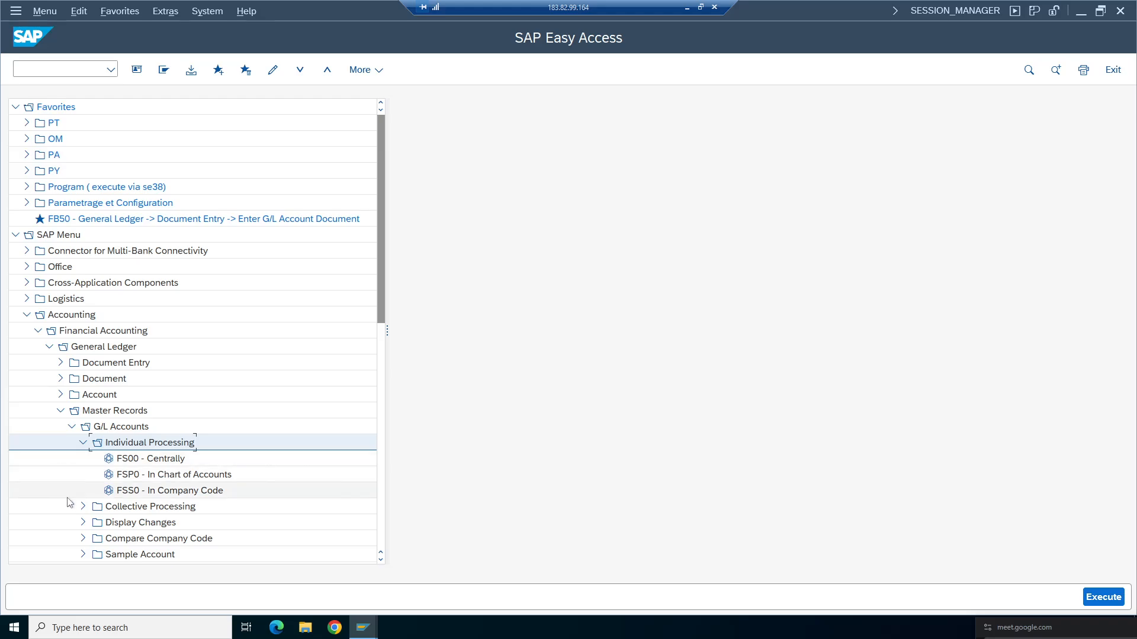
# - Open central G/L account maintenance (FS00) and try to switch the company code to ta98
pyautogui.doubleClick(158, 459)
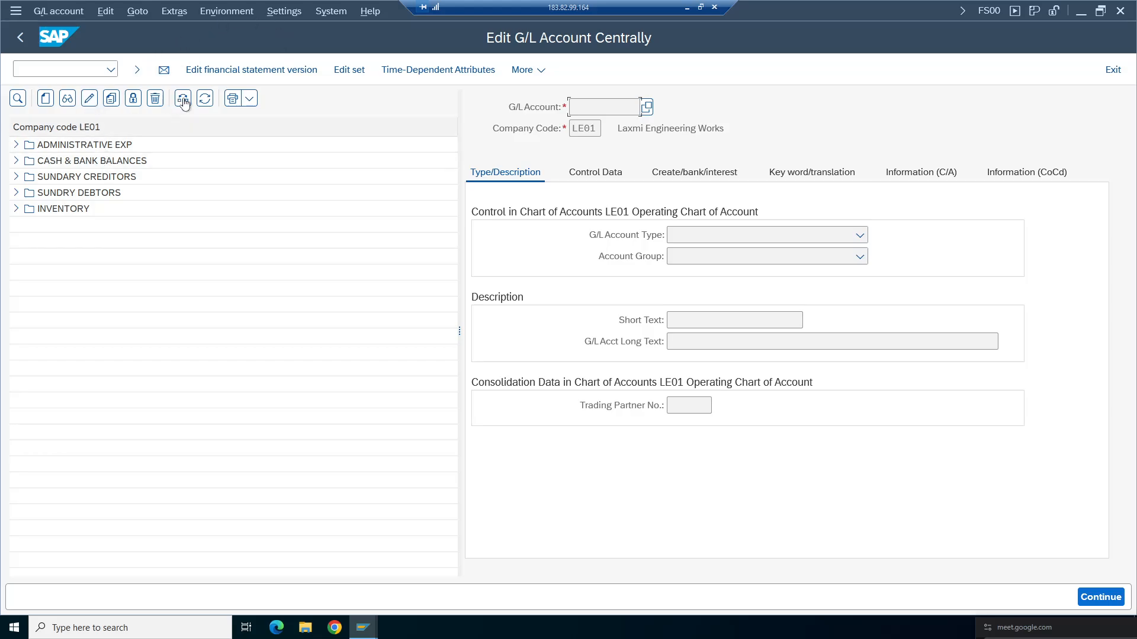
pyautogui.click(184, 101)
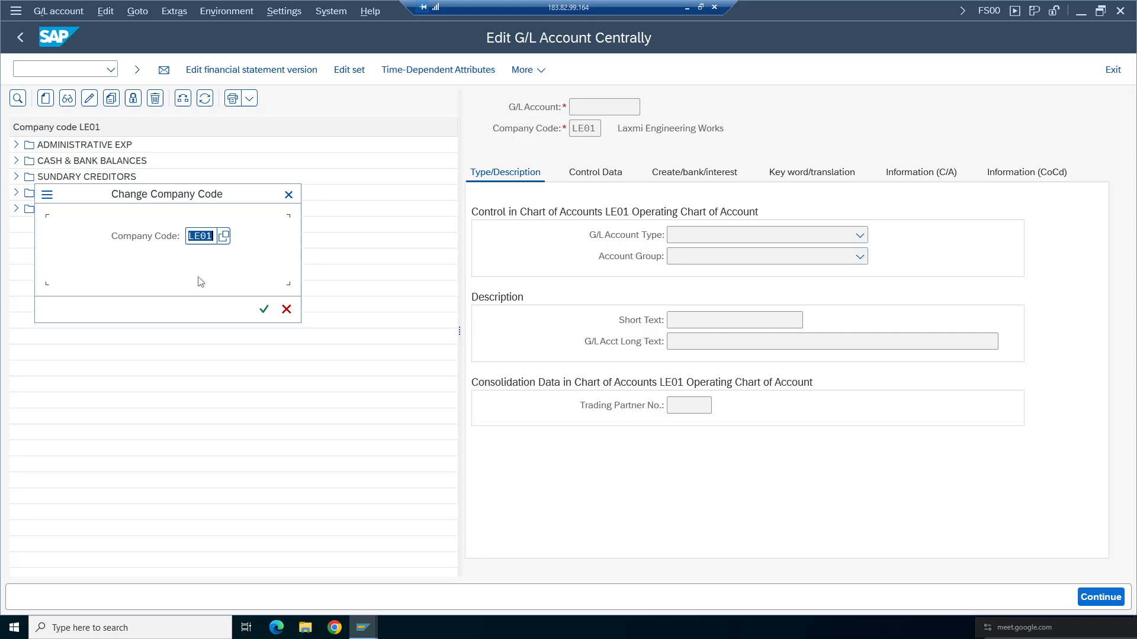
pyautogui.press('BackSpace')
pyautogui.write('ta98')
pyautogui.press('Return')
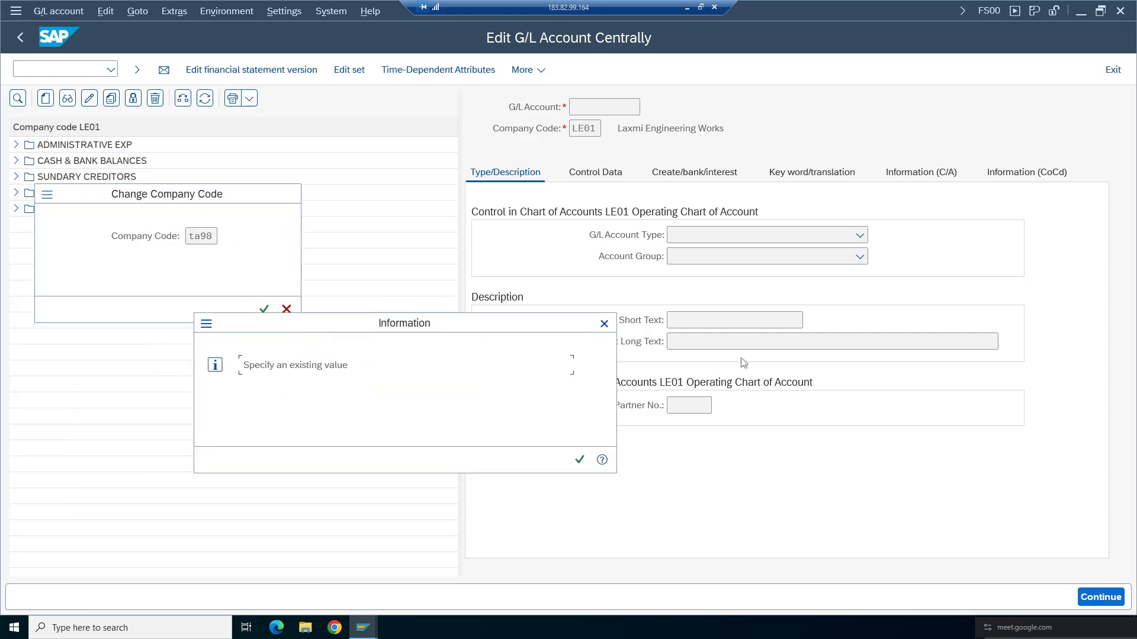
pyautogui.click(604, 324)
pyautogui.click(287, 309)
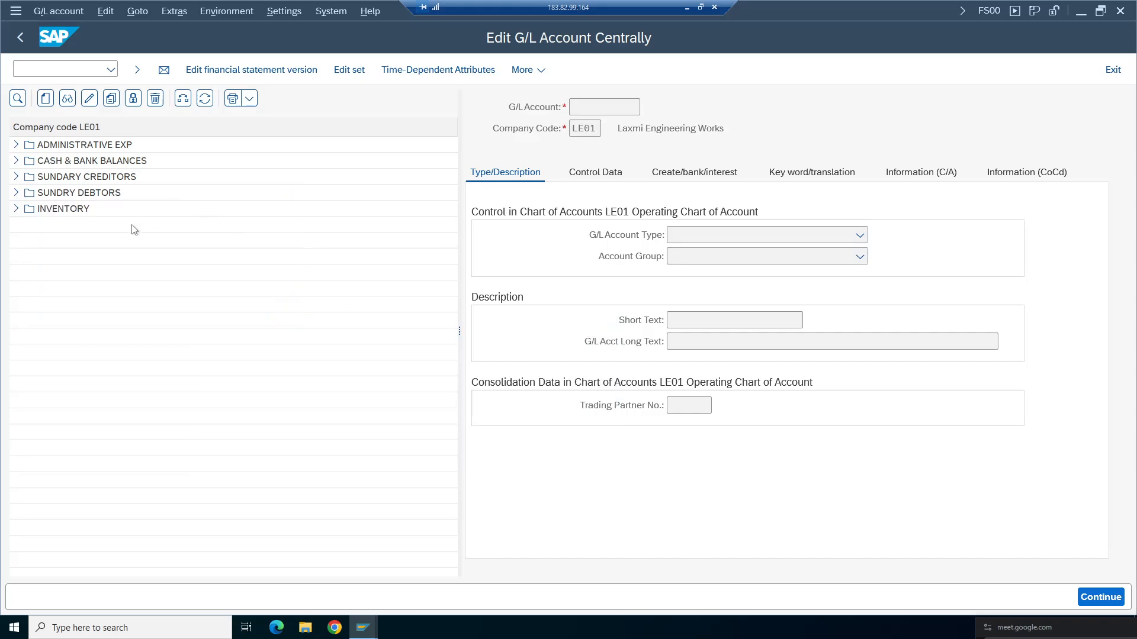
# - Start a new G/L account, and check the Balance Carried Forward account assigned for chart of accounts TA98 in OBYC
pyautogui.click(45, 98)
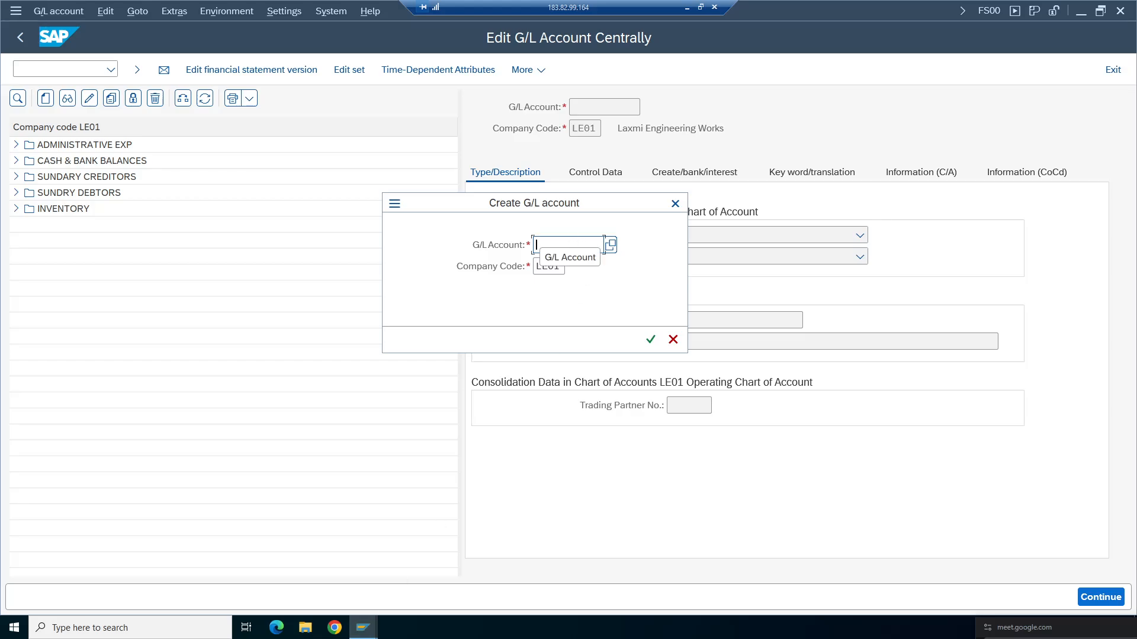
pyautogui.click(363, 627)
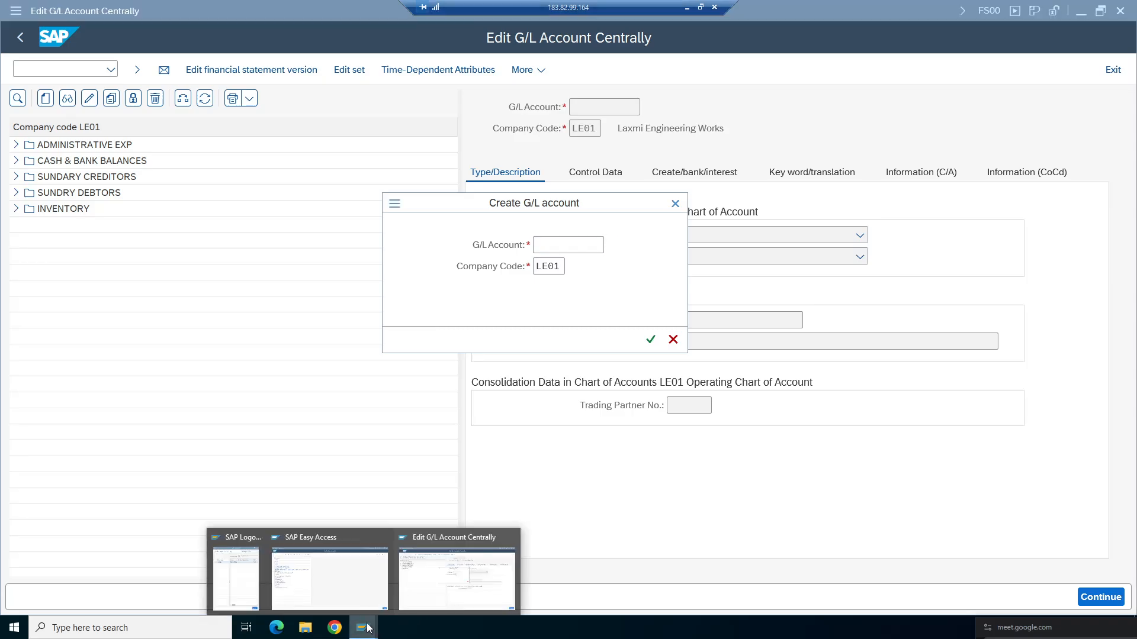
pyautogui.click(323, 569)
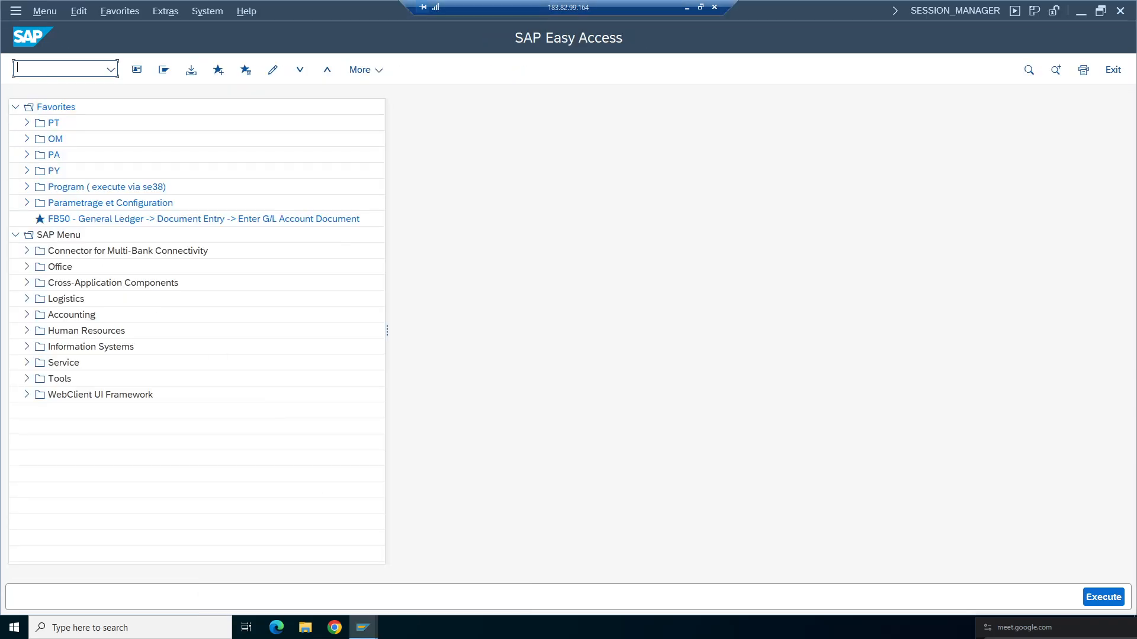
pyautogui.write('obyc')
pyautogui.press('Return')
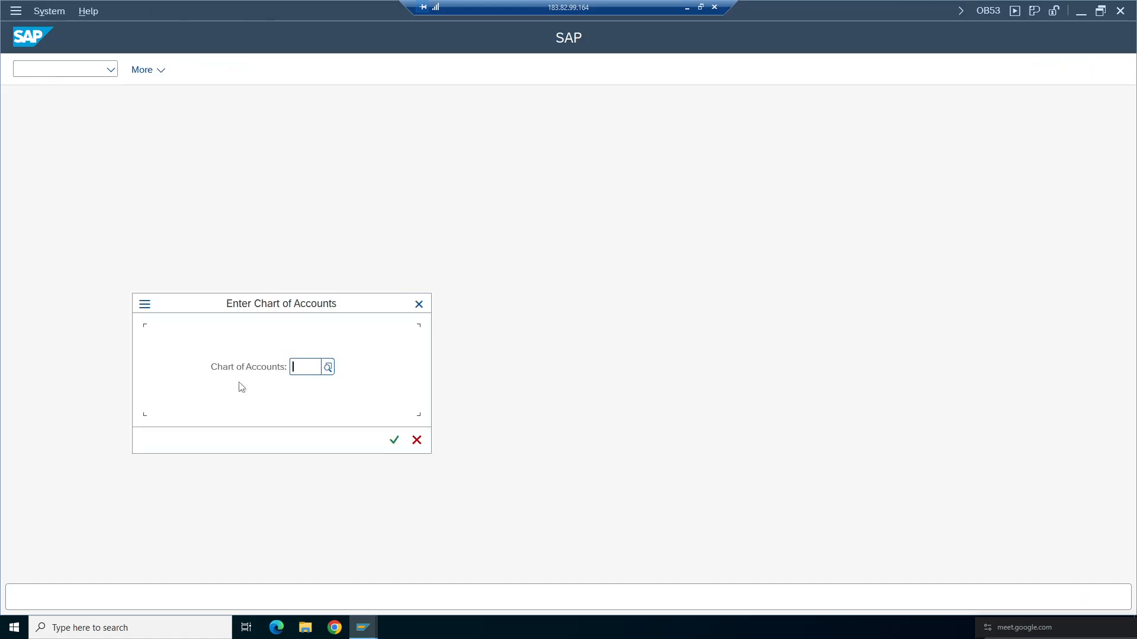
pyautogui.write('TA98')
pyautogui.press('Return')
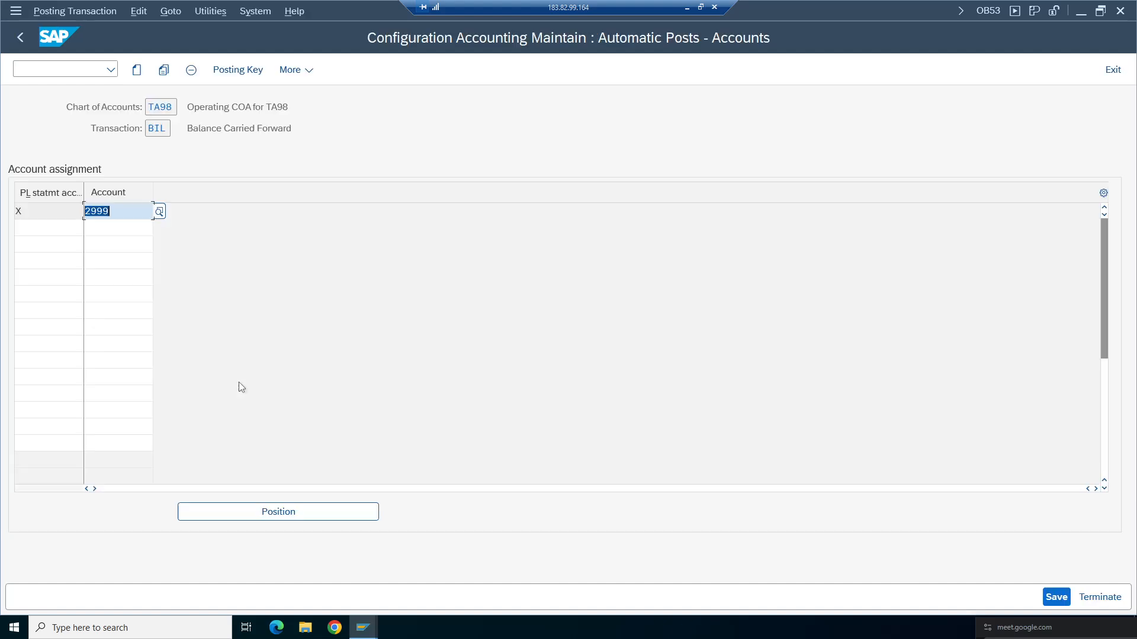
pyautogui.press('Right')
pyautogui.click(364, 627)
pyautogui.click(456, 577)
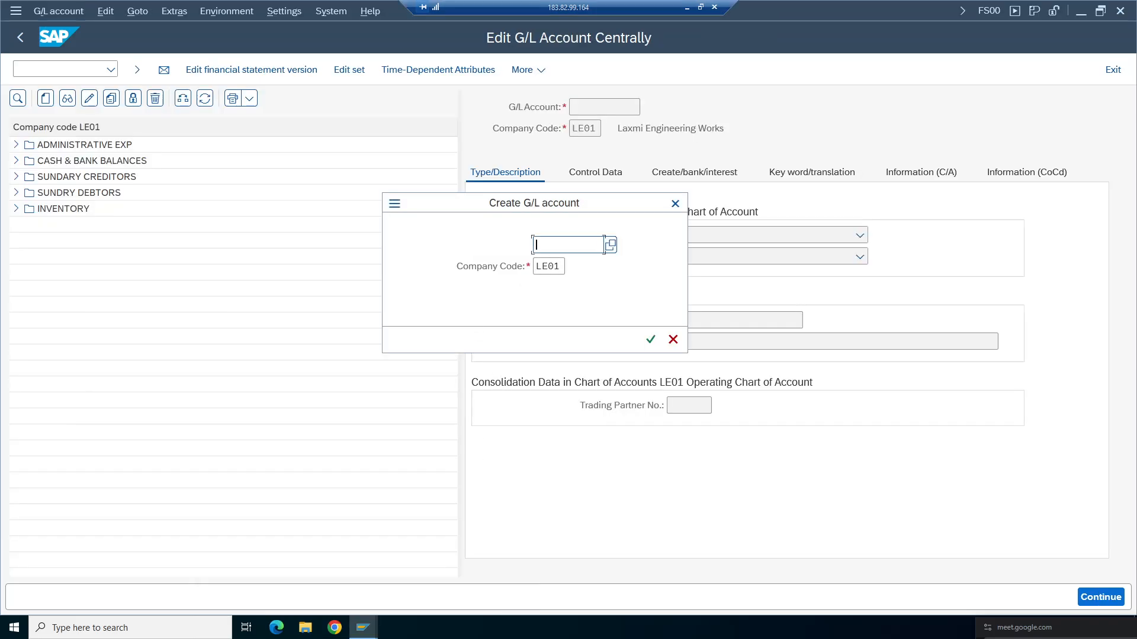
# - Create G/L account 2999 for company code ta98
pyautogui.write('2999')
pyautogui.click(548, 267)
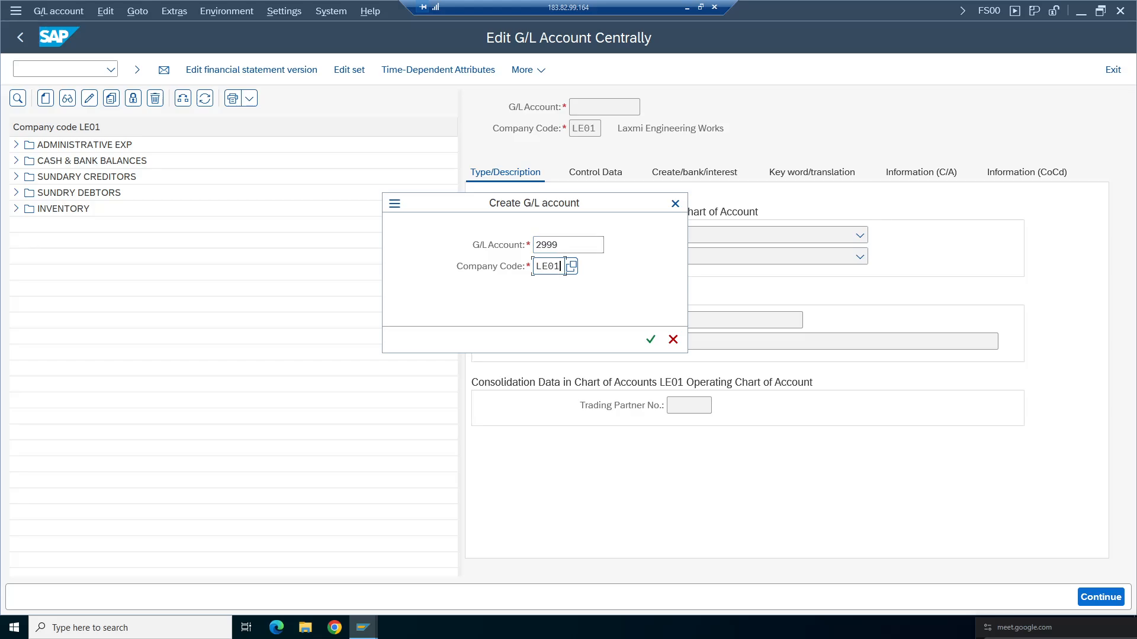
pyautogui.press('BackSpace')
pyautogui.press('BackSpace')
pyautogui.press('BackSpace')
pyautogui.press('BackSpace')
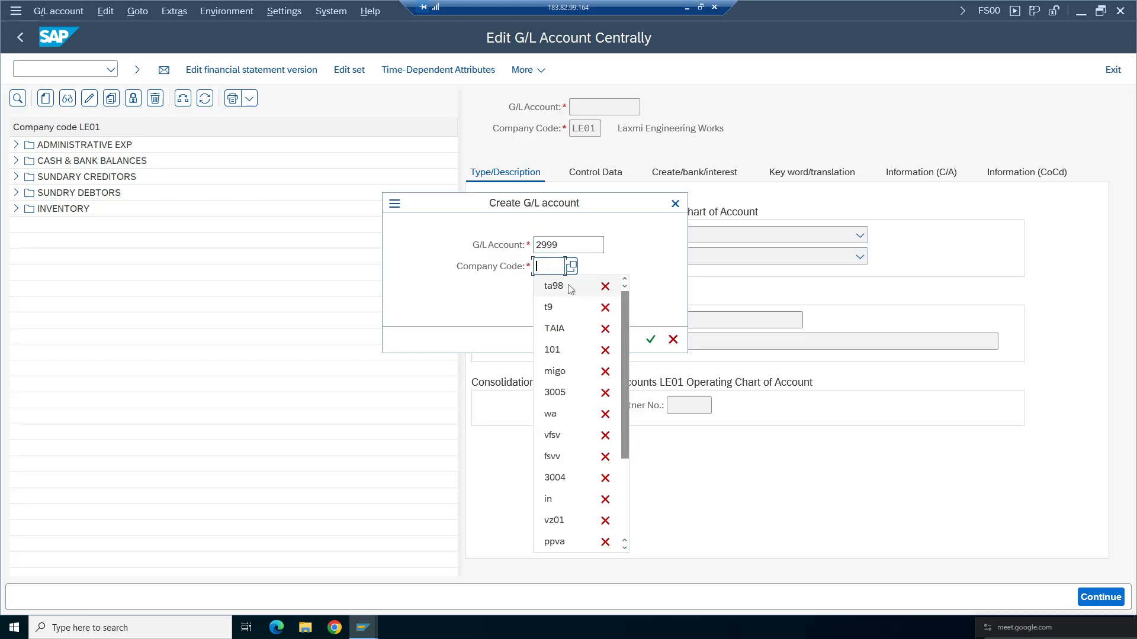
pyautogui.write('ta98')
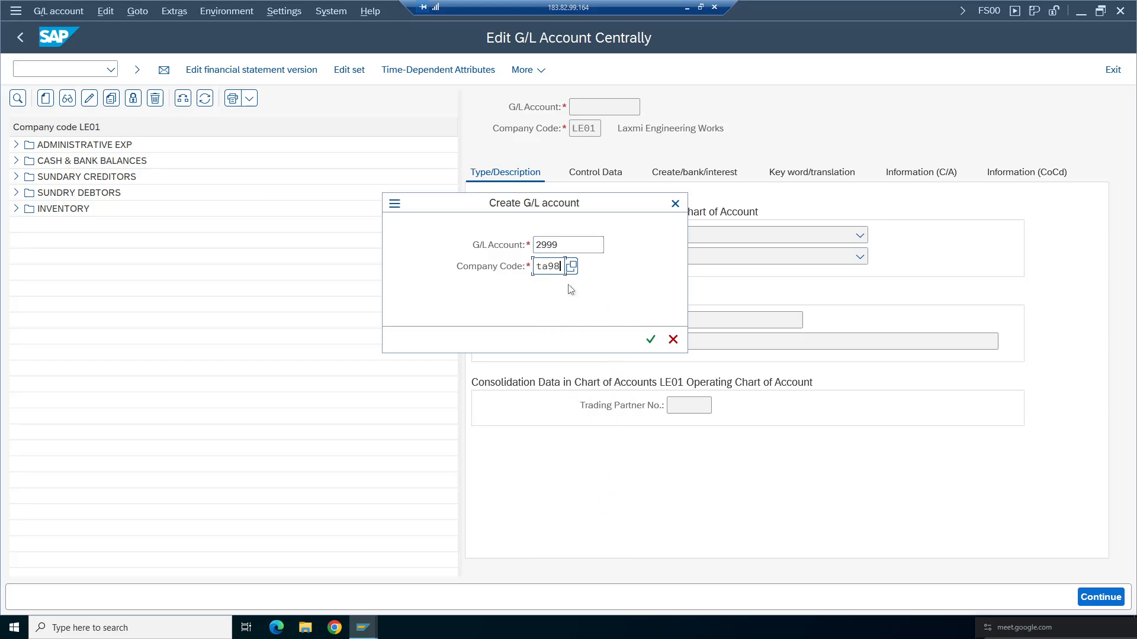
pyautogui.click(651, 339)
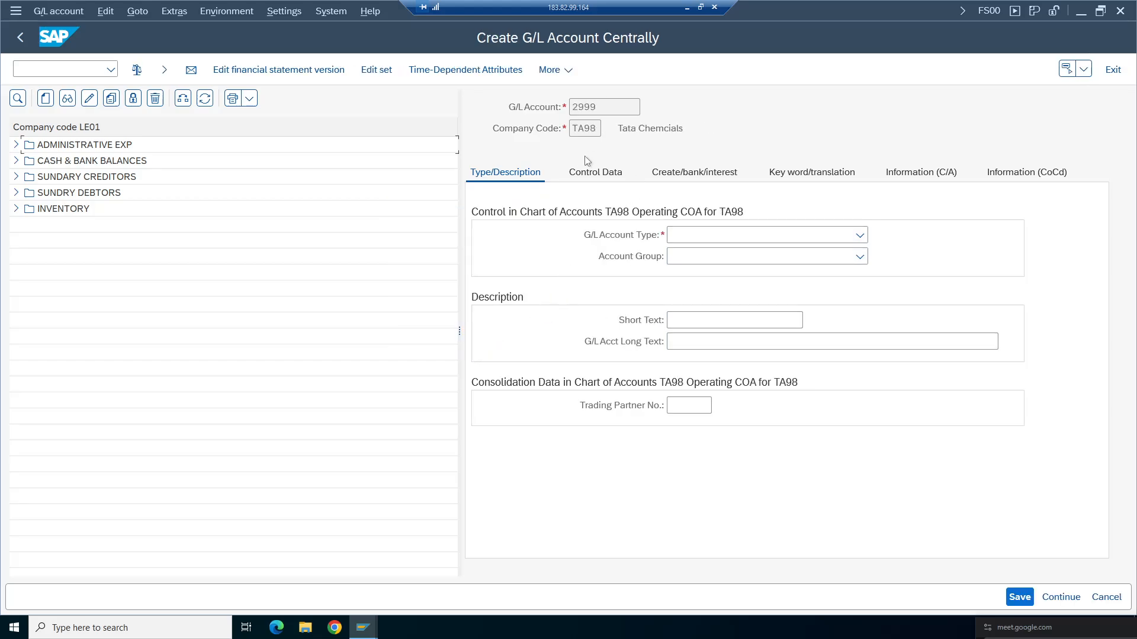
# - Set the account type to Balance Sheet Account and the account group to LIAB Liabilities 2000 -2999
pyautogui.doubleClick(592, 128)
pyautogui.moveTo(459, 330); pyautogui.dragTo(179, 331)
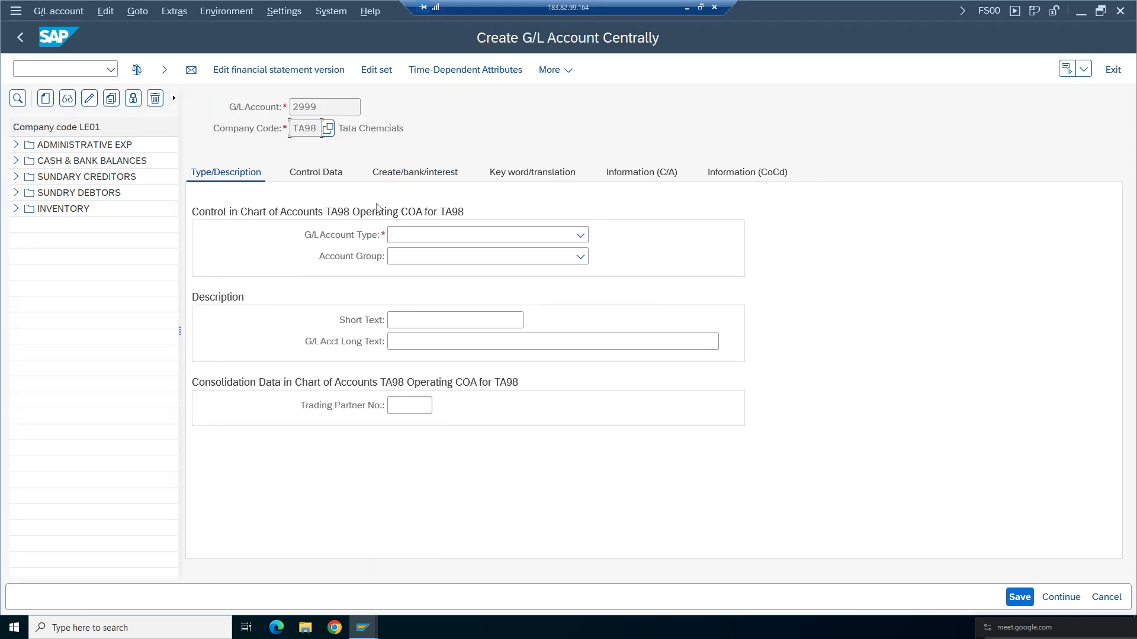
pyautogui.click(581, 235)
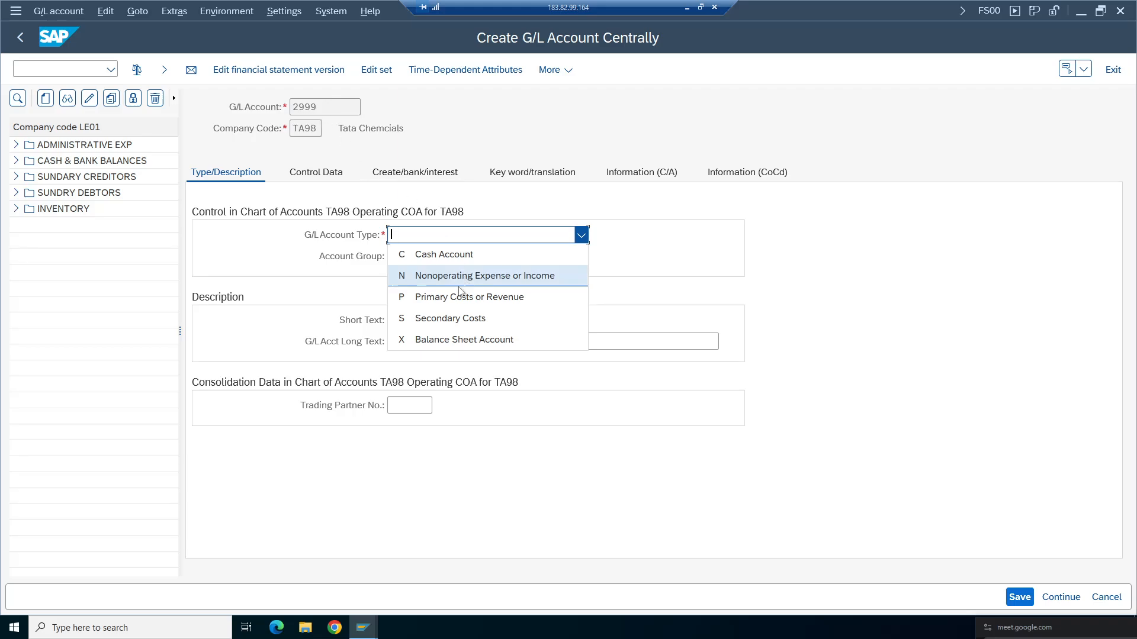
pyautogui.click(445, 339)
pyautogui.click(581, 256)
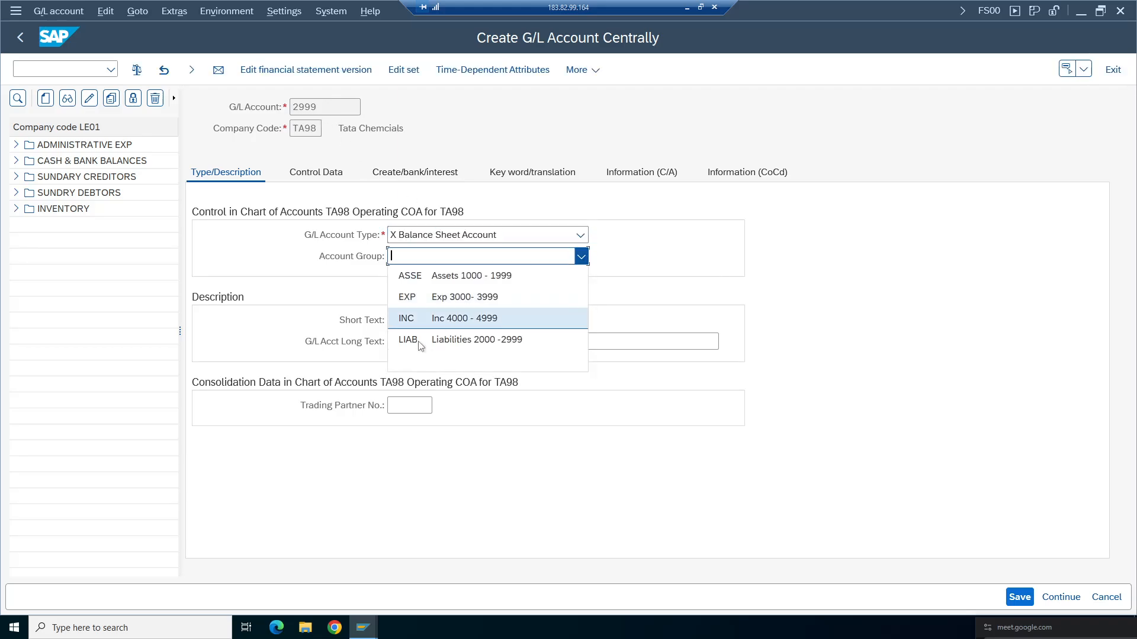
pyautogui.click(448, 339)
# - Enter Retained Earnings as both the short text and the G/L account long text
pyautogui.click(450, 320)
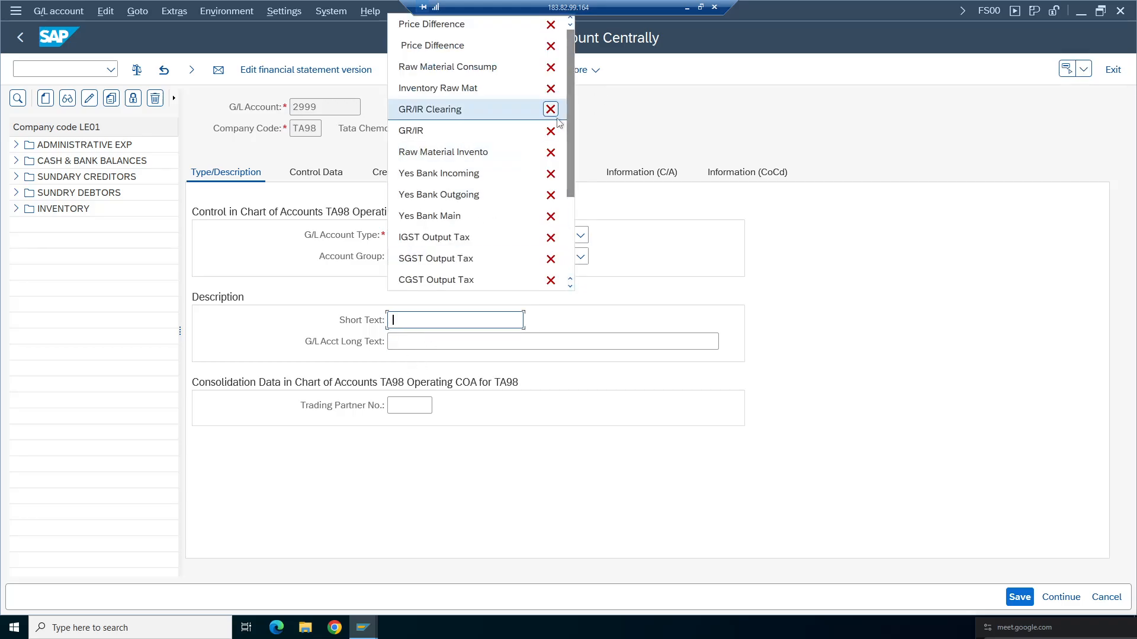
pyautogui.moveTo(570, 175); pyautogui.dragTo(570, 241)
pyautogui.press('BackSpace')
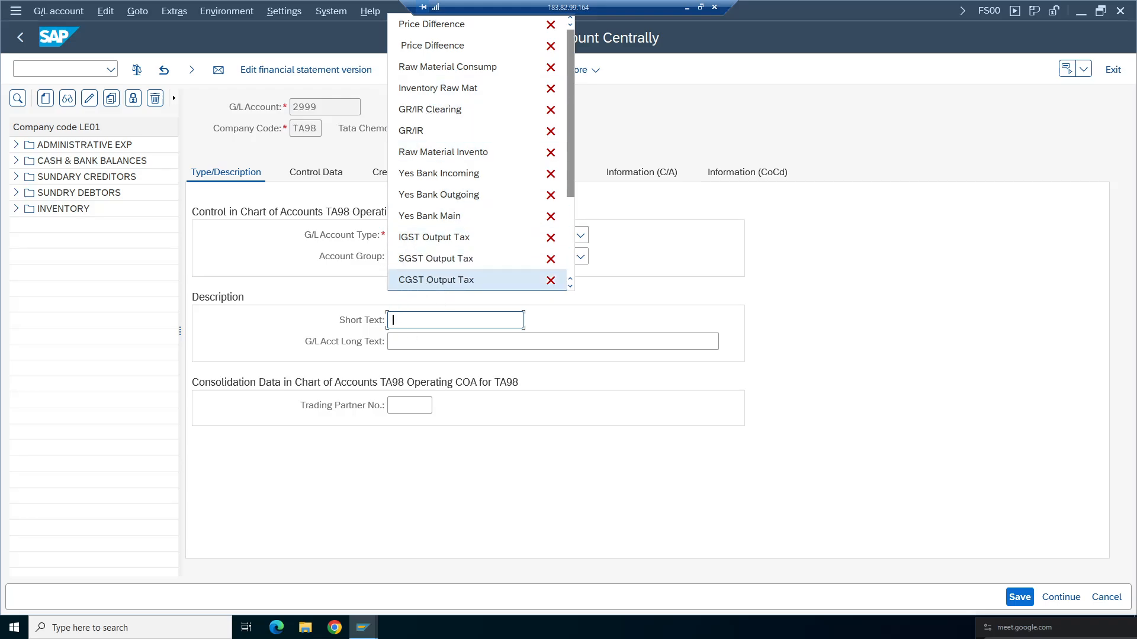
pyautogui.press('Escape')
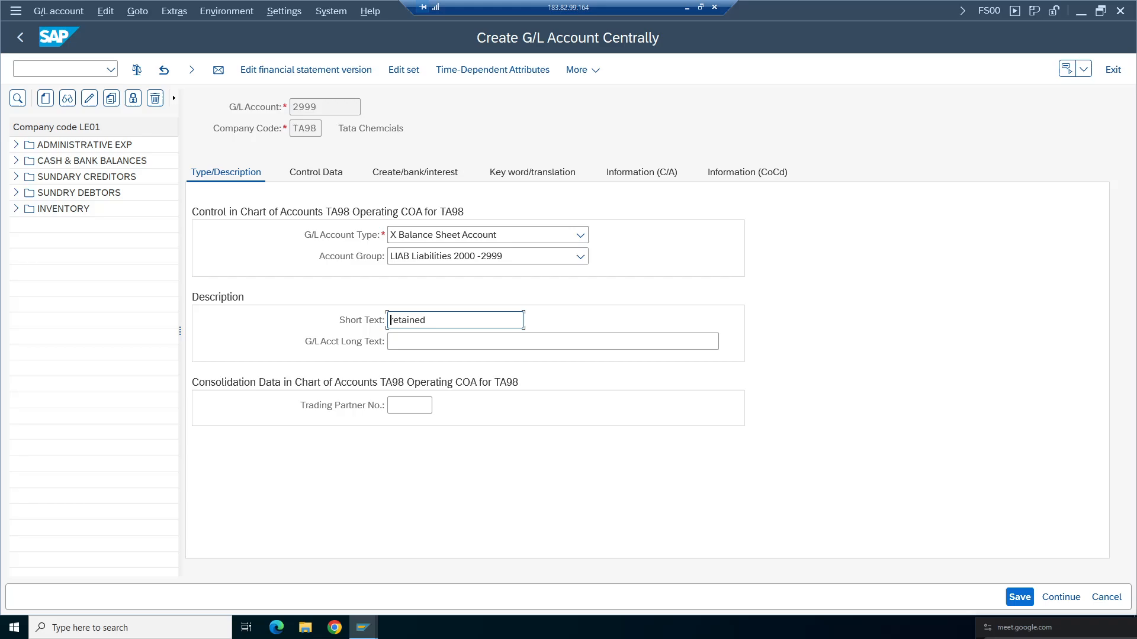
pyautogui.press('Delete')
pyautogui.write('R')
pyautogui.moveTo(468, 320); pyautogui.dragTo(307, 325)
pyautogui.hotkey('ctrl', 'c')
pyautogui.press('Tab')
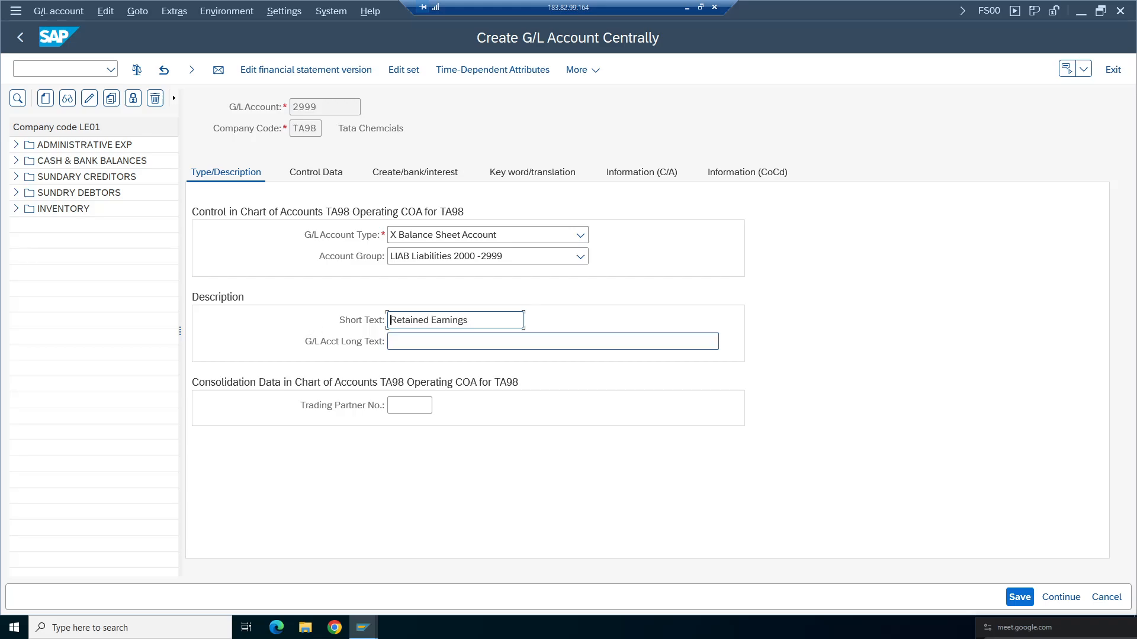
pyautogui.hotkey('ctrl', 'v')
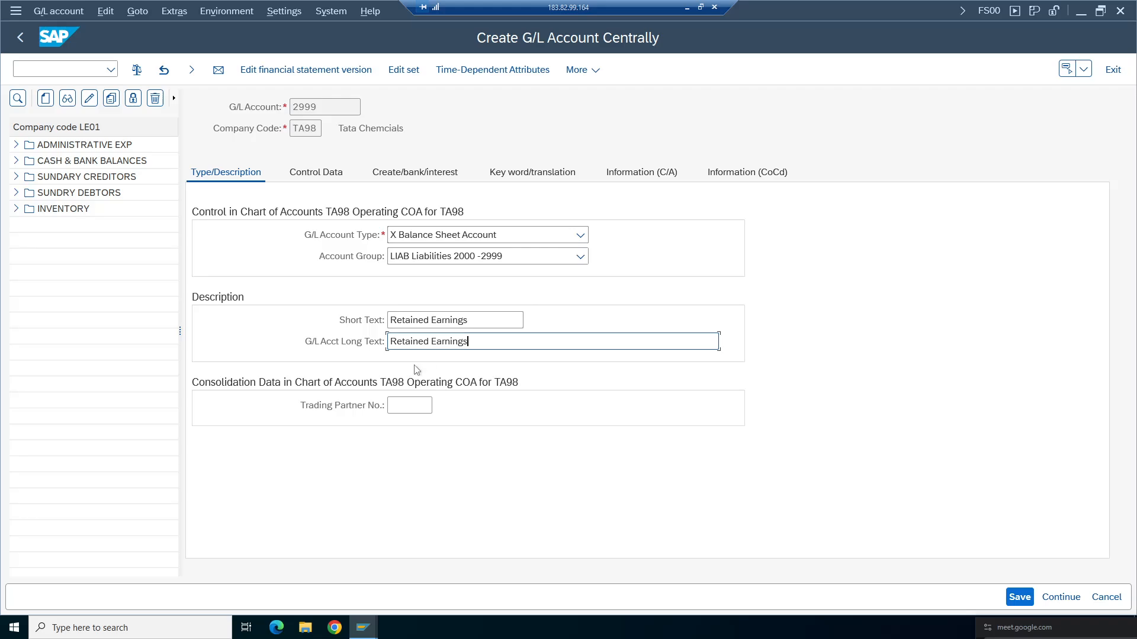
# - Review the account type, account group and description entries
pyautogui.click(303, 171)
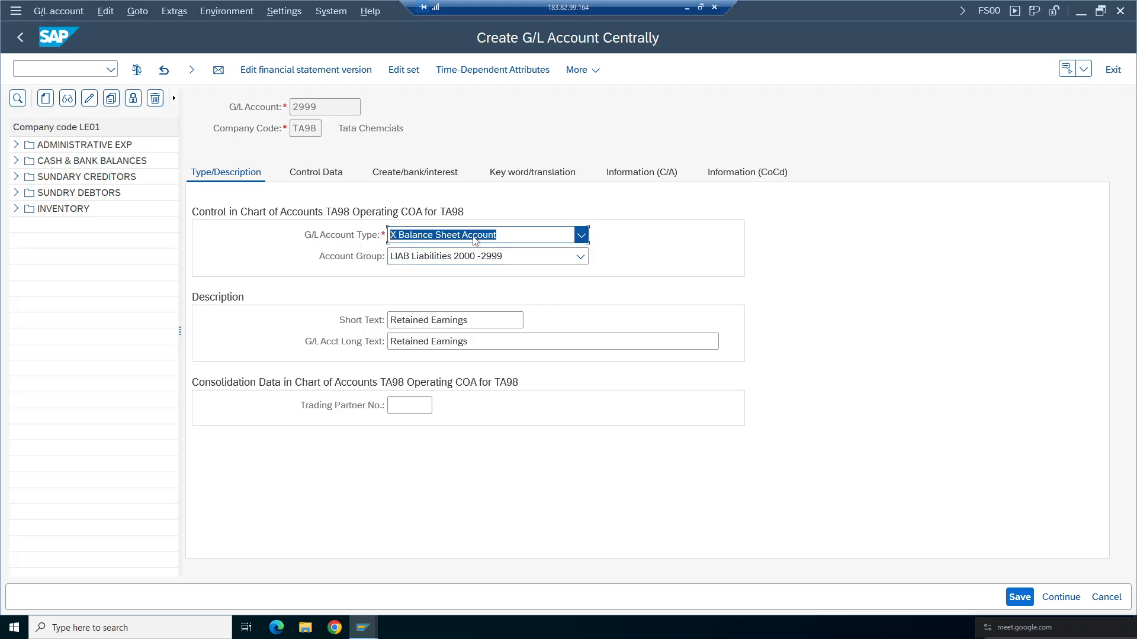
pyautogui.click(581, 235)
pyautogui.click(291, 259)
pyautogui.click(580, 255)
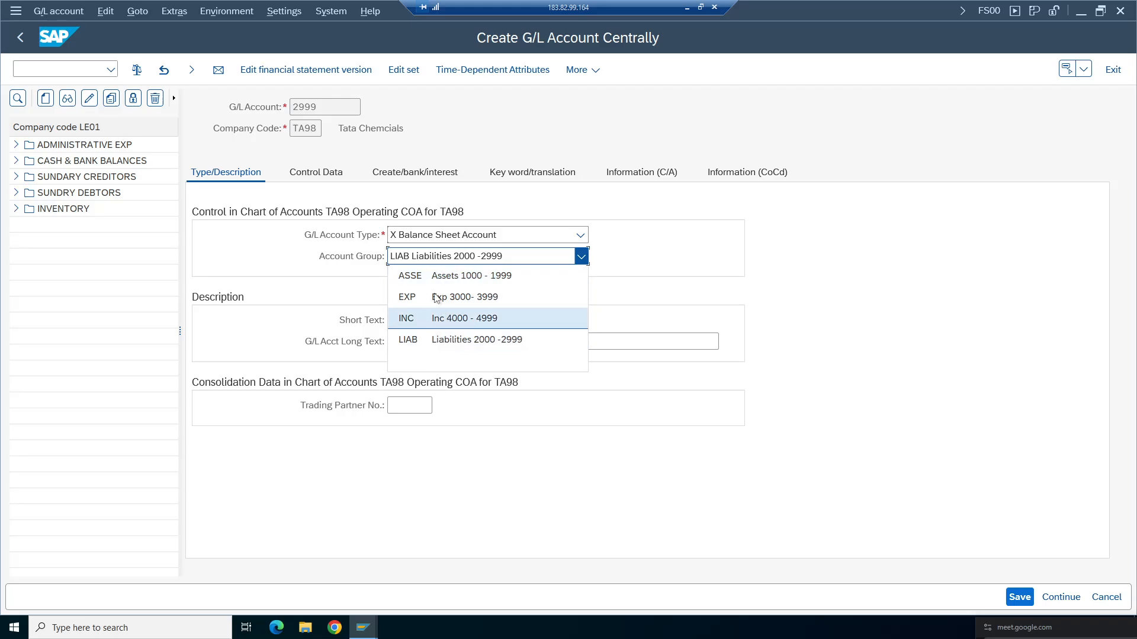
pyautogui.click(311, 282)
pyautogui.moveTo(472, 320); pyautogui.dragTo(389, 320)
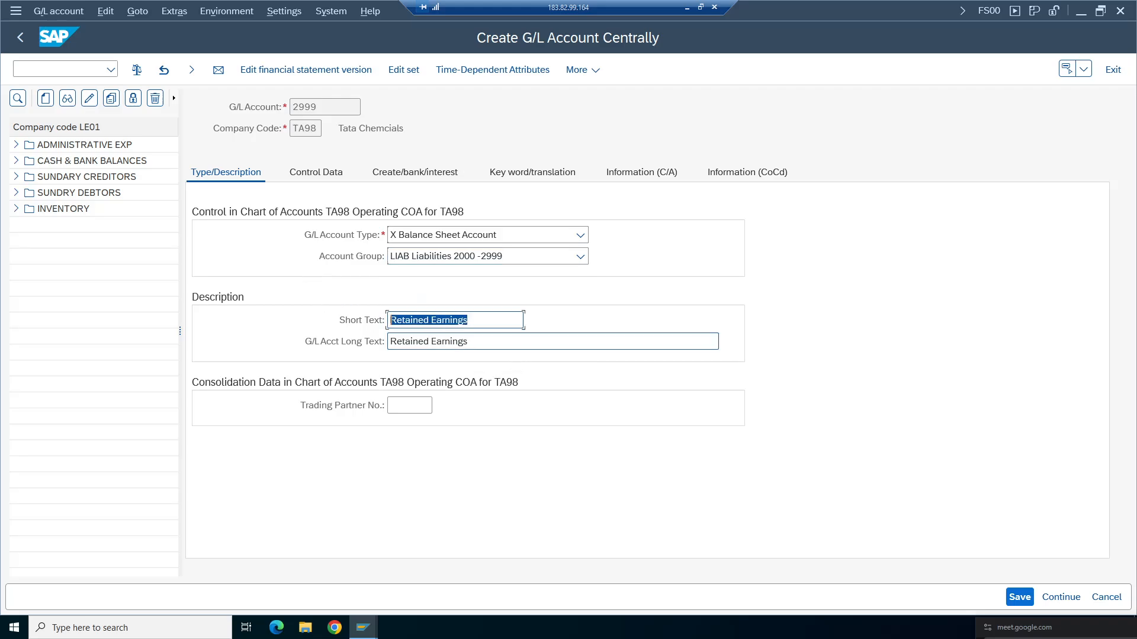
pyautogui.moveTo(472, 341); pyautogui.dragTo(388, 342)
# - In the company code control data, set the sort key to 001 Posting date
pyautogui.click(315, 174)
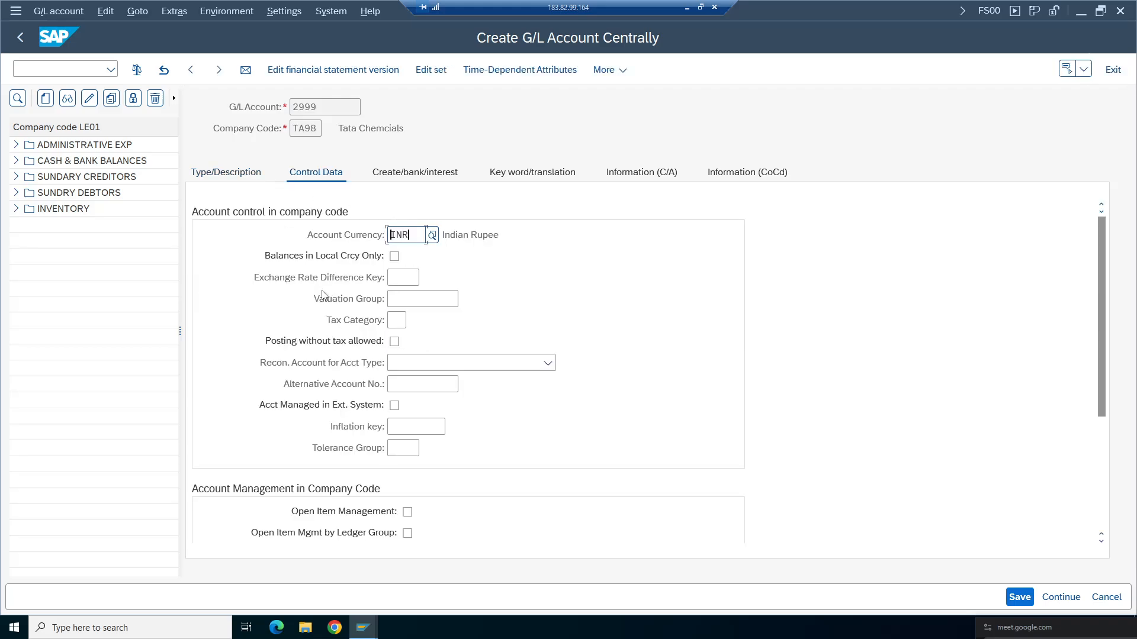
pyautogui.moveTo(425, 235); pyautogui.dragTo(374, 205)
pyautogui.doubleClick(322, 129)
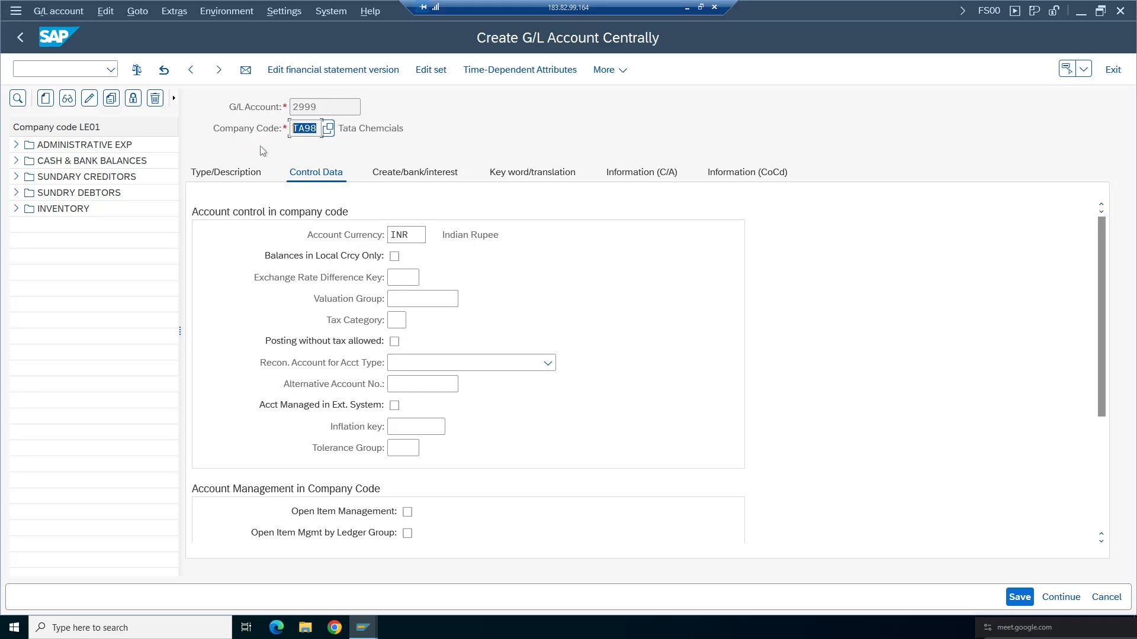
pyautogui.click(415, 241)
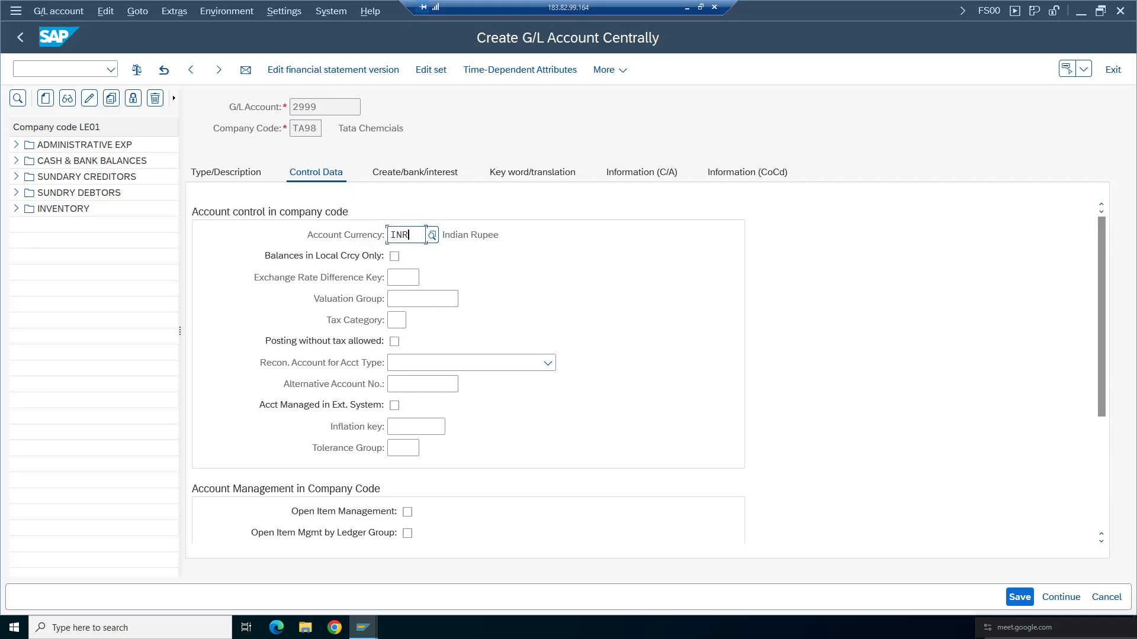
pyautogui.moveTo(409, 235); pyautogui.dragTo(362, 232)
pyautogui.moveTo(1101, 340); pyautogui.dragTo(1101, 427)
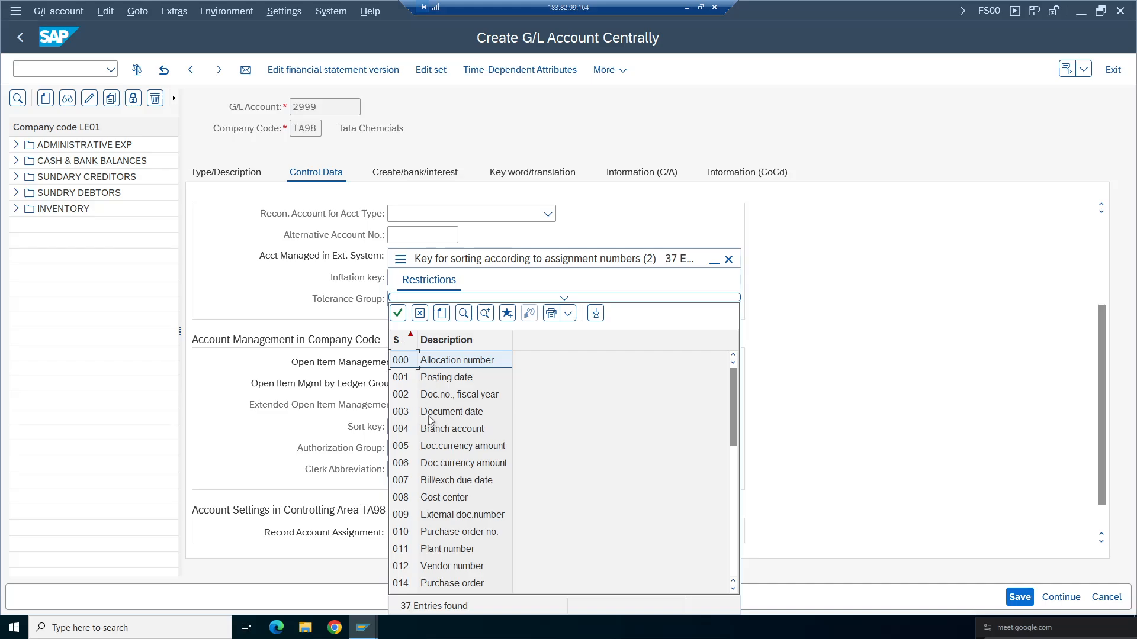
pyautogui.click(445, 382)
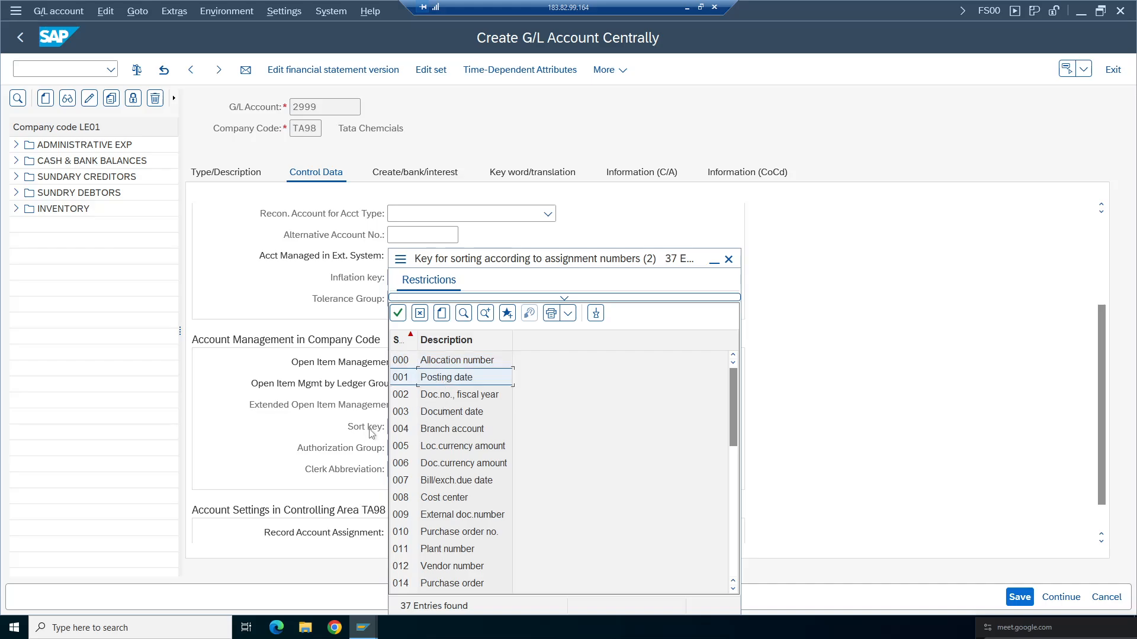
pyautogui.doubleClick(445, 381)
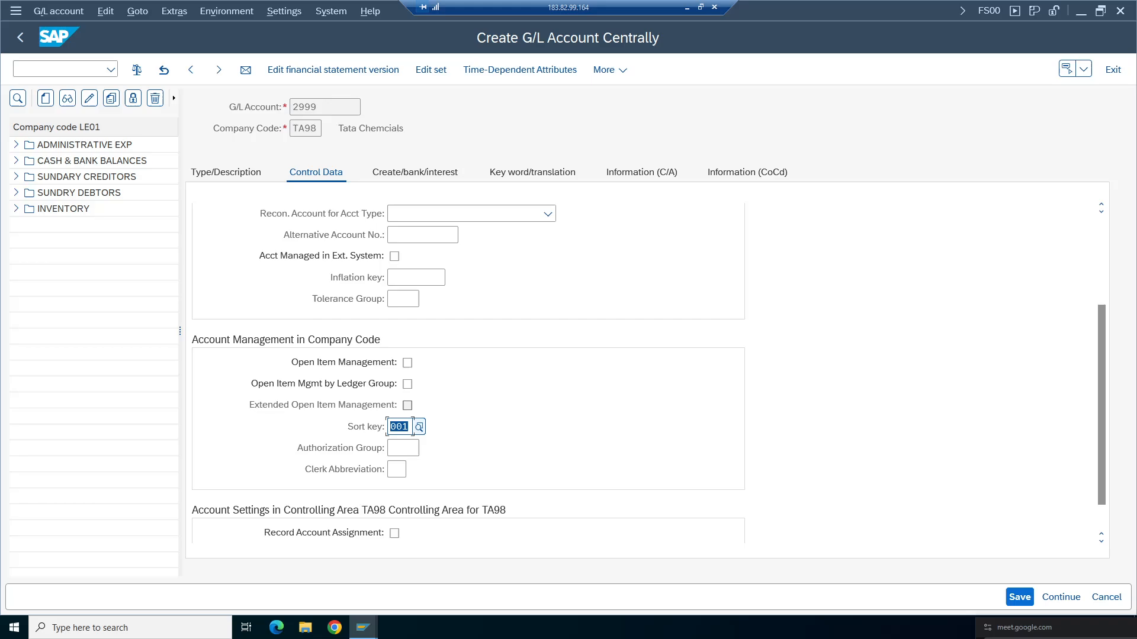
# - Set the field status group to G001 General (with text, assignment) and save the account
pyautogui.click(415, 174)
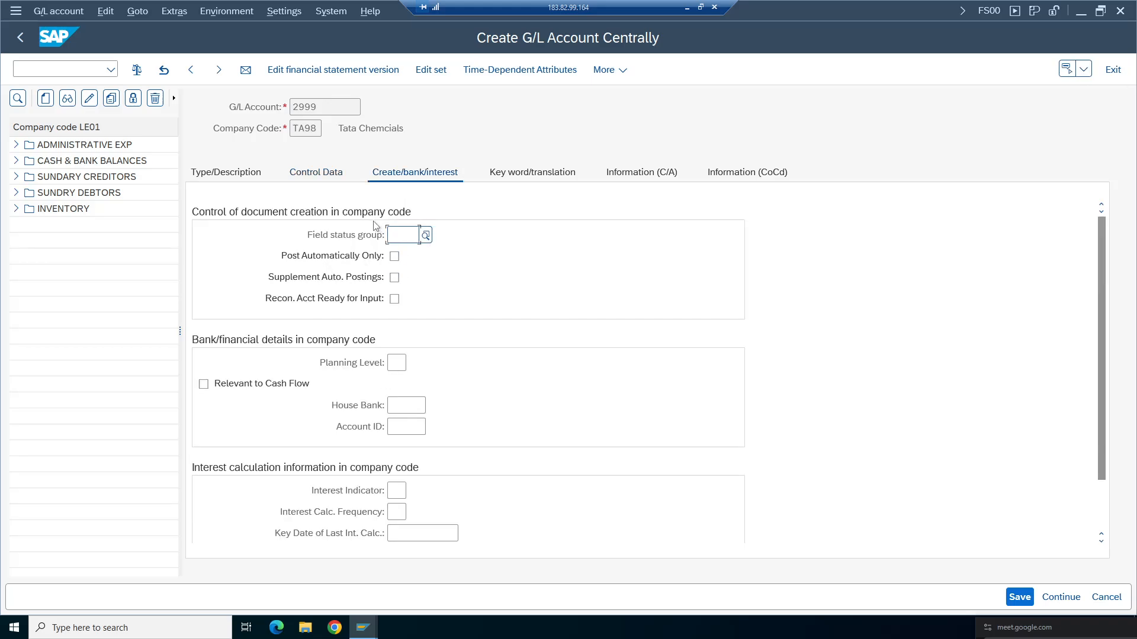
pyautogui.click(426, 238)
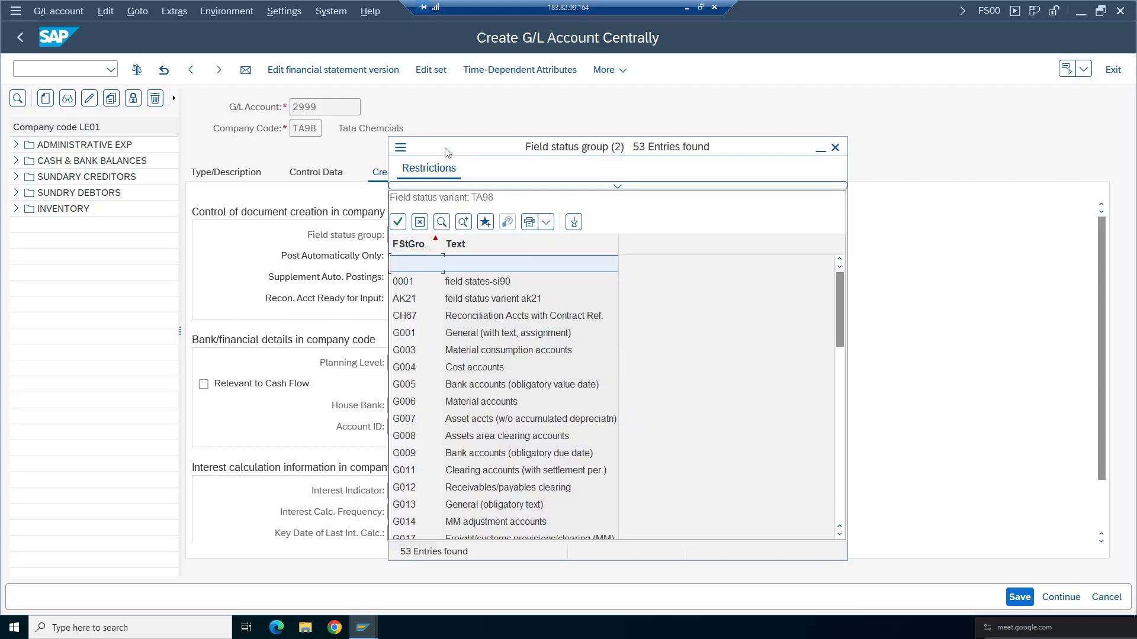
pyautogui.moveTo(445, 152); pyautogui.dragTo(700, 149)
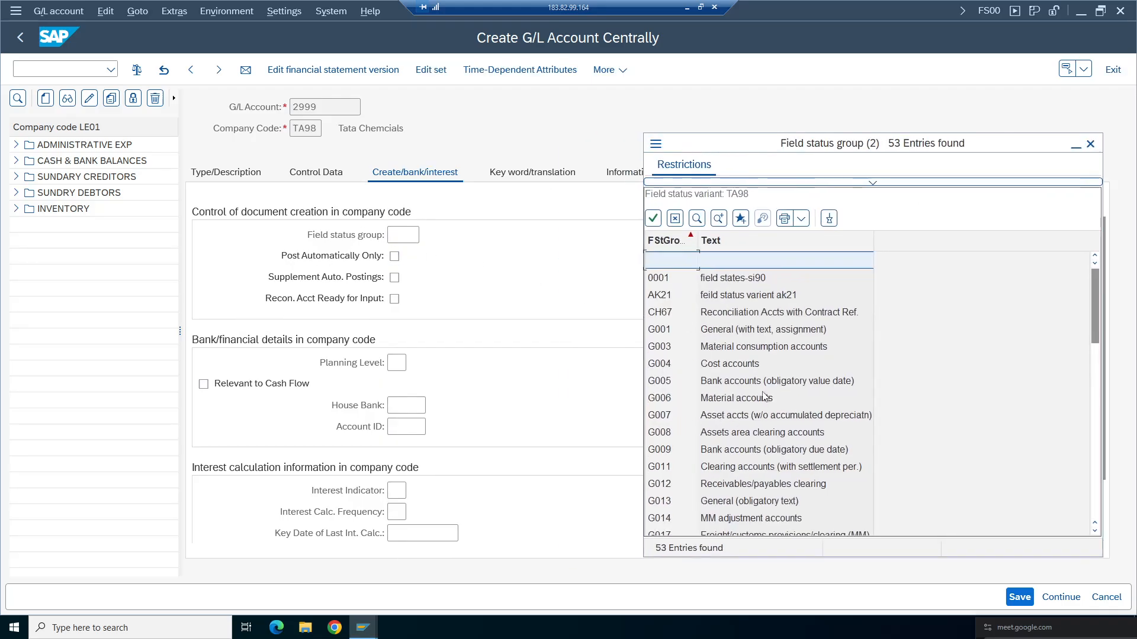
pyautogui.doubleClick(736, 330)
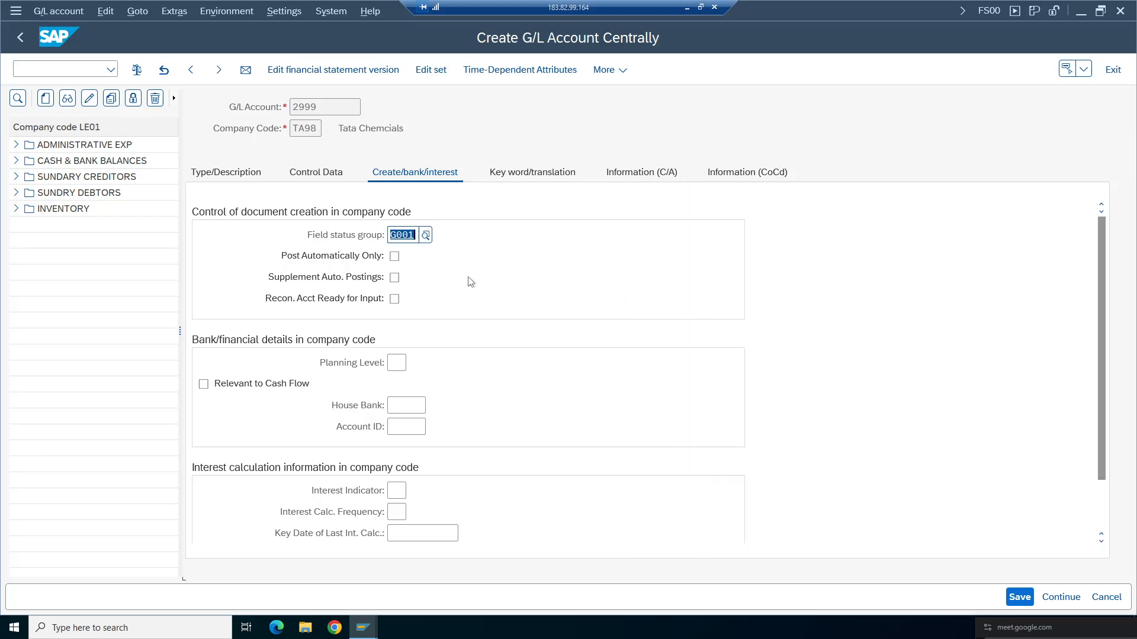
pyautogui.click(1019, 597)
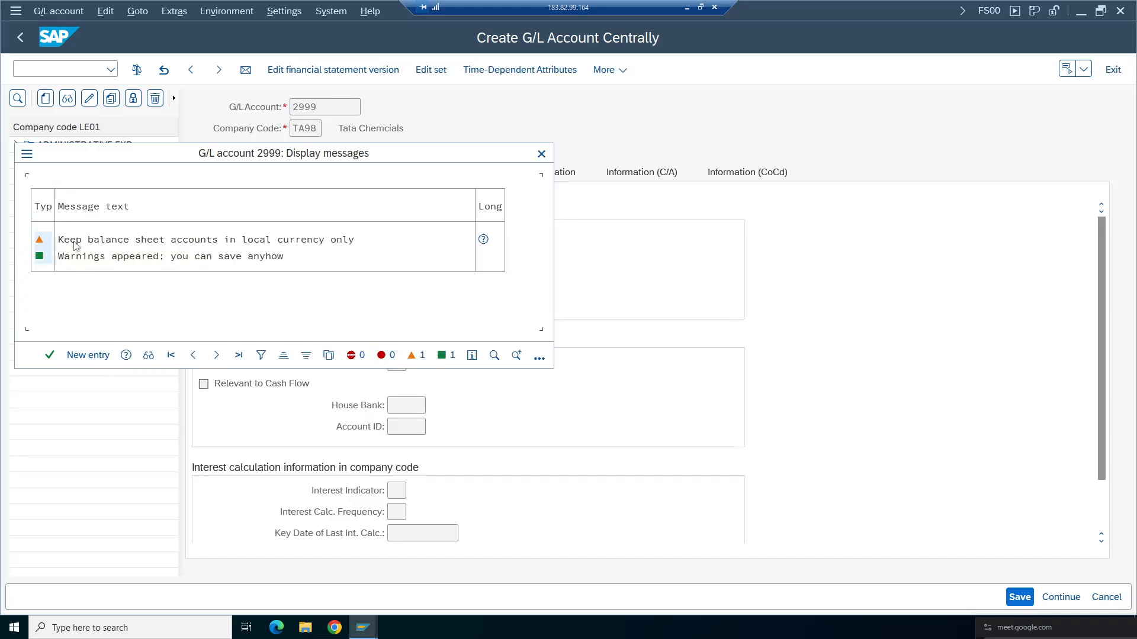
# - Accept the warning message to complete saving the account and return to its control data
pyautogui.click(50, 355)
pyautogui.click(315, 173)
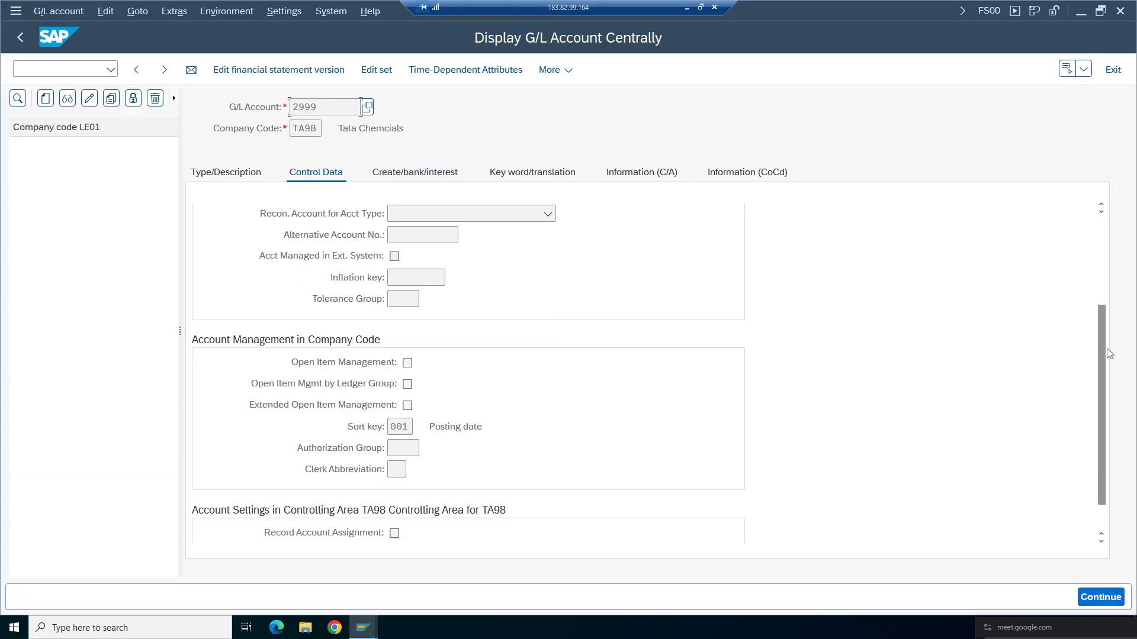
pyautogui.scroll(5, 437, 253)
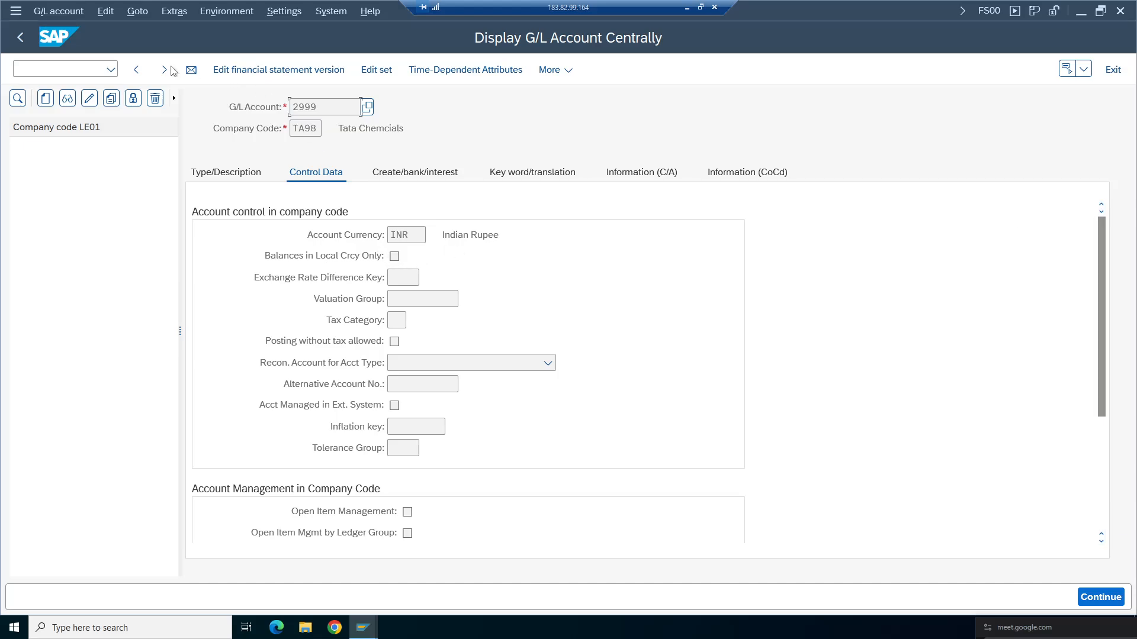
# - Switch the account navigation tree to company code TA98 and select account 2999 under Liabilities 2000-2999
pyautogui.click(89, 98)
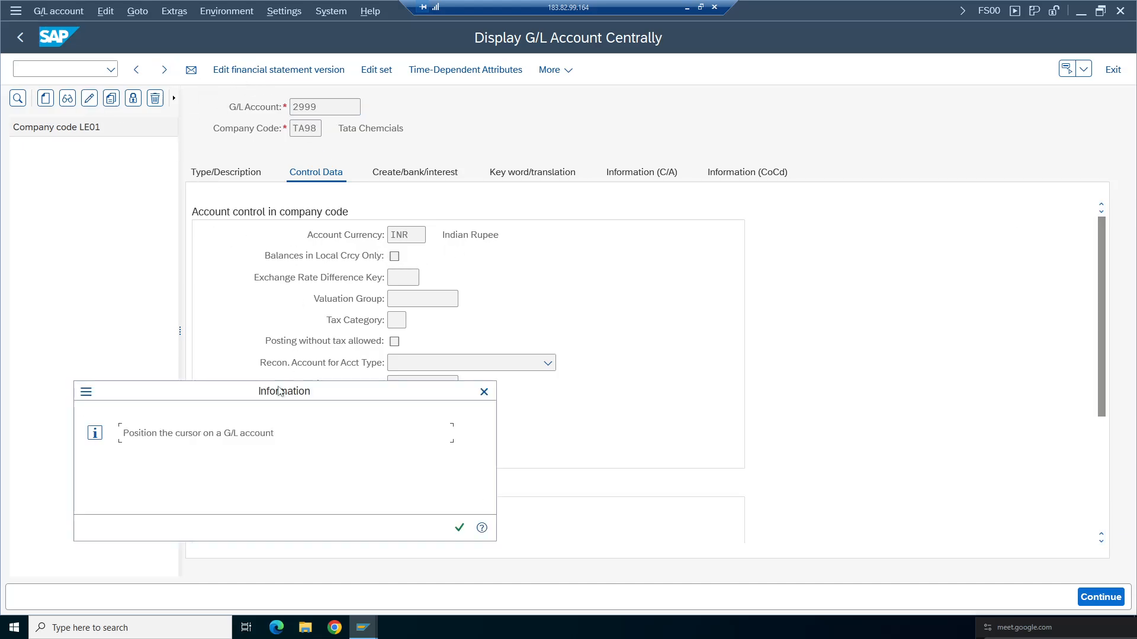
pyautogui.click(484, 392)
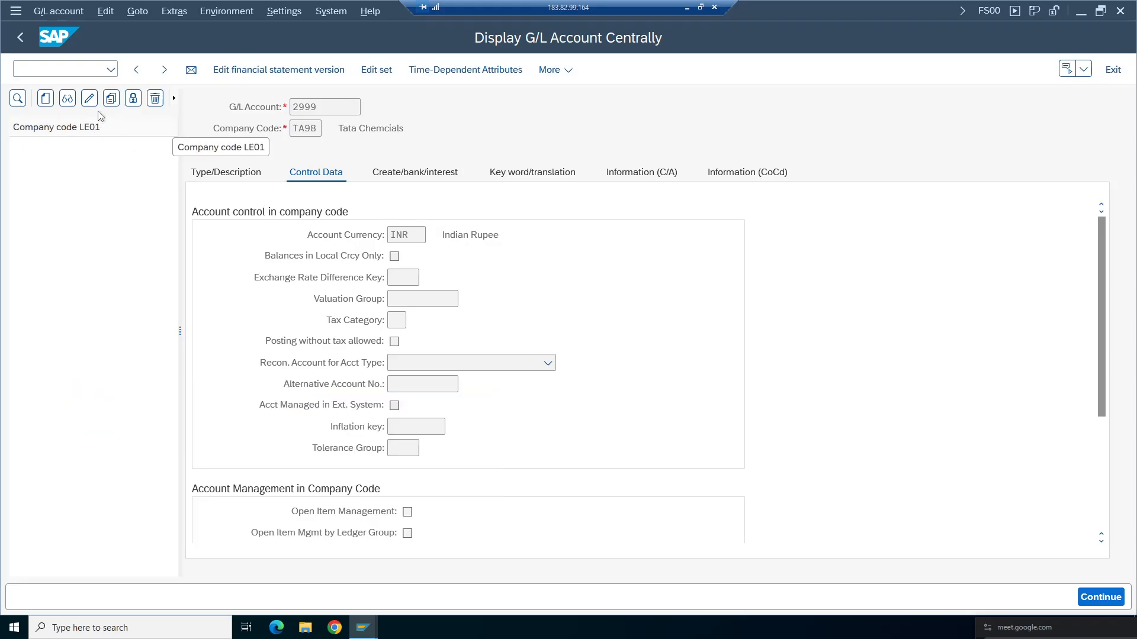
pyautogui.moveTo(180, 330); pyautogui.dragTo(462, 292)
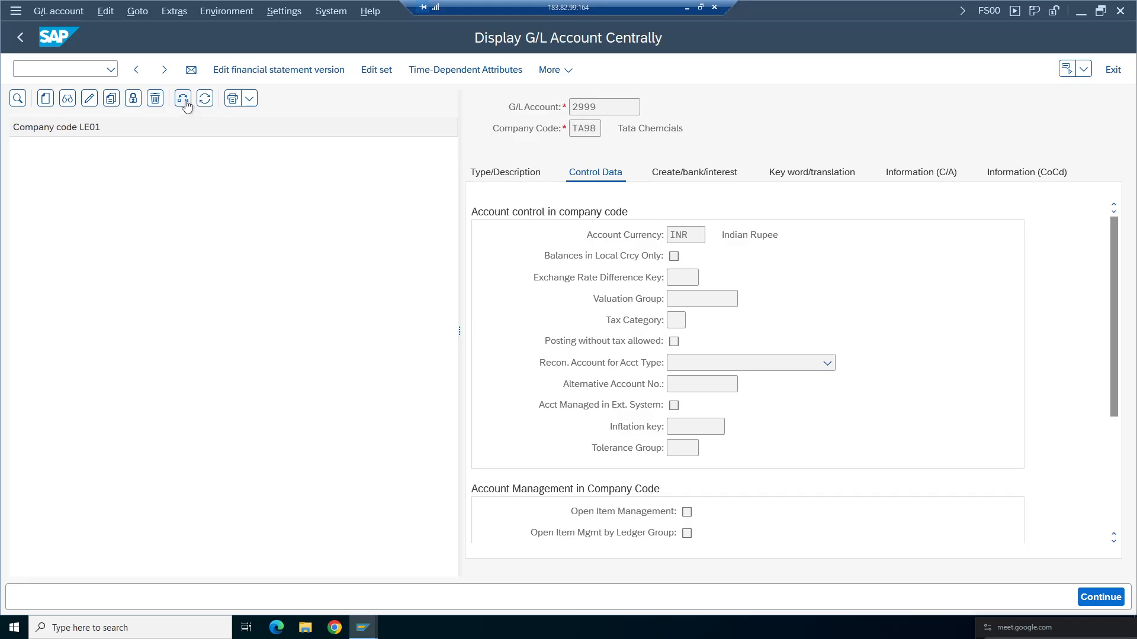
pyautogui.click(183, 99)
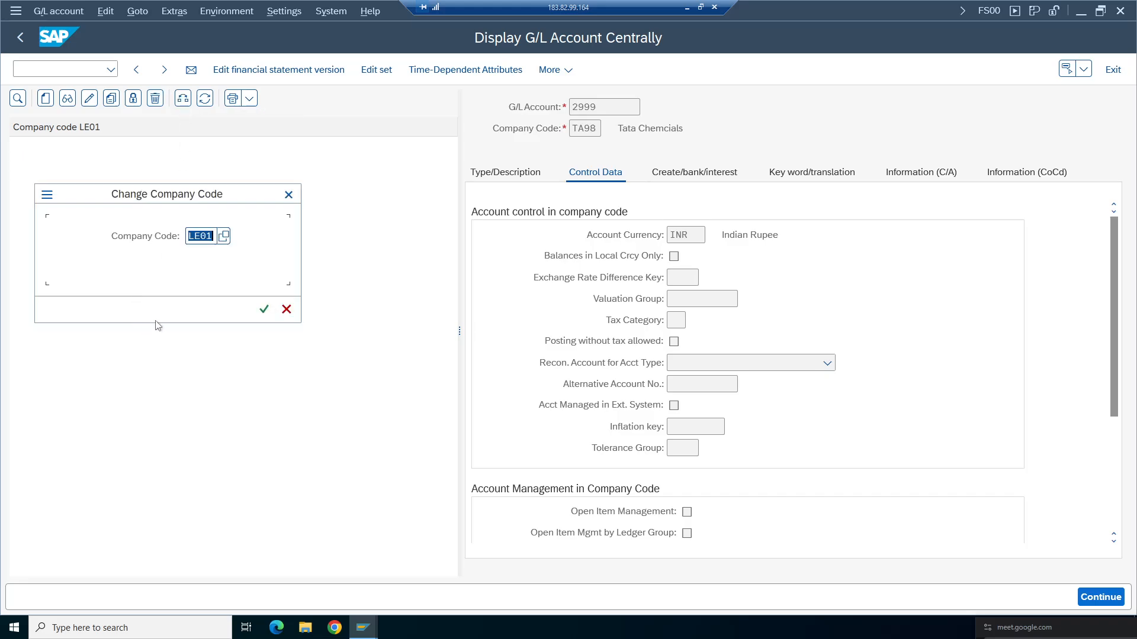
pyautogui.write('TA98')
pyautogui.press('Return')
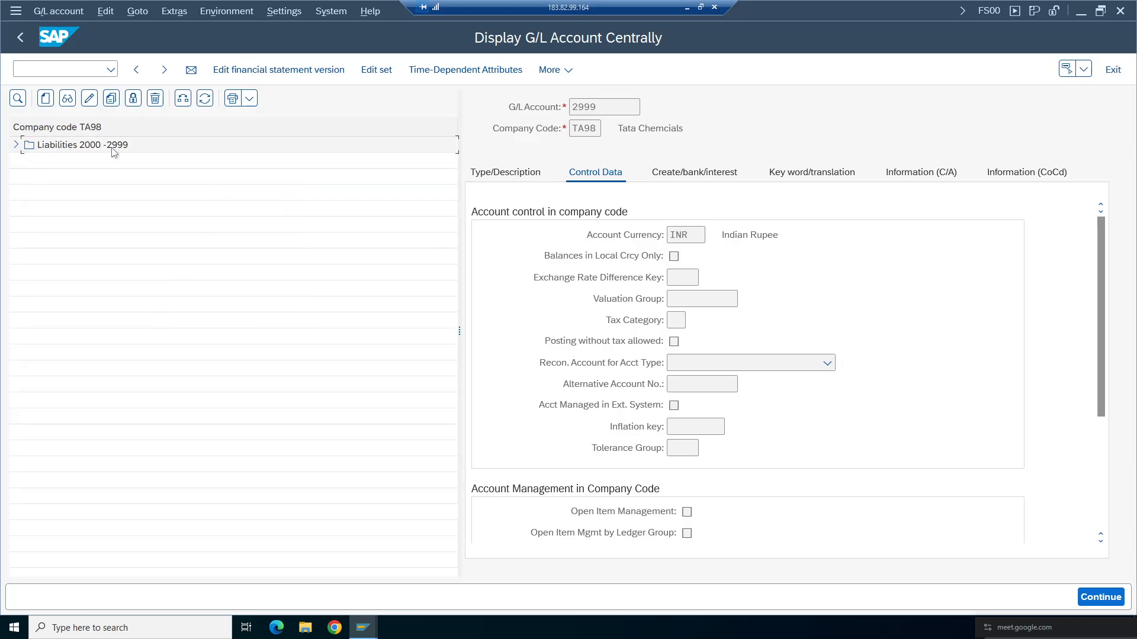
pyautogui.doubleClick(115, 151)
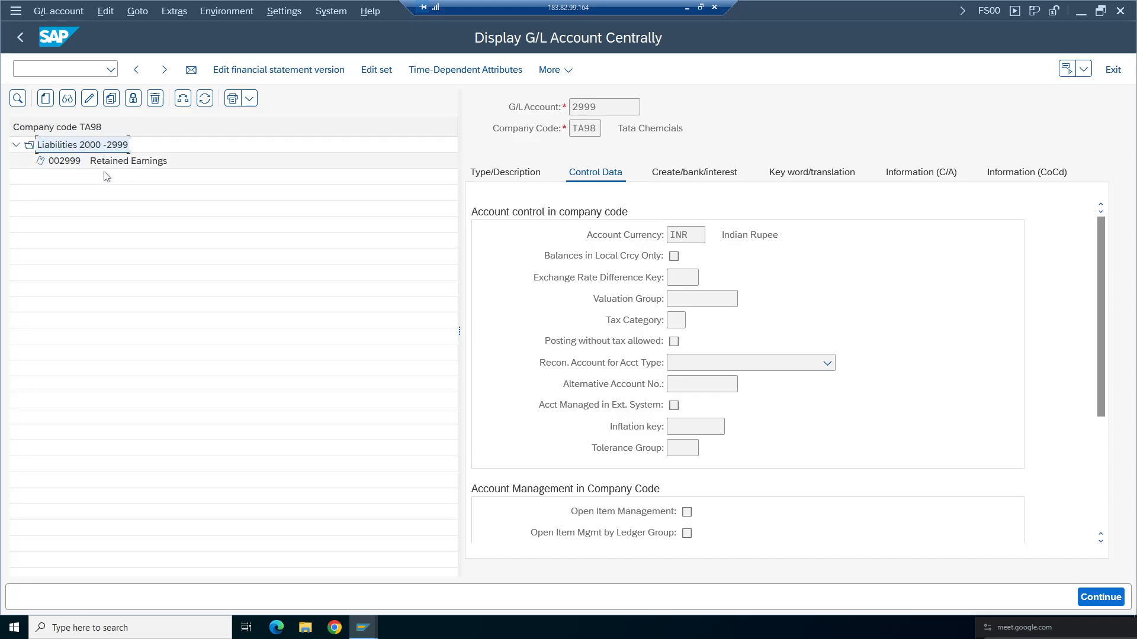
pyautogui.click(112, 165)
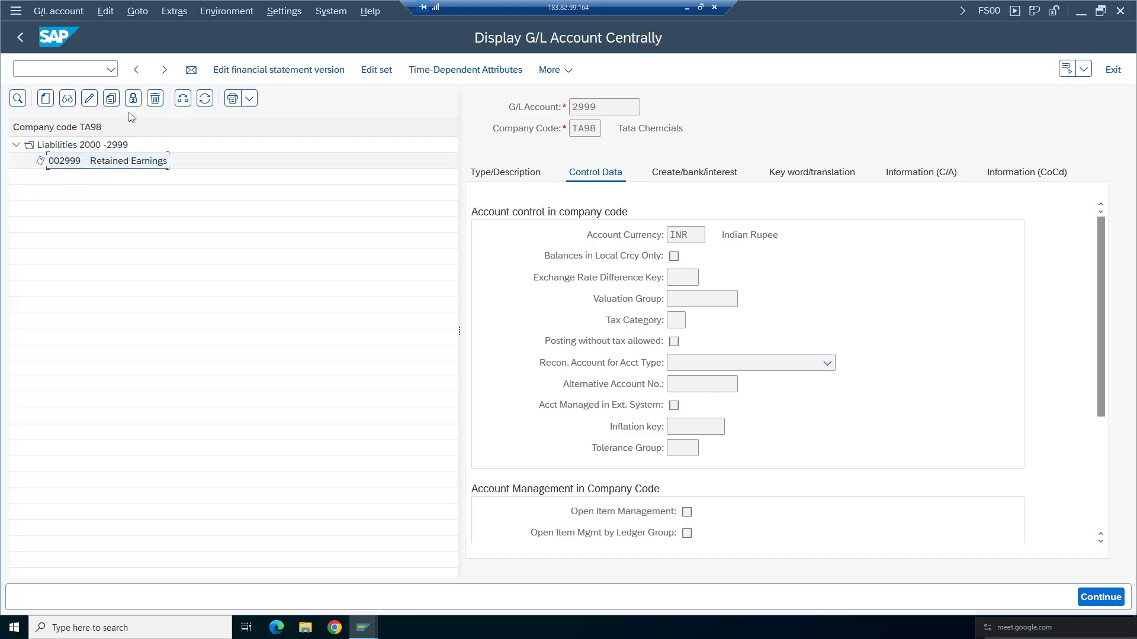
# - Edit account 2999, enable Balances in Local Crcy Only, and save the change
pyautogui.click(89, 99)
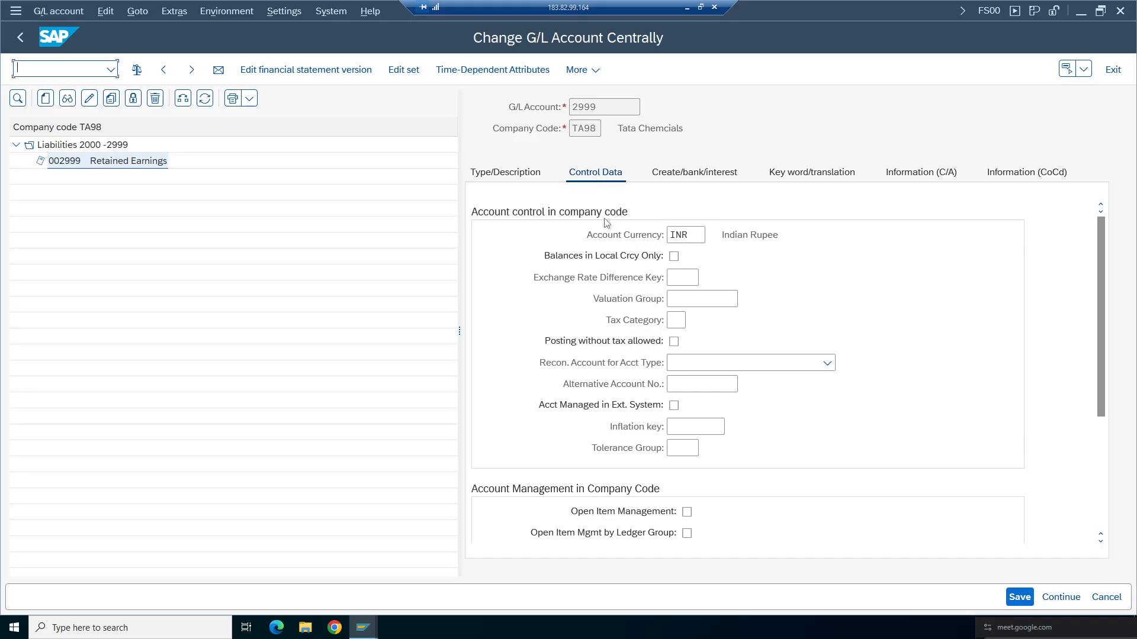
pyautogui.click(673, 256)
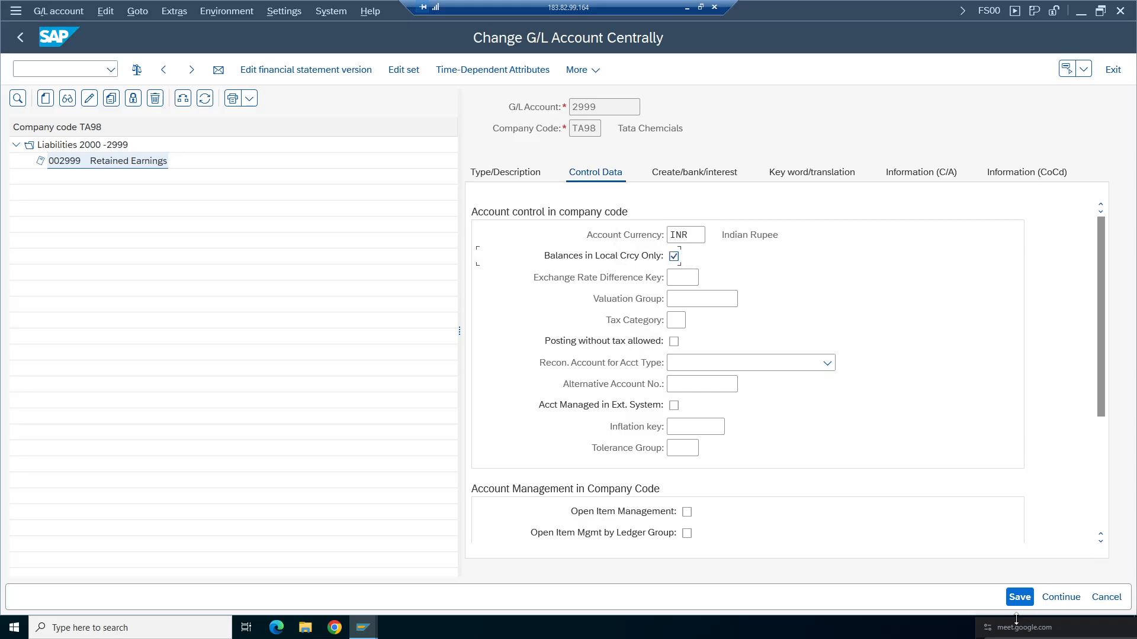
pyautogui.click(1020, 597)
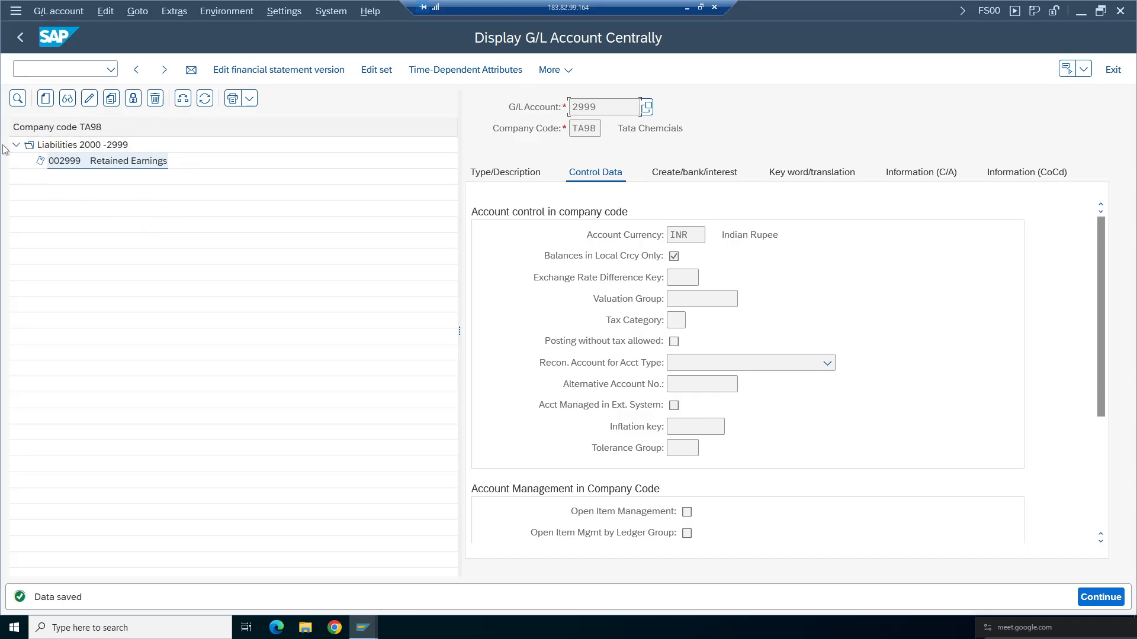
# - Review account 2999's type/description, control data and document creation settings across its tabs
pyautogui.doubleClick(172, 161)
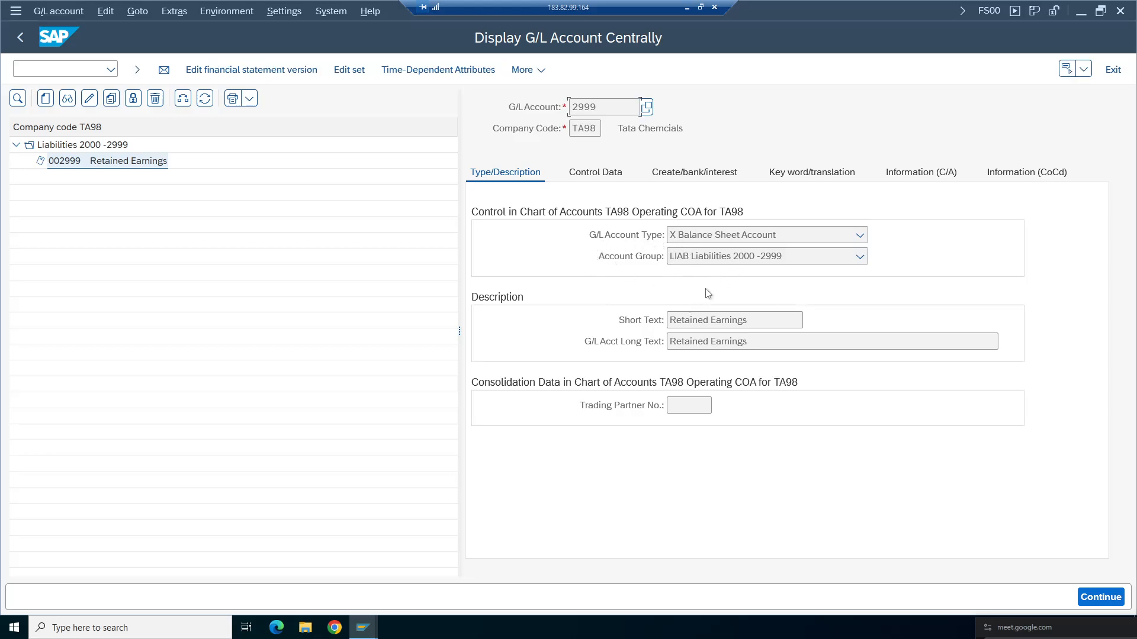
pyautogui.click(709, 320)
pyautogui.click(595, 172)
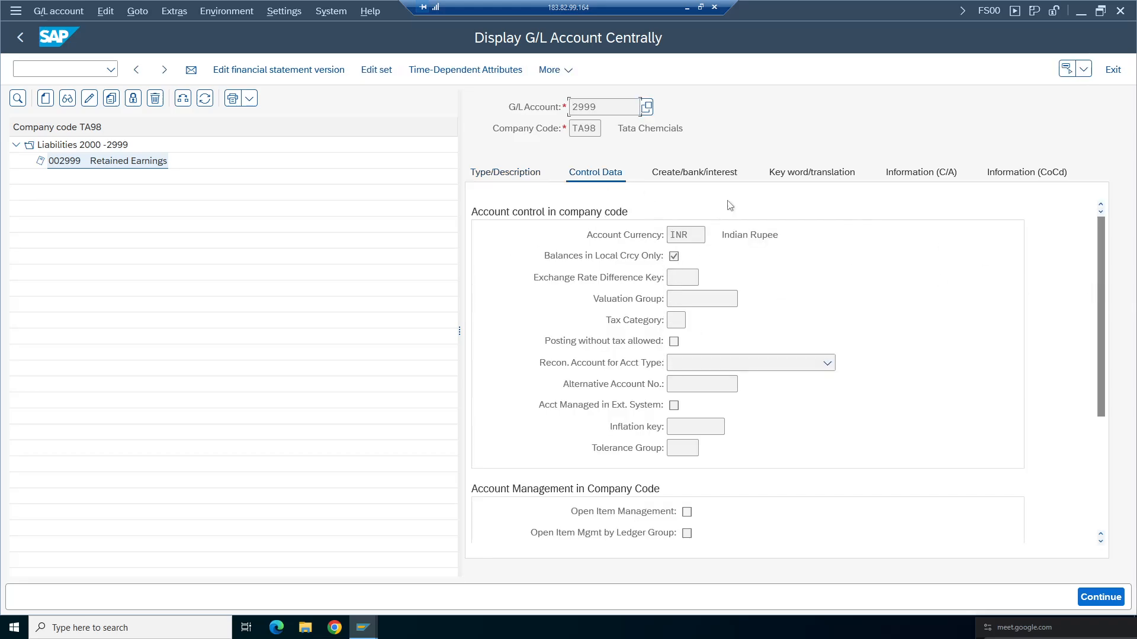
pyautogui.moveTo(697, 236); pyautogui.dragTo(670, 236)
pyautogui.moveTo(1103, 276); pyautogui.dragTo(1106, 404)
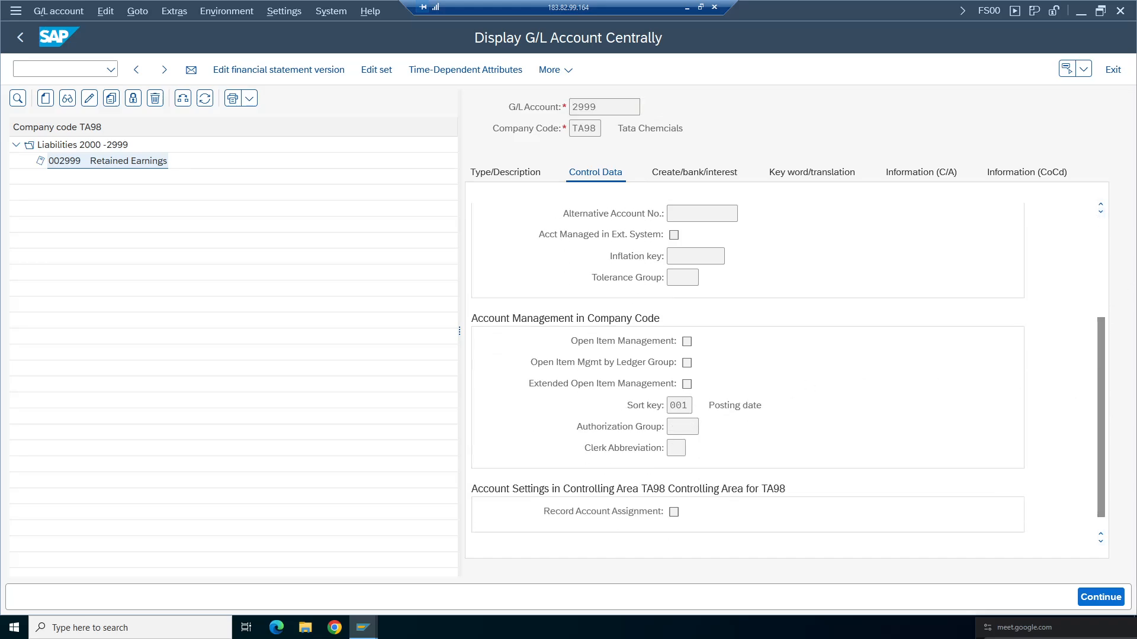
pyautogui.click(687, 405)
pyautogui.click(696, 173)
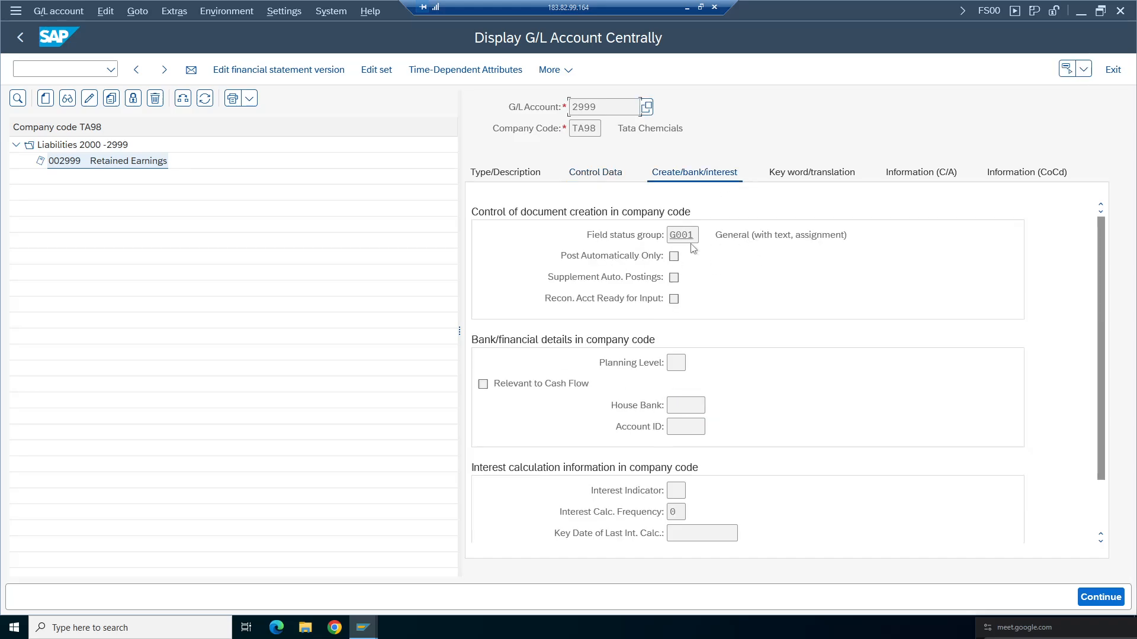
pyautogui.click(852, 240)
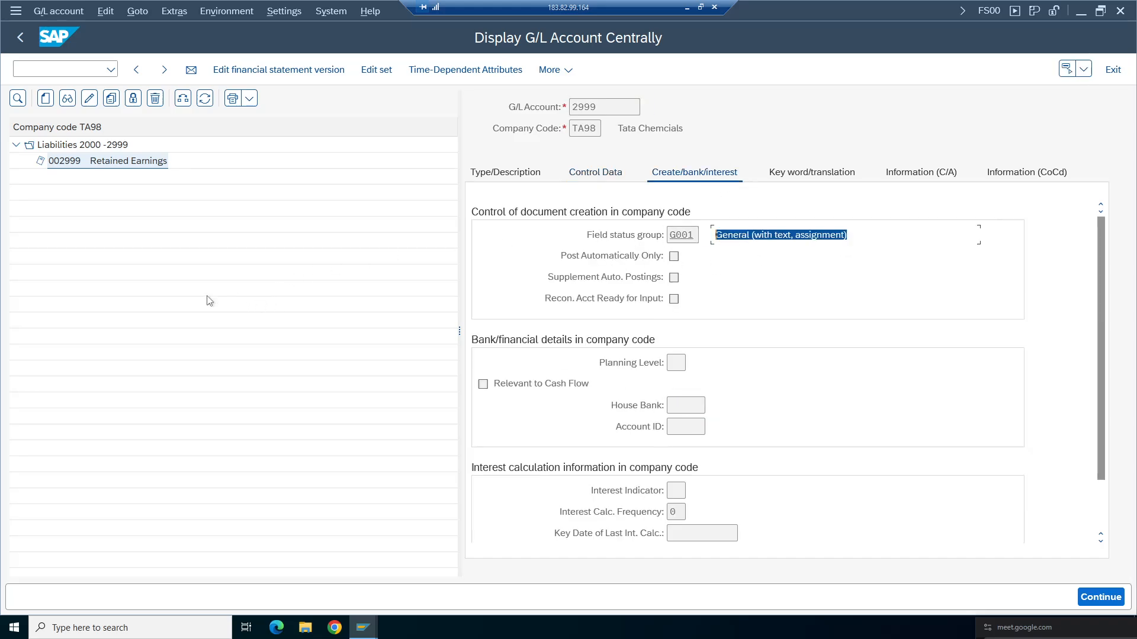
pyautogui.click(511, 178)
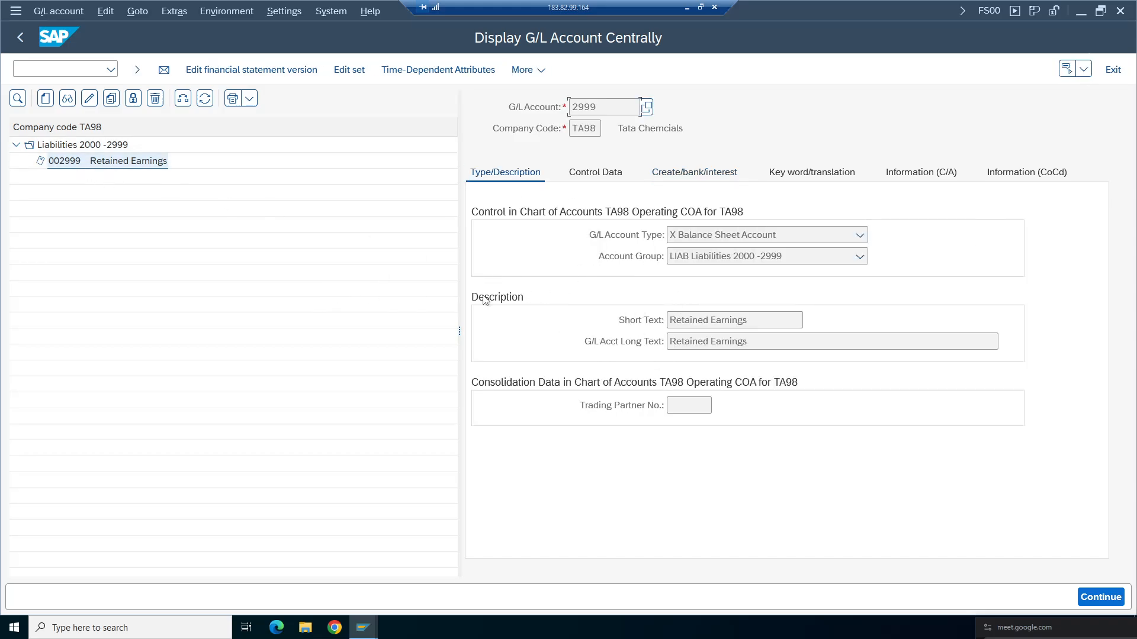
pyautogui.moveTo(459, 336); pyautogui.dragTo(335, 345)
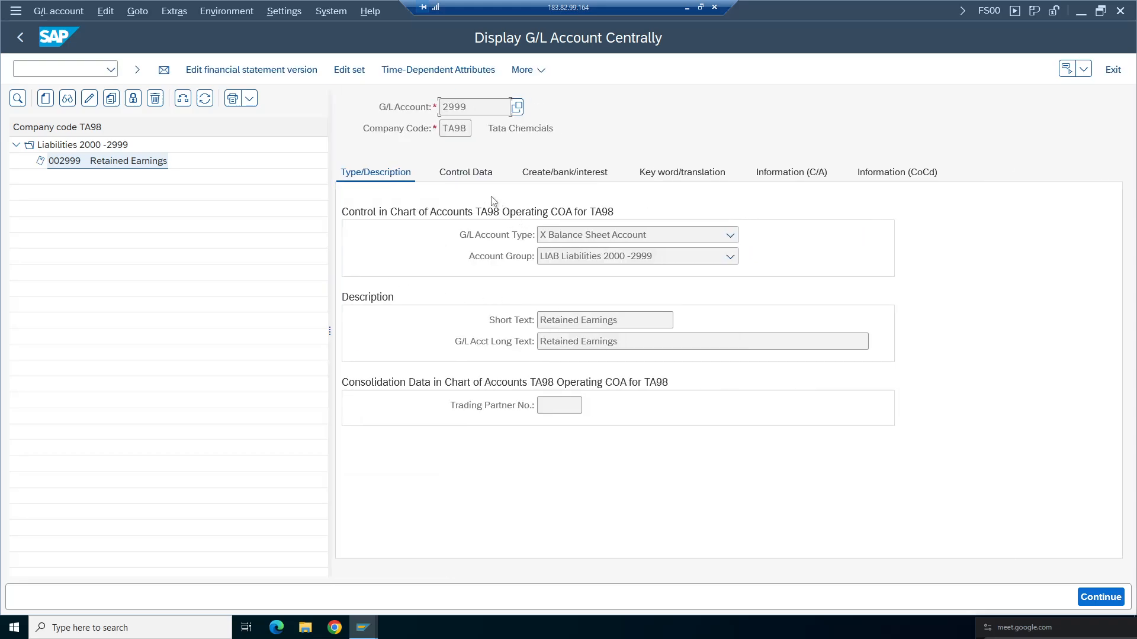
pyautogui.click(465, 173)
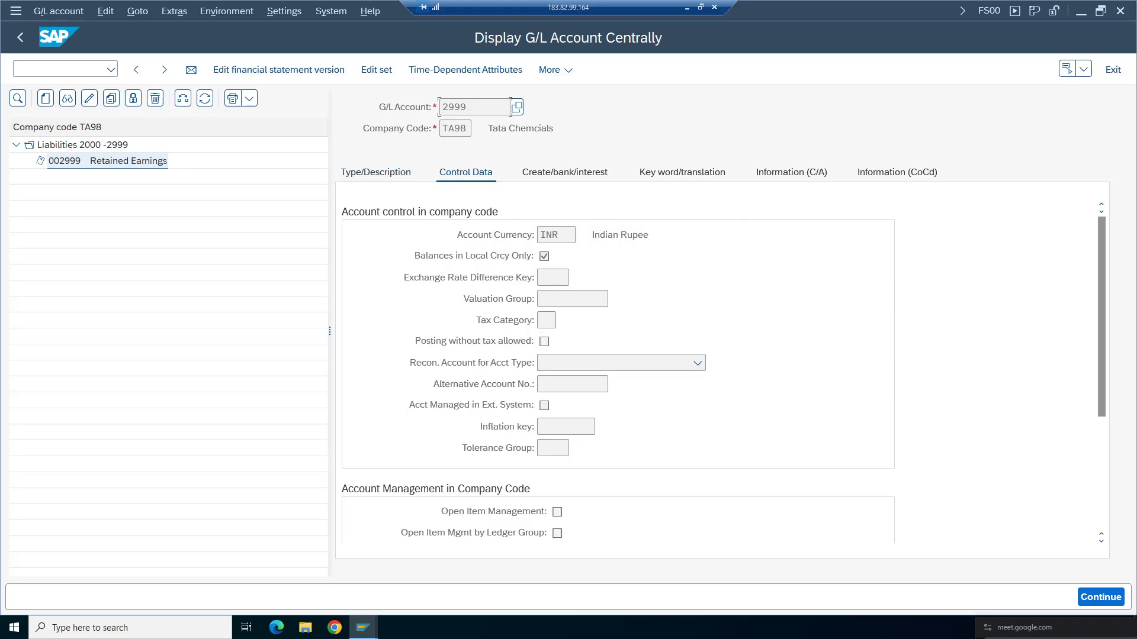
pyautogui.click(371, 172)
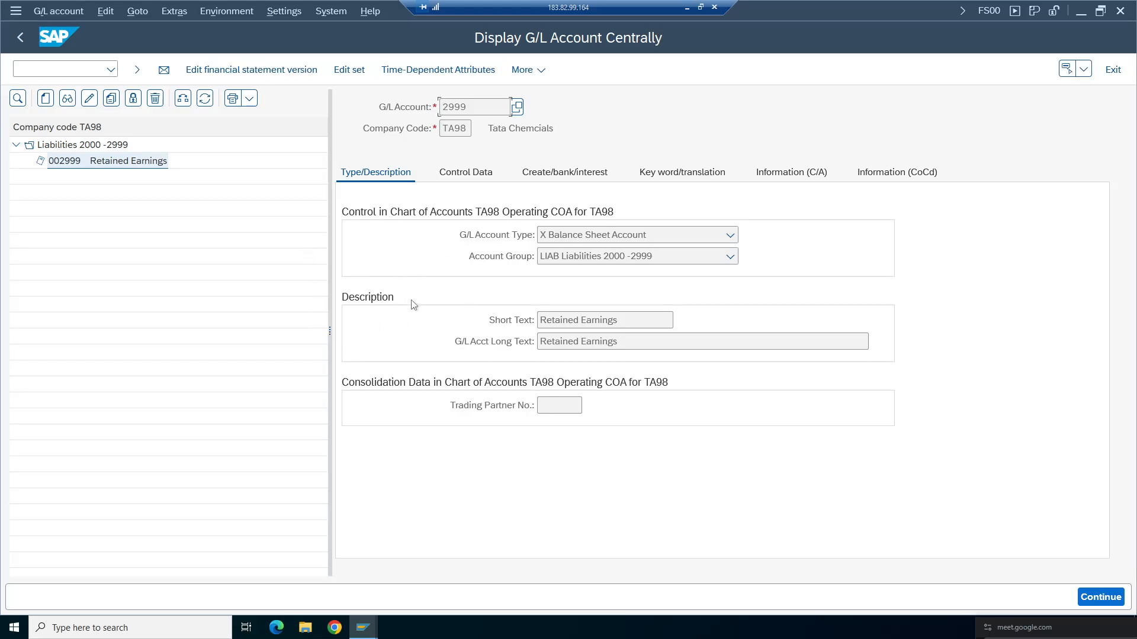
pyautogui.click(109, 163)
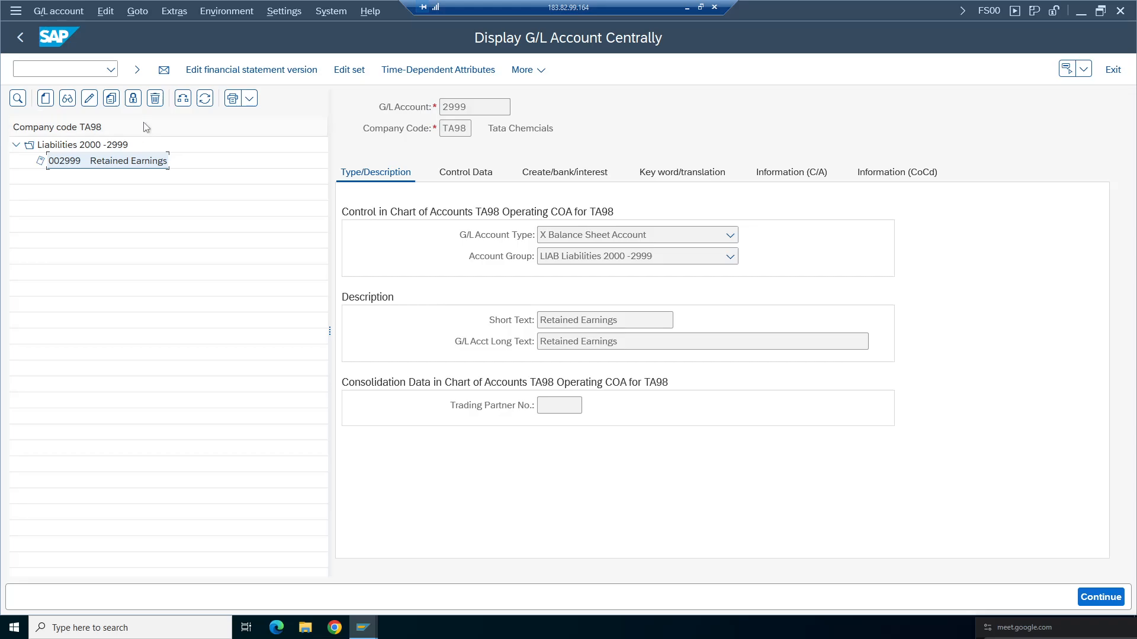
pyautogui.click(46, 98)
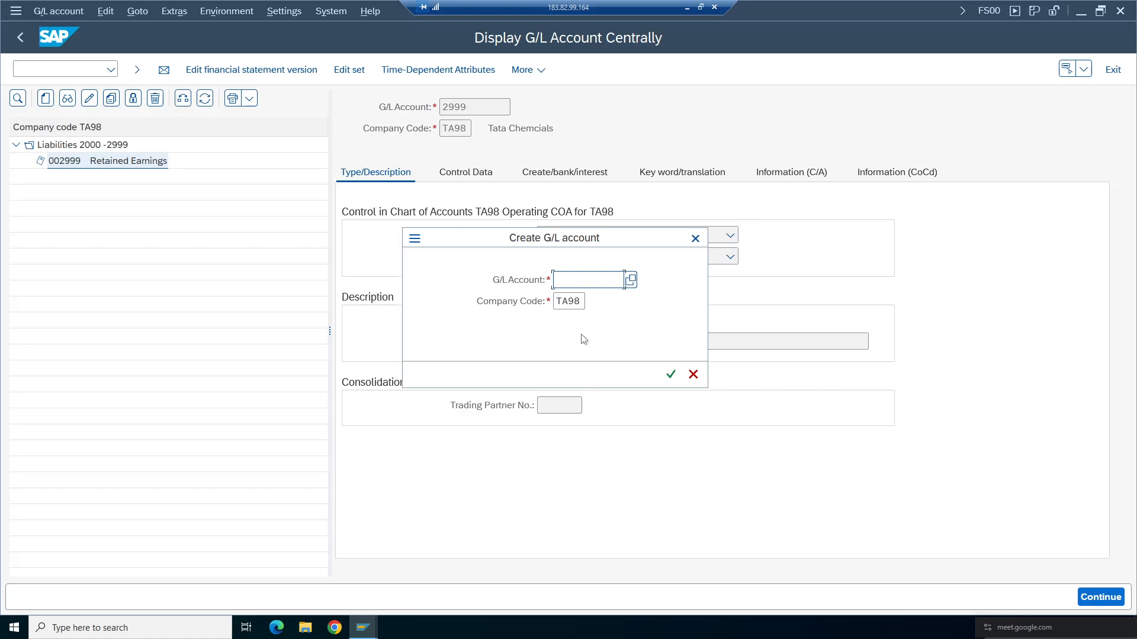
pyautogui.click(695, 238)
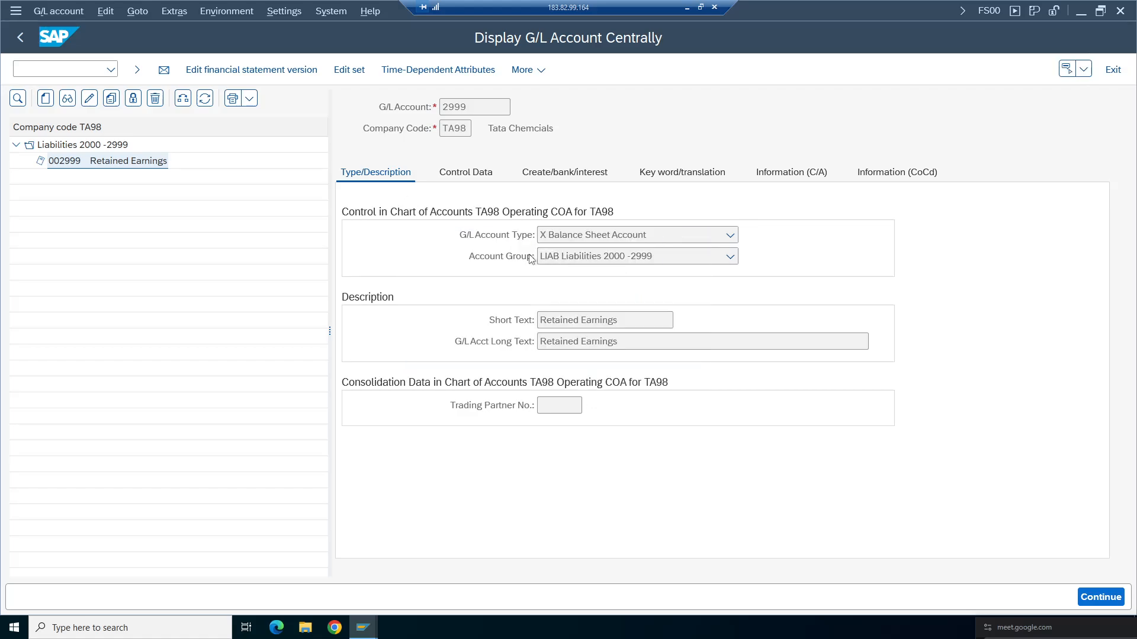
pyautogui.click(601, 240)
pyautogui.click(562, 256)
pyautogui.click(561, 256)
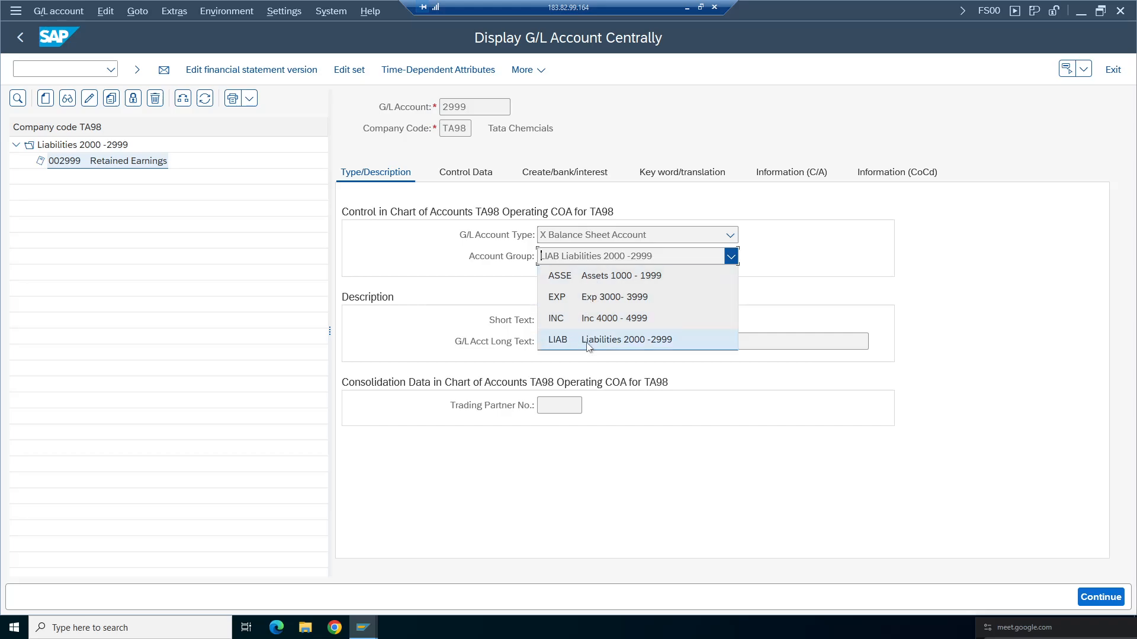
pyautogui.click(389, 314)
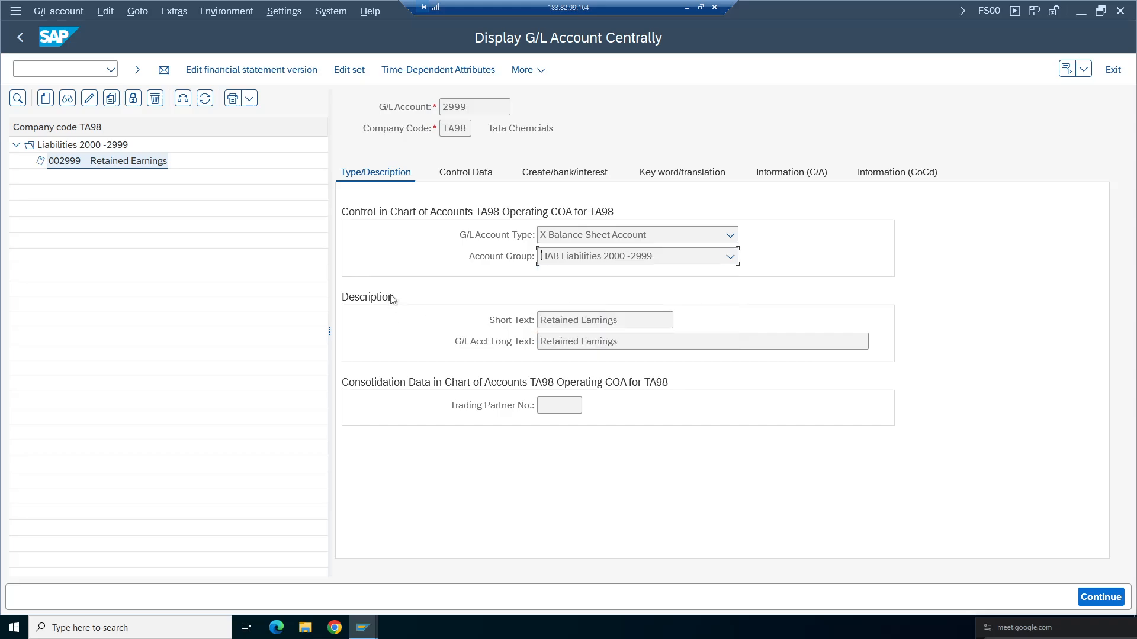
pyautogui.click(639, 259)
pyautogui.click(452, 266)
# - Create G/L account 3000 in TA98 with account type P Primary Costs or Revenue and account group EXP Exp 3000-3999
pyautogui.click(46, 98)
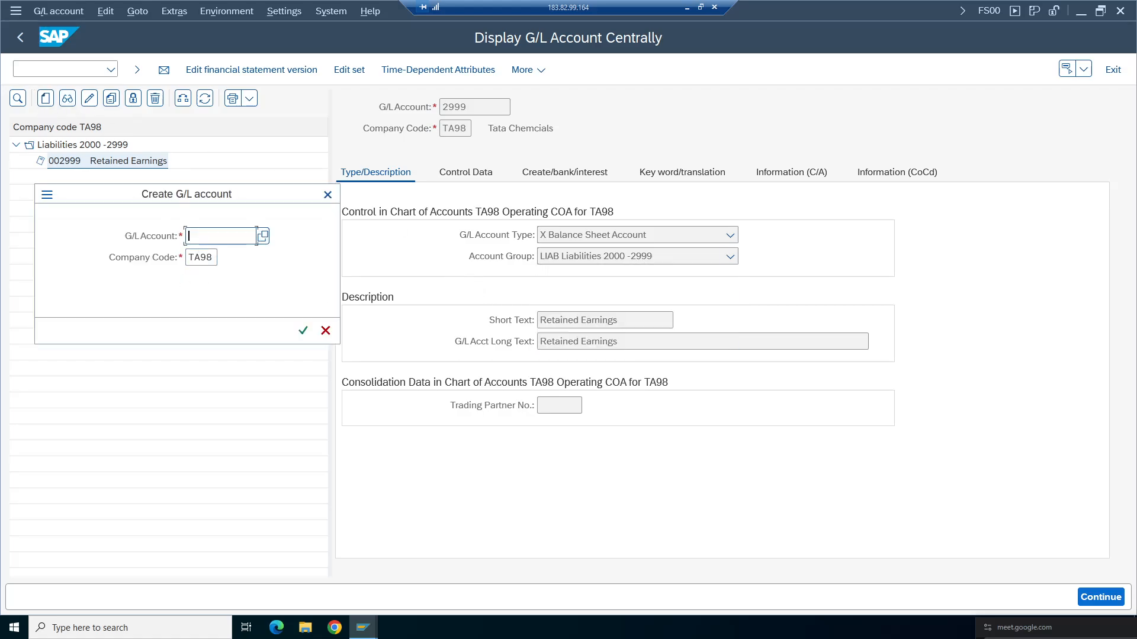
pyautogui.write('3000')
pyautogui.click(303, 330)
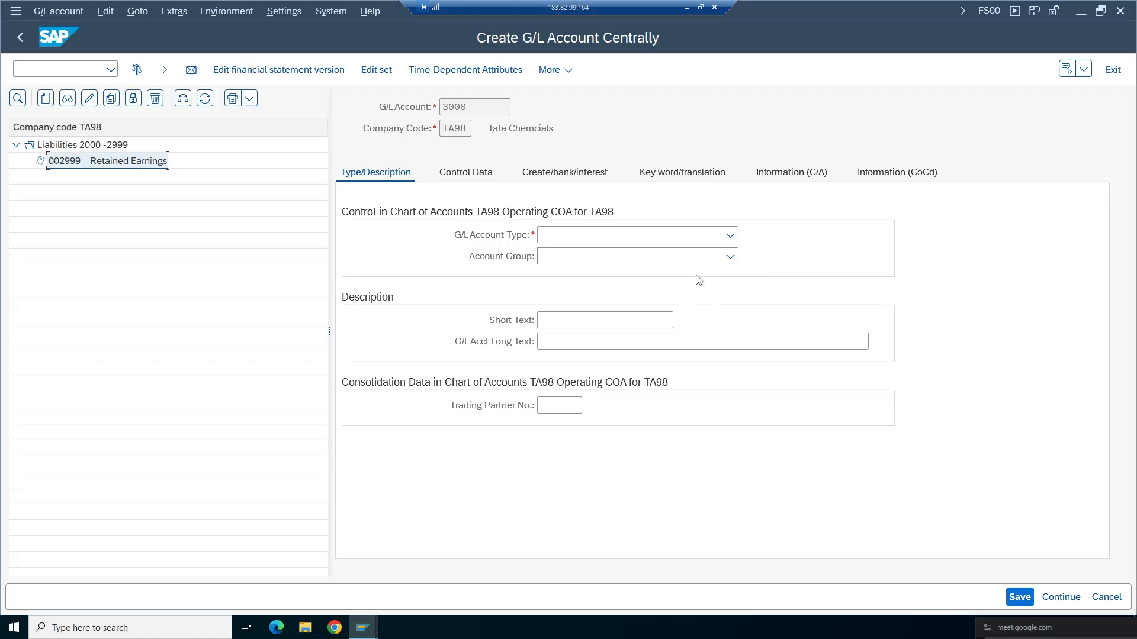
pyautogui.click(730, 236)
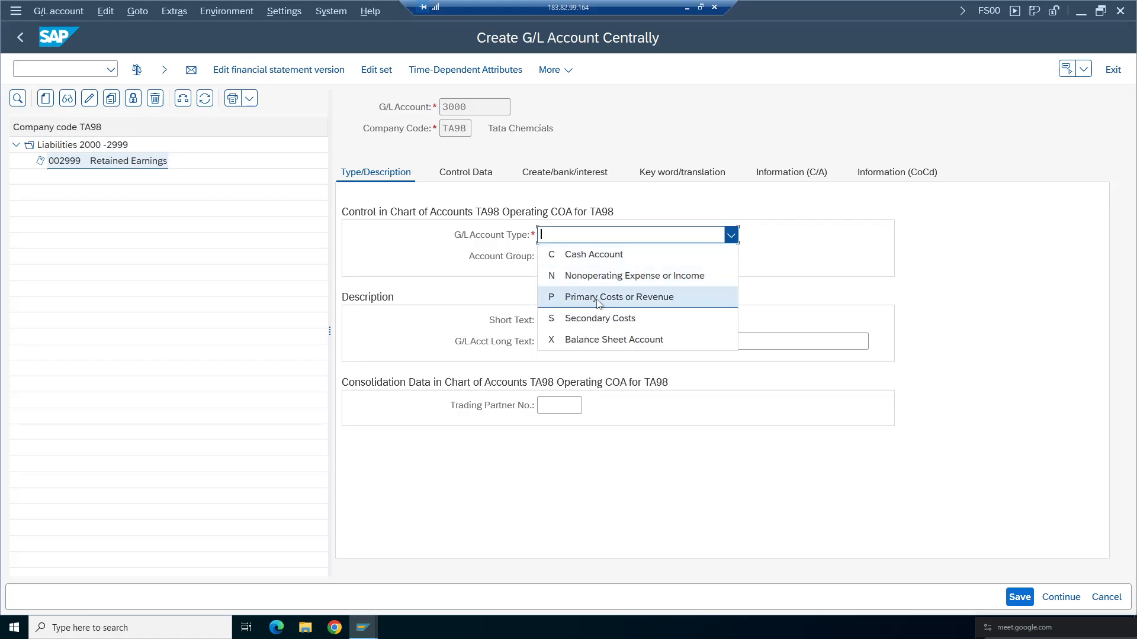
pyautogui.click(598, 297)
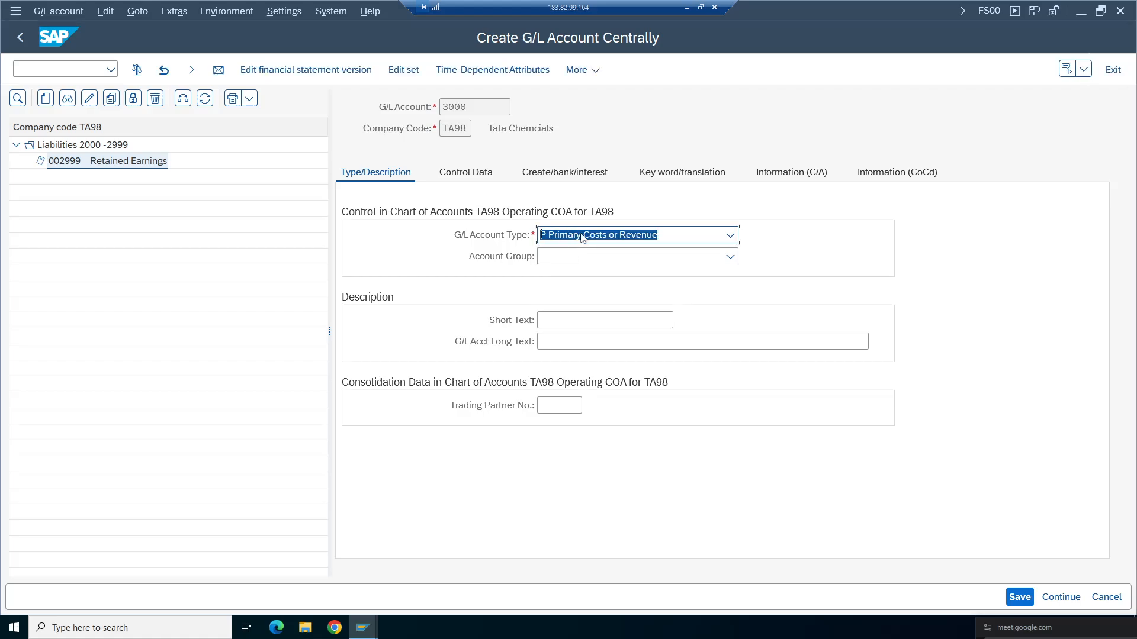
pyautogui.click(731, 236)
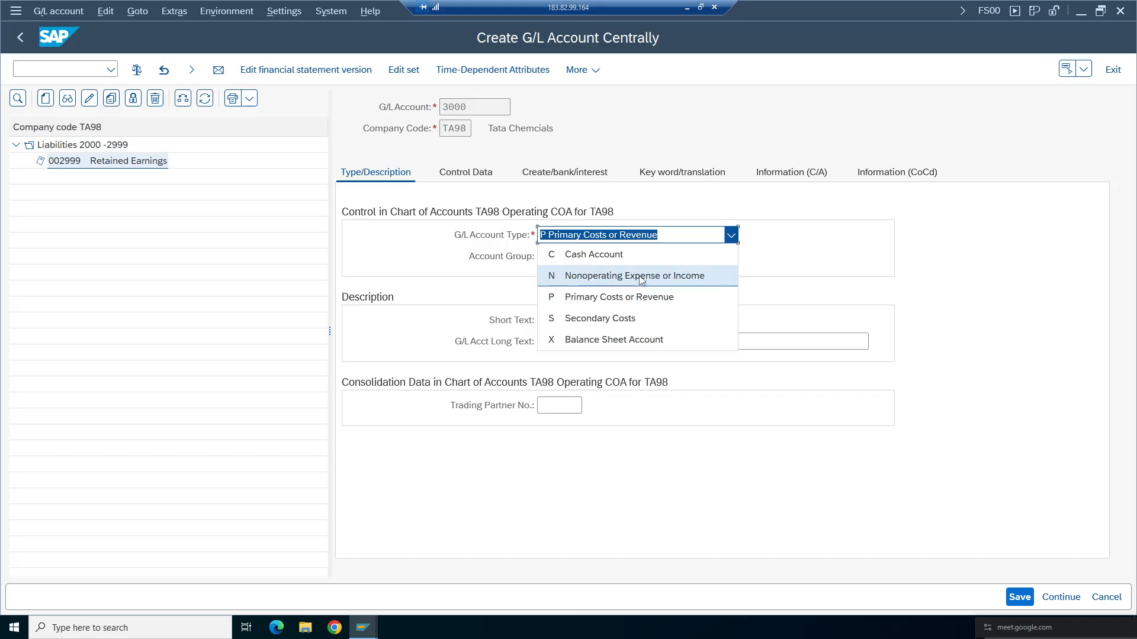
pyautogui.click(598, 302)
pyautogui.click(641, 256)
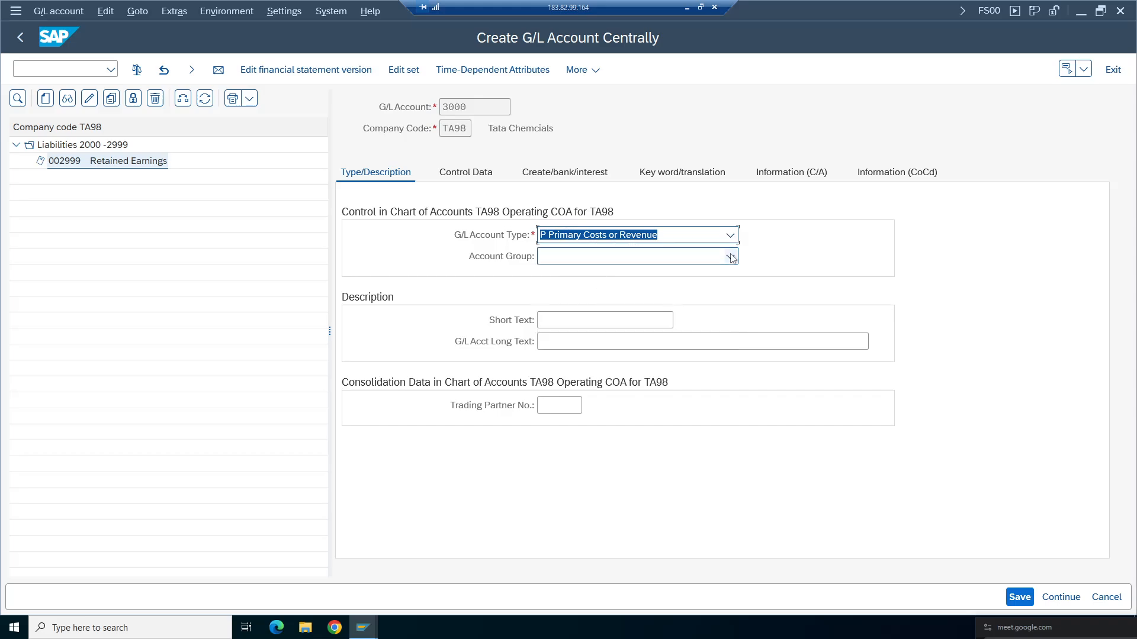
pyautogui.click(590, 290)
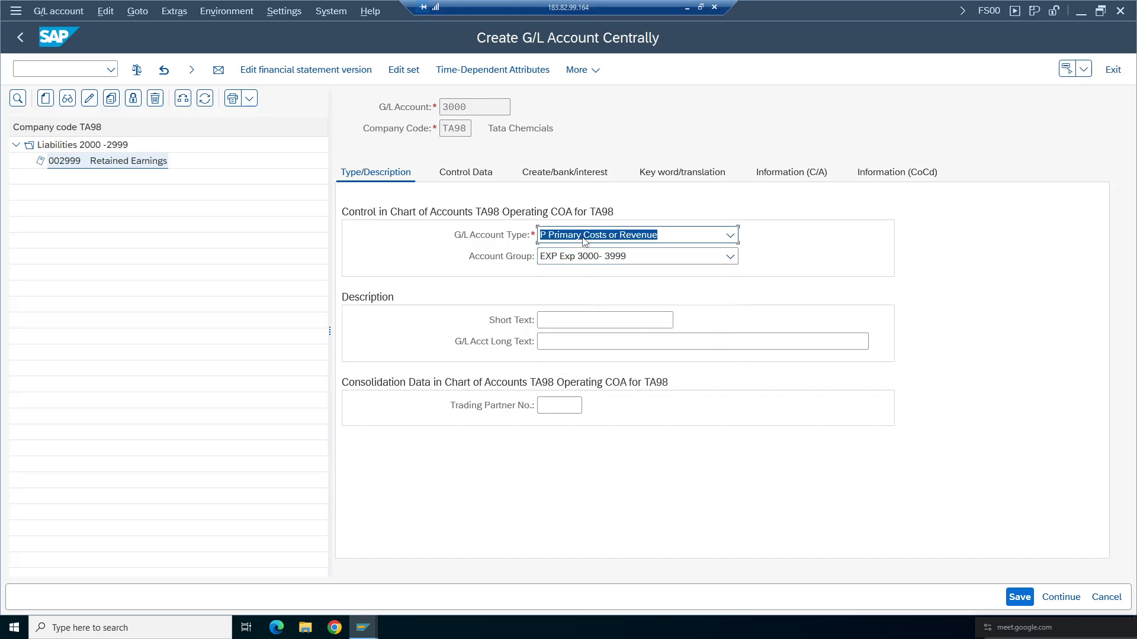
# - Enter Stationery Expenses as both the short text and the G/L account long text
pyautogui.click(568, 319)
pyautogui.write('Stationery Expenss')
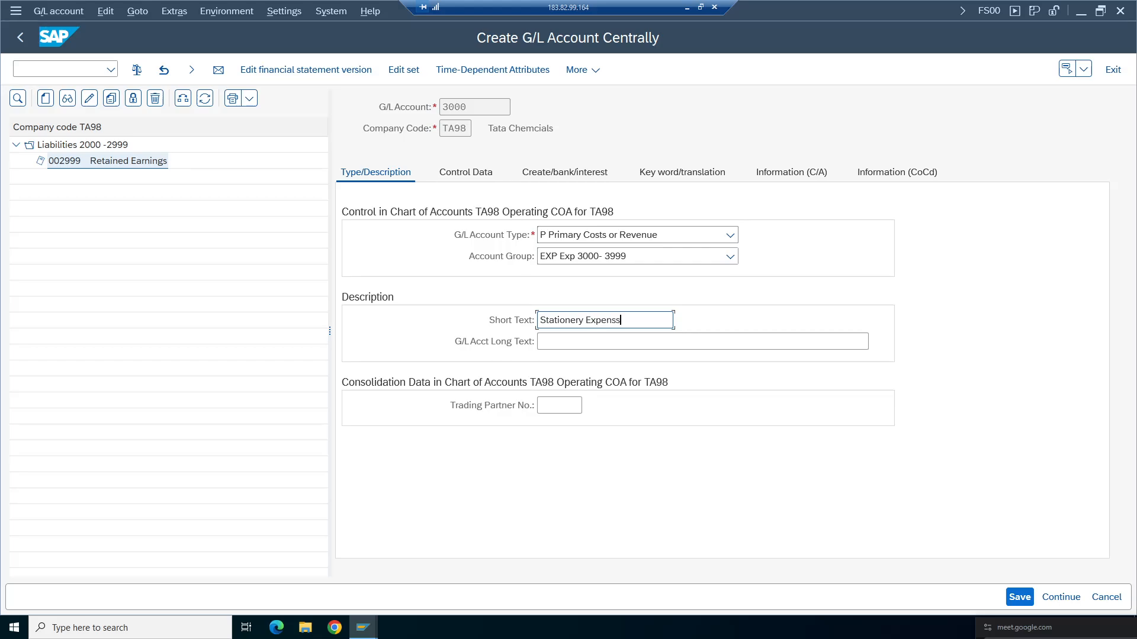
pyautogui.press('Left')
pyautogui.hotkey('ctrl', 'a')
pyautogui.hotkey('ctrl', 'c')
pyautogui.click(657, 341)
pyautogui.hotkey('ctrl', 'v')
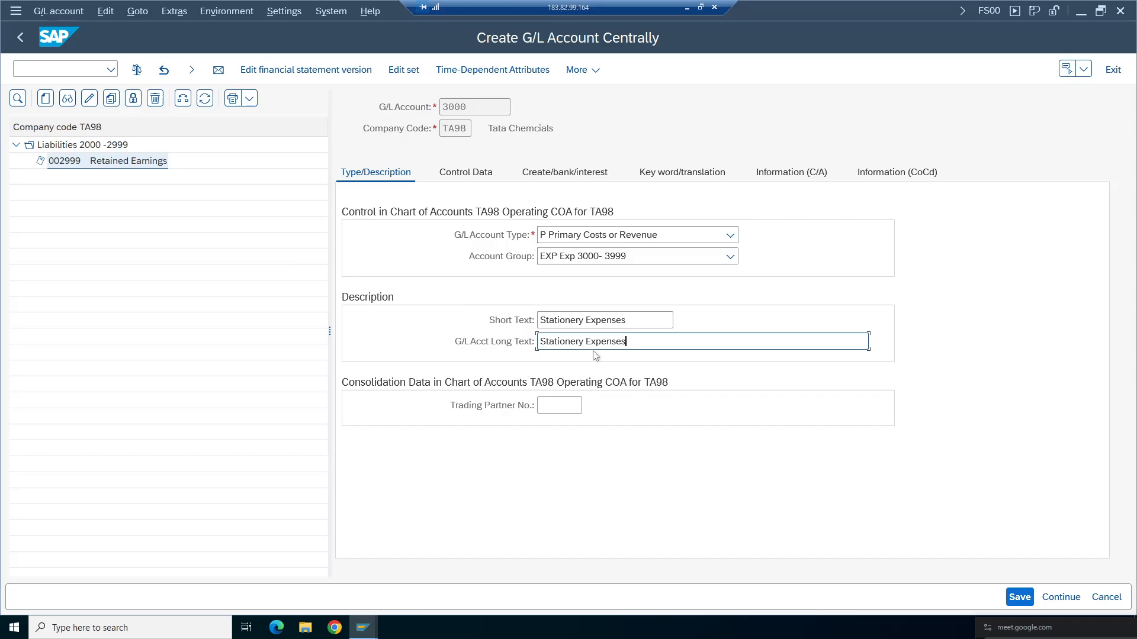
# - Review the Control Data settings of the new account 3000
pyautogui.click(465, 171)
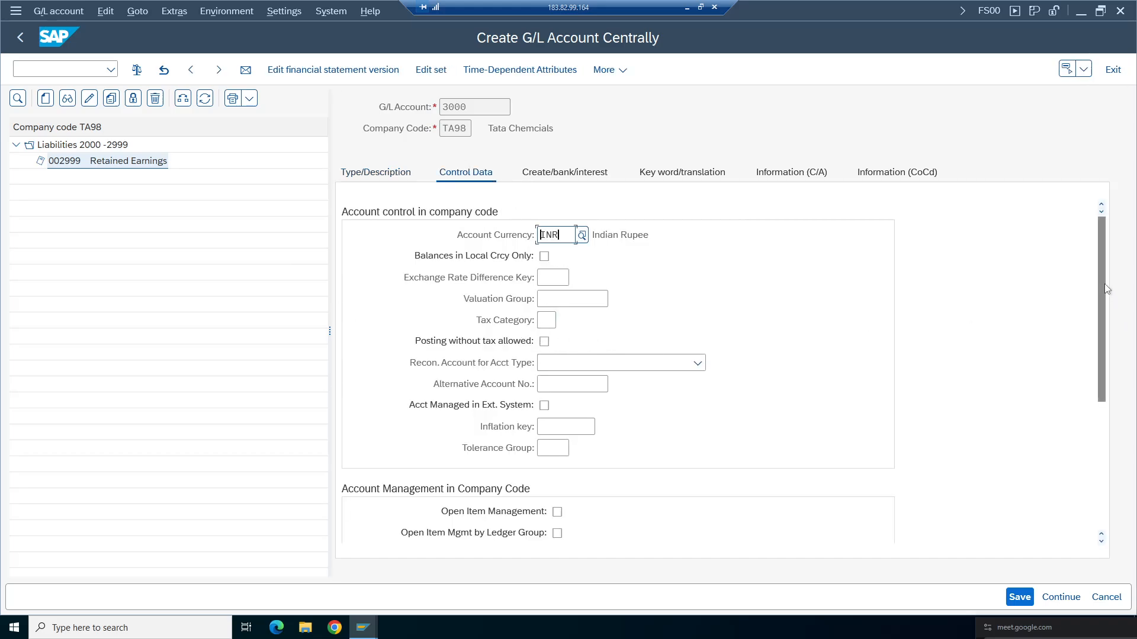
pyautogui.moveTo(1104, 283); pyautogui.dragTo(1104, 411)
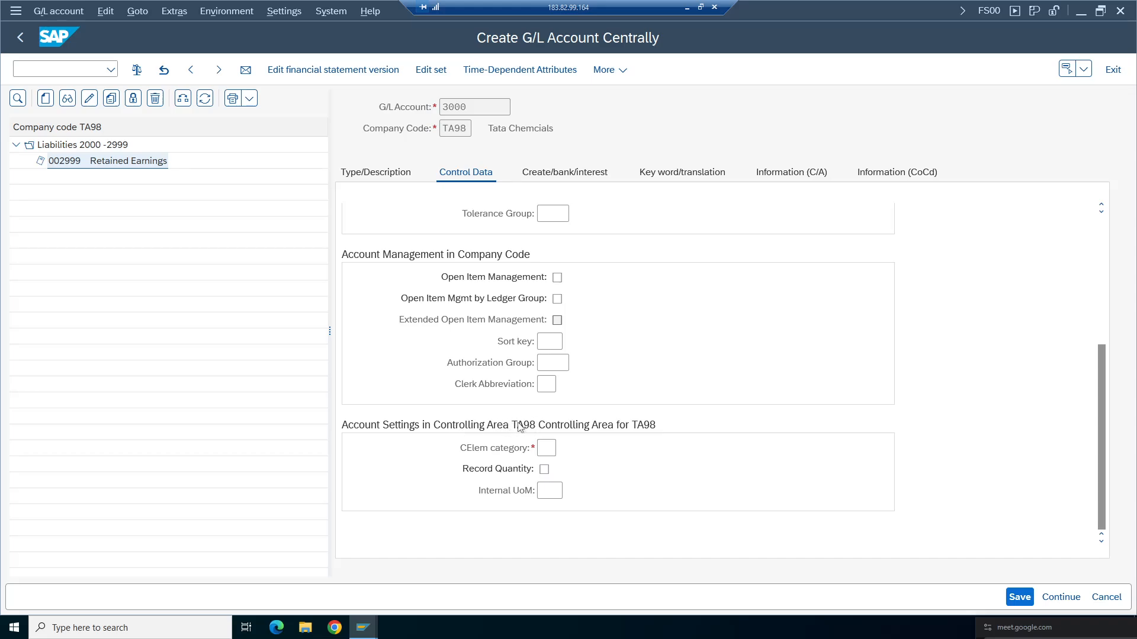
pyautogui.scroll(5, 1096, 287)
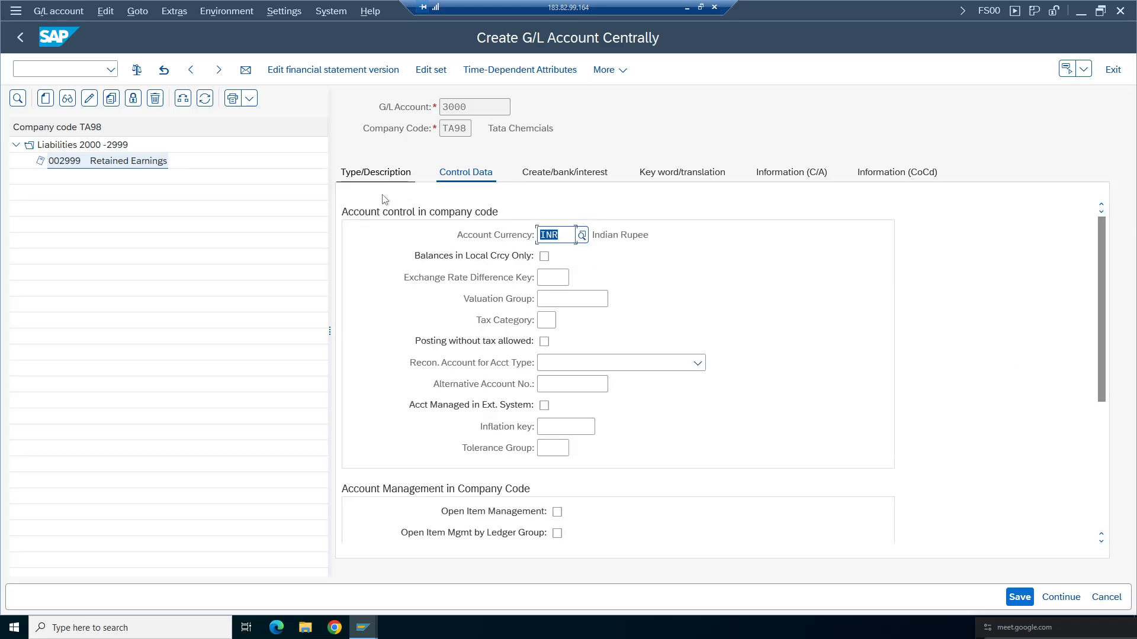
# - Switch the G/L account type to N Nonoperating Expense or Income and back to P Primary Costs or Revenue
pyautogui.click(376, 173)
pyautogui.click(583, 238)
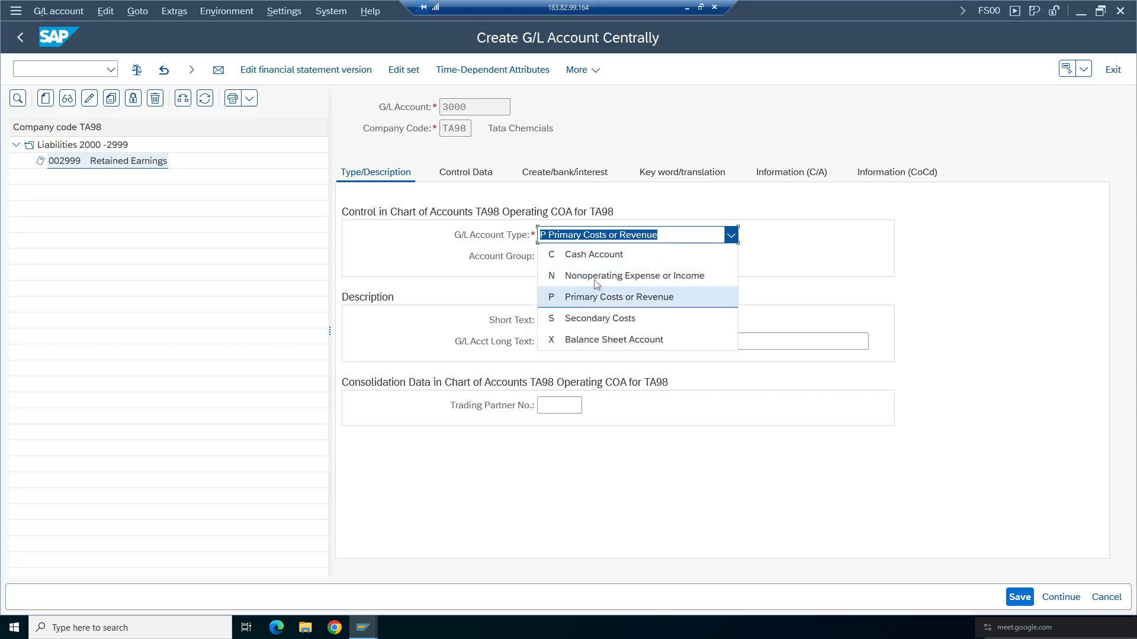
pyautogui.click(588, 286)
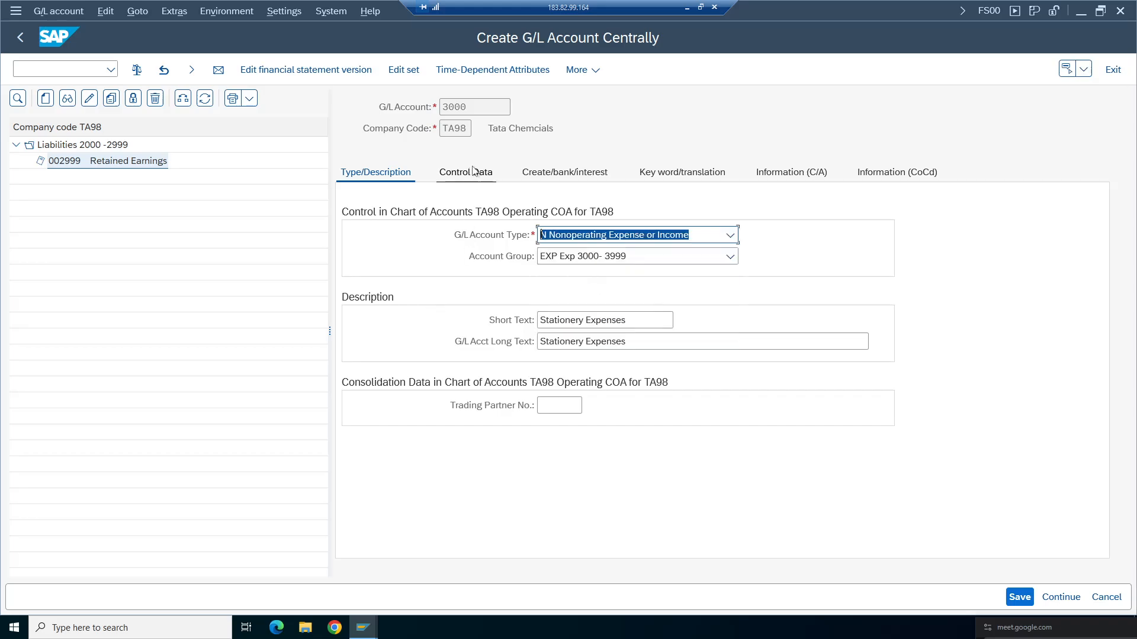
pyautogui.scroll(-5, 1111, 347)
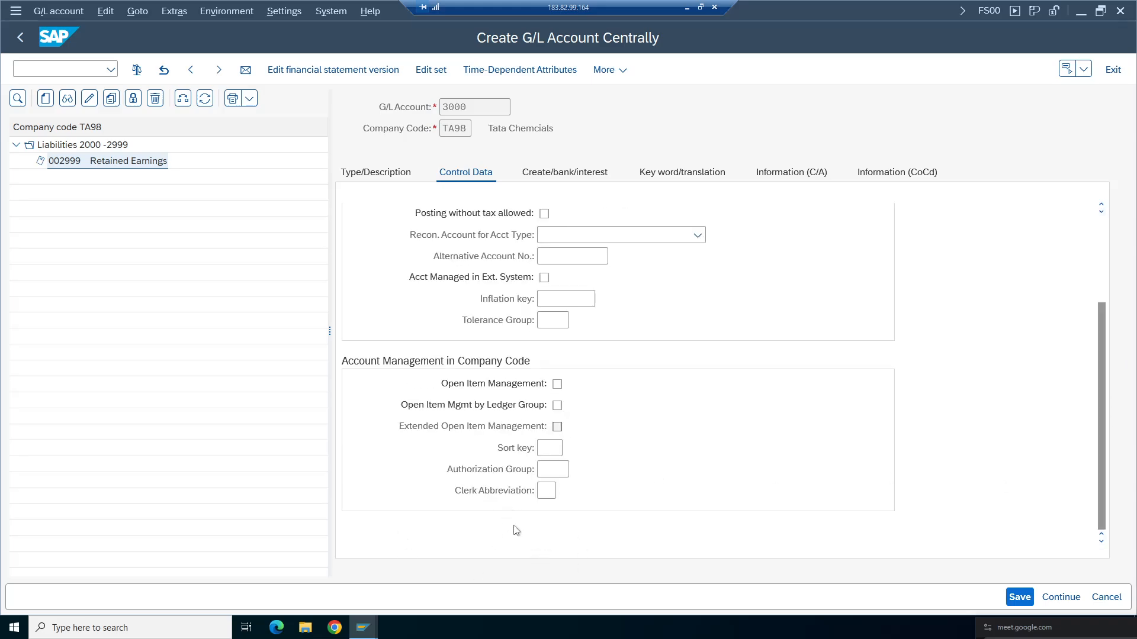
pyautogui.click(371, 173)
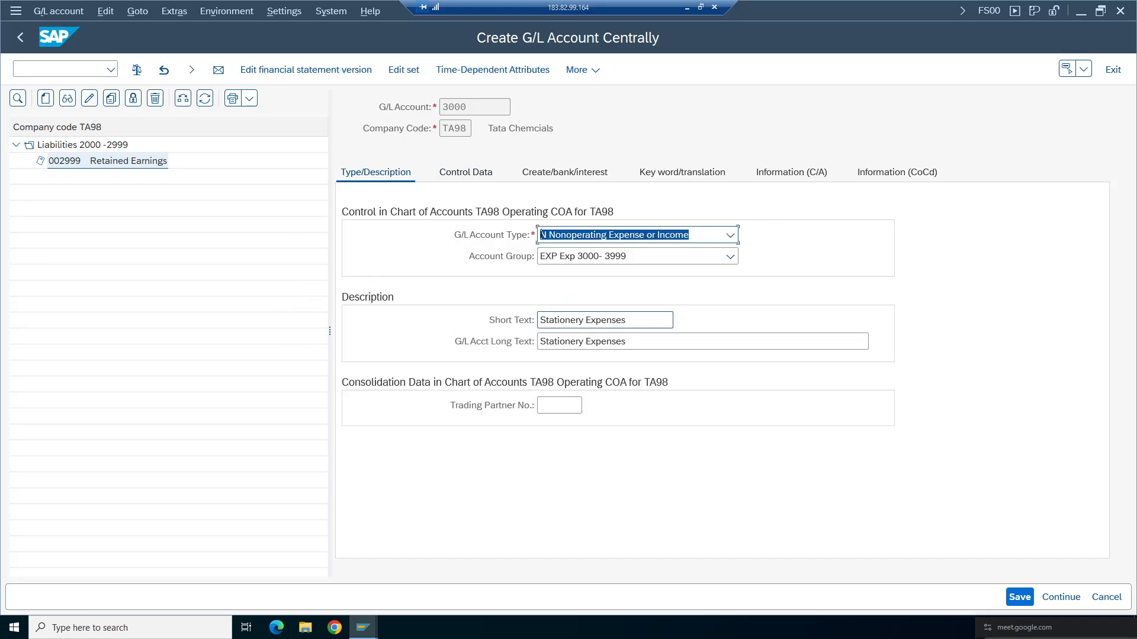
pyautogui.moveTo(469, 107); pyautogui.dragTo(442, 107)
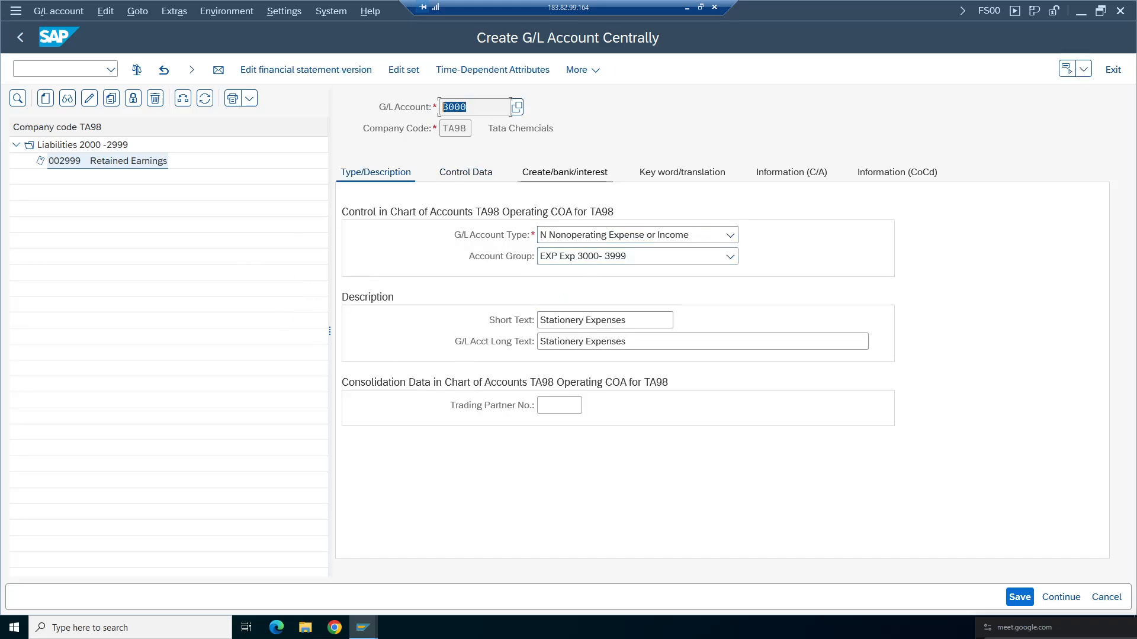
pyautogui.click(612, 236)
pyautogui.click(598, 298)
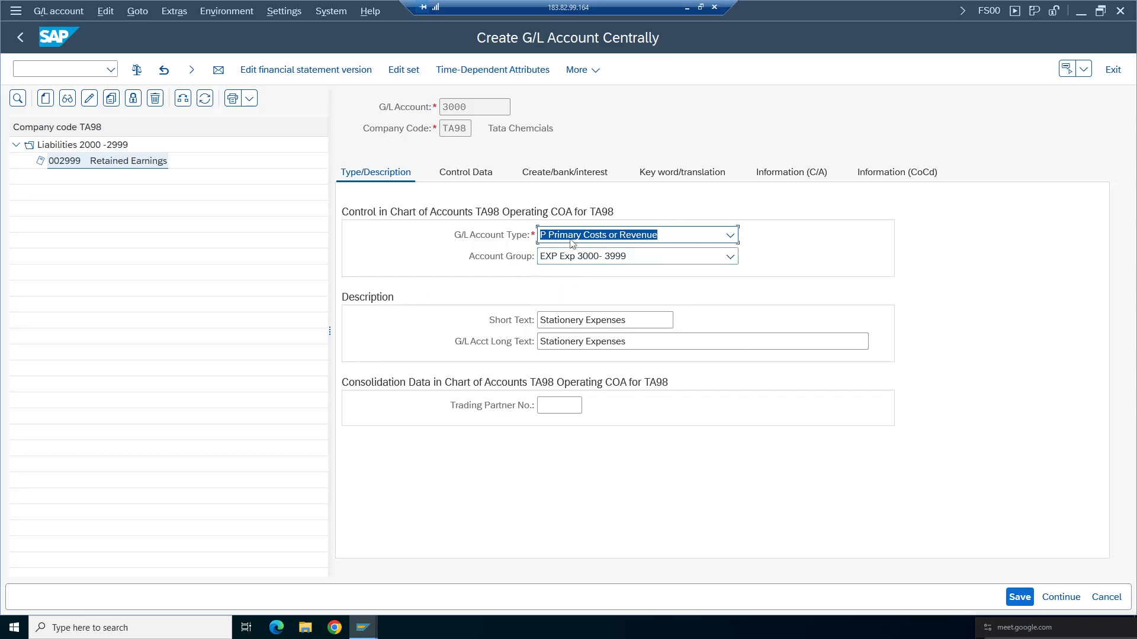
# - Set the sort key to 001 and the cost element category to 01 Primary costs/cost-reducing revenues
pyautogui.click(453, 173)
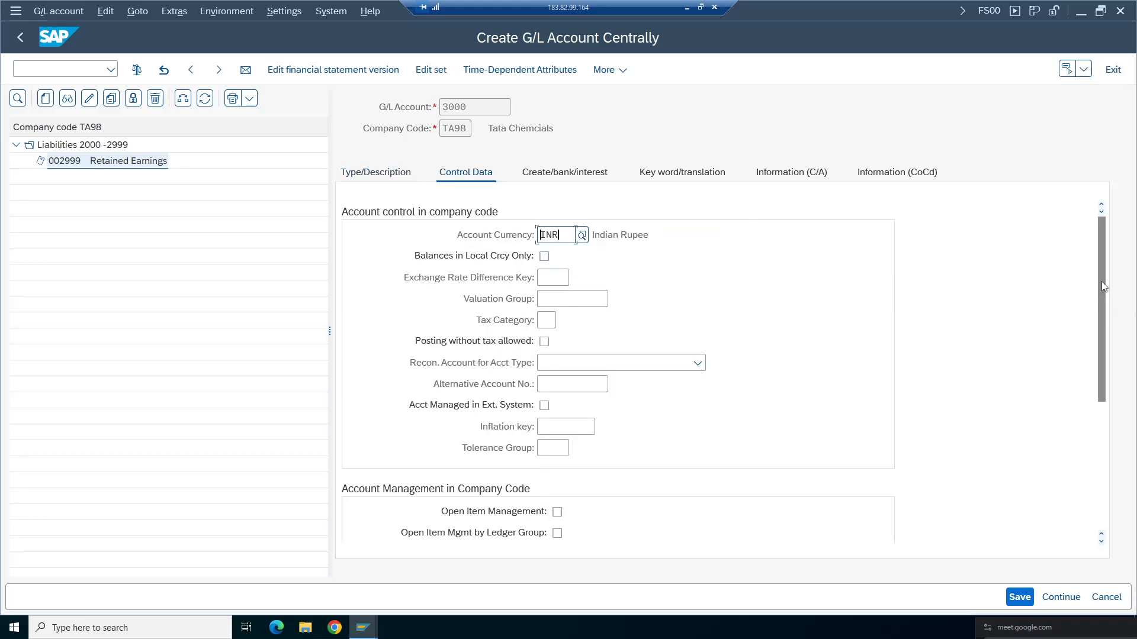
pyautogui.moveTo(1101, 282); pyautogui.dragTo(1105, 393)
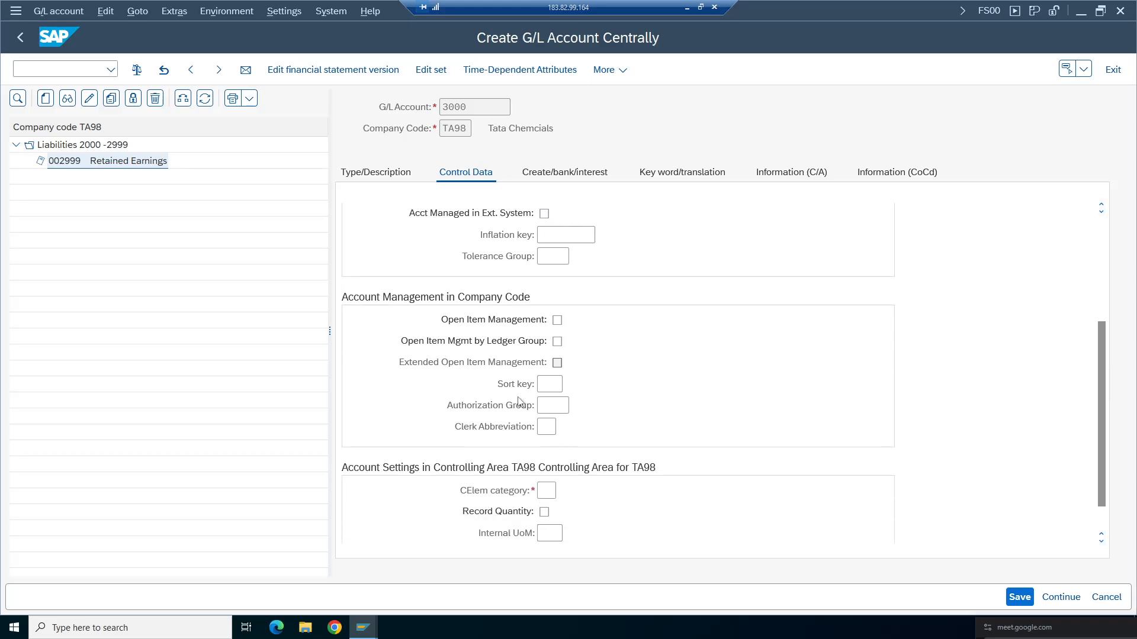
pyautogui.click(551, 385)
pyautogui.click(555, 406)
pyautogui.press('Return')
pyautogui.click(563, 491)
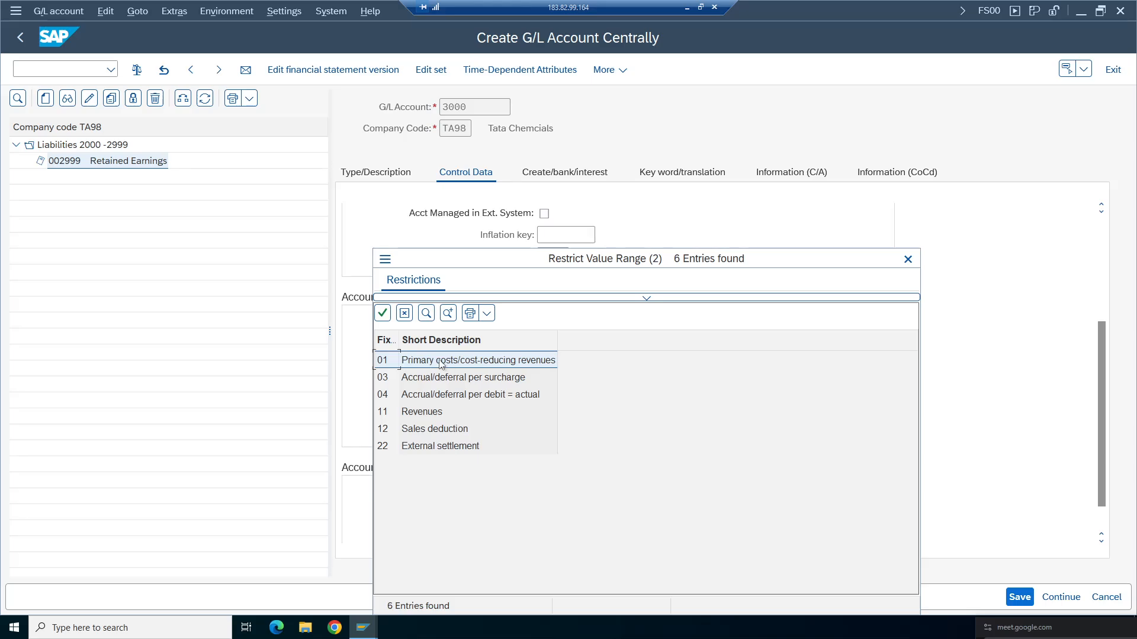
pyautogui.click(445, 360)
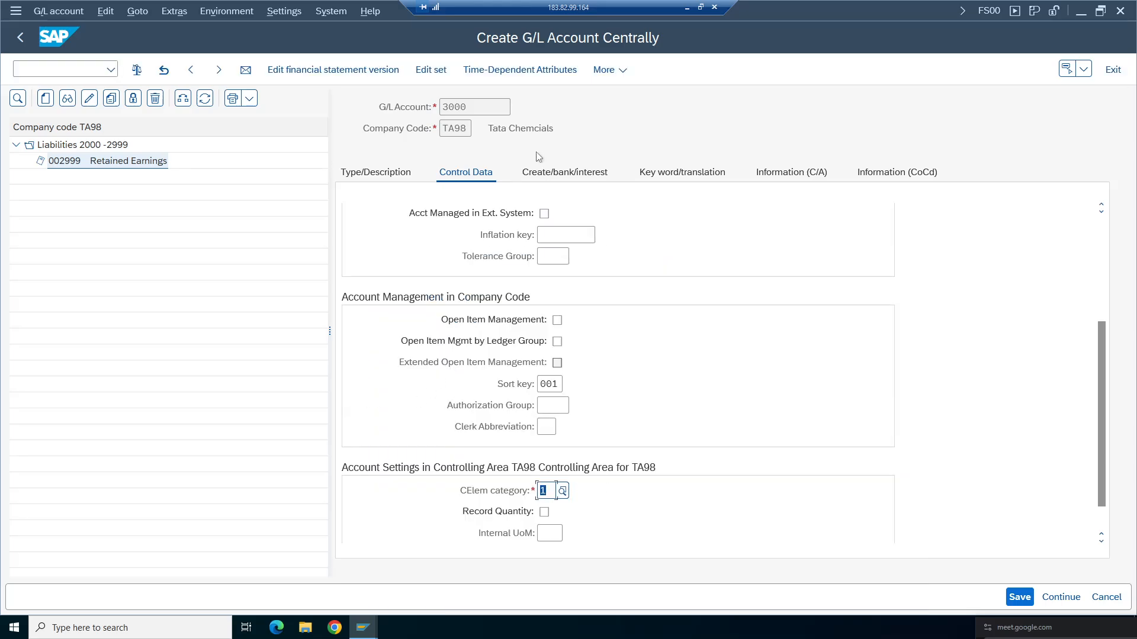
# - Set the field status group to G004 Cost accounts for document creation
pyautogui.click(544, 173)
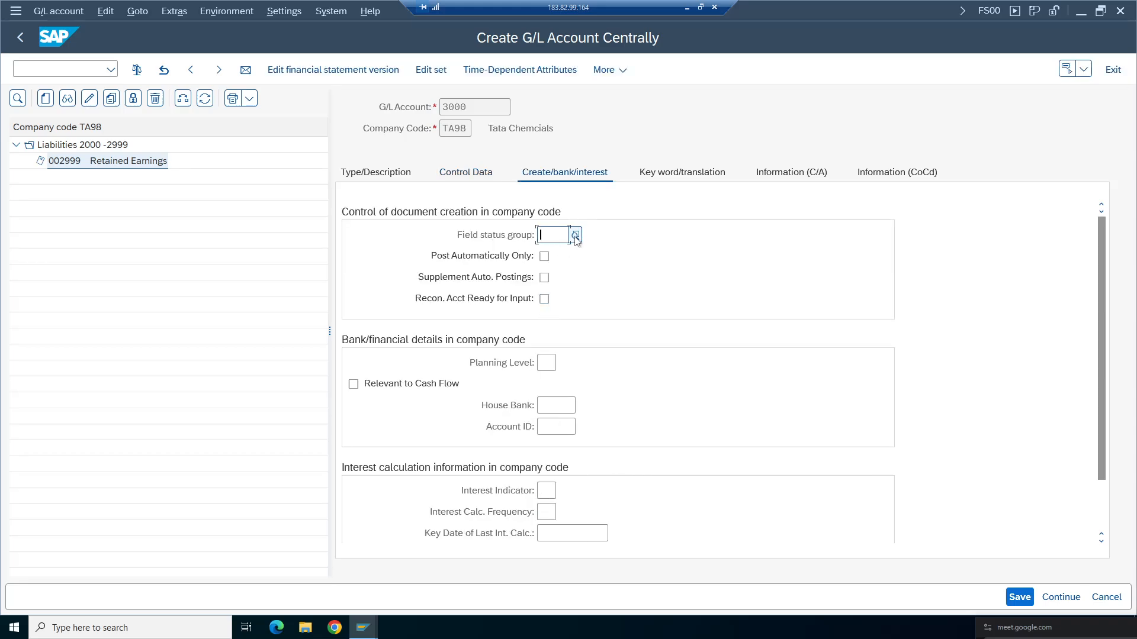
pyautogui.click(575, 236)
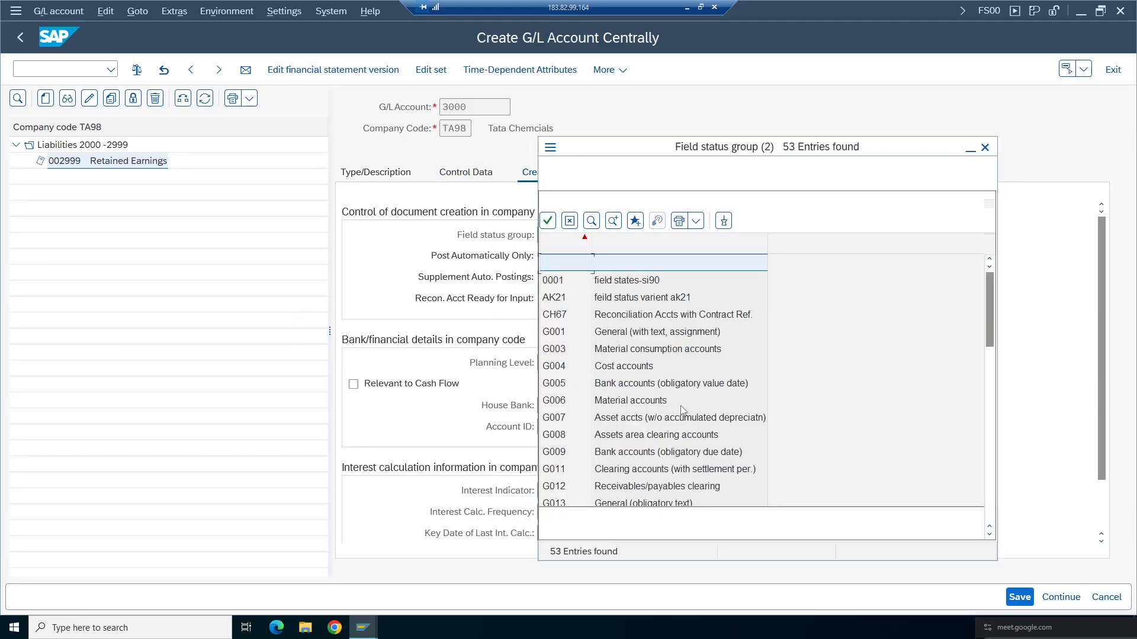
pyautogui.click(622, 368)
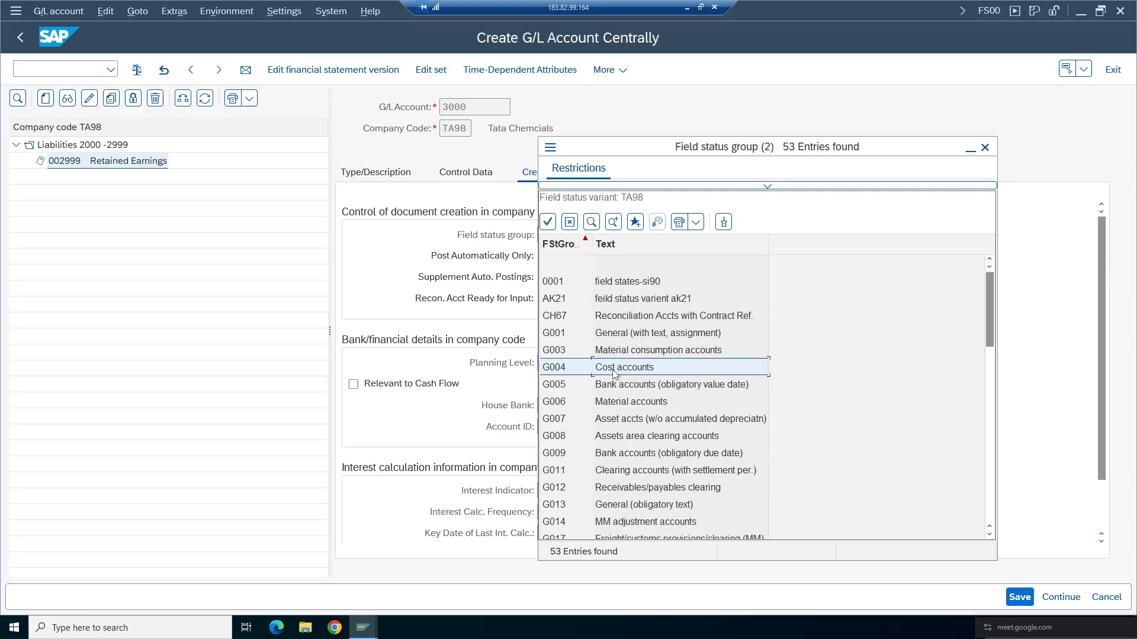
pyautogui.doubleClick(616, 371)
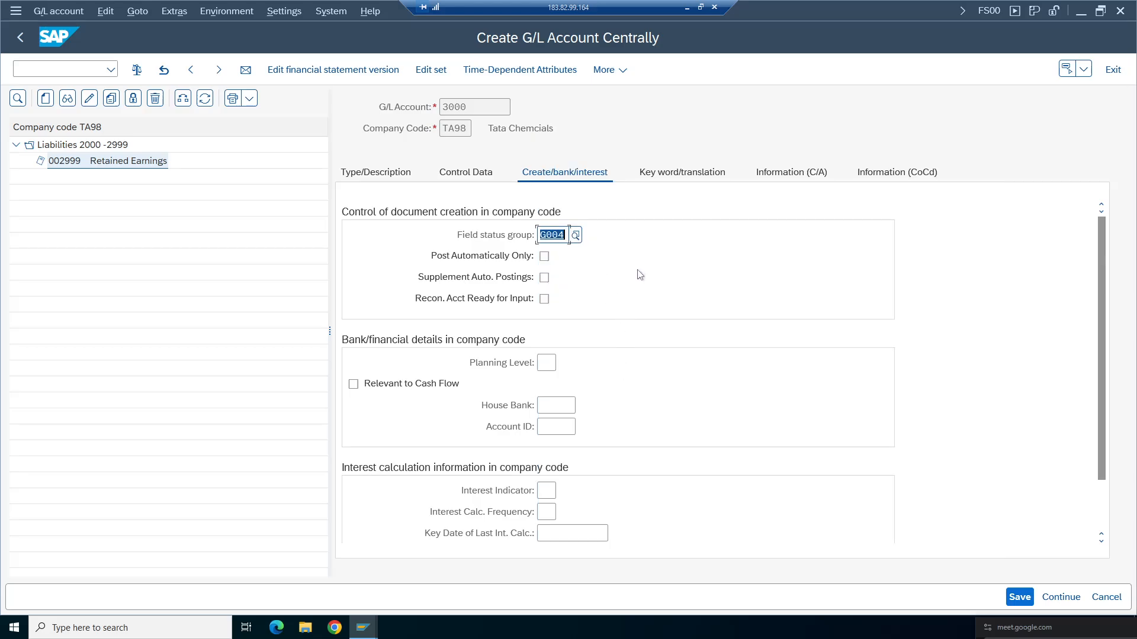
pyautogui.press('Tab')
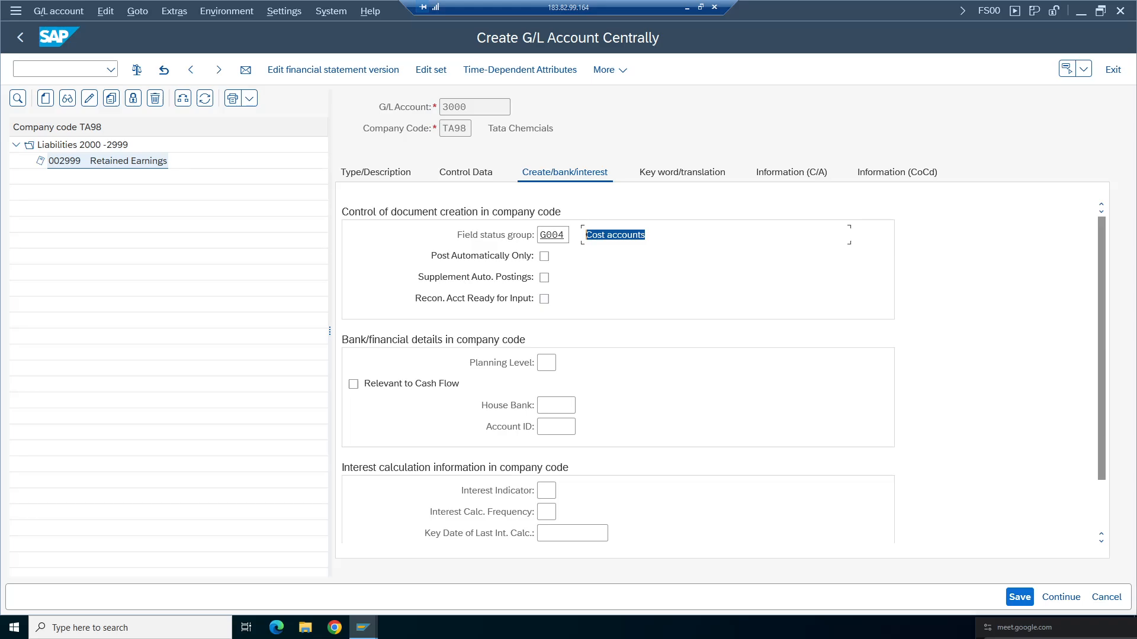
# - Examine the cost element category value list in the controlling area settings
pyautogui.click(466, 172)
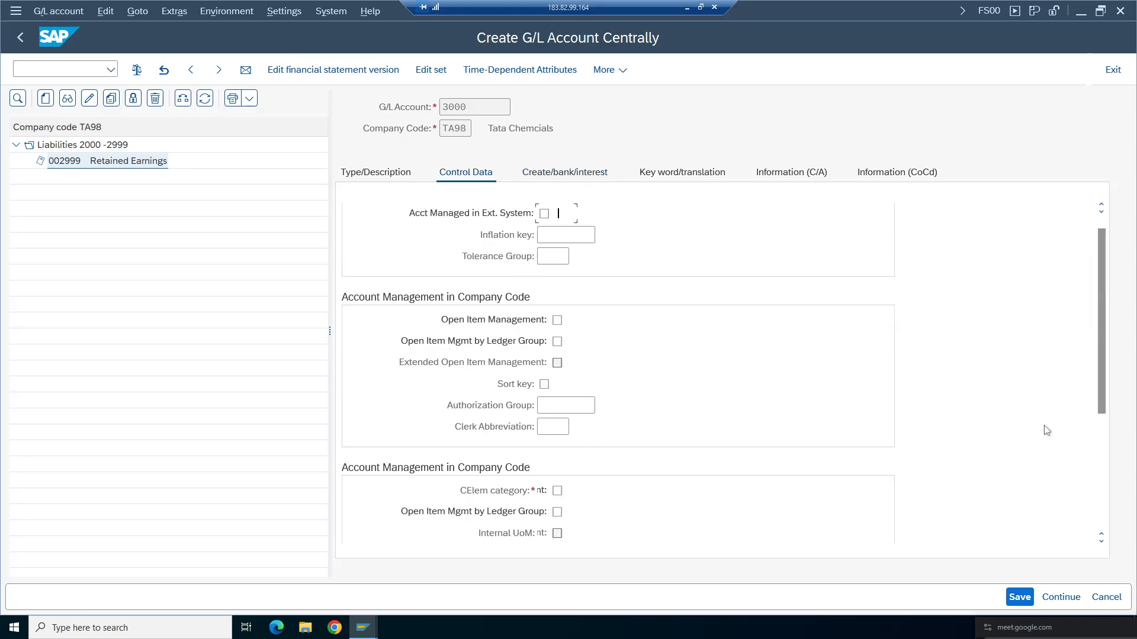
pyautogui.scroll(-3, 758, 479)
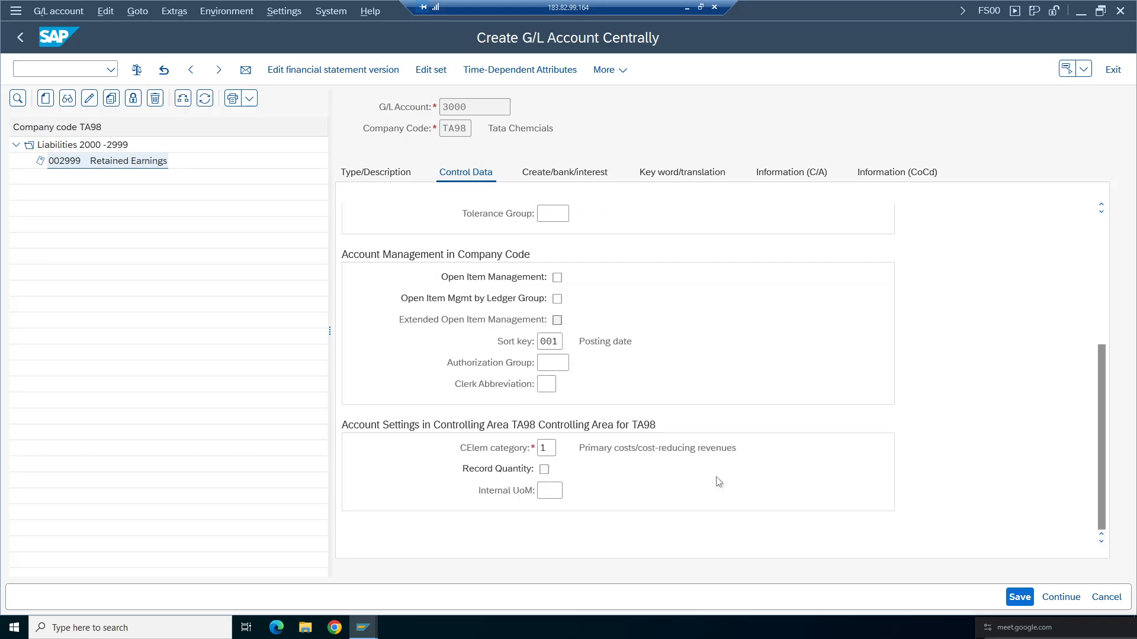
pyautogui.moveTo(585, 448); pyautogui.dragTo(738, 449)
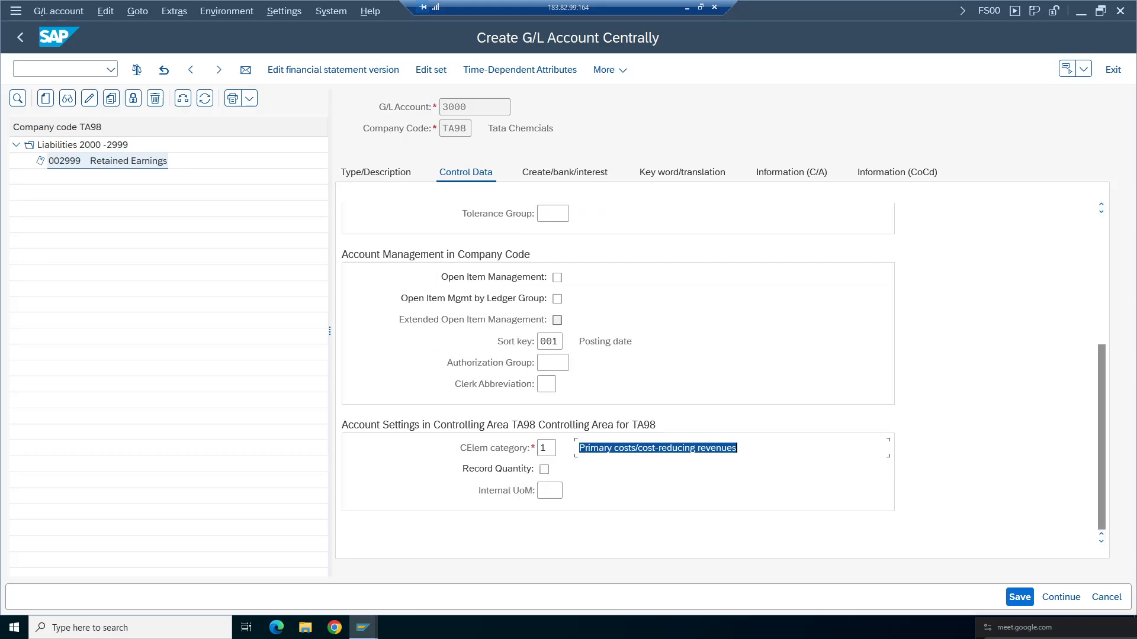
pyautogui.click(550, 450)
pyautogui.click(562, 450)
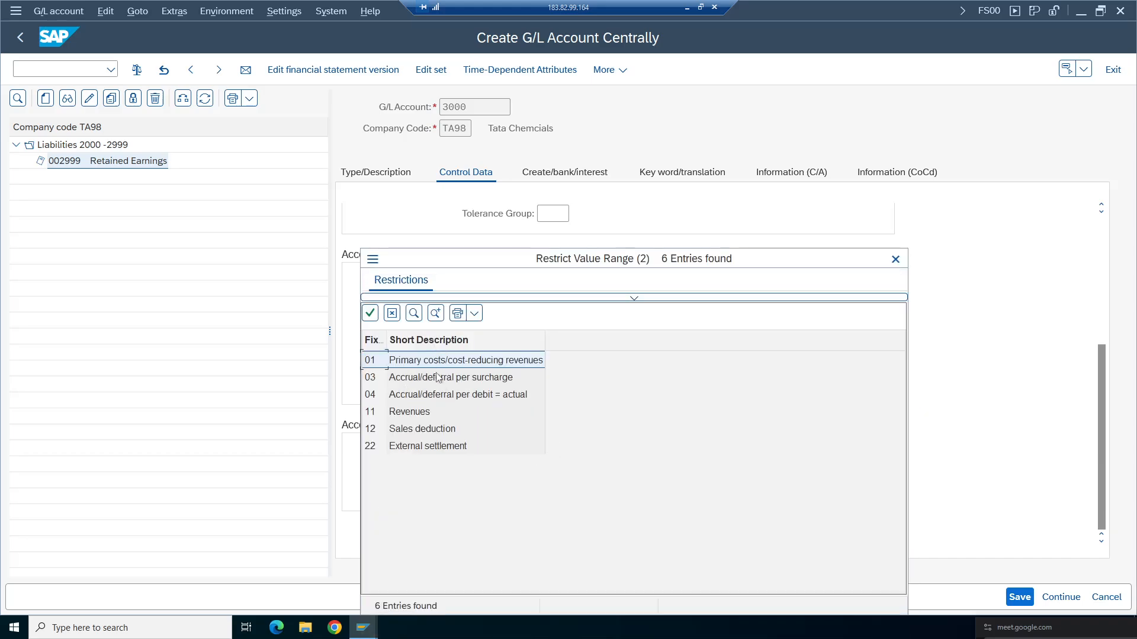
pyautogui.click(408, 415)
pyautogui.click(422, 363)
pyautogui.click(896, 259)
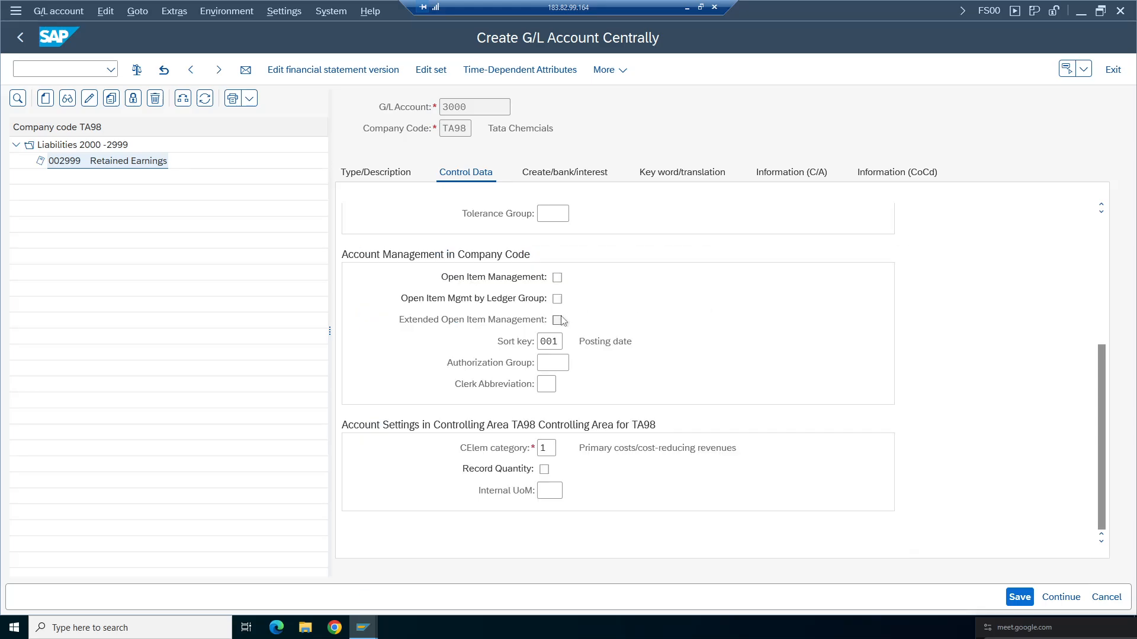
pyautogui.scroll(4, 1106, 402)
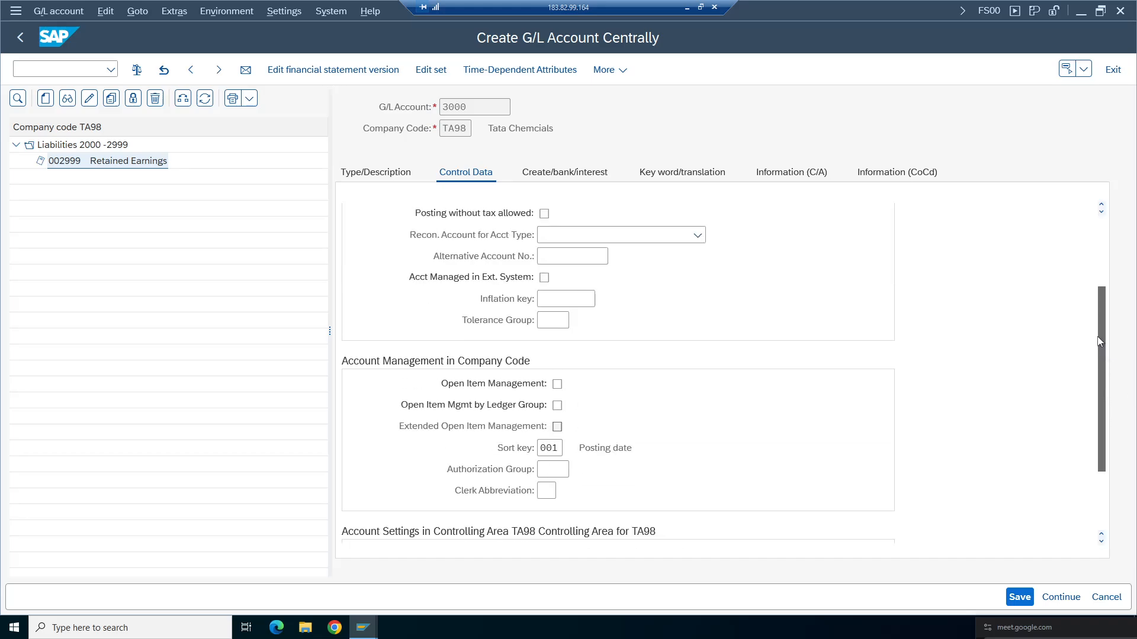
pyautogui.scroll(-4, 784, 235)
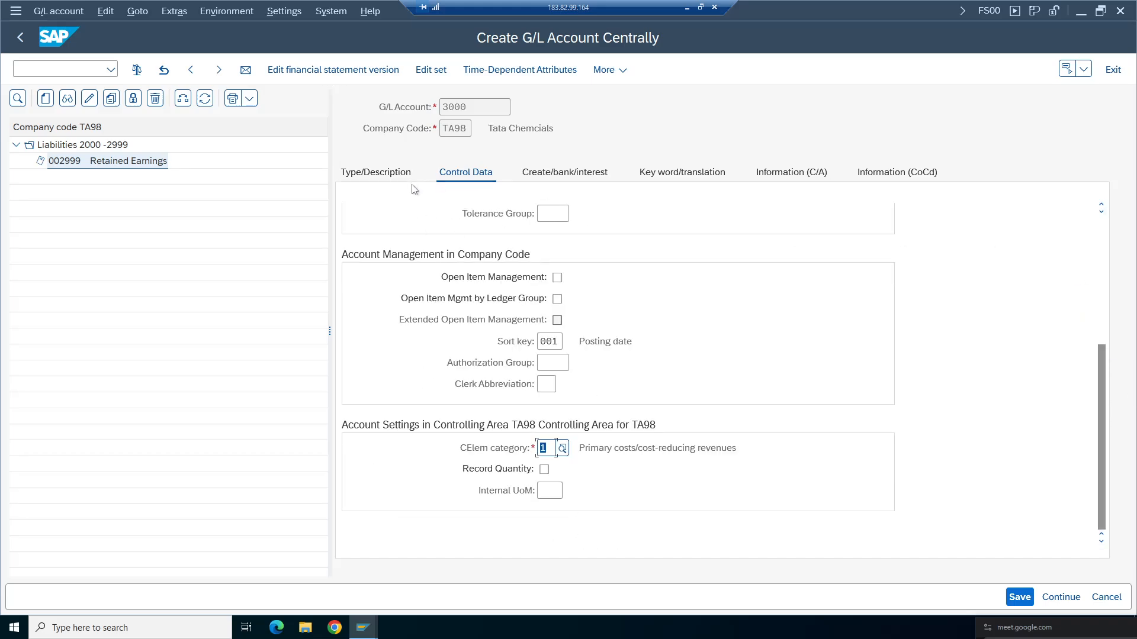
# - Save the new G/L account 3000 Stationery Expenses
pyautogui.click(398, 176)
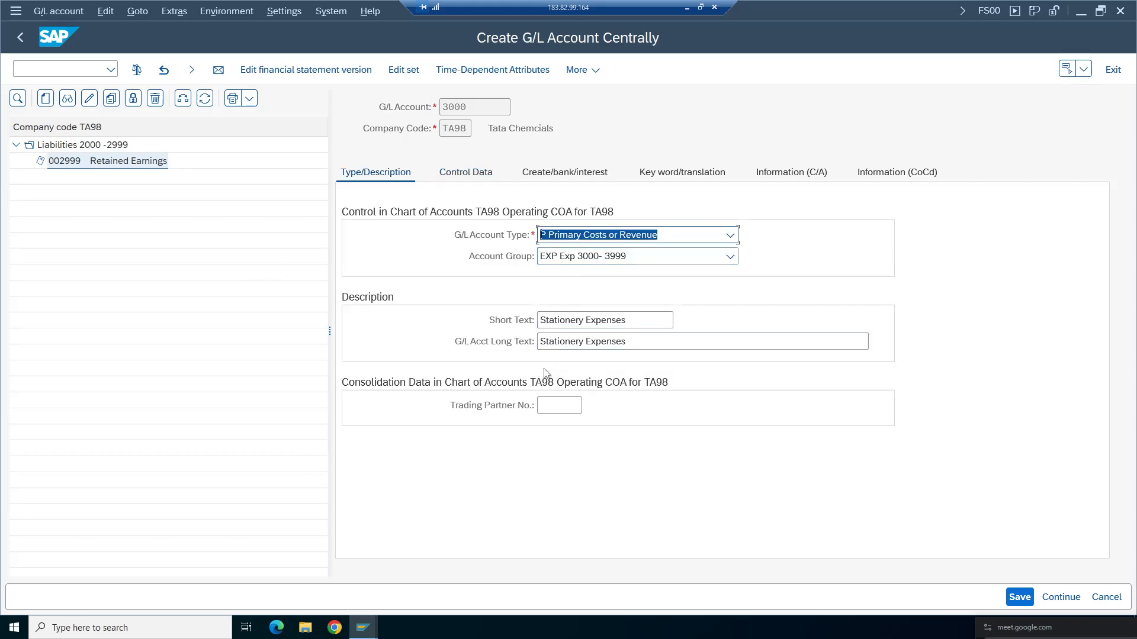
pyautogui.click(1019, 597)
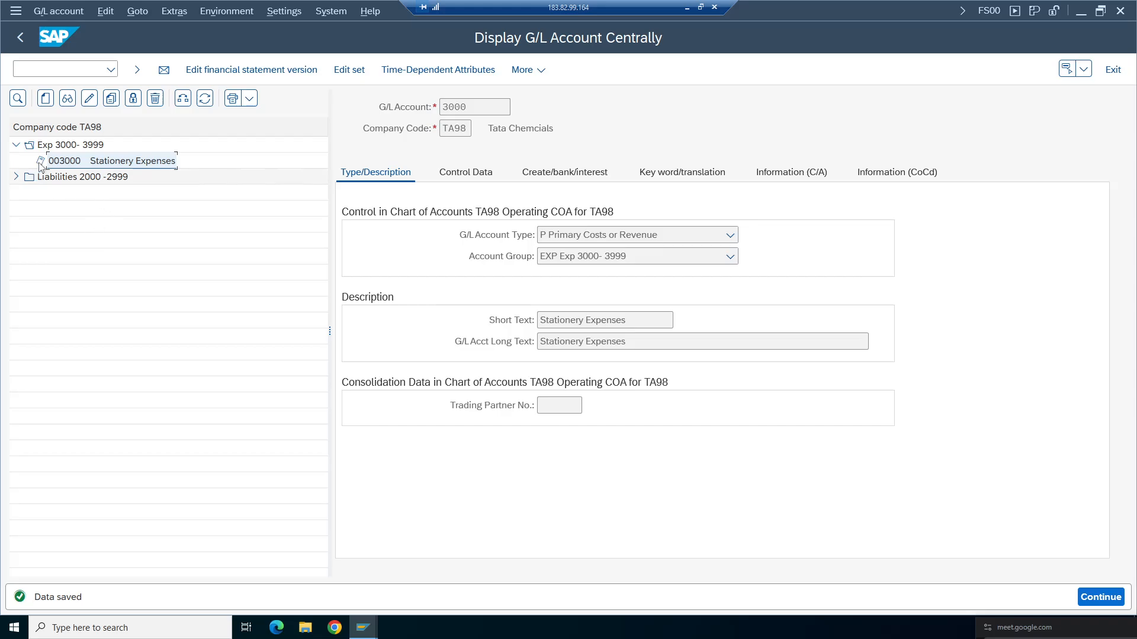
pyautogui.click(45, 98)
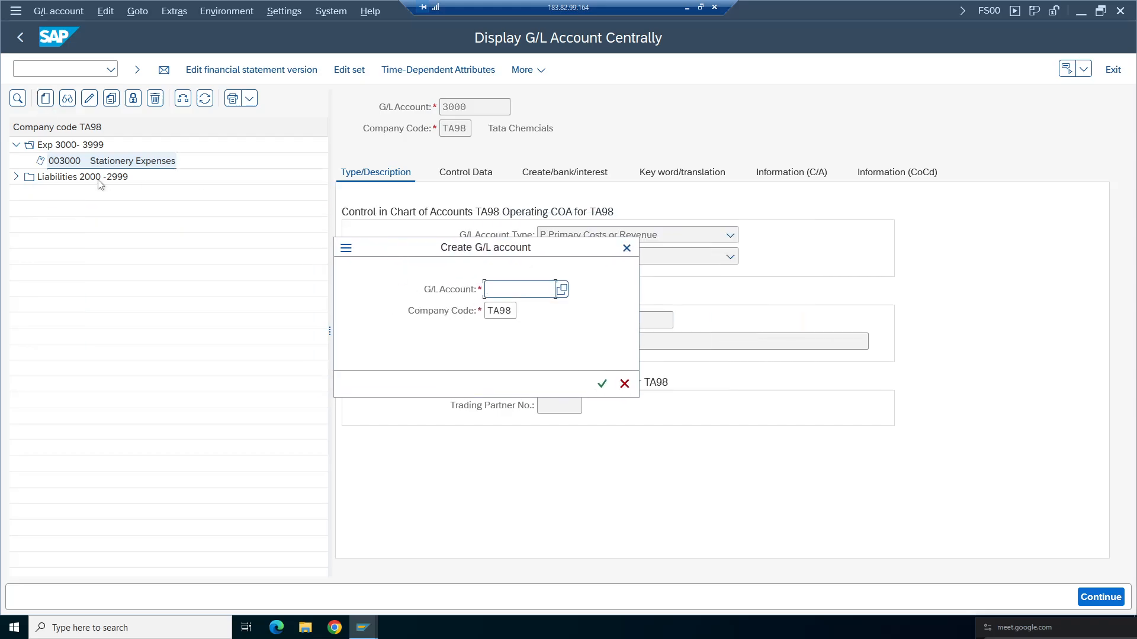
pyautogui.click(626, 248)
pyautogui.click(610, 258)
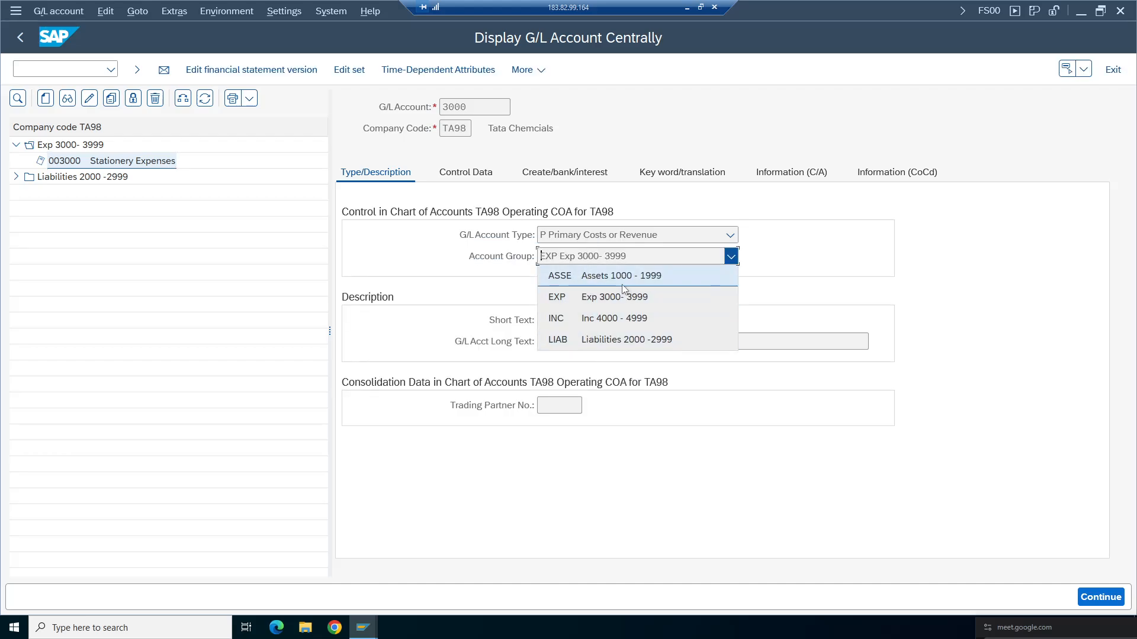
pyautogui.click(450, 286)
# - Create G/L account 1000 in TA98 with account type X Balance Sheet Account and account group ASSE Assets 1000 - 1999
pyautogui.click(45, 98)
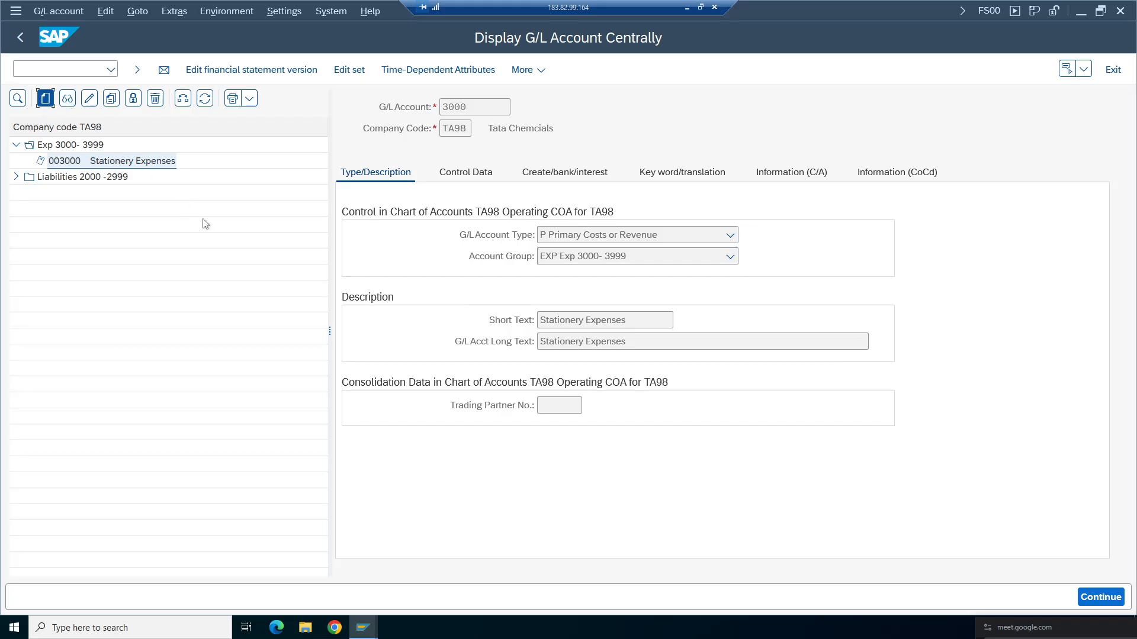
pyautogui.write('1000')
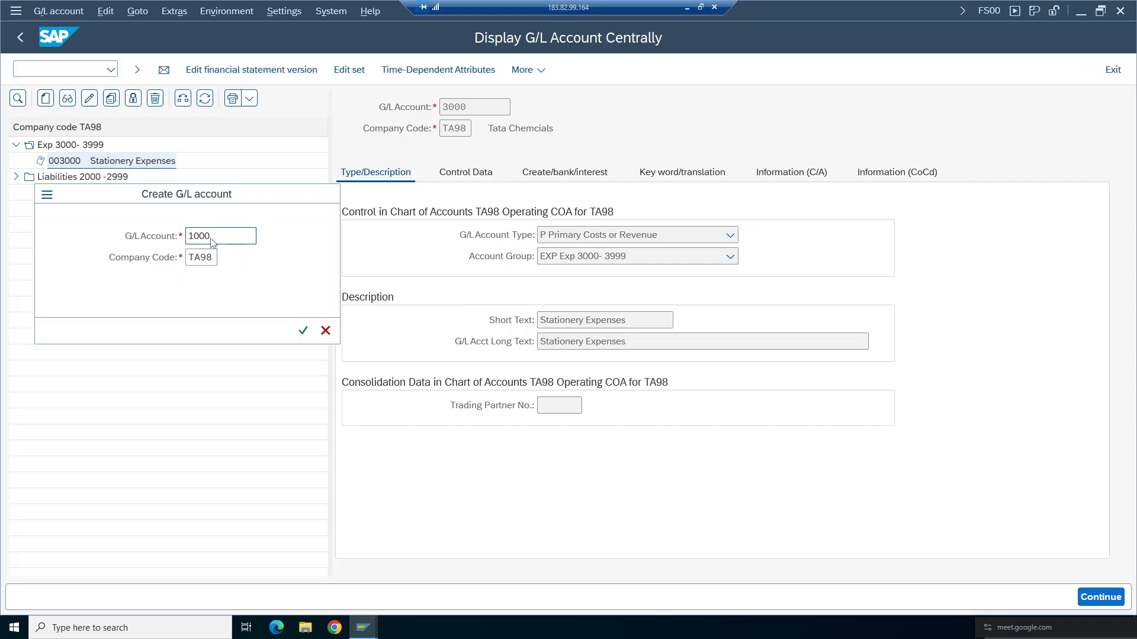
pyautogui.press('Return')
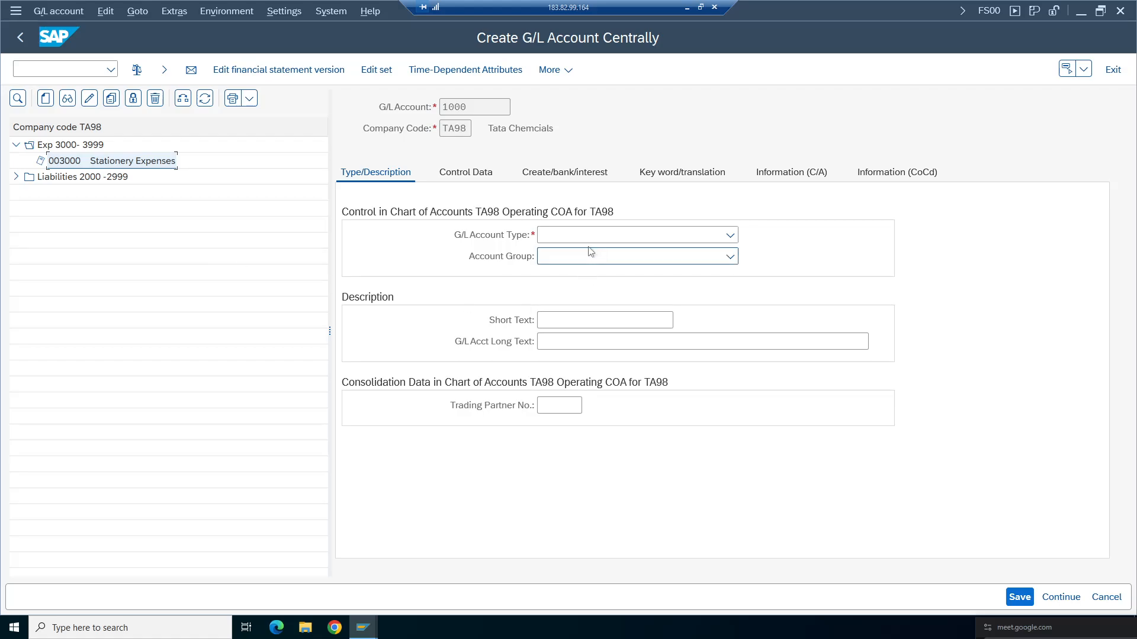
pyautogui.click(562, 235)
pyautogui.click(614, 339)
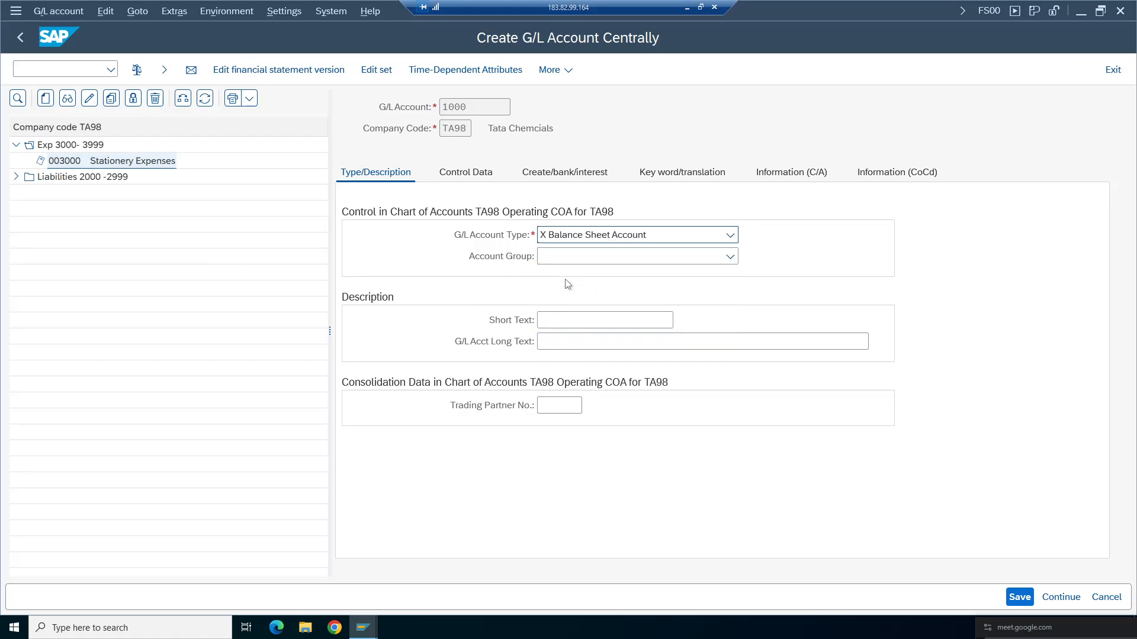
pyautogui.click(557, 258)
pyautogui.click(599, 277)
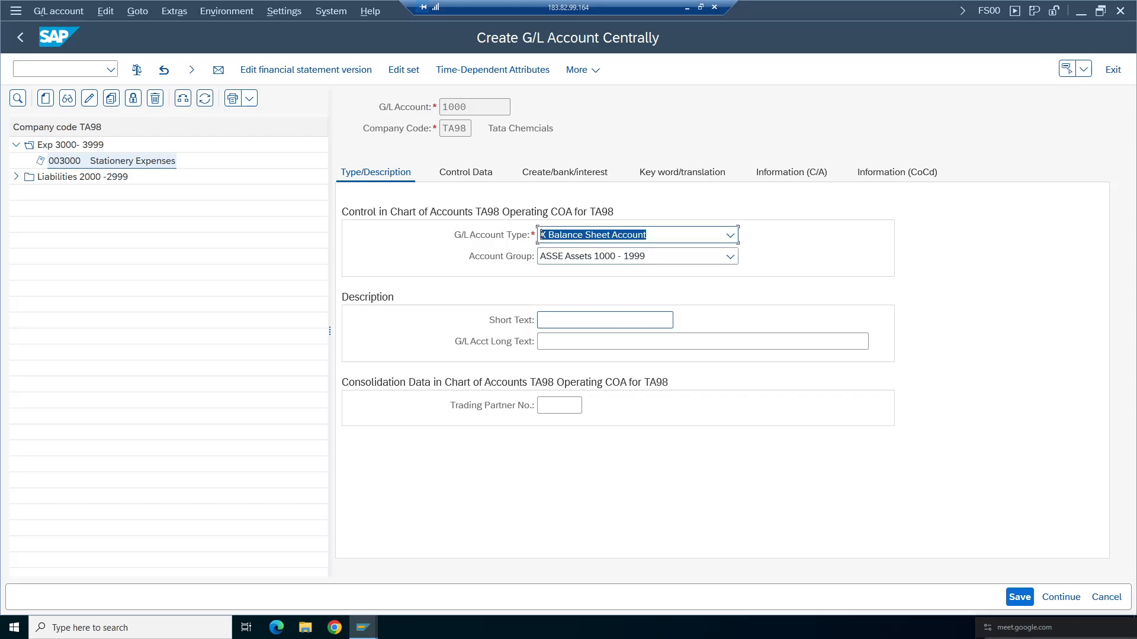
# - Enter Bank as both the short text and the long text of the new account 1000
pyautogui.click(592, 320)
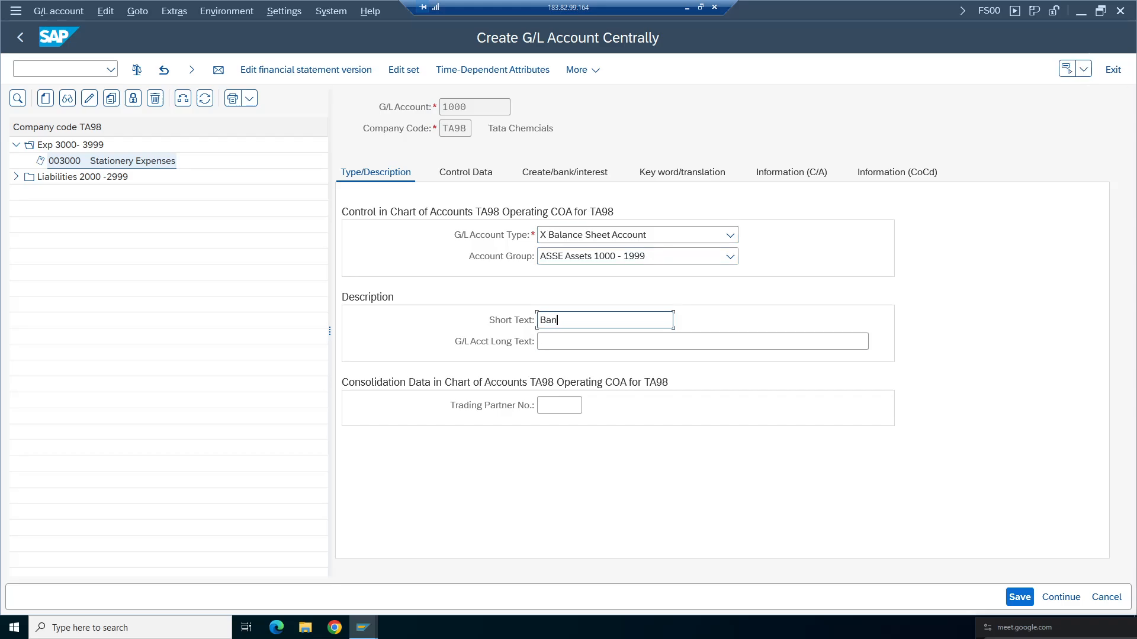
pyautogui.click(592, 342)
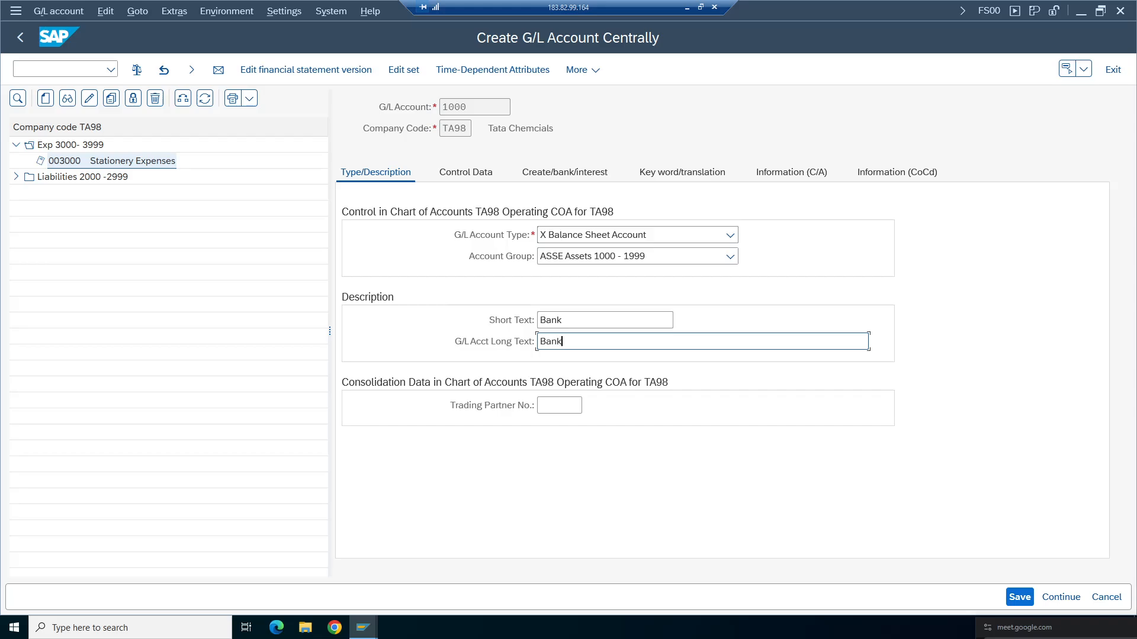
# - In the control data, enable balances in local currency only and set the sort key to 001
pyautogui.click(476, 173)
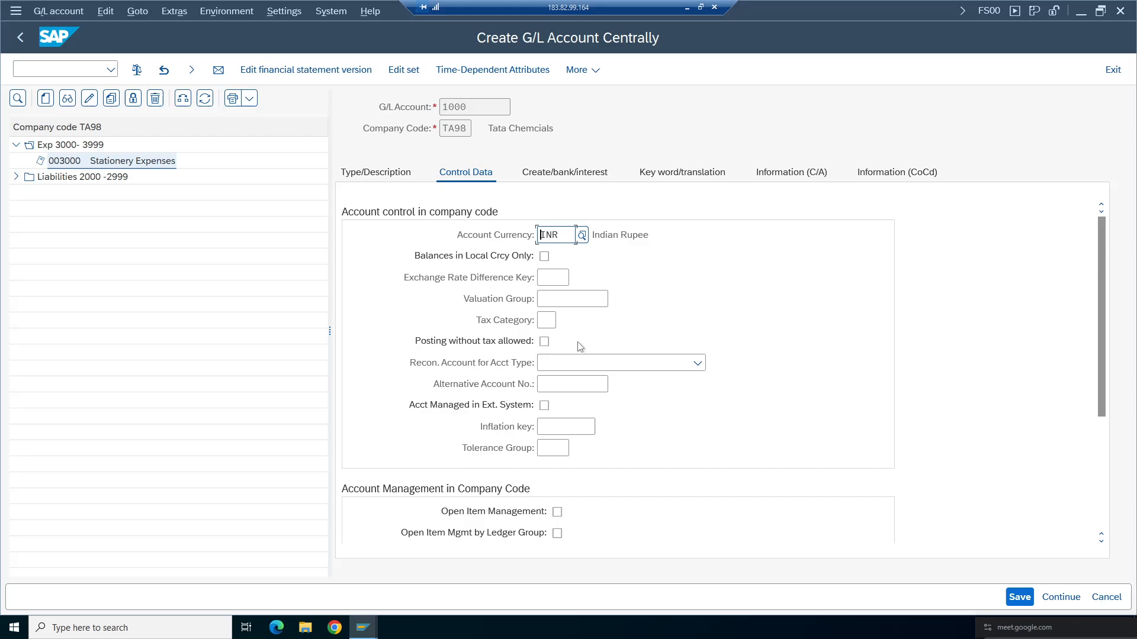
pyautogui.click(544, 256)
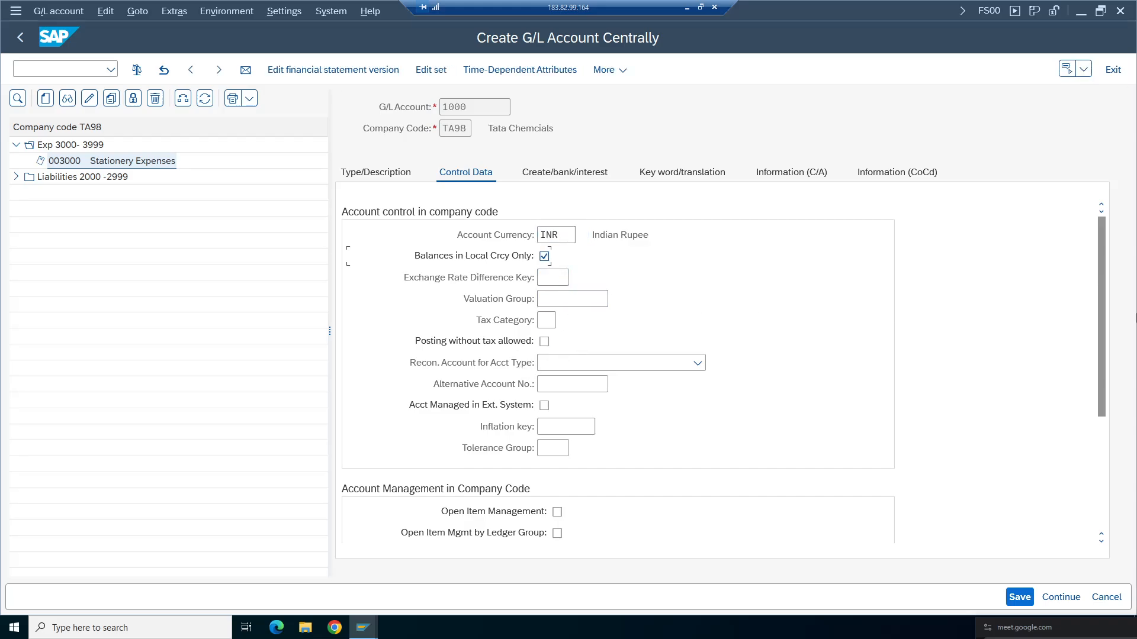
pyautogui.moveTo(1100, 325); pyautogui.dragTo(1106, 421)
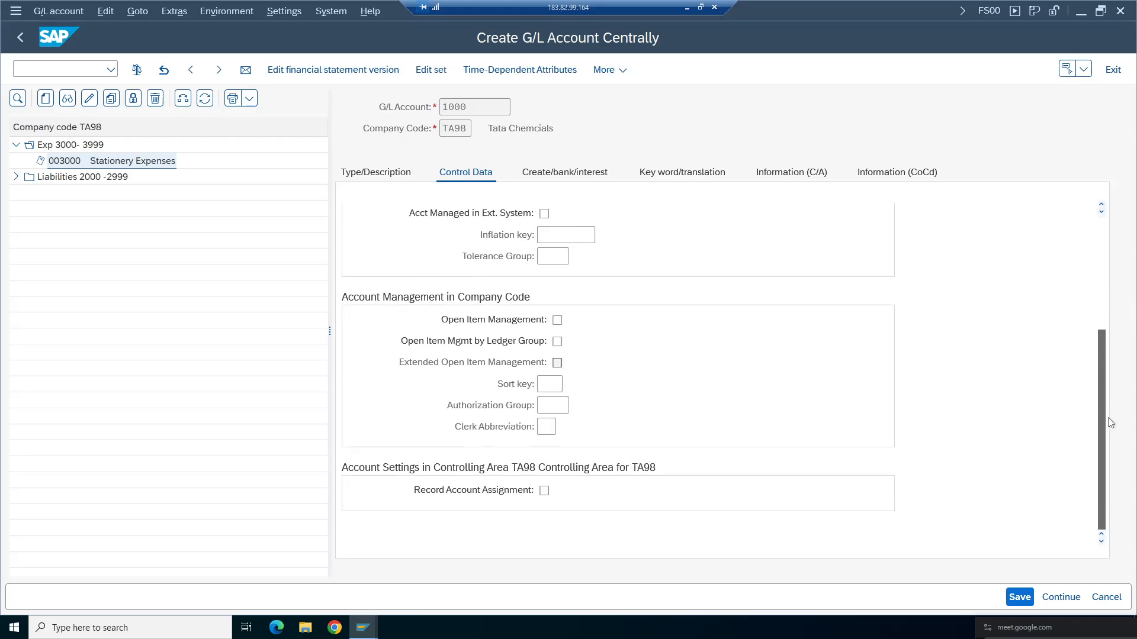
pyautogui.click(549, 384)
pyautogui.click(553, 401)
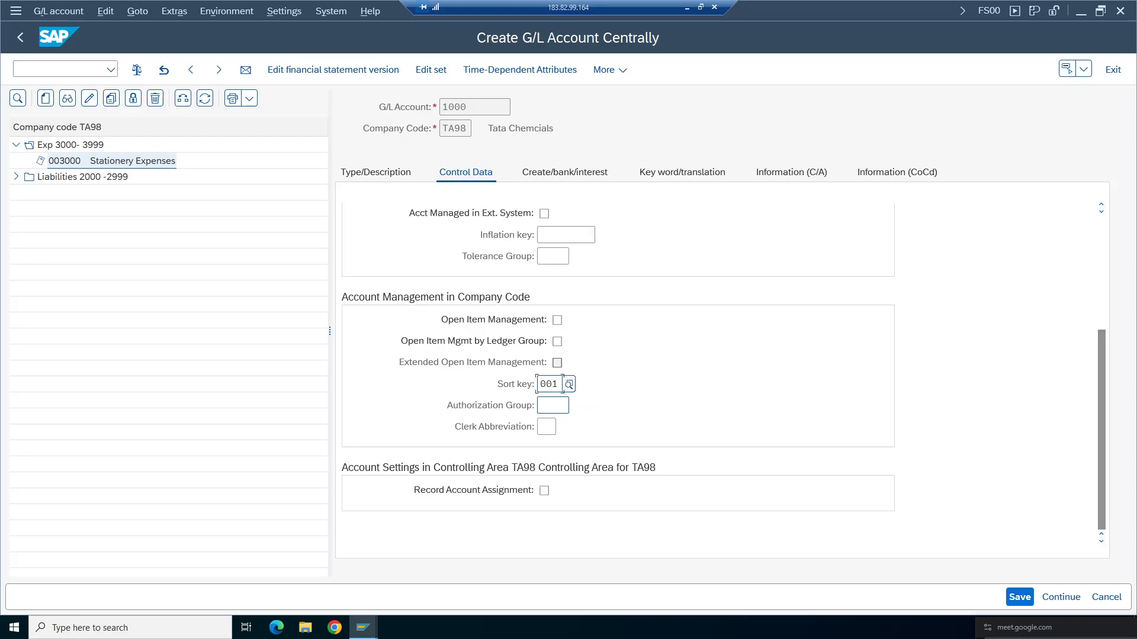
# - Set the field status group to G001 and save G/L account 1000 Bank
pyautogui.click(564, 172)
pyautogui.click(552, 236)
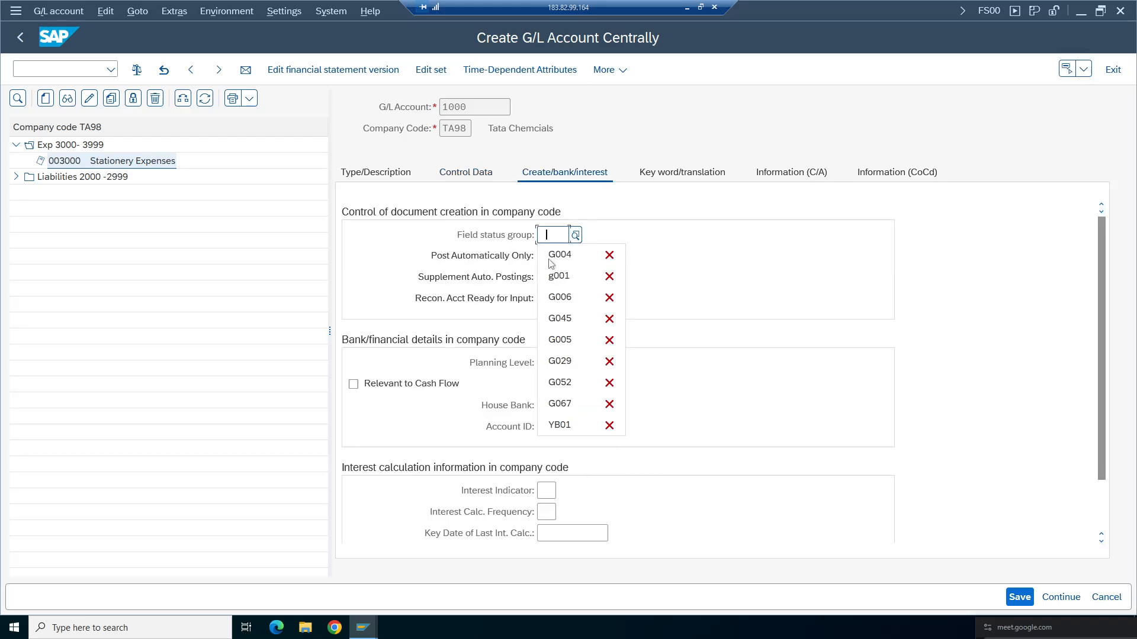
pyautogui.click(559, 276)
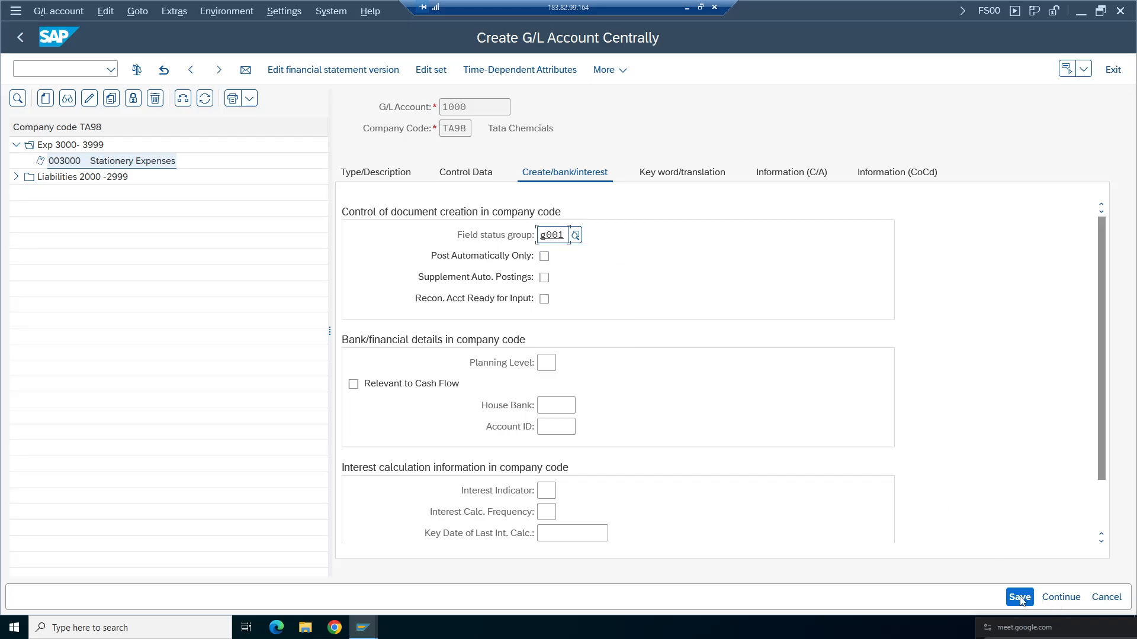
pyautogui.click(1020, 598)
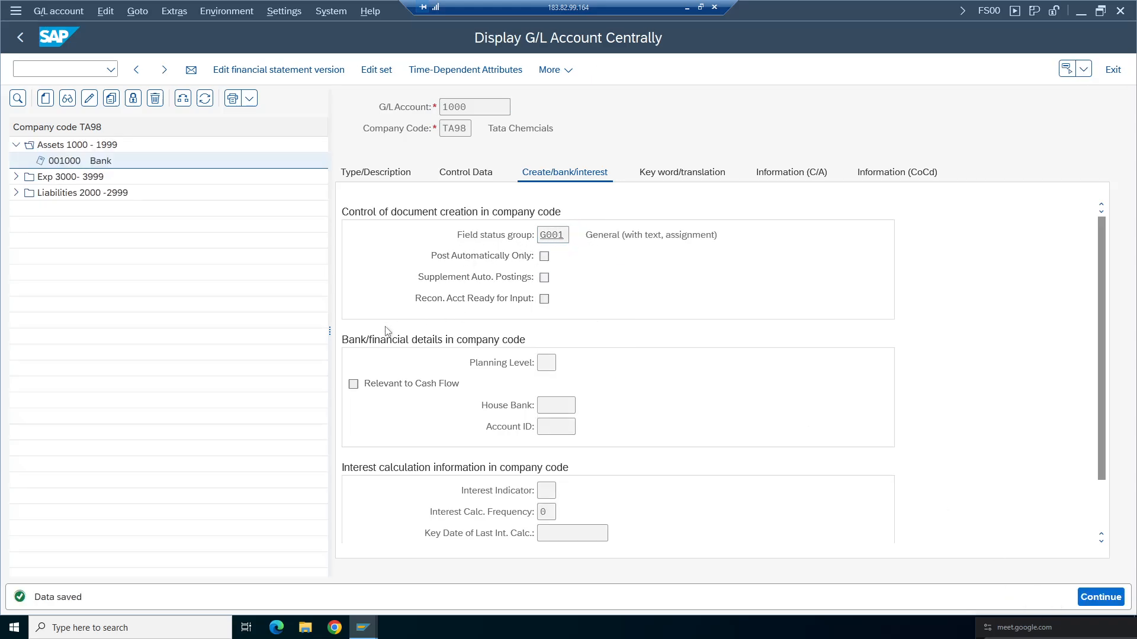
# - Browse the field status group list and the accounts created under each account group in the company code tree
pyautogui.press('F4')
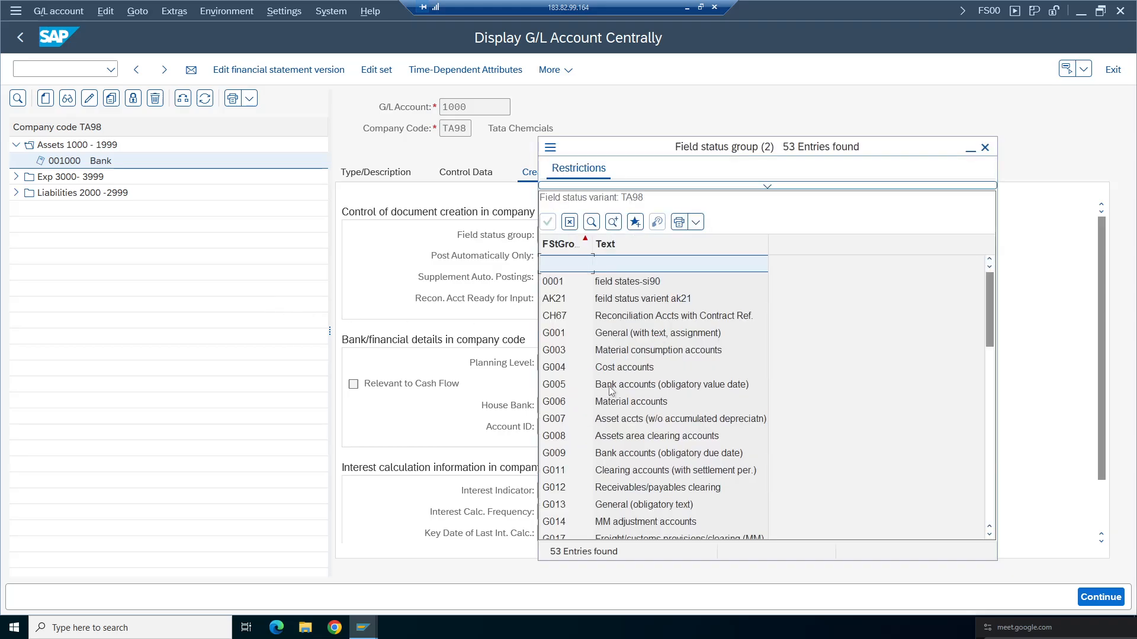
pyautogui.click(985, 147)
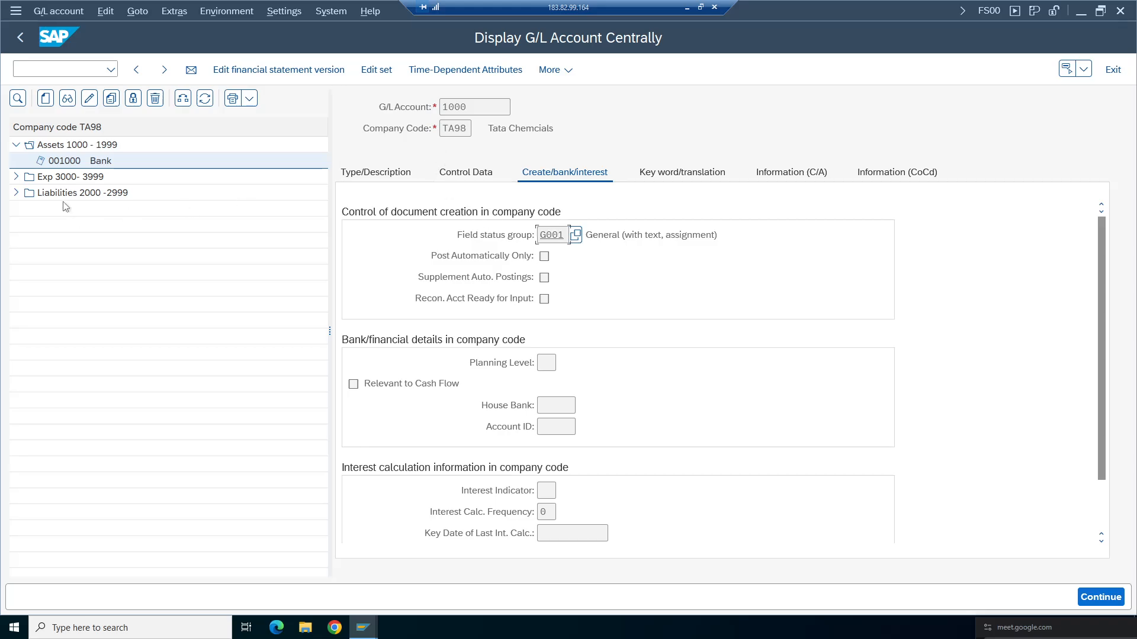
pyautogui.click(384, 176)
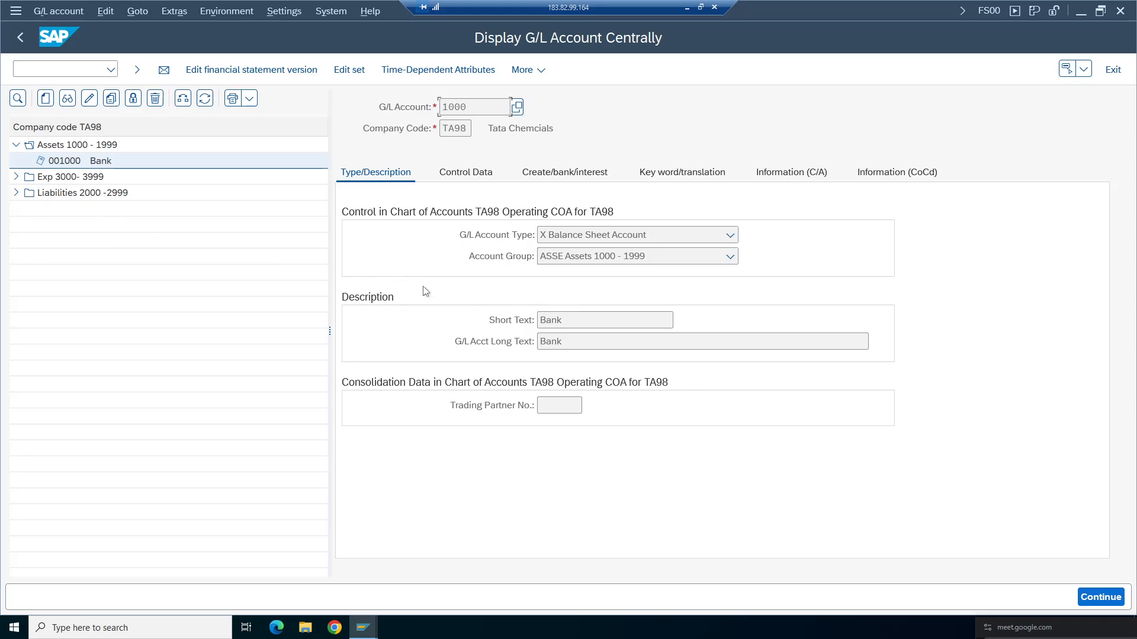
pyautogui.click(16, 177)
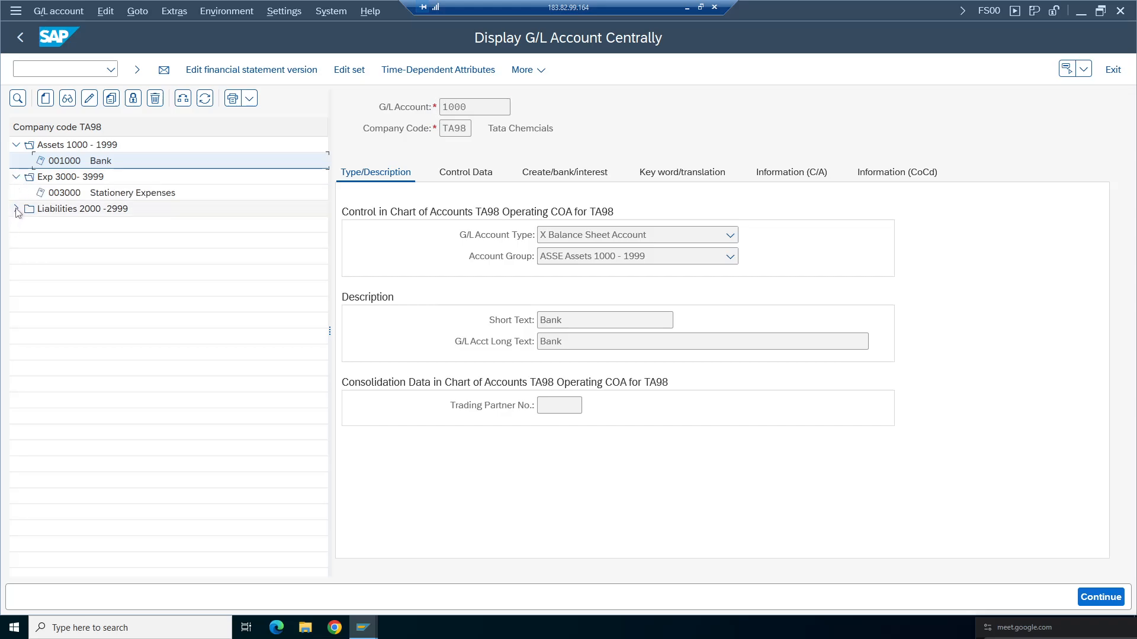
pyautogui.click(16, 208)
pyautogui.click(112, 194)
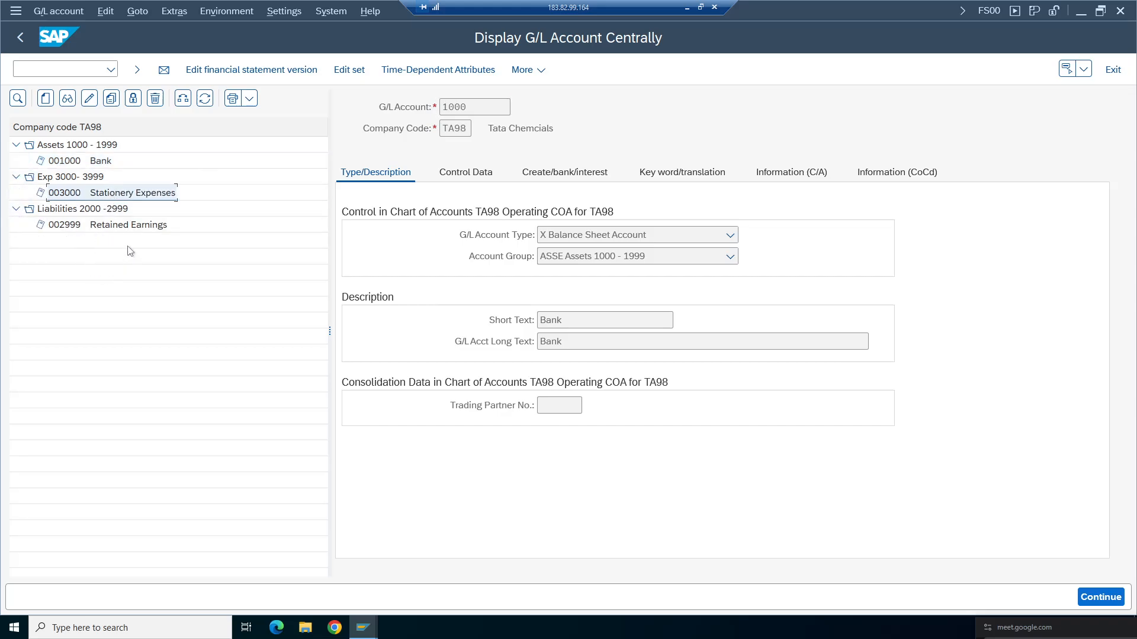
pyautogui.click(126, 226)
pyautogui.click(95, 161)
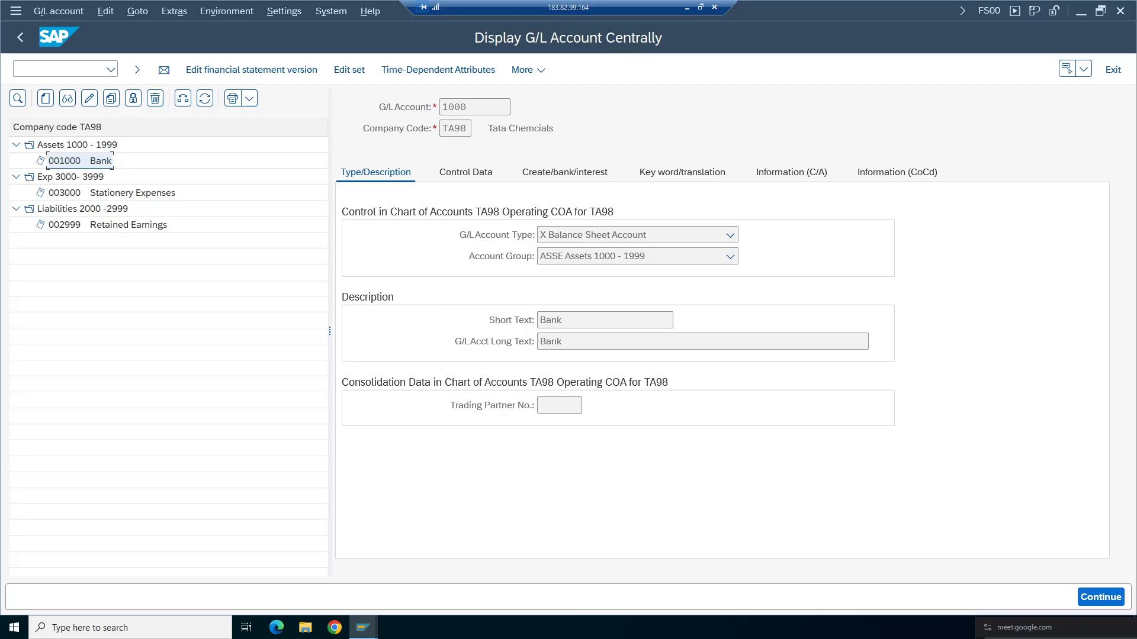
# - Open FSP0 In Chart of Accounts and display the chart of accounts data of account 1000 Bank
pyautogui.click(20, 37)
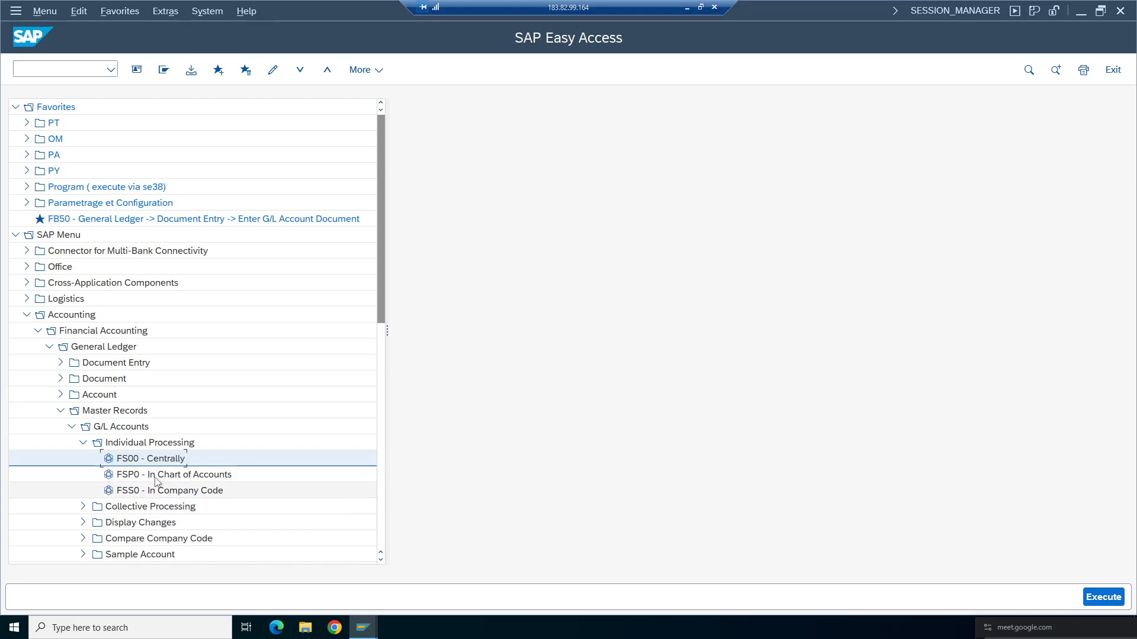
pyautogui.click(134, 477)
pyautogui.doubleClick(134, 478)
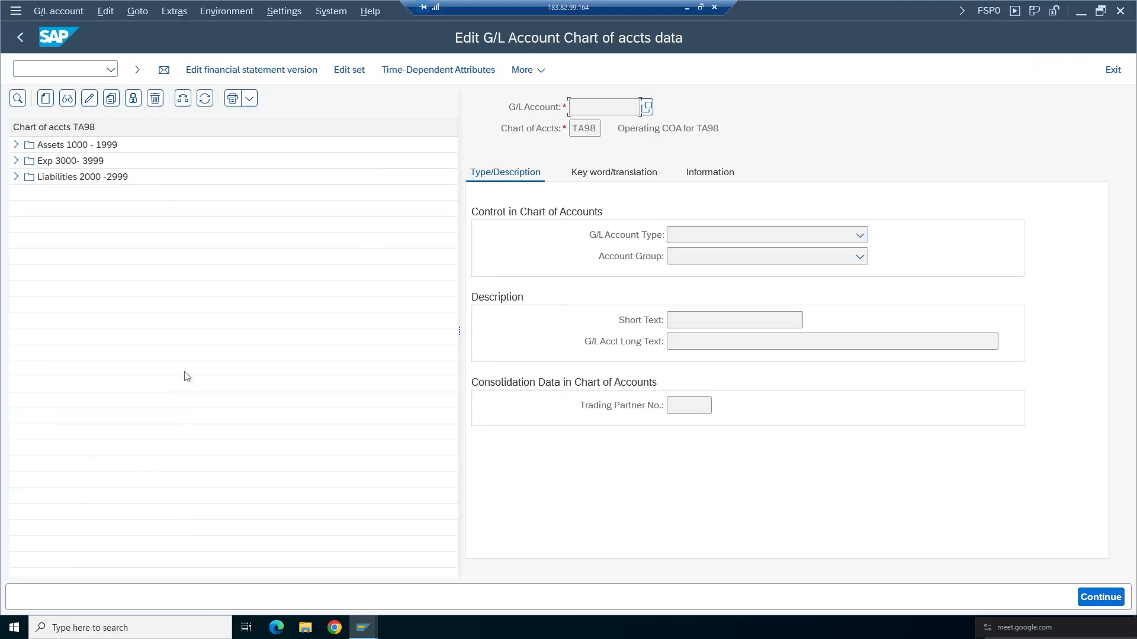
pyautogui.click(16, 145)
pyautogui.doubleClick(72, 161)
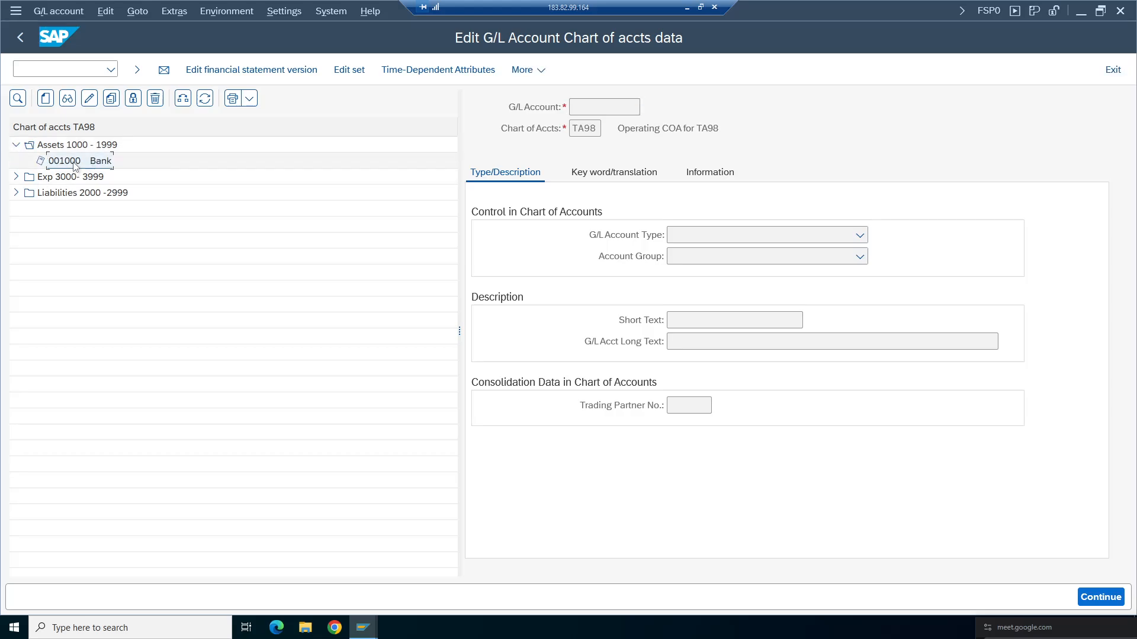
pyautogui.click(484, 392)
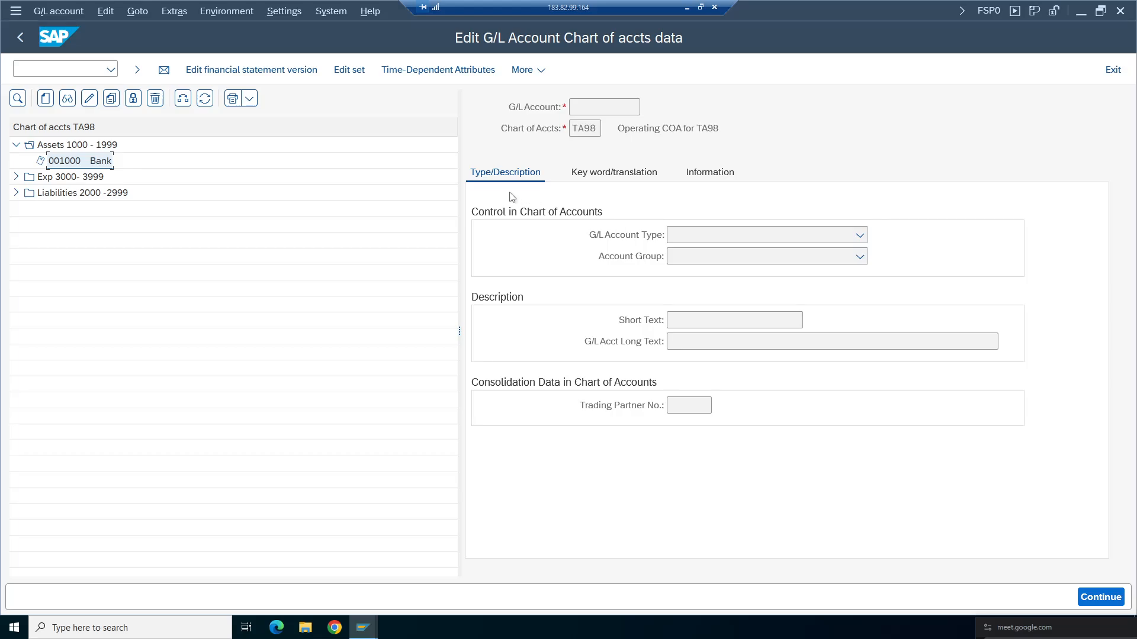
pyautogui.click(68, 98)
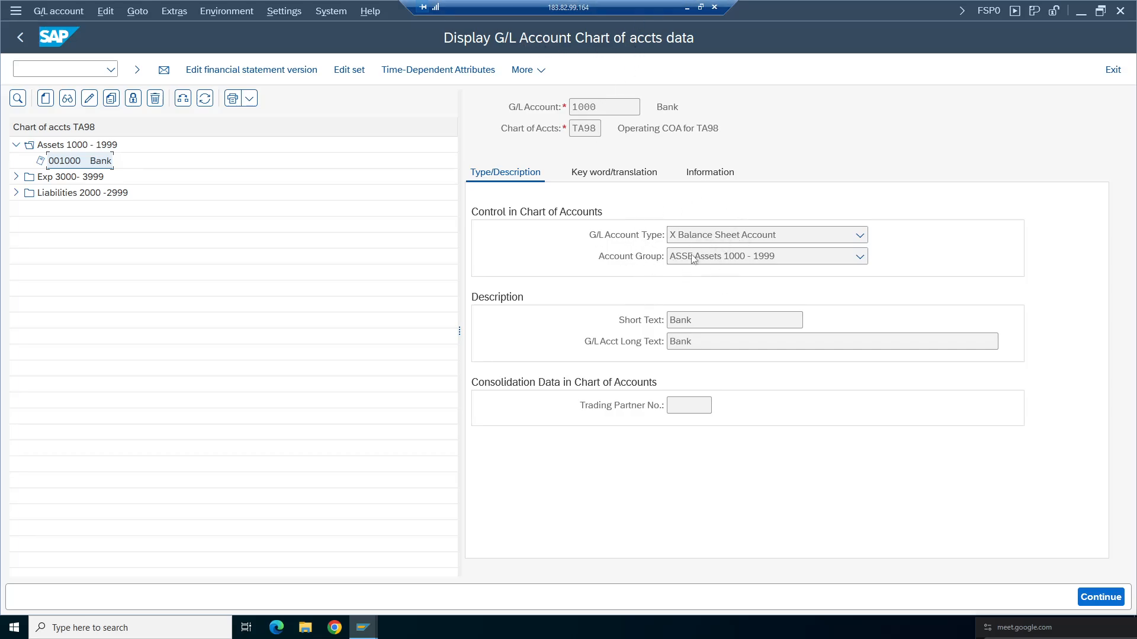
# - Review the account's information and type/description data, then leave the transaction
pyautogui.click(598, 173)
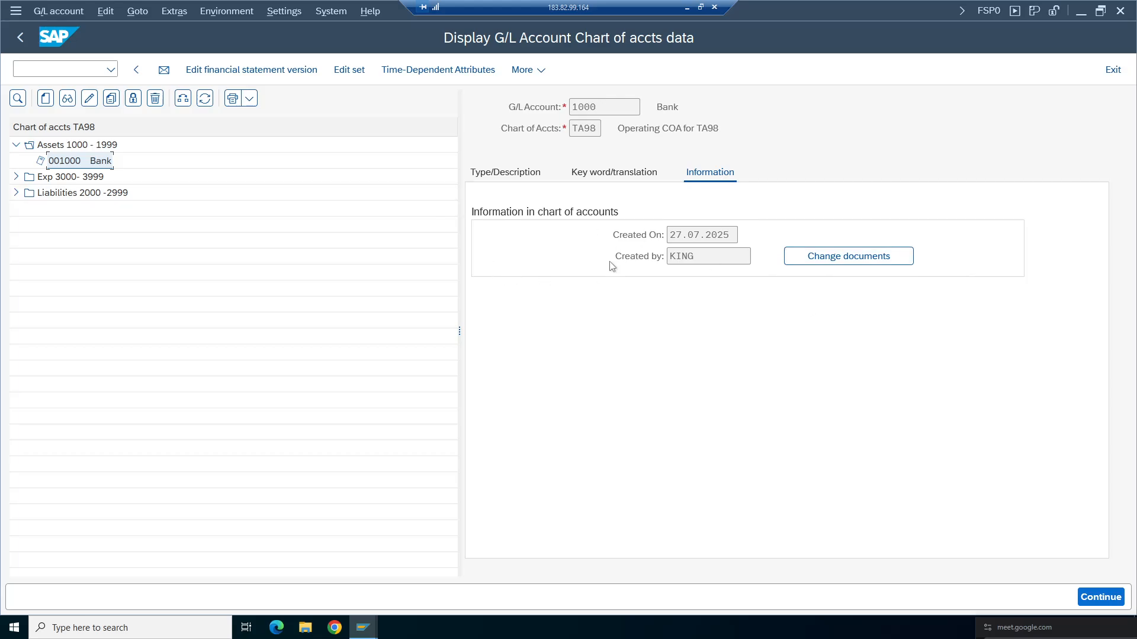
pyautogui.click(509, 174)
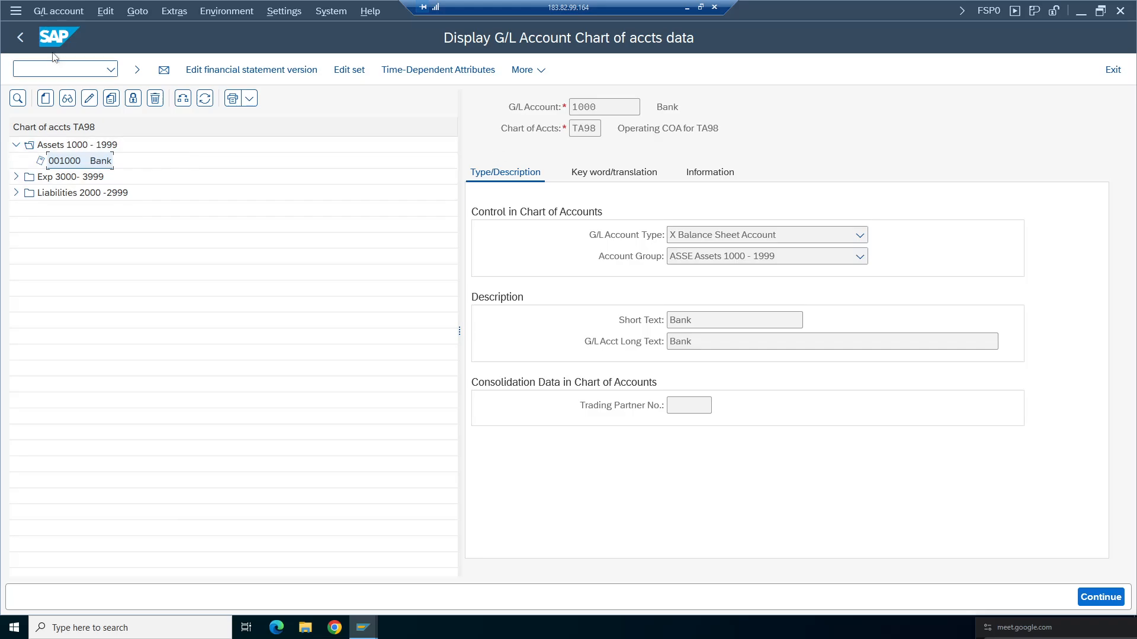
pyautogui.click(20, 37)
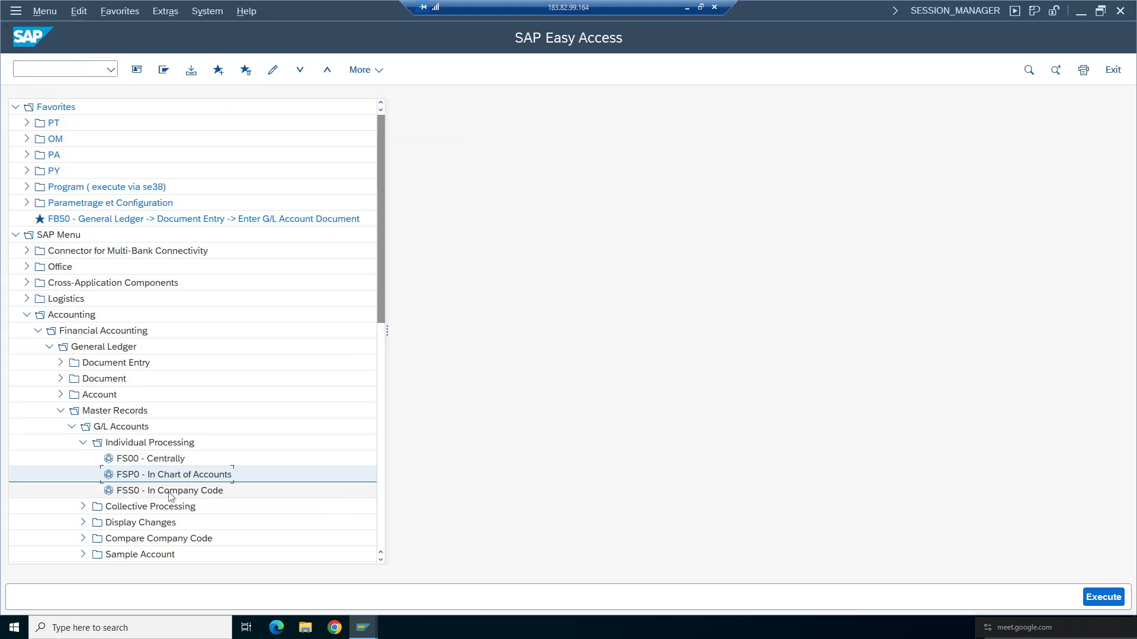
# - Open FSS0 In Company Code and review the company code data of account 1000 Bank
pyautogui.doubleClick(169, 494)
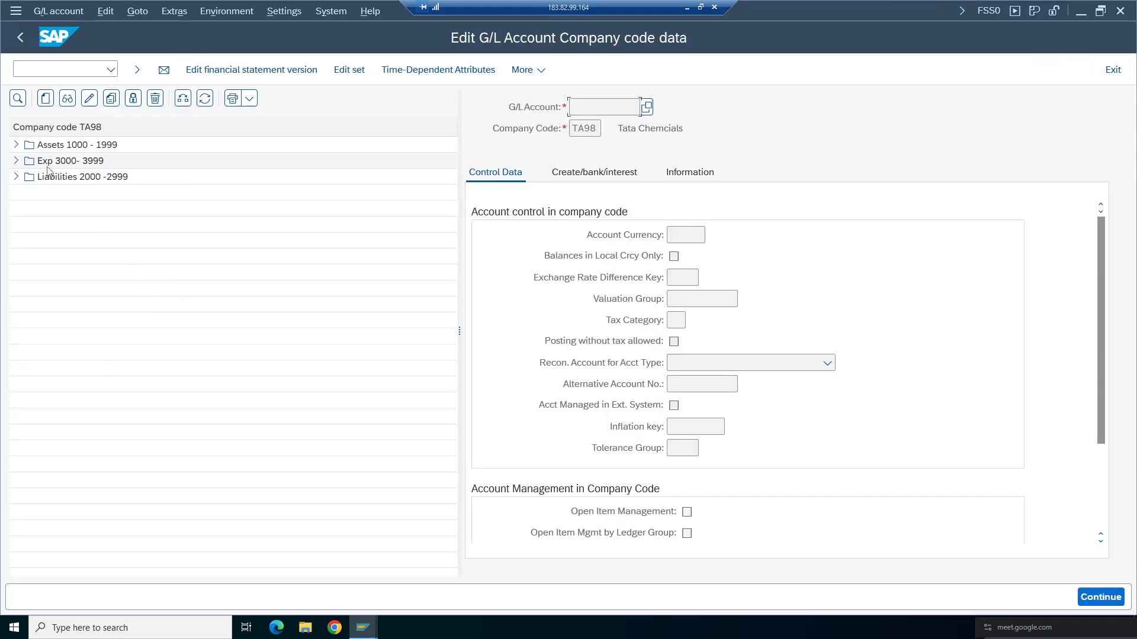
pyautogui.click(16, 144)
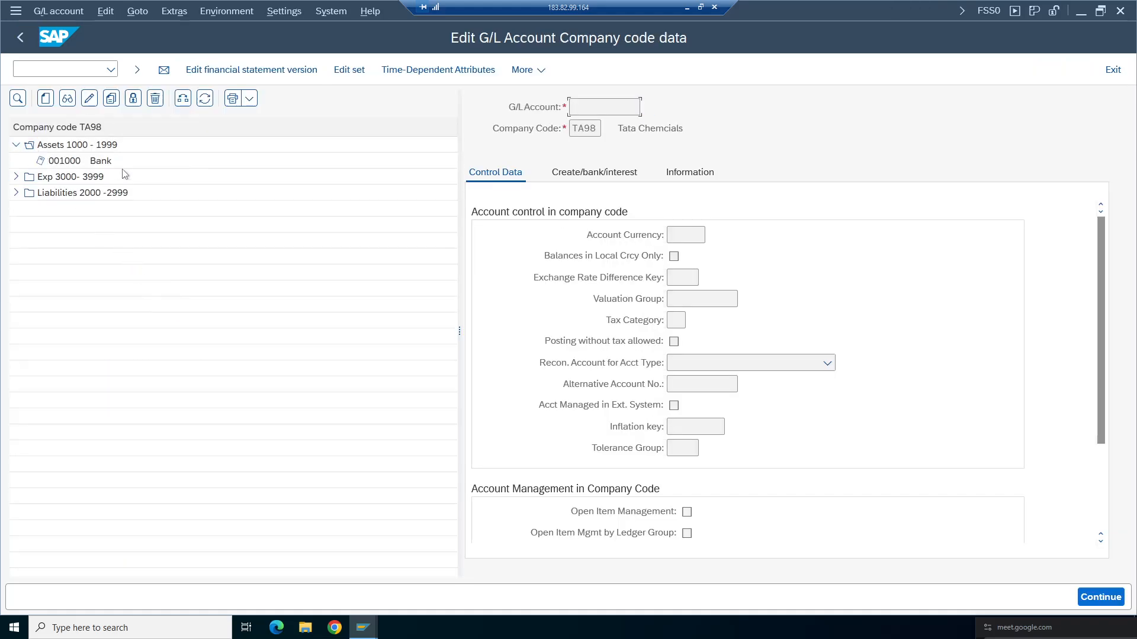
pyautogui.click(67, 98)
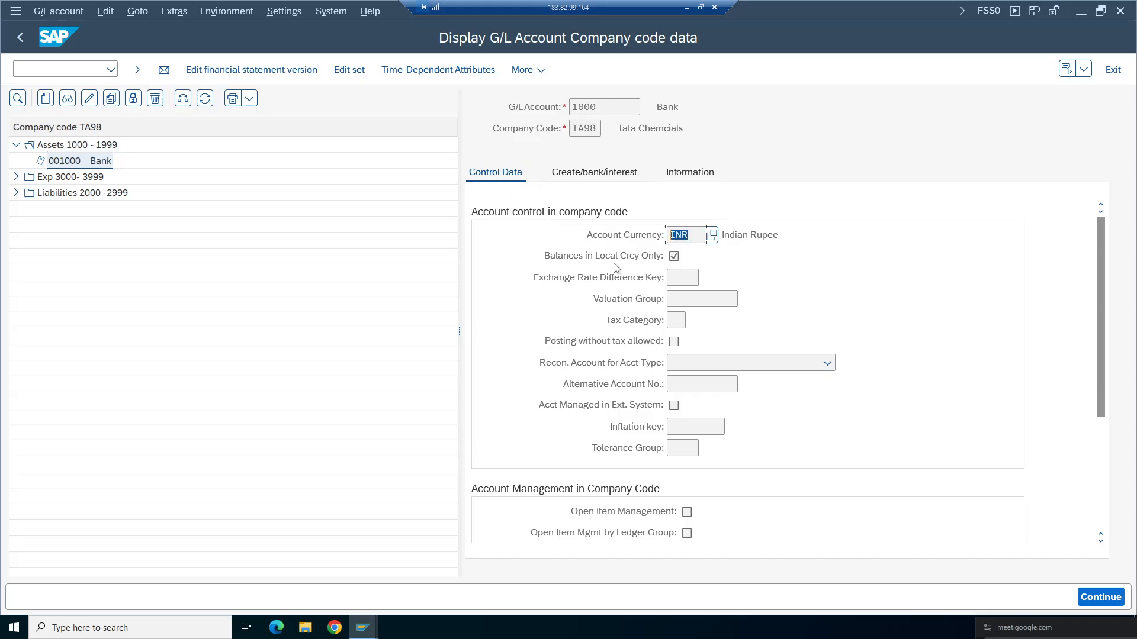
pyautogui.press('Tab')
pyautogui.moveTo(1112, 319); pyautogui.dragTo(1111, 417)
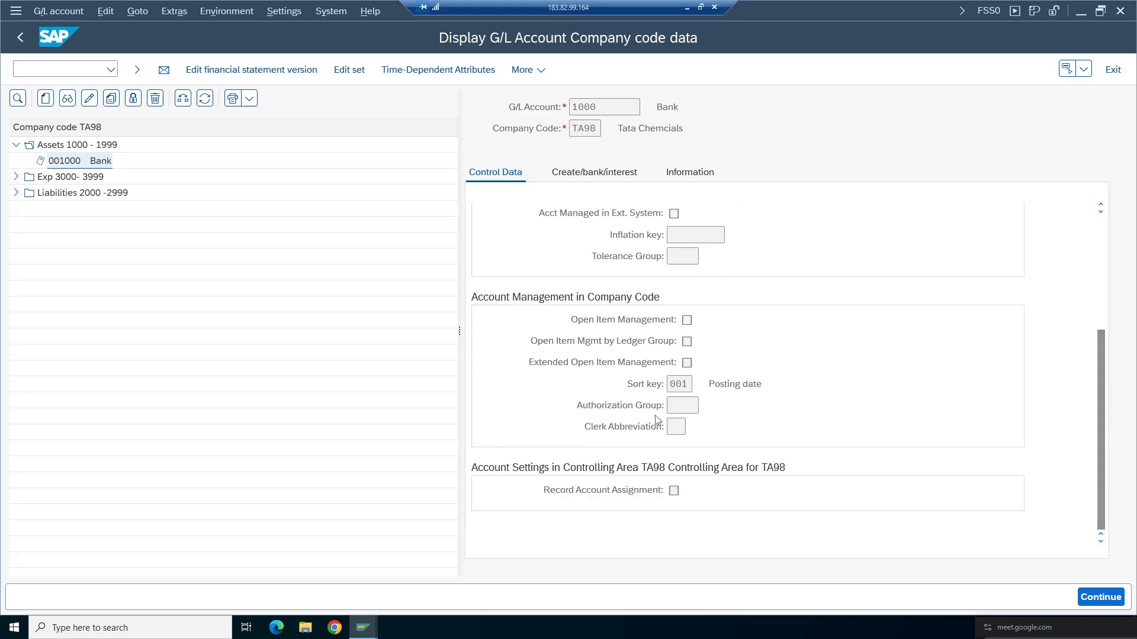
pyautogui.click(604, 175)
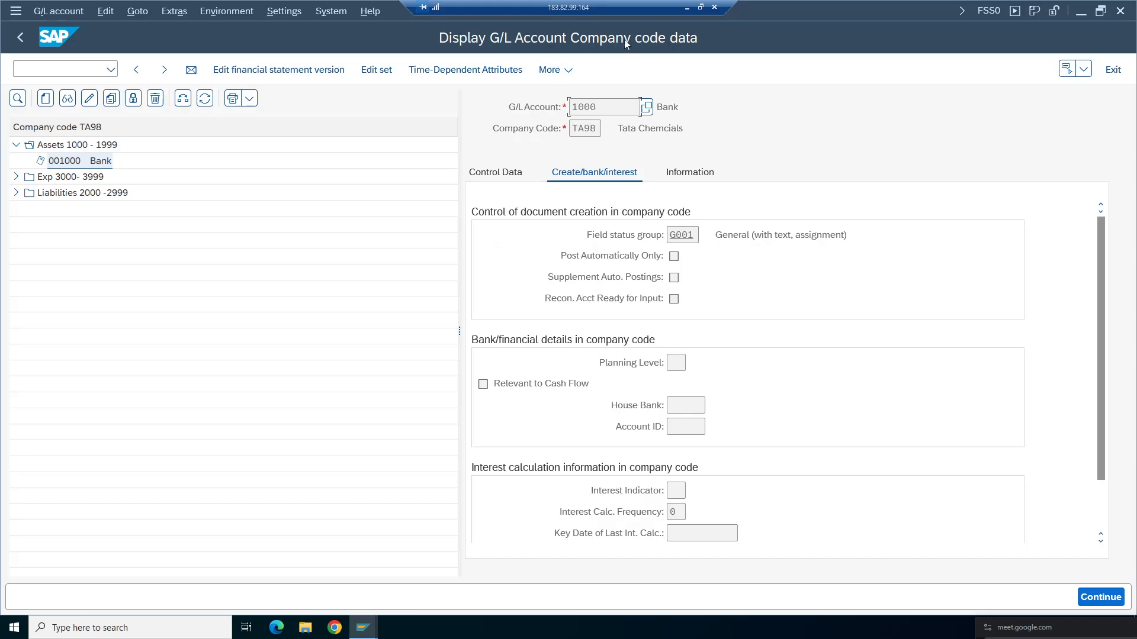
pyautogui.click(21, 37)
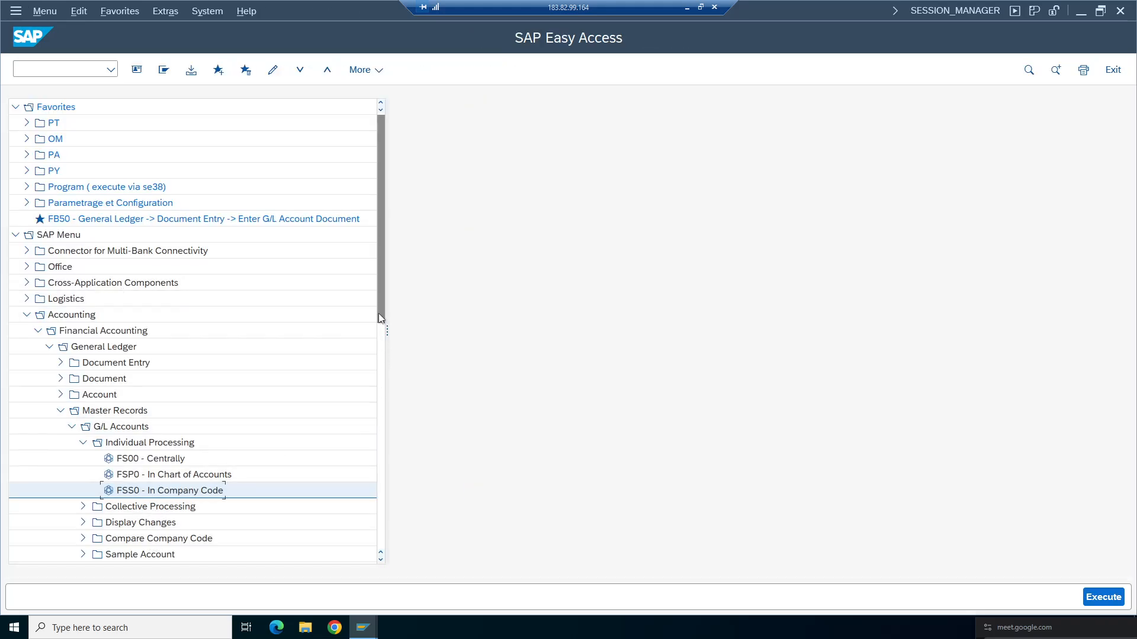
# - Switch to the FI Working Notes spreadsheet and enter stationery exp in cell B67 of the Missiles sheet
pyautogui.moveTo(378, 314); pyautogui.dragTo(389, 355)
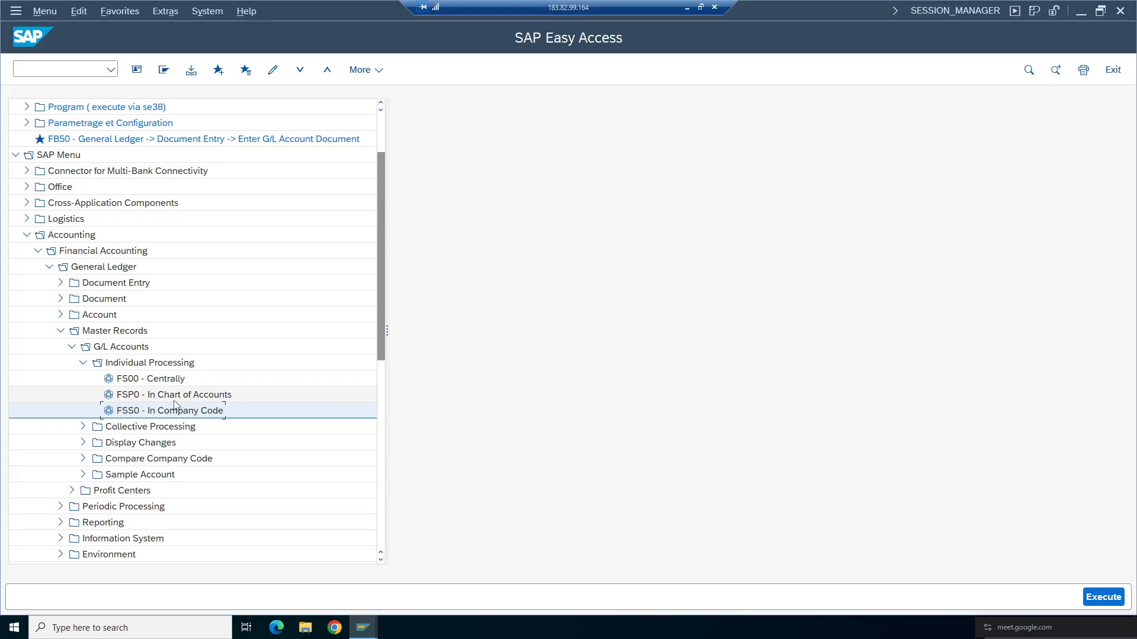
pyautogui.click(687, 8)
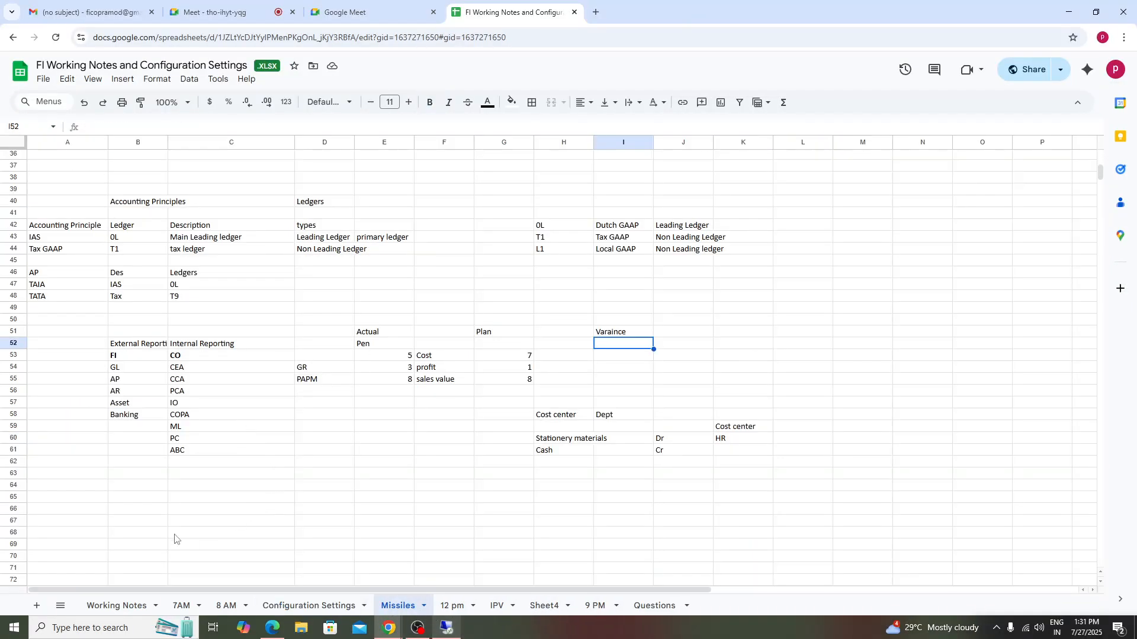
pyautogui.click(127, 526)
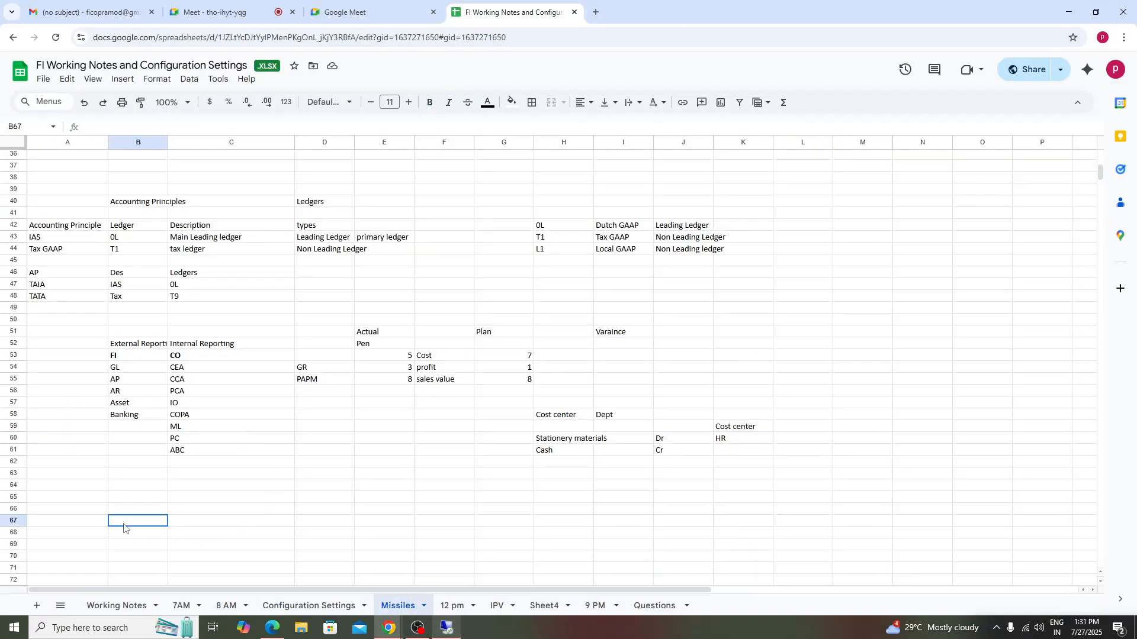
pyautogui.write('stationery exp')
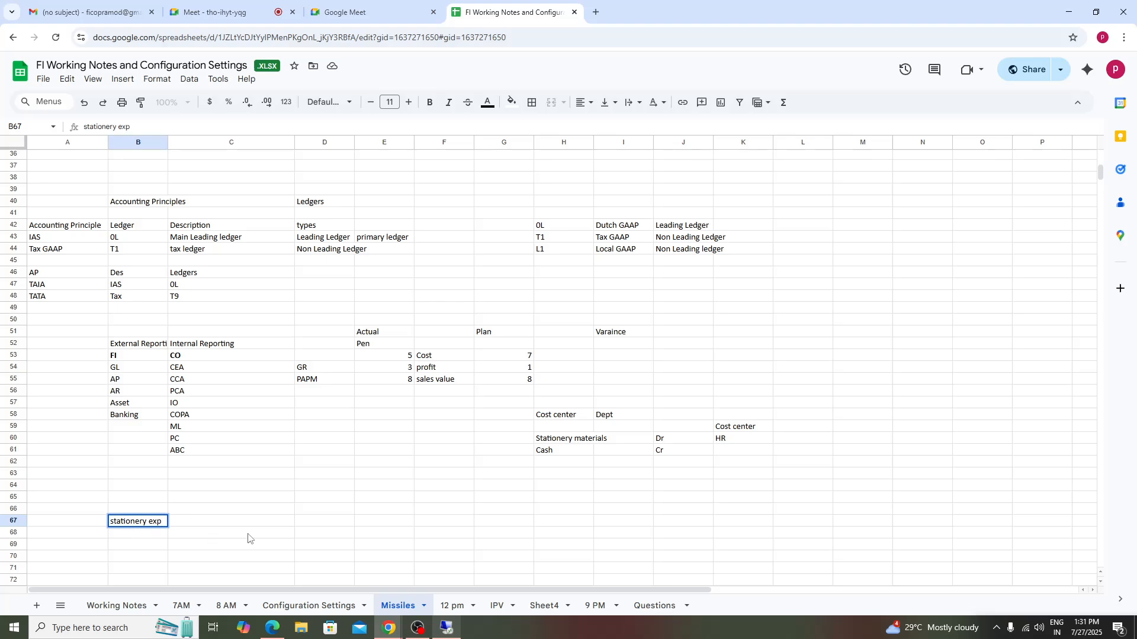
pyautogui.click(248, 538)
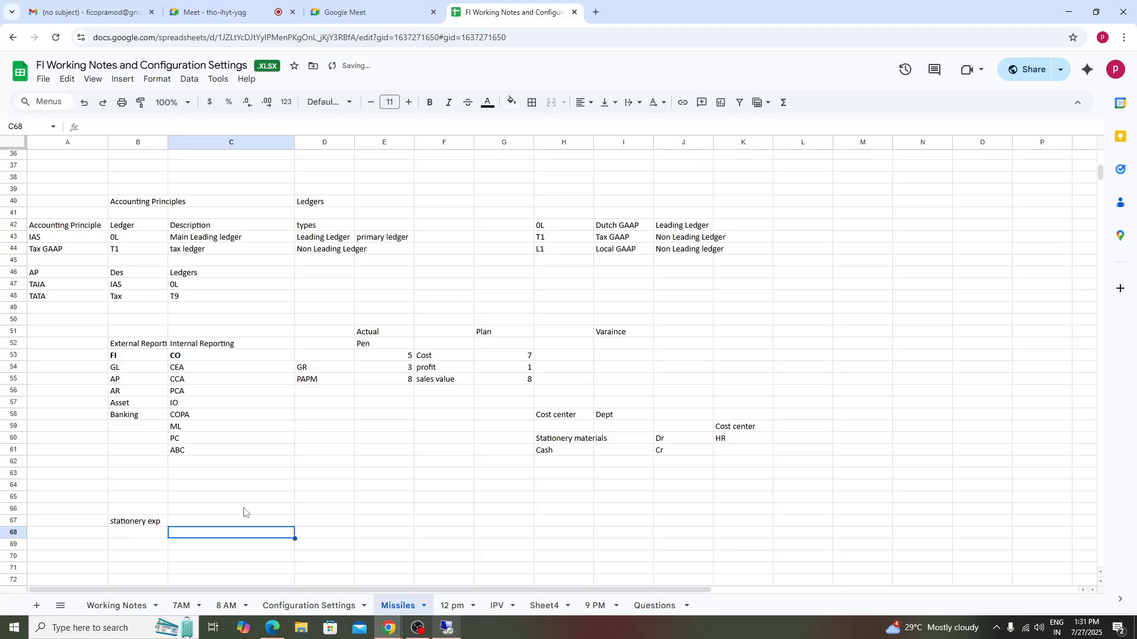
# - Enter LE1 in cell C66
pyautogui.press('Up')
pyautogui.press('Up')
pyautogui.write('LE1')
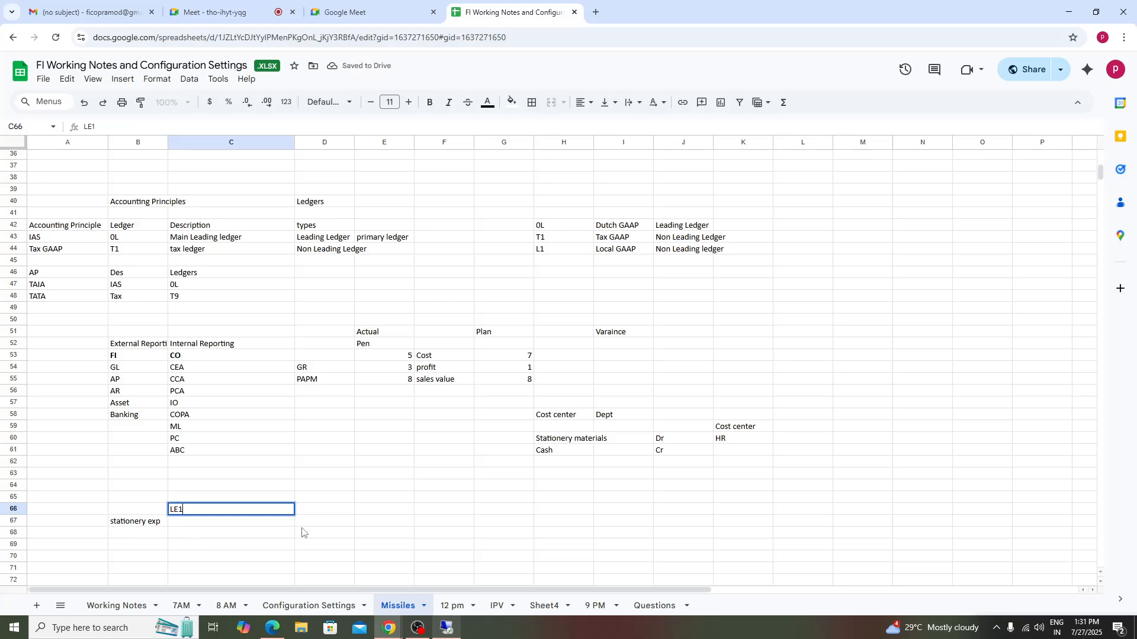
# - Enter LE2 in cell D66 and Le3 in cell E66
pyautogui.click(340, 501)
pyautogui.click(344, 513)
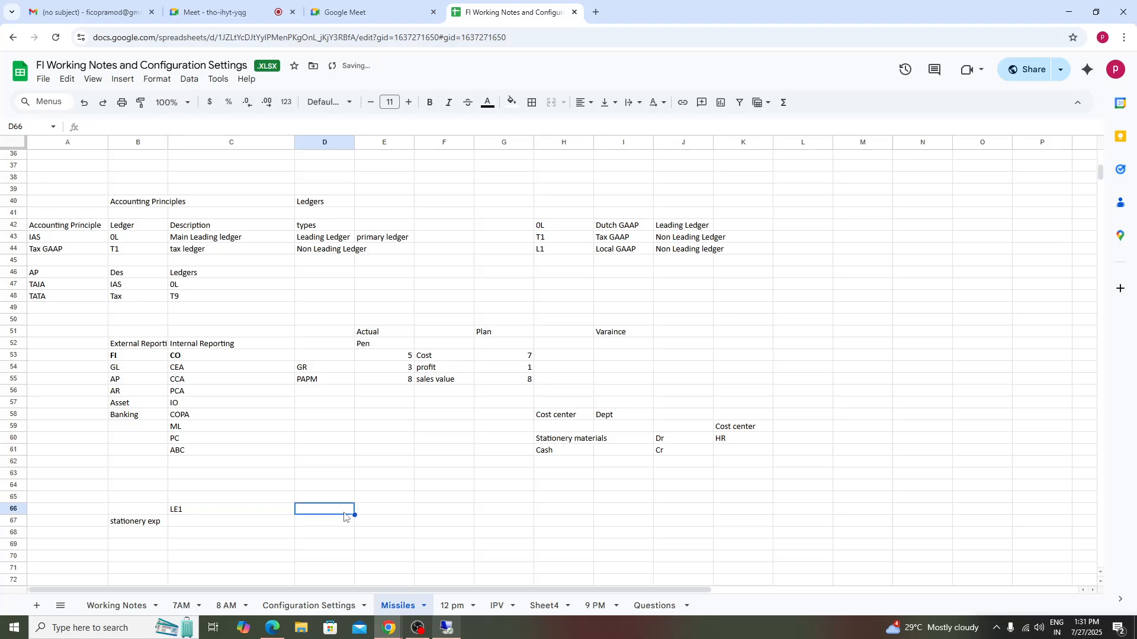
pyautogui.write('LE2')
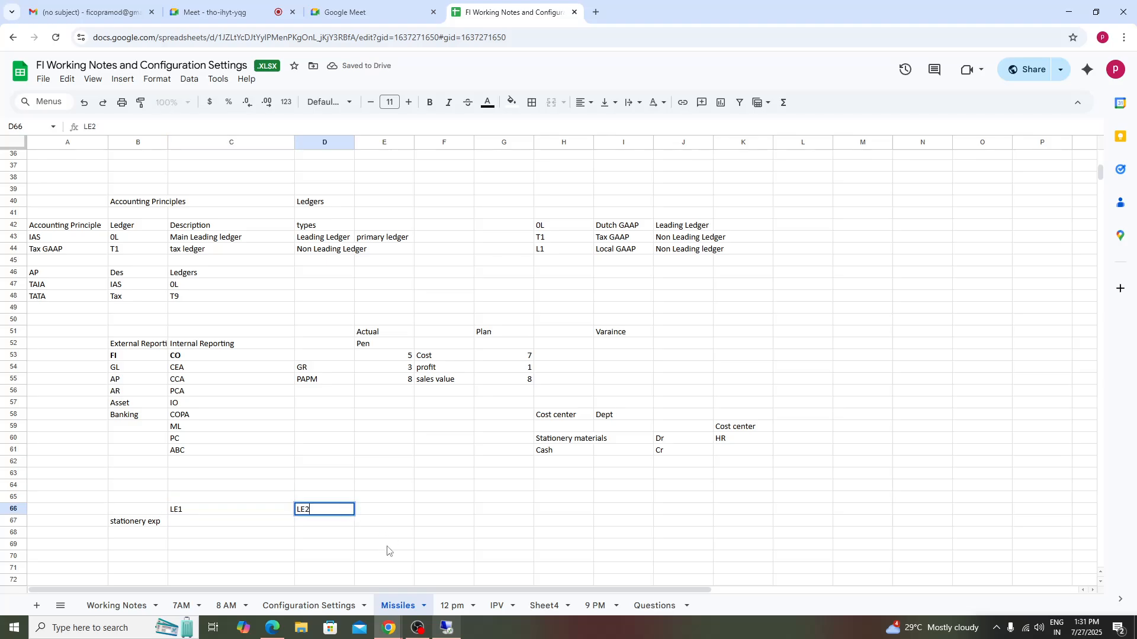
pyautogui.click(396, 517)
pyautogui.write('Le3')
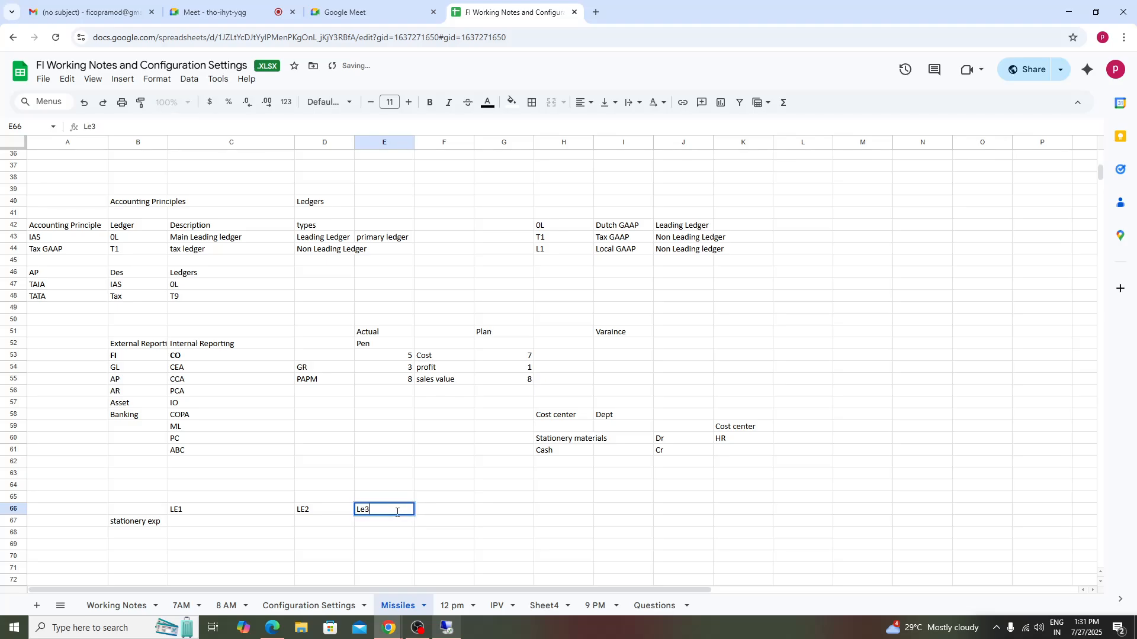
pyautogui.click(350, 557)
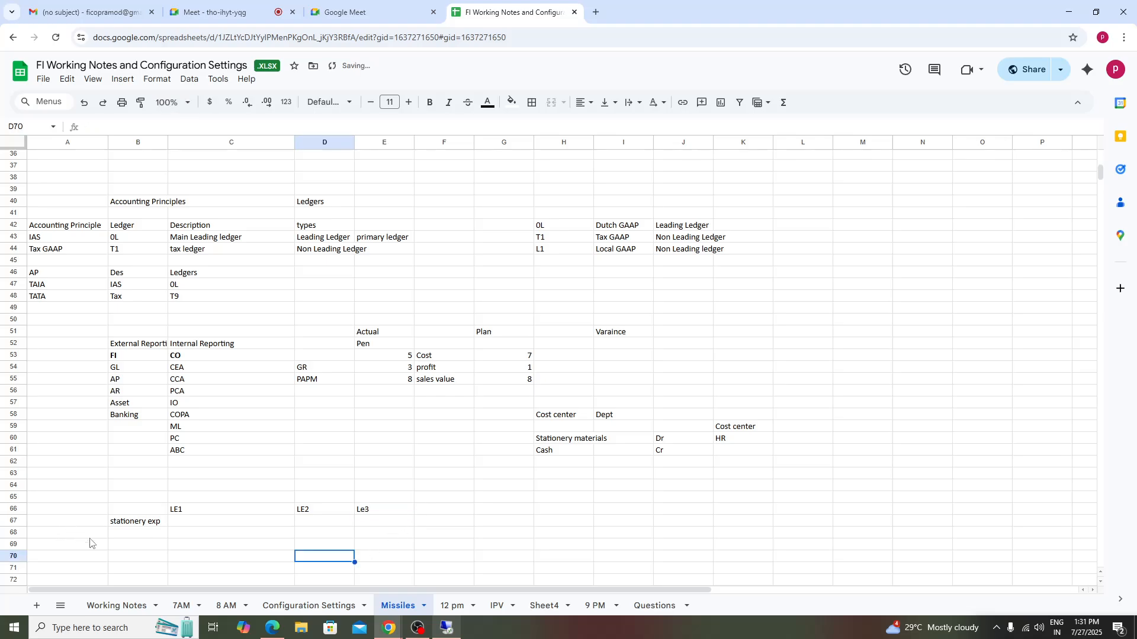
# - Correct the entry in cell E66 to LE3
pyautogui.click(131, 524)
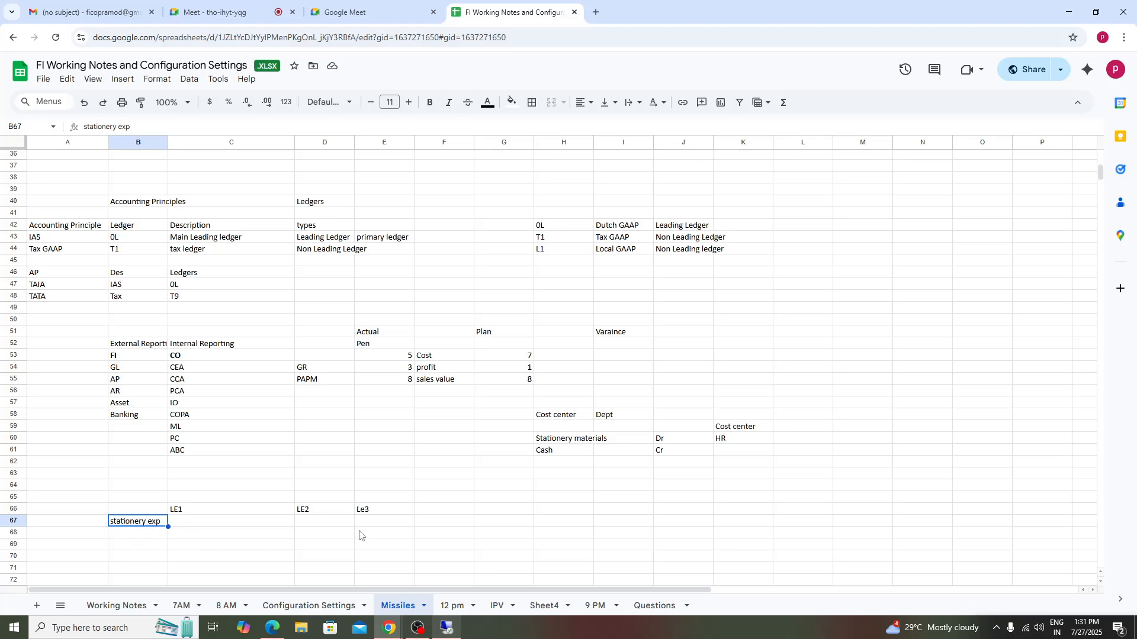
pyautogui.doubleClick(365, 513)
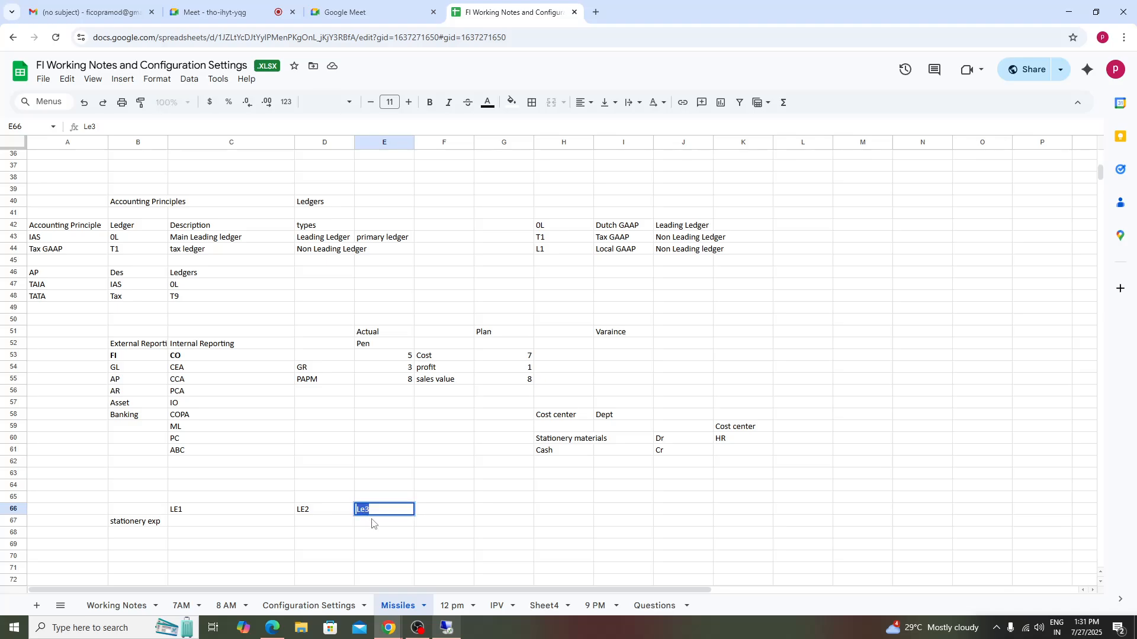
pyautogui.press('BackSpace')
pyautogui.press('Up')
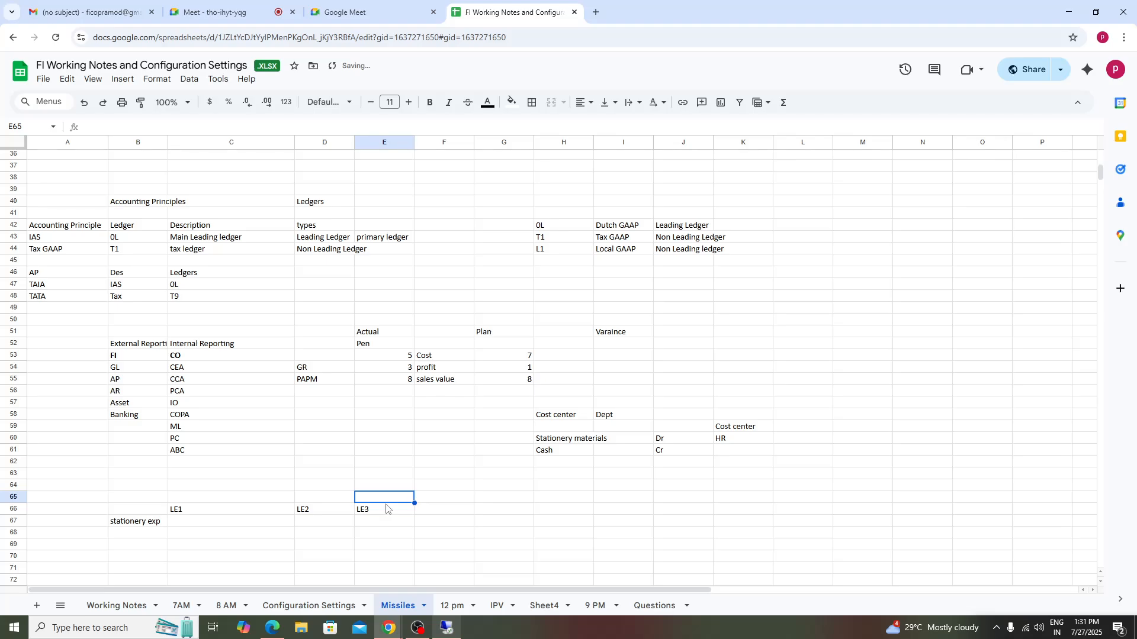
# - Enter the headings My in E65, SG in D65 and Ind in C65 above the ledgers
pyautogui.write('My')
pyautogui.click(344, 500)
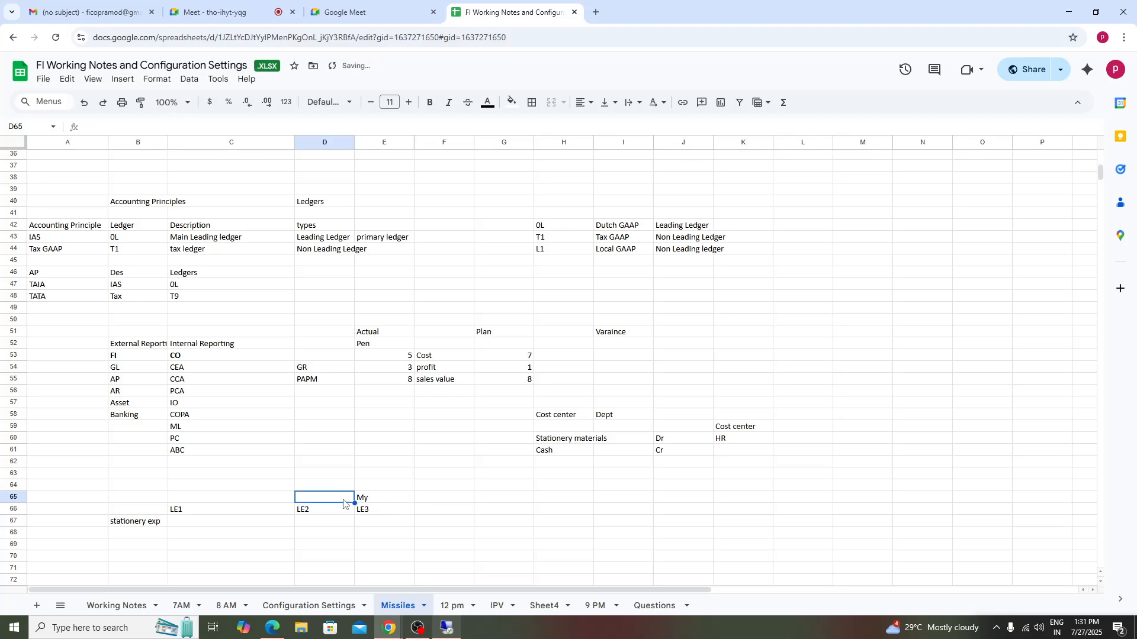
pyautogui.write('SG')
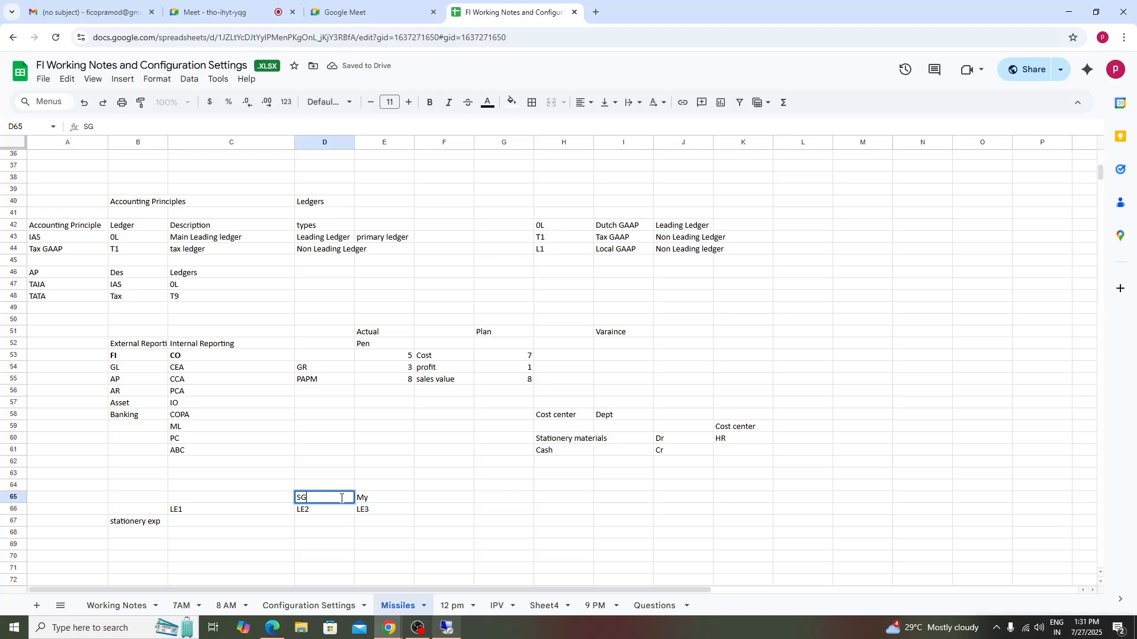
pyautogui.click(268, 499)
pyautogui.write('Ind')
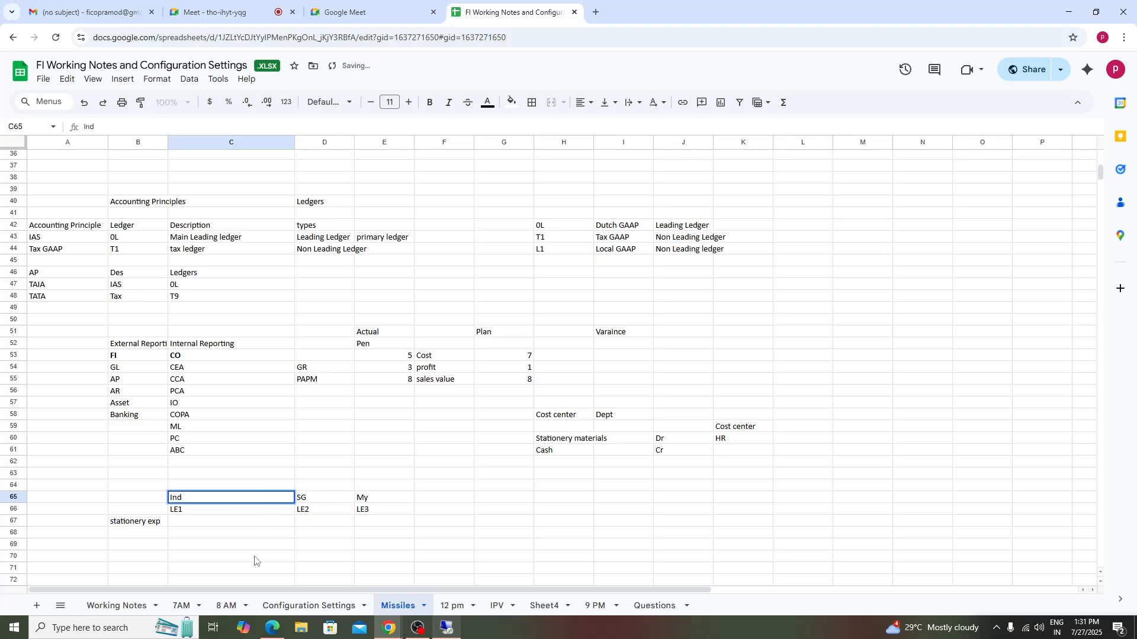
pyautogui.click(255, 560)
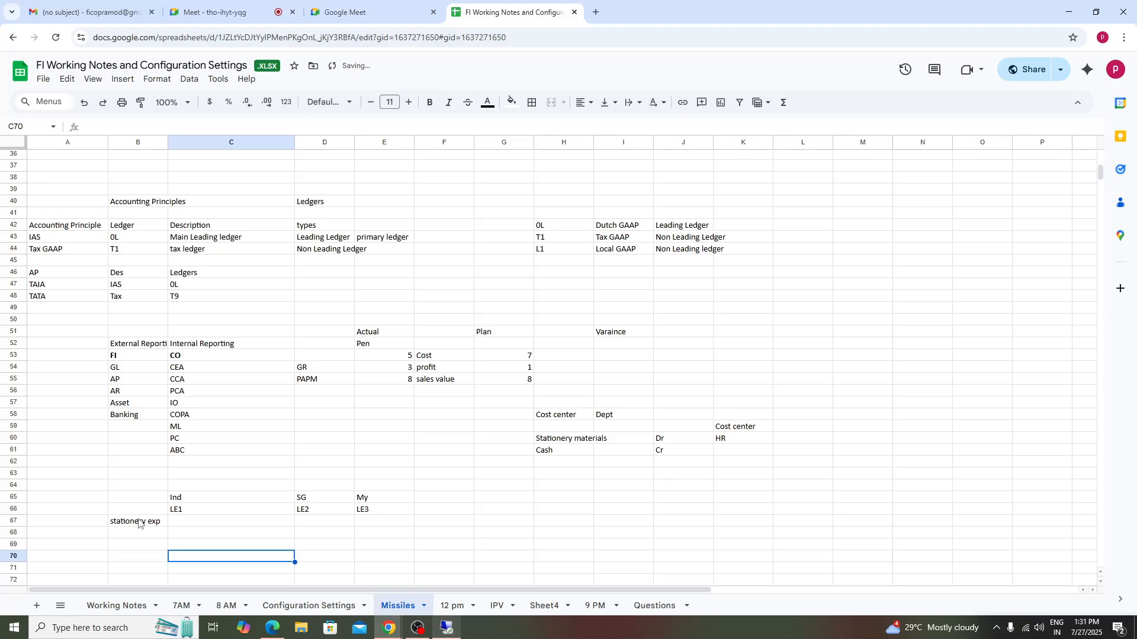
# - Mark X in cells C67 and D67 for the stationery exp row
pyautogui.click(201, 524)
pyautogui.write('X')
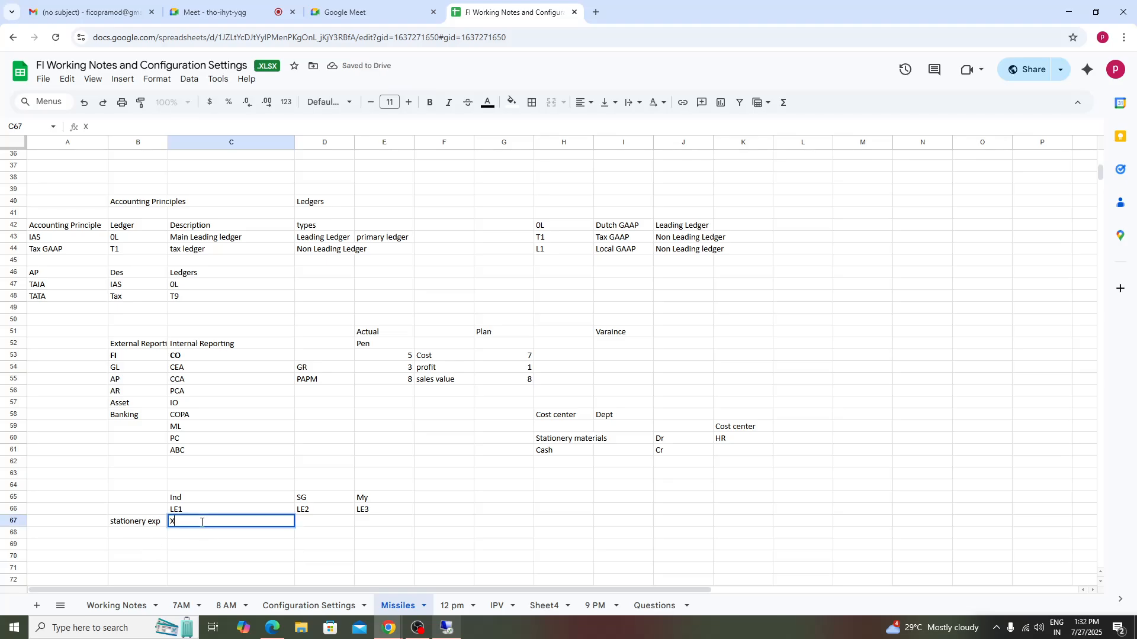
pyautogui.click(319, 524)
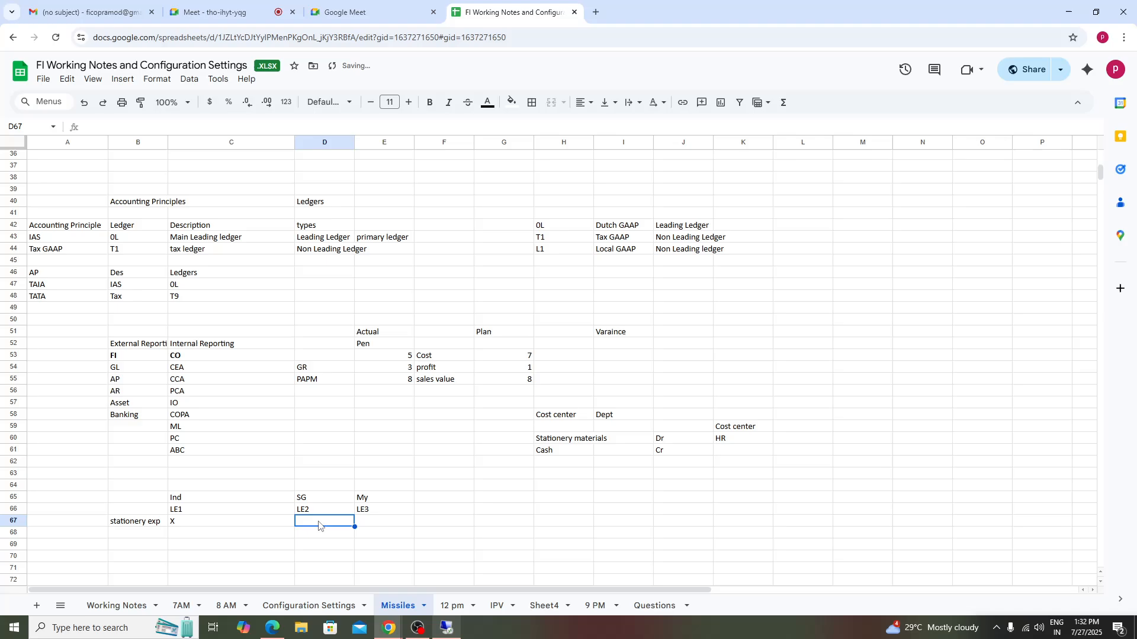
pyautogui.write('X')
pyautogui.click(389, 526)
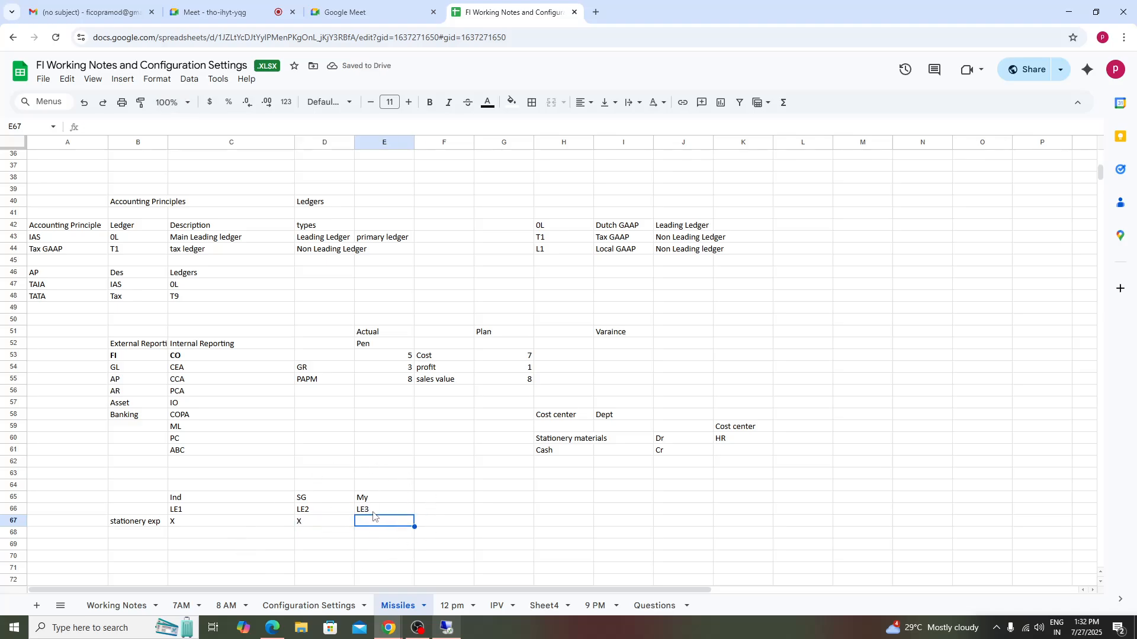
# - Enter COA in cell B69 and mandatory in cell C69
pyautogui.click(129, 550)
pyautogui.write('COA')
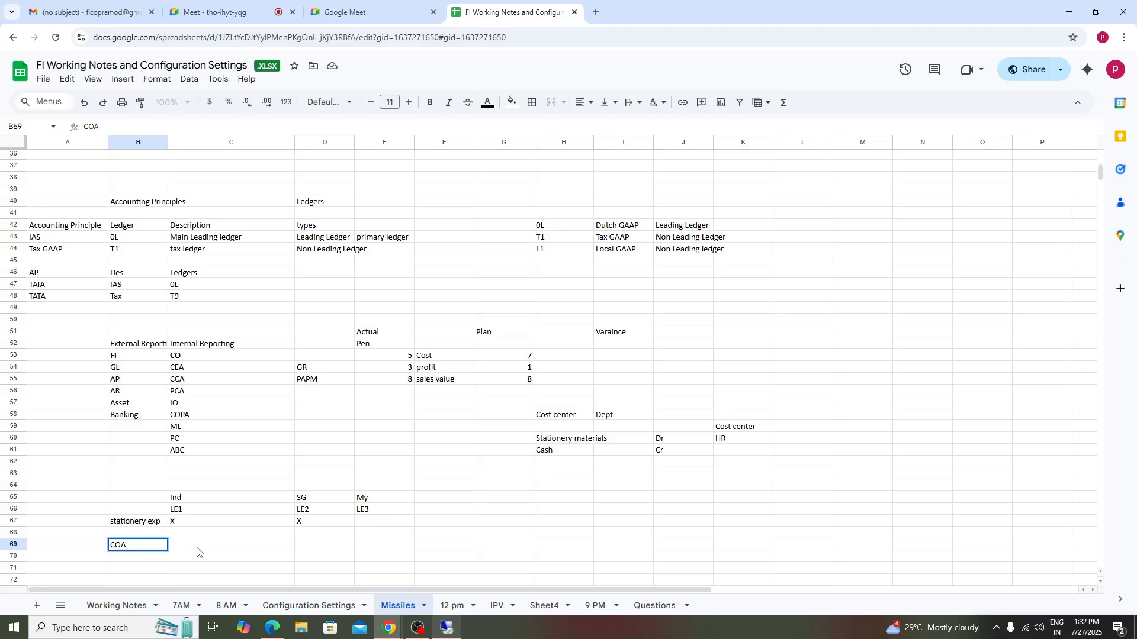
pyautogui.click(197, 551)
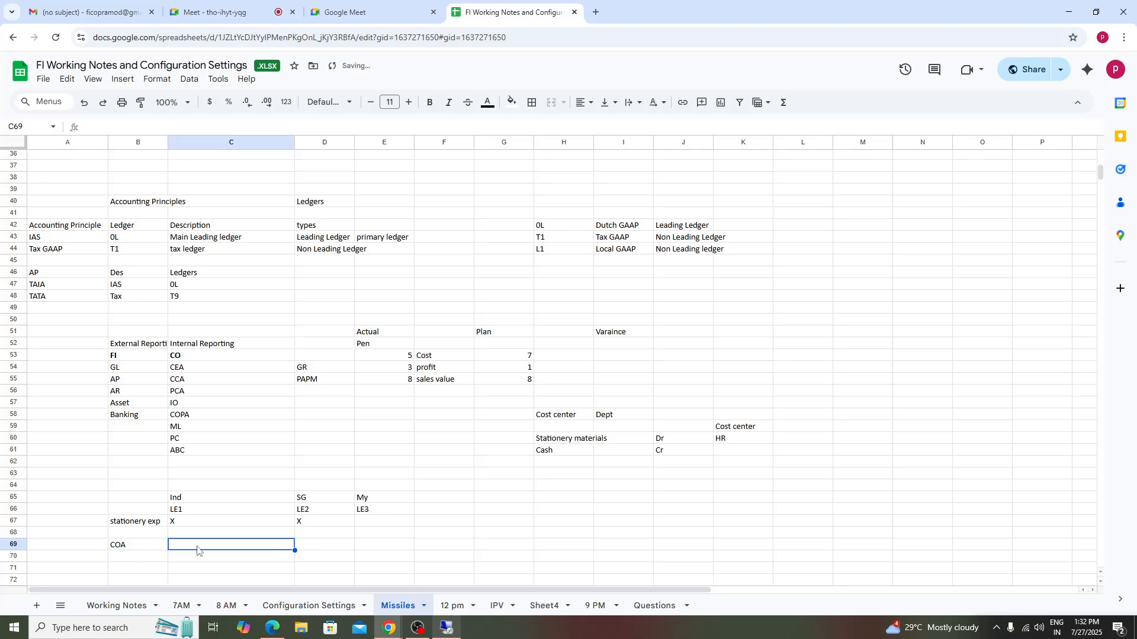
pyautogui.write('mandatory')
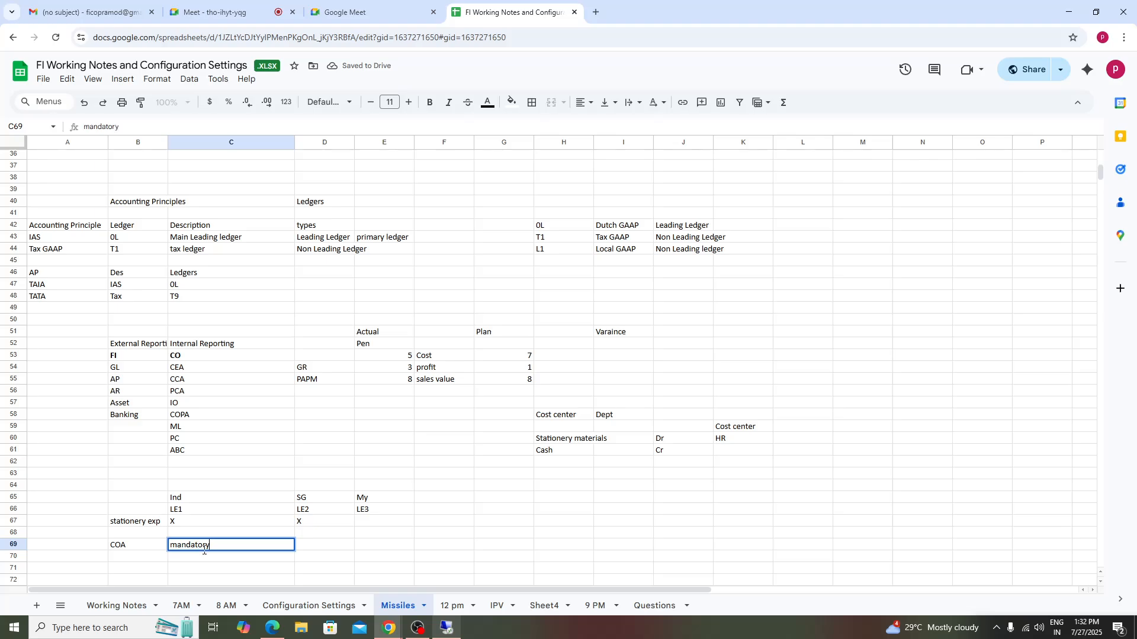
pyautogui.click(367, 531)
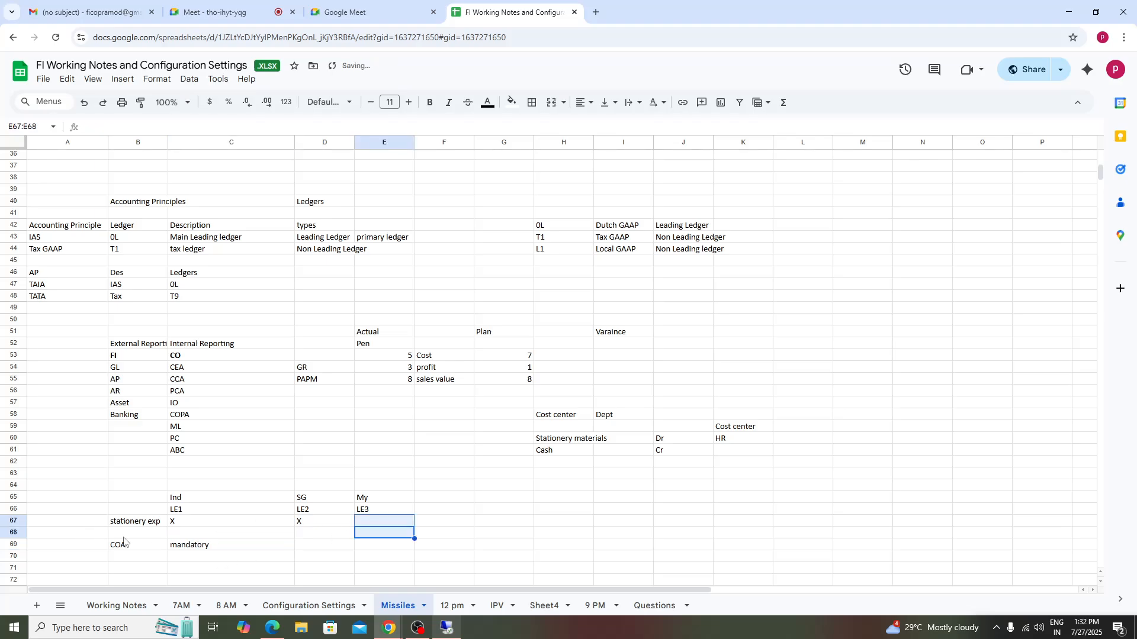
# - Enter Wages in cell B68
pyautogui.click(127, 536)
pyautogui.write('Wages')
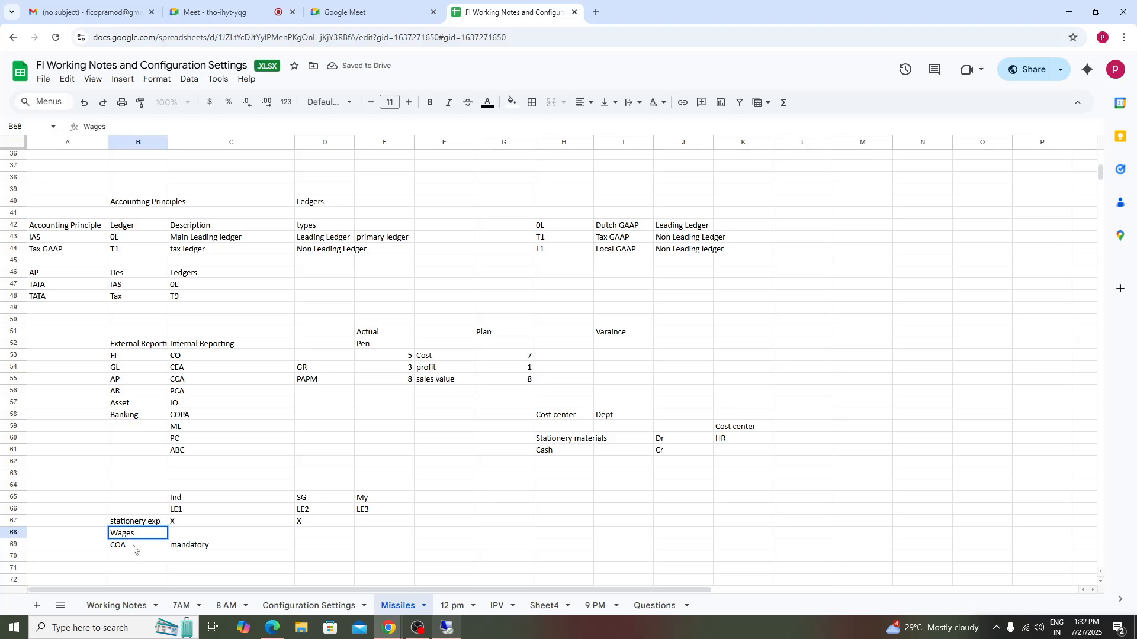
pyautogui.click(133, 546)
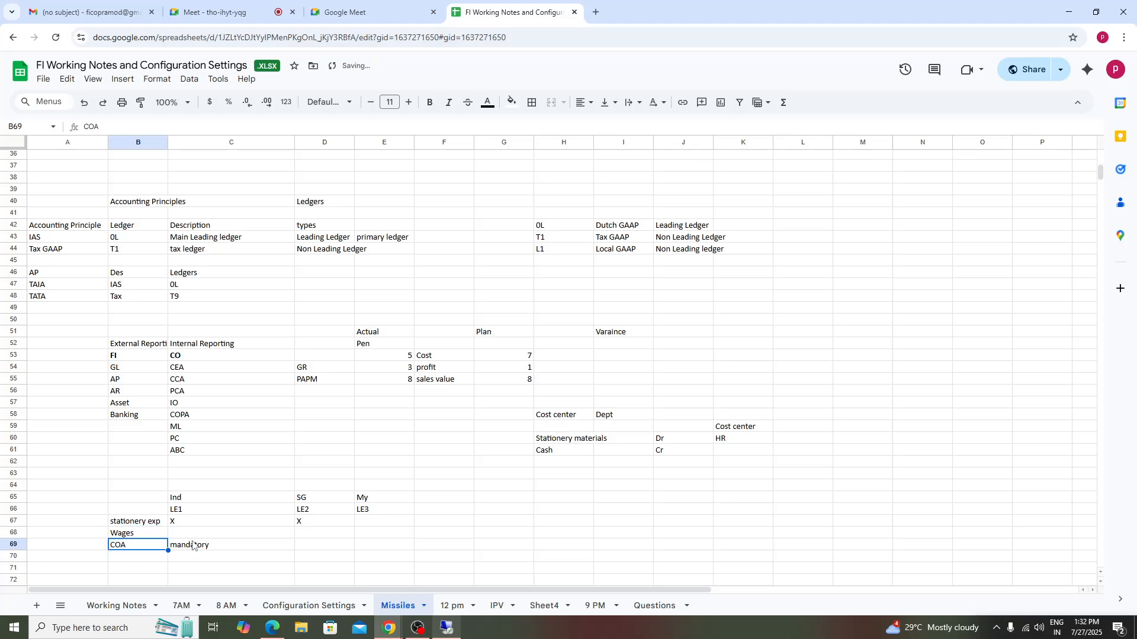
# - Mark X in cell D68 for the Wages row
pyautogui.click(192, 544)
pyautogui.click(181, 502)
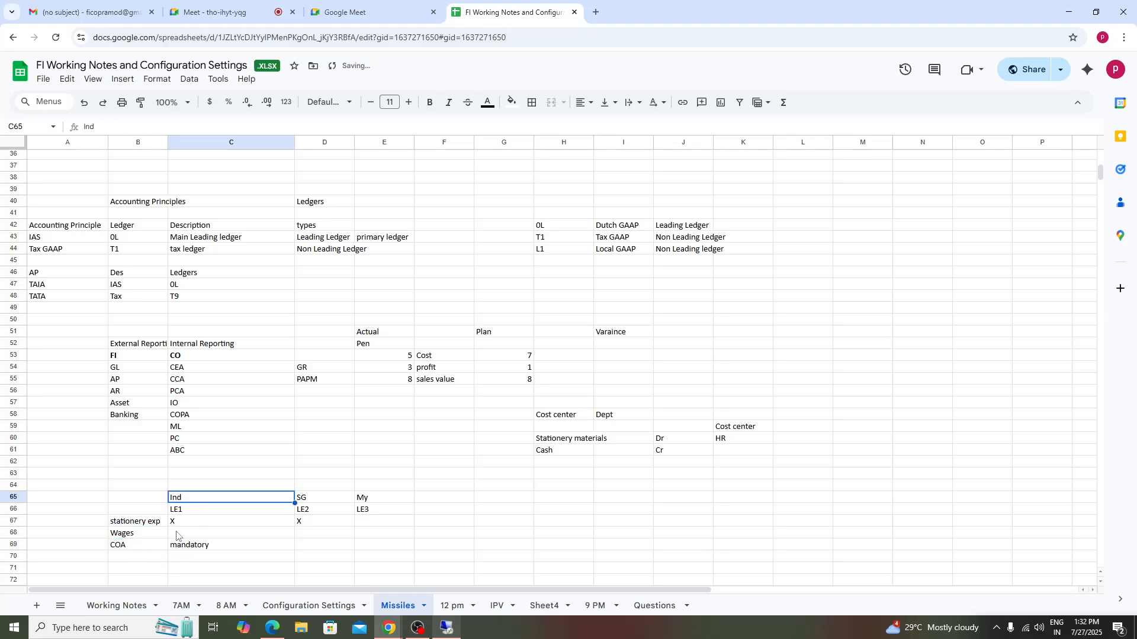
pyautogui.click(135, 536)
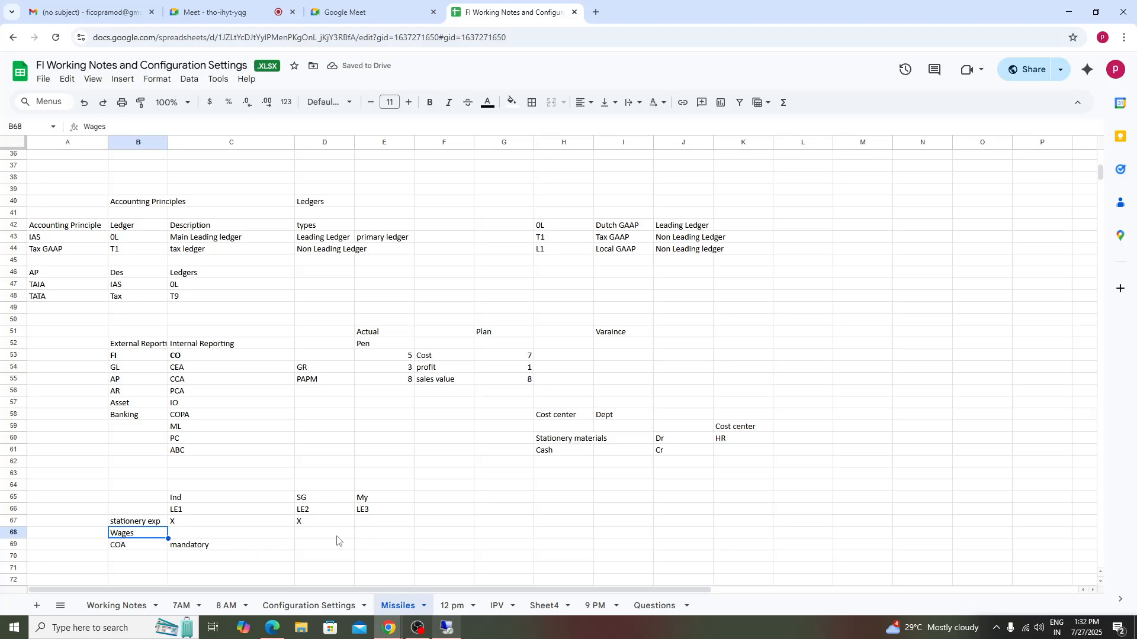
pyautogui.click(201, 502)
pyautogui.keyDown('shift'); pyautogui.click(364, 513); pyautogui.keyUp('shift')
pyautogui.click(318, 535)
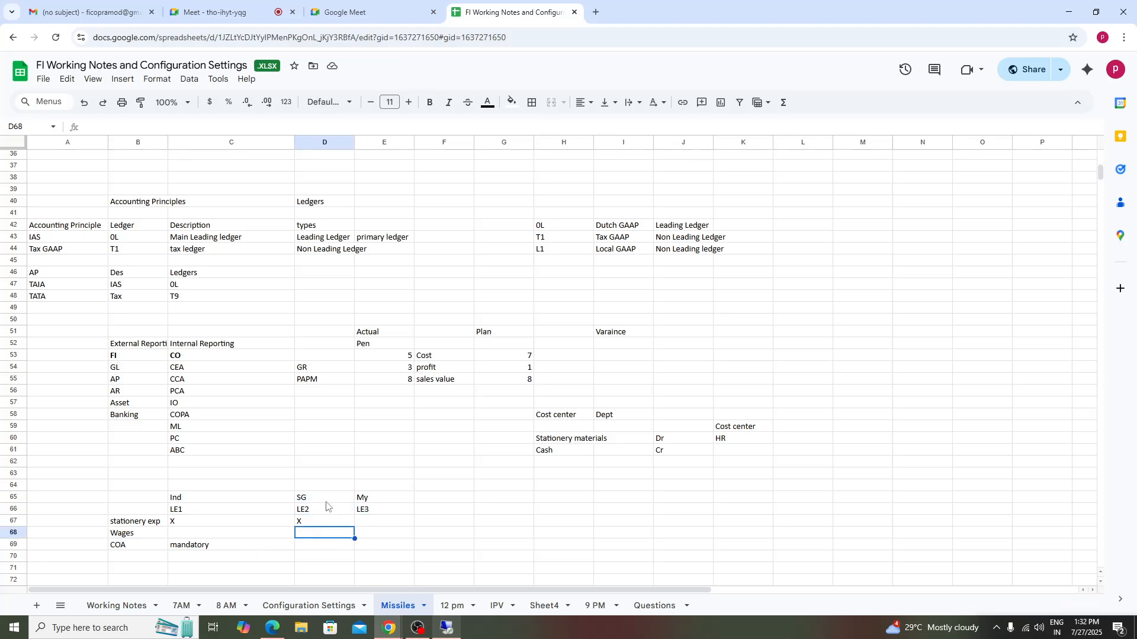
pyautogui.click(135, 534)
pyautogui.click(326, 536)
pyautogui.write('X')
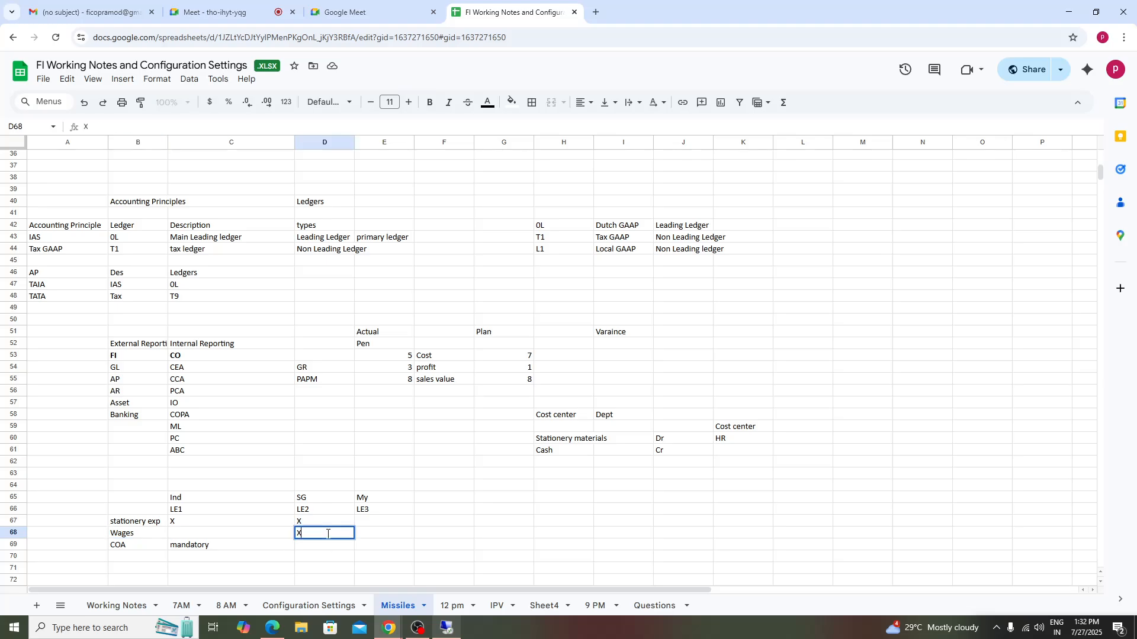
# - Review the ledger assignment table in rows 65 to 69
pyautogui.click(383, 535)
pyautogui.click(206, 530)
pyautogui.click(387, 535)
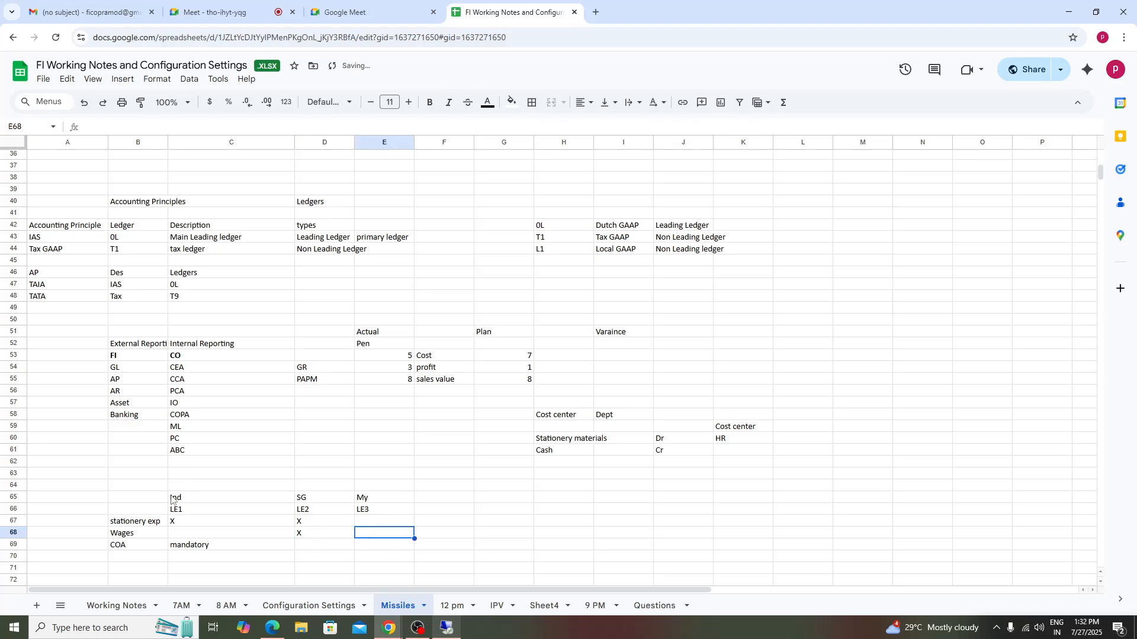
pyautogui.click(201, 535)
pyautogui.click(116, 535)
pyautogui.click(202, 534)
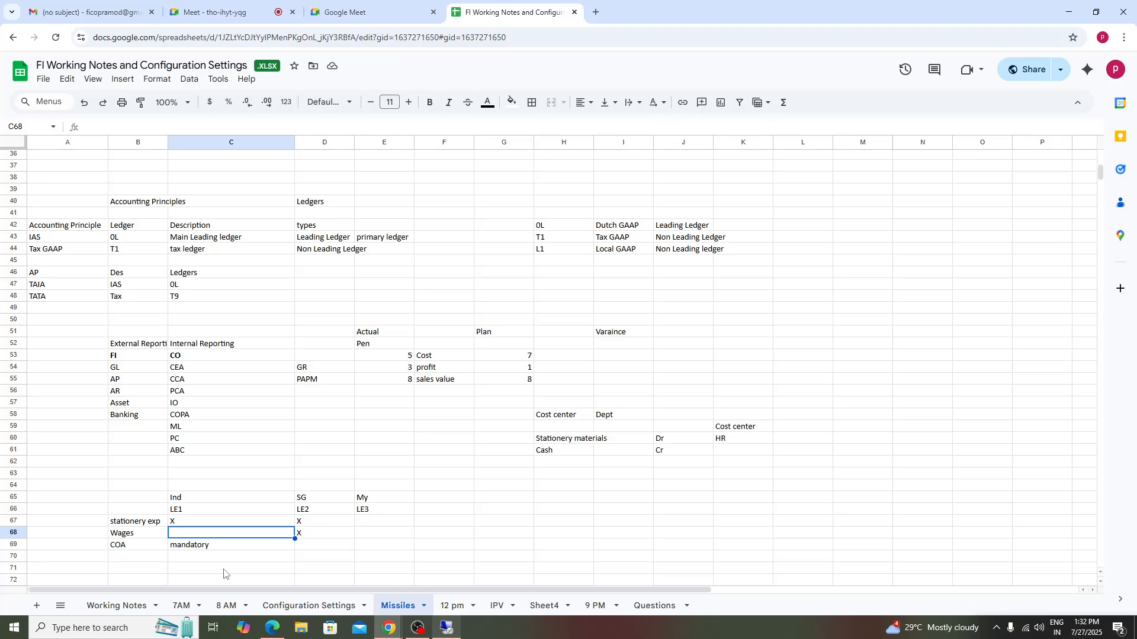
pyautogui.click(377, 534)
pyautogui.moveTo(142, 500); pyautogui.dragTo(391, 557)
pyautogui.moveTo(395, 546)
pyautogui.mouseDown()
pyautogui.moveTo(395, 536)
pyautogui.moveTo(395, 546)
pyautogui.mouseUp()
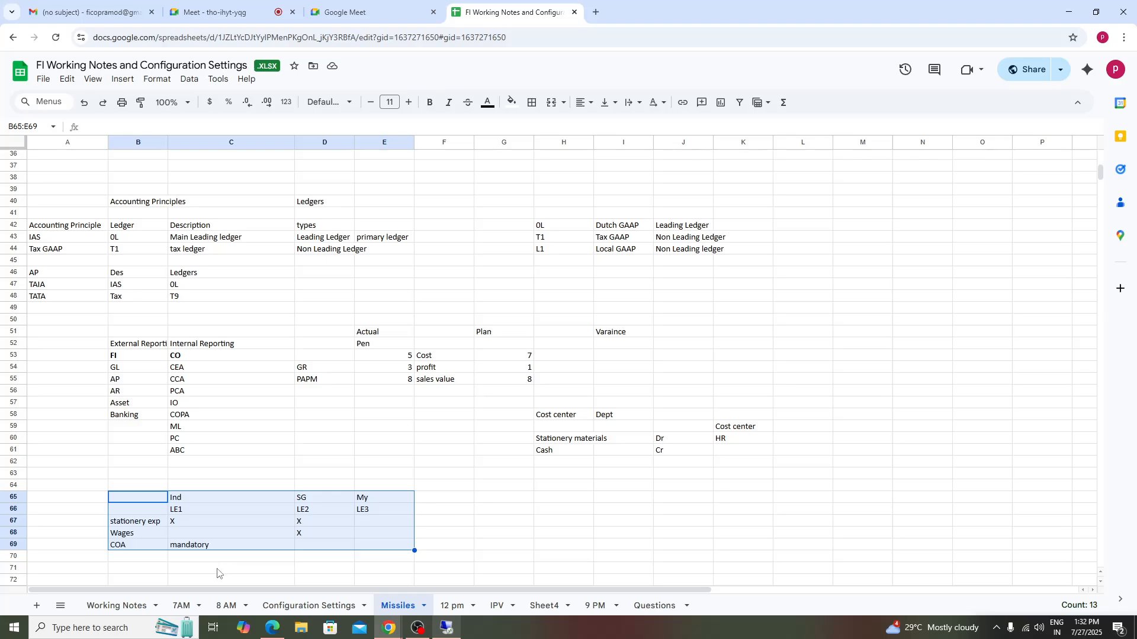
pyautogui.click(38, 499)
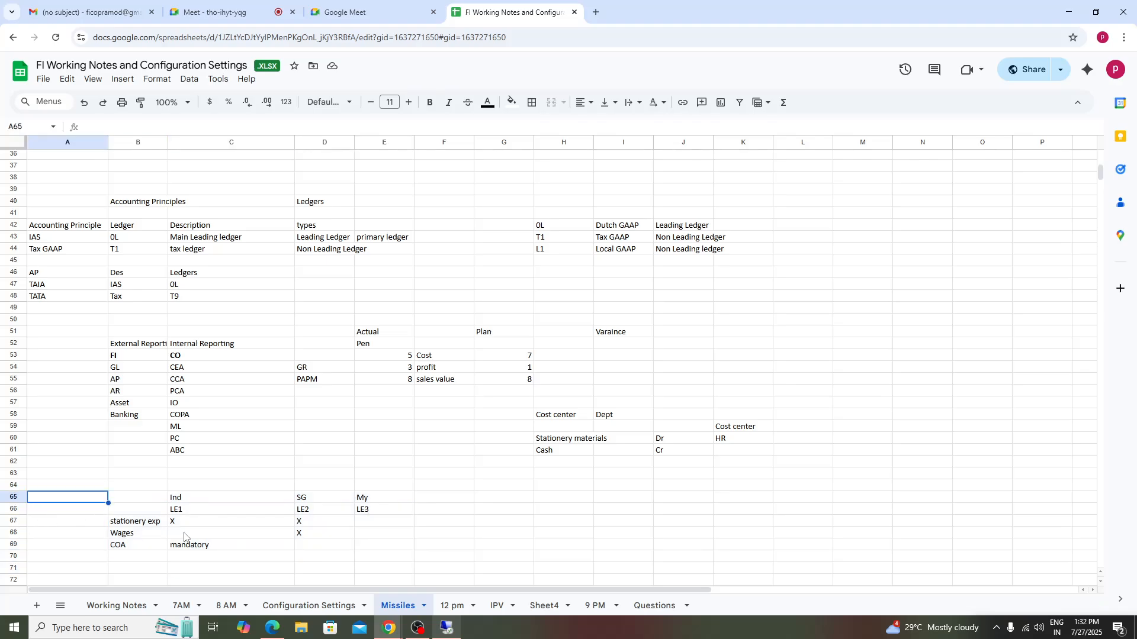
pyautogui.scroll(-1, 186, 512)
pyautogui.scroll(1, 225, 480)
pyautogui.moveTo(185, 511)
pyautogui.mouseDown()
pyautogui.moveTo(255, 455)
pyautogui.moveTo(198, 501)
pyautogui.mouseUp()
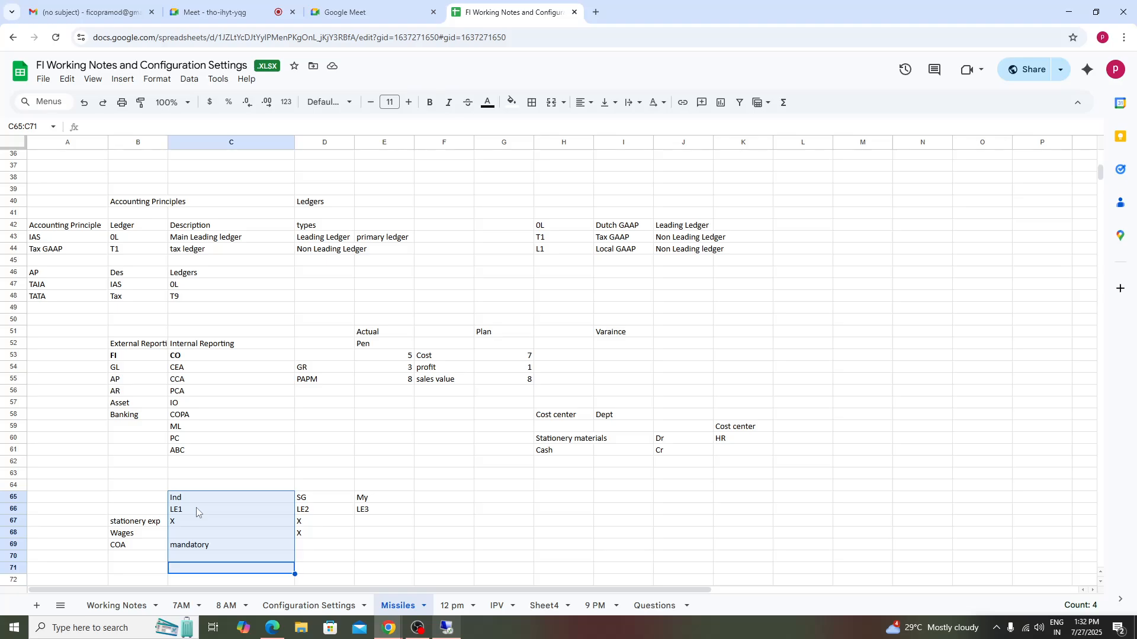
pyautogui.click(198, 510)
pyautogui.click(200, 499)
pyautogui.click(320, 500)
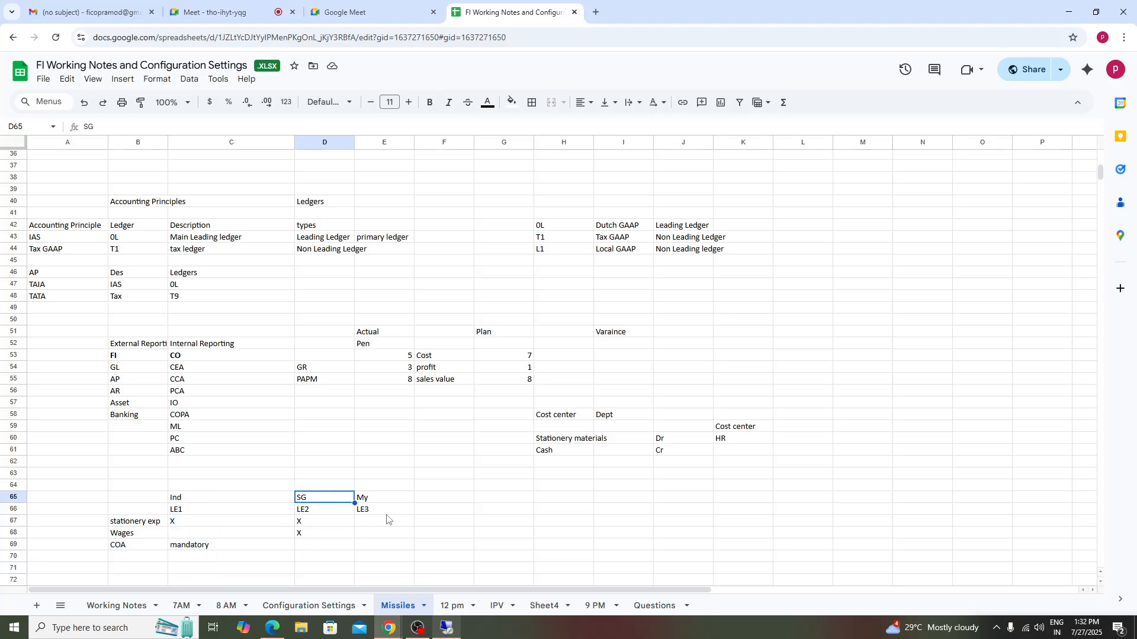
pyautogui.scroll(1, 281, 561)
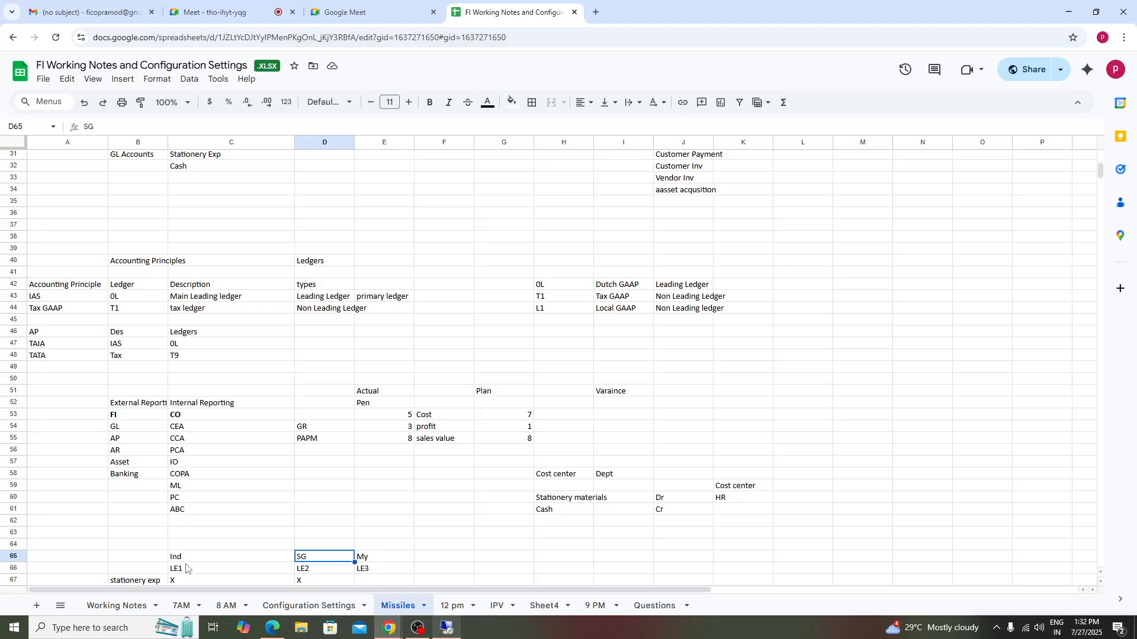
pyautogui.click(134, 570)
pyautogui.press('Down')
pyautogui.press('Down')
pyautogui.press('Down')
pyautogui.press('Down')
pyautogui.press('Down')
pyautogui.press('Down')
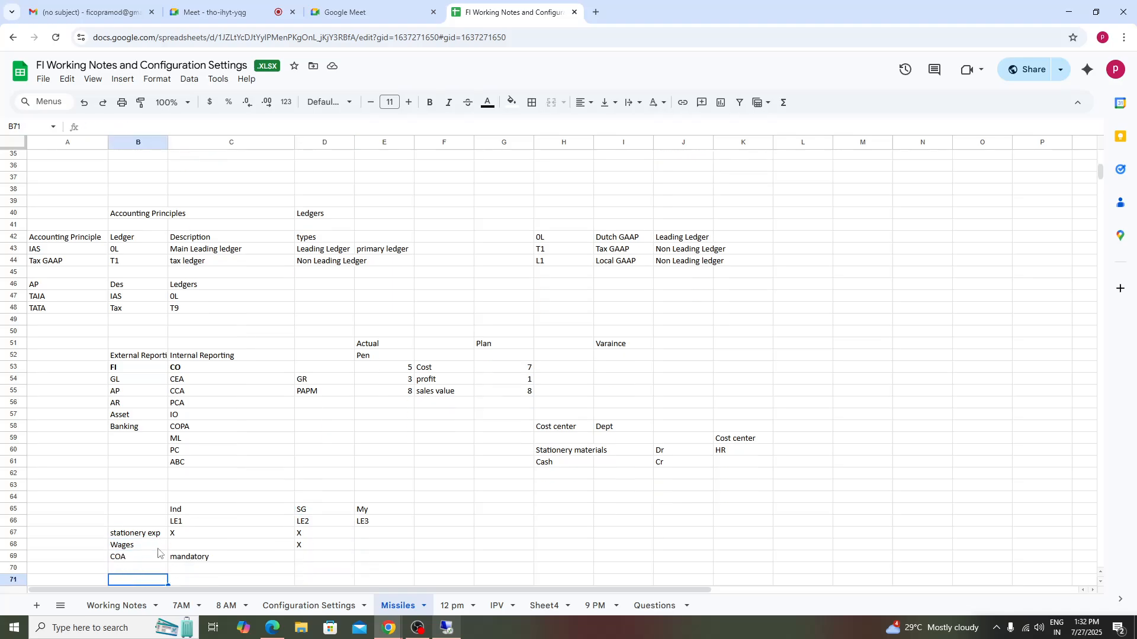
pyautogui.click(177, 525)
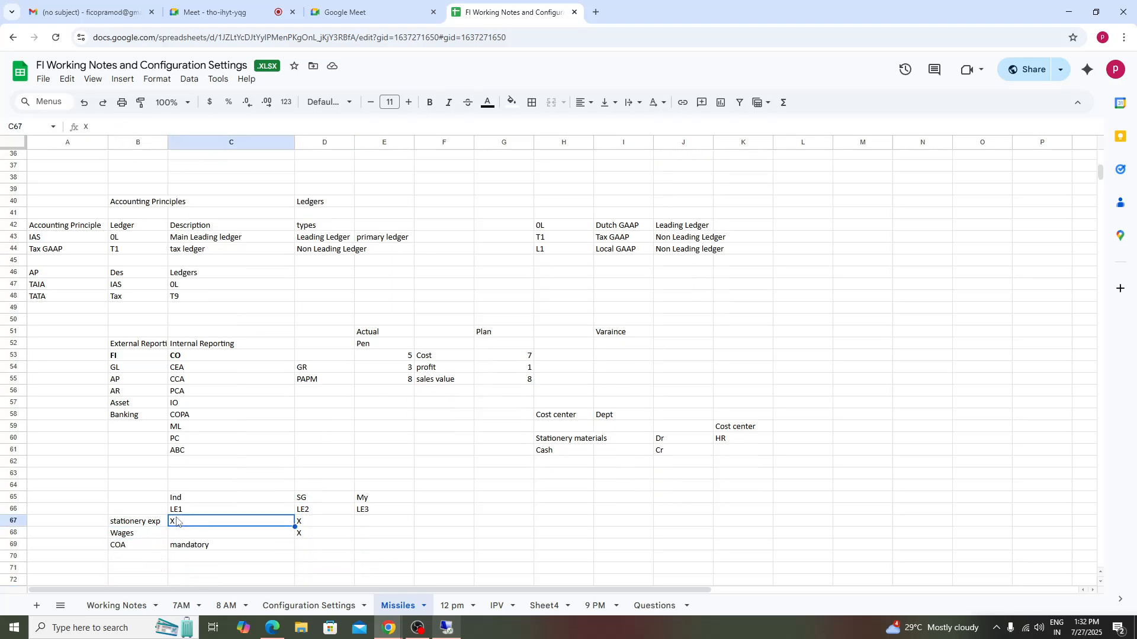
pyautogui.click(313, 529)
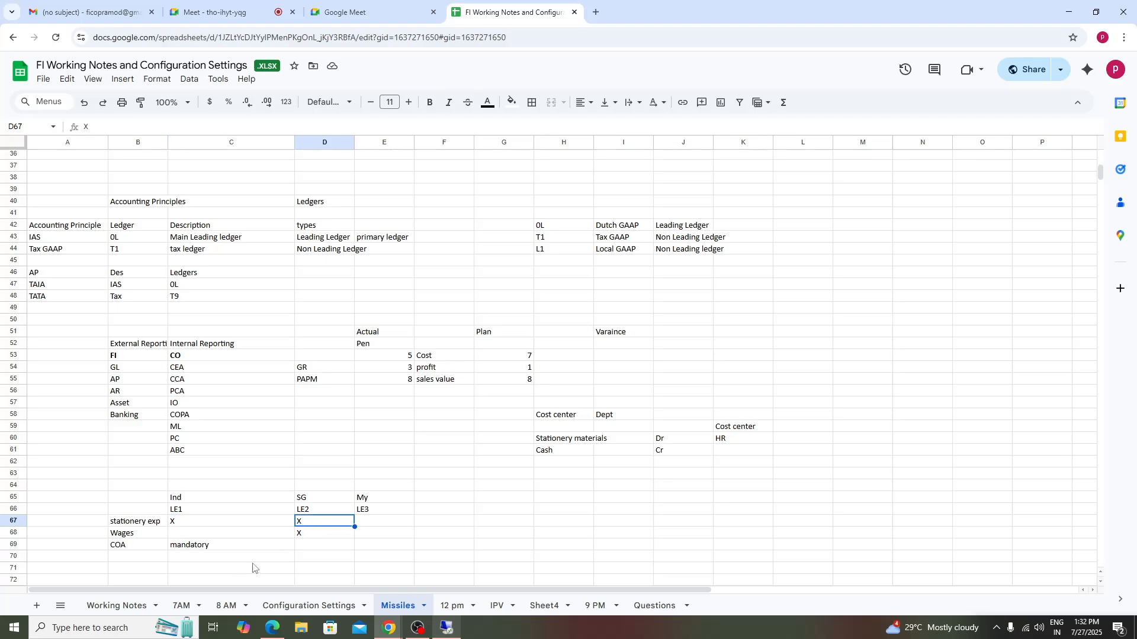
pyautogui.click(384, 525)
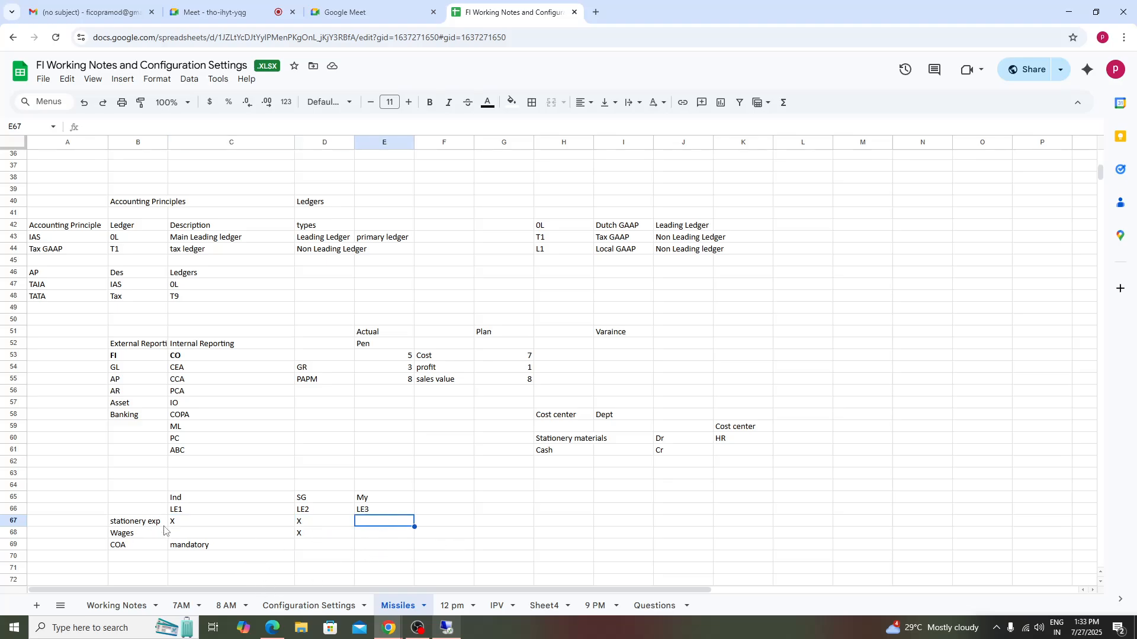
# - Examine the X marks for stationery expenses and wages under the LE1 and LE2 ledger columns
pyautogui.click(136, 525)
pyautogui.click(379, 526)
pyautogui.click(127, 536)
pyautogui.click(306, 538)
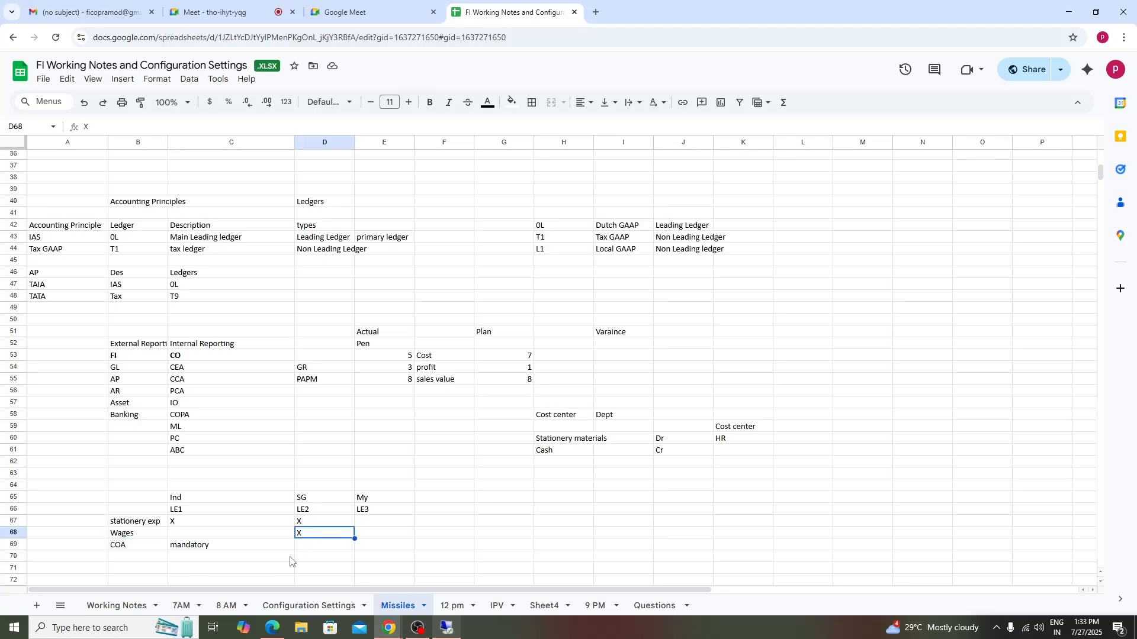
pyautogui.keyDown('shift'); pyautogui.click(249, 534); pyautogui.keyUp('shift')
pyautogui.click(369, 533)
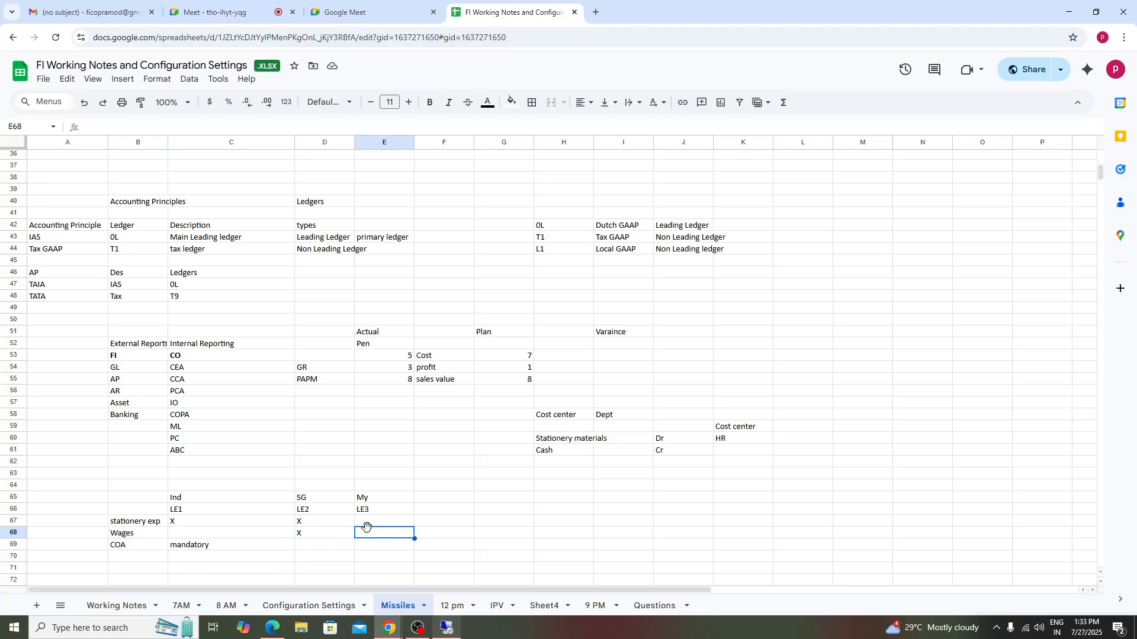
pyautogui.click(309, 534)
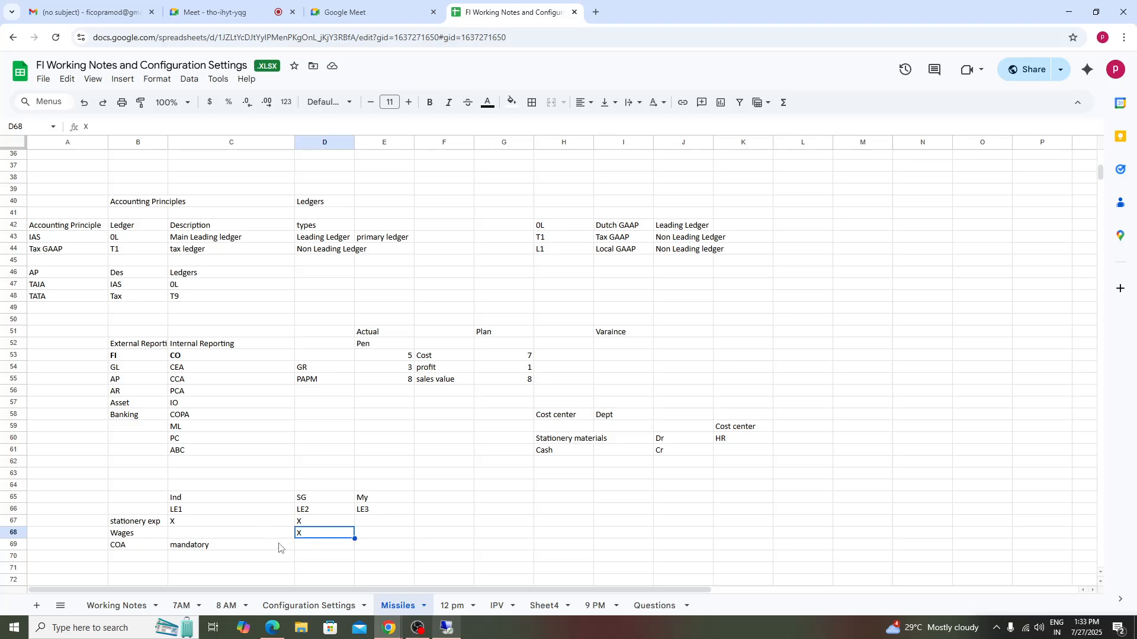
pyautogui.click(125, 546)
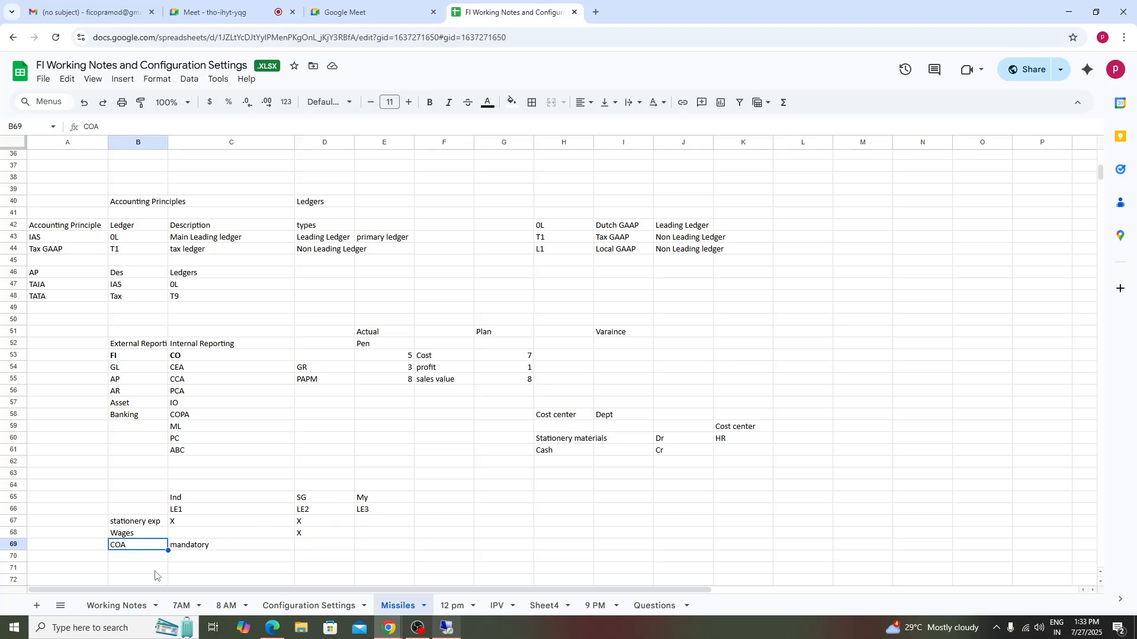
pyautogui.scroll(-1, 156, 574)
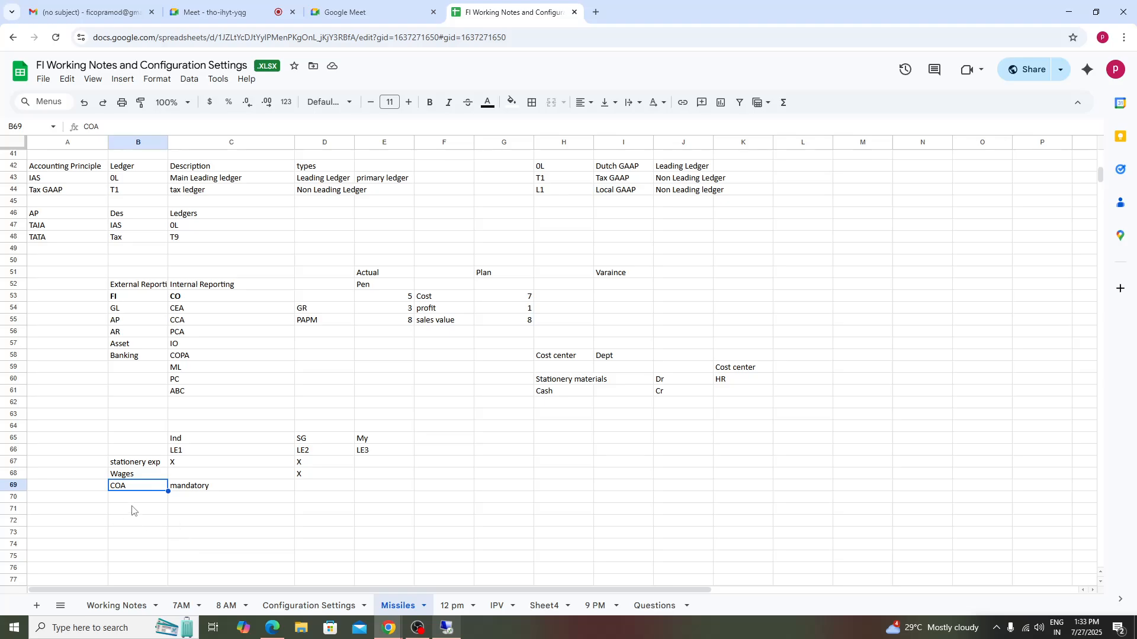
pyautogui.scroll(-1, 132, 511)
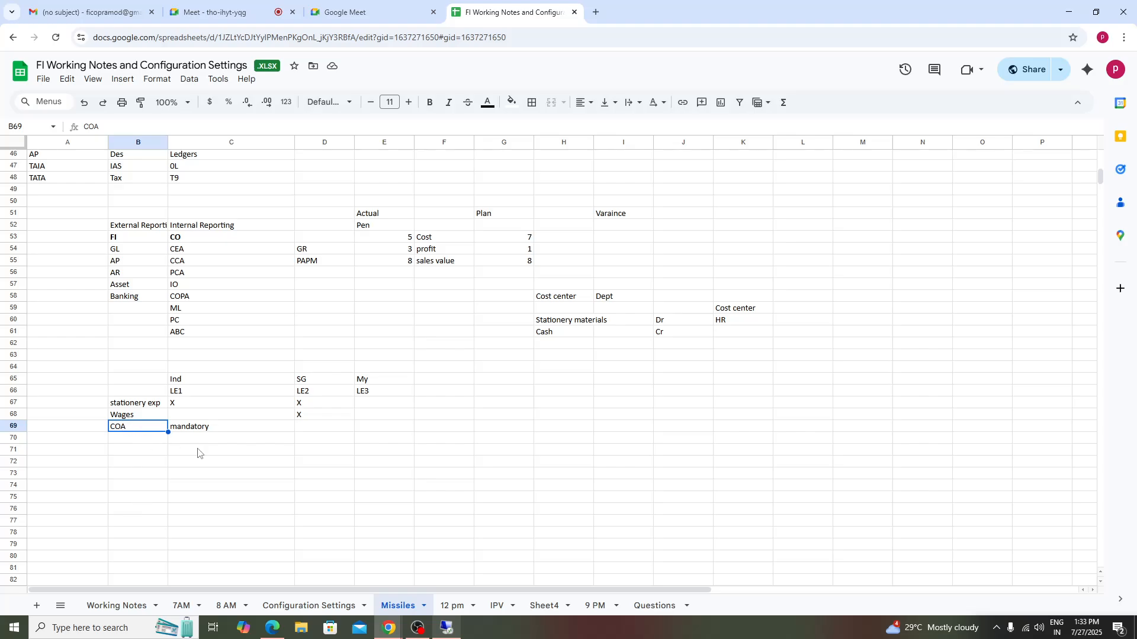
pyautogui.click(234, 477)
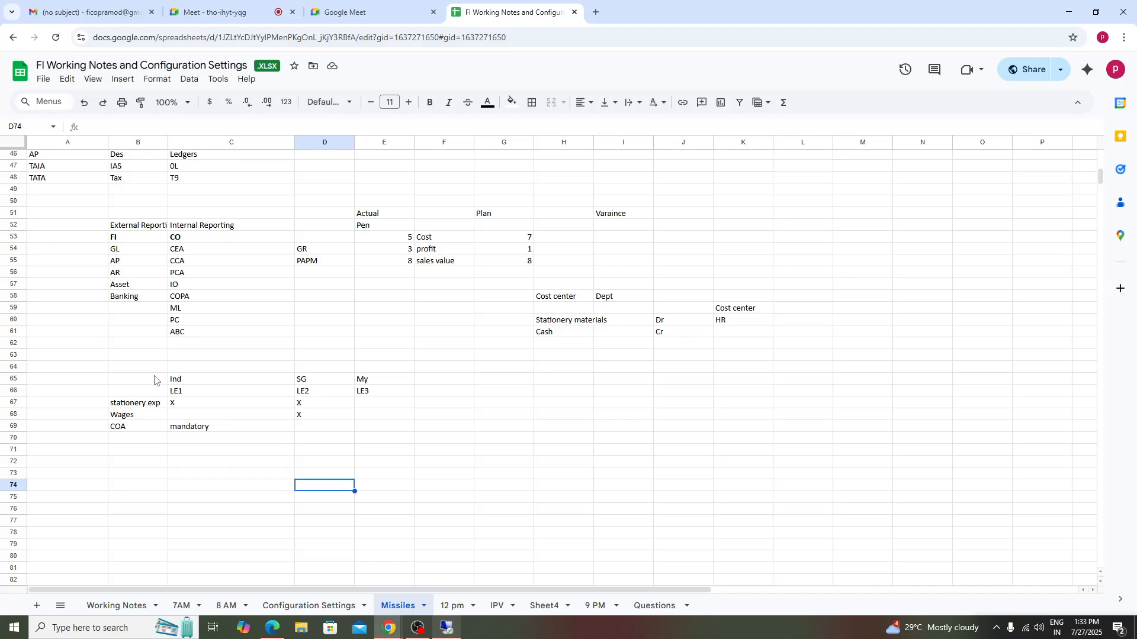
pyautogui.moveTo(314, 392); pyautogui.dragTo(390, 428)
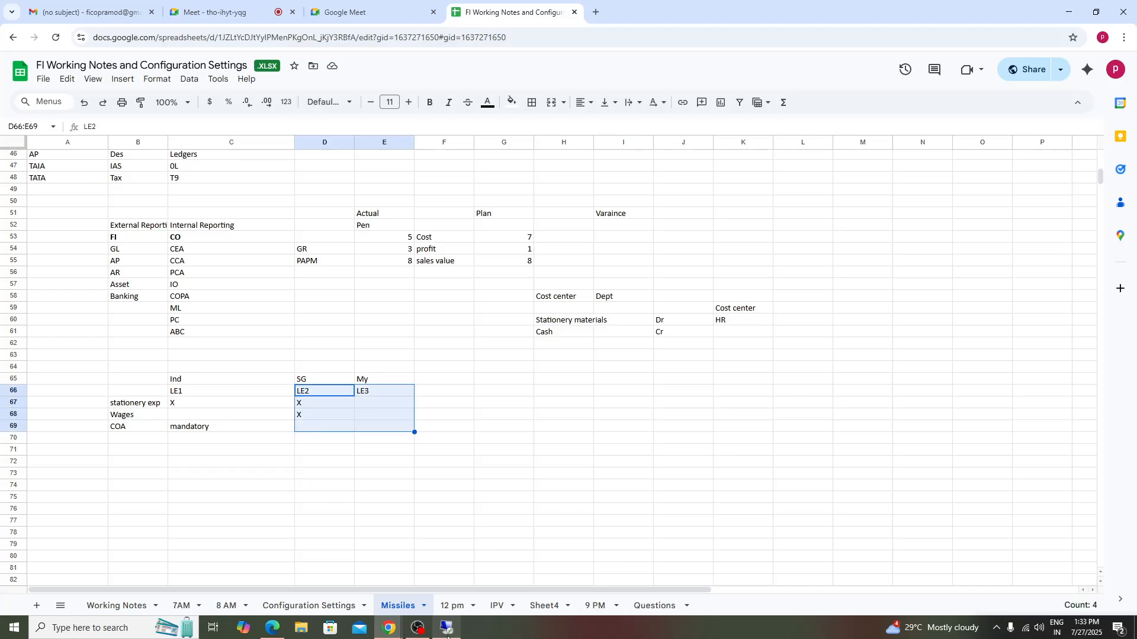
pyautogui.click(556, 475)
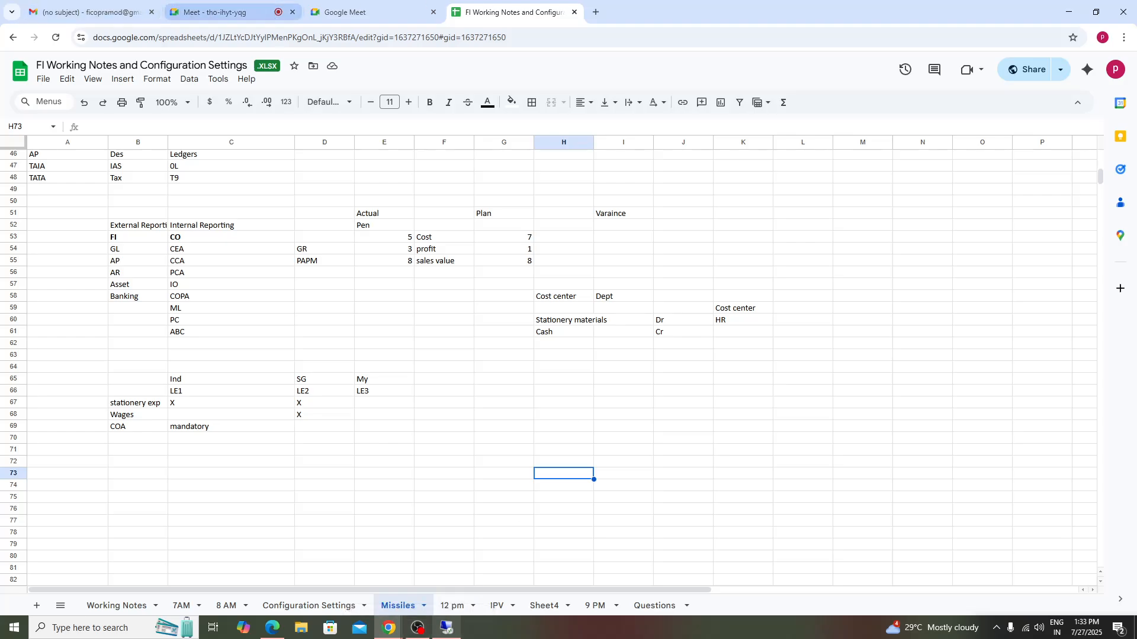
# - Switch to SAP and open FS00 to edit G/L accounts centrally in company code TA98
pyautogui.click(449, 629)
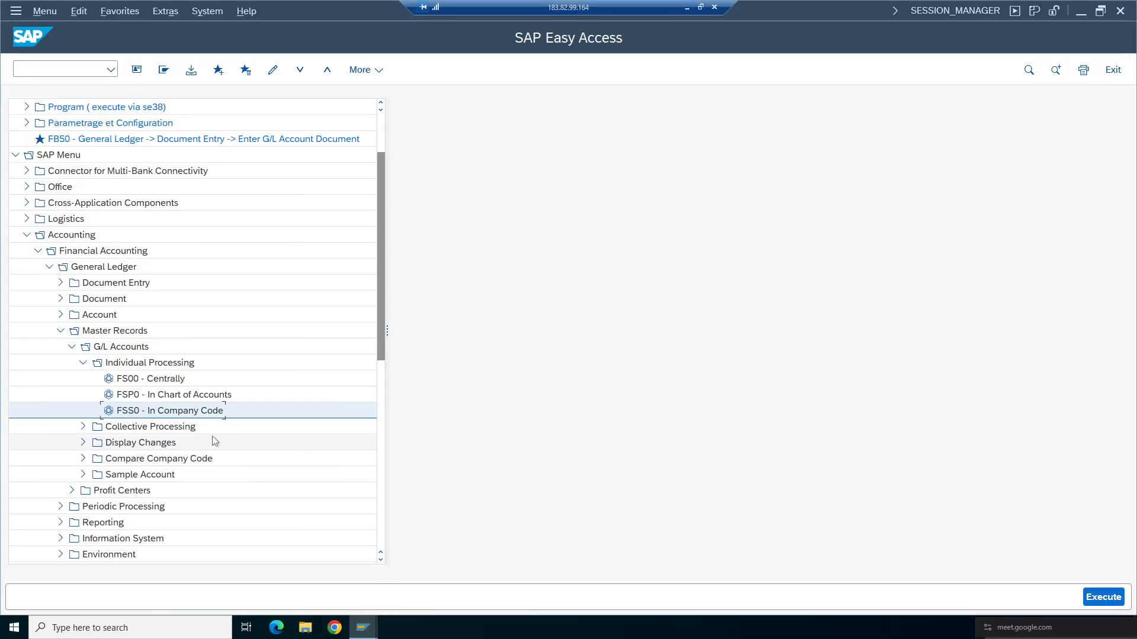
pyautogui.click(159, 380)
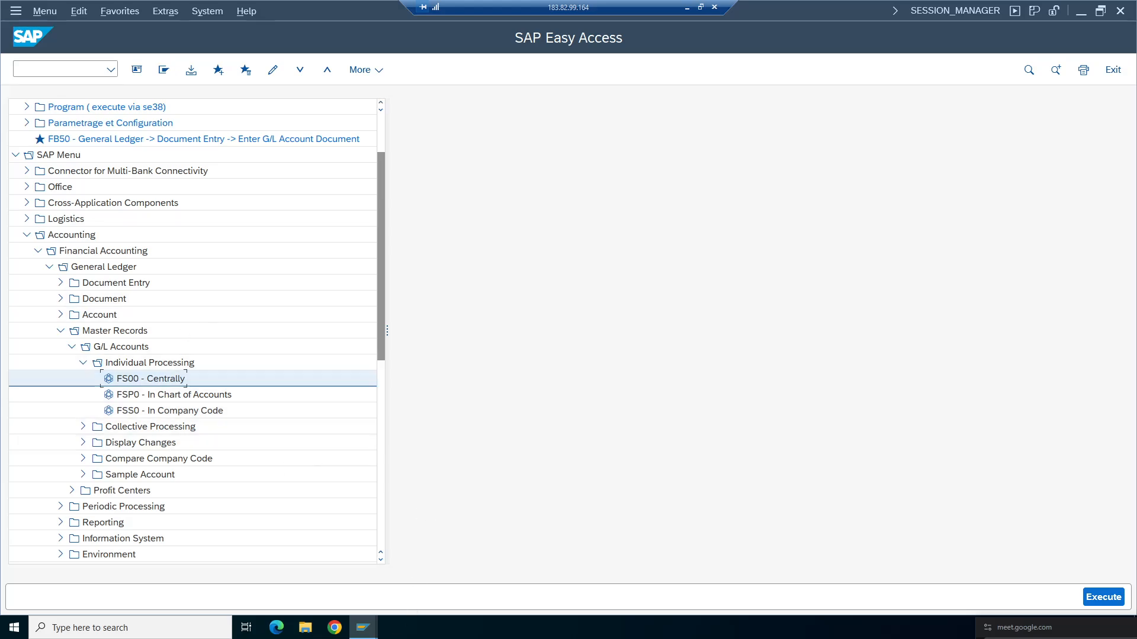
pyautogui.moveTo(363, 627)
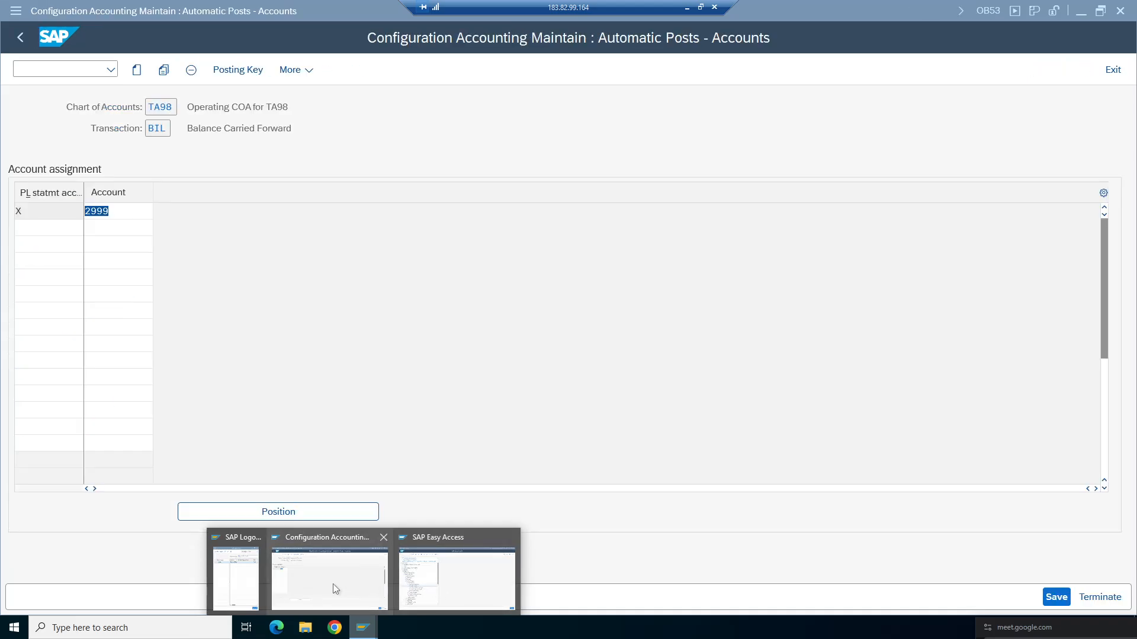
pyautogui.click(333, 584)
pyautogui.moveTo(363, 628)
pyautogui.click(479, 582)
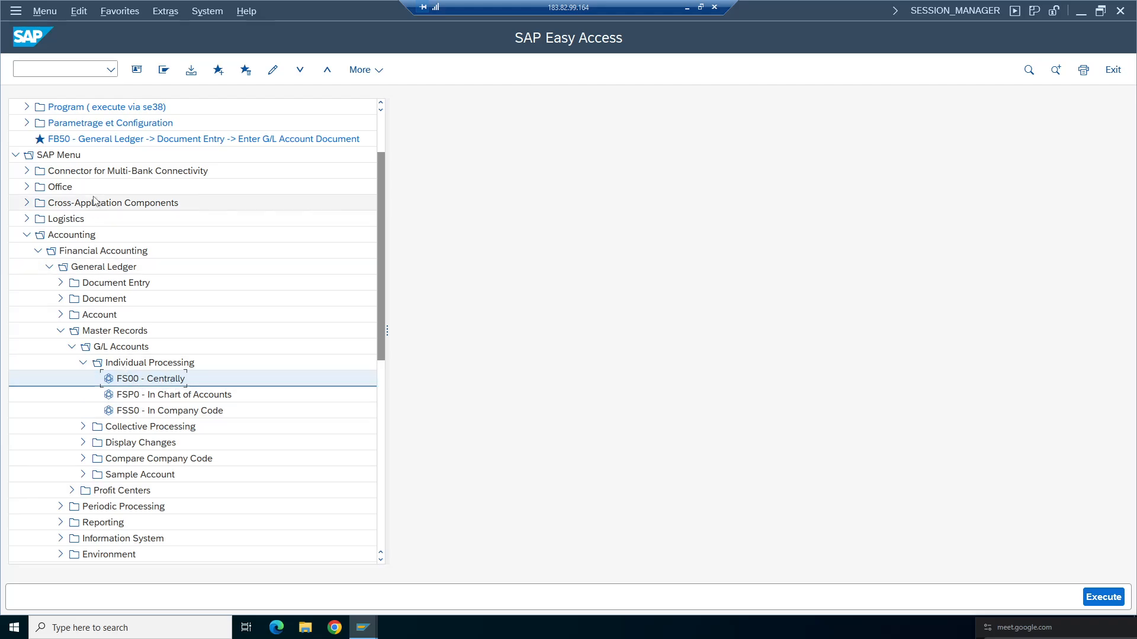
pyautogui.press('Return')
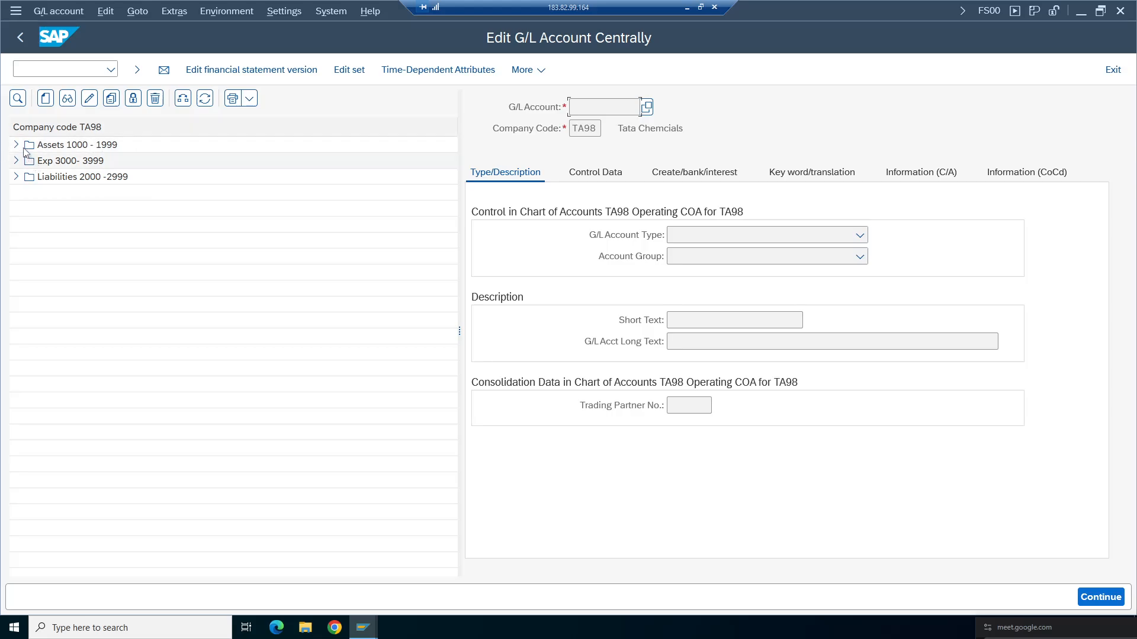
# - Expand the Assets, Expenses and Liabilities account groups and display the Bank account 1000
pyautogui.click(16, 145)
pyautogui.click(17, 176)
pyautogui.click(17, 209)
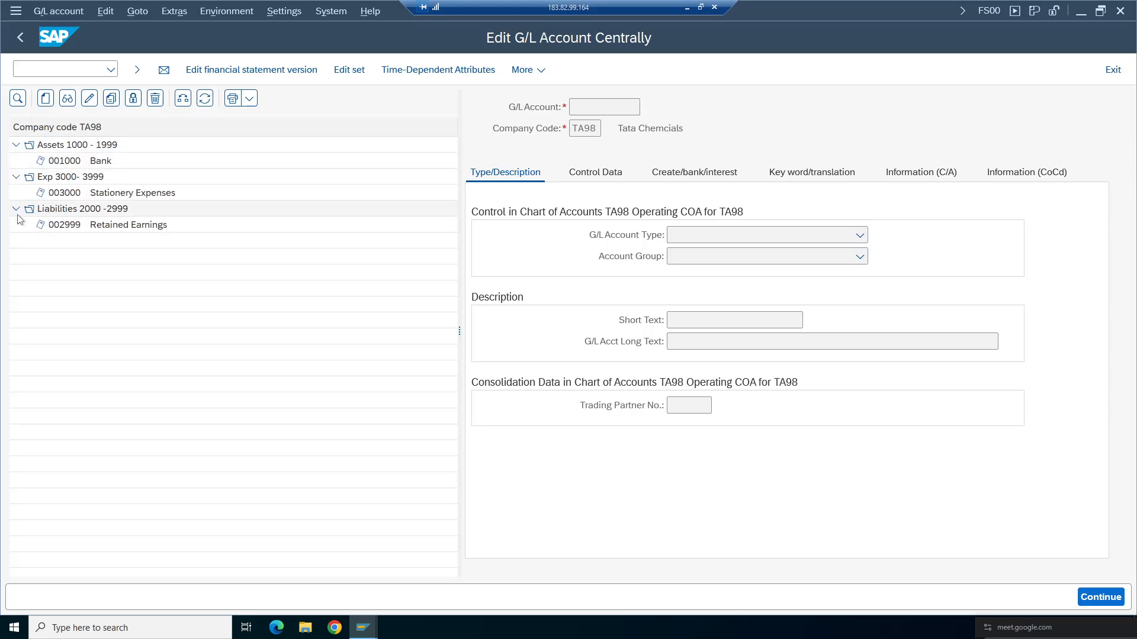
pyautogui.click(142, 287)
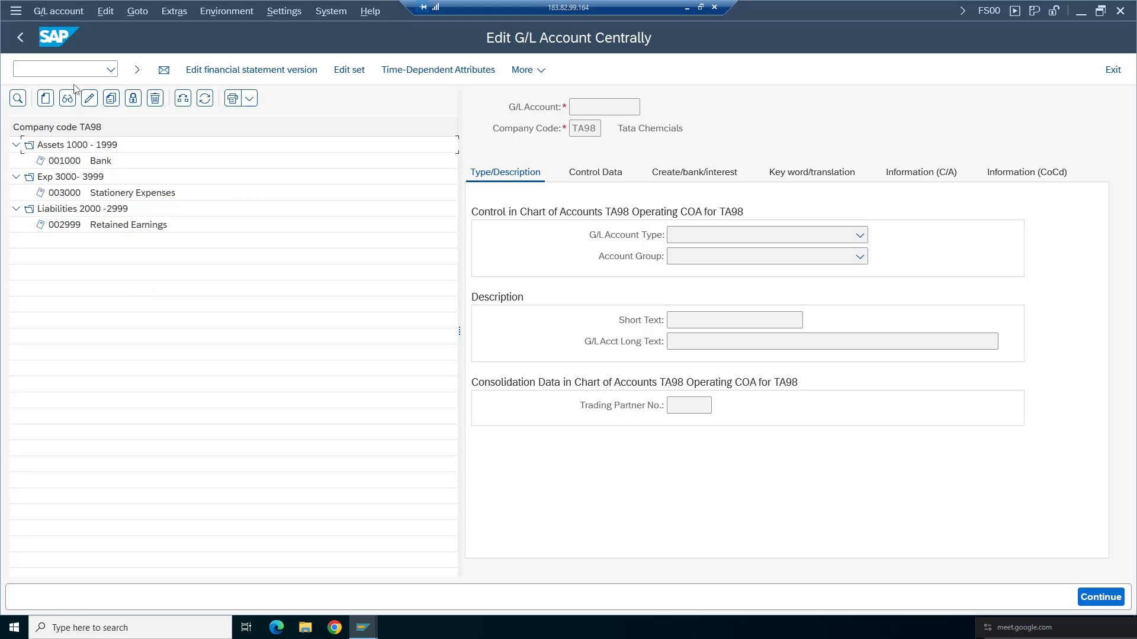
pyautogui.click(91, 163)
pyautogui.click(67, 101)
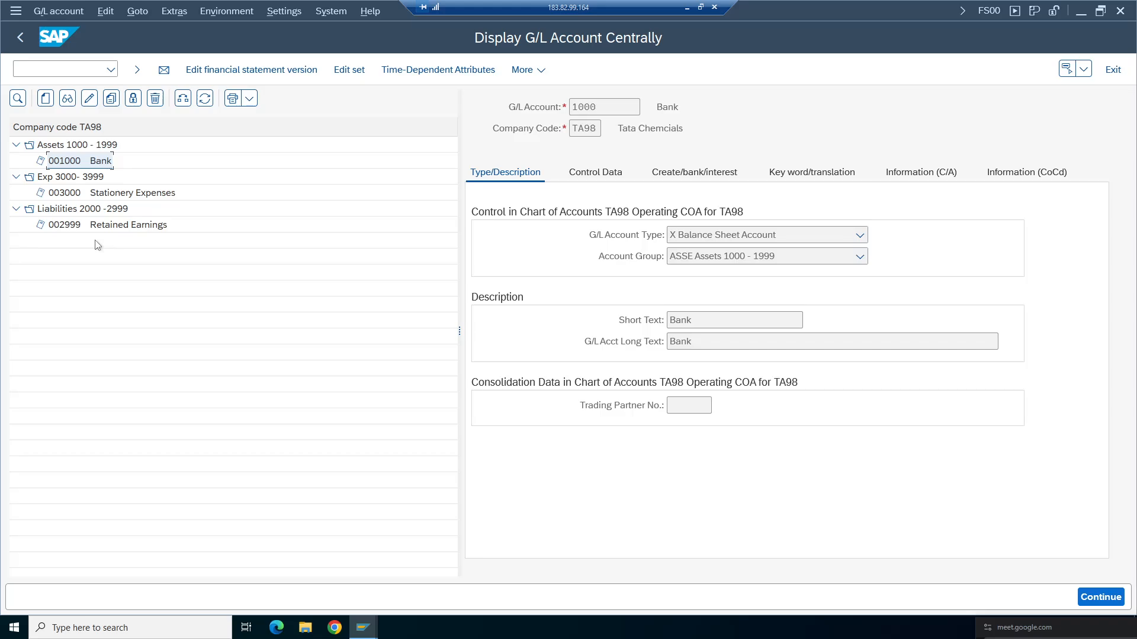
# - Open the system status information for the current transaction
pyautogui.click(30, 69)
pyautogui.click(284, 11)
pyautogui.click(331, 11)
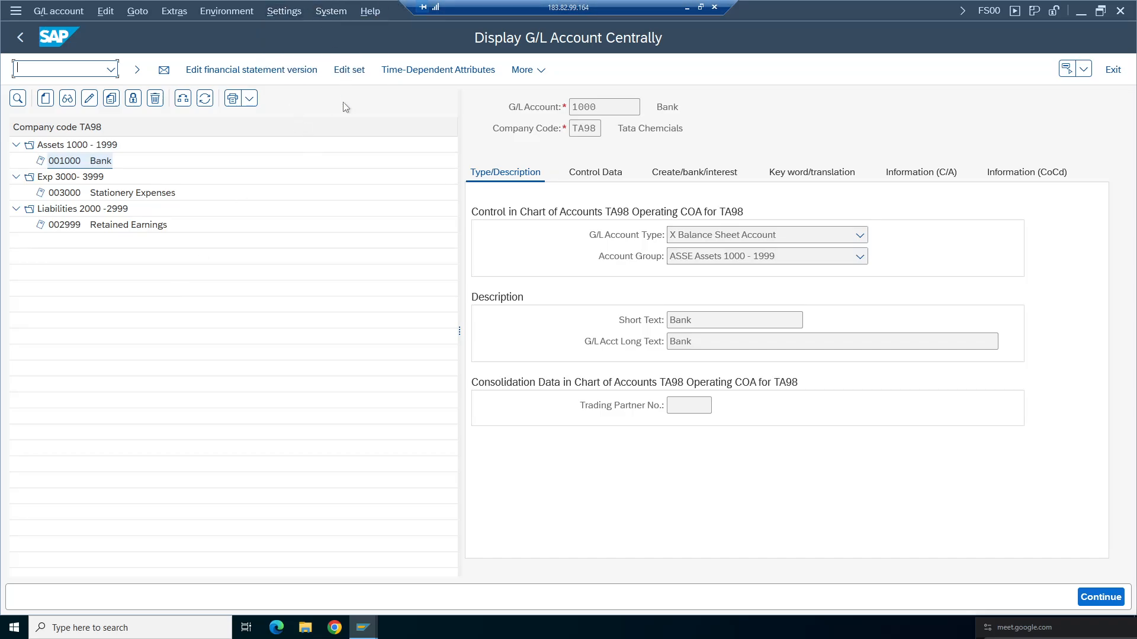
pyautogui.click(331, 11)
pyautogui.click(343, 244)
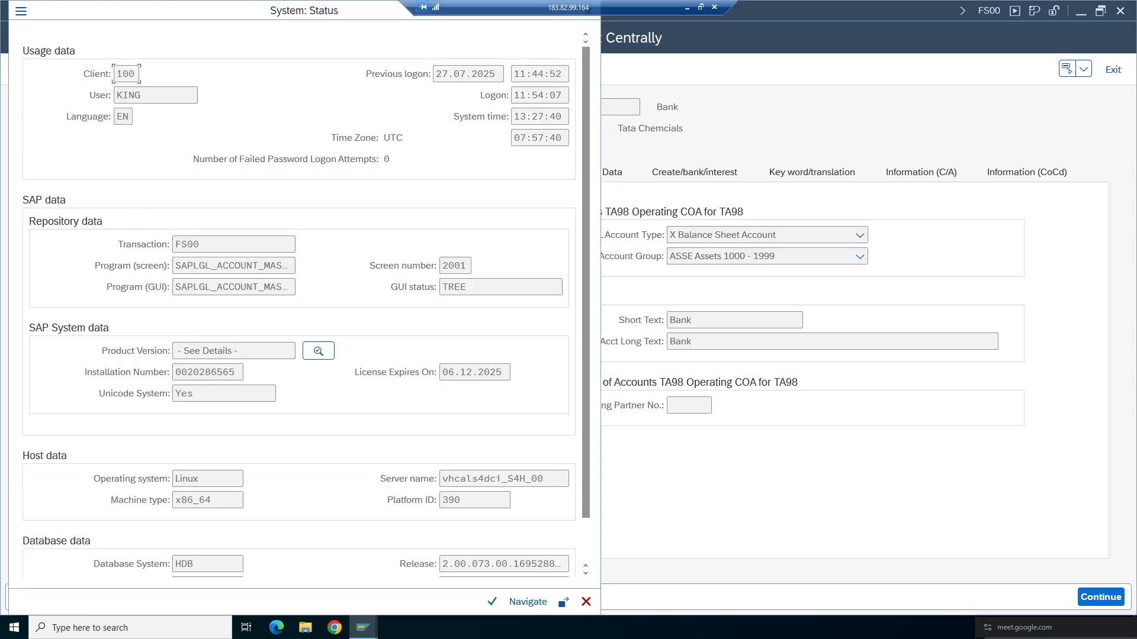
# - Open the screen's program SAPLGL_ACCOUNT_MASTER_MAINTAIN in the ABAP editor, browse its includes, and close the status dialog
pyautogui.click(194, 265)
pyautogui.moveTo(176, 266); pyautogui.dragTo(270, 266)
pyautogui.doubleClick(263, 266)
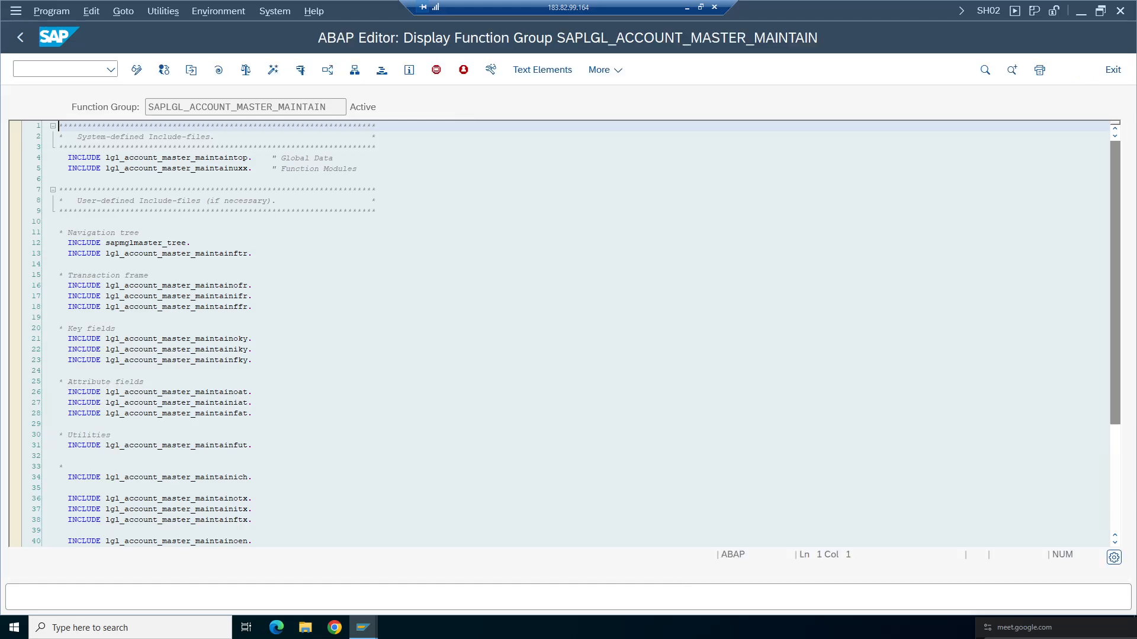
pyautogui.scroll(-2, 1113, 236)
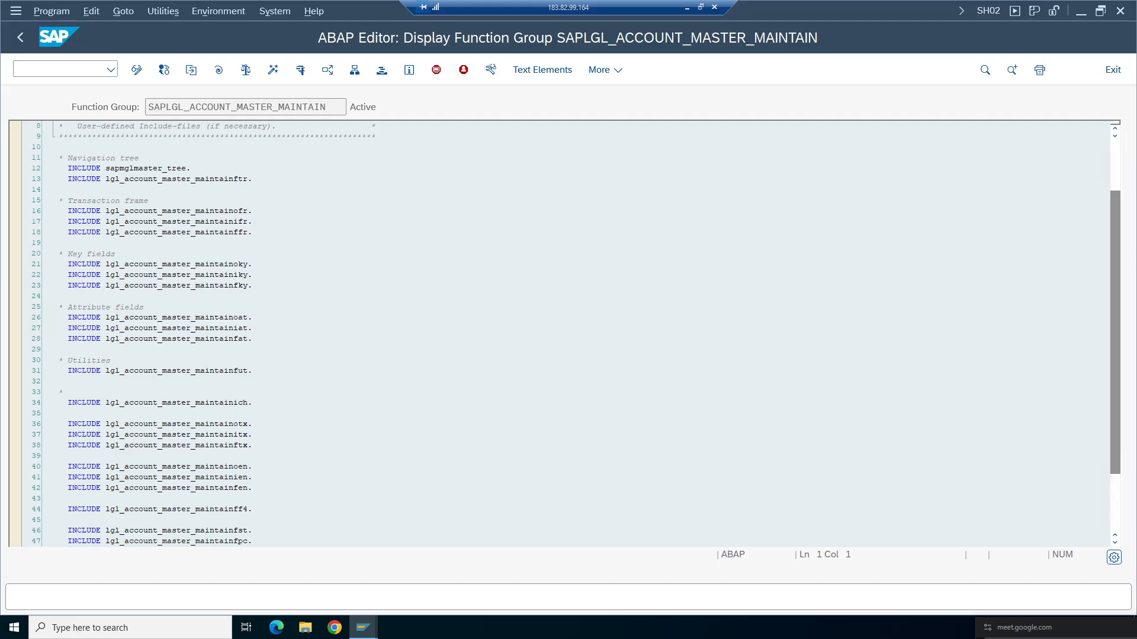
pyautogui.scroll(-3, 1087, 361)
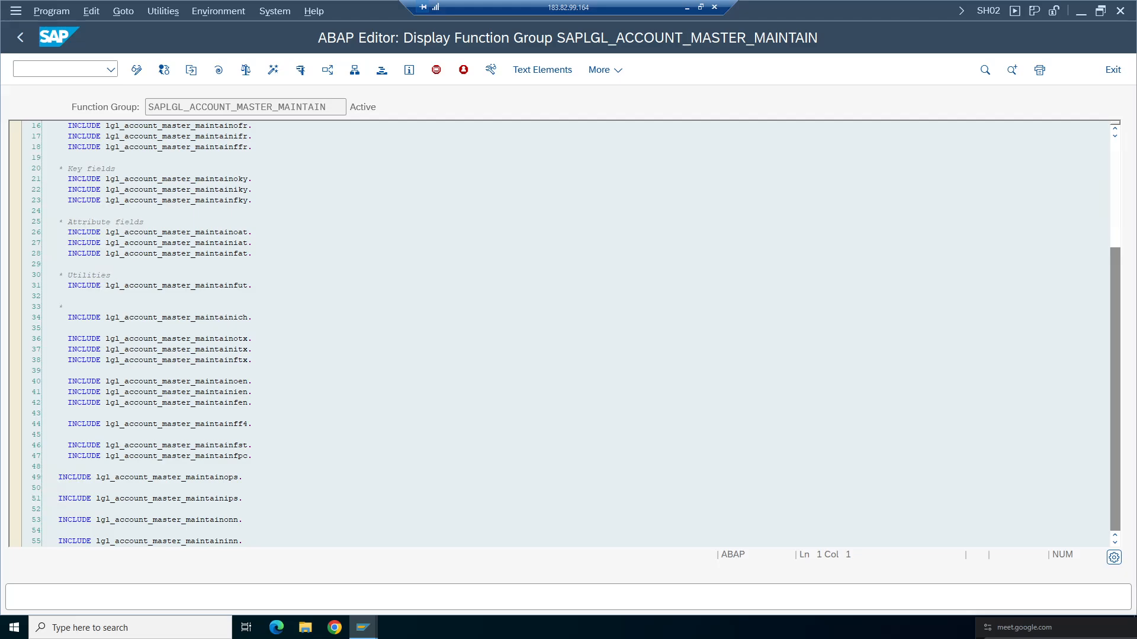
pyautogui.click(21, 38)
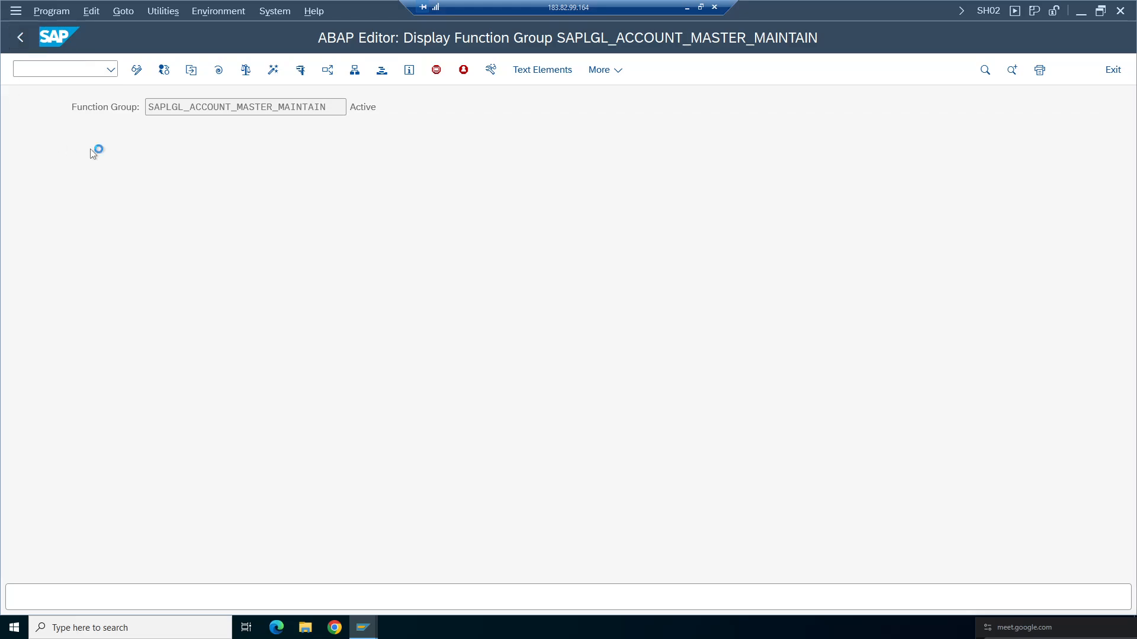
pyautogui.click(206, 266)
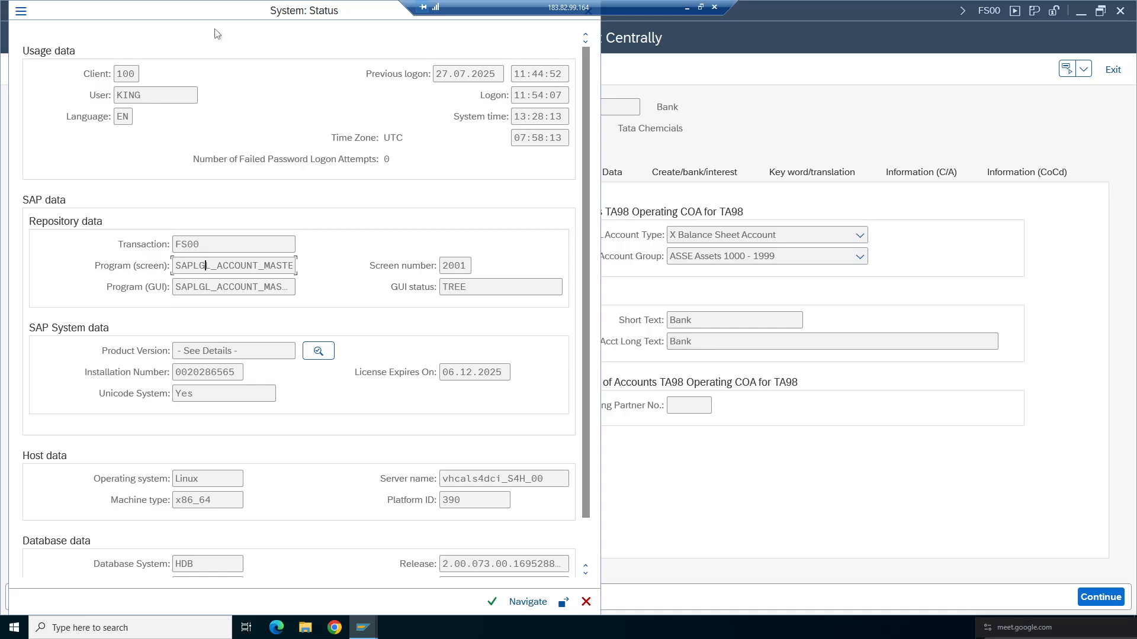
pyautogui.moveTo(216, 13); pyautogui.dragTo(224, 84)
pyautogui.click(595, 82)
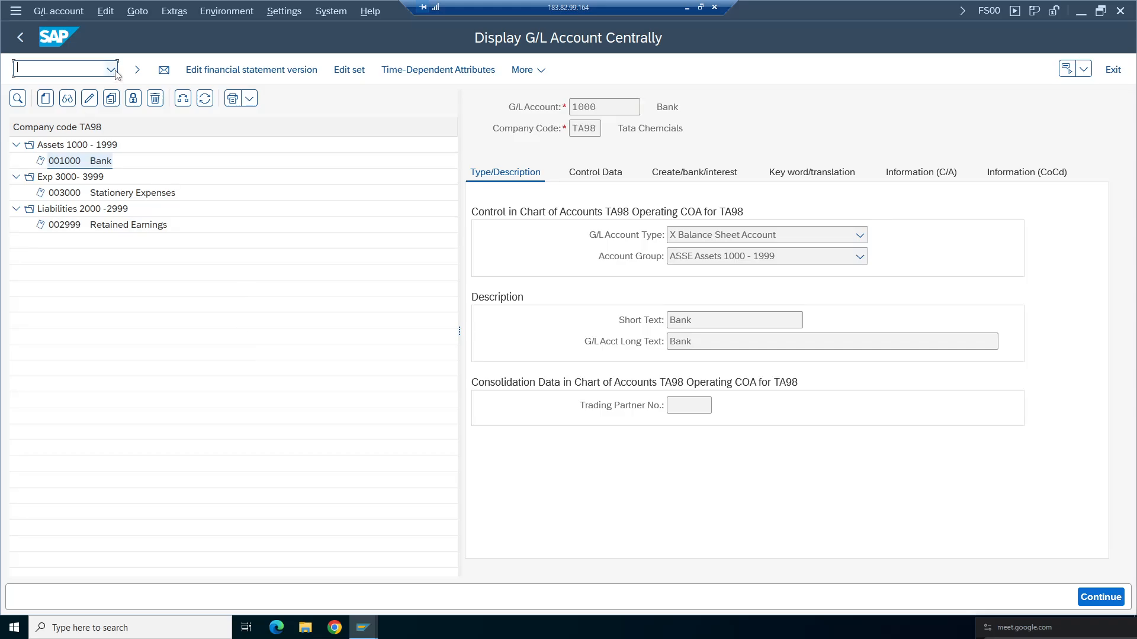
pyautogui.click(39, 71)
pyautogui.click(39, 73)
pyautogui.write('/nse16n')
pyautogui.press('Return')
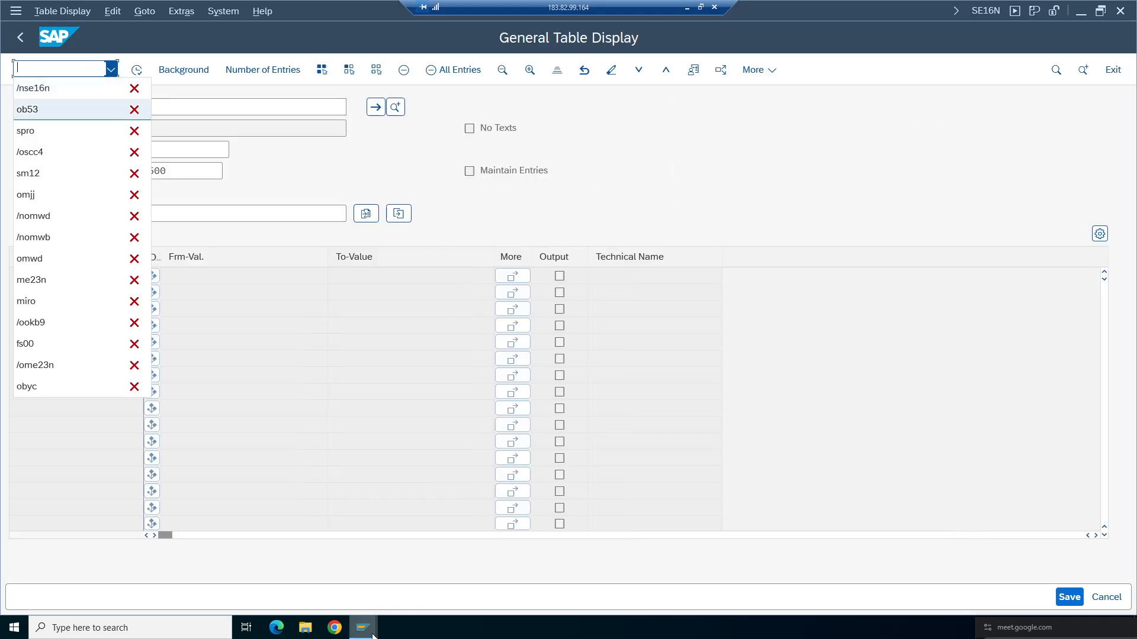
pyautogui.click(20, 37)
pyautogui.click(20, 37)
# - Open the General Table Display transaction SE16N
pyautogui.click(44, 70)
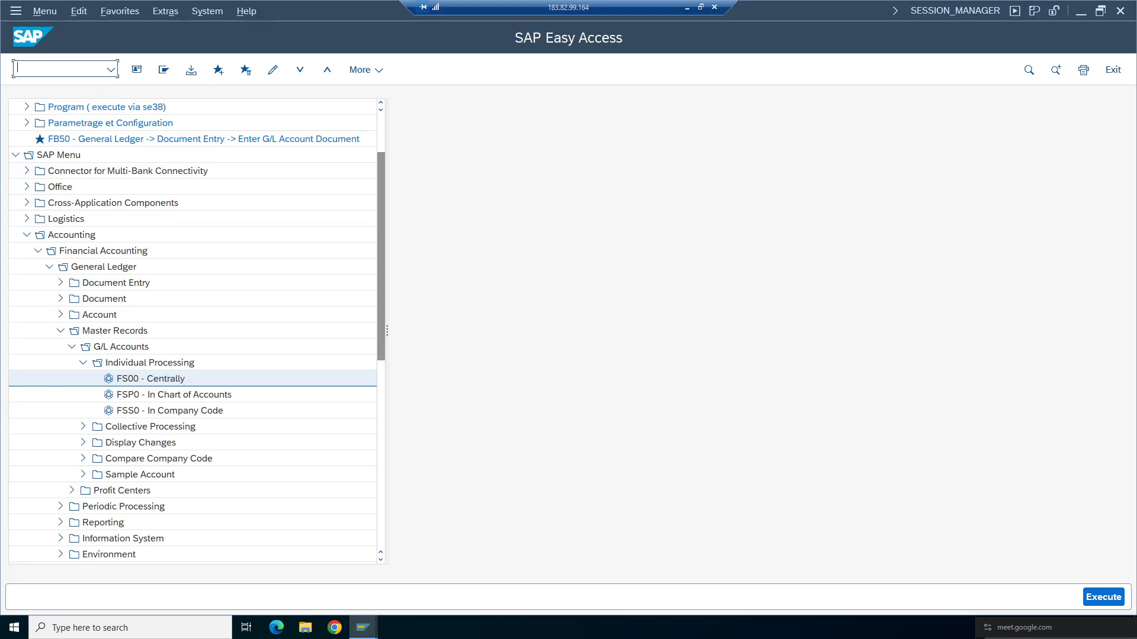
pyautogui.write('se16n')
pyautogui.press('Return')
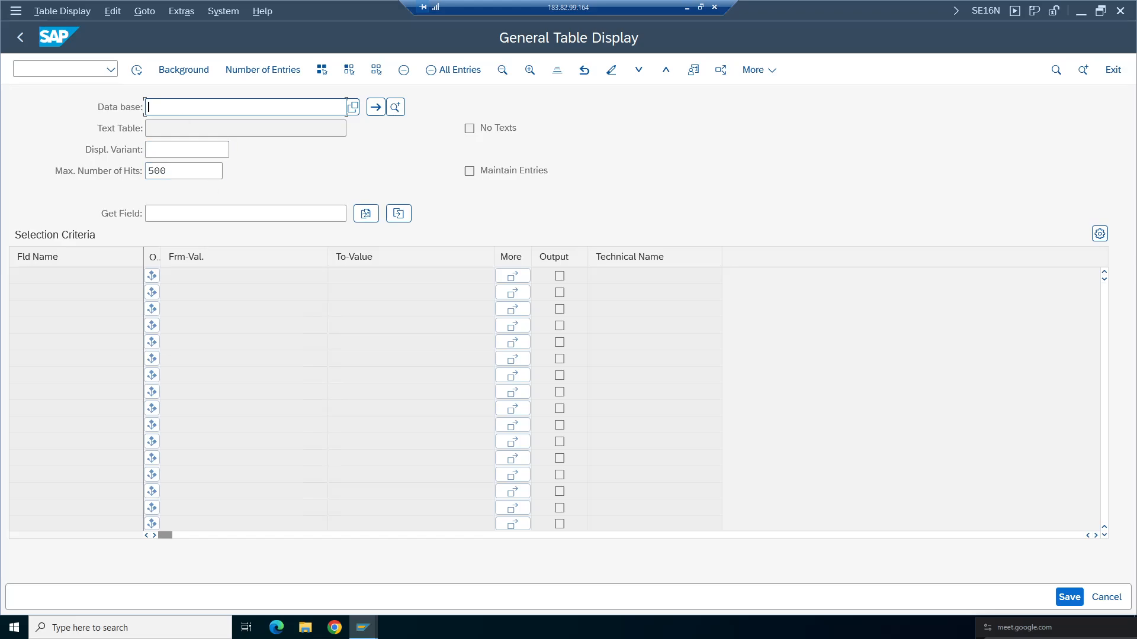
# - Display the entries of table SKA1 for chart of accounts ta98
pyautogui.write('ska1')
pyautogui.press('Return')
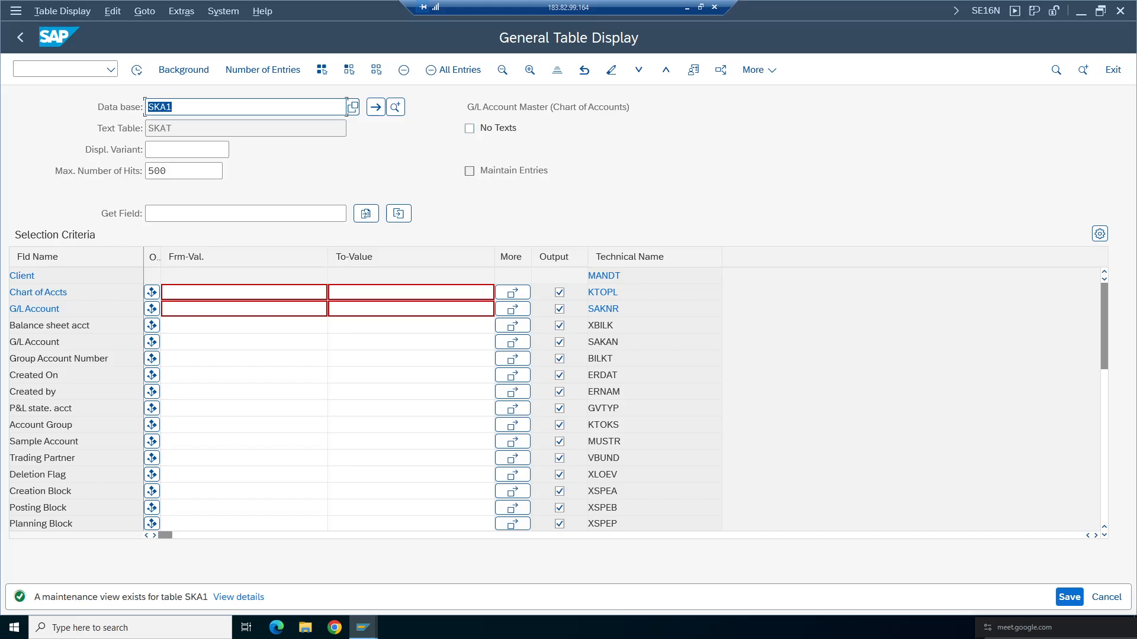
pyautogui.press('Tab')
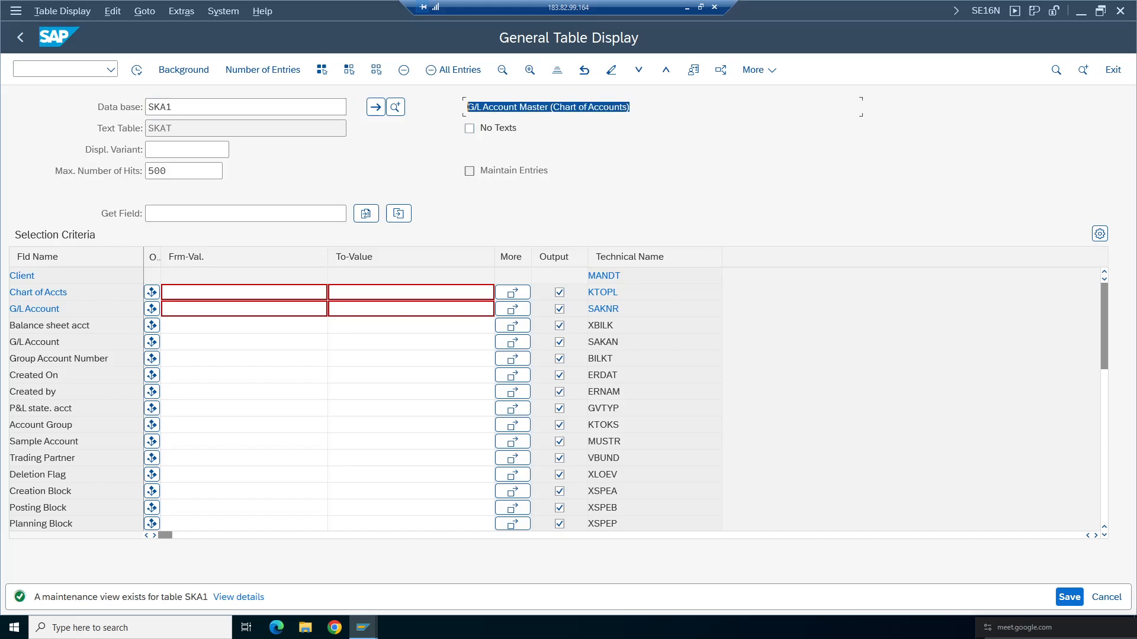
pyautogui.click(244, 292)
pyautogui.write('ta98')
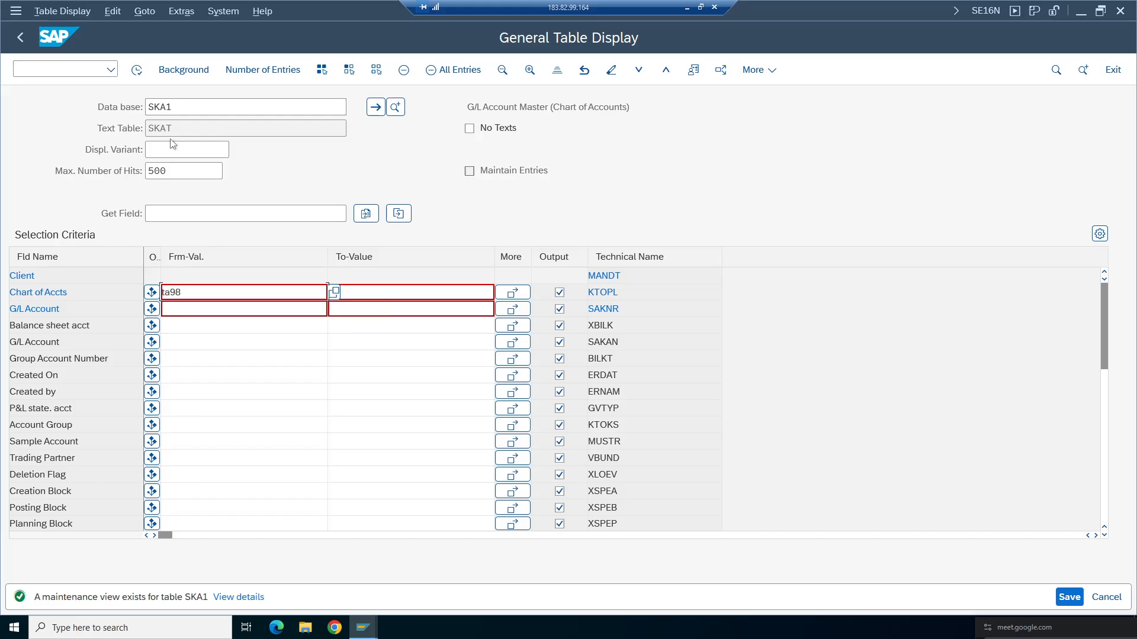
pyautogui.click(136, 70)
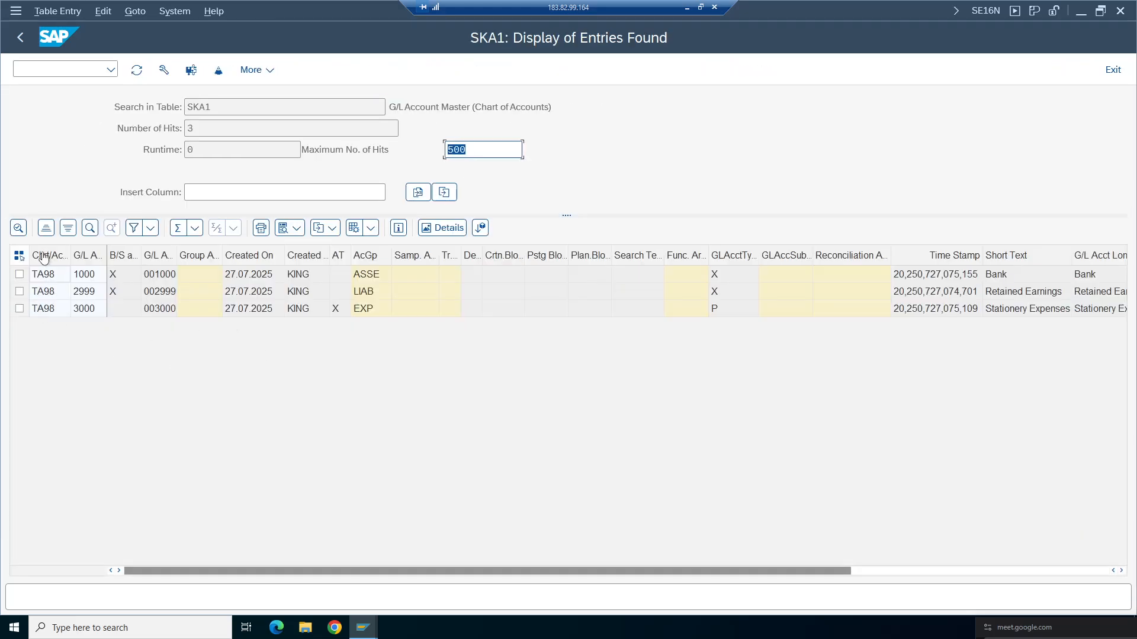
# - Examine the balance sheet indicator and account number columns of the listed SKA1 accounts
pyautogui.click(581, 104)
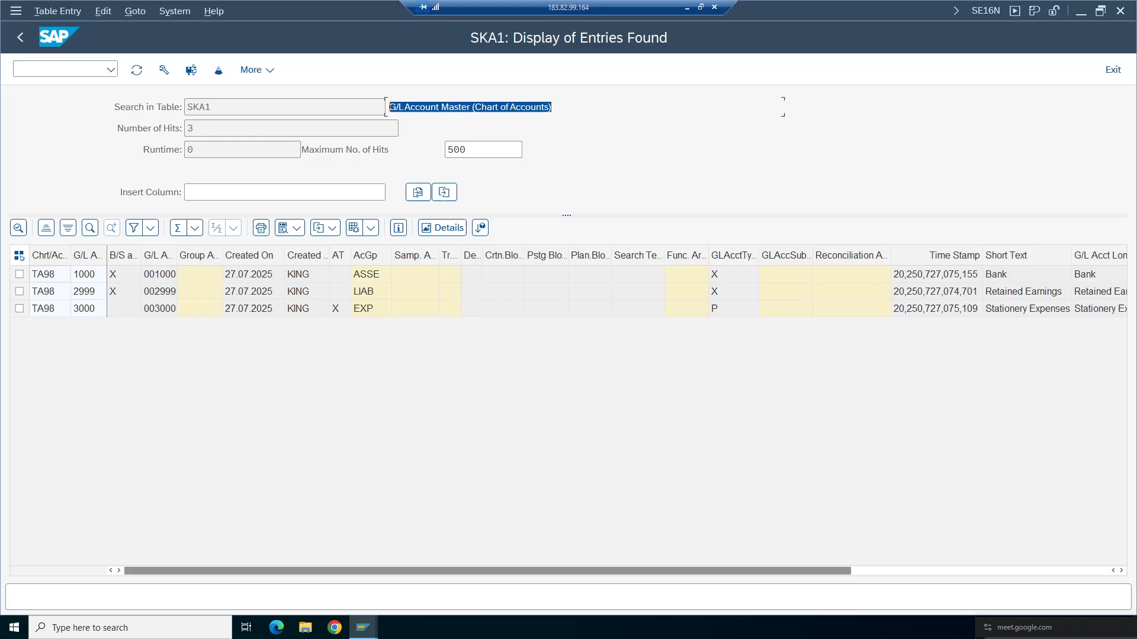
pyautogui.click(117, 278)
pyautogui.click(118, 293)
pyautogui.click(161, 309)
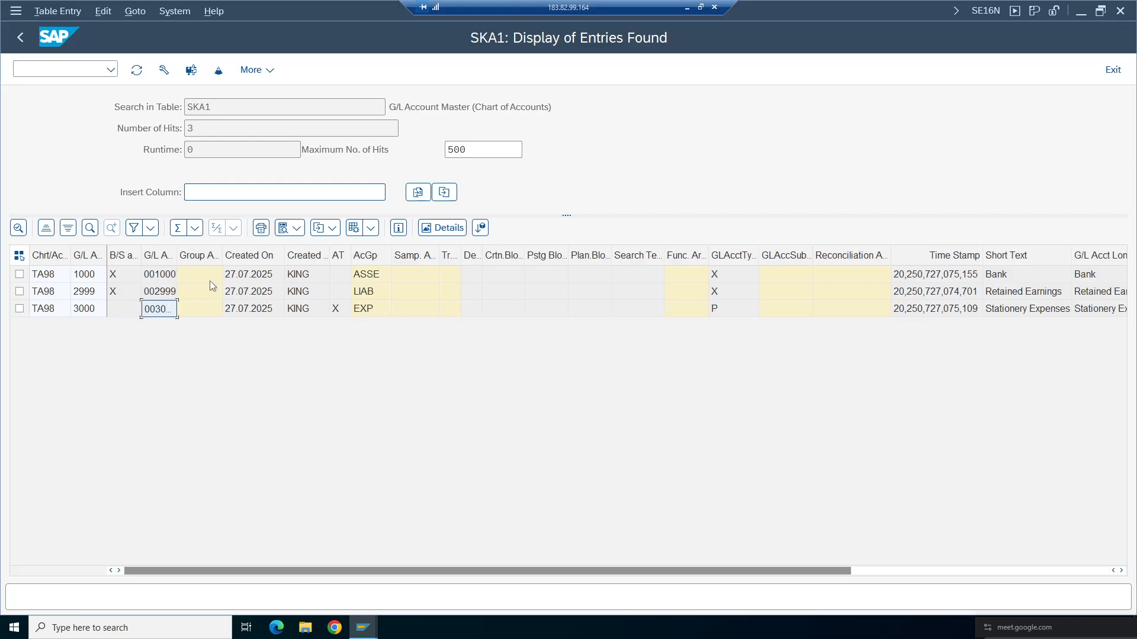
pyautogui.click(115, 273)
pyautogui.click(113, 289)
pyautogui.click(123, 309)
pyautogui.click(146, 310)
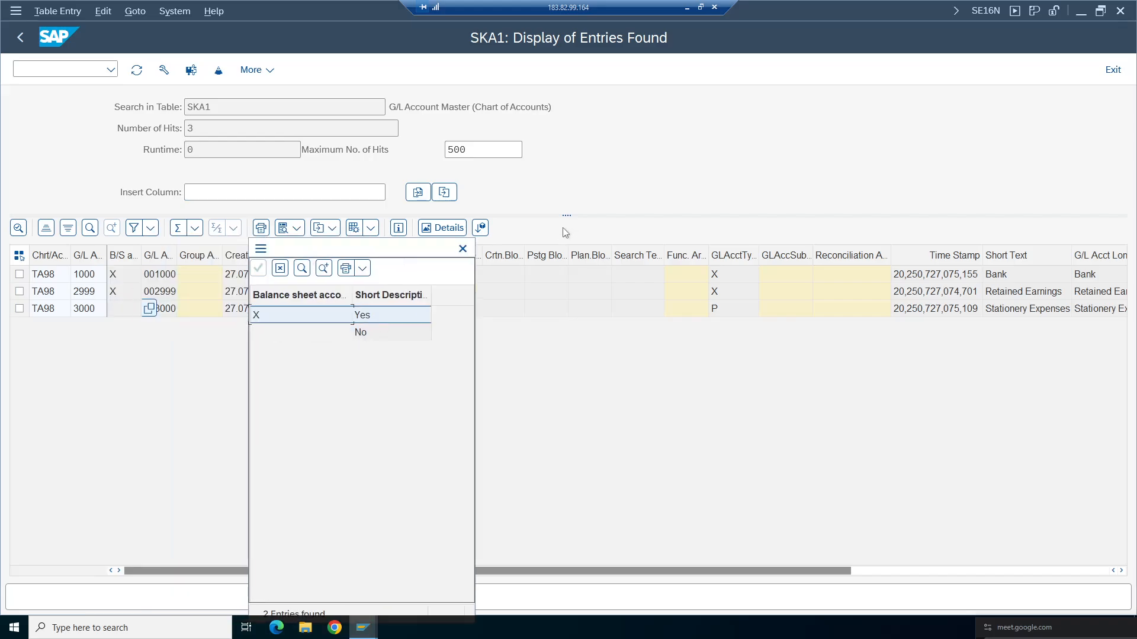
# - Examine the P&L statement account type, account group and G/L account type columns of the listed SKA1 accounts
pyautogui.click(463, 248)
pyautogui.click(250, 273)
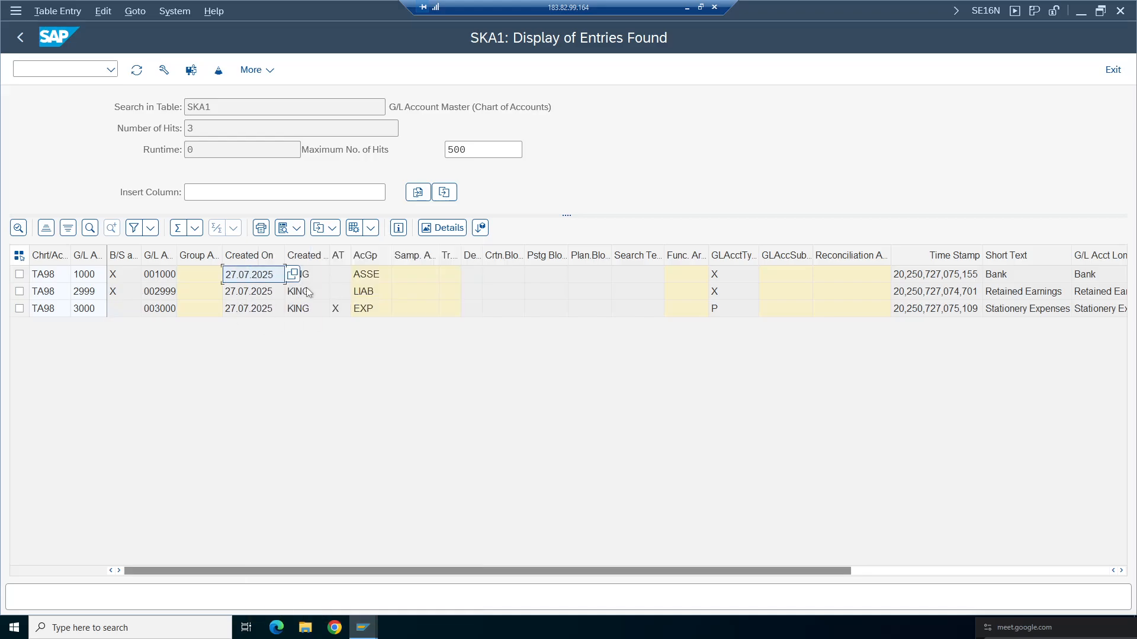
pyautogui.click(312, 276)
pyautogui.click(247, 273)
pyautogui.click(244, 307)
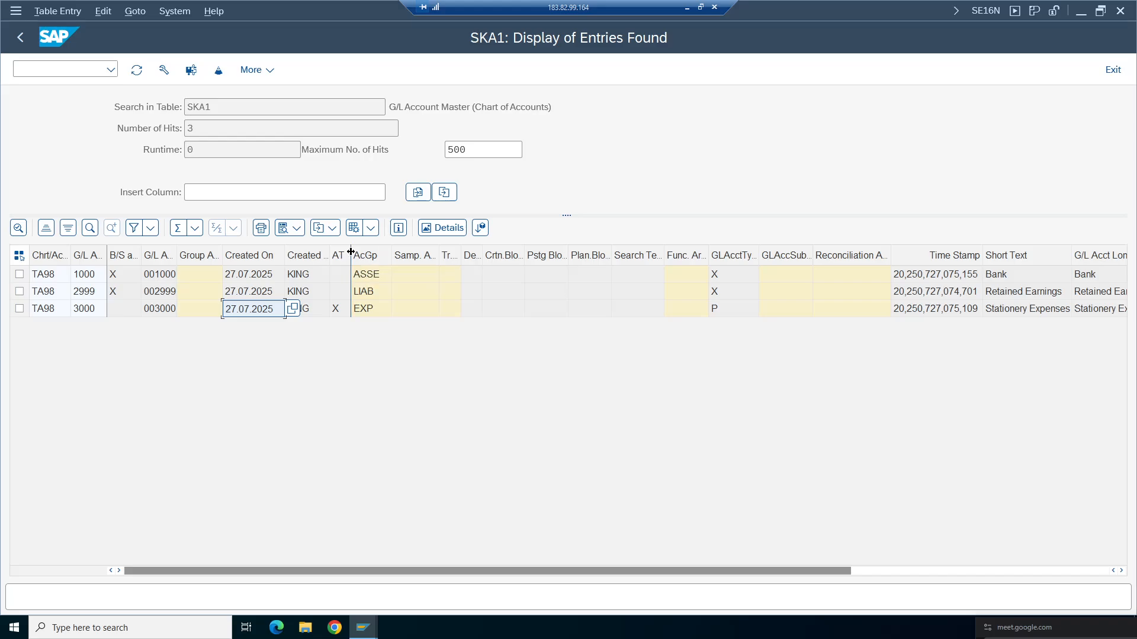
pyautogui.moveTo(350, 252); pyautogui.dragTo(449, 252)
pyautogui.click(88, 308)
pyautogui.click(336, 312)
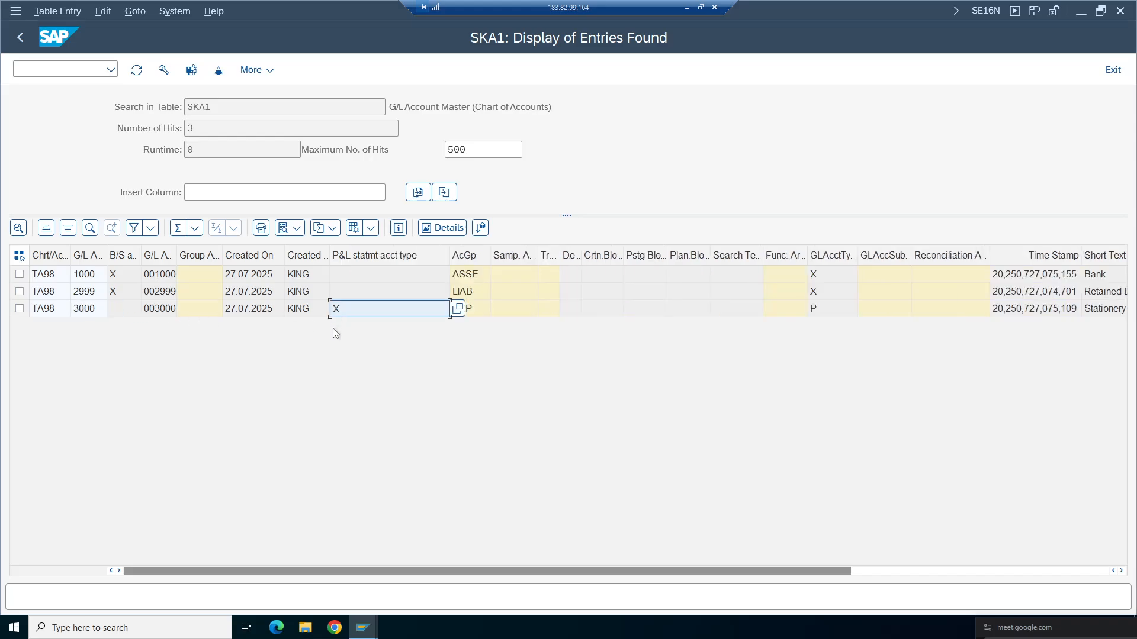
pyautogui.click(88, 309)
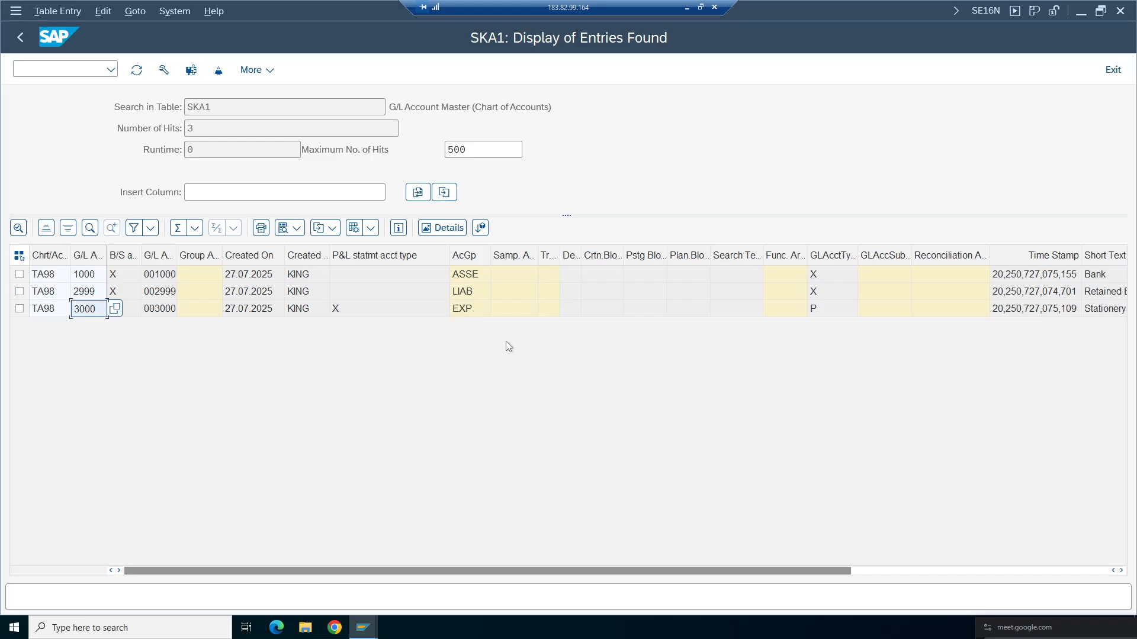
pyautogui.moveTo(487, 259); pyautogui.dragTo(532, 259)
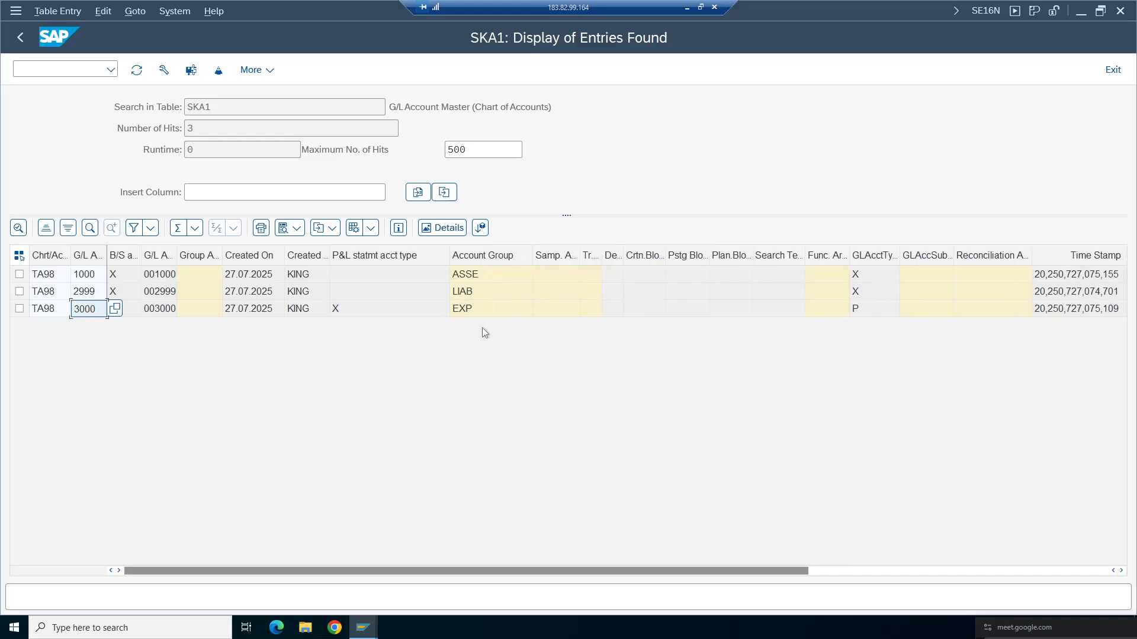
pyautogui.click(884, 276)
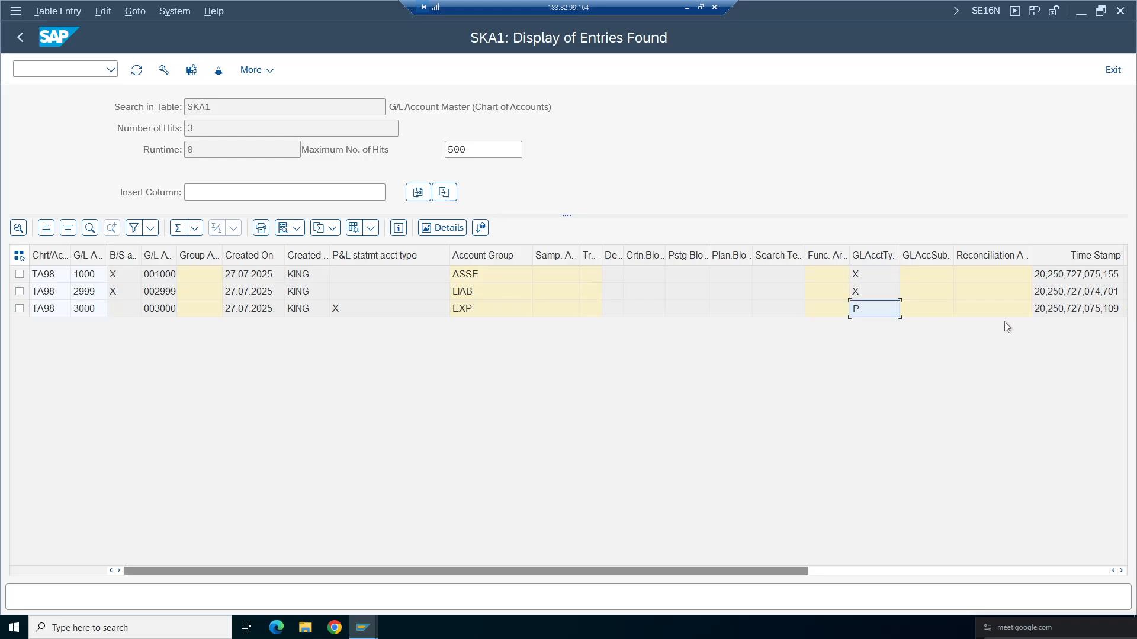
pyautogui.click(1068, 312)
pyautogui.press('Right')
pyautogui.press('Right')
pyautogui.press('Right')
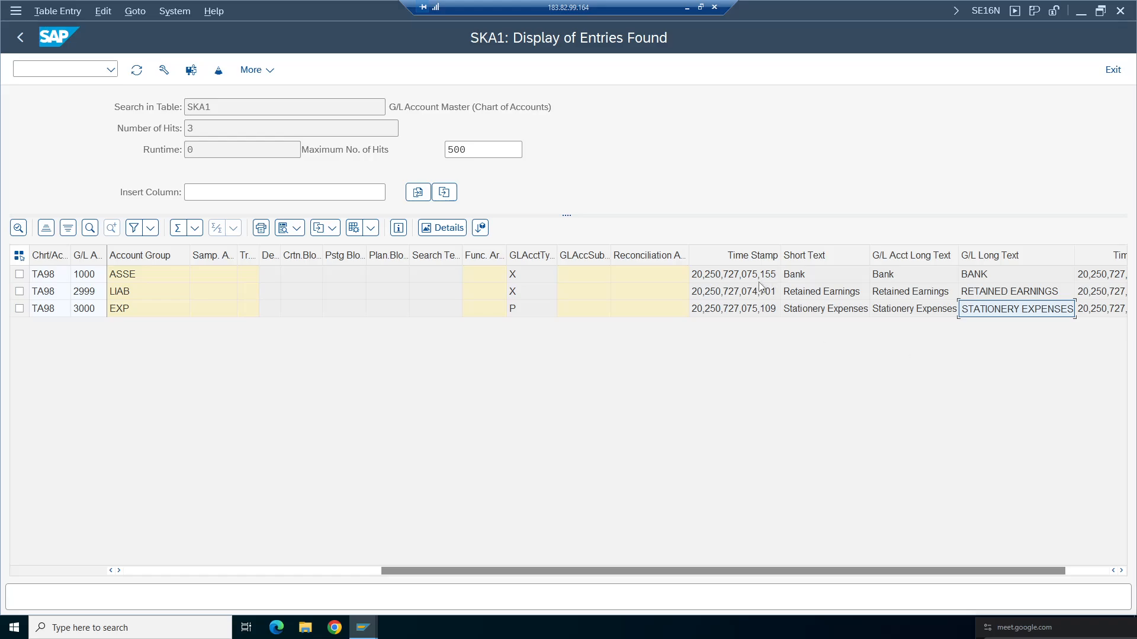
pyautogui.press('Right')
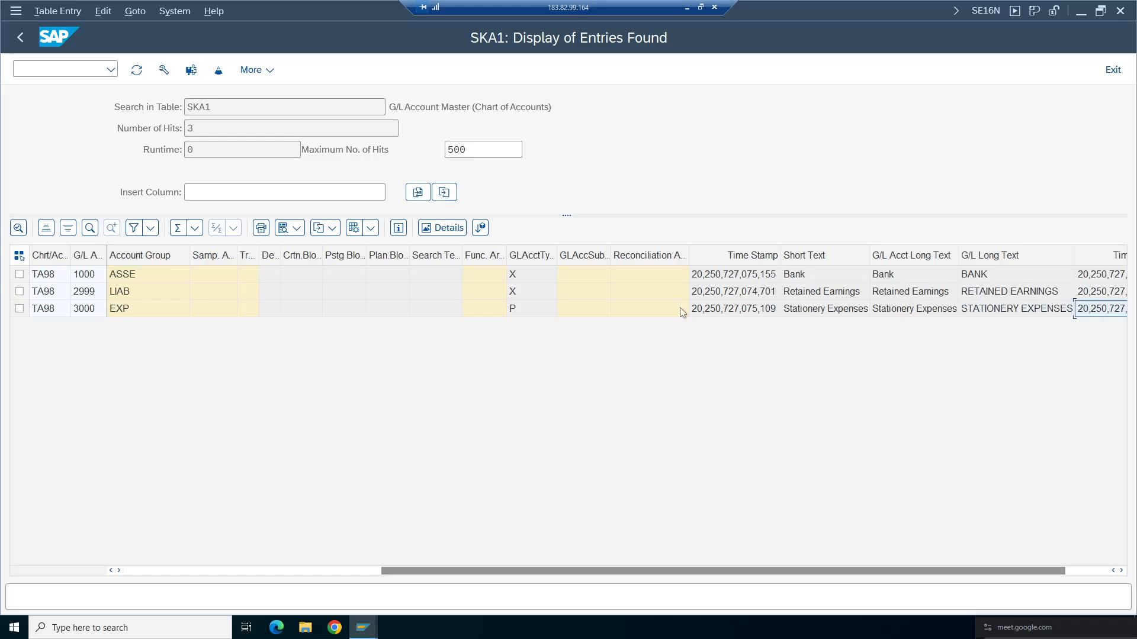
pyautogui.moveTo(601, 572); pyautogui.dragTo(129, 476)
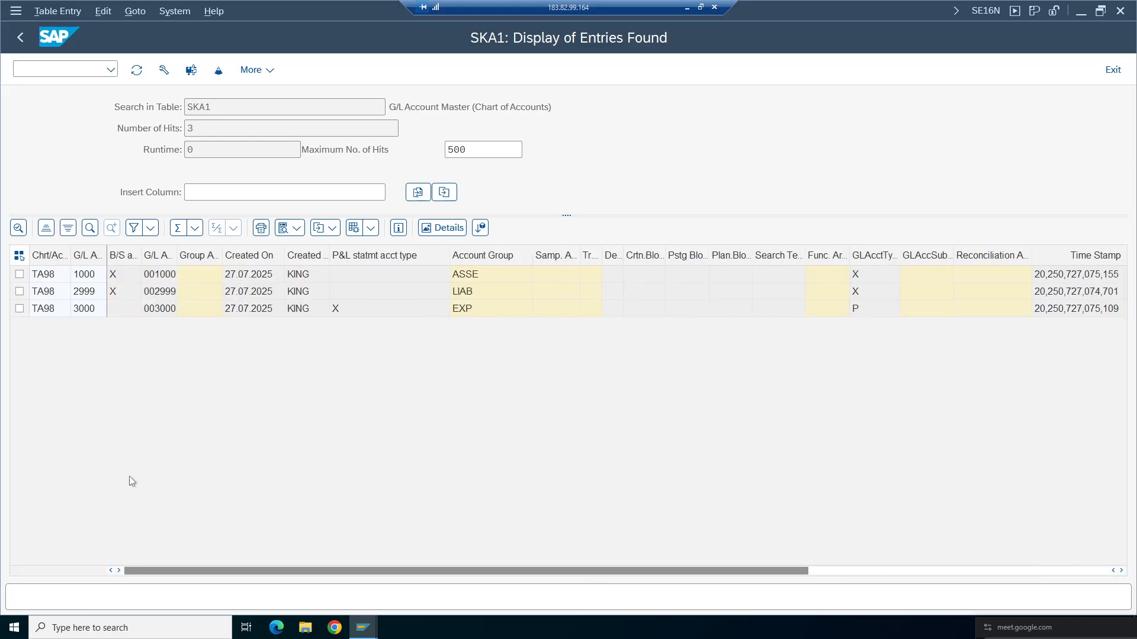
# - Display the entries of table SKB1 for company code TA98
pyautogui.click(545, 108)
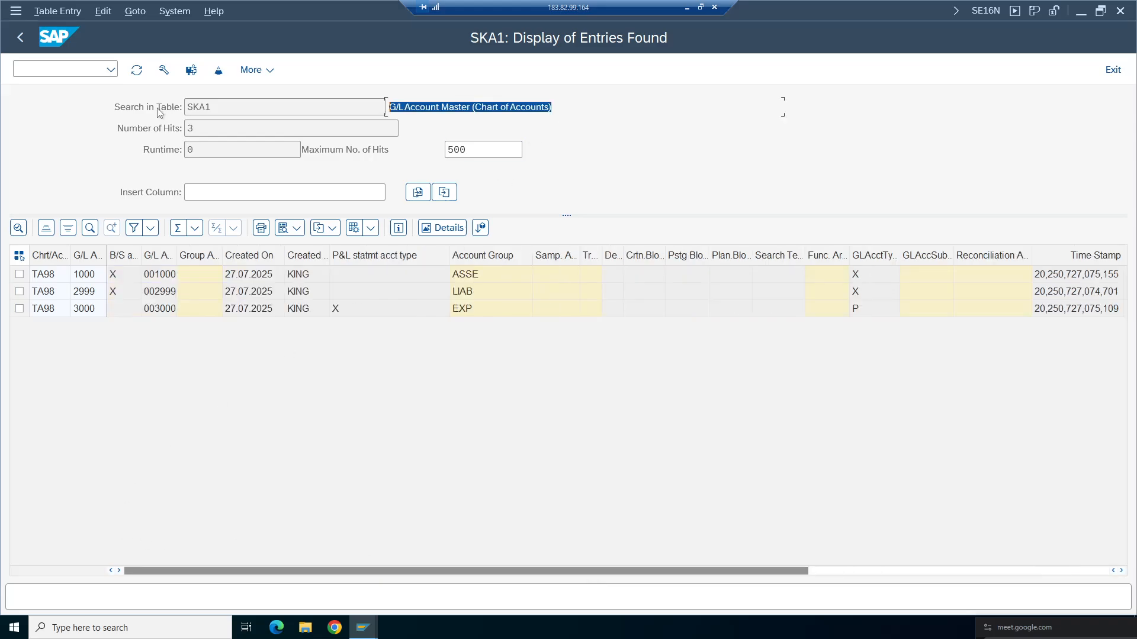
pyautogui.click(24, 37)
pyautogui.click(346, 106)
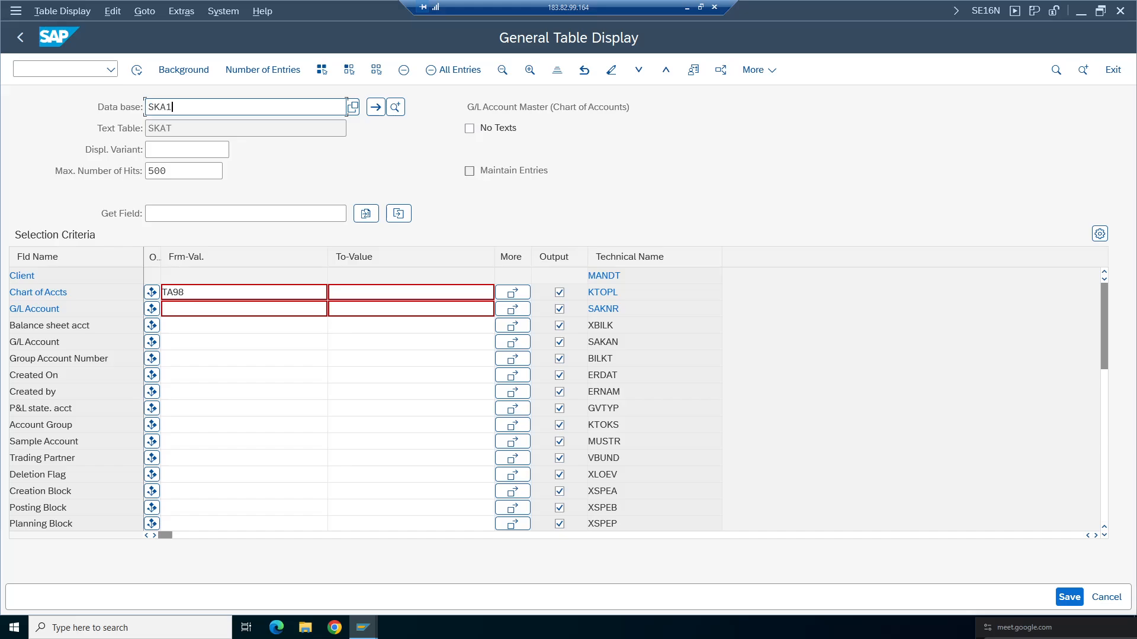
pyautogui.press('BackSpace')
pyautogui.press('BackSpace')
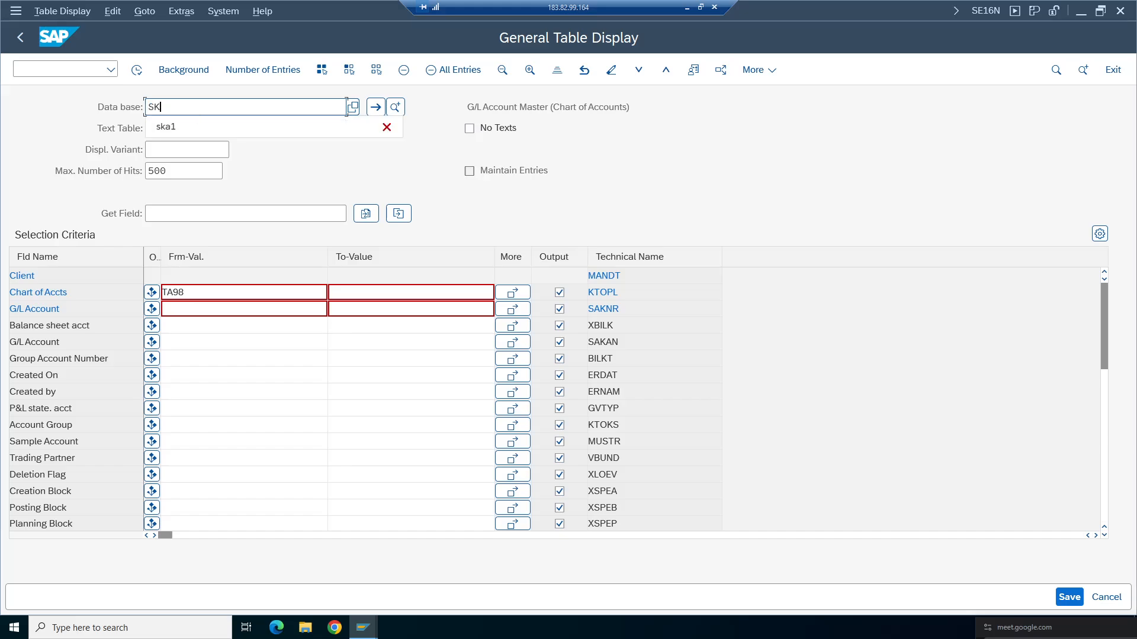
pyautogui.write('B1')
pyautogui.press('Return')
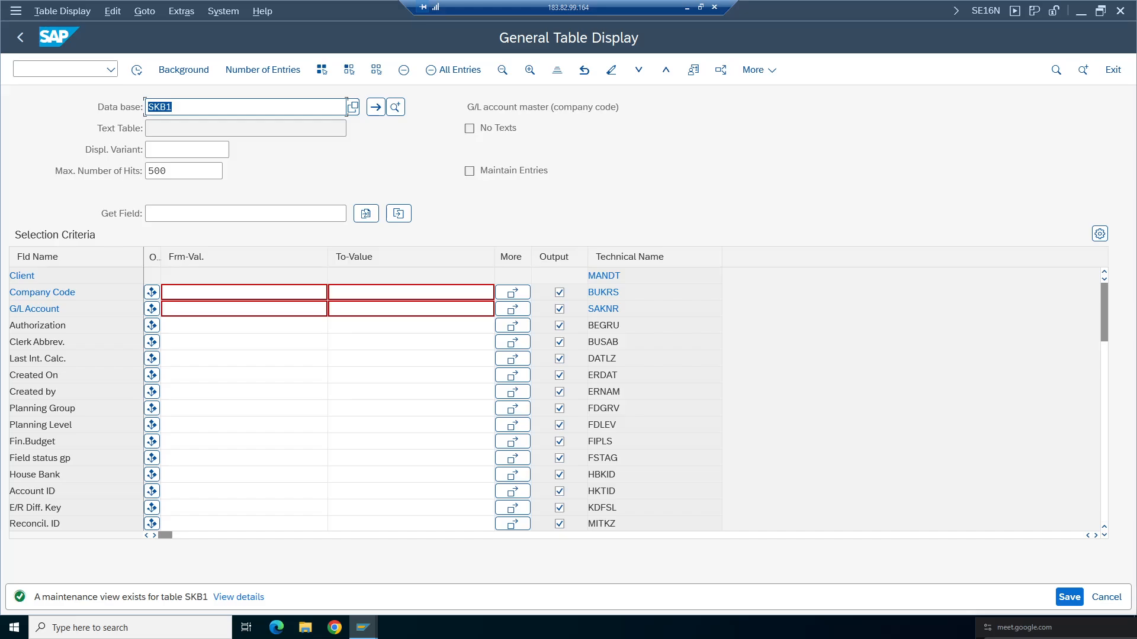
pyautogui.press('Tab')
pyautogui.click(244, 293)
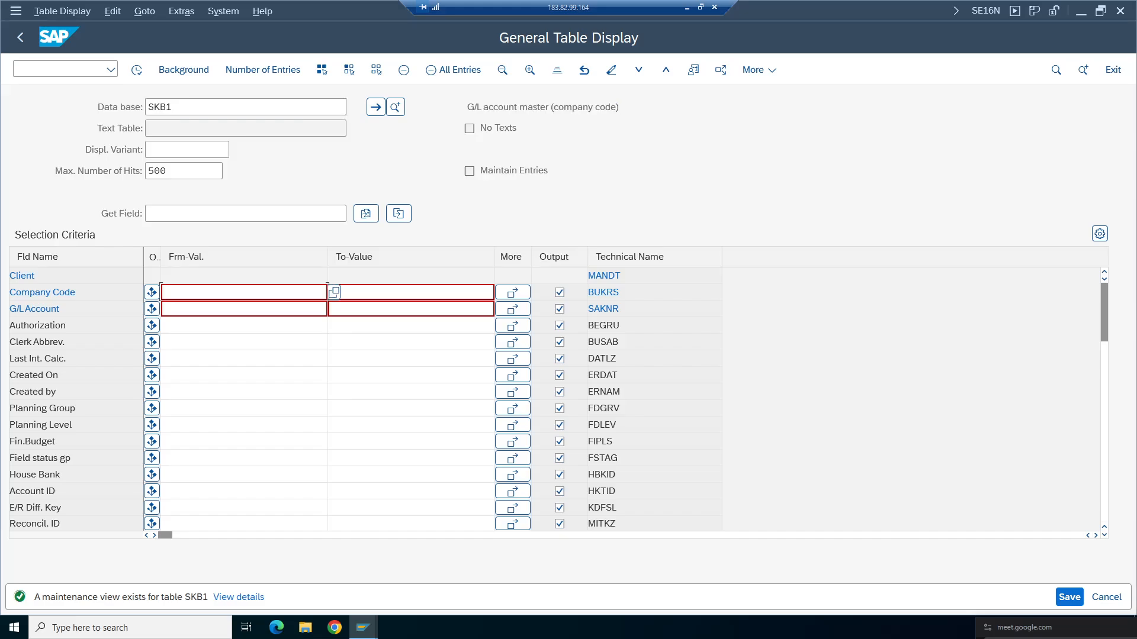
pyautogui.write('TA98')
pyautogui.press('Return')
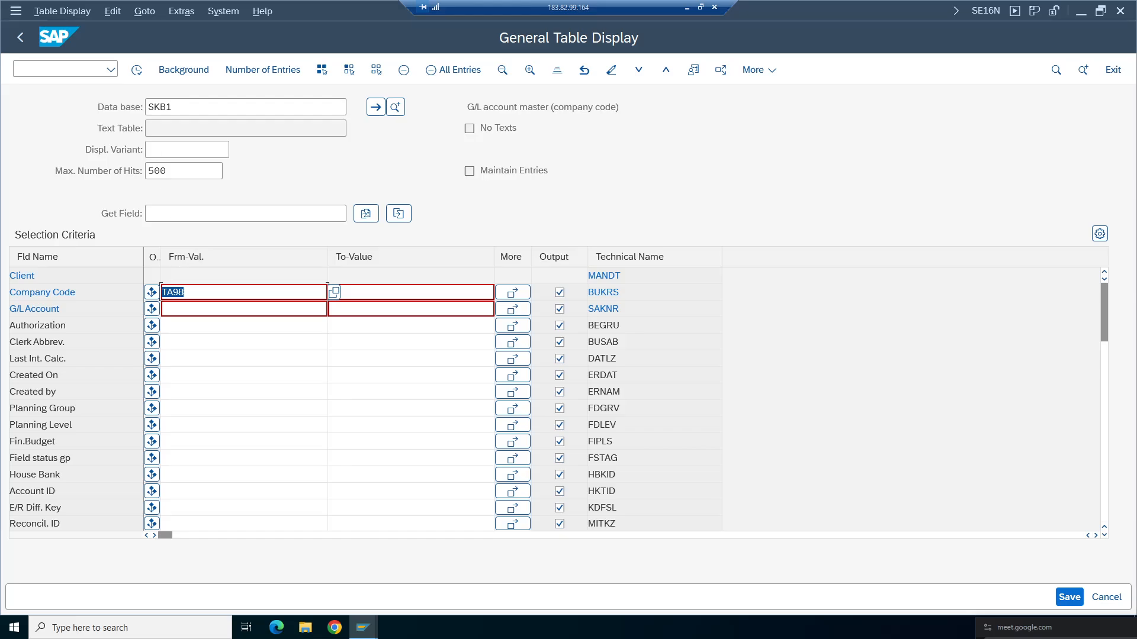
pyautogui.click(138, 70)
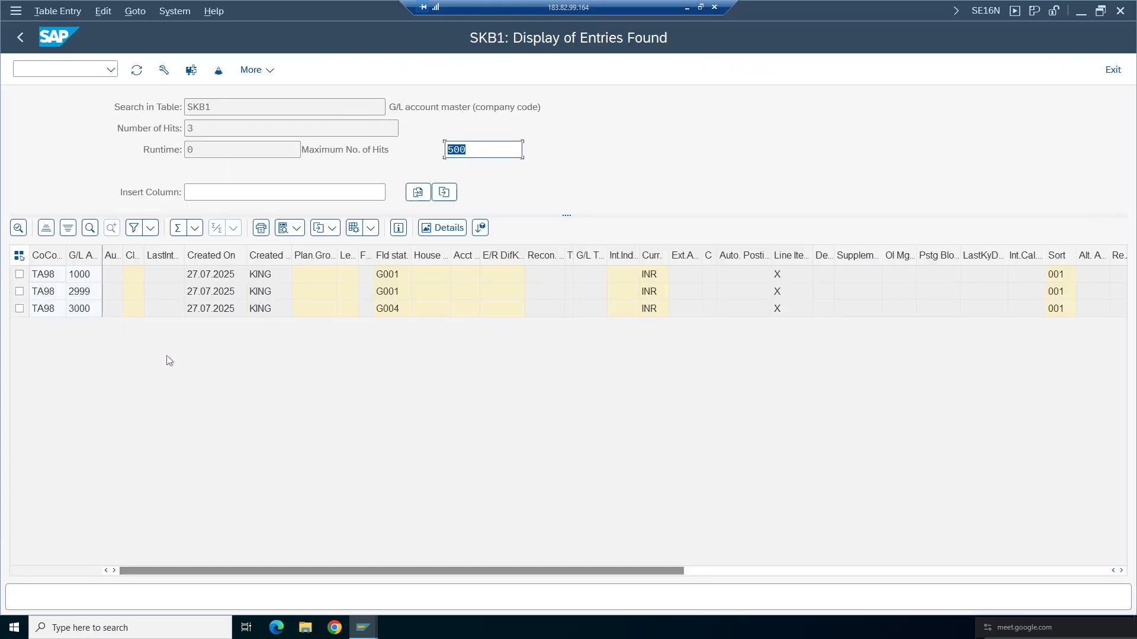
# - Examine the field status group and currency of each SKB1 account entry
pyautogui.click(82, 308)
pyautogui.click(77, 276)
pyautogui.click(386, 274)
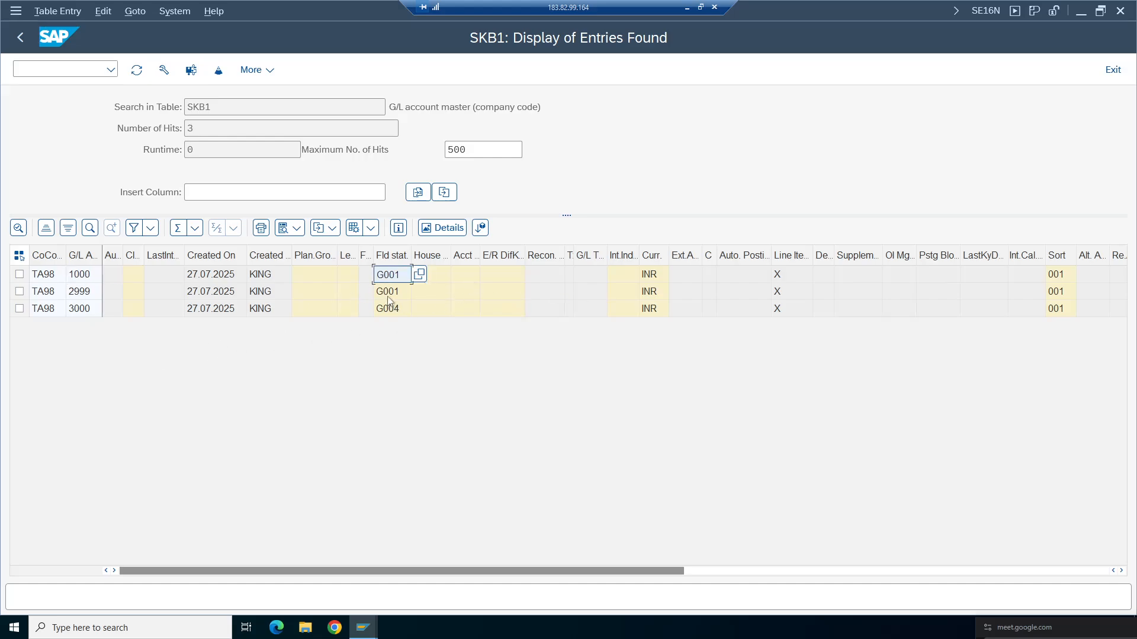
pyautogui.click(388, 308)
pyautogui.click(653, 291)
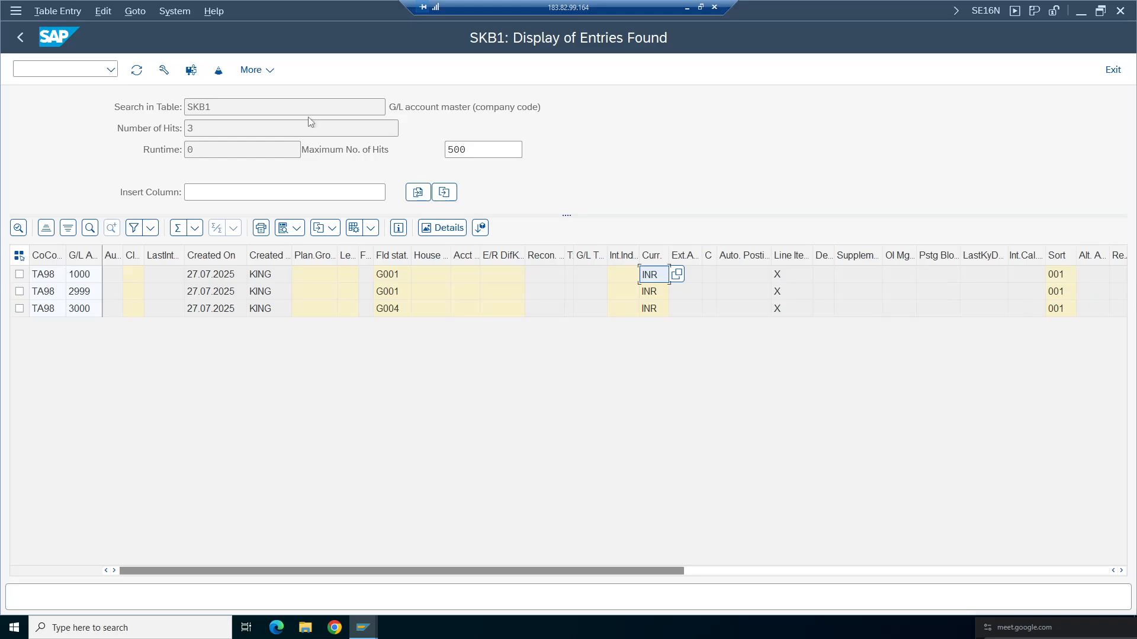
# - Display the entries of text table SKAT for chart of accounts TA98
pyautogui.click(22, 29)
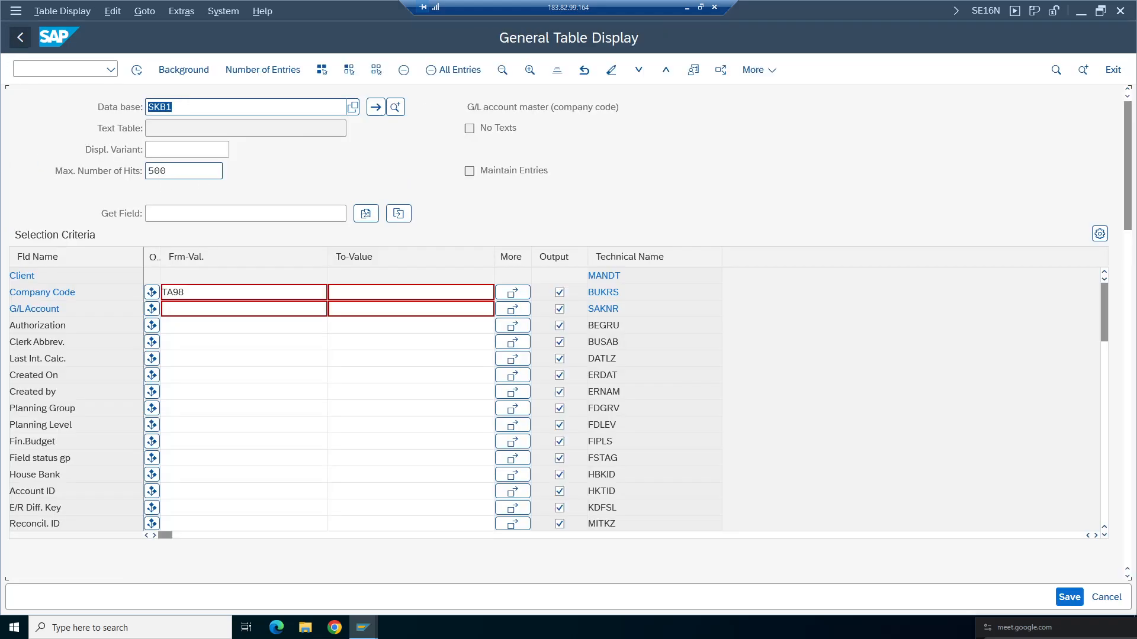
pyautogui.press('BackSpace')
pyautogui.press('BackSpace')
pyautogui.press('BackSpace')
pyautogui.press('BackSpace')
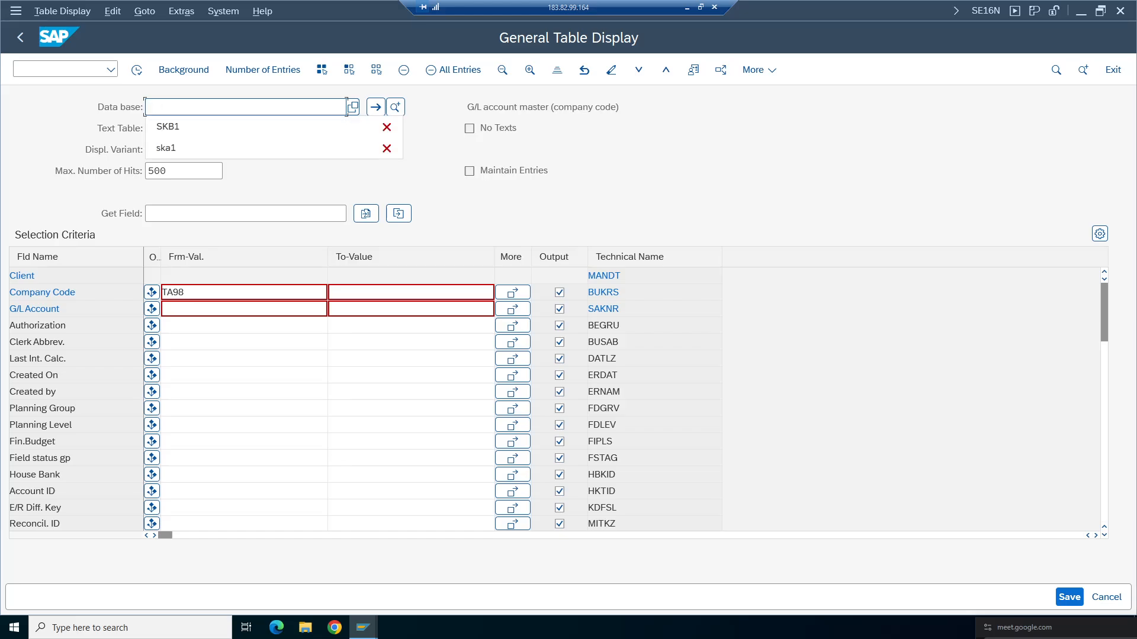
pyautogui.write('skat')
pyautogui.press('Return')
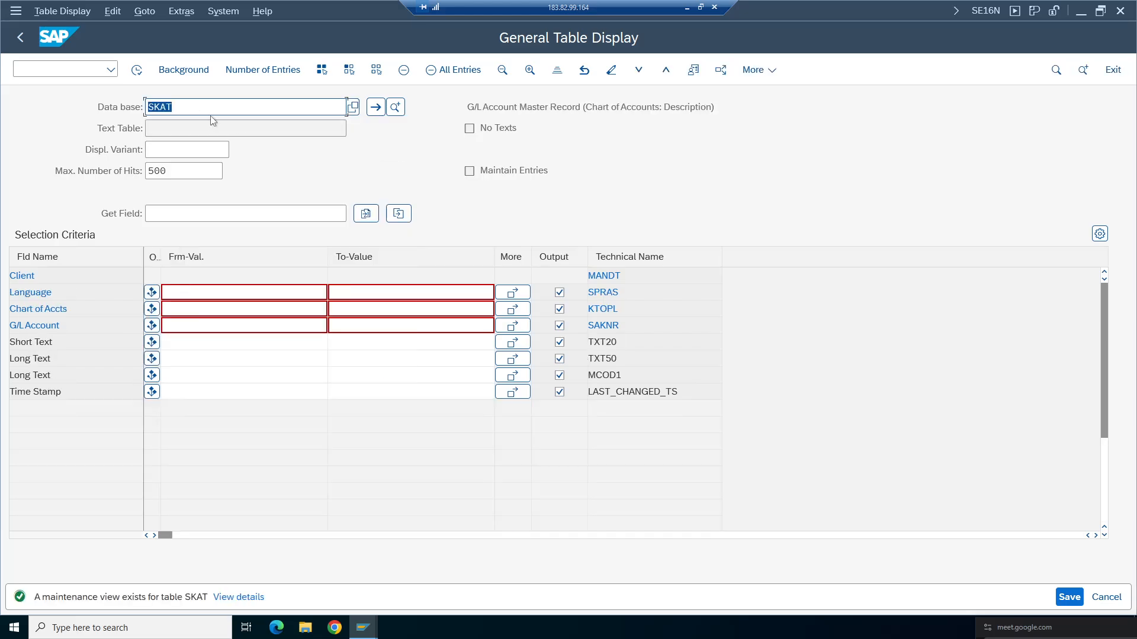
pyautogui.press('Tab')
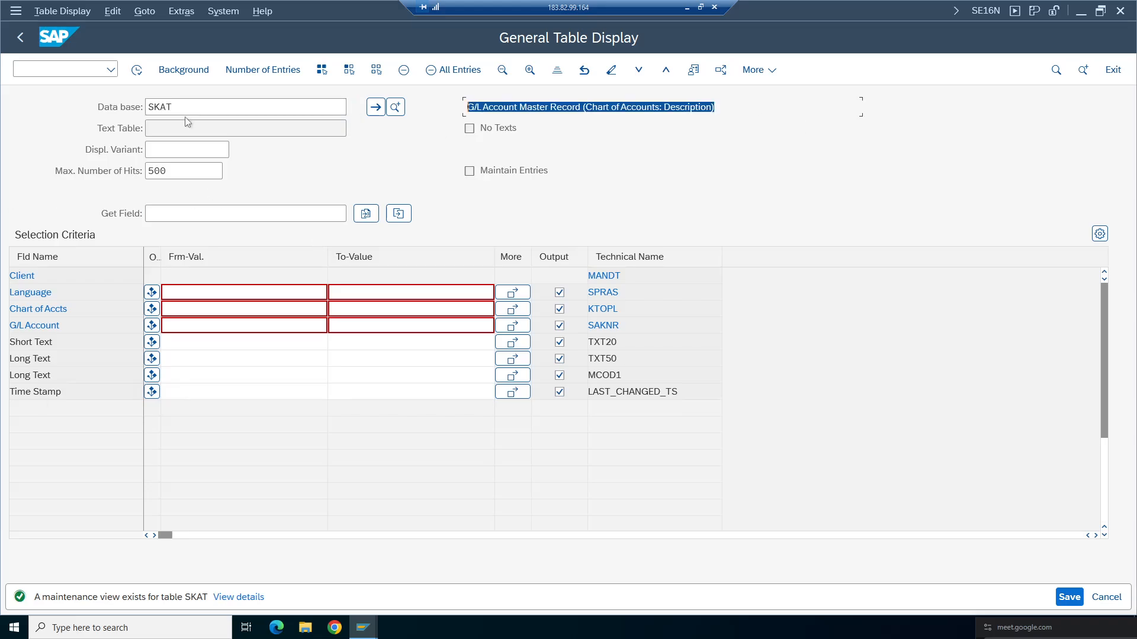
pyautogui.click(347, 107)
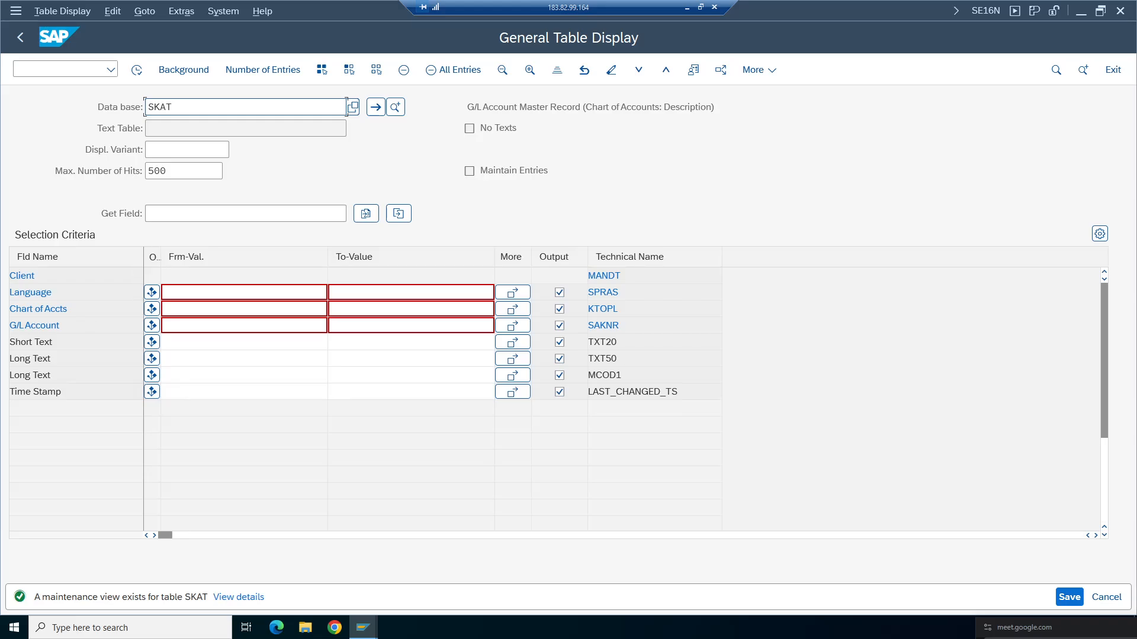
pyautogui.click(327, 288)
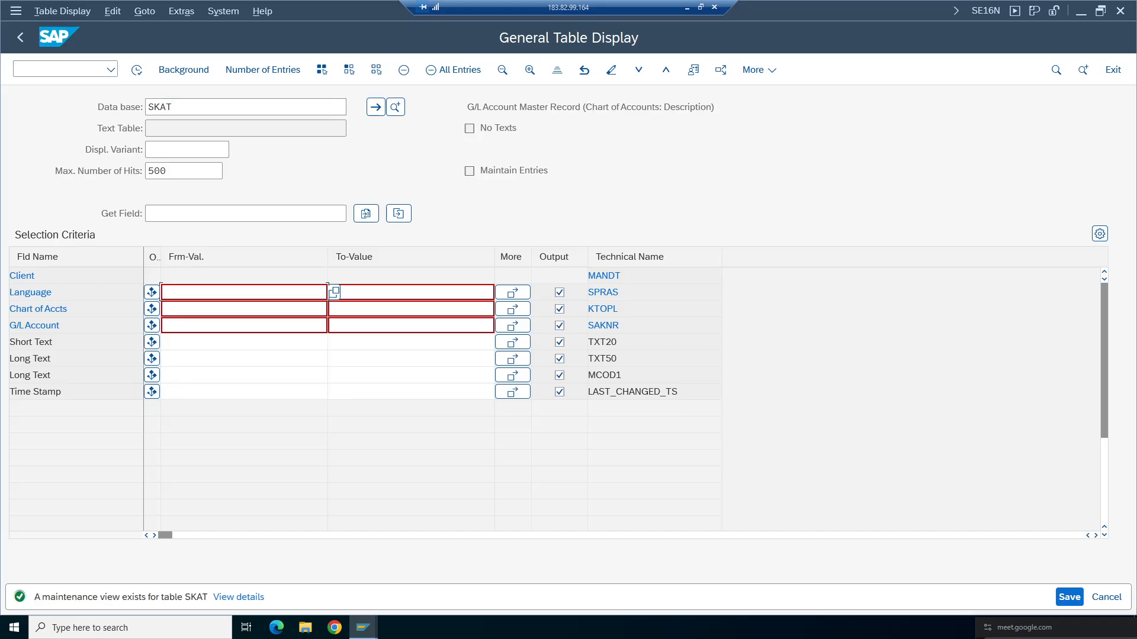
pyautogui.click(327, 308)
pyautogui.click(266, 325)
pyautogui.click(140, 72)
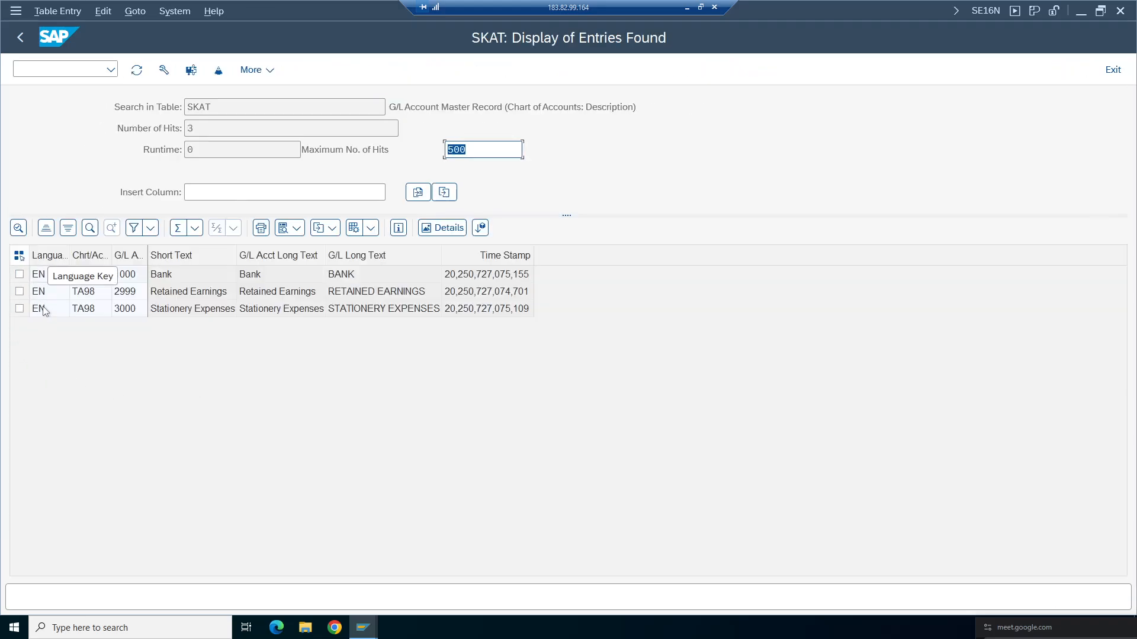
# - Examine the short and long account texts of the listed SKAT entries
pyautogui.click(227, 314)
pyautogui.click(317, 309)
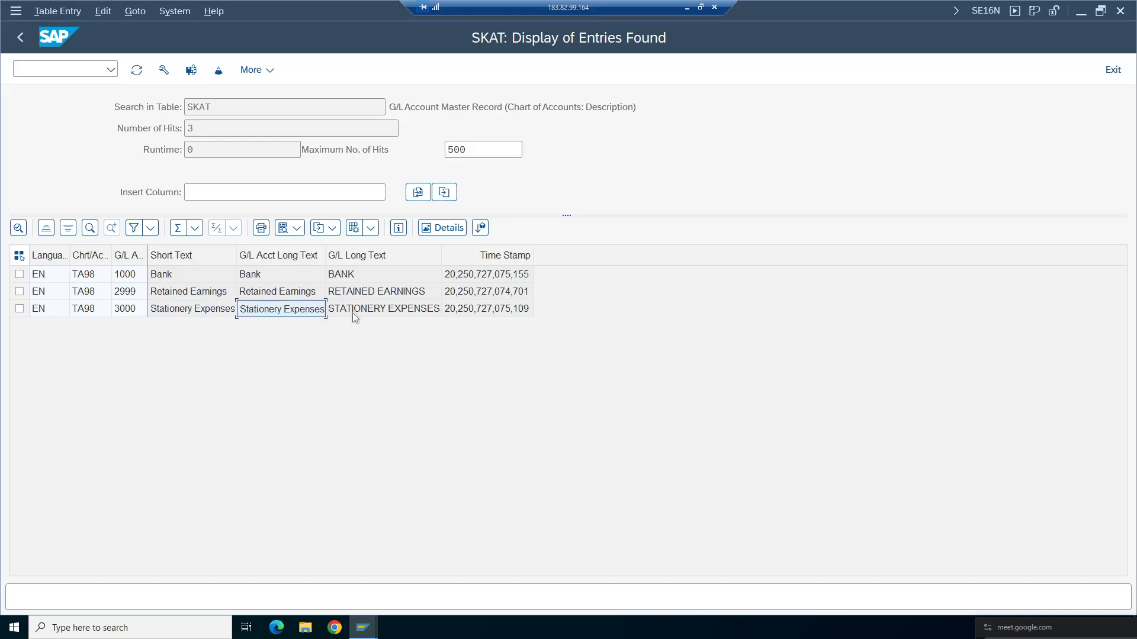
pyautogui.click(352, 309)
pyautogui.click(485, 310)
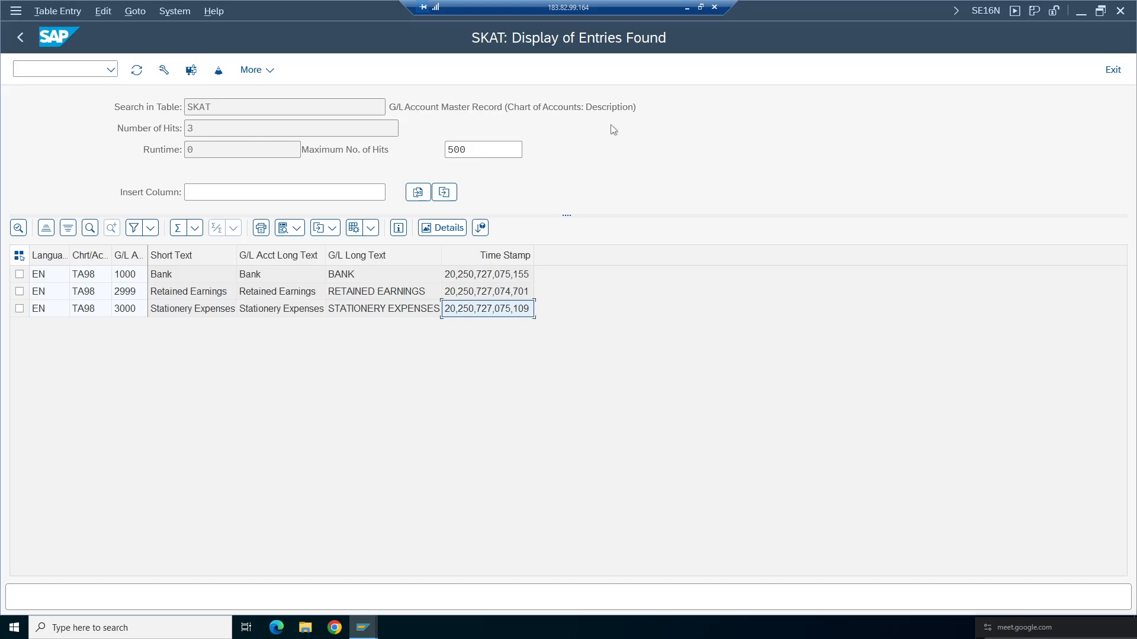
pyautogui.moveTo(637, 108); pyautogui.dragTo(389, 107)
pyautogui.moveTo(214, 108); pyautogui.dragTo(184, 106)
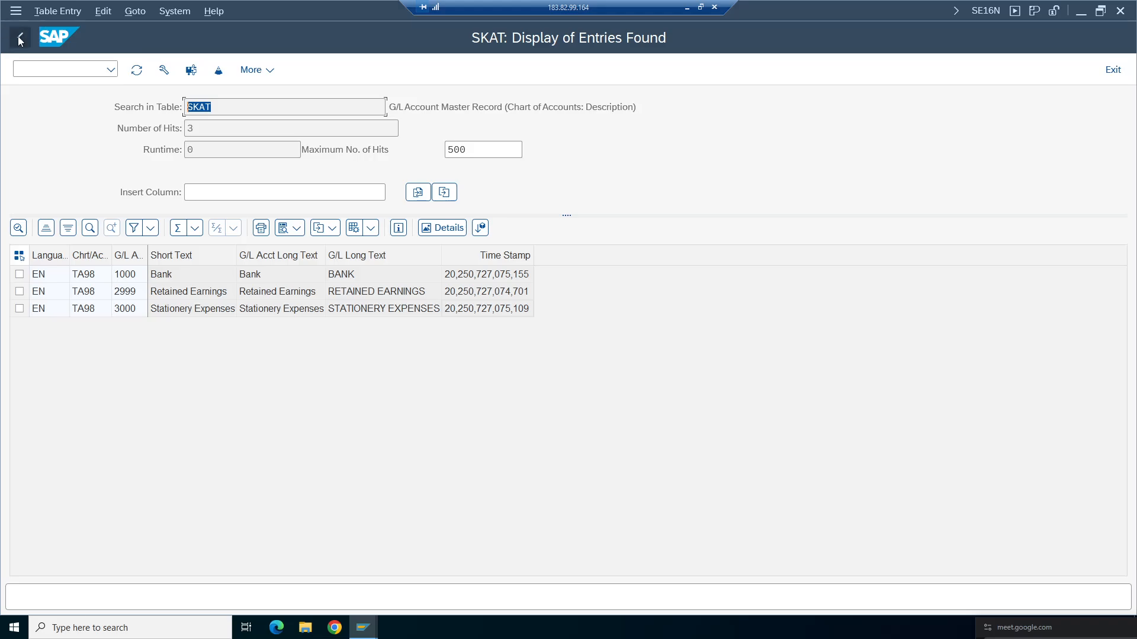
pyautogui.click(20, 40)
pyautogui.click(346, 107)
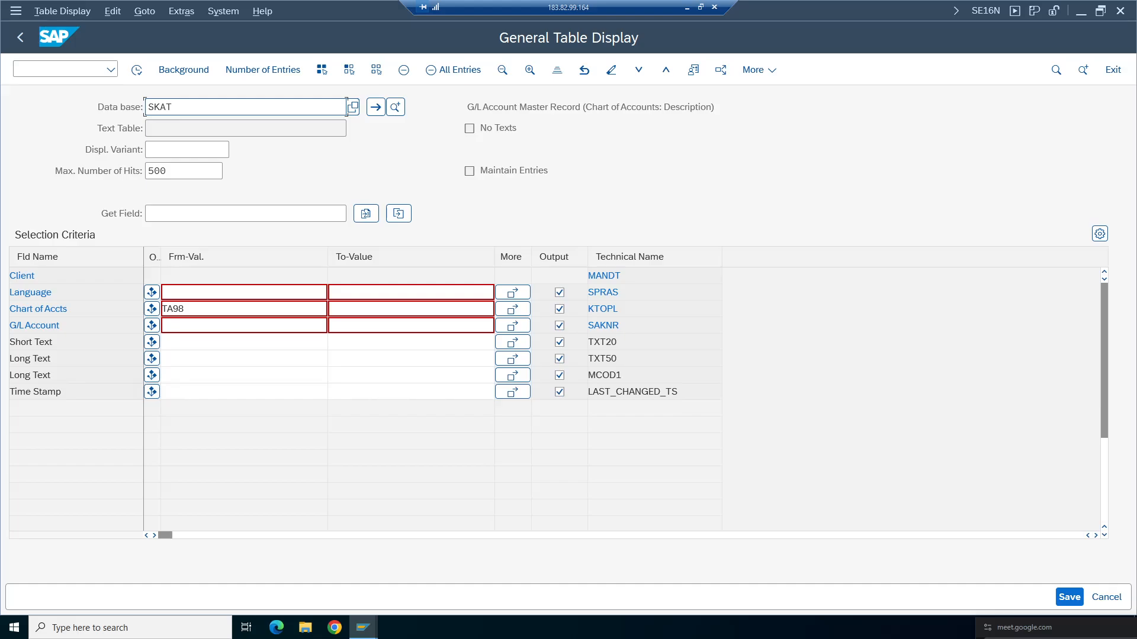
pyautogui.press('Tab')
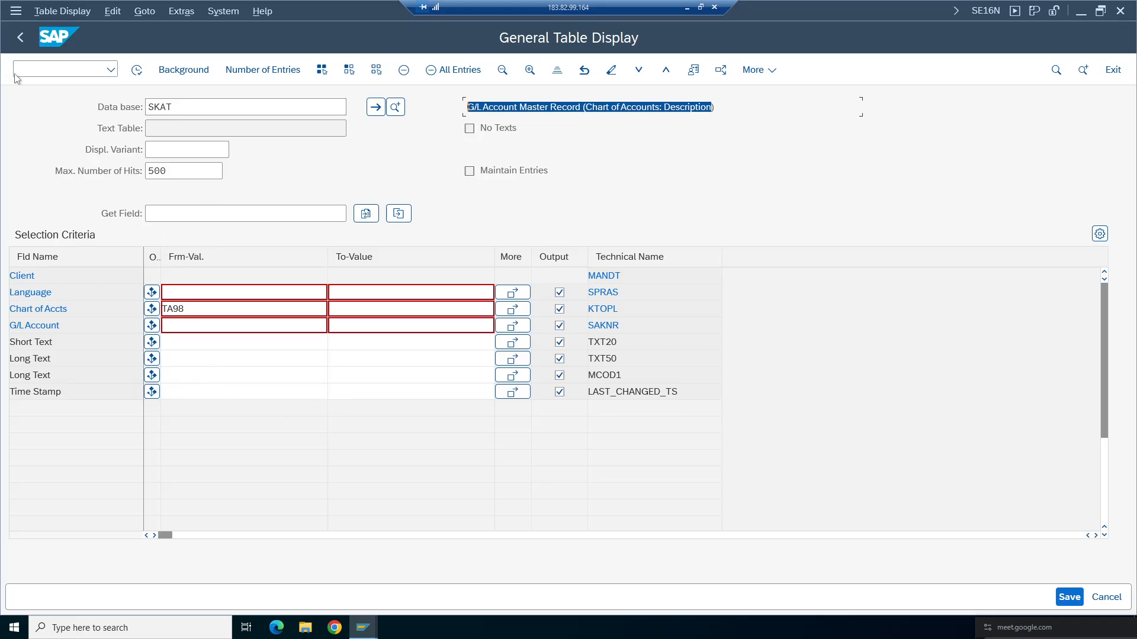
pyautogui.click(136, 70)
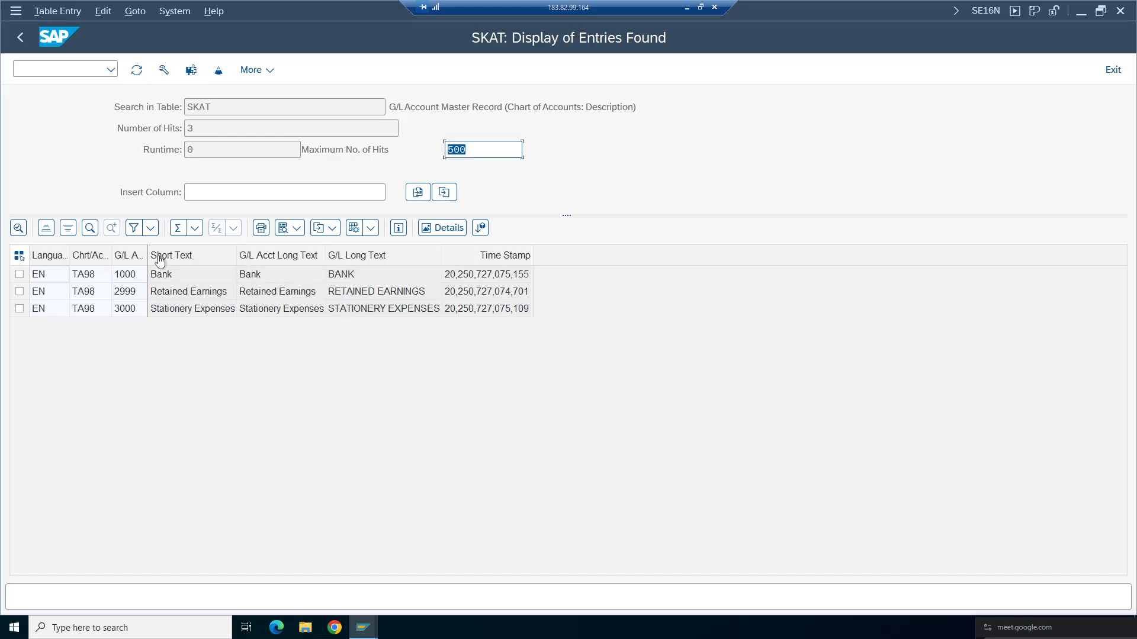
pyautogui.click(20, 37)
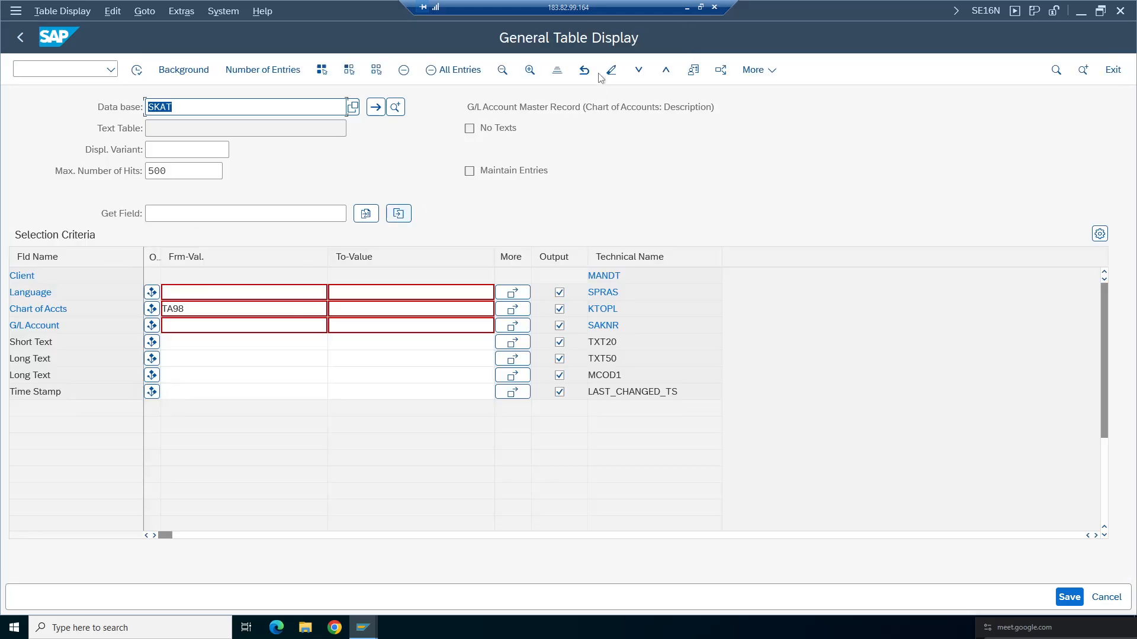
# - Check the FI Working Notes spreadsheet and return to the SAP table selection screen
pyautogui.click(686, 11)
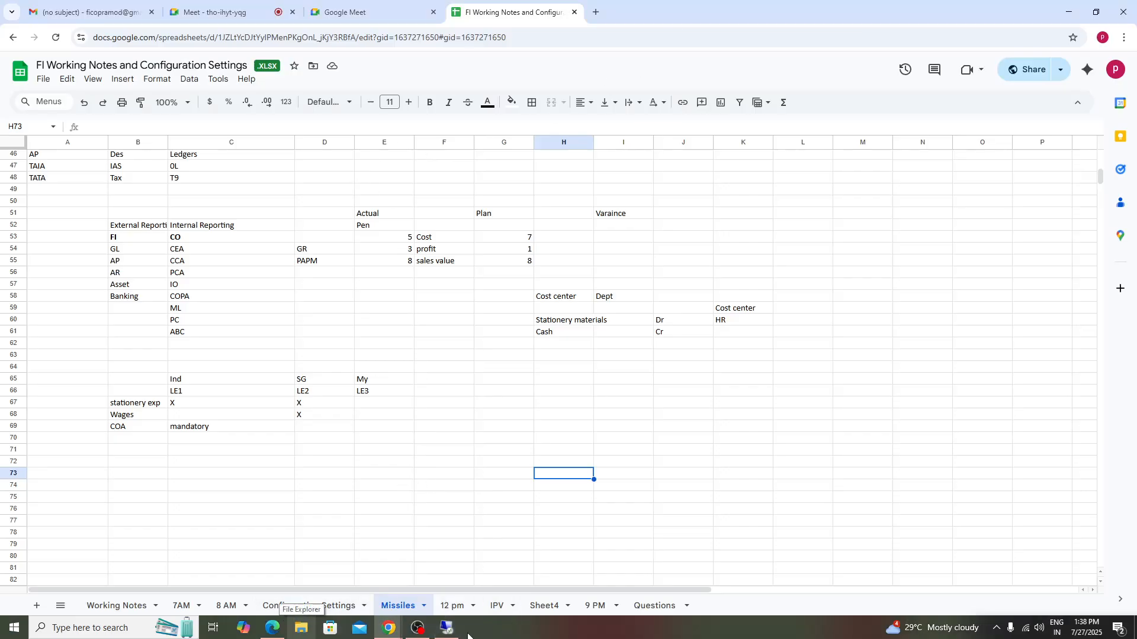
pyautogui.click(447, 627)
pyautogui.click(333, 309)
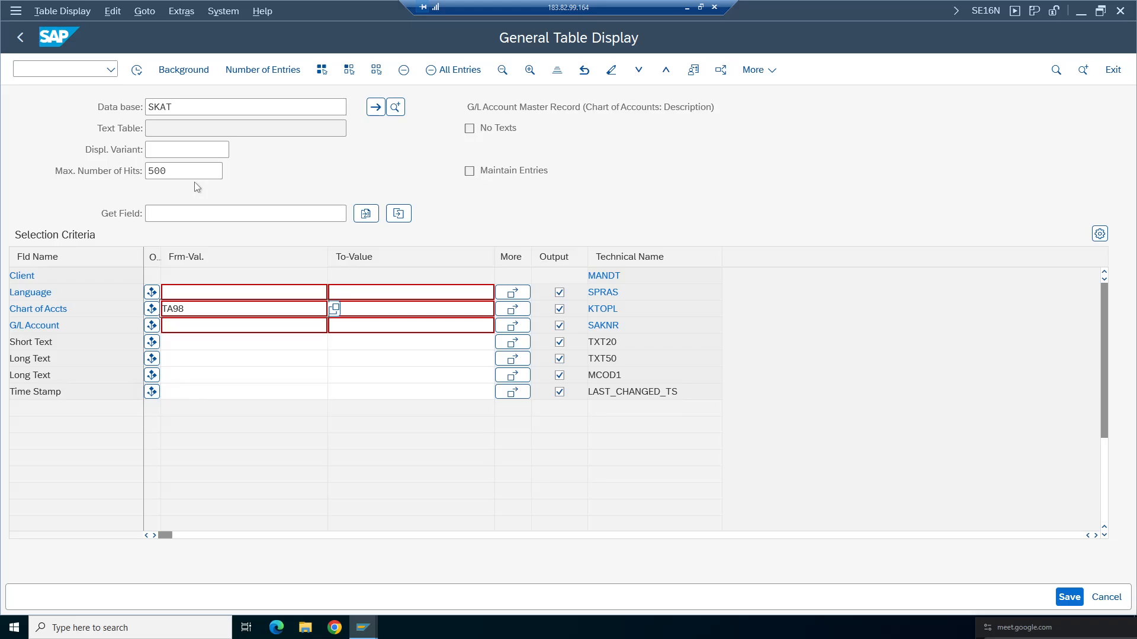
# - Switch to the browser and open the SAP Fiori Apps Reference Library in a new tab via a search for sap fiori
pyautogui.click(687, 8)
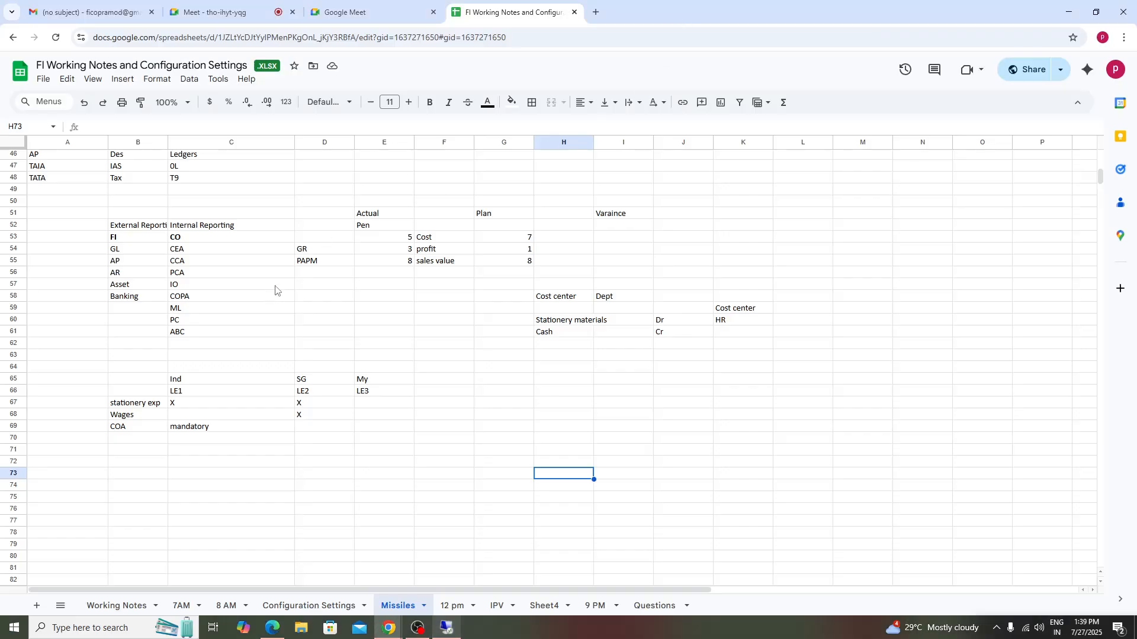
pyautogui.click(595, 12)
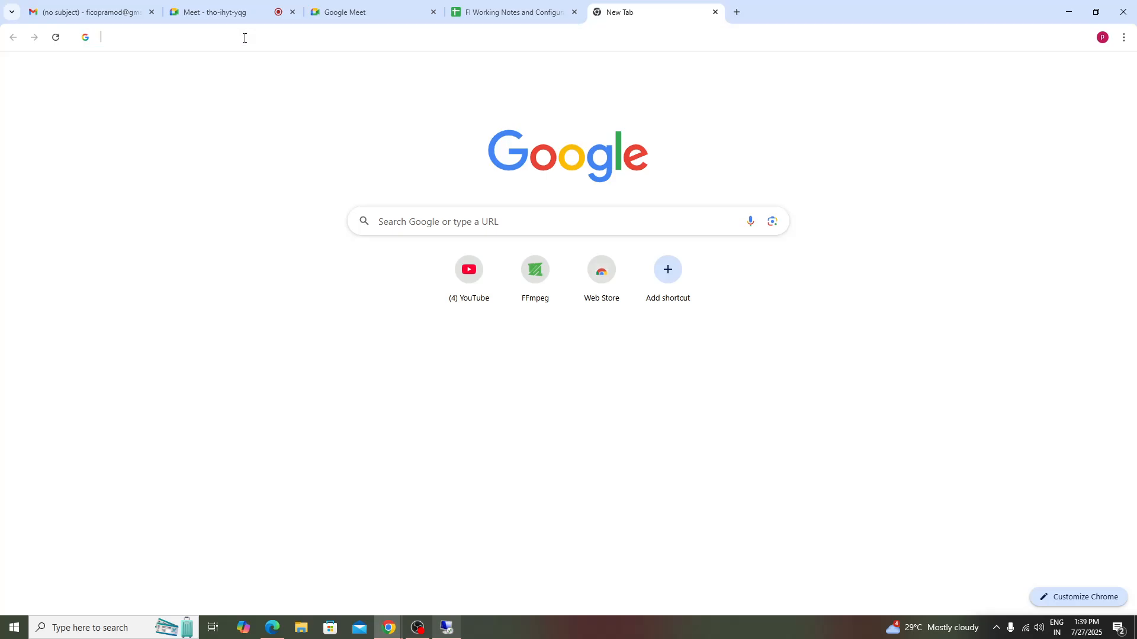
pyautogui.click(244, 38)
pyautogui.write('sa')
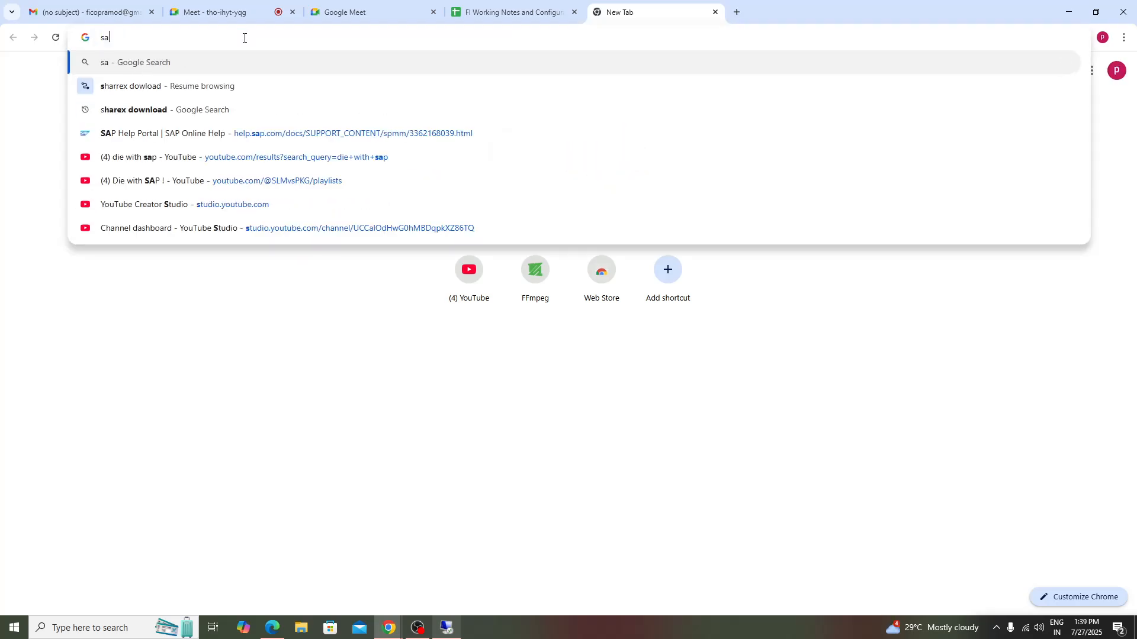
pyautogui.write('p fiori')
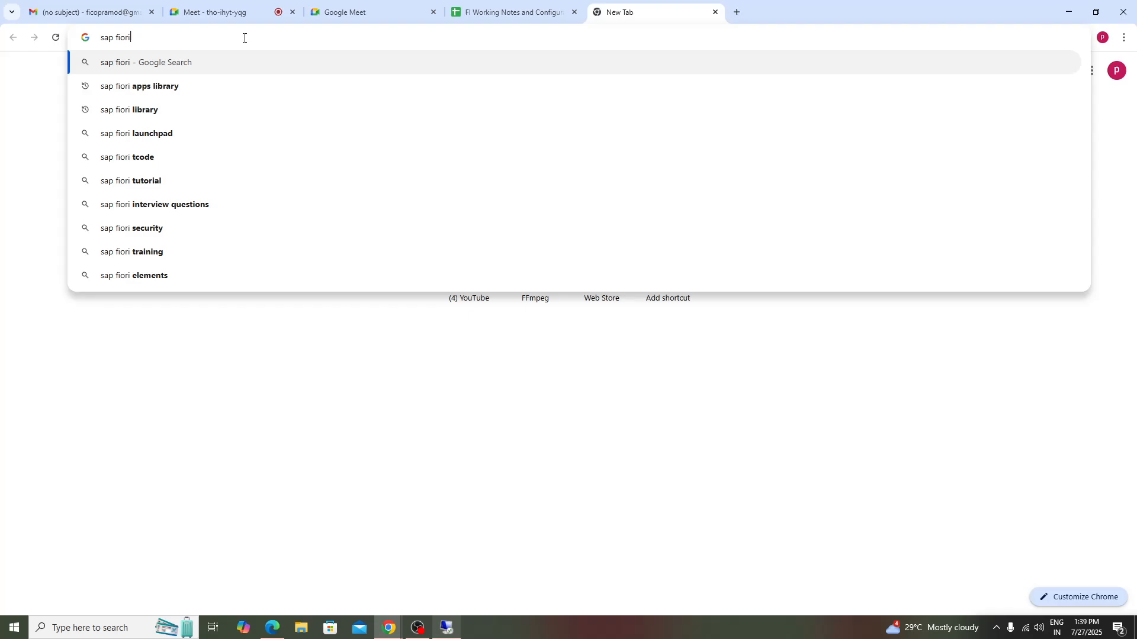
pyautogui.click(196, 95)
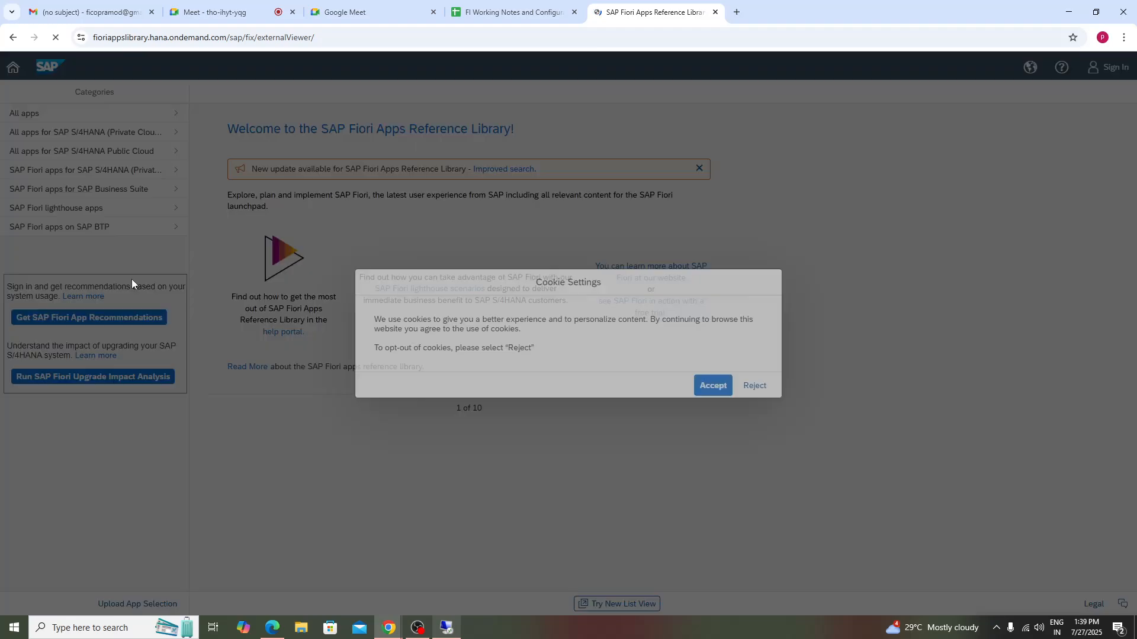
pyautogui.click(703, 391)
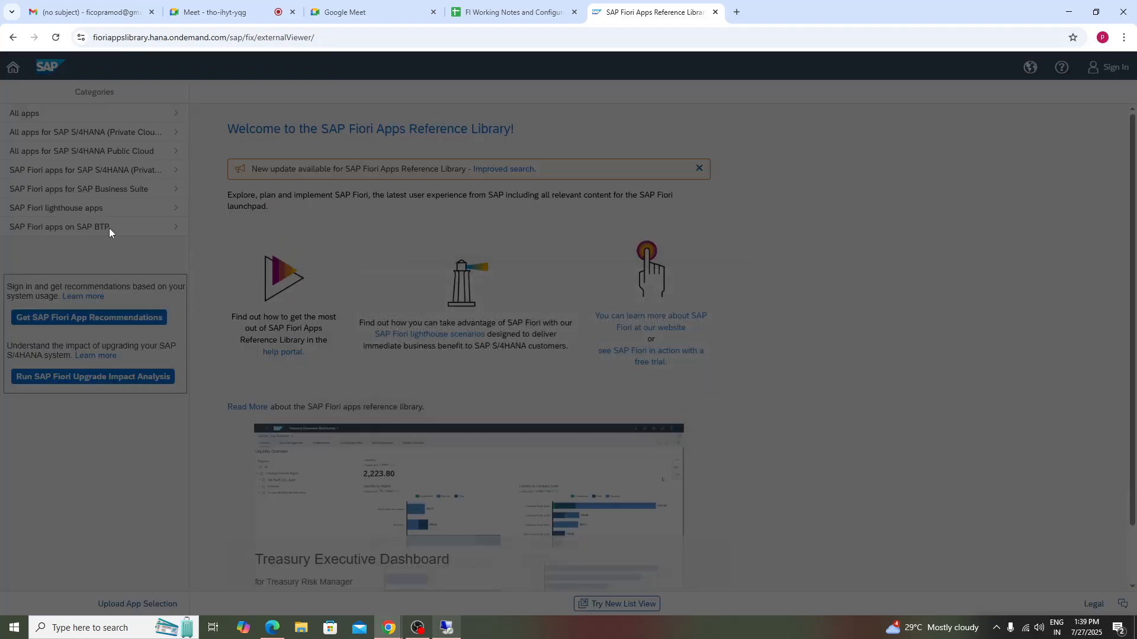
# - Search all apps in the library for fb60 and open the Manage Supplier Invoices app details
pyautogui.click(57, 114)
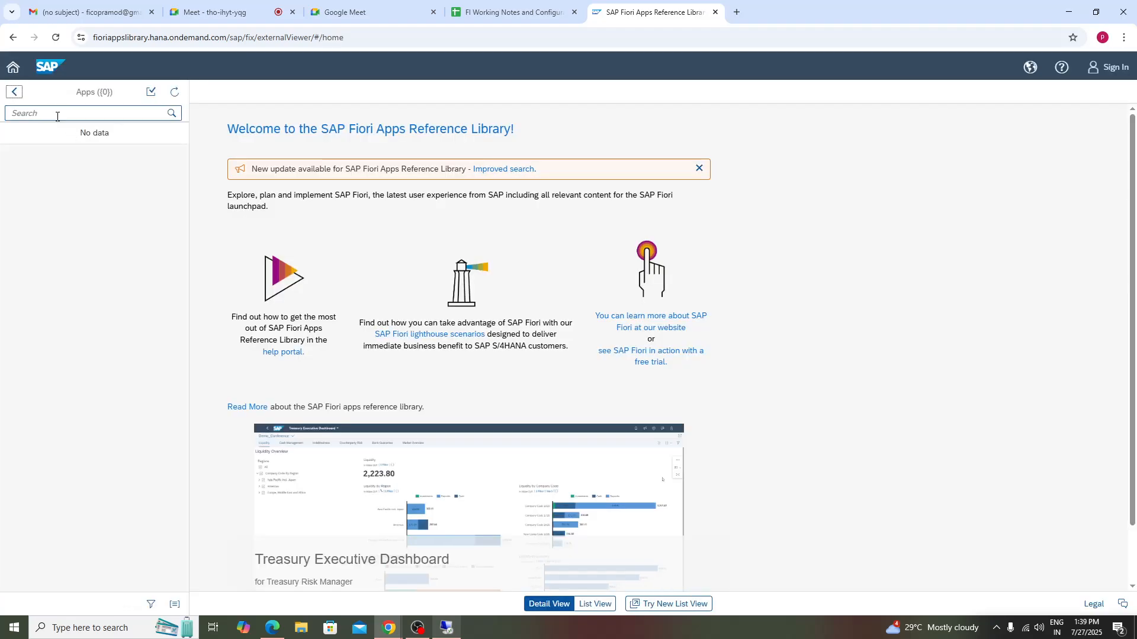
pyautogui.write('b')
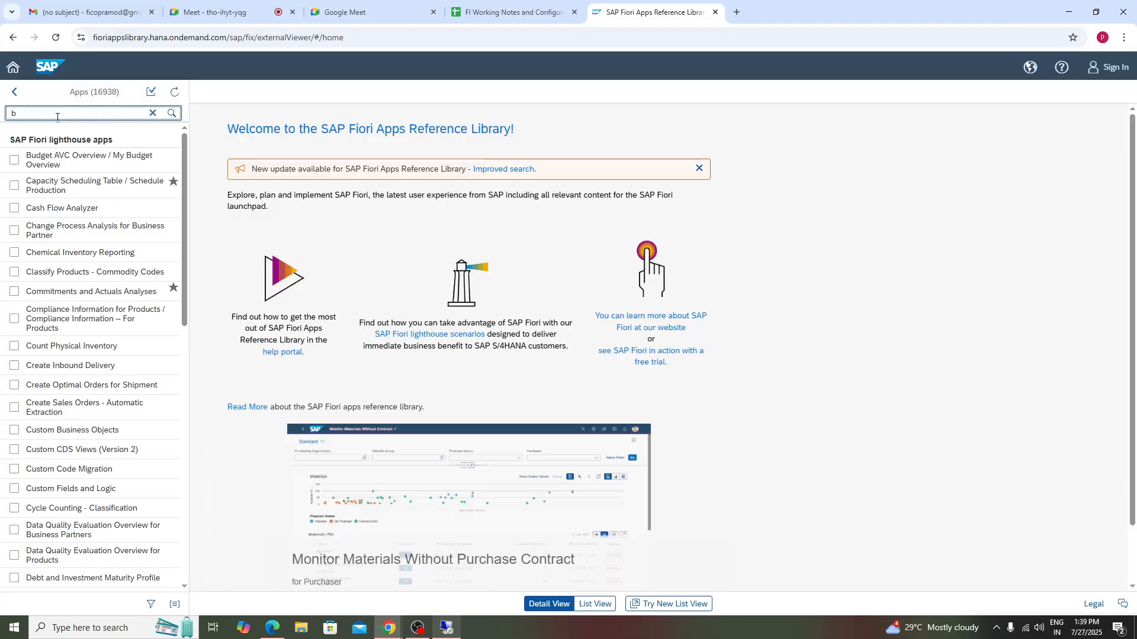
pyautogui.press('BackSpace')
pyautogui.write('fb60')
pyautogui.press('Return')
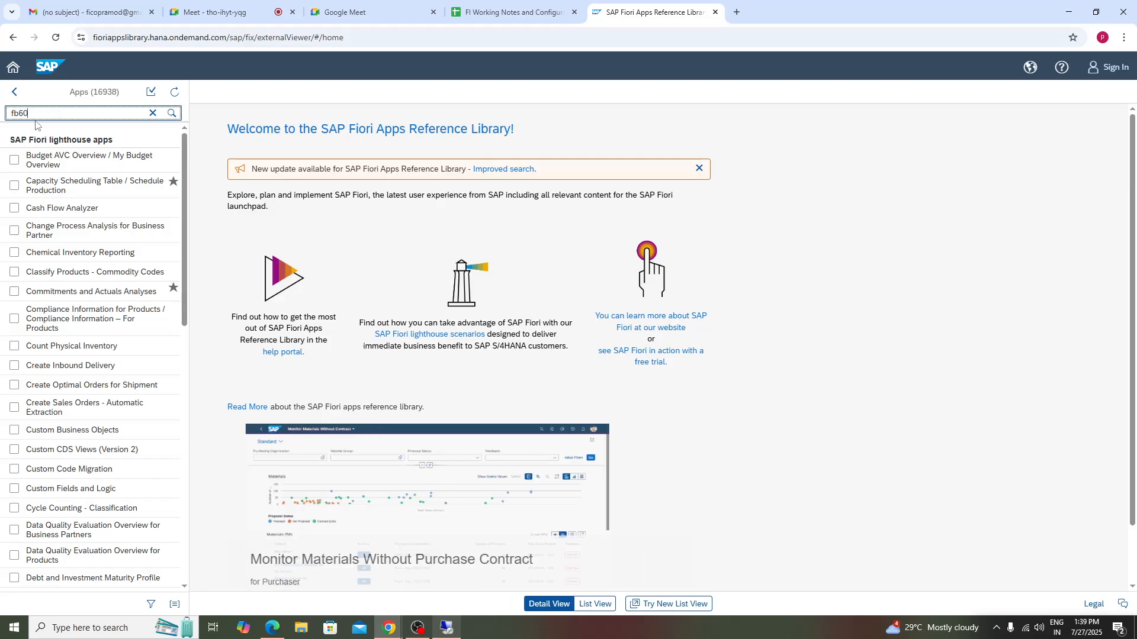
pyautogui.click(67, 155)
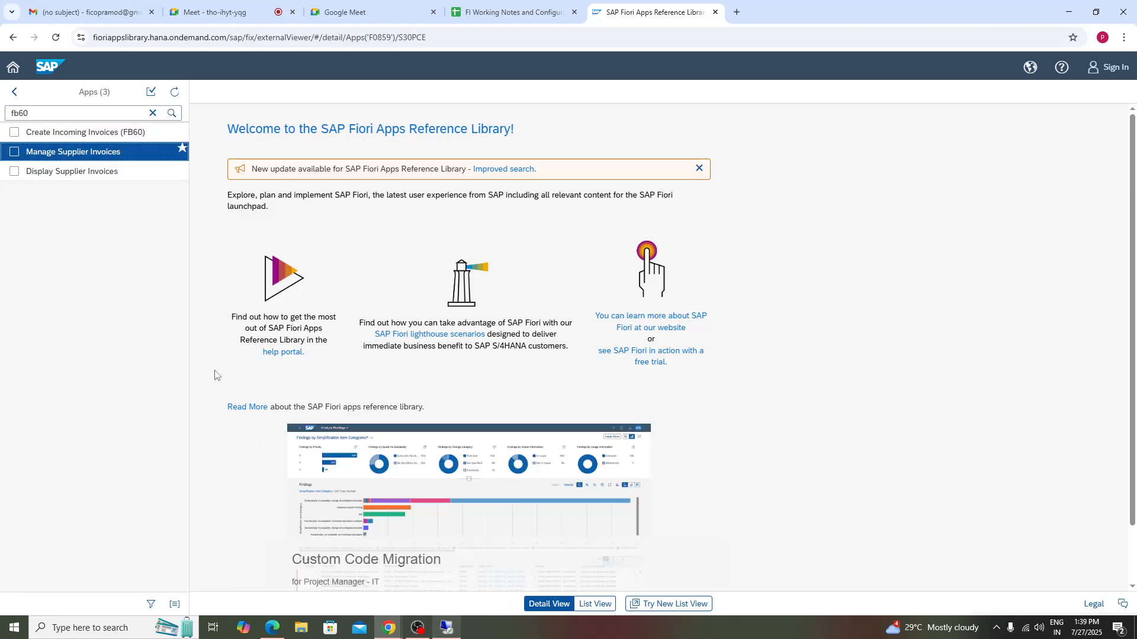
# - Review the app's product features and implementation information, including its spaces and business roles
pyautogui.click(1134, 234)
pyautogui.click(1133, 248)
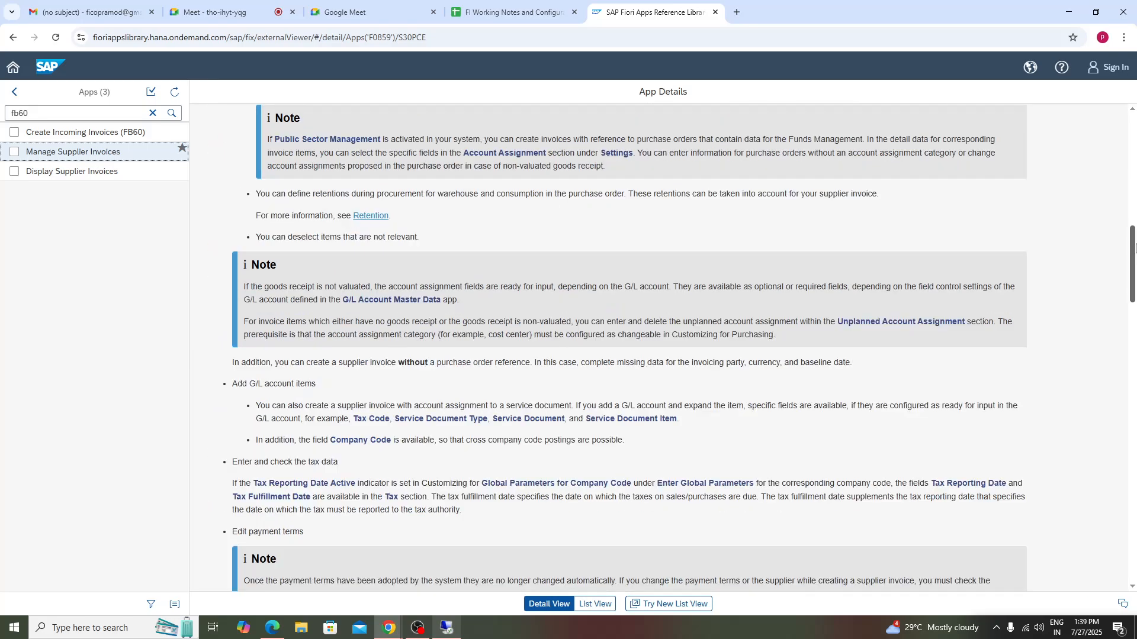
pyautogui.moveTo(1133, 248); pyautogui.dragTo(1133, 135)
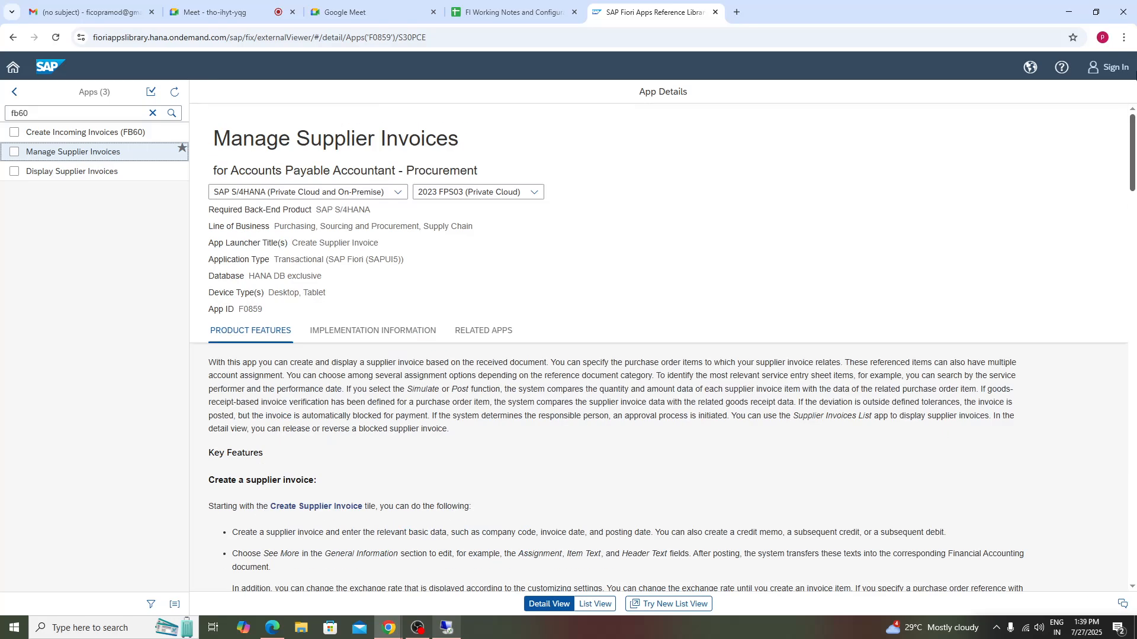
pyautogui.click(379, 330)
pyautogui.click(210, 382)
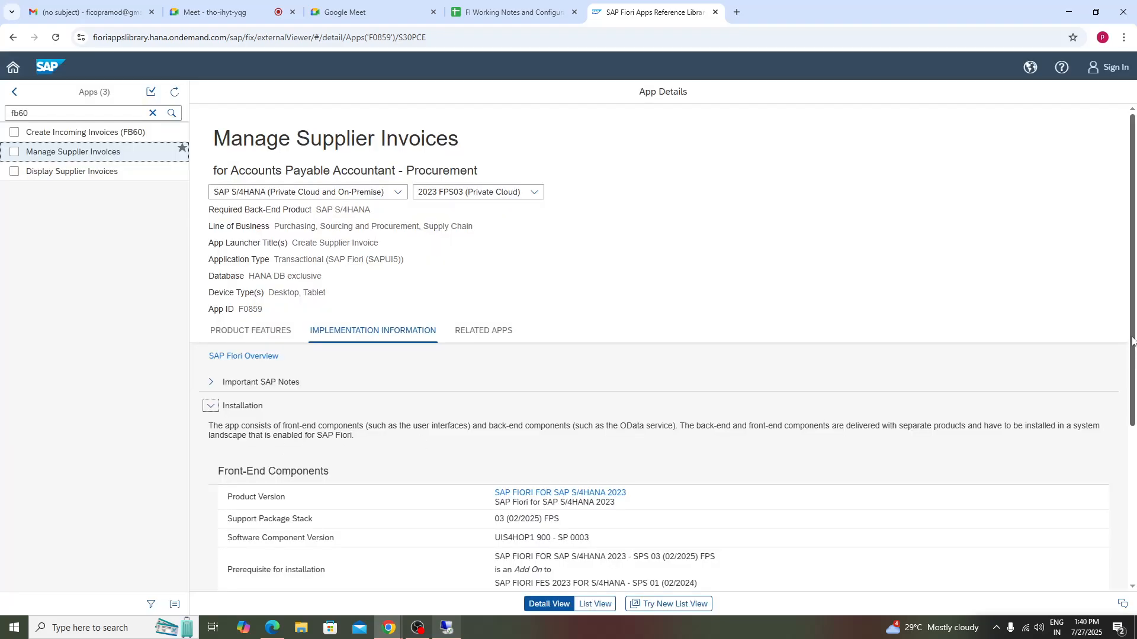
pyautogui.moveTo(1133, 335); pyautogui.dragTo(1134, 588)
pyautogui.click(201, 534)
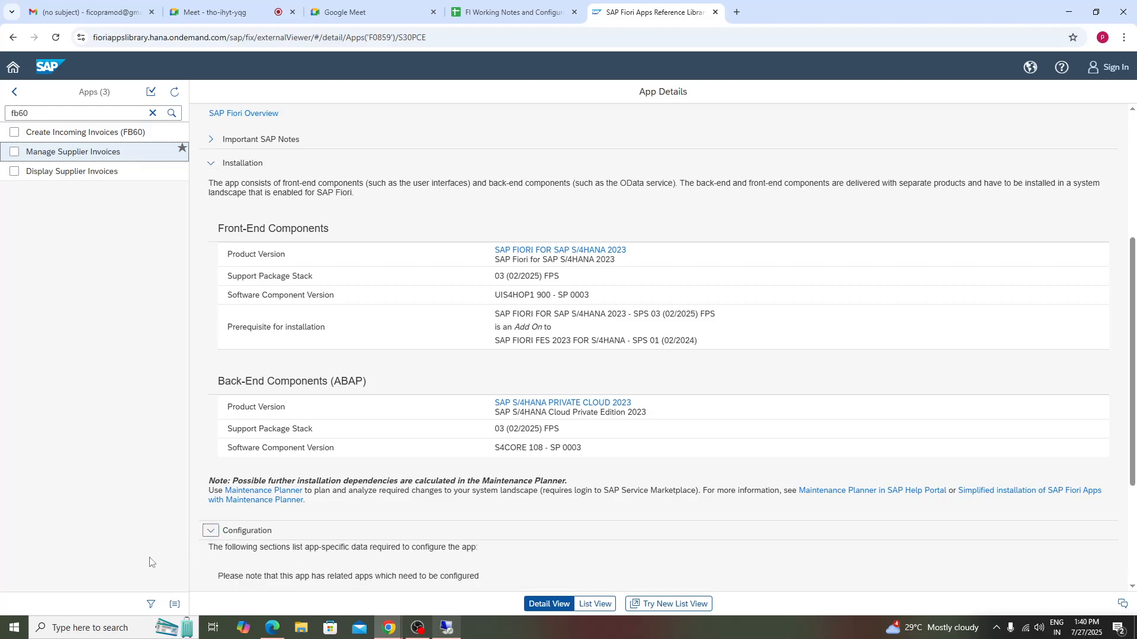
pyautogui.moveTo(1133, 206); pyautogui.dragTo(1134, 562)
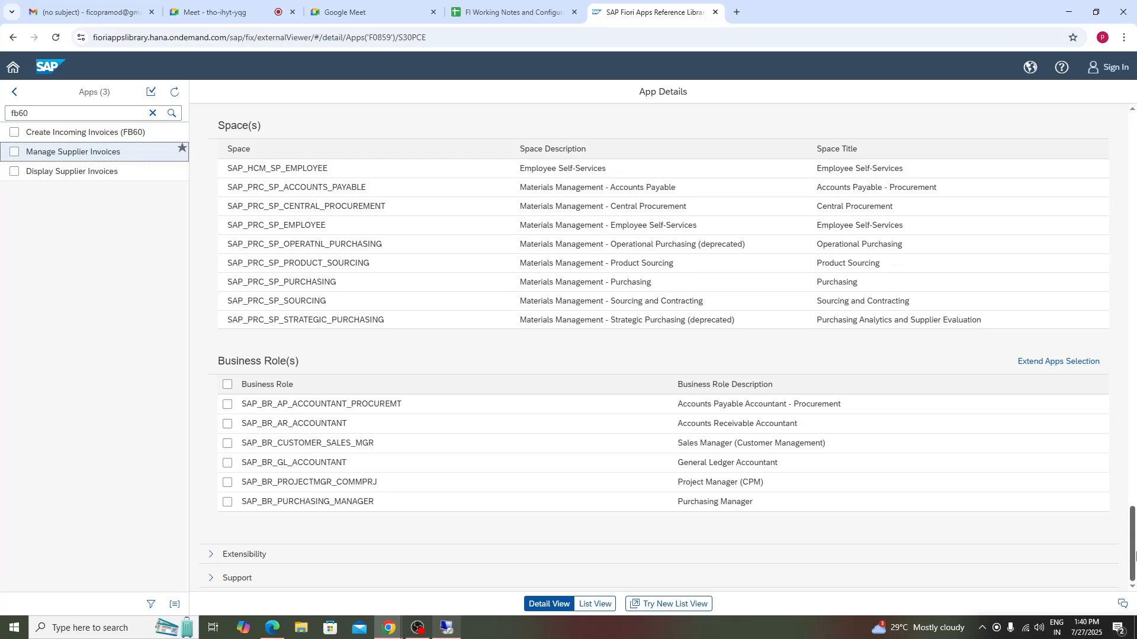
pyautogui.moveTo(1133, 556); pyautogui.dragTo(1134, 166)
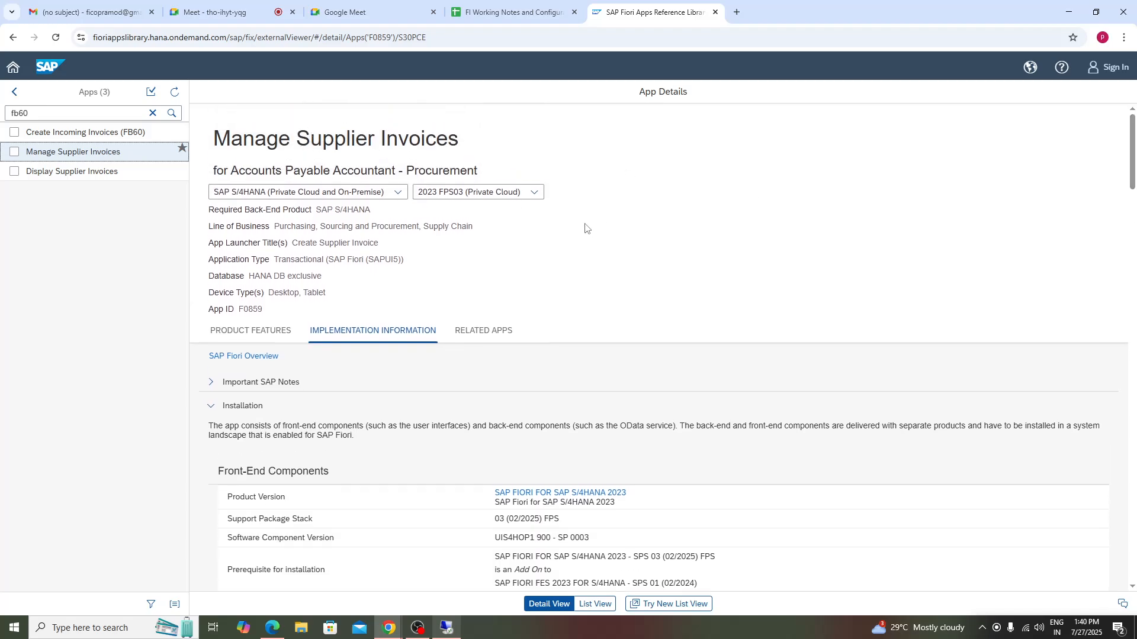
pyautogui.moveTo(1129, 195); pyautogui.dragTo(1132, 579)
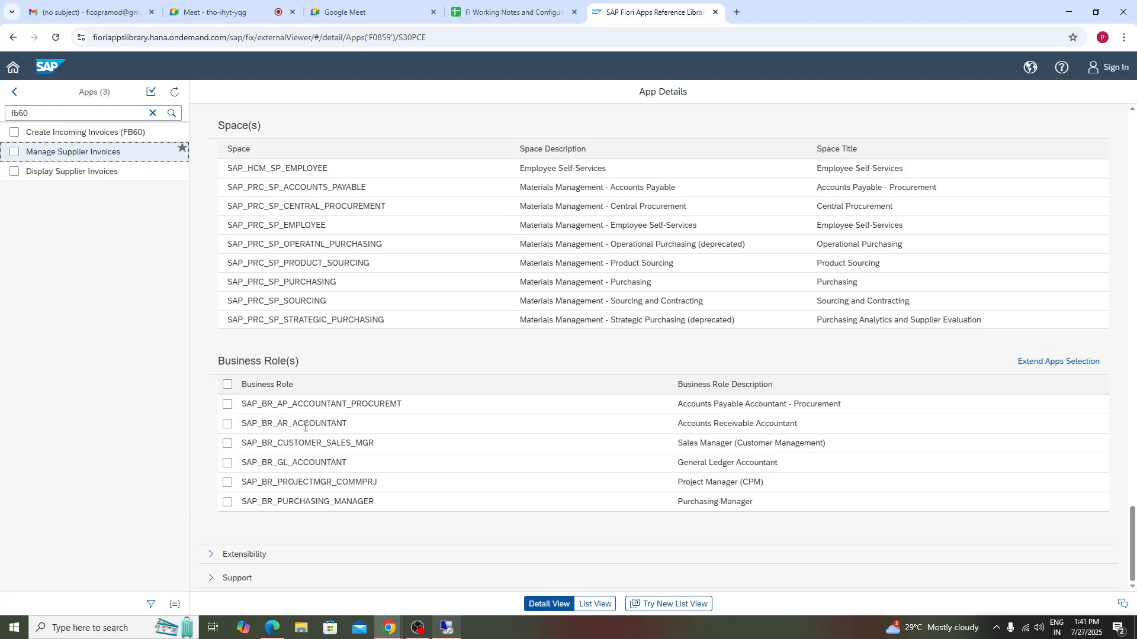
pyautogui.moveTo(352, 429); pyautogui.dragTo(170, 428)
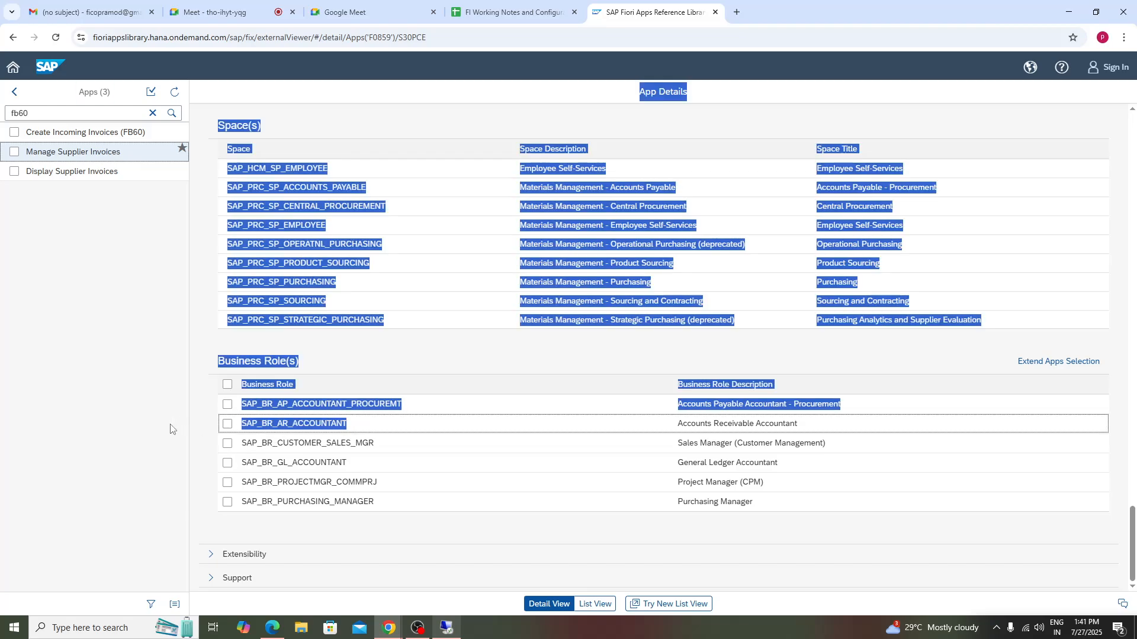
pyautogui.click(88, 443)
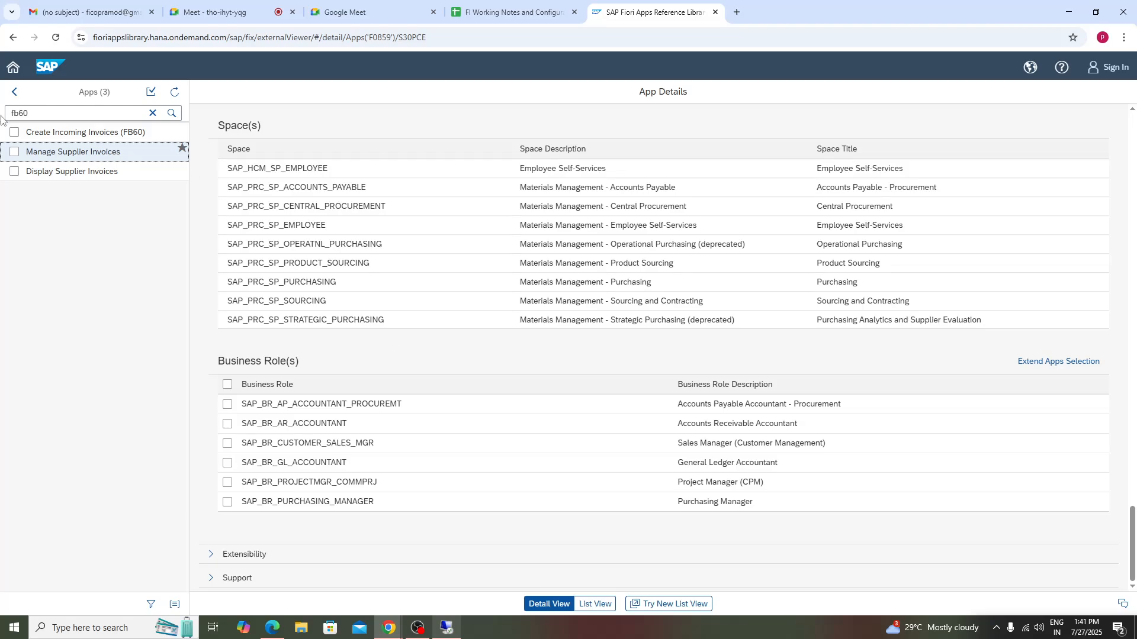
# - Return the library to its home page, switch back to SAP and leave the table display
pyautogui.click(12, 37)
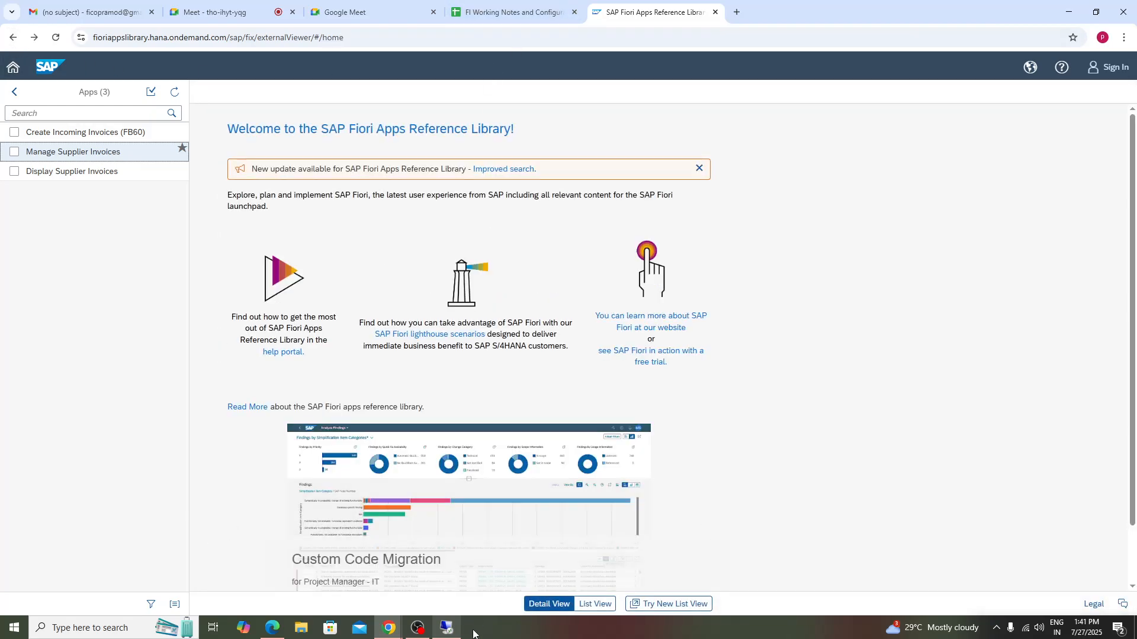
pyautogui.click(446, 628)
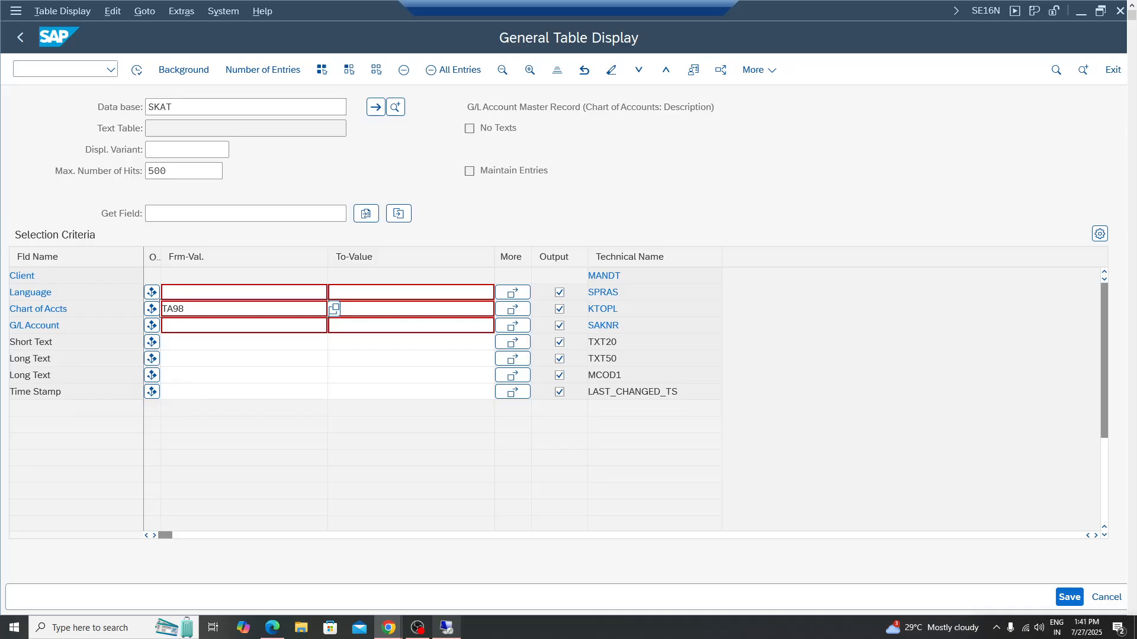
pyautogui.click(21, 37)
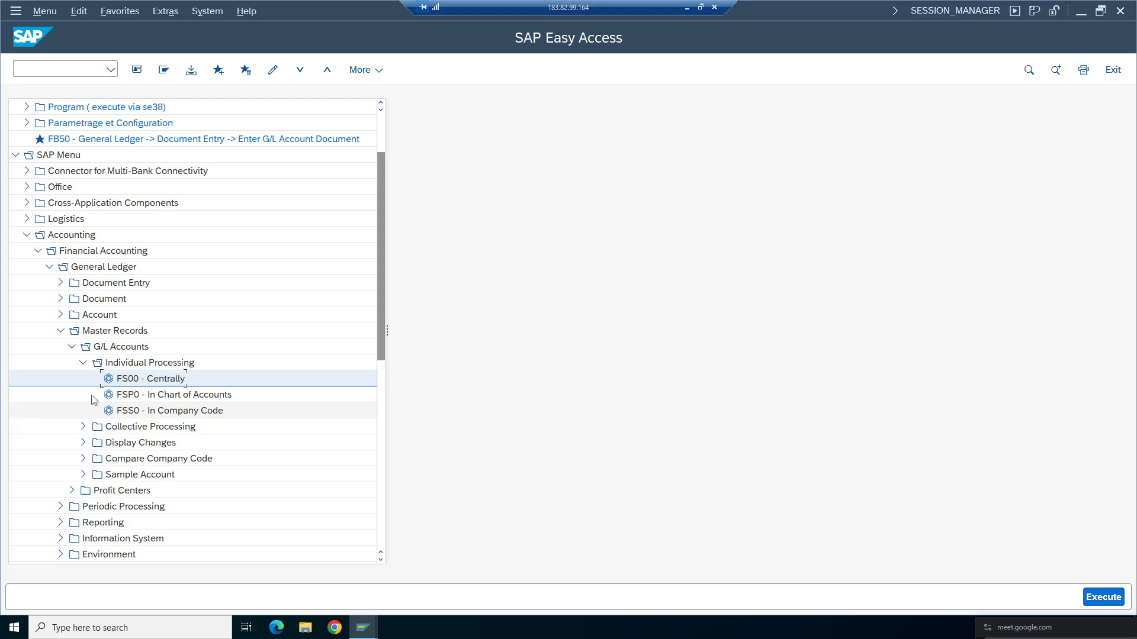
# - Open FB50 Enter G/L Account Document from General Ledger document entry in the SAP menu
pyautogui.click(83, 362)
pyautogui.click(70, 347)
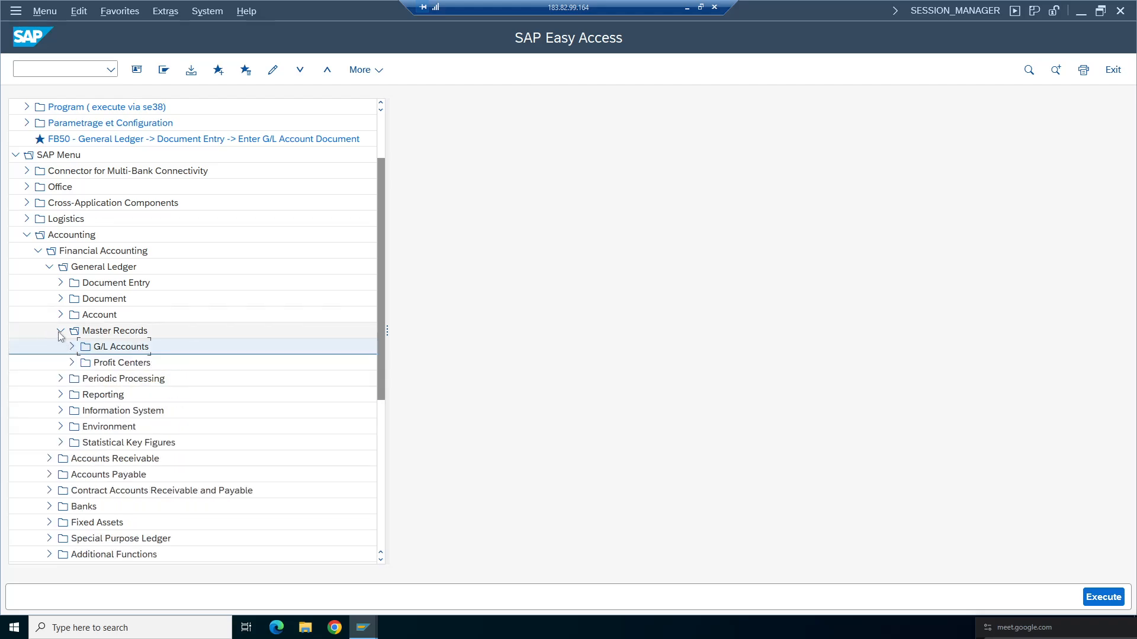
pyautogui.click(60, 330)
pyautogui.doubleClick(98, 287)
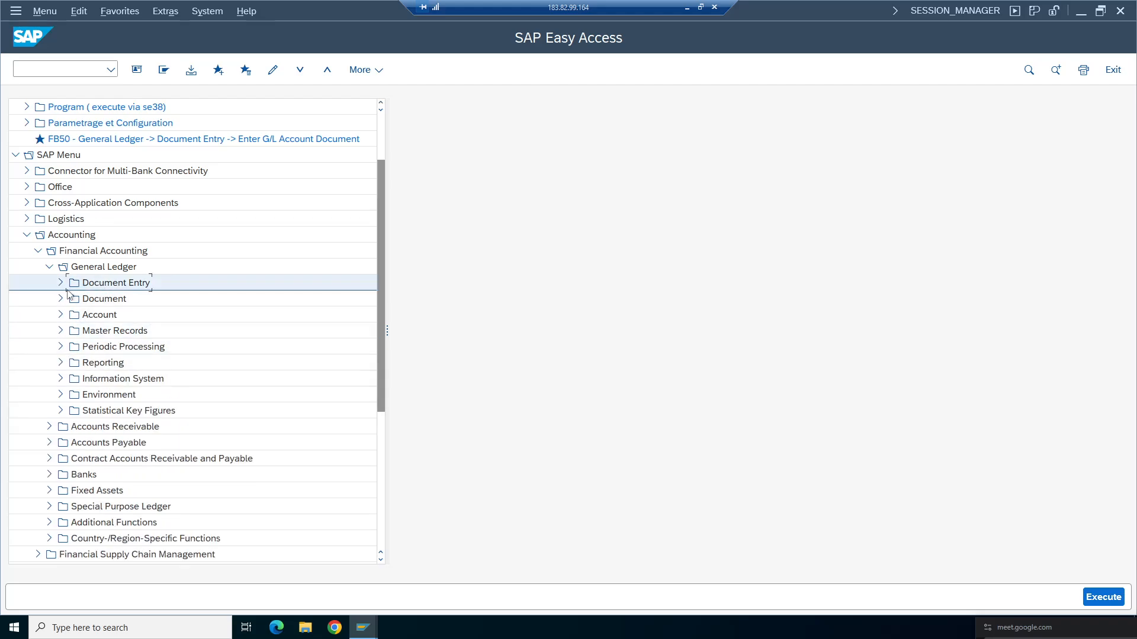
pyautogui.click(61, 284)
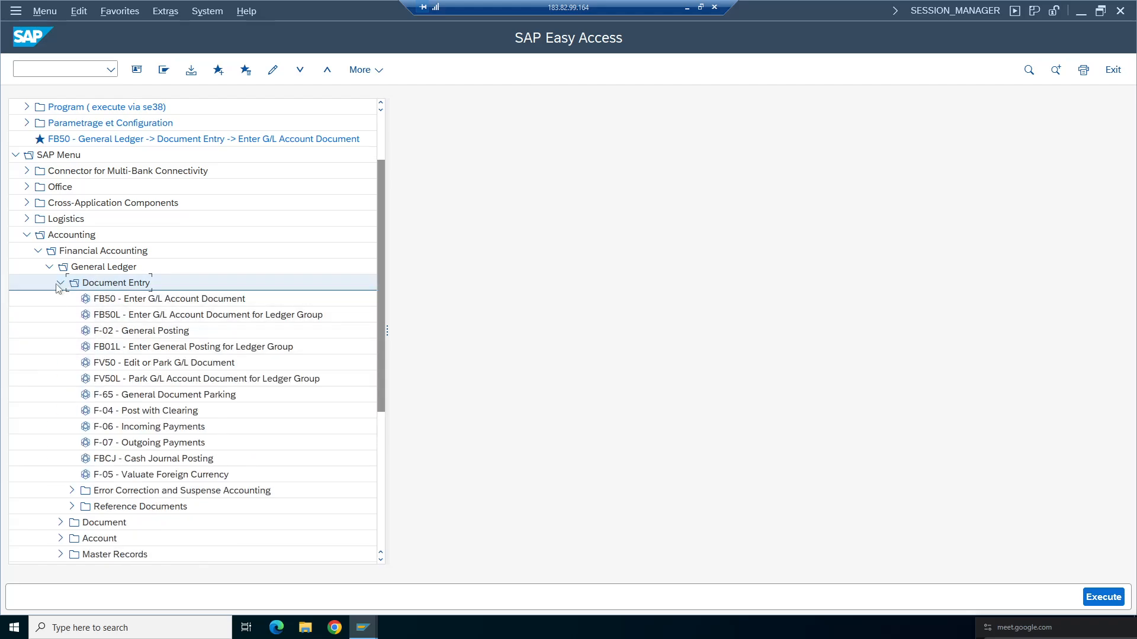
pyautogui.click(66, 237)
pyautogui.click(77, 254)
pyautogui.click(83, 270)
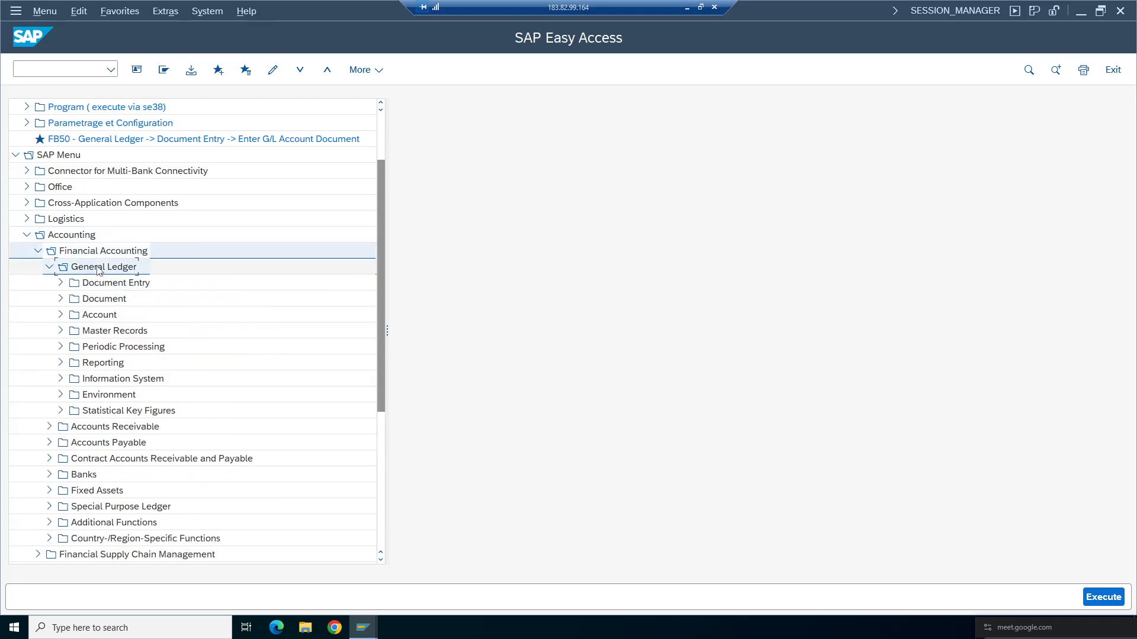
pyautogui.click(95, 285)
pyautogui.click(61, 283)
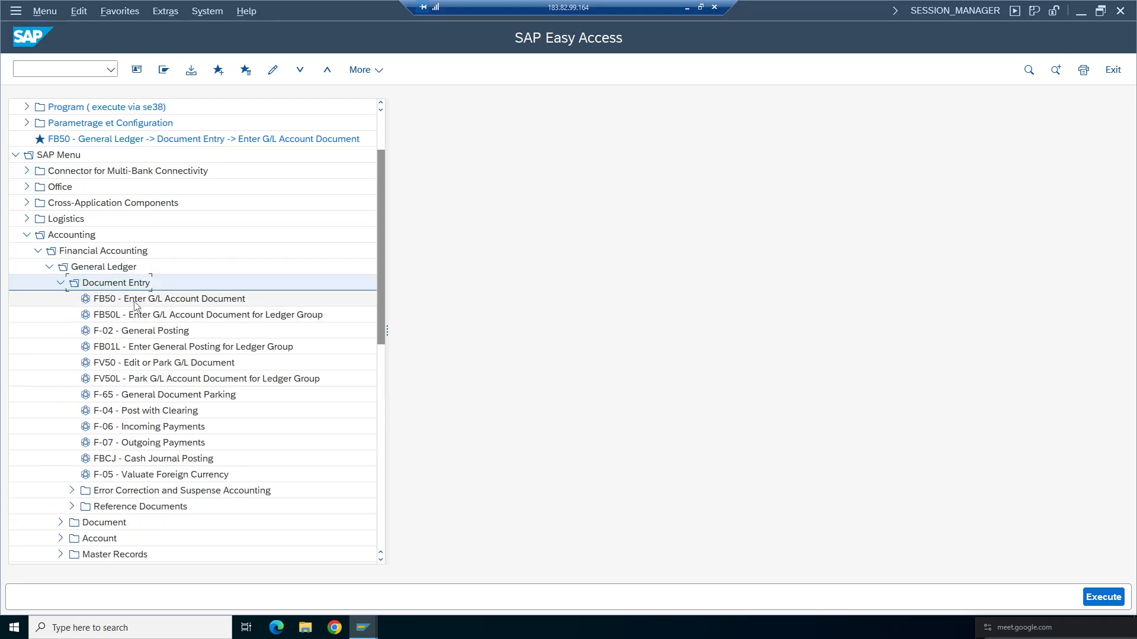
pyautogui.click(157, 299)
pyautogui.doubleClick(166, 300)
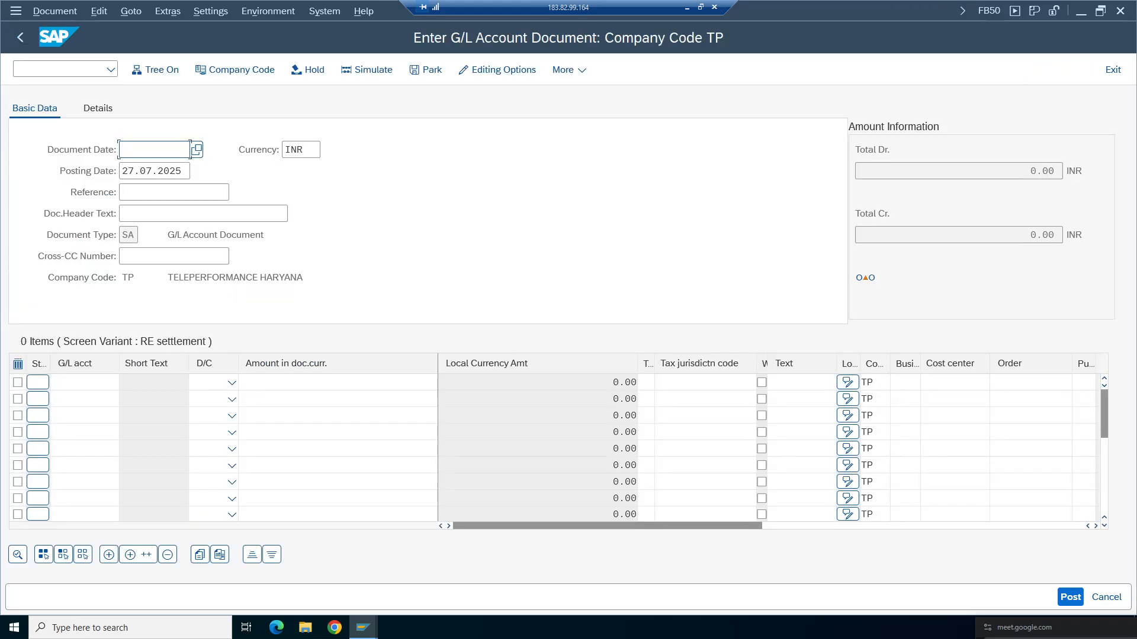
# - Change the document's company code to ta98
pyautogui.click(56, 383)
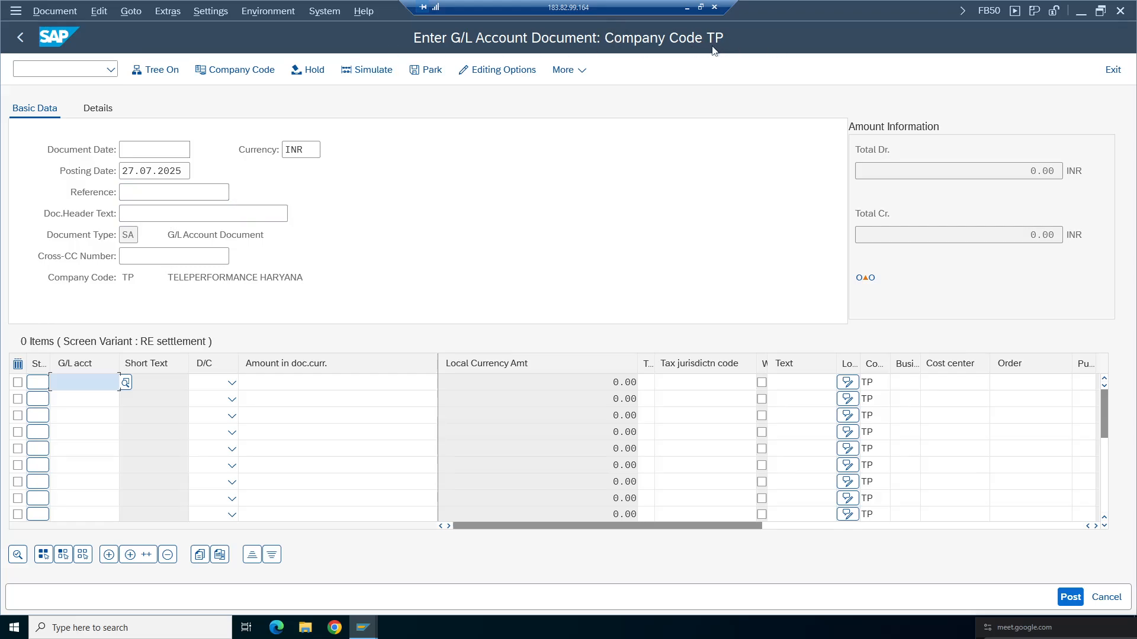
pyautogui.click(267, 73)
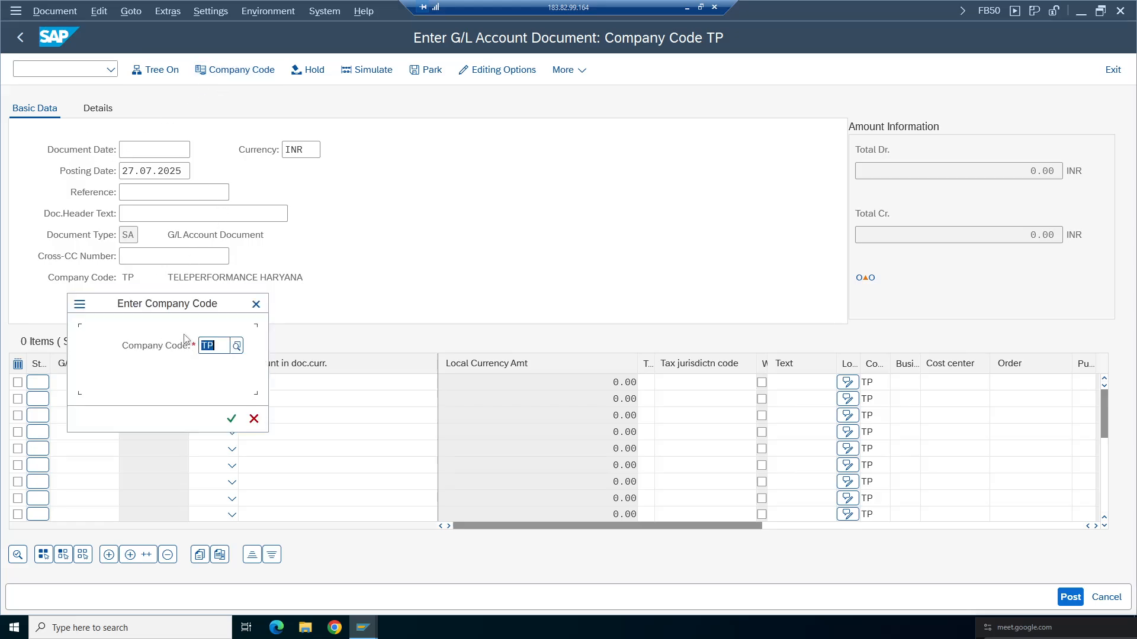
pyautogui.press('BackSpace')
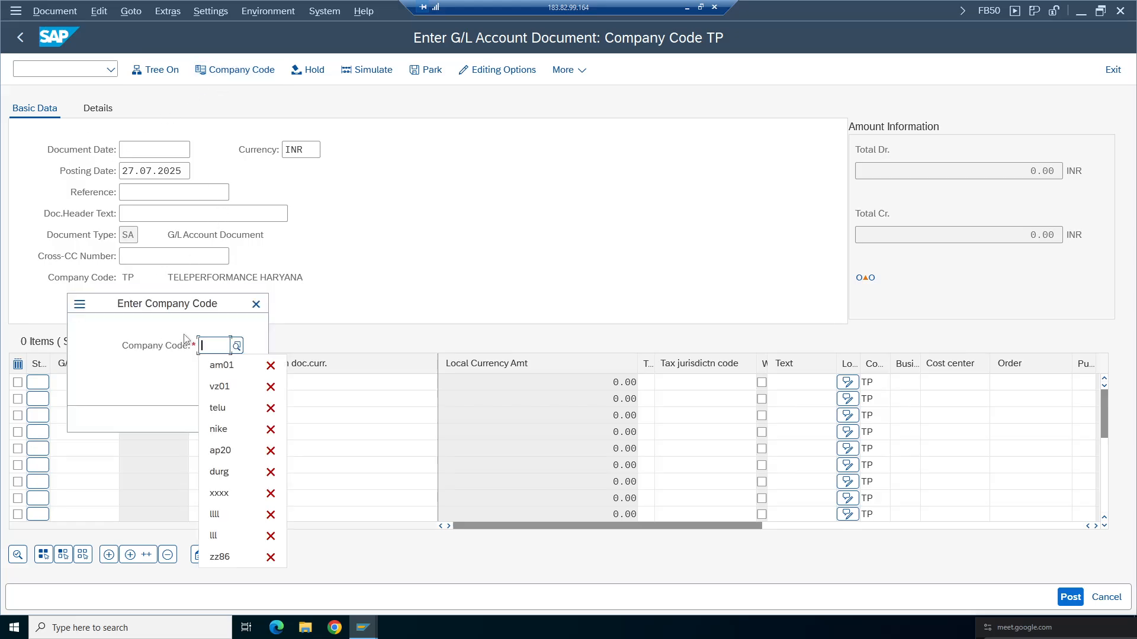
pyautogui.write('ta98')
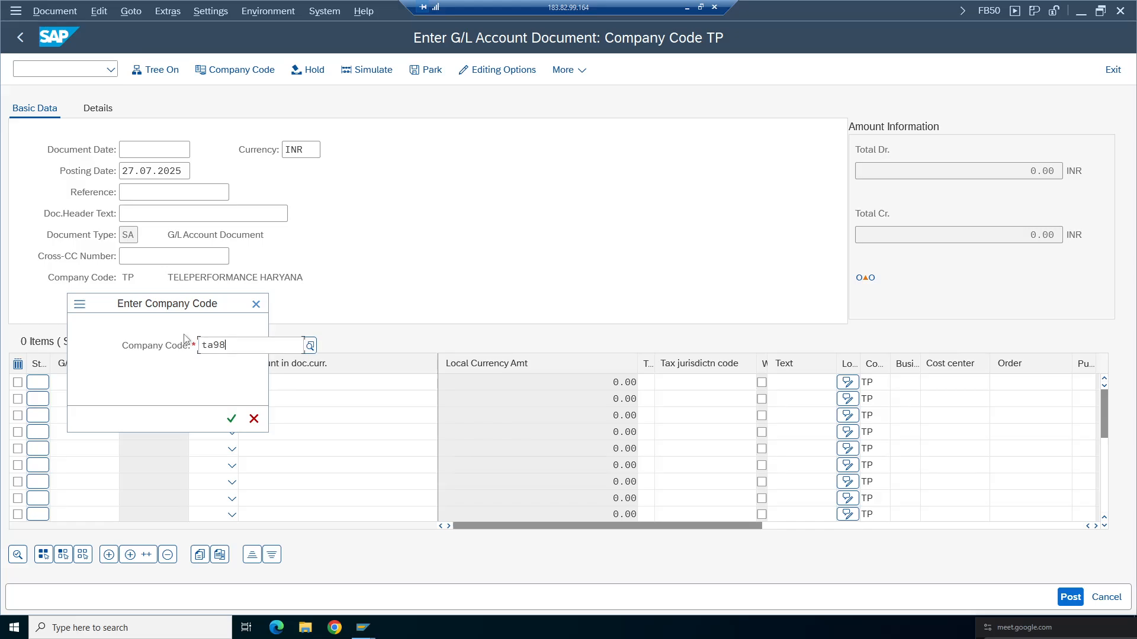
pyautogui.press('Return')
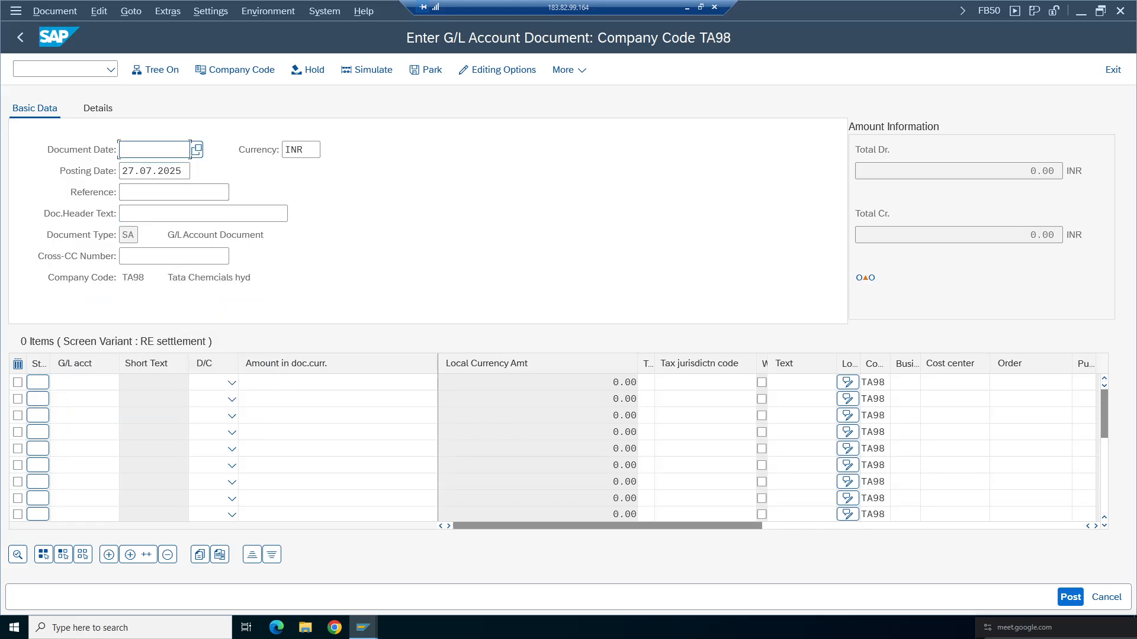
# - Try to pick the document date from the calendar
pyautogui.click(197, 150)
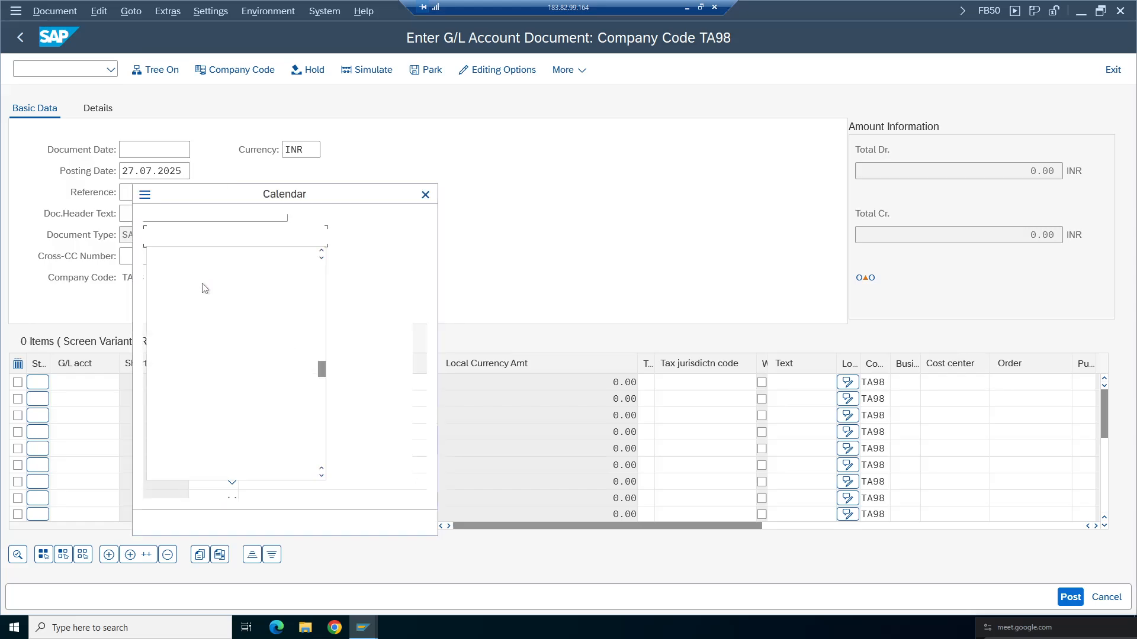
pyautogui.doubleClick(302, 360)
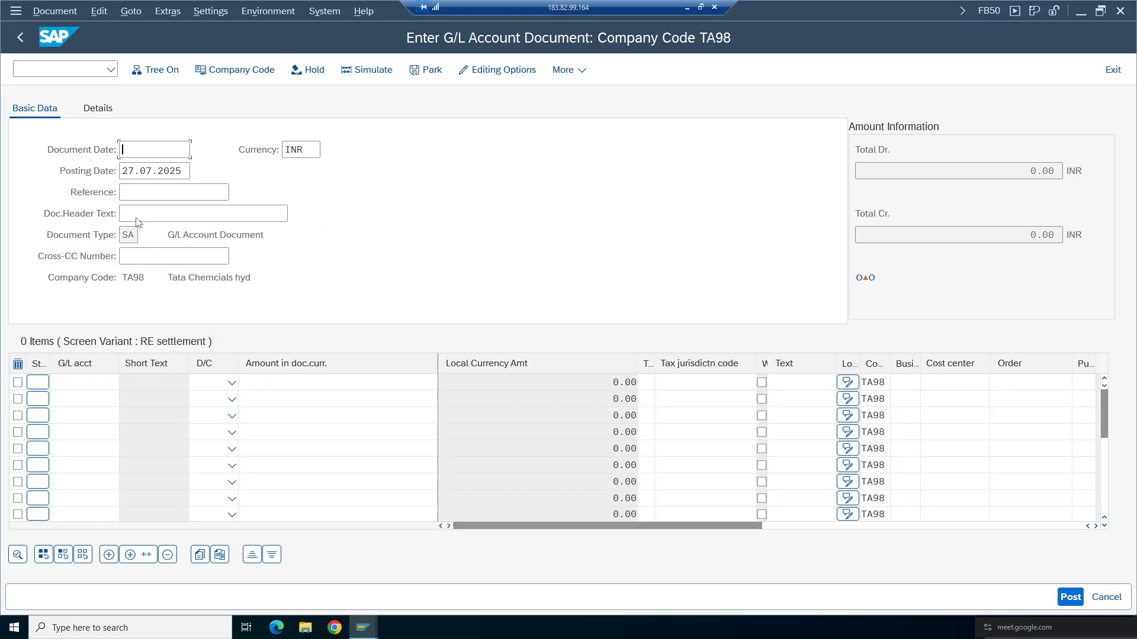
# - Enter Test01 as the document's reference
pyautogui.click(171, 193)
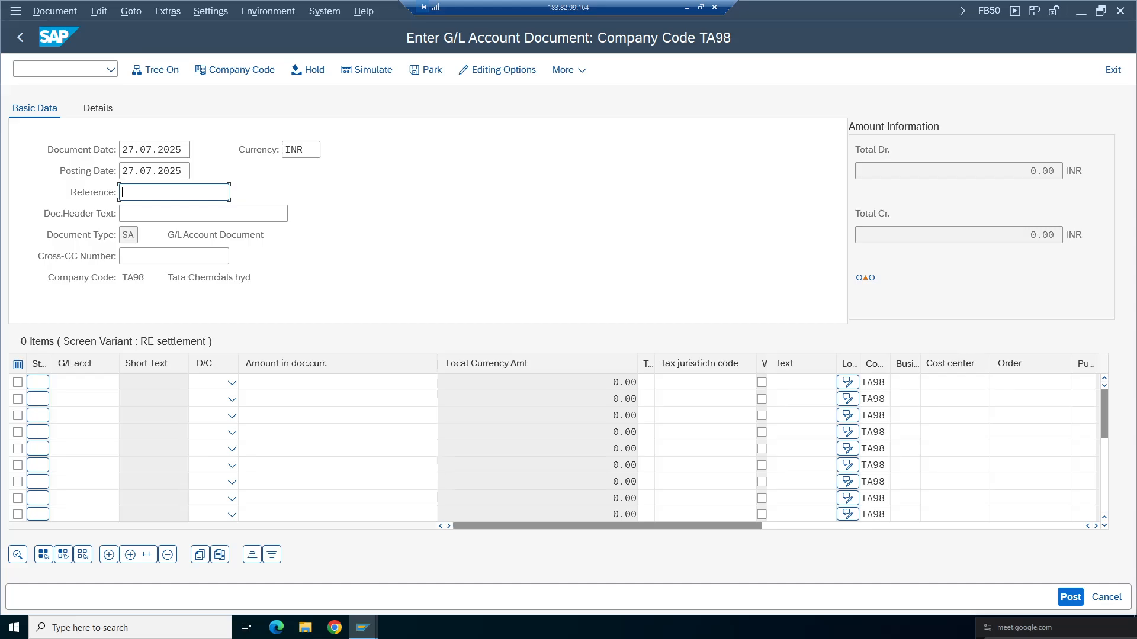
pyautogui.write('Test01')
pyautogui.press('Tab')
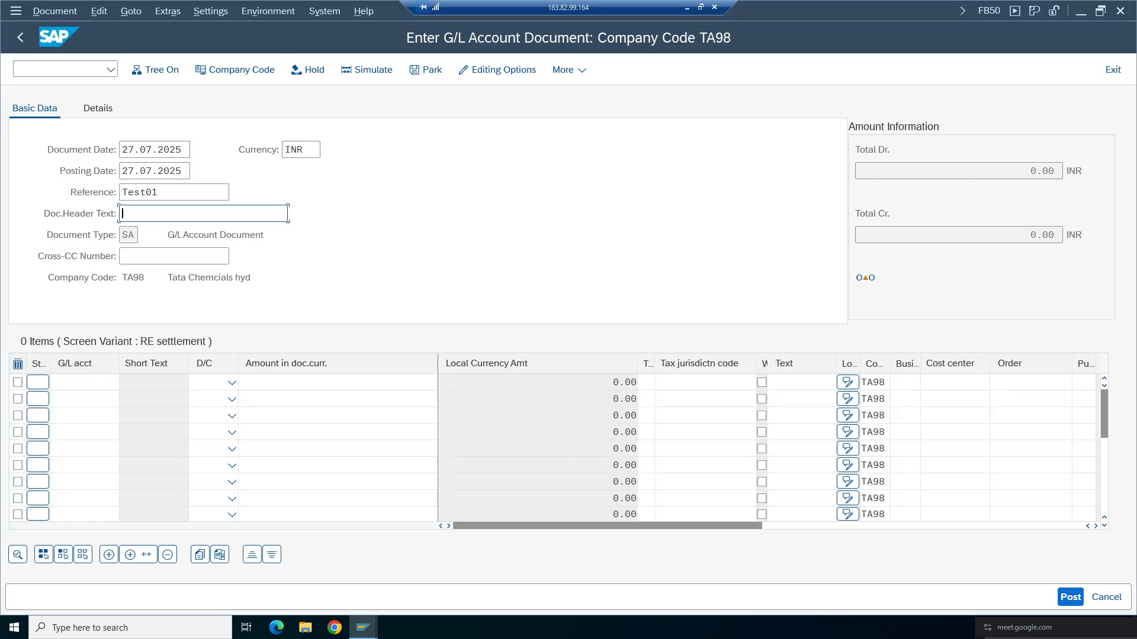
pyautogui.write('Test01')
# - Enter Test01 as the document header text
pyautogui.hotkey('shift', 'Tab')
pyautogui.press('Tab')
pyautogui.click(182, 193)
pyautogui.click(182, 213)
pyautogui.click(183, 195)
pyautogui.click(182, 212)
pyautogui.click(133, 235)
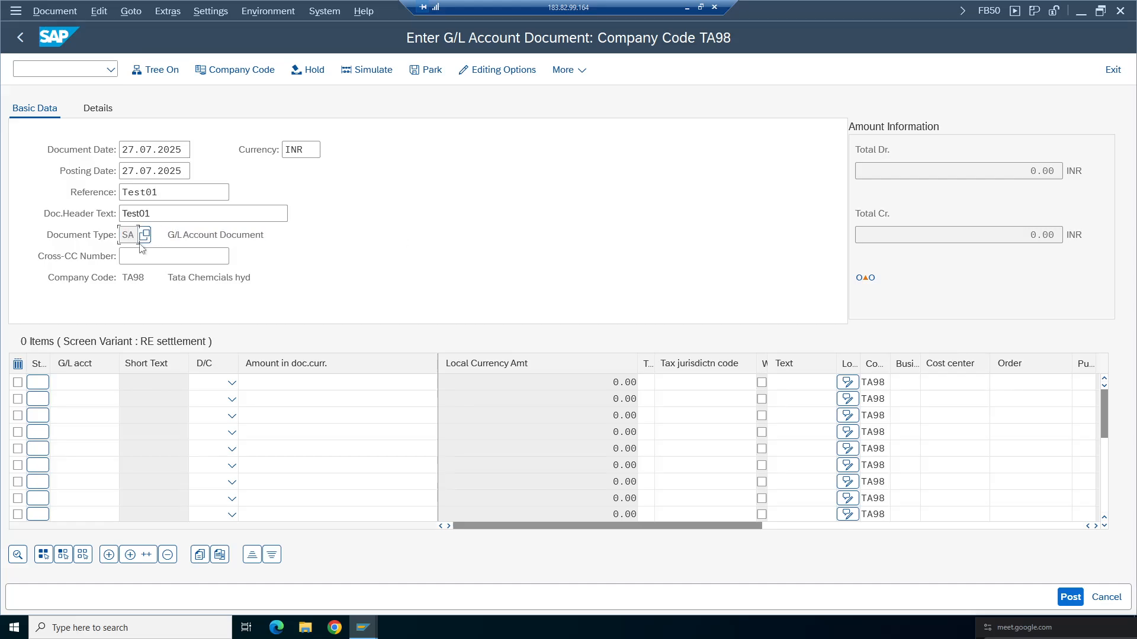
# - Open the document type value list, scroll through the available types and close it
pyautogui.click(143, 236)
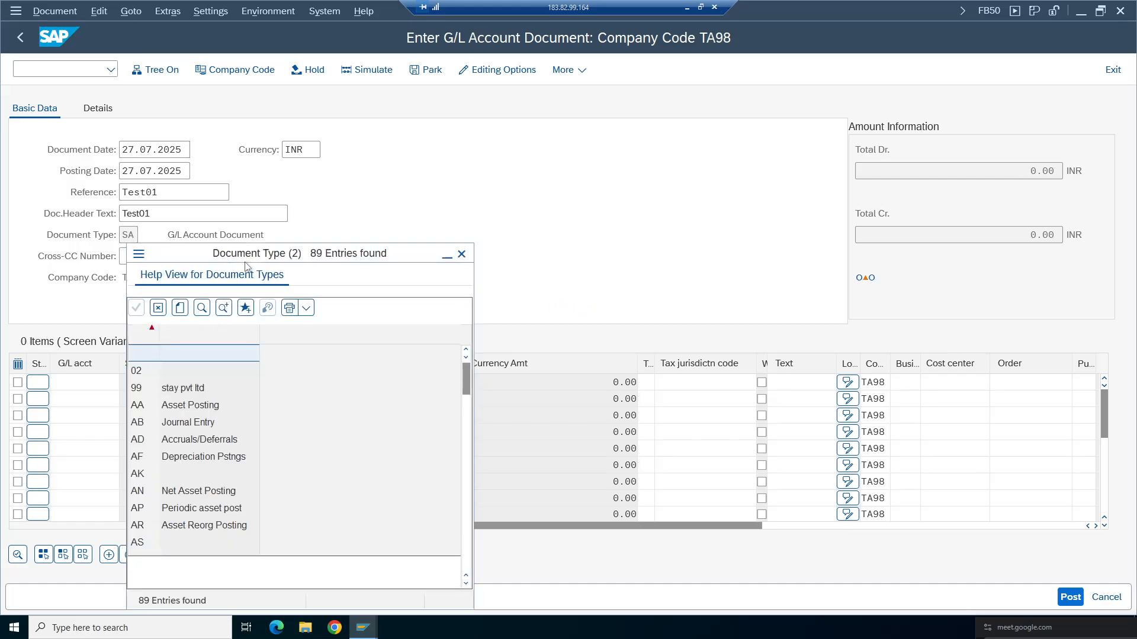
pyautogui.moveTo(455, 165); pyautogui.dragTo(494, 143)
pyautogui.moveTo(684, 266); pyautogui.dragTo(681, 389)
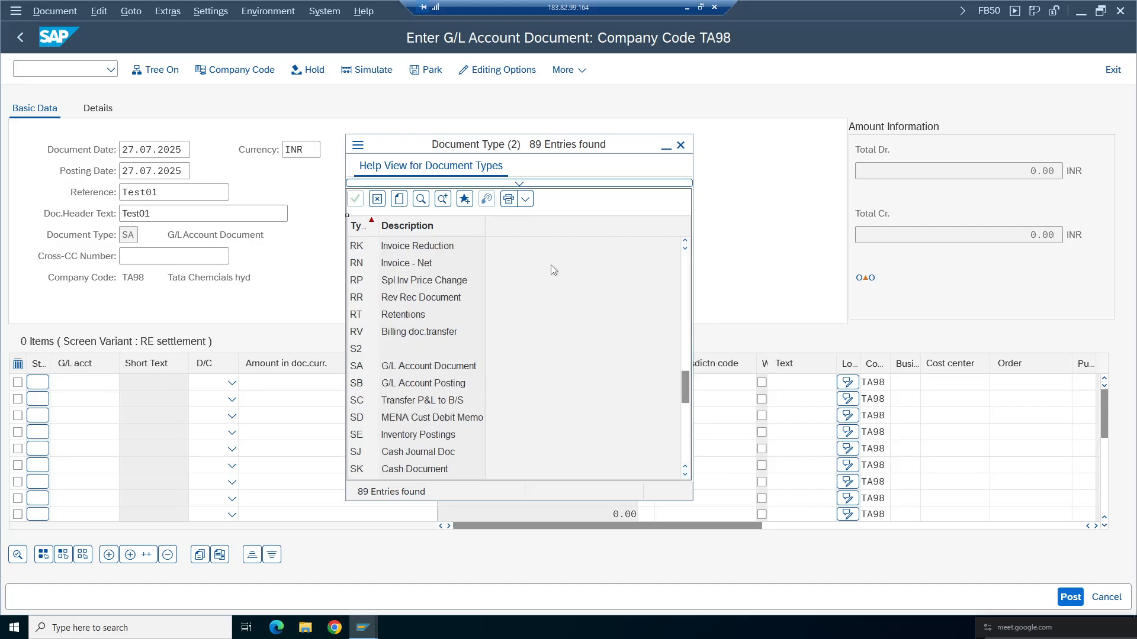
pyautogui.click(681, 145)
# - Open transaction OBA7 to view the document types configuration
pyautogui.click(65, 73)
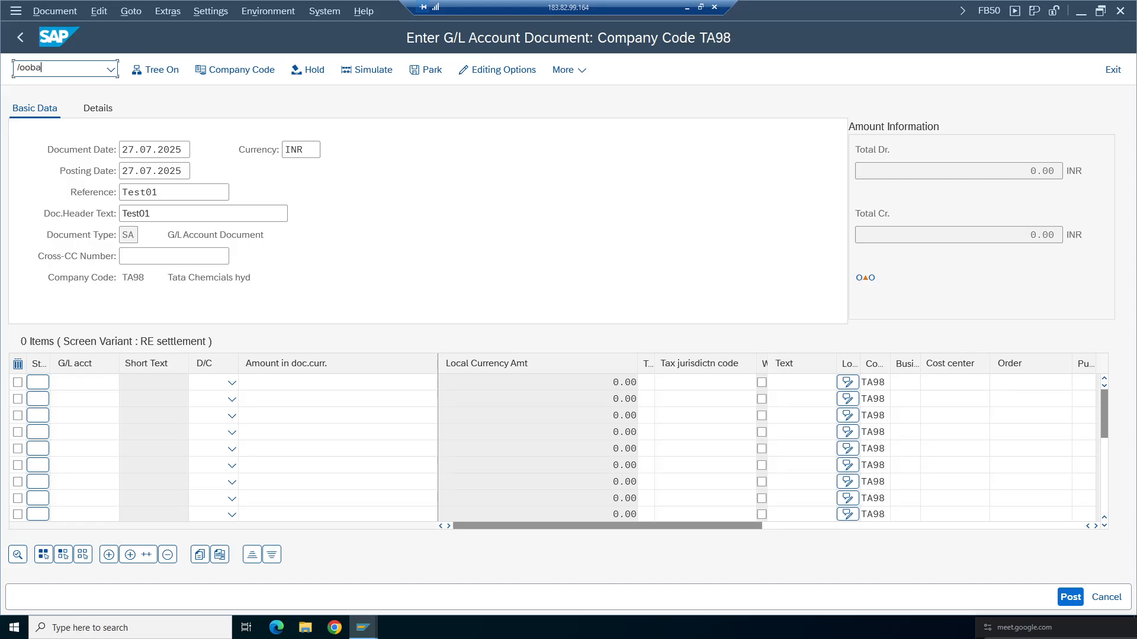
pyautogui.write('/ooba7')
pyautogui.press('Return')
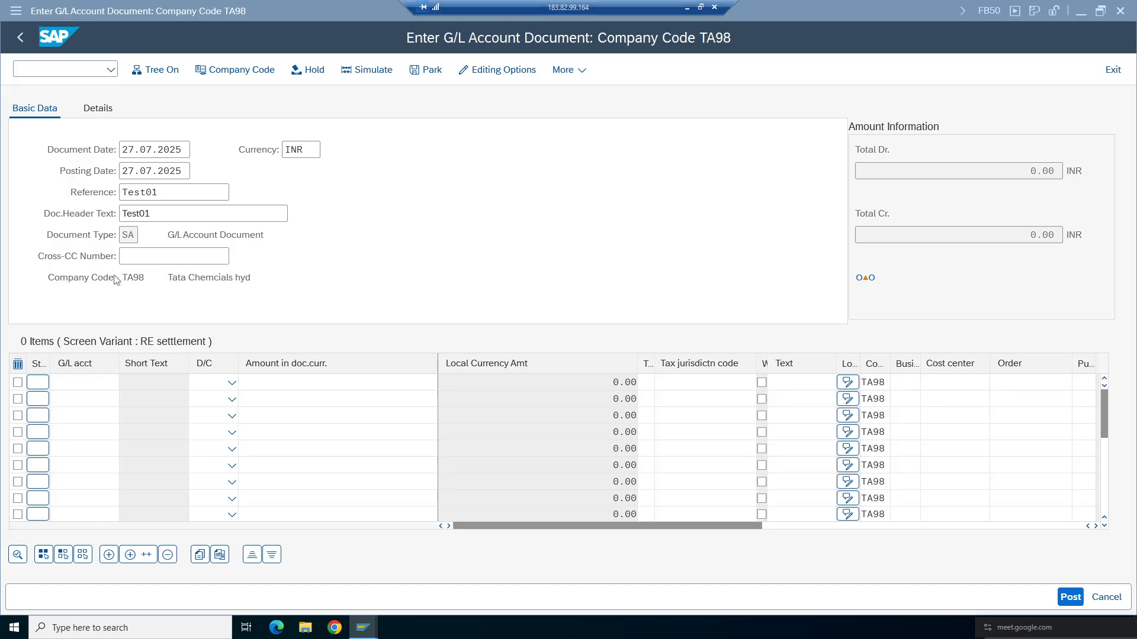
# - Position the document types list at KR and then at DR
pyautogui.click(111, 70)
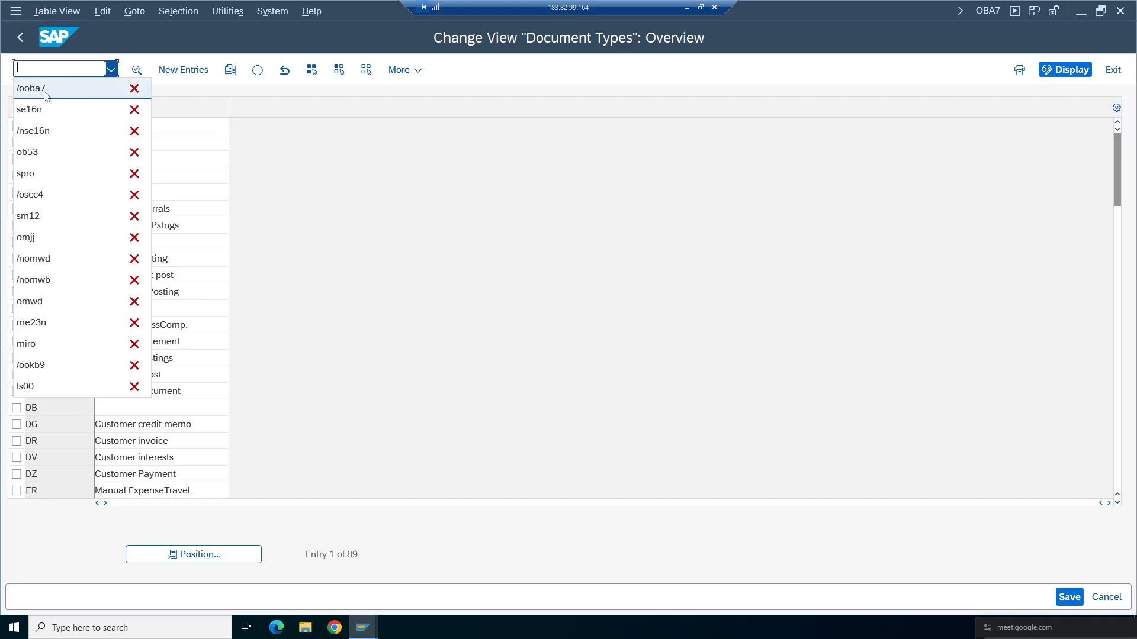
pyautogui.click(354, 130)
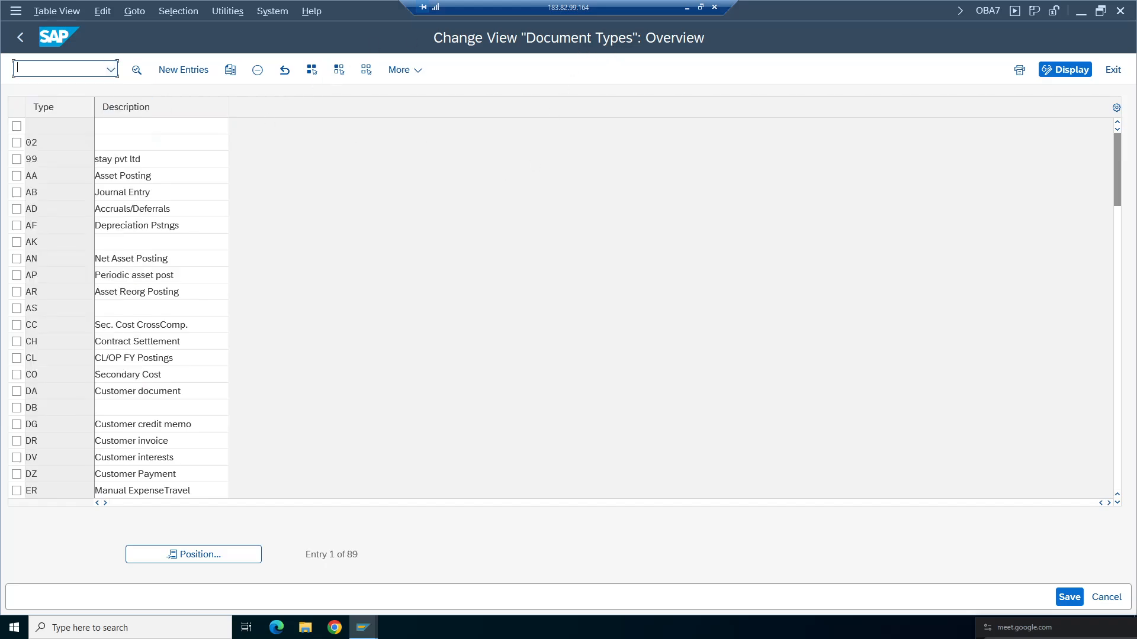
pyautogui.click(218, 554)
pyautogui.write('kr')
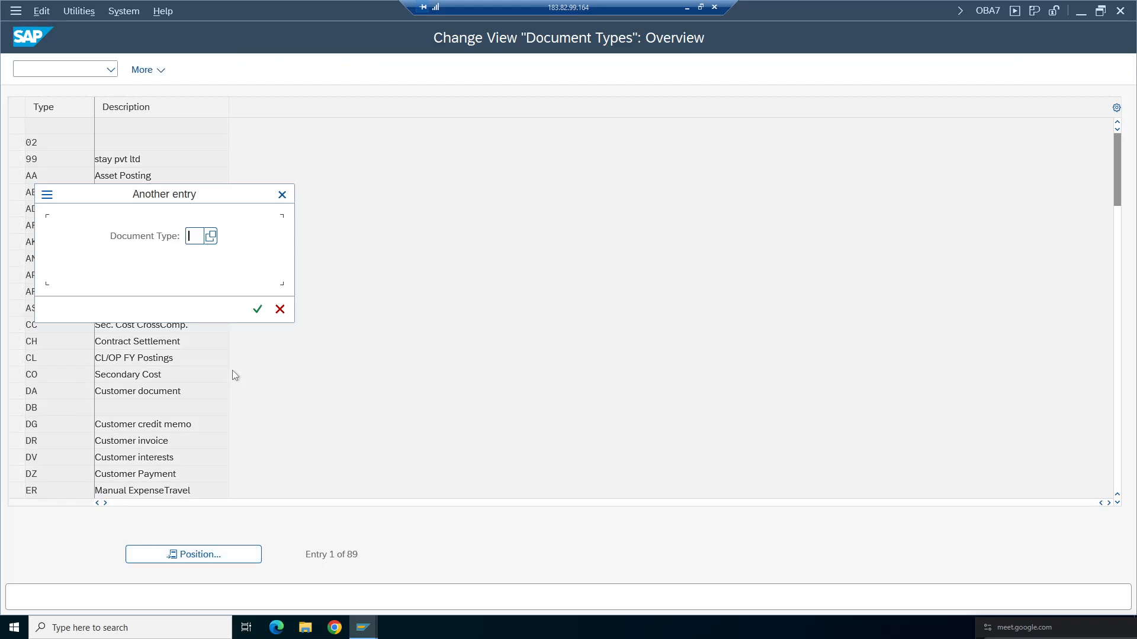
pyautogui.press('Return')
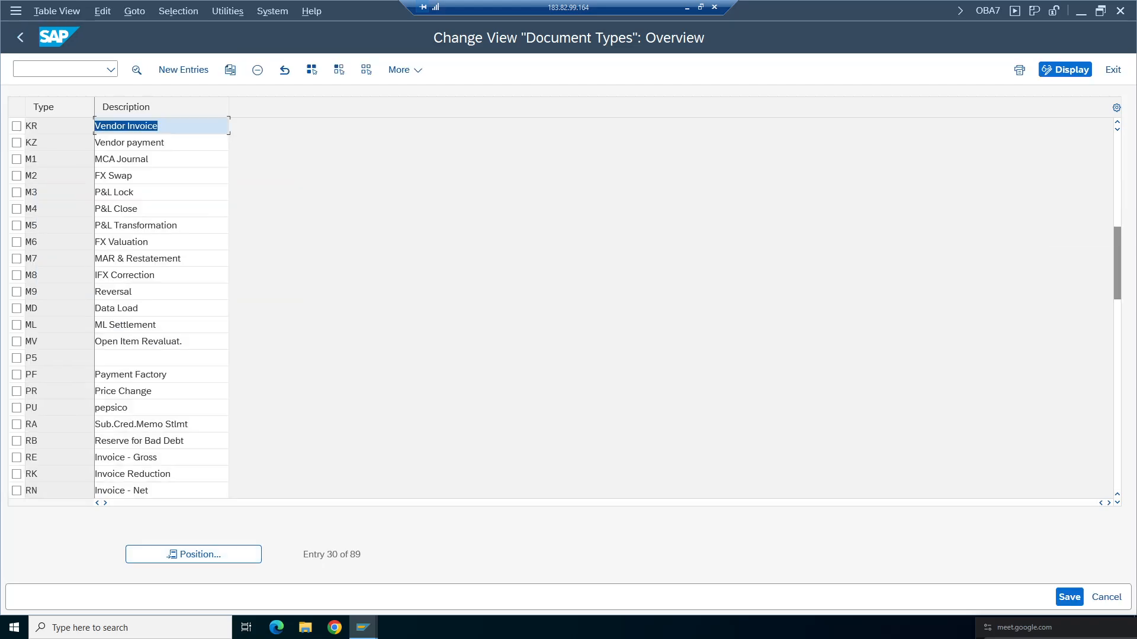
pyautogui.doubleClick(130, 143)
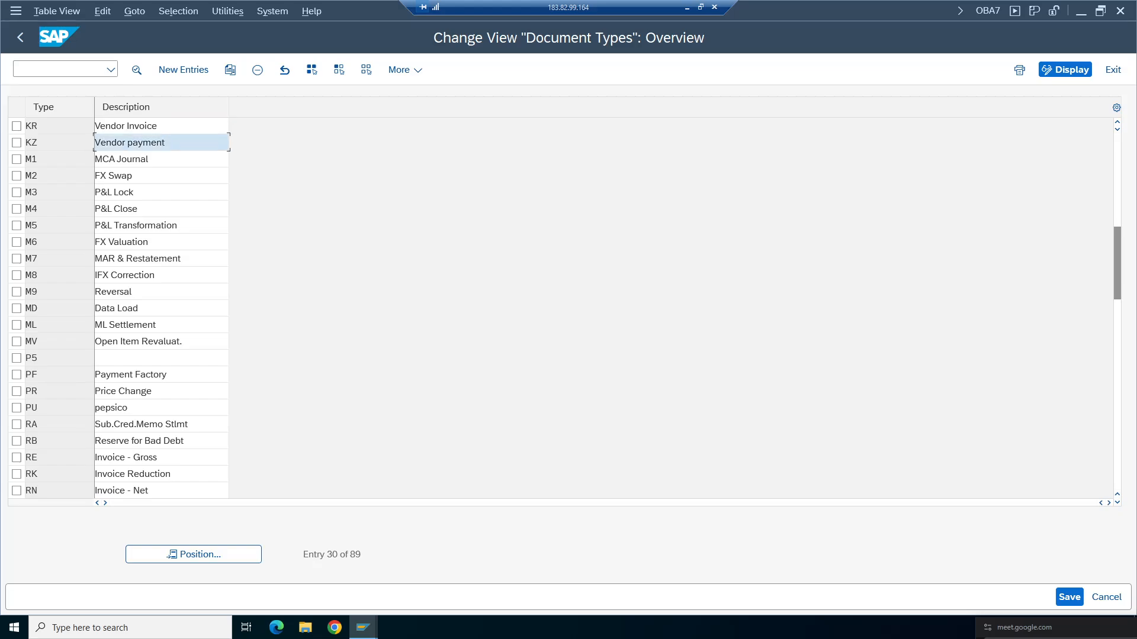
pyautogui.click(221, 554)
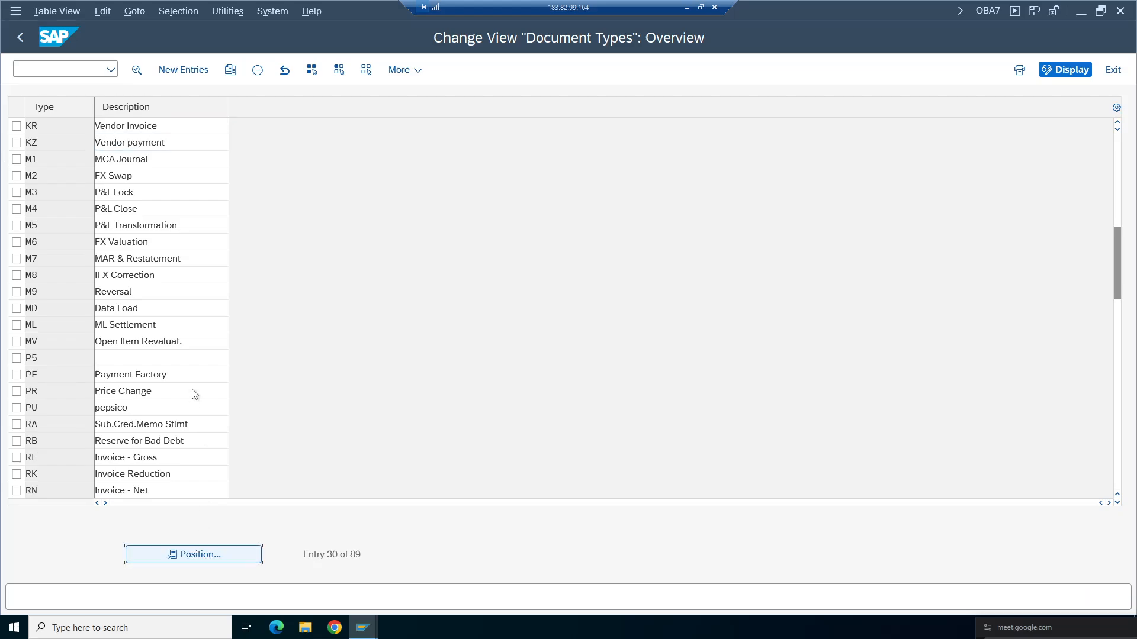
pyautogui.write('dr')
pyautogui.press('Return')
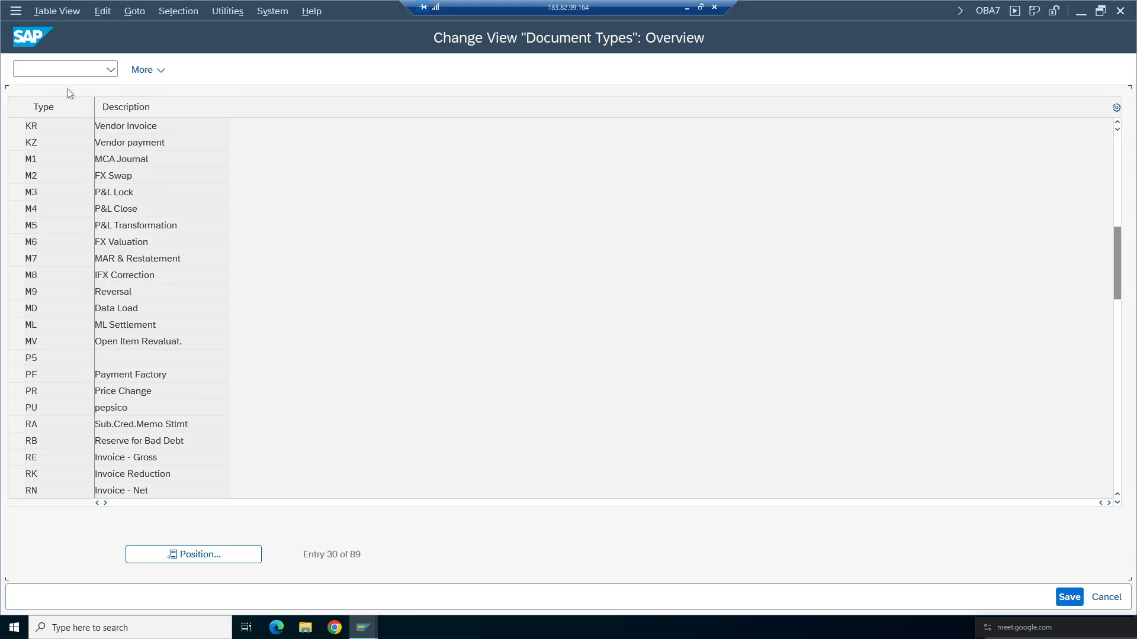
# - Open the details of document type DR Customer invoice
pyautogui.click(179, 142)
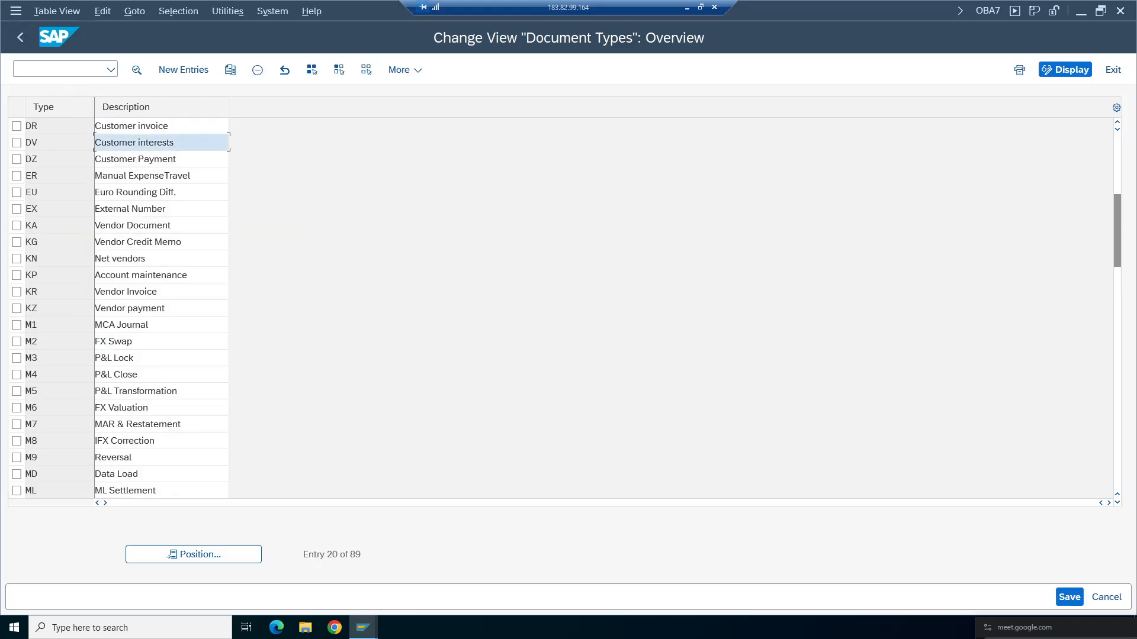
pyautogui.moveTo(179, 159); pyautogui.dragTo(95, 159)
pyautogui.click(37, 126)
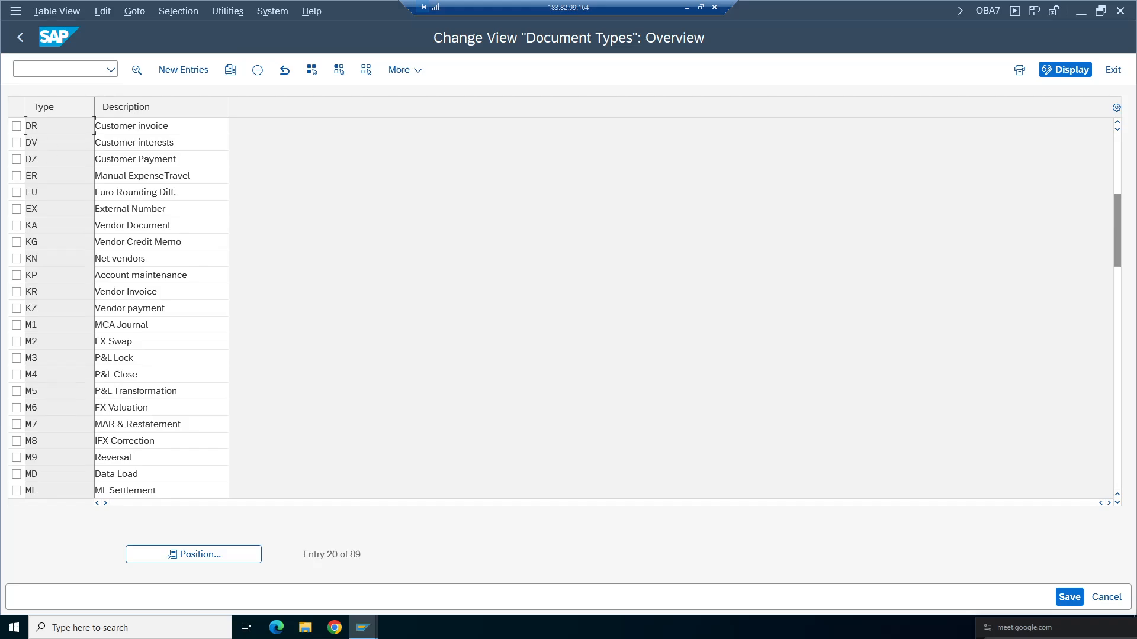
pyautogui.doubleClick(120, 126)
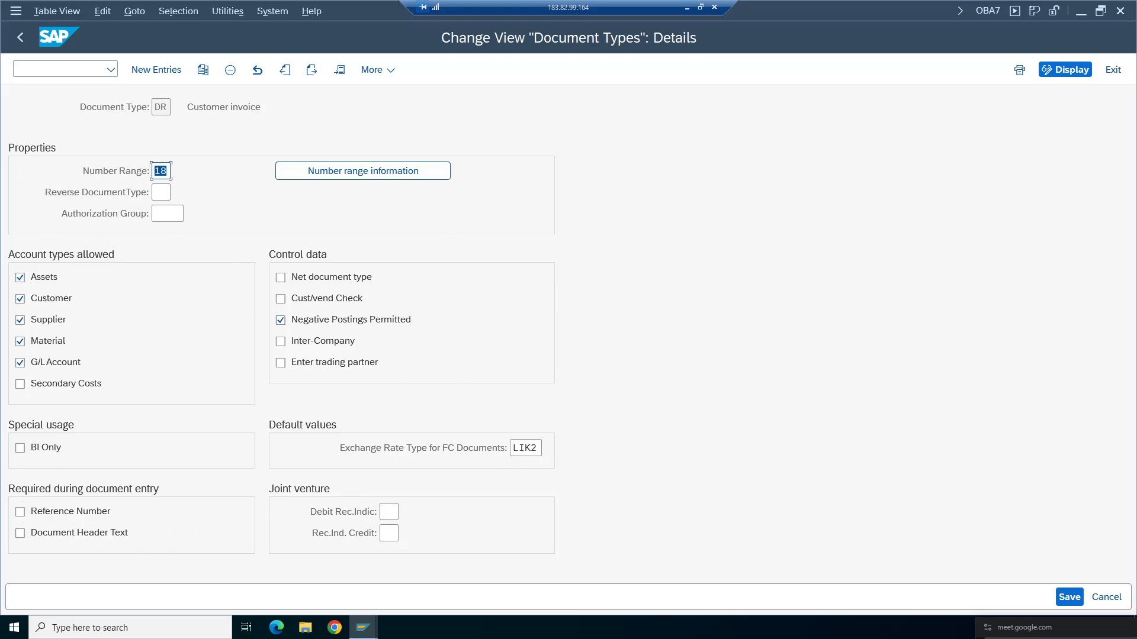
pyautogui.click(161, 170)
pyautogui.hotkey('shift', 'Tab')
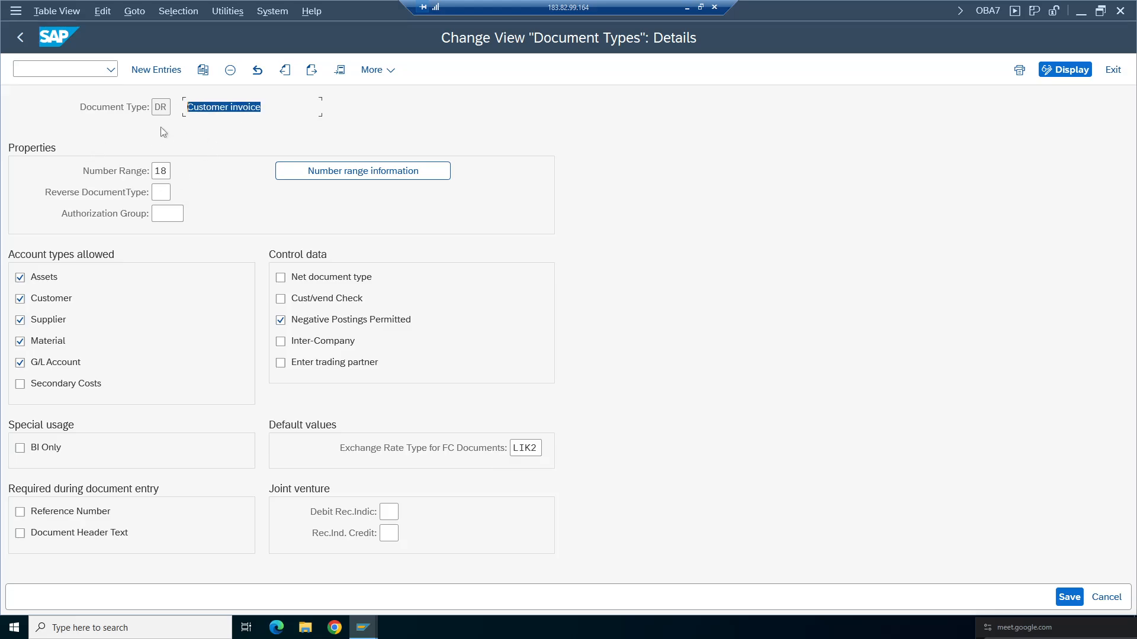
pyautogui.hotkey('shift', 'Tab')
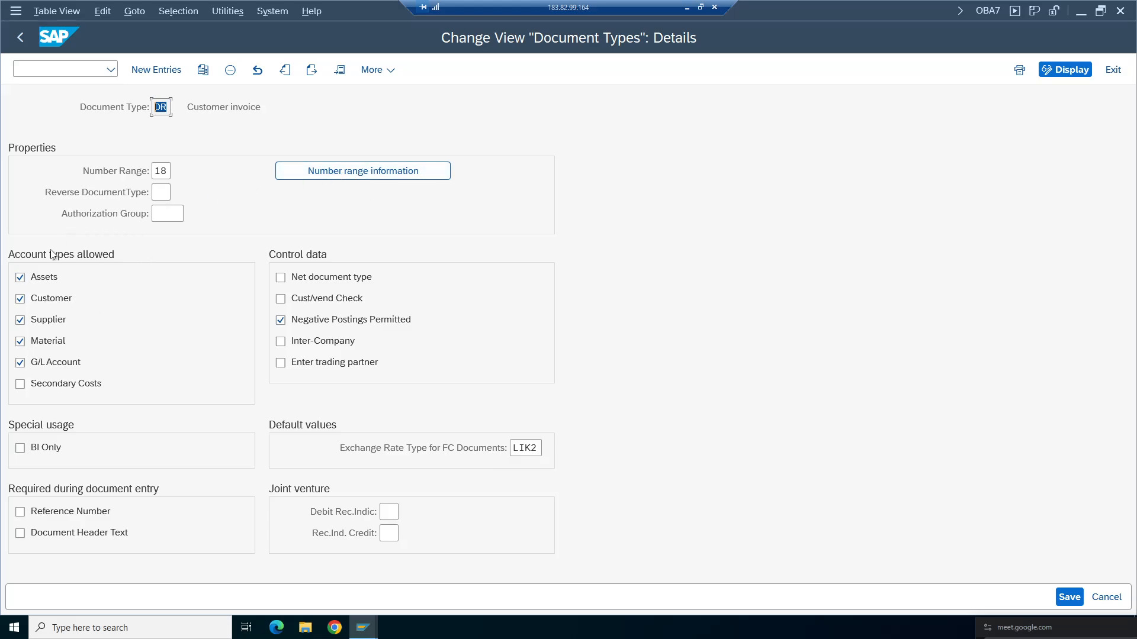
pyautogui.click(161, 107)
# - Try marking Reference Number as required during document entry for document type DR
pyautogui.click(21, 512)
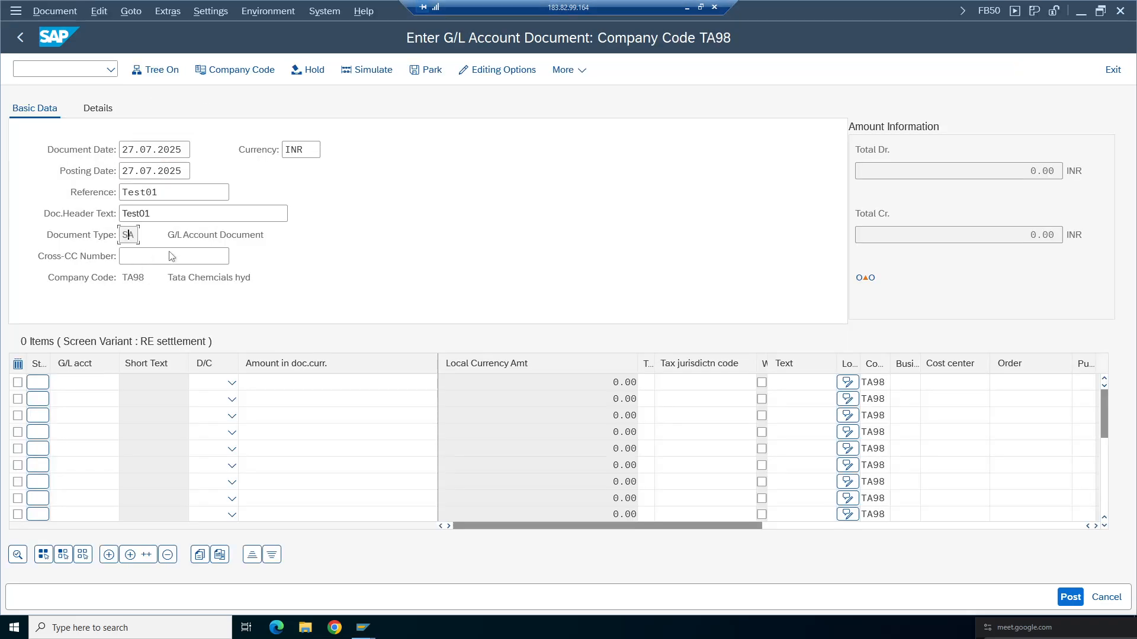
pyautogui.click(155, 192)
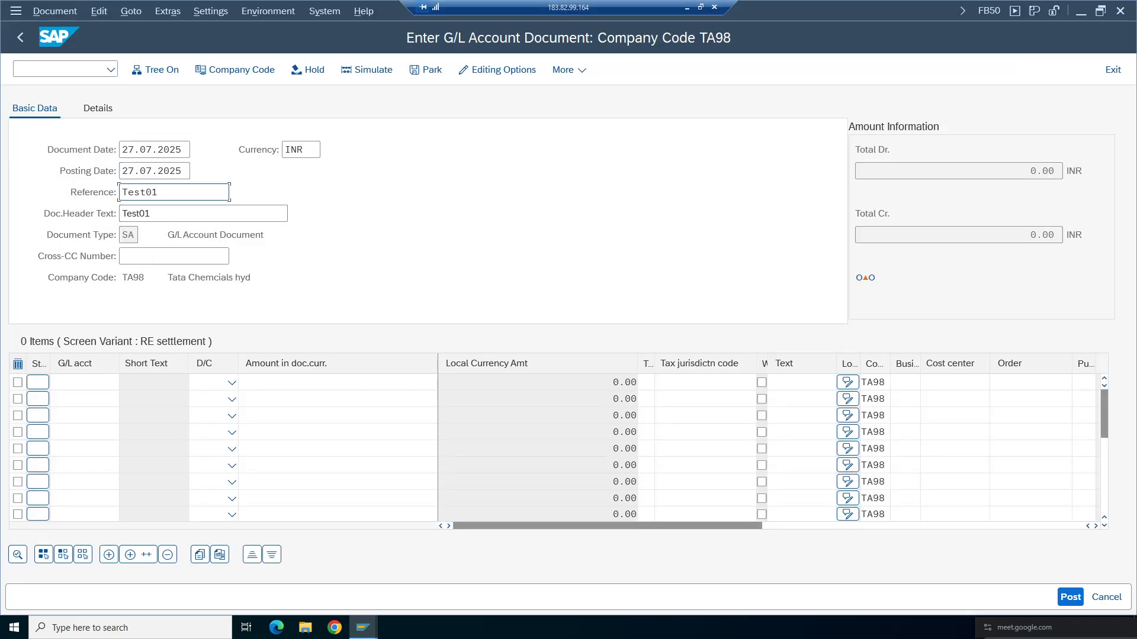
pyautogui.click(152, 214)
pyautogui.hotkey('alt', 'Tab')
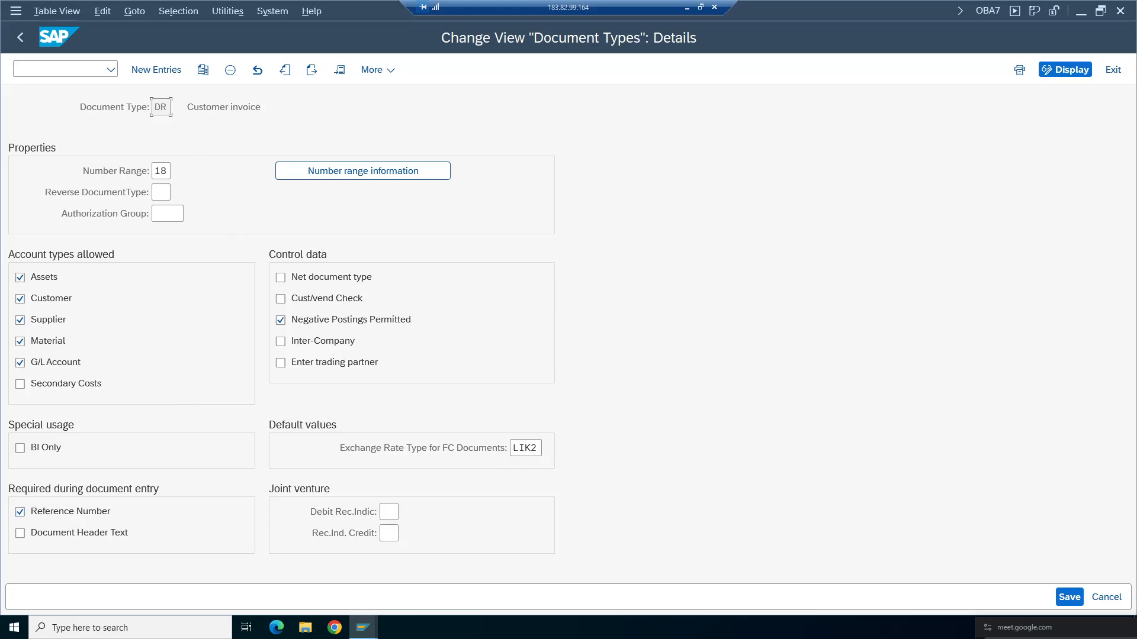
pyautogui.click(19, 512)
pyautogui.click(155, 71)
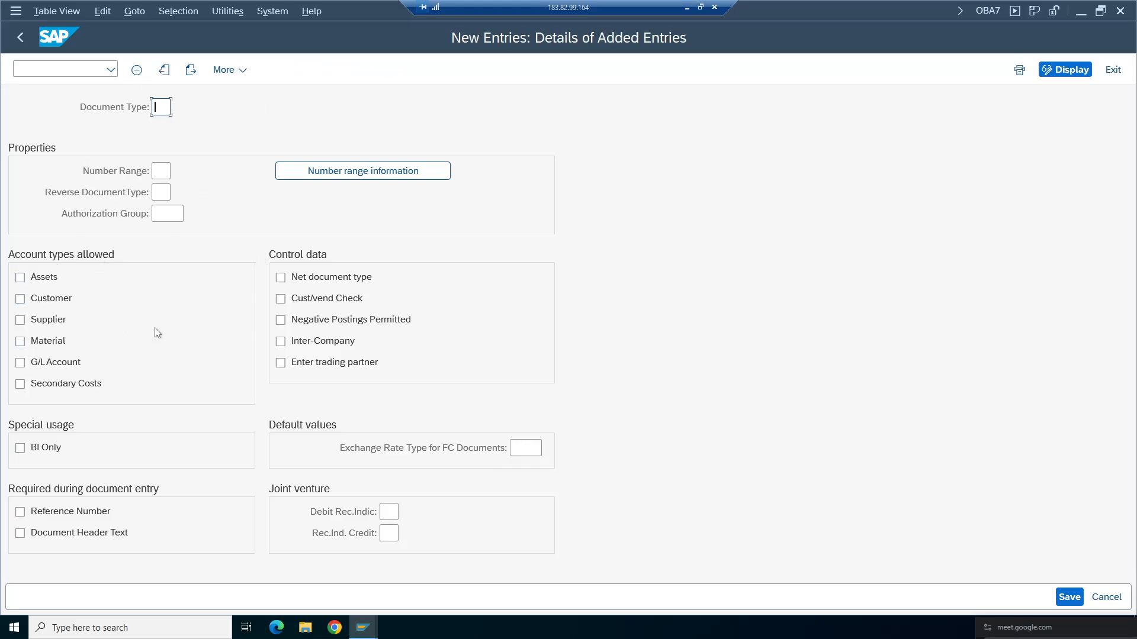
pyautogui.click(20, 37)
pyautogui.click(1106, 599)
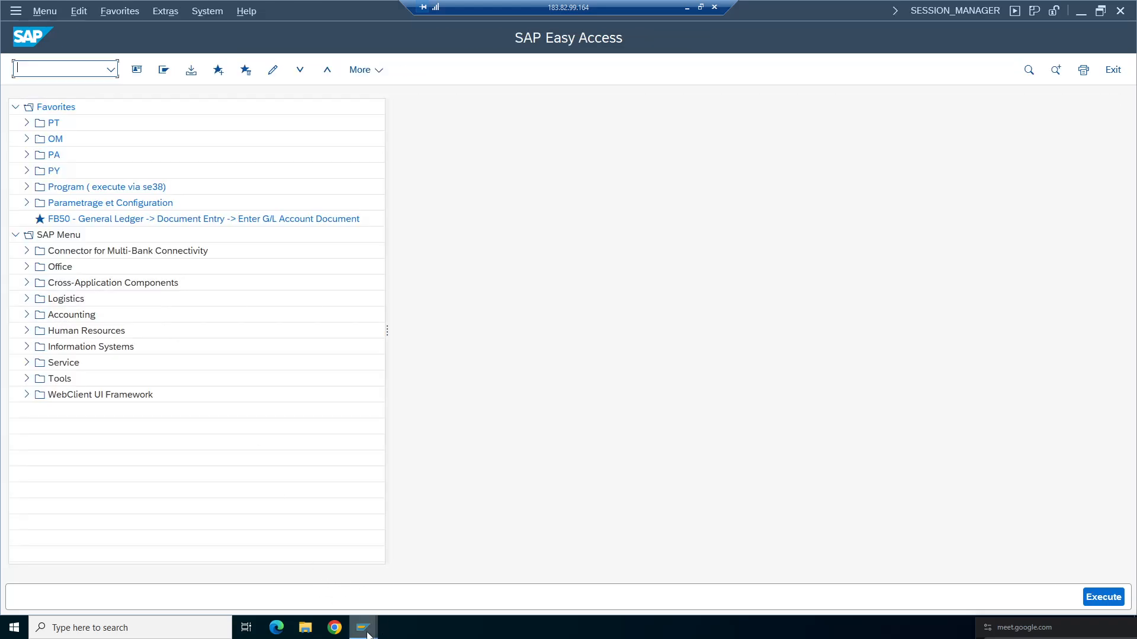
# - Return to the G/L account document and pick account 3000 Stationery Expenses for the first line item
pyautogui.moveTo(363, 627)
pyautogui.click(361, 586)
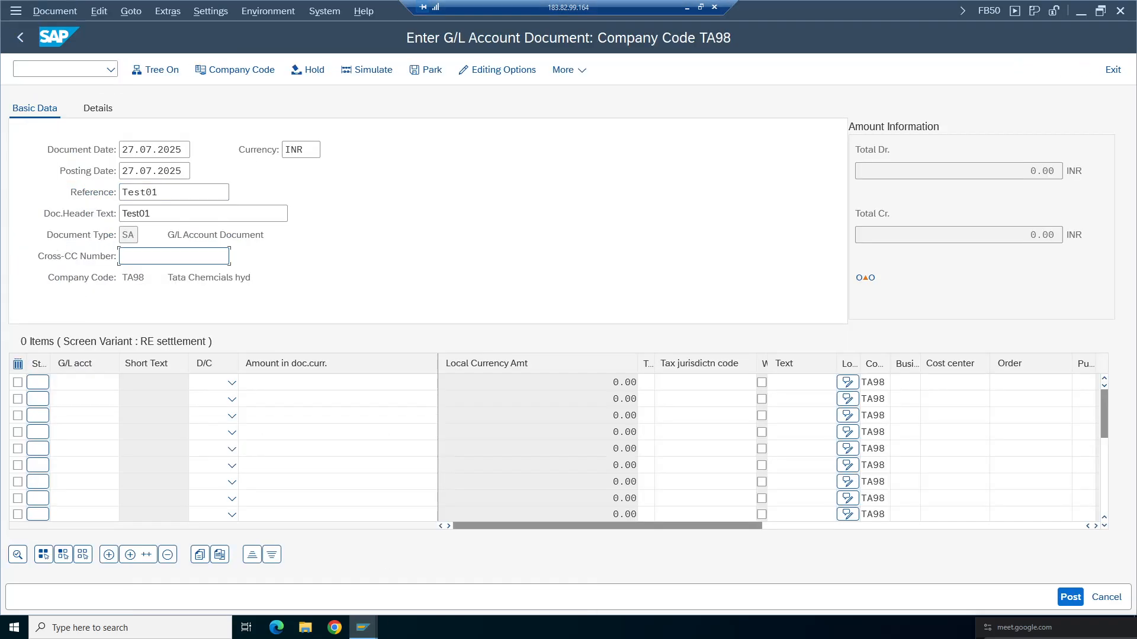
pyautogui.moveTo(136, 235); pyautogui.dragTo(119, 244)
pyautogui.moveTo(264, 238); pyautogui.dragTo(167, 240)
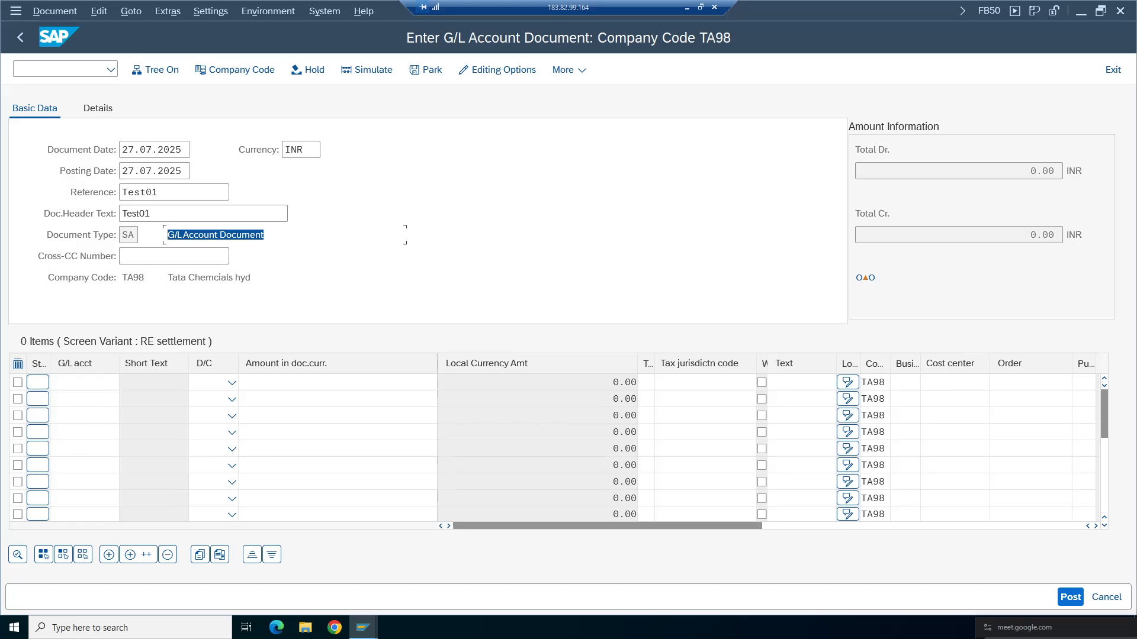
pyautogui.click(112, 382)
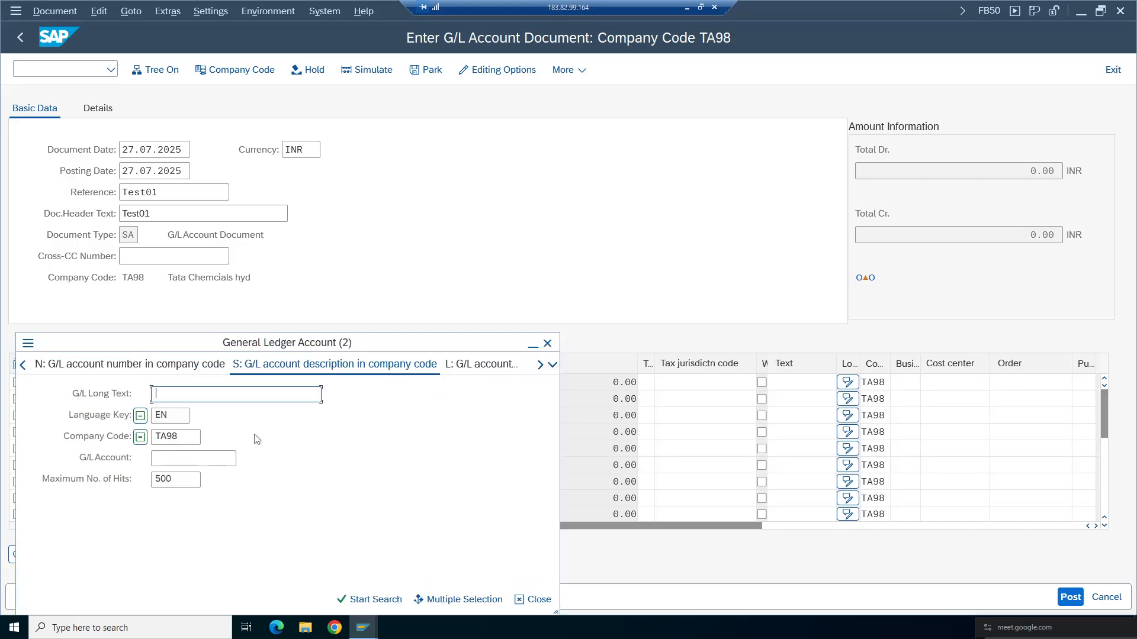
pyautogui.press('Return')
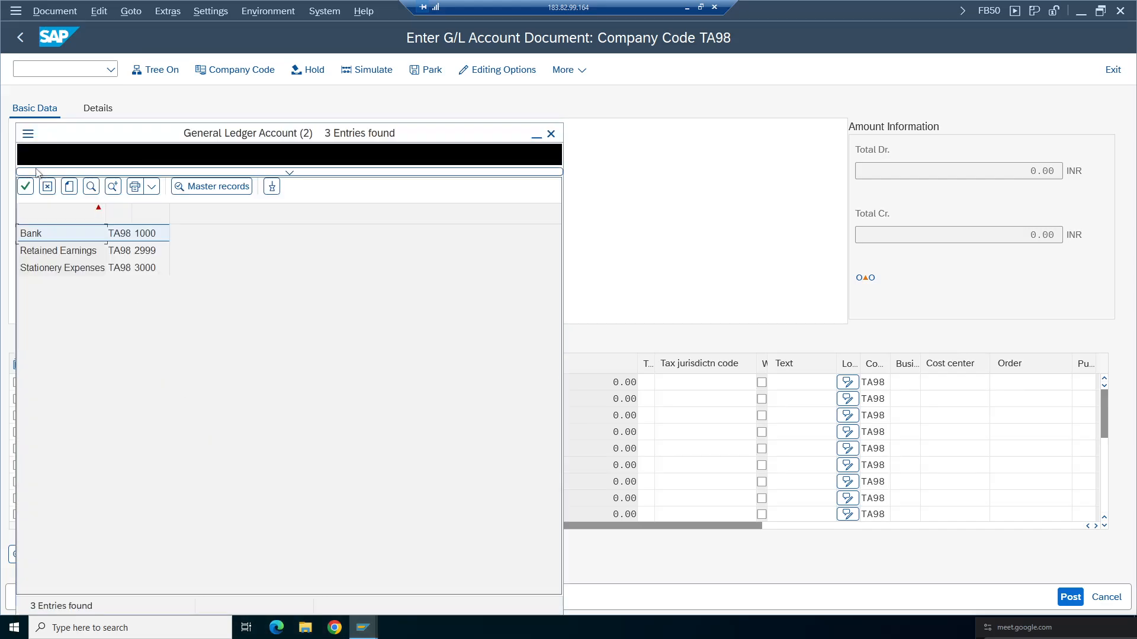
pyautogui.doubleClick(56, 270)
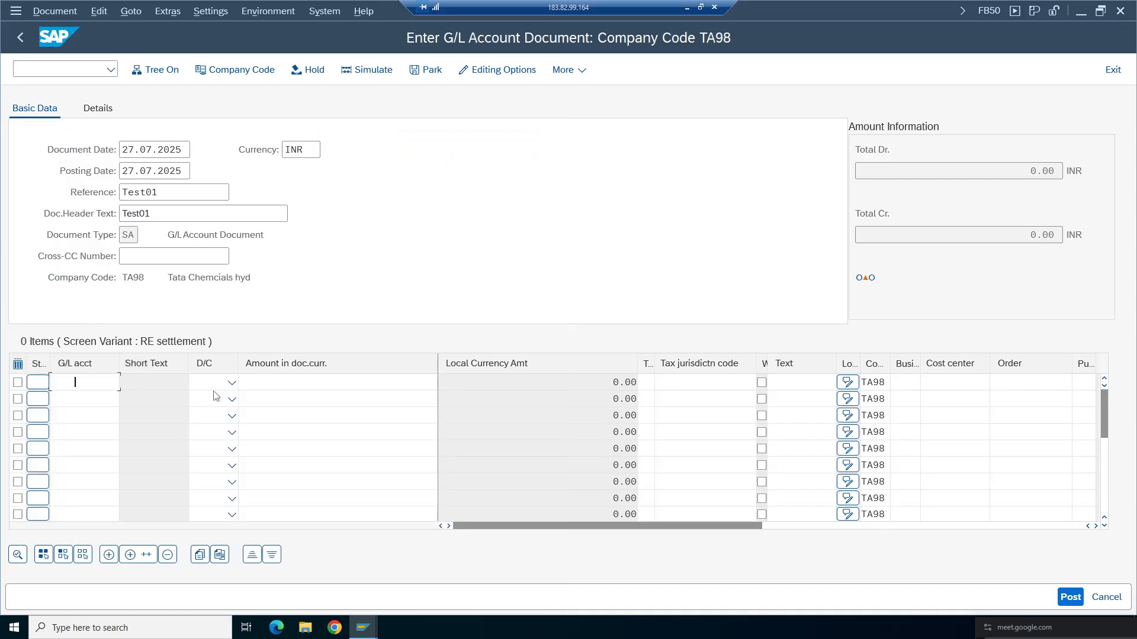
# - Set the first line item to Debit with an amount of 100
pyautogui.click(232, 383)
pyautogui.click(207, 422)
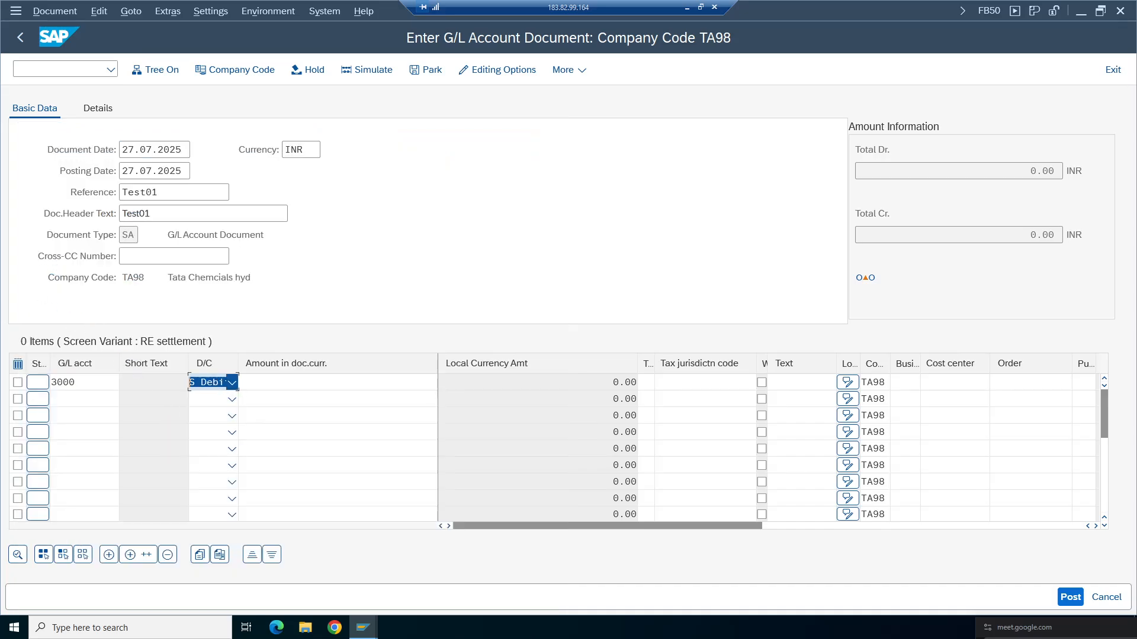
pyautogui.click(338, 382)
pyautogui.write('100')
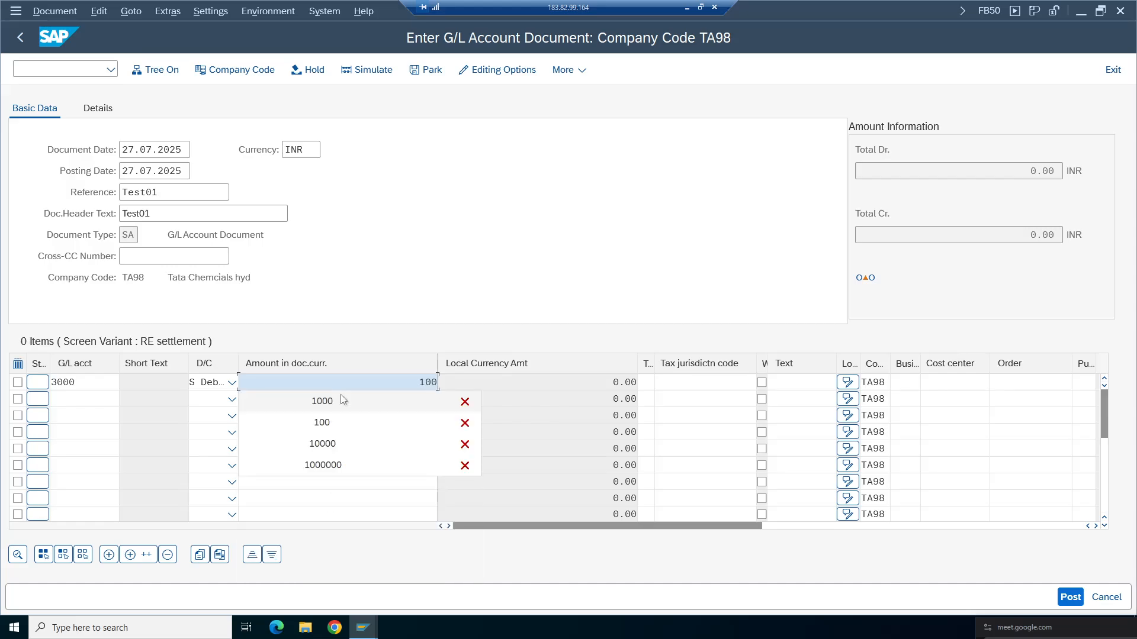
# - Add a second line item for account 1000 Bank as Credit with an amount of 100 and submit the entries
pyautogui.click(123, 400)
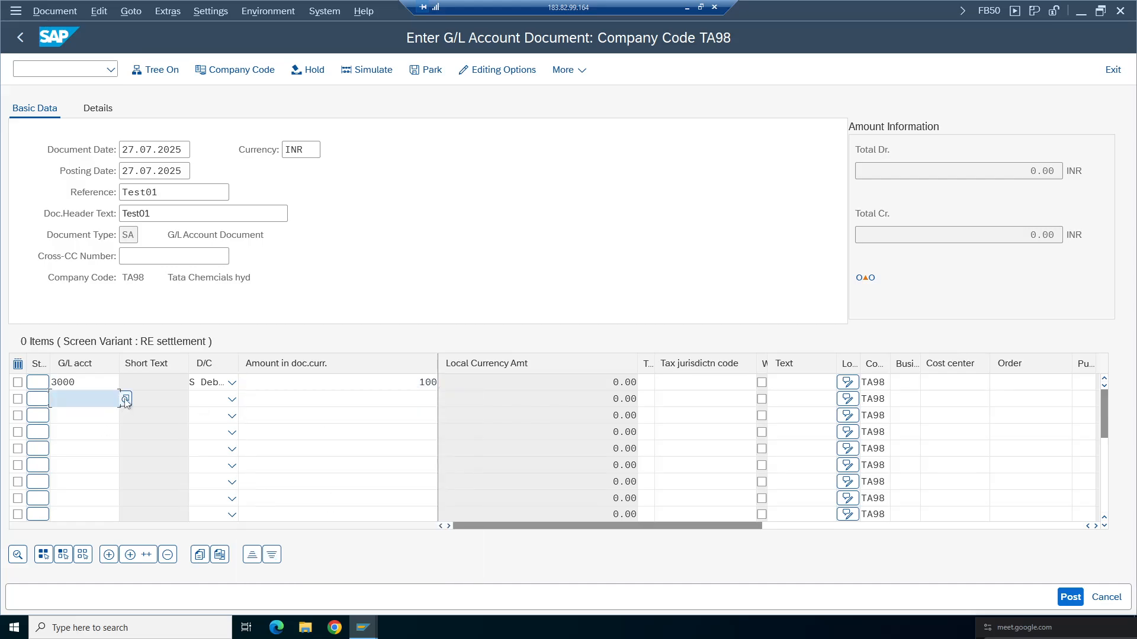
pyautogui.press('F4')
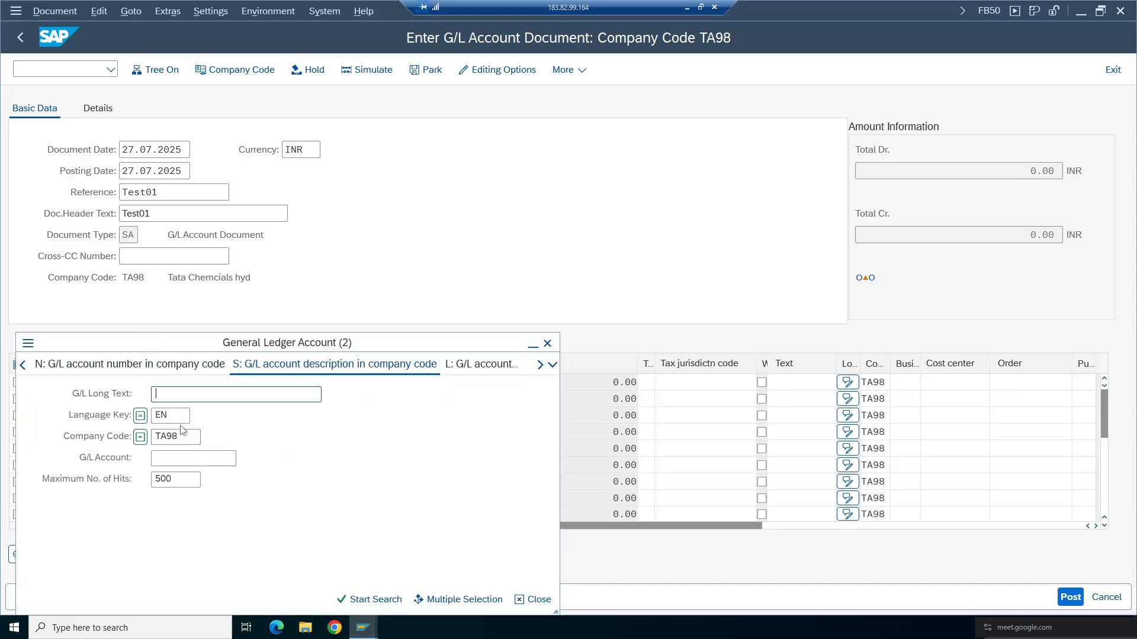
pyautogui.press('Return')
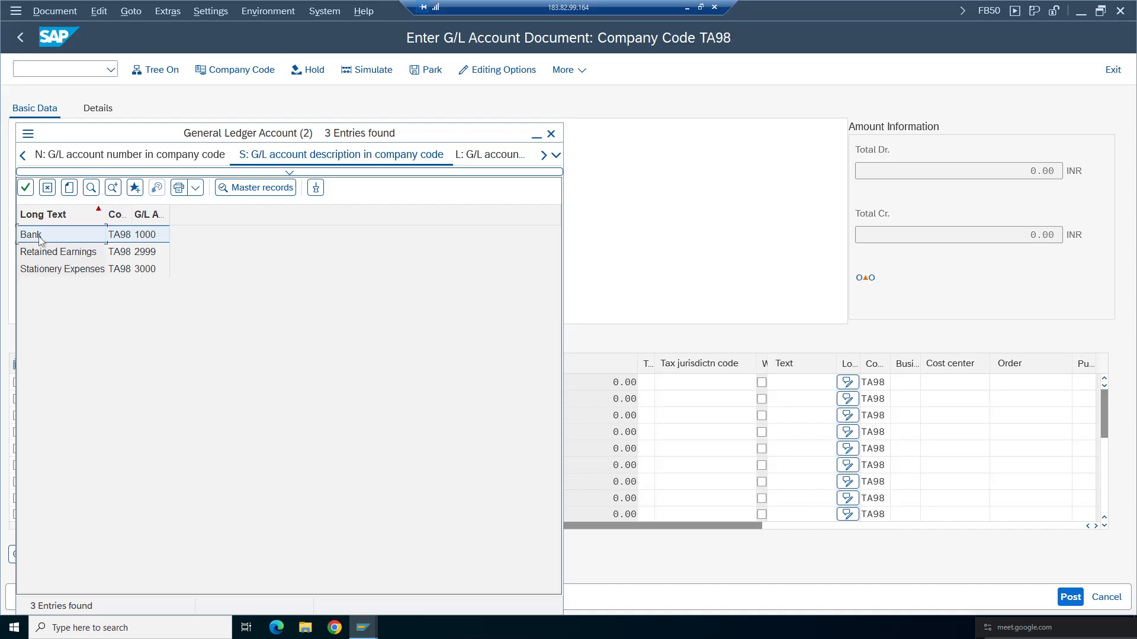
pyautogui.doubleClick(42, 239)
pyautogui.click(232, 400)
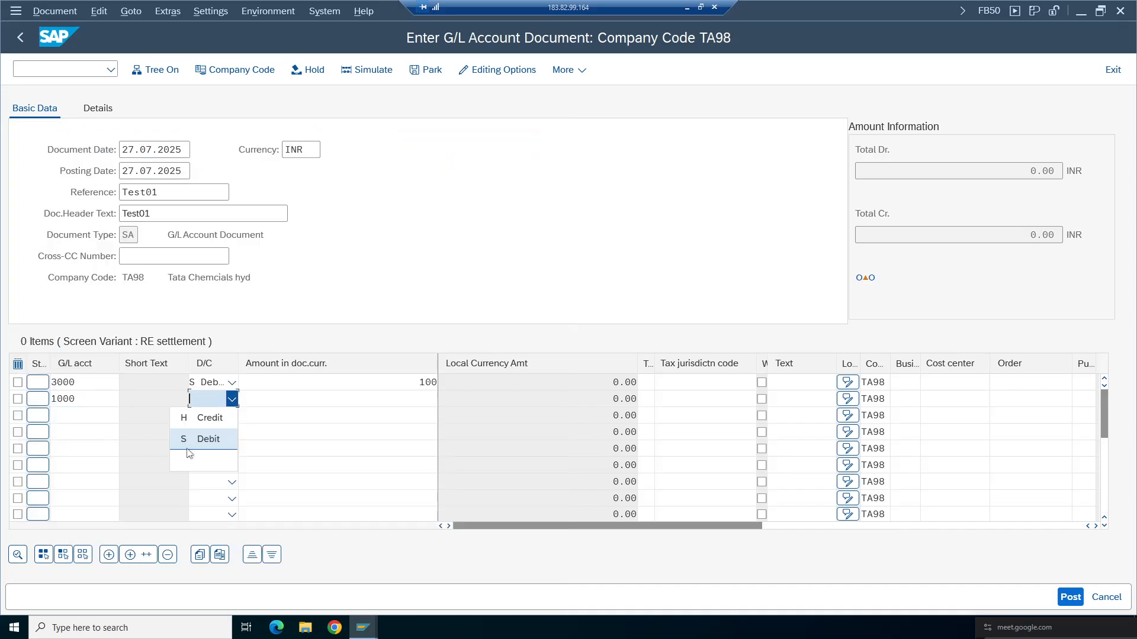
pyautogui.click(214, 418)
pyautogui.click(338, 399)
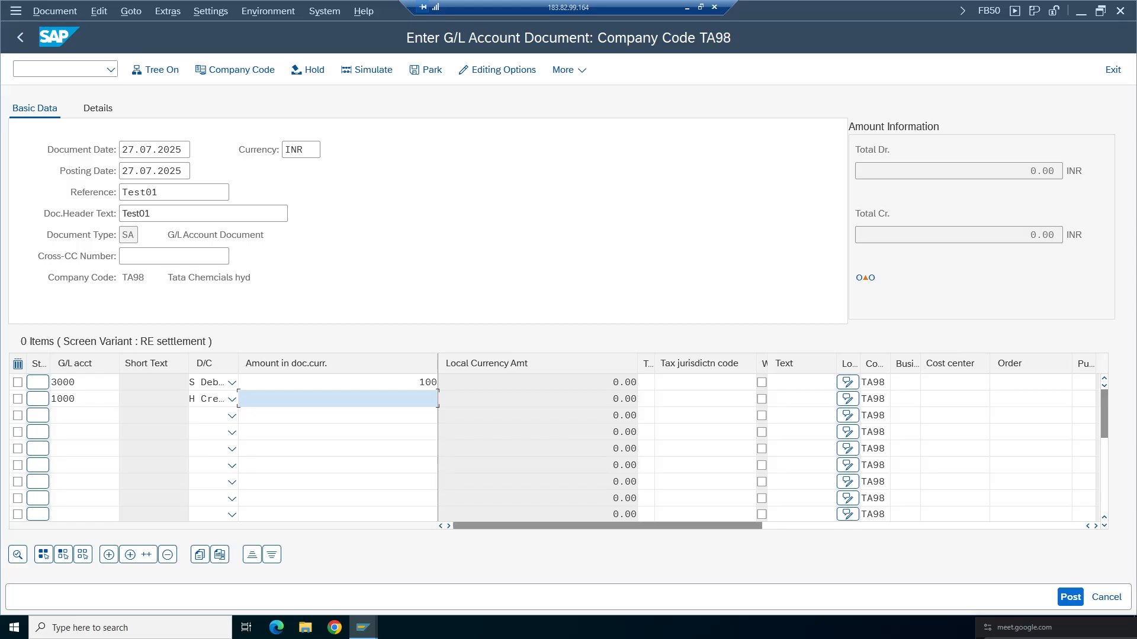
pyautogui.write('100')
pyautogui.click(430, 411)
pyautogui.press('Return')
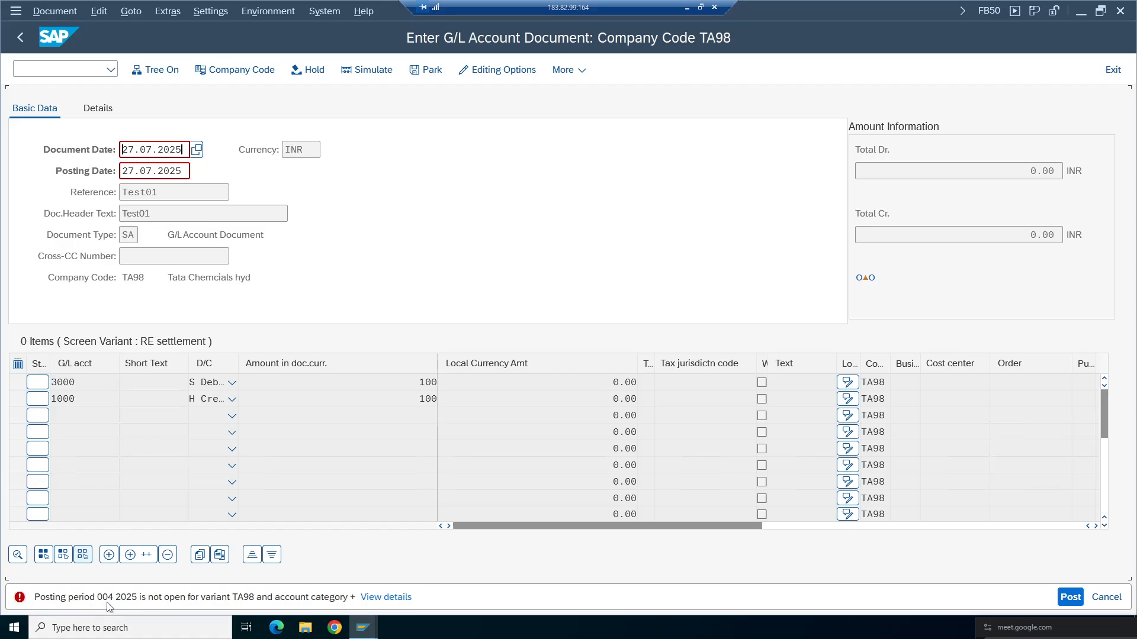
pyautogui.hotkey('ctrl', 'a')
pyautogui.press('Up')
pyautogui.press('Down')
pyautogui.press('Up')
pyautogui.press('Down')
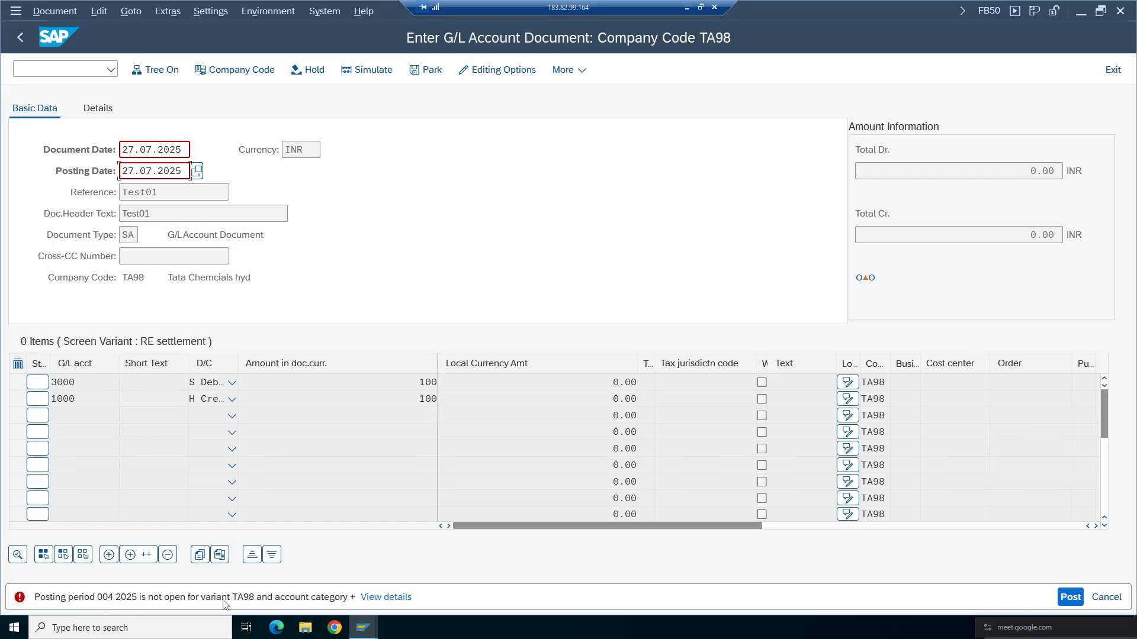
# - Switch to the other session and view the posting periods of variant TA98 in transaction OB52
pyautogui.moveTo(363, 628)
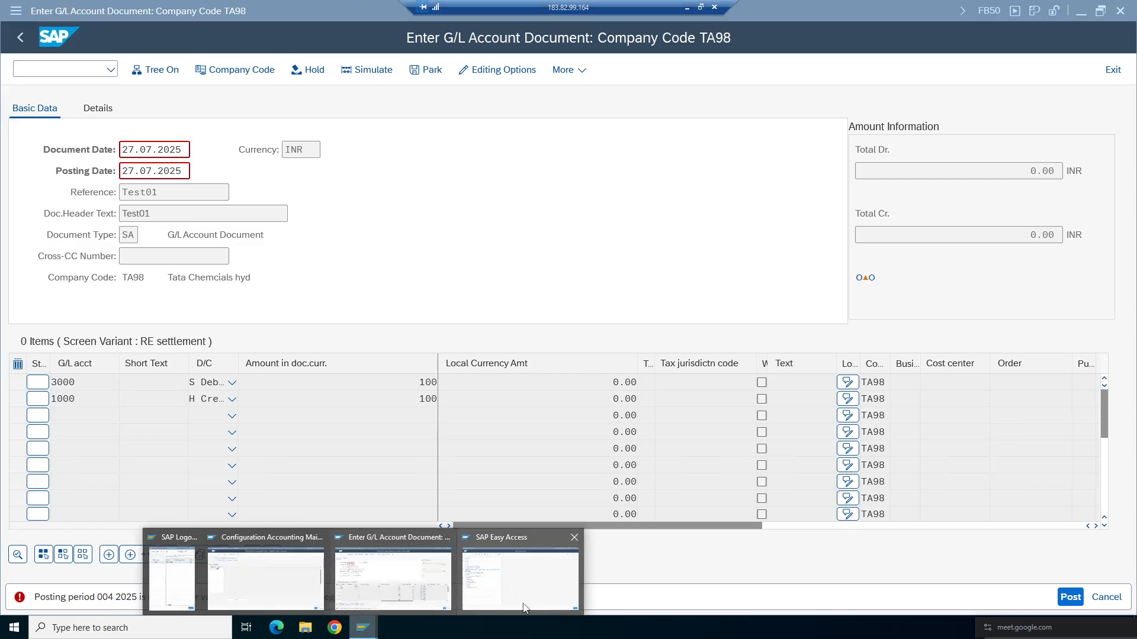
pyautogui.click(506, 586)
pyautogui.write('OB52')
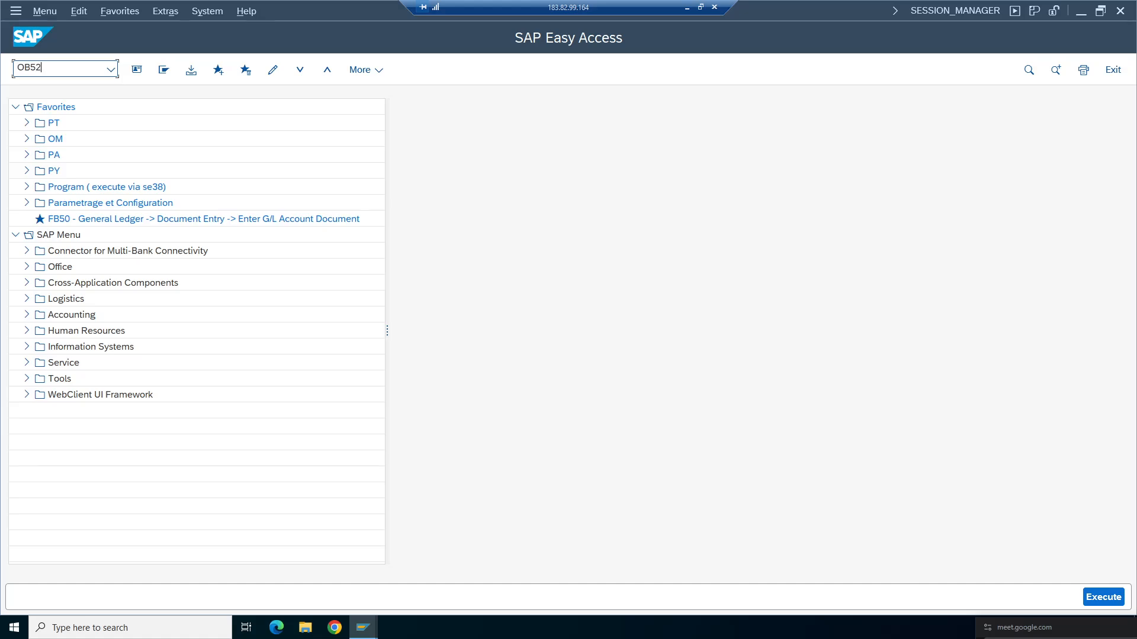
pyautogui.press('Return')
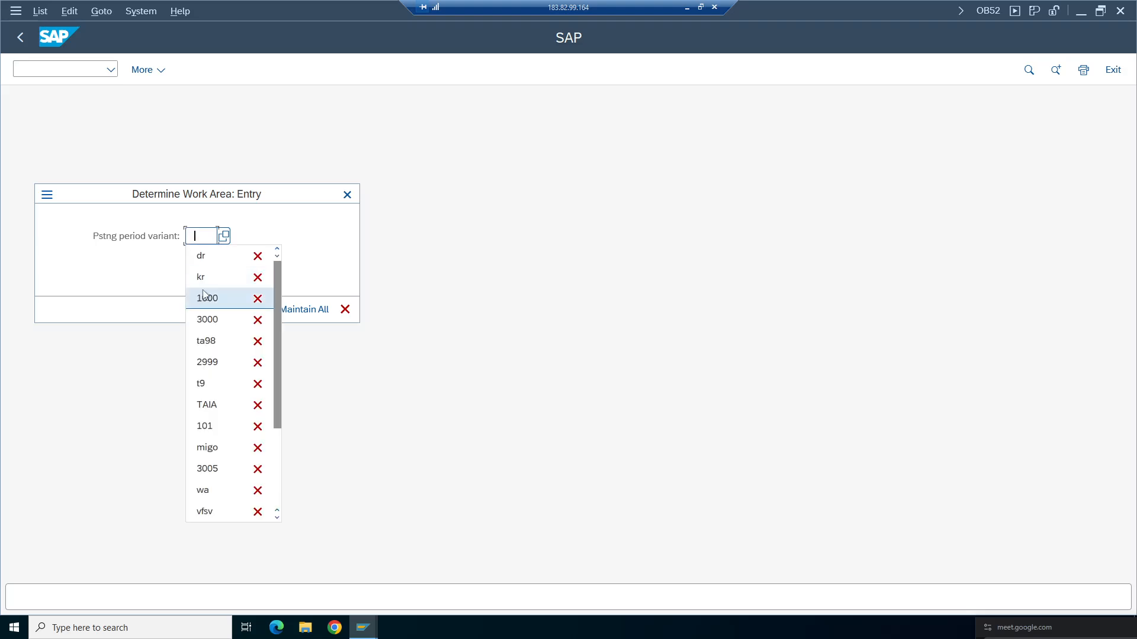
pyautogui.write('T')
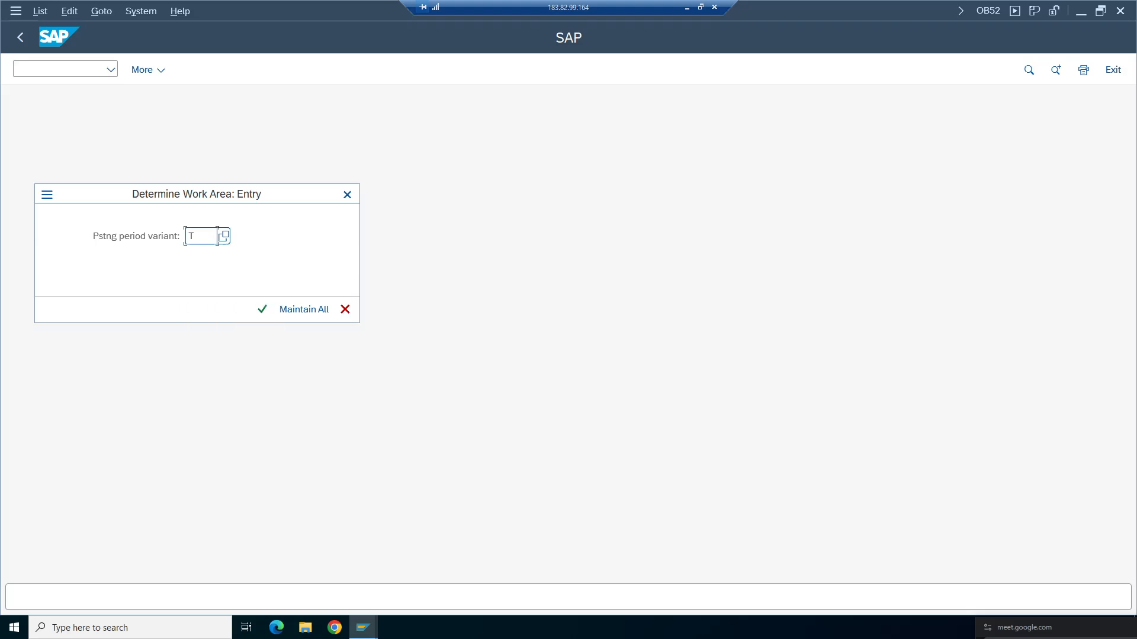
pyautogui.write('A98')
pyautogui.press('Return')
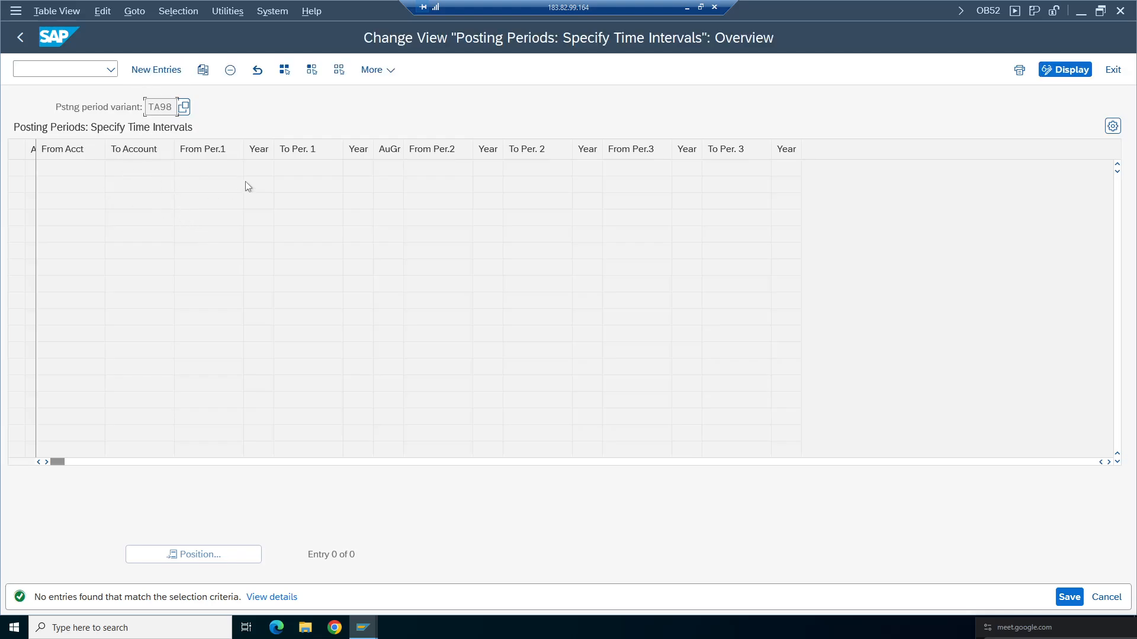
pyautogui.click(20, 36)
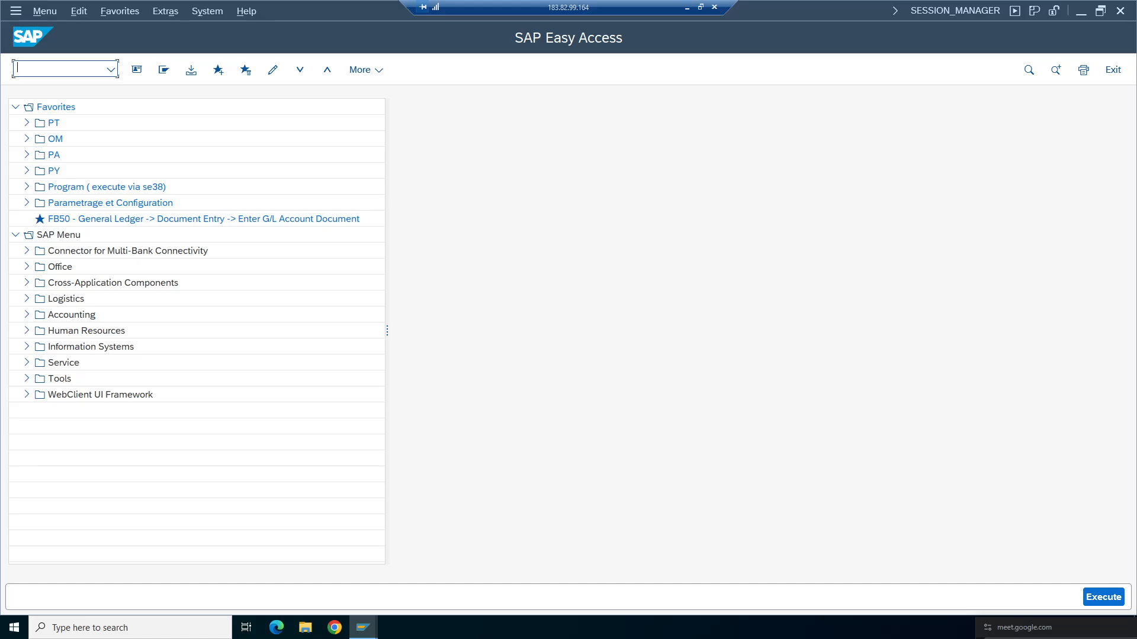
# - Reopen OB52 and open the posting periods of variant TPPV
pyautogui.write('OB52')
pyautogui.press('Return')
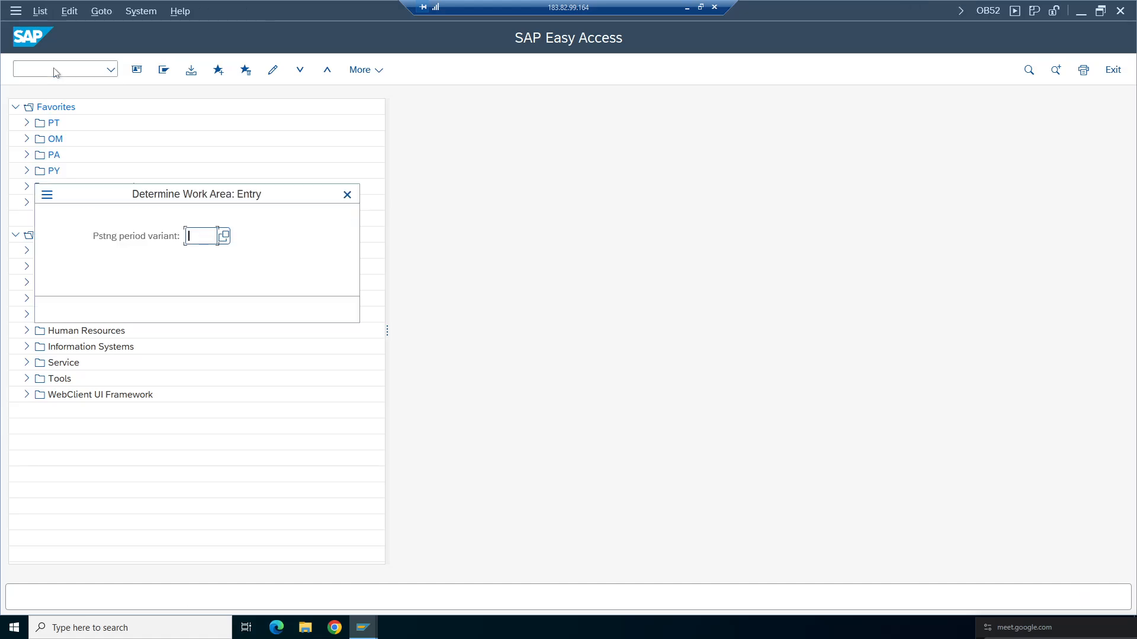
pyautogui.press('BackSpace')
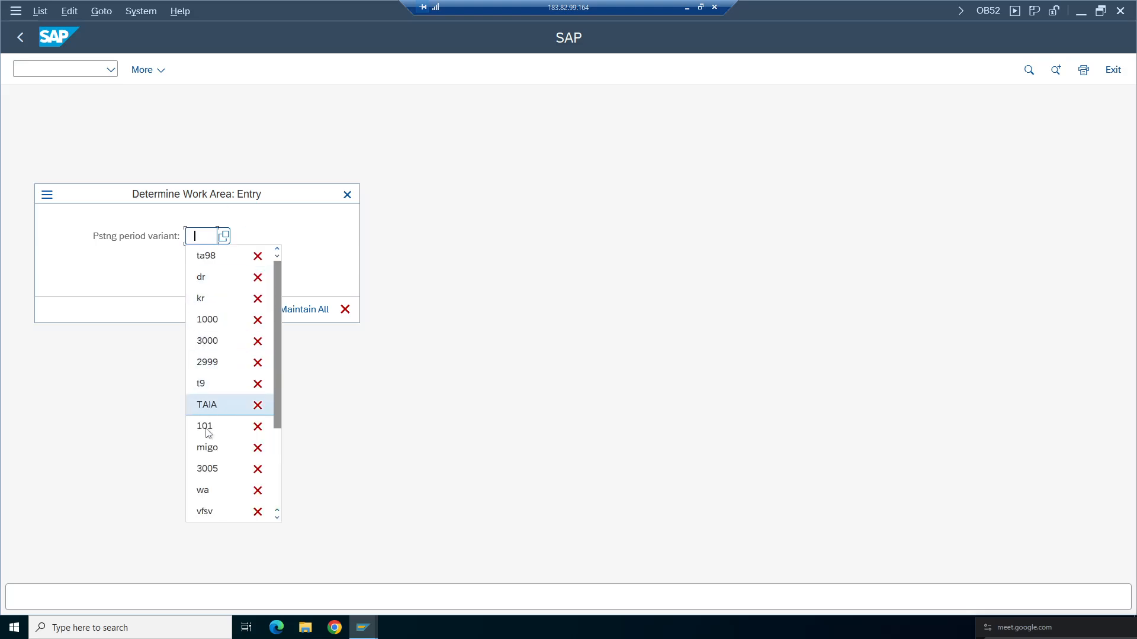
pyautogui.press('BackSpace')
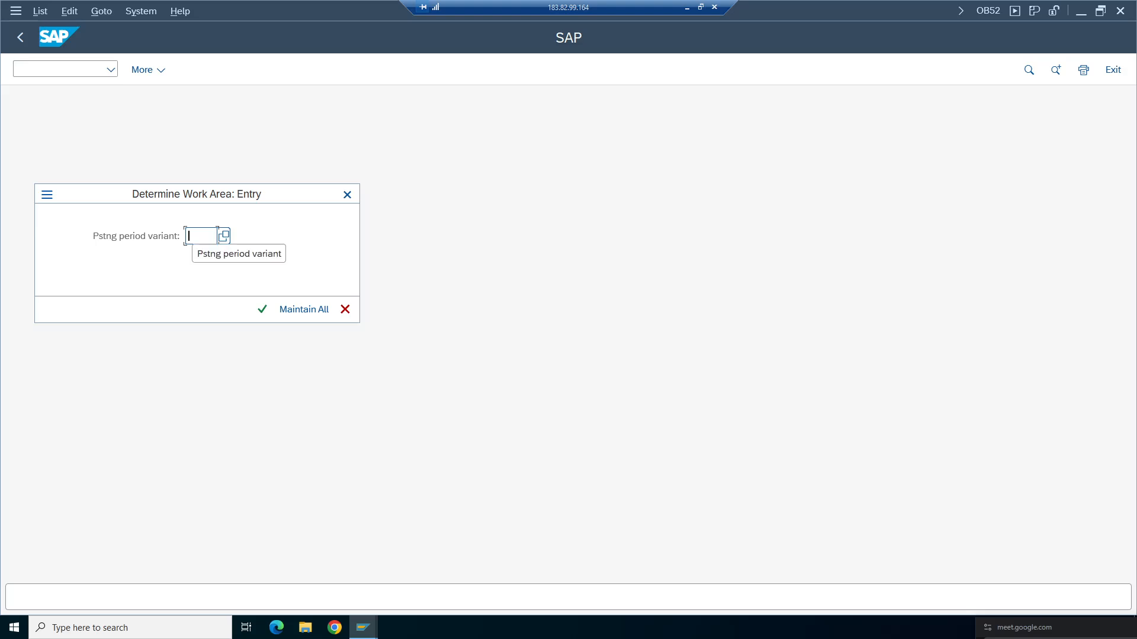
pyautogui.write('PPP')
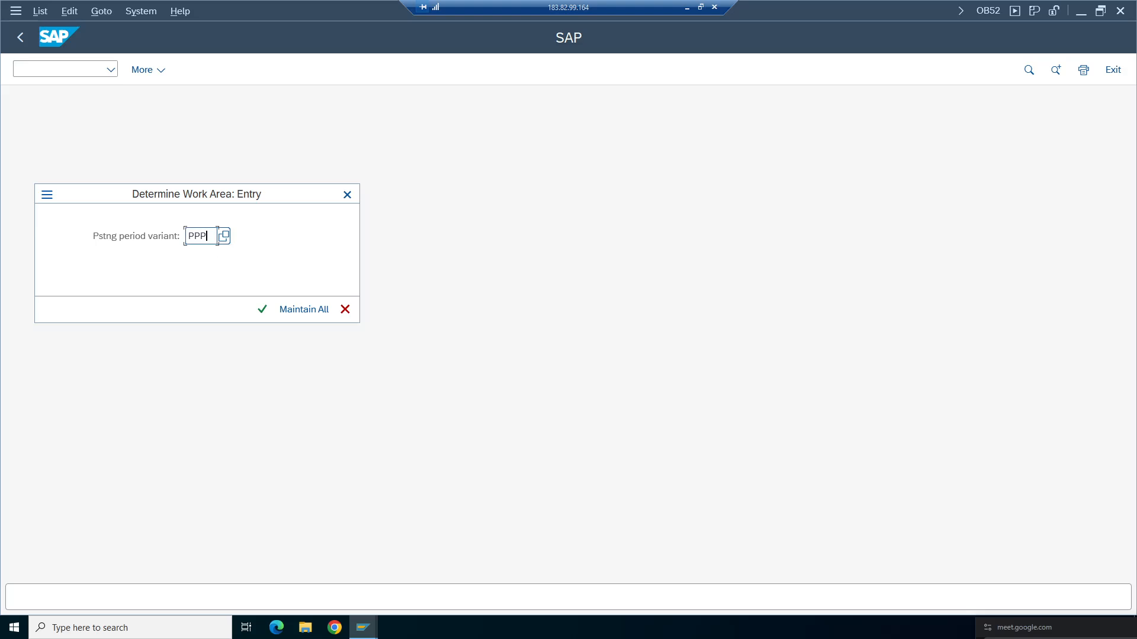
pyautogui.press('BackSpace')
pyautogui.write('VT')
pyautogui.press('Return')
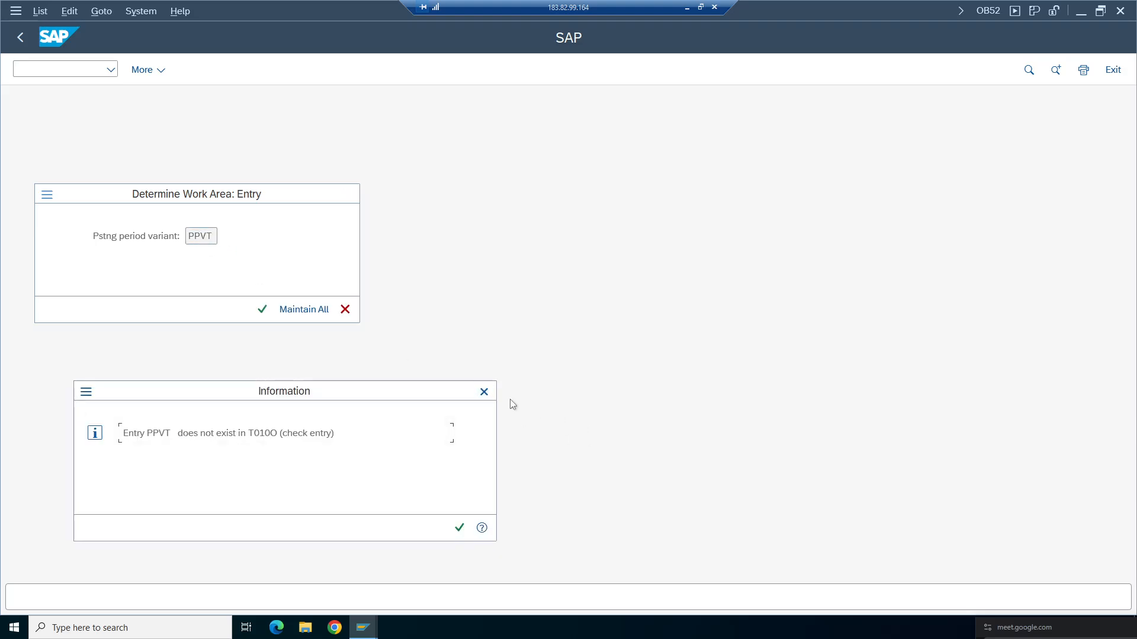
pyautogui.click(484, 392)
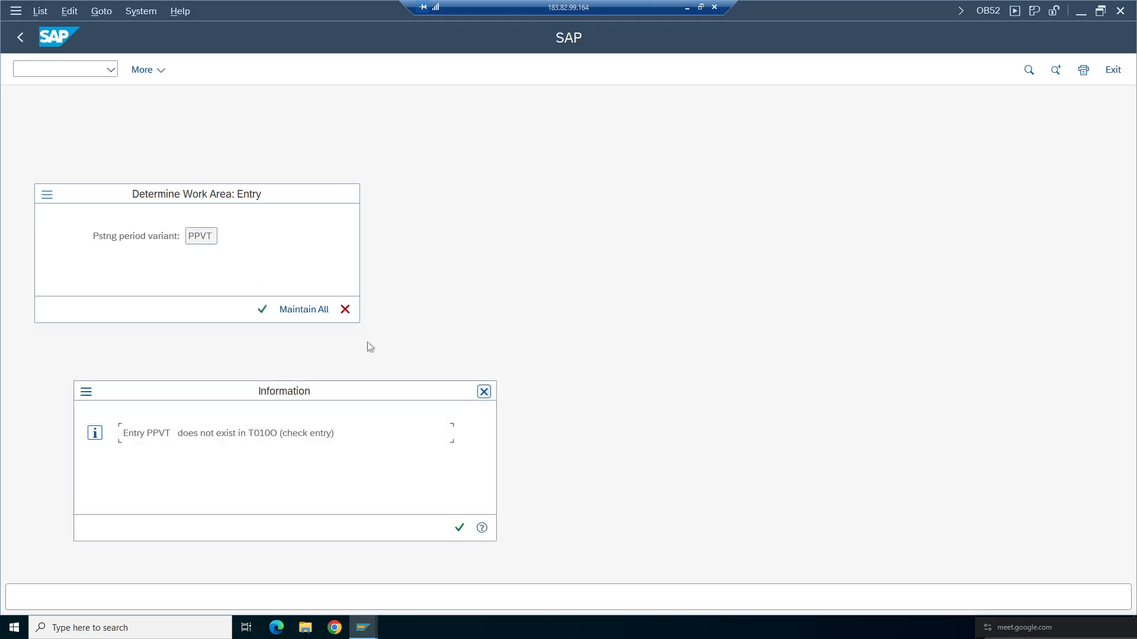
pyautogui.press('BackSpace')
pyautogui.write('t')
pyautogui.click(213, 256)
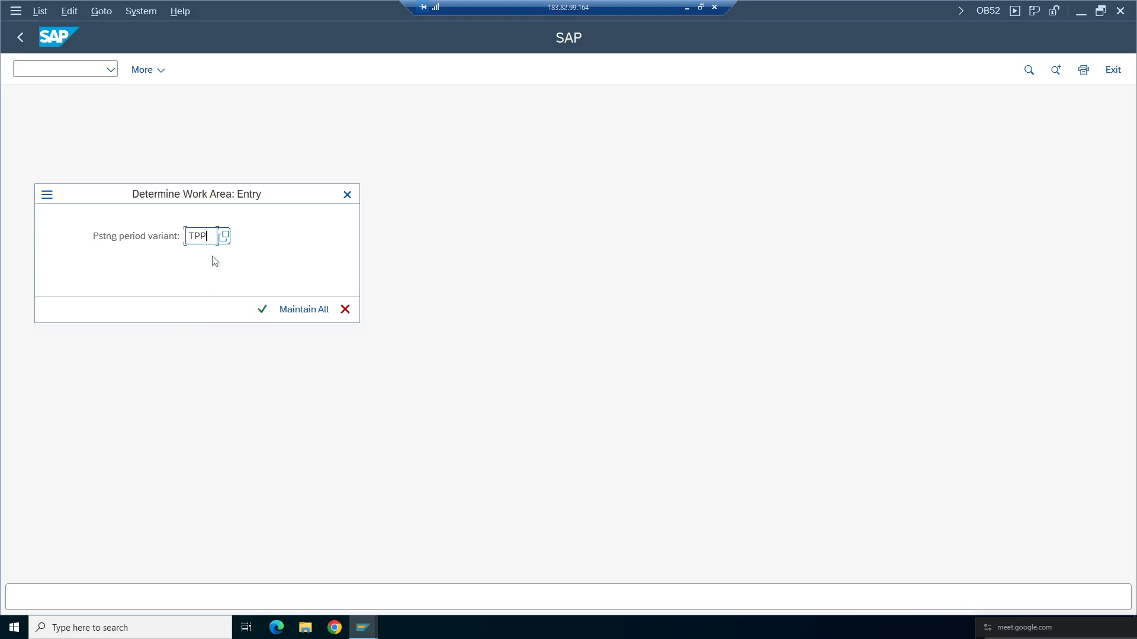
pyautogui.press('Return')
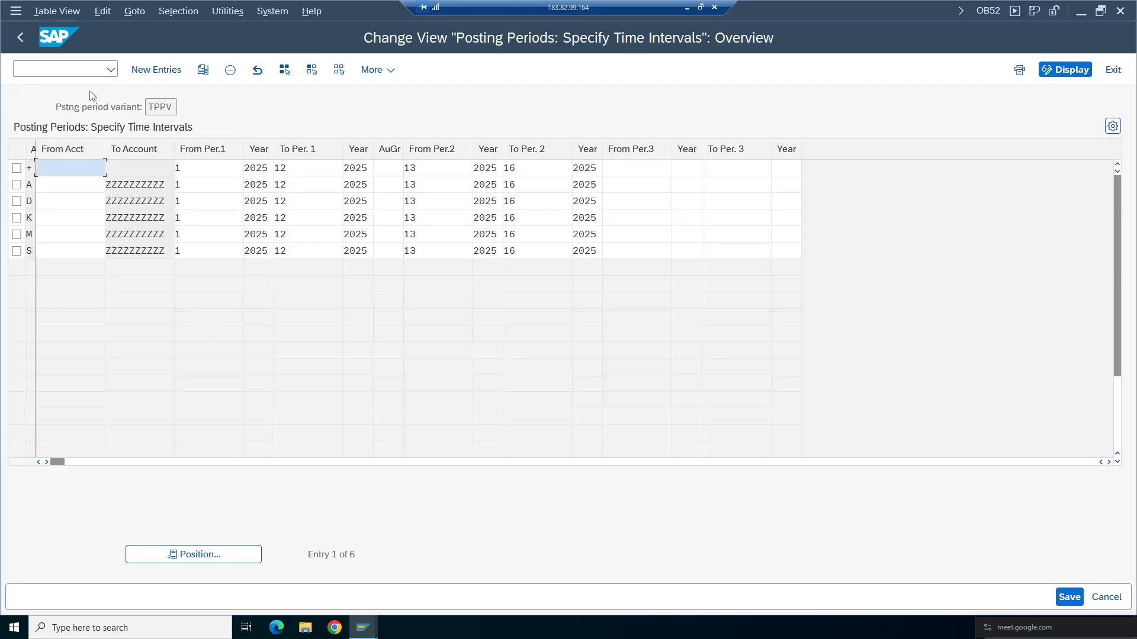
# - Copy the six posting period intervals from variant TPPV
pyautogui.click(1072, 70)
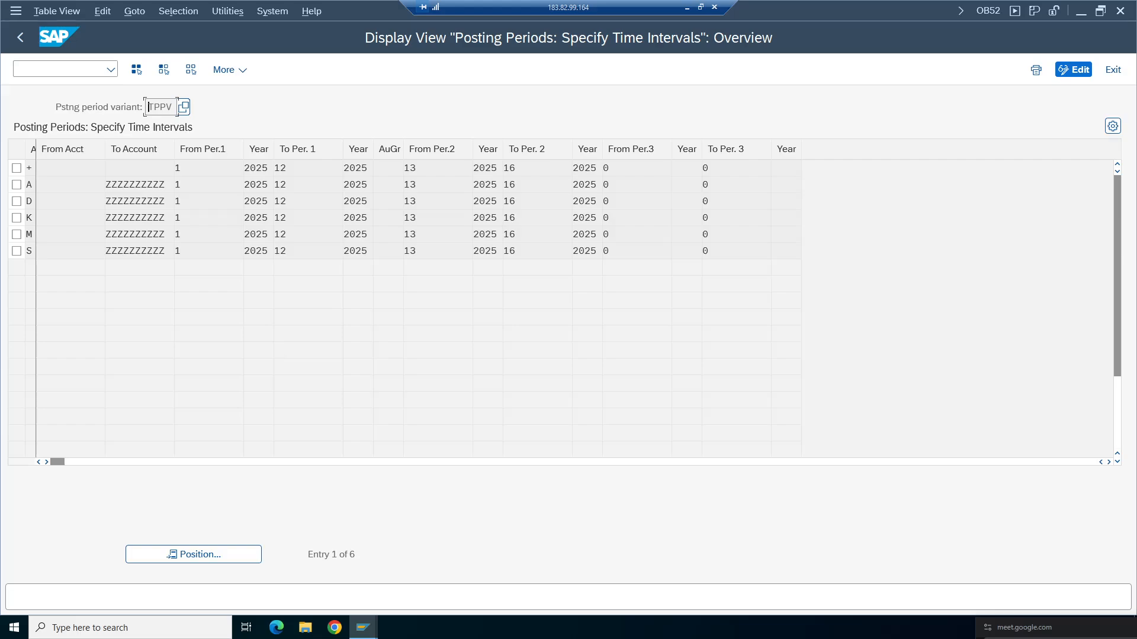
pyautogui.moveTo(30, 168); pyautogui.dragTo(358, 251)
pyautogui.hotkey('ctrl', 'c')
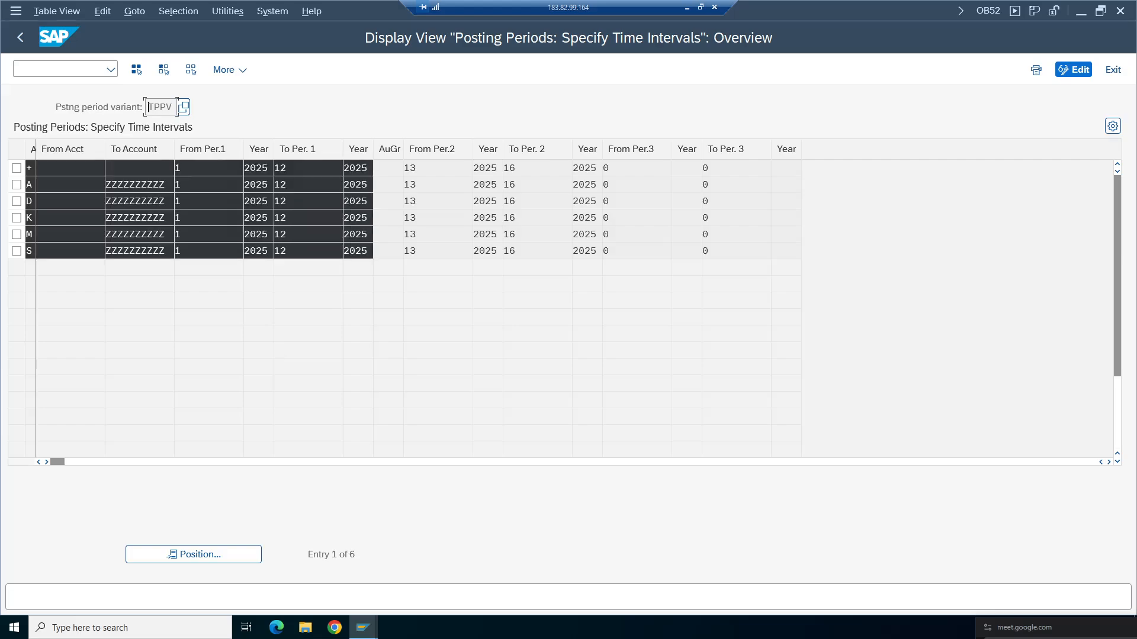
pyautogui.click(225, 323)
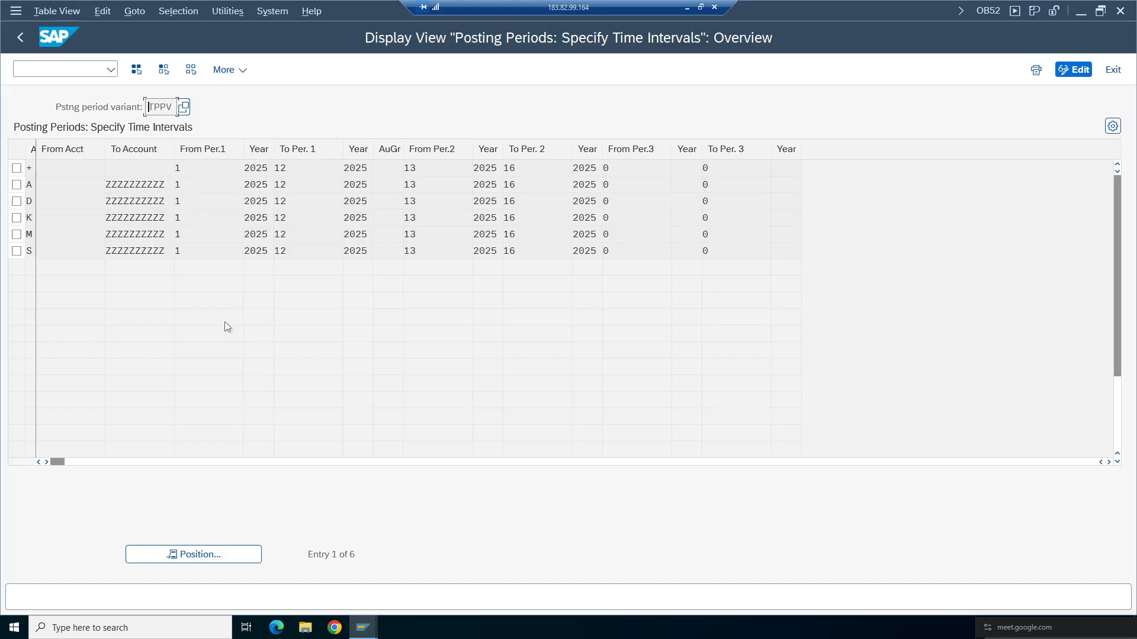
pyautogui.click(20, 37)
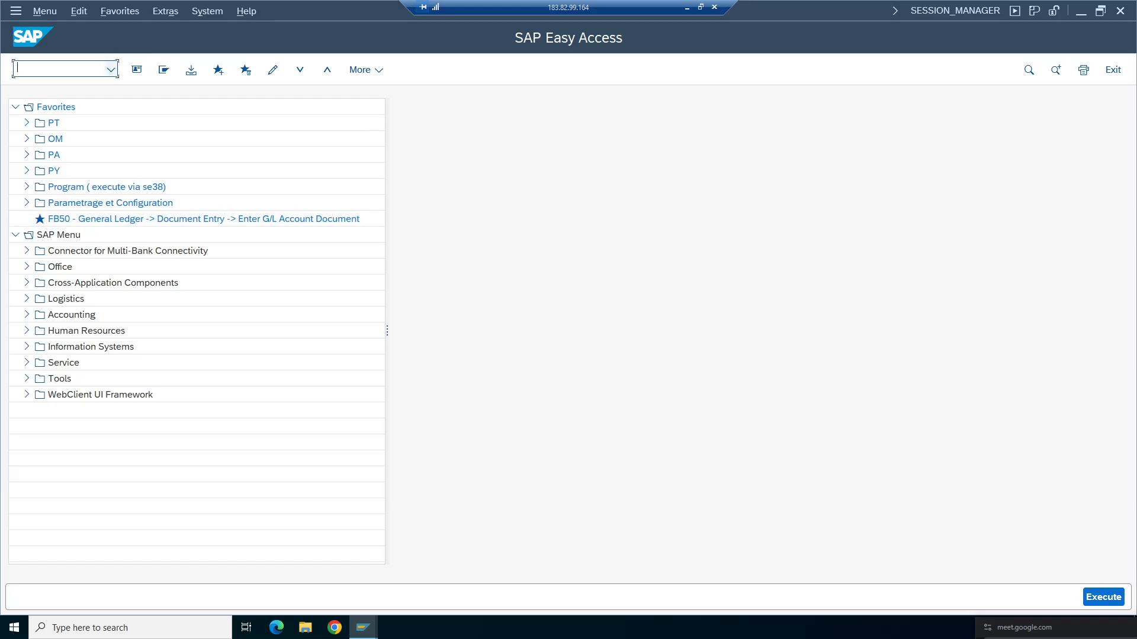
# - Paste the copied intervals as new entries for posting period variant TA98 and save them
pyautogui.click(111, 69)
pyautogui.click(42, 93)
pyautogui.press('Return')
pyautogui.press('space')
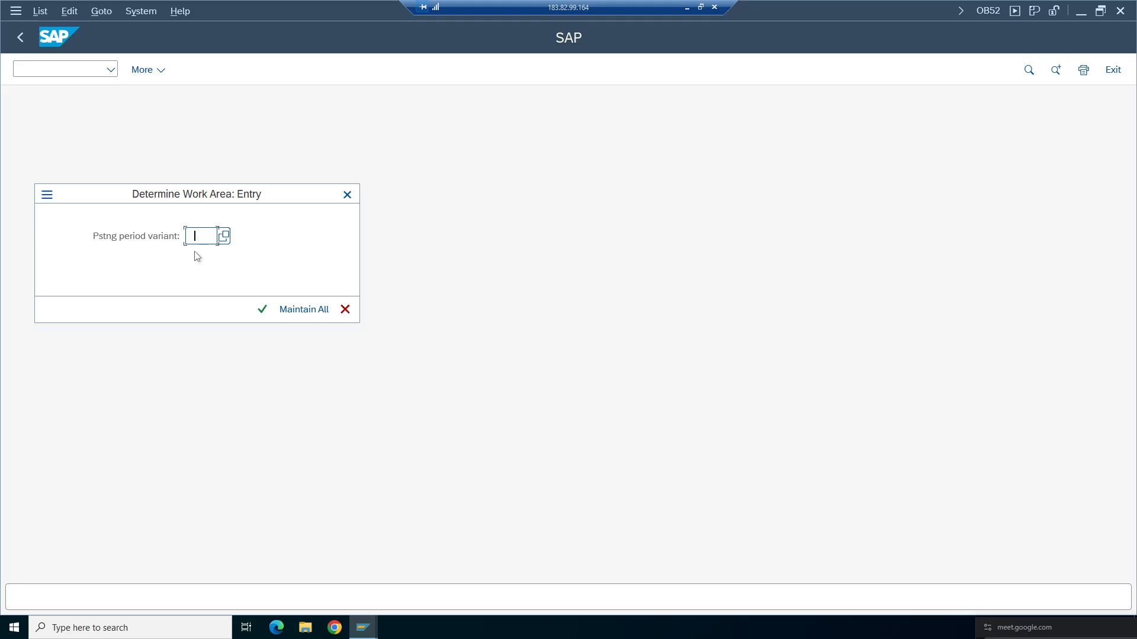
pyautogui.click(206, 298)
pyautogui.click(262, 310)
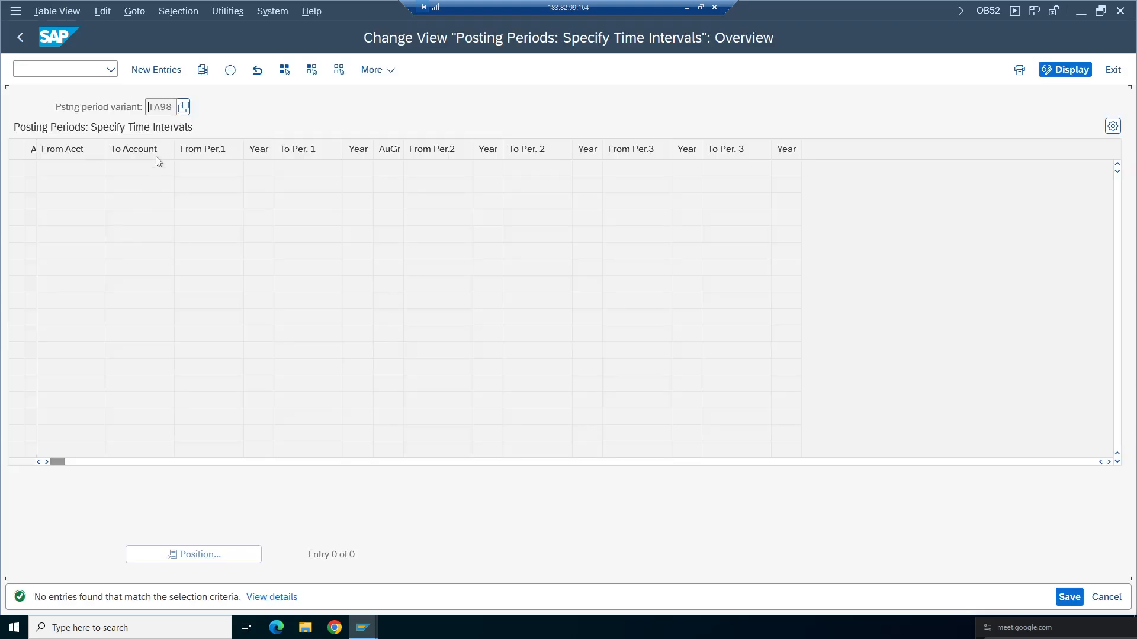
pyautogui.click(157, 70)
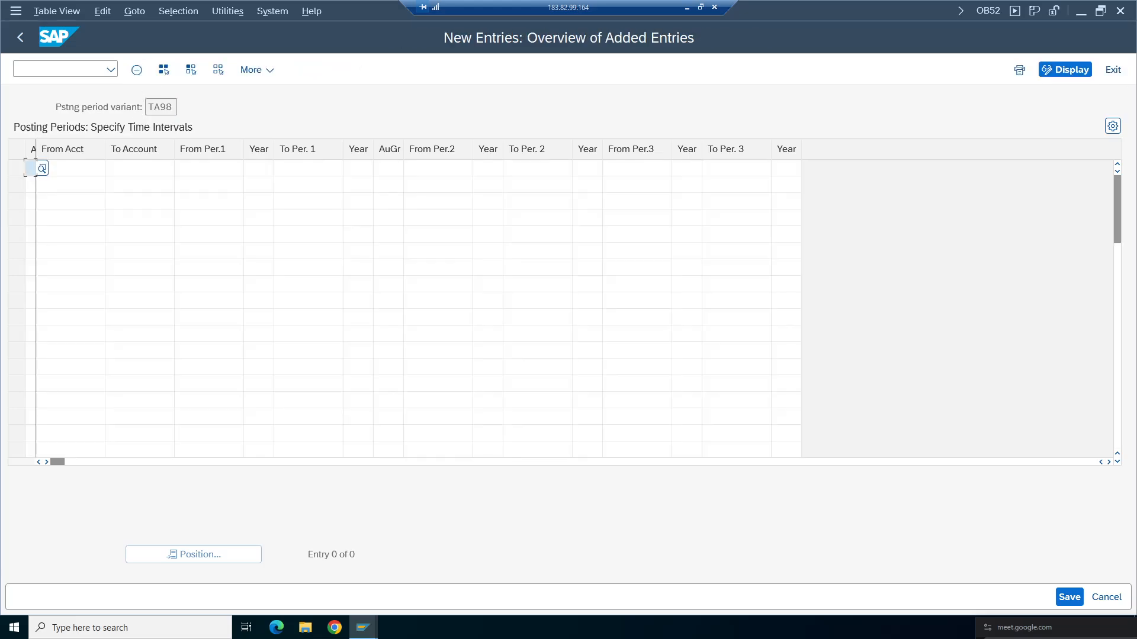
pyautogui.hotkey('ctrl', 'v')
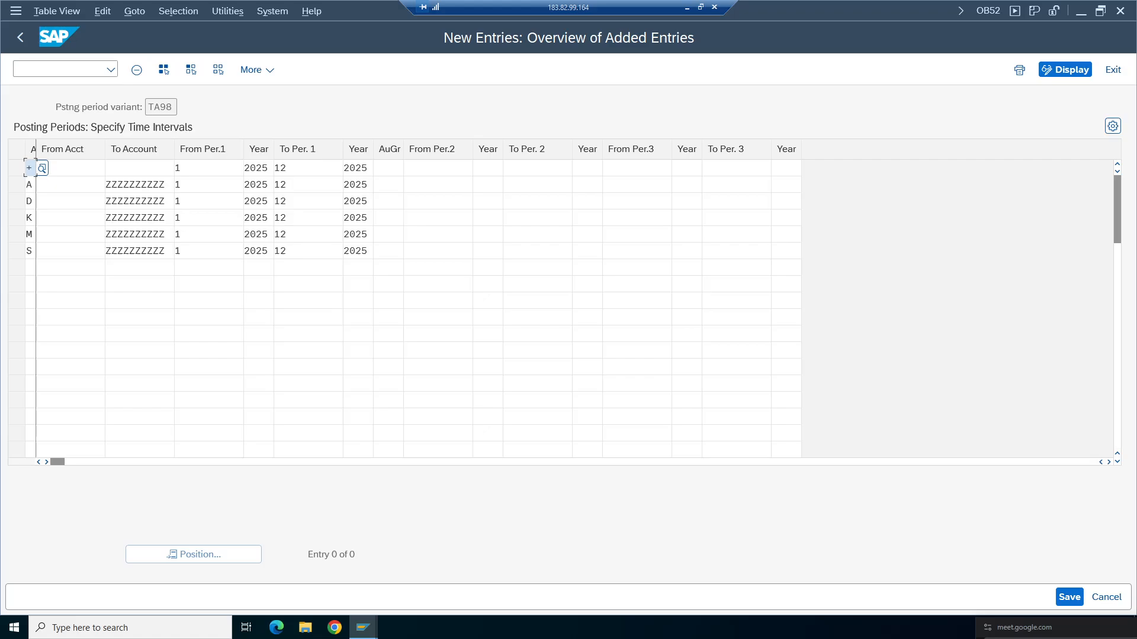
pyautogui.click(274, 318)
pyautogui.click(1068, 595)
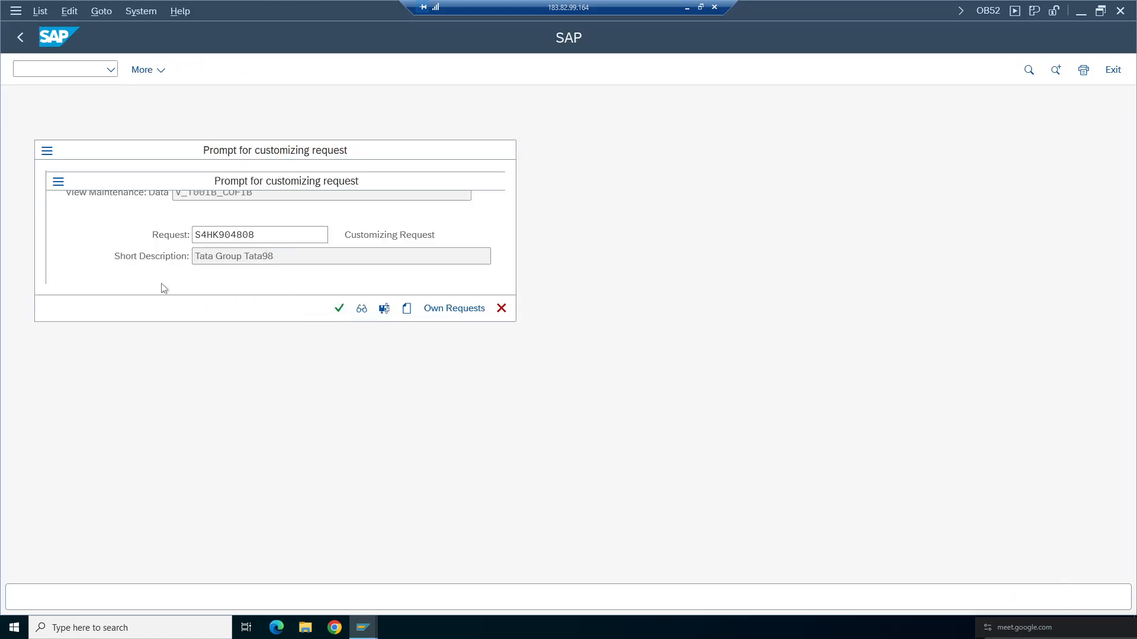
pyautogui.press('Return')
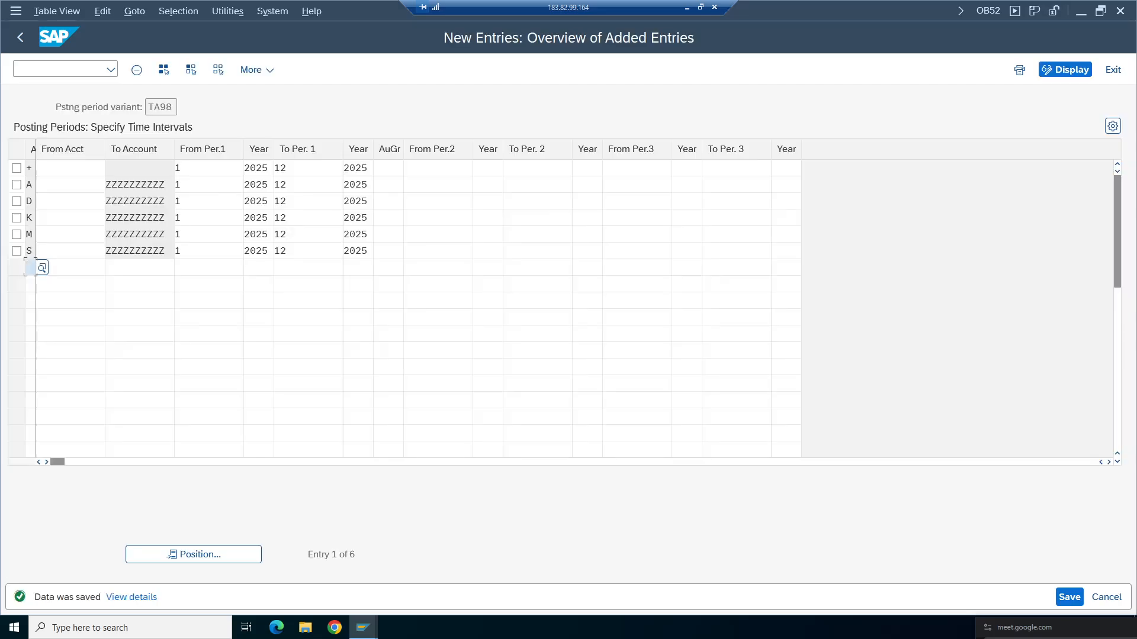
# - Set the From Per.1 of the first (+) interval to period 4
pyautogui.click(438, 251)
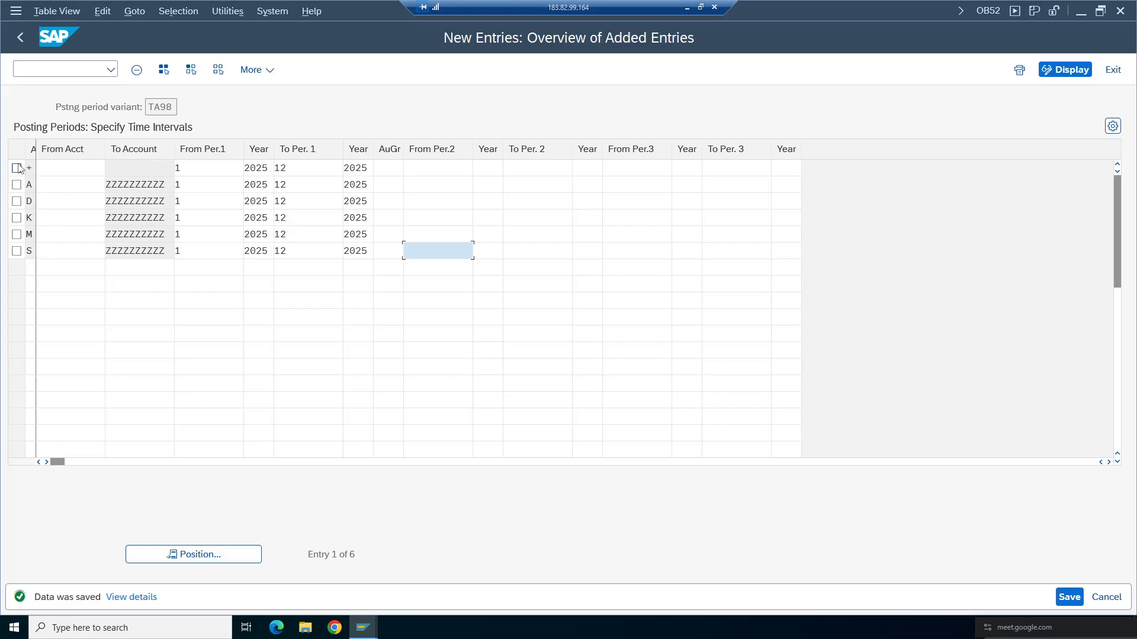
pyautogui.moveTo(36, 149); pyautogui.dragTo(94, 149)
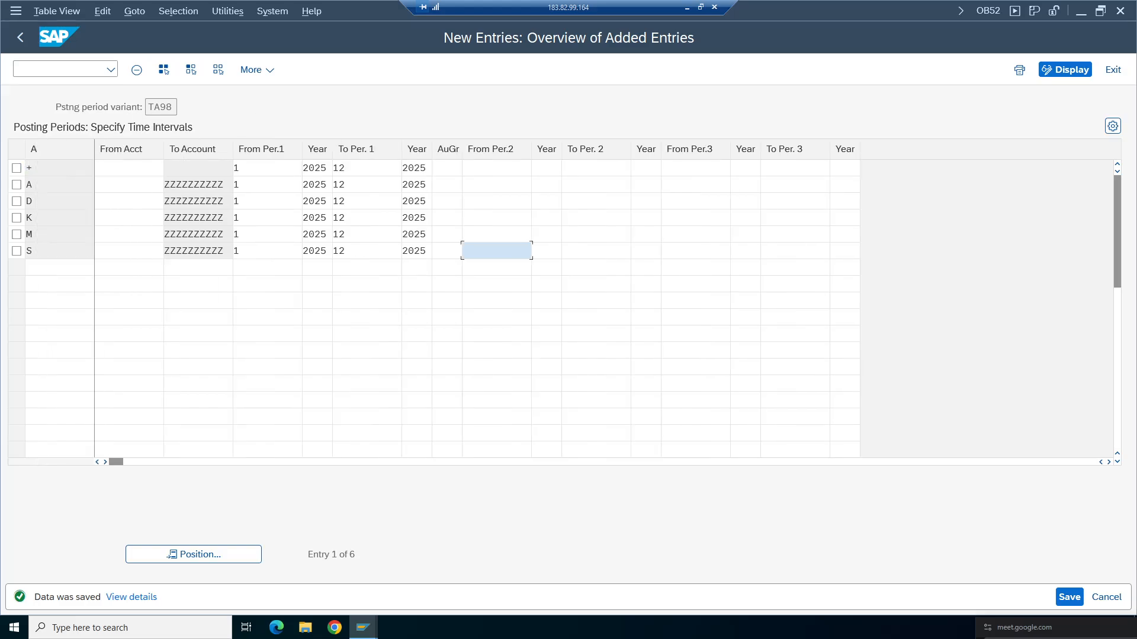
pyautogui.click(168, 107)
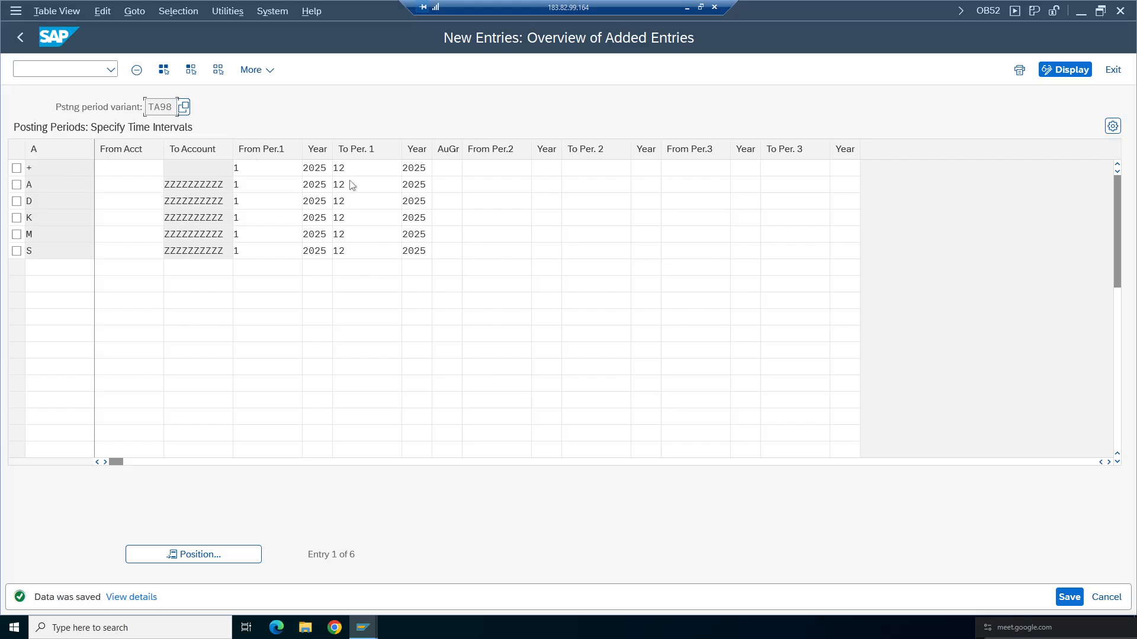
pyautogui.click(254, 168)
pyautogui.press('BackSpace')
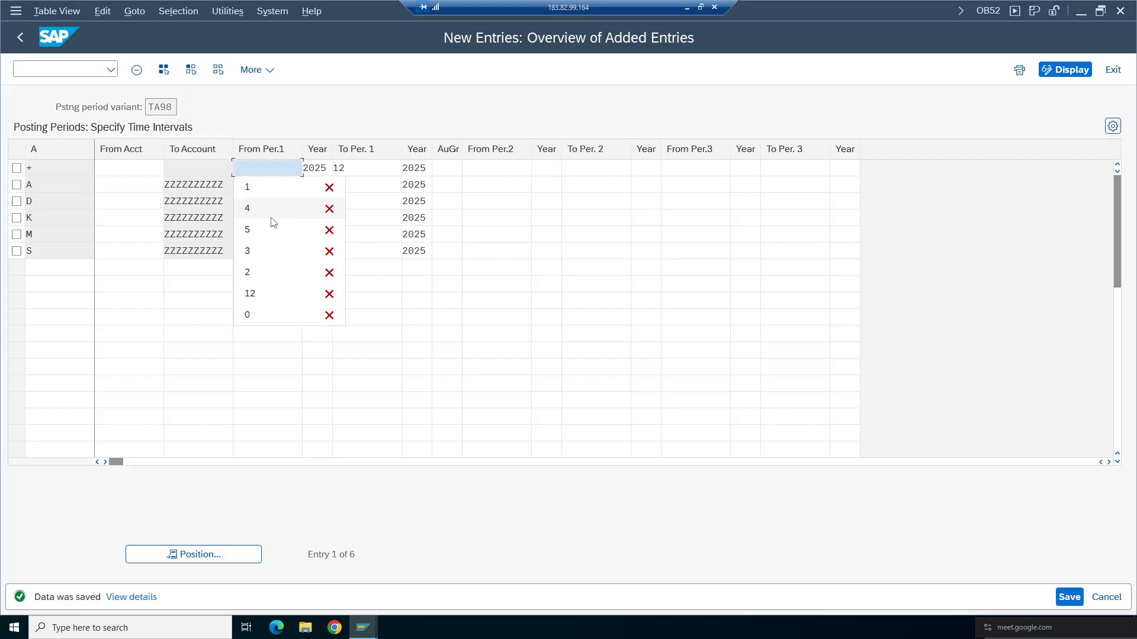
pyautogui.click(271, 217)
pyautogui.click(371, 169)
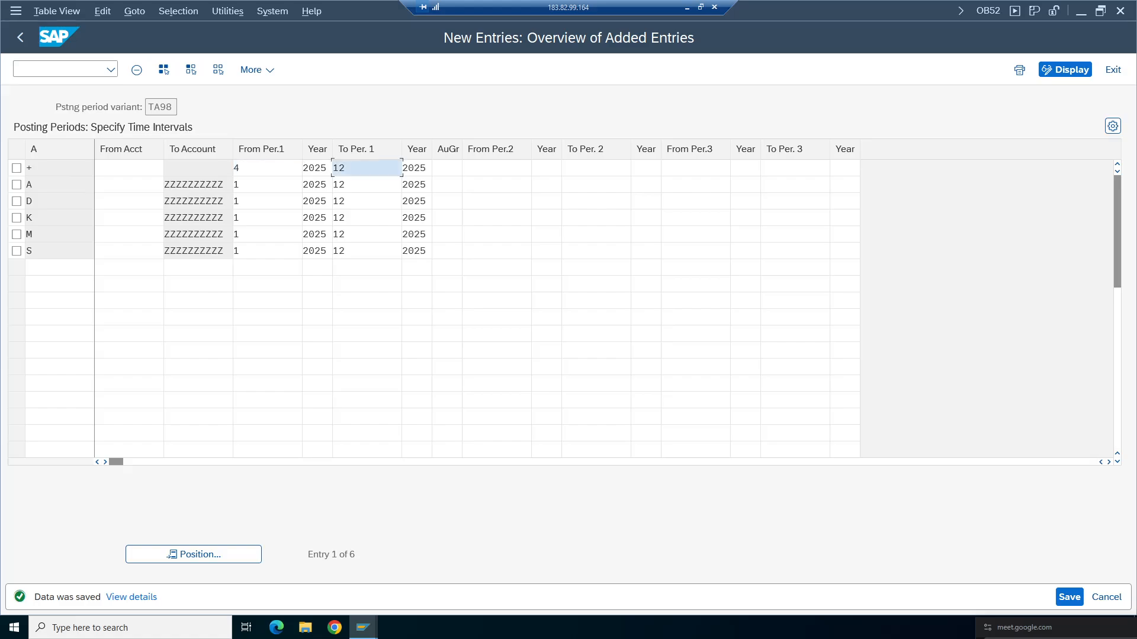
# - Set the To Per.1 of the (+) interval to period 4
pyautogui.press('BackSpace')
pyautogui.press('BackSpace')
pyautogui.click(369, 228)
# - Switch to the FB50 document window to review the posting error, then return to the posting periods table
pyautogui.click(363, 628)
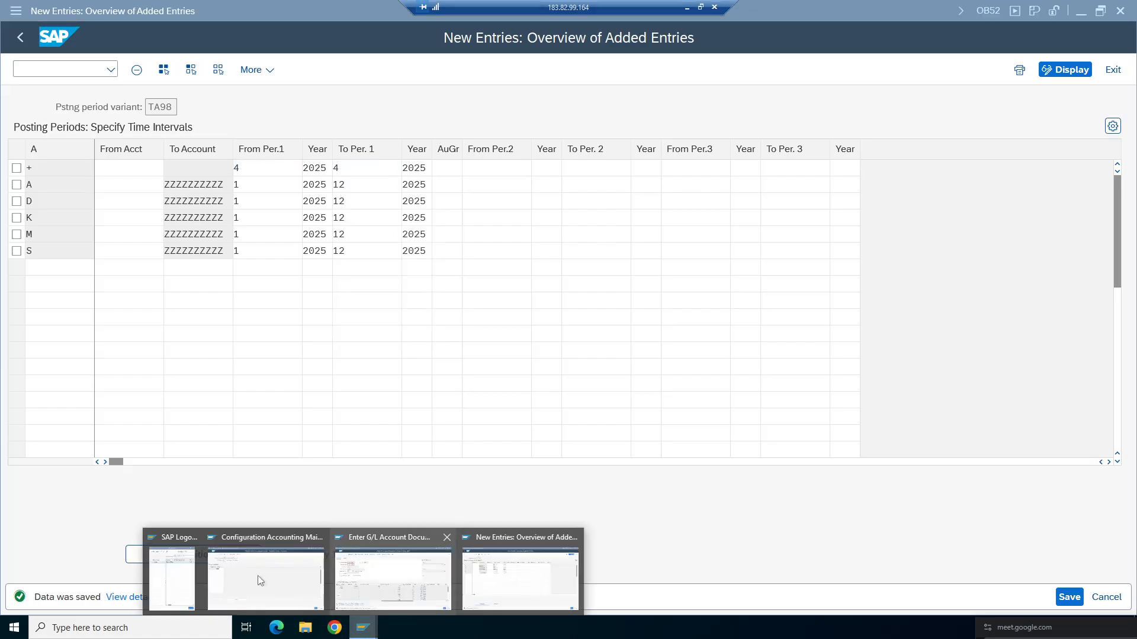
pyautogui.click(368, 585)
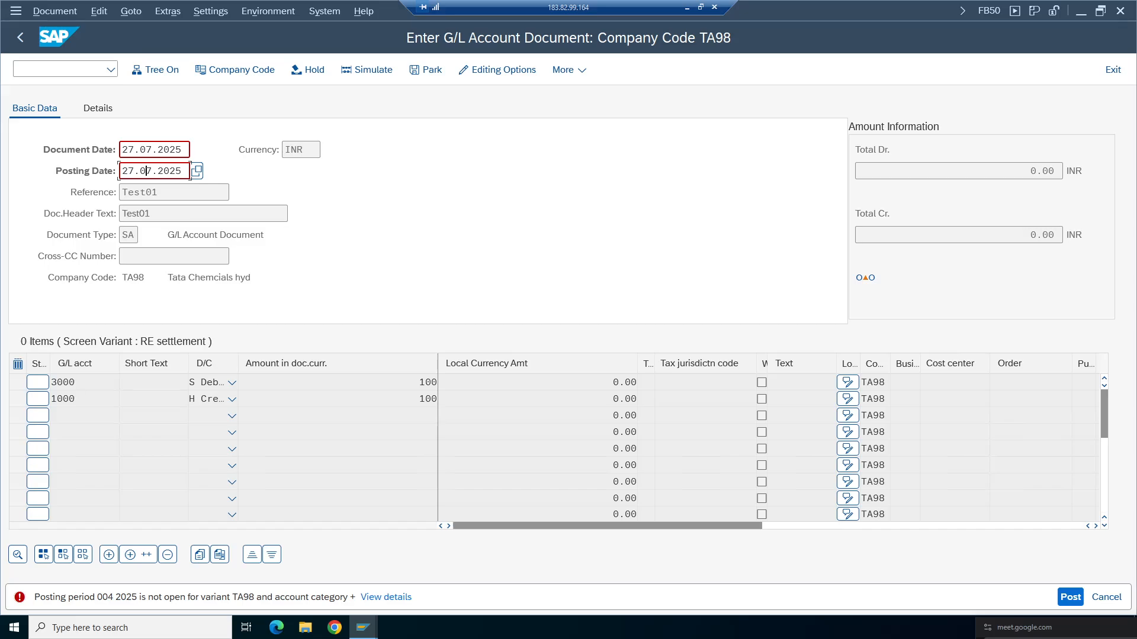
pyautogui.click(363, 627)
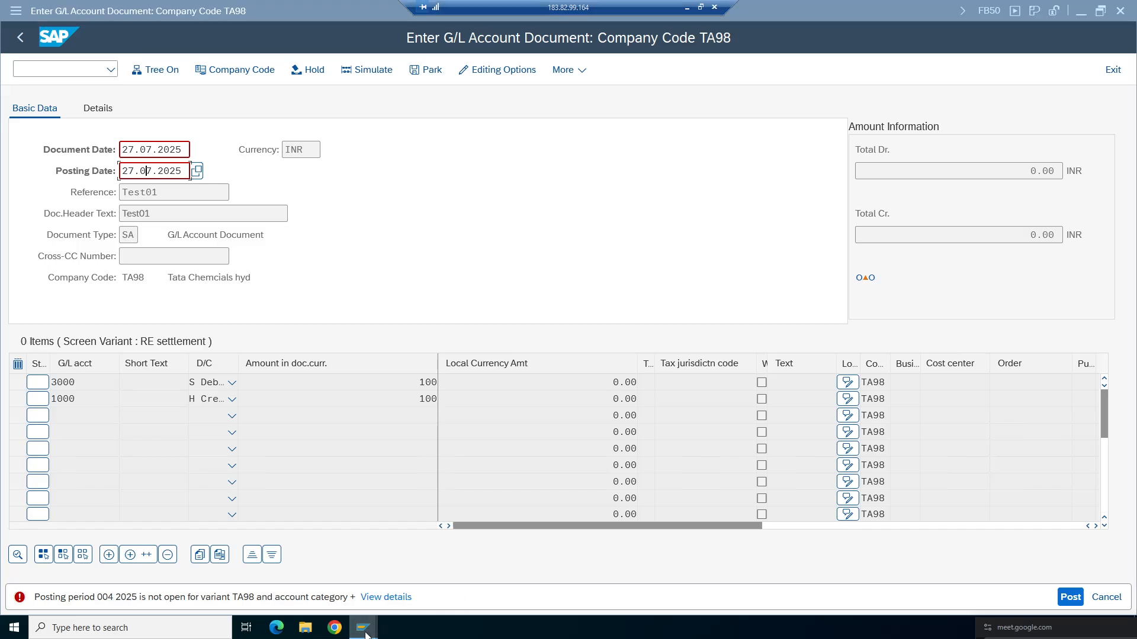
pyautogui.click(500, 584)
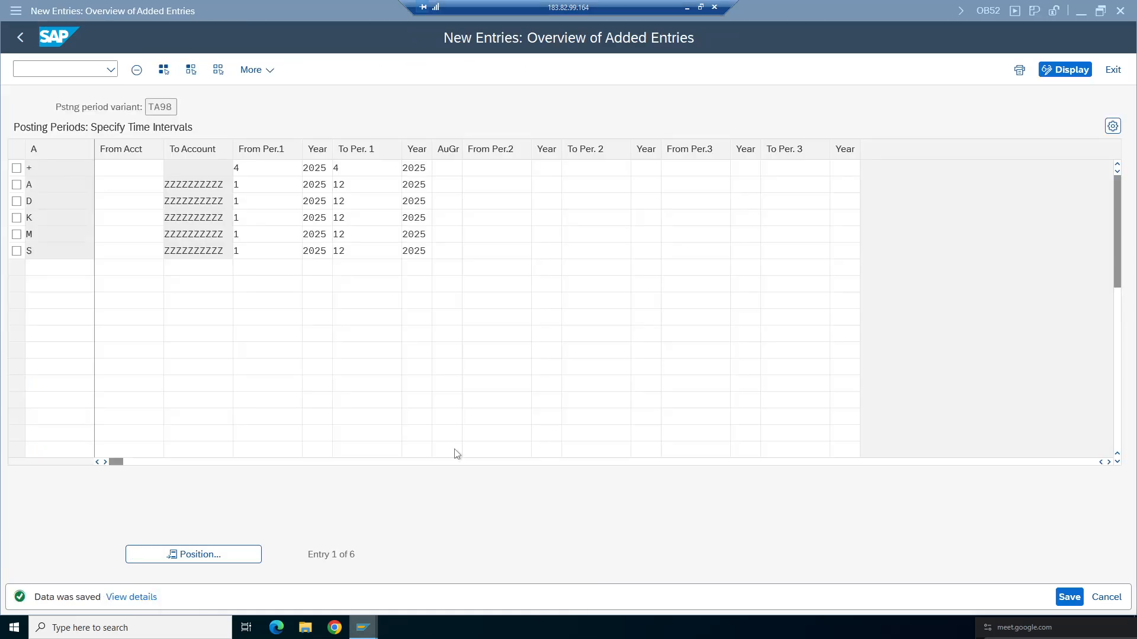
# - Select the (+) and S intervals and set the S (G/L accounts) interval's From Per.1 and To Per.1 to period 4
pyautogui.click(17, 168)
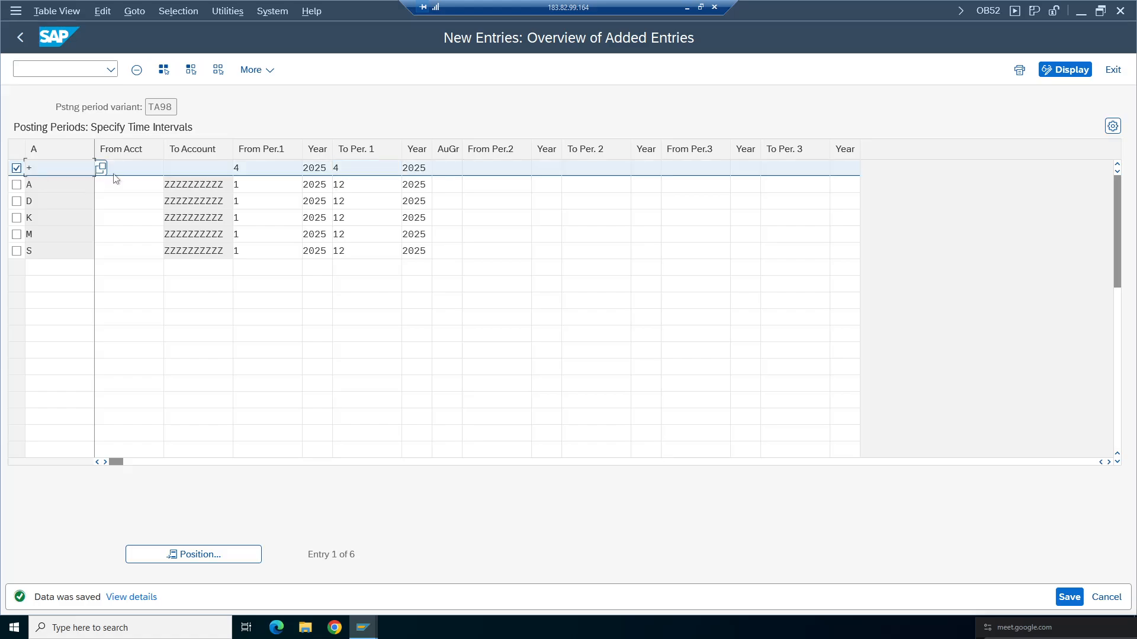
pyautogui.click(17, 251)
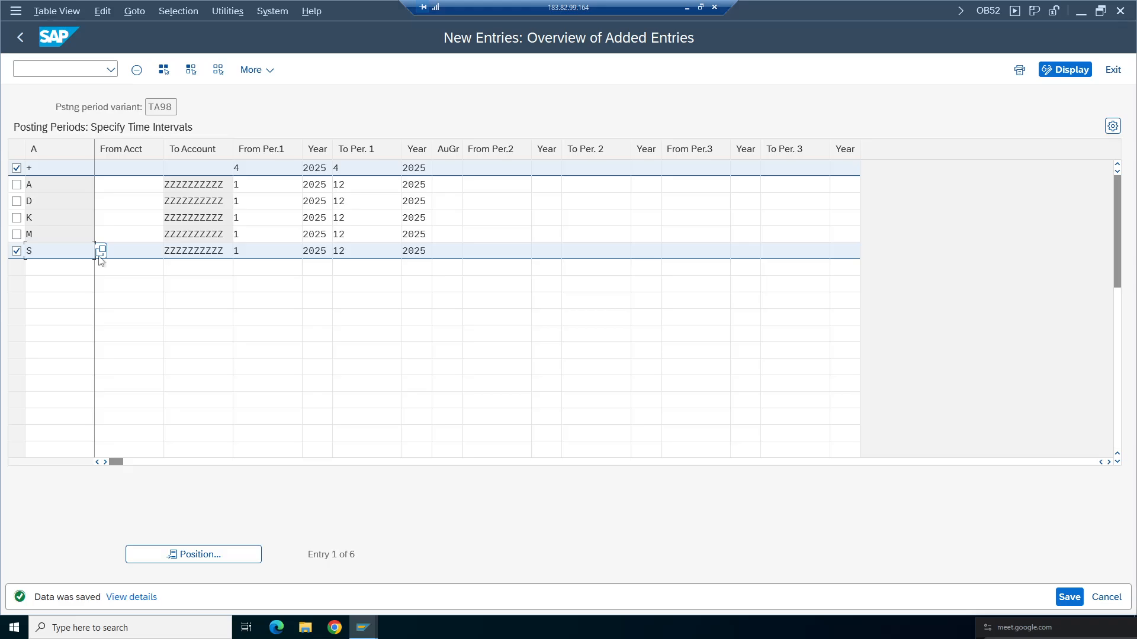
pyautogui.click(101, 252)
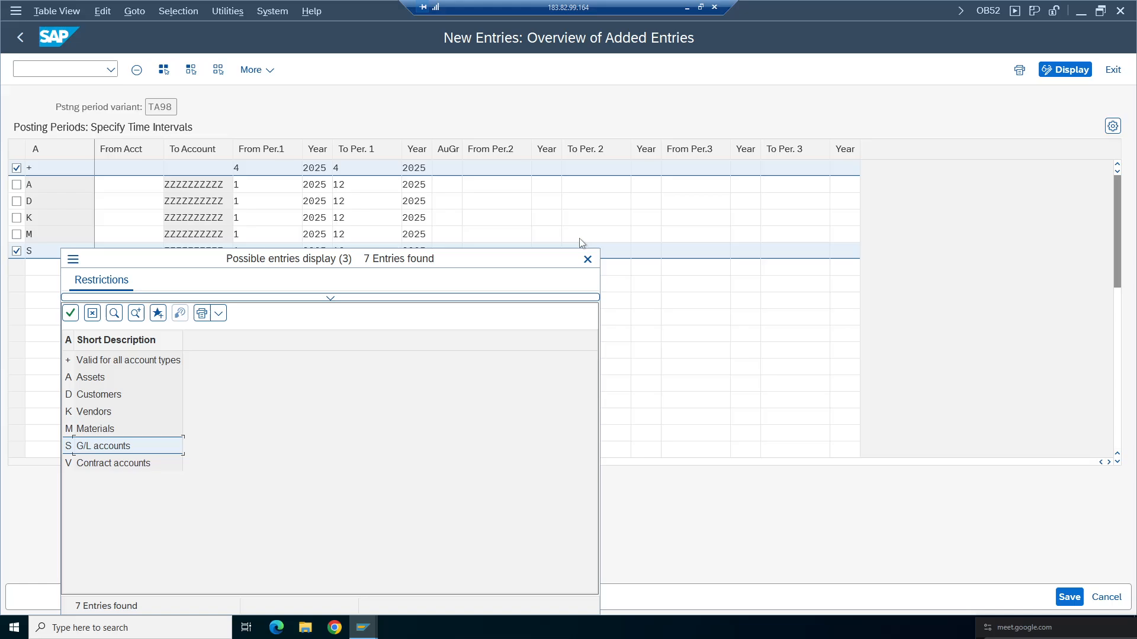
pyautogui.click(588, 258)
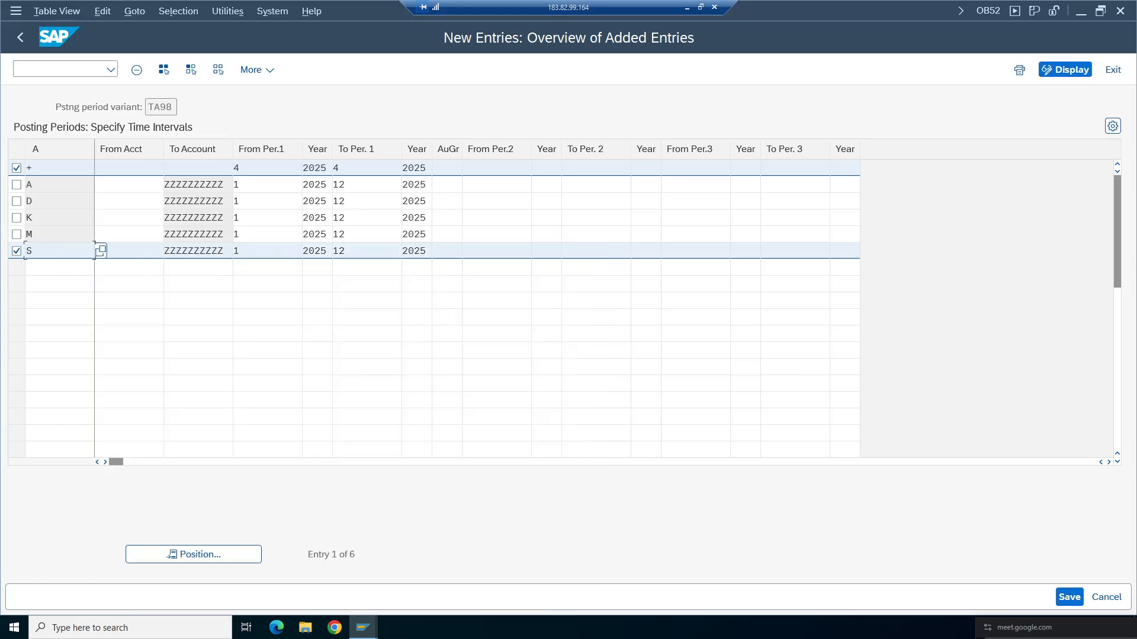
pyautogui.click(251, 251)
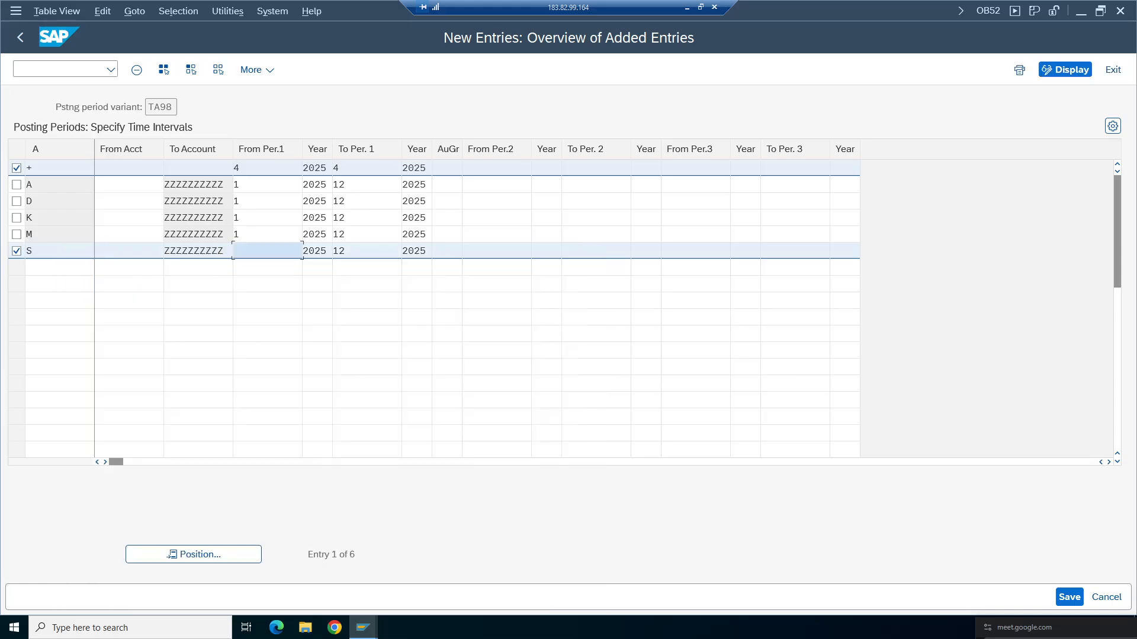
pyautogui.write('4')
pyautogui.click(355, 251)
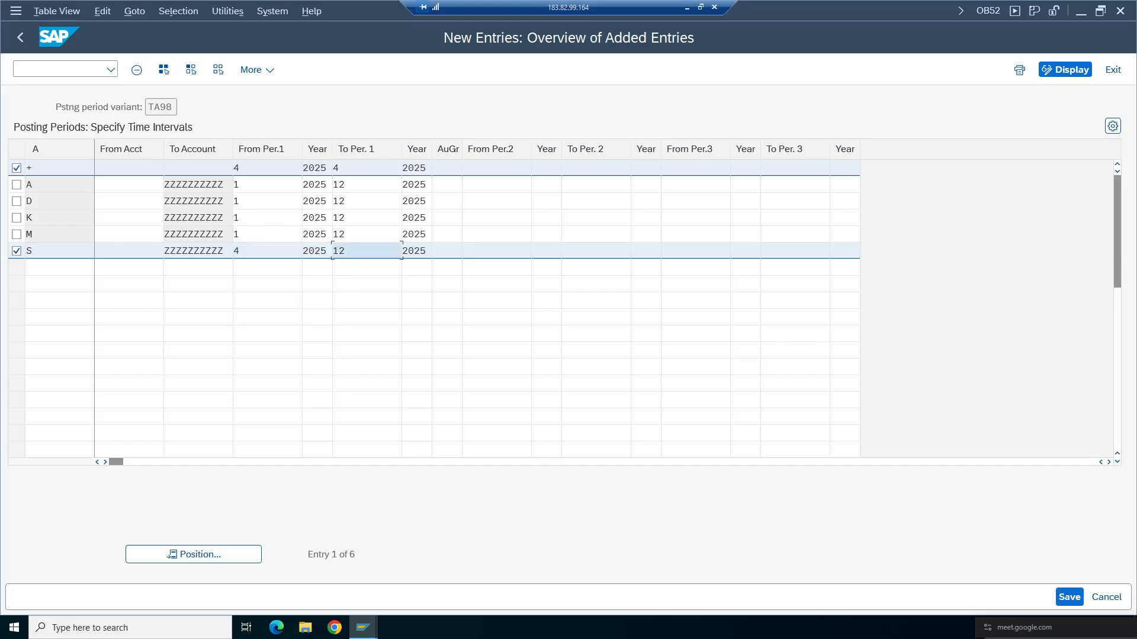
pyautogui.press('BackSpace')
pyautogui.press('BackSpace')
pyautogui.write('4')
pyautogui.click(367, 333)
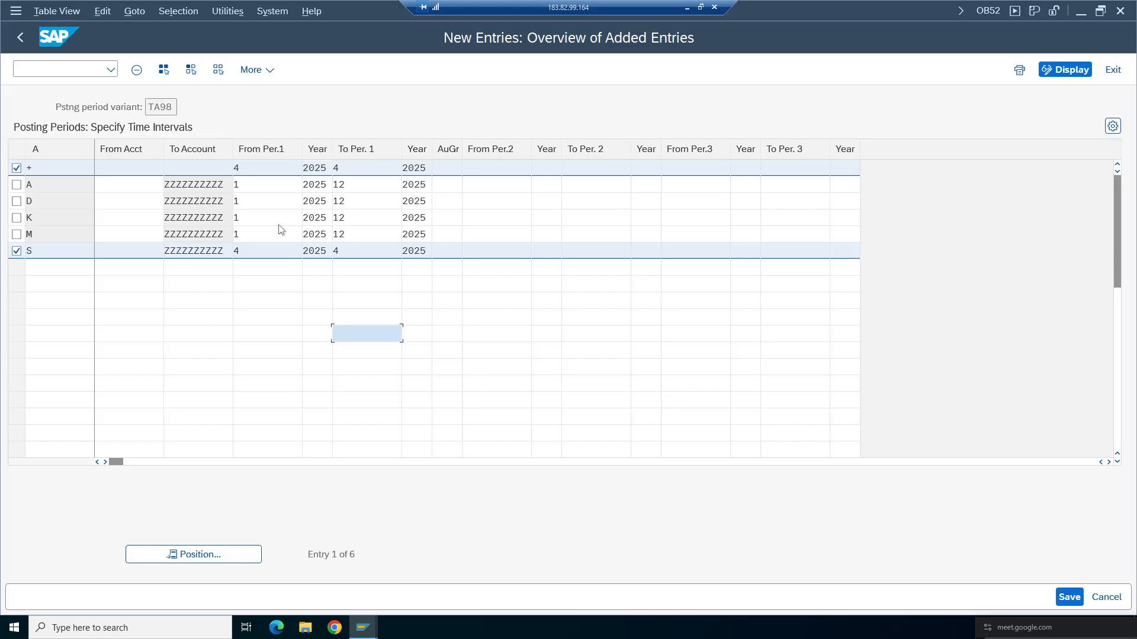
# - Save the posting period intervals for variant TA98 with the S interval at period 4 to 4
pyautogui.click(276, 251)
pyautogui.click(360, 251)
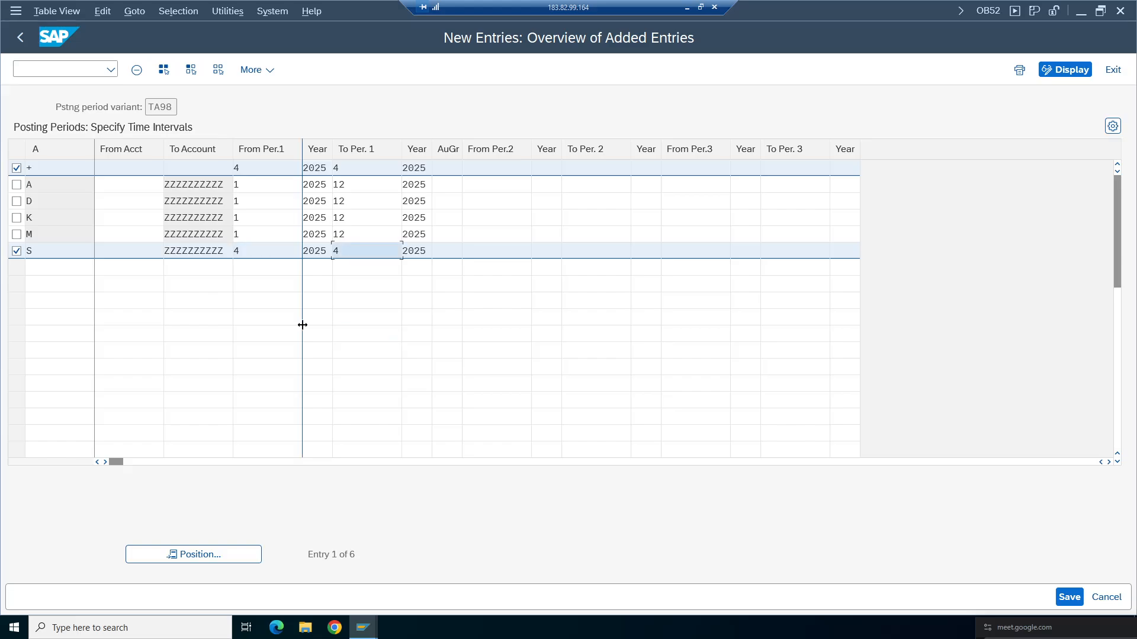
pyautogui.press('BackSpace')
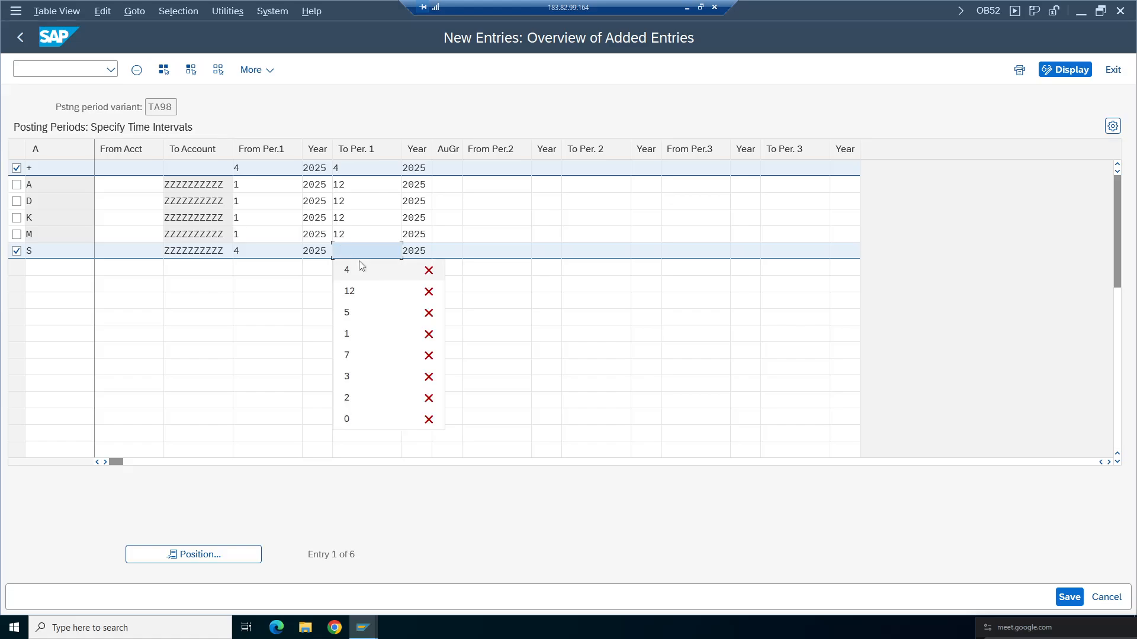
pyautogui.write('5')
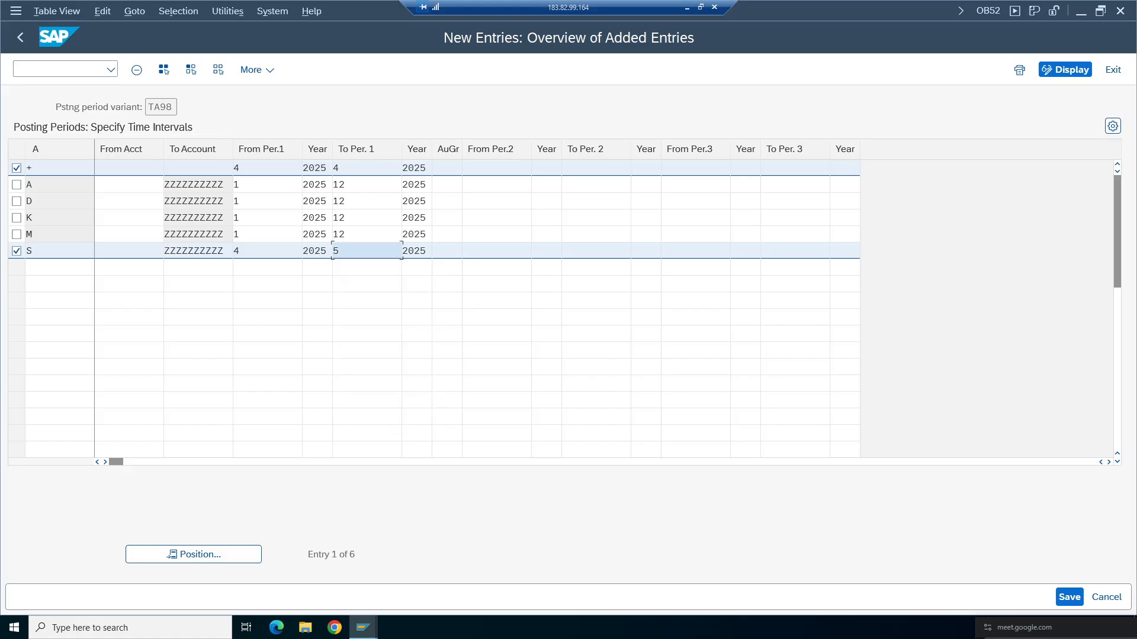
pyautogui.click(350, 168)
pyautogui.click(352, 251)
pyautogui.press('BackSpace')
pyautogui.write('4')
pyautogui.click(327, 314)
pyautogui.hotkey('ctrl', 's')
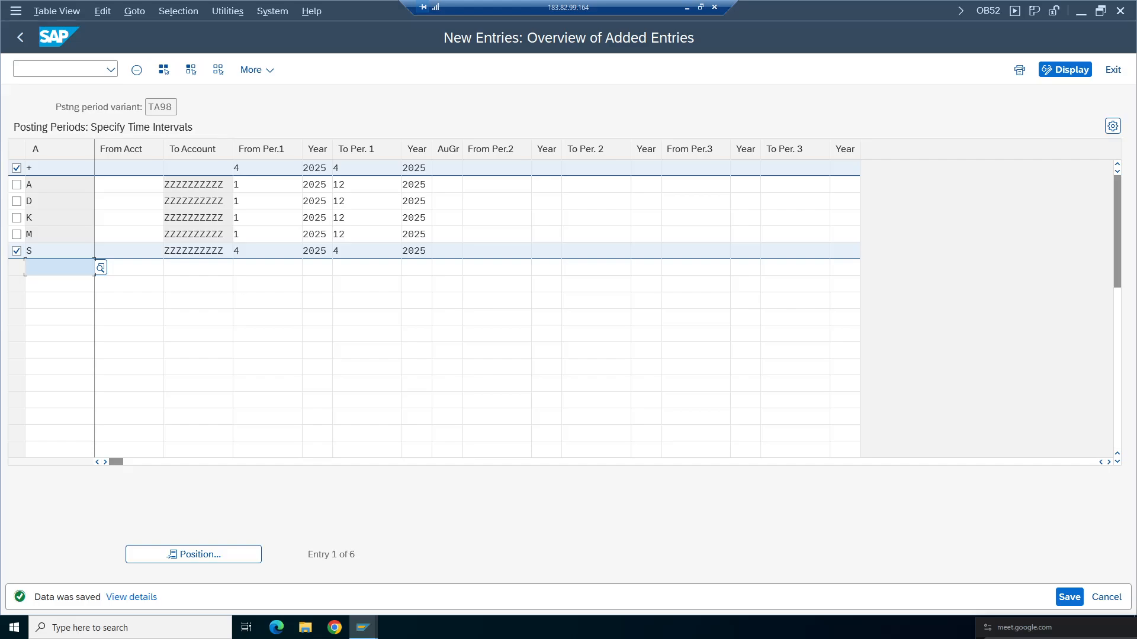
pyautogui.moveTo(172, 107); pyautogui.dragTo(147, 107)
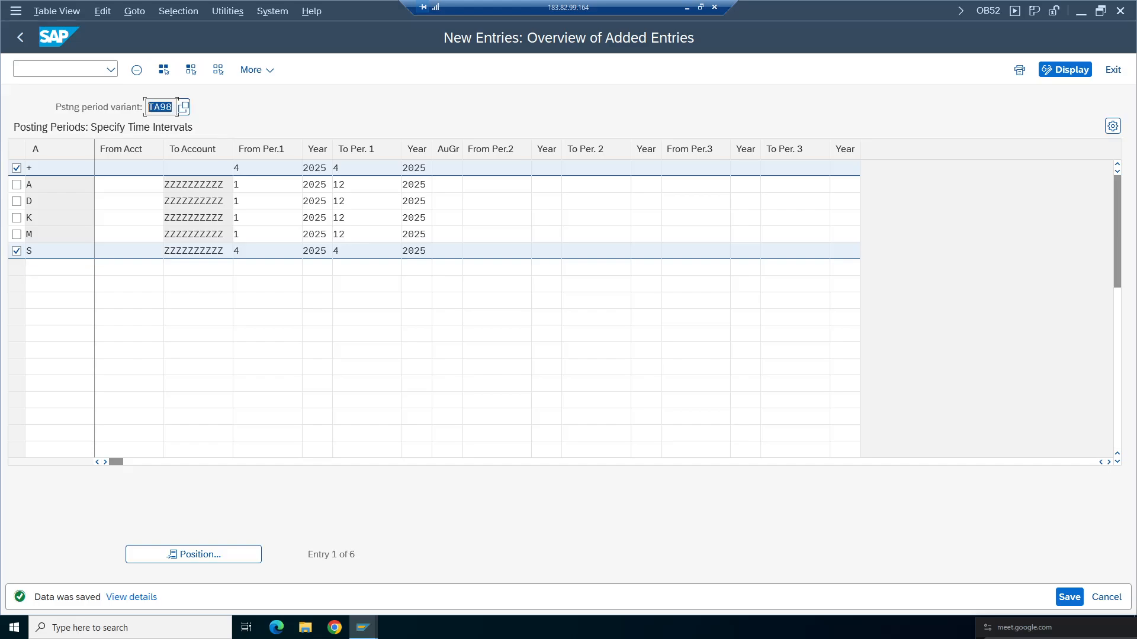
pyautogui.click(149, 108)
pyautogui.doubleClick(177, 107)
# - Exit the new-entries list and re-enter the FB50 document header in the document window
pyautogui.click(20, 39)
pyautogui.click(361, 633)
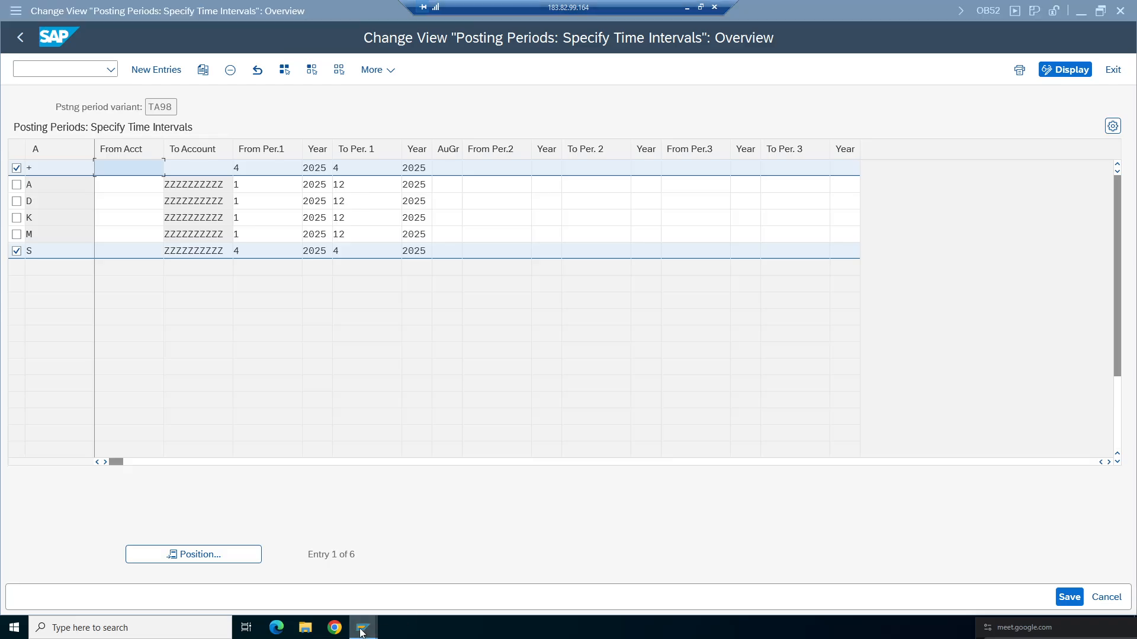
pyautogui.click(431, 581)
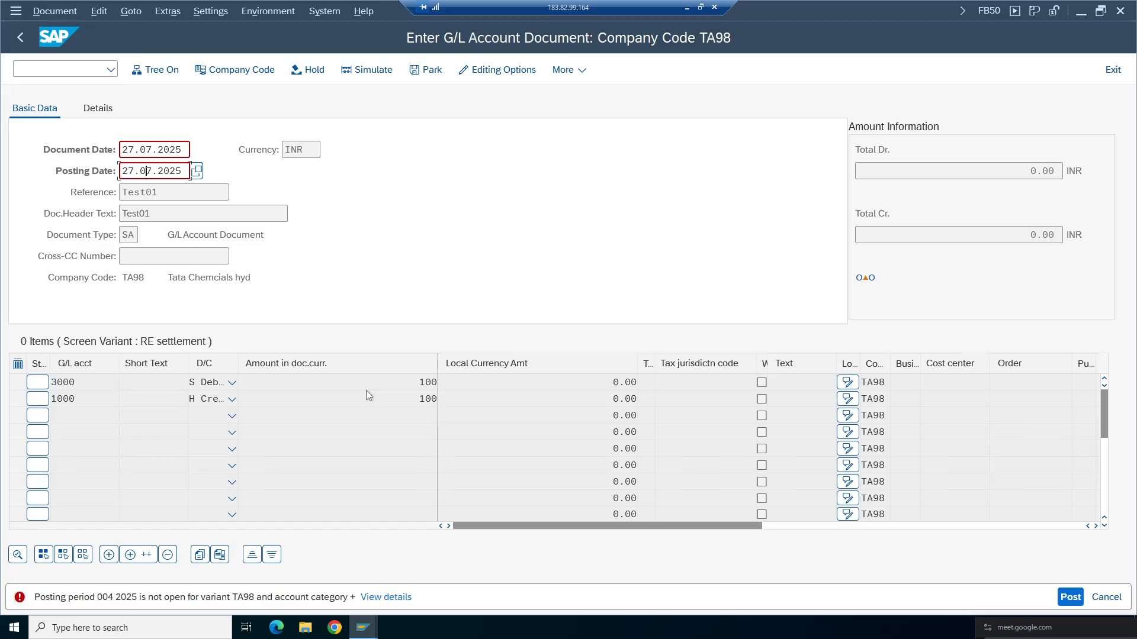
pyautogui.press('Return')
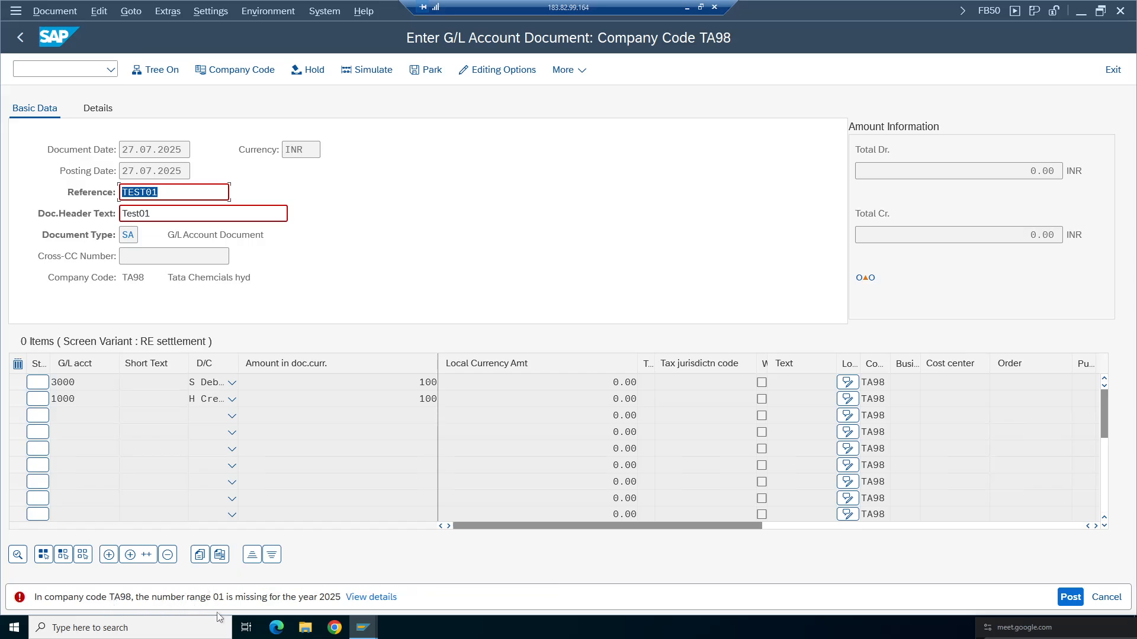
# - Examine the document type SA in the FB50 document header
pyautogui.moveTo(264, 236); pyautogui.dragTo(167, 235)
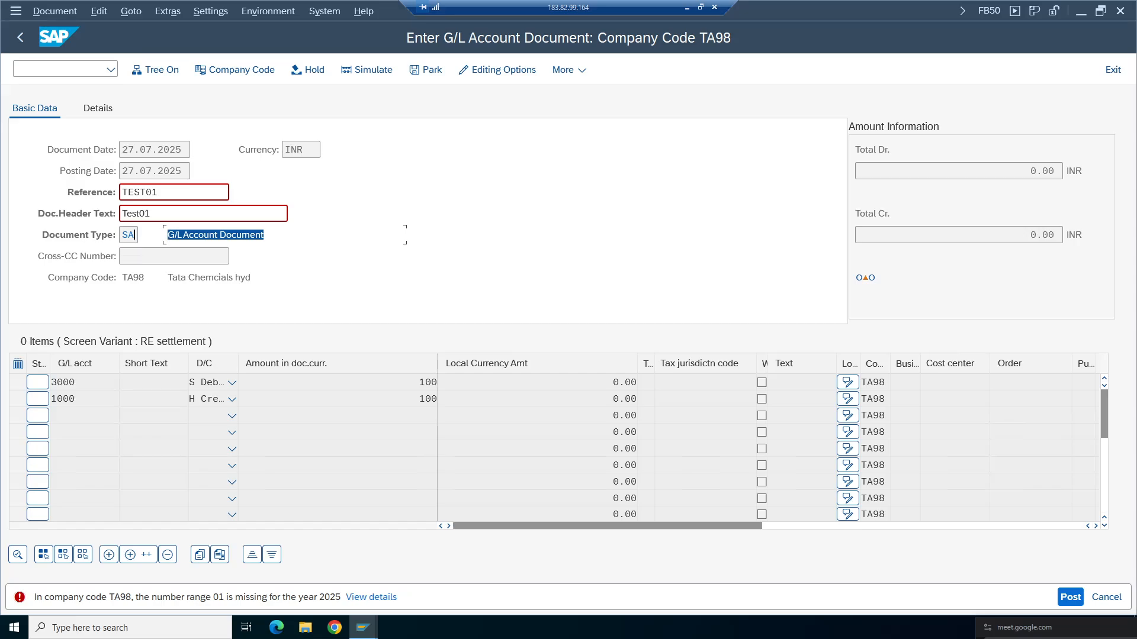
pyautogui.click(136, 235)
pyautogui.moveTo(136, 235); pyautogui.dragTo(120, 238)
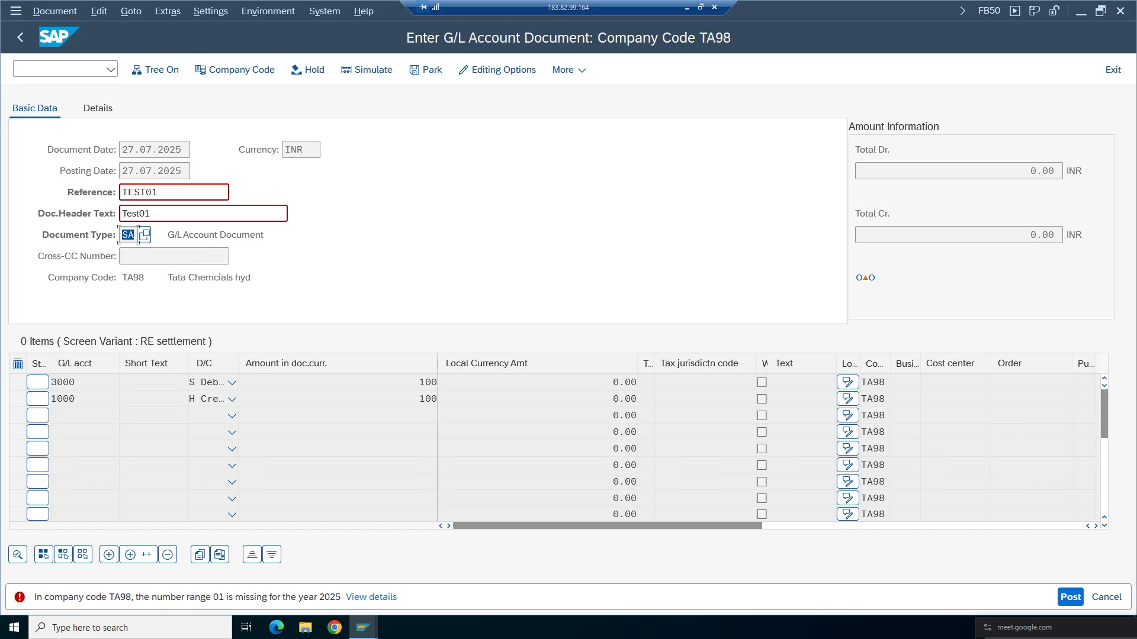
pyautogui.press('Tab')
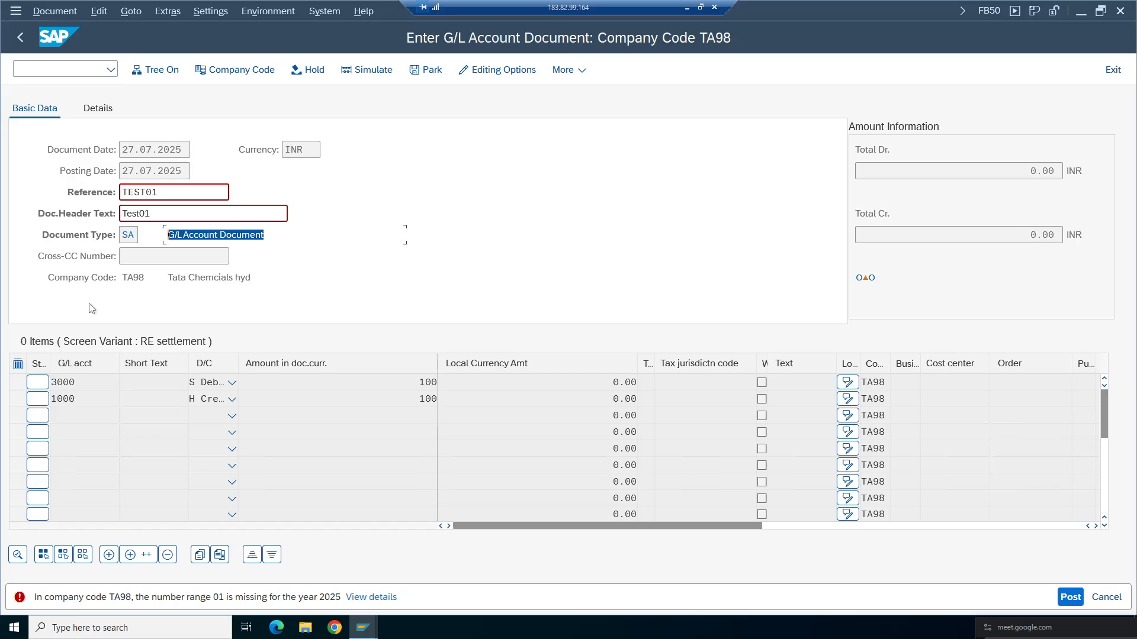
# - Switch to the configuration window and open transaction OBA7 for document types
pyautogui.click(364, 632)
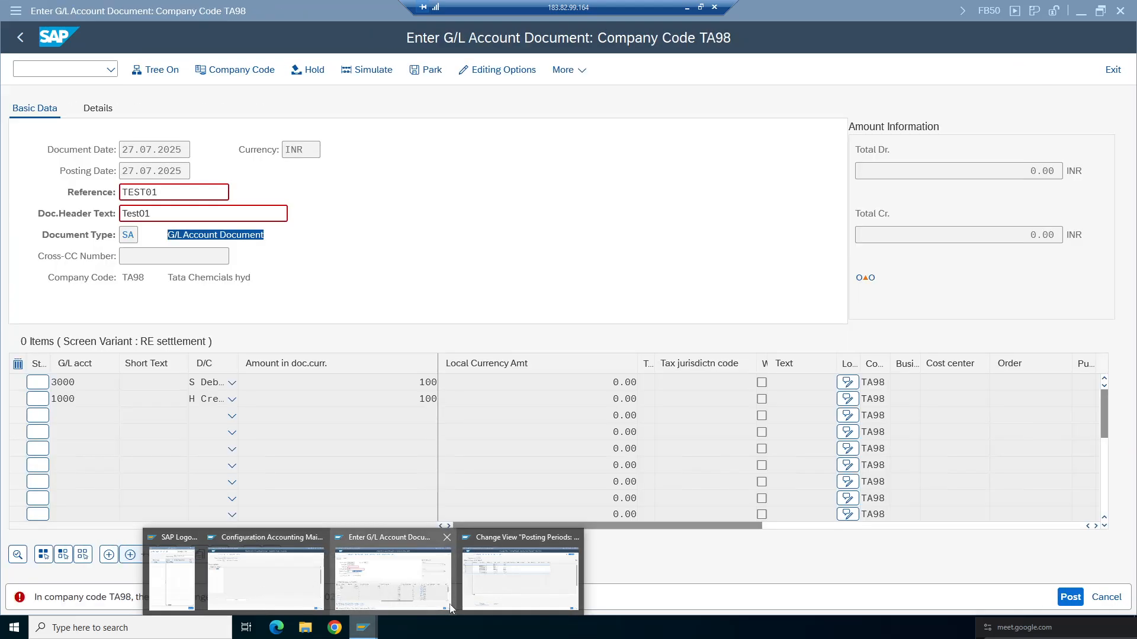
pyautogui.click(475, 584)
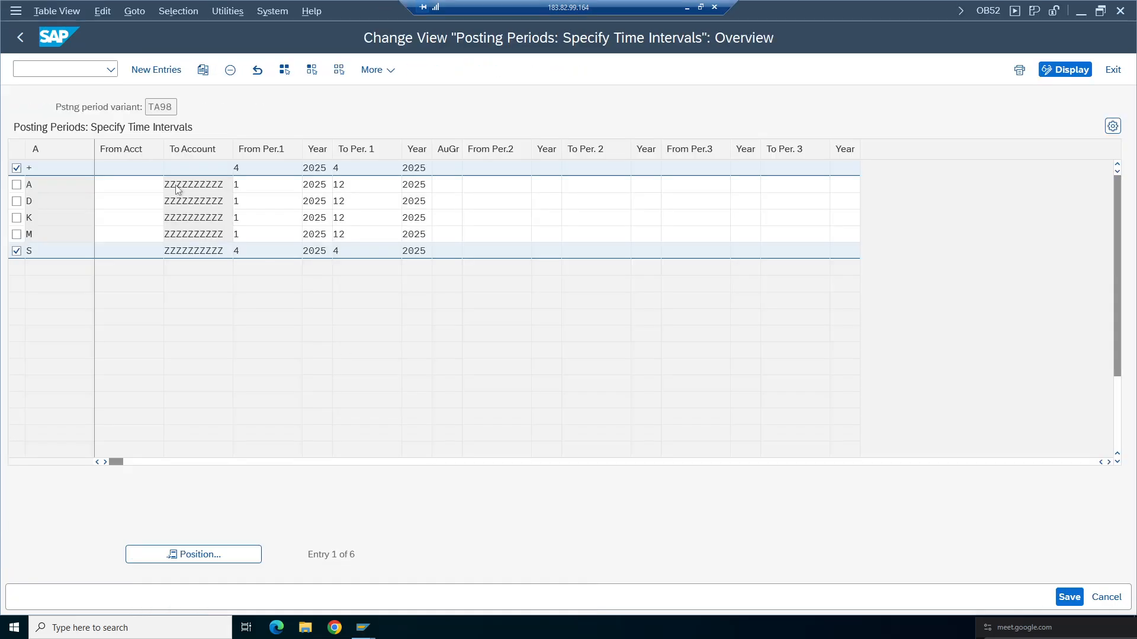
pyautogui.click(61, 70)
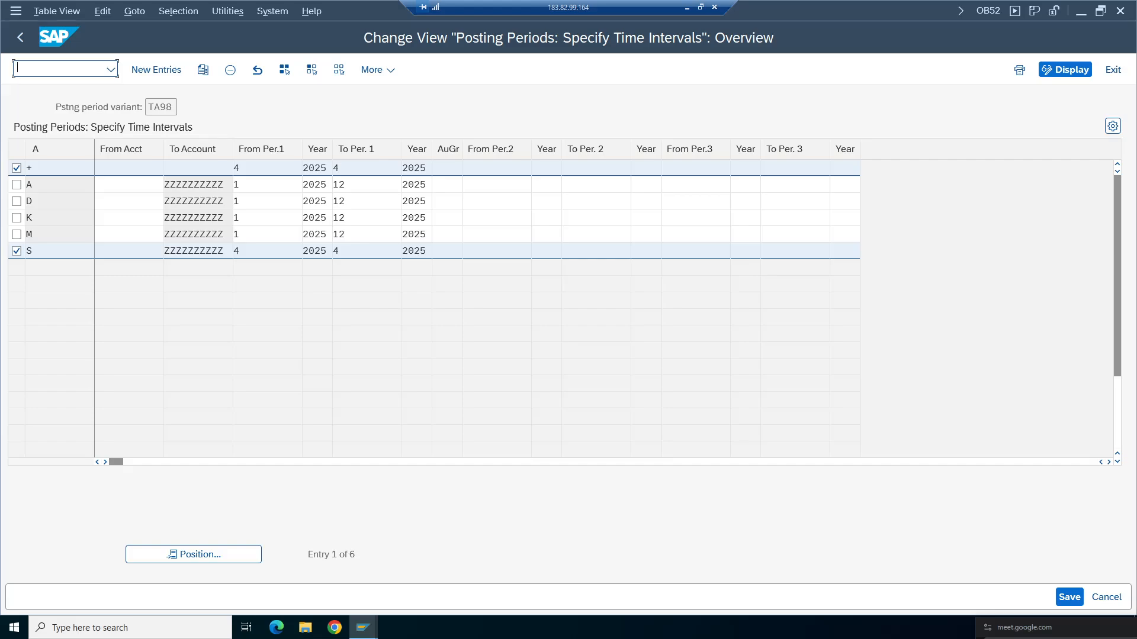
pyautogui.write('/OOBA7')
pyautogui.press('Return')
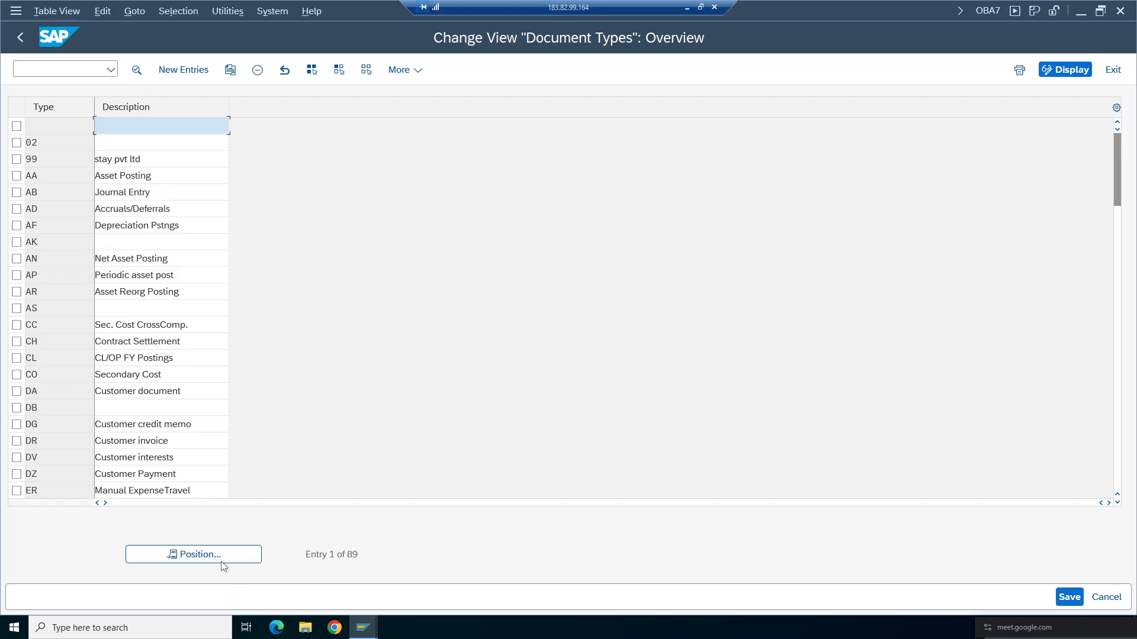
# - Position the document types list on SA and open its details
pyautogui.click(223, 559)
pyautogui.write('SA')
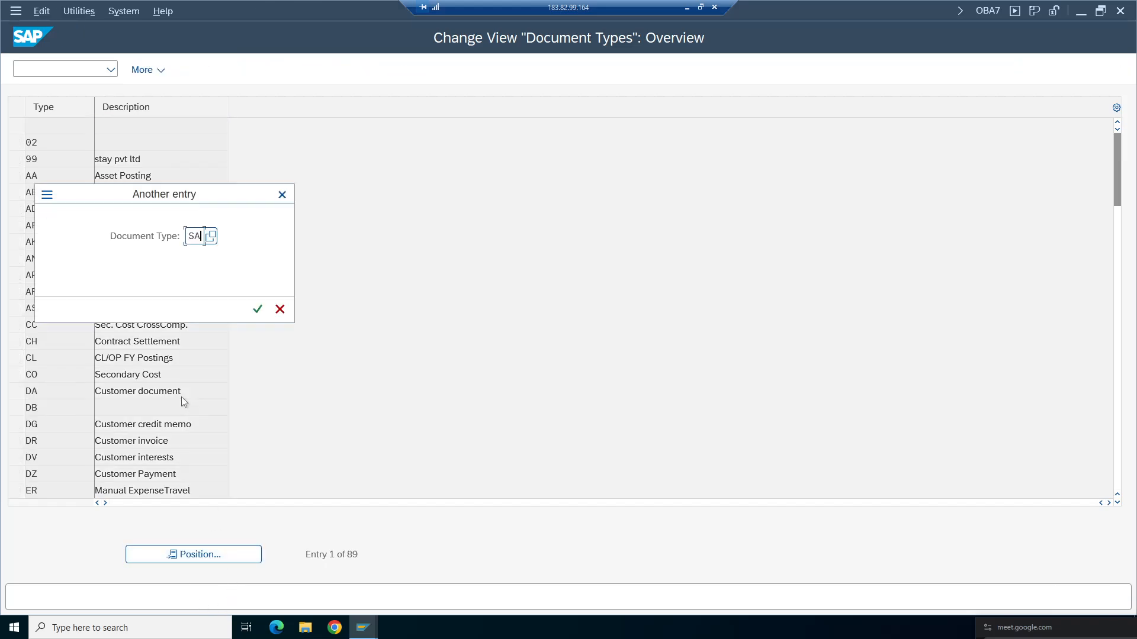
pyautogui.press('Return')
pyautogui.doubleClick(160, 125)
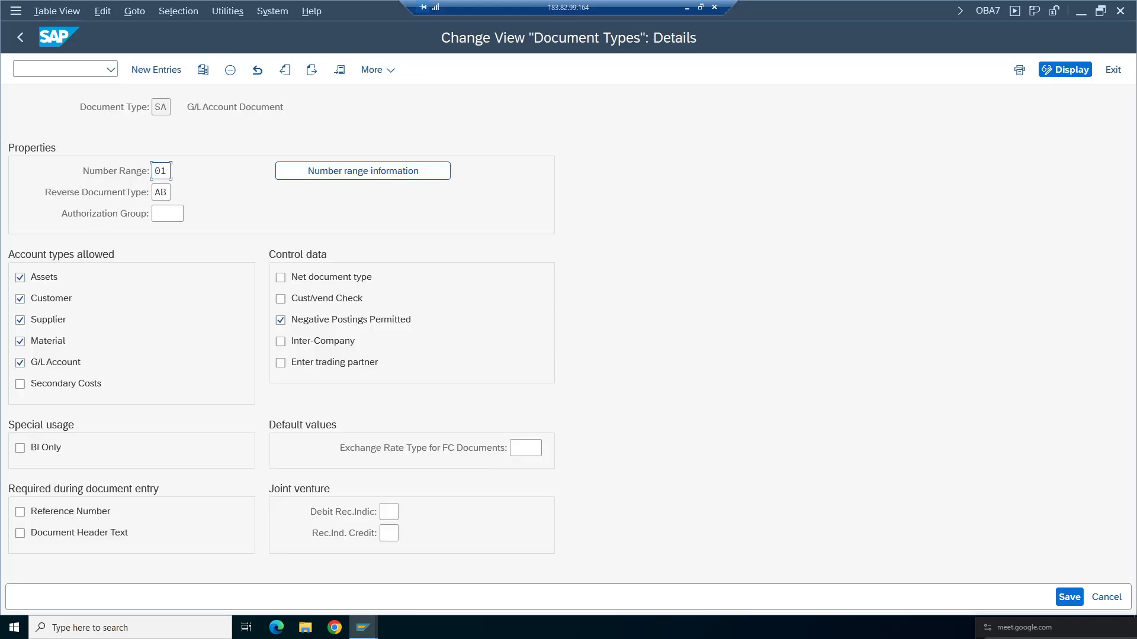
# - Switch to the FB50 window to review the number range error, then return to the SA document type details
pyautogui.moveTo(363, 627)
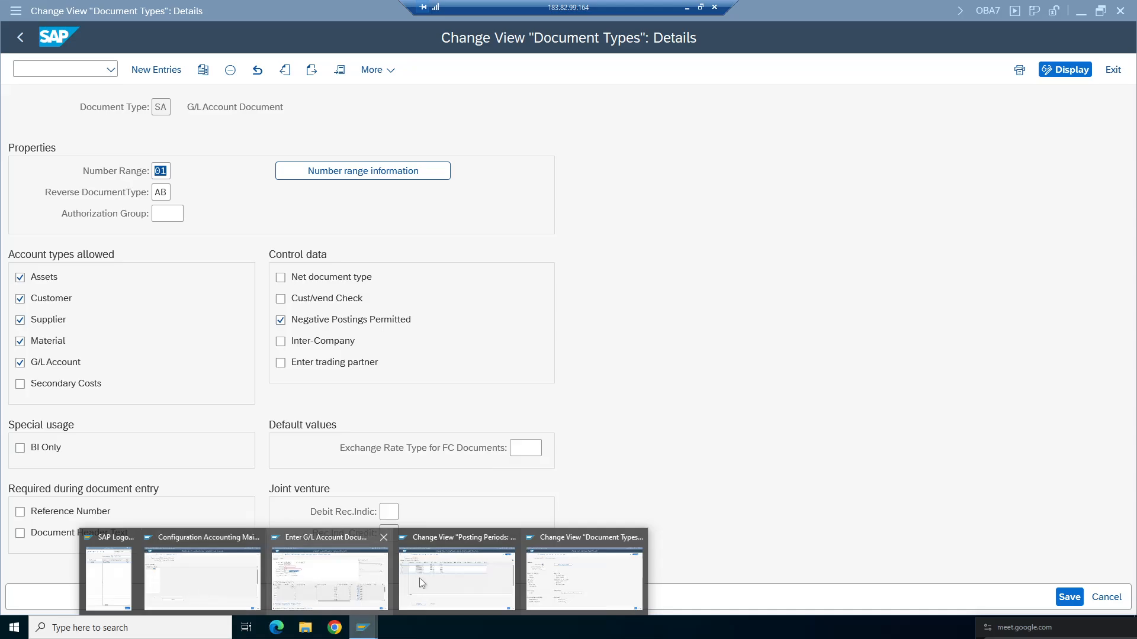
pyautogui.click(332, 592)
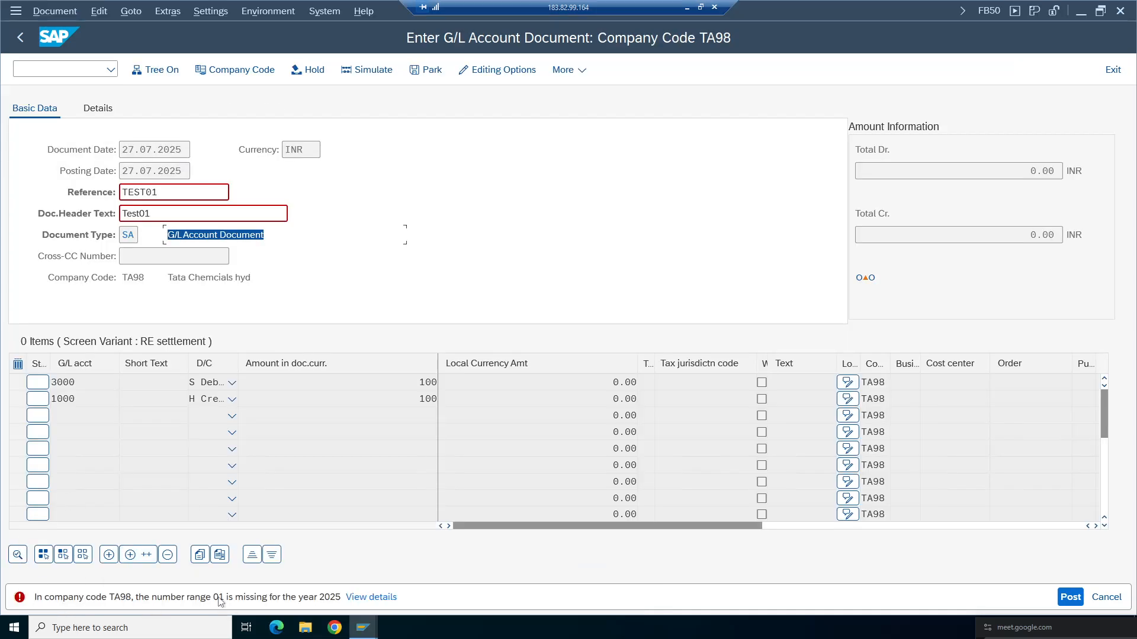
pyautogui.doubleClick(128, 235)
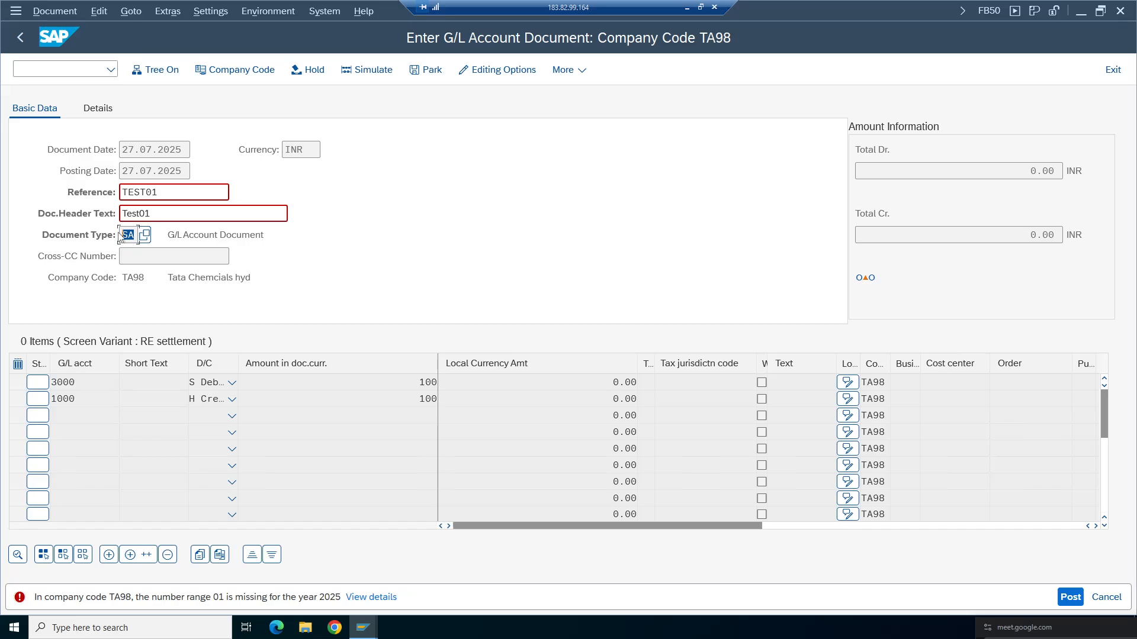
pyautogui.click(363, 628)
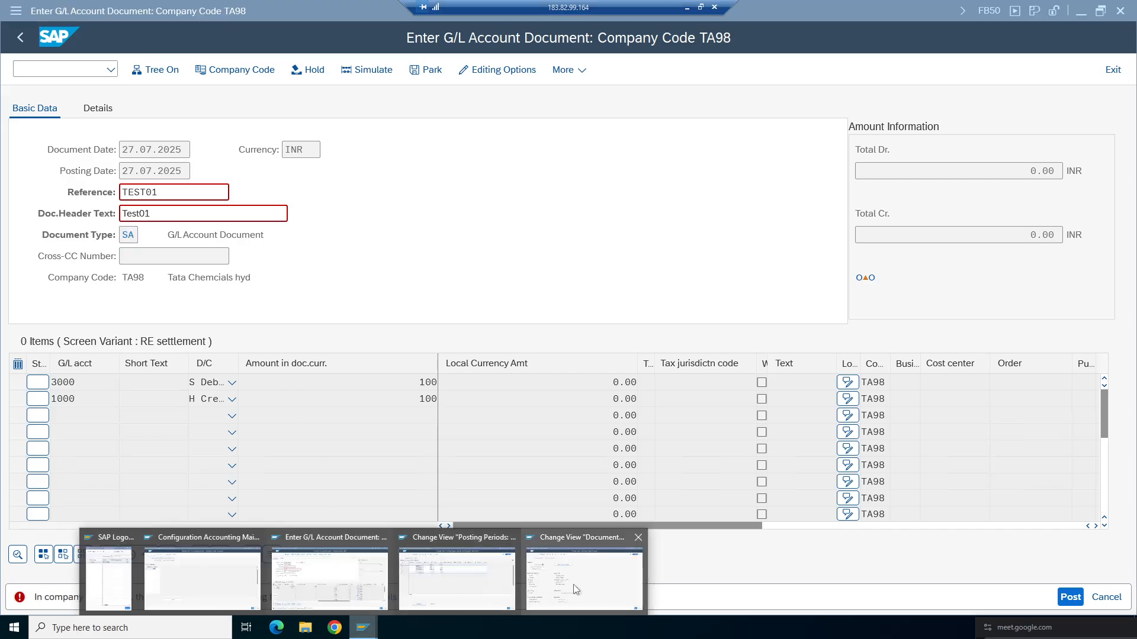
pyautogui.click(573, 584)
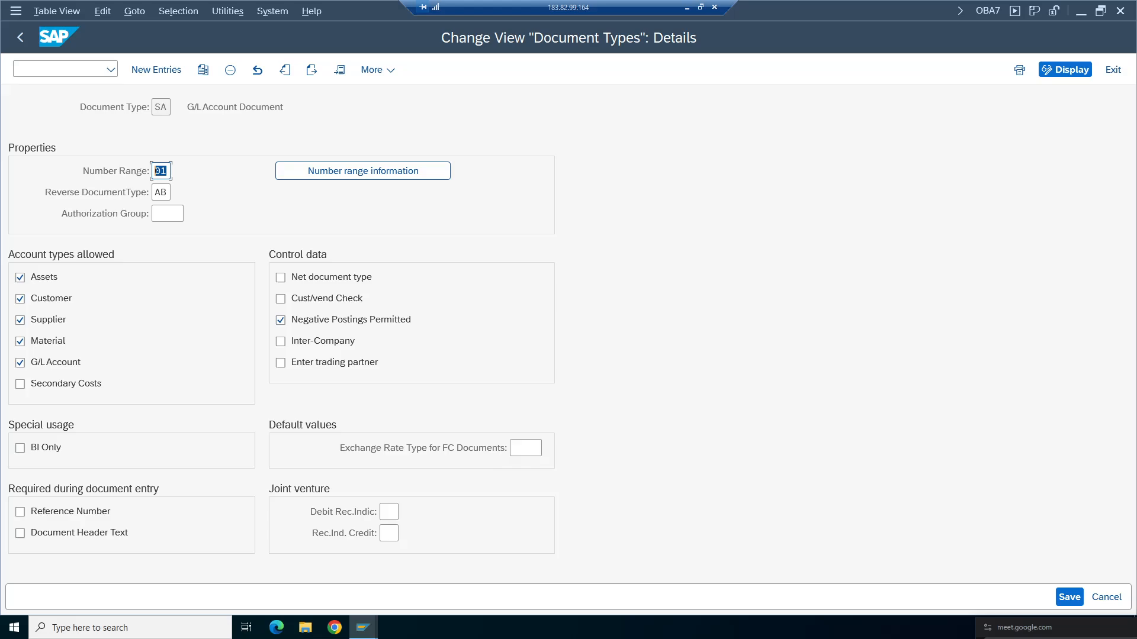
# - Open the number range intervals for company code TA98 in change mode
pyautogui.click(363, 174)
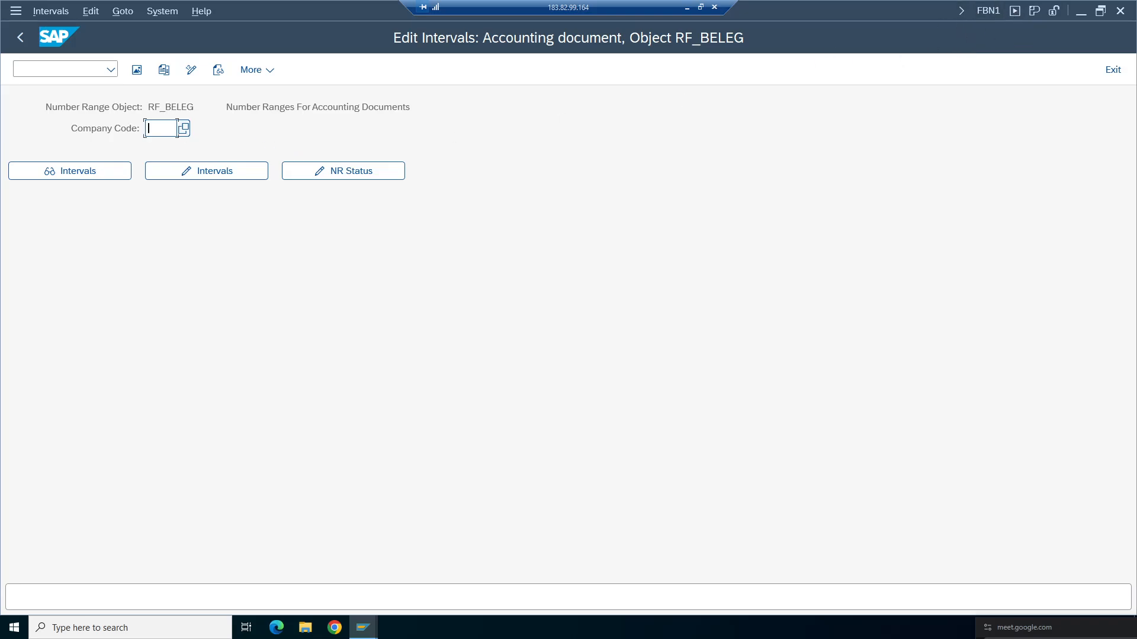
pyautogui.click(159, 129)
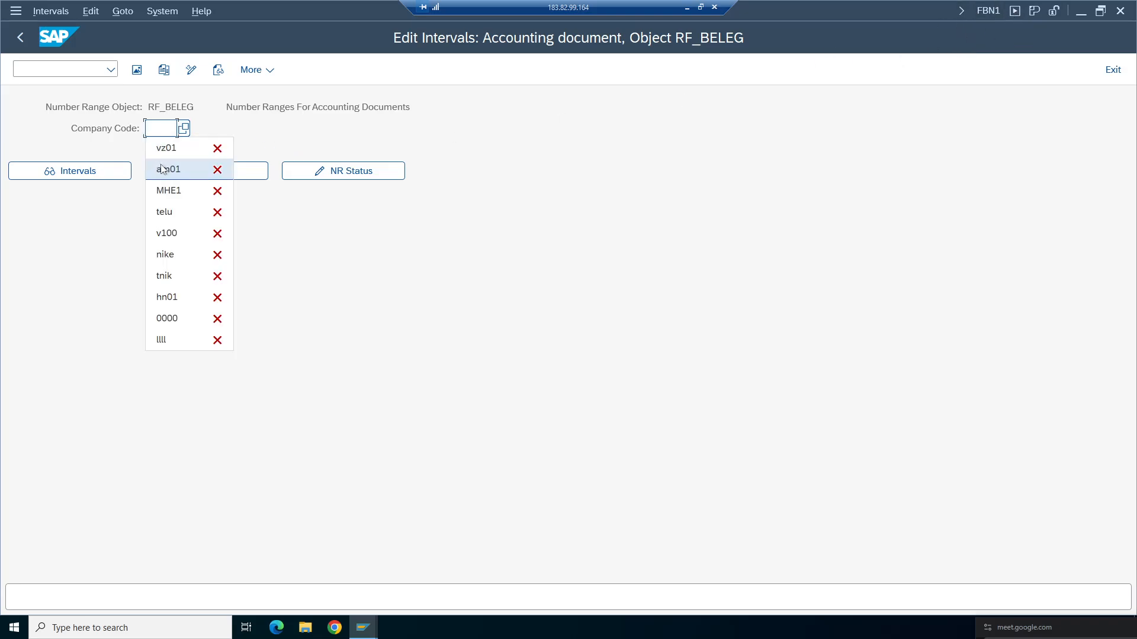
pyautogui.click(163, 129)
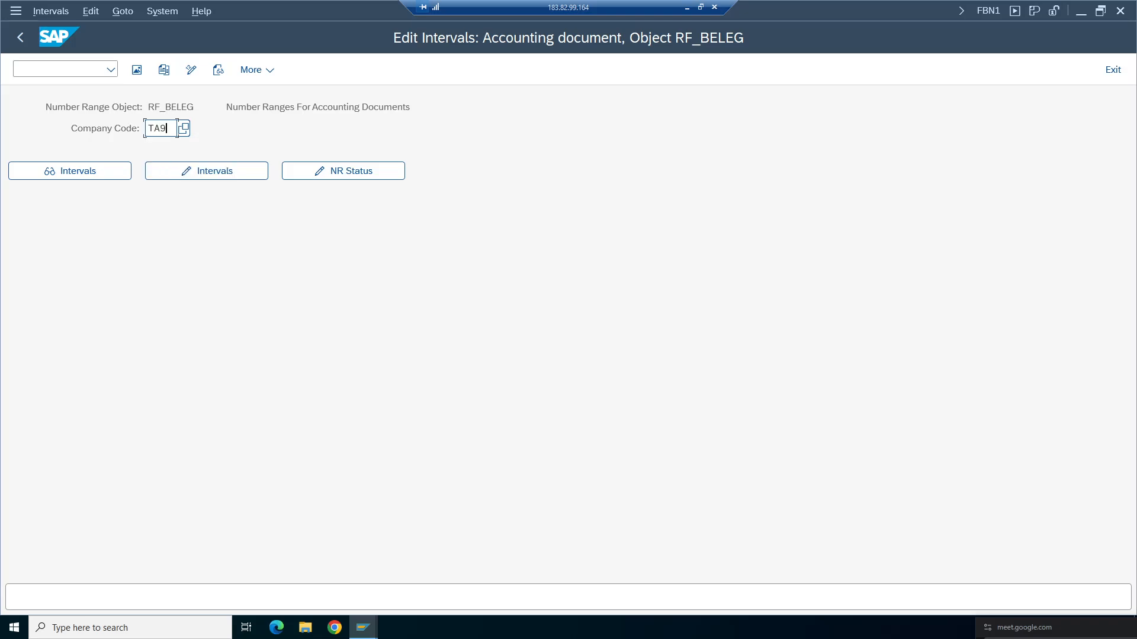
pyautogui.click(195, 172)
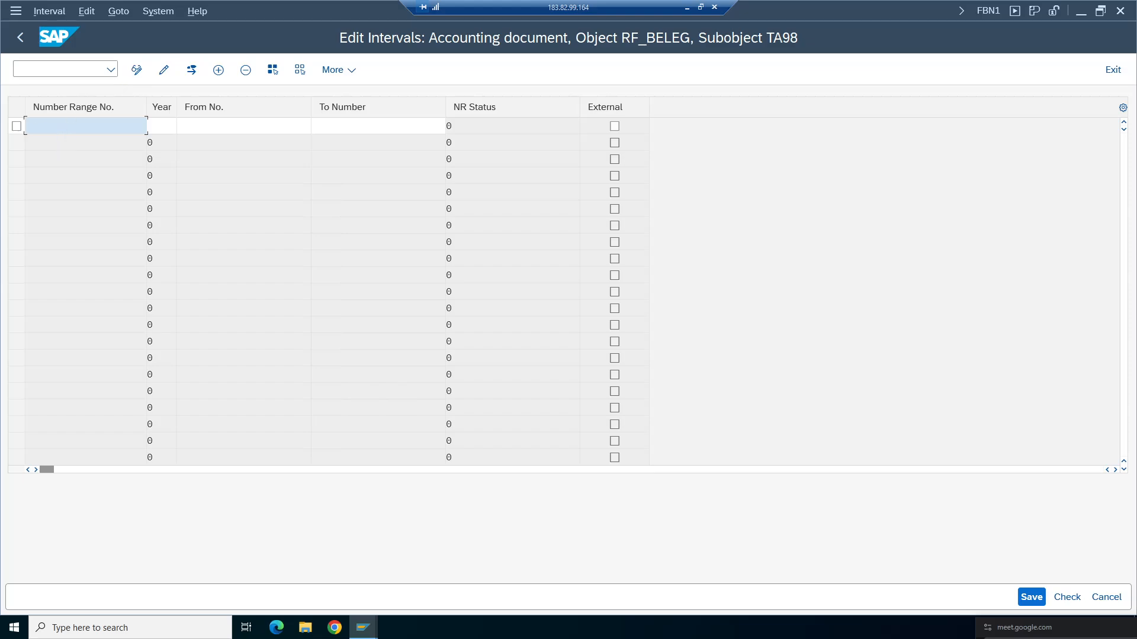
# - Create number range interval 01 for year 2025 running from 1 to 100
pyautogui.press('Tab')
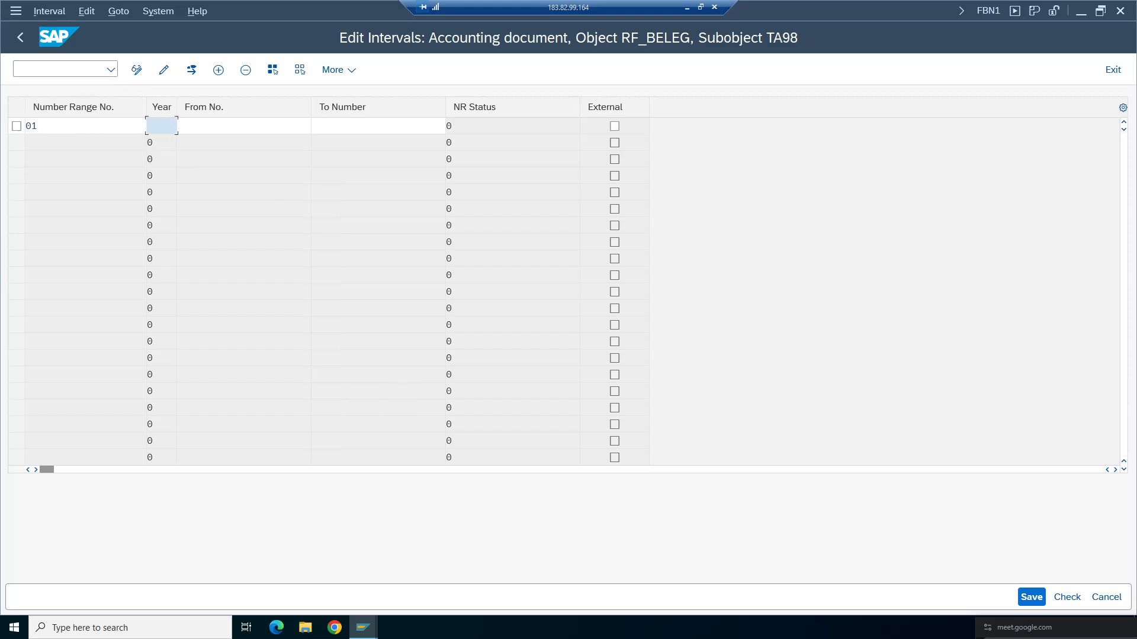
pyautogui.write('2025')
pyautogui.press('Tab')
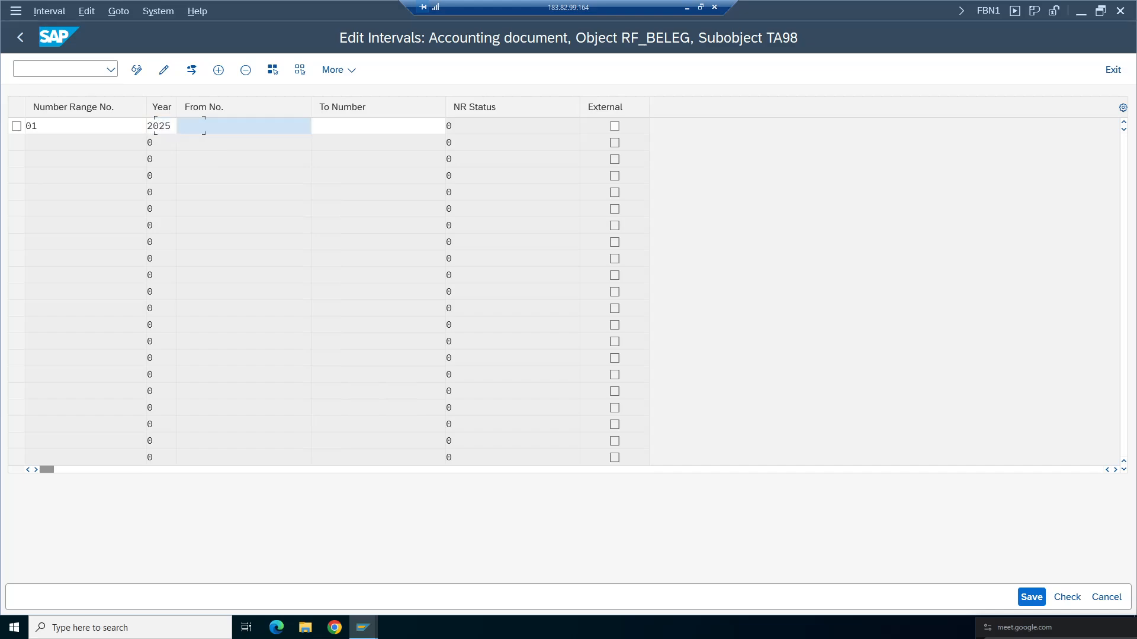
pyautogui.write('1')
pyautogui.press('Tab')
pyautogui.write('10')
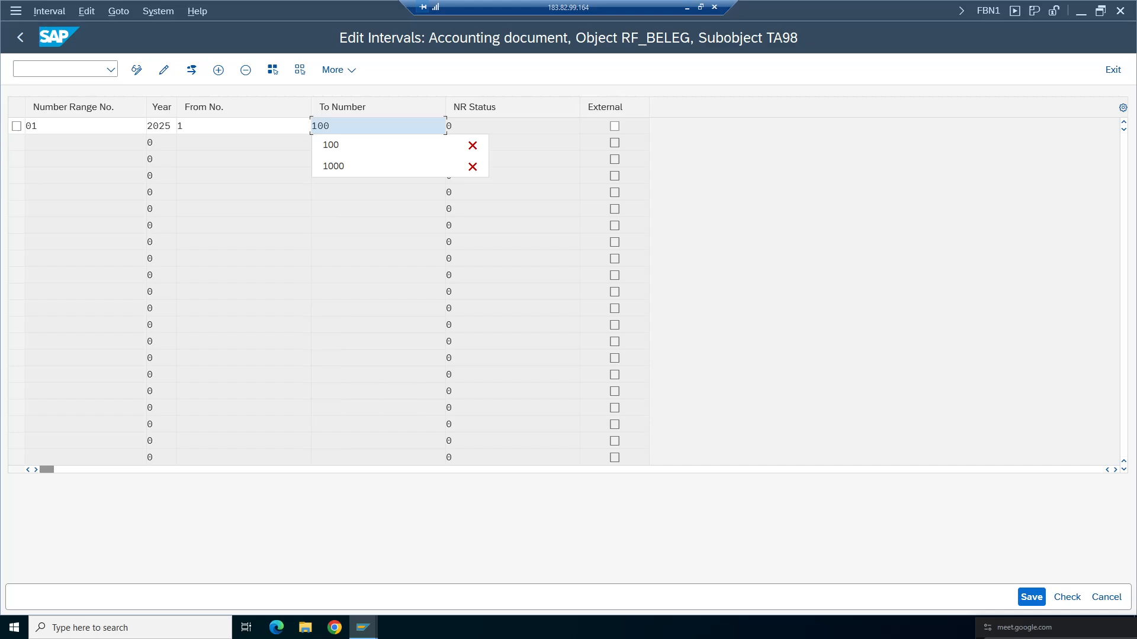
pyautogui.press('Return')
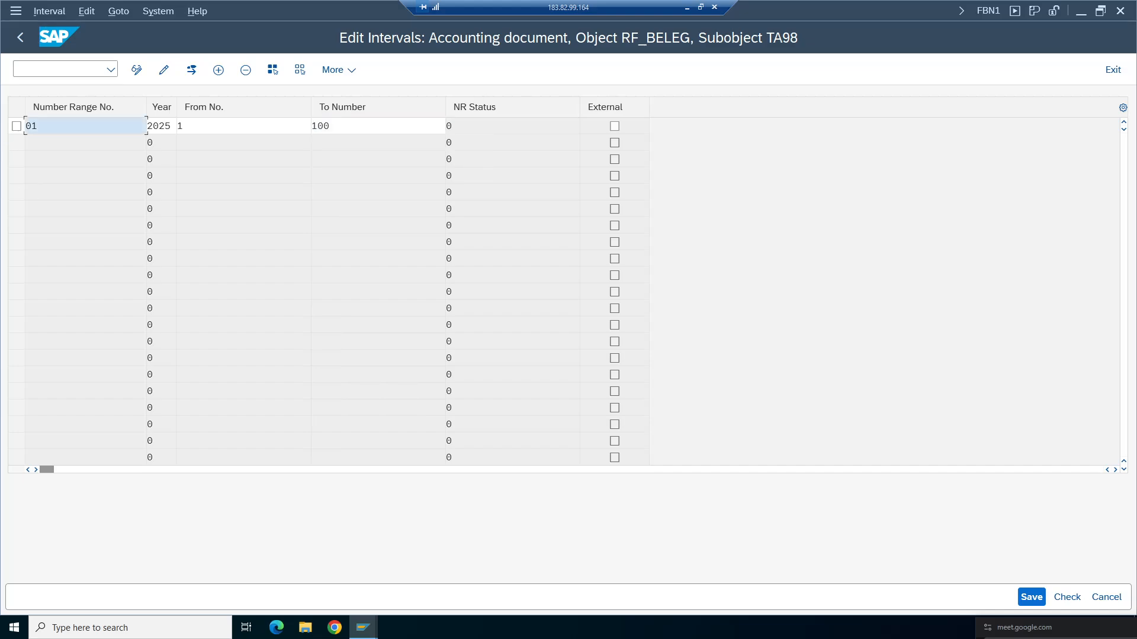
# - Save the new number range interval and acknowledge the transport notice
pyautogui.press('Tab')
pyautogui.press('Tab')
pyautogui.press('Tab')
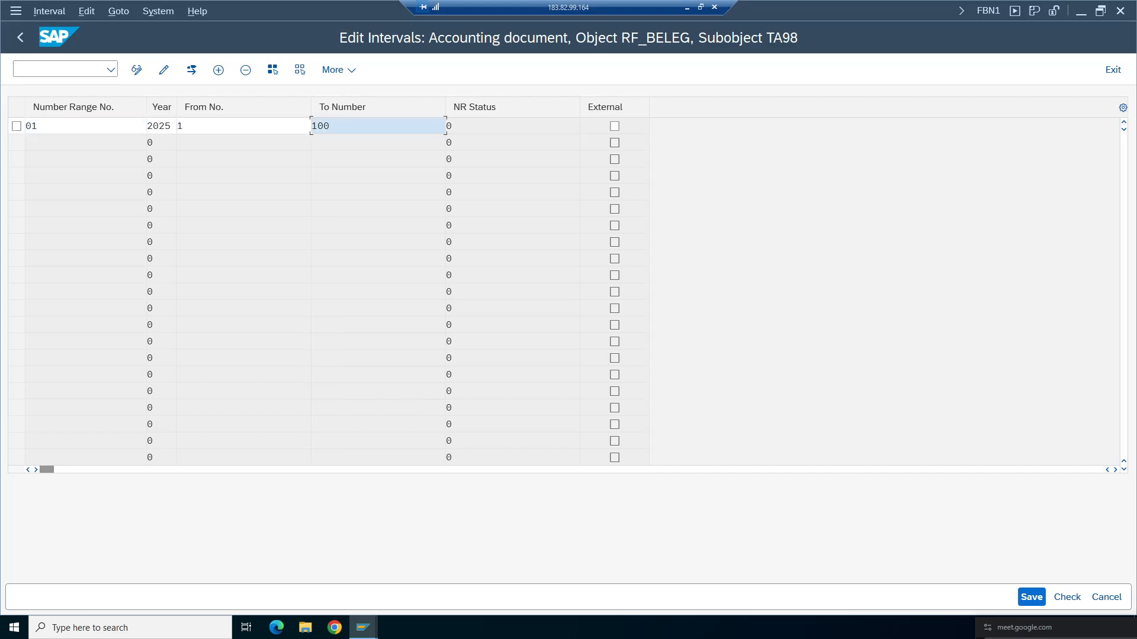
pyautogui.click(244, 143)
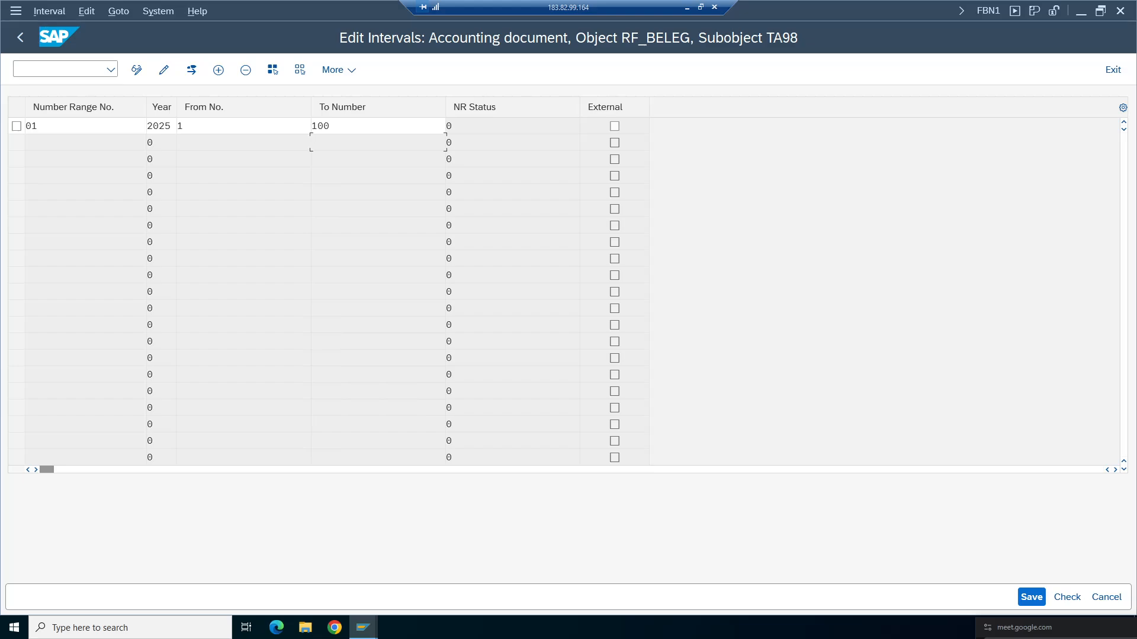
pyautogui.click(1031, 596)
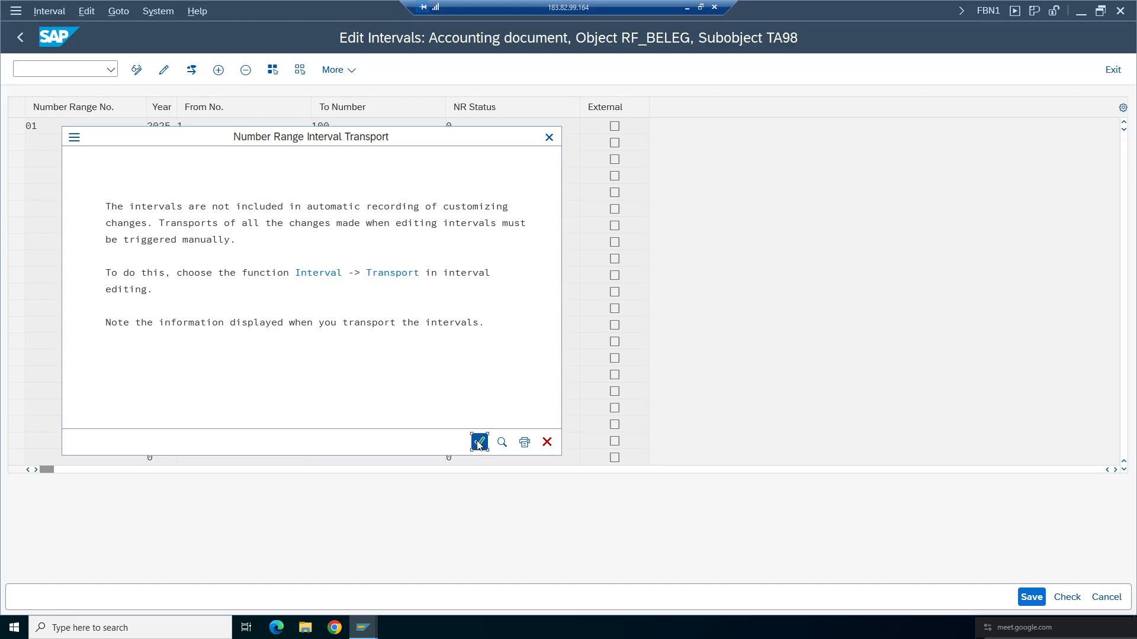
pyautogui.click(478, 442)
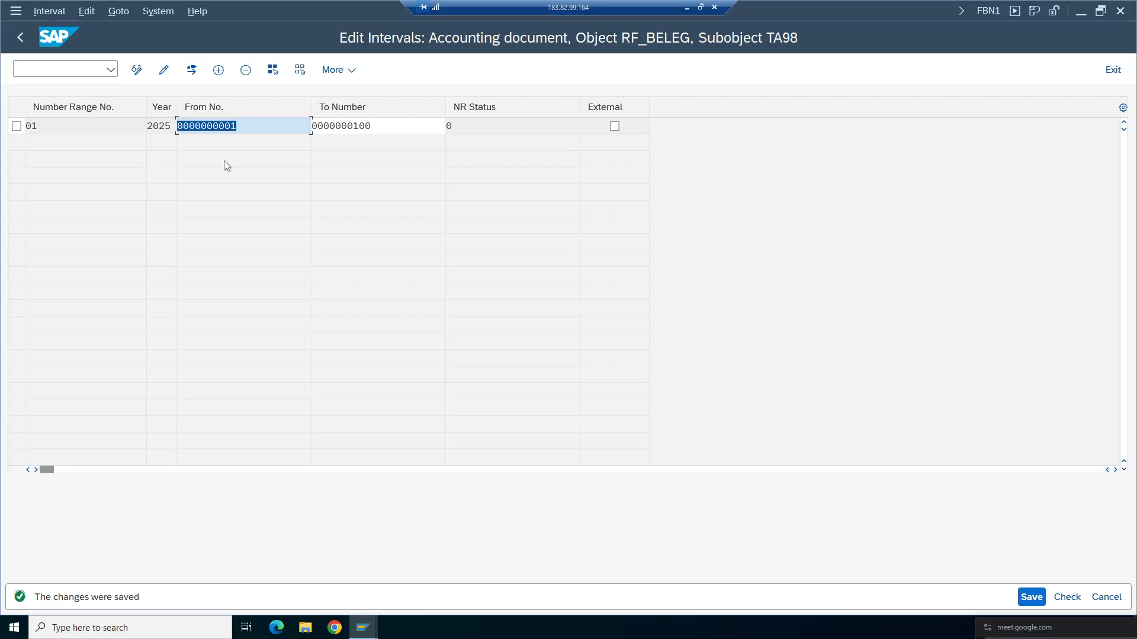
# - Leave the interval maintenance and return to the SA document type details
pyautogui.click(391, 126)
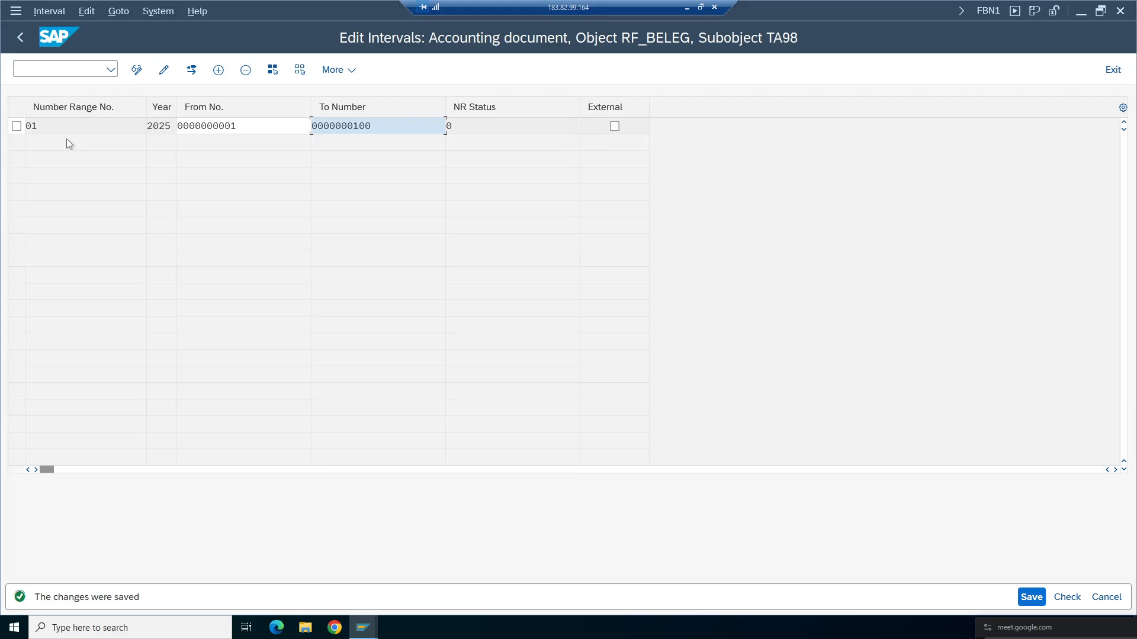
pyautogui.click(21, 37)
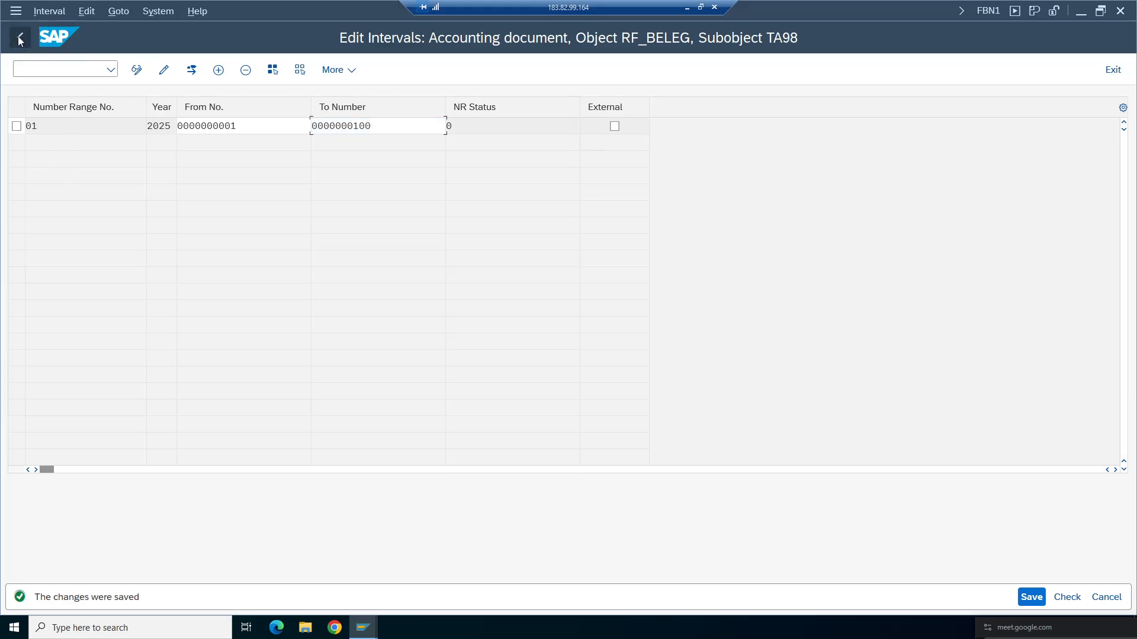
pyautogui.click(21, 37)
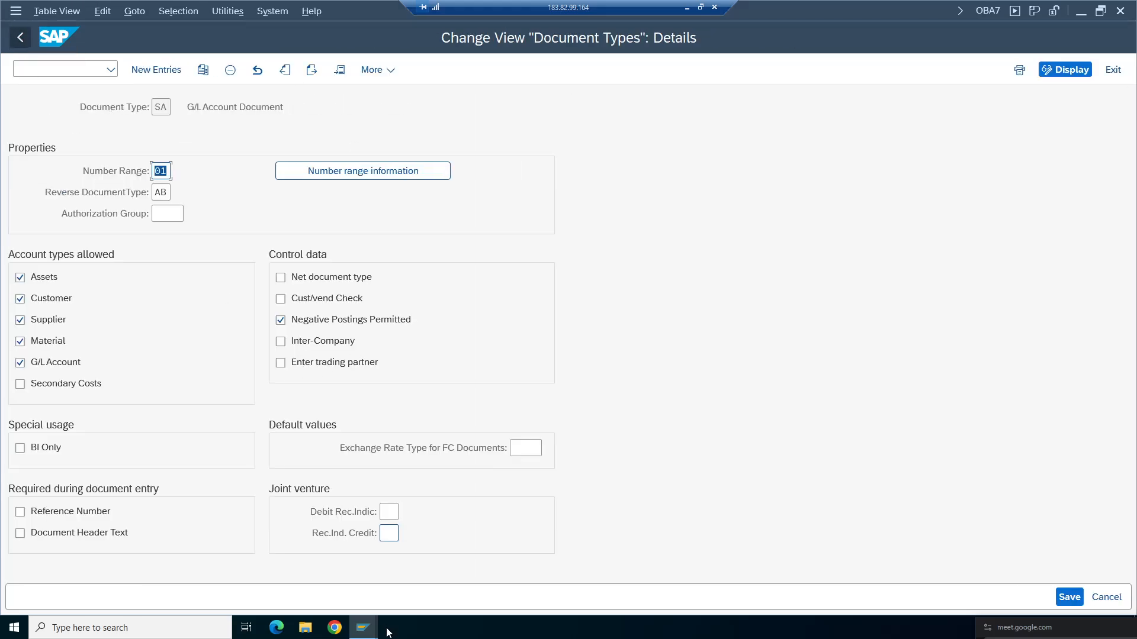
# - Switch to the FB50 window and re-check the G/L account document entry
pyautogui.click(363, 630)
pyautogui.click(323, 581)
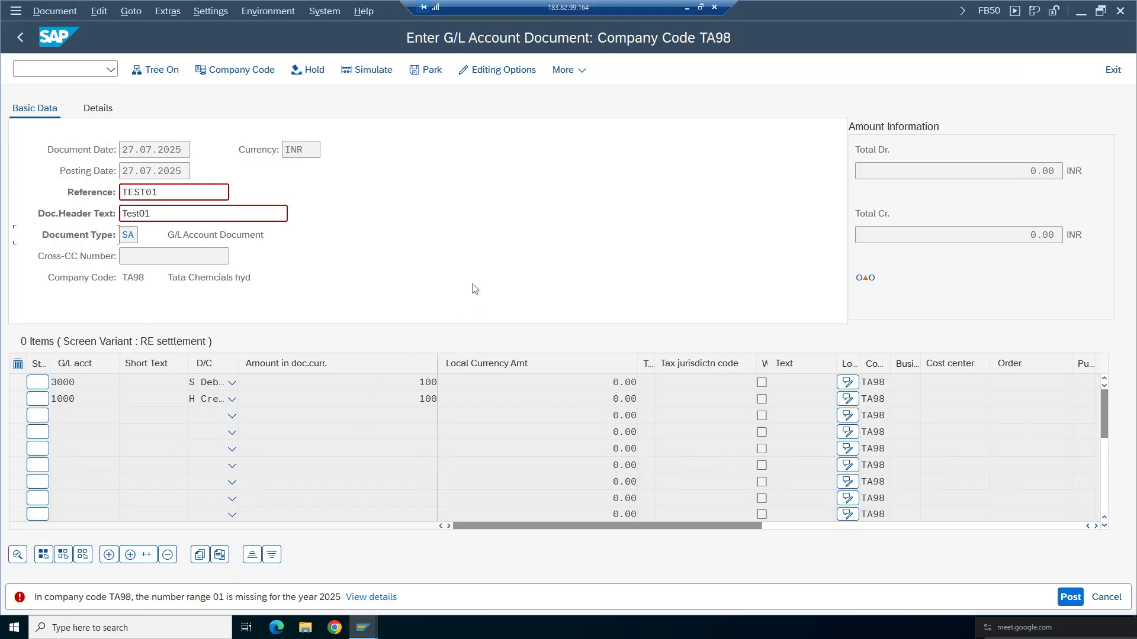
pyautogui.press('Return')
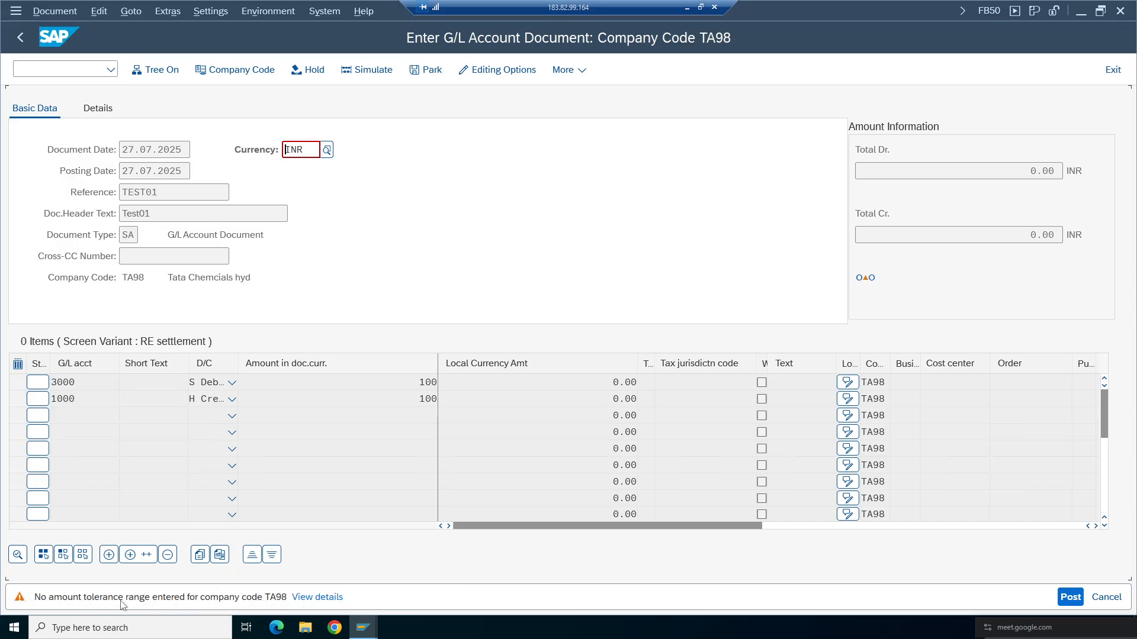
# - Open and read the details of the missing amount tolerance message for company code TA98
pyautogui.click(299, 598)
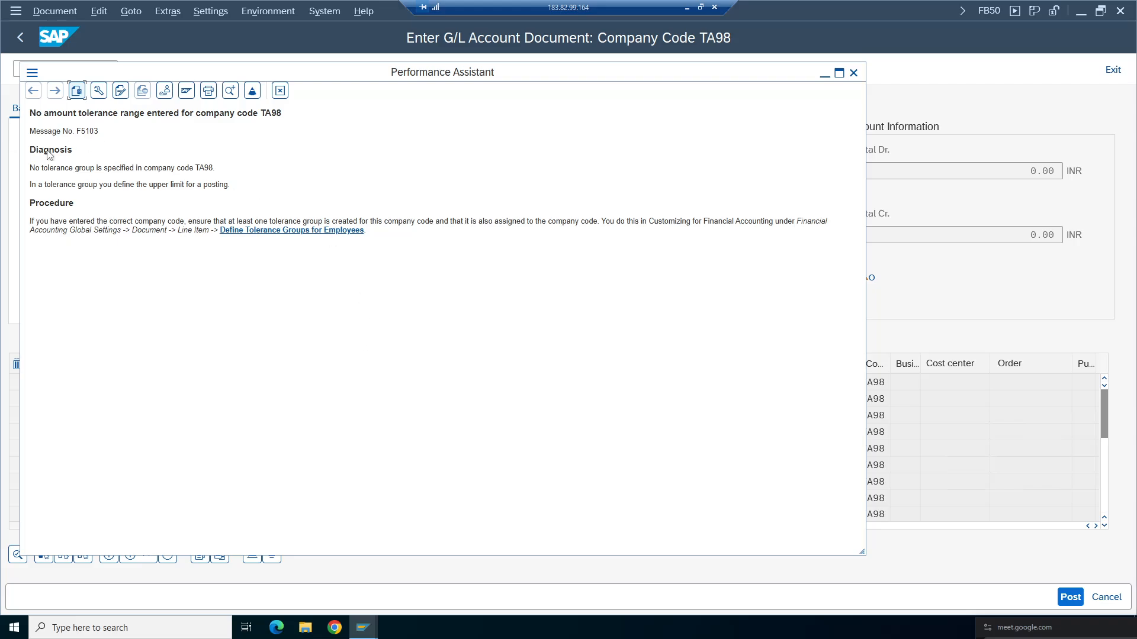
pyautogui.tripleClick(172, 169)
pyautogui.click(171, 168)
pyautogui.moveTo(419, 222)
pyautogui.mouseDown()
pyautogui.moveTo(198, 213)
pyautogui.moveTo(407, 222)
pyautogui.mouseUp()
pyautogui.click(258, 221)
pyautogui.click(194, 245)
pyautogui.click(280, 91)
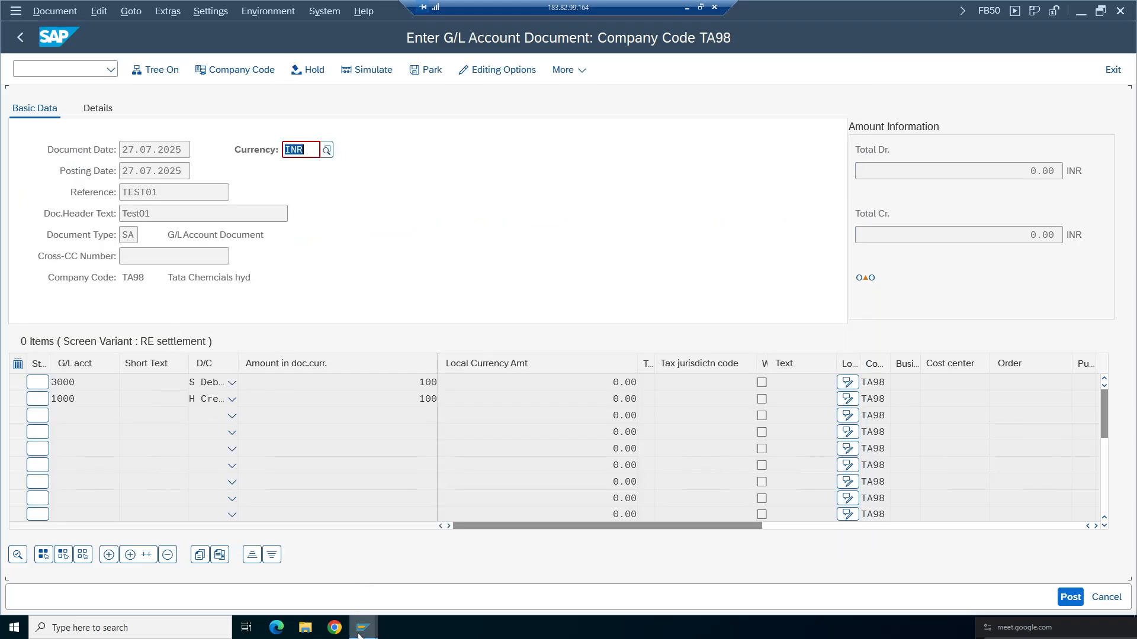
# - Switch to the document types window and start transaction SPRO
pyautogui.moveTo(359, 632)
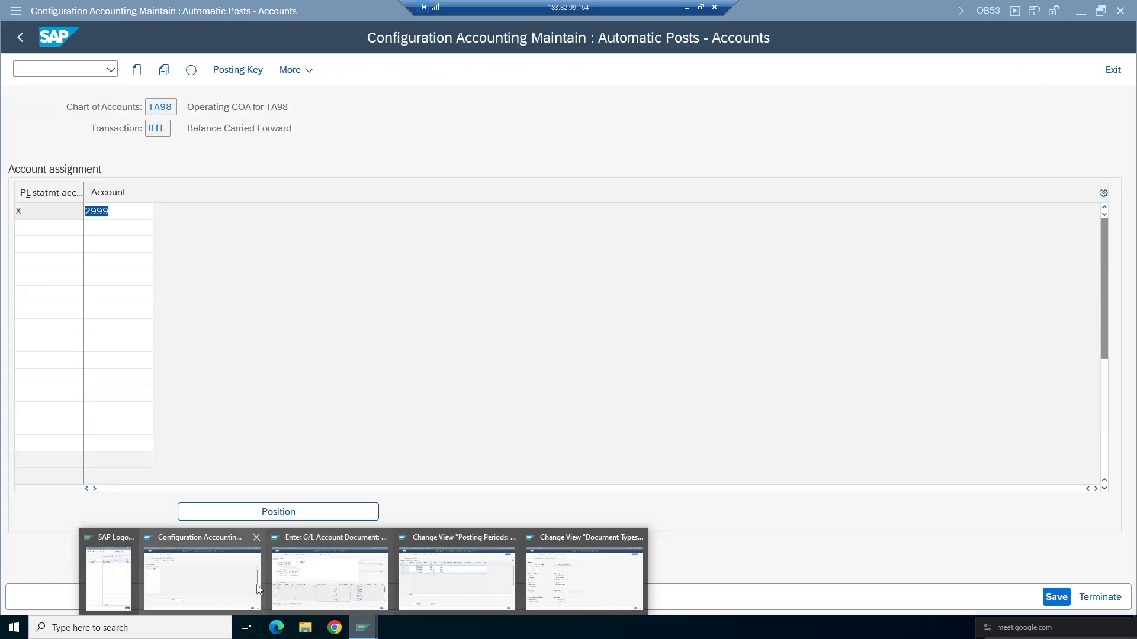
pyautogui.click(580, 533)
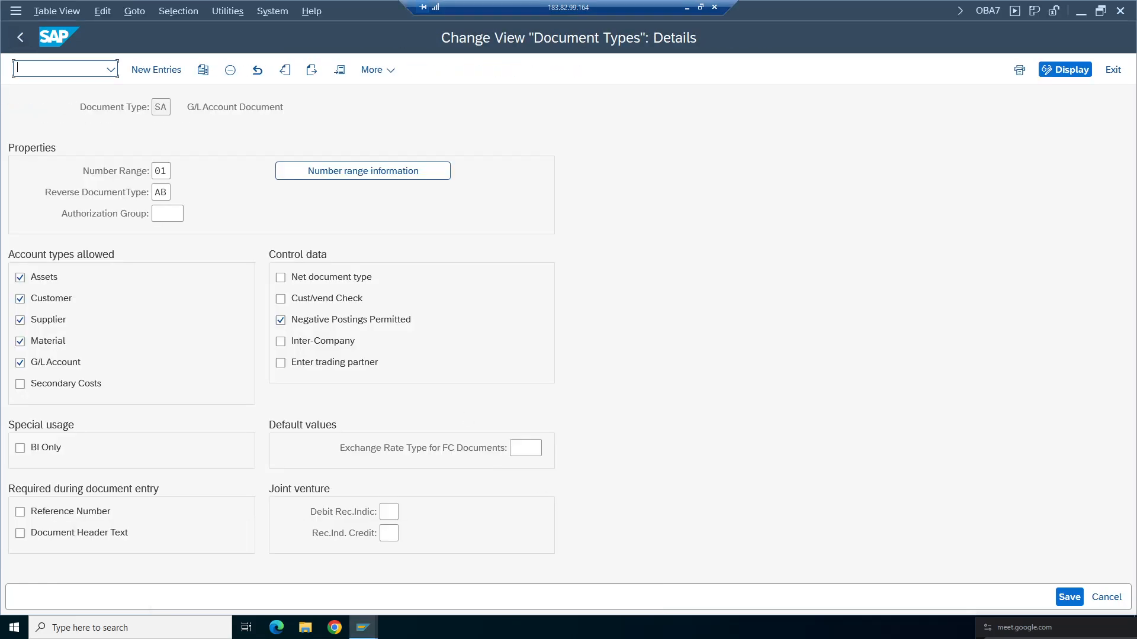
pyautogui.write('/OSPRO')
pyautogui.press('Return')
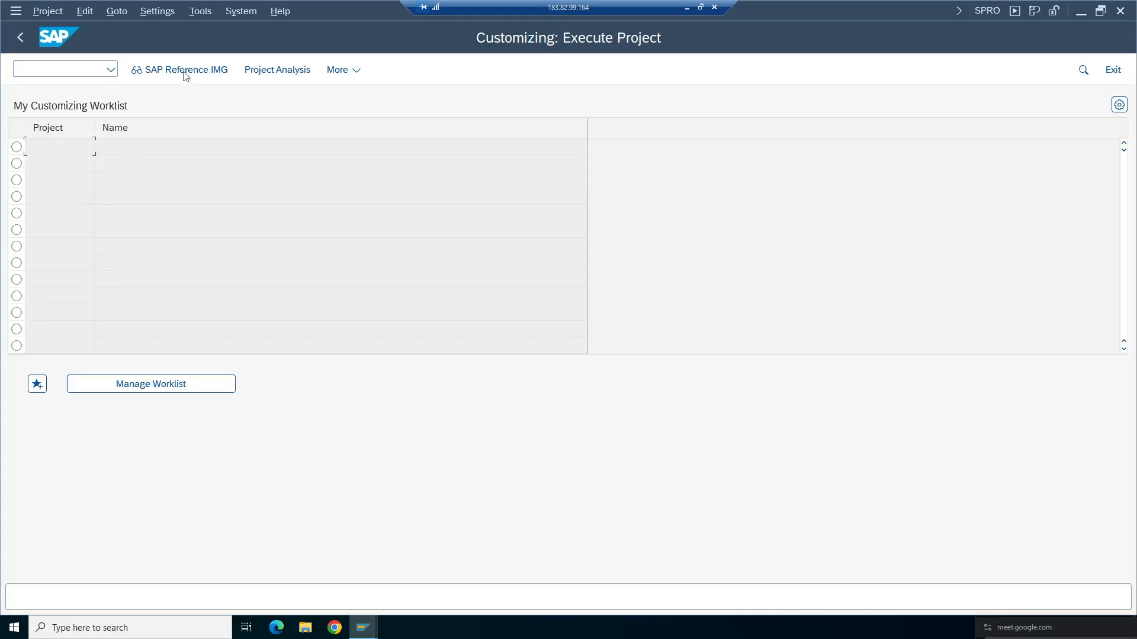
# - Open the SAP Reference IMG and expand Financial Accounting and General Ledger Accounting
pyautogui.click(185, 71)
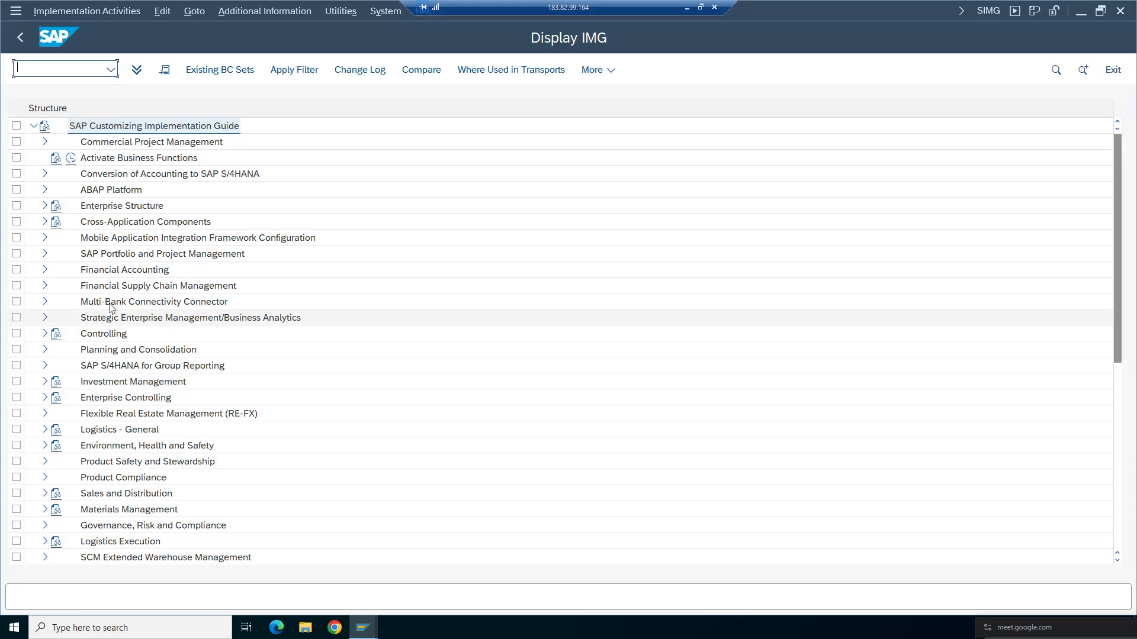
pyautogui.doubleClick(124, 269)
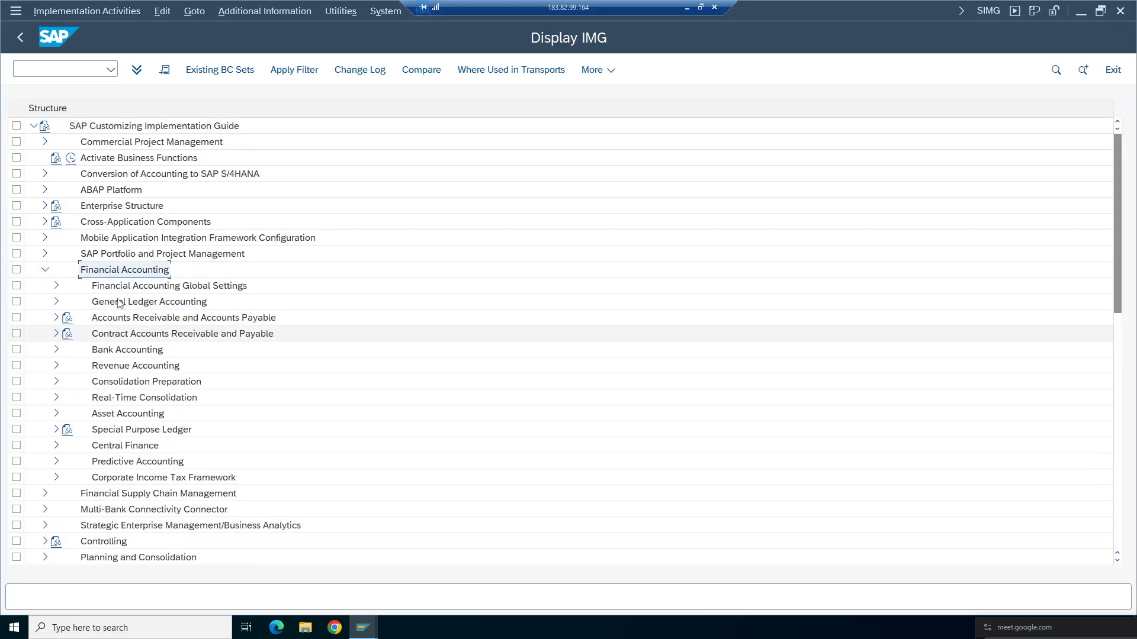
pyautogui.doubleClick(119, 302)
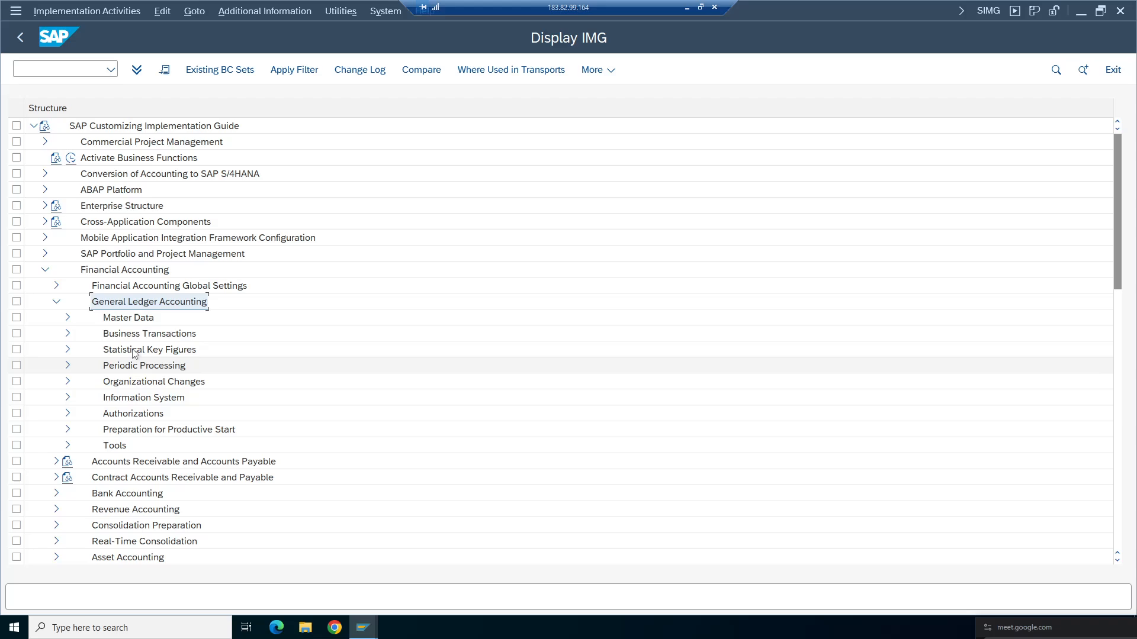
# - Navigate through Business Transactions, Open Item Clearing and Clearing Differences to Define Tolerance Groups for Employees
pyautogui.click(42, 69)
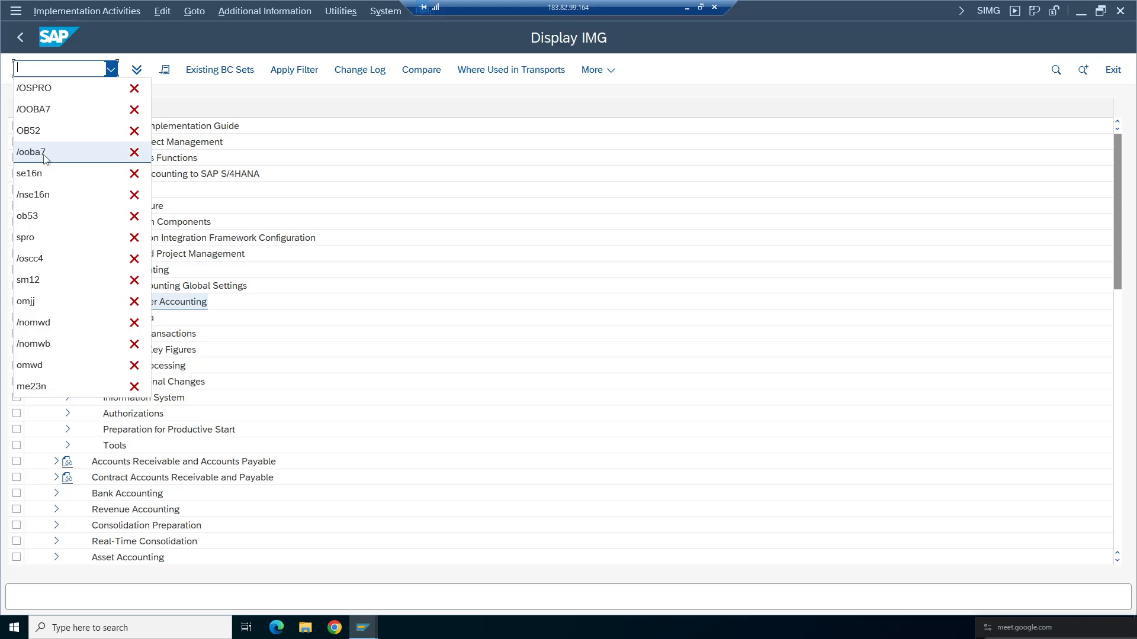
pyautogui.click(185, 306)
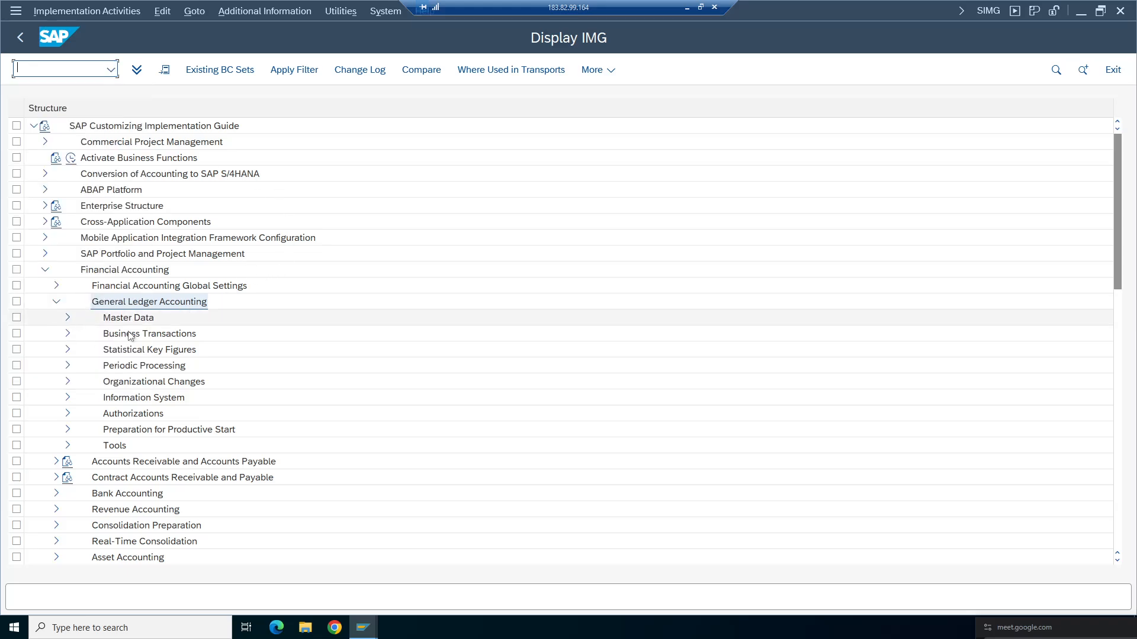
pyautogui.click(124, 306)
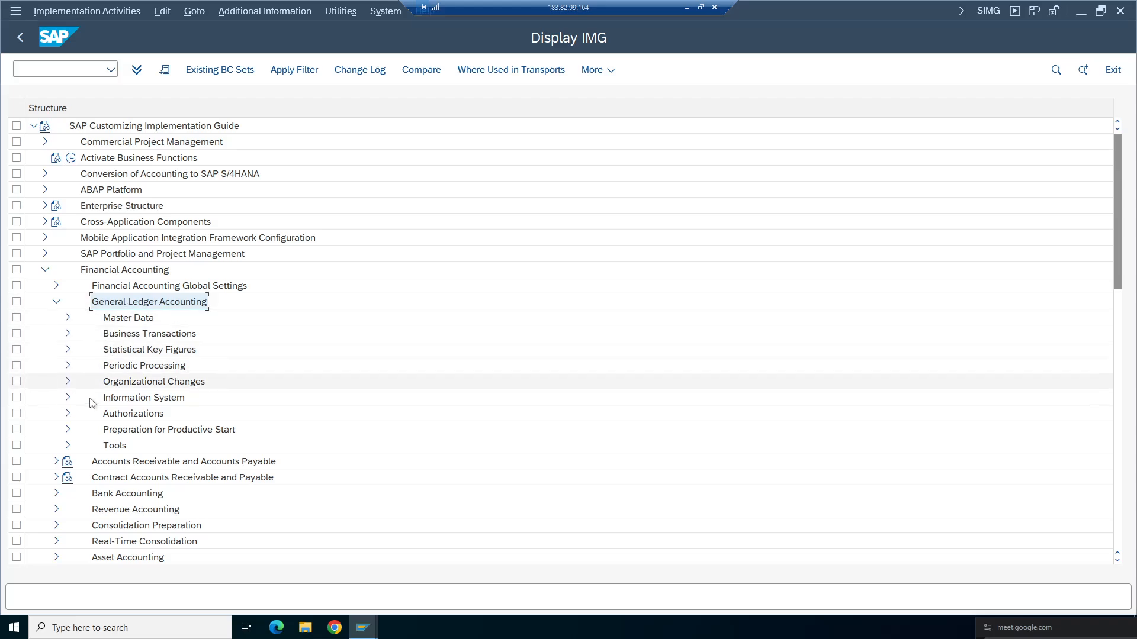
pyautogui.click(67, 334)
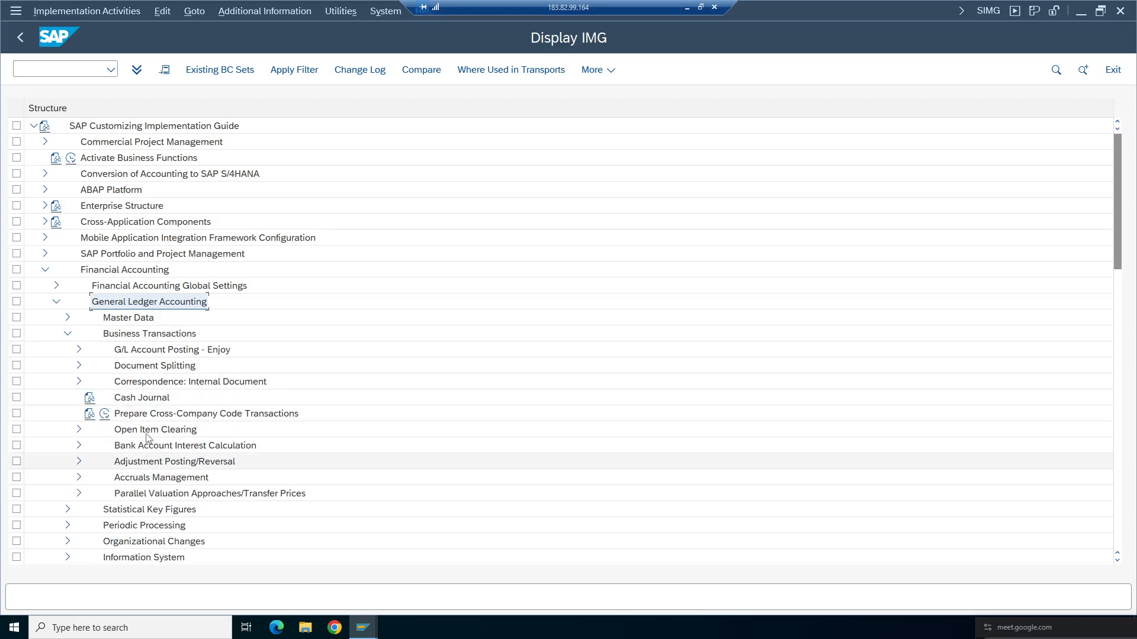
pyautogui.click(79, 429)
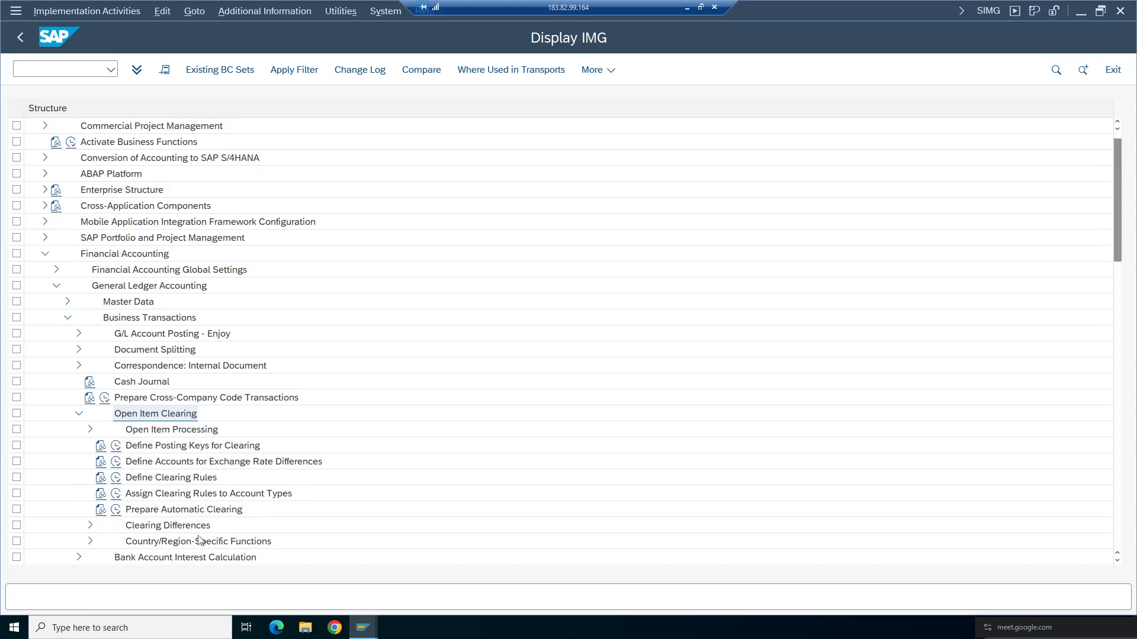
pyautogui.doubleClick(188, 525)
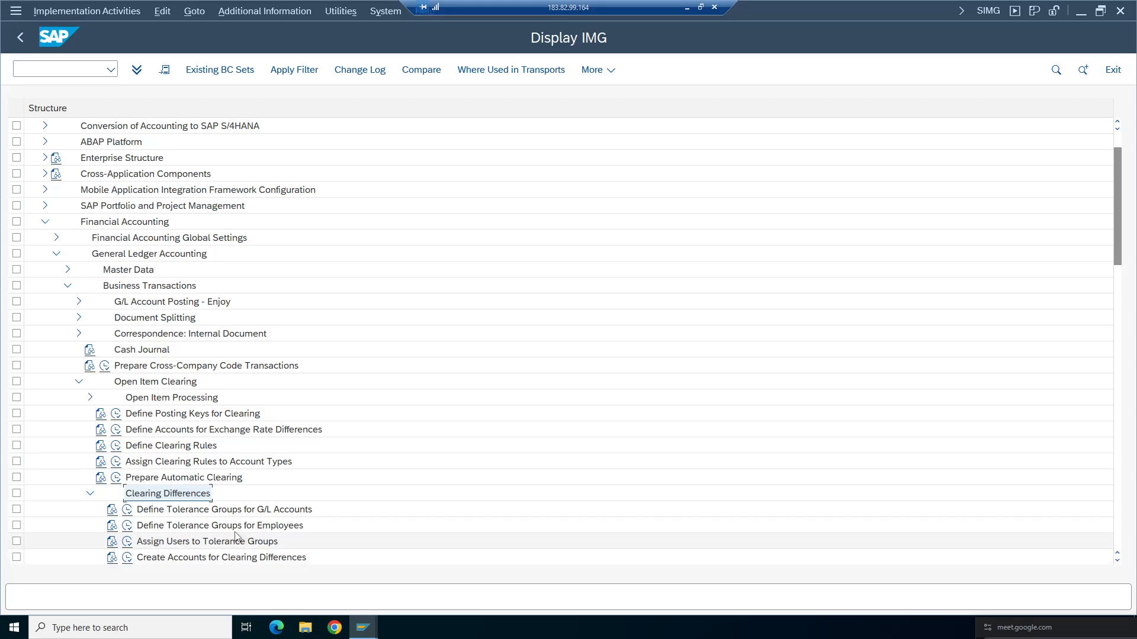
pyautogui.click(221, 527)
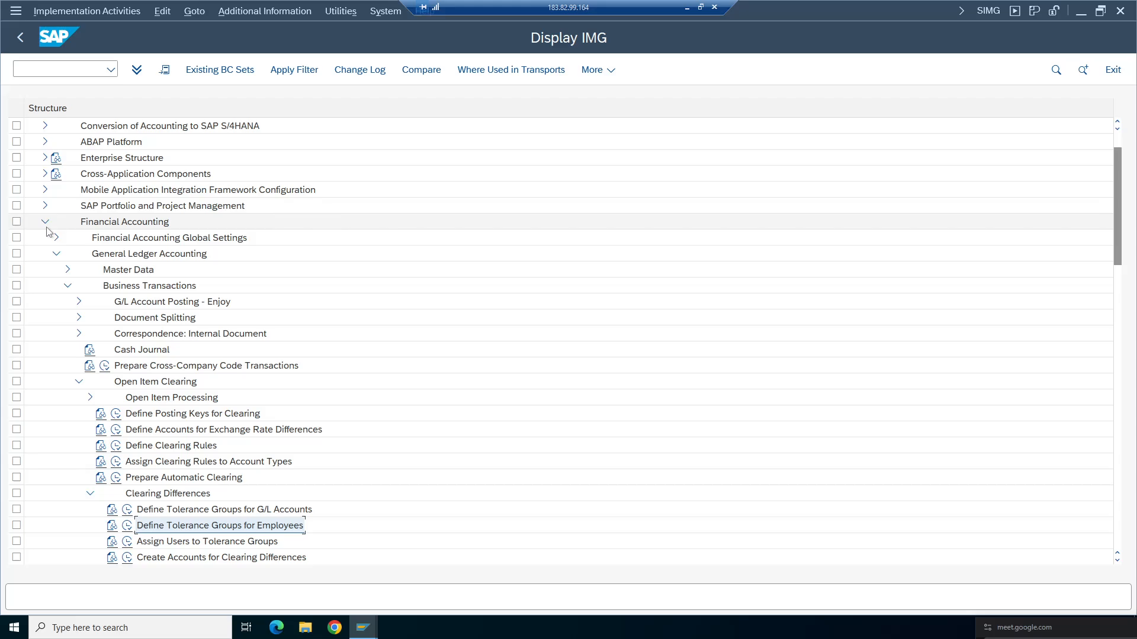
pyautogui.doubleClick(107, 226)
pyautogui.click(45, 222)
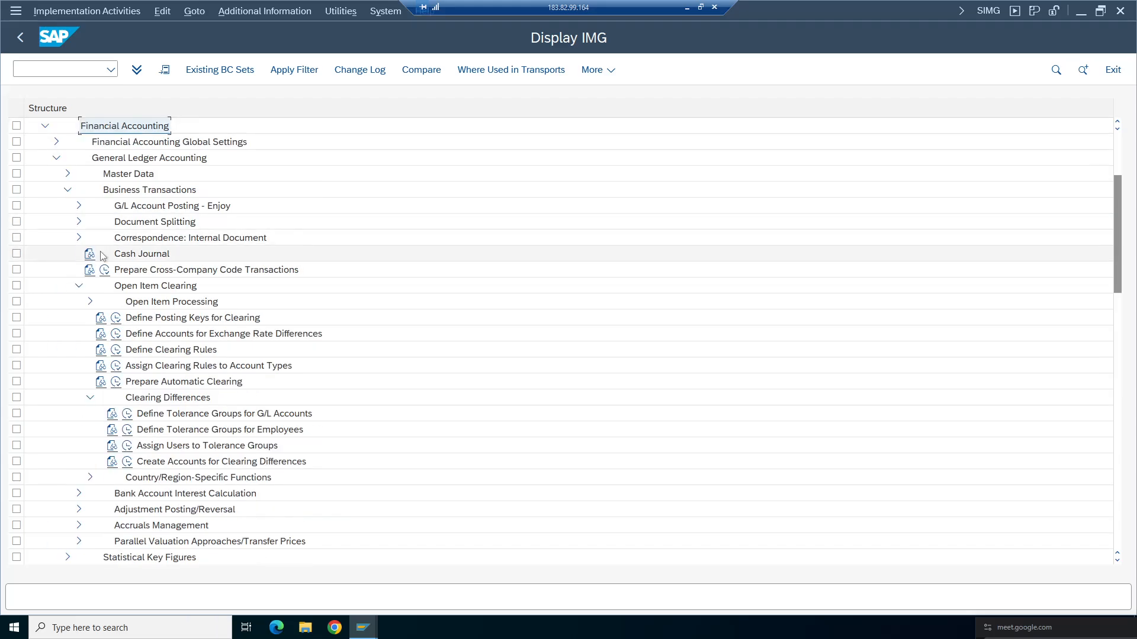
pyautogui.click(114, 161)
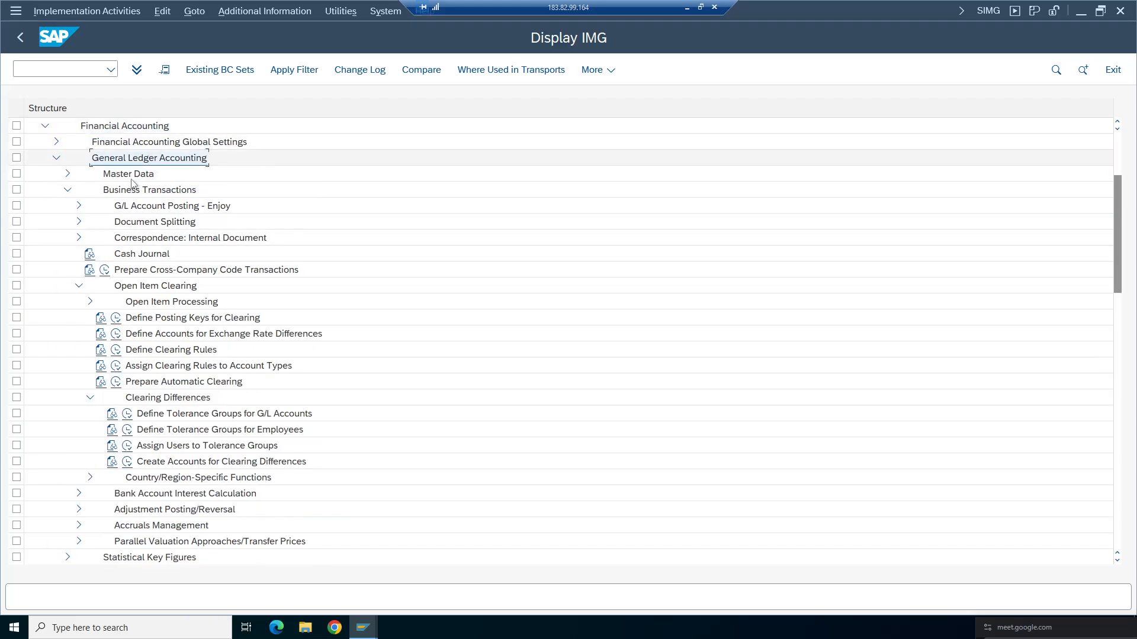
pyautogui.click(121, 191)
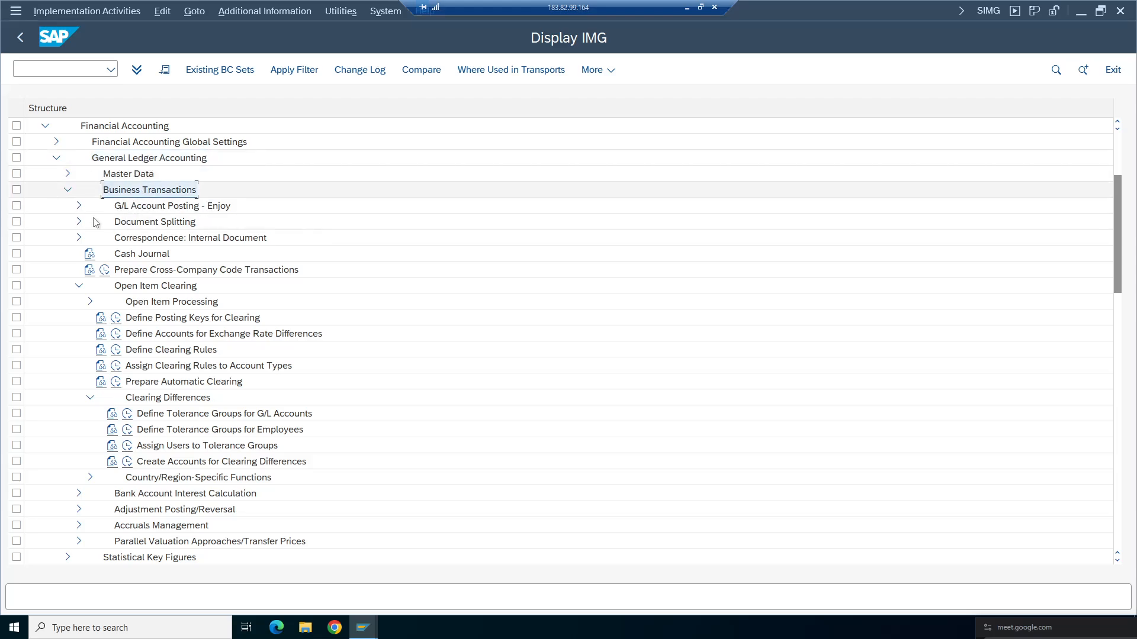
# - Open the Define Tolerance Groups for Employees activity under Clearing Differences
pyautogui.click(164, 289)
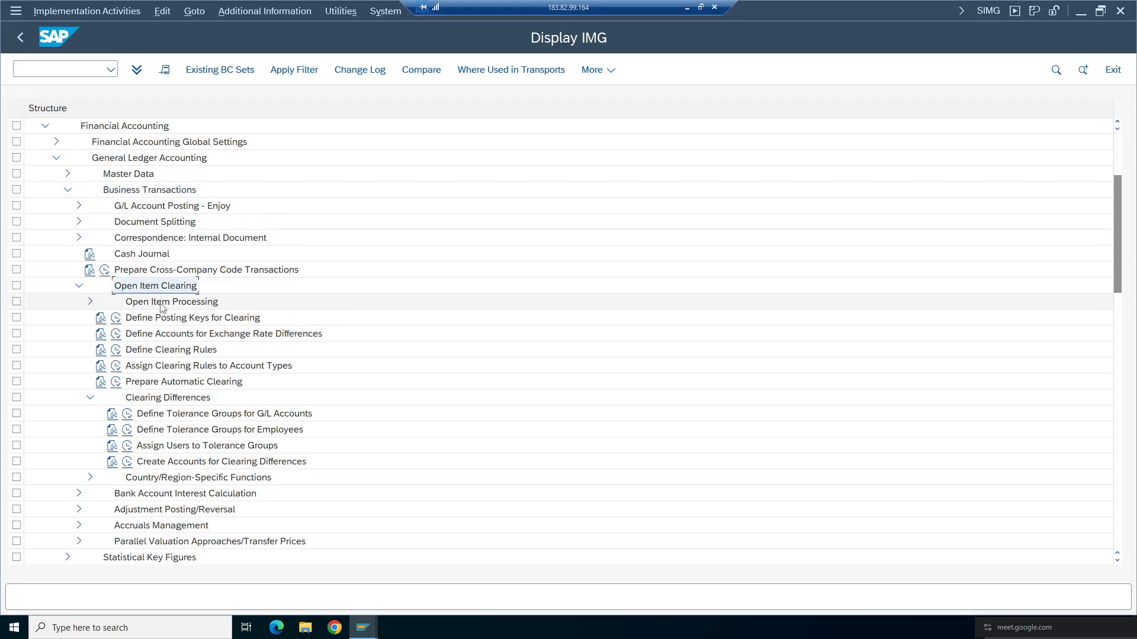
pyautogui.click(159, 306)
pyautogui.click(169, 398)
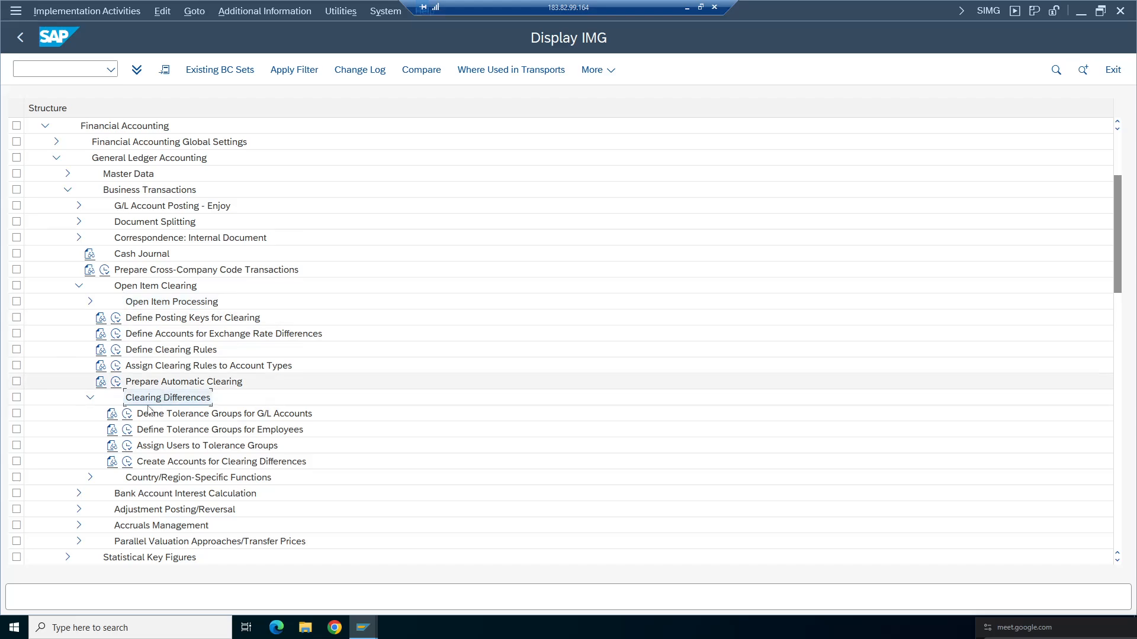
pyautogui.click(193, 434)
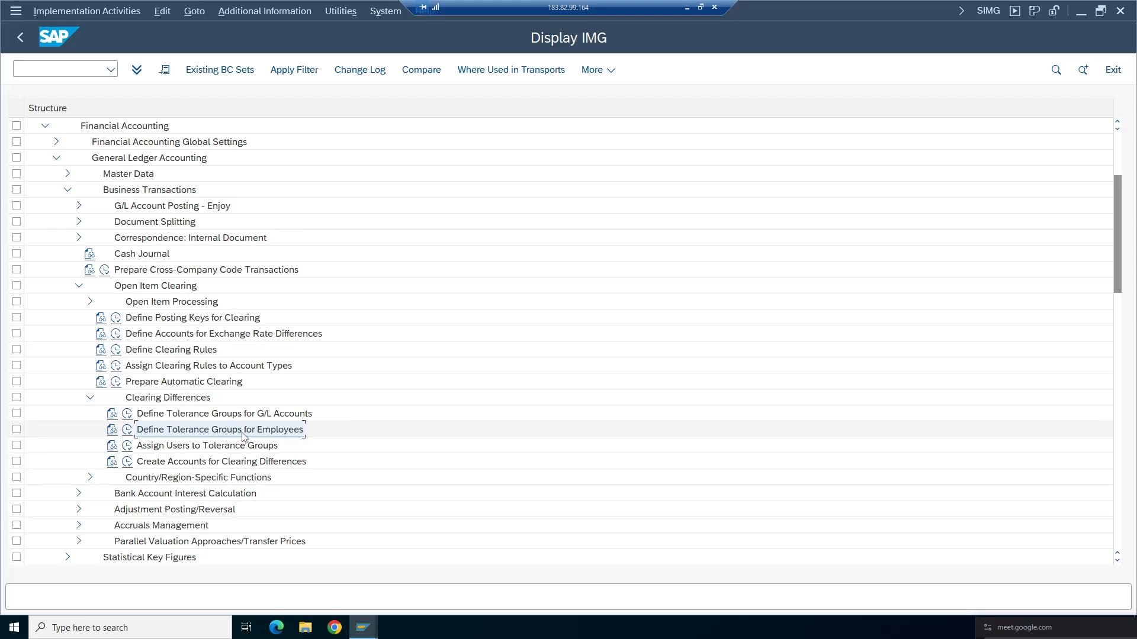
pyautogui.click(128, 434)
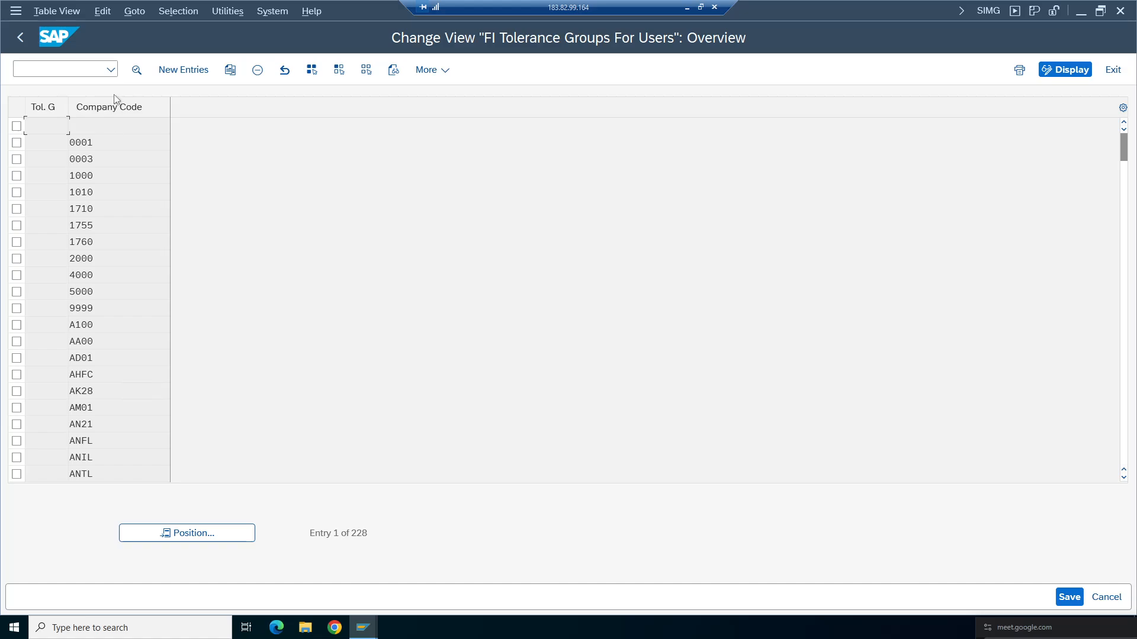
pyautogui.click(183, 69)
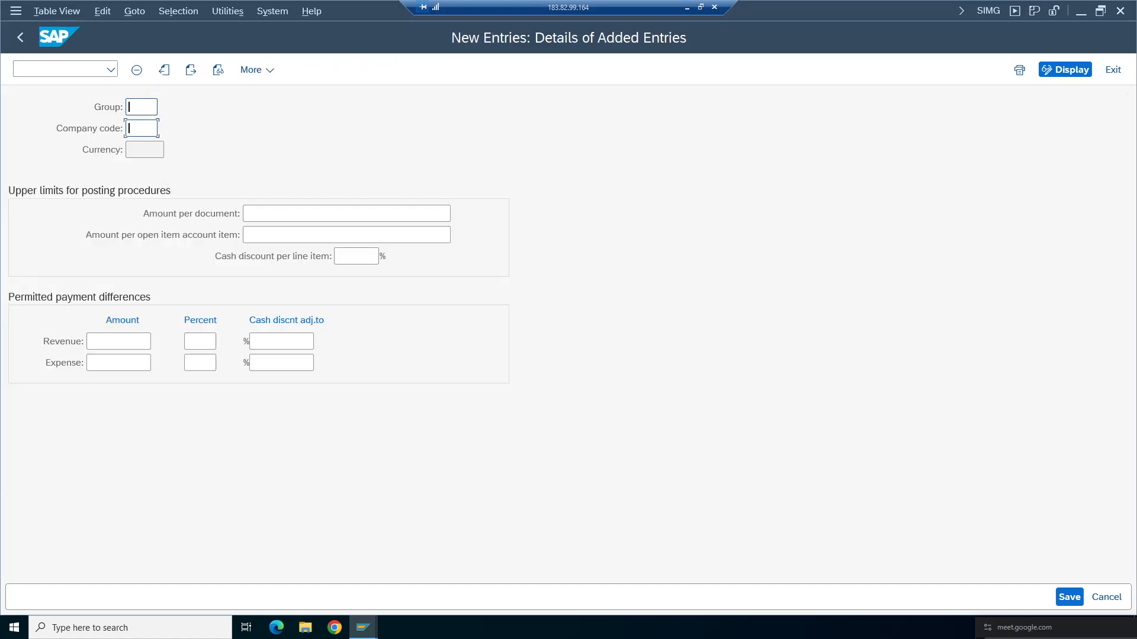
pyautogui.click(130, 128)
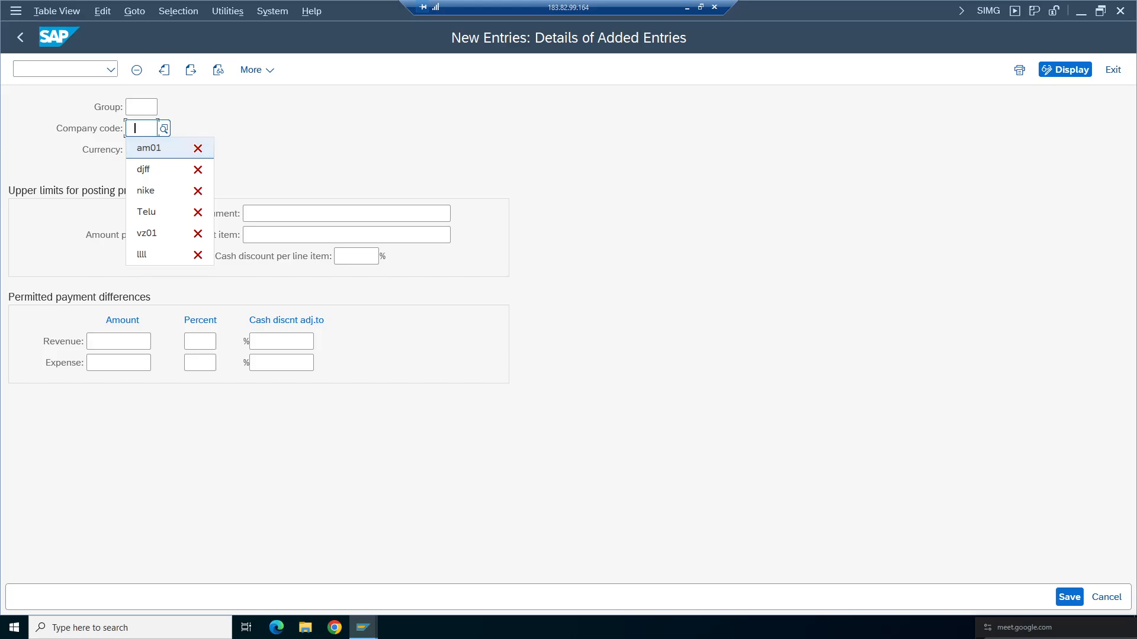
pyautogui.click(237, 128)
pyautogui.click(20, 39)
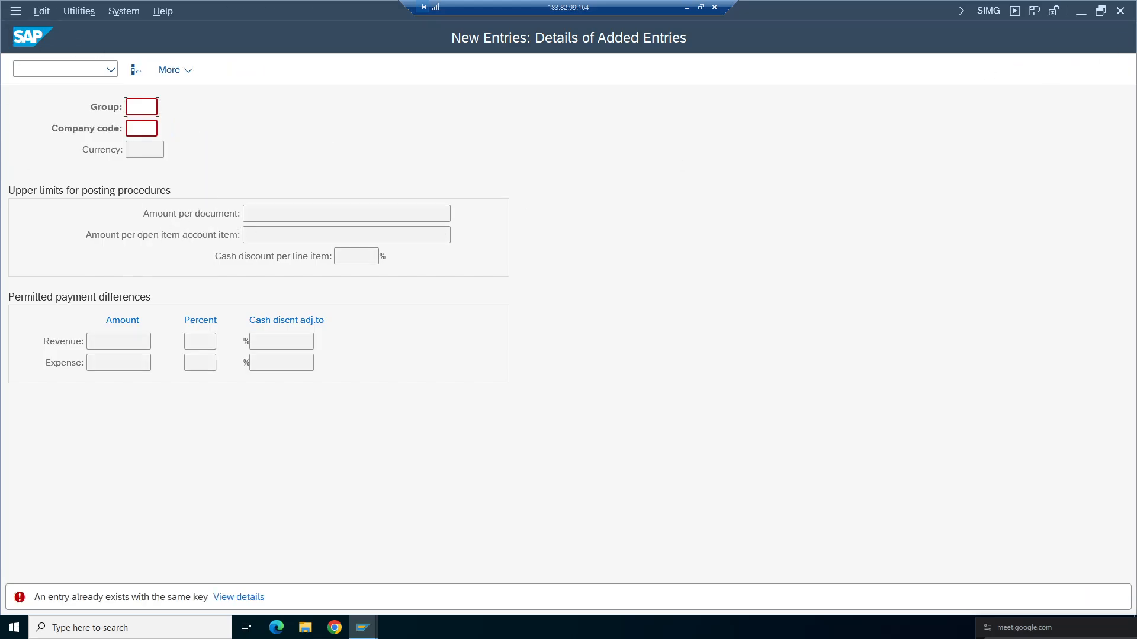
pyautogui.press('F3')
pyautogui.click(279, 322)
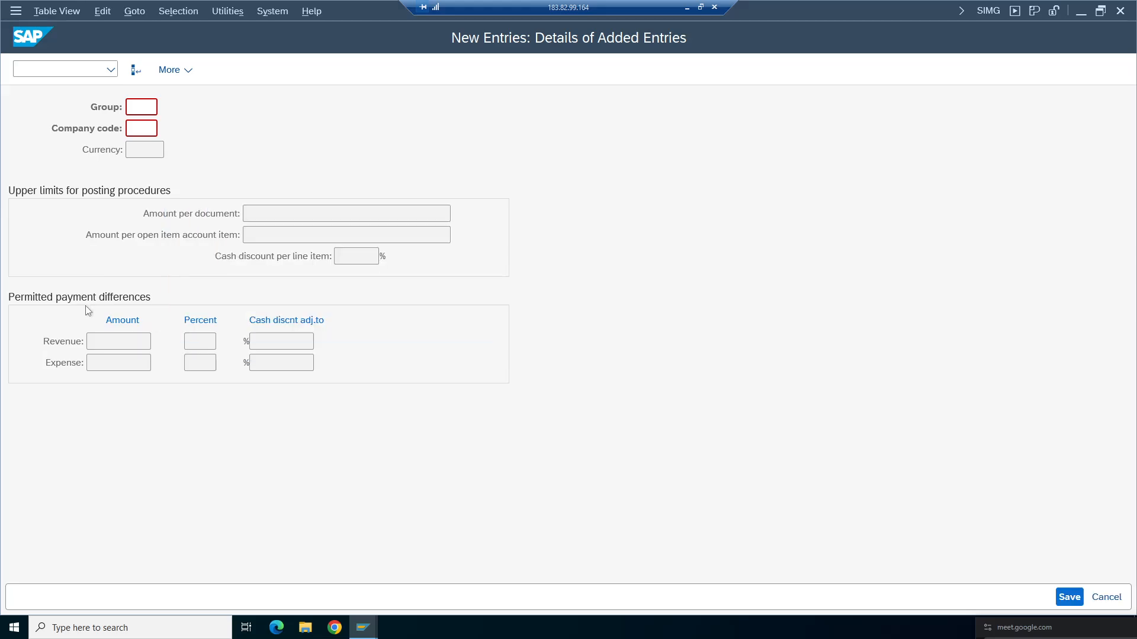
pyautogui.click(21, 44)
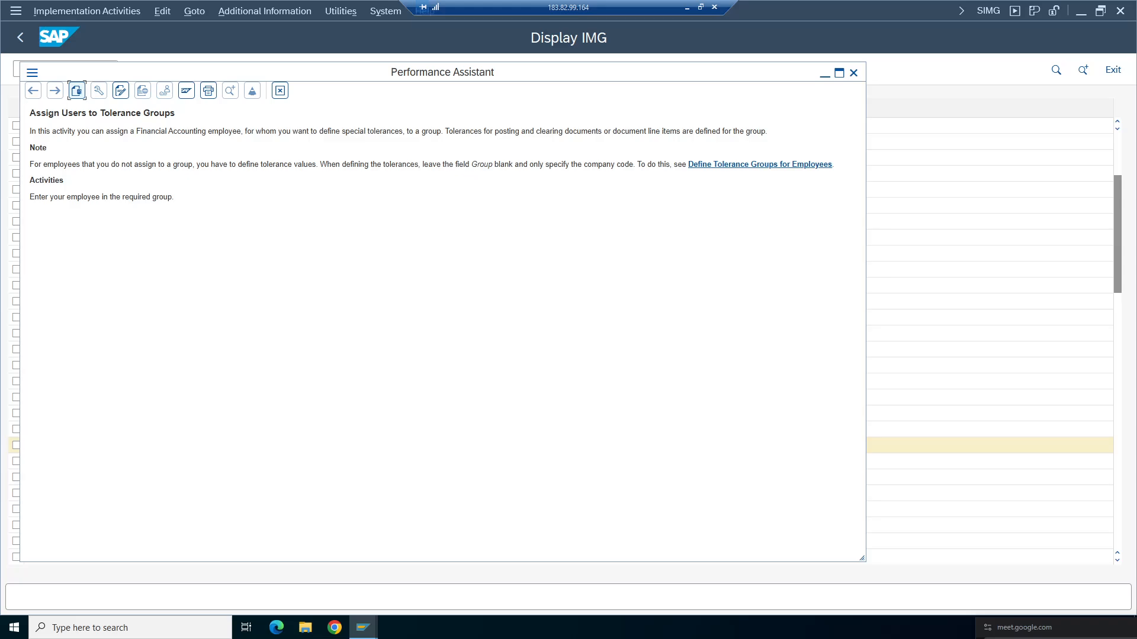
# - Close the help window, open Assign Users to Tolerance Groups to review the assignments, and return to the IMG
pyautogui.click(280, 90)
pyautogui.click(127, 447)
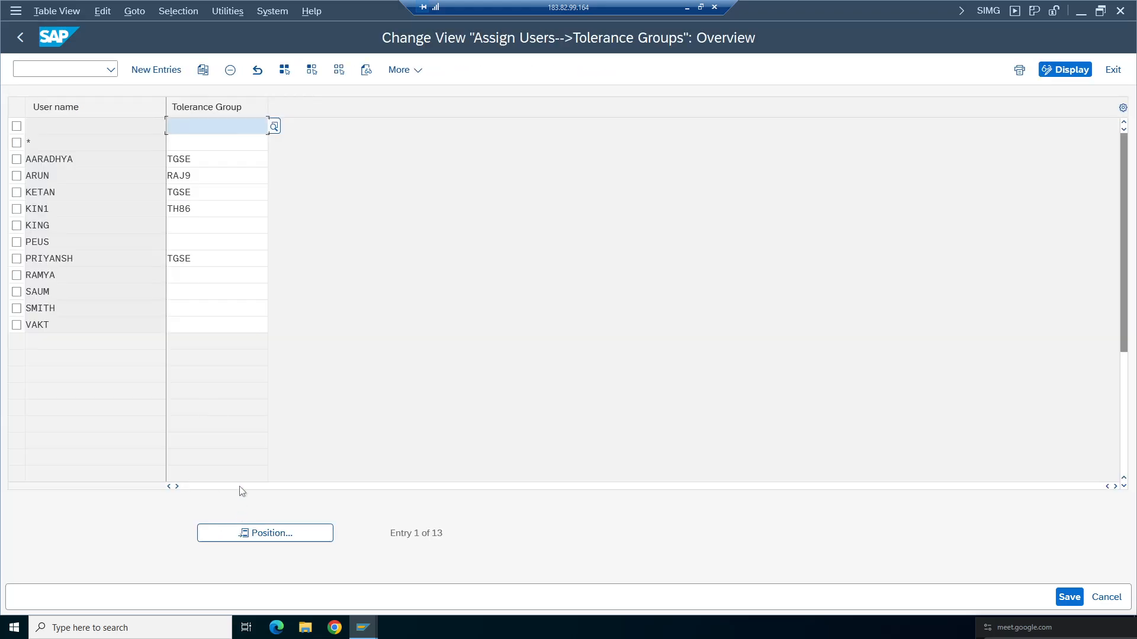
pyautogui.click(20, 37)
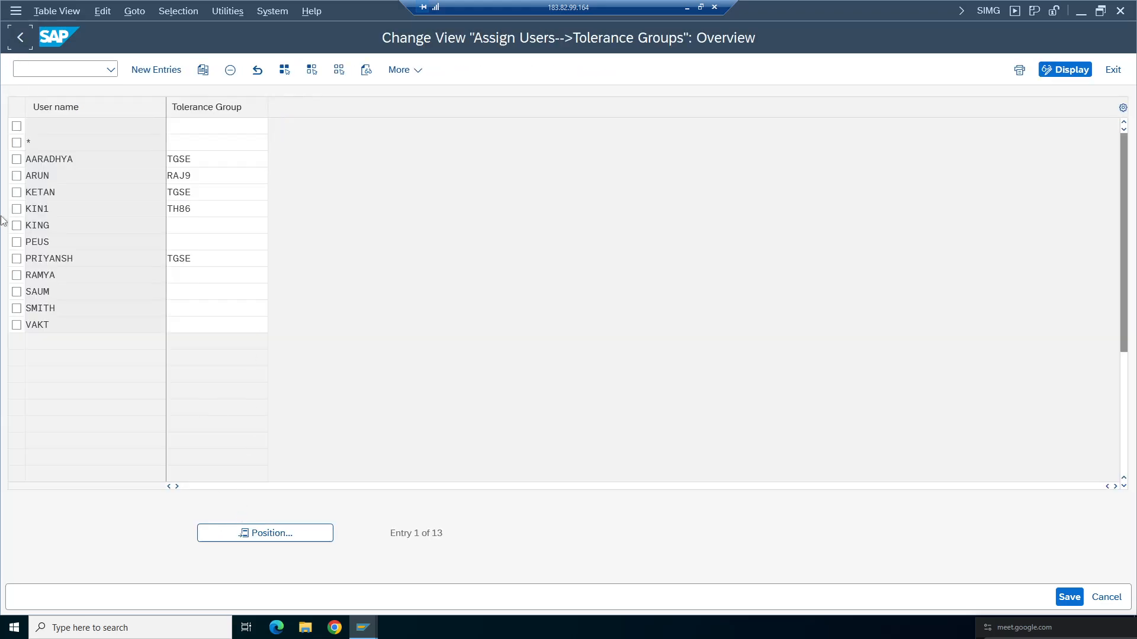
# - Reopen Define Tolerance Groups for Employees and add a new entry with group ta98 for company code TA98
pyautogui.click(183, 435)
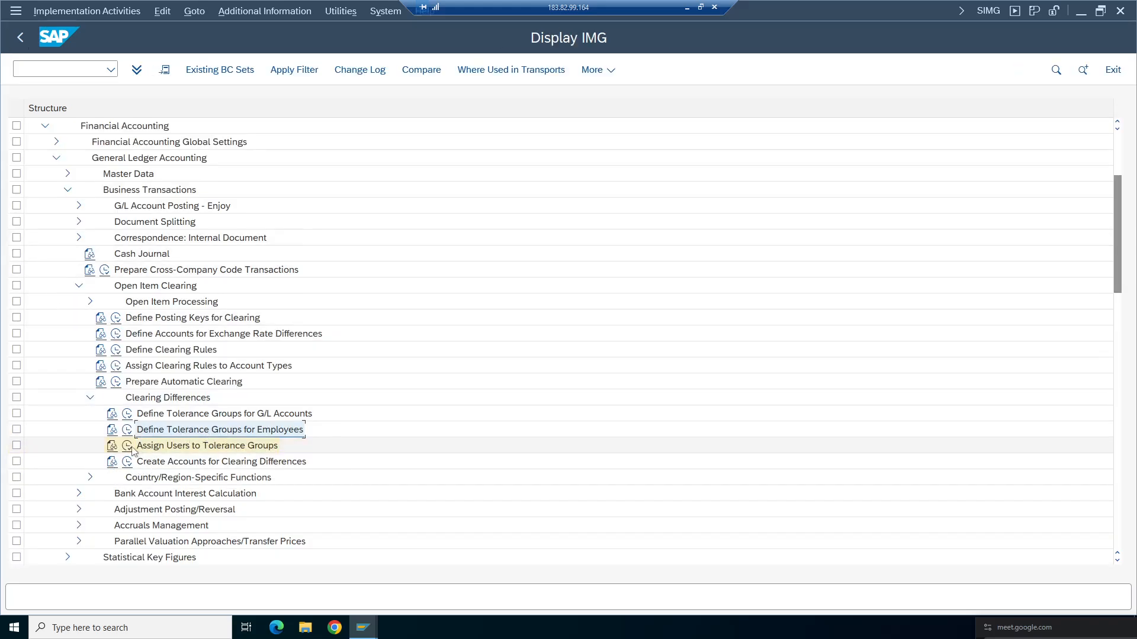
pyautogui.click(114, 434)
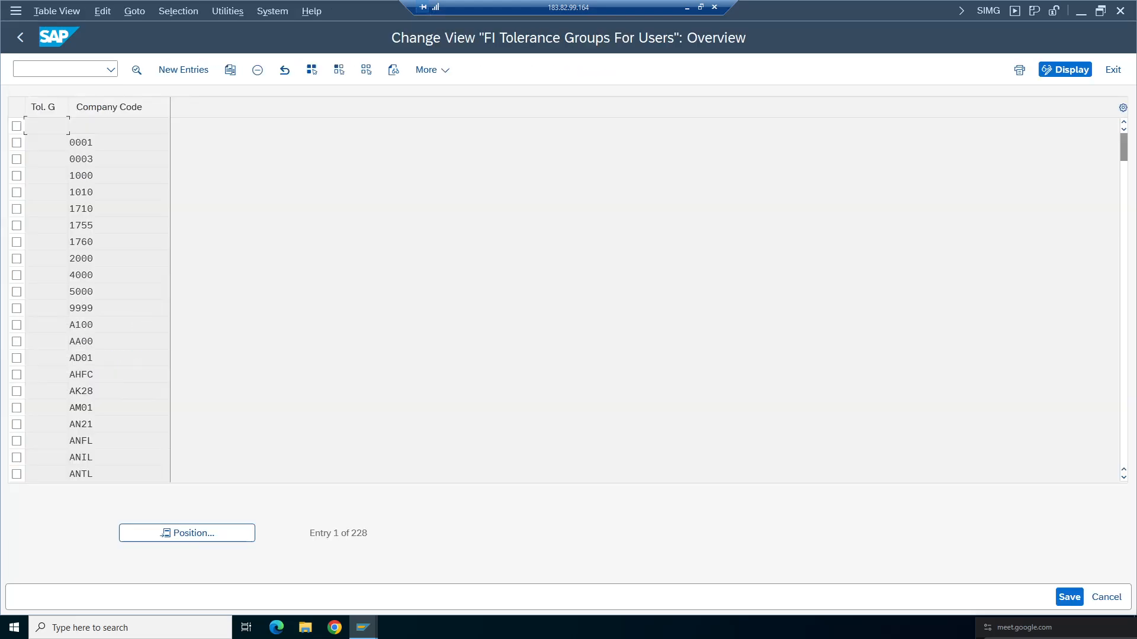
pyautogui.click(183, 71)
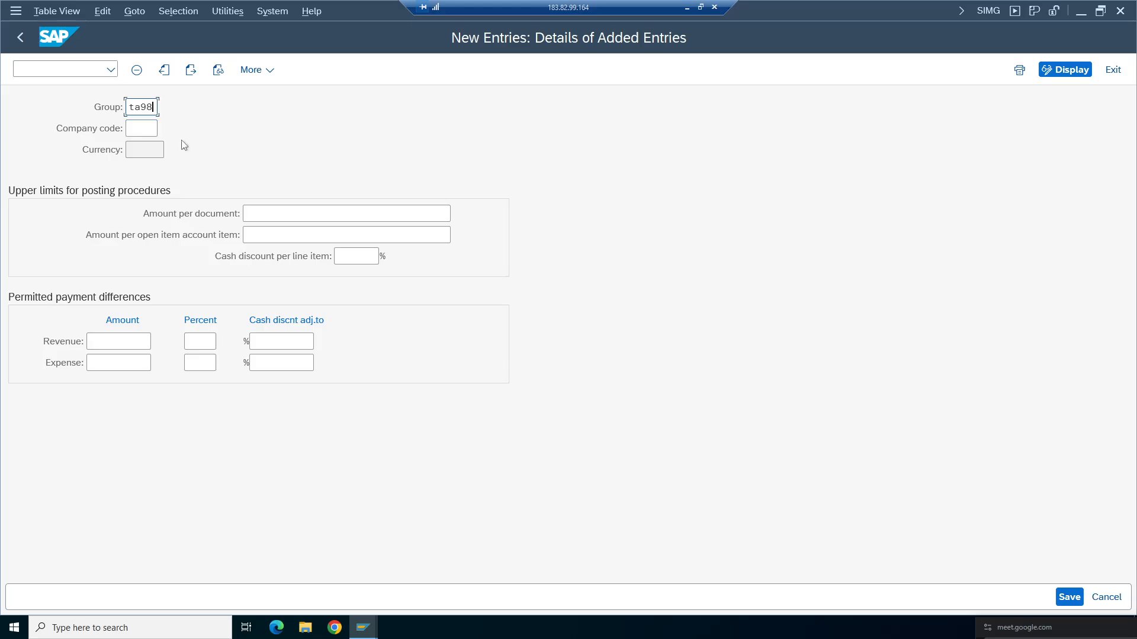
pyautogui.click(155, 135)
pyautogui.write('TA98')
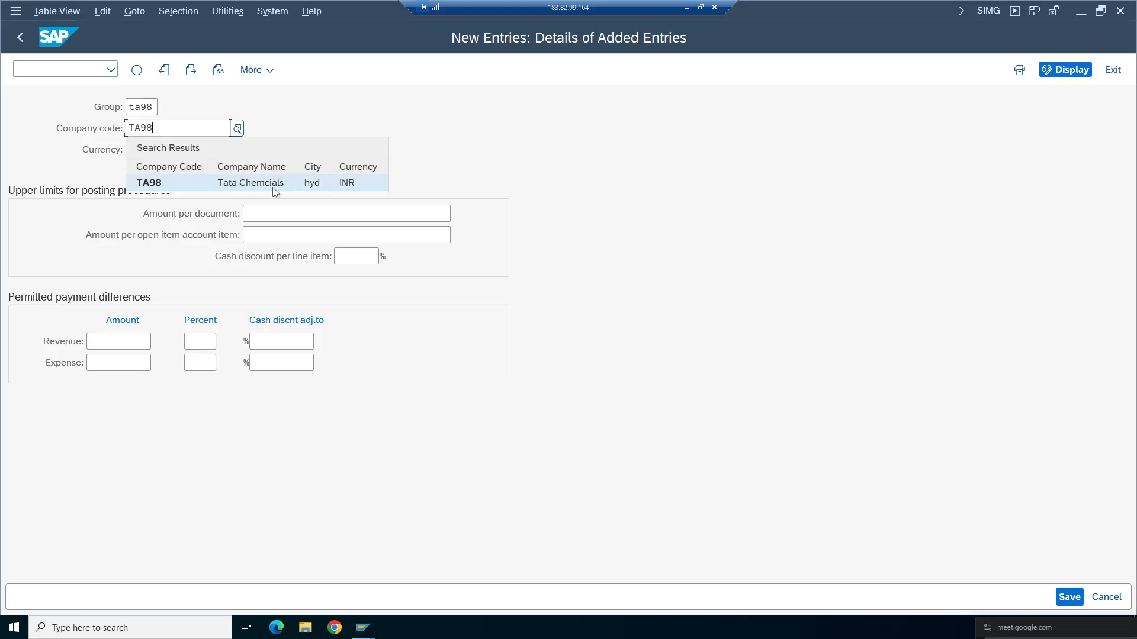
pyautogui.click(274, 188)
pyautogui.doubleClick(142, 107)
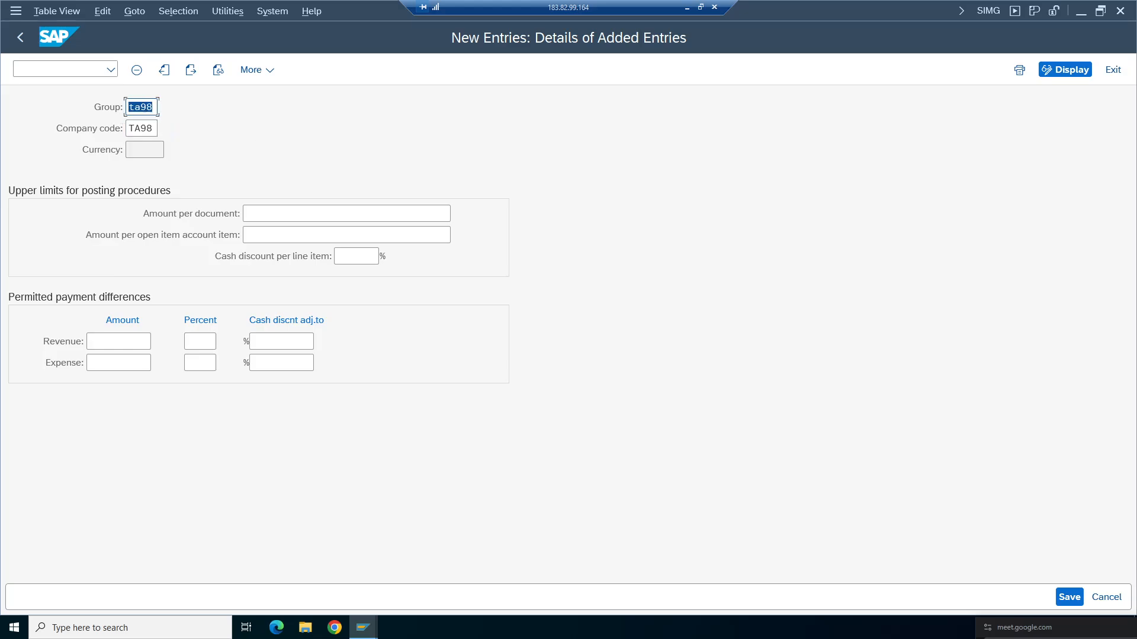
pyautogui.click(448, 213)
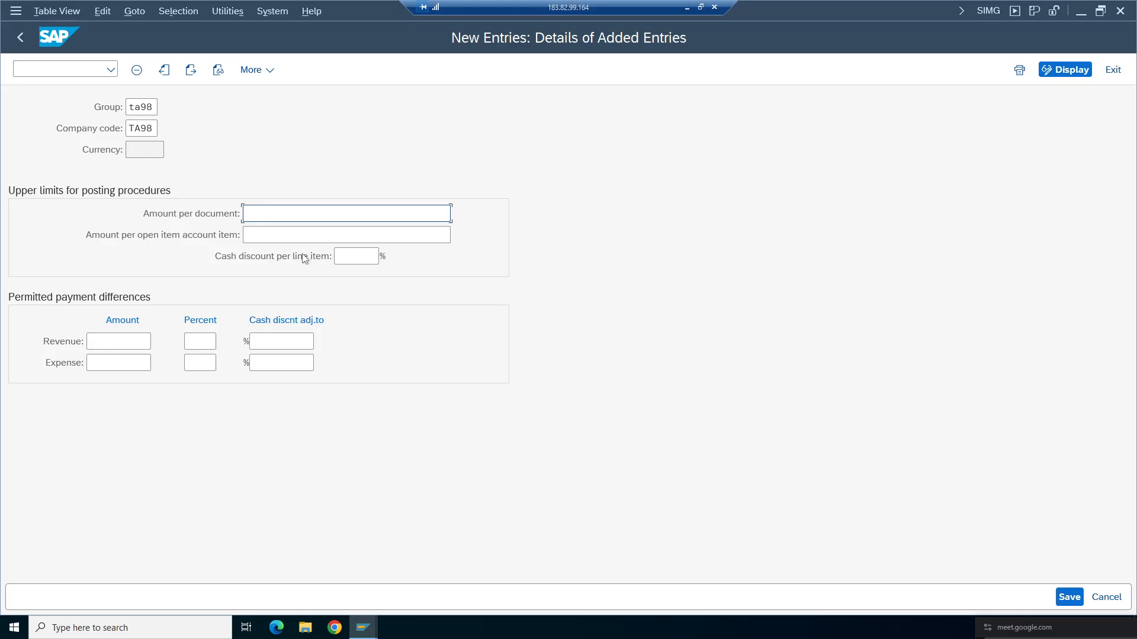
pyautogui.write('999999999')
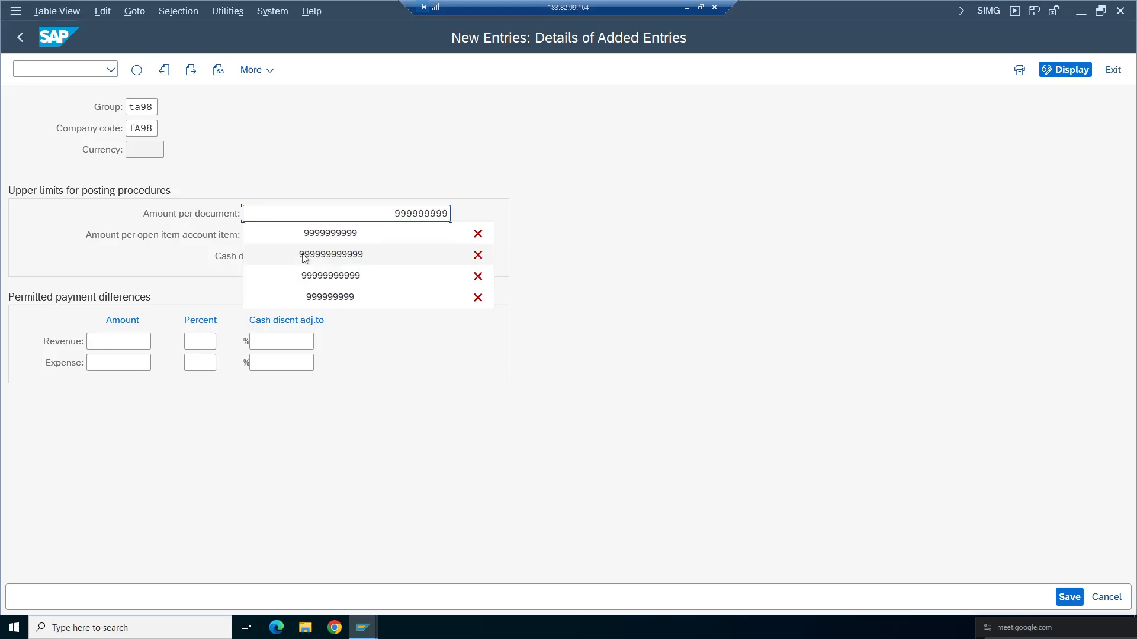
pyautogui.write('9')
pyautogui.click(720, 236)
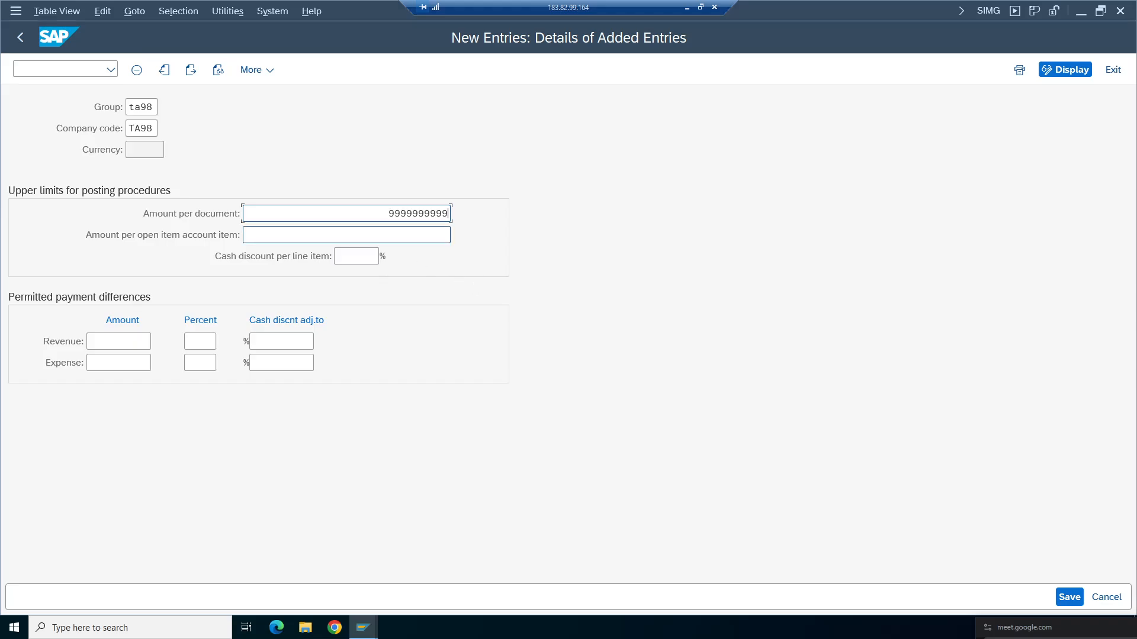
pyautogui.click(1070, 596)
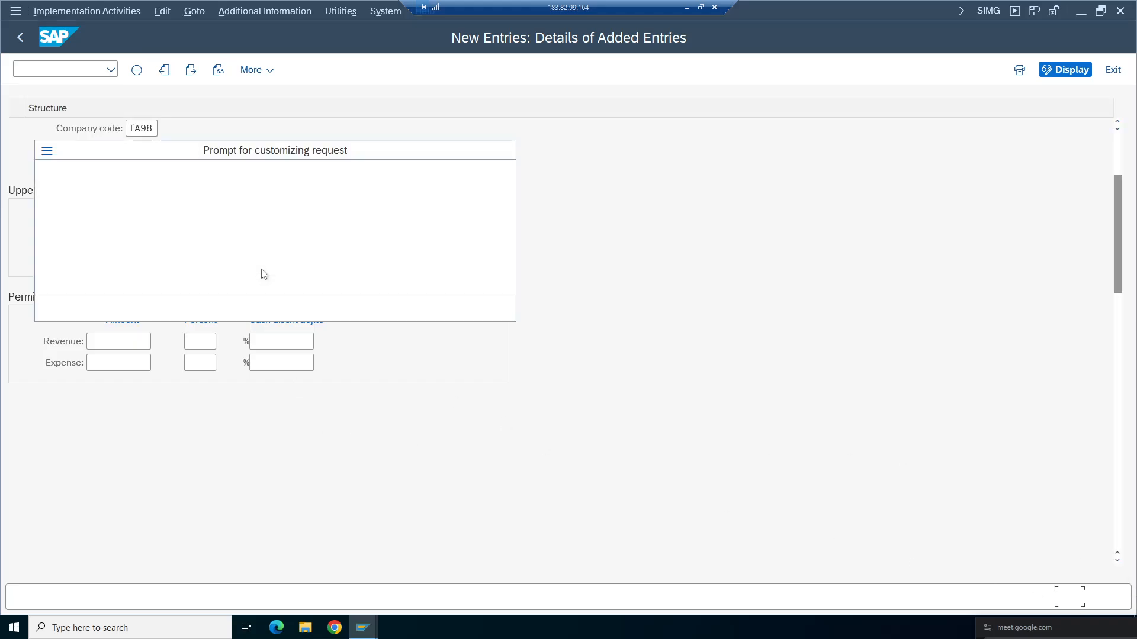
pyautogui.click(342, 311)
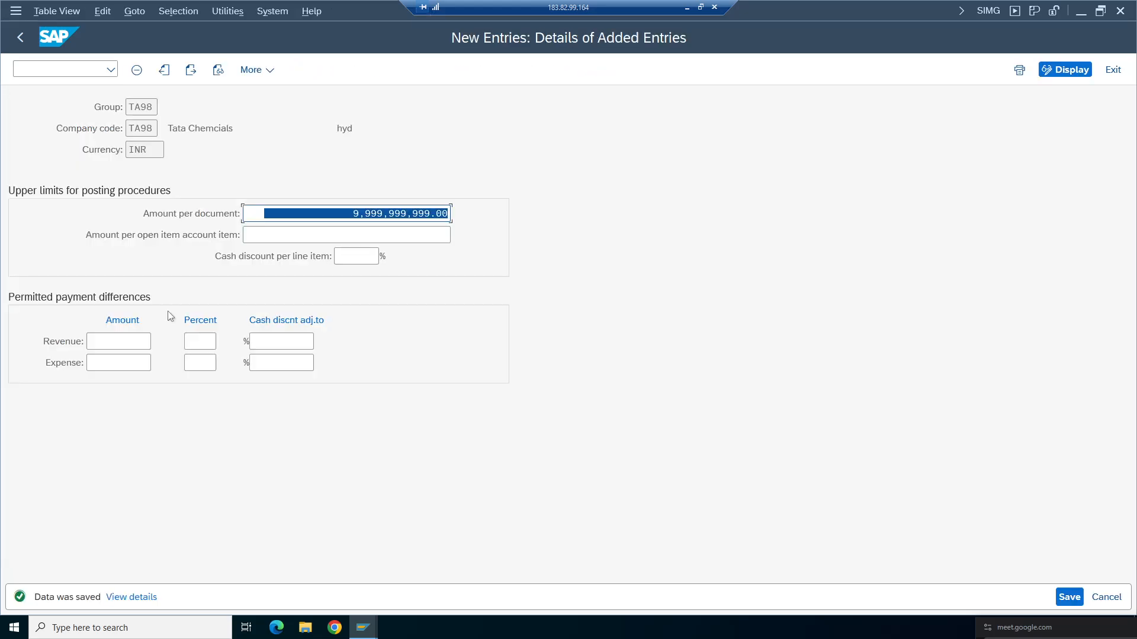
# - Return to the IMG, open Assign Users to Tolerance Groups, and check the logged-in user in the system information
pyautogui.click(20, 36)
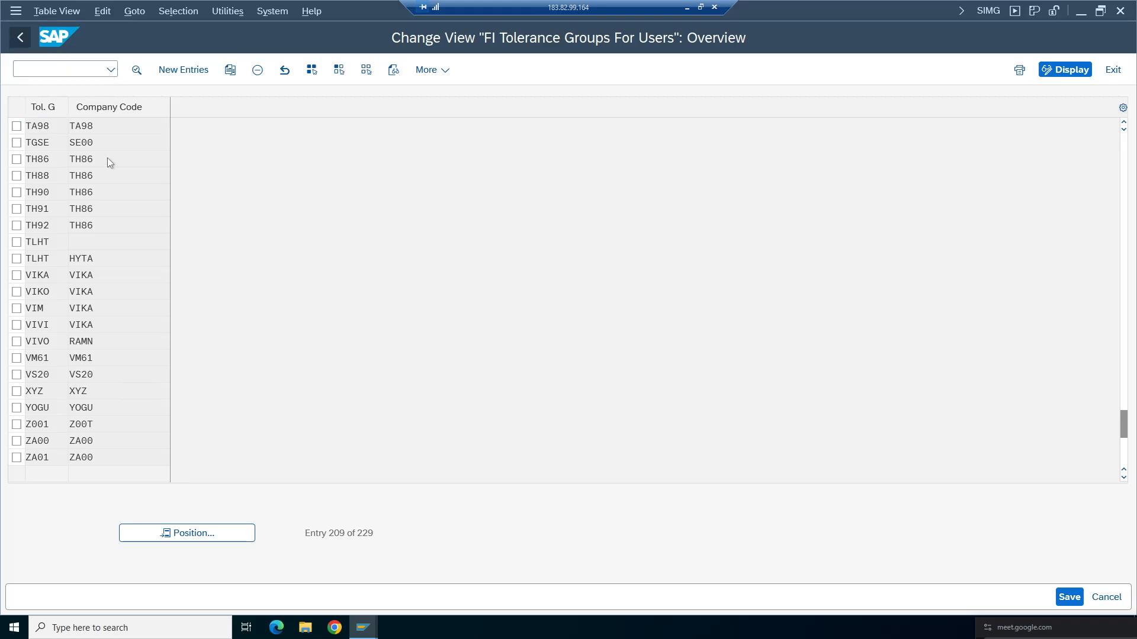
pyautogui.press('F3')
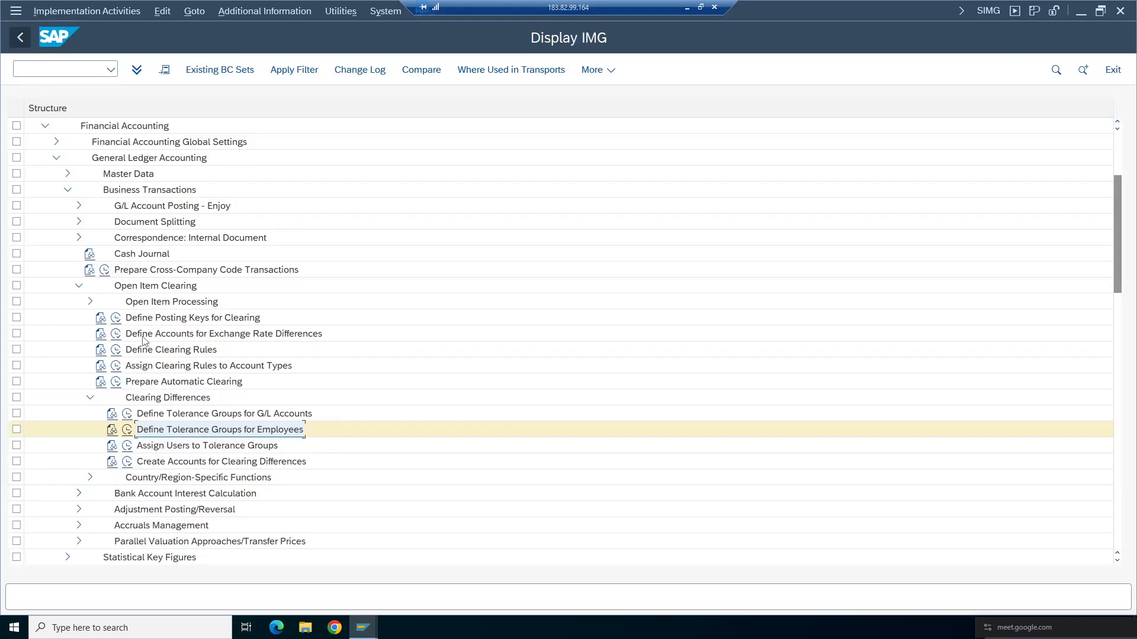
pyautogui.click(127, 445)
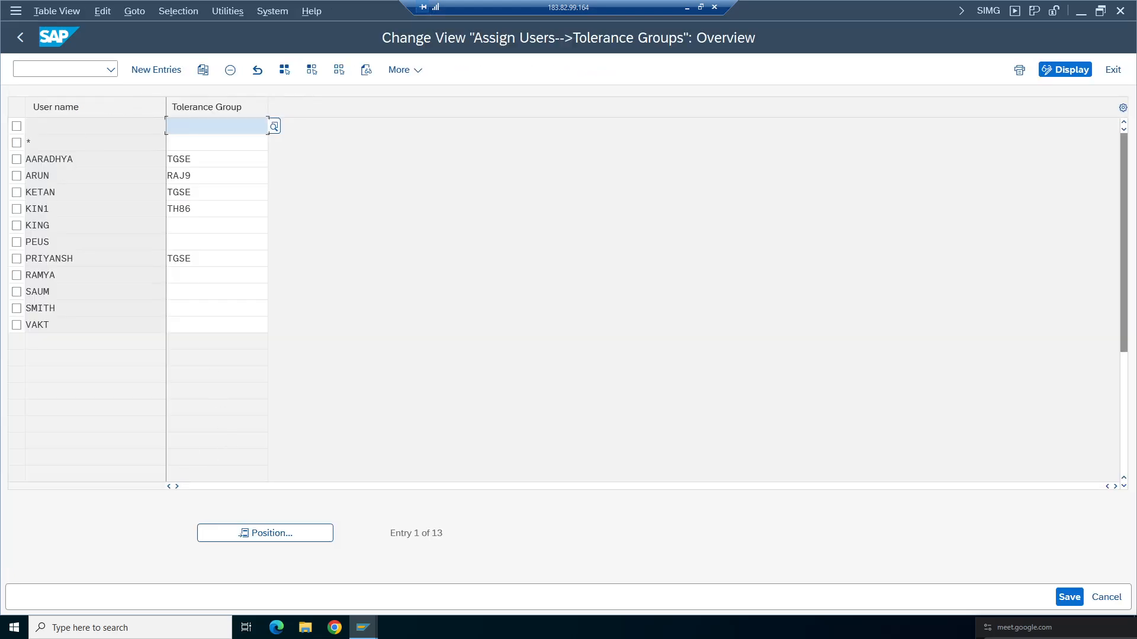
pyautogui.click(1013, 11)
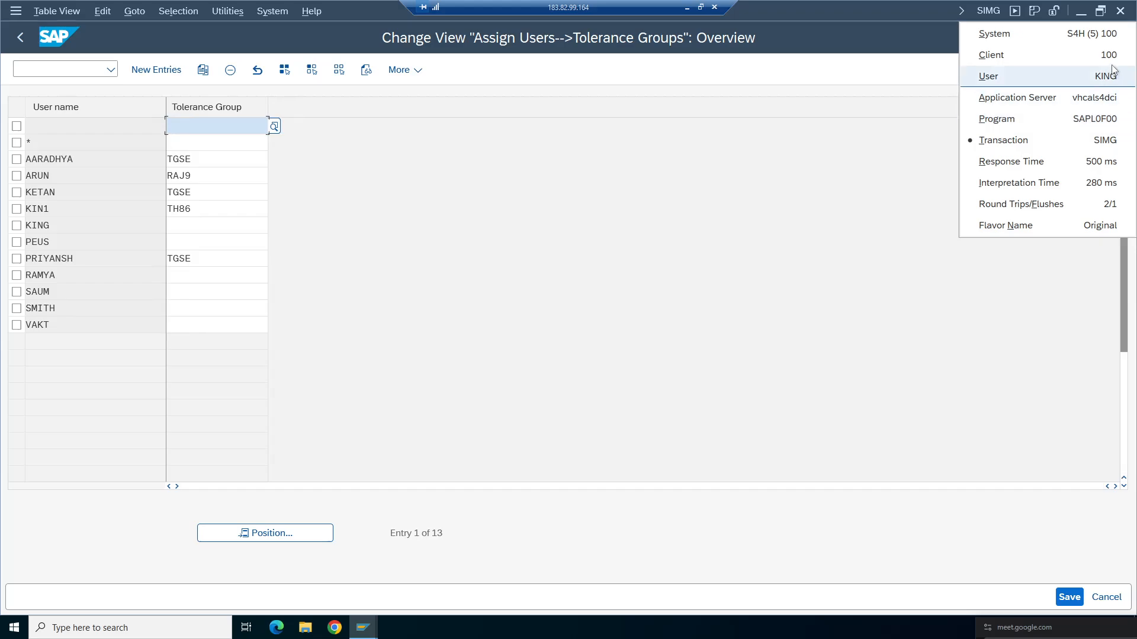
pyautogui.click(51, 233)
# - Assign tolerance group ta98 to the logged-in user and save the change to the customizing request
pyautogui.click(178, 225)
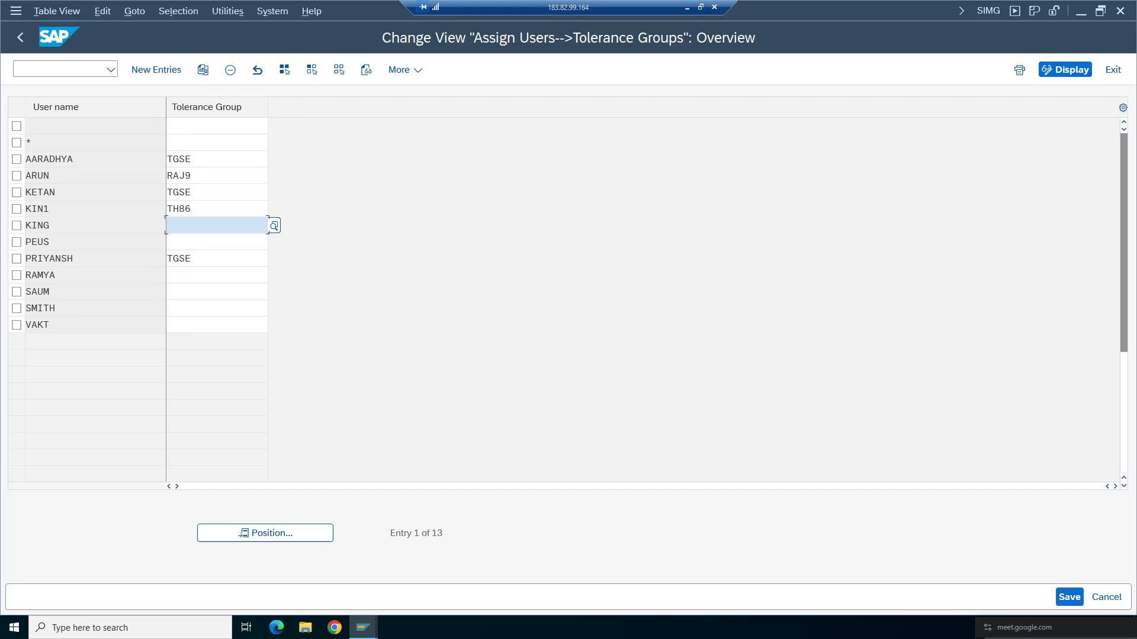
pyautogui.write('ta98')
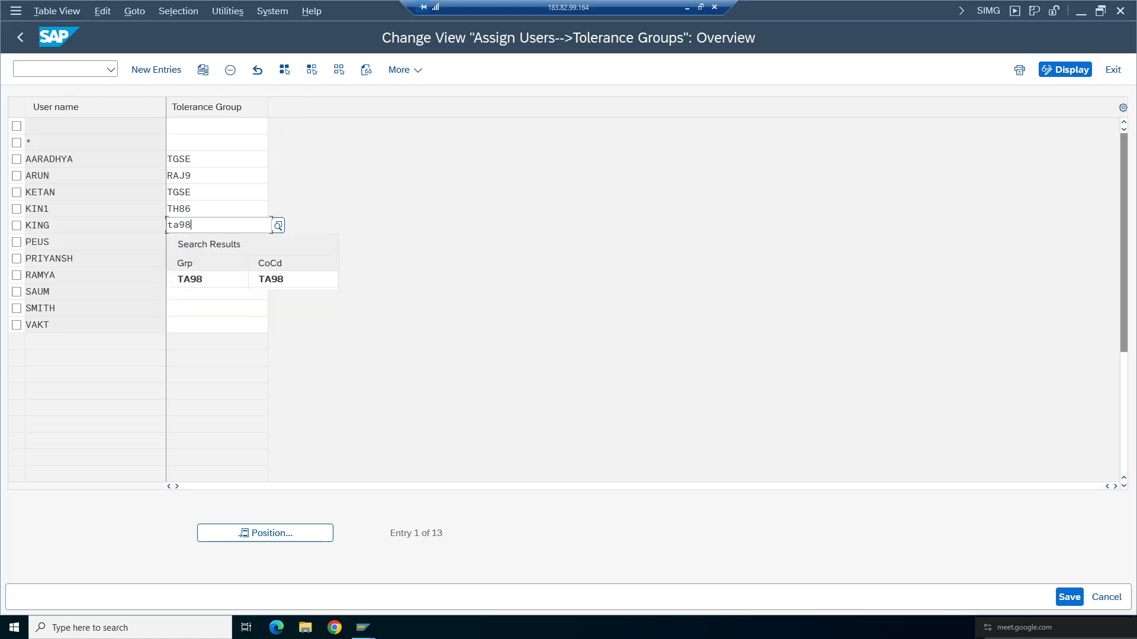
pyautogui.press('Return')
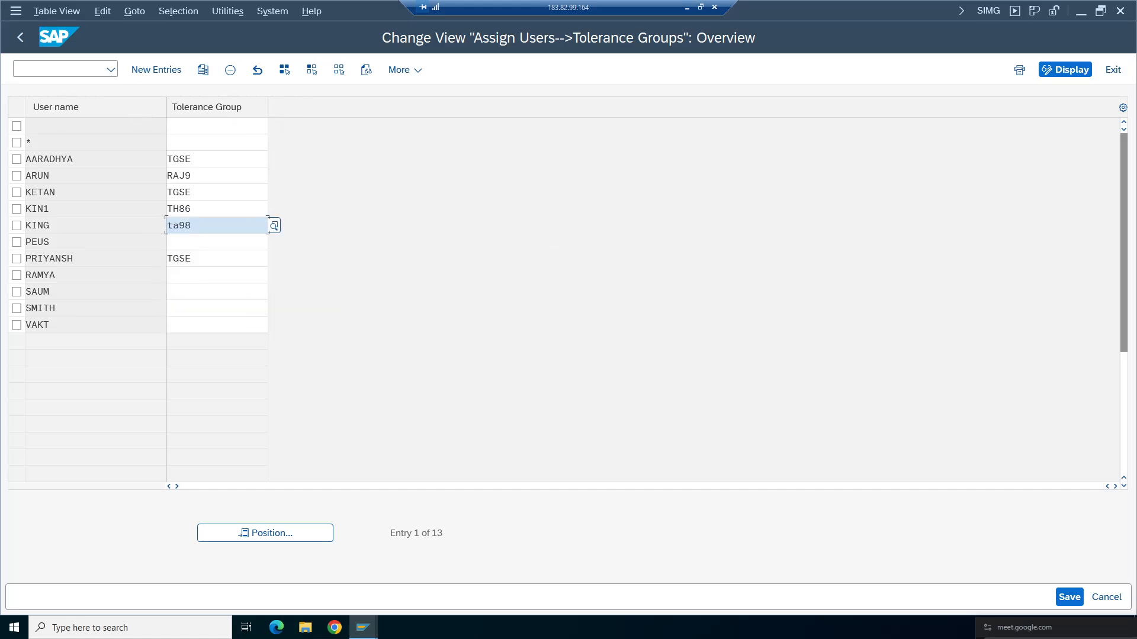
pyautogui.click(51, 226)
pyautogui.click(167, 225)
pyautogui.moveTo(26, 226); pyautogui.dragTo(51, 226)
pyautogui.moveTo(168, 226); pyautogui.dragTo(204, 226)
pyautogui.click(1069, 596)
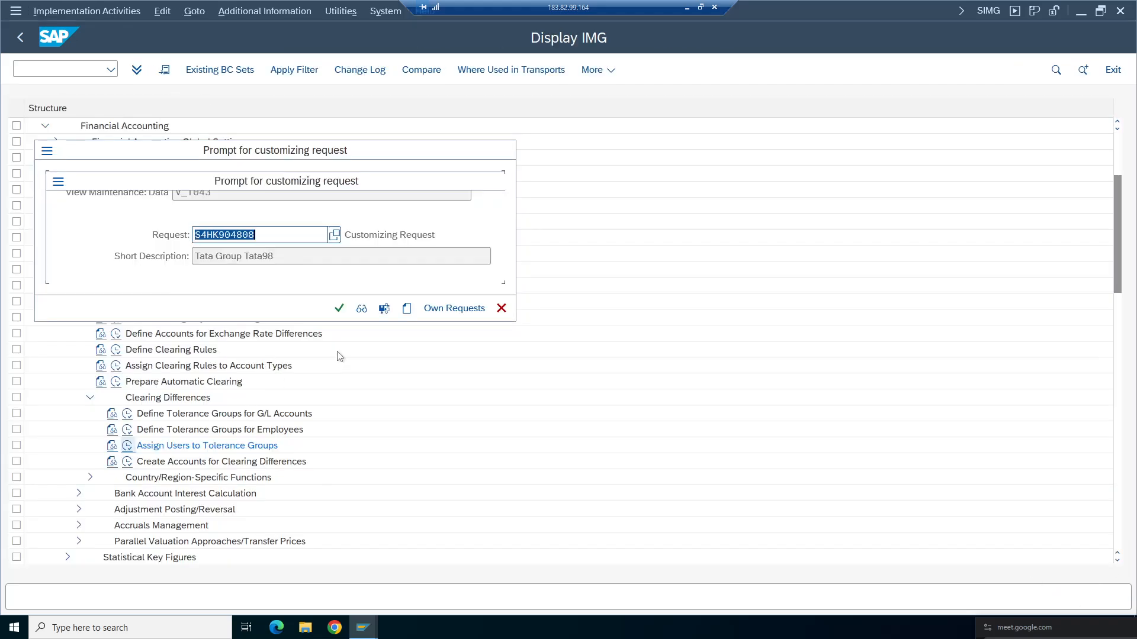
pyautogui.click(339, 308)
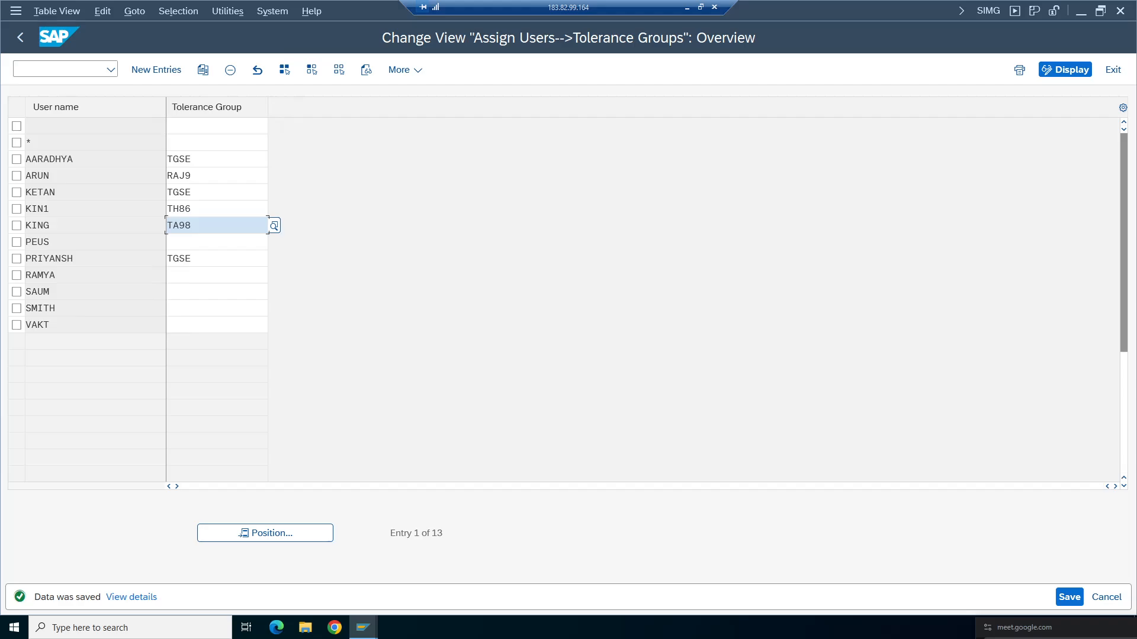
pyautogui.click(20, 38)
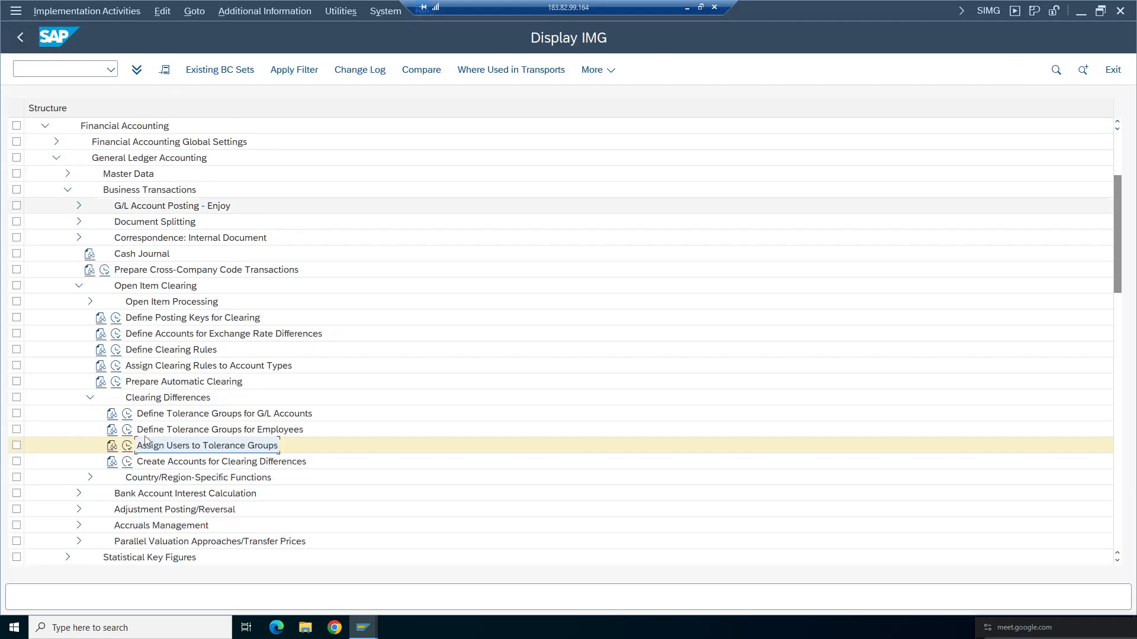
# - Open Define Tolerance Groups for Employees and position the list on tolerance group ta98
pyautogui.click(127, 430)
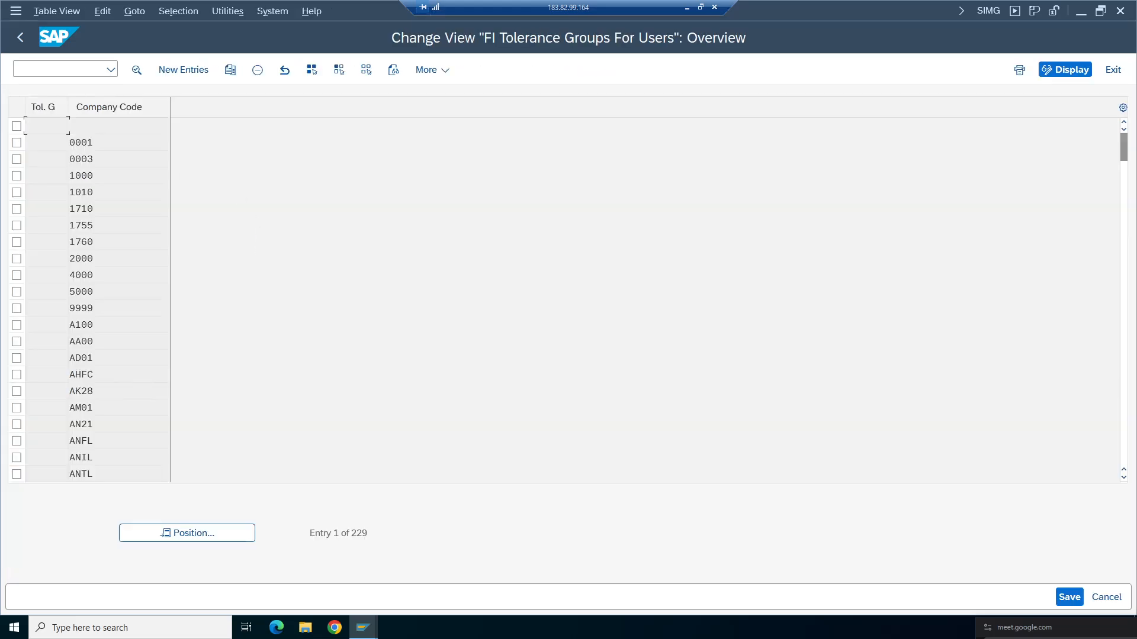
pyautogui.click(236, 535)
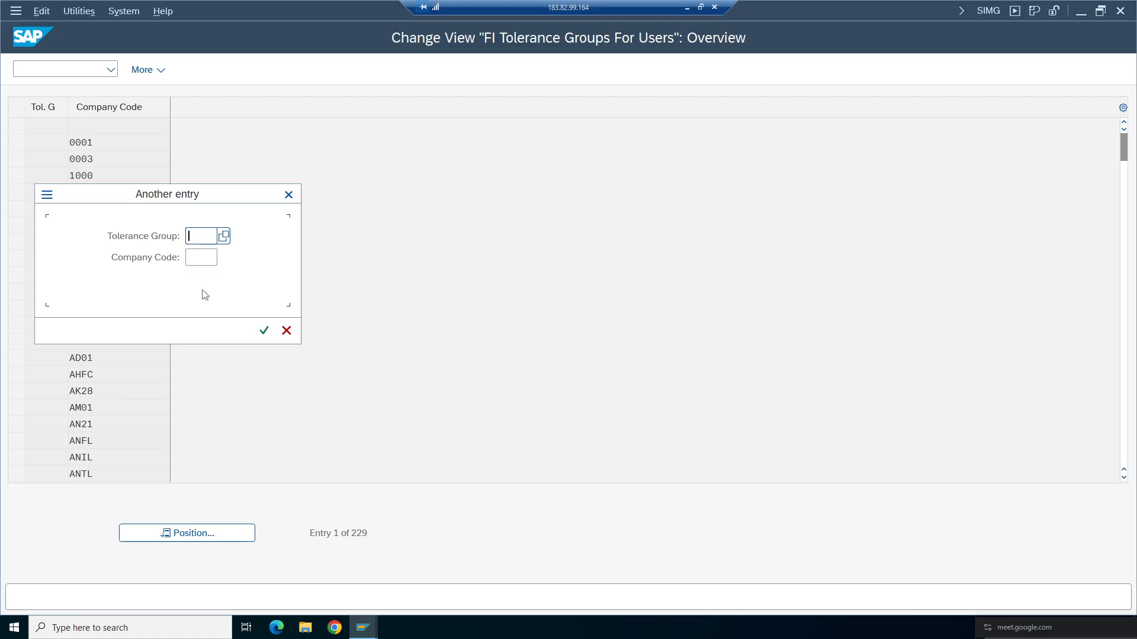
pyautogui.click(198, 237)
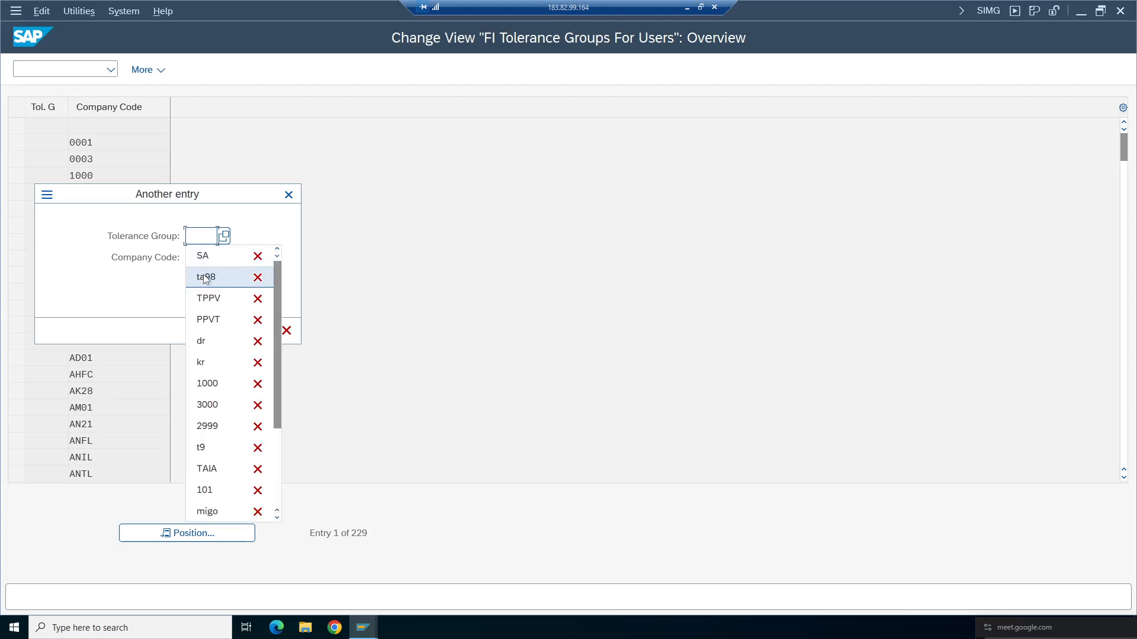
pyautogui.click(206, 277)
pyautogui.click(268, 331)
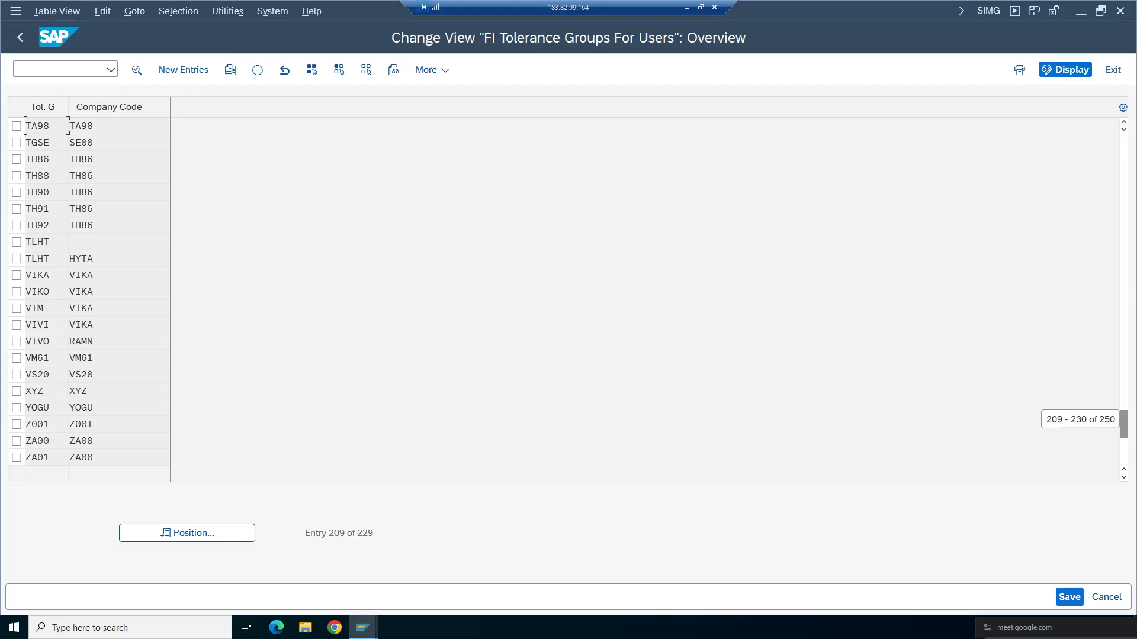
# - Open the details of tolerance group TA98, set the amount per document to 9, and save to the customizing request
pyautogui.press('F2')
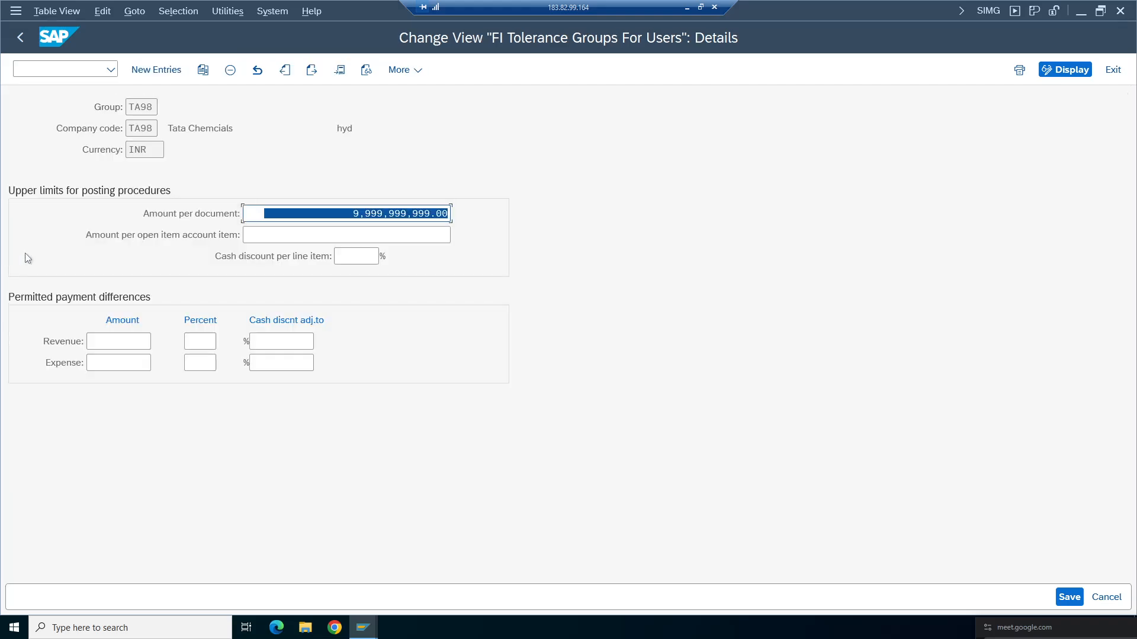
pyautogui.press('Delete')
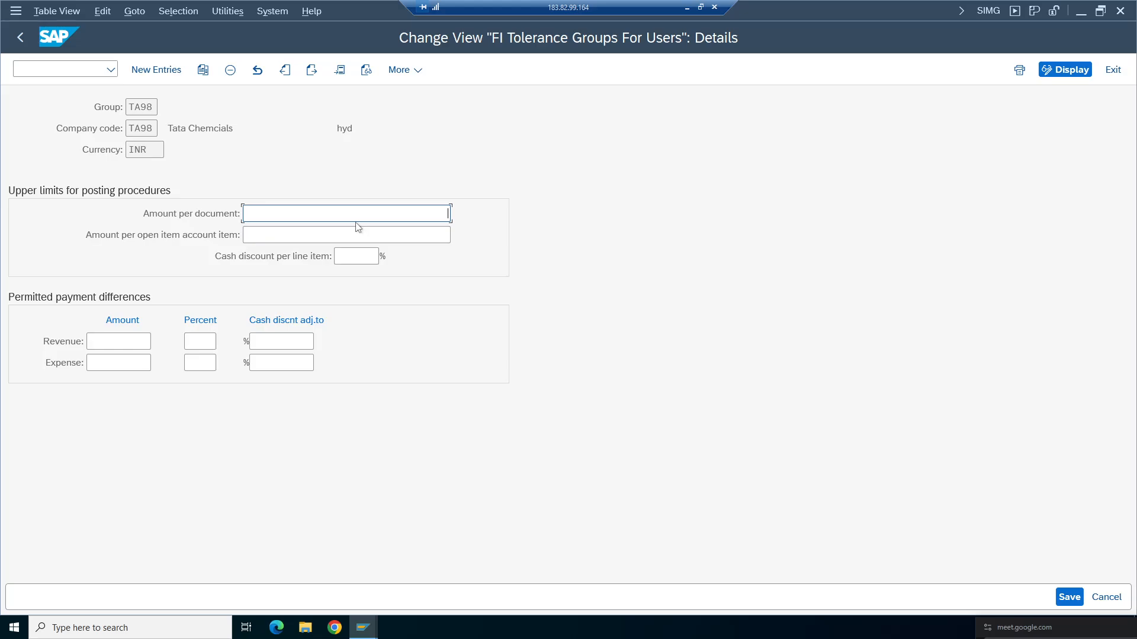
pyautogui.write('999')
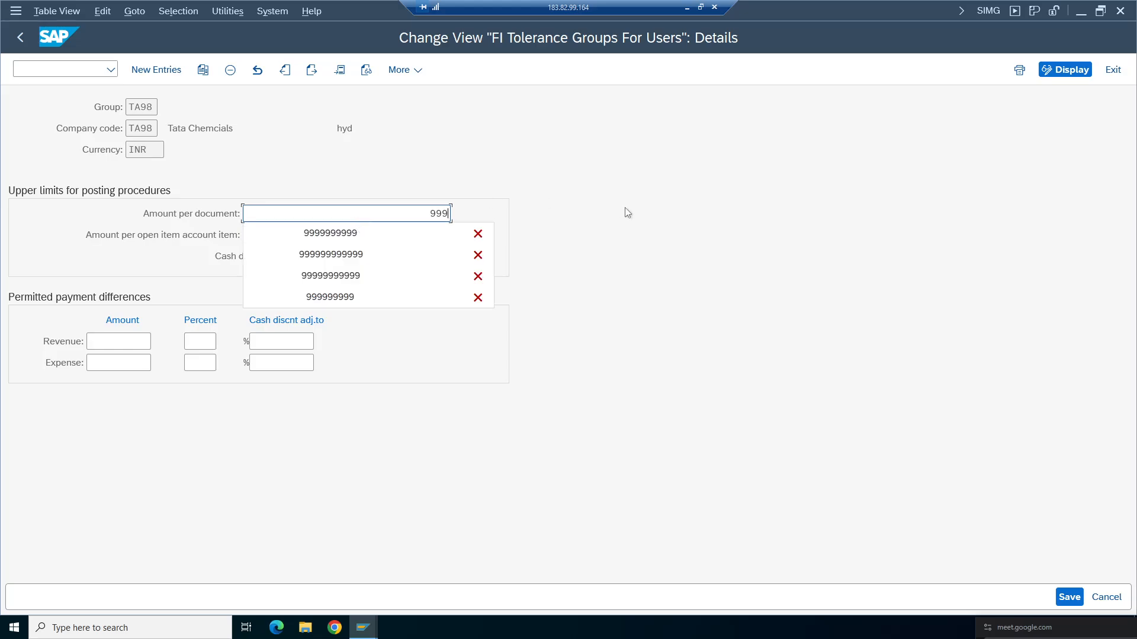
pyautogui.click(627, 213)
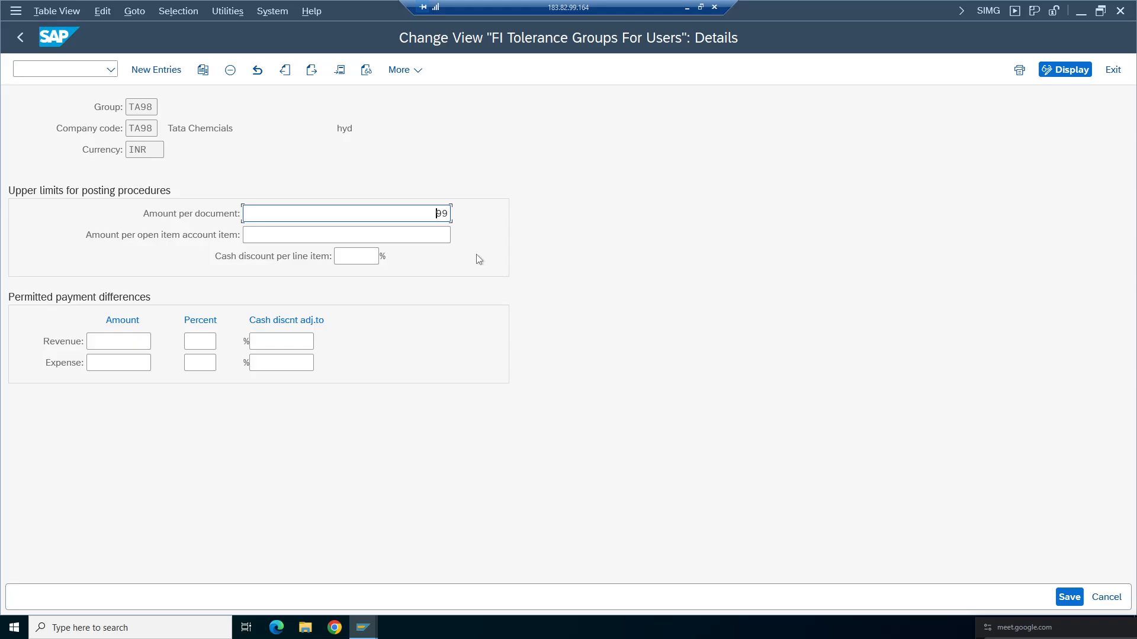
pyautogui.write('9')
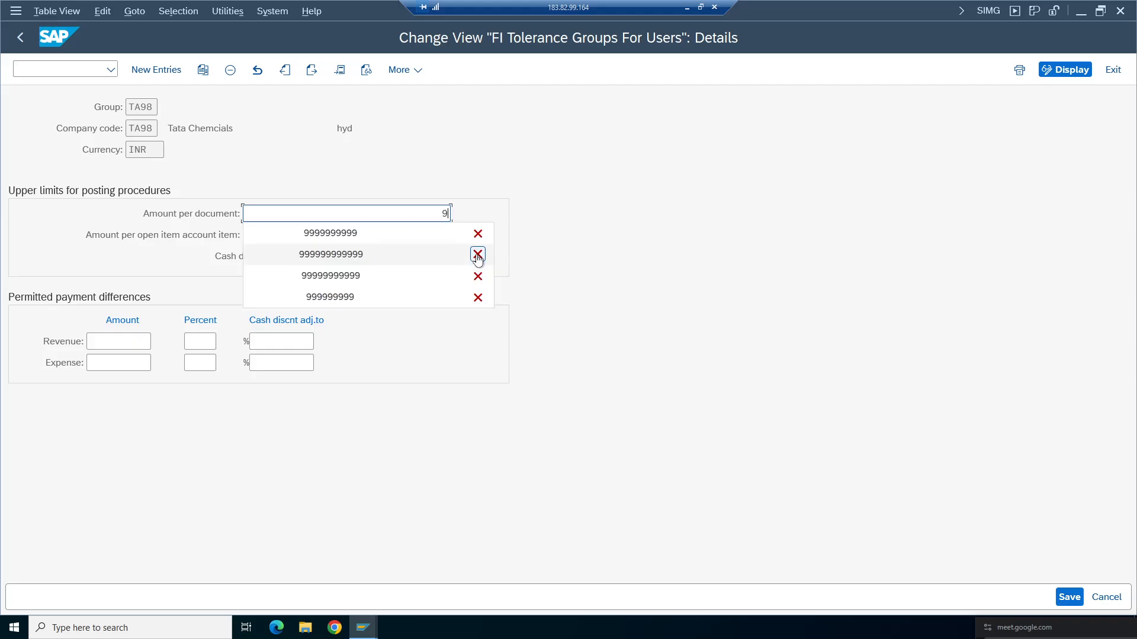
pyautogui.click(478, 254)
pyautogui.click(1069, 596)
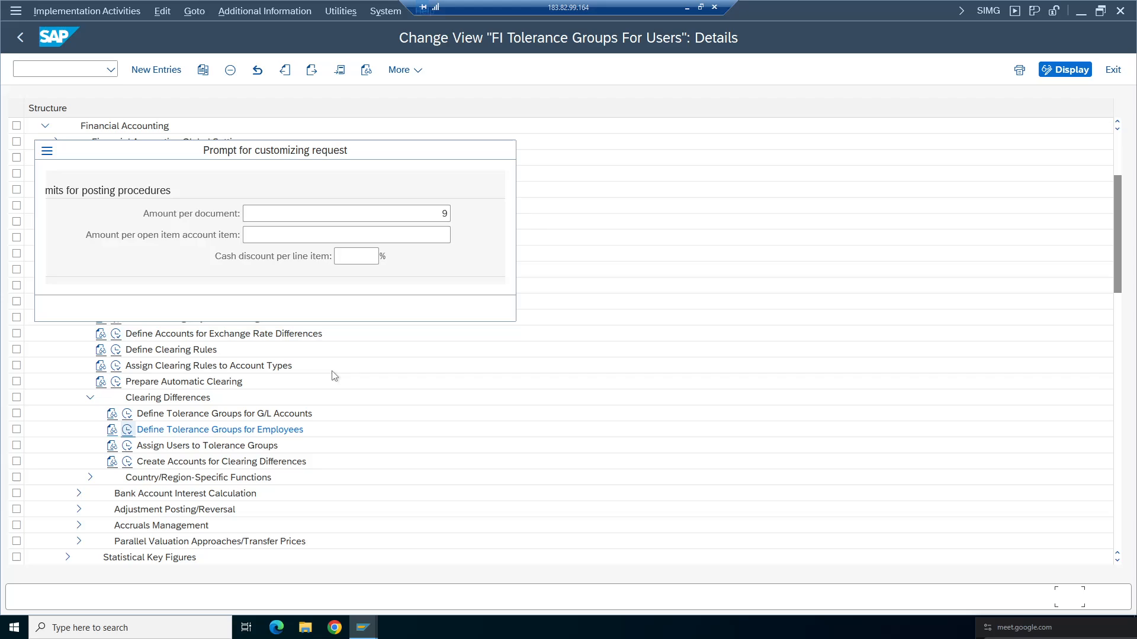
pyautogui.click(333, 305)
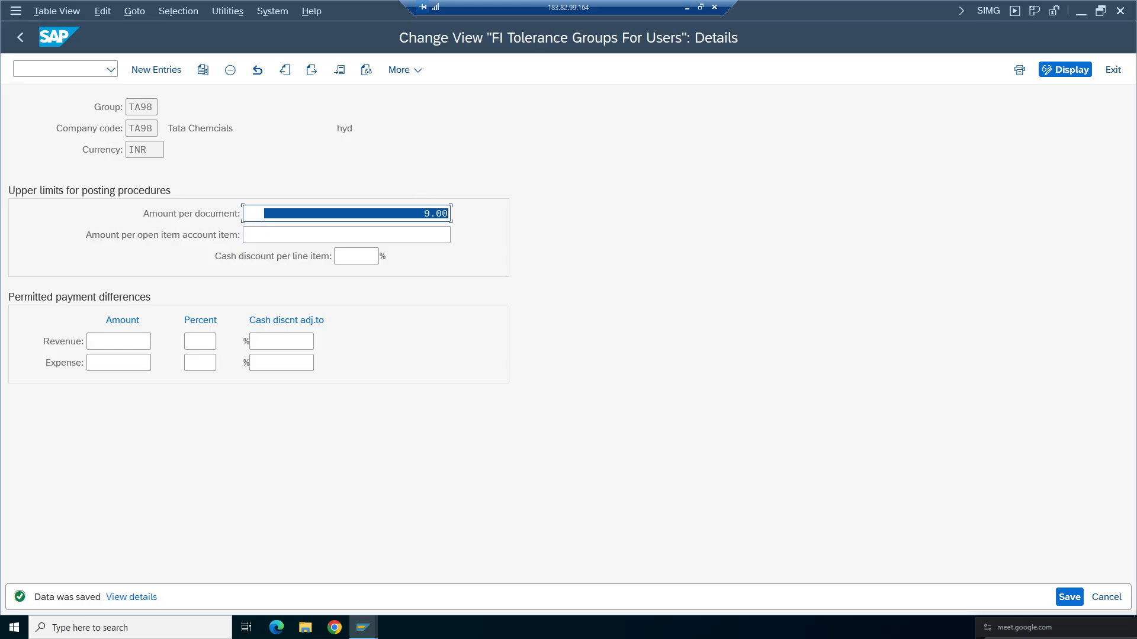
# - Switch to the G/L account document entry and try to process the entered line items again
pyautogui.click(421, 213)
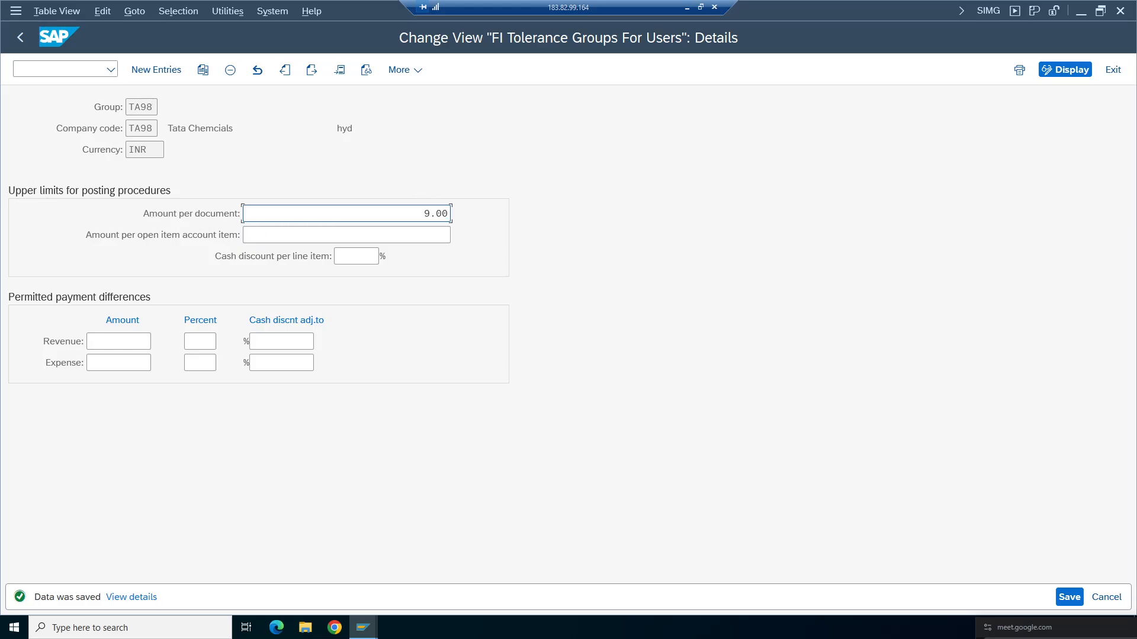
pyautogui.moveTo(421, 214); pyautogui.dragTo(451, 215)
pyautogui.click(366, 631)
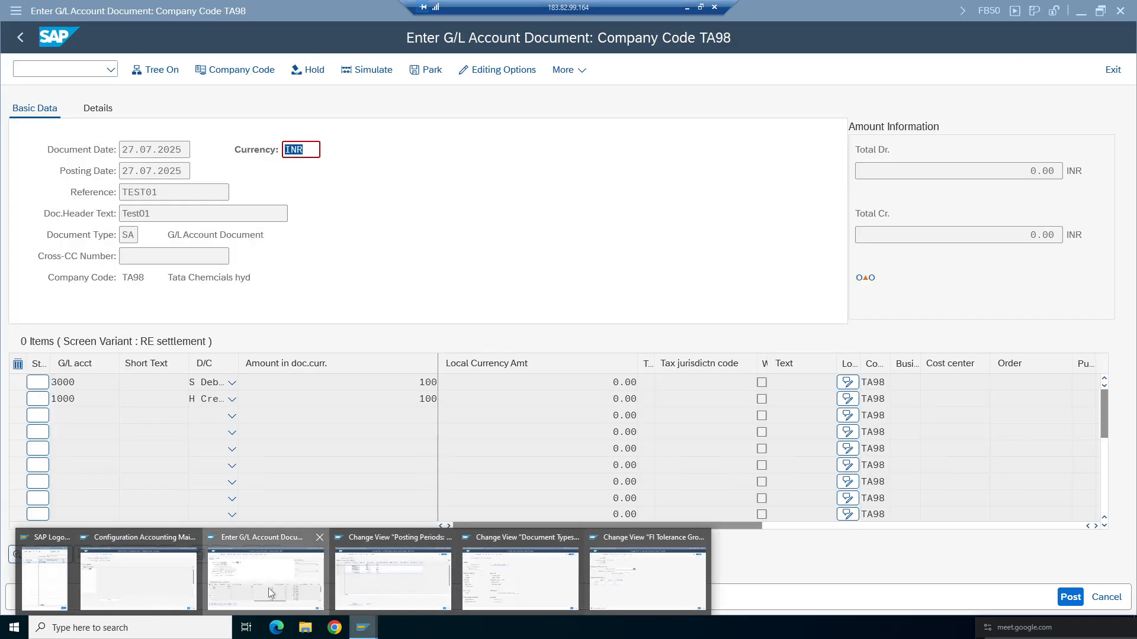
pyautogui.click(268, 588)
pyautogui.press('Return')
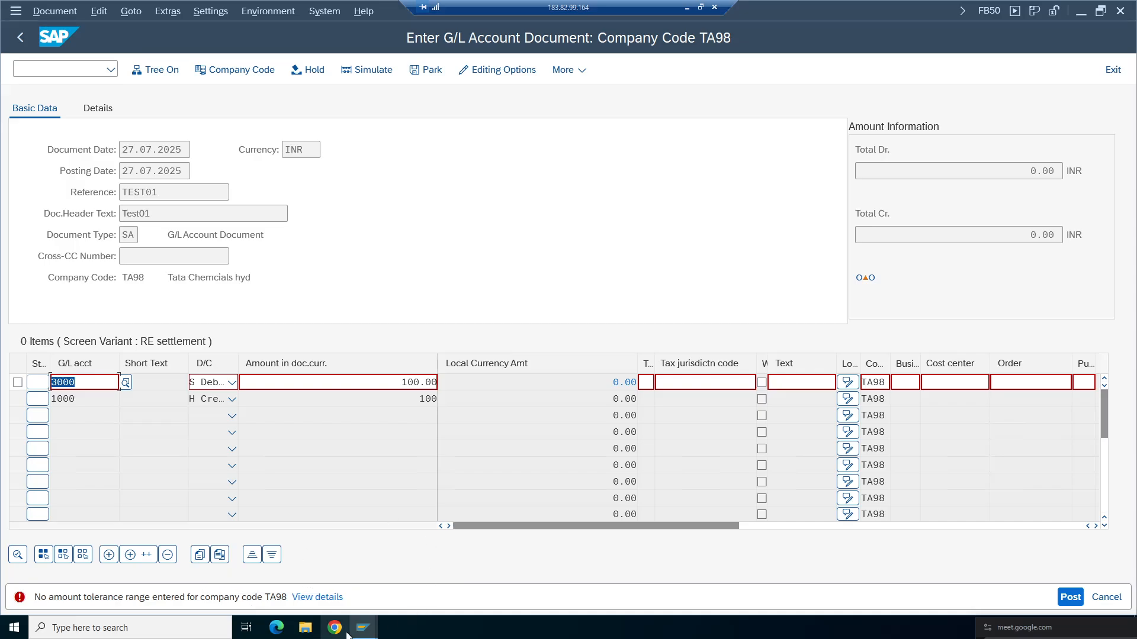
# - Return to the tolerance group details, set the amount per document to 999999999, and save
pyautogui.click(367, 631)
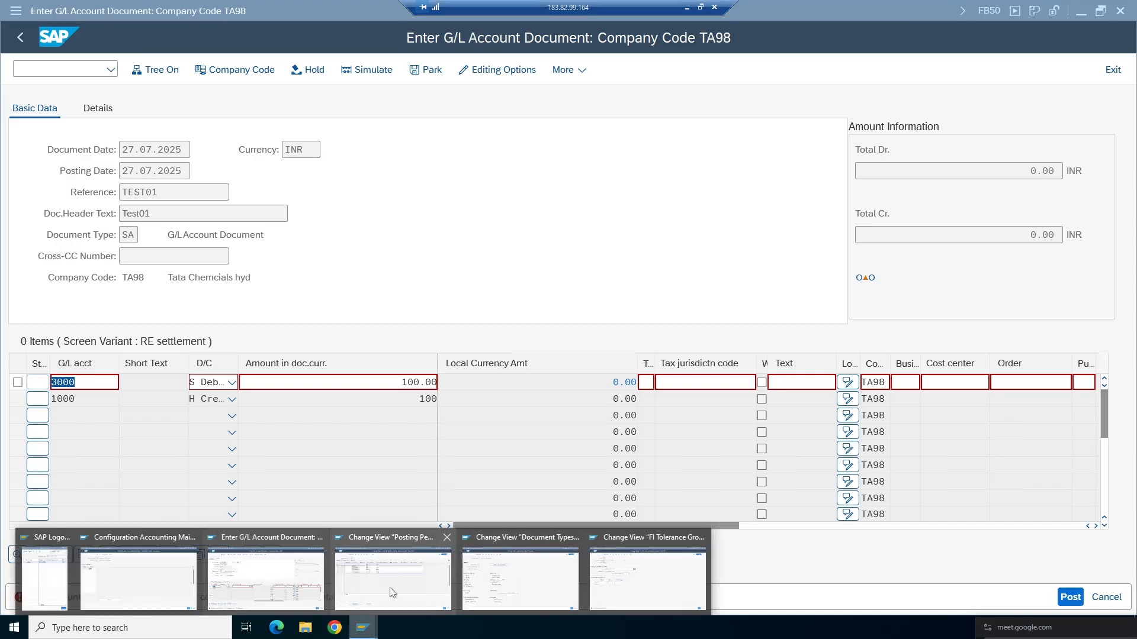
pyautogui.click(654, 569)
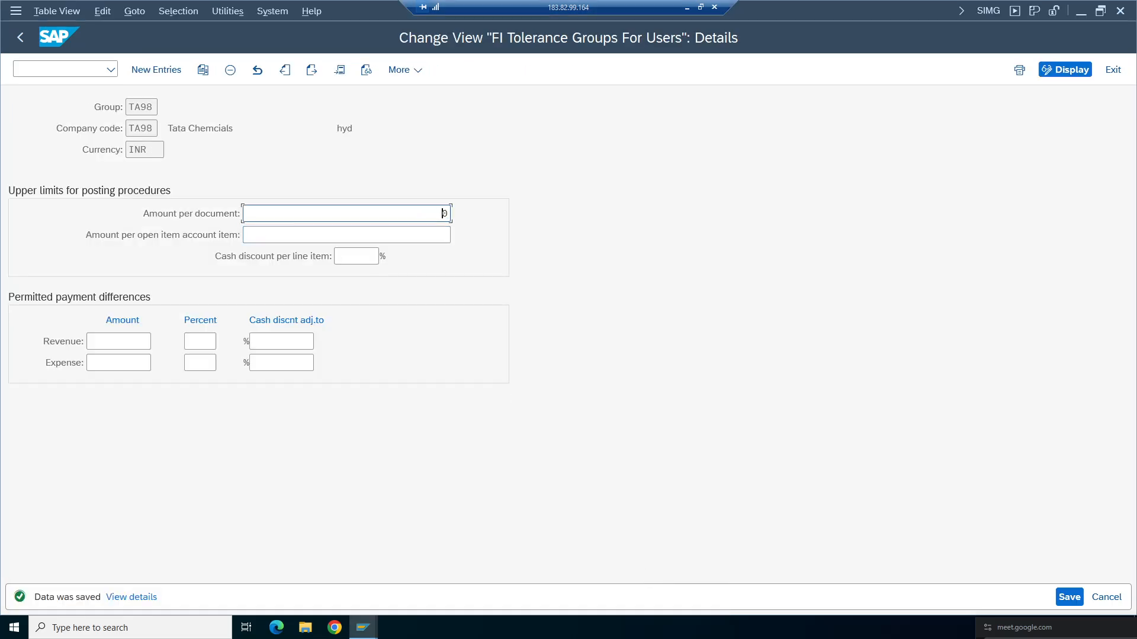
pyautogui.write('999999999')
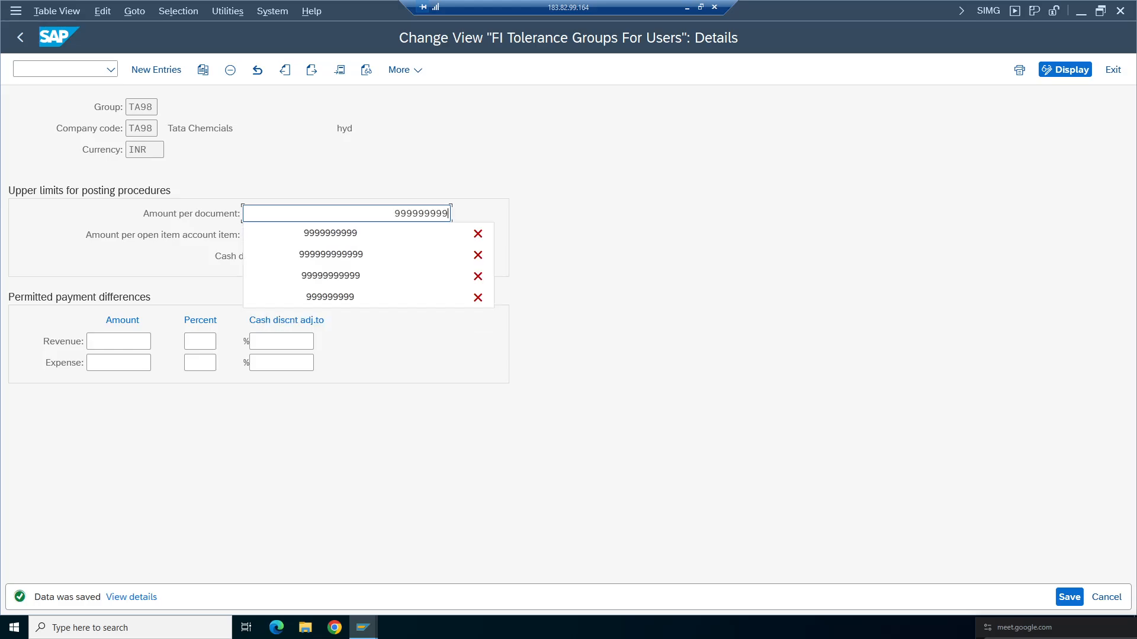
pyautogui.press('Return')
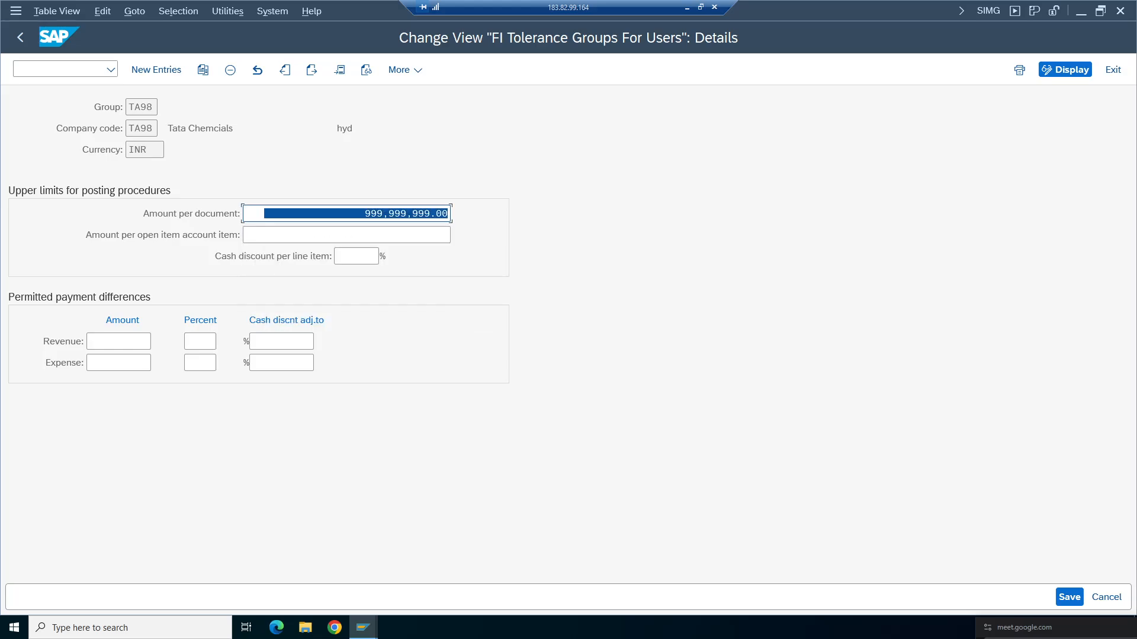
pyautogui.click(414, 218)
pyautogui.hotkey('ctrl', 's')
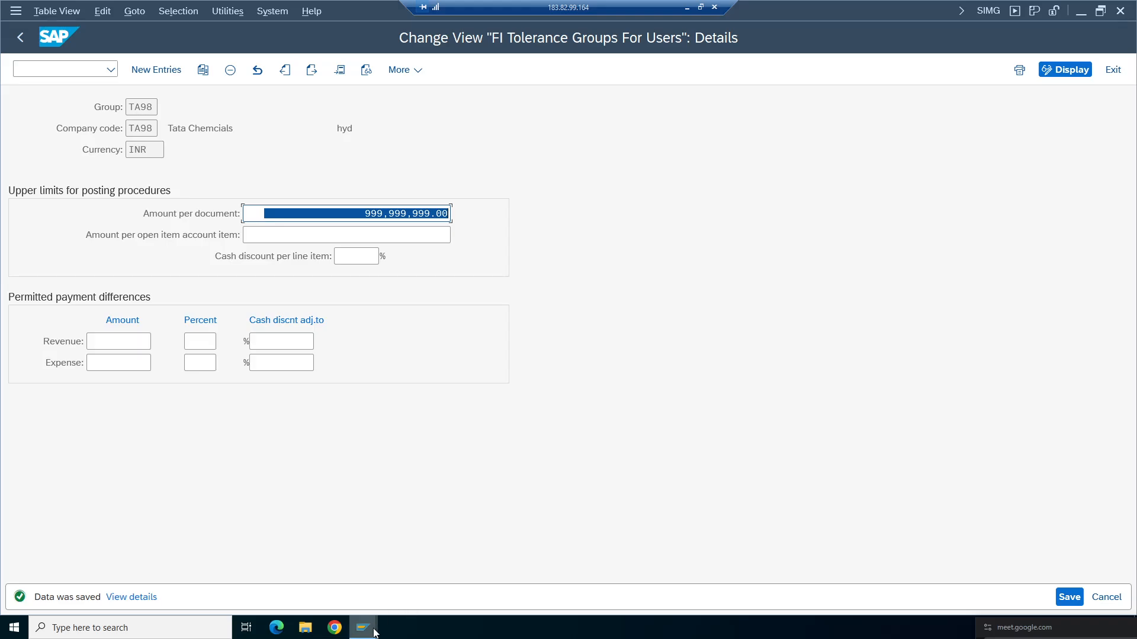
# - Switch to the G/L account document entry and discard the current document without saving
pyautogui.moveTo(363, 628)
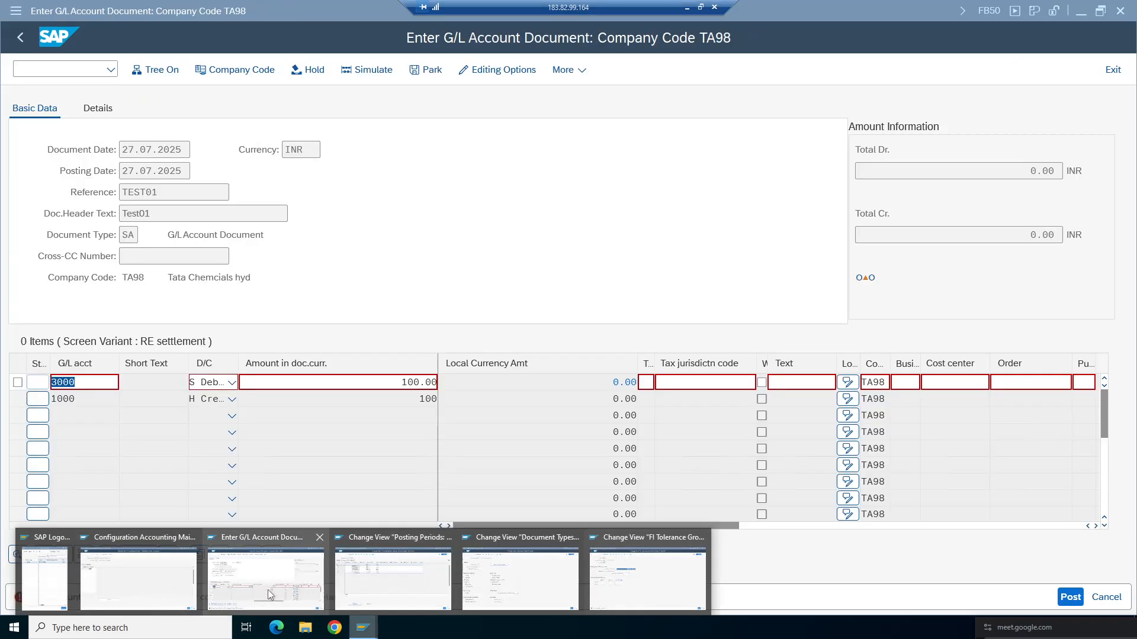
pyautogui.click(263, 605)
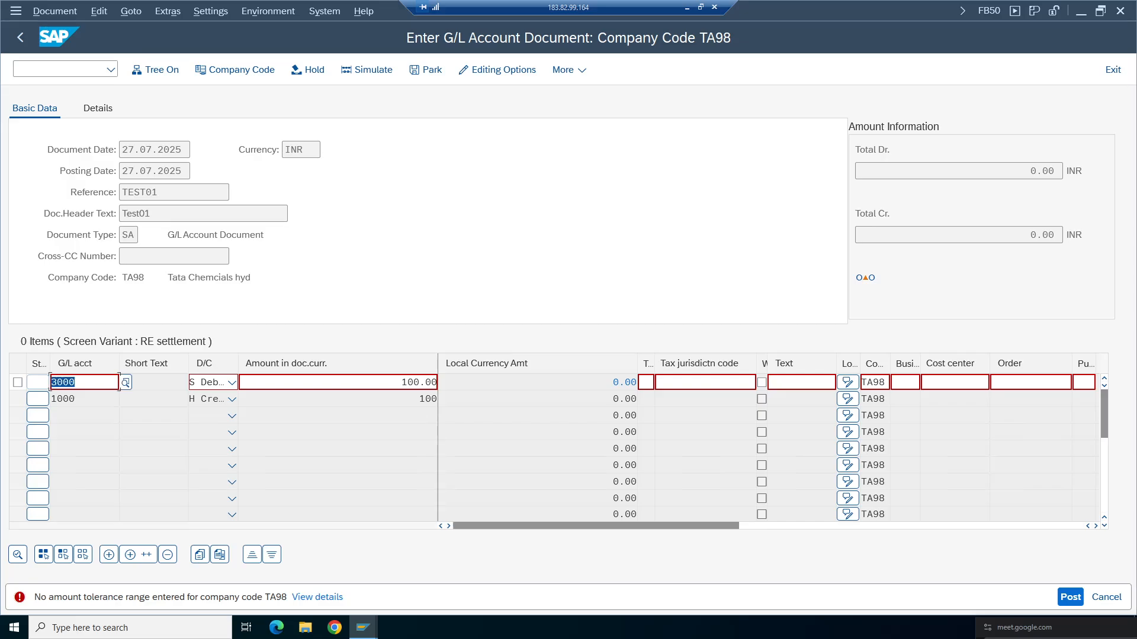
pyautogui.click(1106, 597)
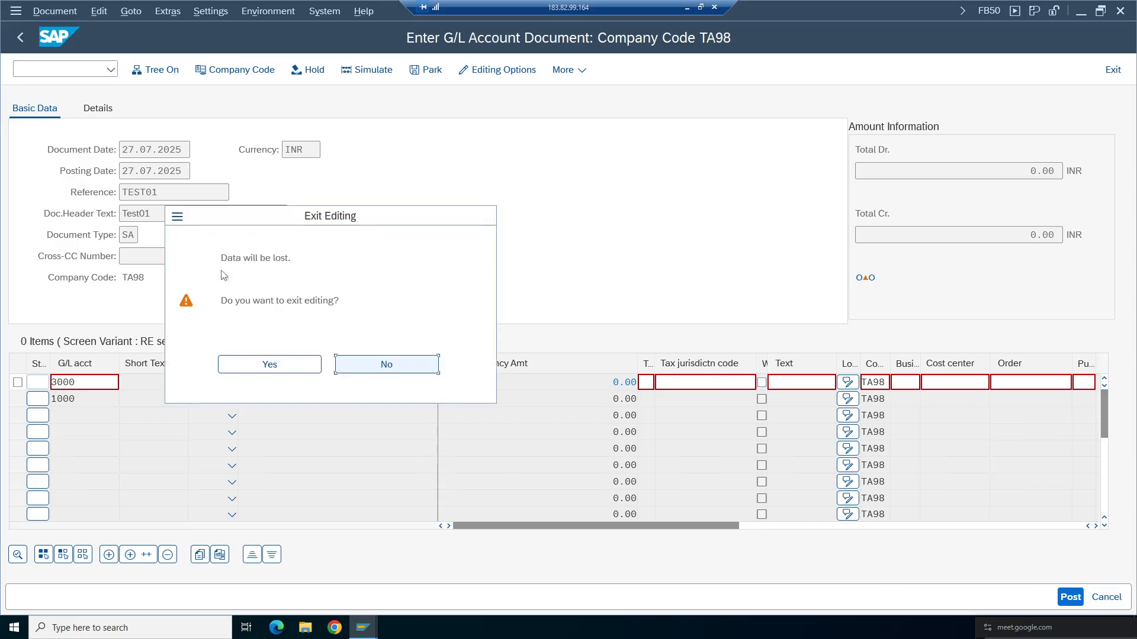
pyautogui.click(253, 364)
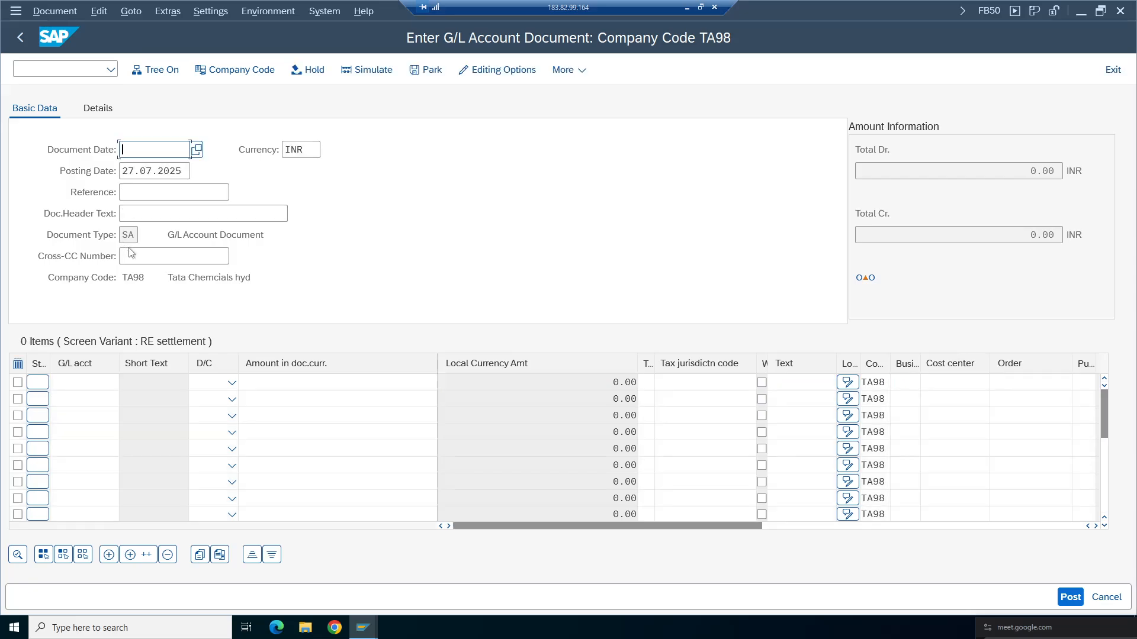
# - Fill in the document header with document and posting dates 27.07.2025, reference Test01 and header text Test01
pyautogui.click(153, 151)
pyautogui.click(153, 170)
pyautogui.click(149, 192)
pyautogui.click(148, 213)
pyautogui.click(148, 193)
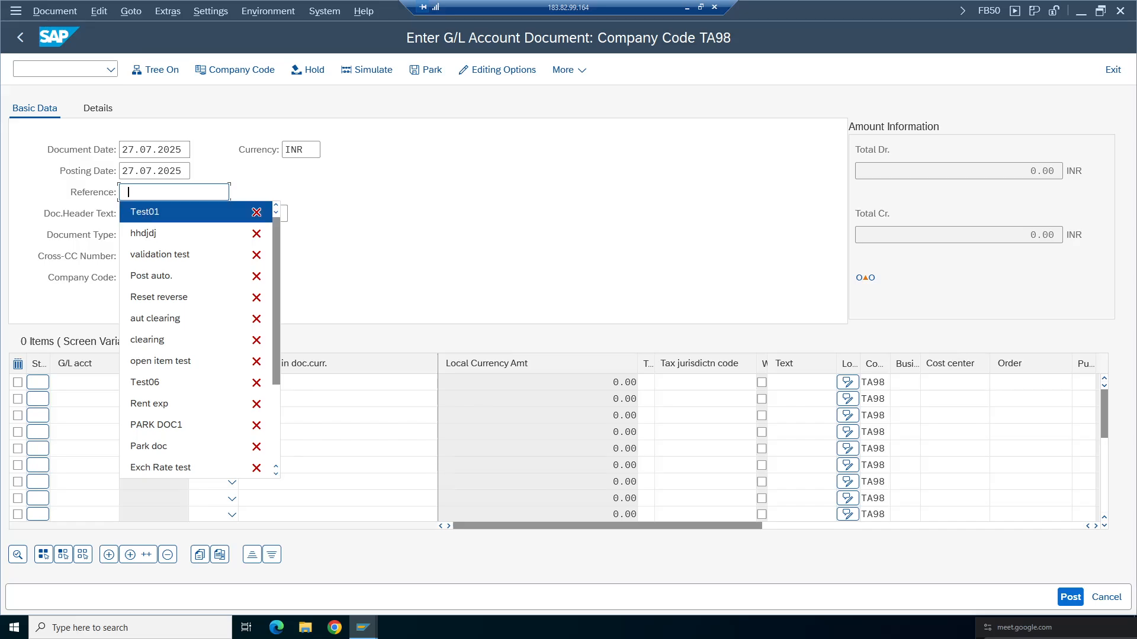
pyautogui.click(145, 213)
pyautogui.click(146, 213)
pyautogui.click(146, 232)
# - Enter G/L account 3000 as debit and G/L account 1000 as credit in the first two line items
pyautogui.click(83, 382)
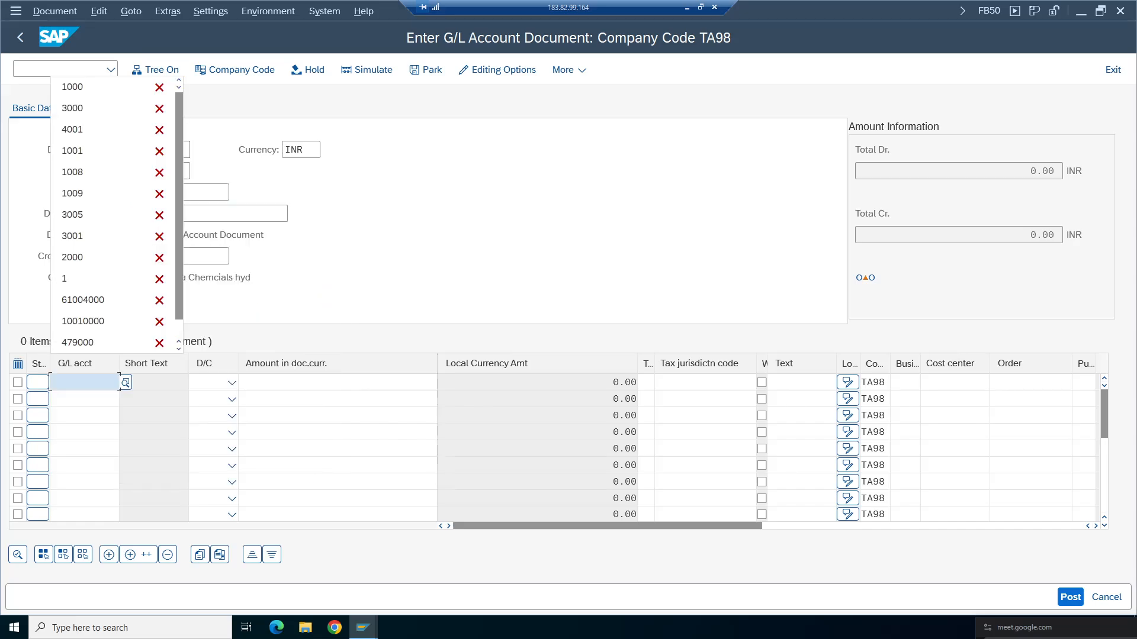
pyautogui.click(85, 109)
pyautogui.click(89, 399)
pyautogui.click(88, 106)
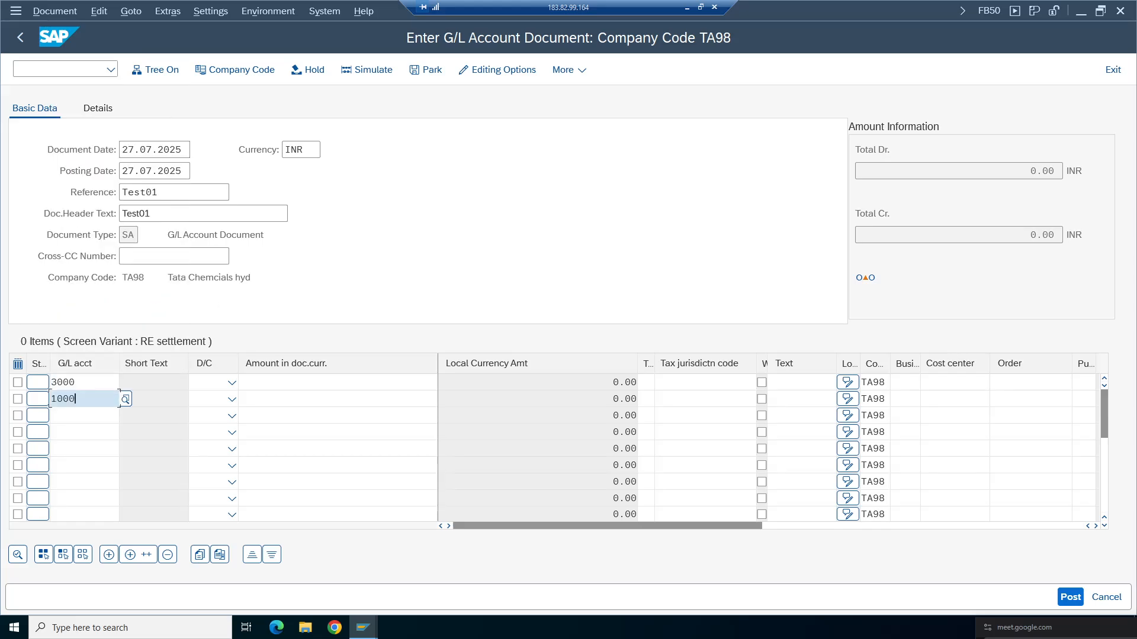
pyautogui.click(232, 384)
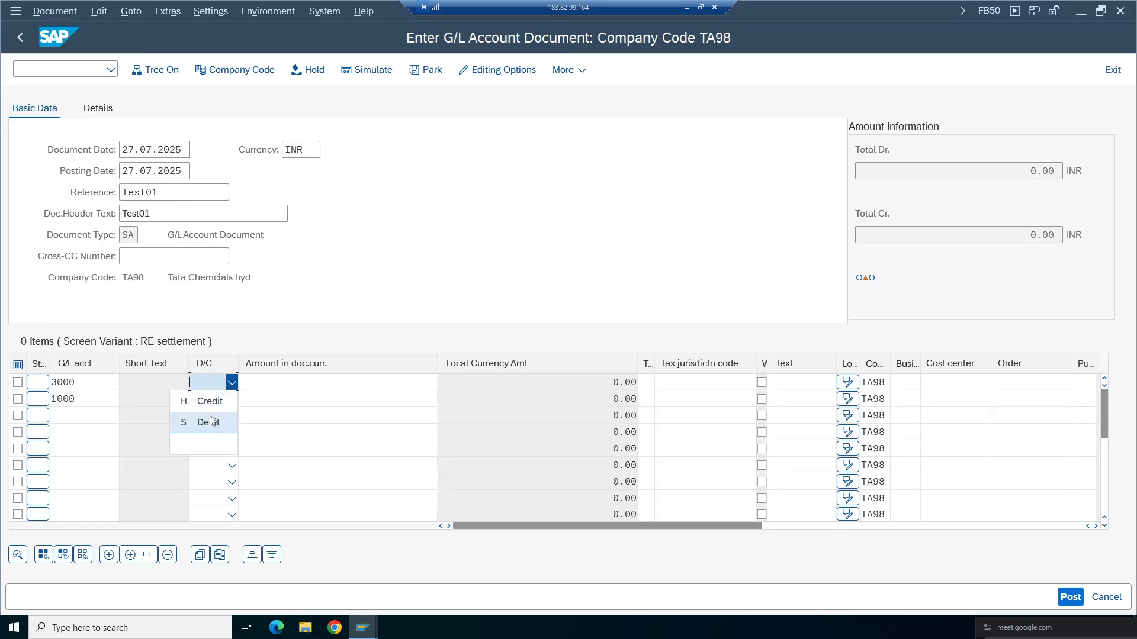
pyautogui.click(212, 421)
pyautogui.click(231, 399)
pyautogui.click(209, 418)
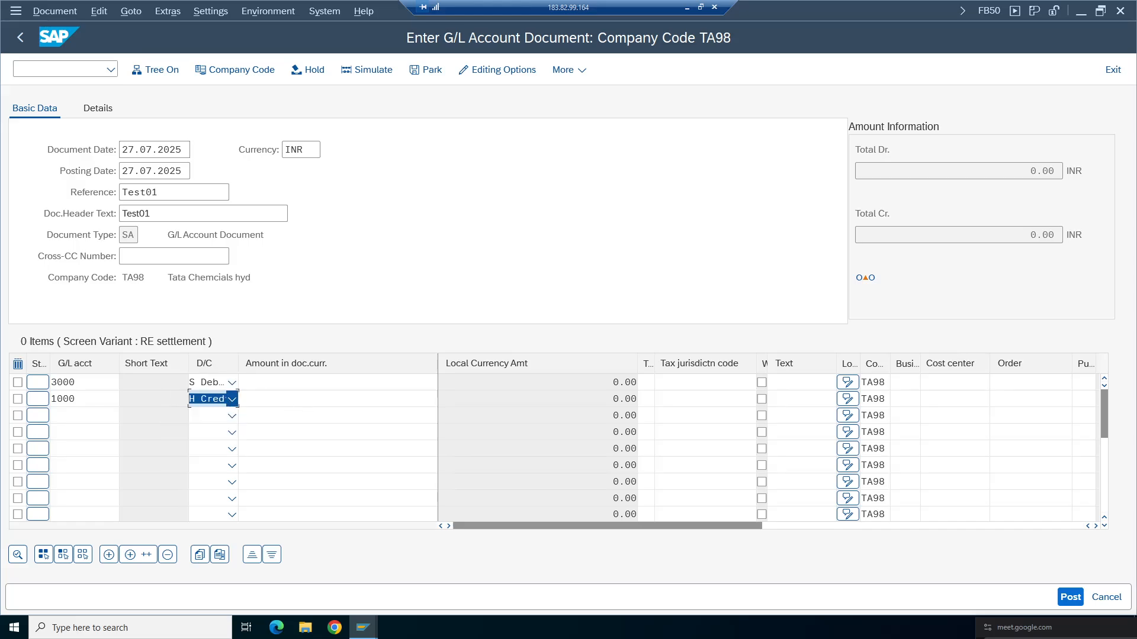
# - Enter an amount of 100 on both line items and process the entries
pyautogui.click(339, 384)
pyautogui.click(336, 87)
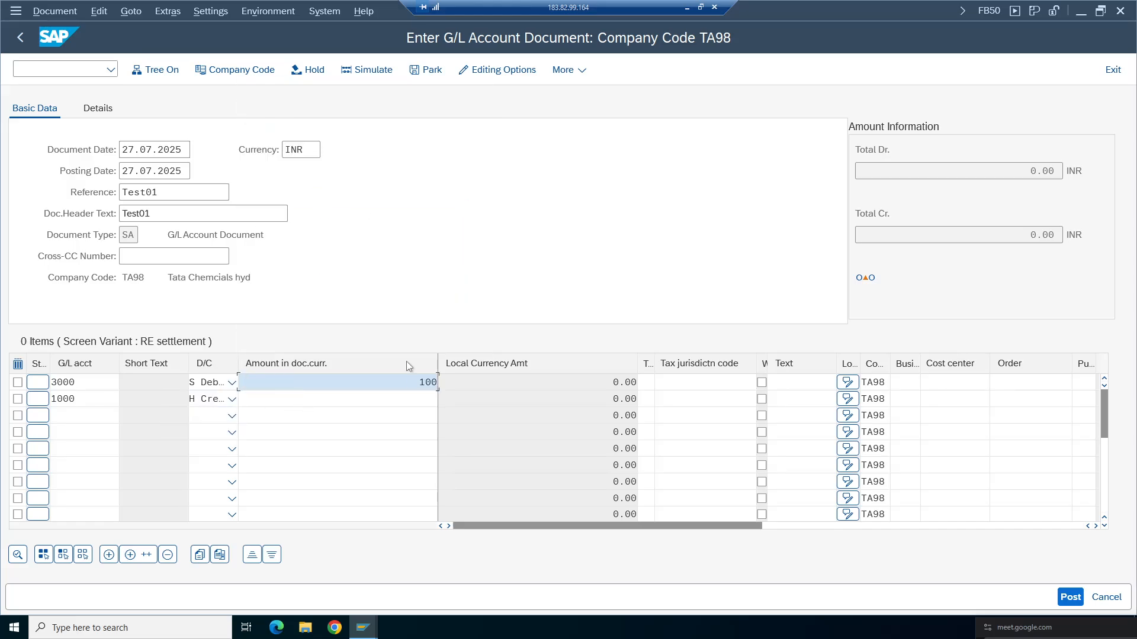
pyautogui.click(339, 399)
pyautogui.click(331, 101)
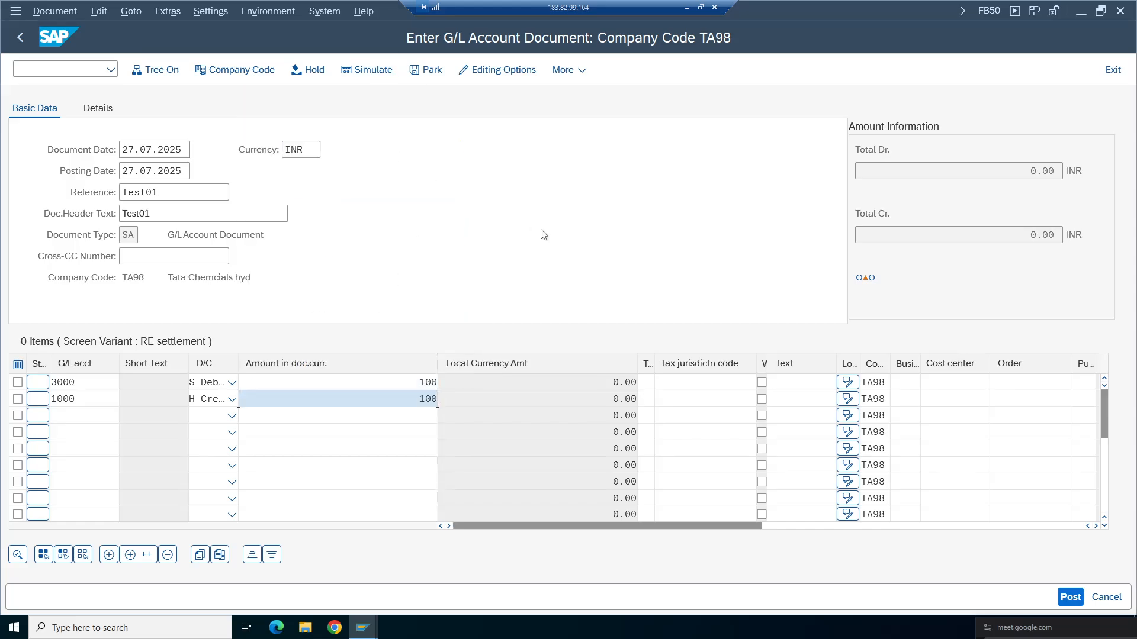
pyautogui.press('Return')
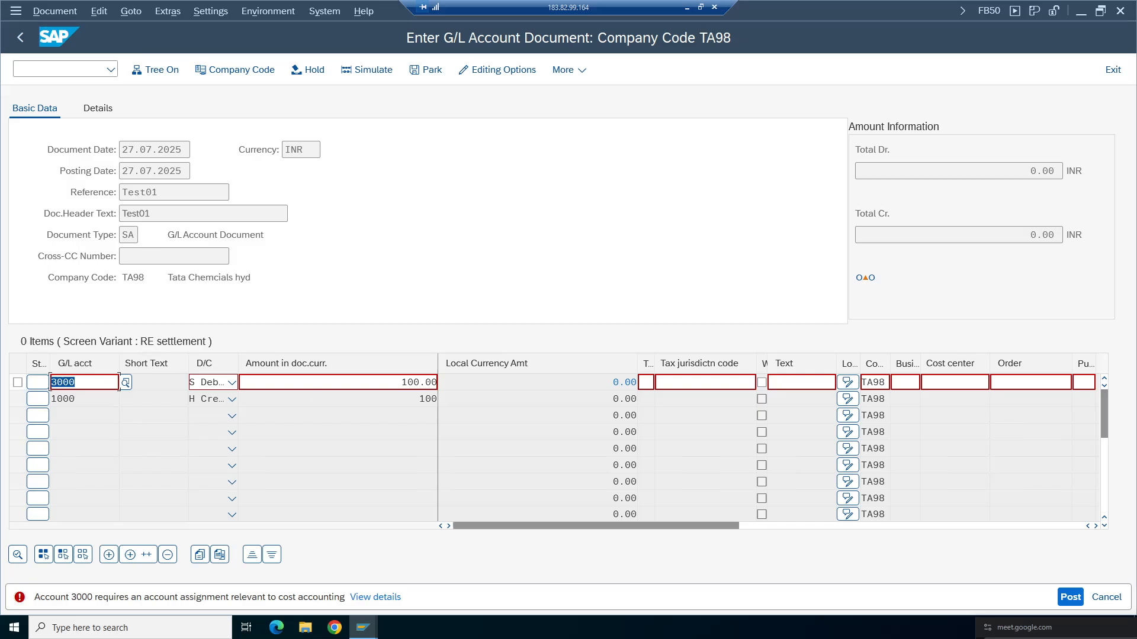
# - Switch to the tolerance group details, set the amount per document to 9, and save
pyautogui.click(362, 628)
pyautogui.click(660, 577)
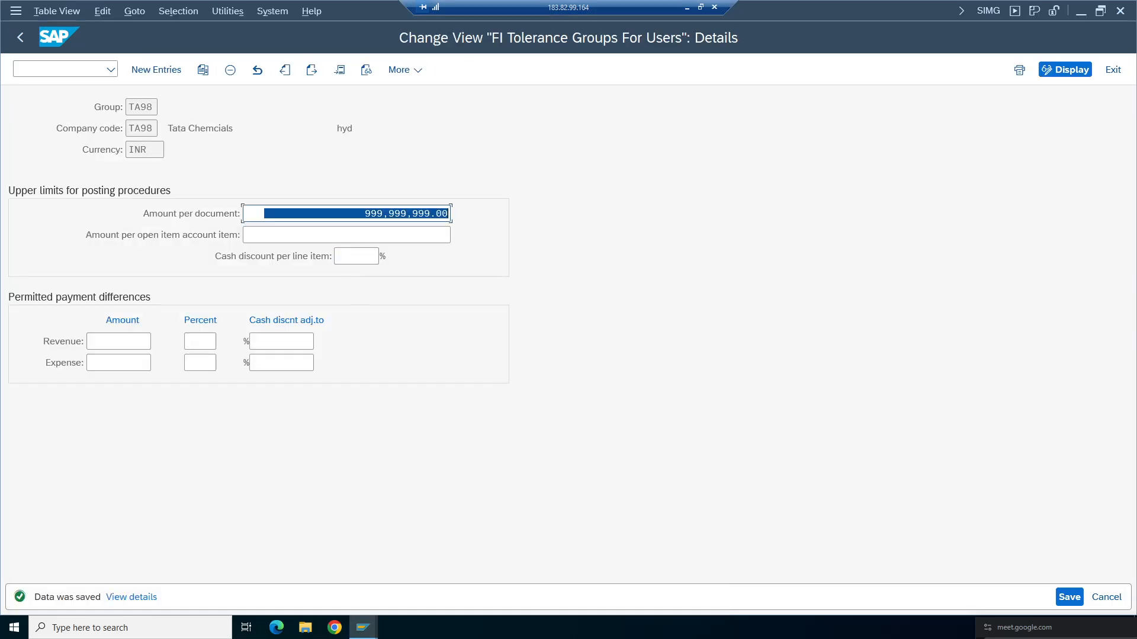
pyautogui.press('Delete')
pyautogui.write('9')
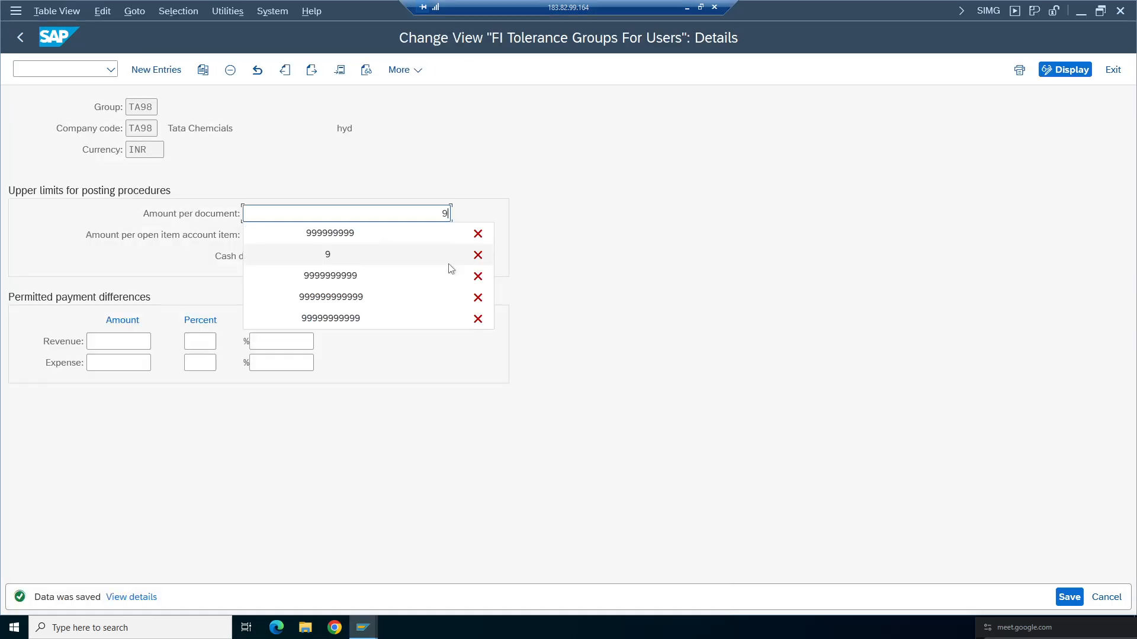
pyautogui.press('Return')
pyautogui.hotkey('ctrl', 's')
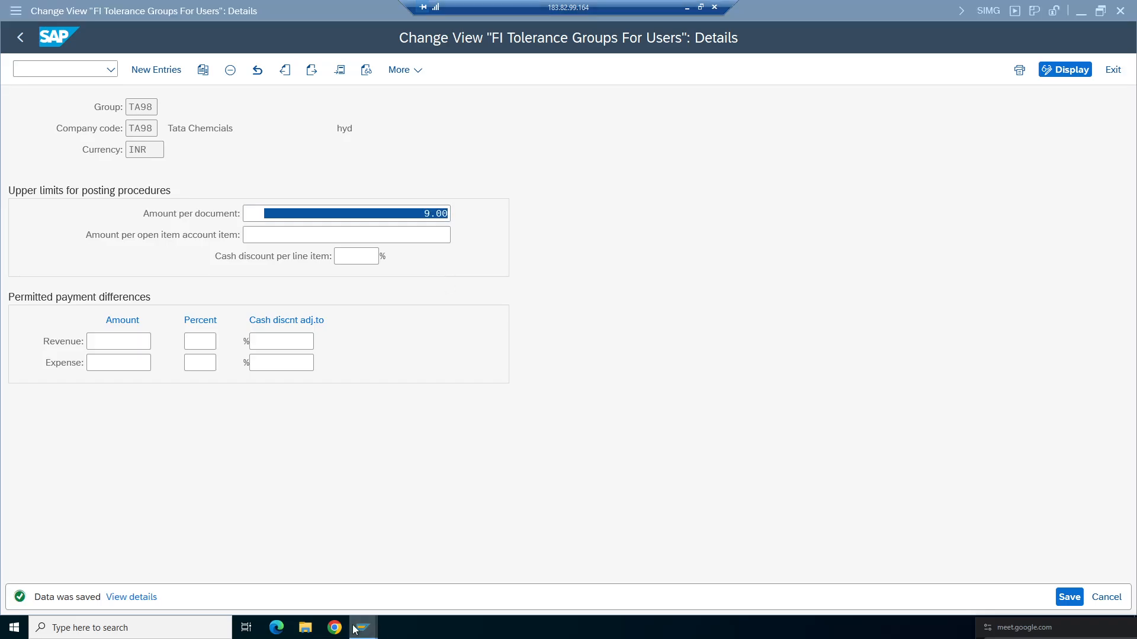
# - Switch to the G/L account document entry and discard the current document without saving
pyautogui.moveTo(376, 625)
pyautogui.click(293, 583)
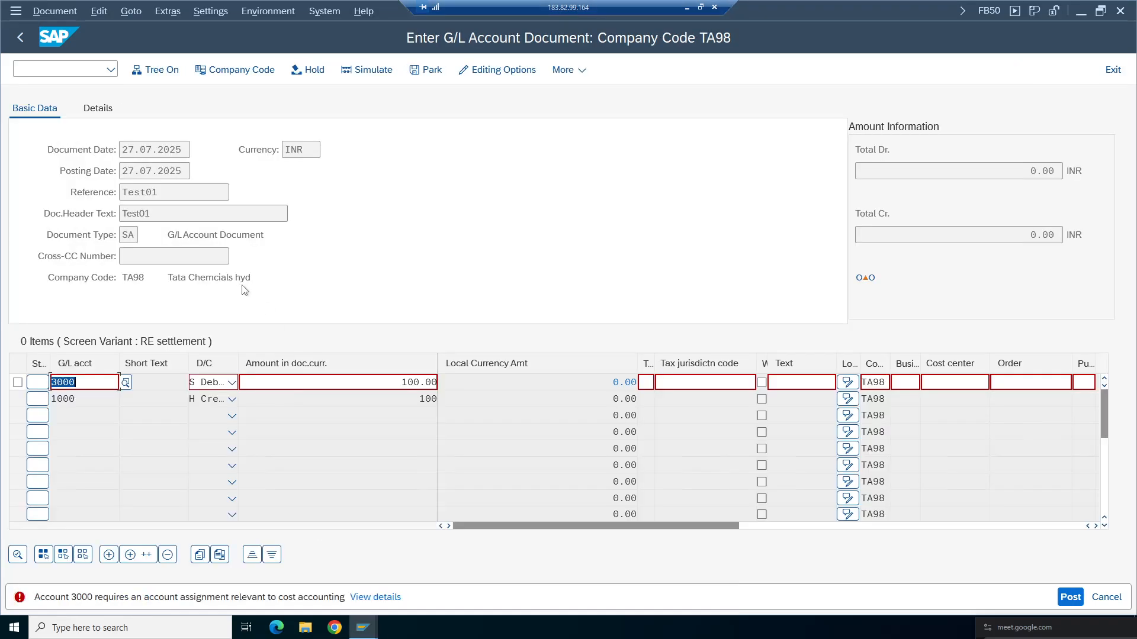
pyautogui.click(1106, 597)
pyautogui.click(284, 375)
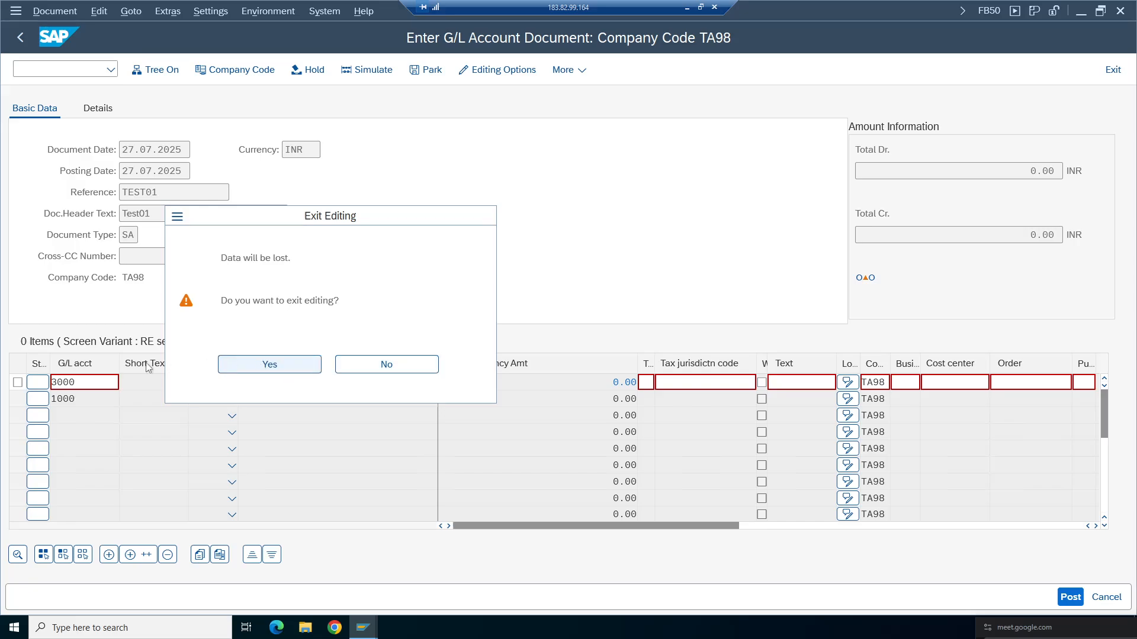
# - Refill the header with dates 27.07.2025, reference Test01 and header text Test01, then start the first line item
pyautogui.click(141, 152)
pyautogui.click(142, 171)
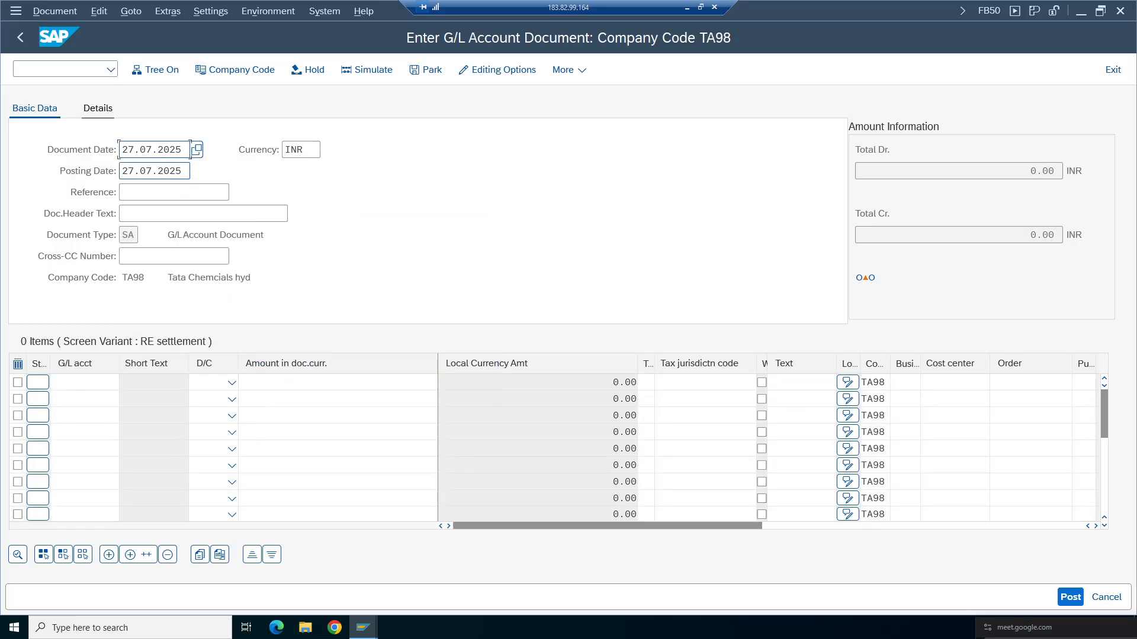
pyautogui.click(171, 191)
pyautogui.click(146, 211)
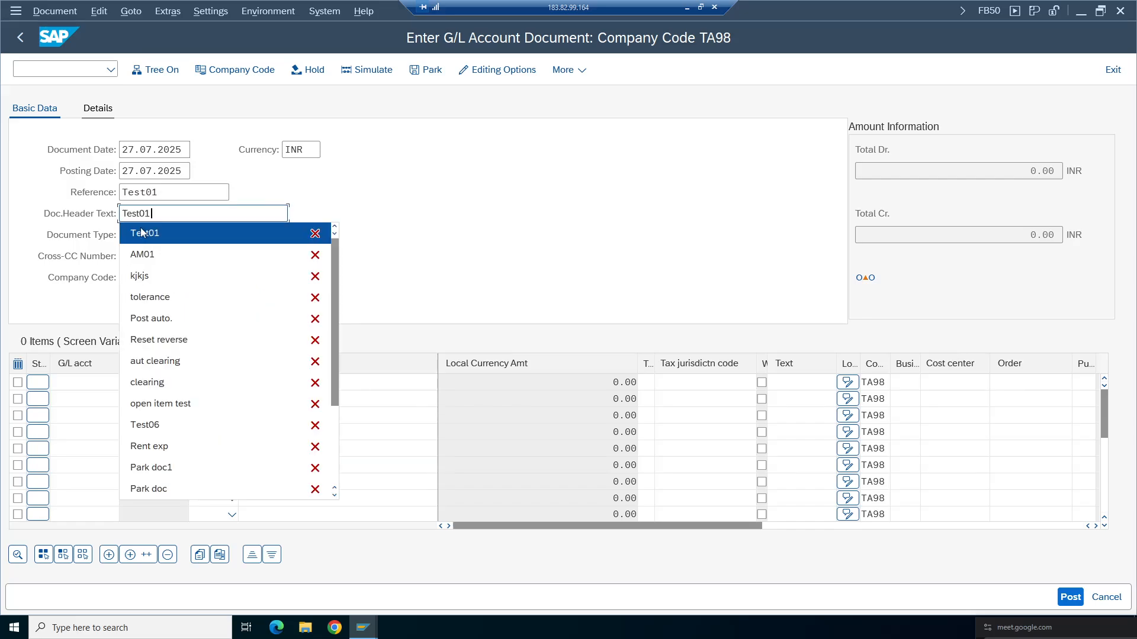
pyautogui.click(142, 233)
pyautogui.click(297, 383)
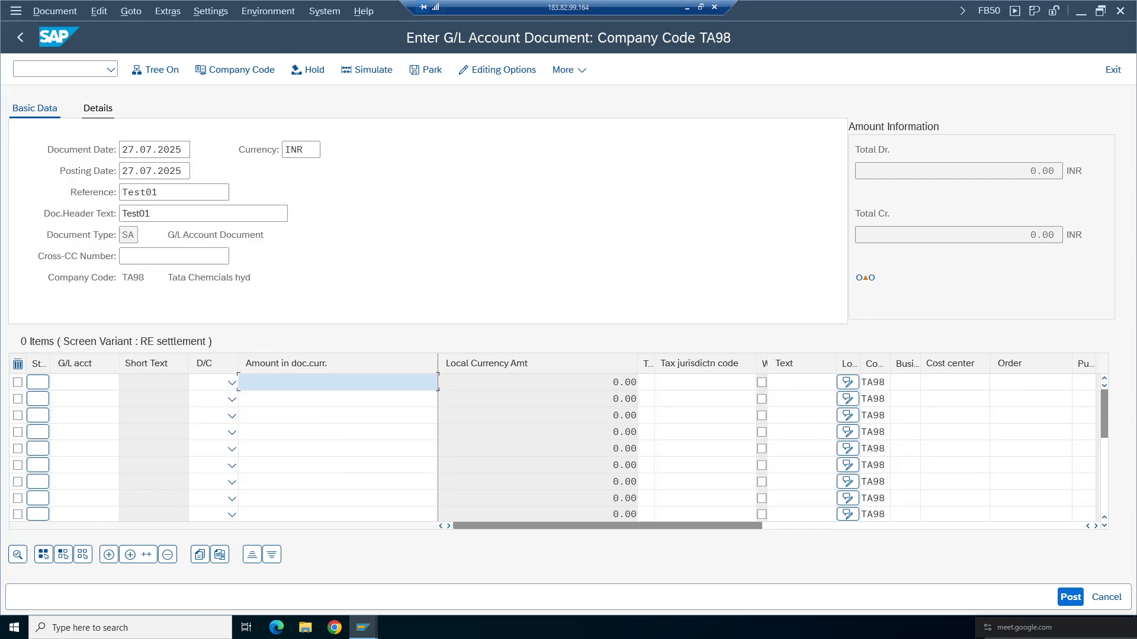
# - Enter an amount of 12 on both line items
pyautogui.write('12')
pyautogui.click(323, 448)
pyautogui.click(322, 399)
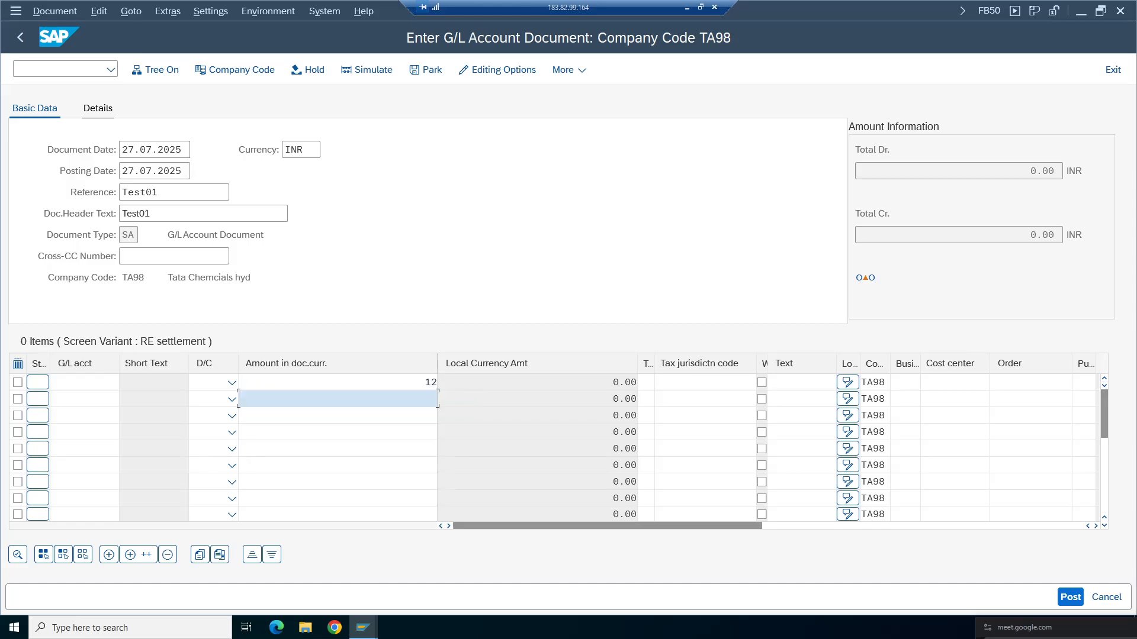
pyautogui.write('11')
pyautogui.press('BackSpace')
pyautogui.write('2')
# - Mark the first item as debit to G/L account 3000 and the second as credit to account 1000, then process the entries
pyautogui.click(231, 382)
pyautogui.click(209, 423)
pyautogui.click(228, 399)
pyautogui.click(209, 418)
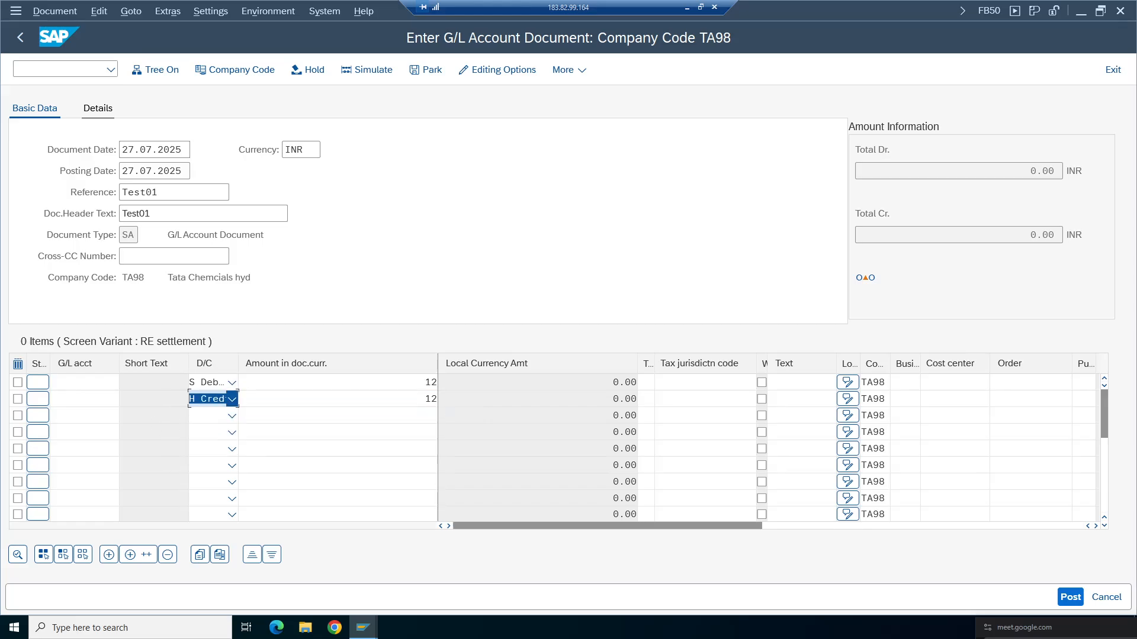
pyautogui.click(85, 382)
pyautogui.click(79, 109)
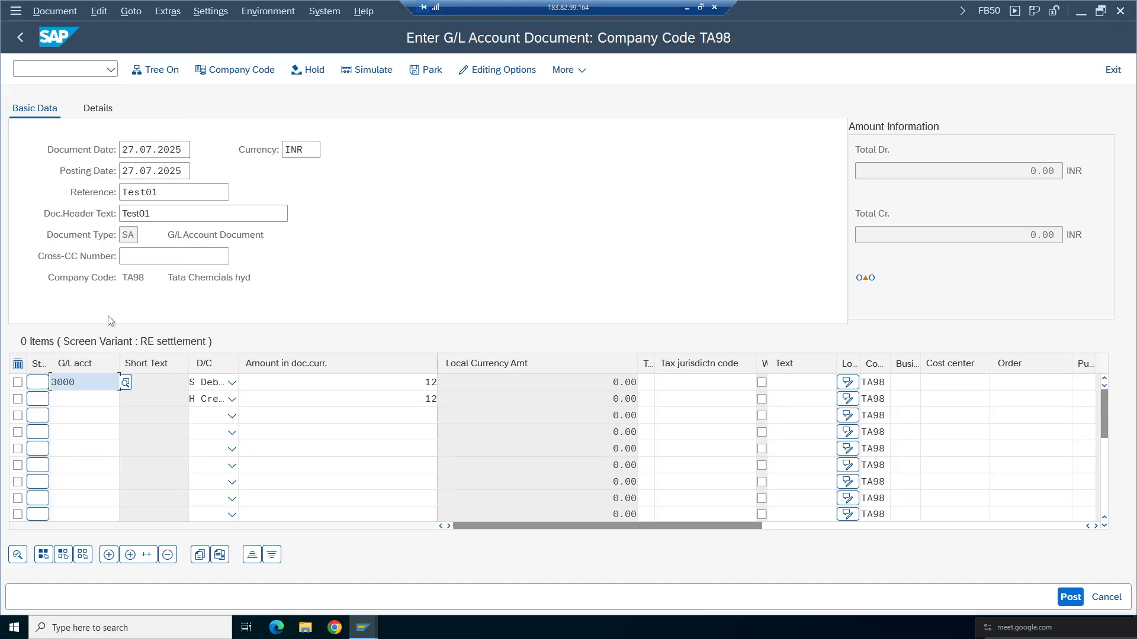
pyautogui.click(84, 398)
pyautogui.click(71, 101)
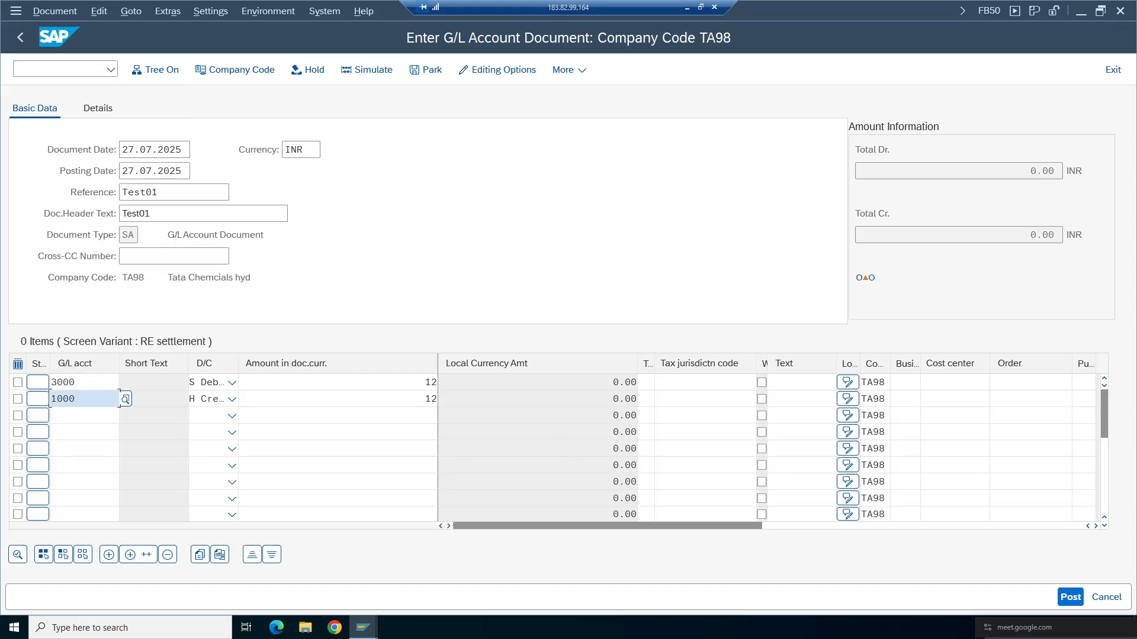
pyautogui.press('Return')
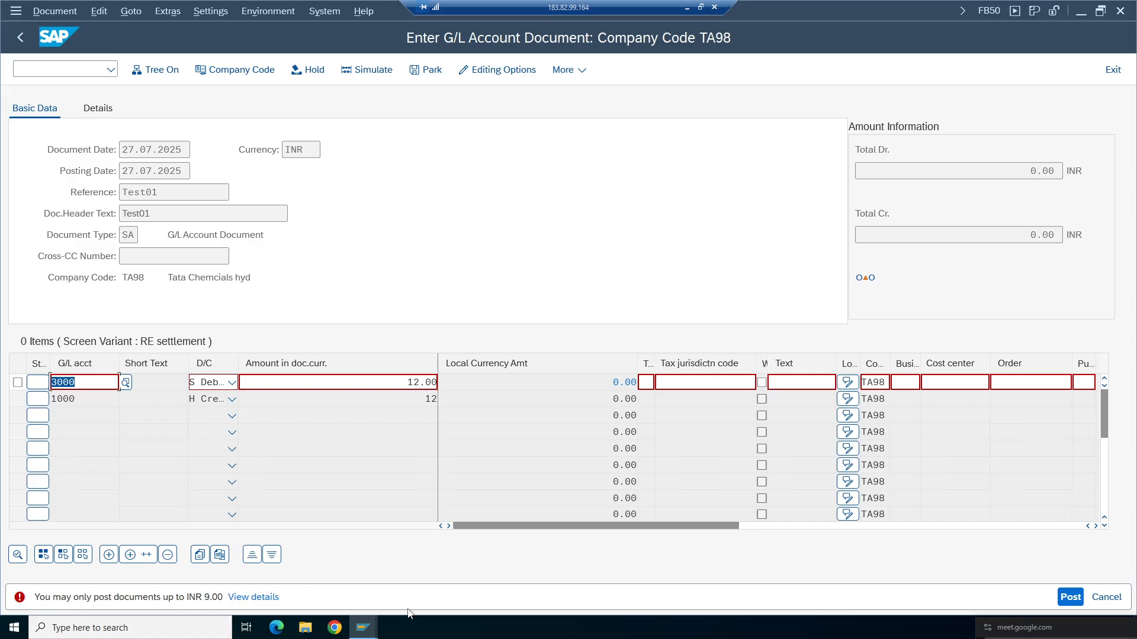
# - Switch to the tolerance group details, raise the amount per document to 99999999, and save
pyautogui.click(363, 628)
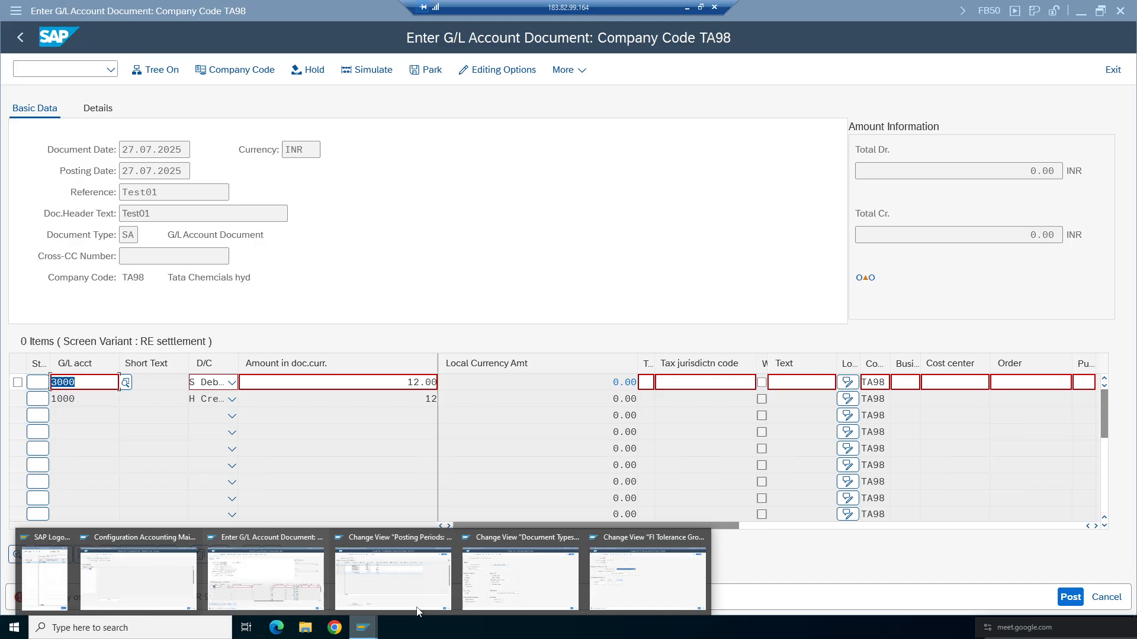
pyautogui.click(641, 583)
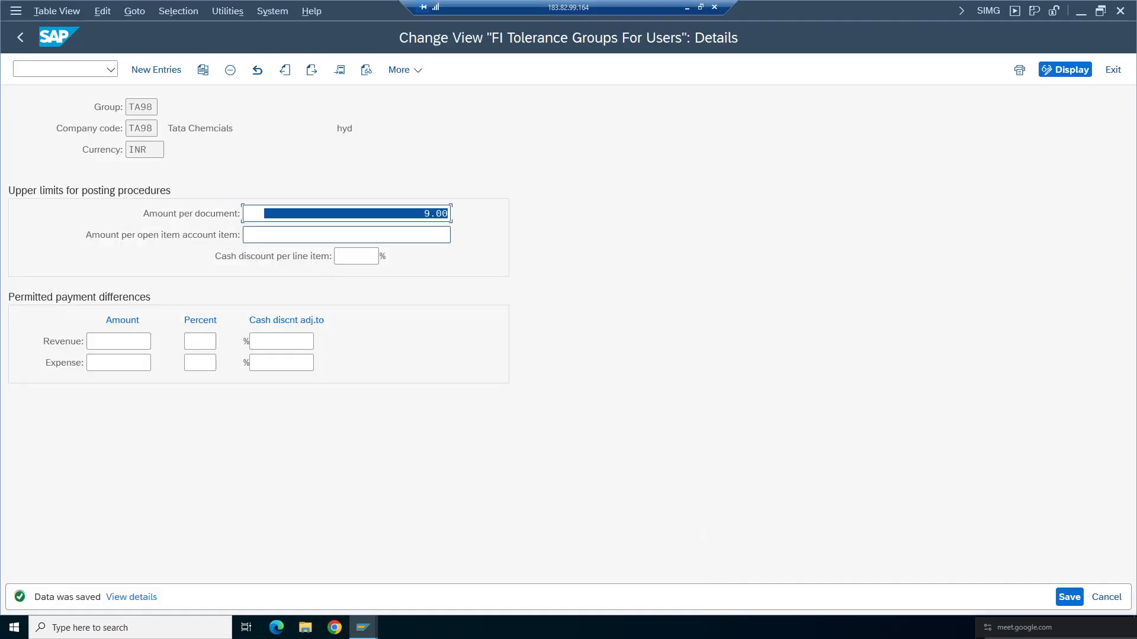
pyautogui.write('9999999')
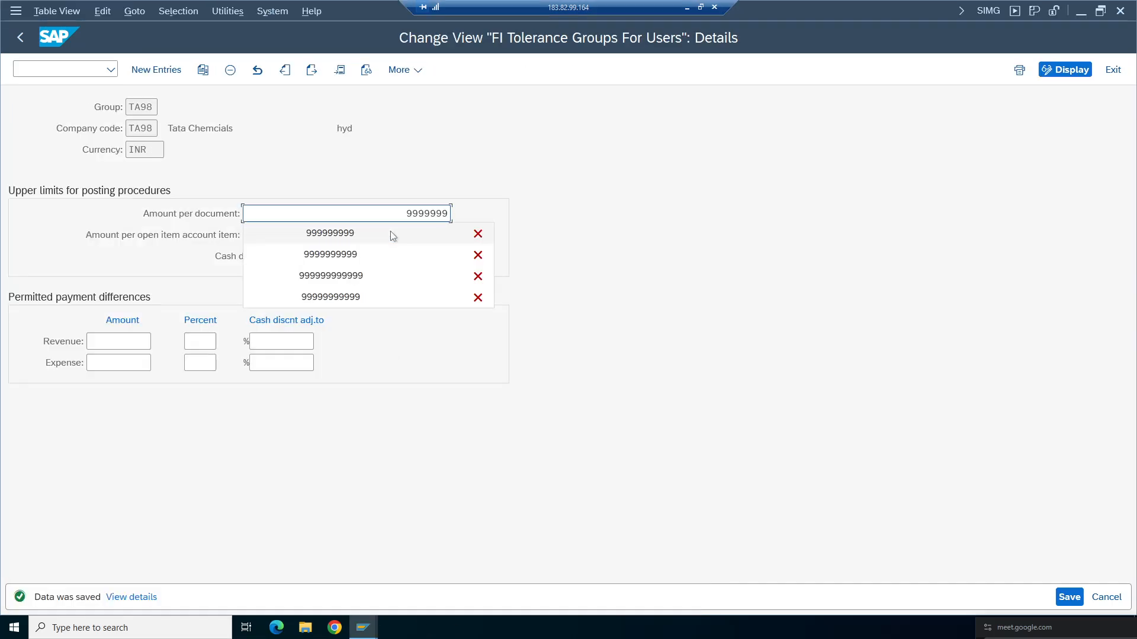
pyautogui.write('9')
pyautogui.press('Tab')
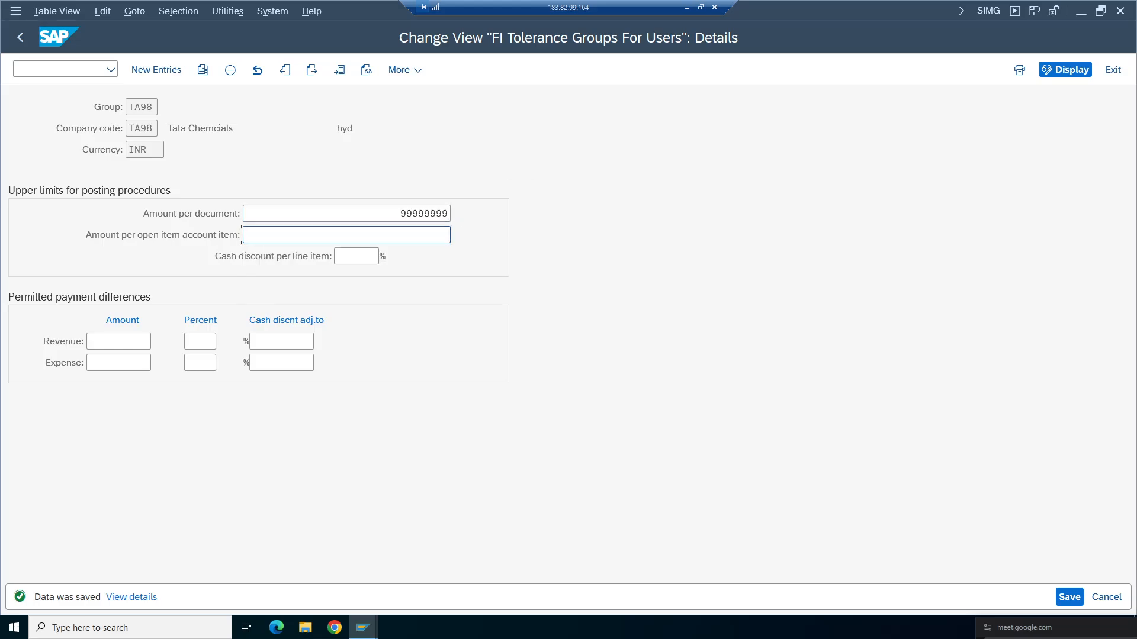
pyautogui.write('9')
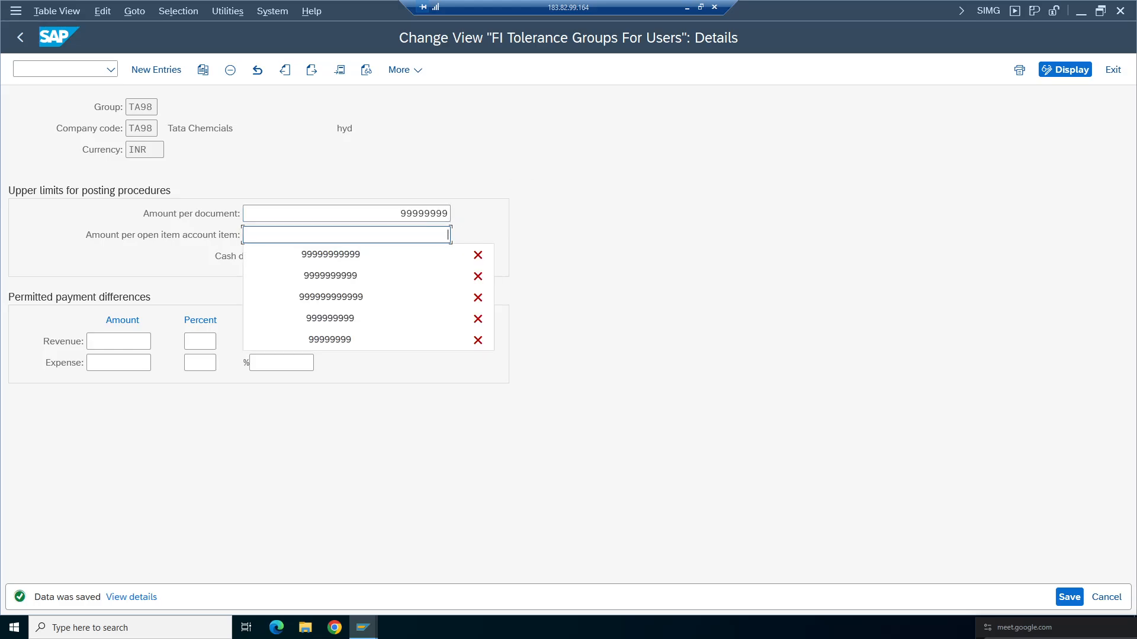
pyautogui.click(1077, 597)
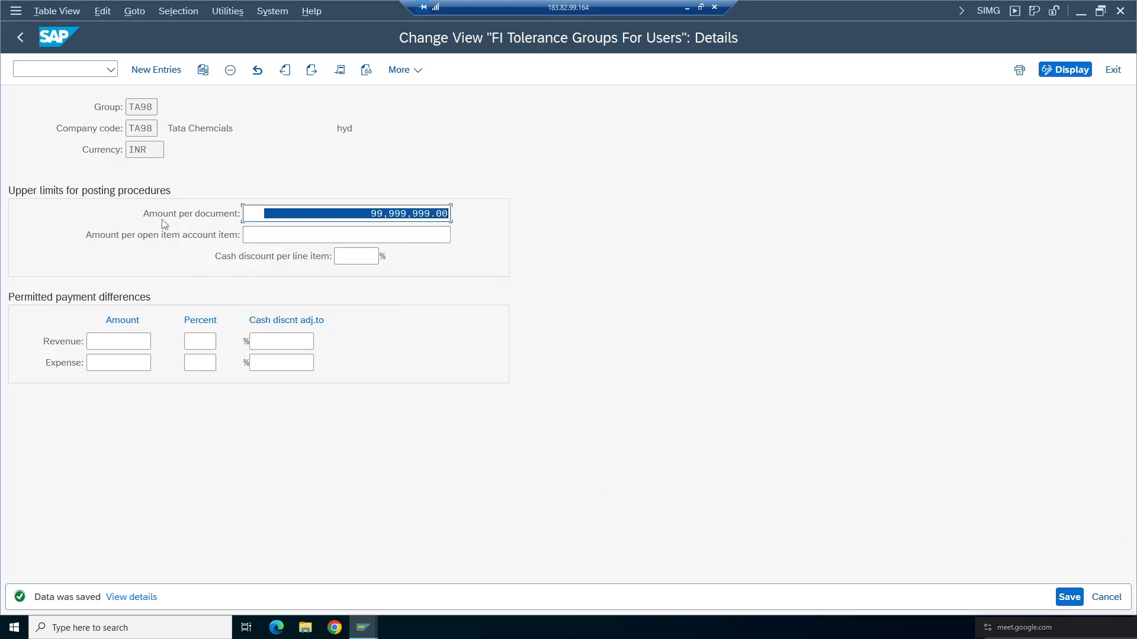
pyautogui.click(371, 213)
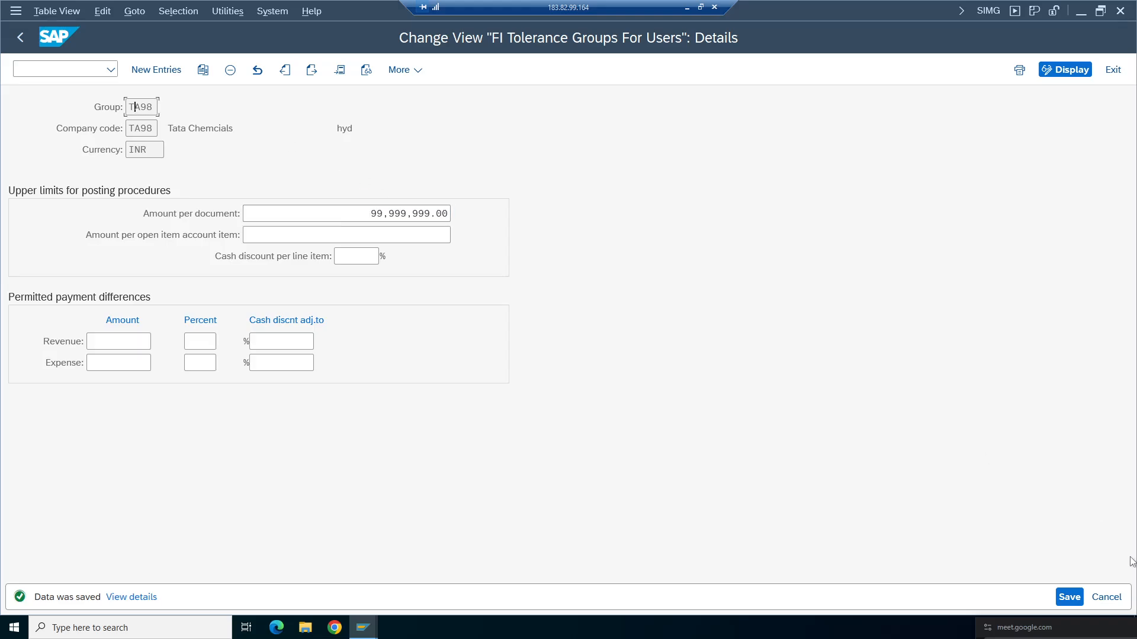
pyautogui.click(1070, 598)
# - Return to the G/L account document entry and set the first line item's amount to 1000
pyautogui.click(20, 38)
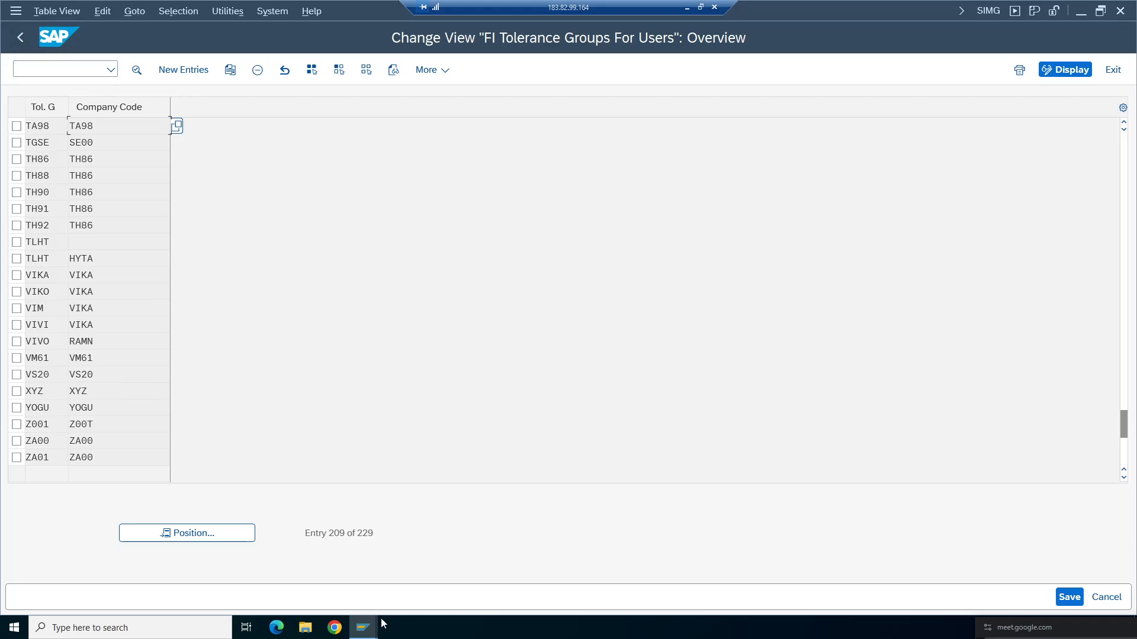
pyautogui.moveTo(373, 625)
pyautogui.click(272, 581)
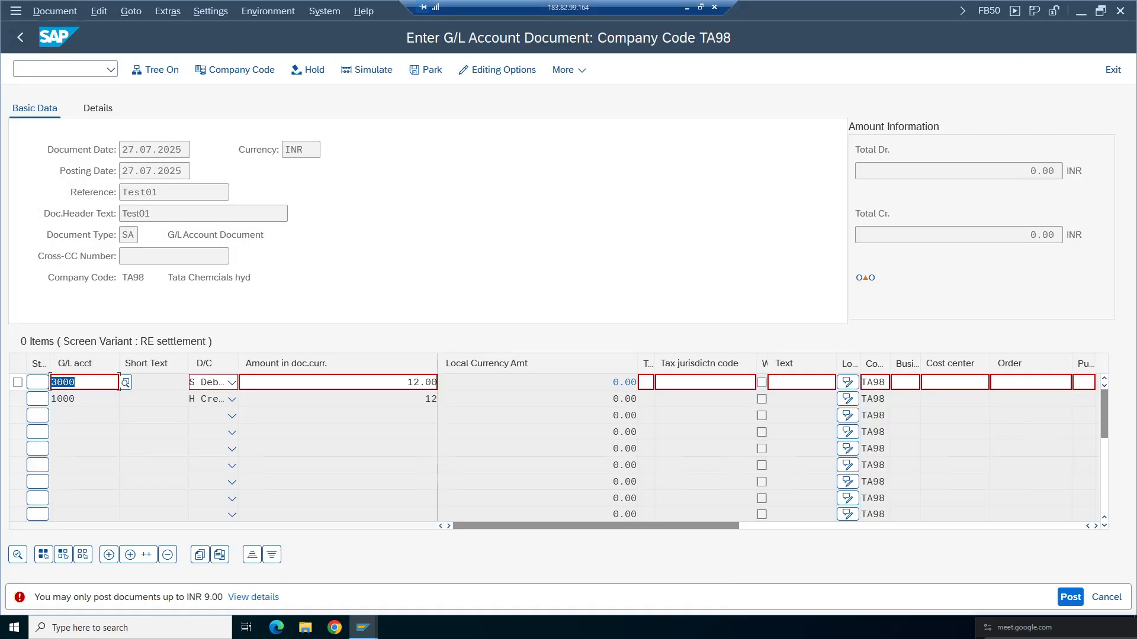
pyautogui.click(408, 383)
pyautogui.press('Delete')
pyautogui.press('Delete')
pyautogui.write('1000')
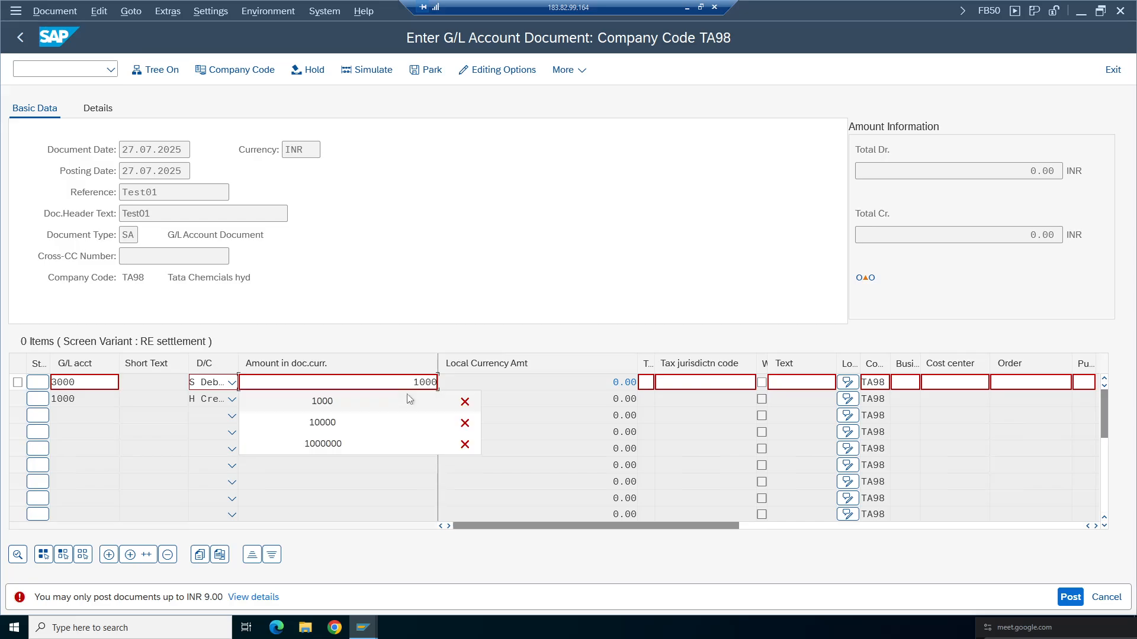
pyautogui.press('Tab')
pyautogui.click(409, 399)
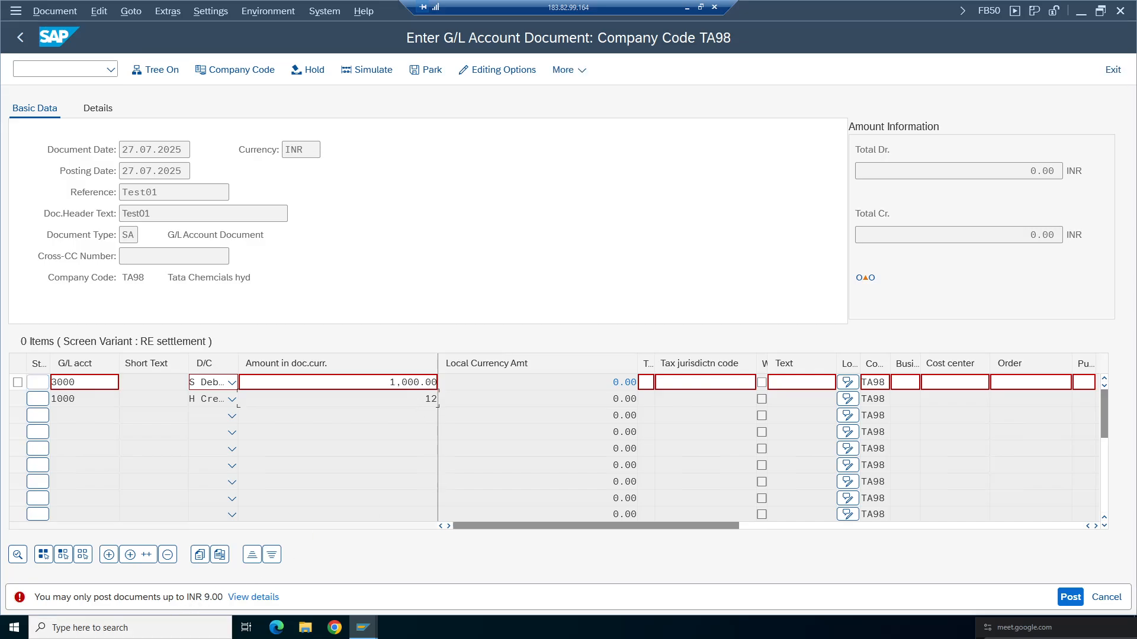
# - Exit editing and discard the current document
pyautogui.click(1105, 597)
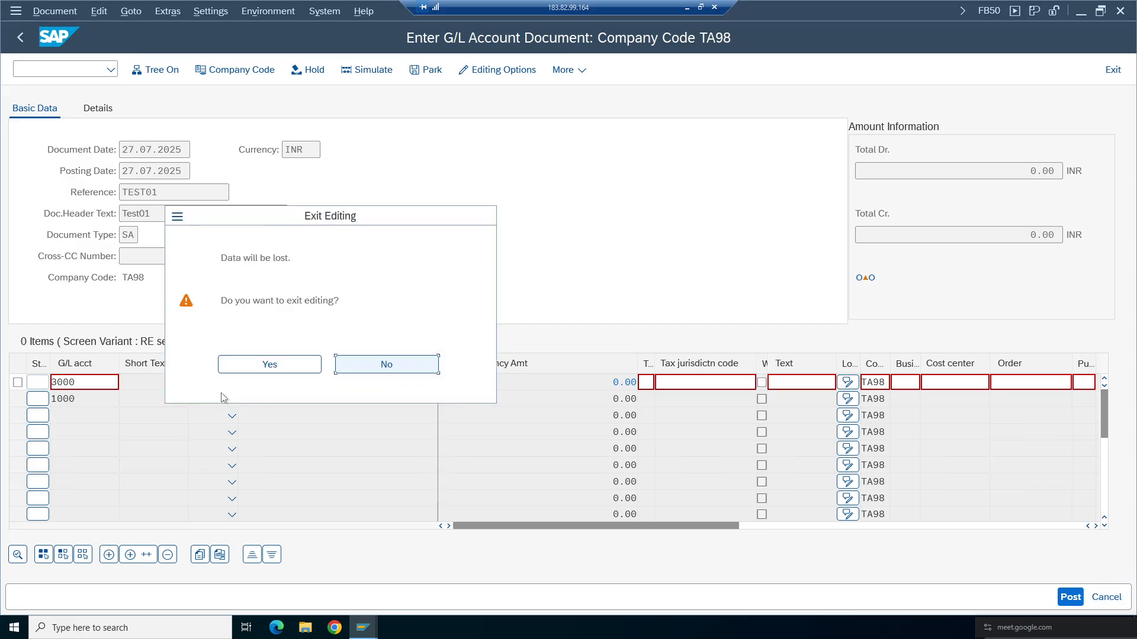
pyautogui.click(268, 366)
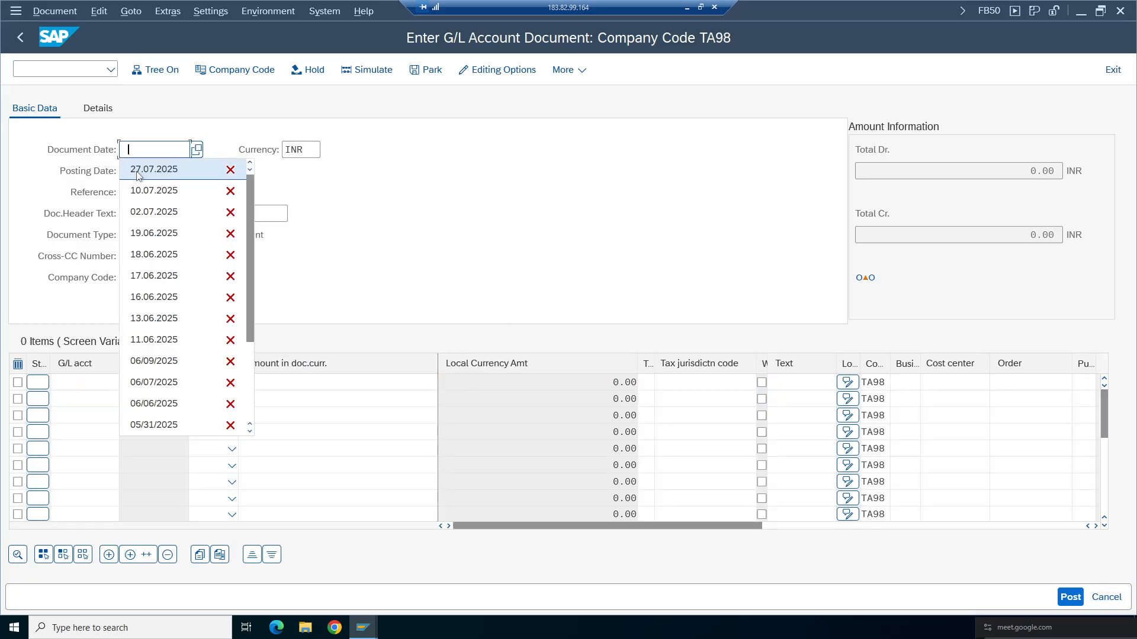
# - Refill the header with dates 27.07.2025, reference Test01 and header text Test01
pyautogui.click(141, 170)
pyautogui.click(143, 193)
pyautogui.click(142, 212)
pyautogui.click(143, 215)
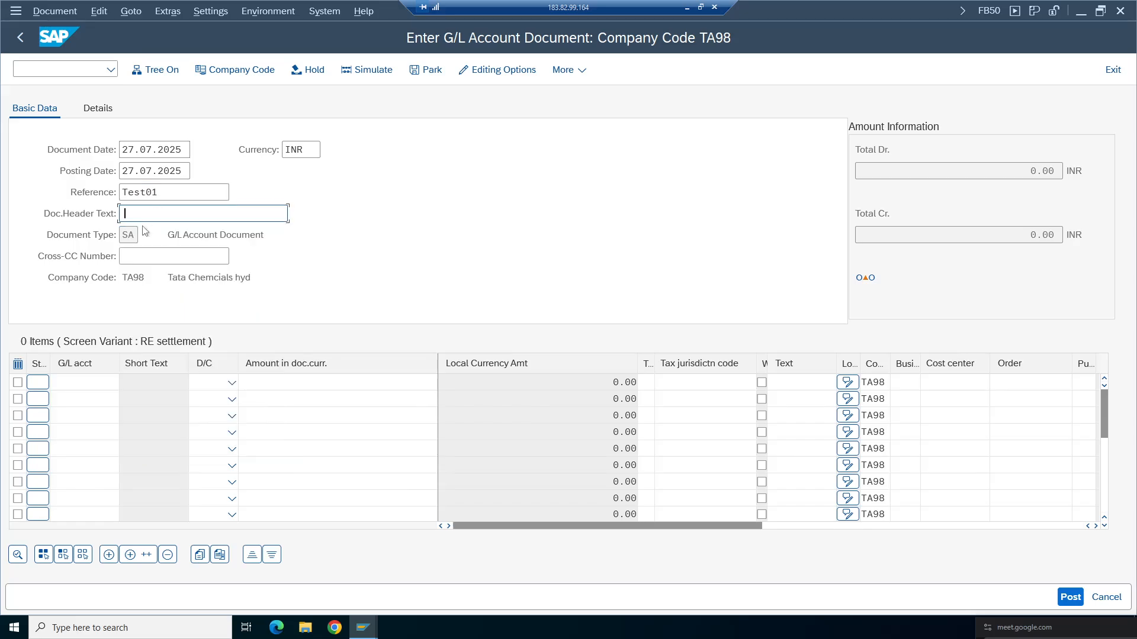
pyautogui.click(144, 232)
# - Enter G/L account 1000 on the first line item and 3000 on the second
pyautogui.click(84, 382)
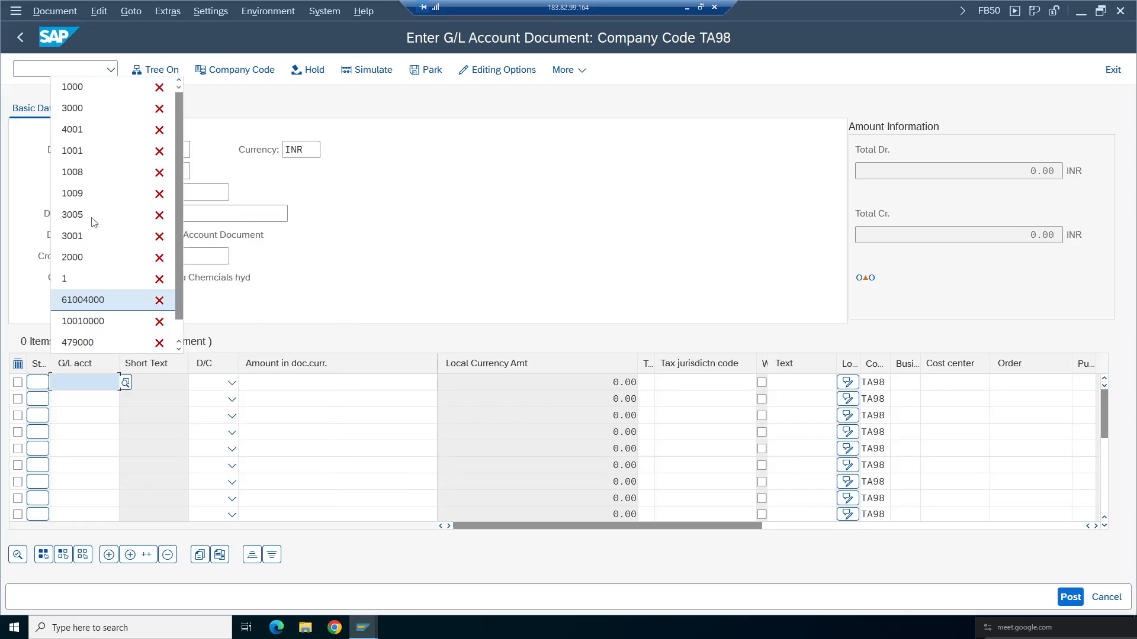
pyautogui.click(88, 92)
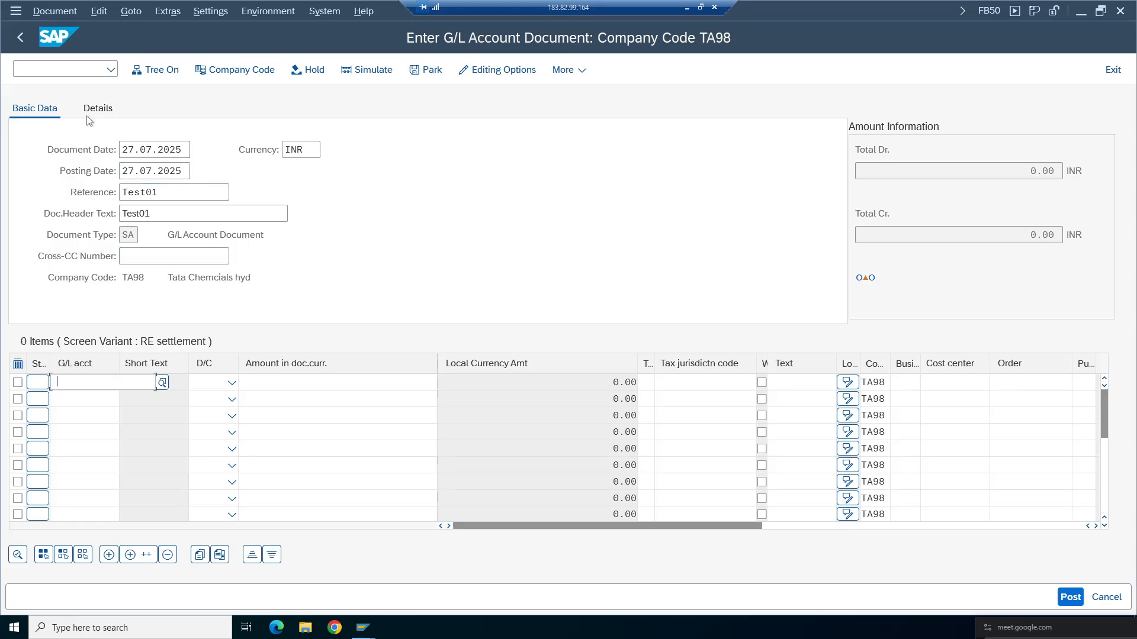
pyautogui.click(72, 468)
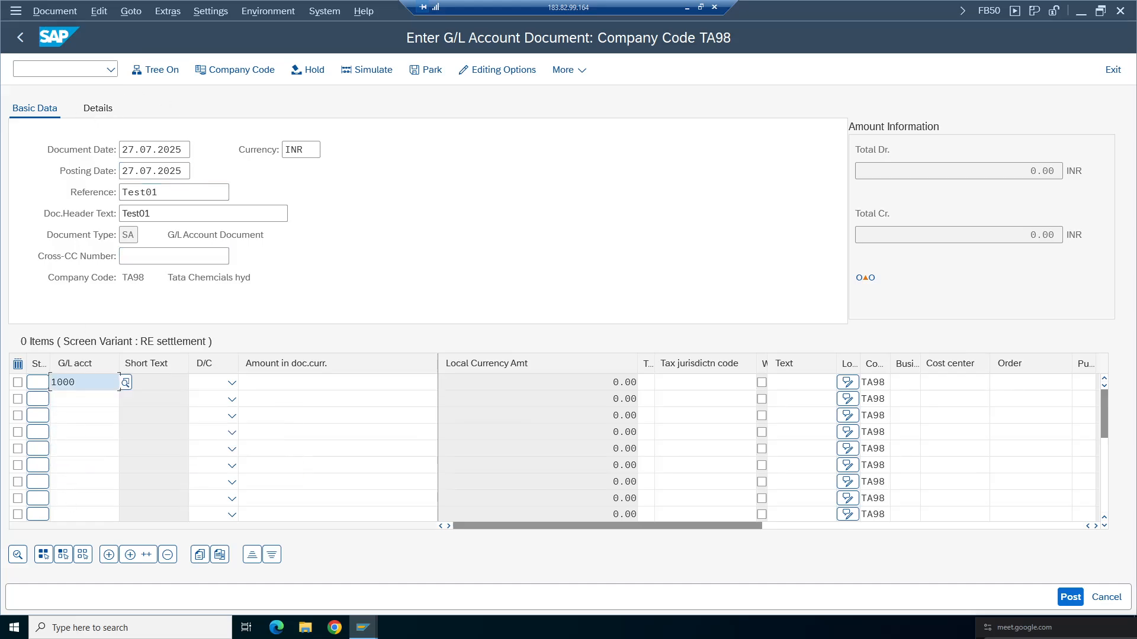
pyautogui.click(84, 399)
pyautogui.click(112, 125)
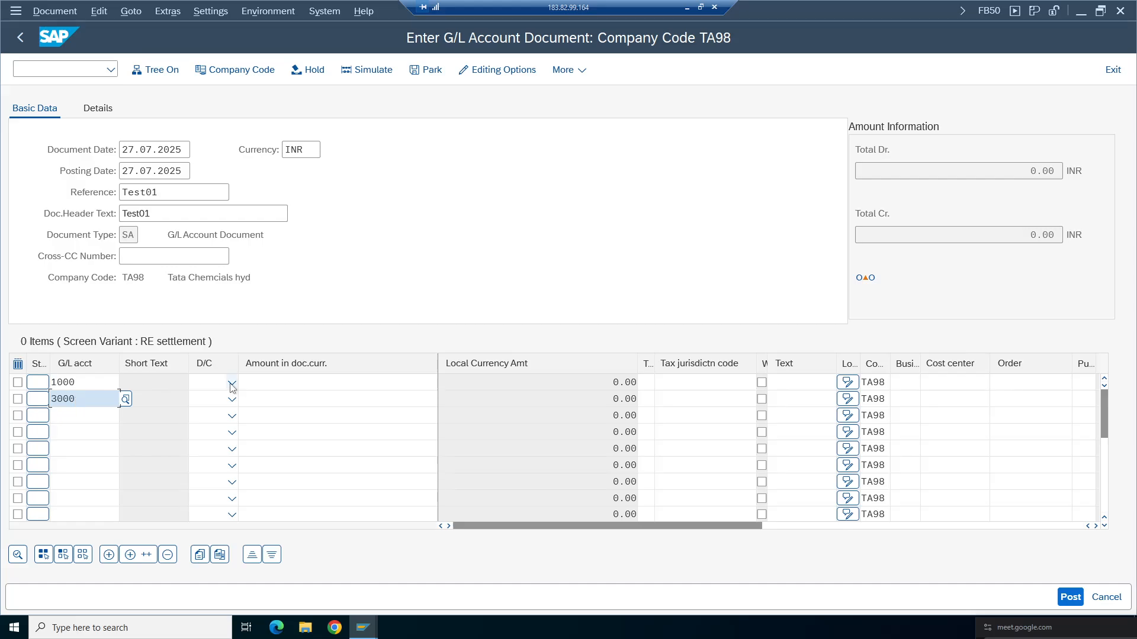
# - Set the first line item to credit and the second to debit
pyautogui.click(232, 383)
pyautogui.click(214, 402)
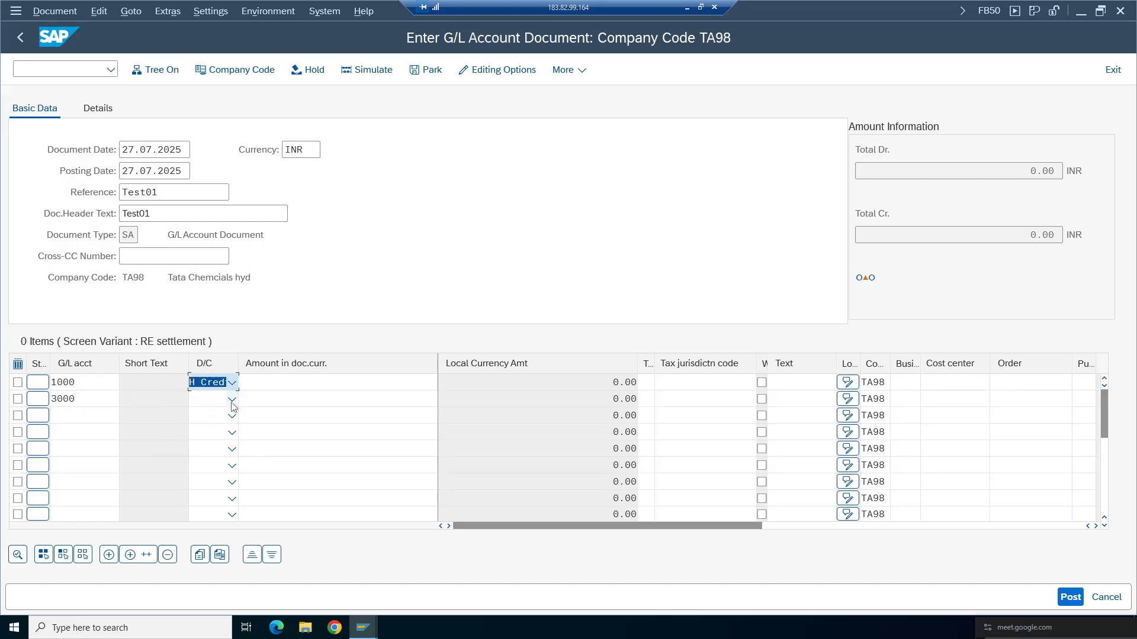
pyautogui.click(231, 399)
pyautogui.click(207, 439)
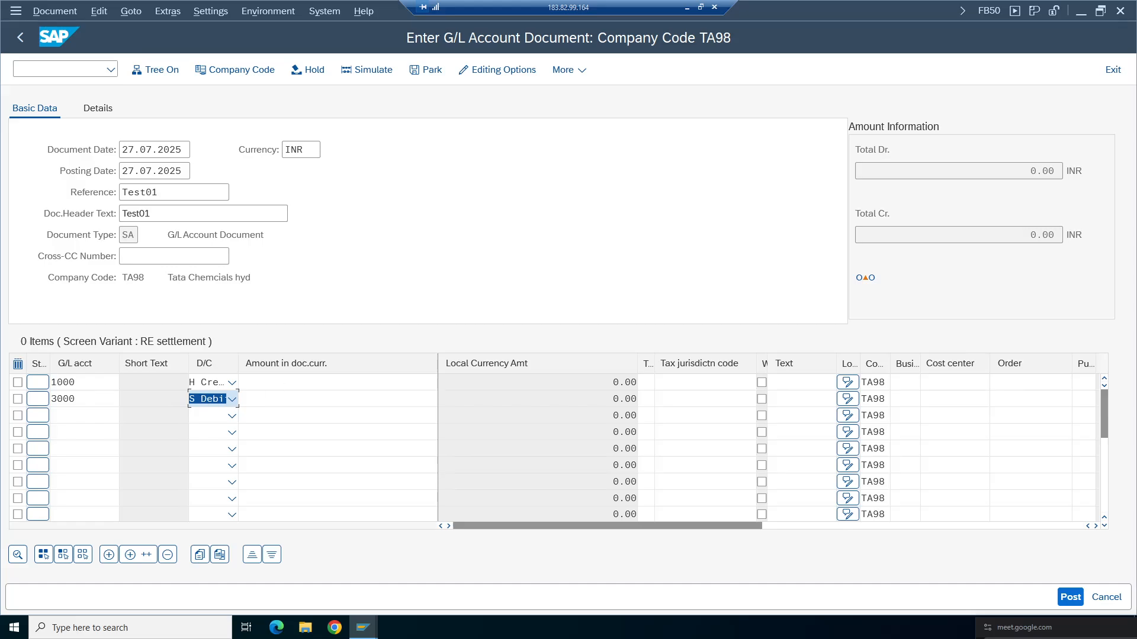
# - Enter an amount of 1000 on both line items
pyautogui.click(337, 382)
pyautogui.click(328, 88)
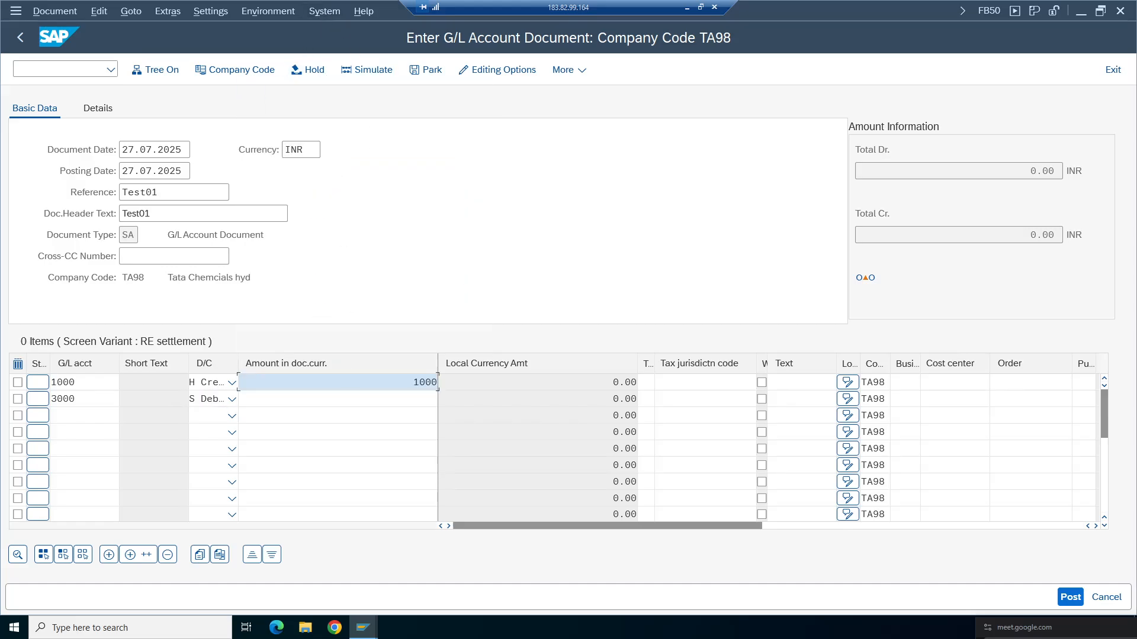
pyautogui.click(415, 399)
pyautogui.click(348, 107)
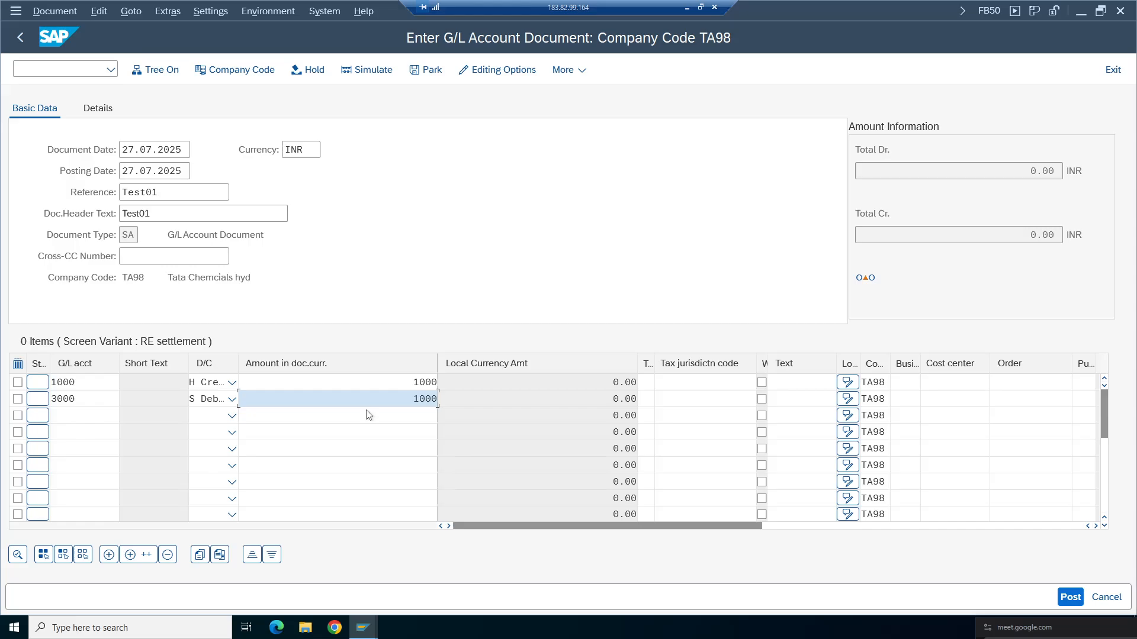
# - Try to post the document
pyautogui.click(1069, 597)
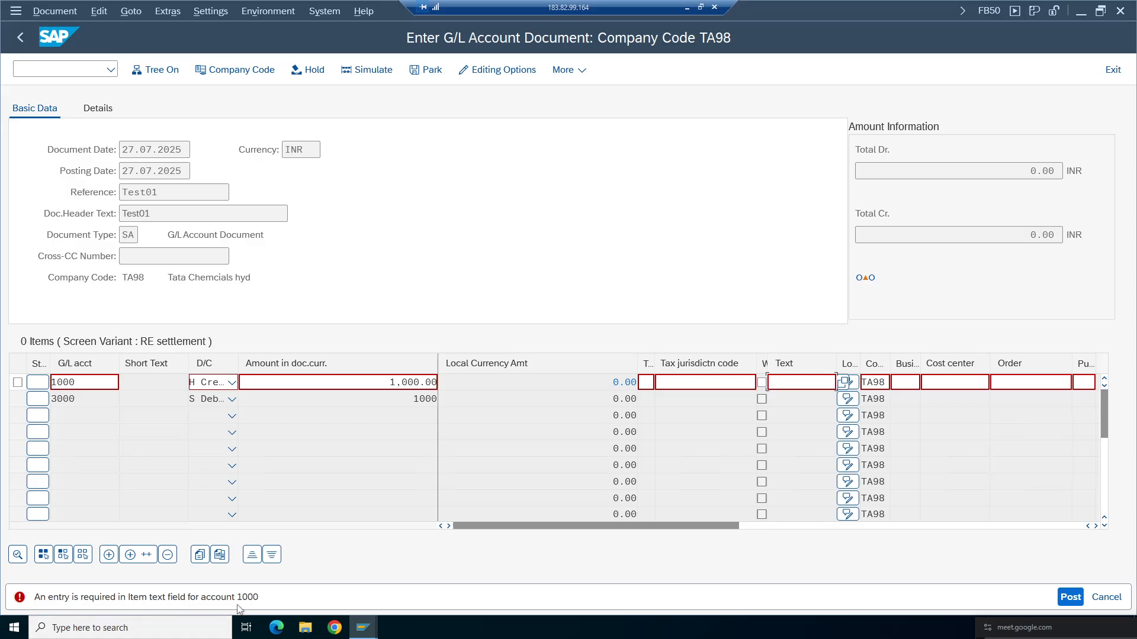
pyautogui.doubleClick(64, 382)
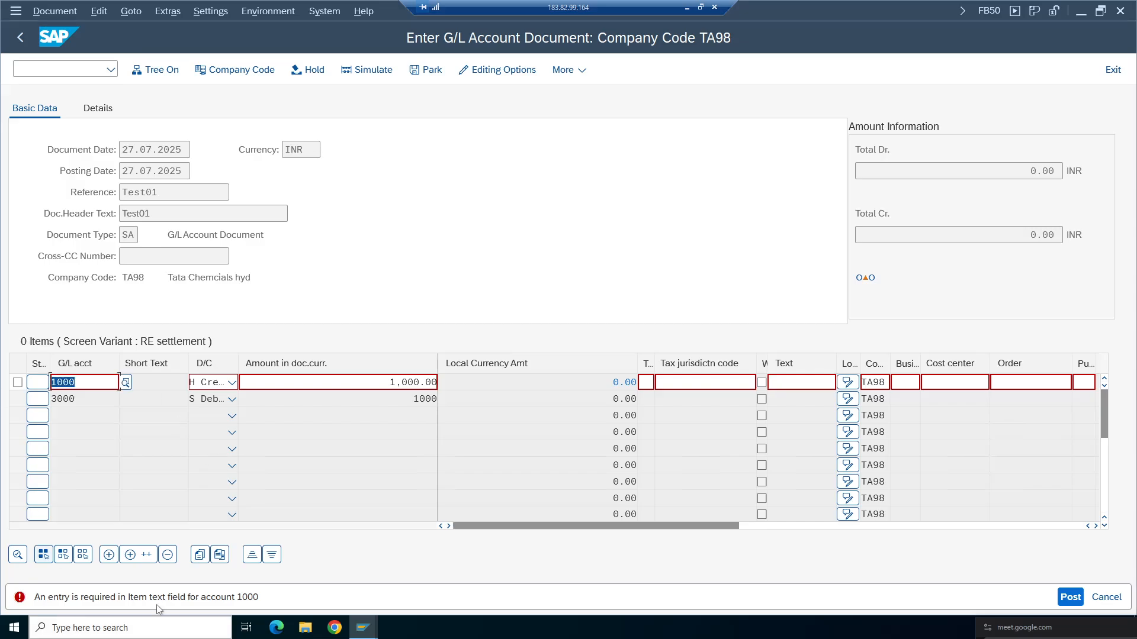
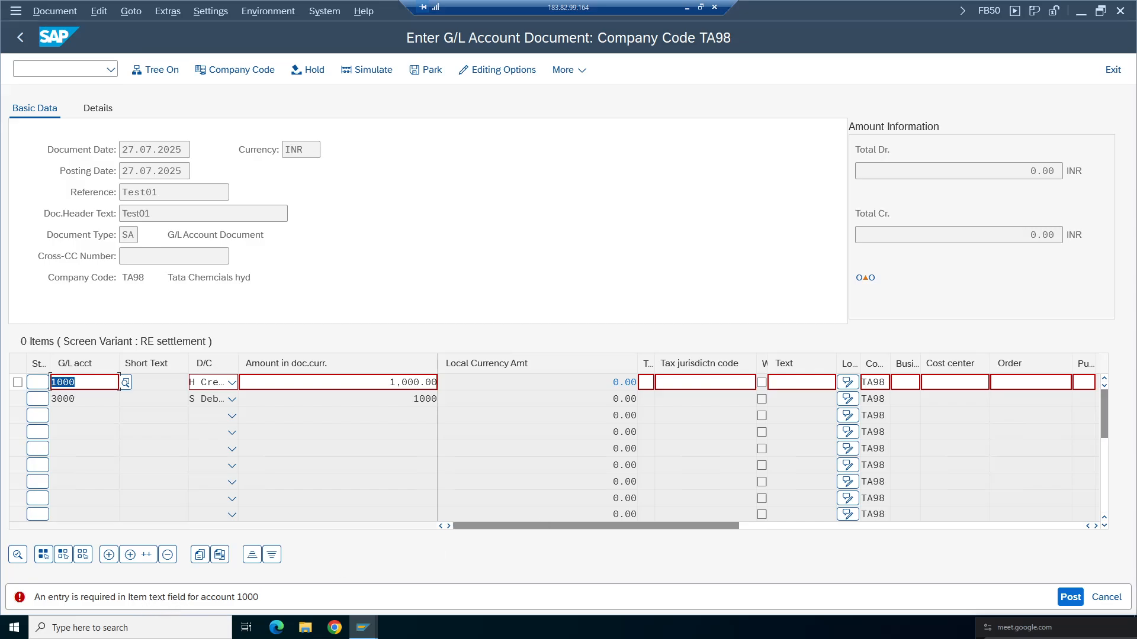
# - Switch sessions and open the G/L account master data transaction FS00
pyautogui.click(834, 382)
pyautogui.click(363, 628)
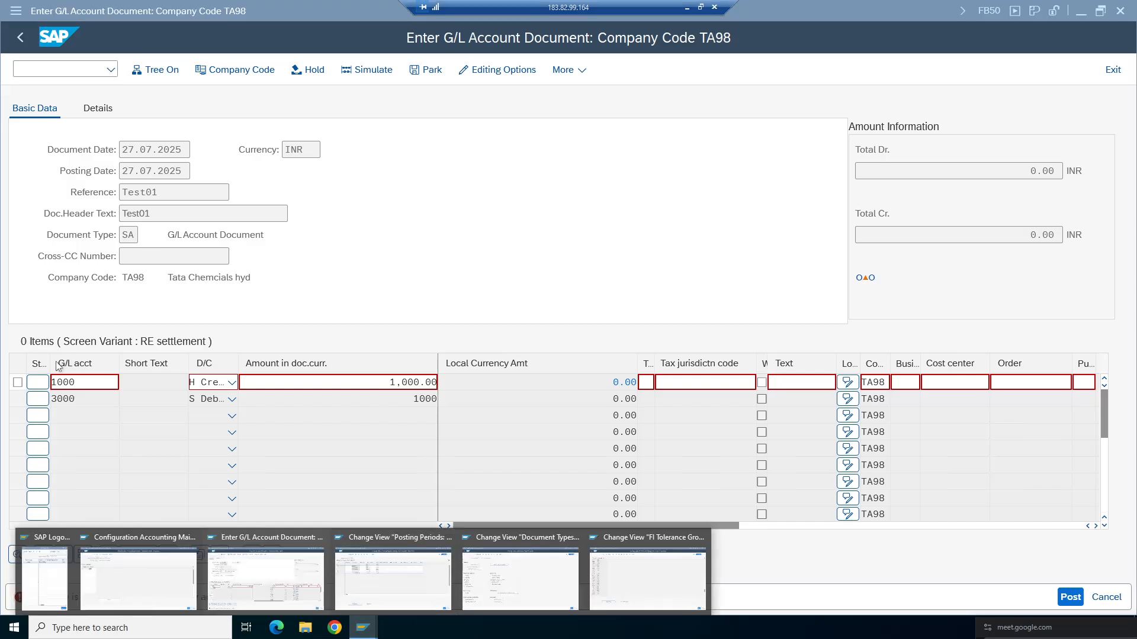
pyautogui.click(266, 579)
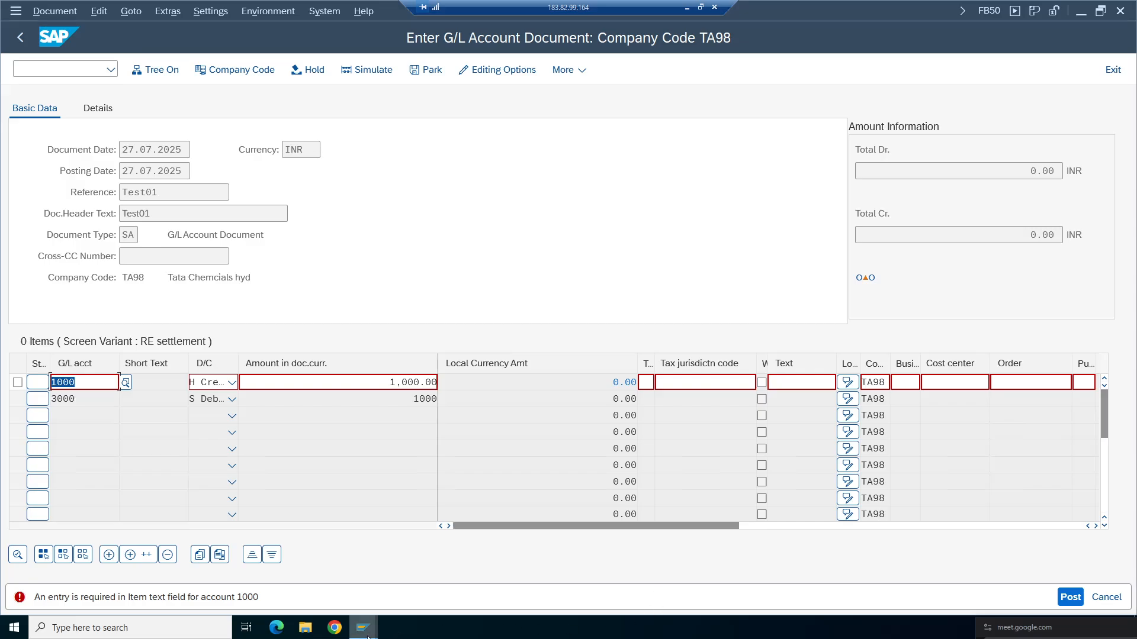
pyautogui.click(363, 628)
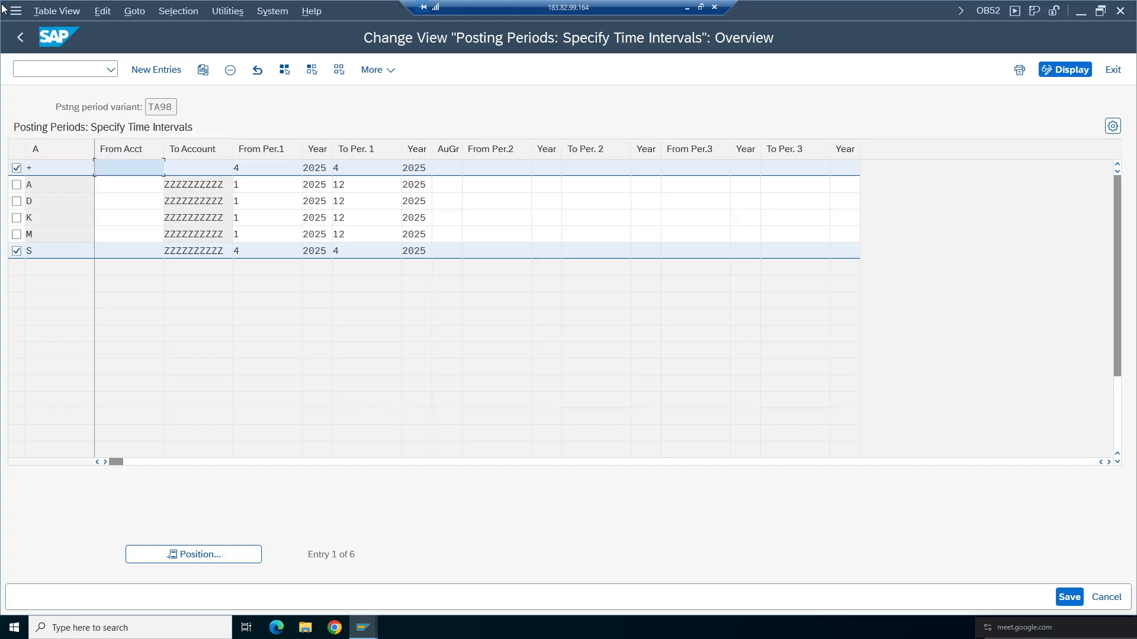
pyautogui.click(400, 587)
pyautogui.click(53, 69)
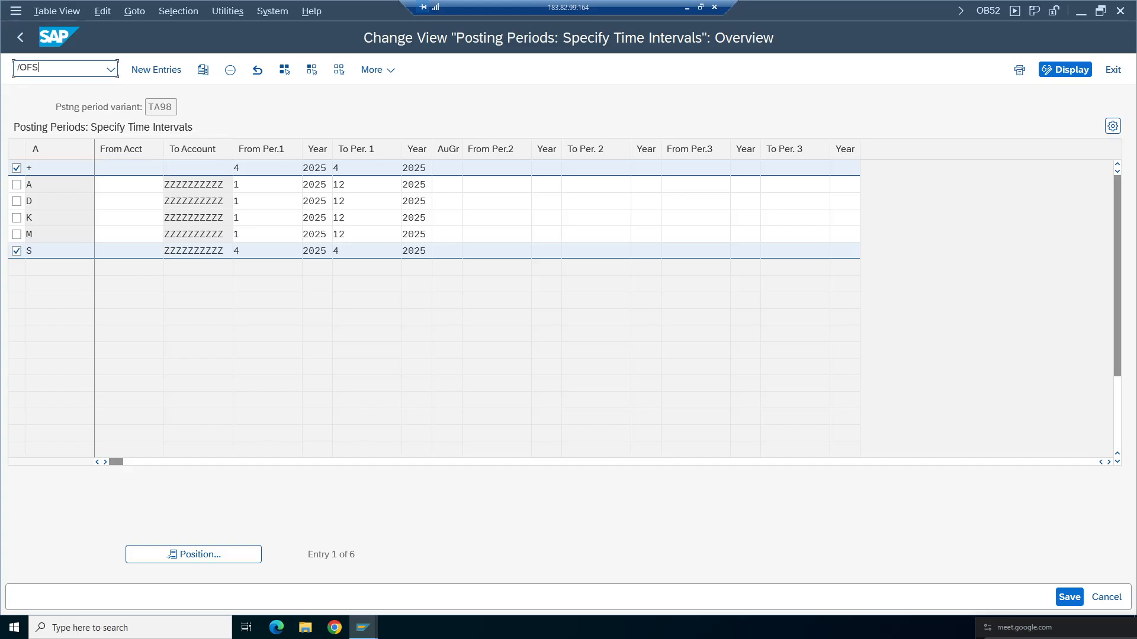
pyautogui.write('/OFS00')
pyautogui.press('Return')
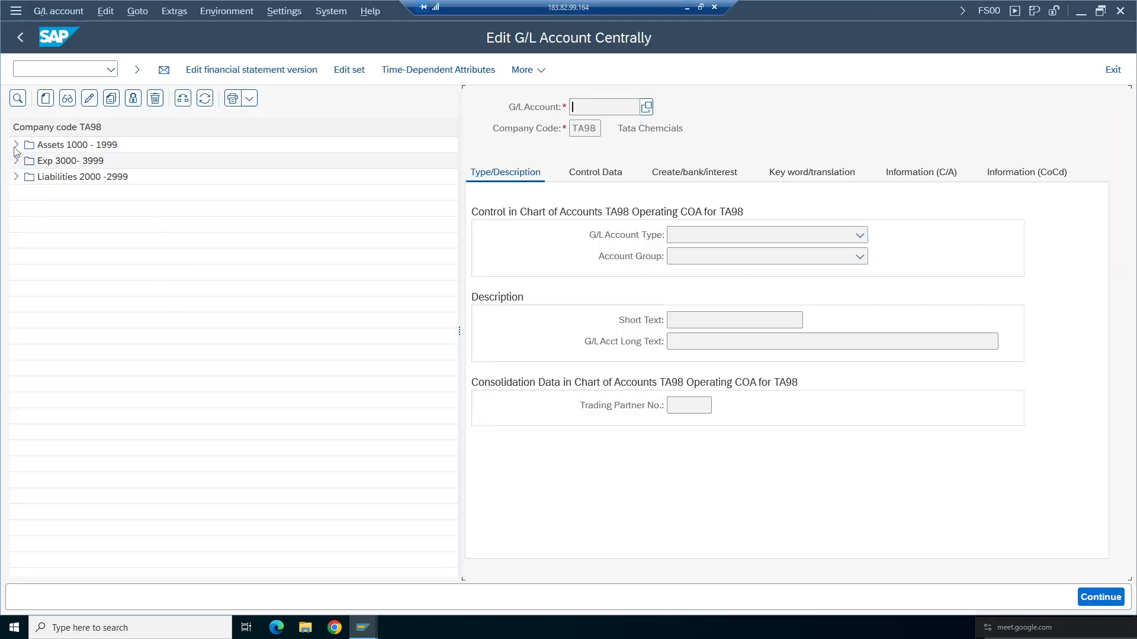
# - Inspect account 1000's field status group G001 general data settings for the Text field
pyautogui.click(15, 145)
pyautogui.click(66, 160)
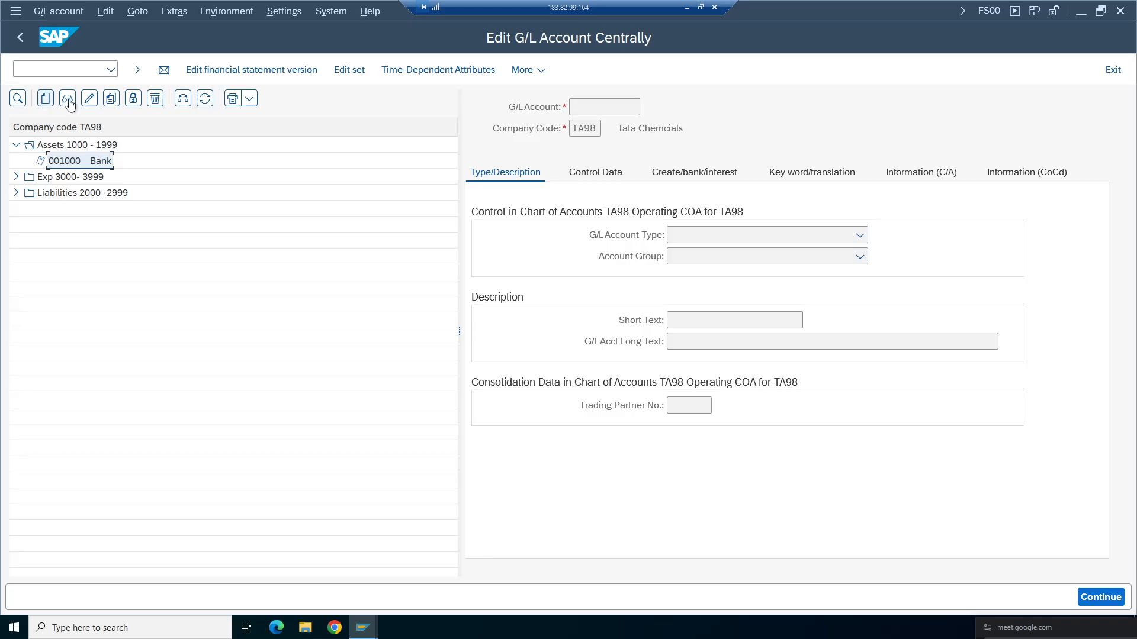
pyautogui.click(67, 100)
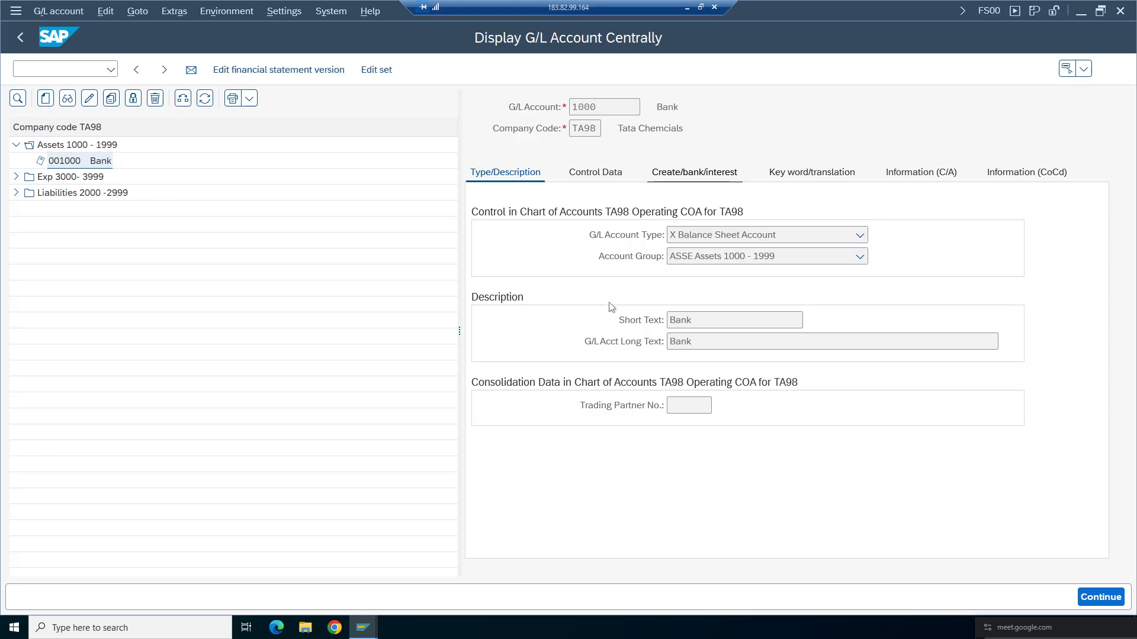
pyautogui.doubleClick(682, 234)
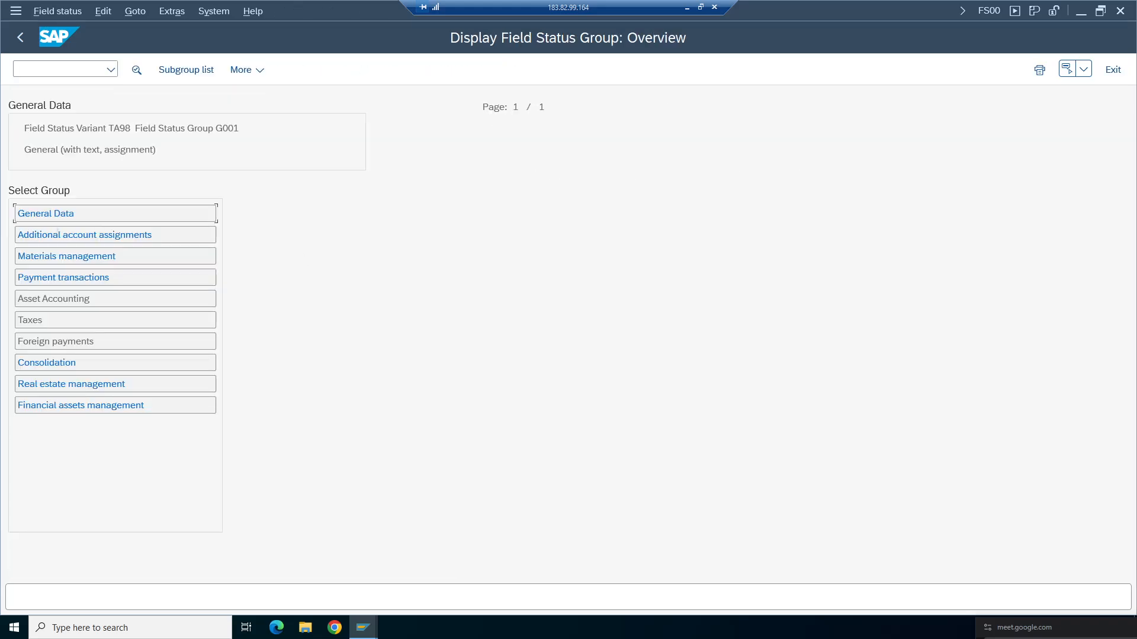
pyautogui.doubleClick(47, 214)
pyautogui.moveTo(239, 128); pyautogui.dragTo(180, 128)
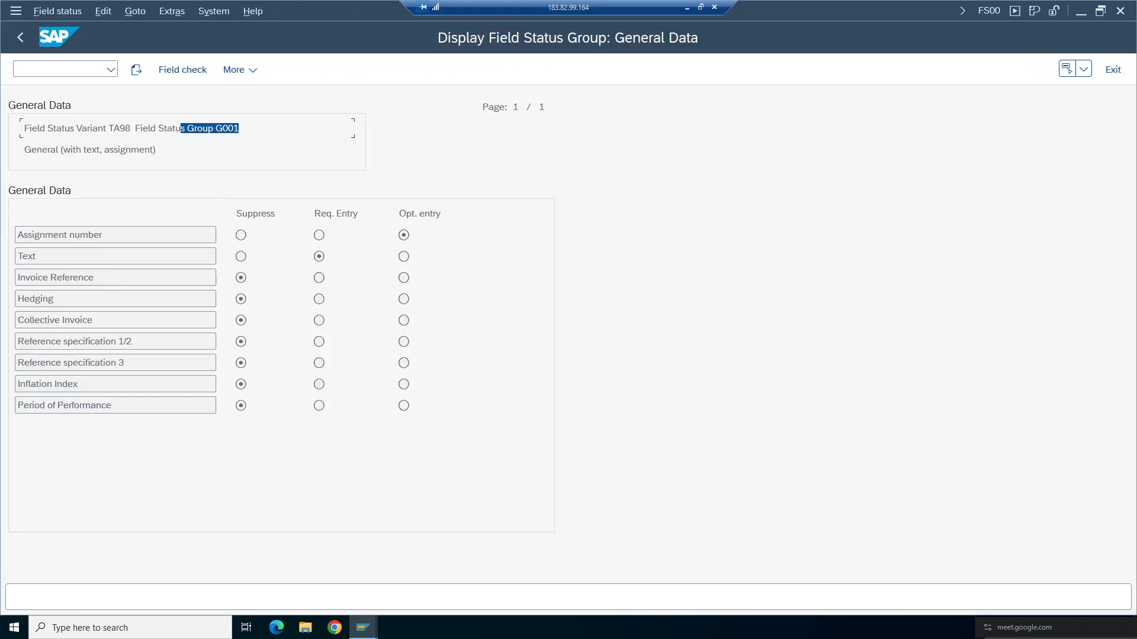
pyautogui.moveTo(45, 256); pyautogui.dragTo(18, 256)
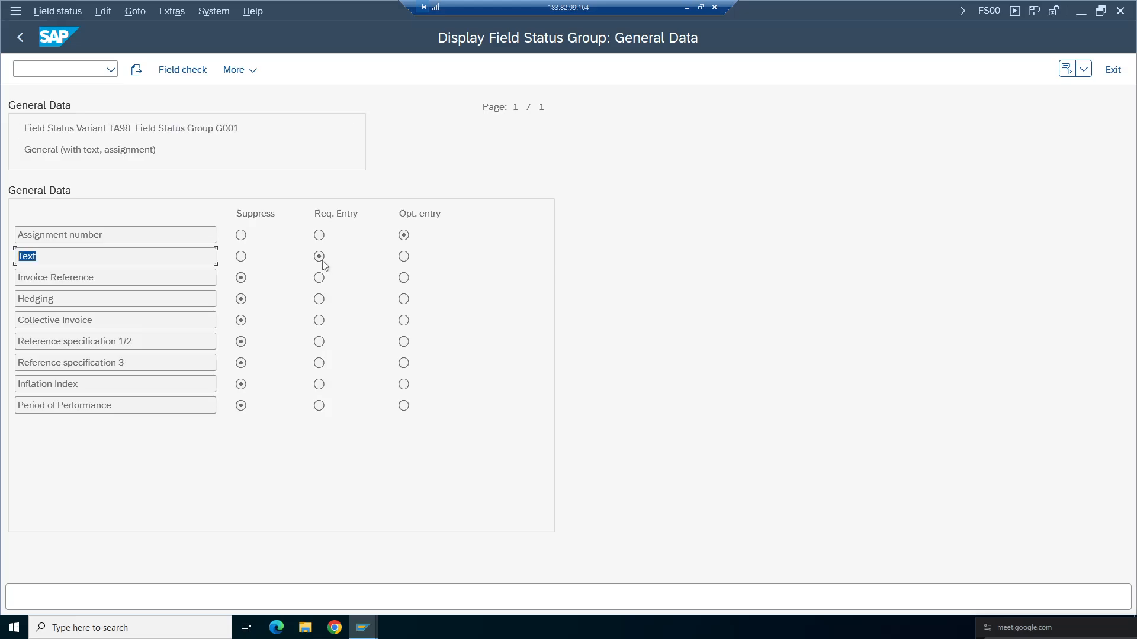
pyautogui.click(71, 257)
# - Return to the G/L document and enter the item text STATIONERY EXP on the first line item
pyautogui.click(688, 8)
pyautogui.click(450, 628)
pyautogui.moveTo(363, 627)
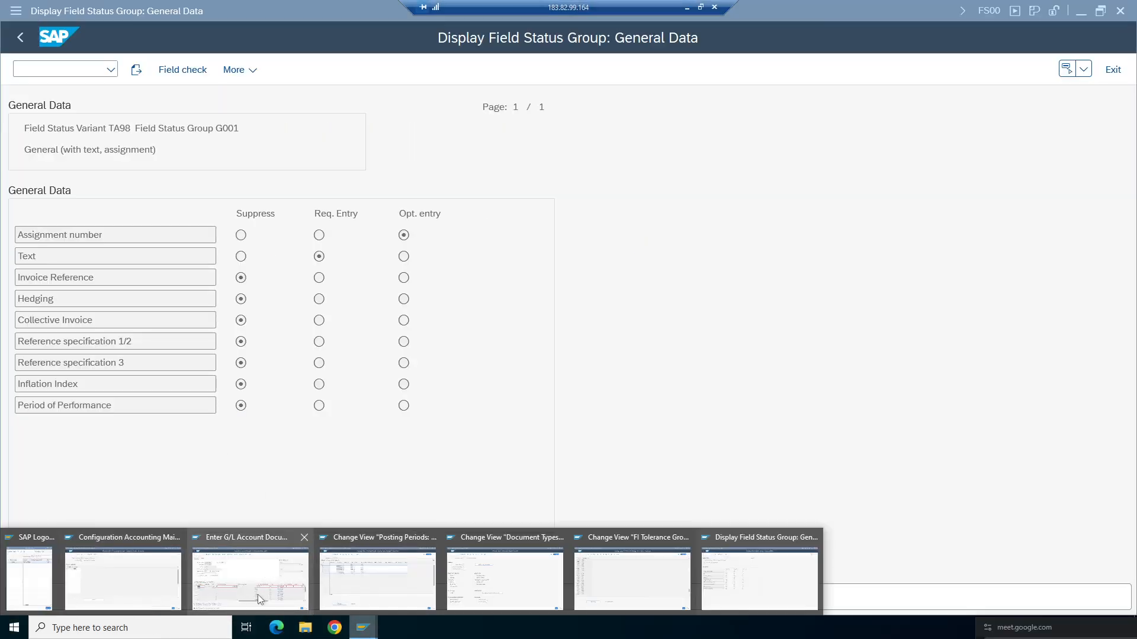
pyautogui.click(258, 577)
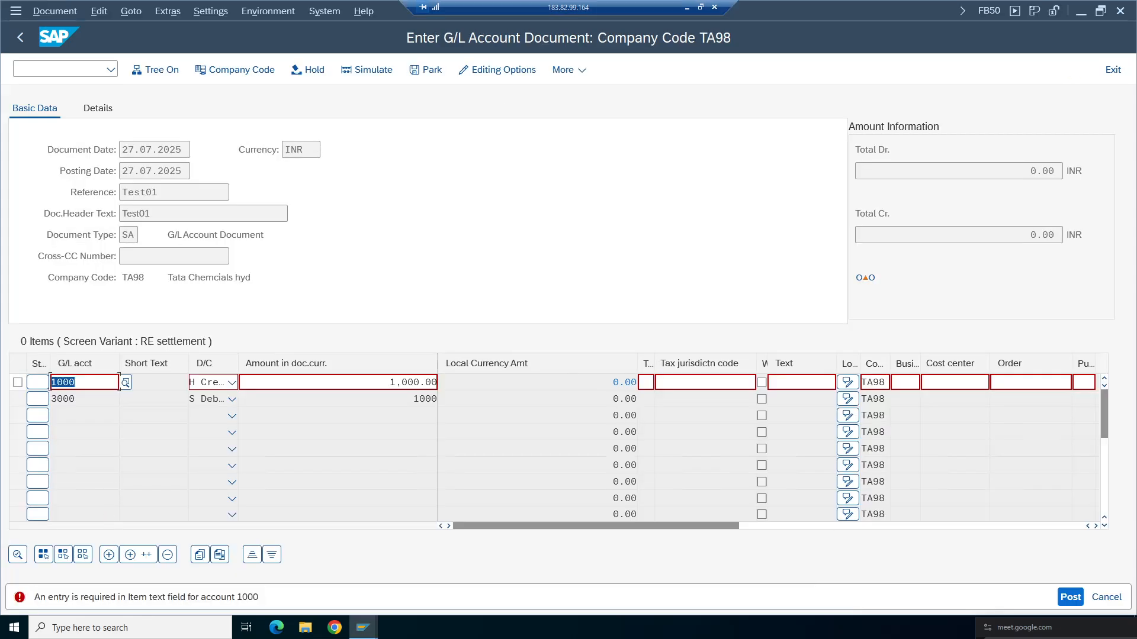
pyautogui.click(803, 384)
pyautogui.write('T')
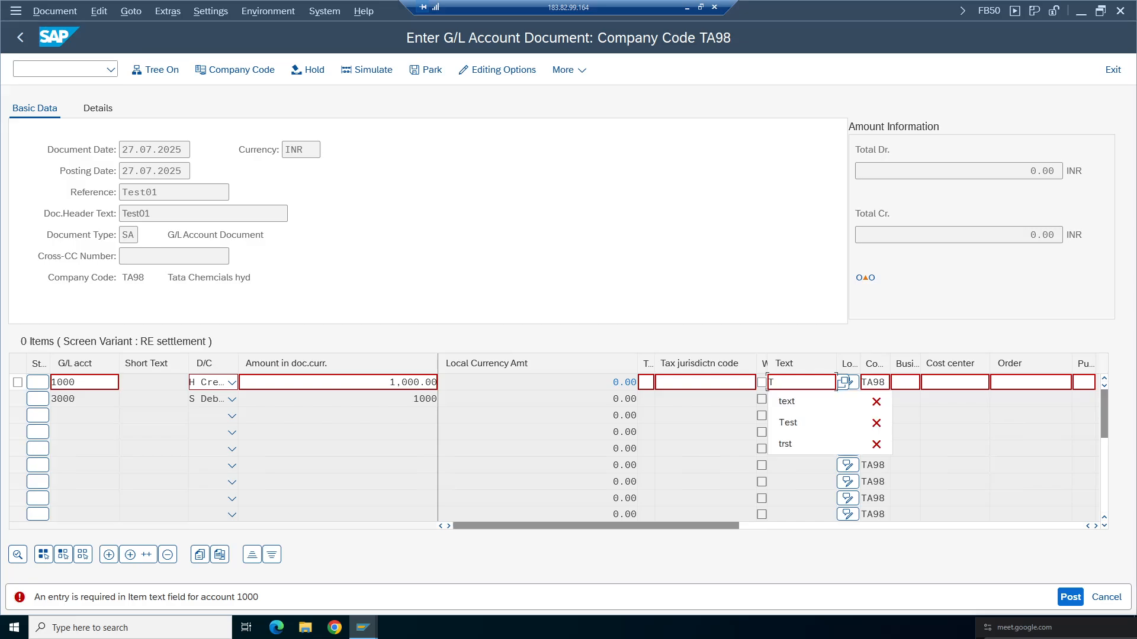
pyautogui.press('BackSpace')
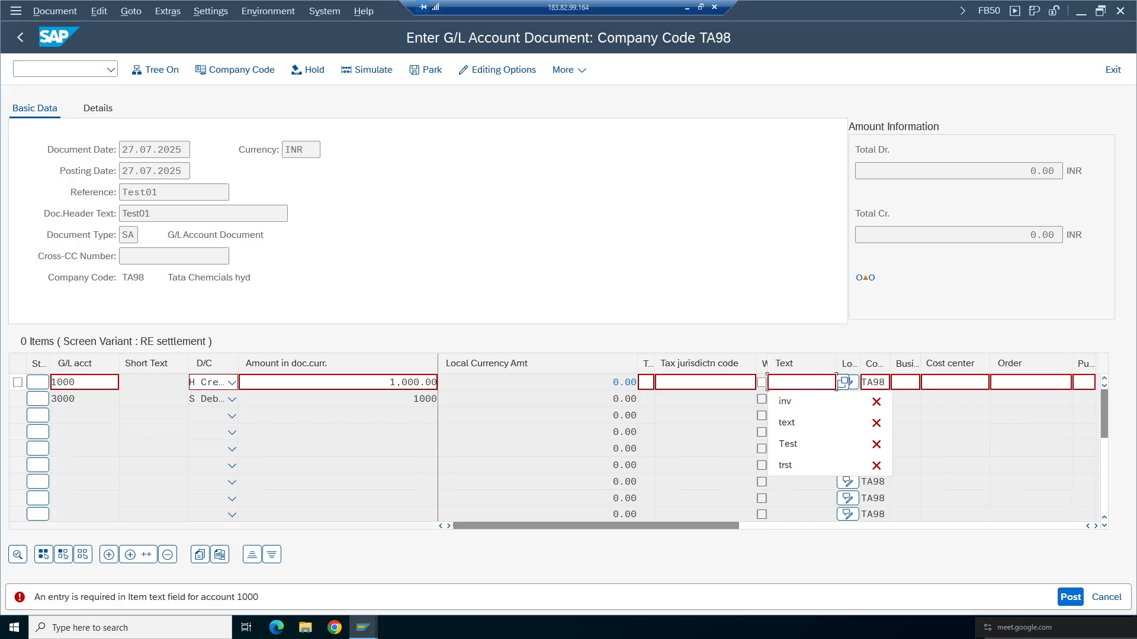
pyautogui.write('STAT')
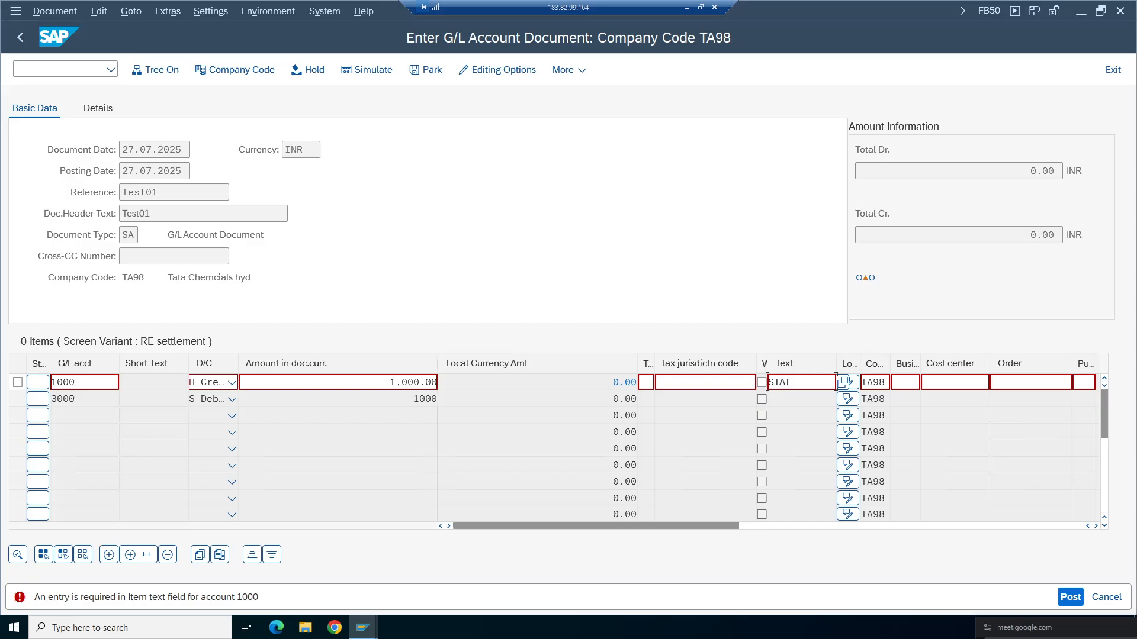
pyautogui.write('IONERY EXP')
pyautogui.press('Return')
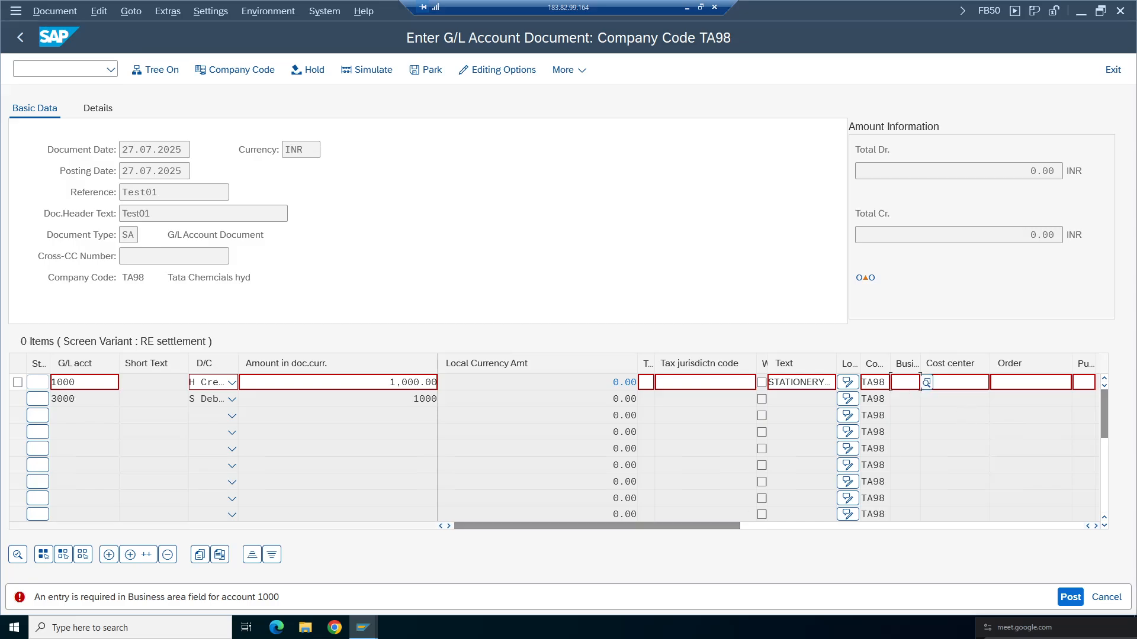
# - Set the first line item's business area to TCHY, Tata Che. for hyderabad
pyautogui.write('ta')
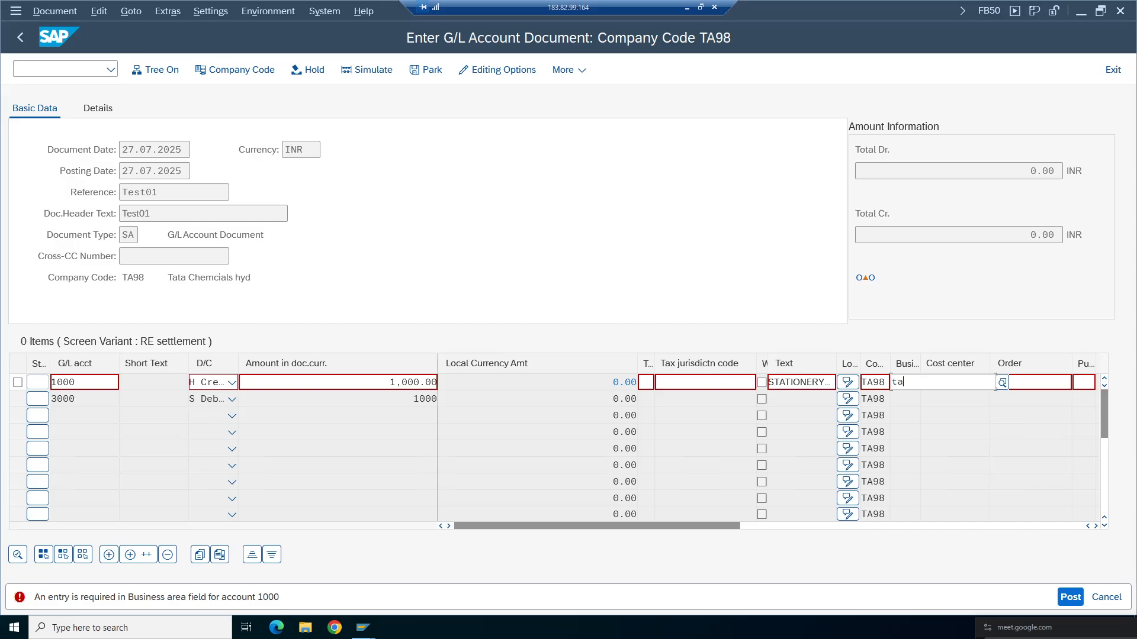
pyautogui.write('h')
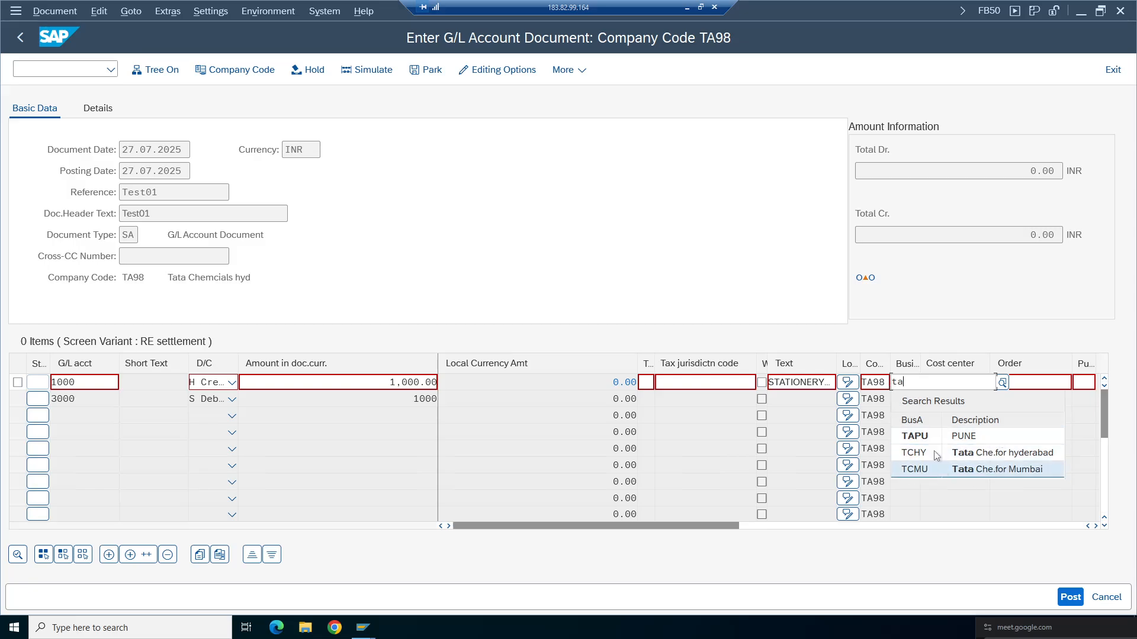
pyautogui.click(978, 454)
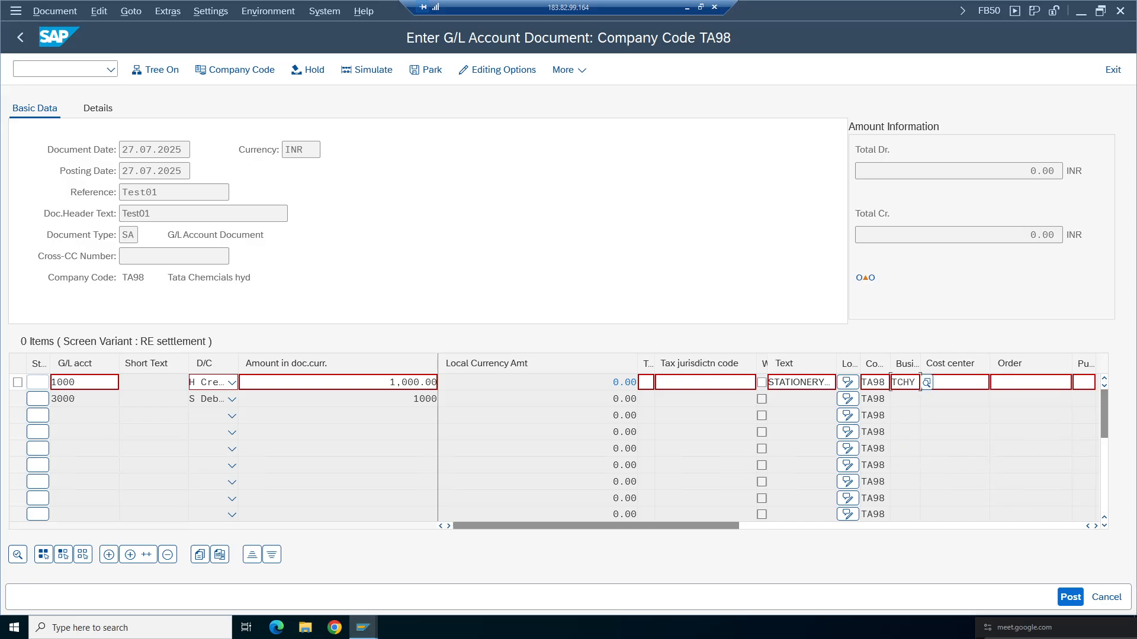
pyautogui.press('Return')
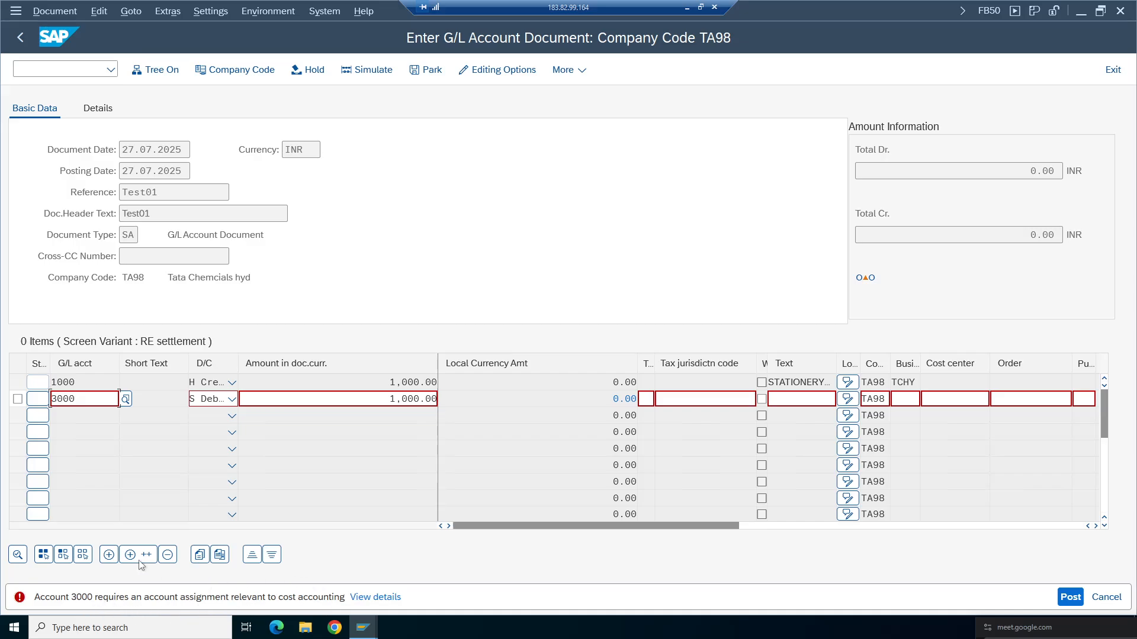
pyautogui.doubleClick(119, 400)
pyautogui.click(991, 399)
pyautogui.click(17, 67)
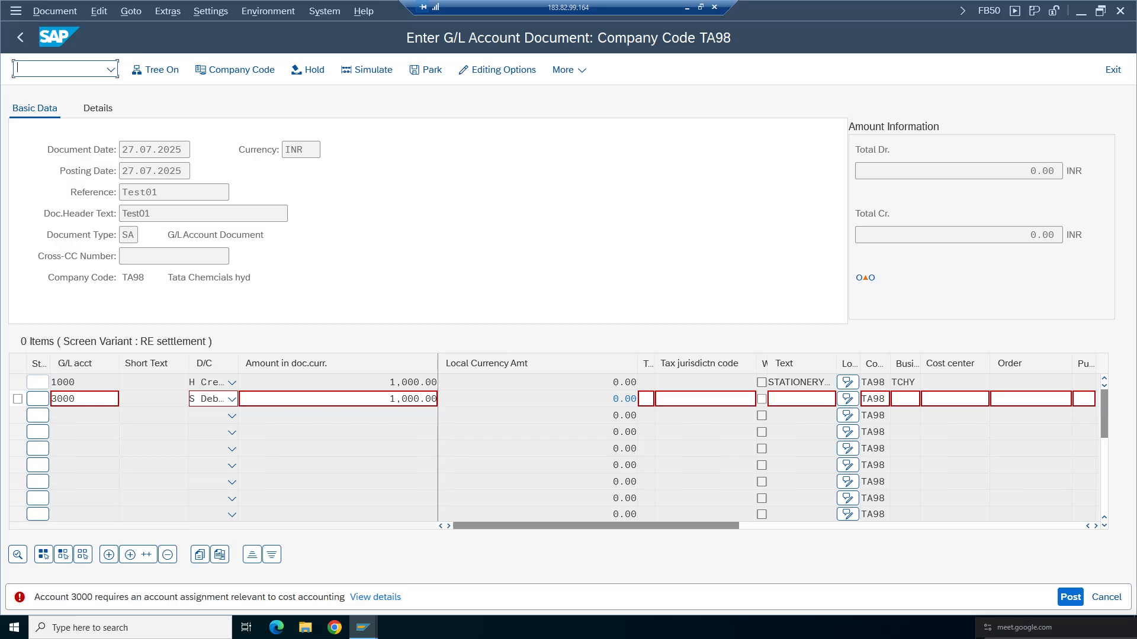
# - Switch to the Document Types session and go back to the SAP Easy Access menu under Accounting
pyautogui.click(363, 627)
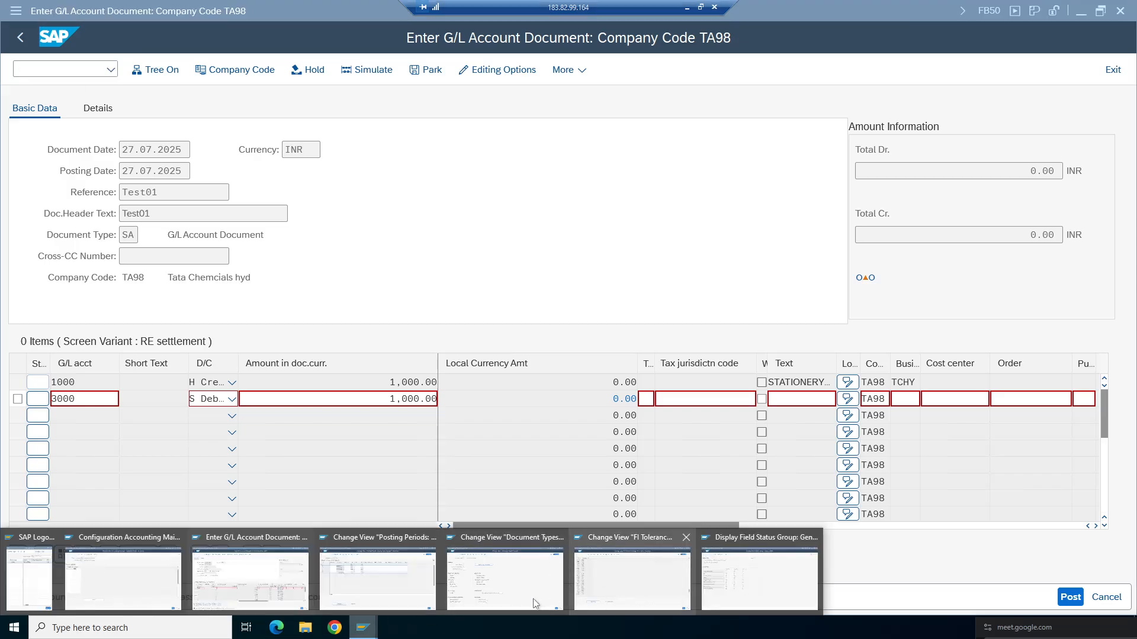
pyautogui.click(534, 603)
pyautogui.click(20, 37)
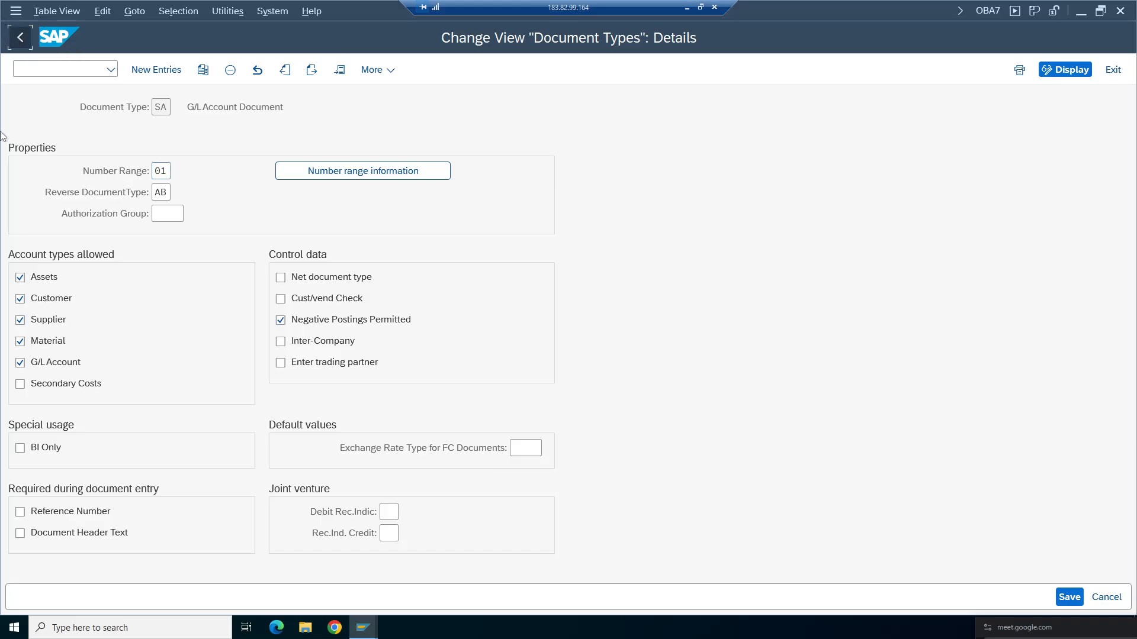
pyautogui.click(18, 40)
pyautogui.click(27, 315)
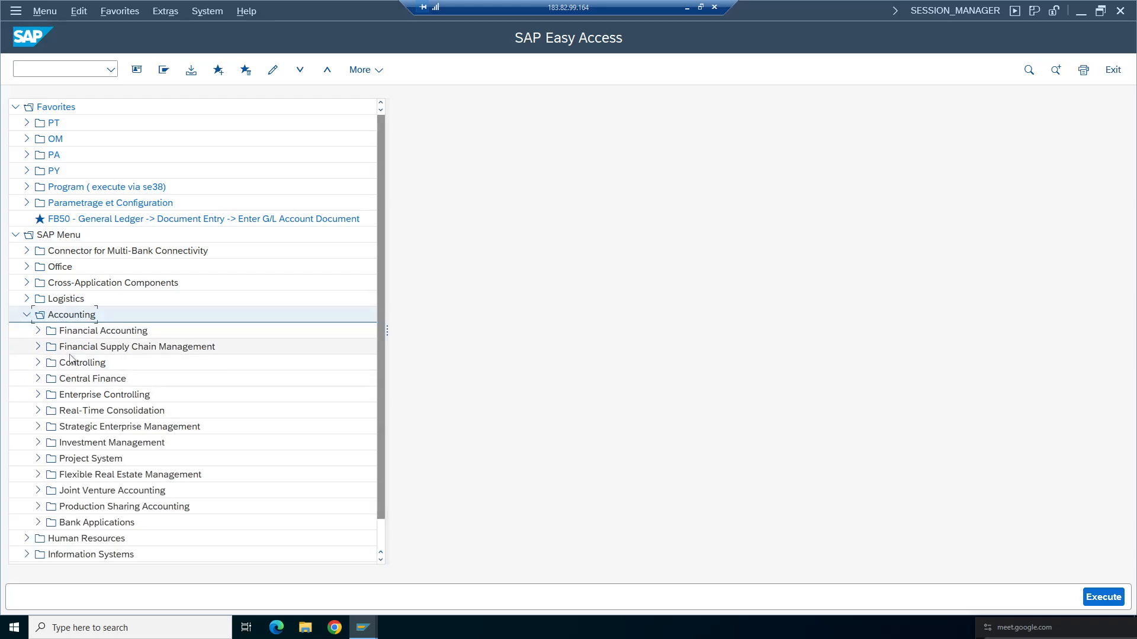
# - Open the KS01 Create cost center transaction under Controlling, Cost Center Accounting, Master Data, Cost Center, Individual Processing
pyautogui.click(38, 363)
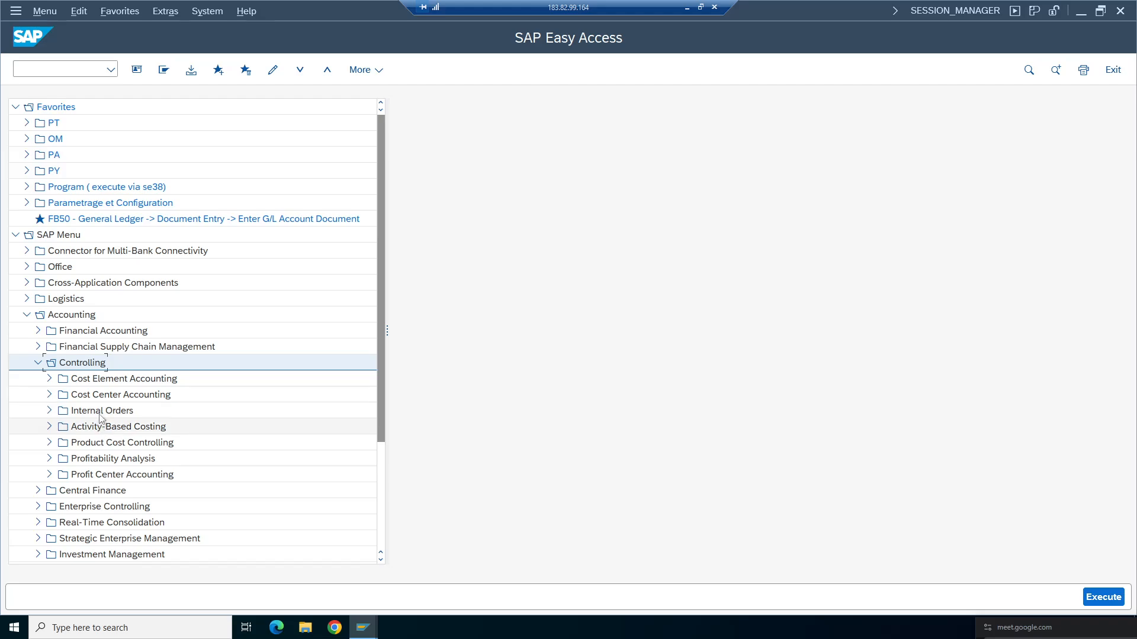
pyautogui.click(49, 395)
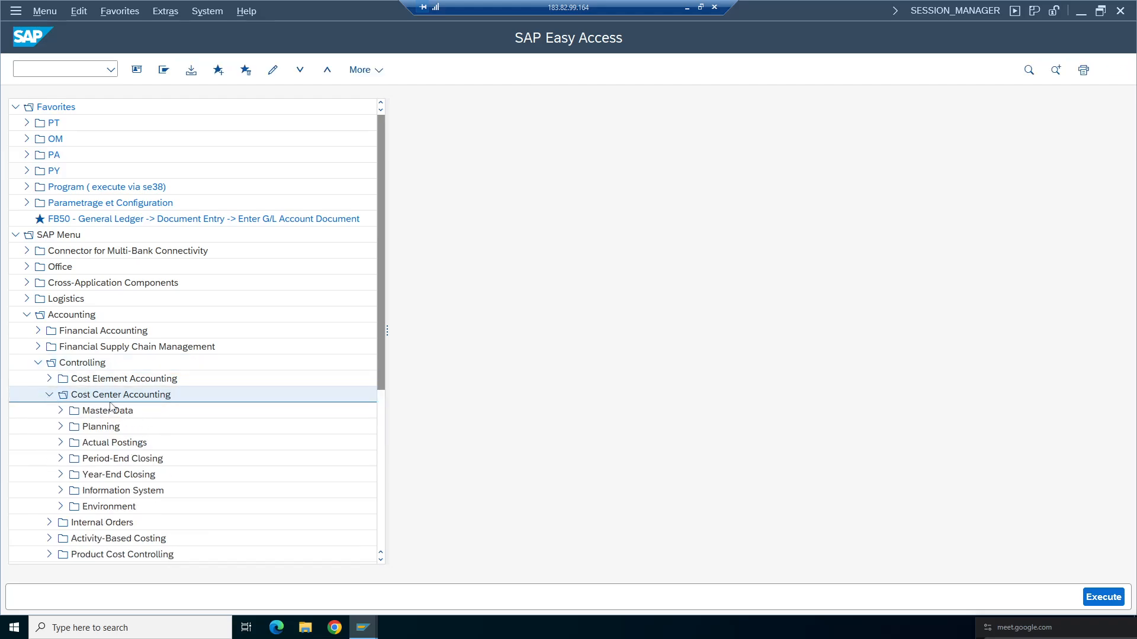
pyautogui.click(60, 410)
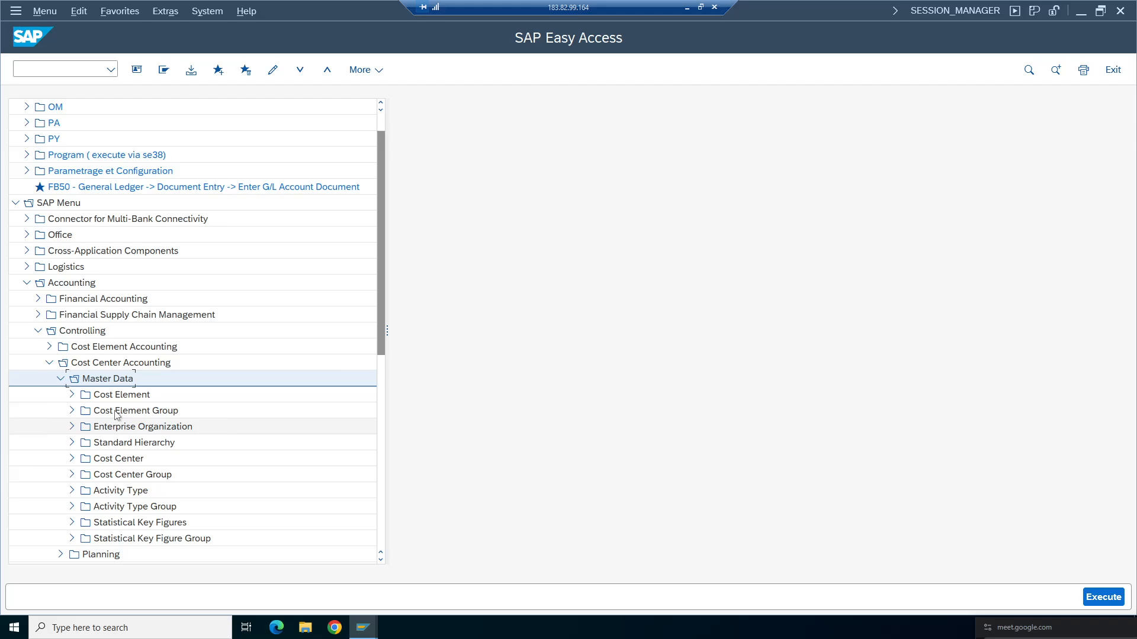
pyautogui.click(74, 461)
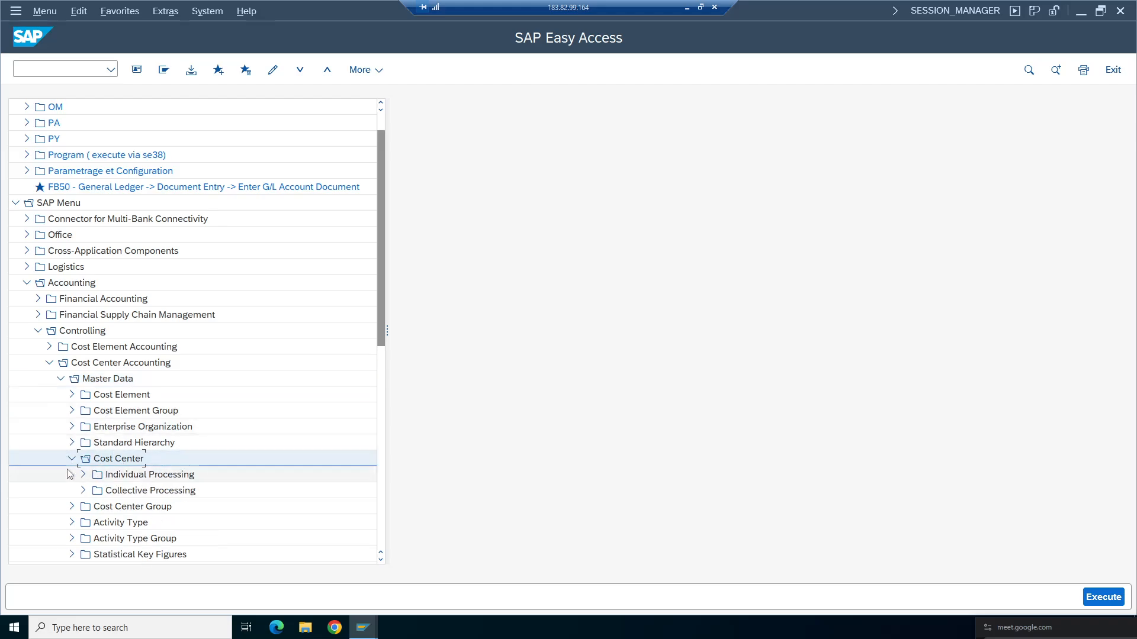
pyautogui.click(131, 478)
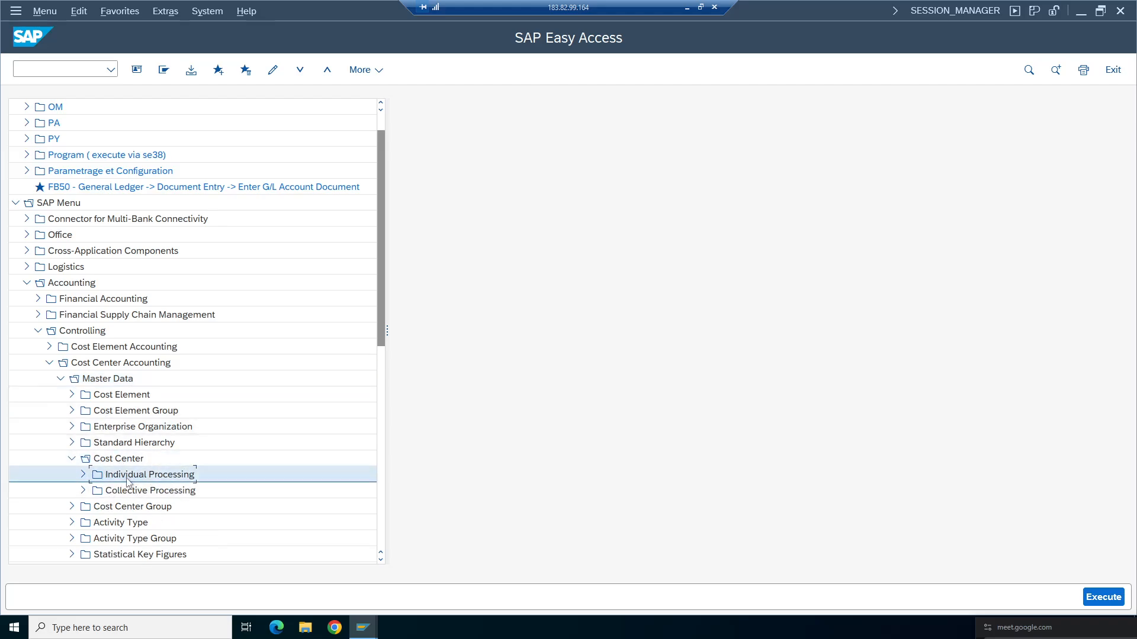
pyautogui.click(71, 332)
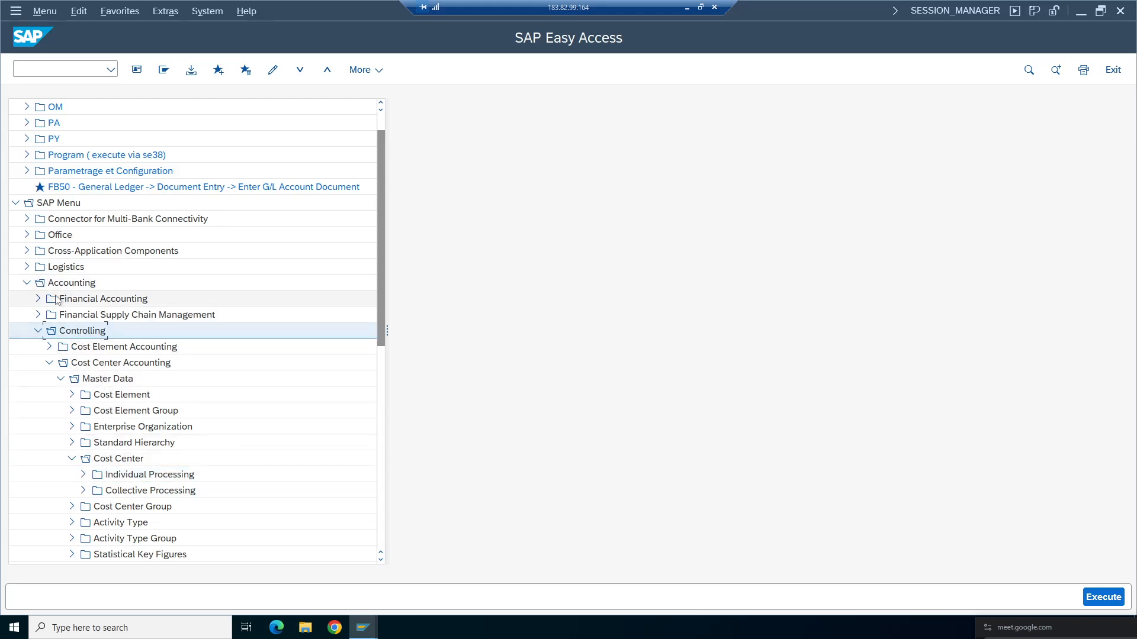
pyautogui.click(70, 283)
pyautogui.click(81, 332)
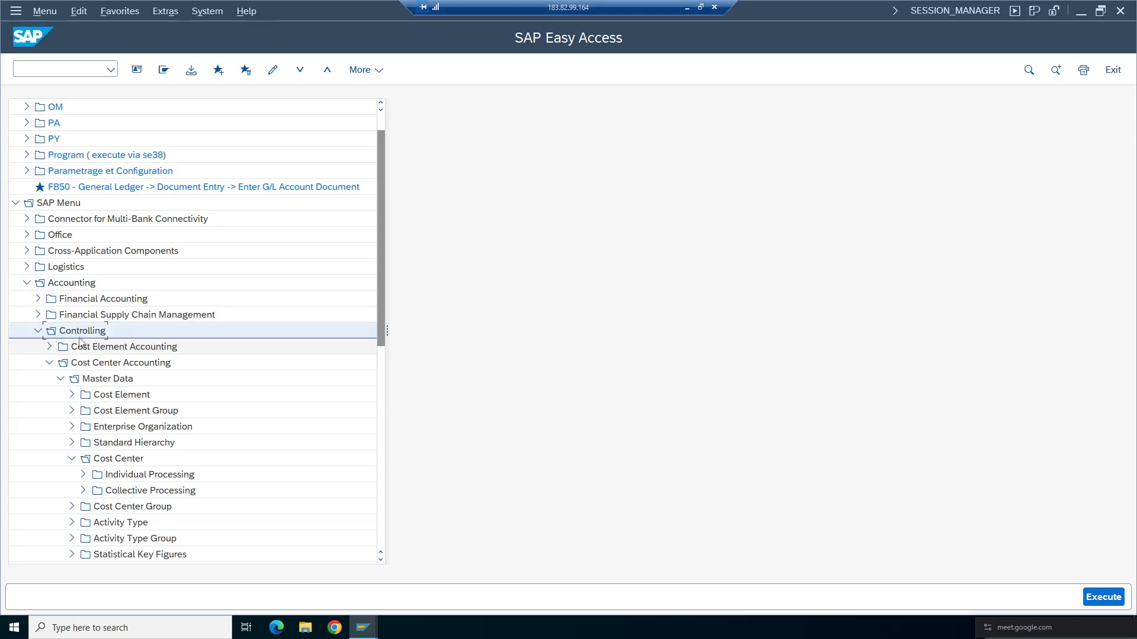
pyautogui.click(121, 364)
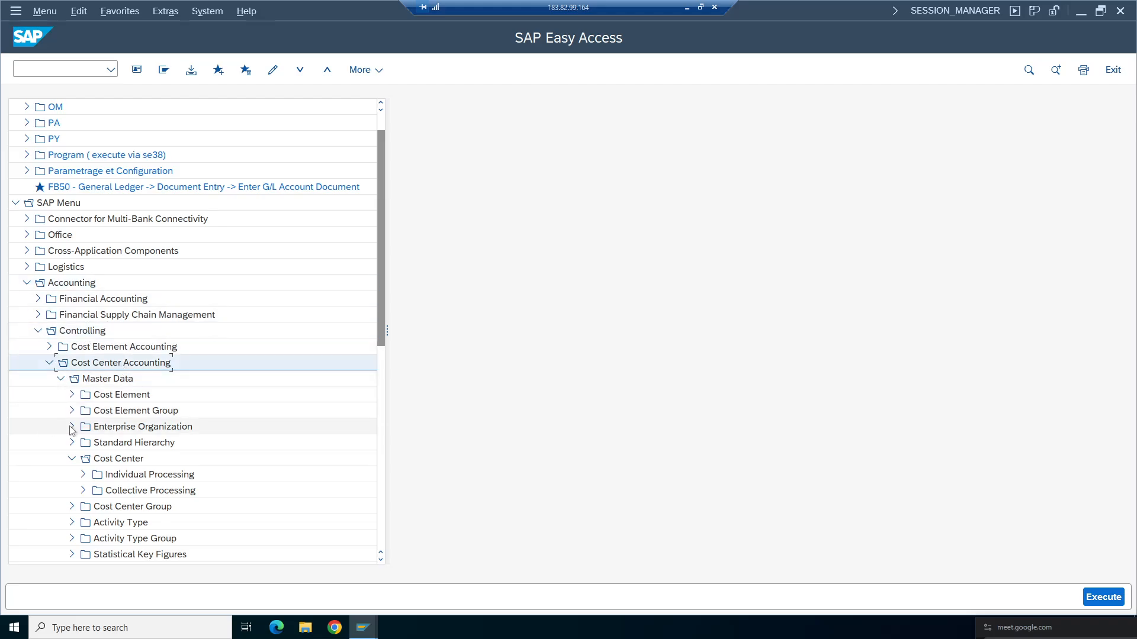
pyautogui.click(101, 379)
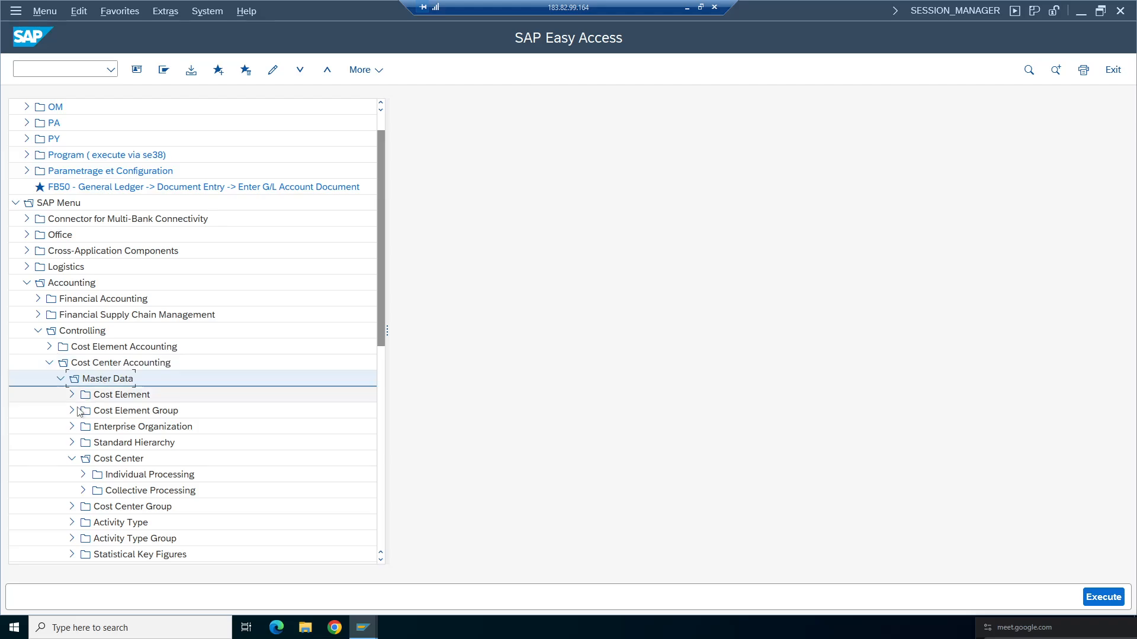
pyautogui.click(115, 460)
pyautogui.click(92, 480)
pyautogui.doubleClick(92, 479)
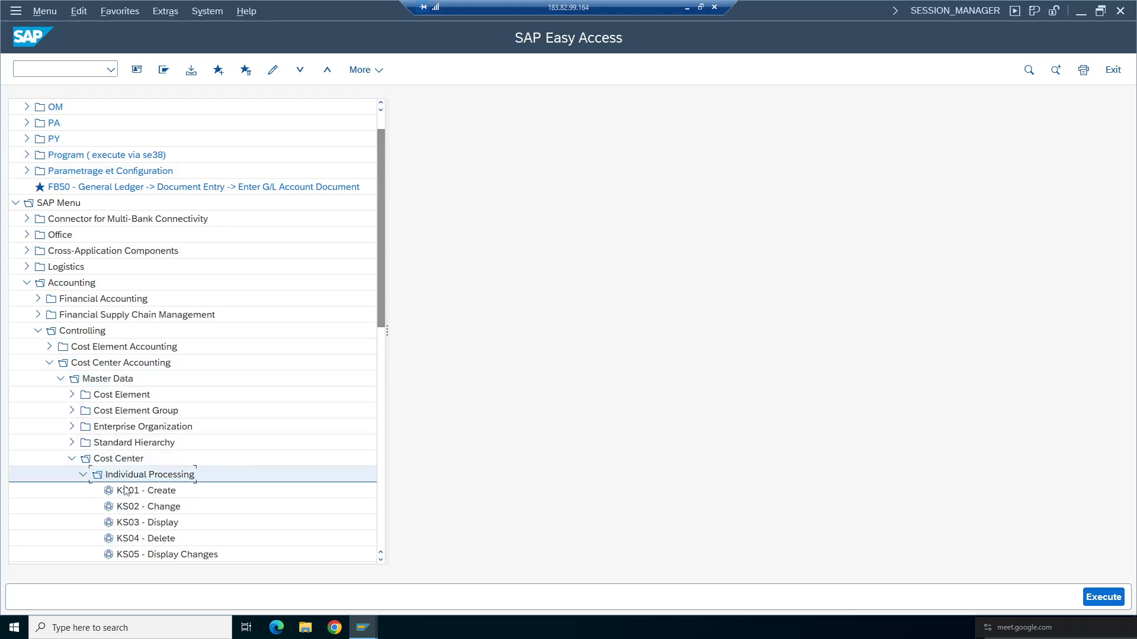
pyautogui.click(140, 493)
pyautogui.doubleClick(141, 493)
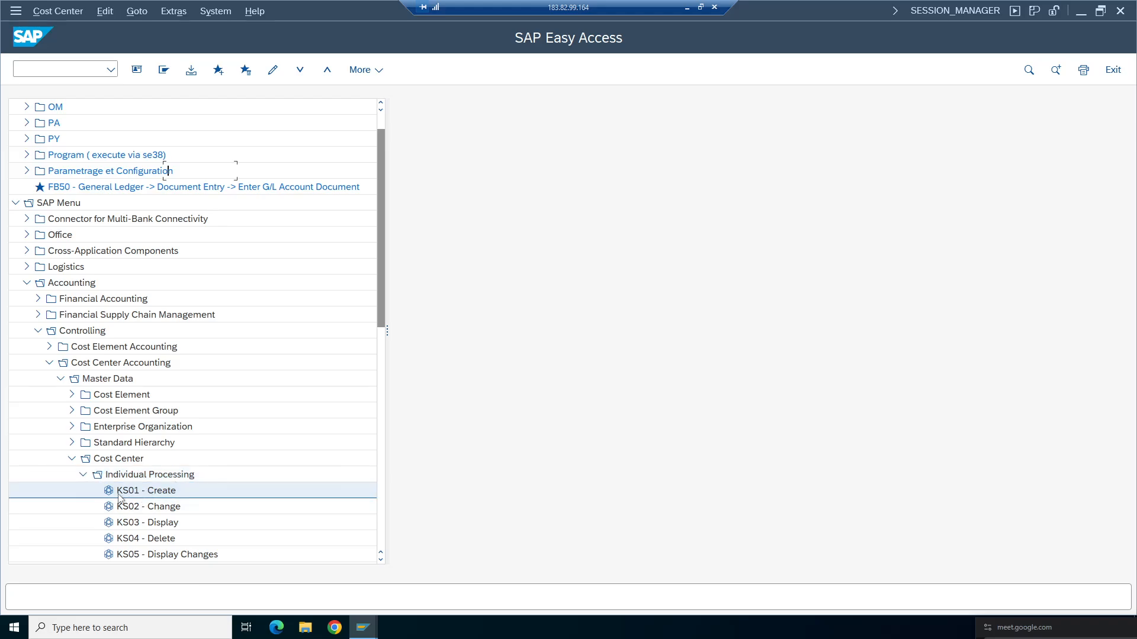
# - Enter cost center 100100 valid from 01.04.2025 in controlling area TA98 and continue to the basic screen
pyautogui.click(192, 172)
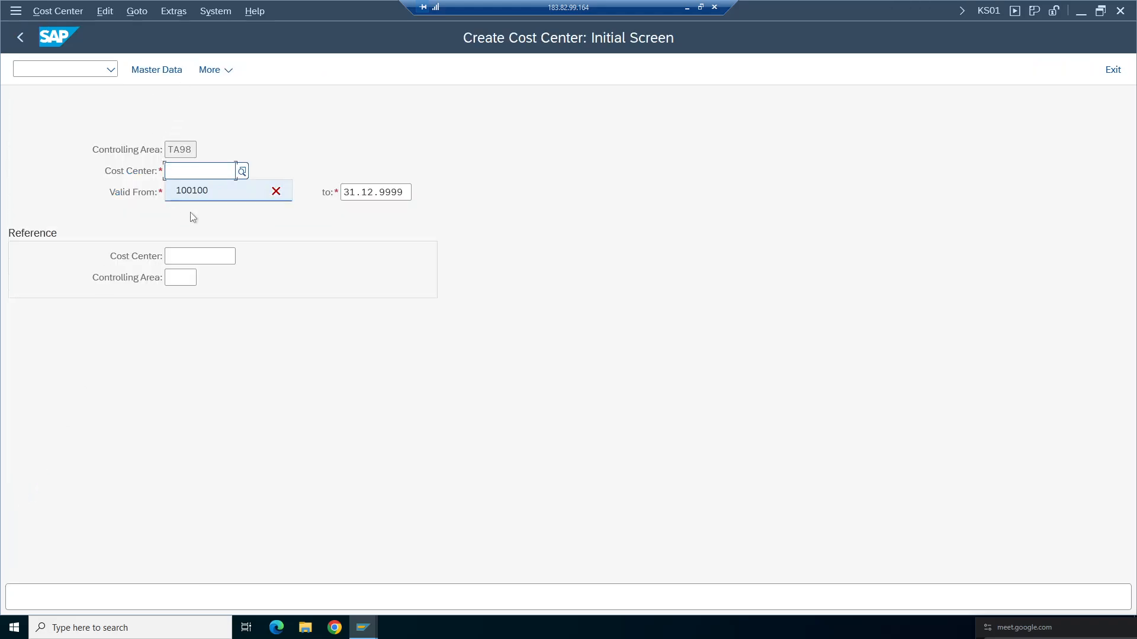
pyautogui.click(193, 193)
pyautogui.click(193, 193)
pyautogui.click(220, 205)
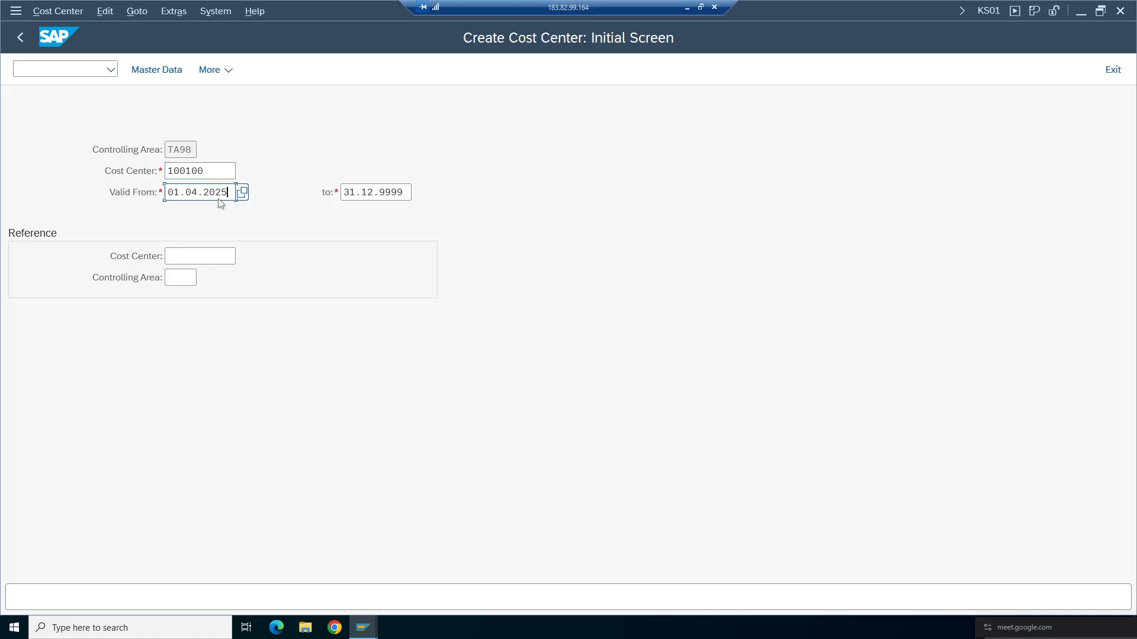
pyautogui.moveTo(209, 172); pyautogui.dragTo(168, 172)
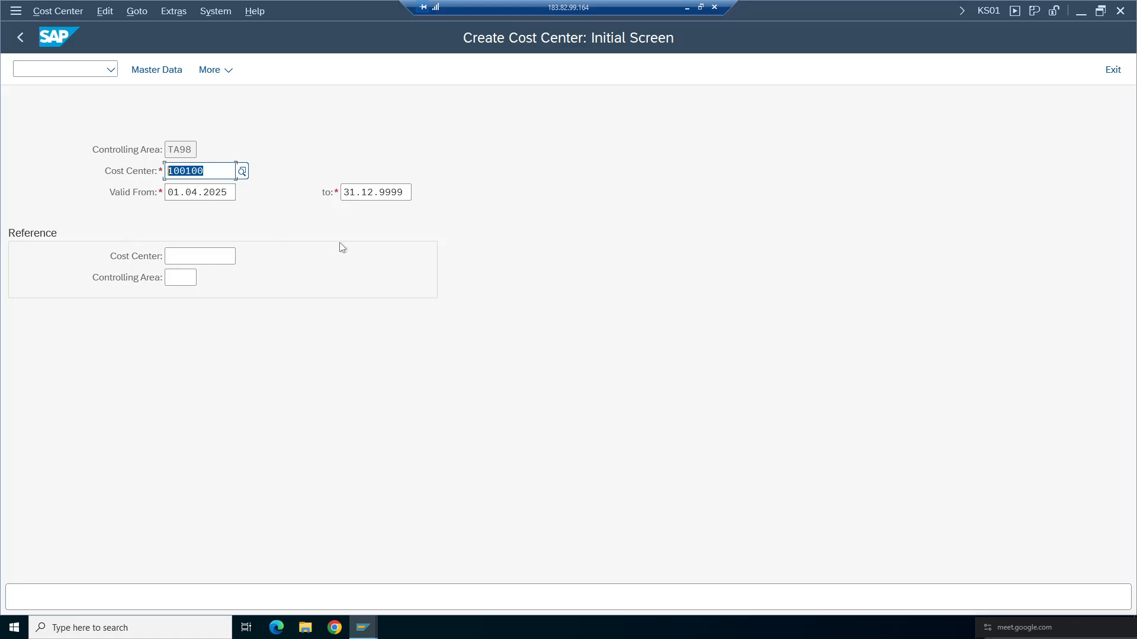
pyautogui.press('Return')
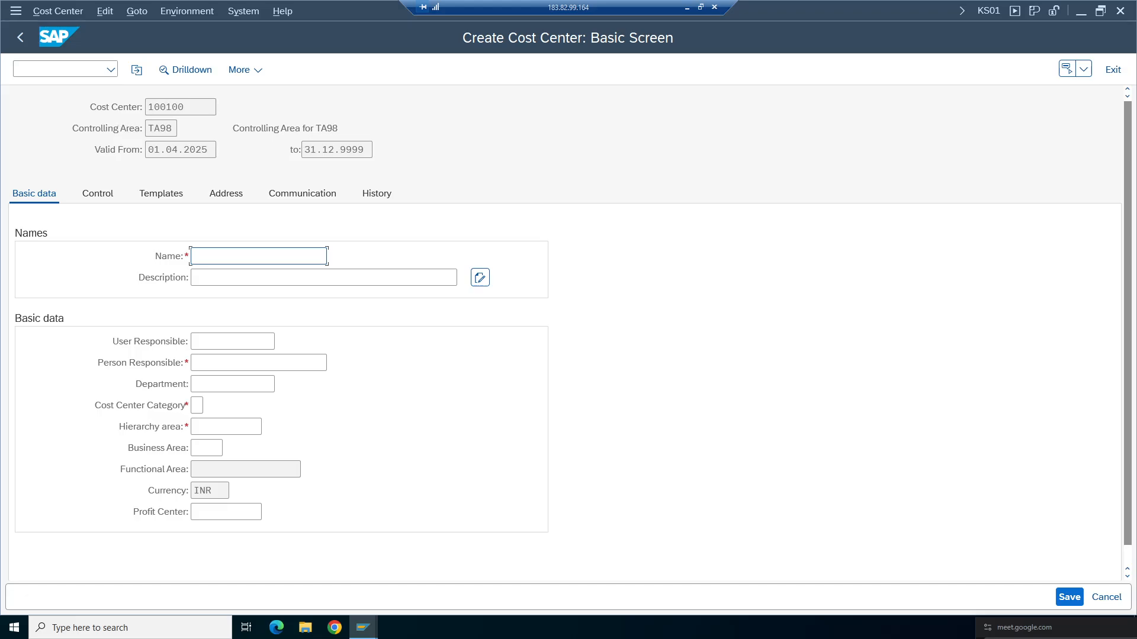
pyautogui.moveTo(148, 129); pyautogui.dragTo(176, 129)
pyautogui.click(130, 13)
pyautogui.moveTo(101, 8)
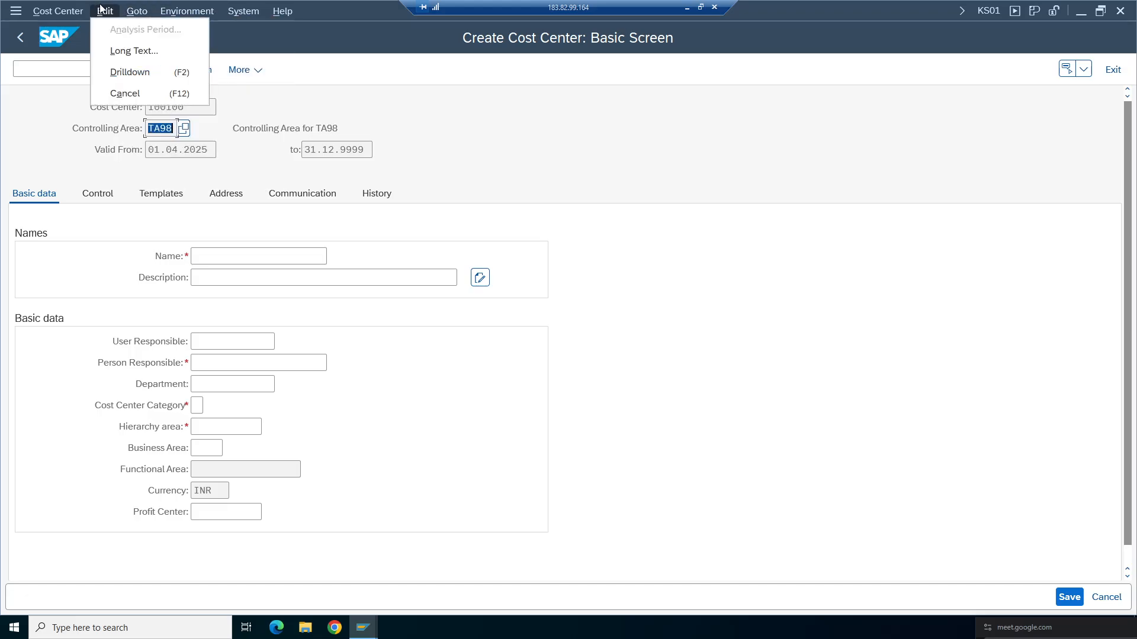
pyautogui.moveTo(137, 13)
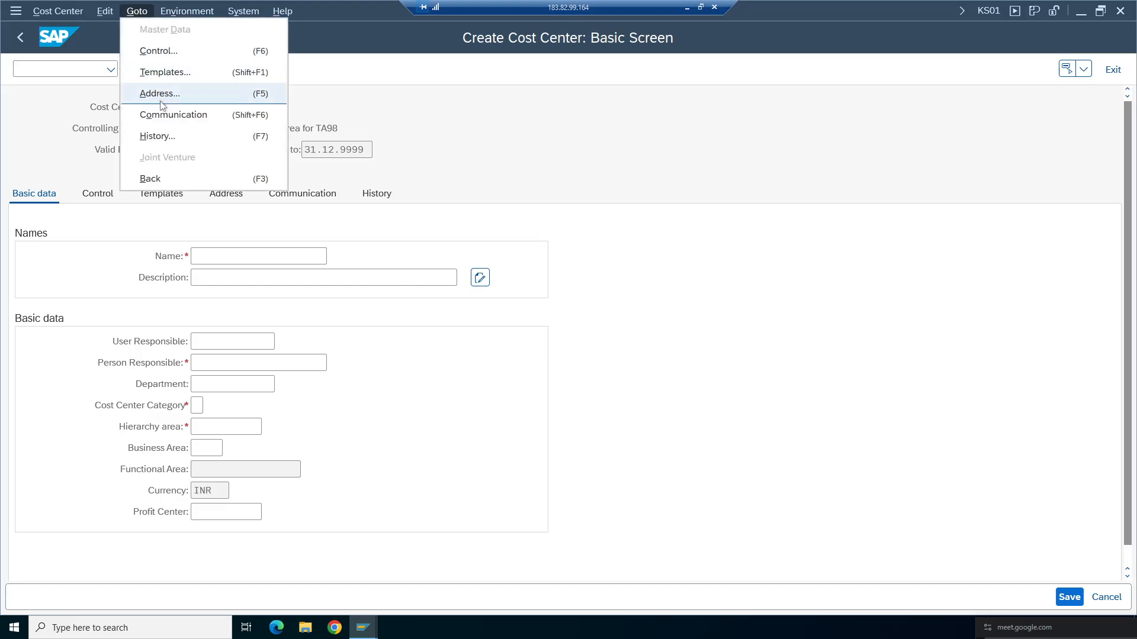
pyautogui.moveTo(192, 13)
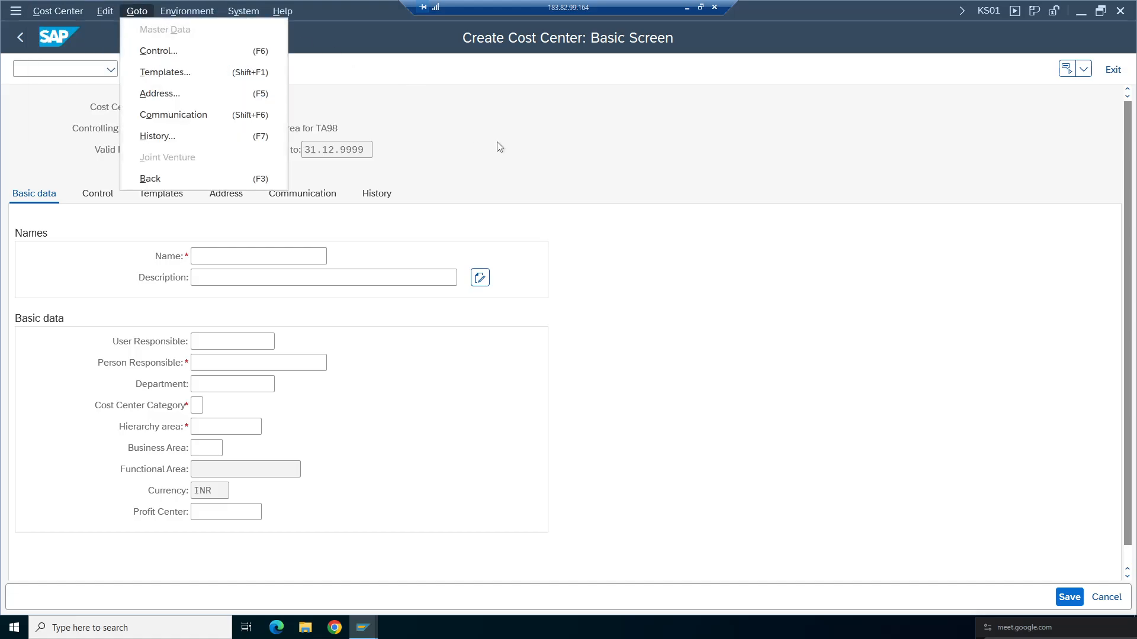
# - Set the cost center's name and description to Adminstration Dept
pyautogui.press('Tab')
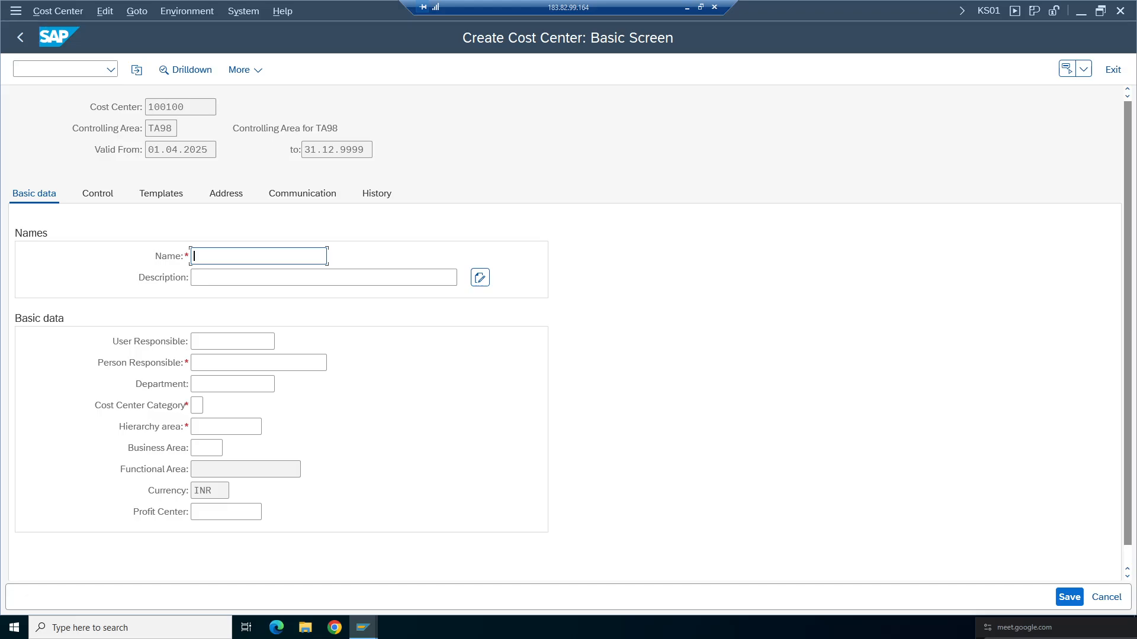
pyautogui.write('a')
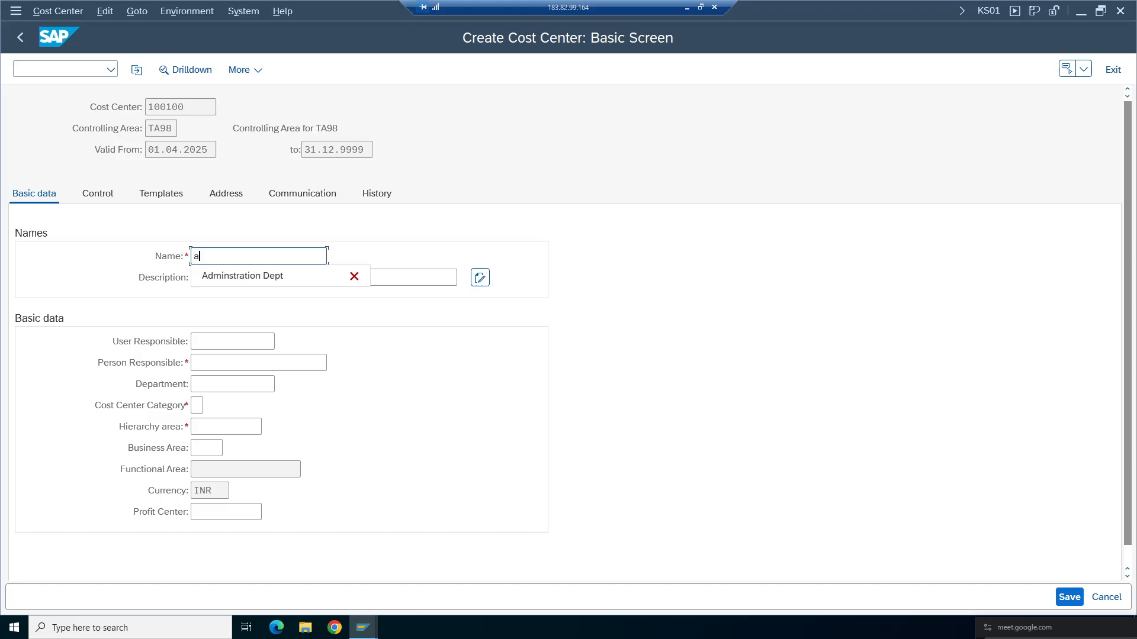
pyautogui.write('DIN')
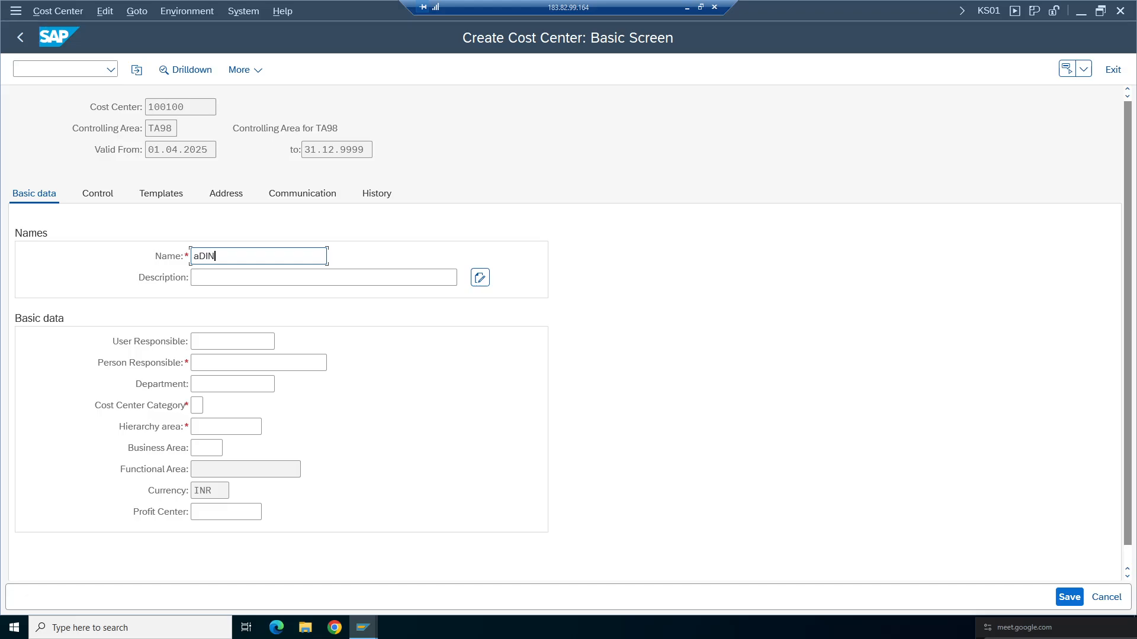
pyautogui.press('BackSpace')
pyautogui.press('BackSpace')
pyautogui.press('BackSpace')
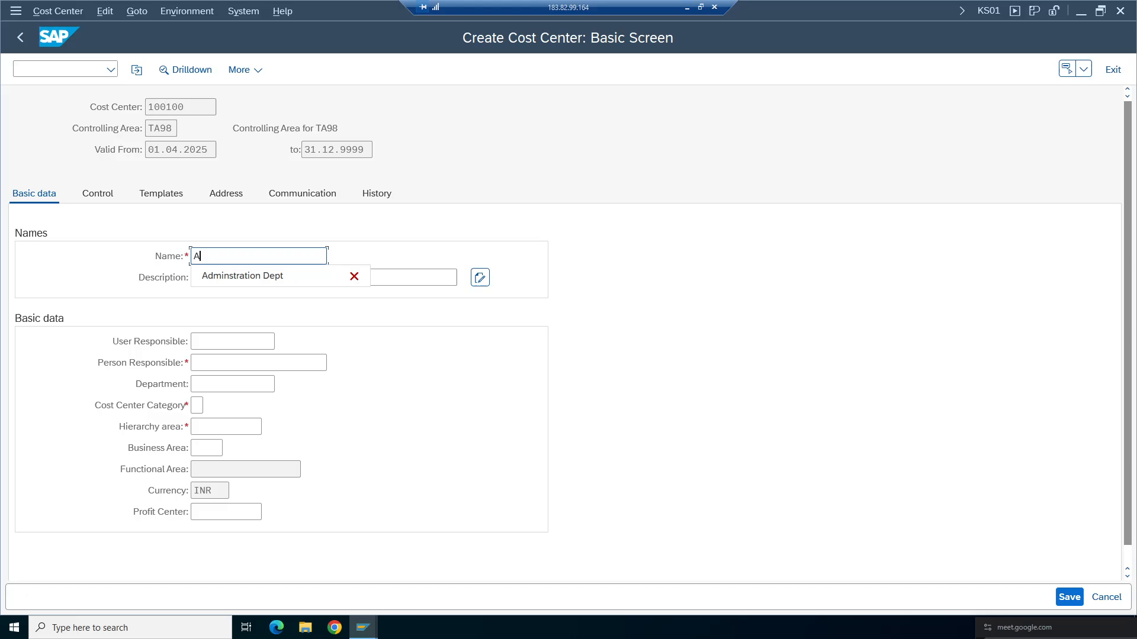
pyautogui.click(254, 277)
pyautogui.click(253, 278)
pyautogui.click(254, 298)
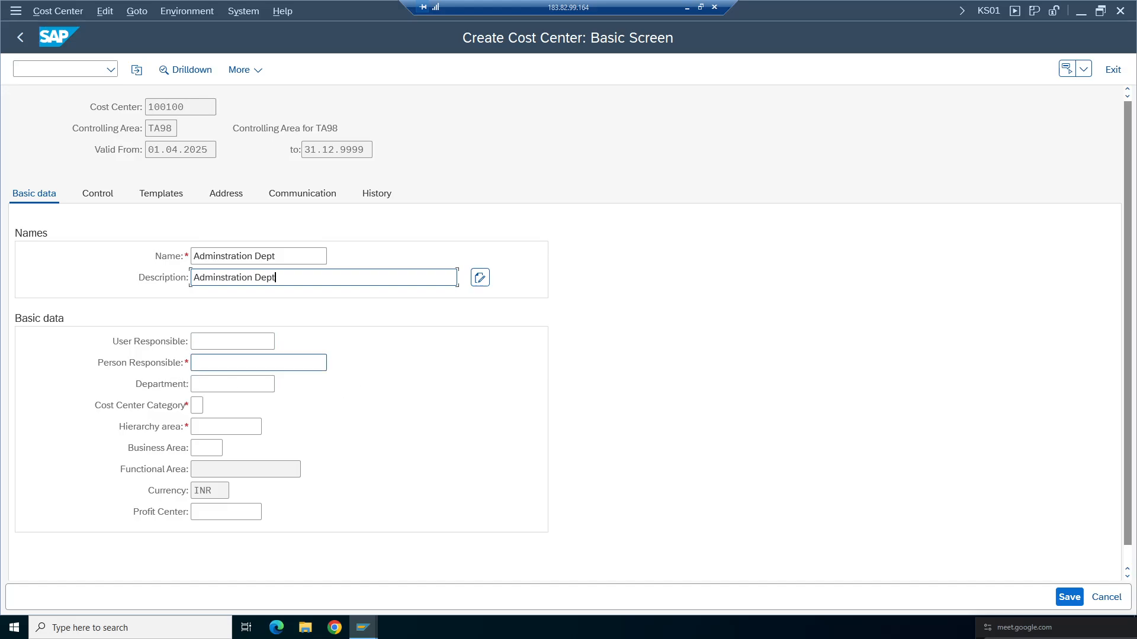
# - Set the person responsible to abc and the cost center category to W, Administration
pyautogui.click(204, 363)
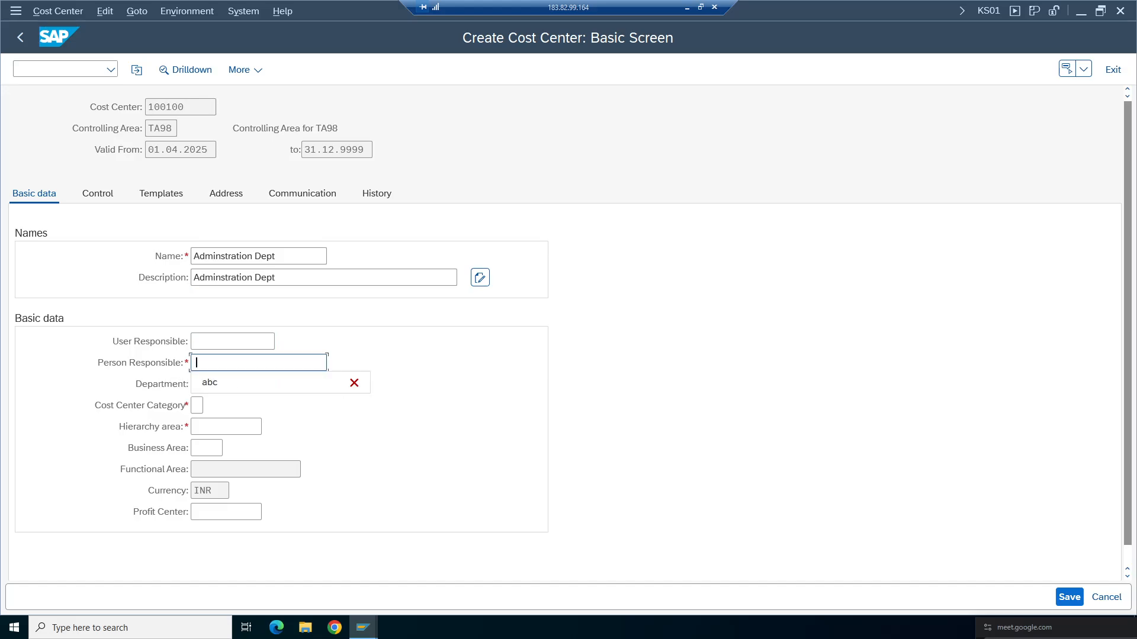
pyautogui.click(204, 383)
pyautogui.click(202, 409)
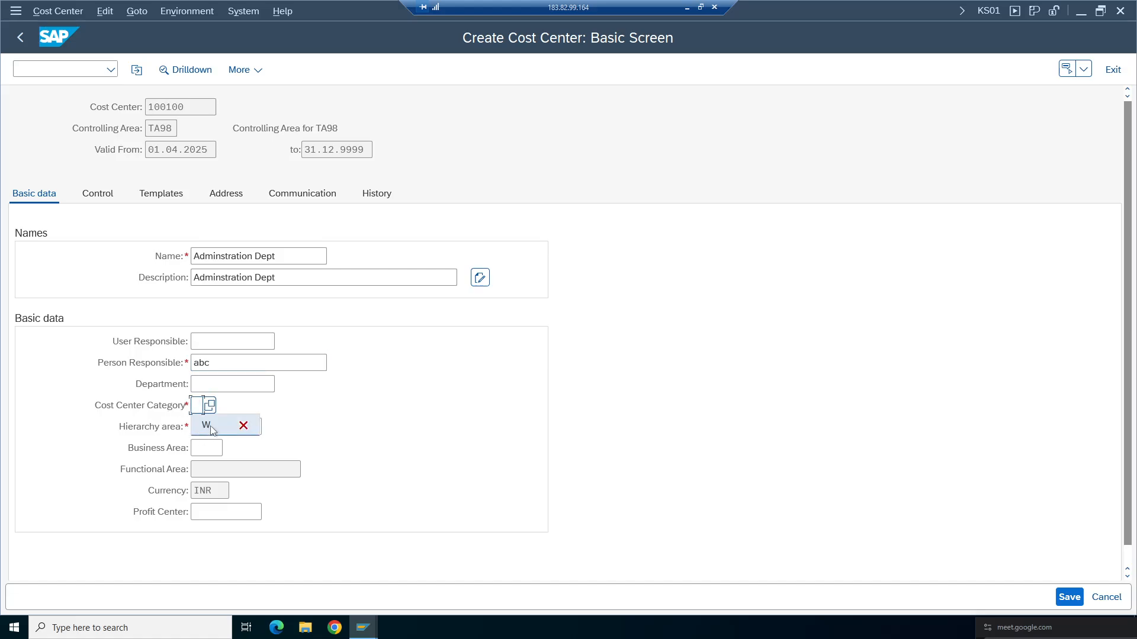
pyautogui.click(205, 425)
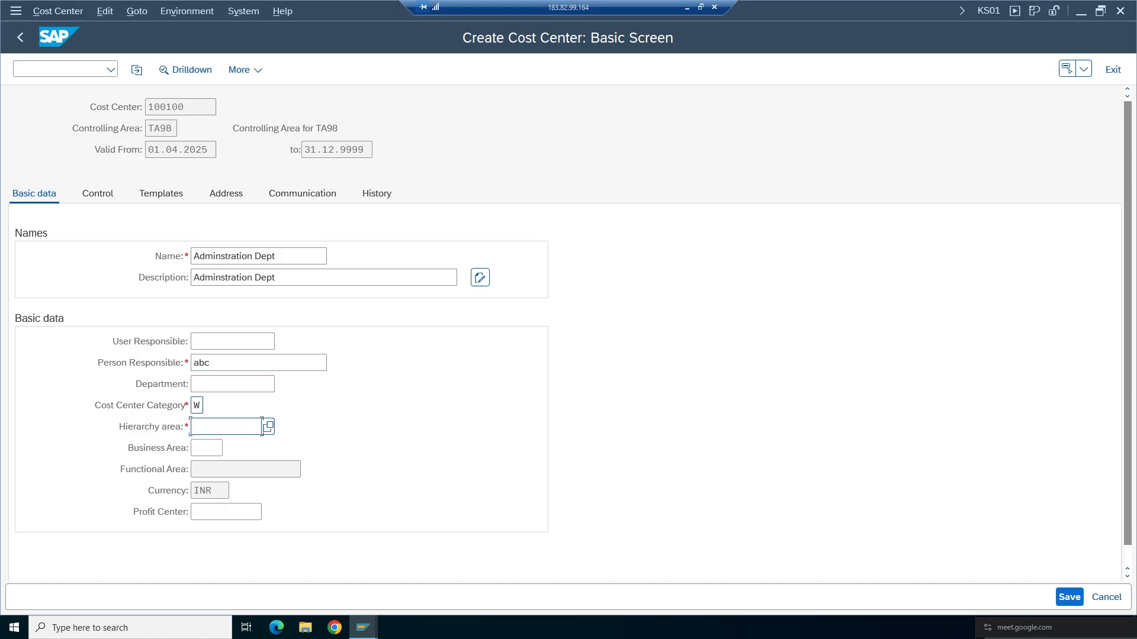
pyautogui.click(197, 406)
pyautogui.click(209, 407)
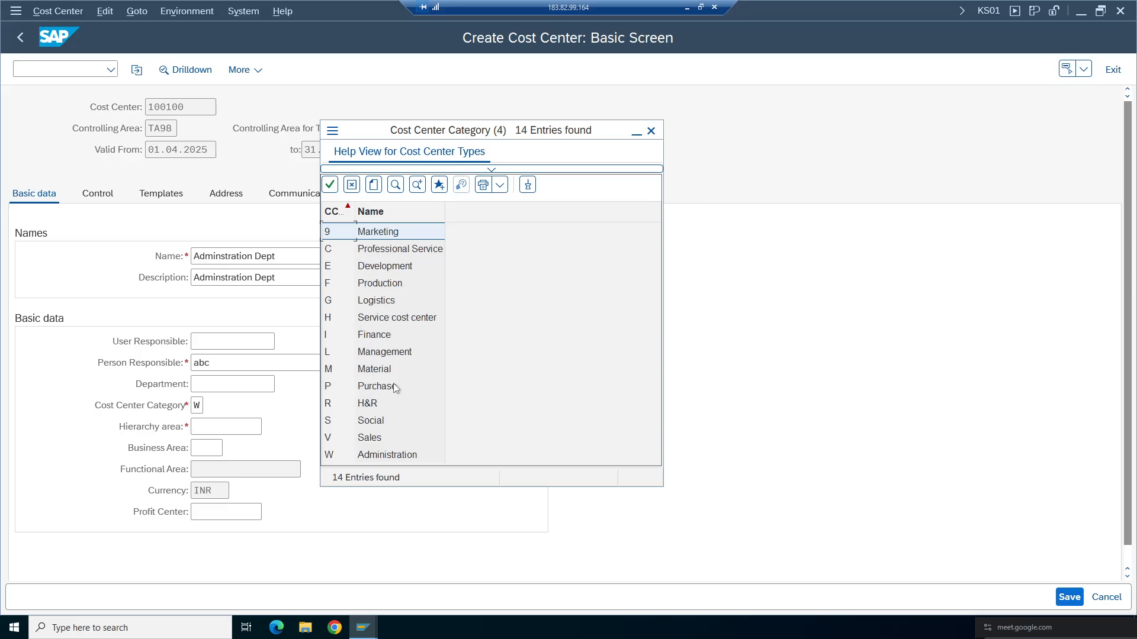
pyautogui.doubleClick(380, 459)
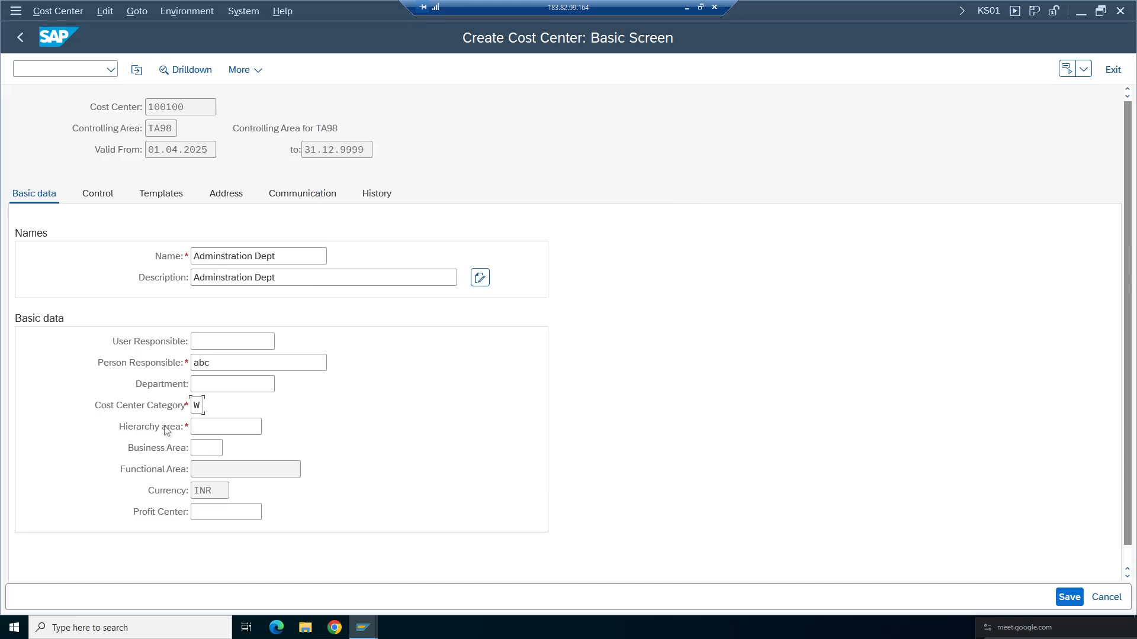
# - Fill the hierarchy area with CCH_TA98 using the field's value help
pyautogui.click(204, 427)
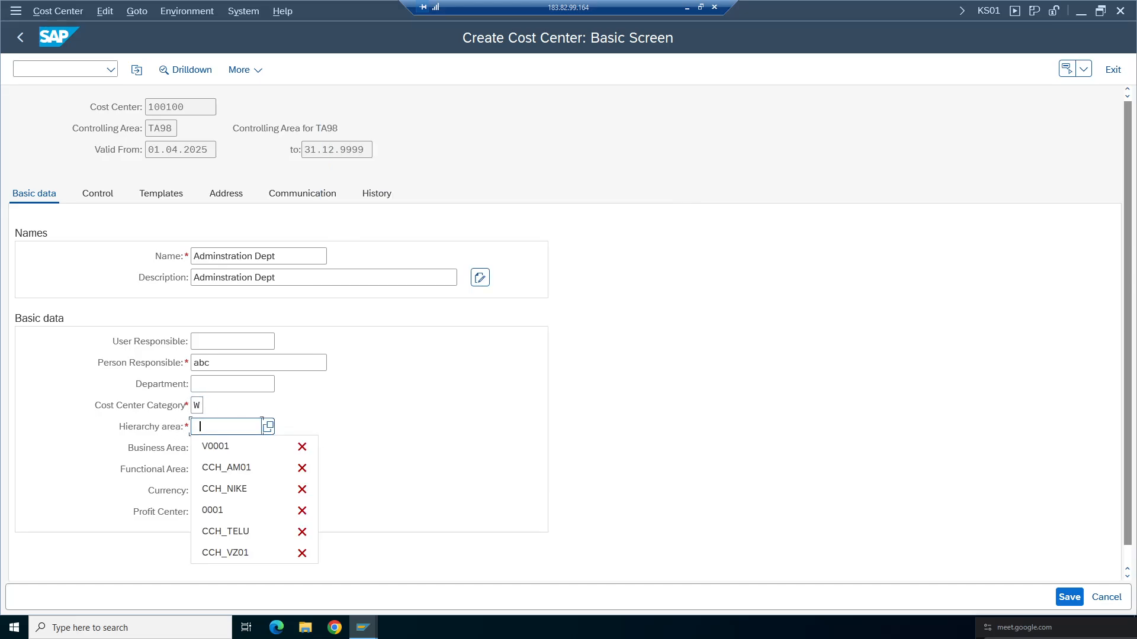
pyautogui.click(268, 425)
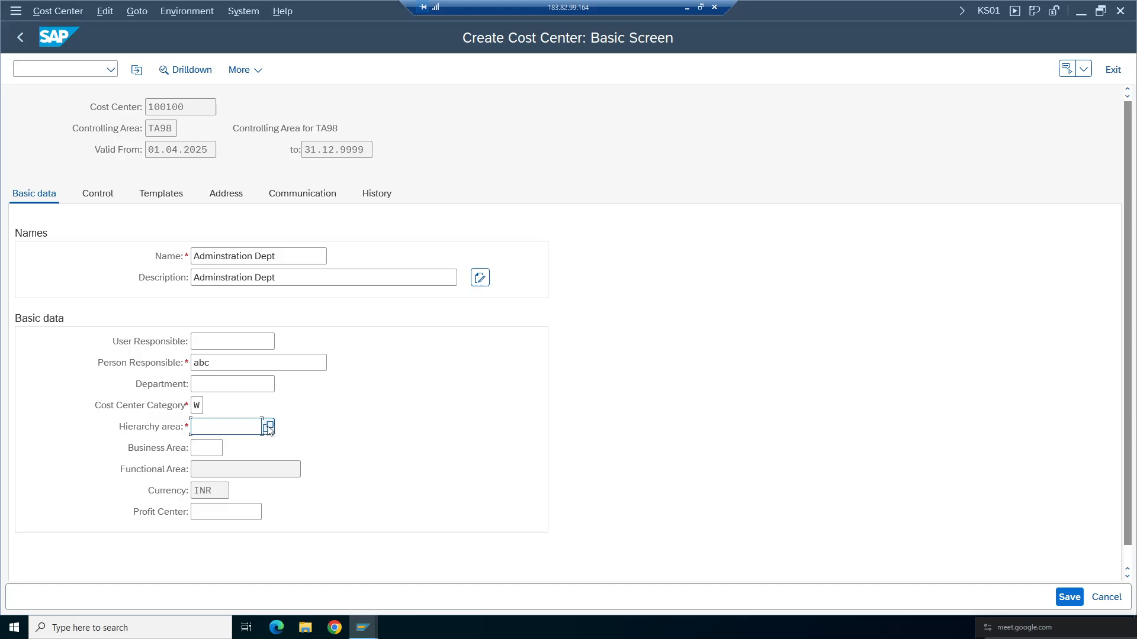
pyautogui.click(268, 427)
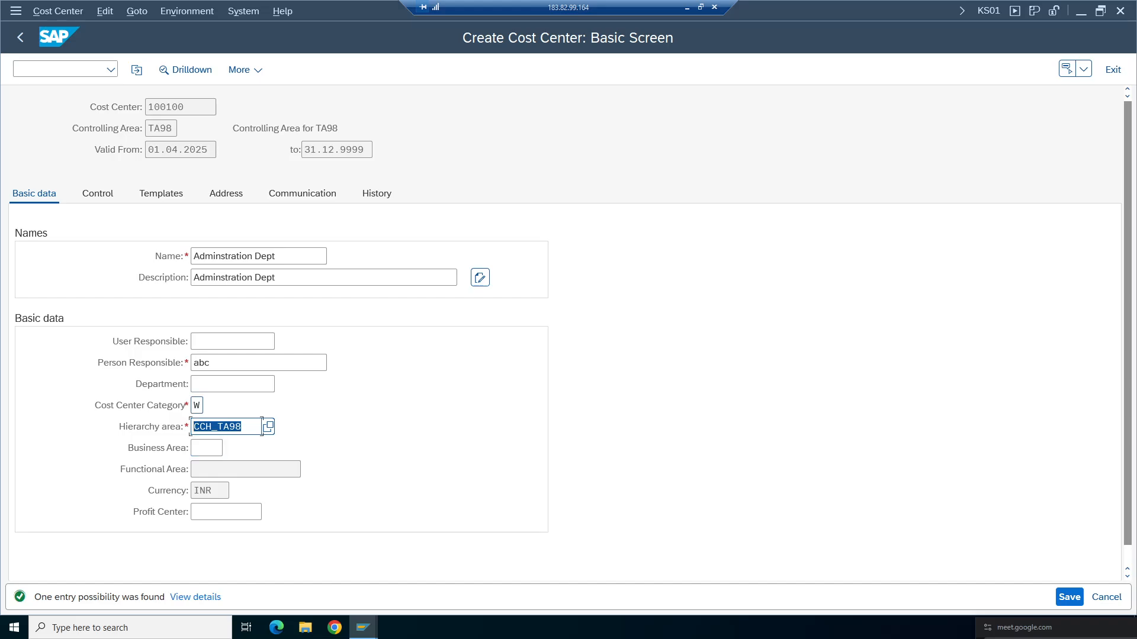
# - Review the list of cost center categories again
pyautogui.click(198, 406)
pyautogui.click(210, 405)
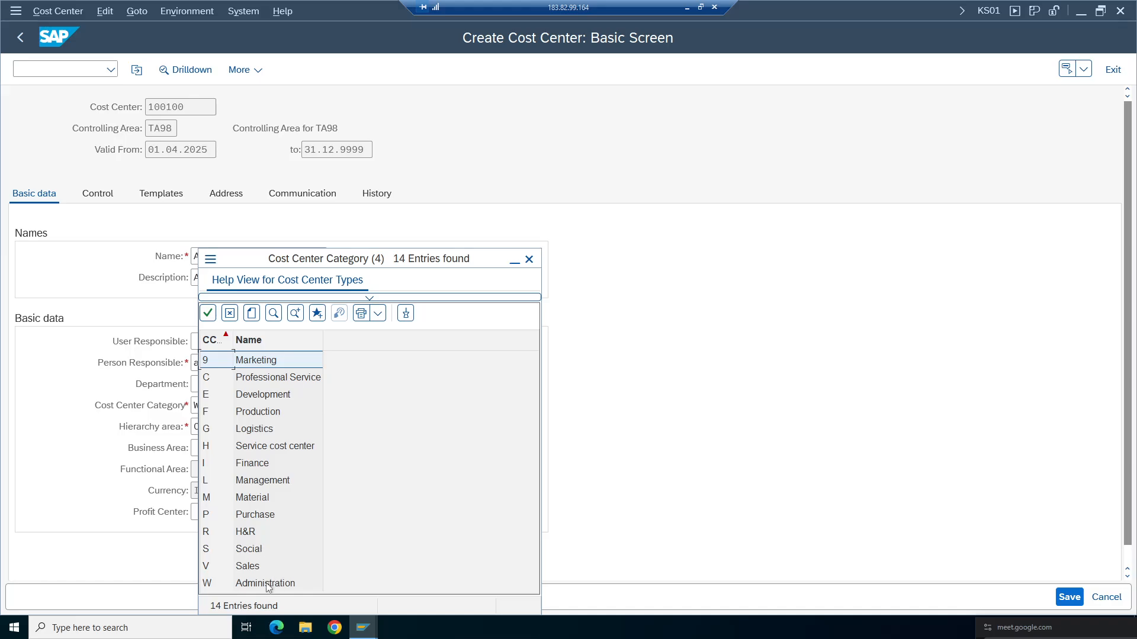
pyautogui.click(267, 586)
pyautogui.click(529, 259)
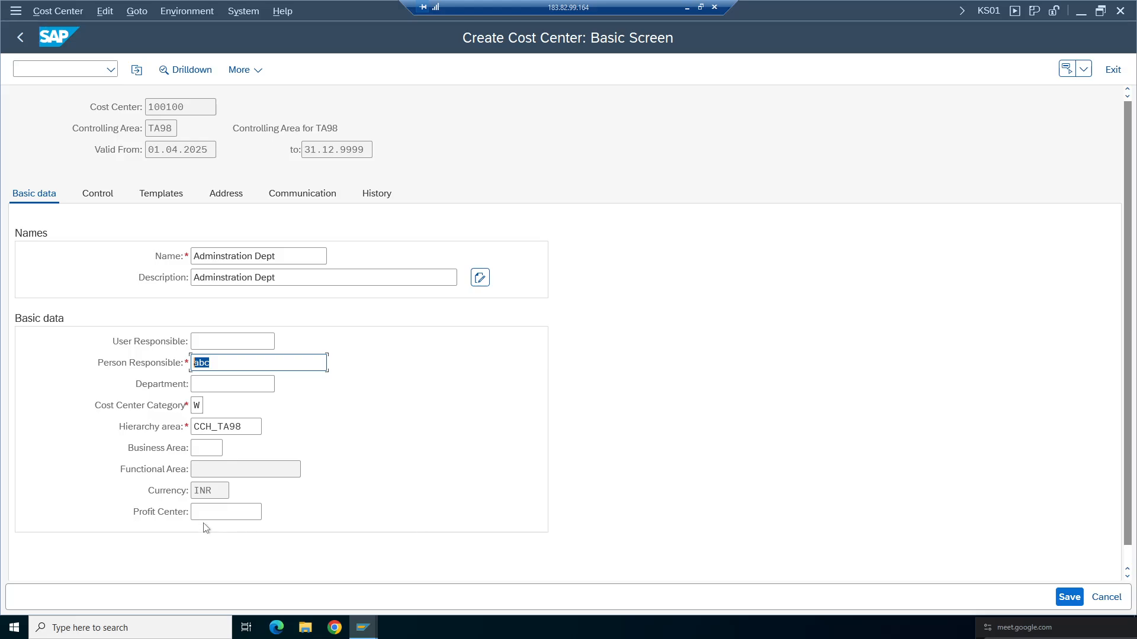
# - Set the cost center's business area to TCHY, Tata Che. for Hyderabad, picked from the suggestions
pyautogui.click(206, 448)
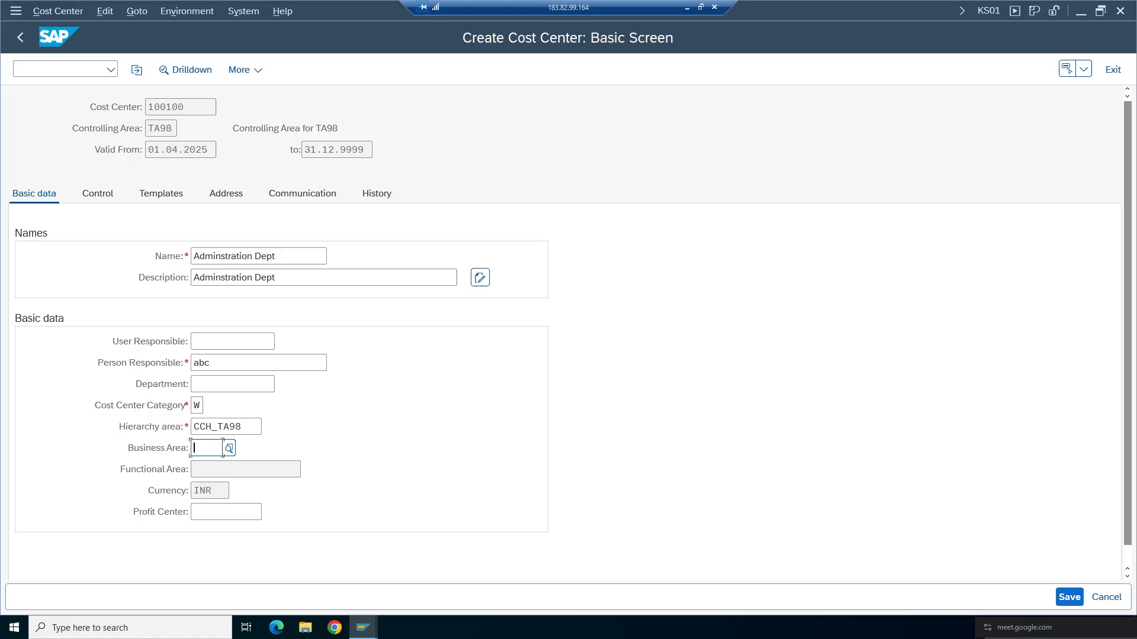
pyautogui.write('TAH')
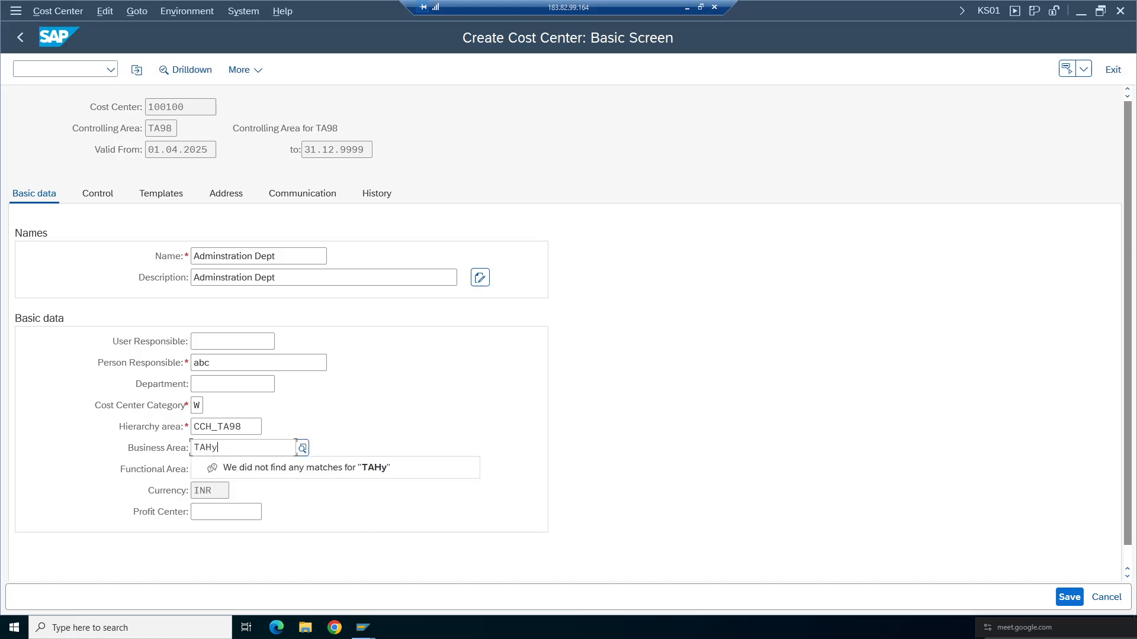
pyautogui.write('Y')
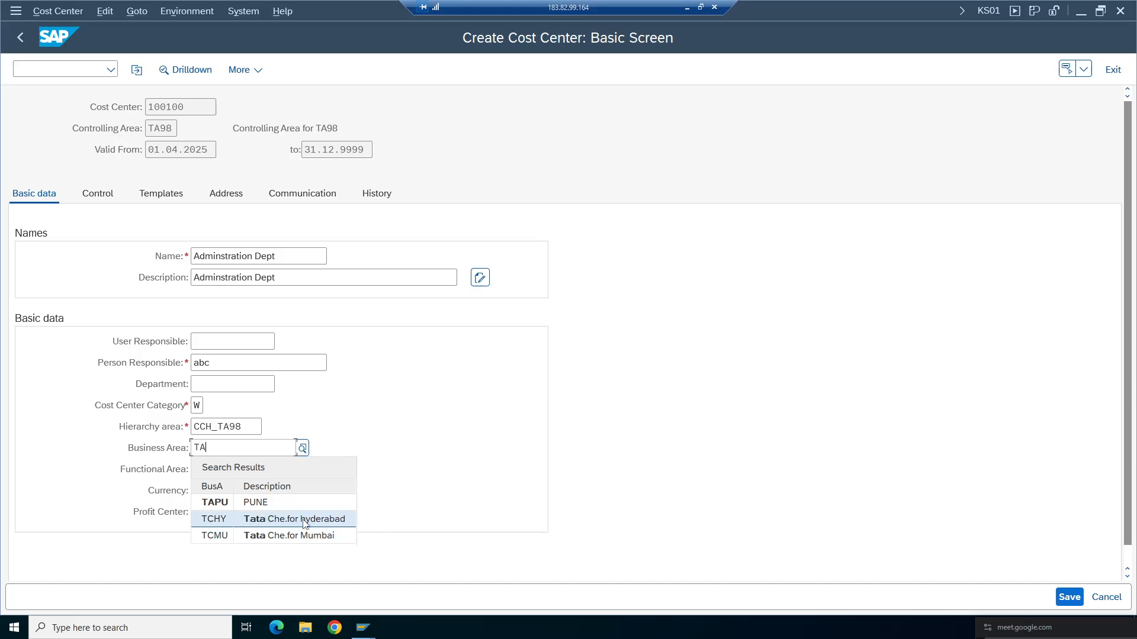
pyautogui.click(223, 524)
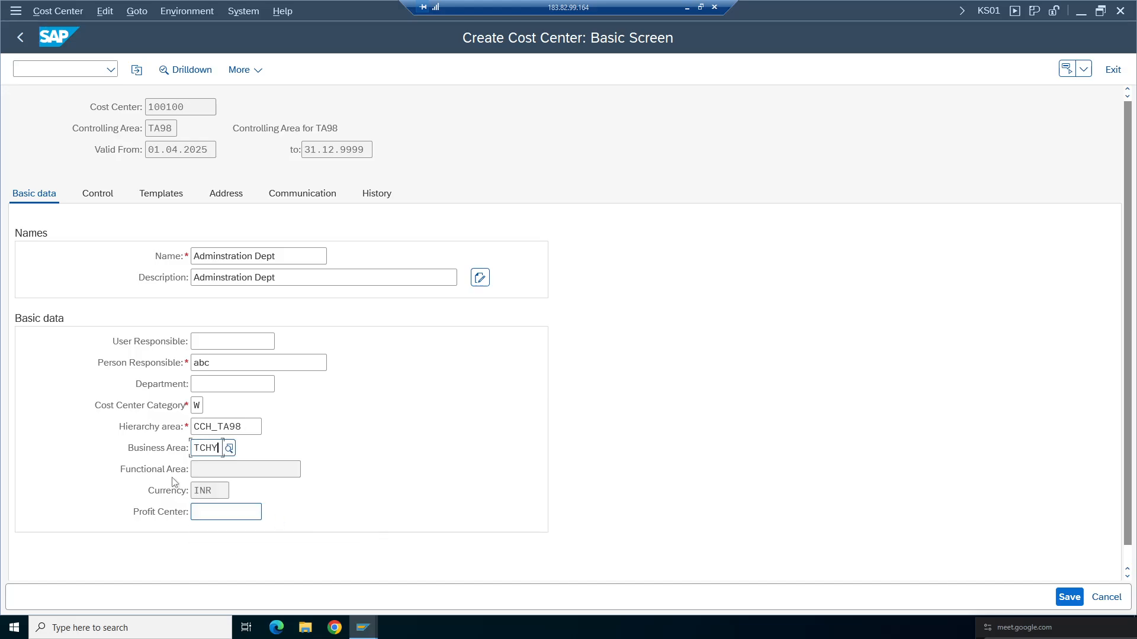
pyautogui.click(240, 513)
# - Switch to another session and open KE51 - Create under Profit Center Accounting master data in the Easy Access menu
pyautogui.moveTo(370, 617)
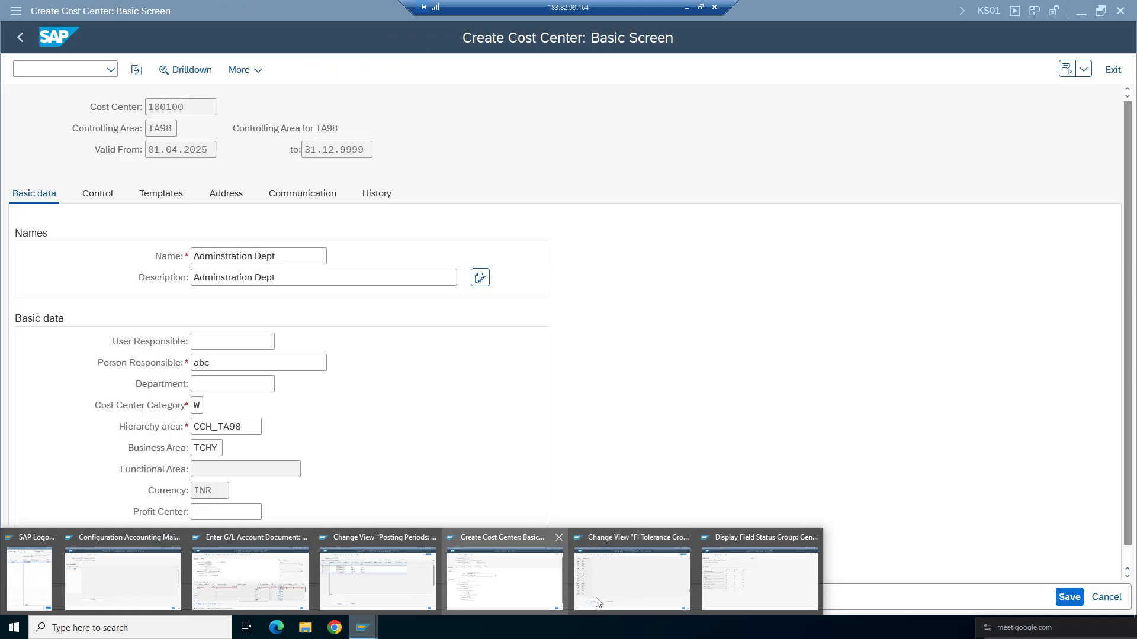
pyautogui.click(670, 589)
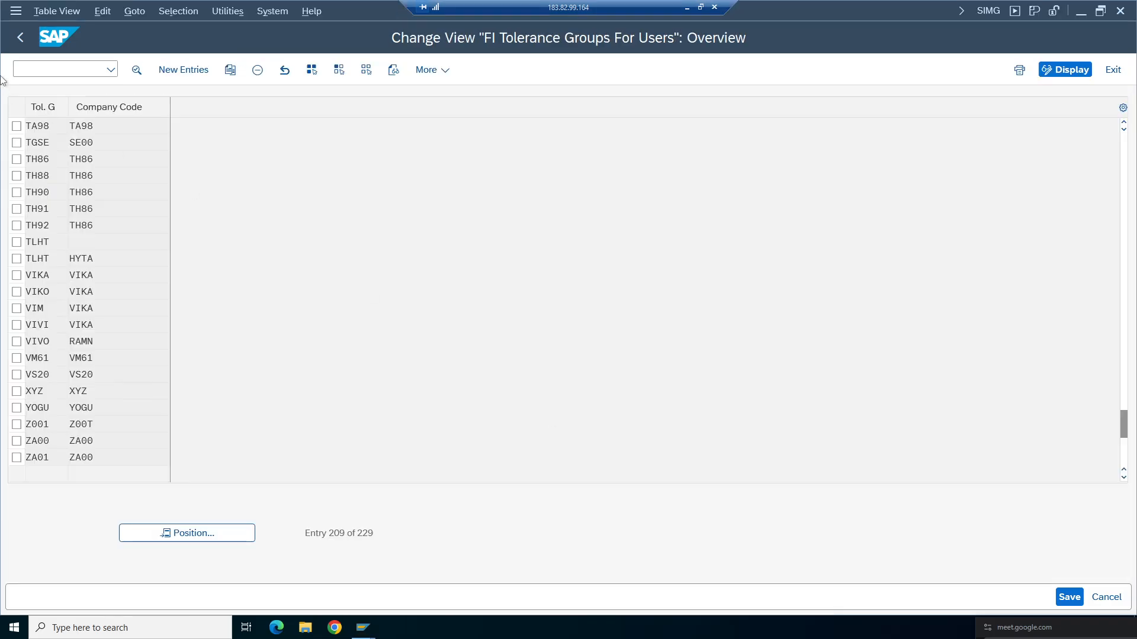
pyautogui.click(23, 43)
pyautogui.click(23, 38)
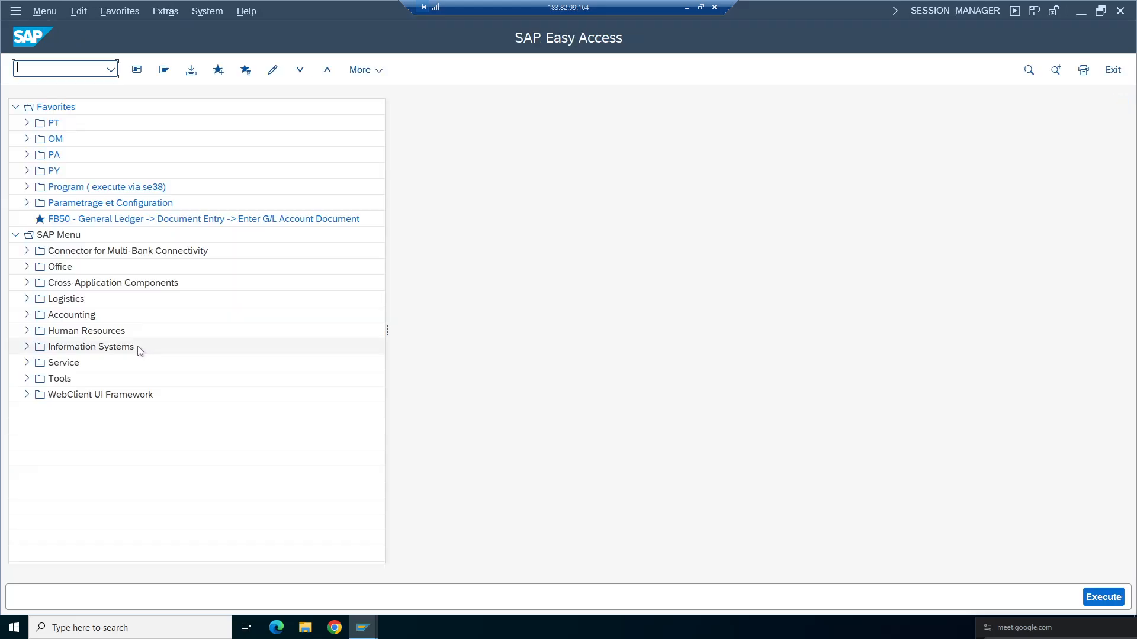
pyautogui.click(27, 314)
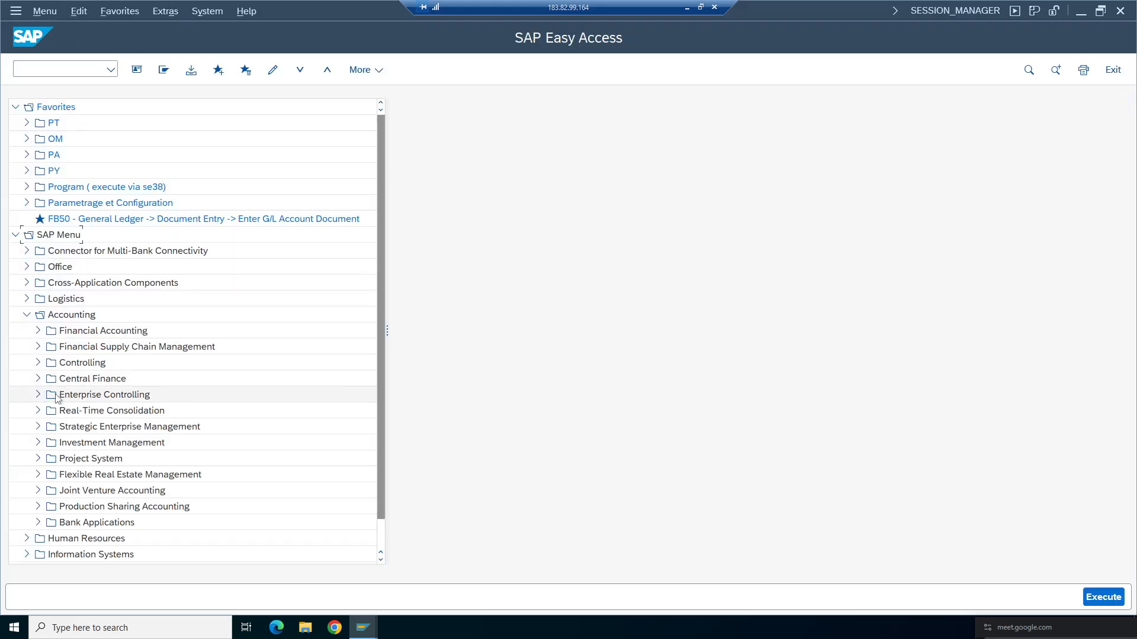
pyautogui.click(38, 362)
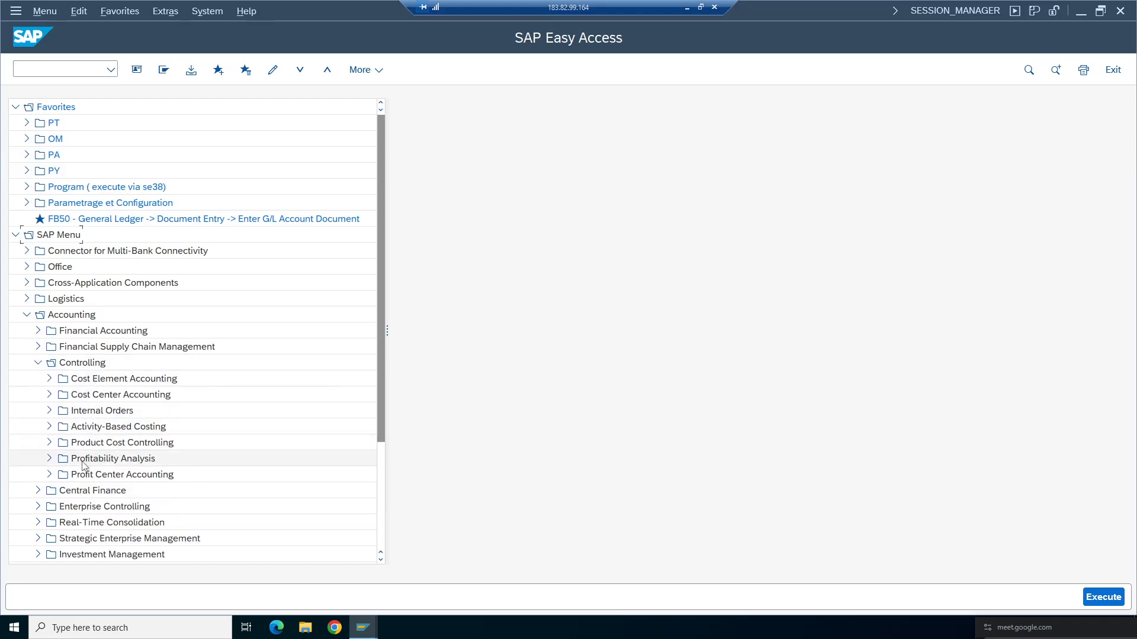
pyautogui.click(49, 476)
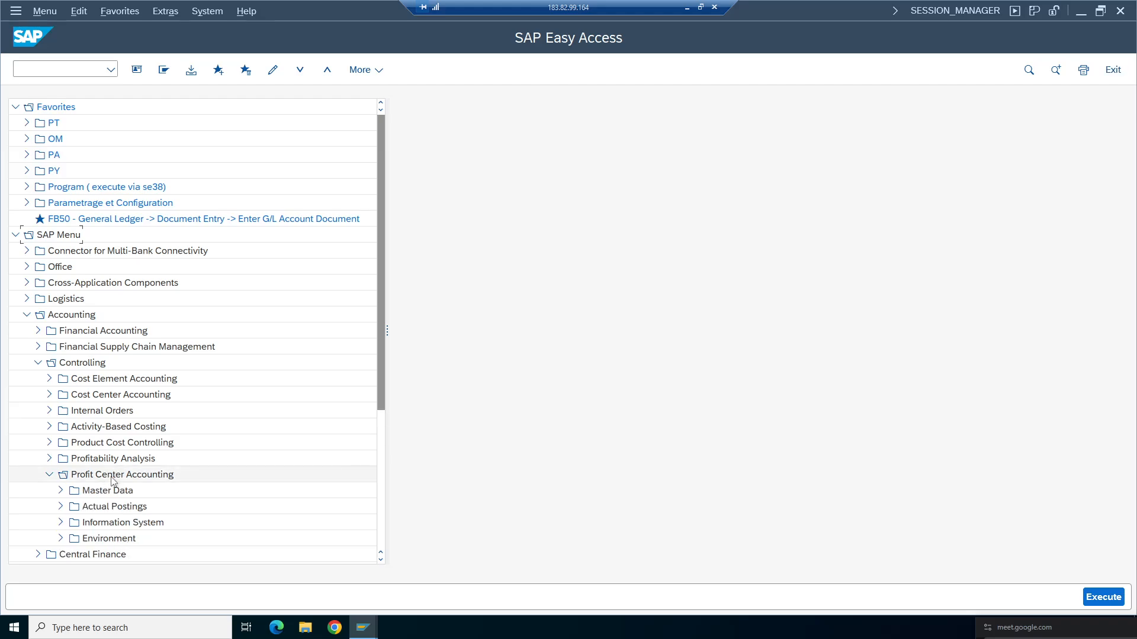
pyautogui.click(60, 491)
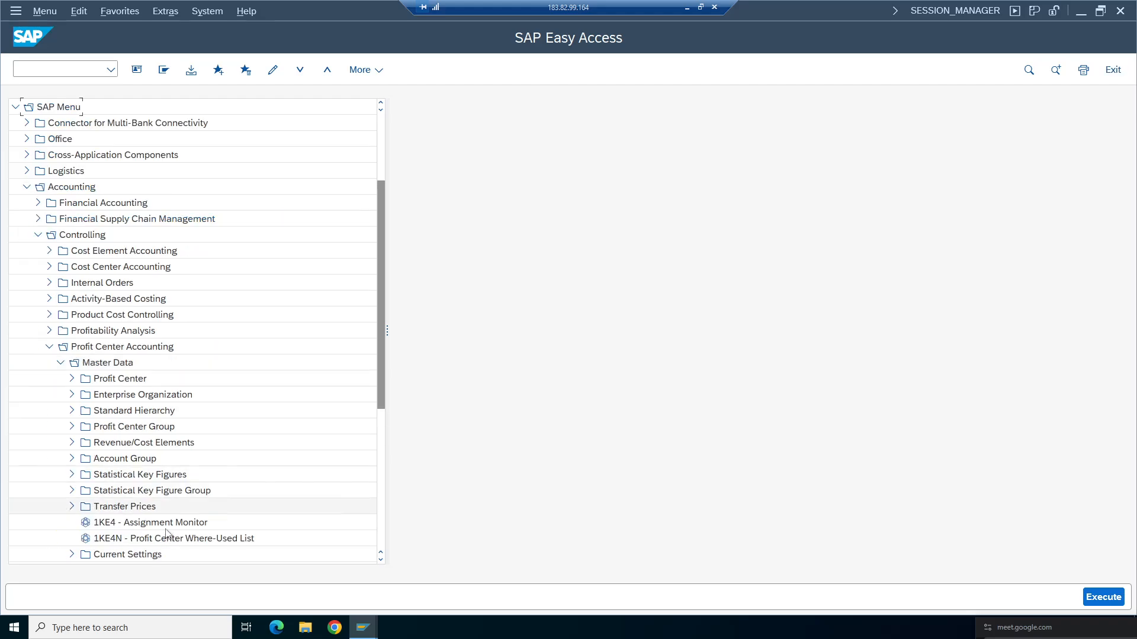
pyautogui.click(72, 379)
pyautogui.click(83, 394)
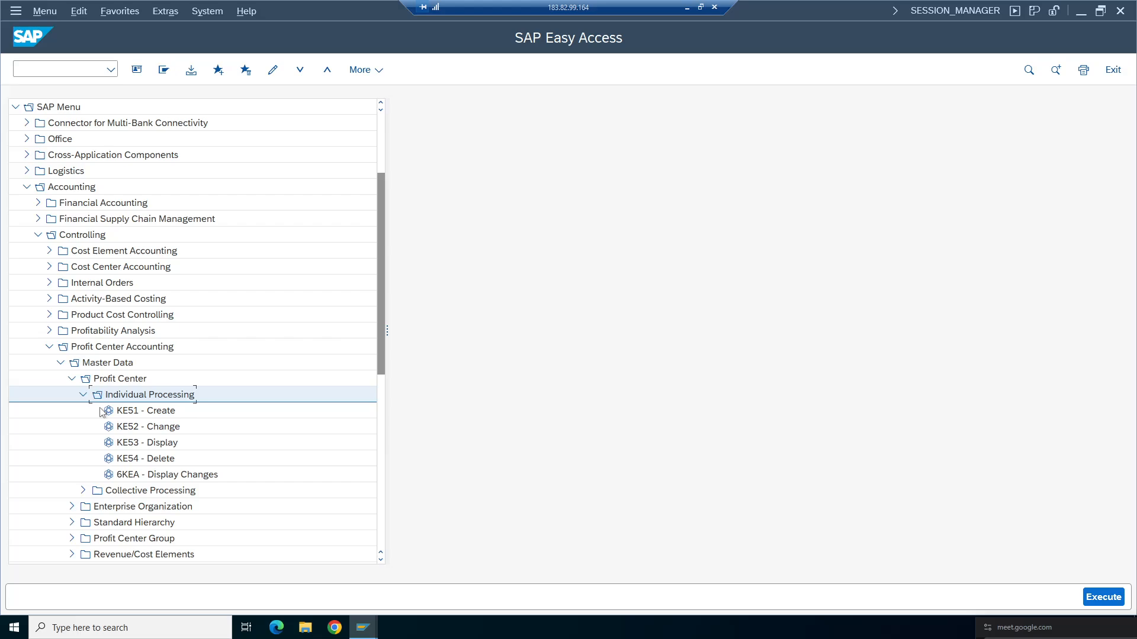
pyautogui.doubleClick(135, 413)
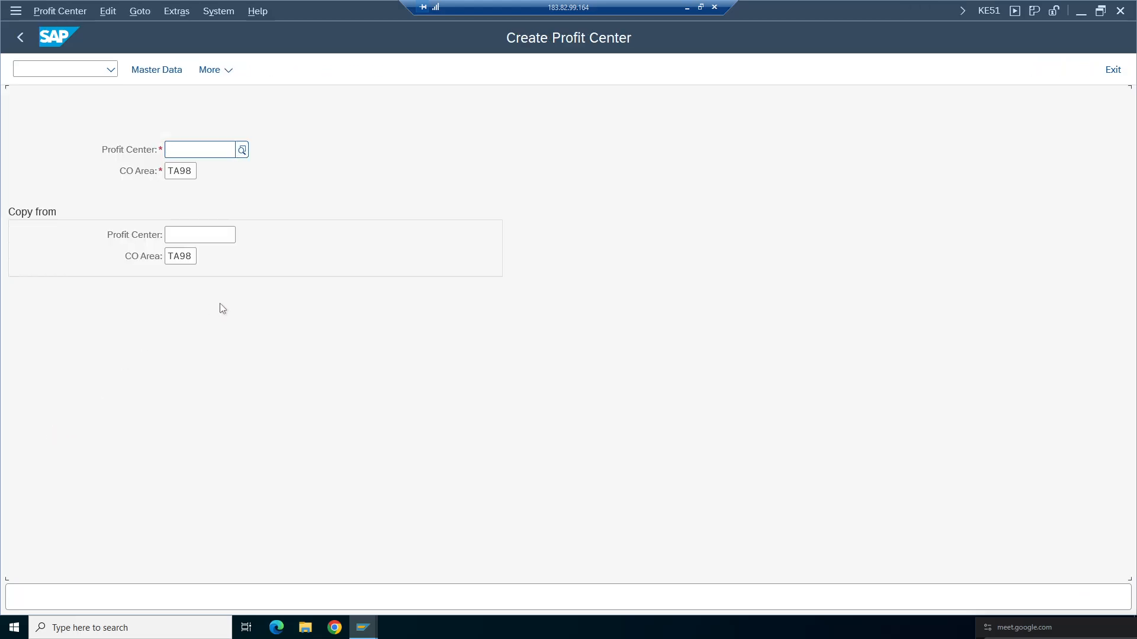
# - Start creating profit center 100100 in controlling area TA98
pyautogui.click(190, 171)
pyautogui.press('Tab')
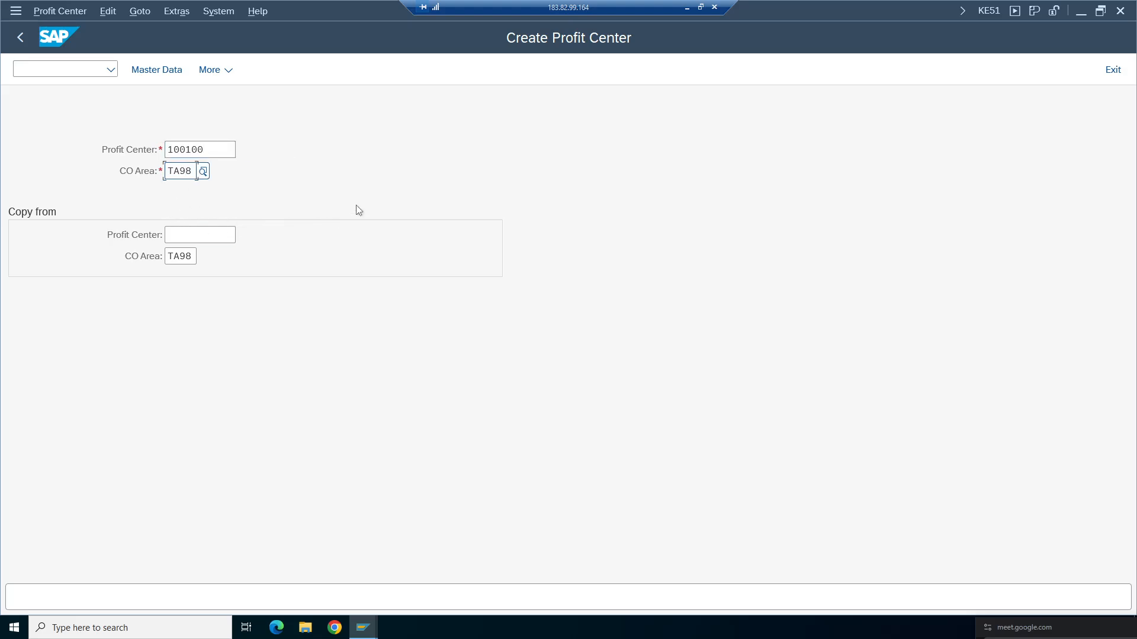
pyautogui.press('Return')
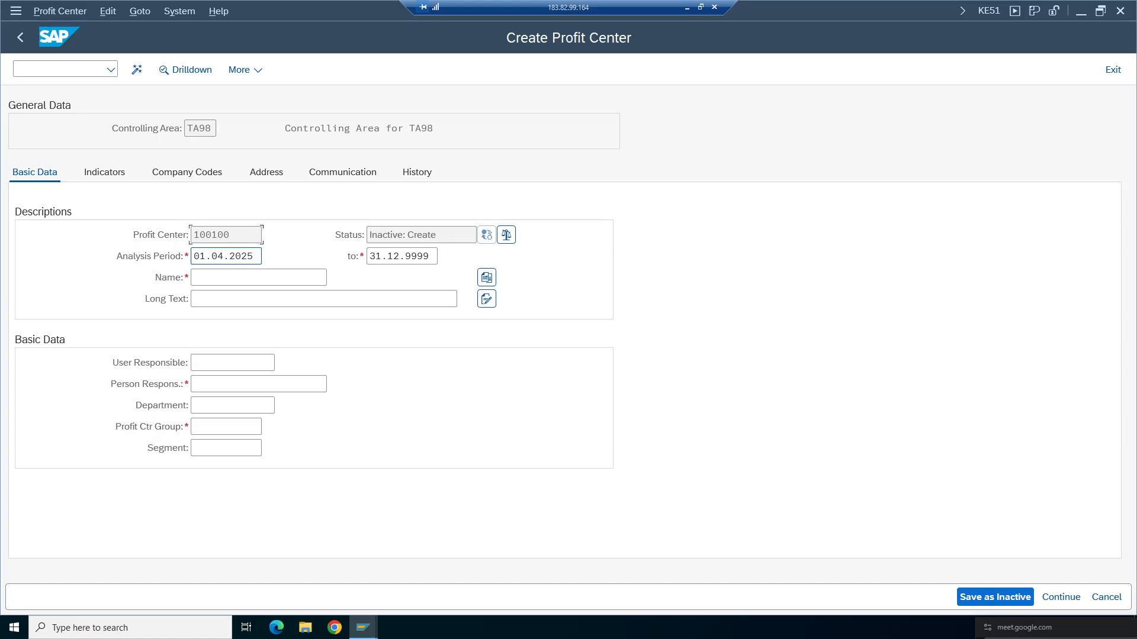
# - Set the profit center's name and long text to Pharma and the person responsible to abc
pyautogui.click(231, 279)
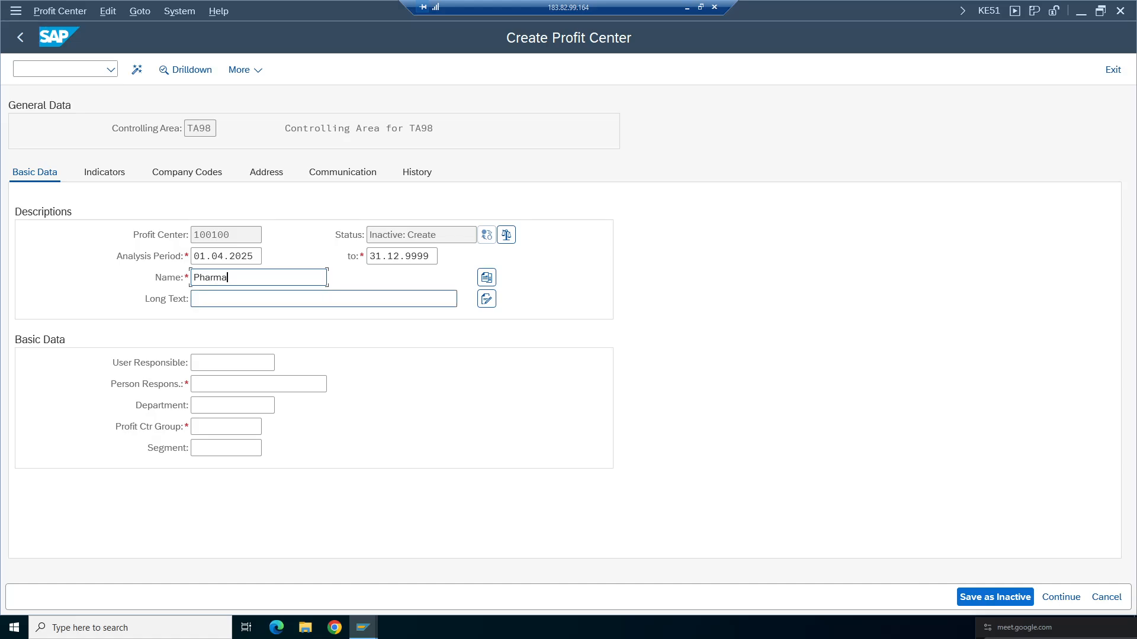
pyautogui.click(237, 299)
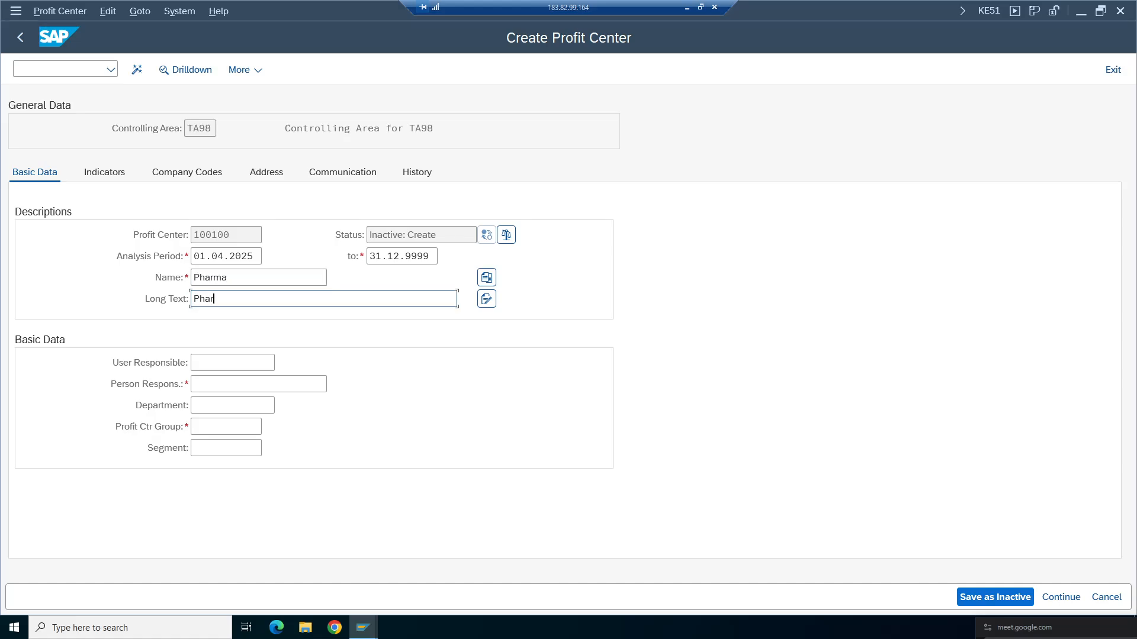
pyautogui.click(214, 384)
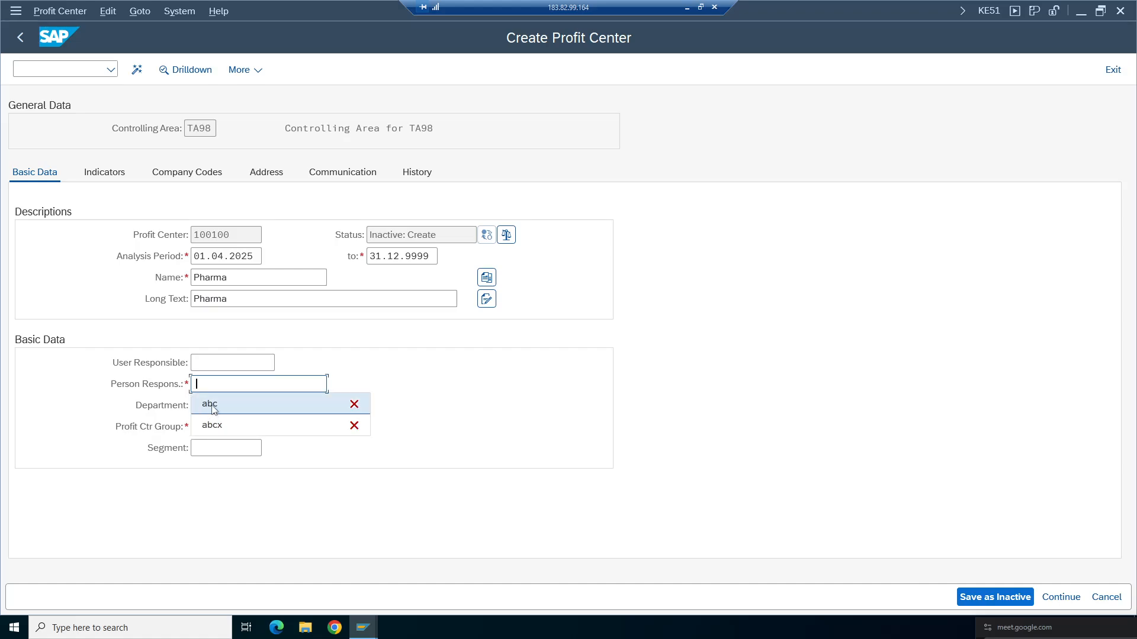
pyautogui.click(214, 407)
pyautogui.click(225, 427)
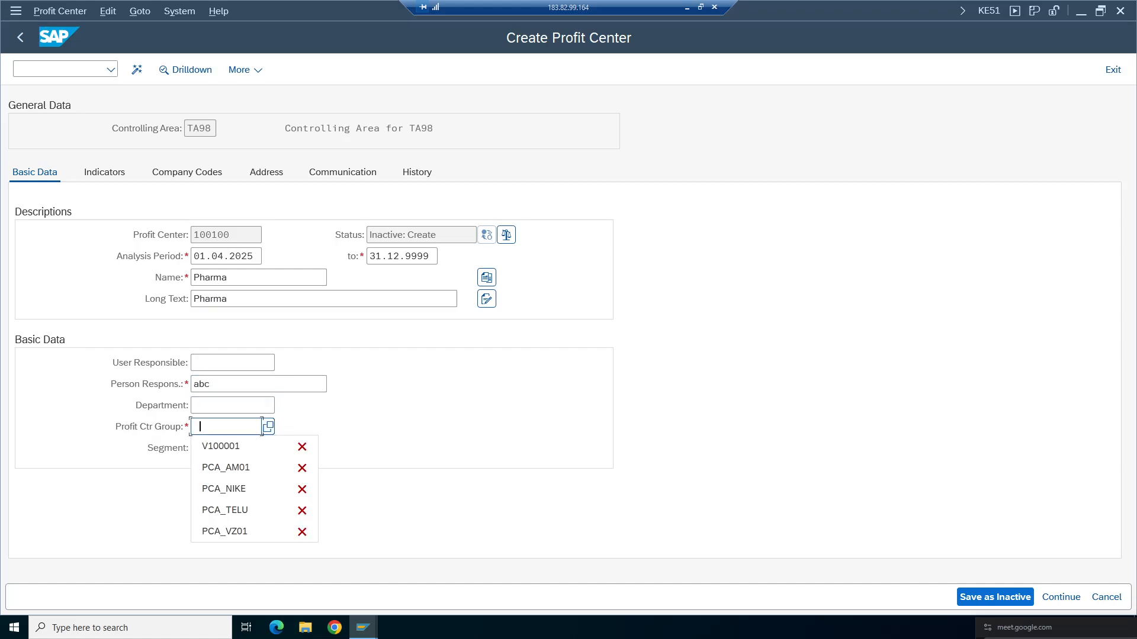
# - Set the profit center group to PCA_TA98 and activate the new profit center
pyautogui.press('Escape')
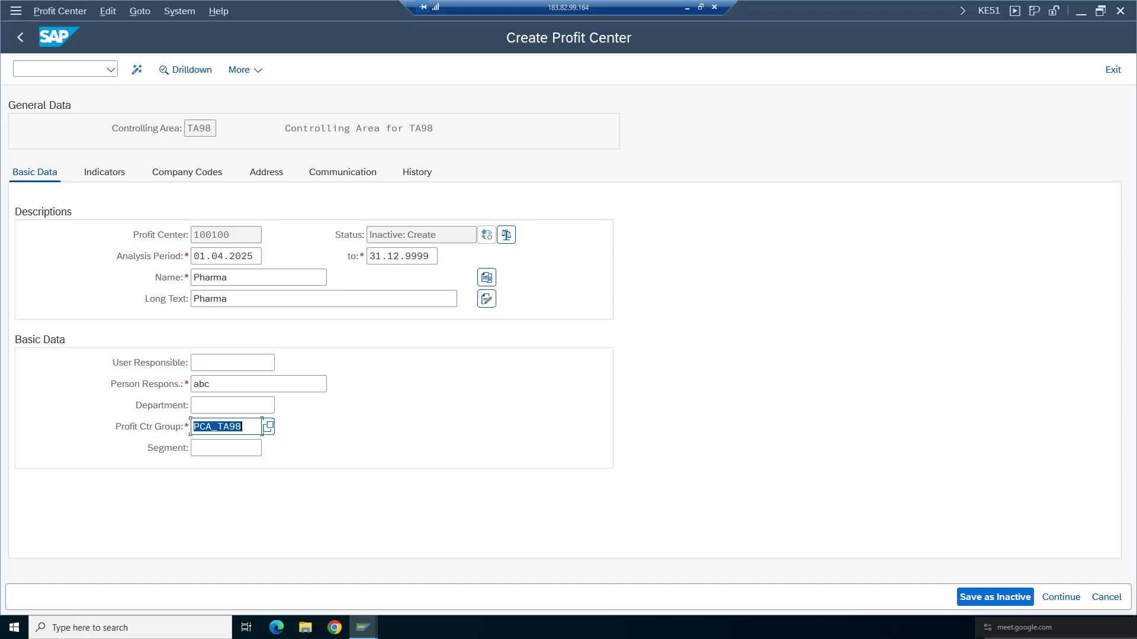
pyautogui.doubleClick(206, 427)
pyautogui.click(242, 426)
pyautogui.click(186, 428)
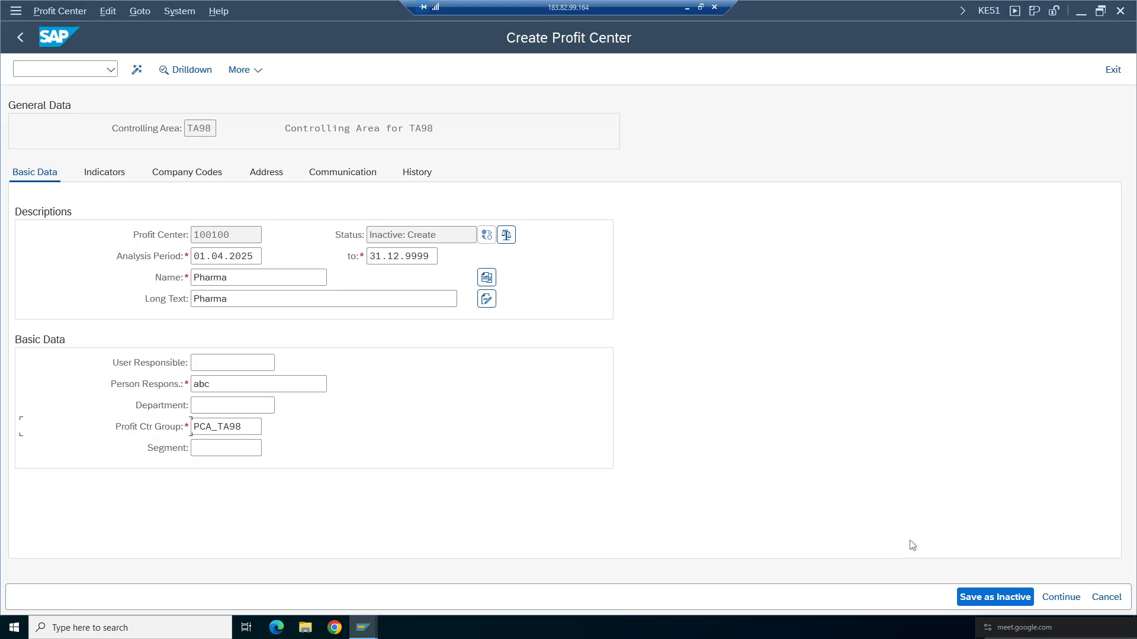
pyautogui.click(137, 70)
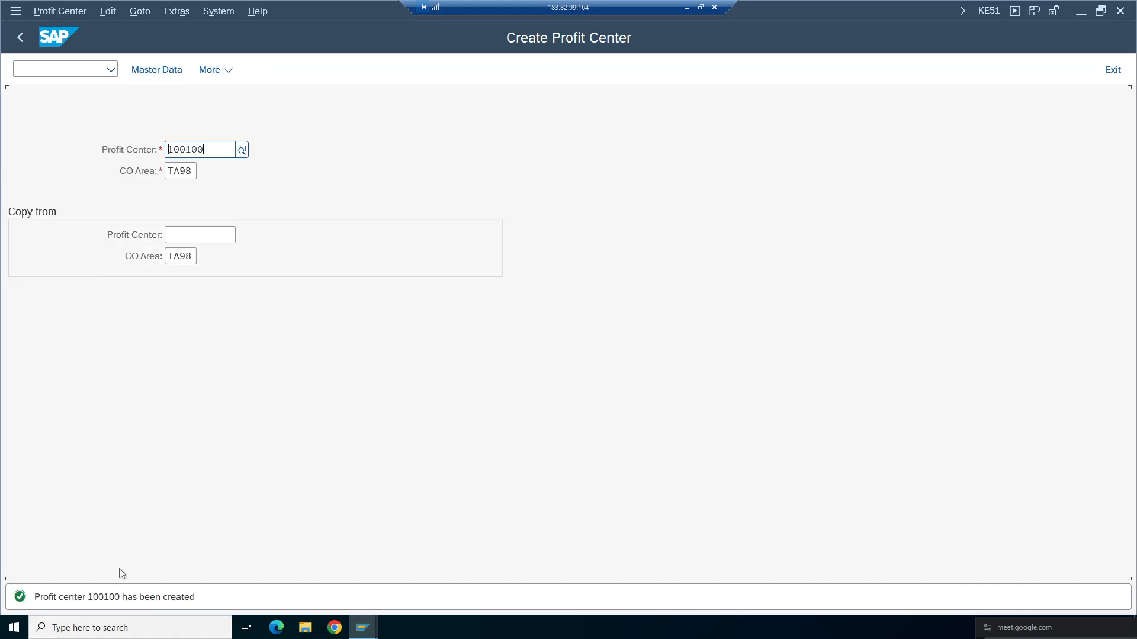
# - Open profit center 100100 in display mode and review its saved details
pyautogui.click(52, 13)
pyautogui.click(63, 71)
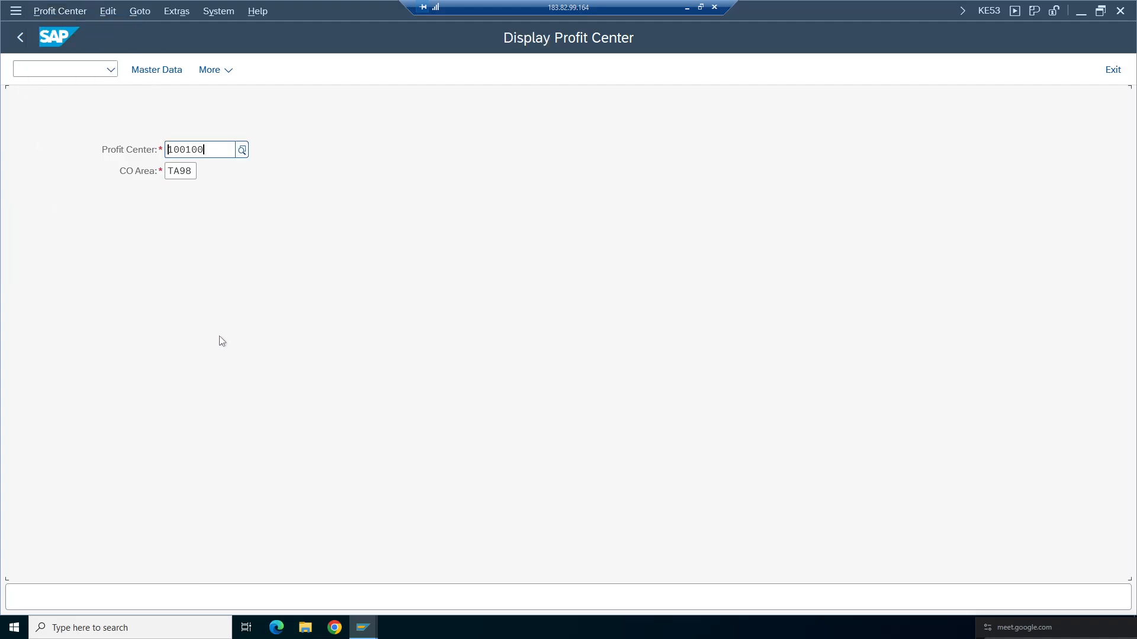
pyautogui.press('Return')
pyautogui.moveTo(188, 128); pyautogui.dragTo(255, 128)
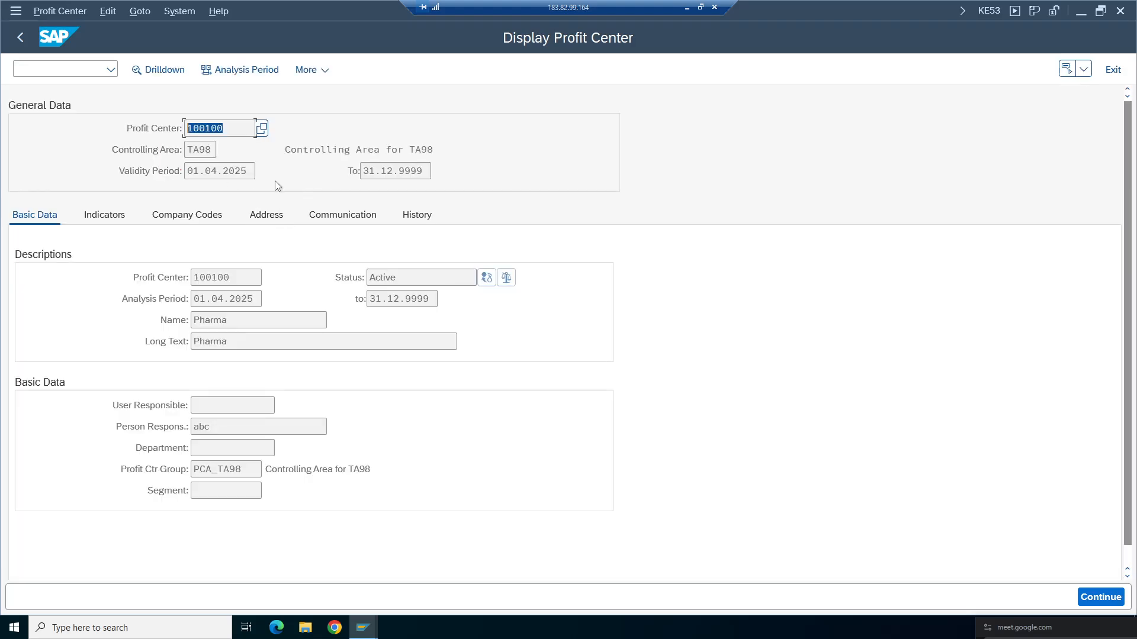
pyautogui.doubleClick(256, 171)
pyautogui.click(431, 172)
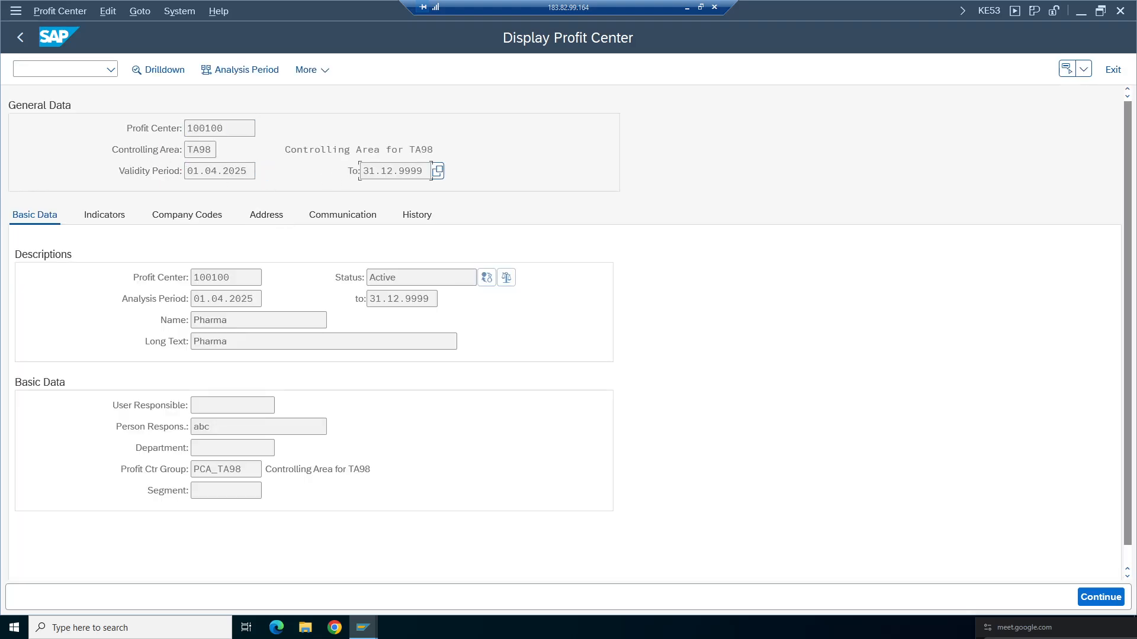
pyautogui.doubleClick(256, 170)
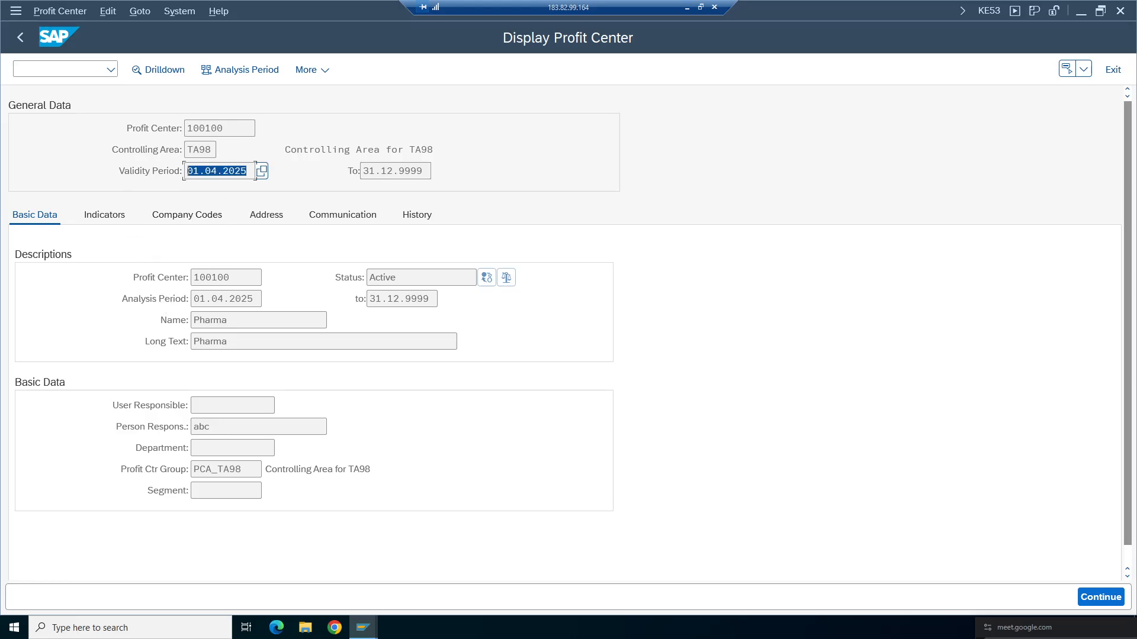
pyautogui.click(191, 171)
pyautogui.moveTo(232, 278); pyautogui.dragTo(192, 278)
pyautogui.moveTo(230, 320); pyautogui.dragTo(192, 342)
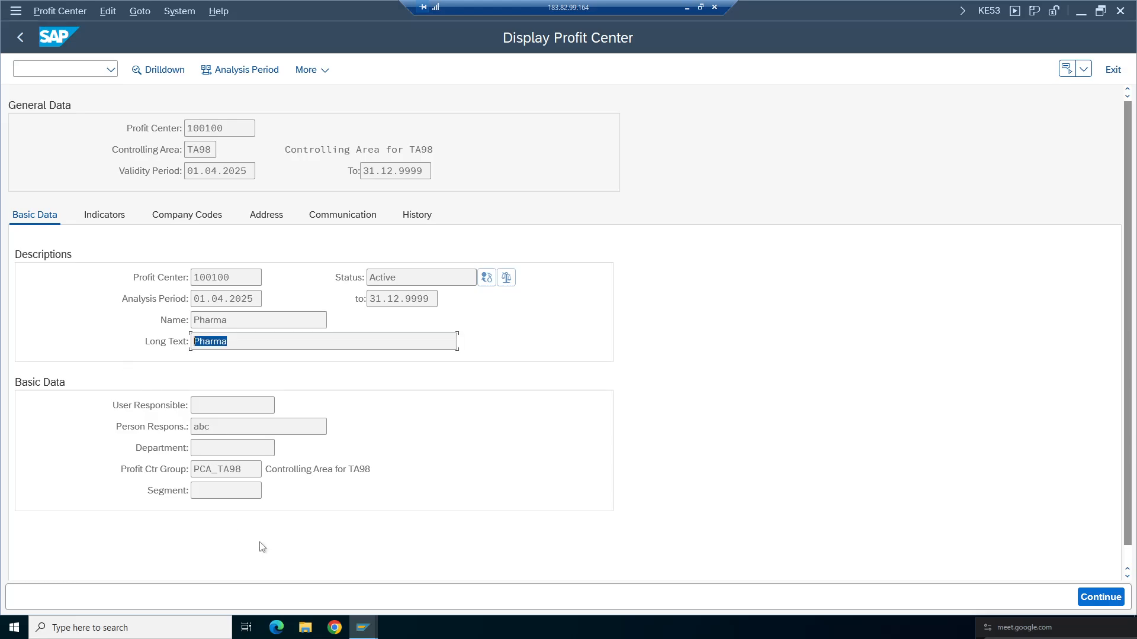
pyautogui.doubleClick(262, 469)
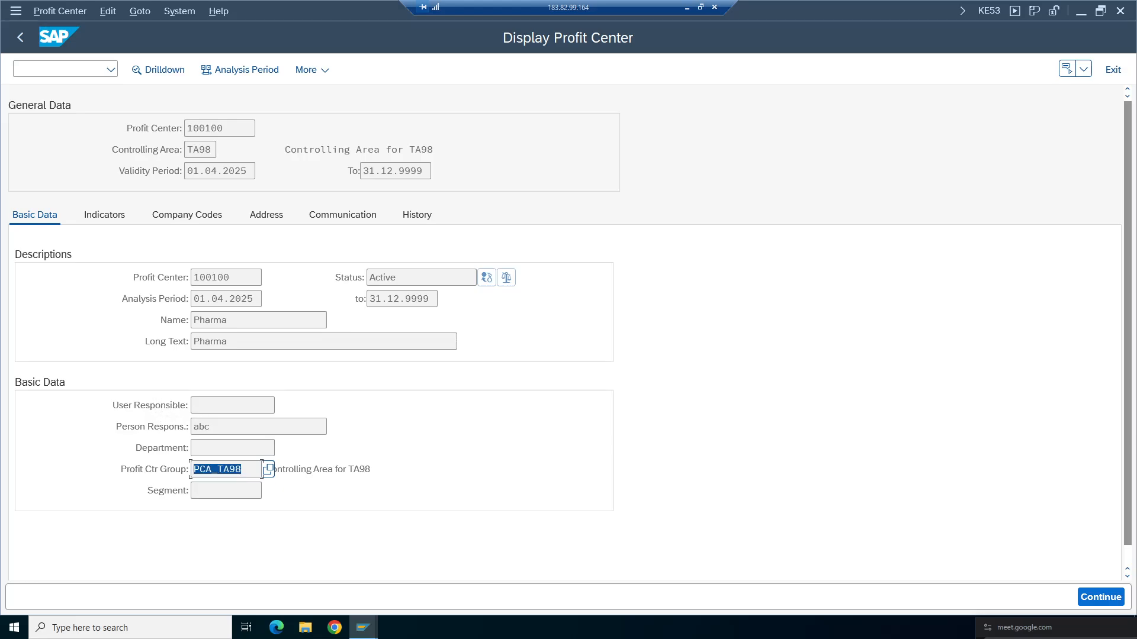
pyautogui.doubleClick(327, 426)
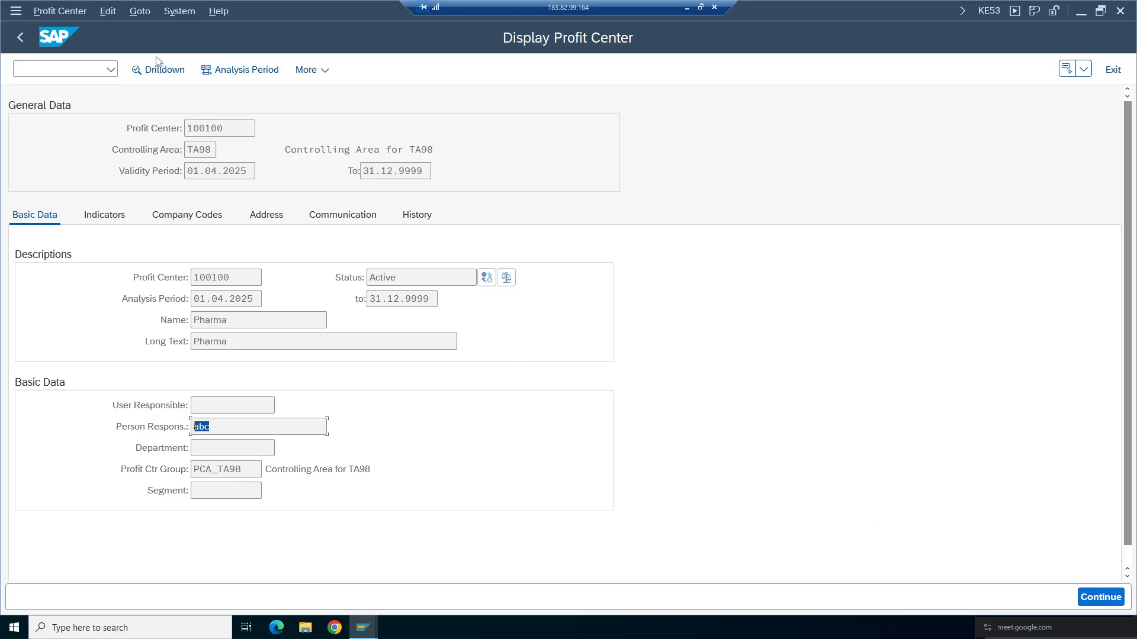
# - Return to the cost center creation and search profit centers in company code TA98 through the profit center field's value help
pyautogui.click(20, 37)
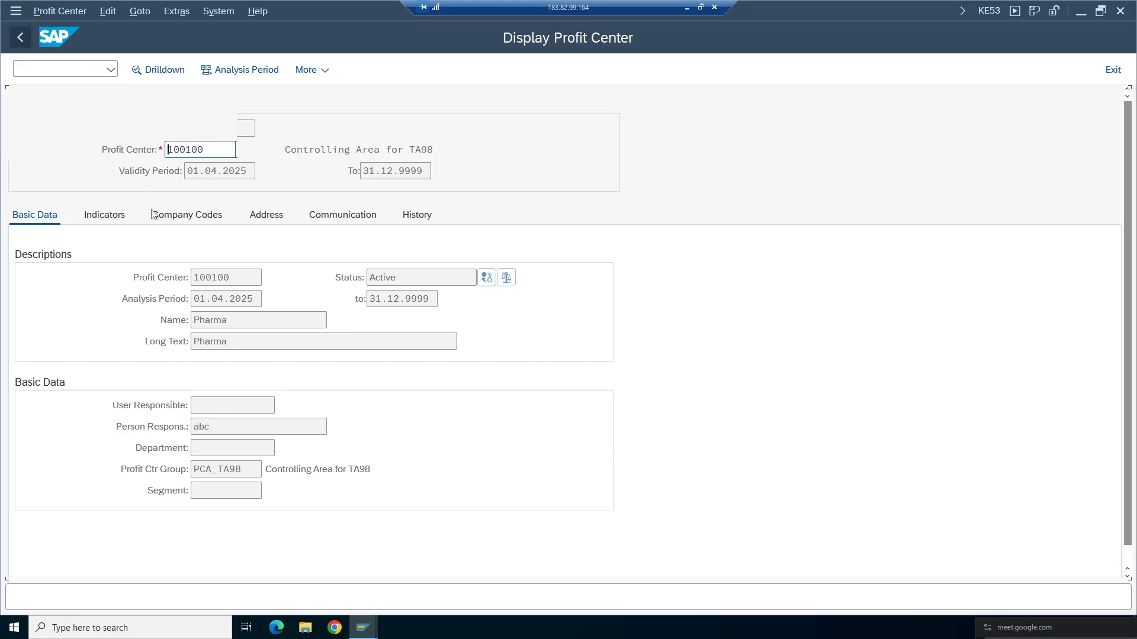
pyautogui.click(366, 626)
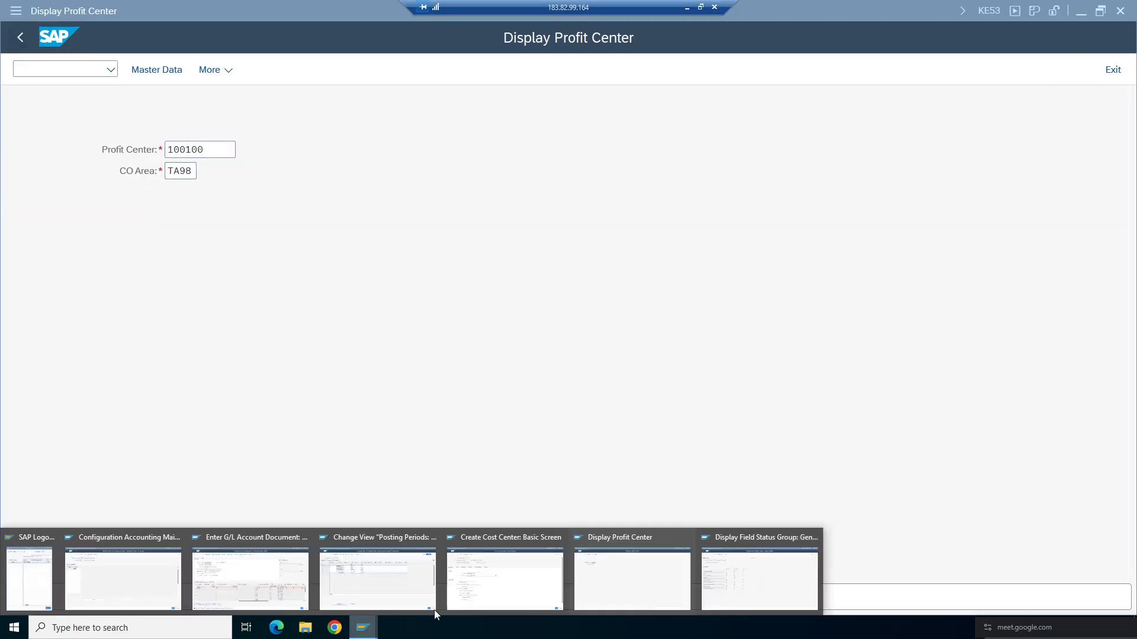
pyautogui.click(505, 575)
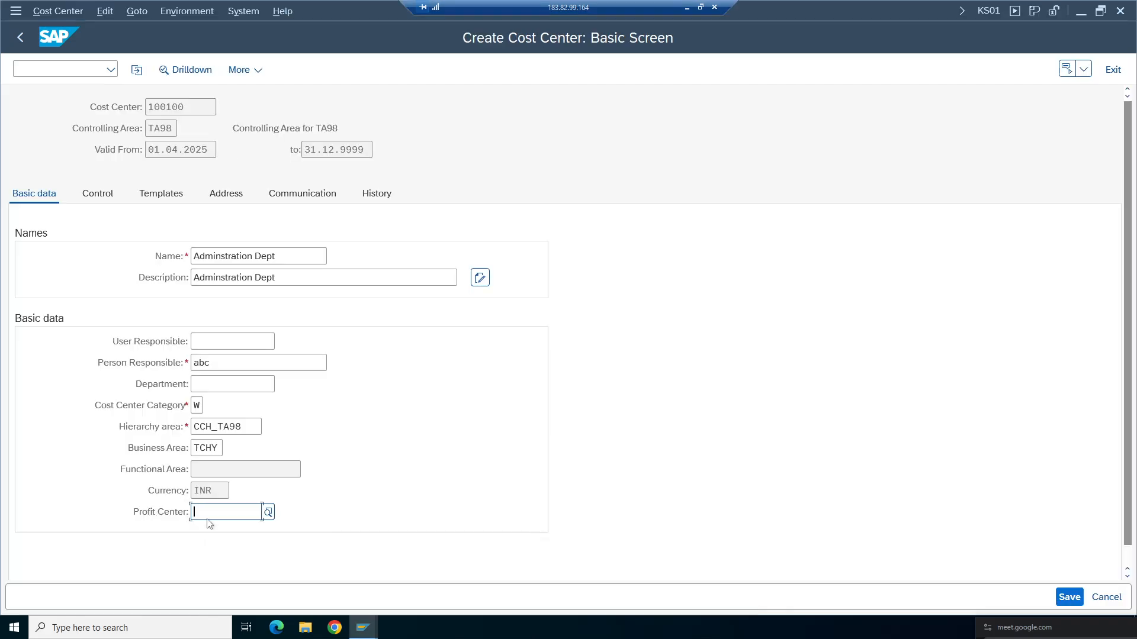
pyautogui.click(267, 512)
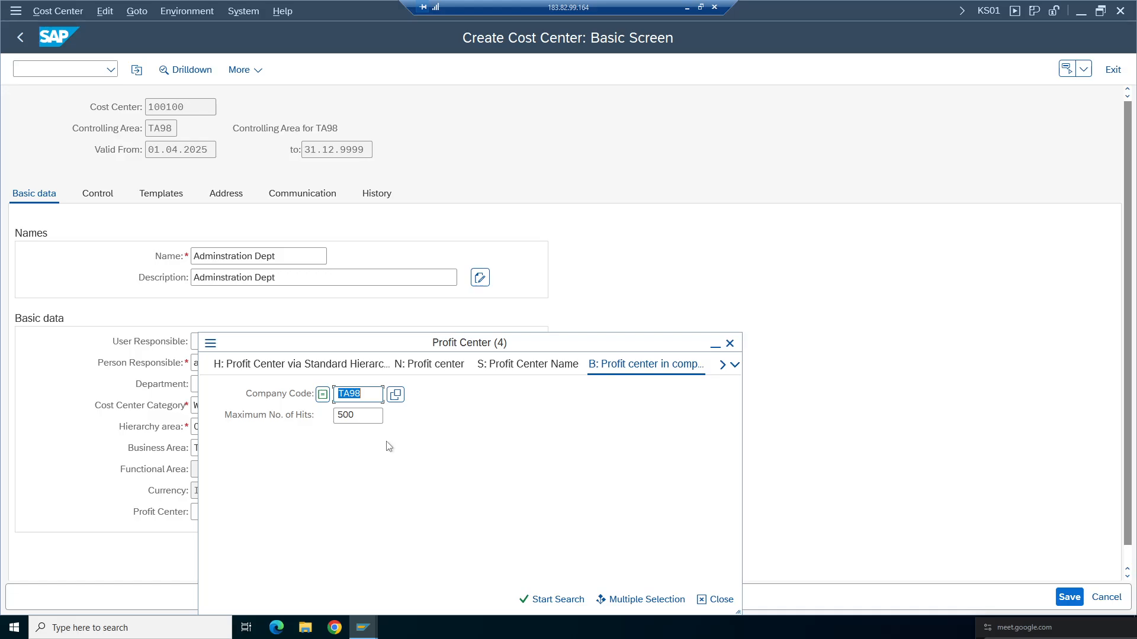
pyautogui.press('Return')
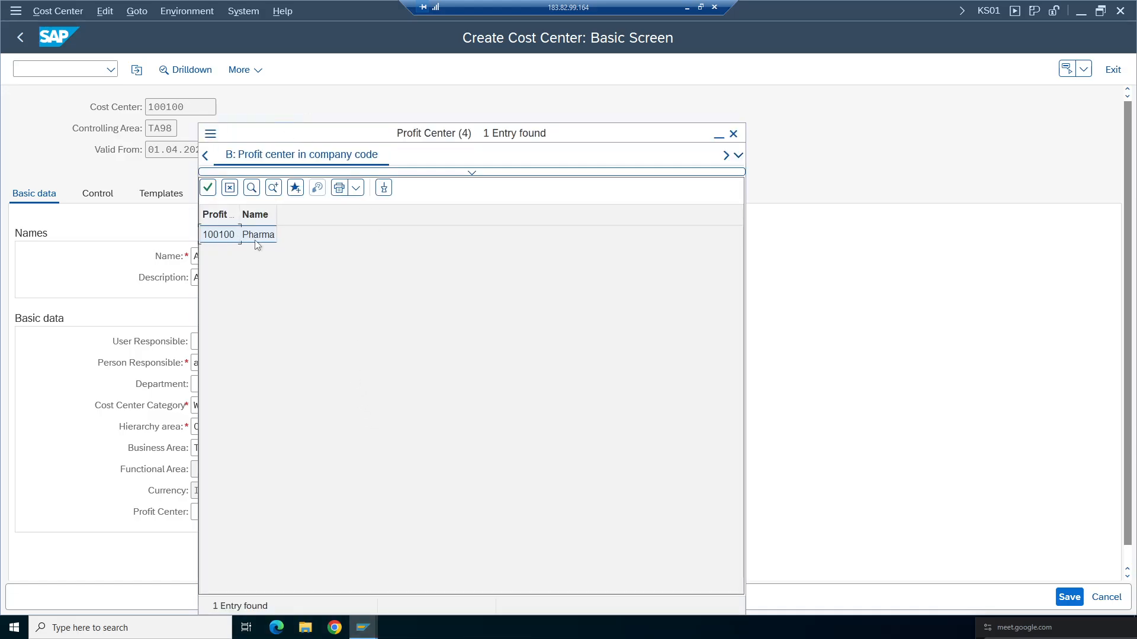
# - Assign profit center 100100 to the cost center and save cost center 100100
pyautogui.doubleClick(220, 236)
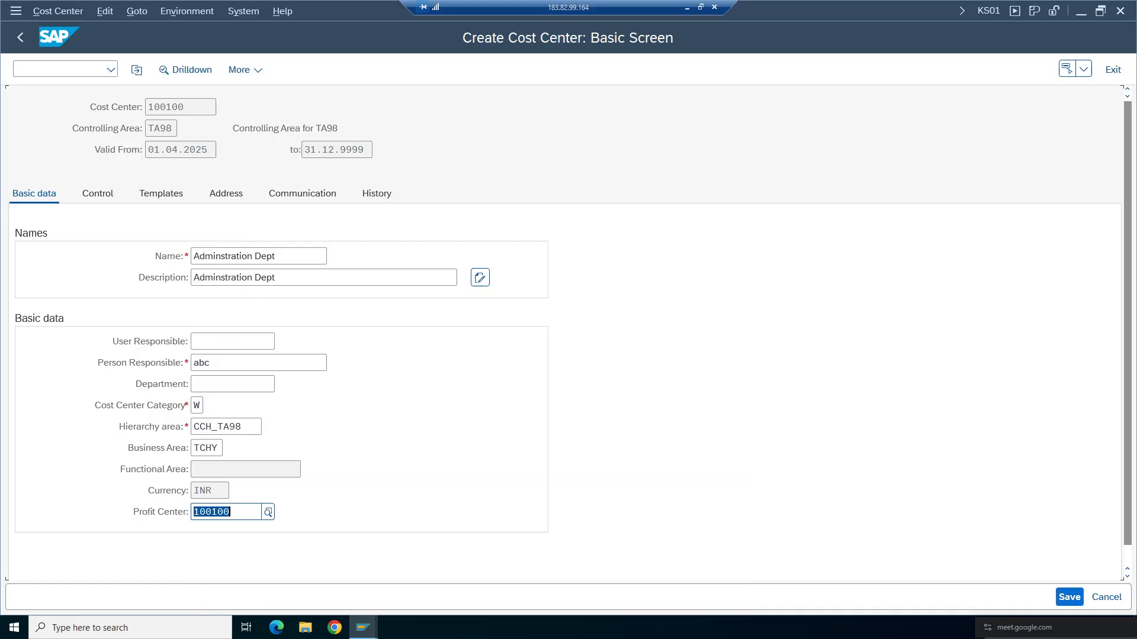
pyautogui.press('Return')
pyautogui.click(206, 448)
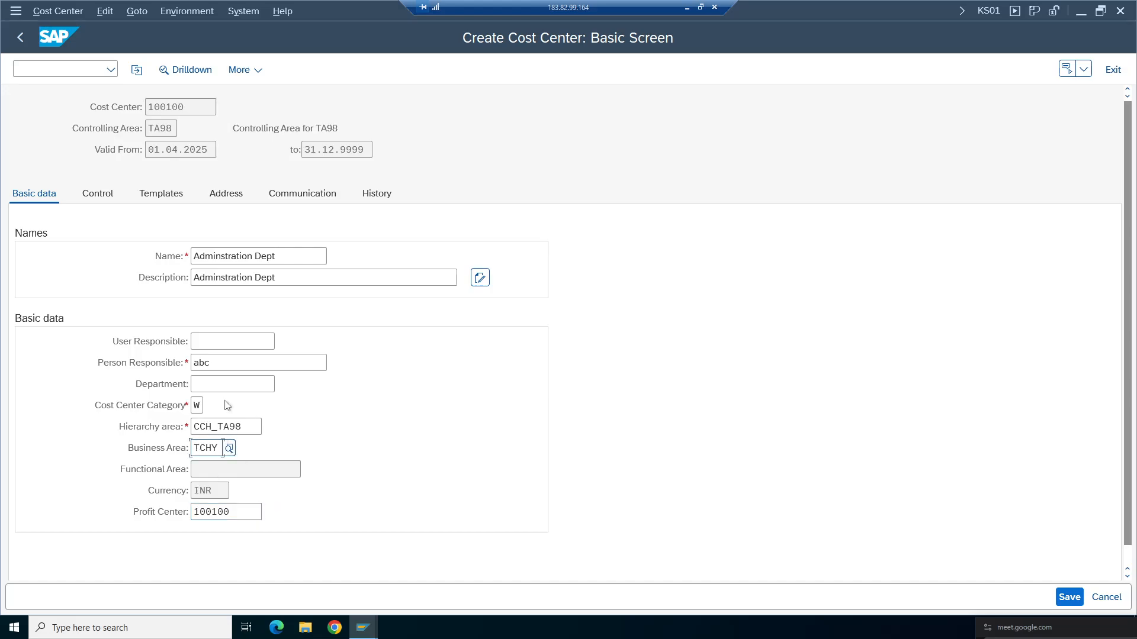
pyautogui.click(1061, 596)
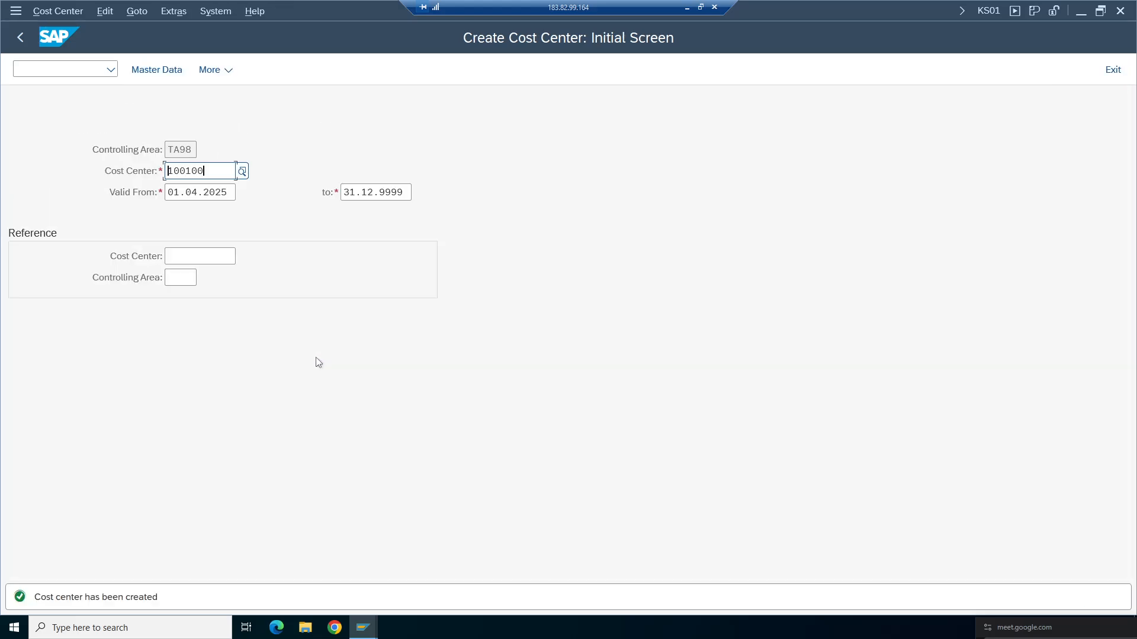
# - Switch back to the G/L account document and assign cost center 100100 to the account 3000 line item
pyautogui.hotkey('ctrl', 'a')
pyautogui.click(363, 627)
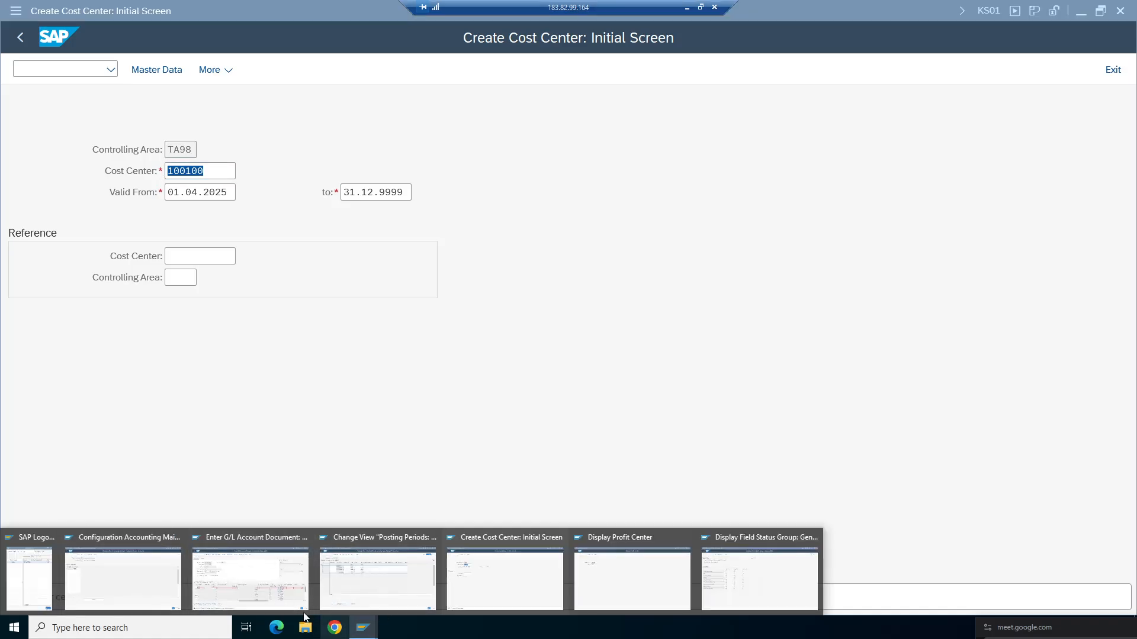
pyautogui.click(299, 601)
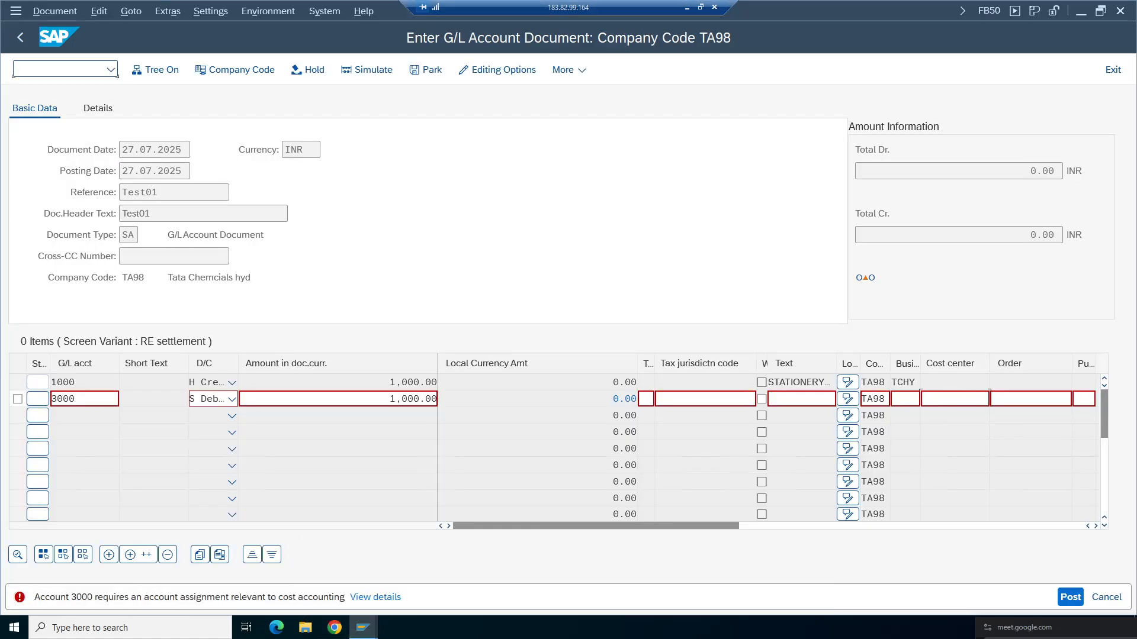
pyautogui.click(995, 400)
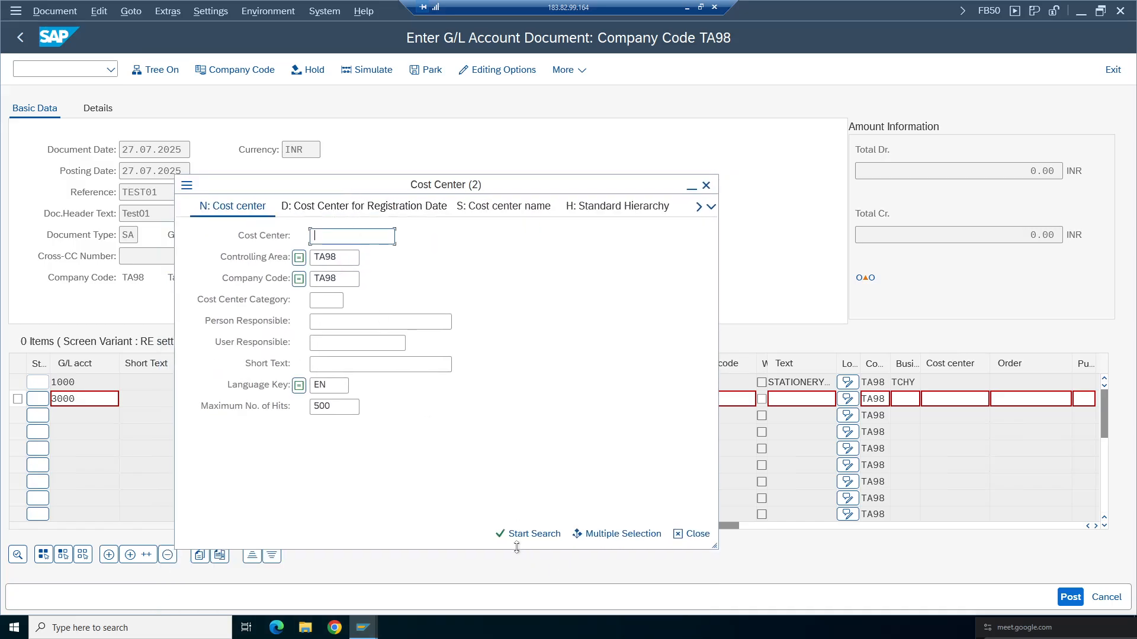
pyautogui.click(521, 534)
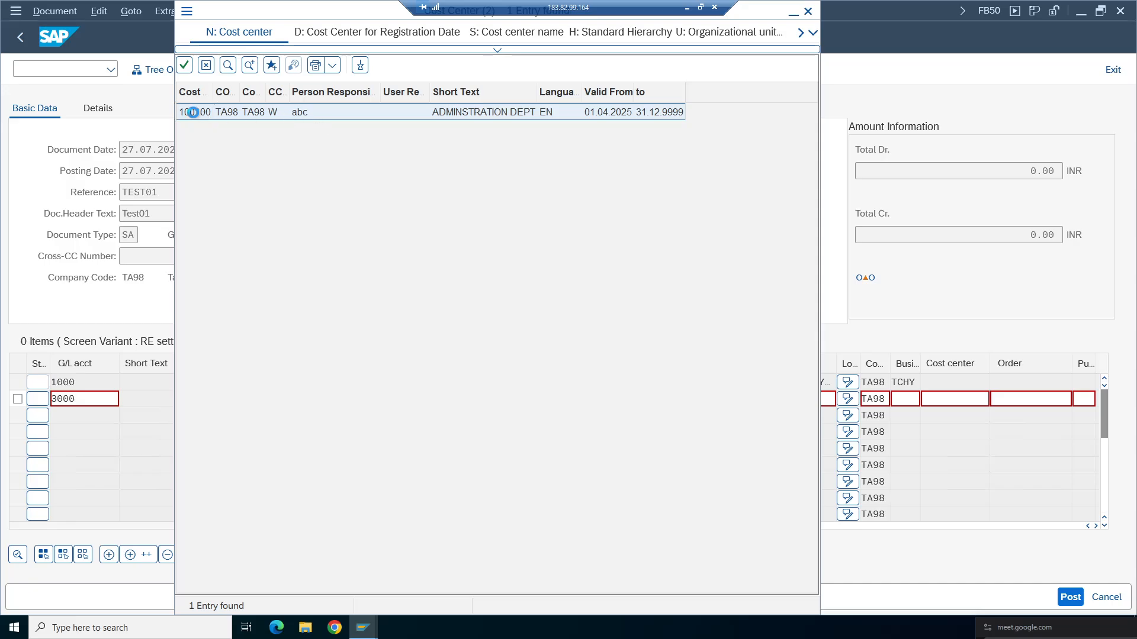
pyautogui.doubleClick(195, 112)
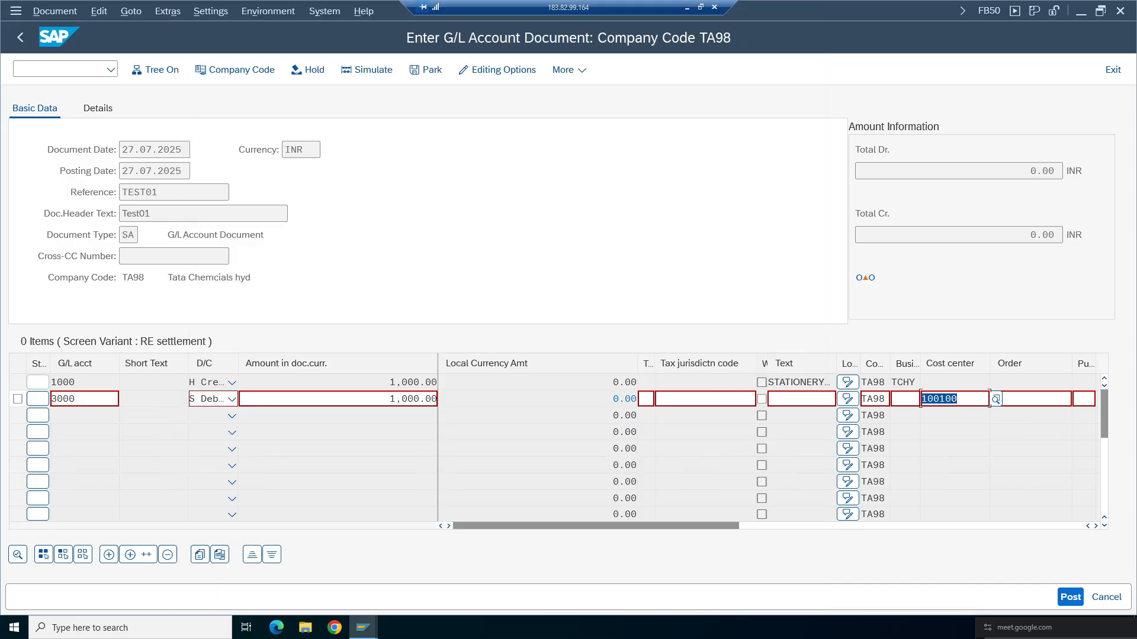
pyautogui.press('Return')
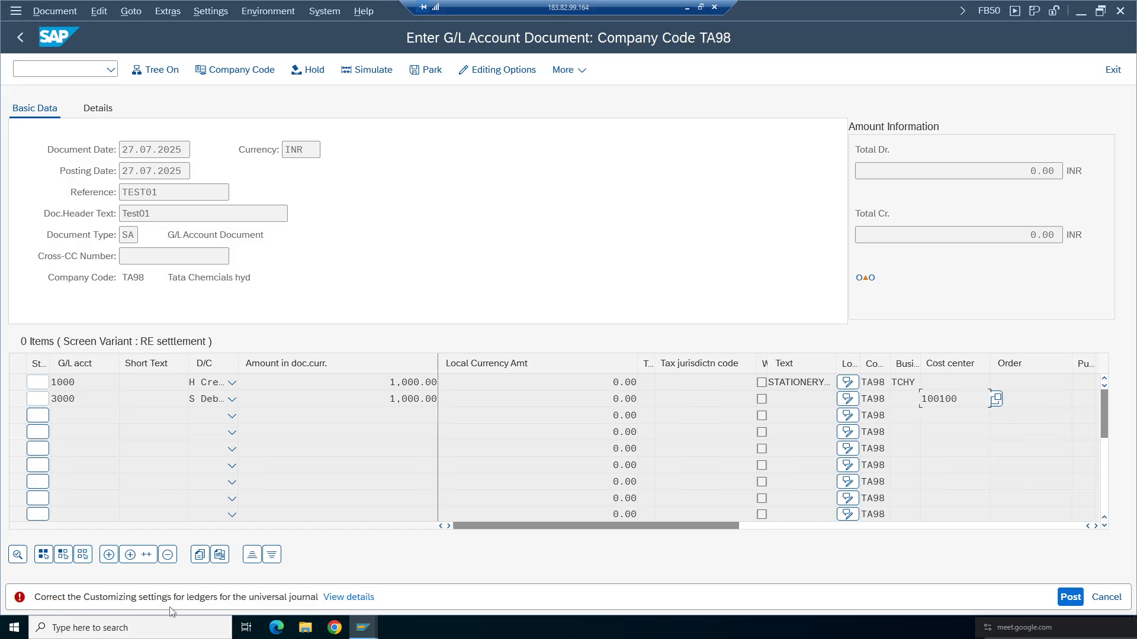
# - Open the posting error's details and launch the FINS_CUST_CONS_CHK_P customizing consistency check
pyautogui.click(343, 600)
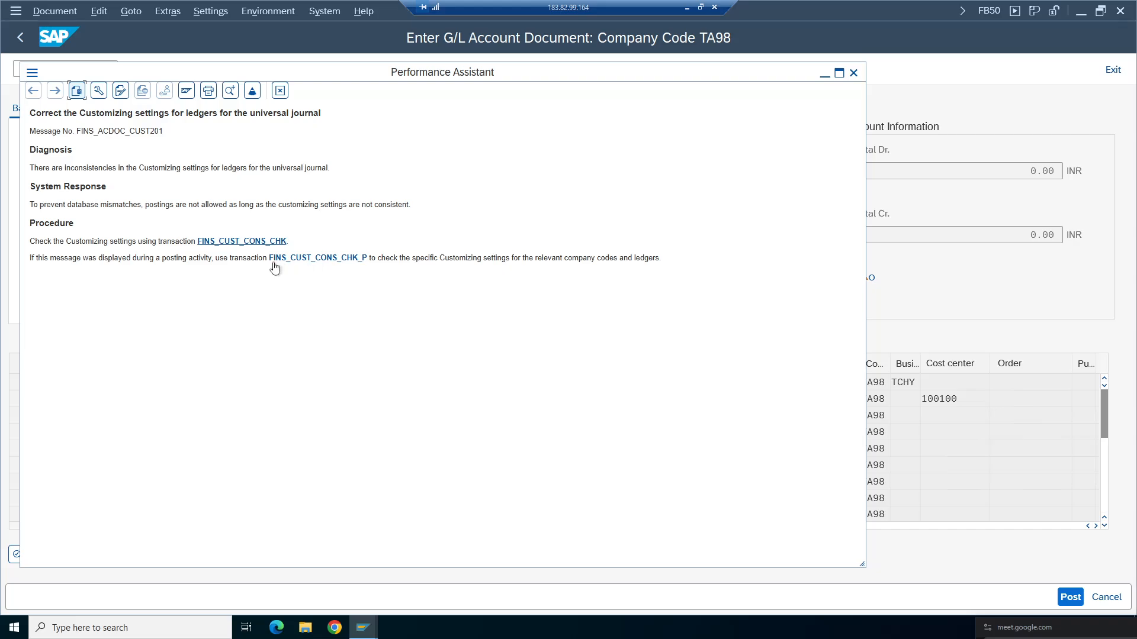
pyautogui.click(319, 259)
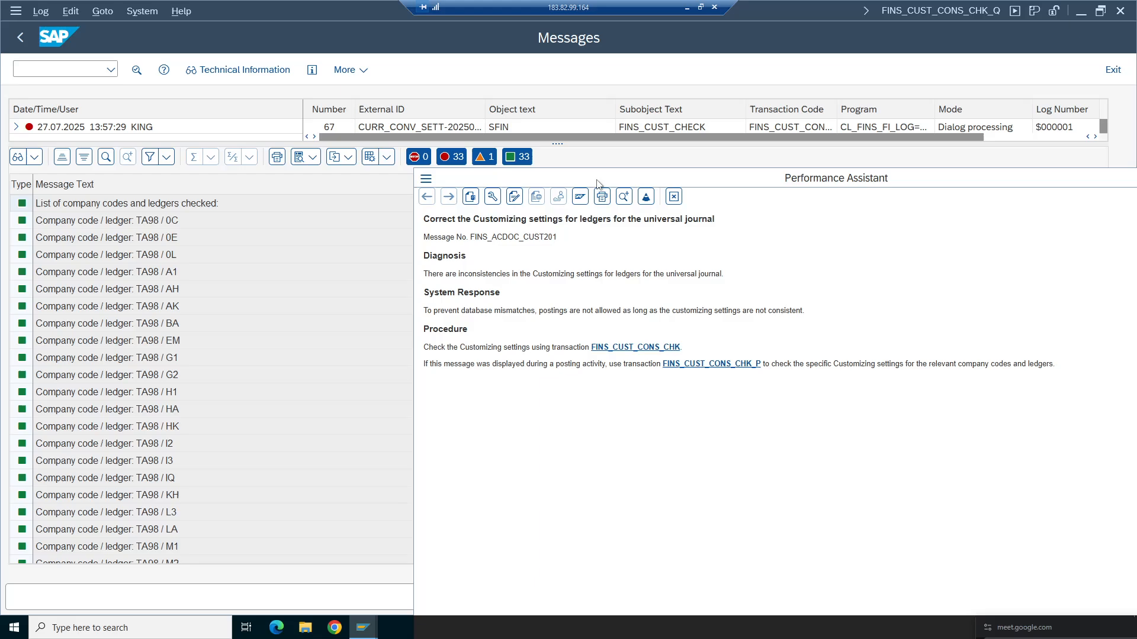
# - Review the consistency check log's messages for company code TA98's ledgers
pyautogui.moveTo(612, 180); pyautogui.dragTo(609, 151)
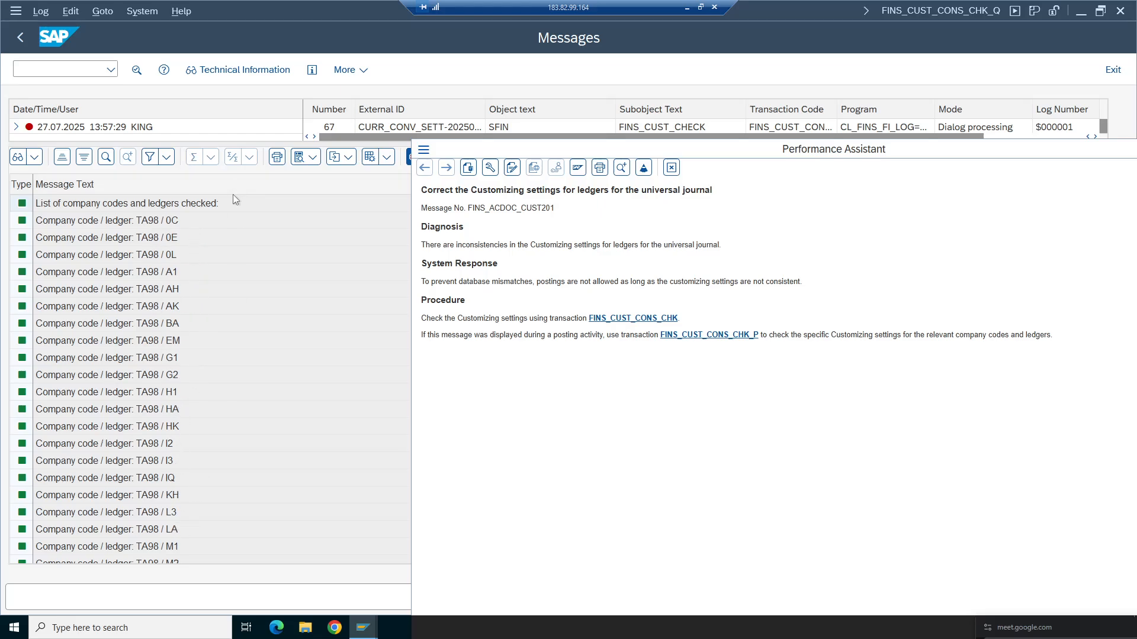
pyautogui.moveTo(526, 146); pyautogui.dragTo(548, 512)
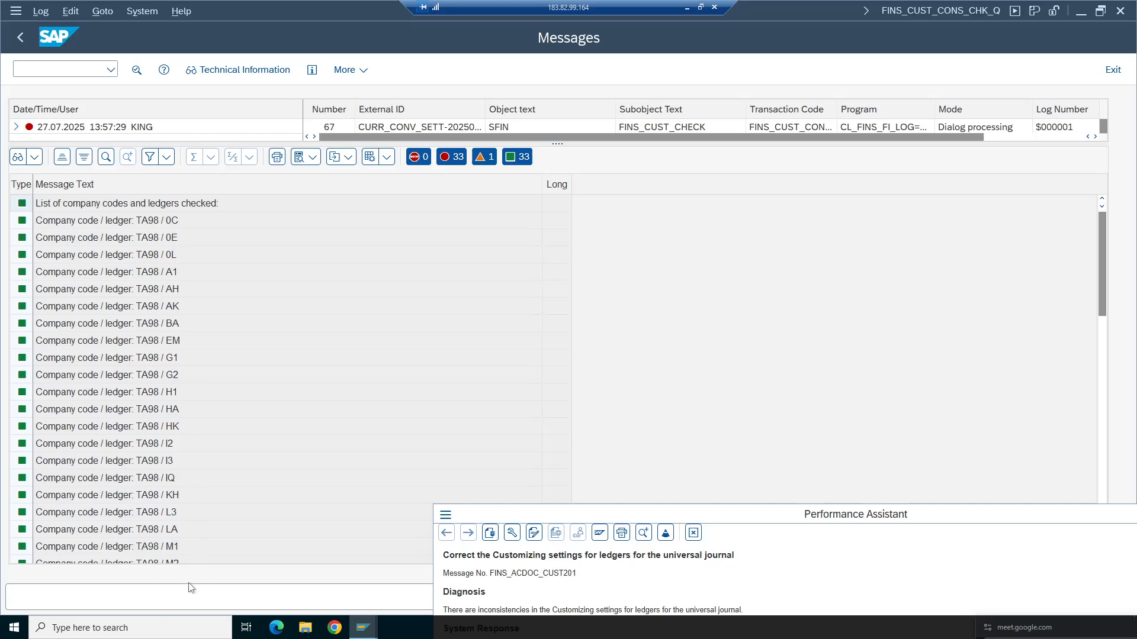
pyautogui.click(1110, 286)
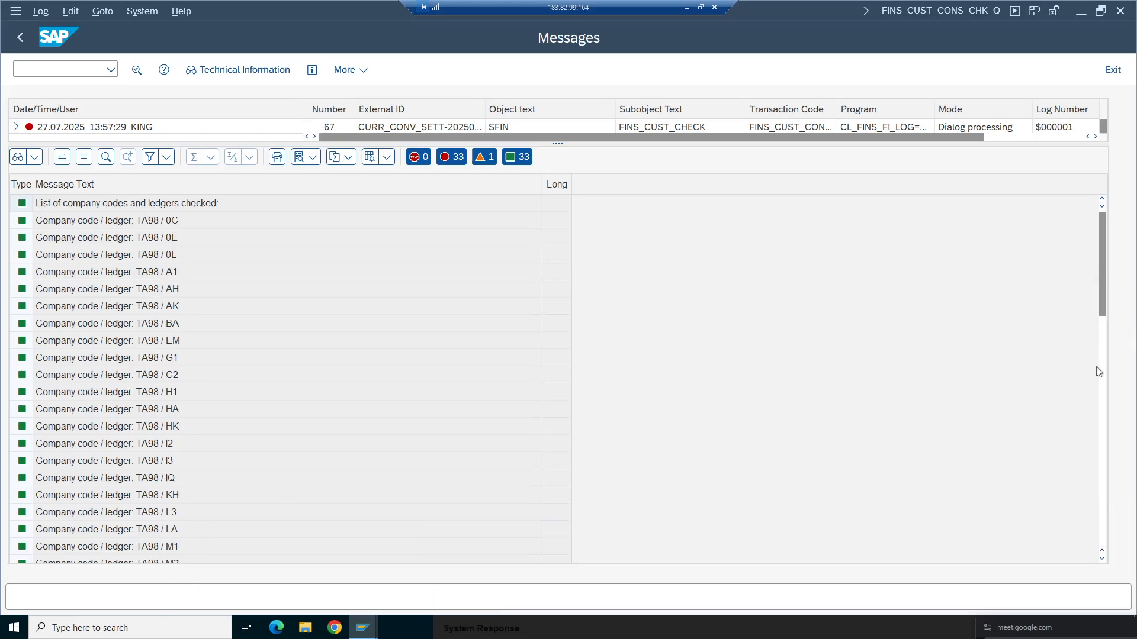
pyautogui.moveTo(1099, 293); pyautogui.dragTo(84, 363)
pyautogui.moveTo(1107, 285); pyautogui.dragTo(1100, 453)
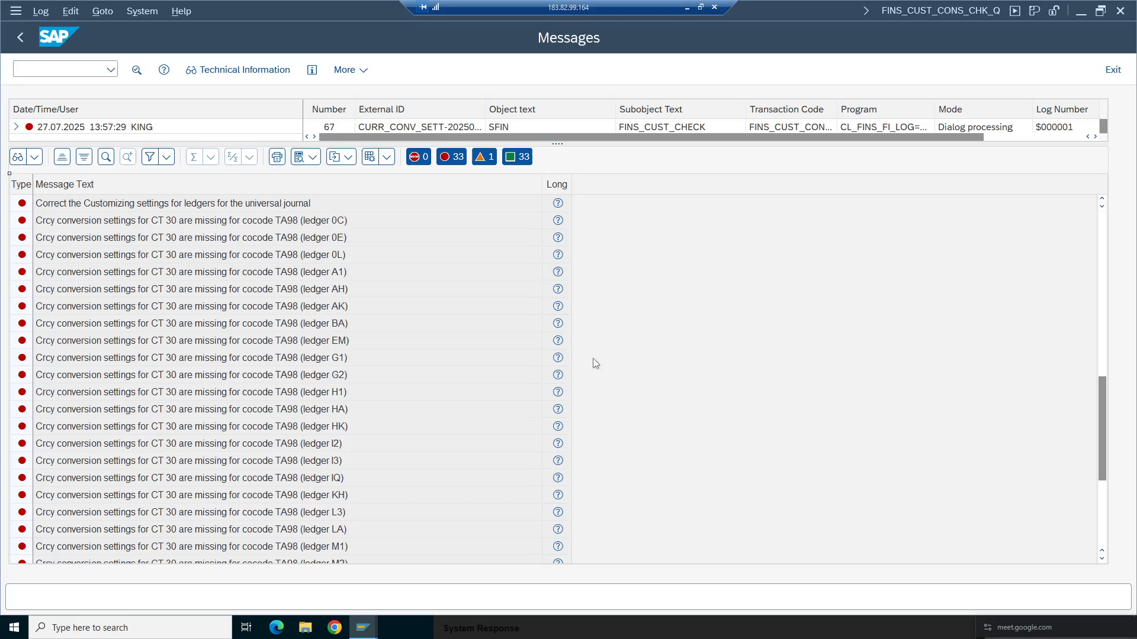
pyautogui.moveTo(1102, 399); pyautogui.dragTo(1103, 353)
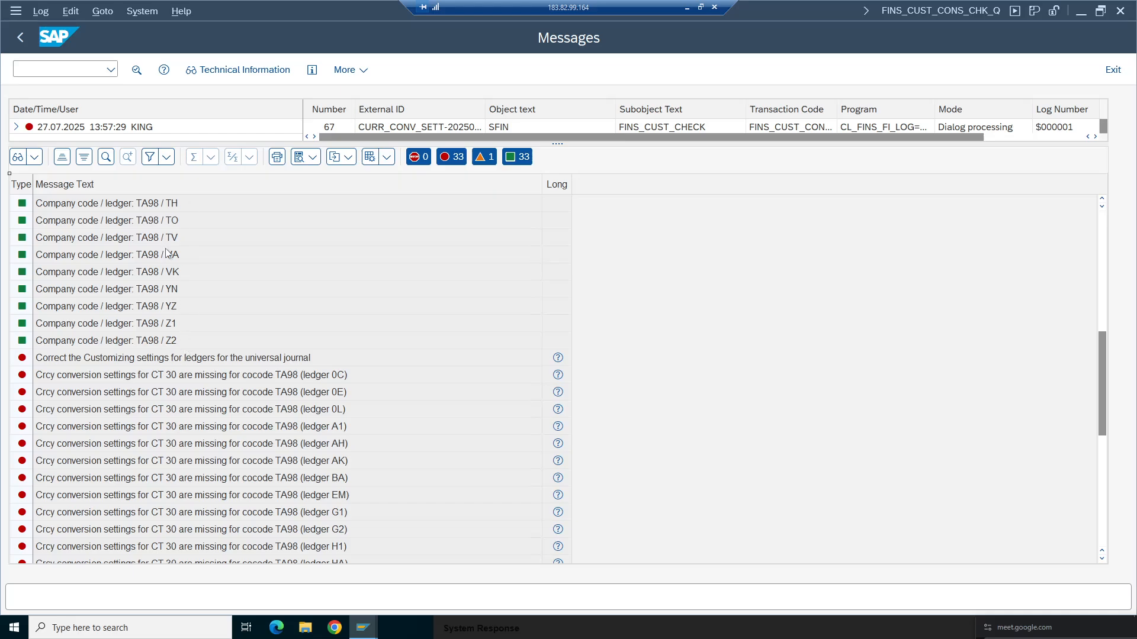
# - Open the IMG activity Define Settings for Ledgers and Currency Types under Financial Accounting Global Settings
pyautogui.moveTo(363, 626)
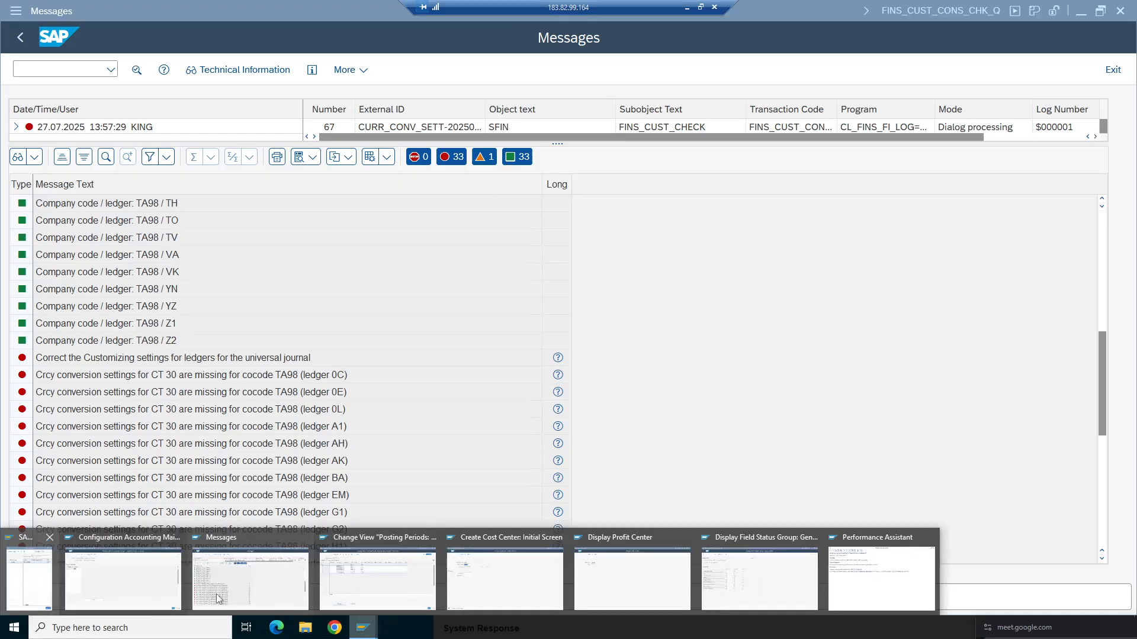
pyautogui.click(531, 595)
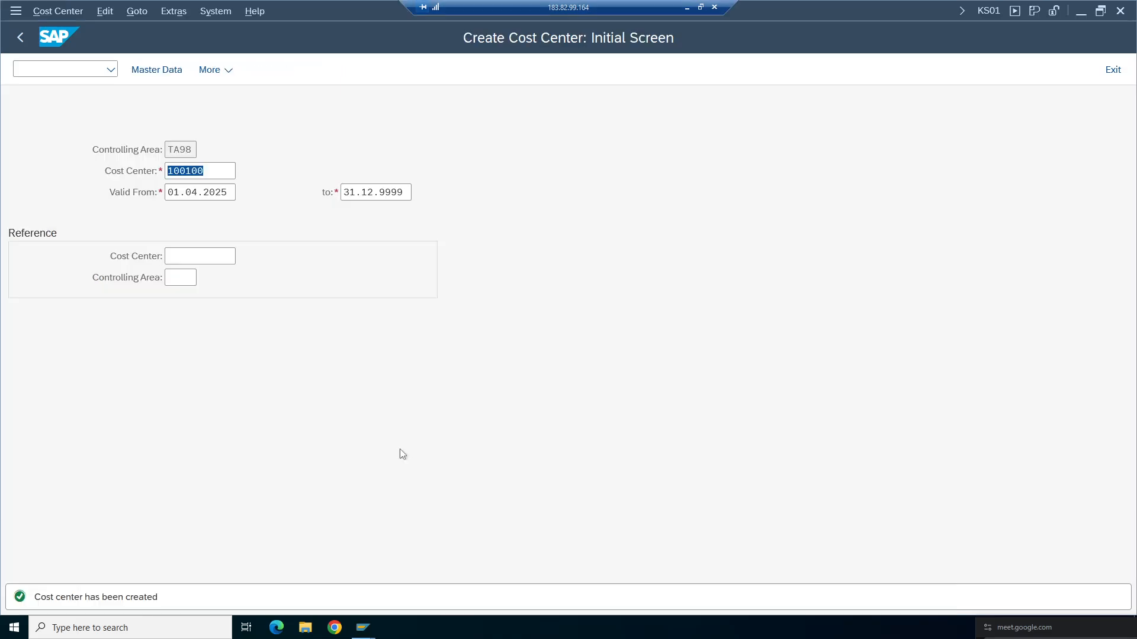
pyautogui.click(18, 39)
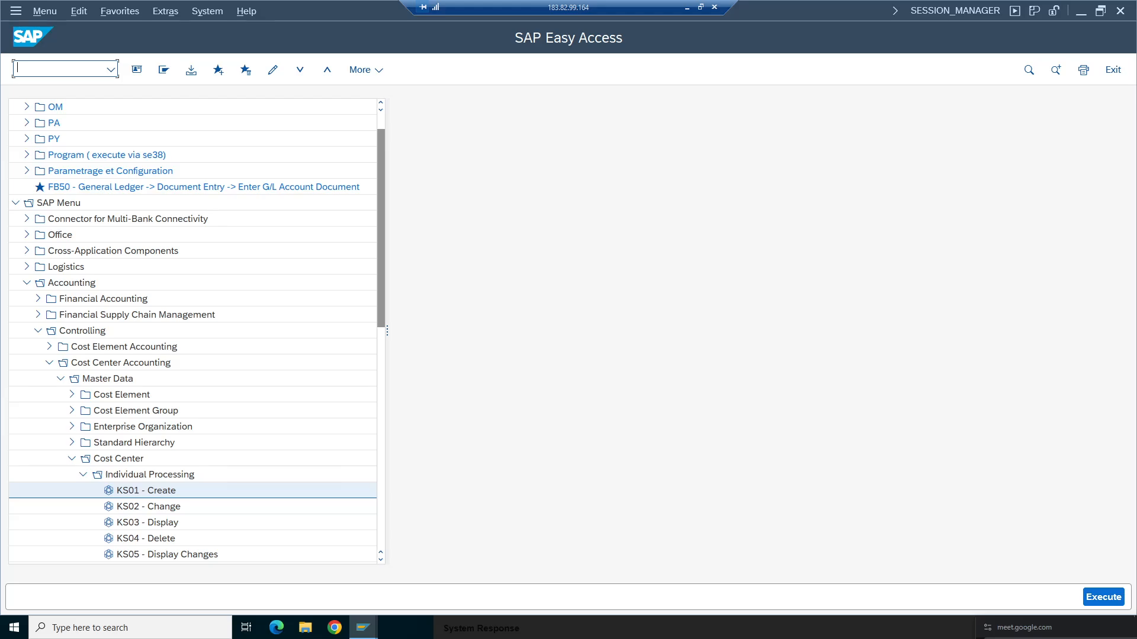
pyautogui.write('spro')
pyautogui.press('Return')
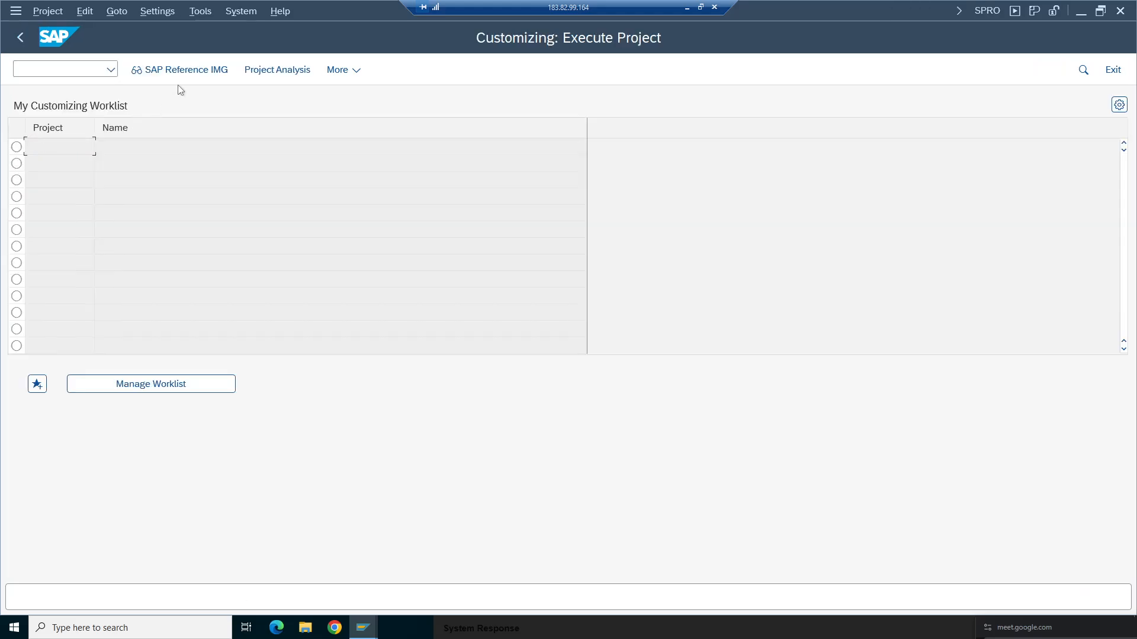
pyautogui.press('F5')
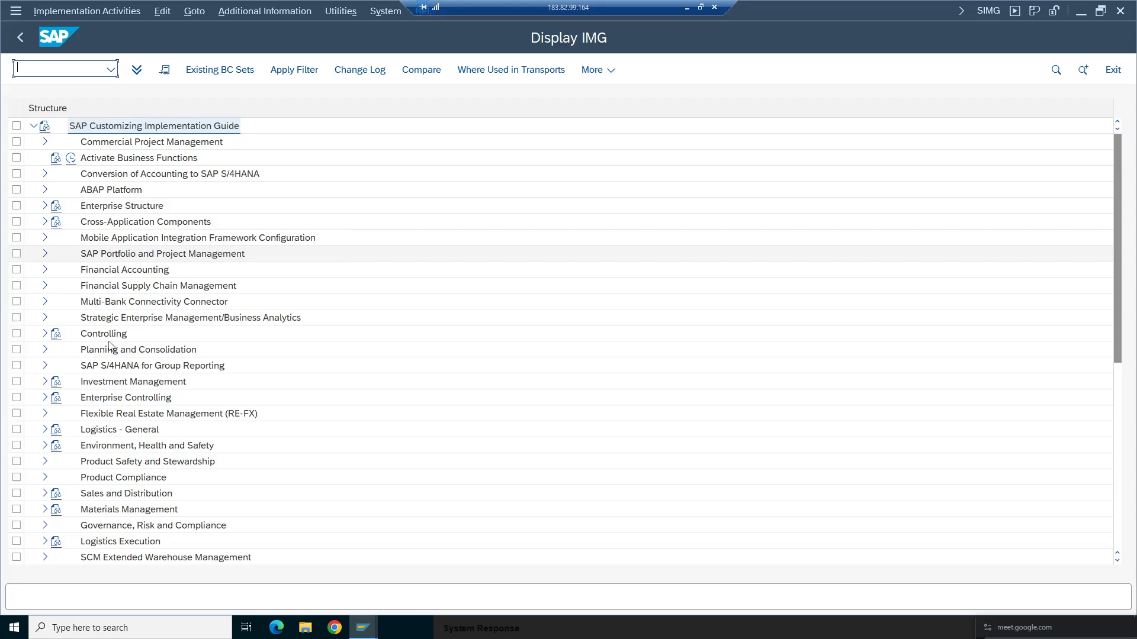
pyautogui.click(45, 269)
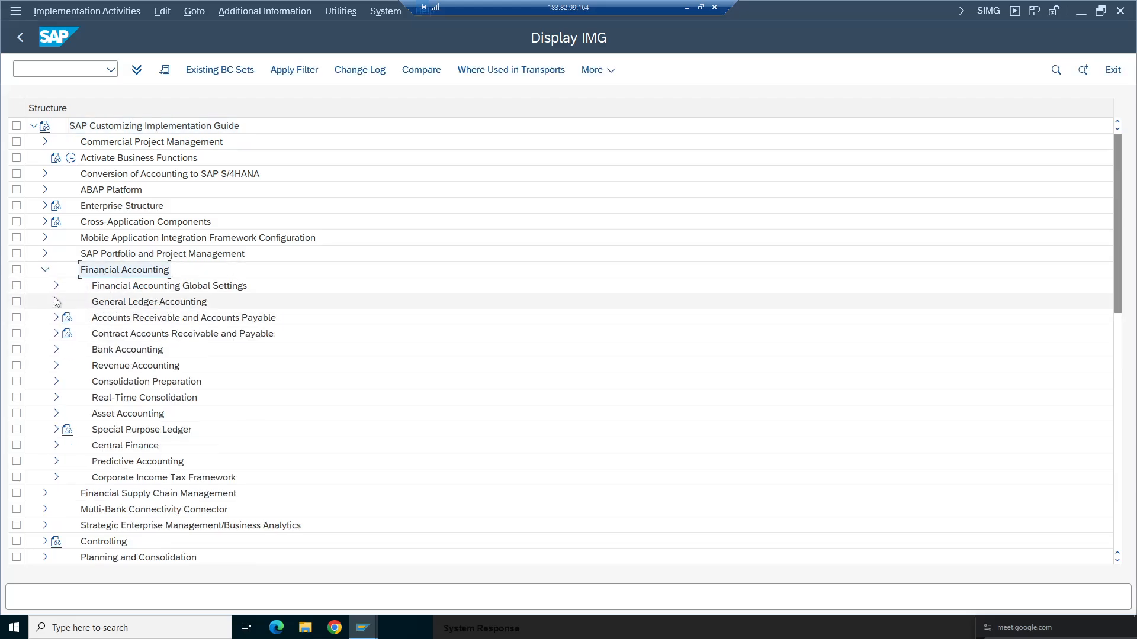
pyautogui.click(56, 286)
pyautogui.click(68, 301)
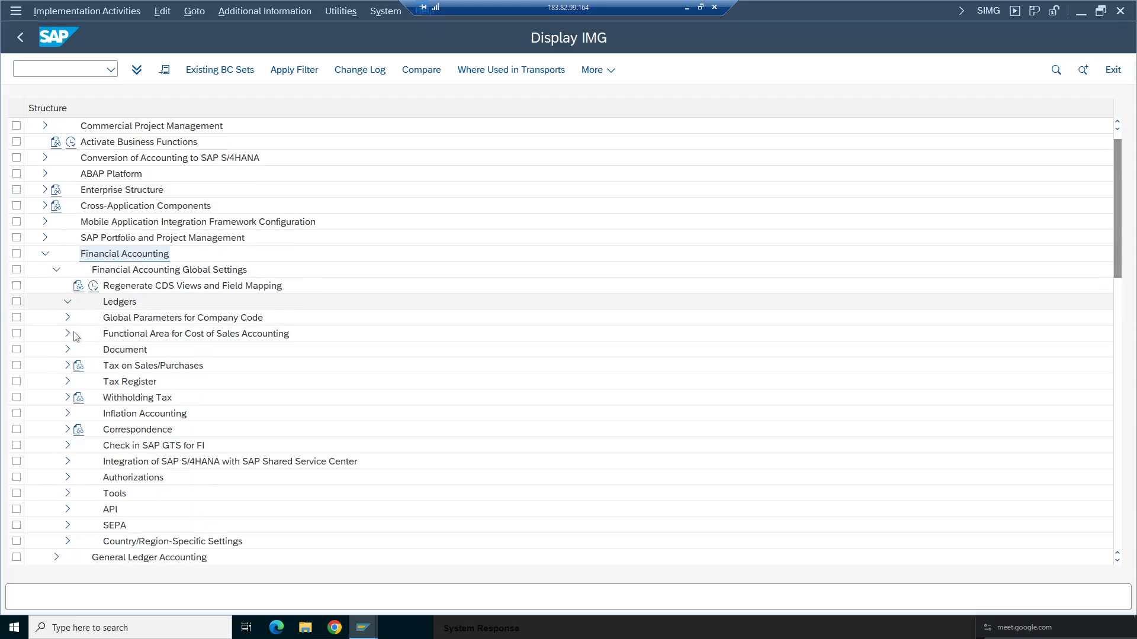
pyautogui.click(79, 333)
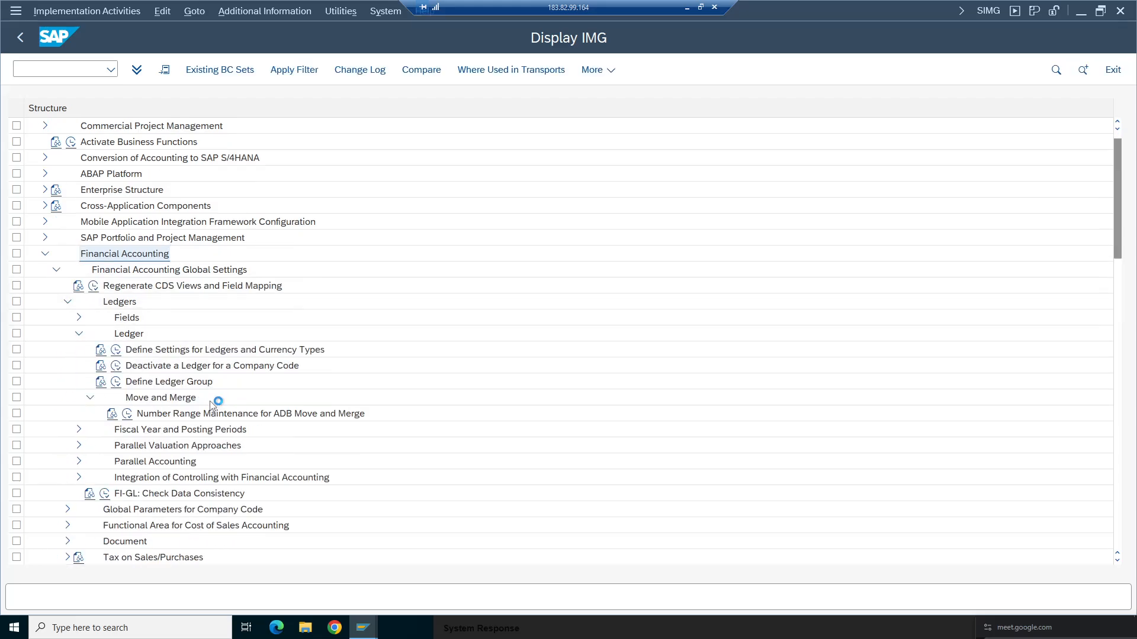
pyautogui.click(290, 350)
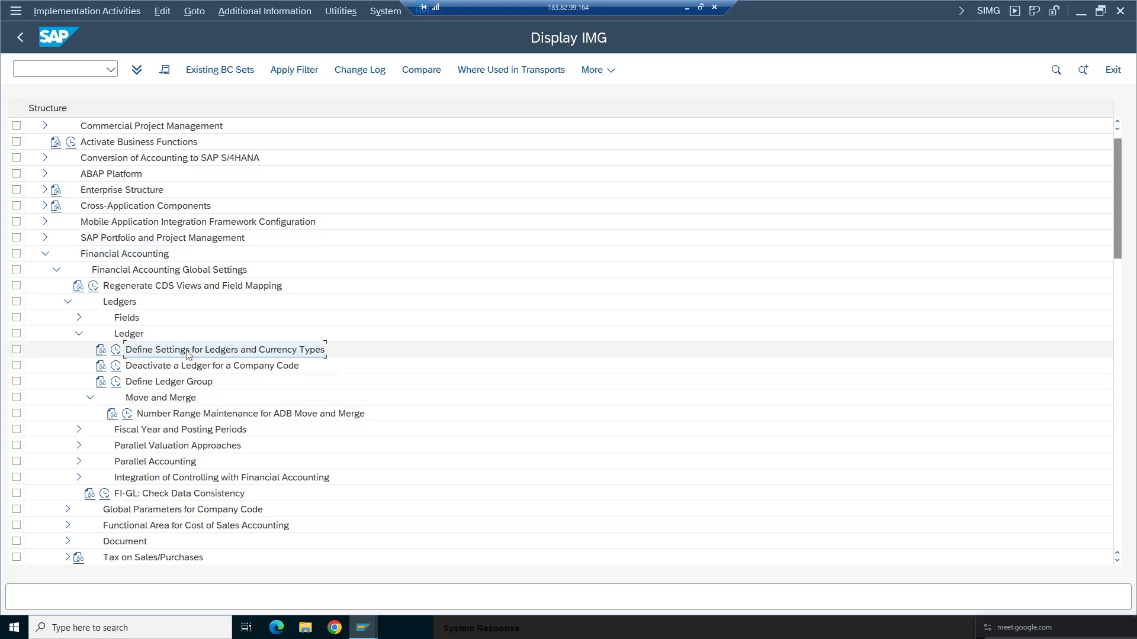
pyautogui.click(116, 350)
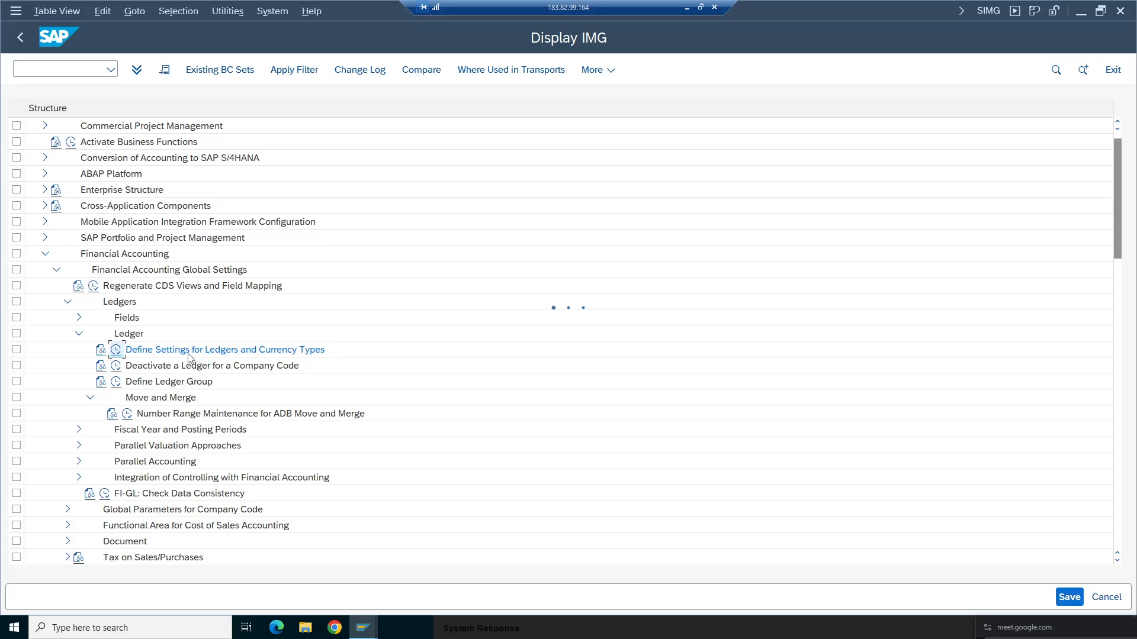
pyautogui.click(36, 542)
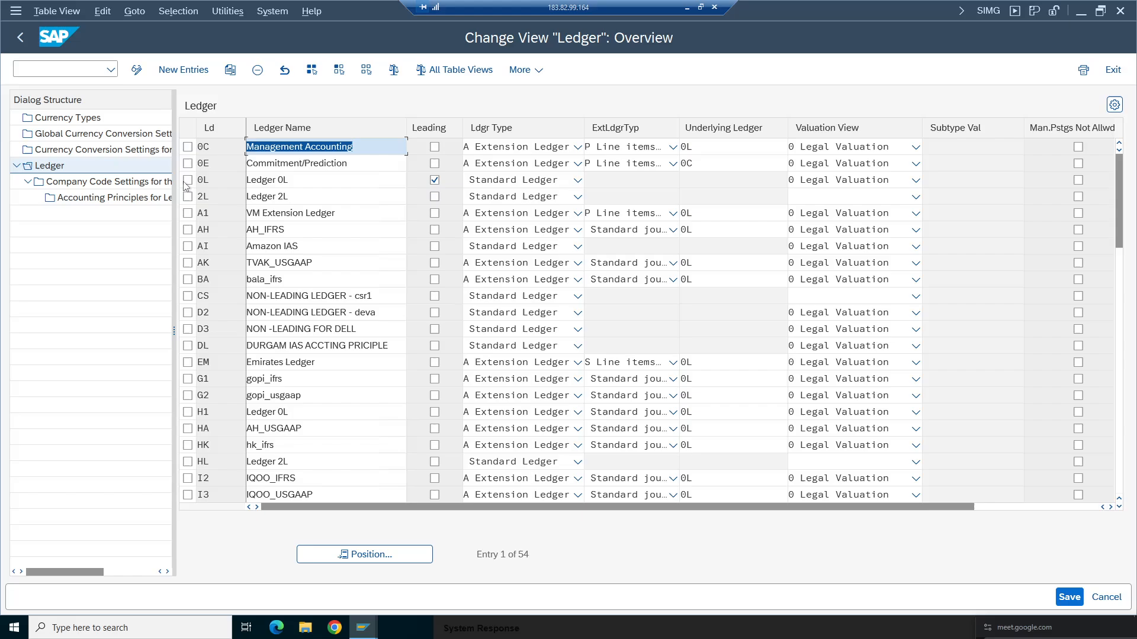
# - Find ledger VA in the consistency log and position the ledger settings table on ledger VA
pyautogui.click(363, 628)
pyautogui.click(249, 580)
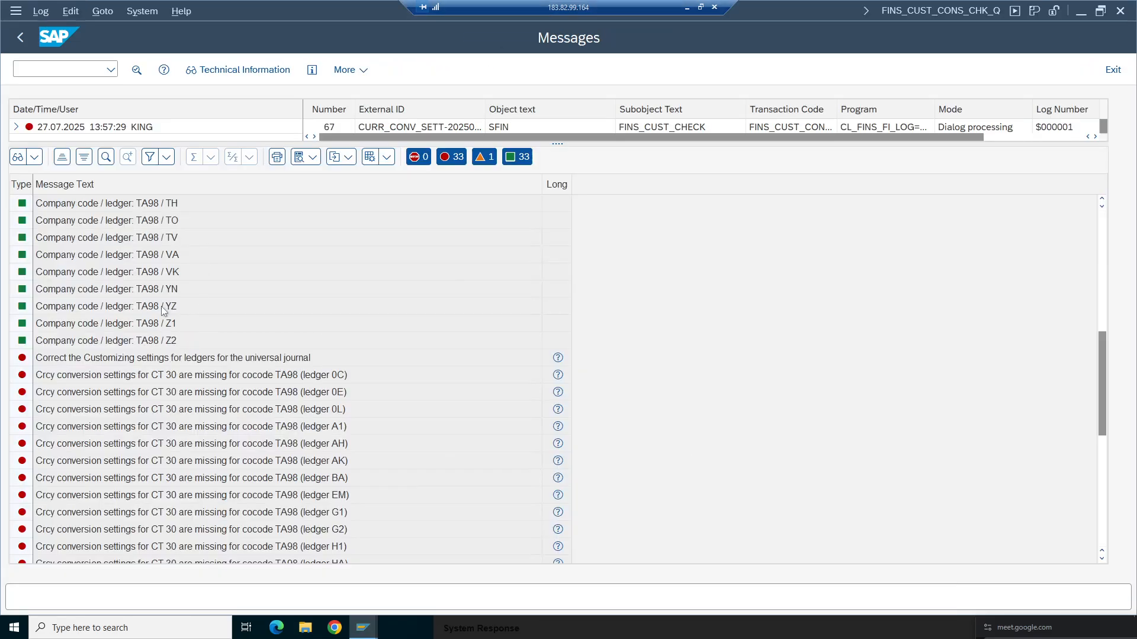
pyautogui.click(190, 256)
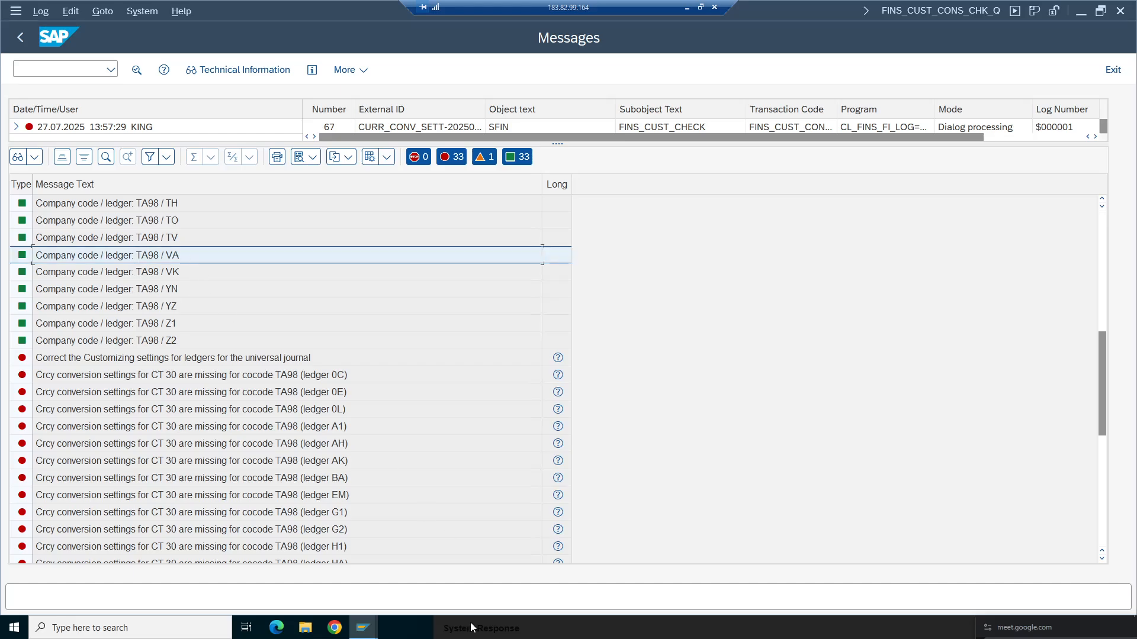
pyautogui.click(363, 627)
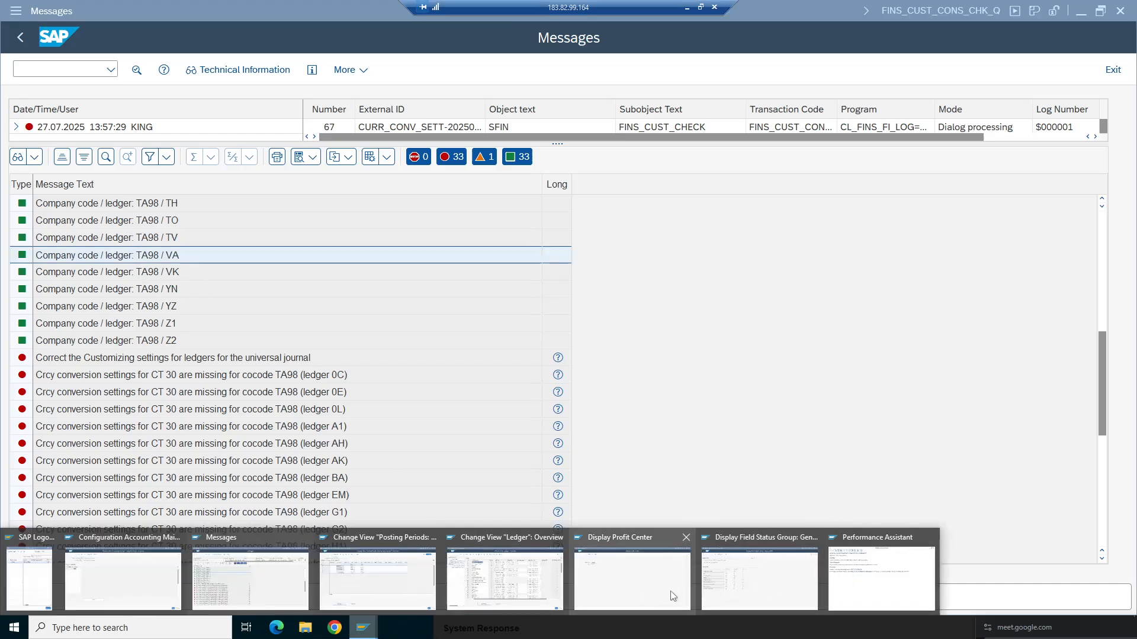
pyautogui.click(496, 554)
pyautogui.click(367, 554)
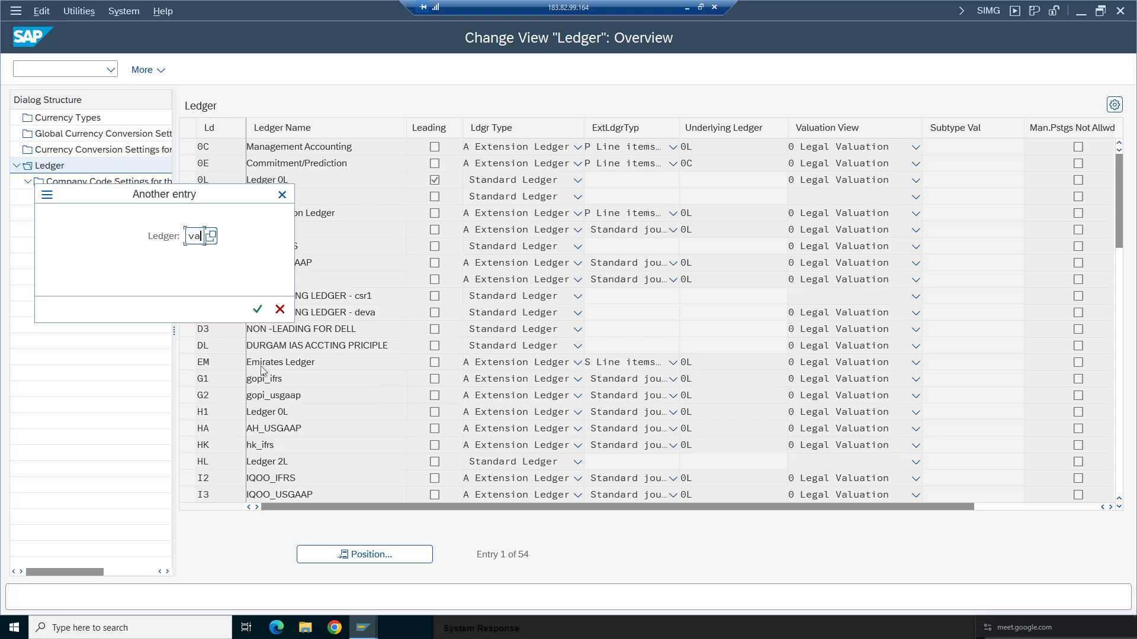
pyautogui.press('Return')
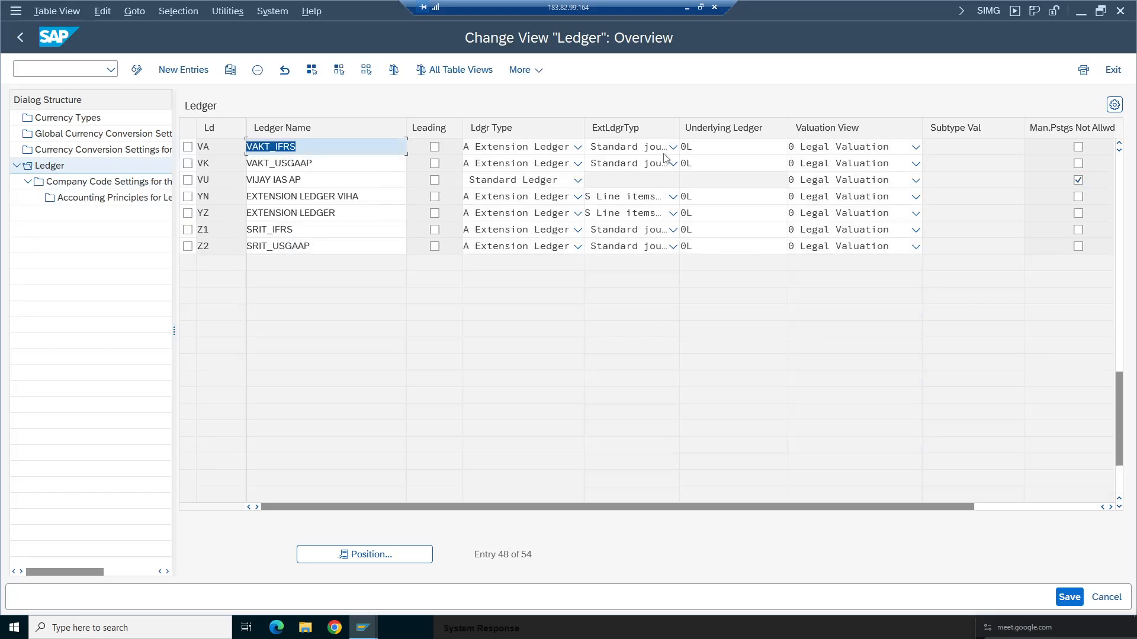
# - Open the company code settings of ledger VA and position the list on company code TA98
pyautogui.click(785, 146)
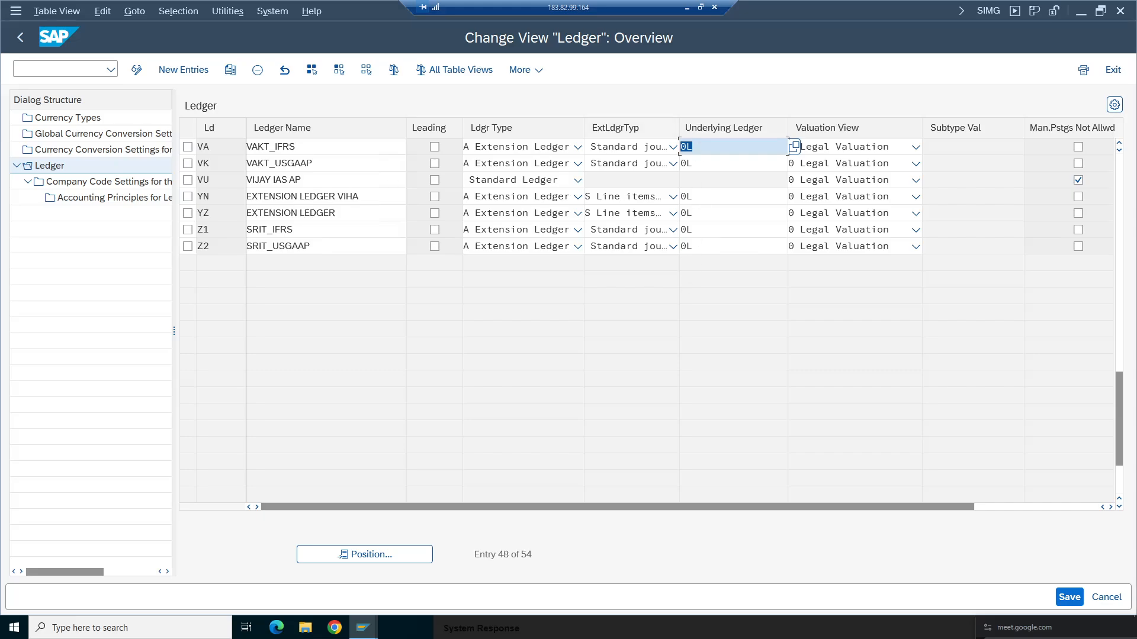
pyautogui.click(188, 147)
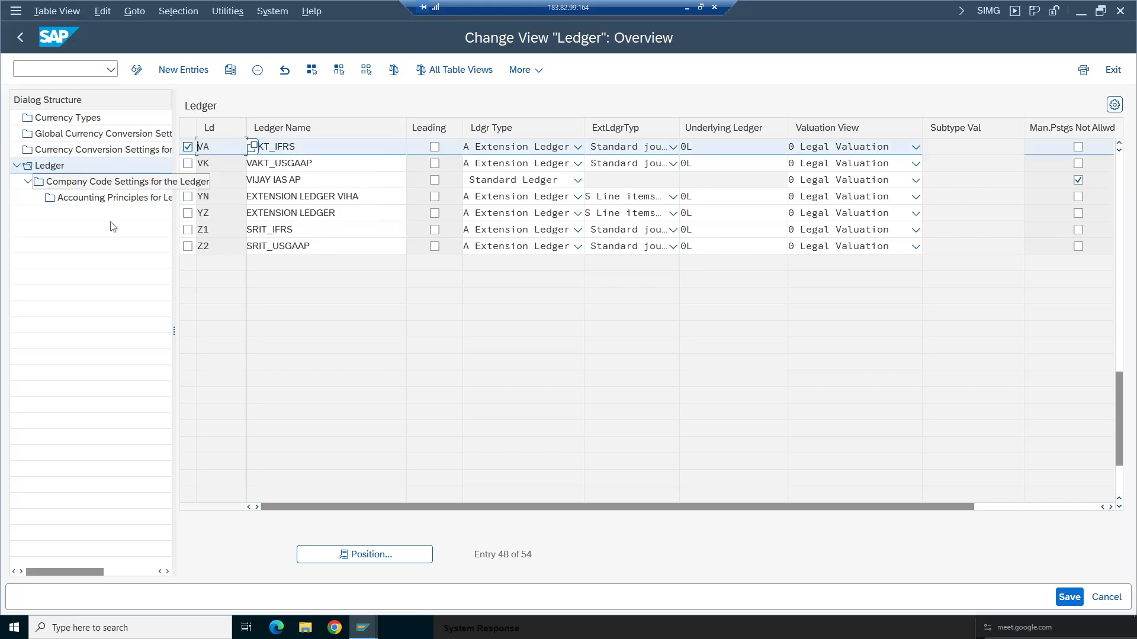
pyautogui.click(103, 183)
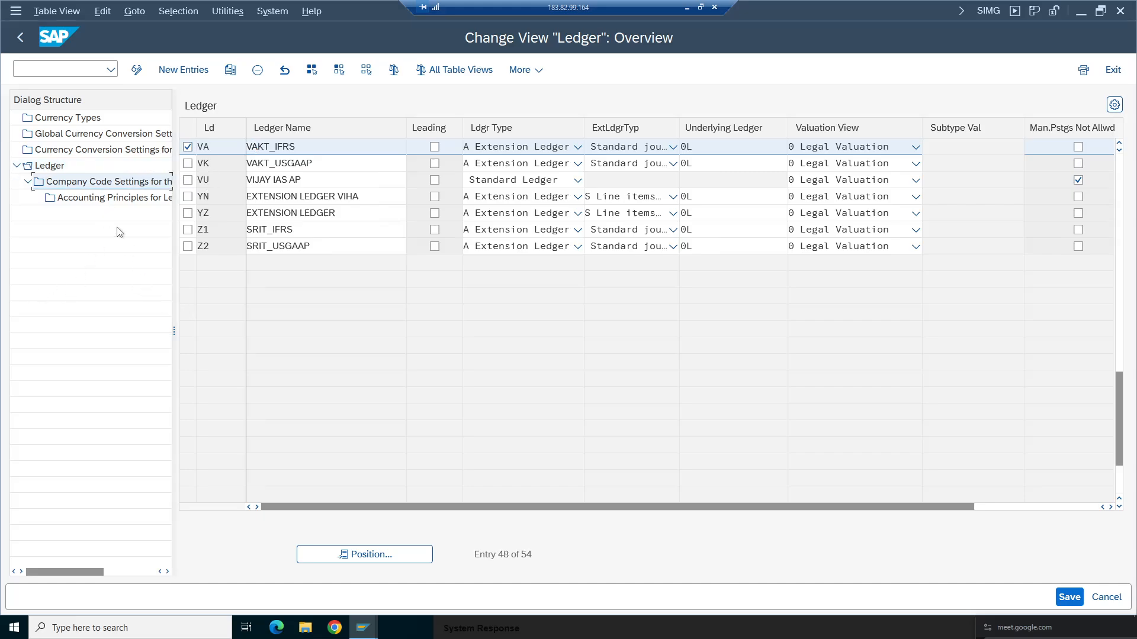
pyautogui.doubleClick(110, 184)
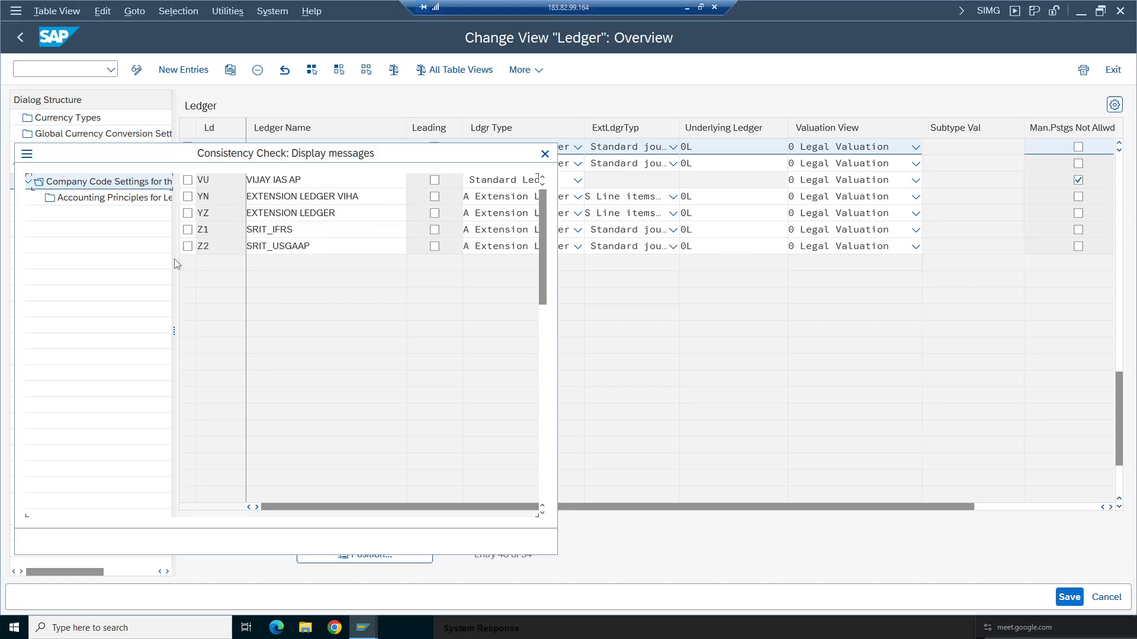
pyautogui.click(79, 541)
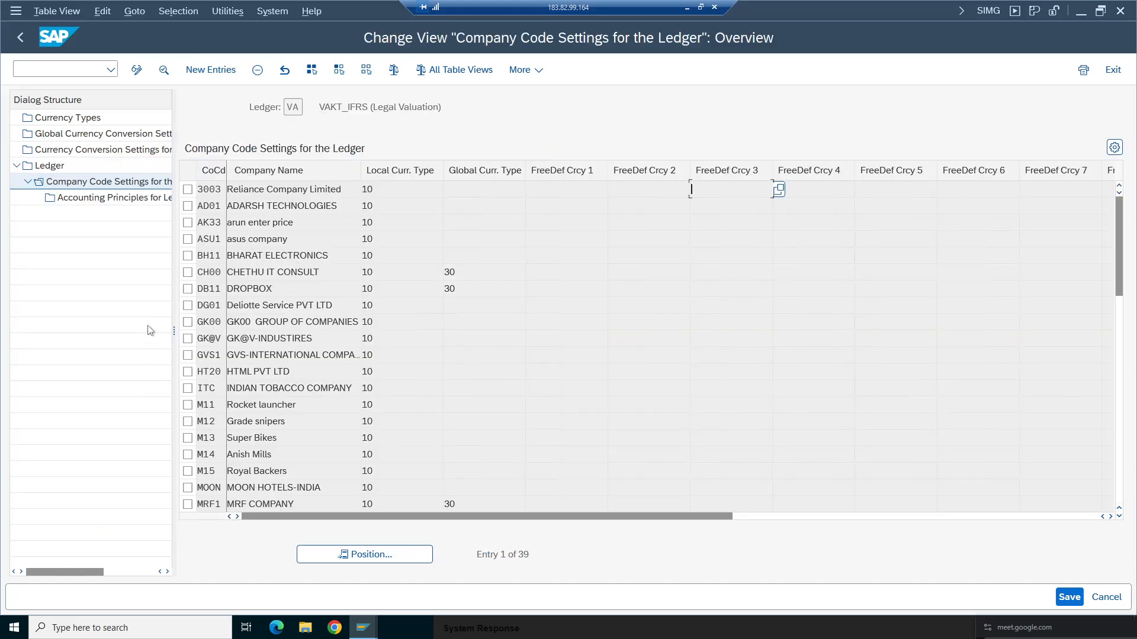
pyautogui.click(363, 554)
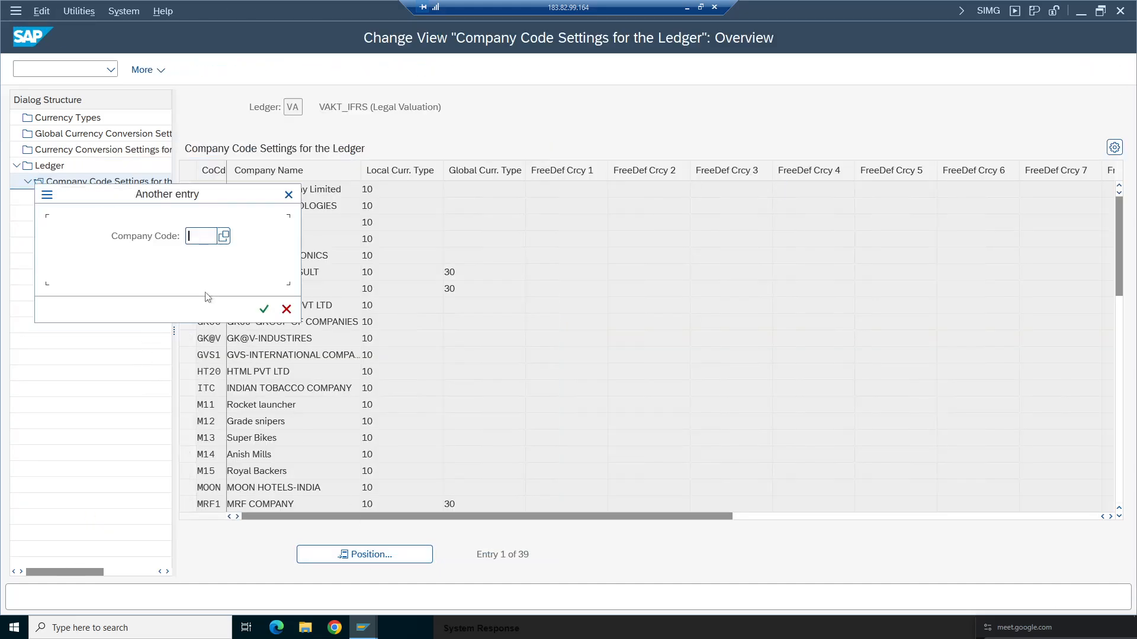
pyautogui.write('ta')
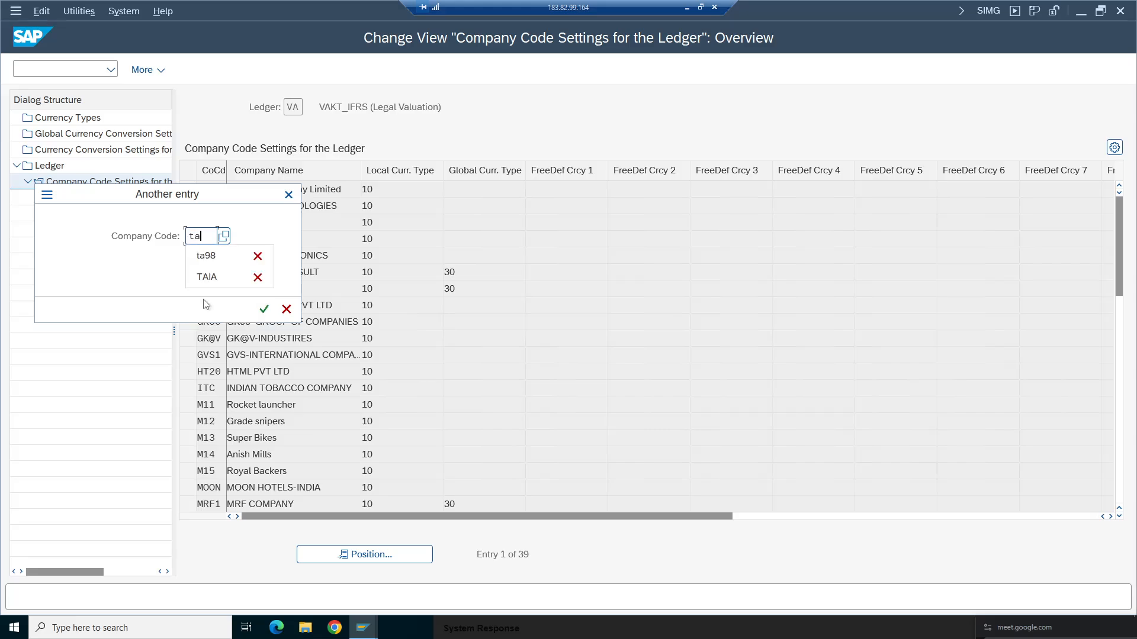
pyautogui.write('98')
pyautogui.press('Return')
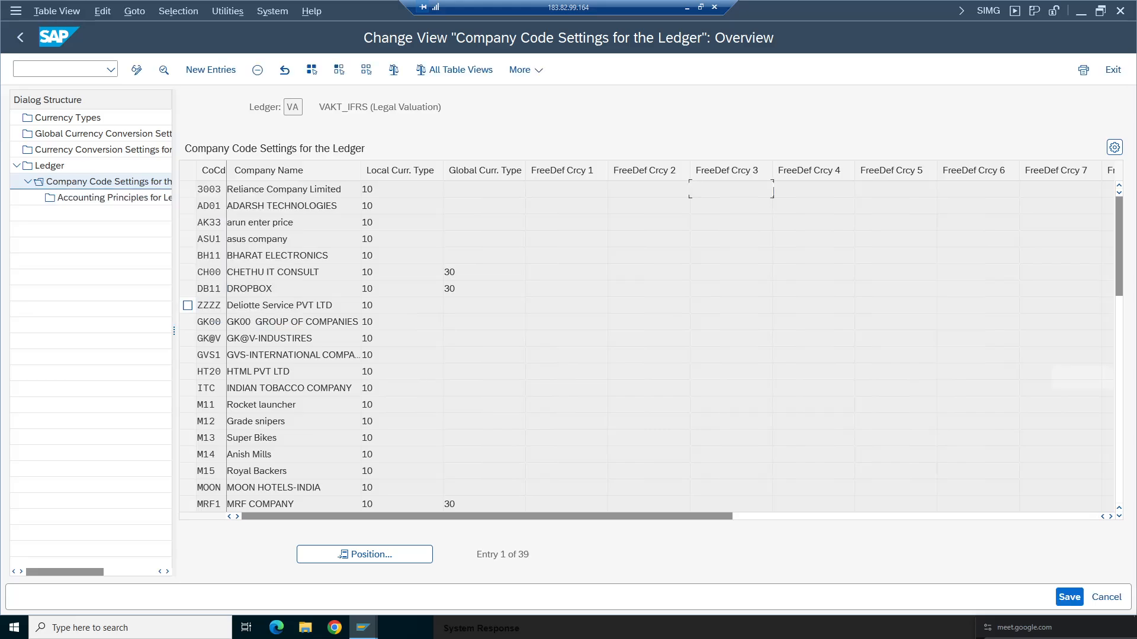
# - Delete company code TA98's entry from ledger VA's company code settings and save
pyautogui.click(189, 189)
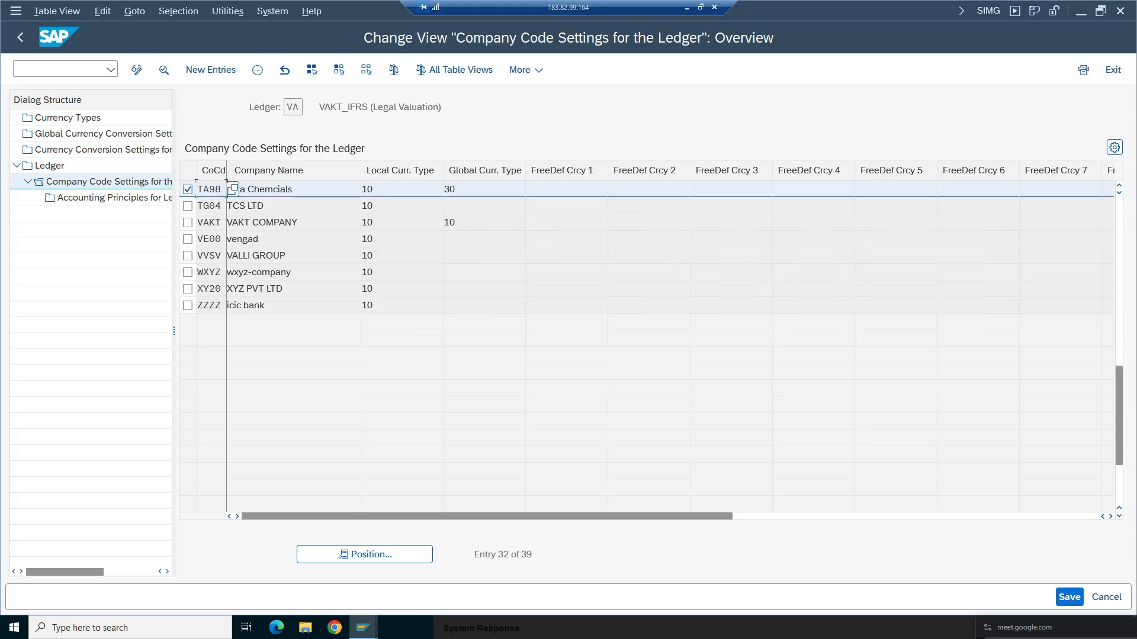
pyautogui.click(256, 73)
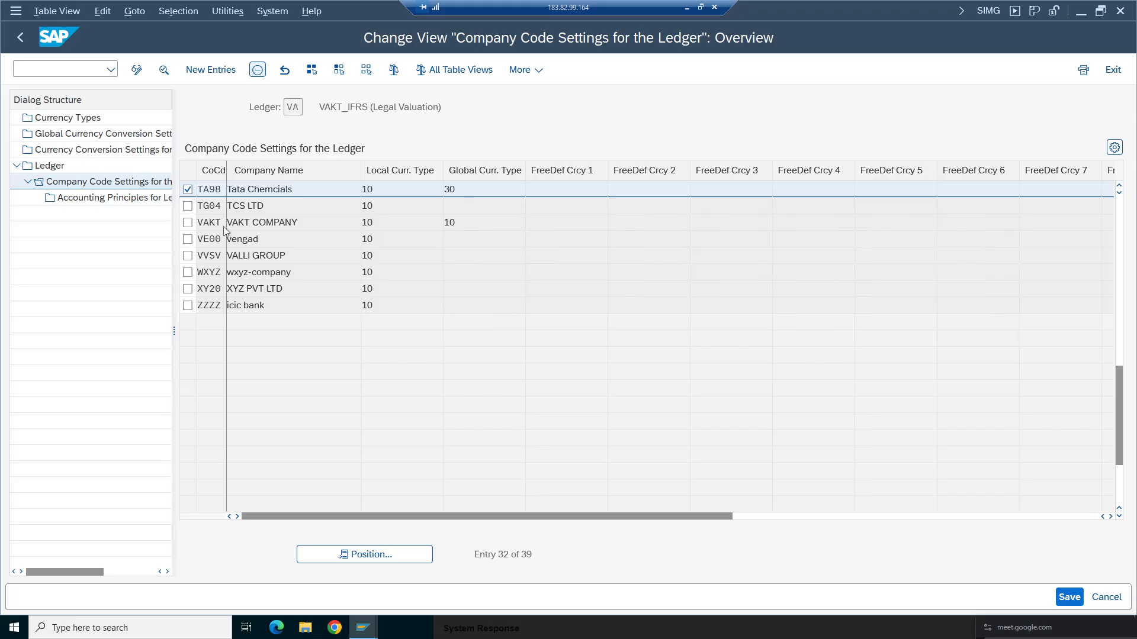
pyautogui.click(1071, 597)
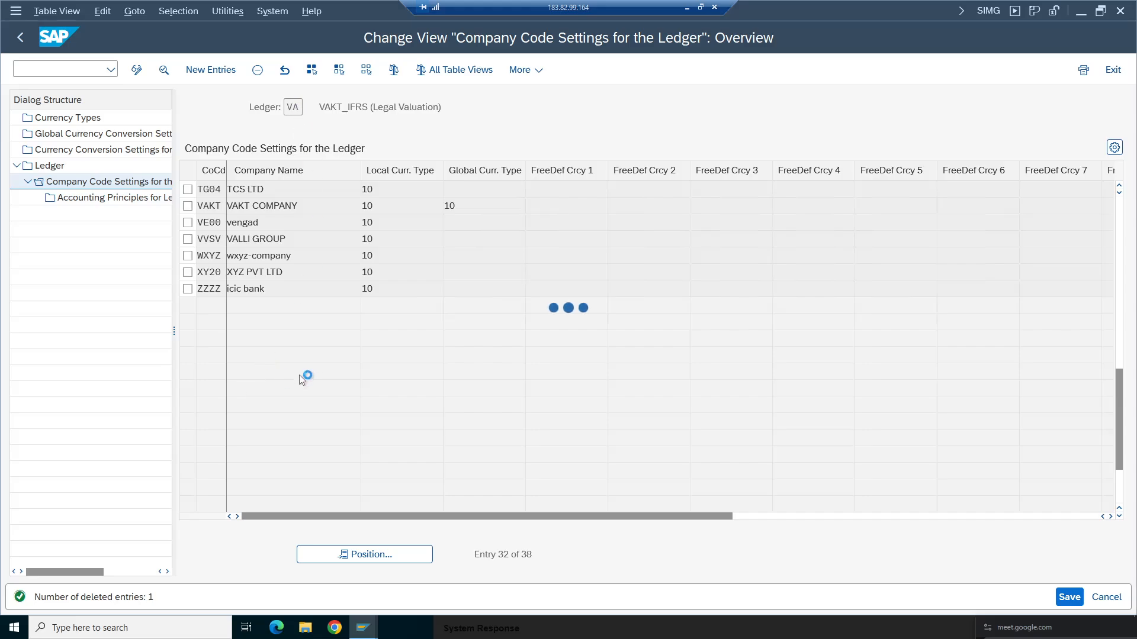
pyautogui.click(35, 541)
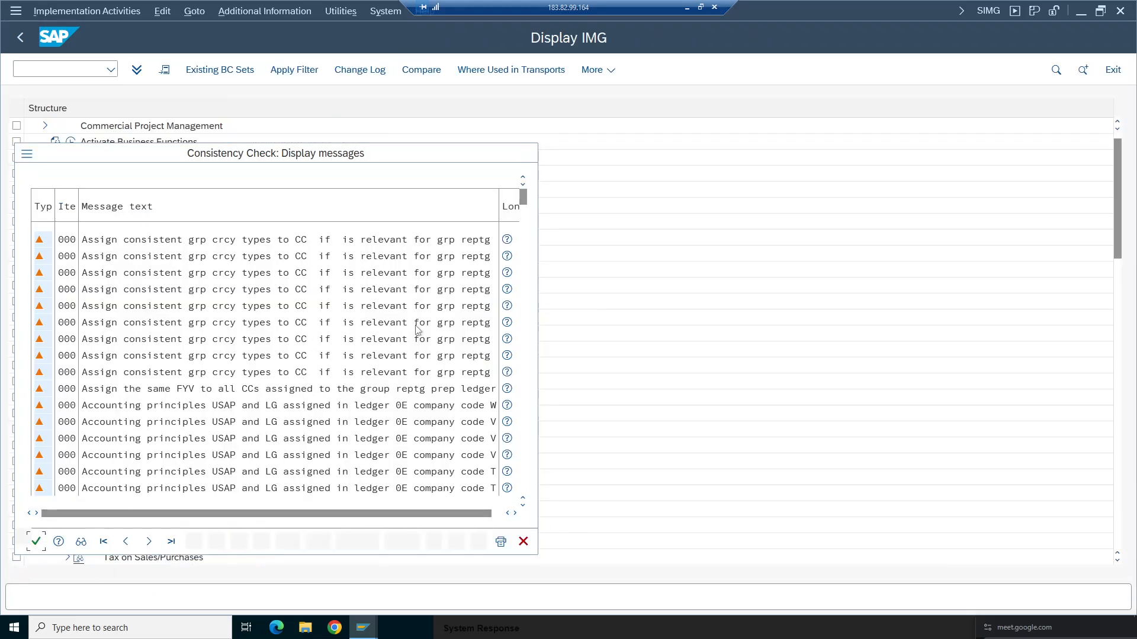
pyautogui.click(333, 291)
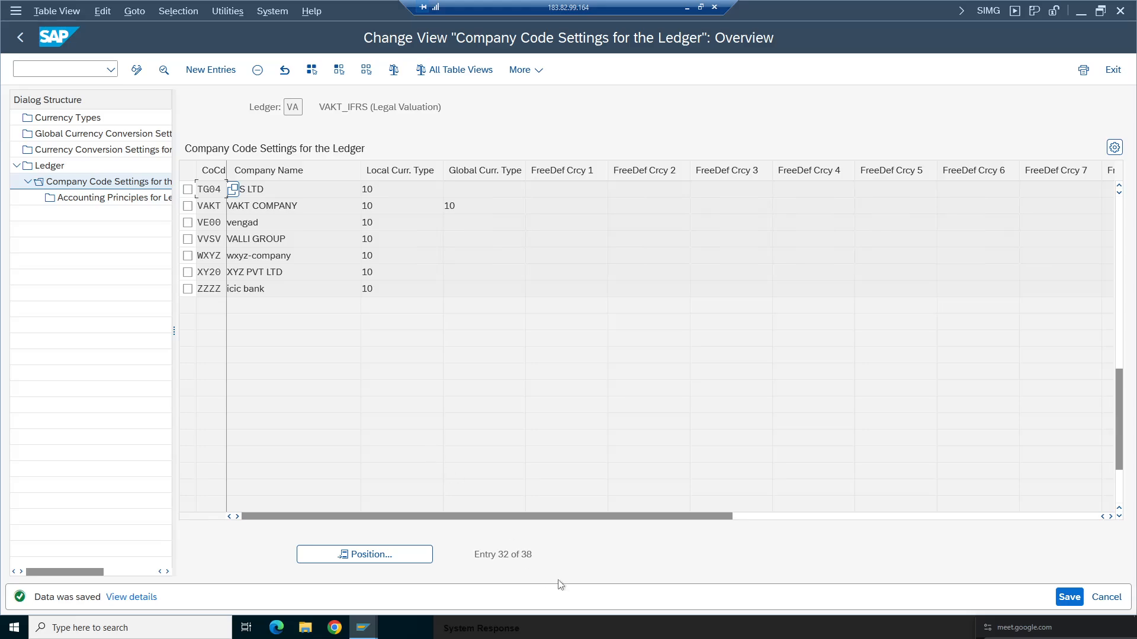
# - Return to the ledger list, open ledger Z2's company code settings, and position on company code TA98
pyautogui.moveTo(541, 555); pyautogui.dragTo(439, 553)
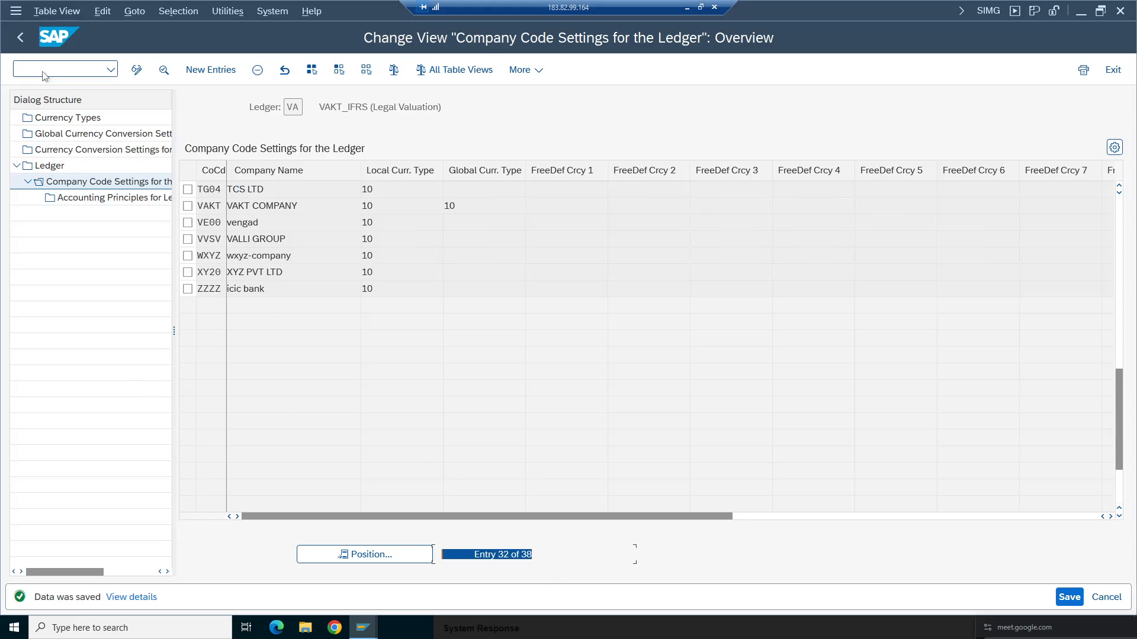
pyautogui.click(20, 39)
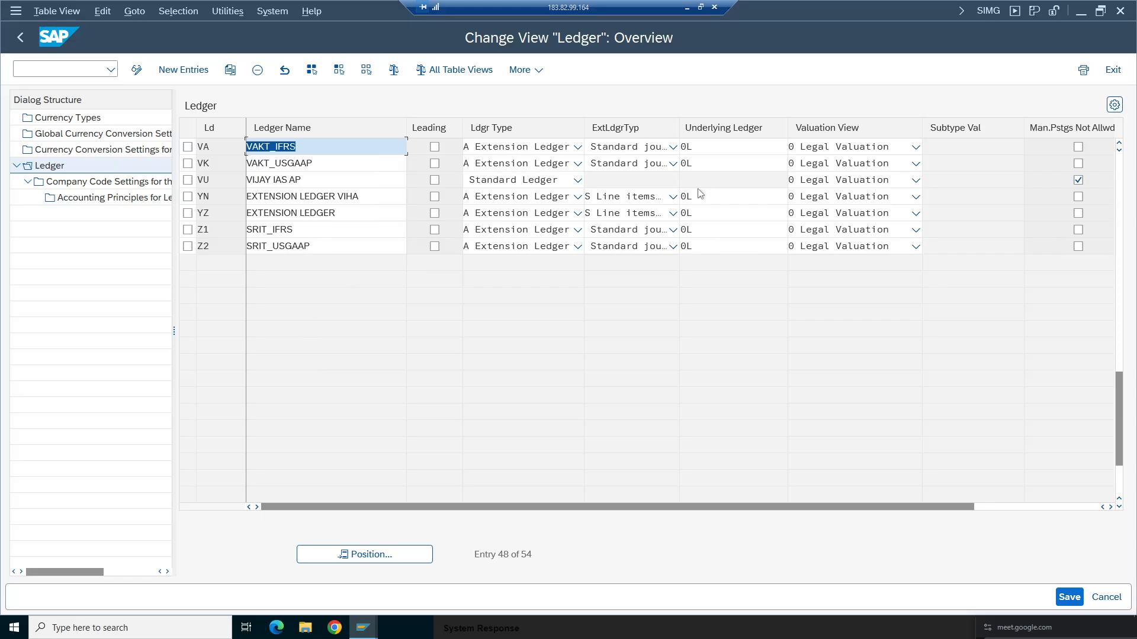
pyautogui.click(188, 246)
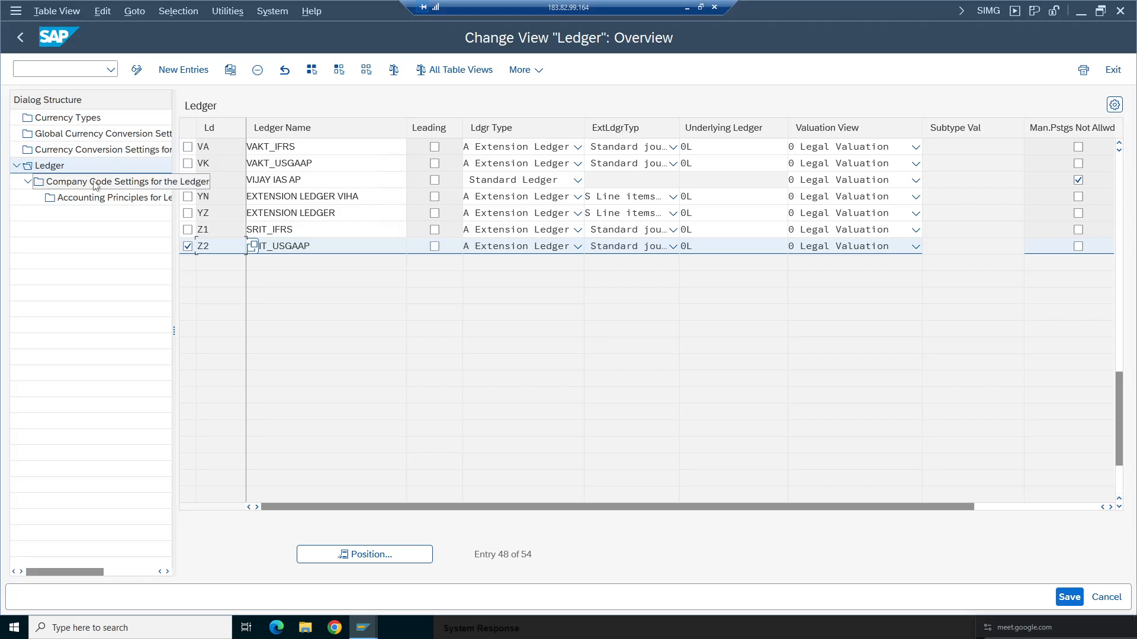
pyautogui.doubleClick(39, 181)
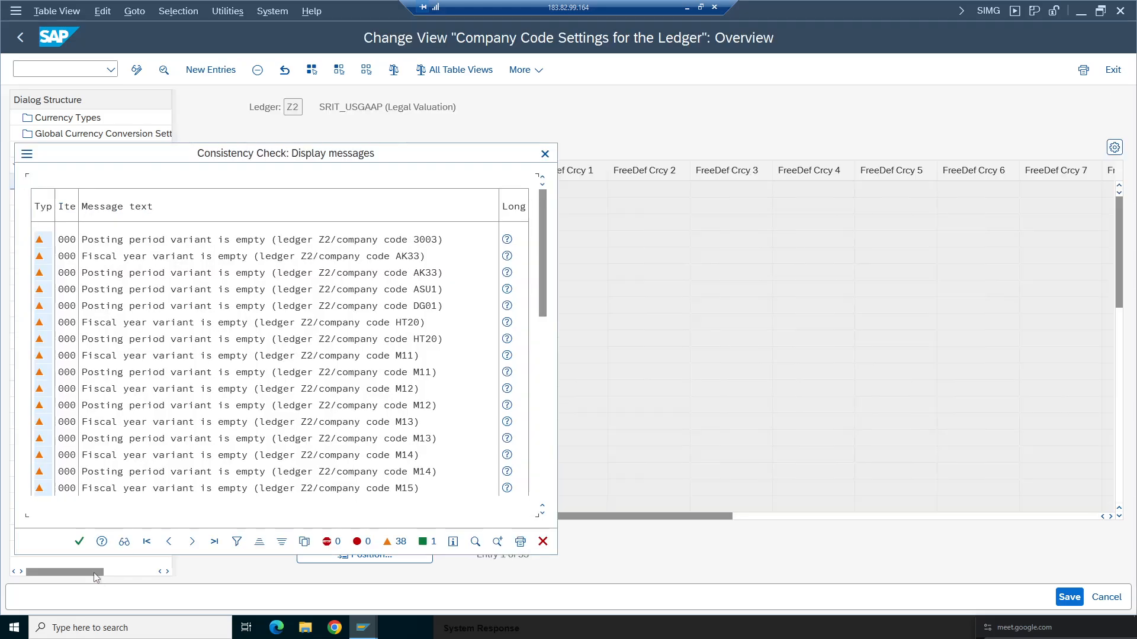
pyautogui.click(79, 541)
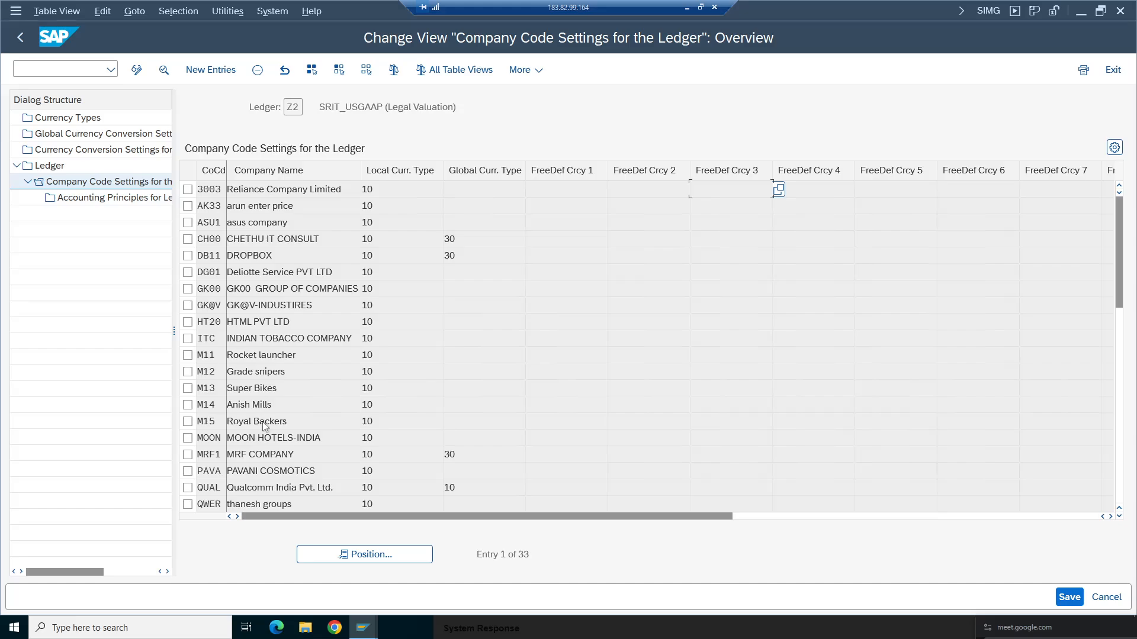
pyautogui.click(364, 554)
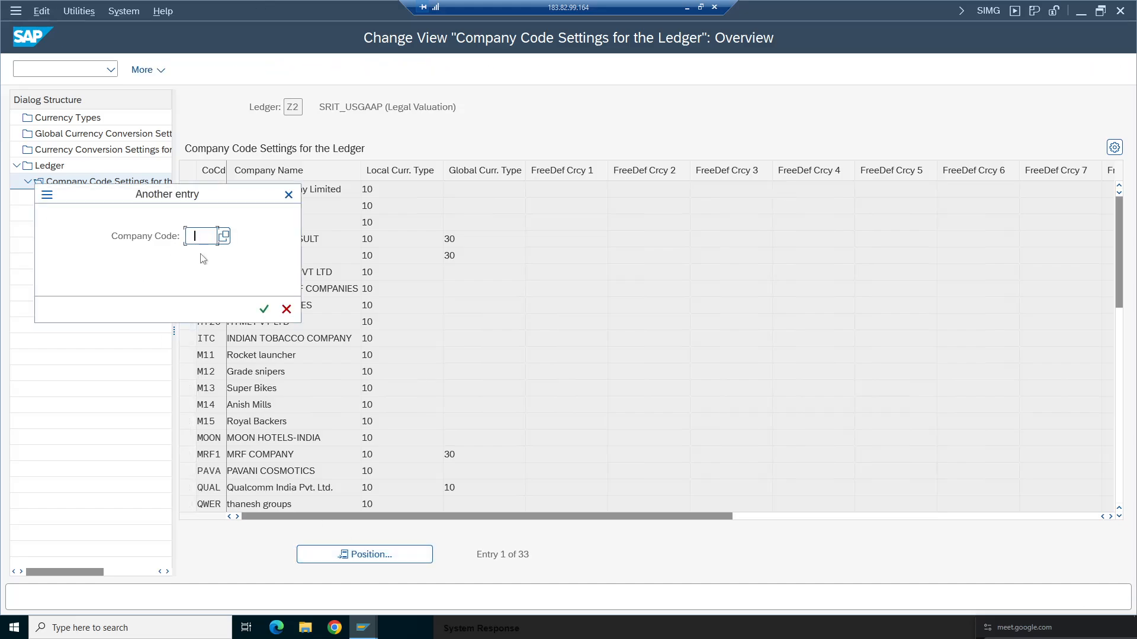
pyautogui.click(209, 259)
pyautogui.click(265, 310)
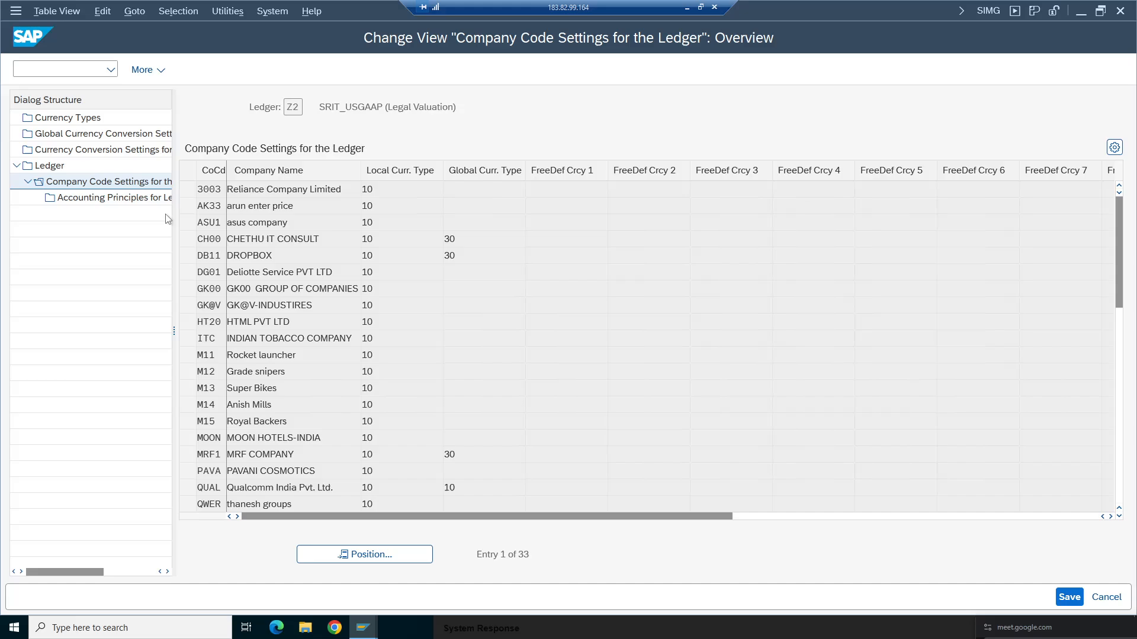
# - Delete company code TA98's entry from ledger Z2's company code settings and return to the ledger list
pyautogui.click(187, 189)
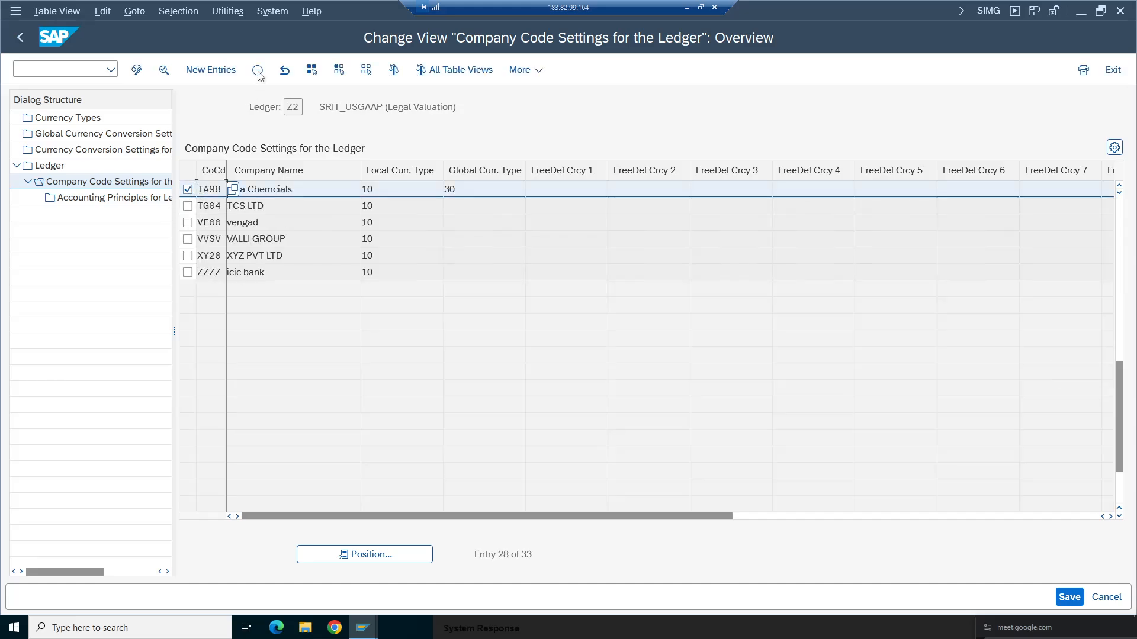
pyautogui.hotkey('shift', 'F2')
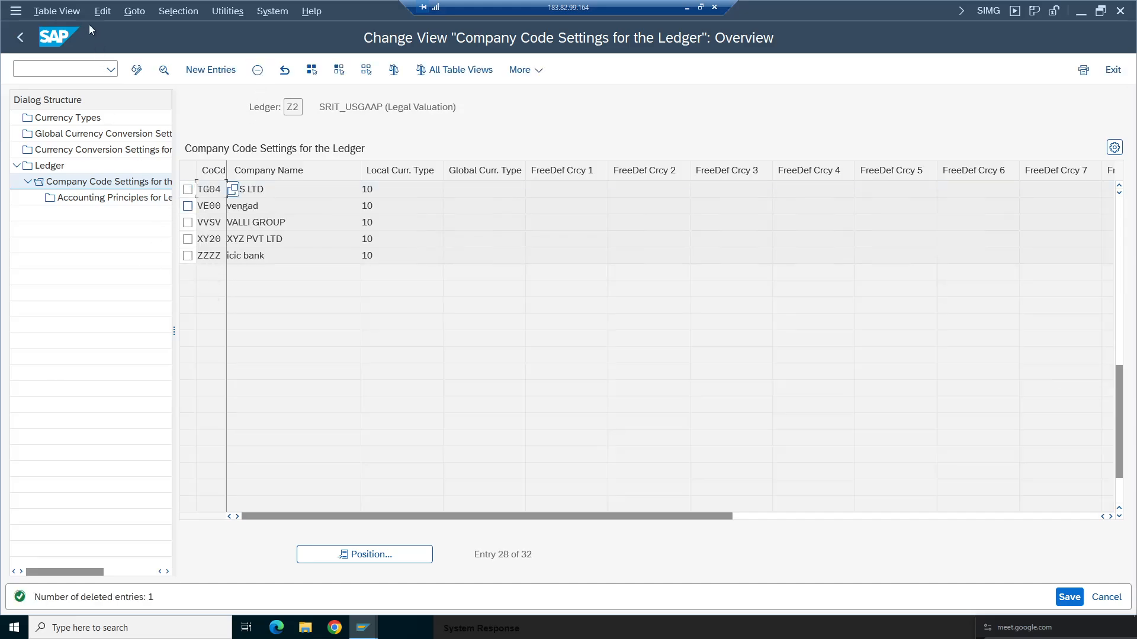
pyautogui.click(18, 38)
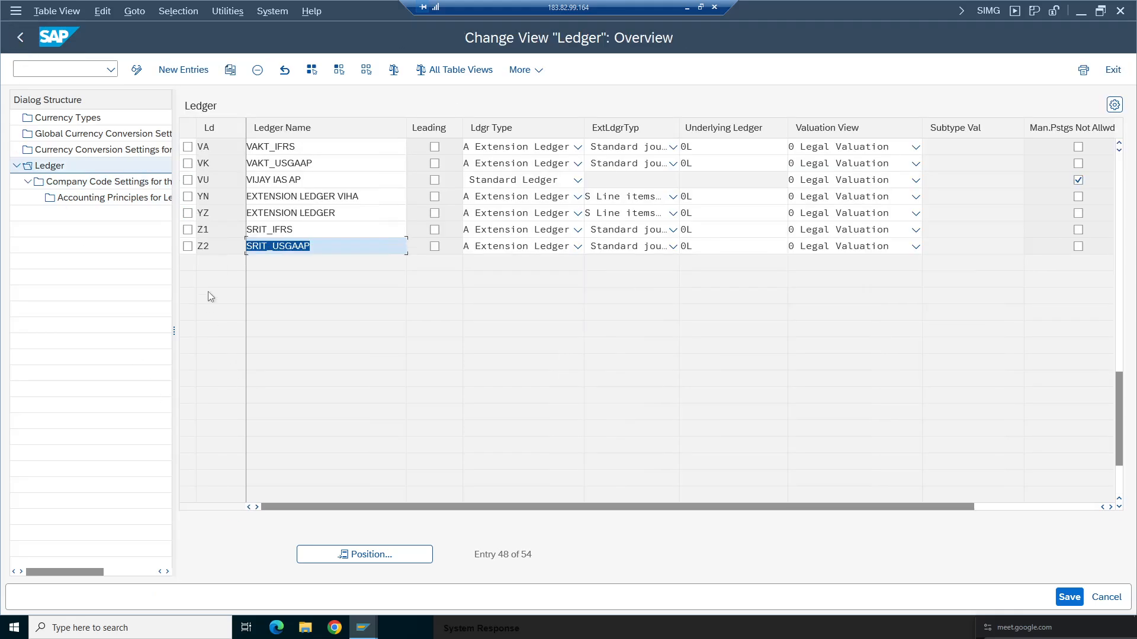
# - Open the company code settings of ledger Z1 and position the list on company code TA98
pyautogui.click(188, 230)
pyautogui.doubleClick(118, 182)
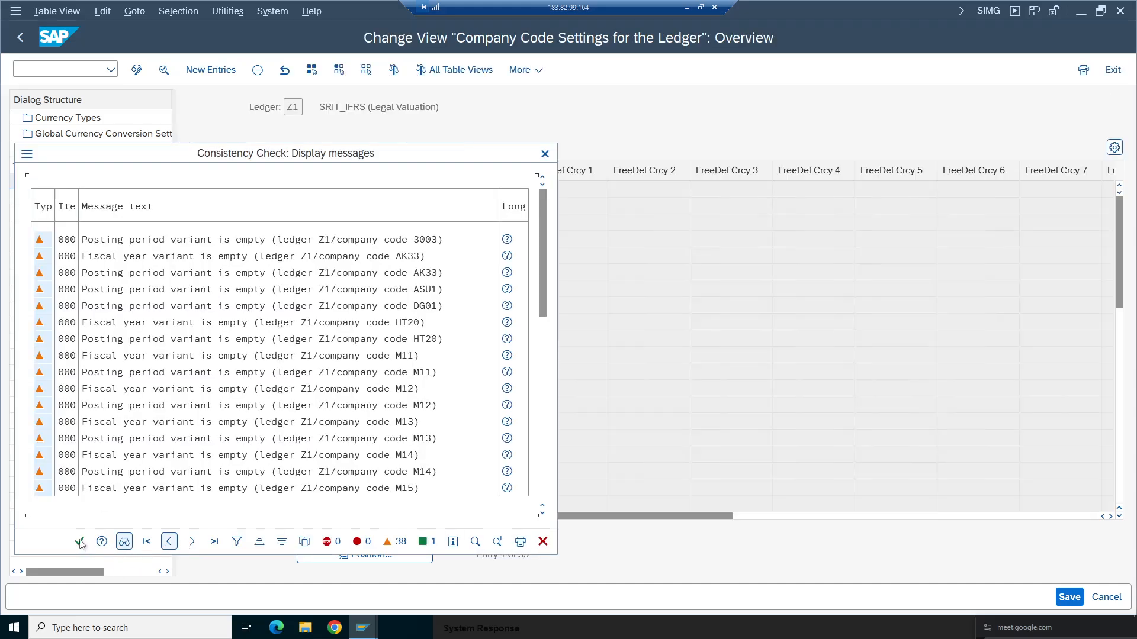
pyautogui.press('Return')
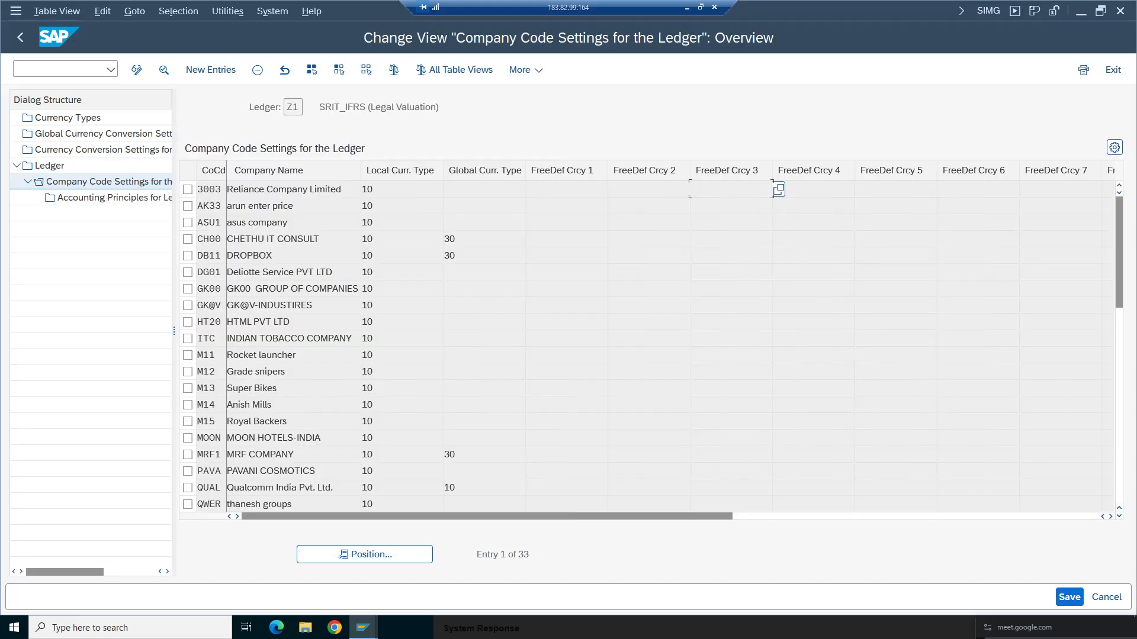
pyautogui.click(341, 553)
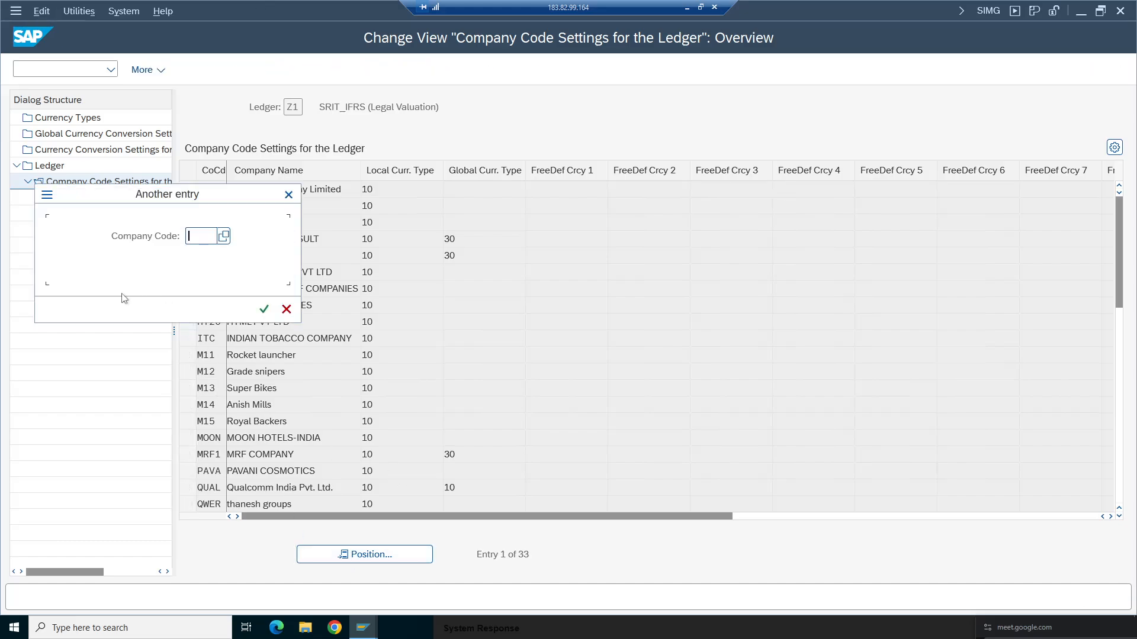
pyautogui.press('space')
pyautogui.click(205, 257)
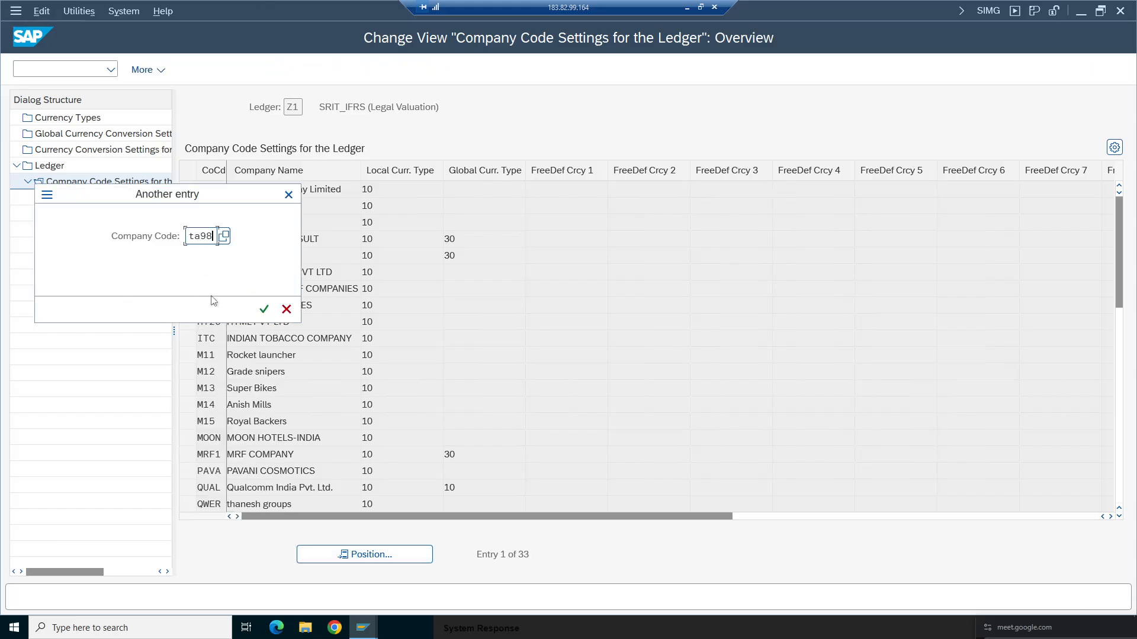
pyautogui.click(264, 309)
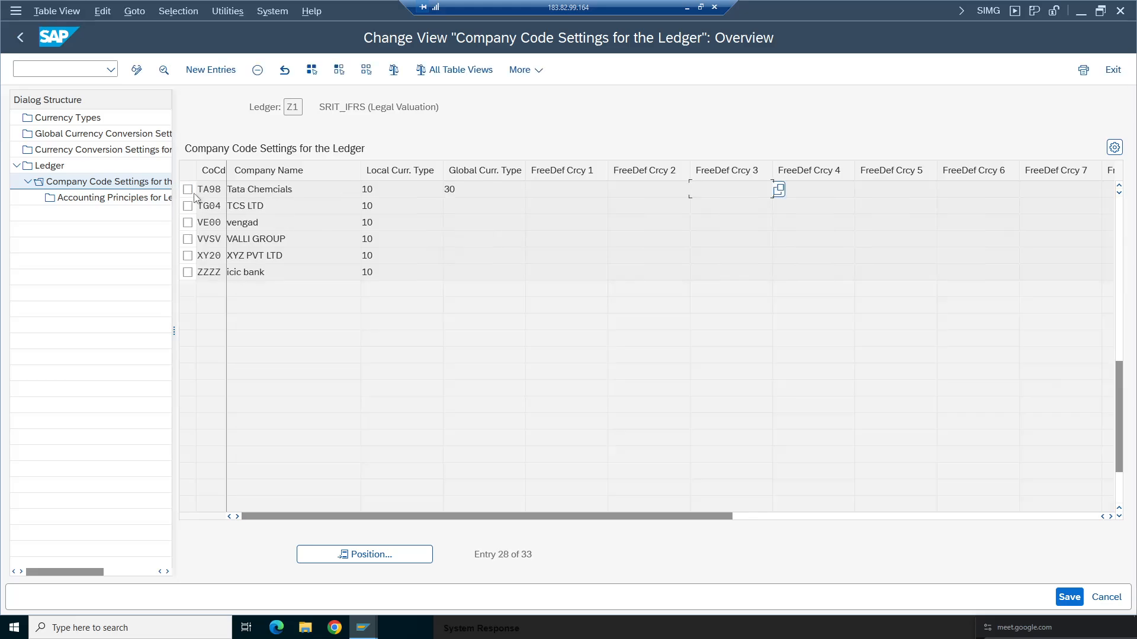
# - Delete company code TA98's entry from ledger Z1's company code settings and return to the ledger list
pyautogui.click(188, 189)
pyautogui.click(258, 70)
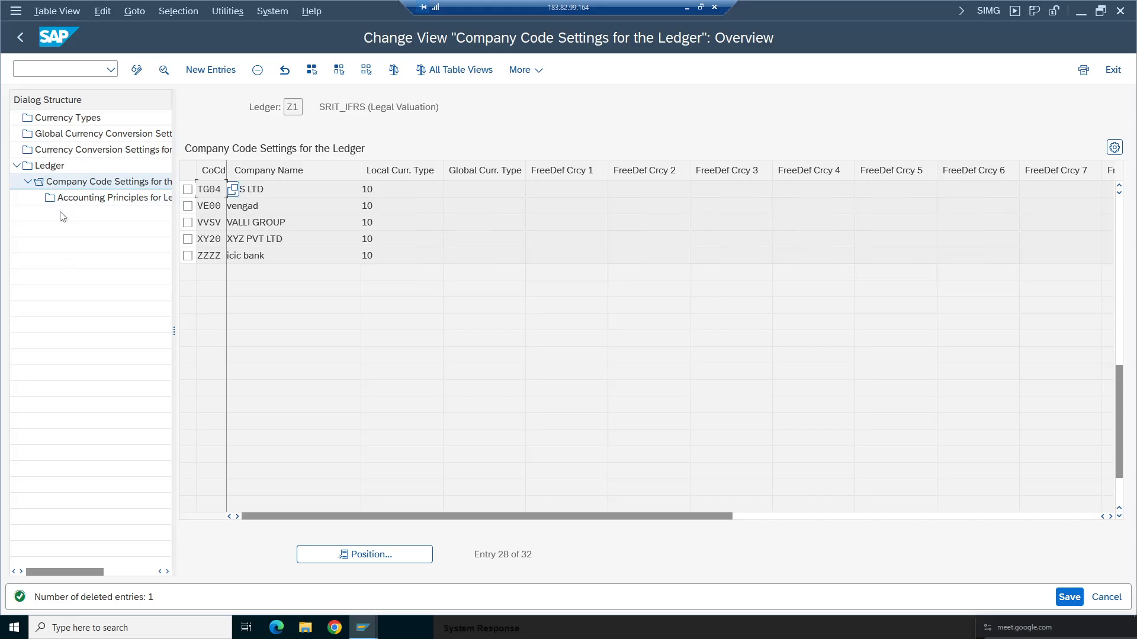
pyautogui.doubleClick(53, 166)
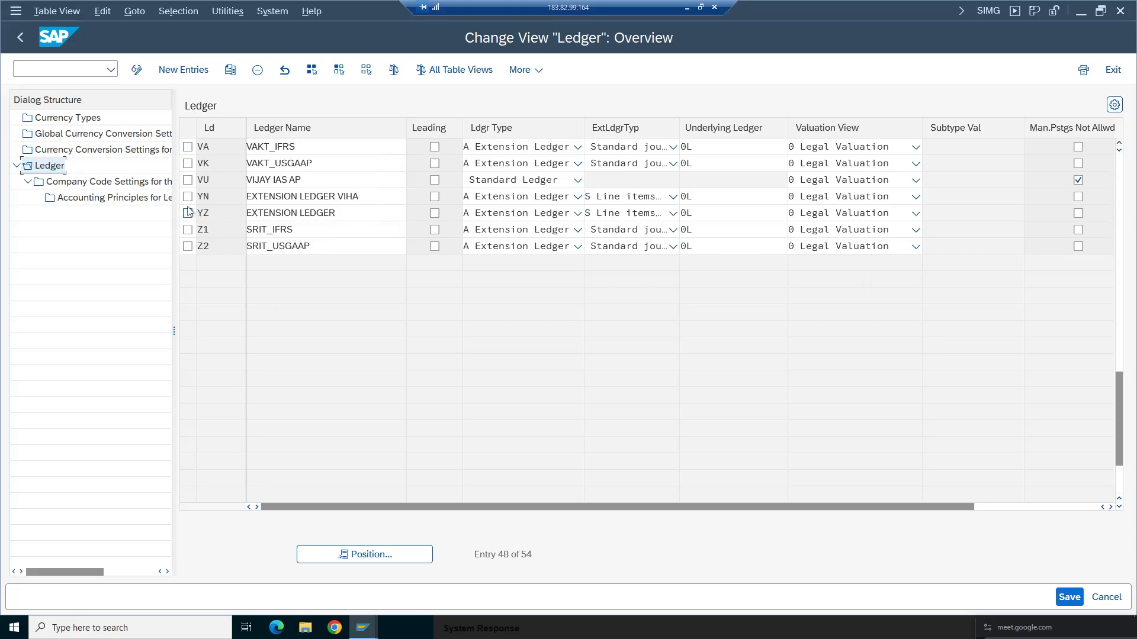
# - Open the company code settings of ledger YZ and position the list on company code ta98
pyautogui.click(188, 214)
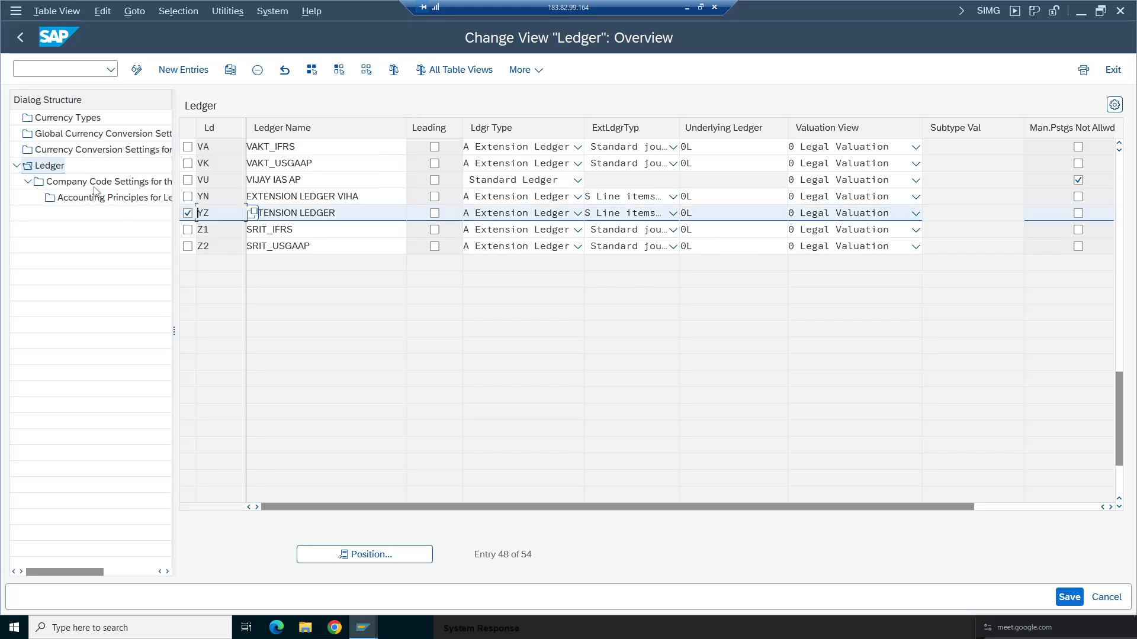
pyautogui.doubleClick(95, 182)
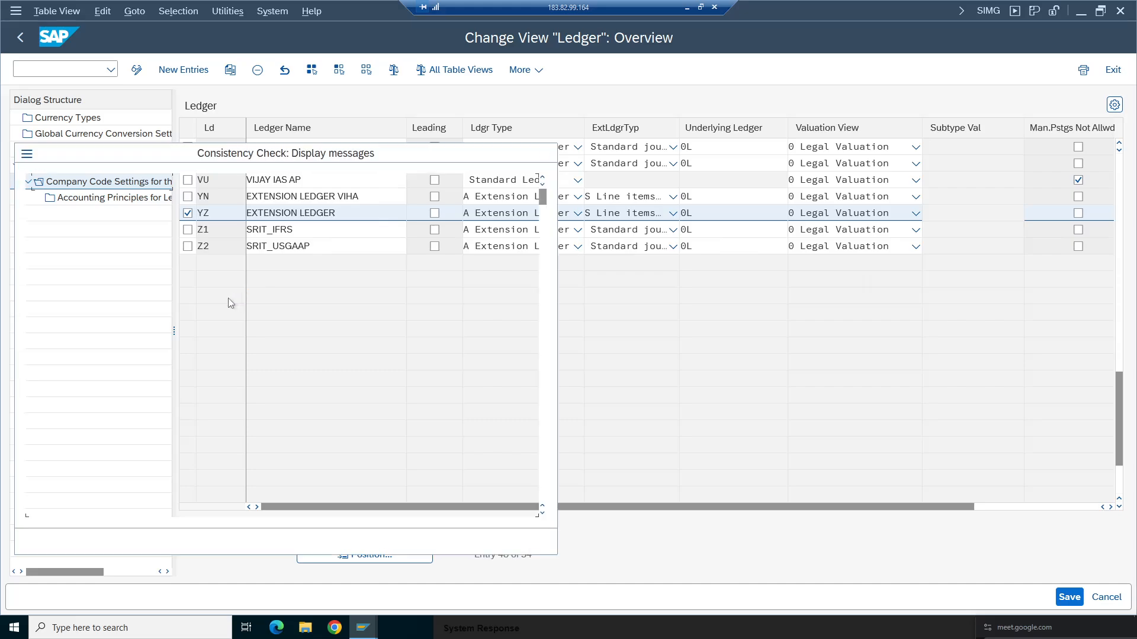
pyautogui.click(68, 541)
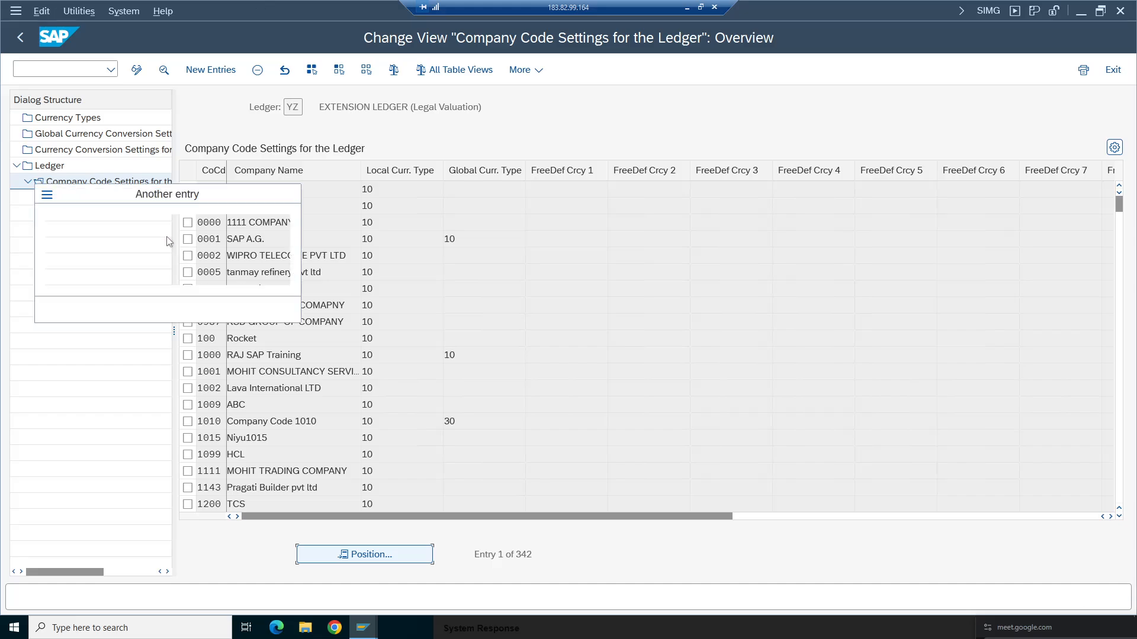
pyautogui.write('ta98')
pyautogui.click(266, 312)
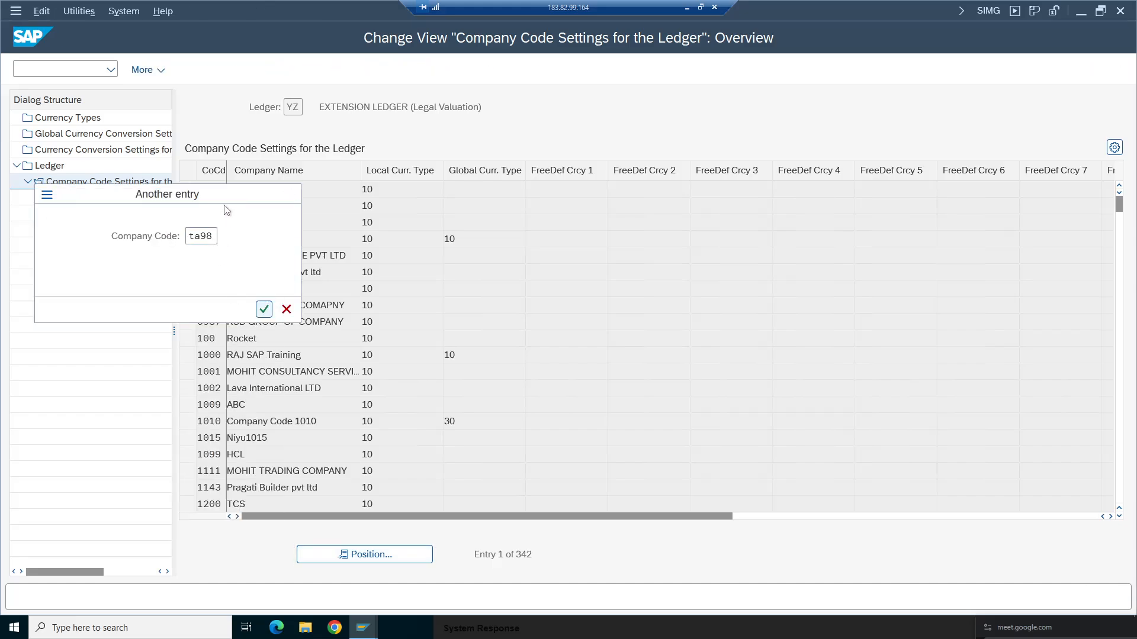
# - Delete company code TA98's entry from ledger YZ's company code settings and return to the ledger list
pyautogui.click(187, 189)
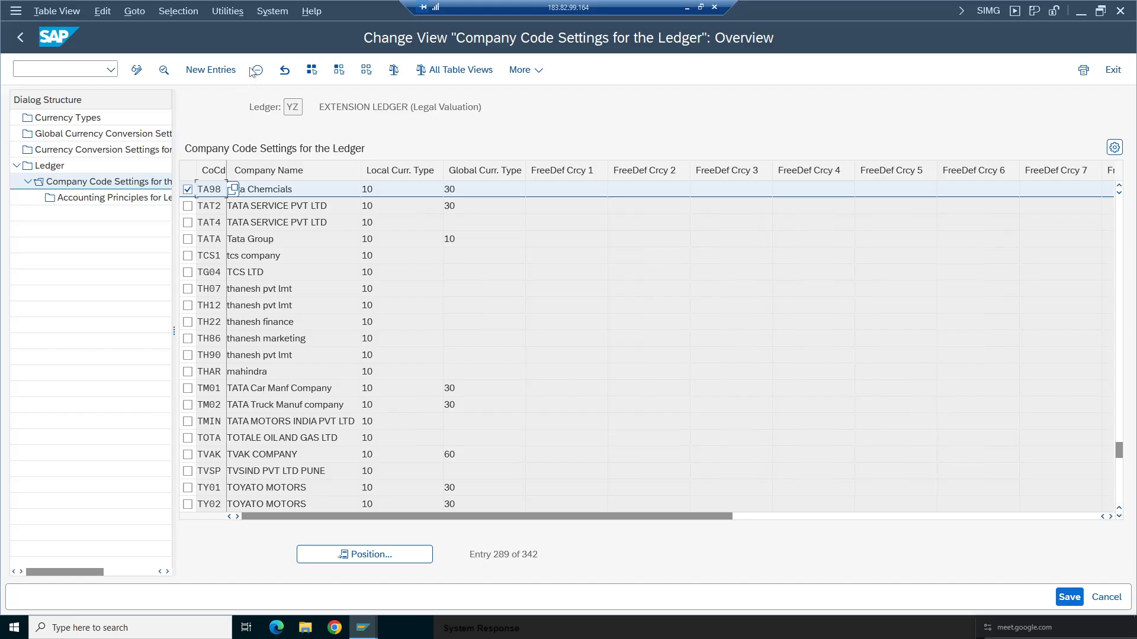
pyautogui.click(257, 69)
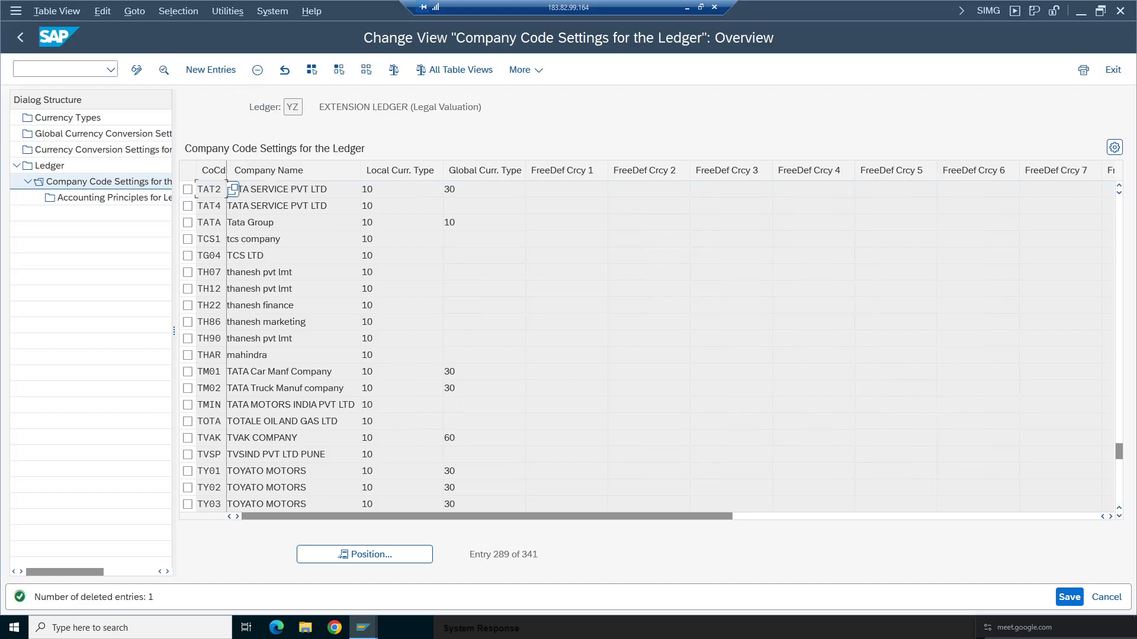
pyautogui.click(23, 35)
pyautogui.click(12, 27)
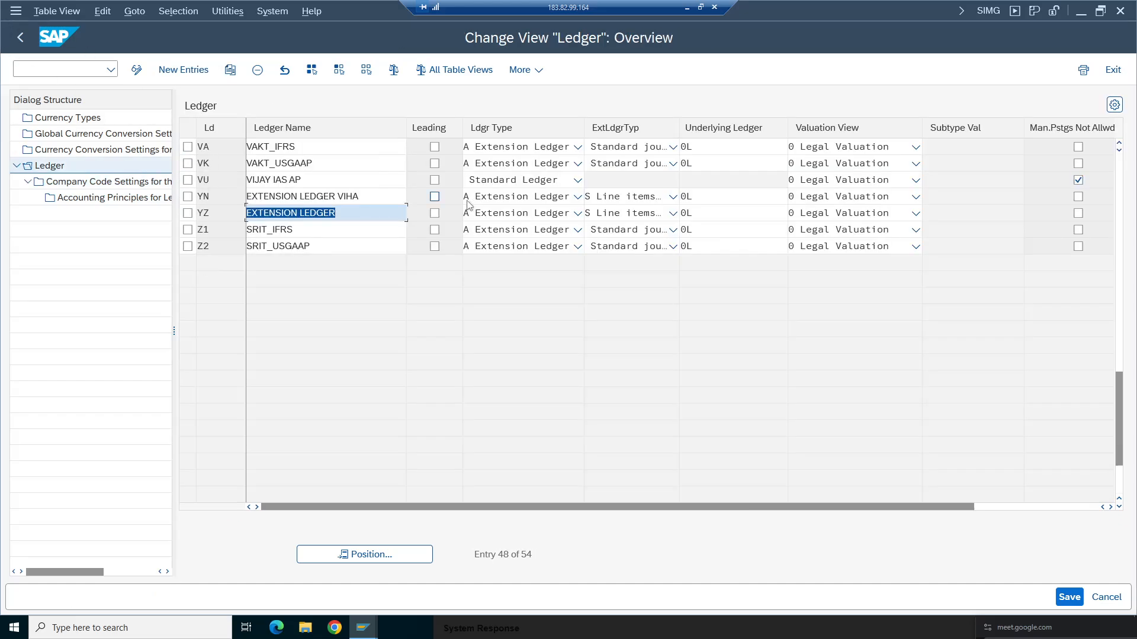
# - Open the company code settings of ledger YN and try to position the list on company code ta98
pyautogui.click(188, 196)
pyautogui.doubleClick(89, 181)
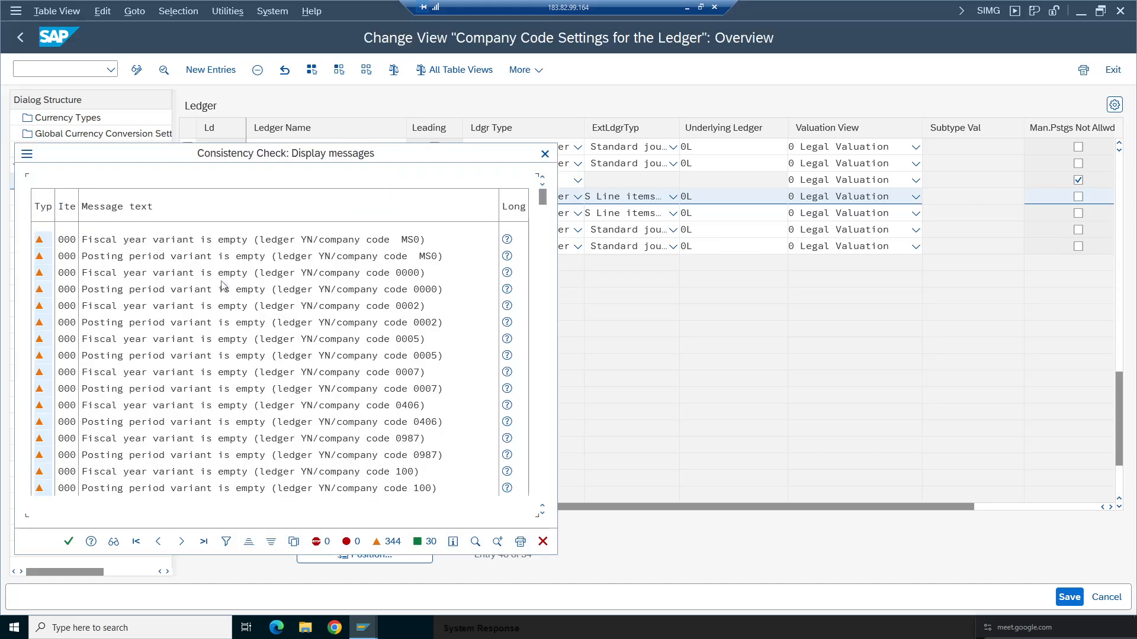
pyautogui.click(68, 541)
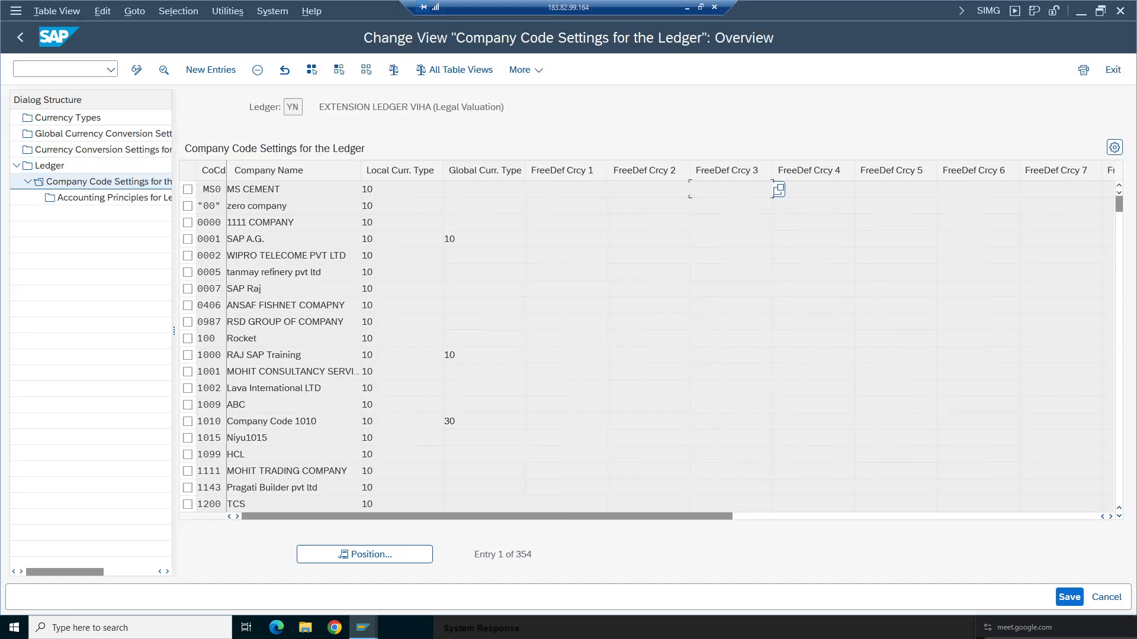
pyautogui.click(363, 554)
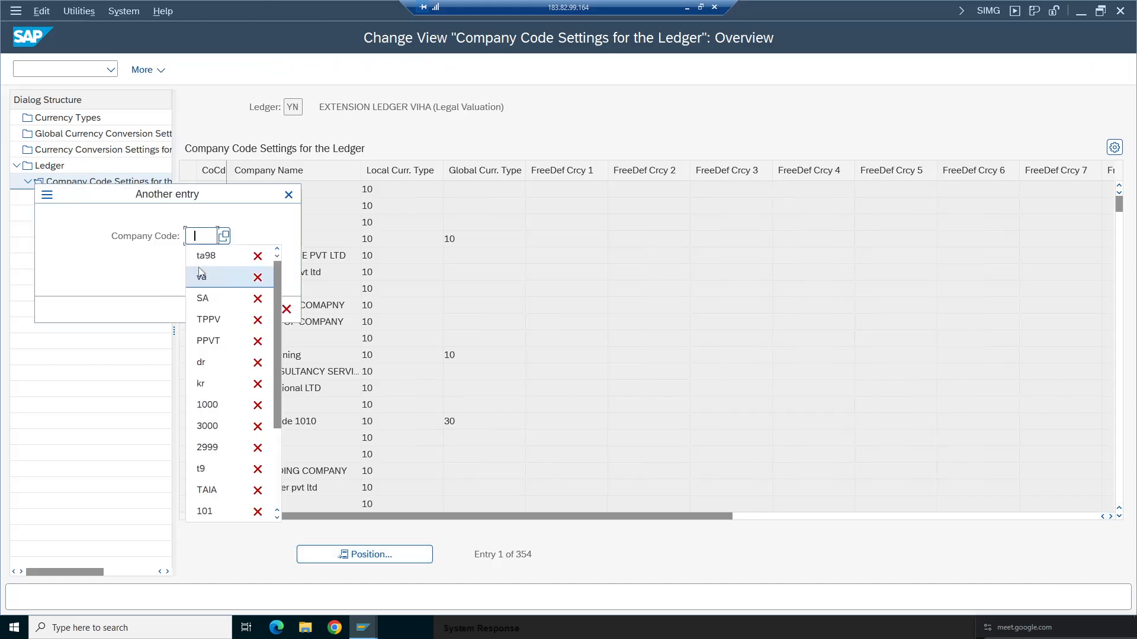
pyautogui.click(219, 261)
pyautogui.click(264, 309)
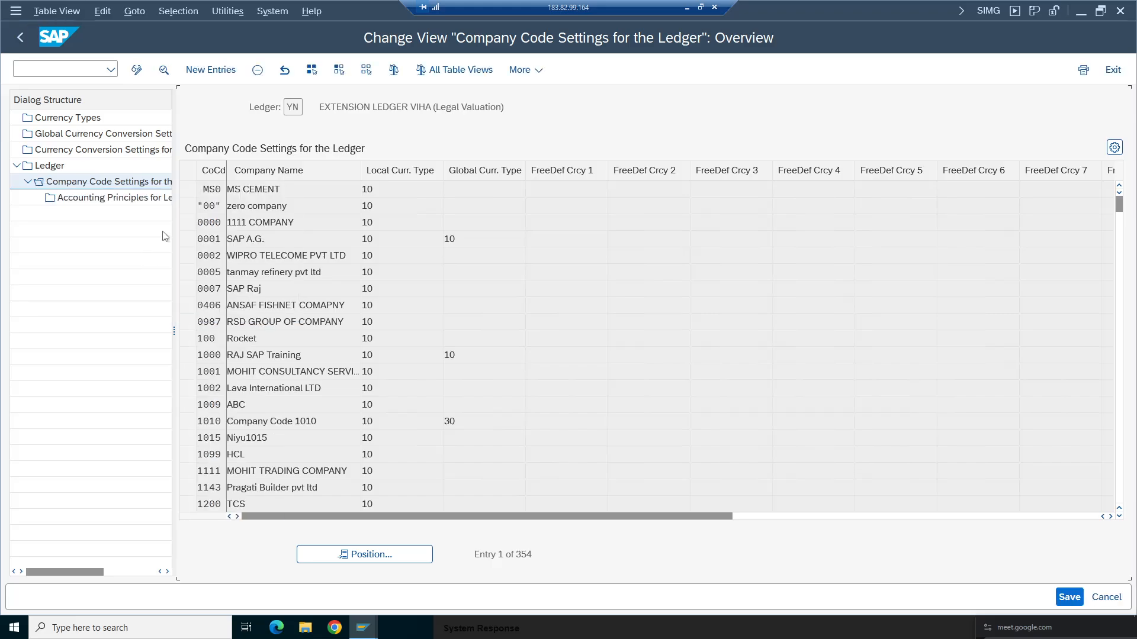
pyautogui.click(188, 190)
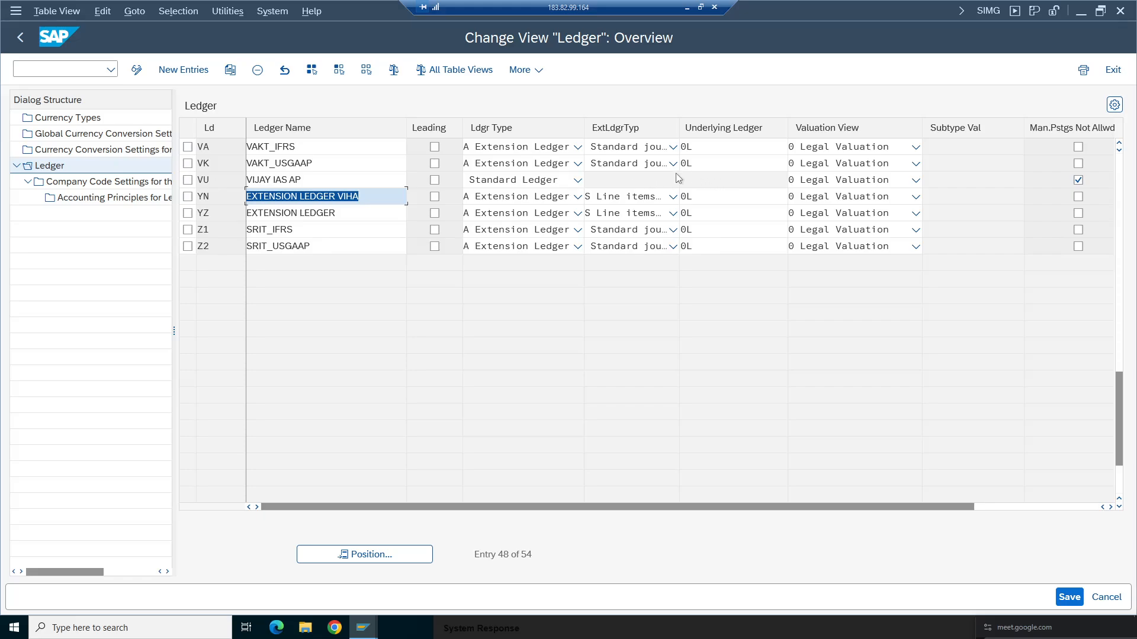
# - Delete company code TA98's entry from ledger VK's company code settings and return to the ledger list
pyautogui.click(187, 164)
pyautogui.doubleClick(105, 182)
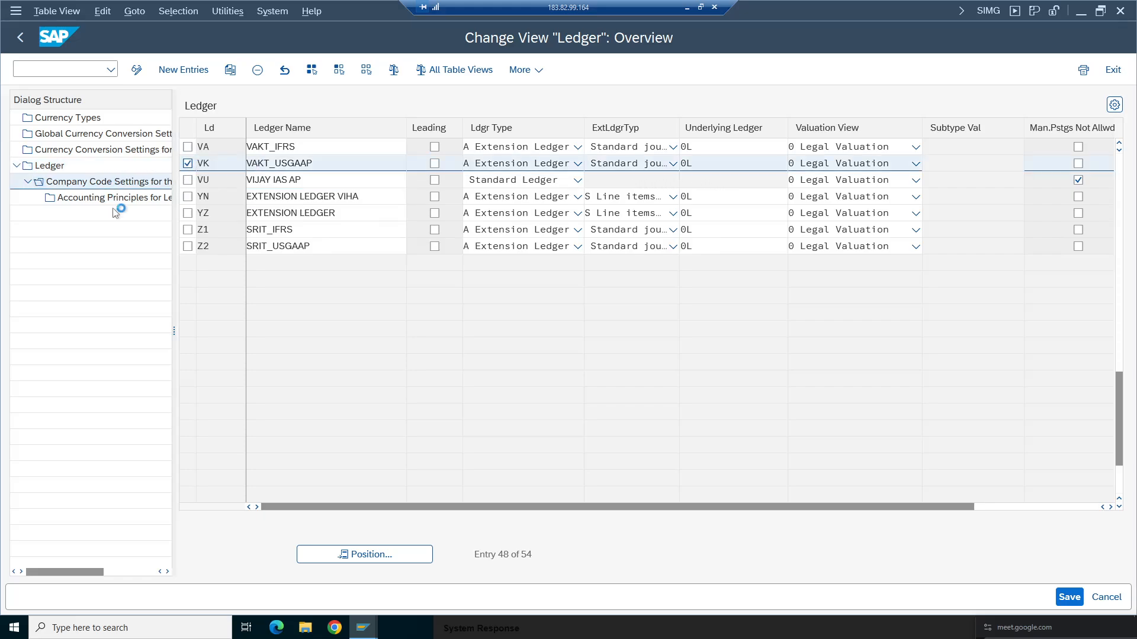
pyautogui.click(81, 541)
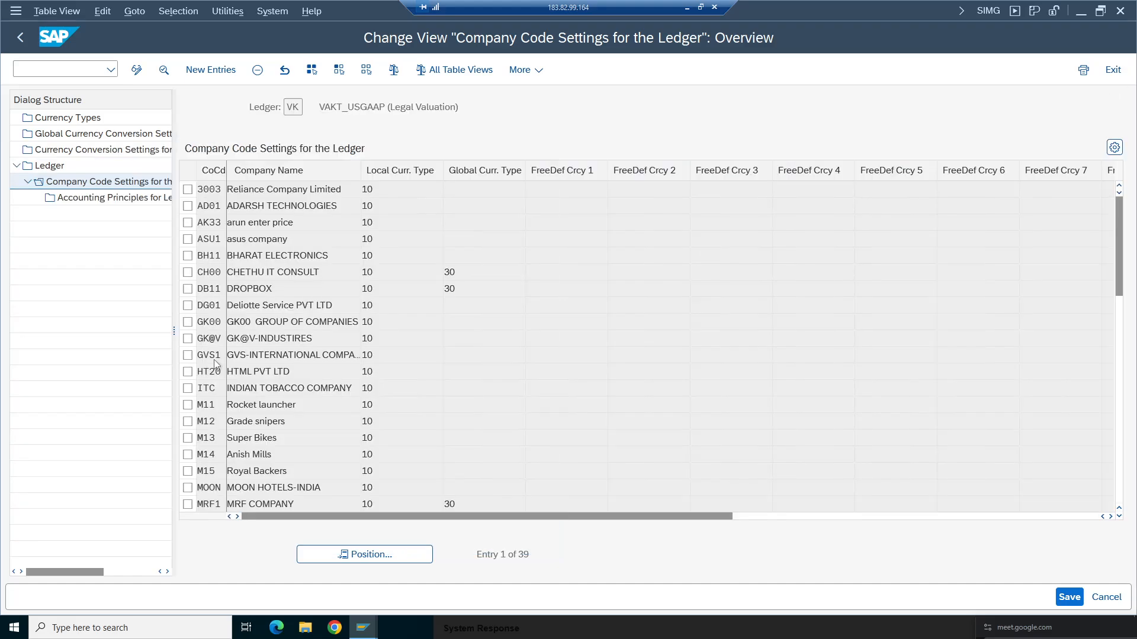
pyautogui.click(770, 189)
pyautogui.click(332, 554)
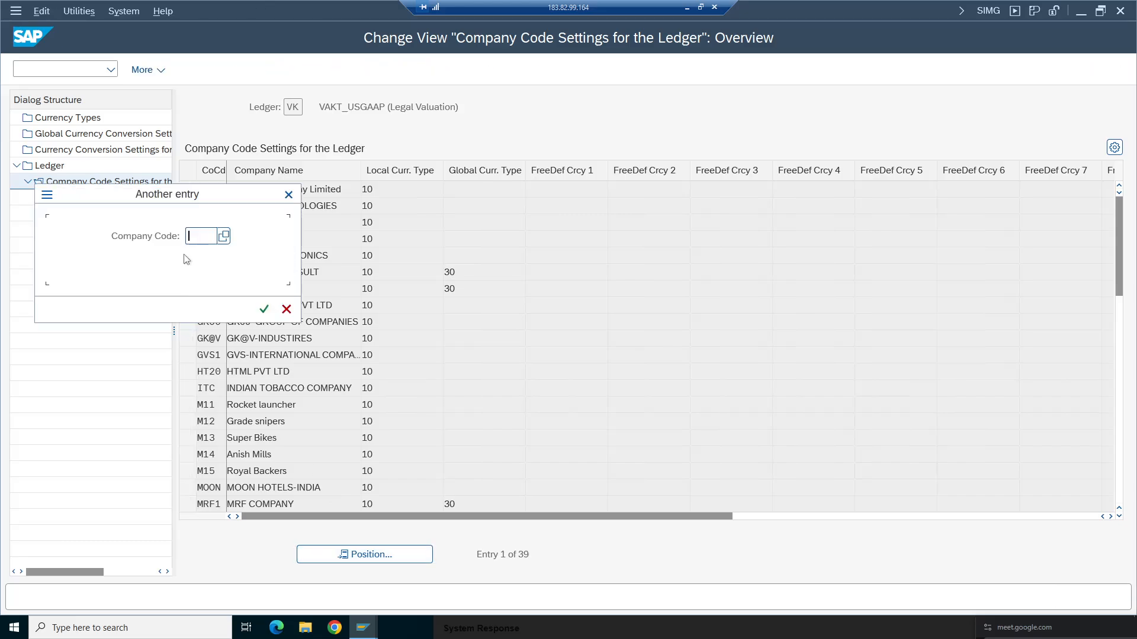
pyautogui.click(205, 259)
pyautogui.click(263, 308)
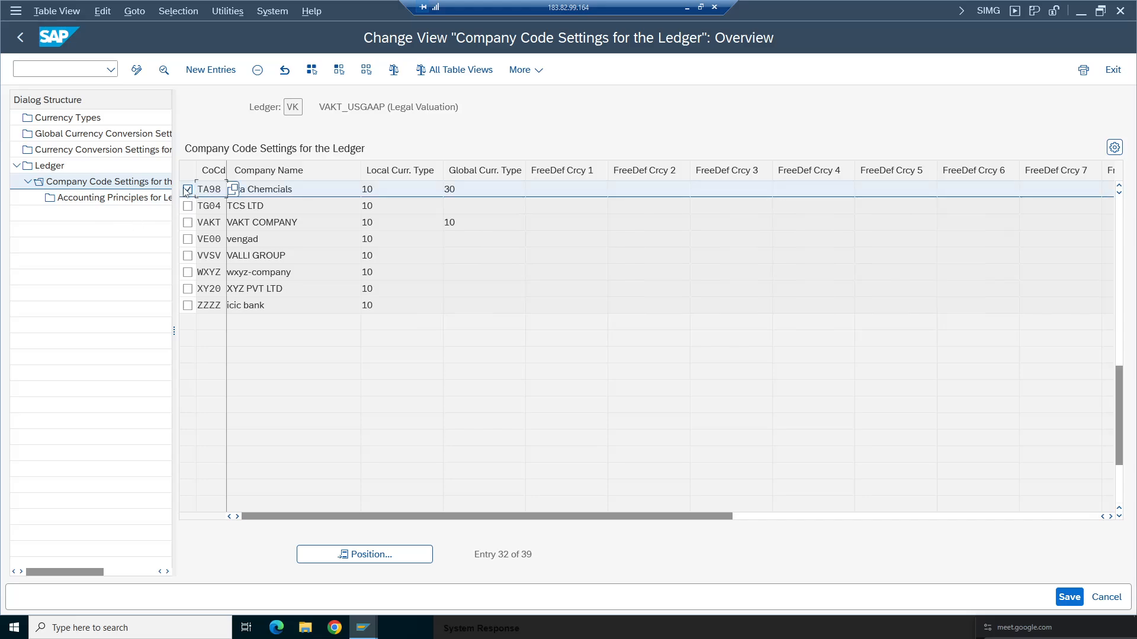
pyautogui.click(257, 69)
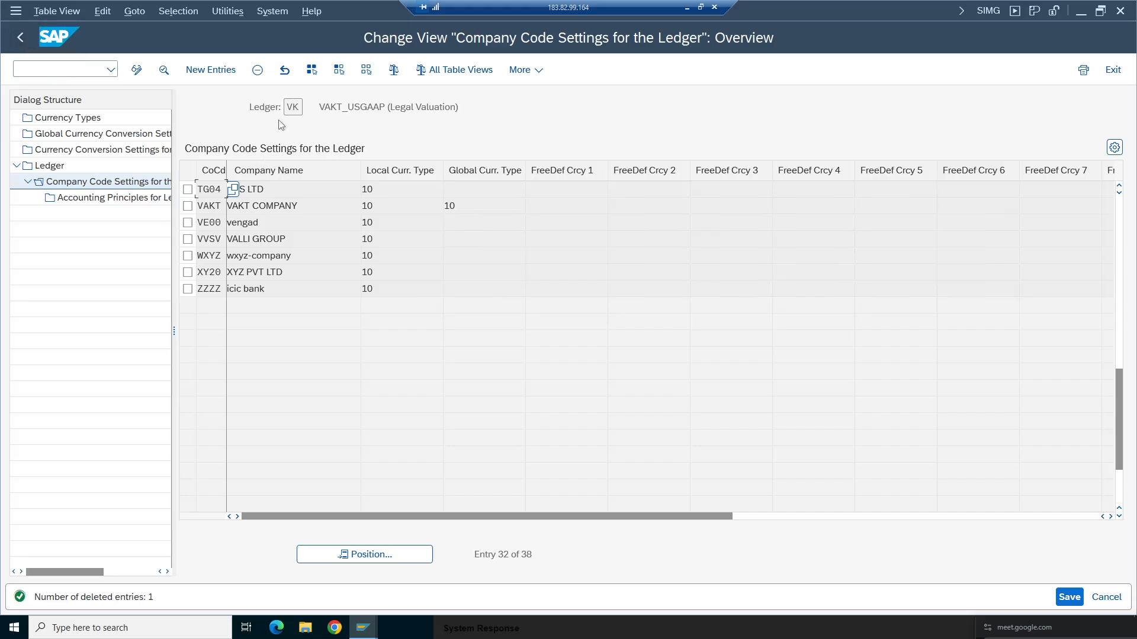
pyautogui.click(20, 37)
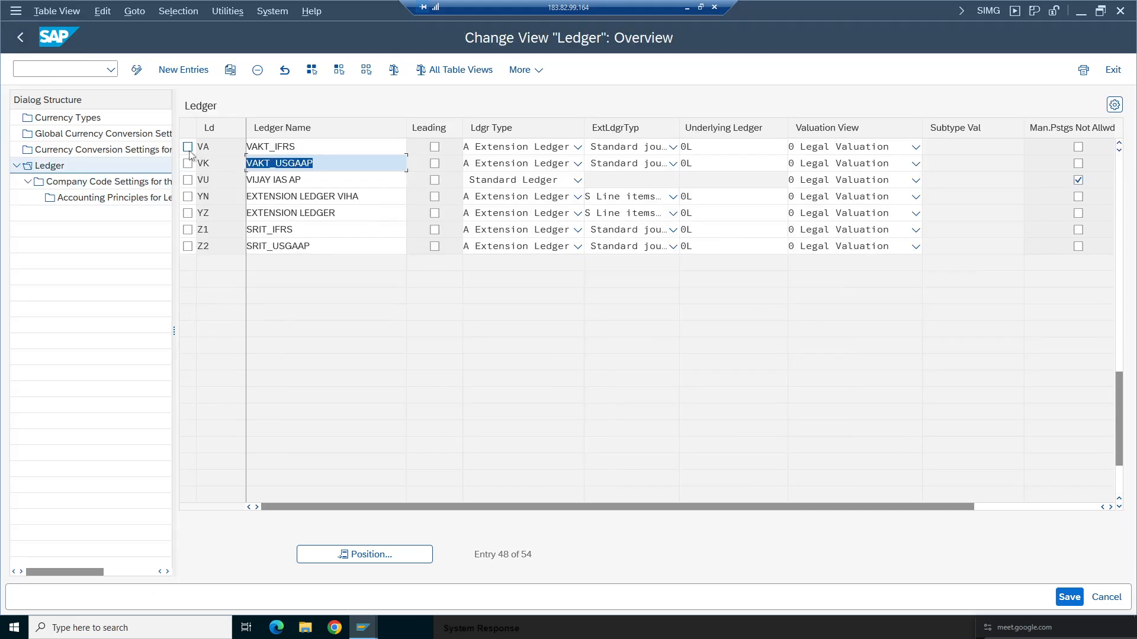
# - Open ledger VA's company code settings, search for company code ta98, and return to the ledger list
pyautogui.click(188, 147)
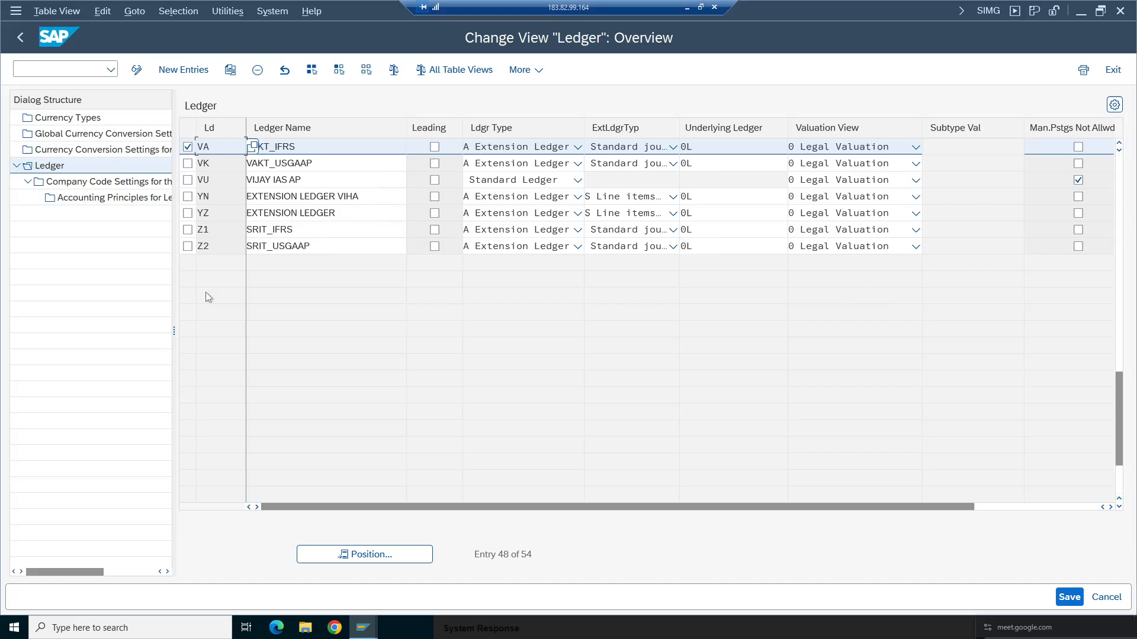
pyautogui.doubleClick(108, 182)
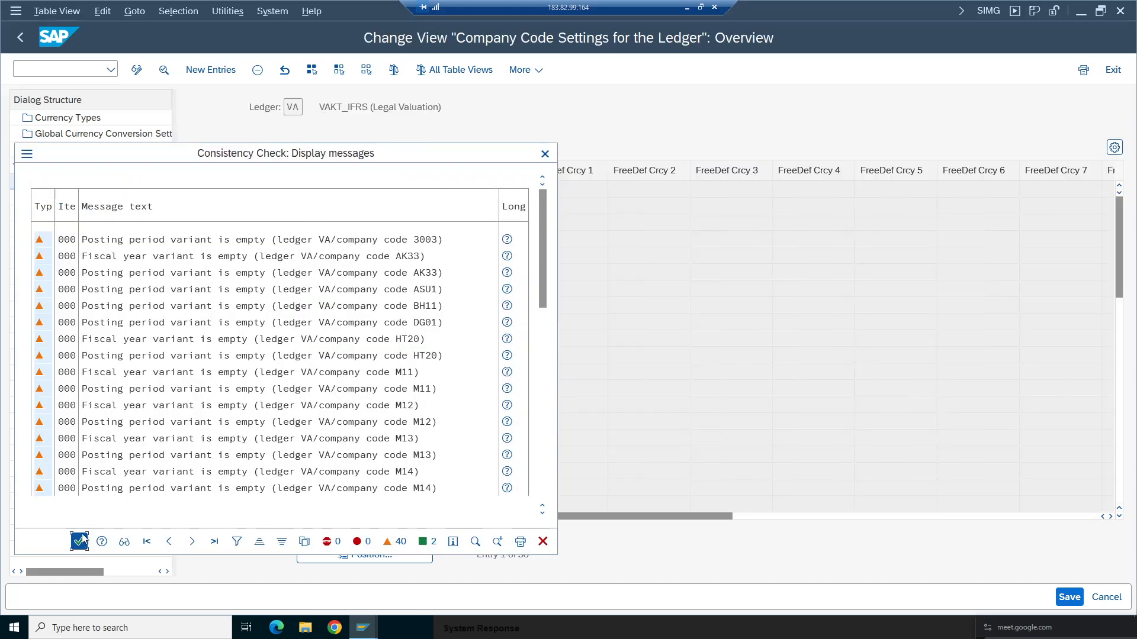
pyautogui.click(79, 542)
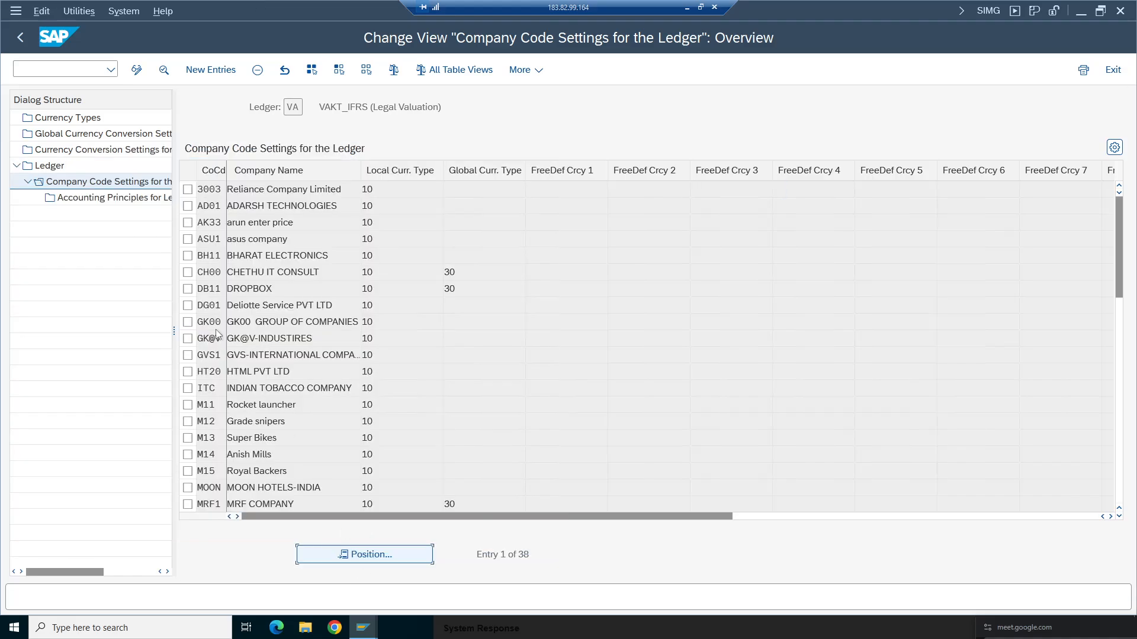
pyautogui.write('ta98')
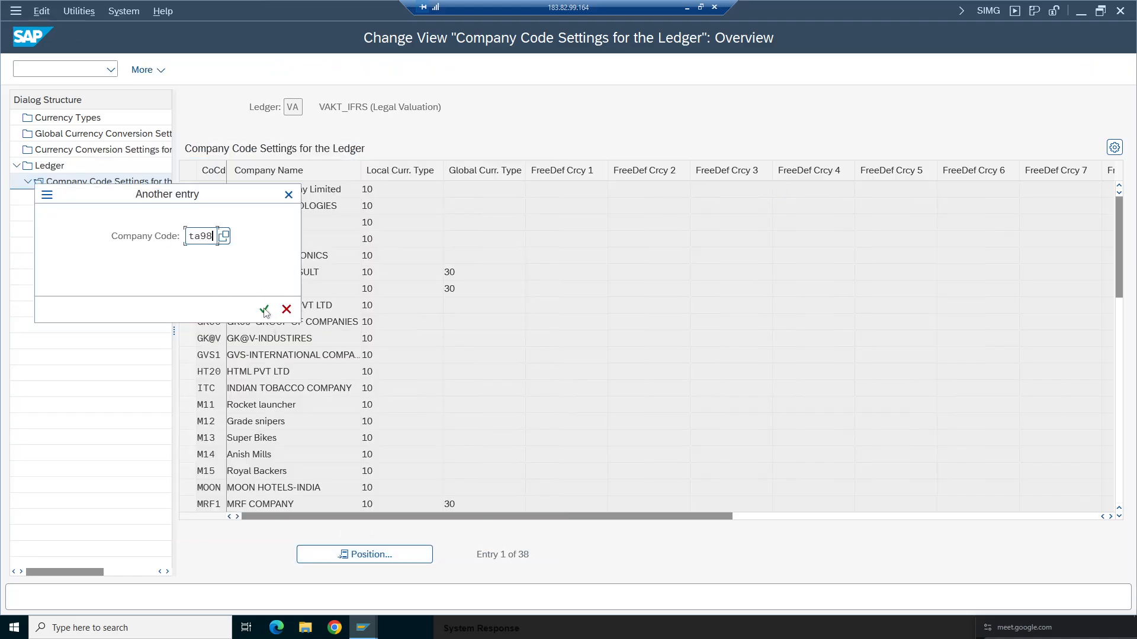
pyautogui.click(264, 310)
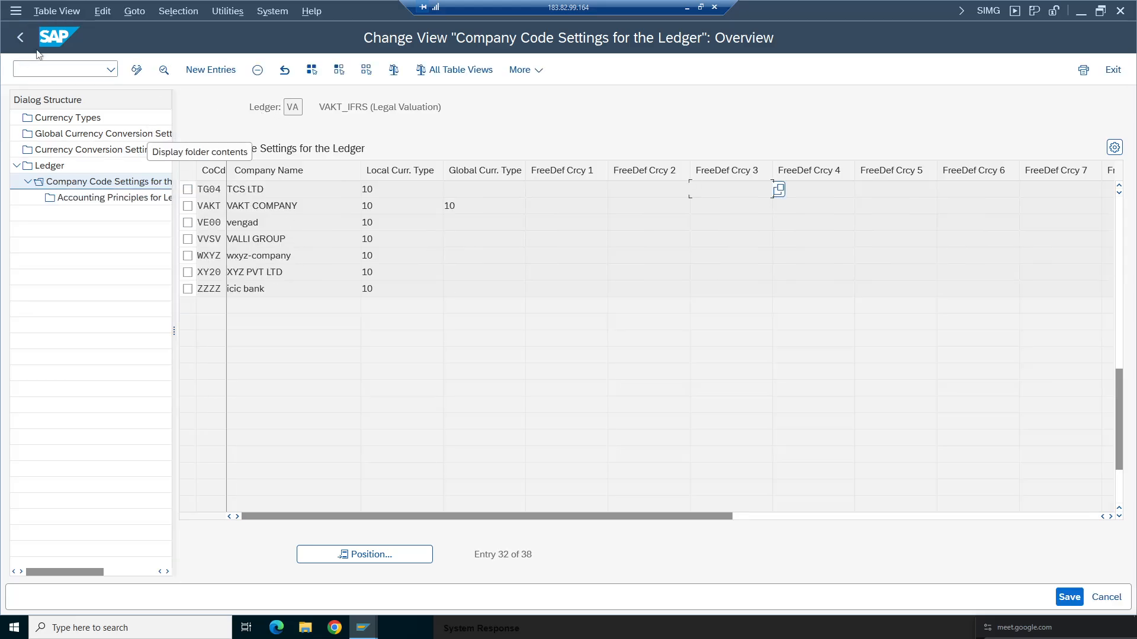
pyautogui.click(20, 38)
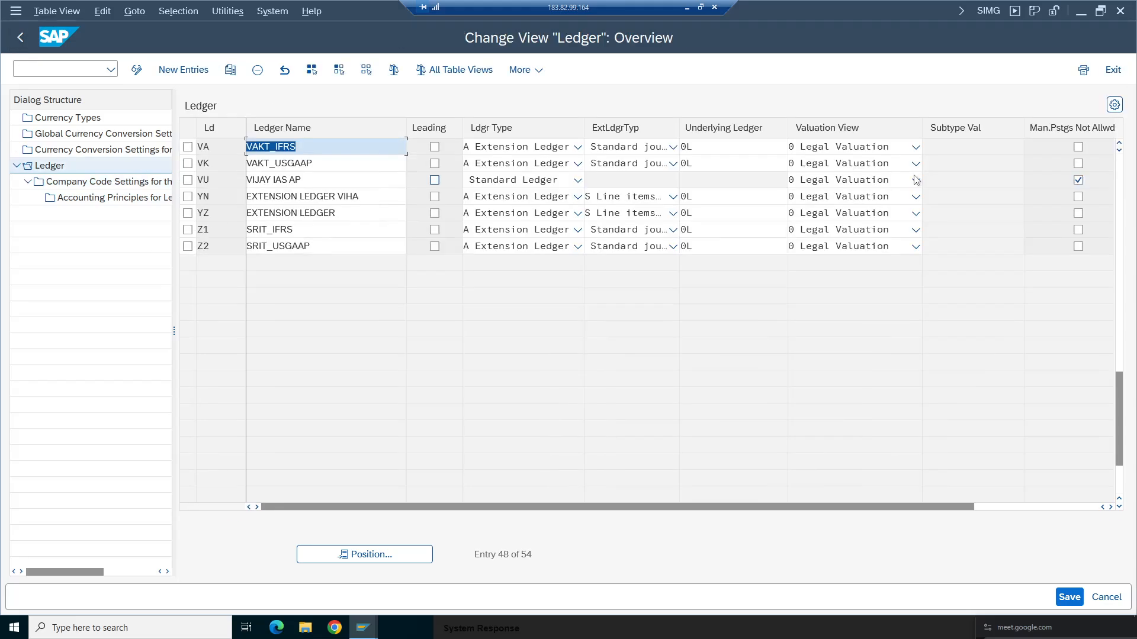
# - Open the company code settings of ledger TV and position the list on company code ta98
pyautogui.click(1119, 145)
pyautogui.click(1119, 145)
pyautogui.click(1119, 146)
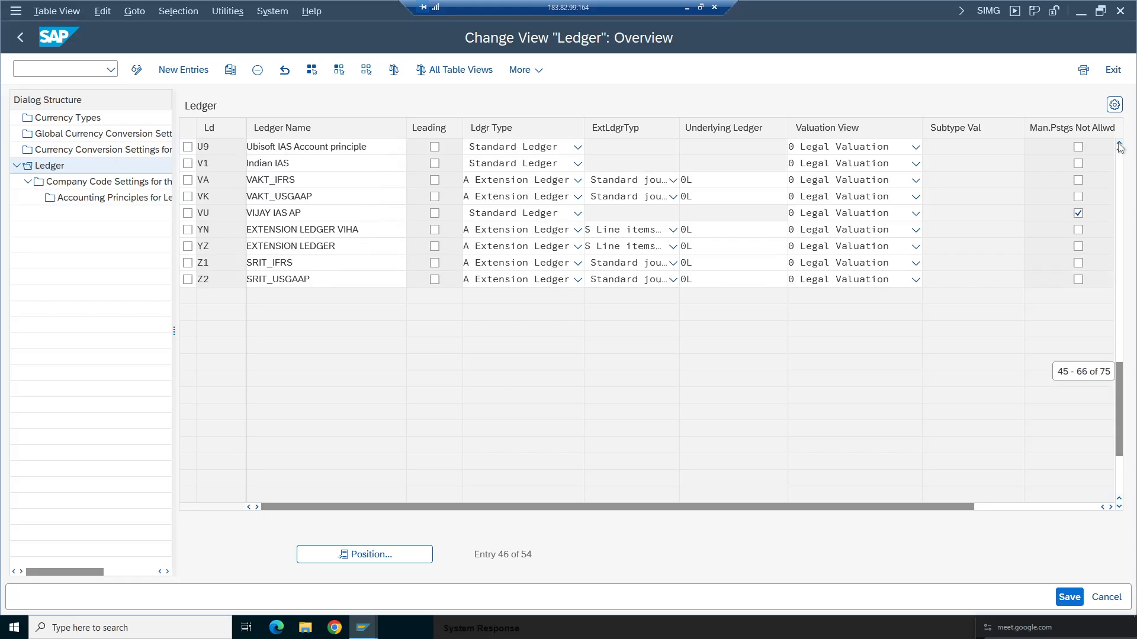
pyautogui.click(1119, 145)
pyautogui.click(1119, 145)
pyautogui.click(1120, 145)
pyautogui.click(1119, 145)
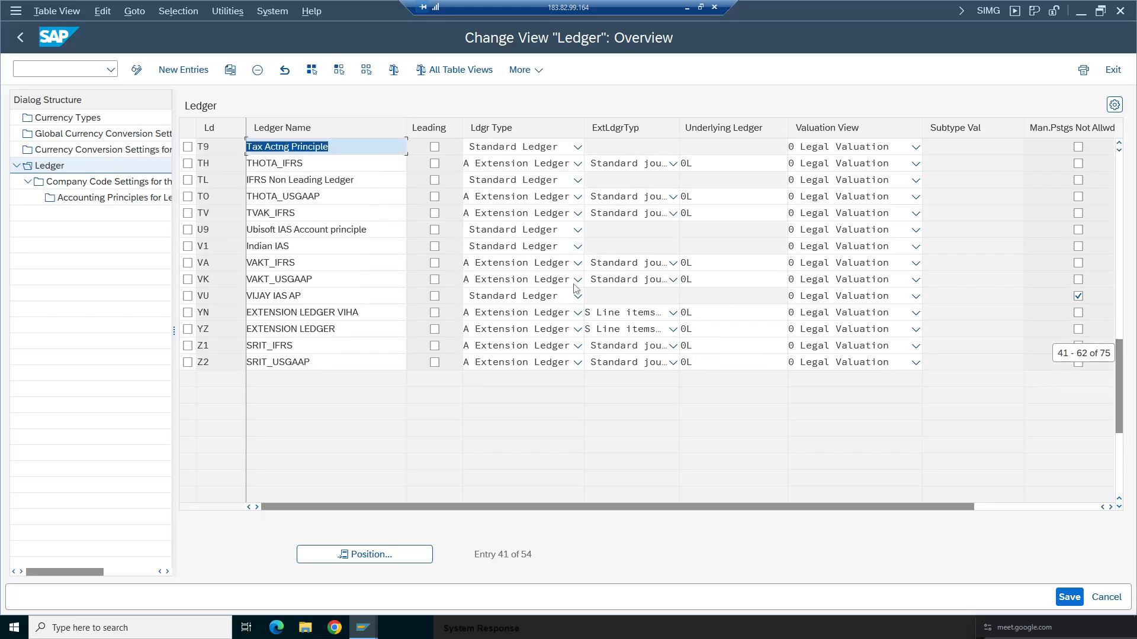
pyautogui.moveTo(211, 213); pyautogui.dragTo(124, 186)
pyautogui.click(187, 213)
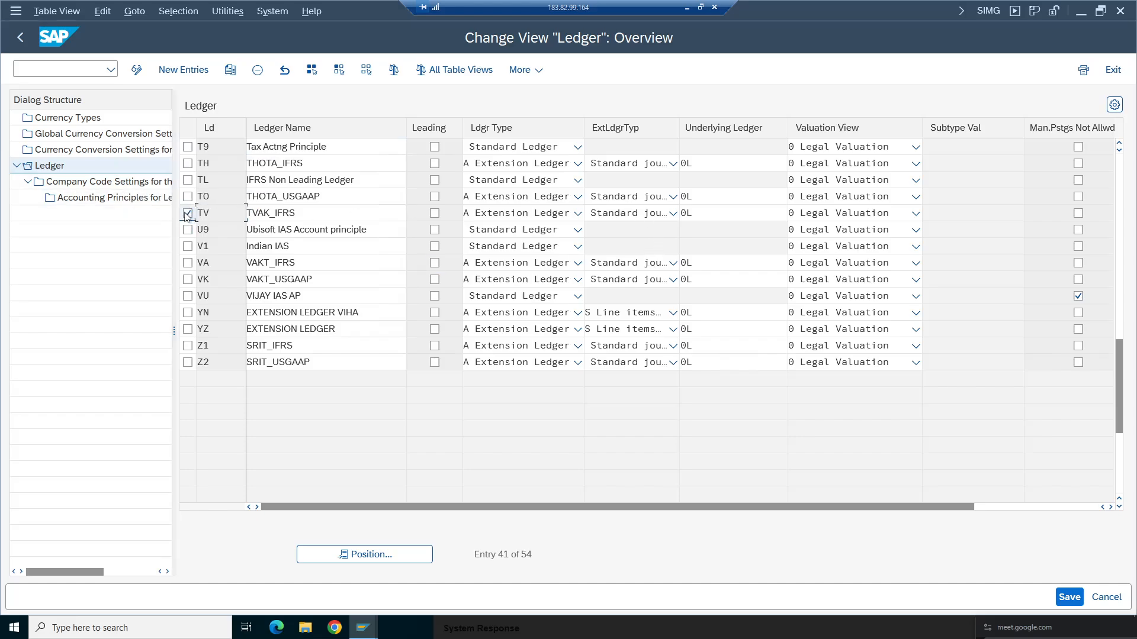
pyautogui.click(136, 186)
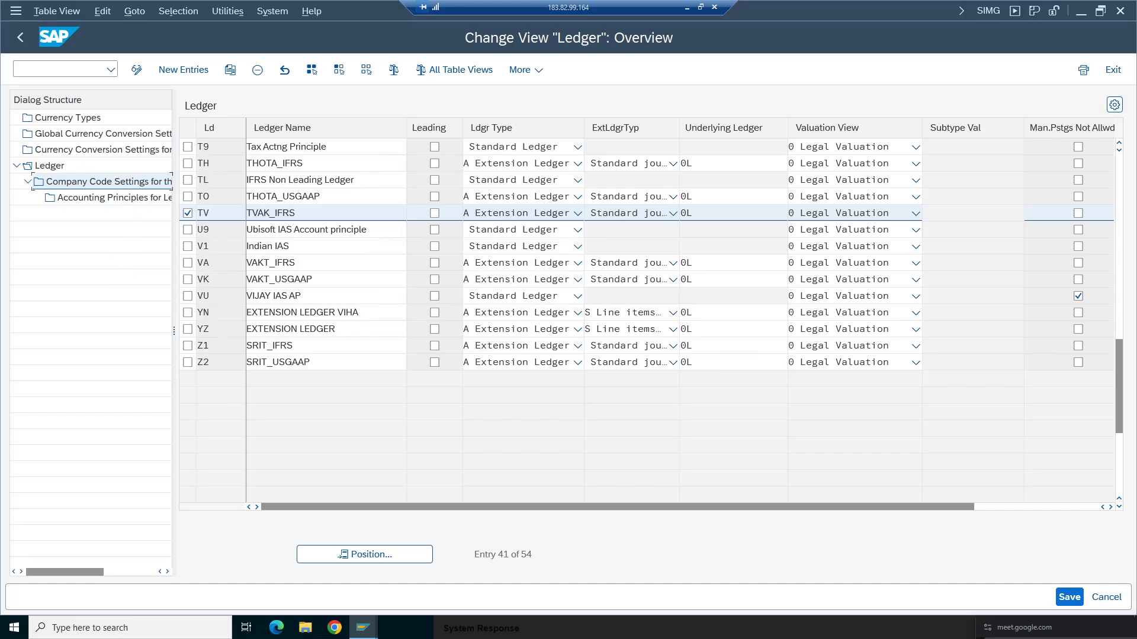
pyautogui.doubleClick(93, 187)
pyautogui.click(80, 541)
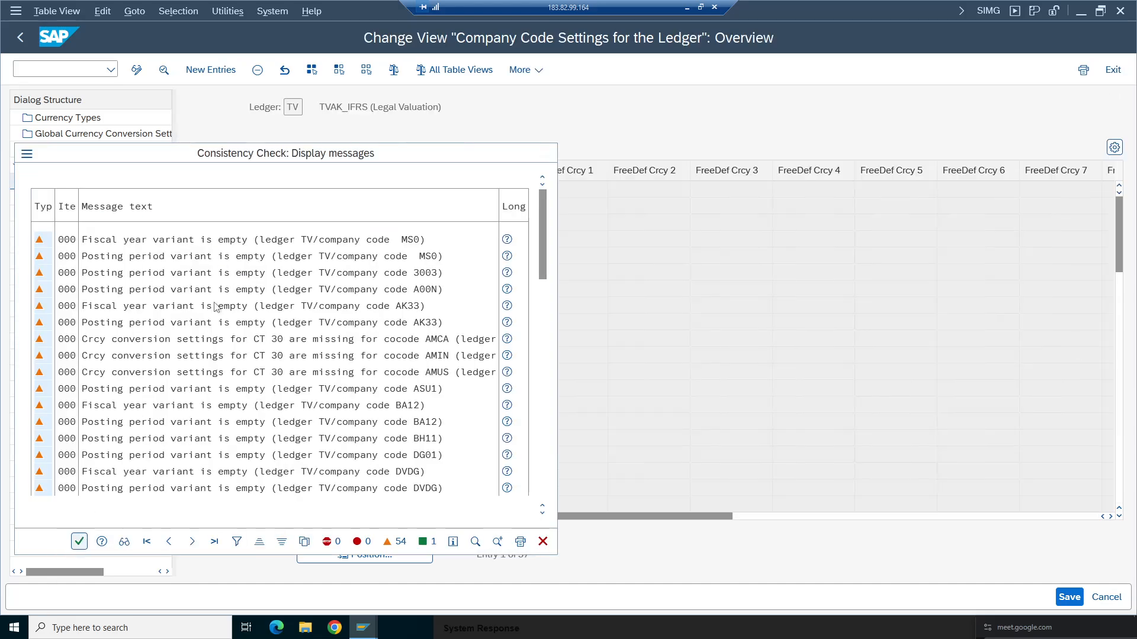
pyautogui.click(383, 553)
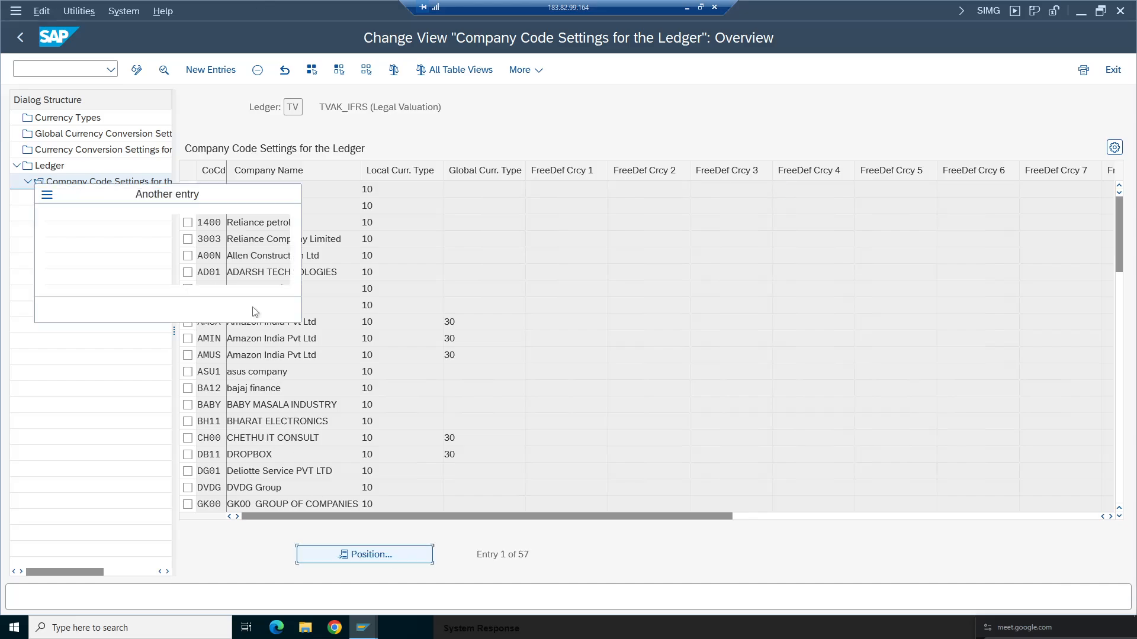
pyautogui.click(207, 260)
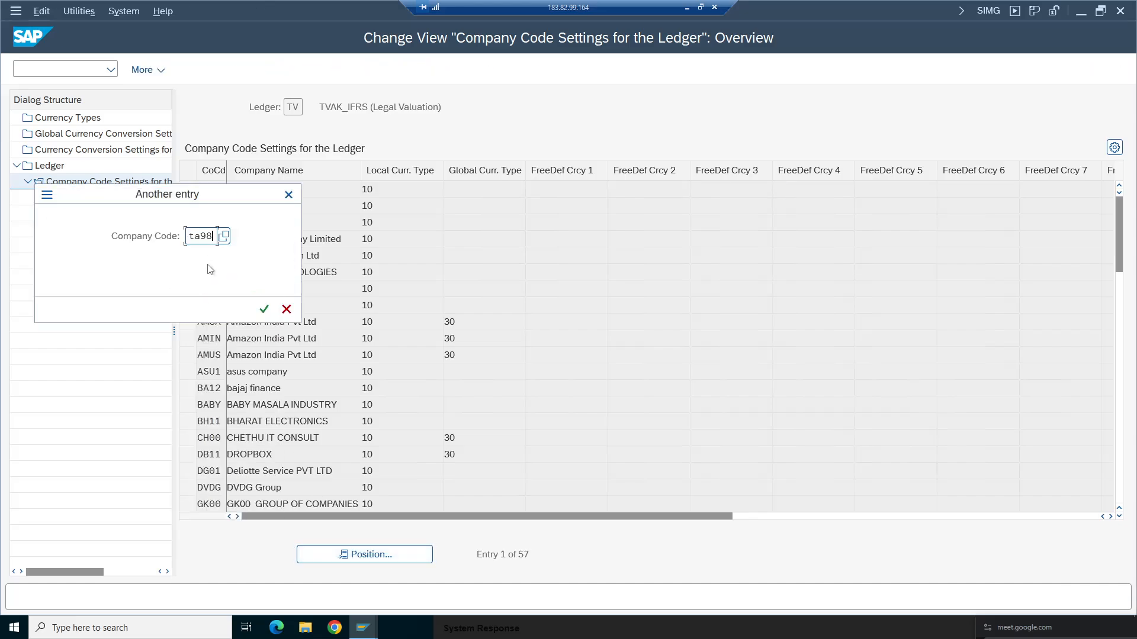
pyautogui.click(264, 311)
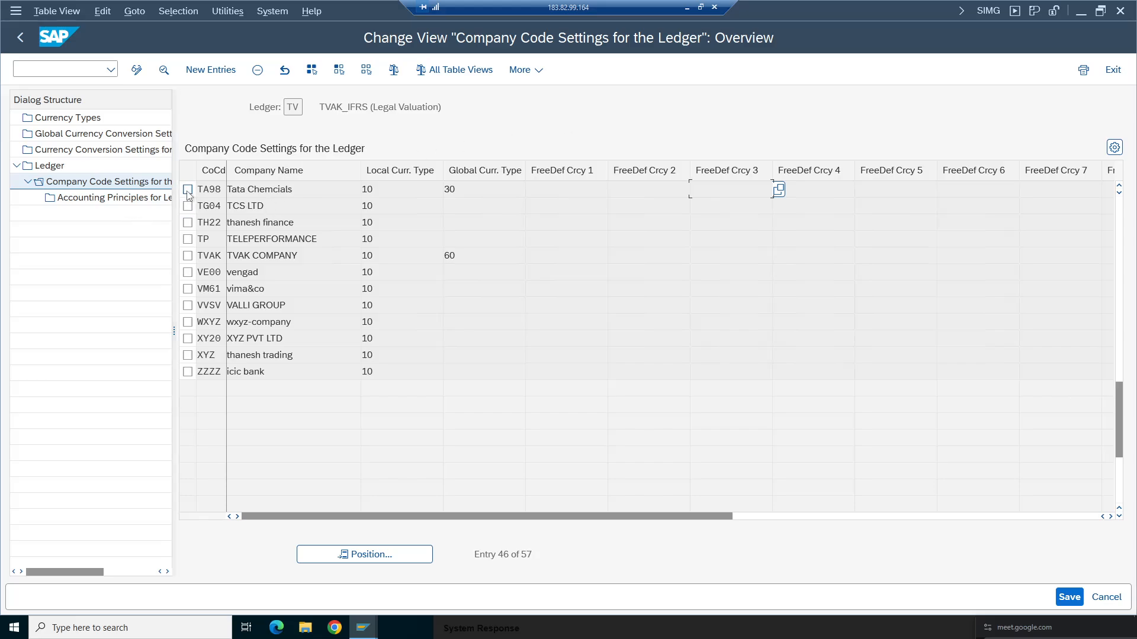
# - Delete company code TA98's entry from ledger TV's company code settings and return to the ledger list
pyautogui.click(188, 190)
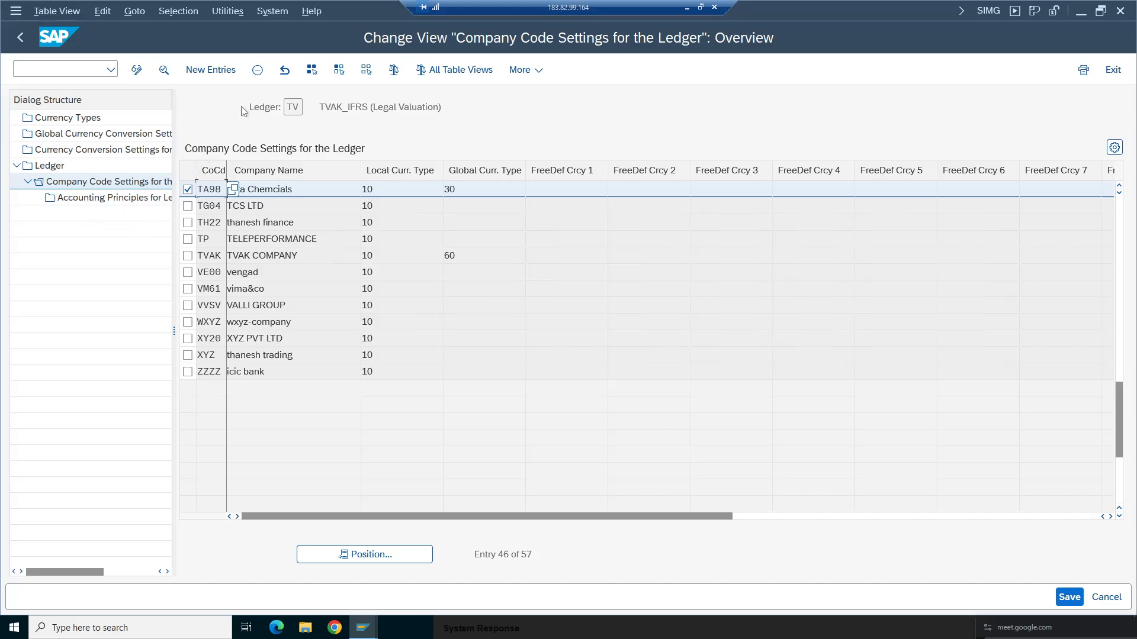
pyautogui.click(257, 69)
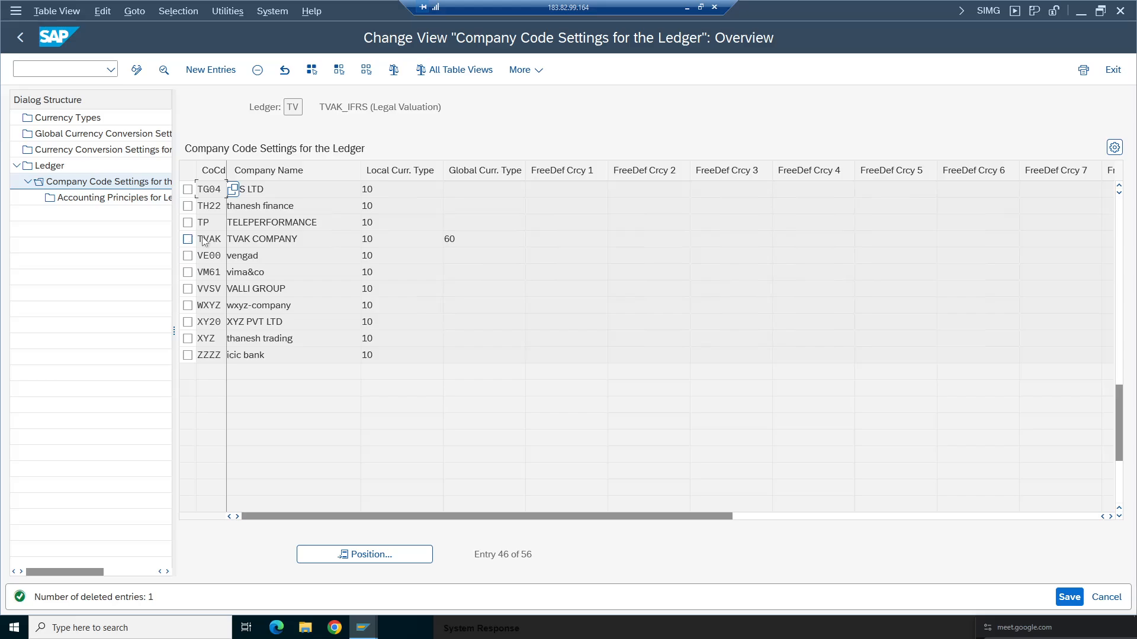
pyautogui.click(20, 37)
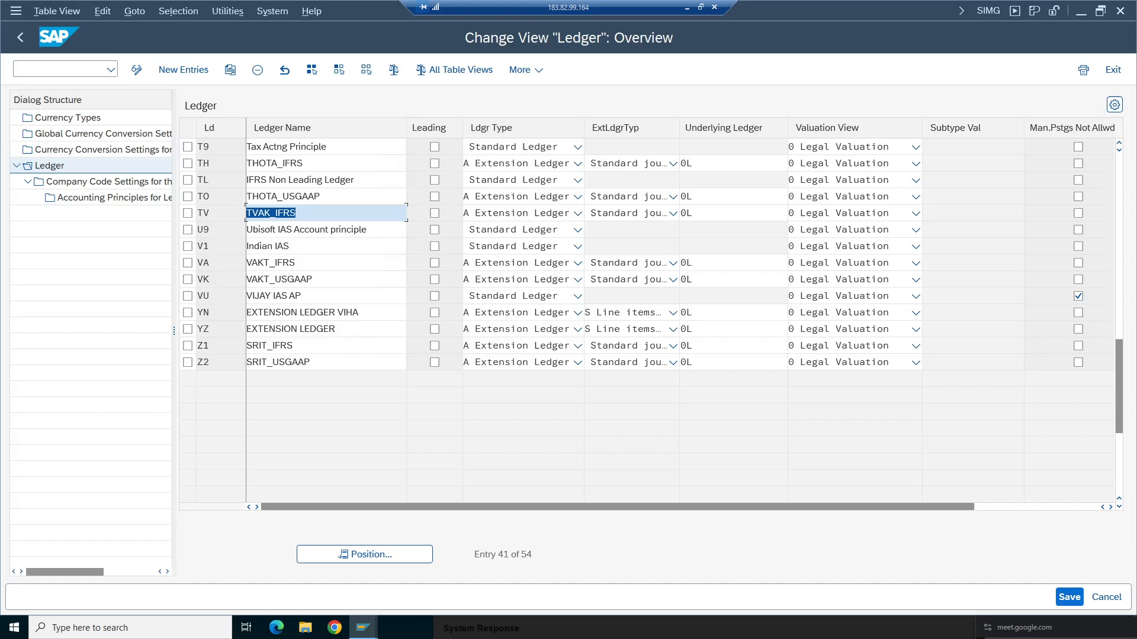
# - Open the company code settings of ledger TO and position the list on company code TA98
pyautogui.click(188, 196)
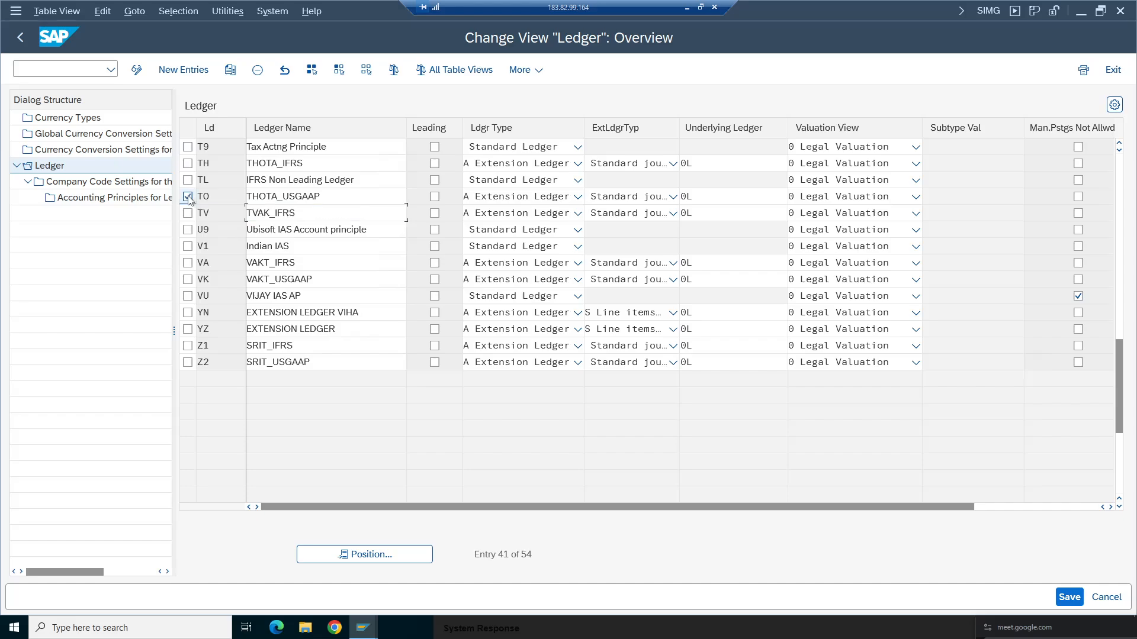
pyautogui.doubleClick(87, 184)
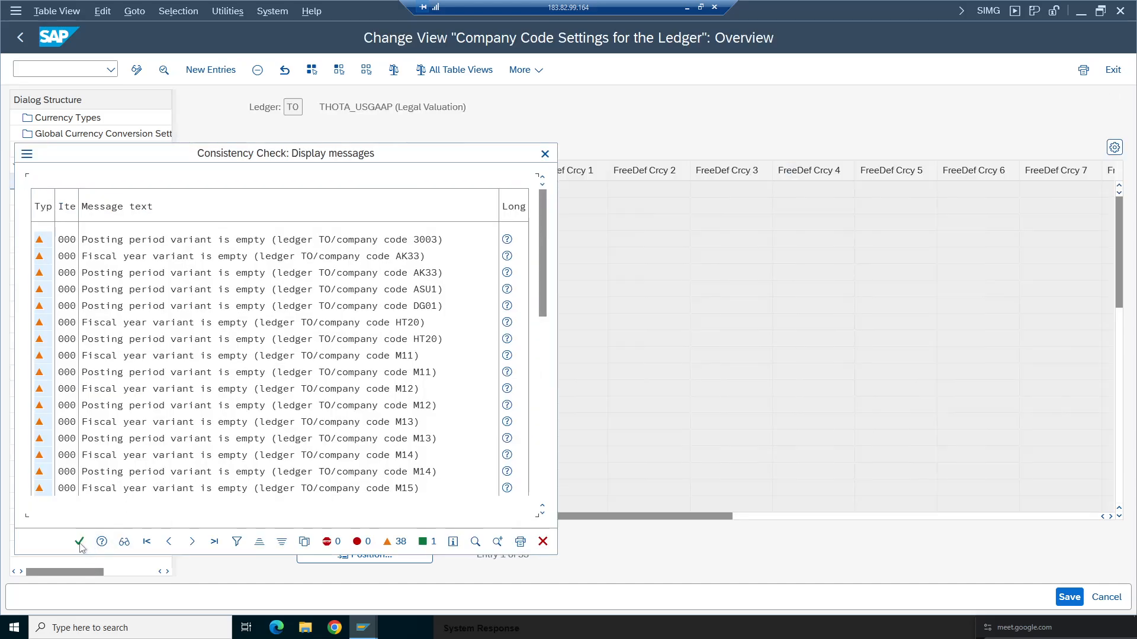
pyautogui.click(79, 541)
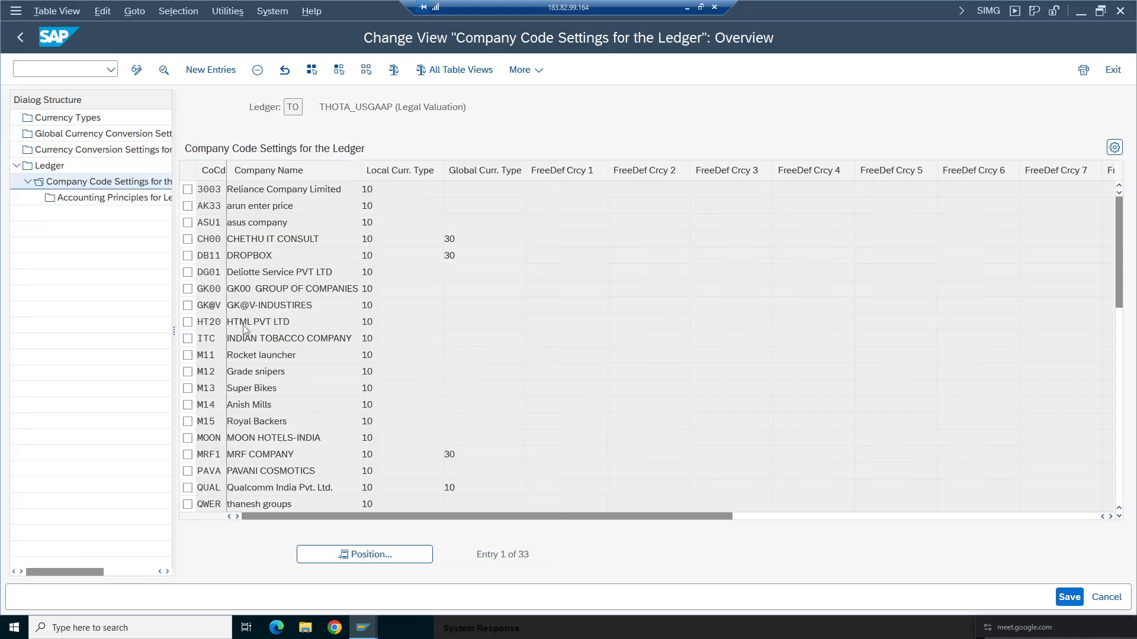
pyautogui.click(372, 553)
pyautogui.write('TA98')
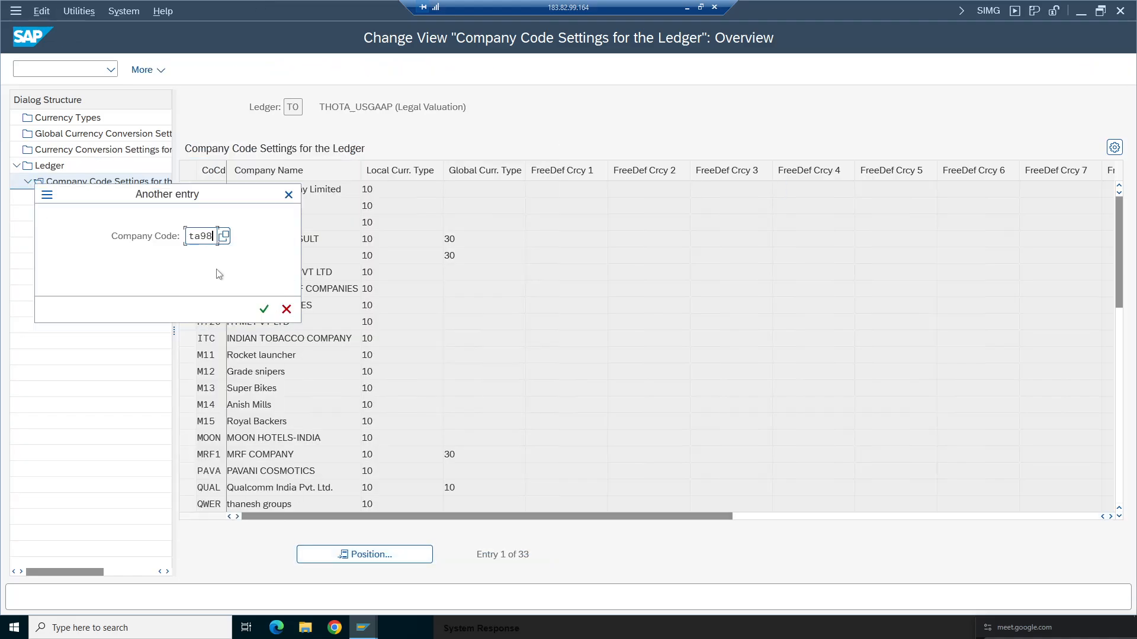
pyautogui.click(264, 309)
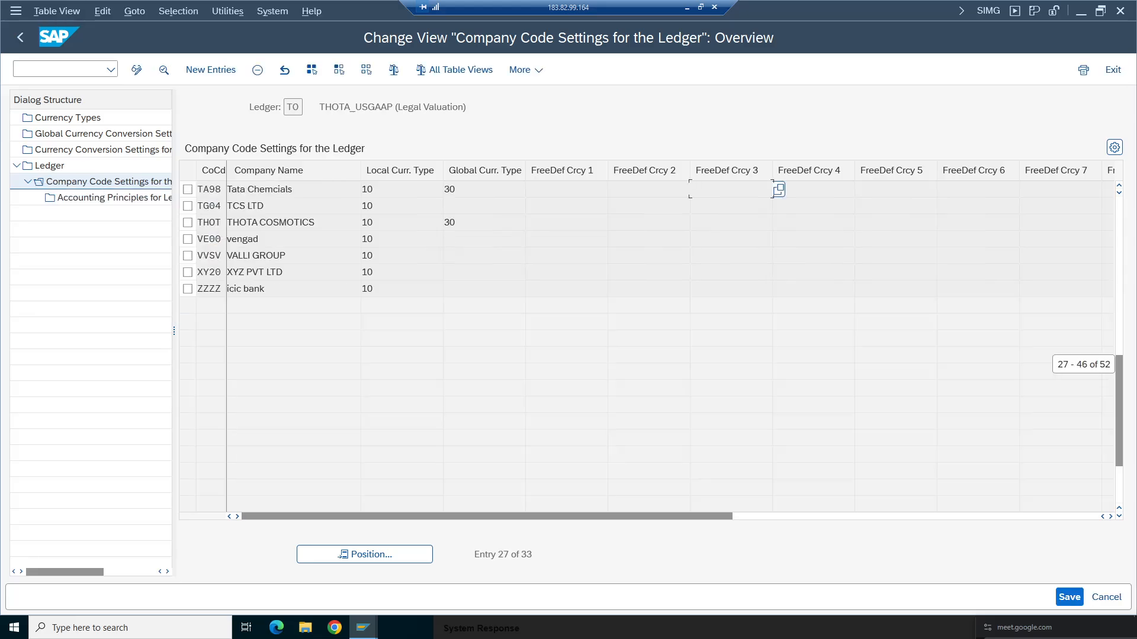
# - Delete company code TA98's entry from ledger TO's company code settings and return to the ledger list
pyautogui.click(188, 189)
pyautogui.click(257, 69)
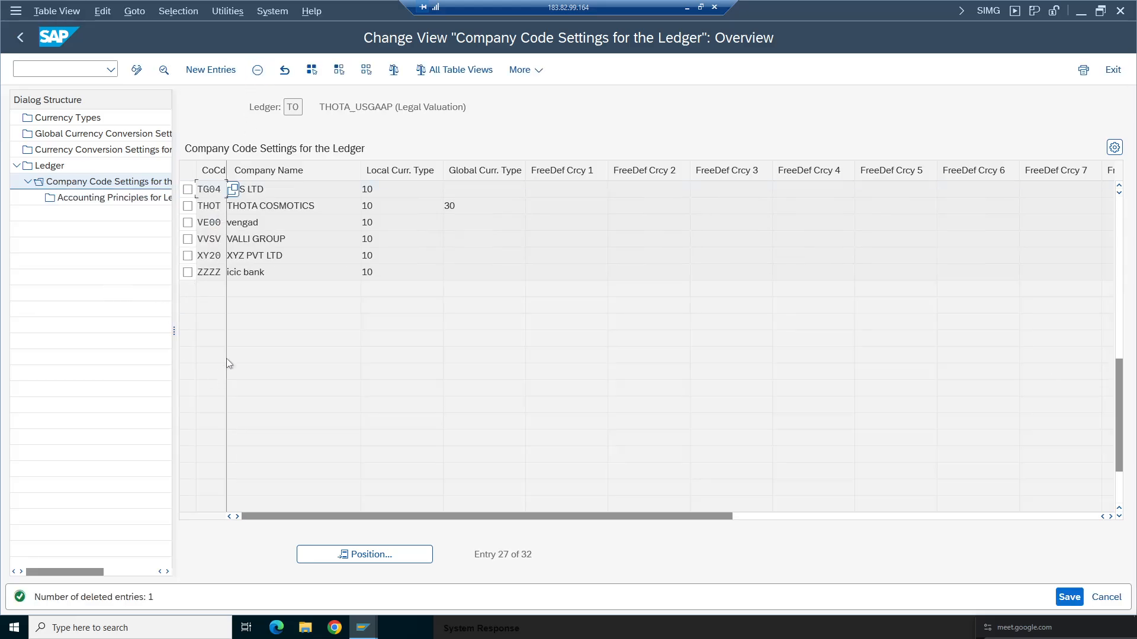
pyautogui.press('F3')
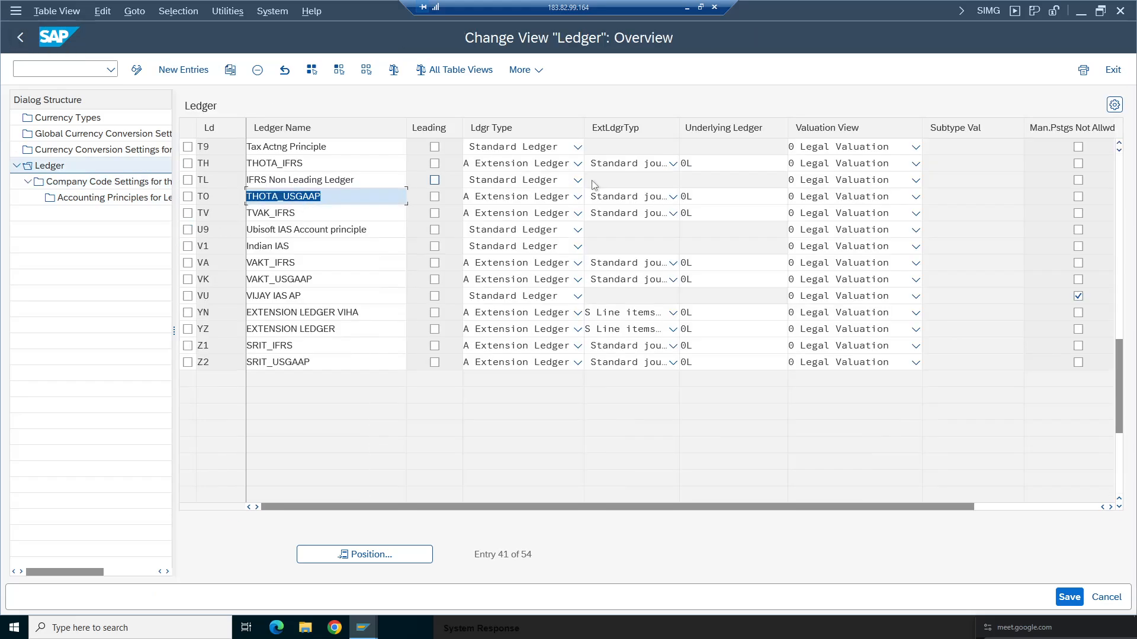
# - Open the company code settings of ledger TH and position the list on company code ta98
pyautogui.click(188, 162)
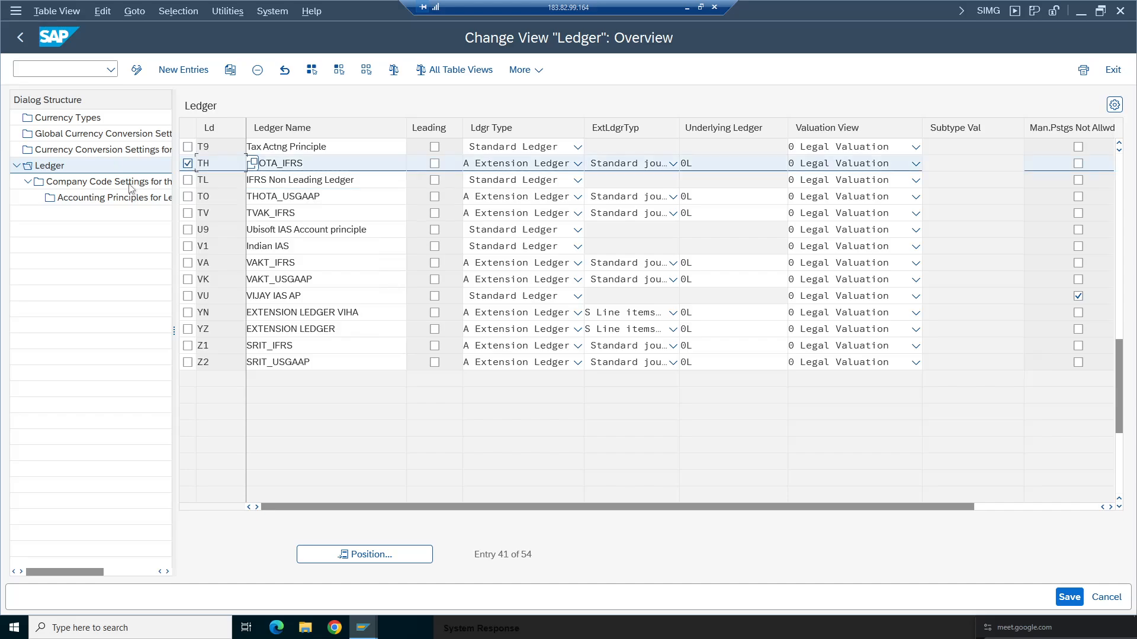
pyautogui.doubleClick(89, 181)
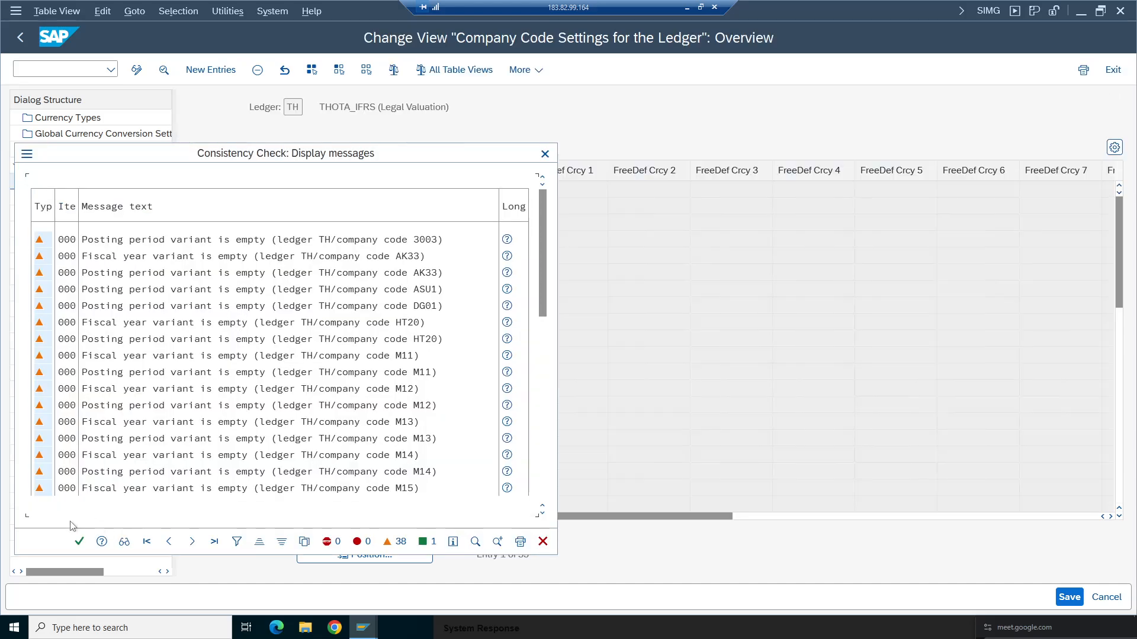
pyautogui.press('Return')
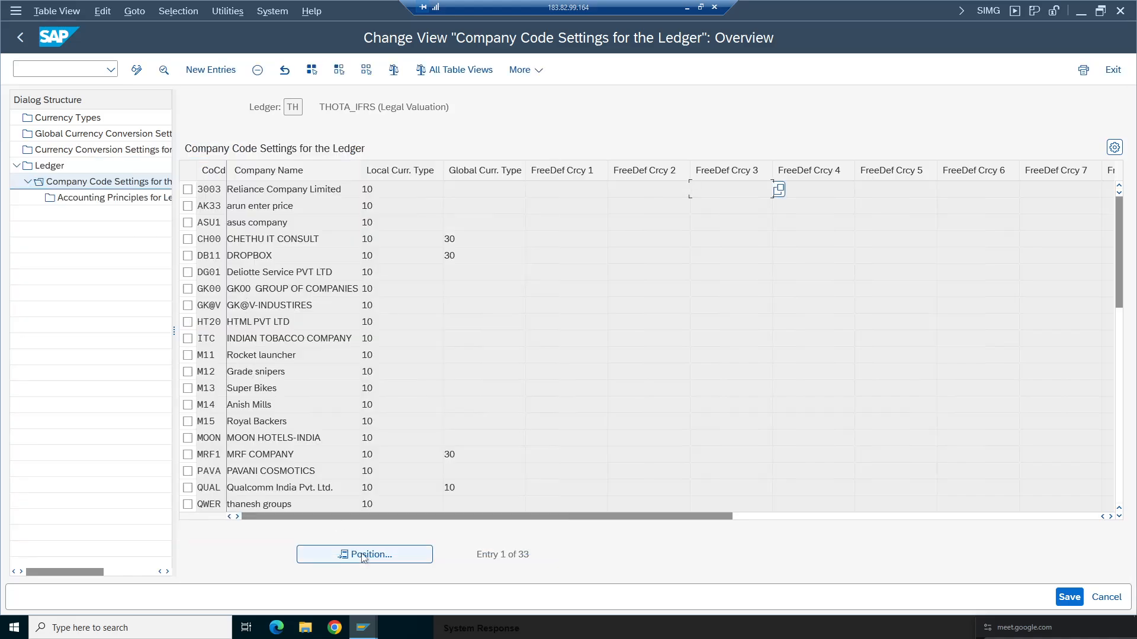
pyautogui.click(364, 554)
pyautogui.press('space')
pyautogui.click(202, 256)
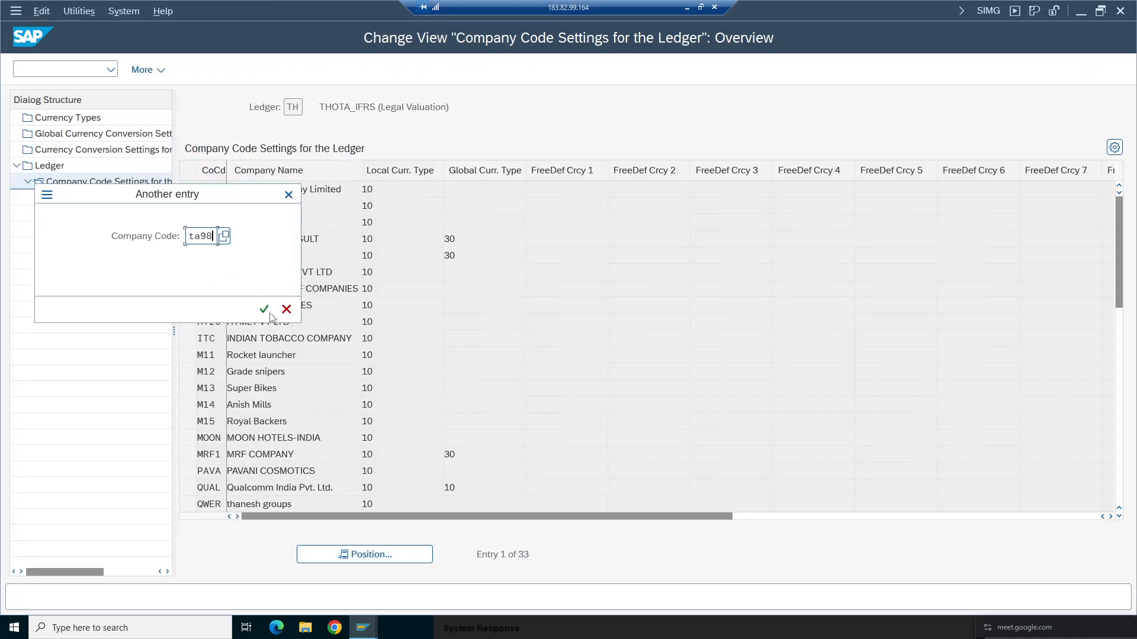
pyautogui.click(265, 310)
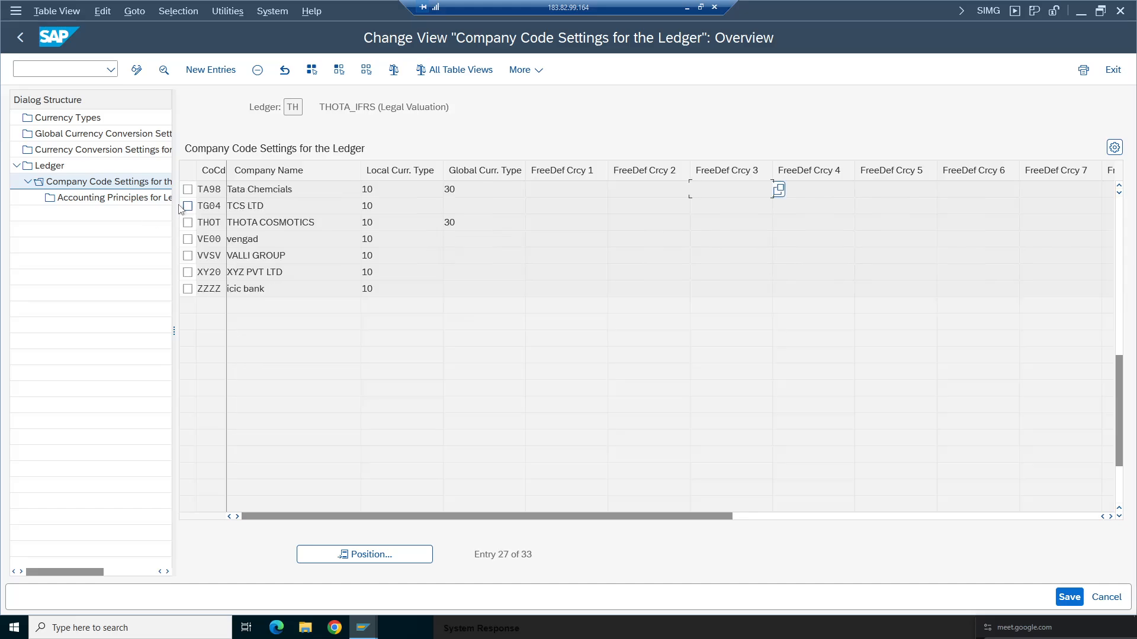
# - Delete company code TA98's entry from ledger TH's company code settings and return to the ledger list
pyautogui.click(190, 193)
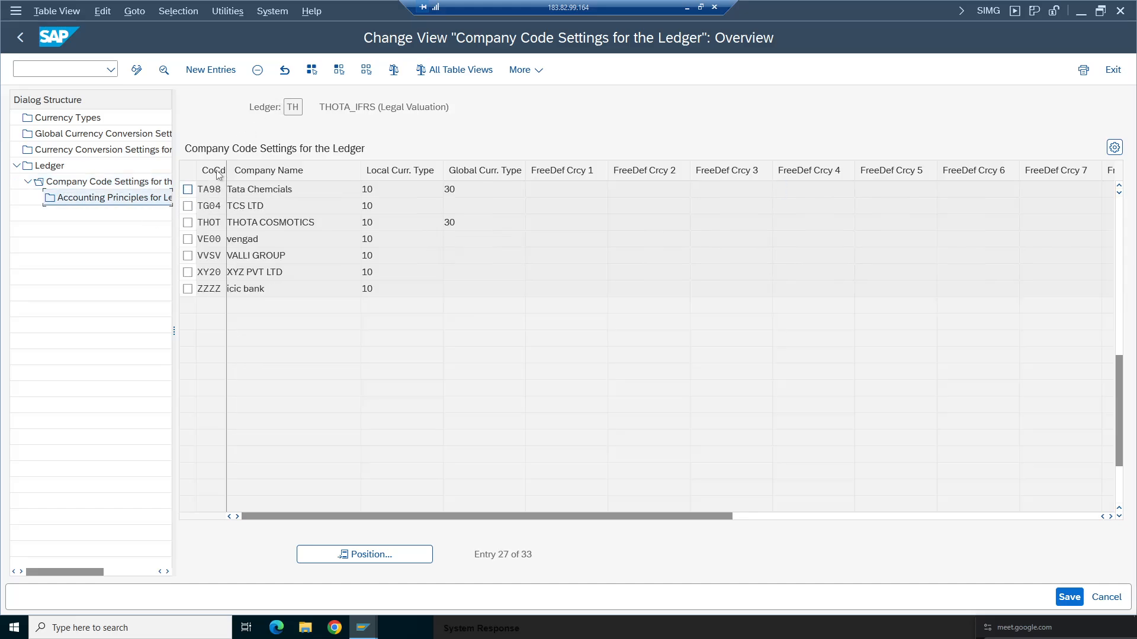
pyautogui.click(187, 189)
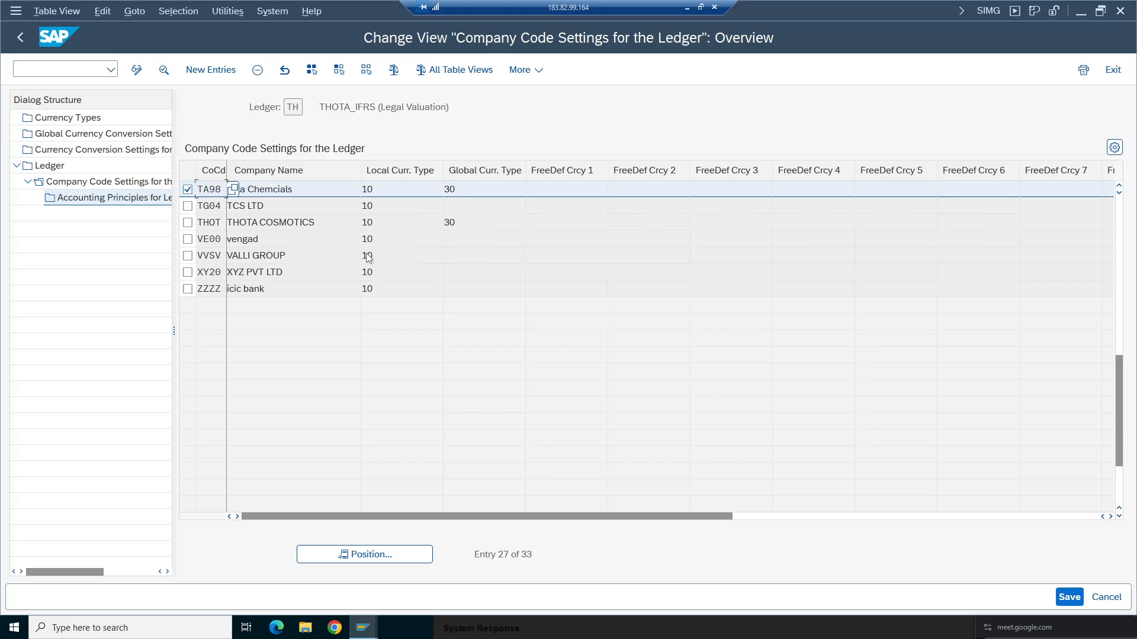
pyautogui.click(257, 70)
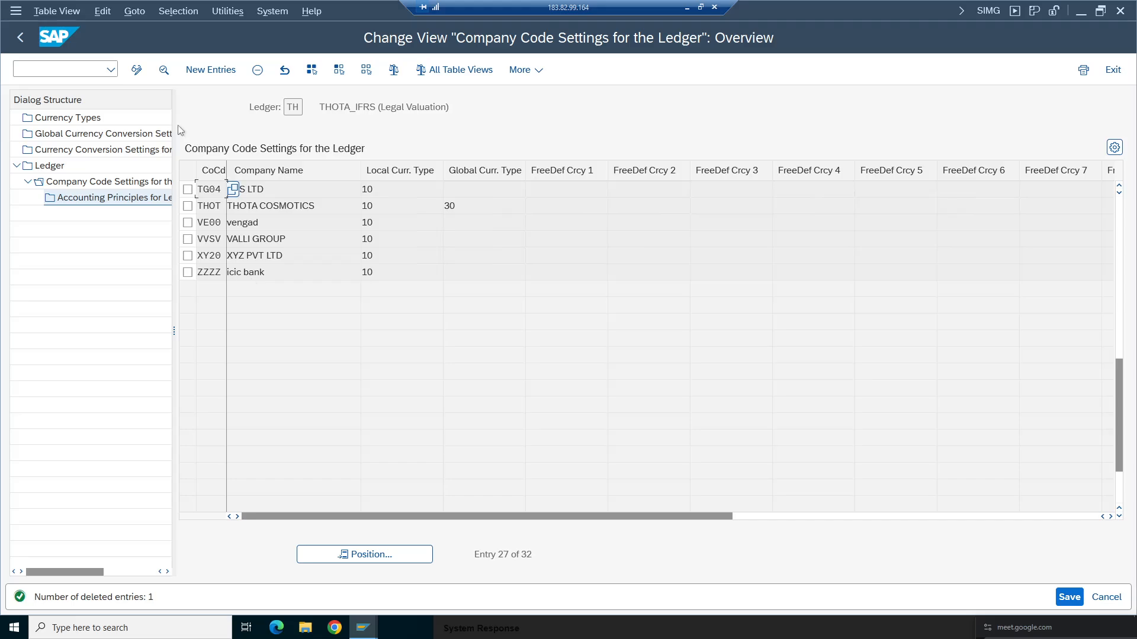
pyautogui.click(20, 37)
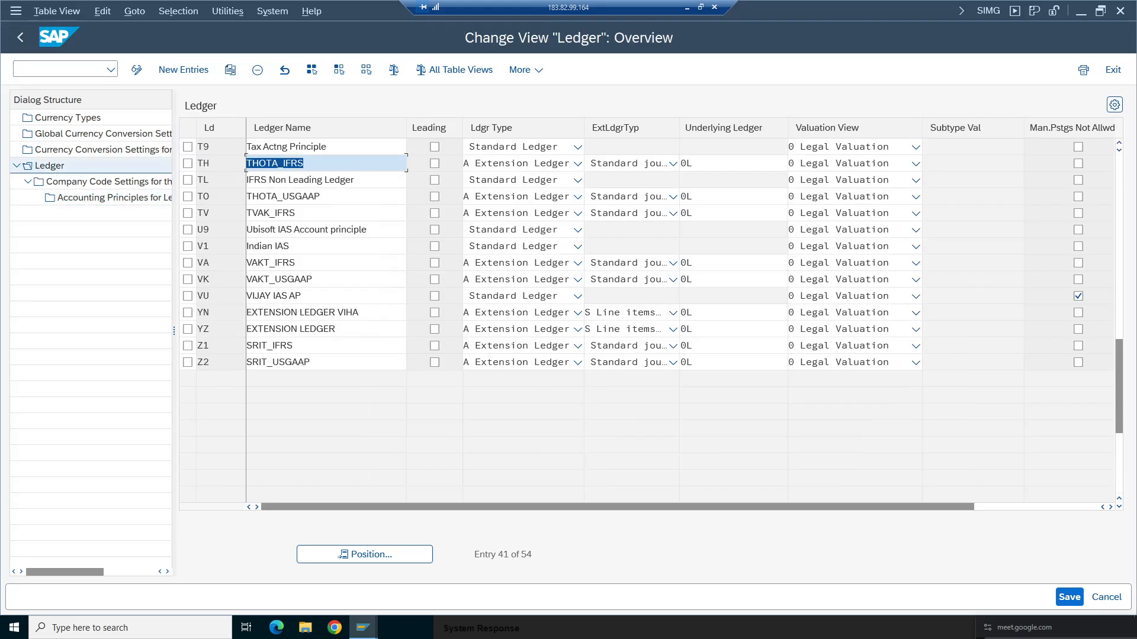
# - Open the company code settings of ledger MH and position the list on company code ta98
pyautogui.click(252, 147)
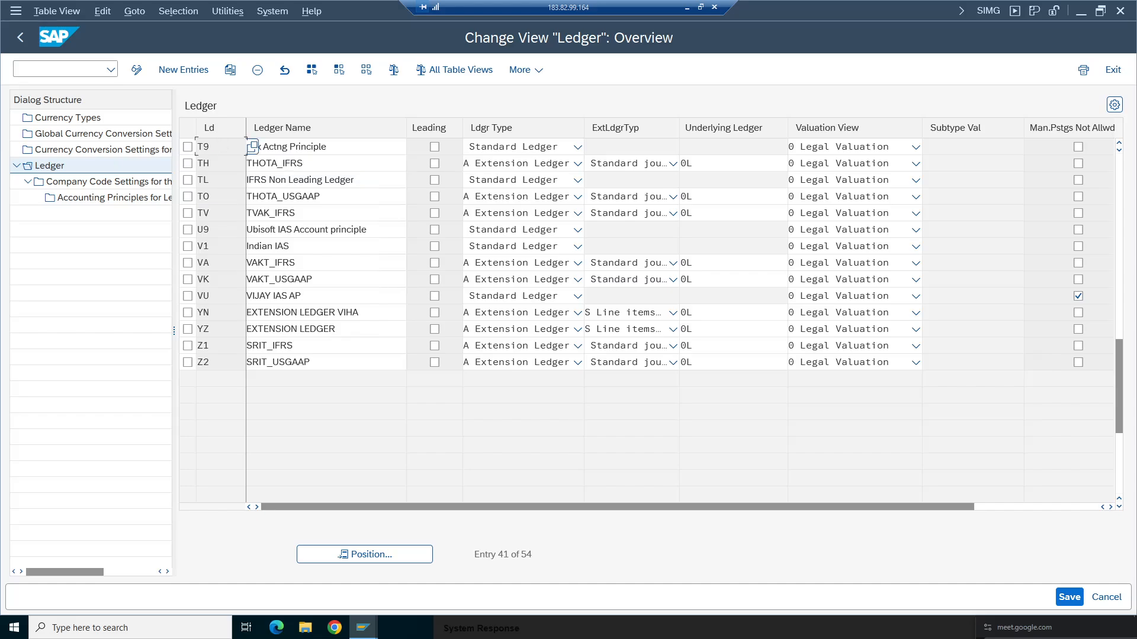
pyautogui.click(1120, 143)
pyautogui.click(1119, 144)
pyautogui.click(1119, 143)
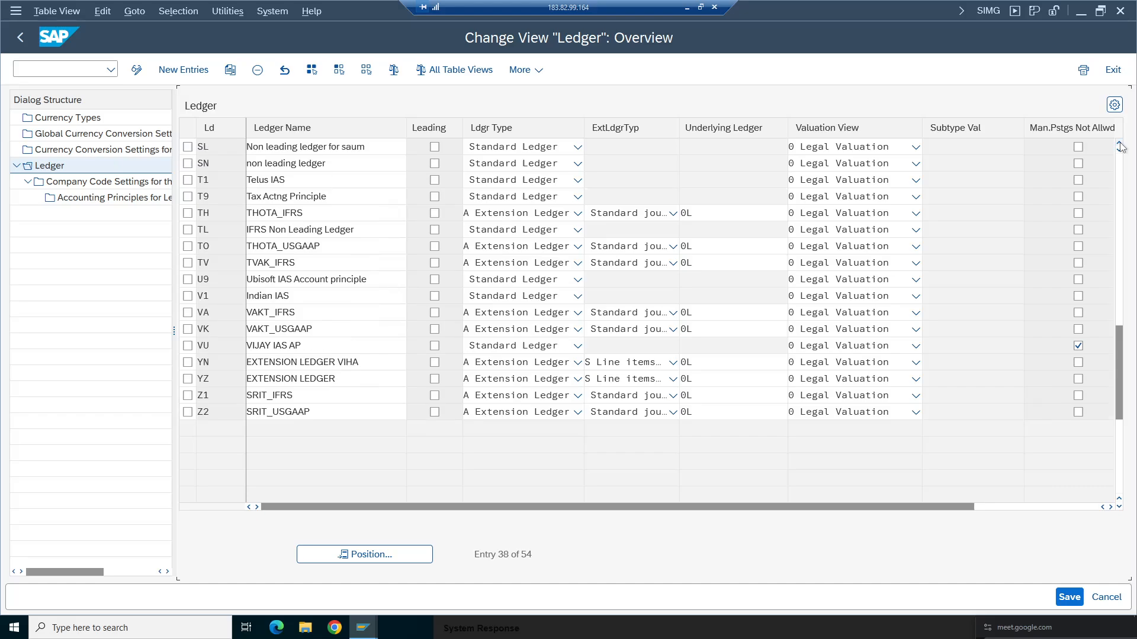
pyautogui.click(1119, 143)
pyautogui.click(1119, 144)
pyautogui.click(1119, 143)
pyautogui.click(1119, 143)
pyautogui.click(1119, 144)
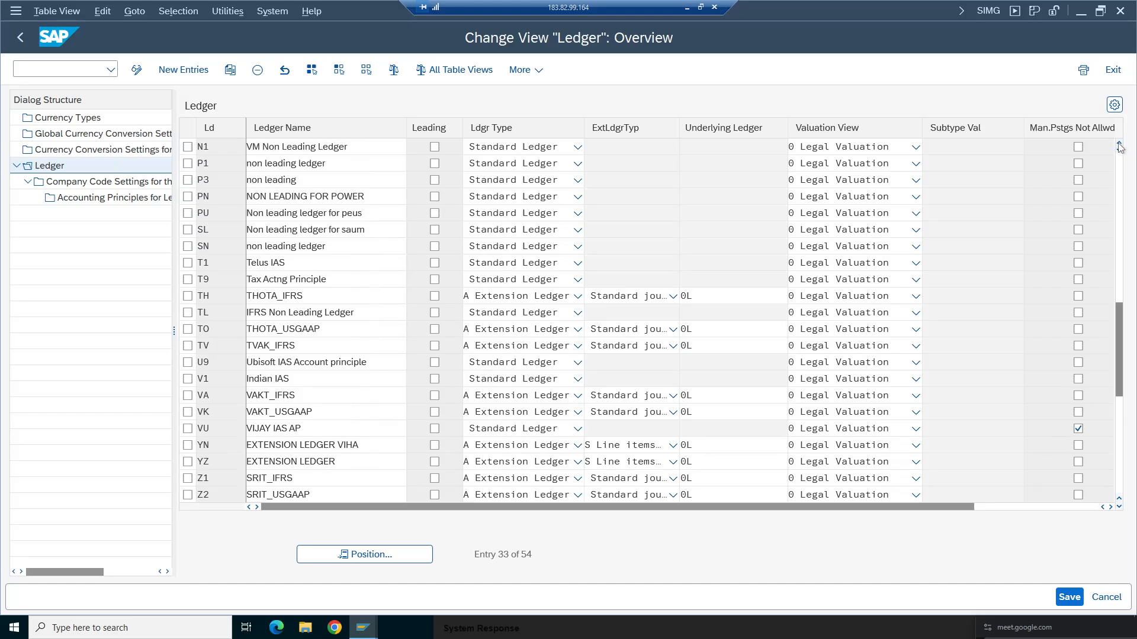
pyautogui.click(1119, 143)
pyautogui.click(1119, 143)
pyautogui.click(1119, 144)
pyautogui.click(1119, 144)
pyautogui.click(1119, 143)
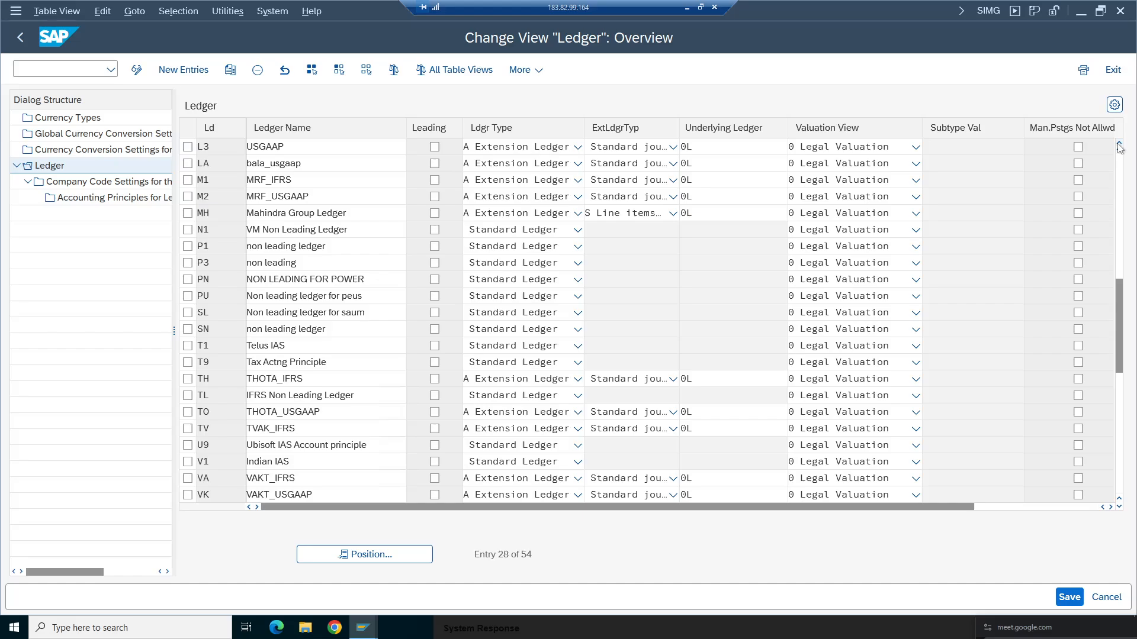
pyautogui.click(1119, 144)
pyautogui.click(1119, 143)
pyautogui.click(1120, 143)
pyautogui.click(1119, 143)
pyautogui.click(1119, 144)
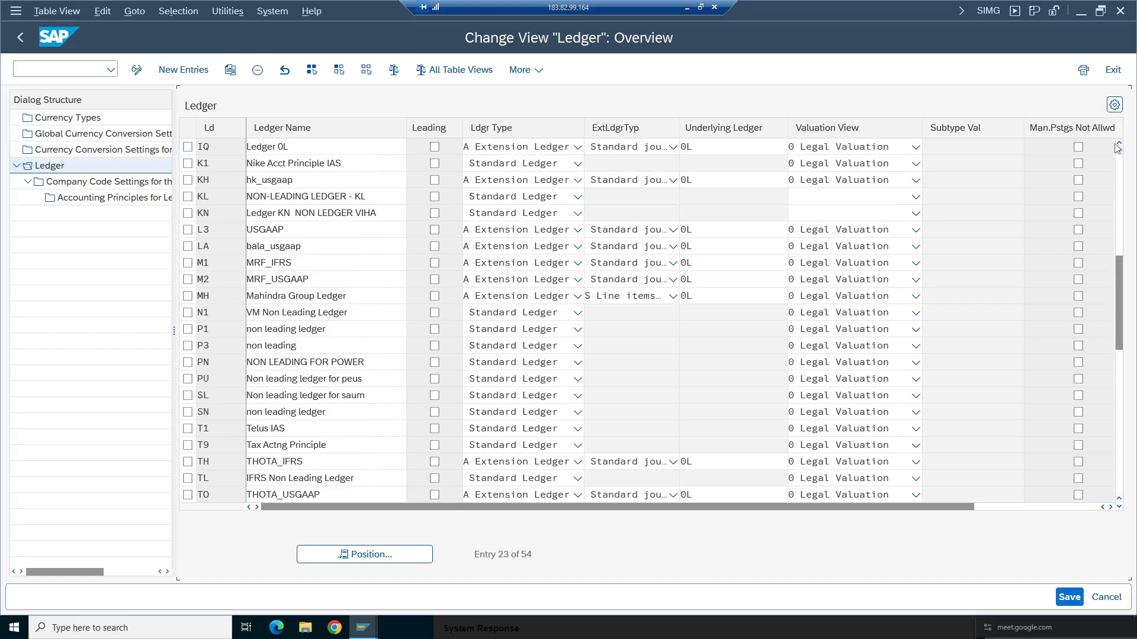
pyautogui.click(1119, 143)
pyautogui.click(1119, 143)
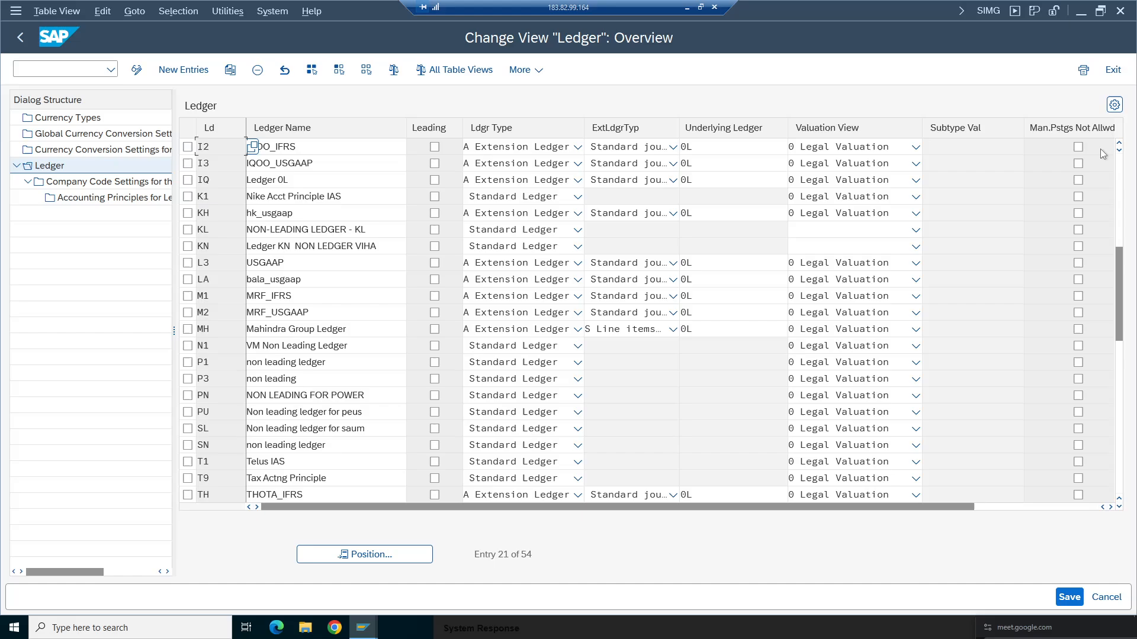
pyautogui.click(187, 330)
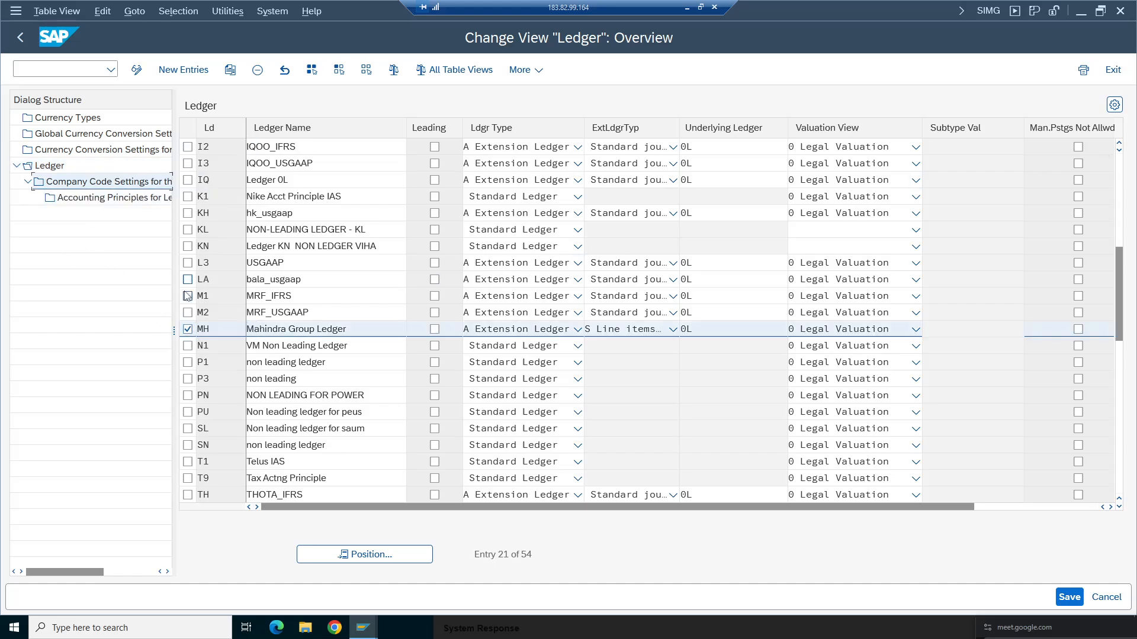
pyautogui.doubleClick(145, 185)
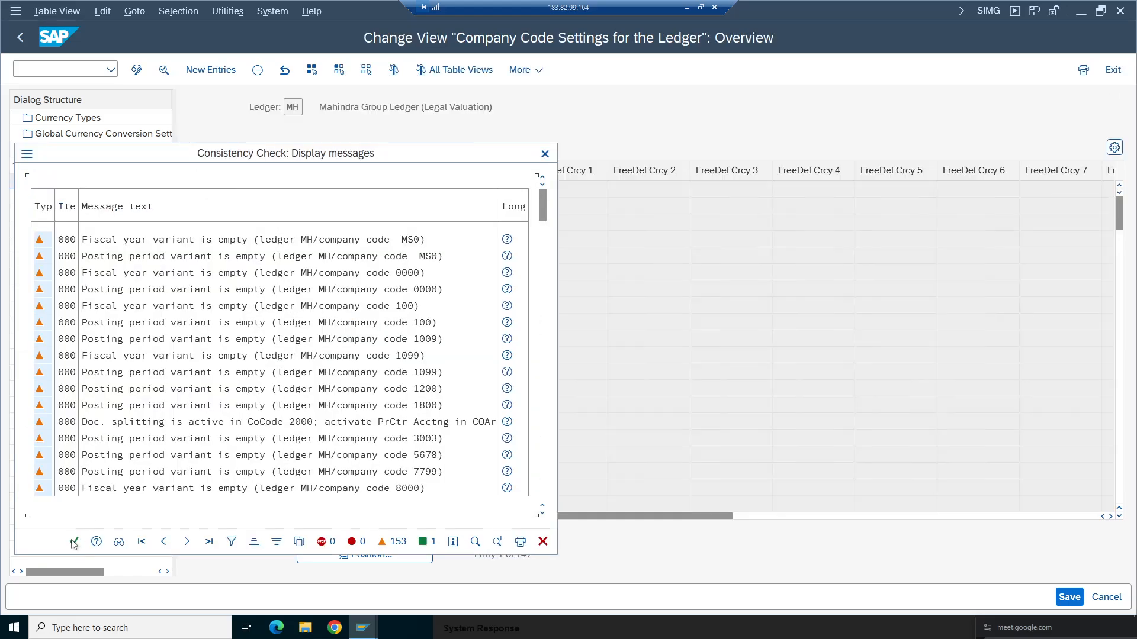
pyautogui.click(73, 542)
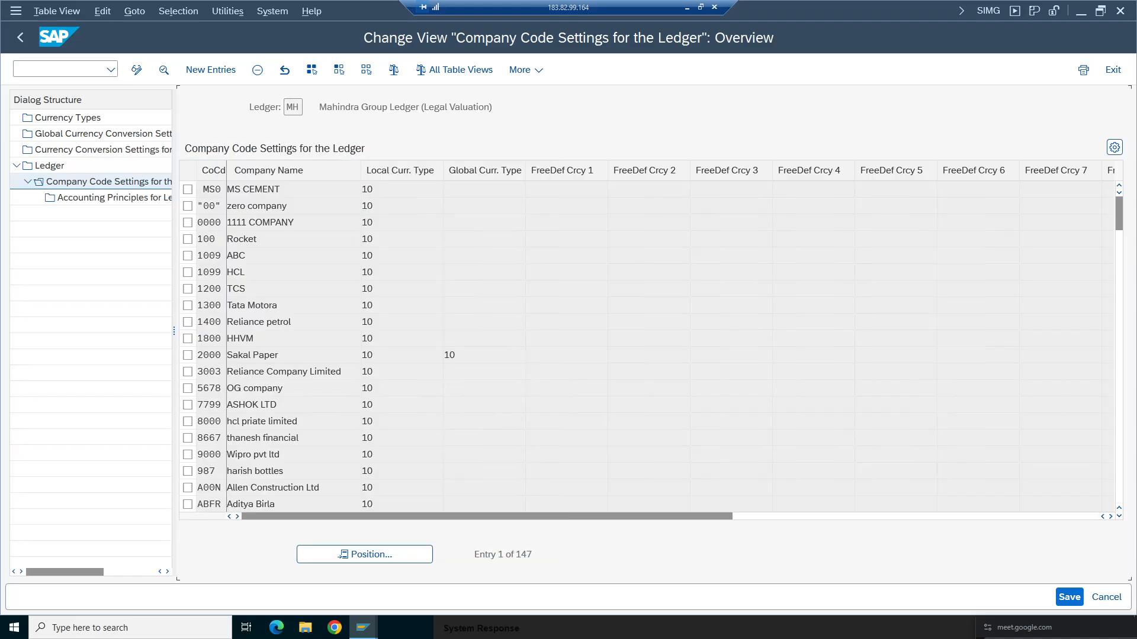
pyautogui.click(379, 554)
pyautogui.click(200, 235)
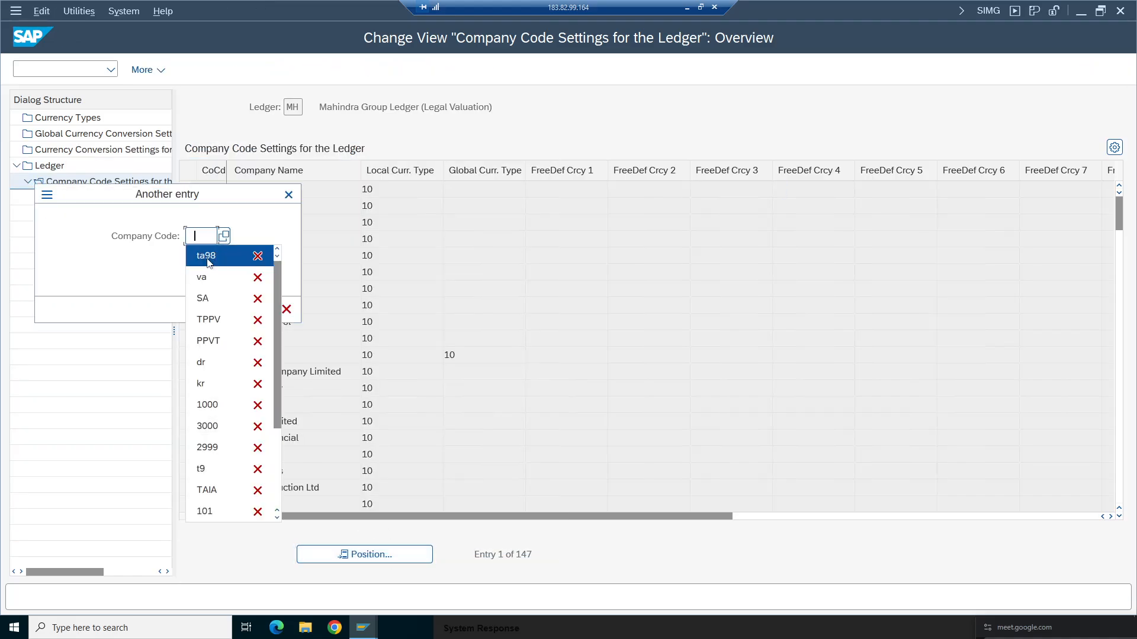
pyautogui.click(208, 256)
pyautogui.press('Return')
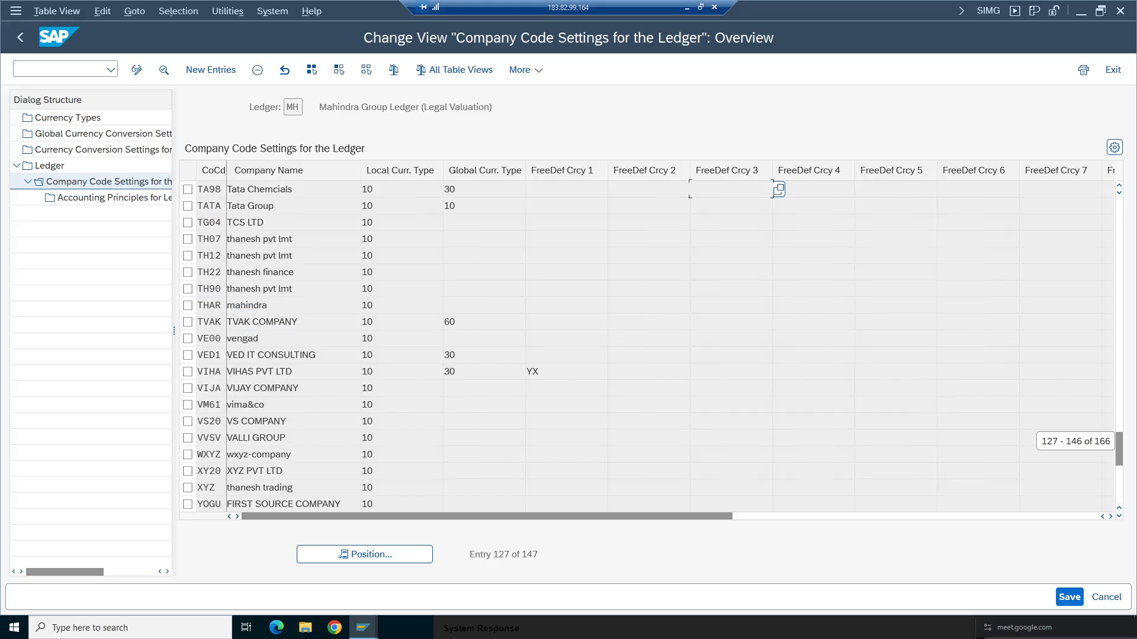
# - Delete company code TA98's entry from ledger MH's company code settings and return to the ledger list
pyautogui.click(187, 189)
pyautogui.click(258, 70)
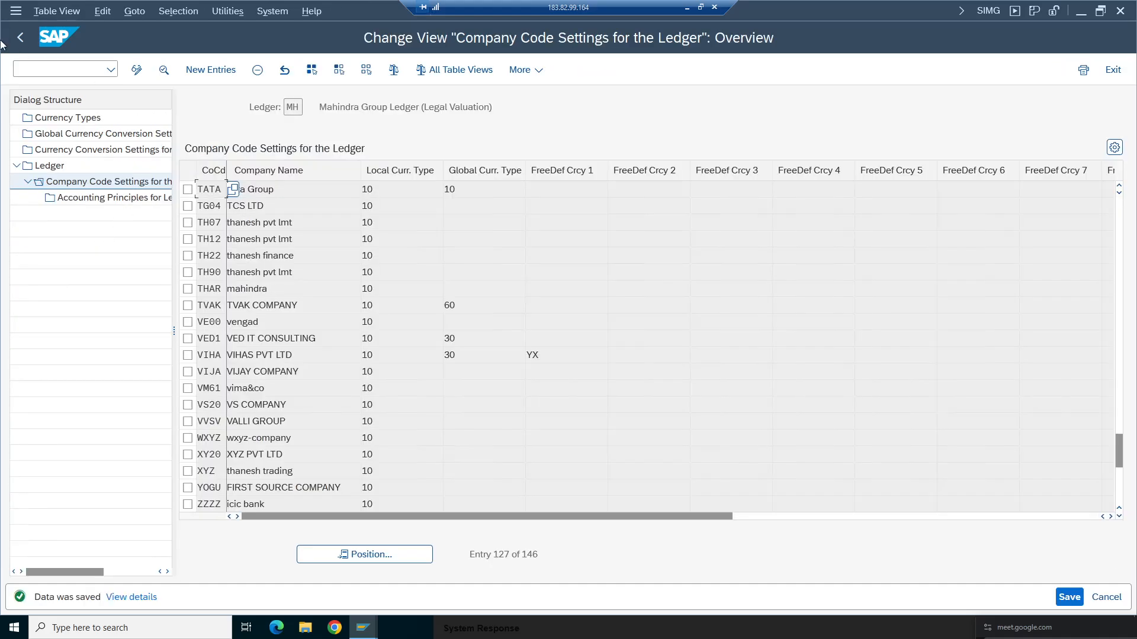
pyautogui.click(20, 37)
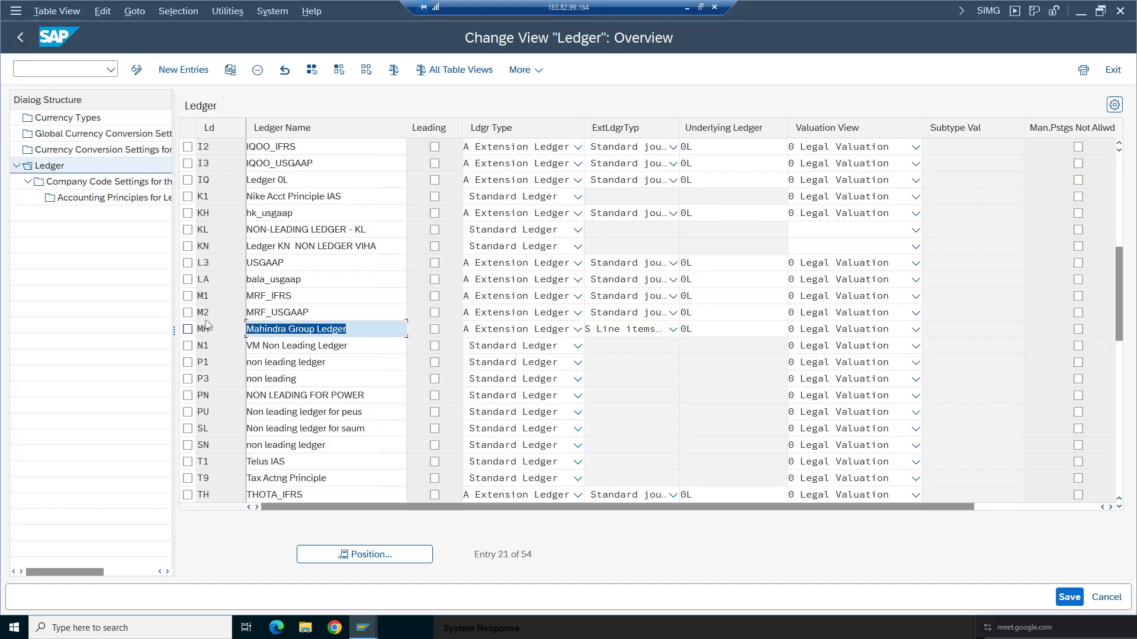
# - Open the company code settings of ledger M2 and position the list on company code ta98
pyautogui.click(188, 312)
pyautogui.doubleClick(103, 181)
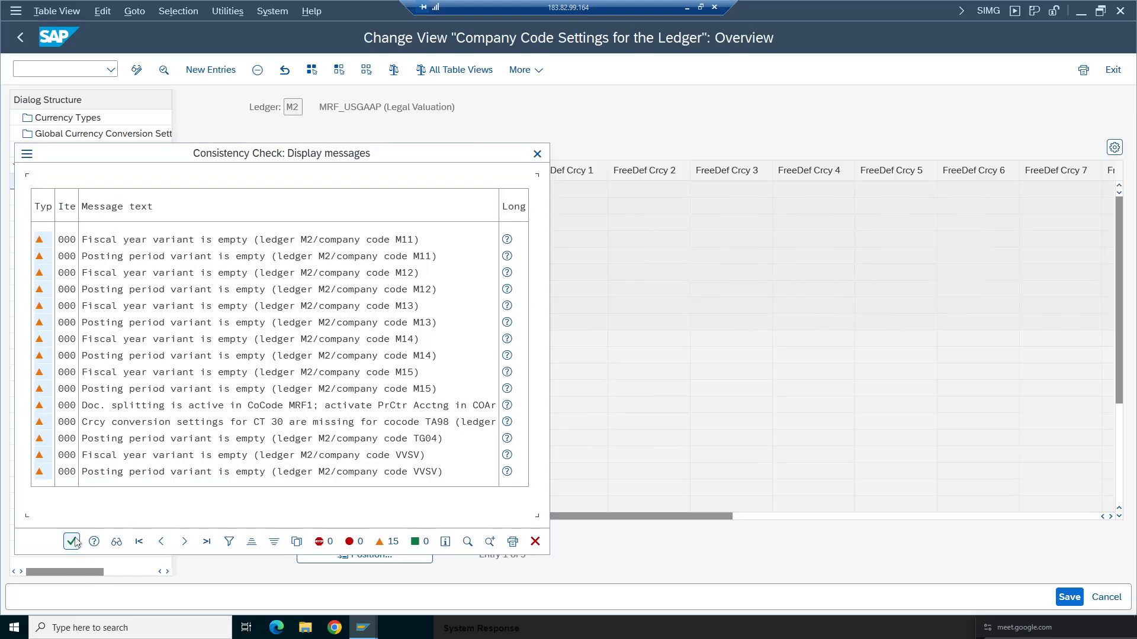
pyautogui.click(71, 541)
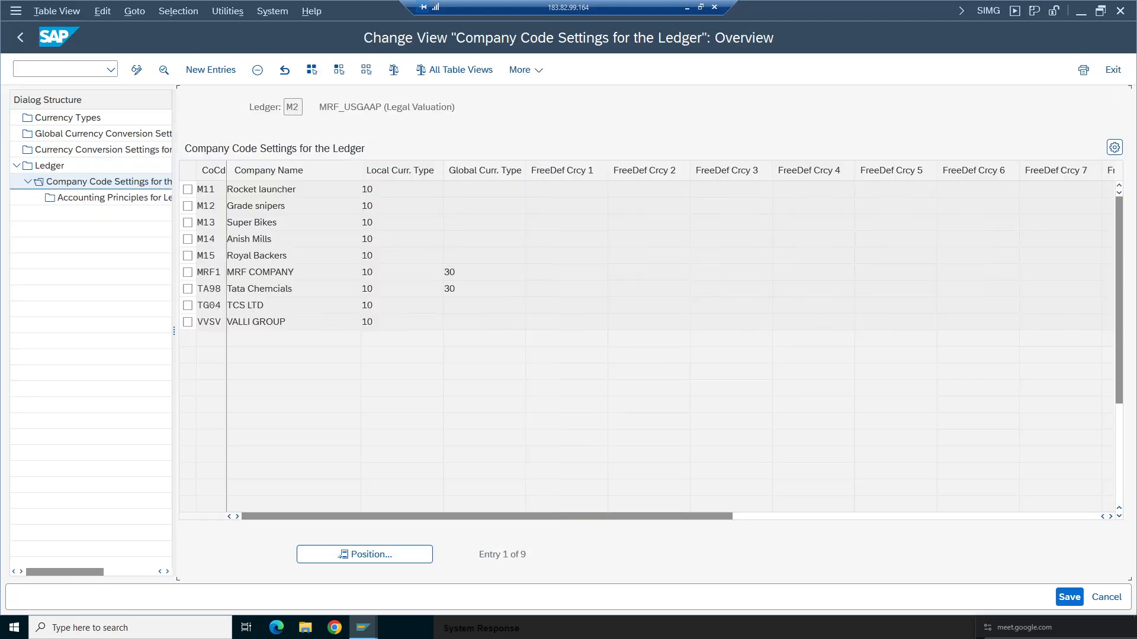
pyautogui.click(387, 556)
pyautogui.click(200, 255)
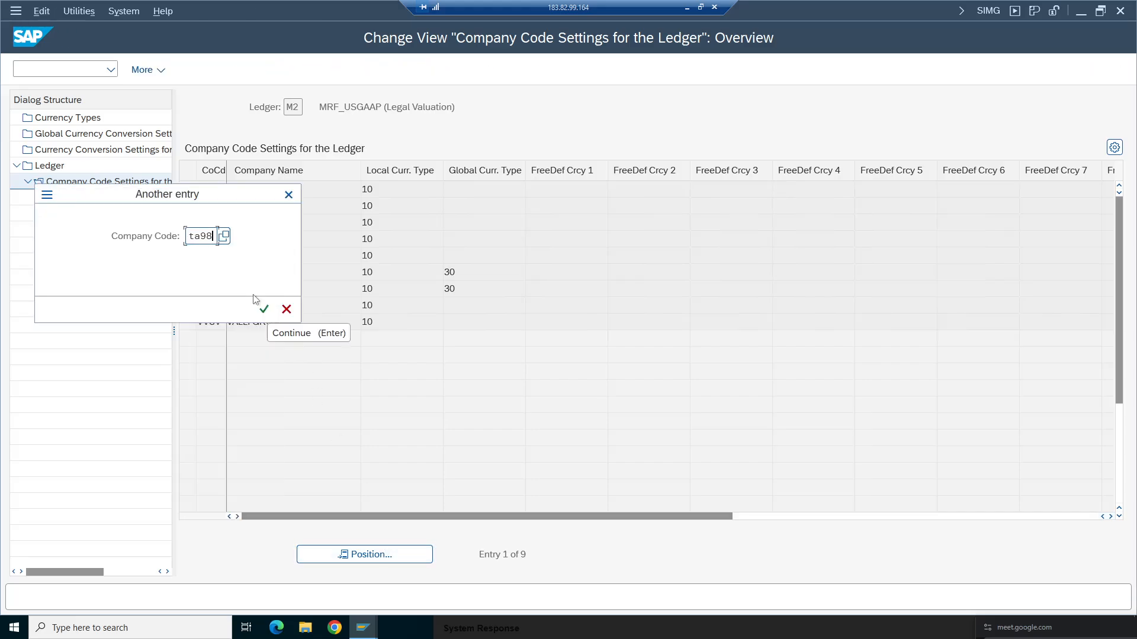
pyautogui.click(259, 308)
# - Delete company code TA98's entry from ledger M2's company code settings and return to the ledger list
pyautogui.click(187, 189)
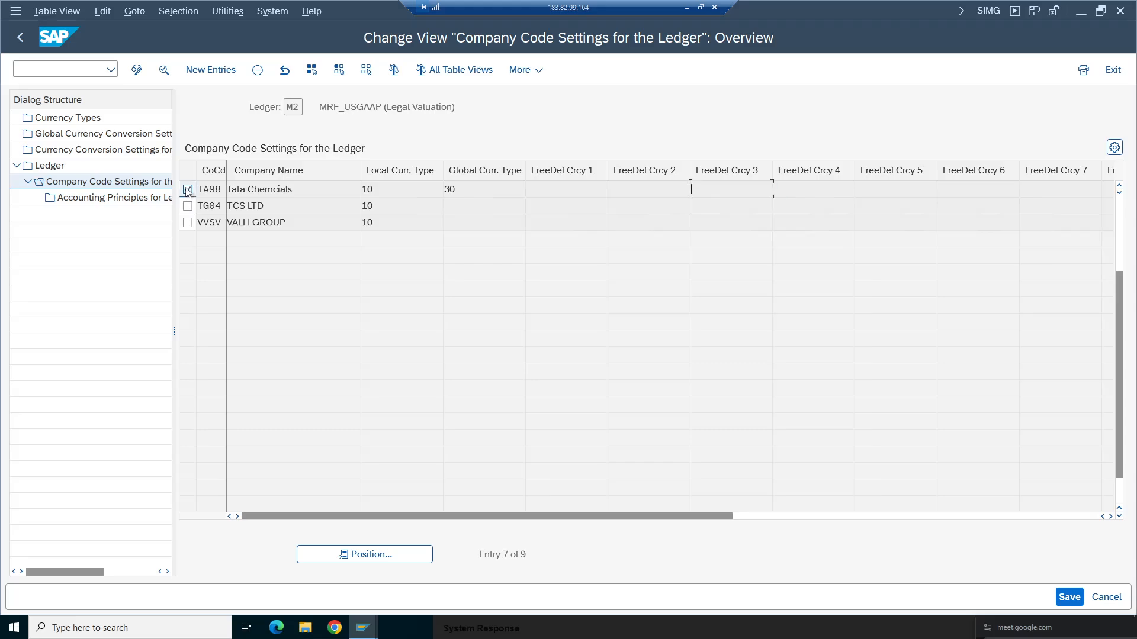
pyautogui.click(257, 70)
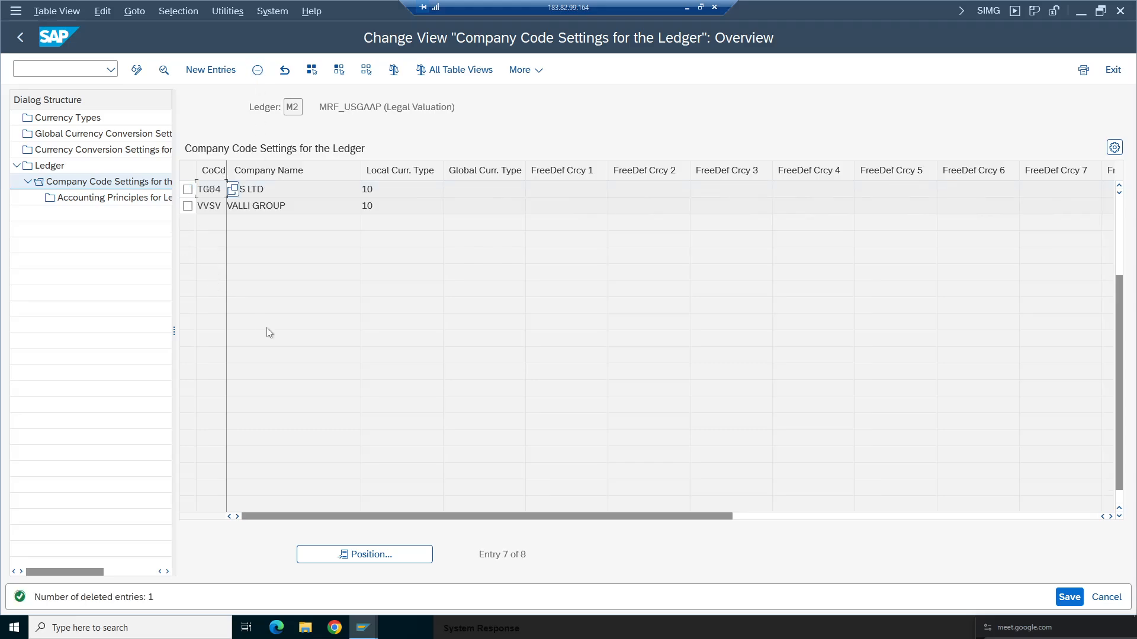
pyautogui.click(21, 37)
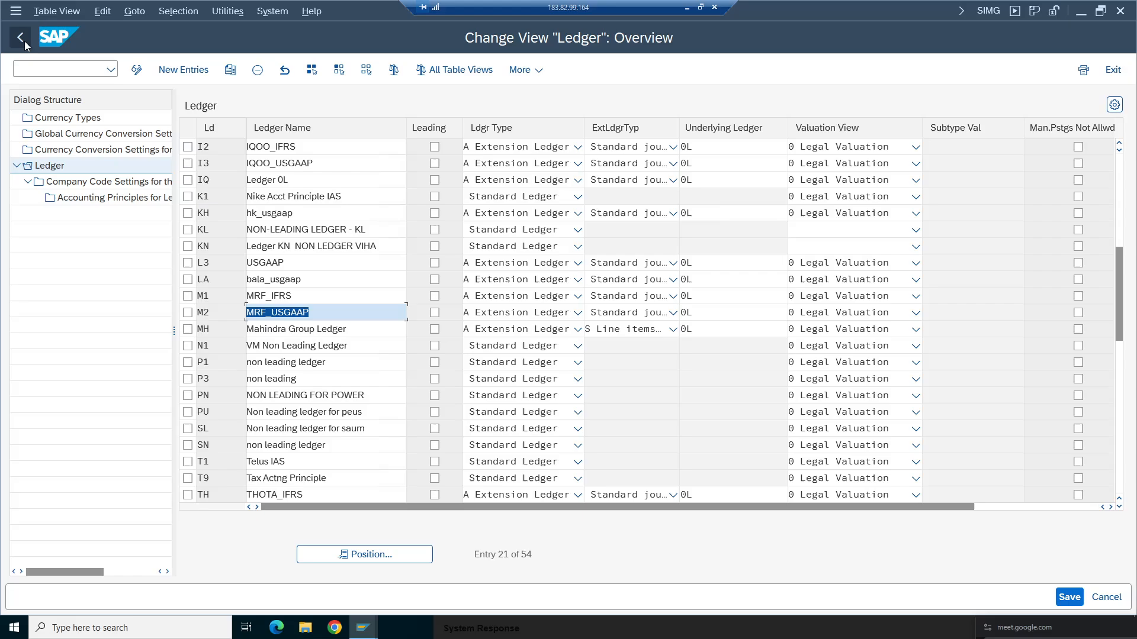
# - Open the company code settings of ledger M1 and delete company code TA98's entry
pyautogui.click(187, 296)
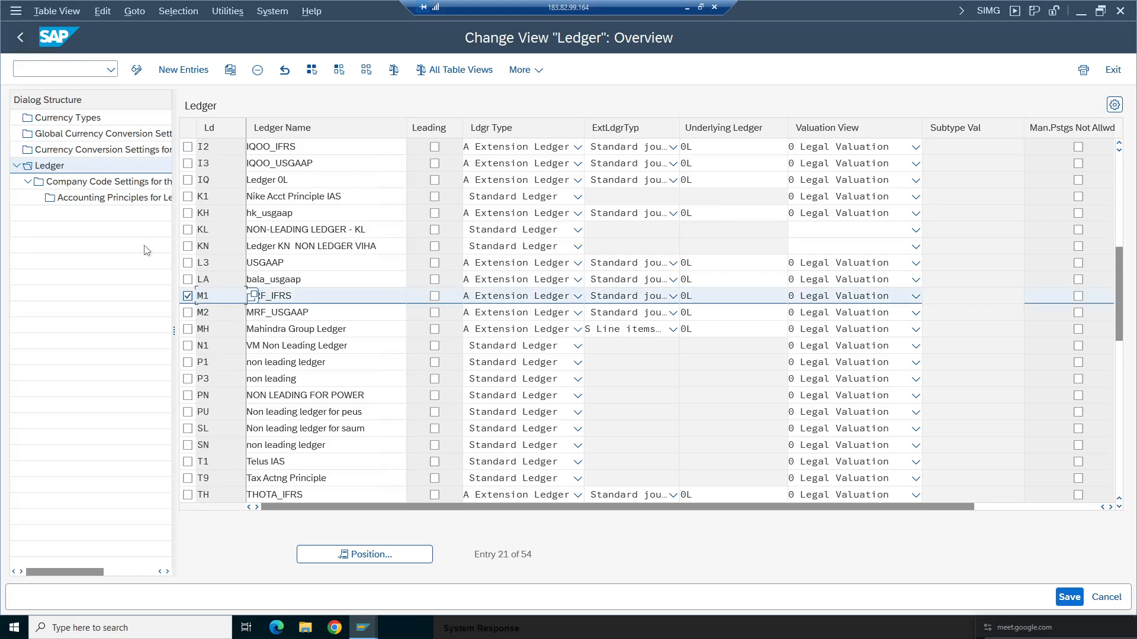
pyautogui.click(122, 185)
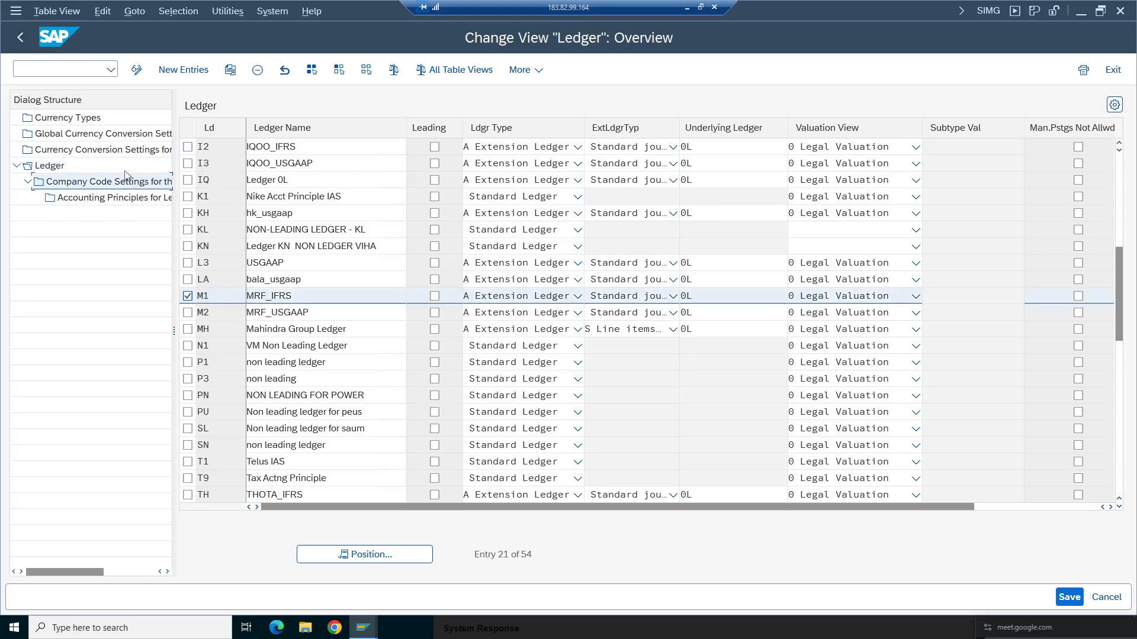
pyautogui.doubleClick(126, 178)
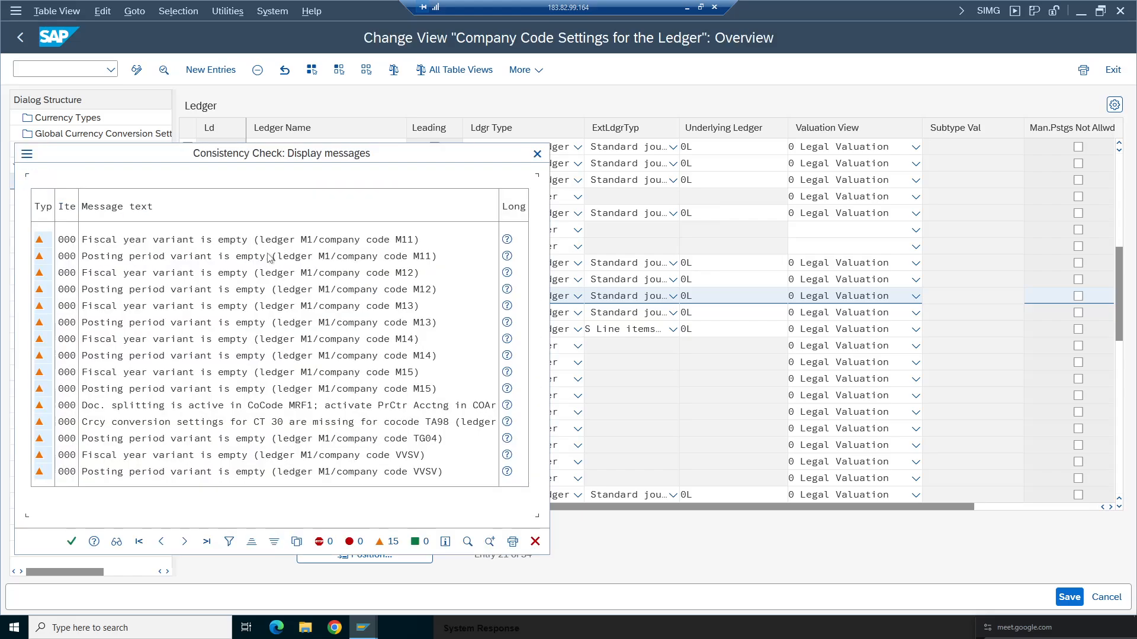
pyautogui.click(71, 542)
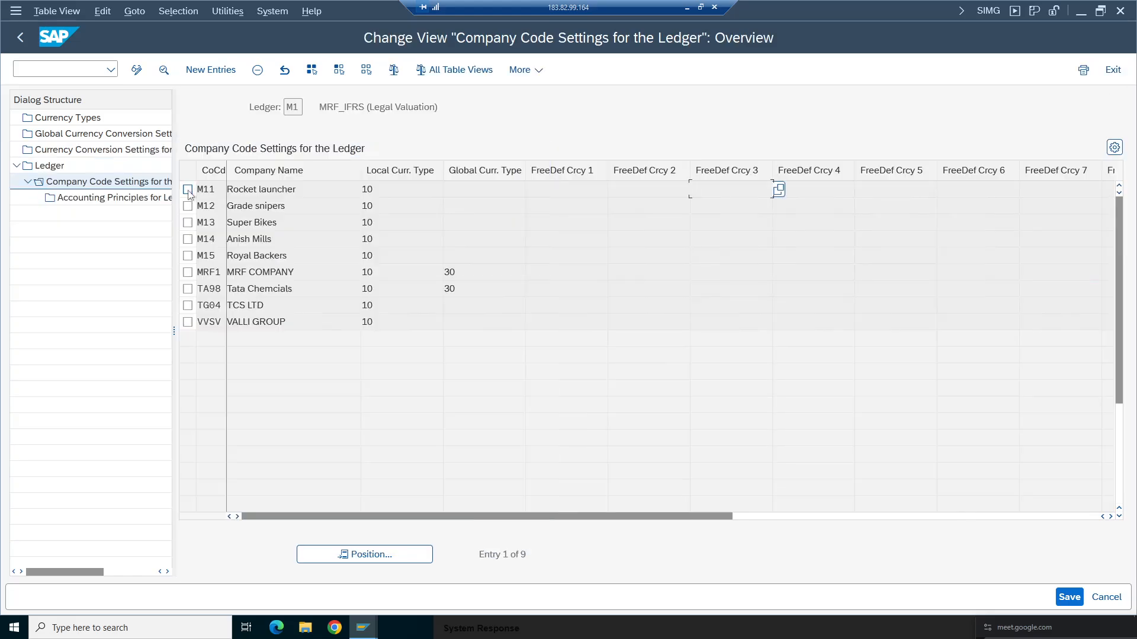
pyautogui.click(187, 289)
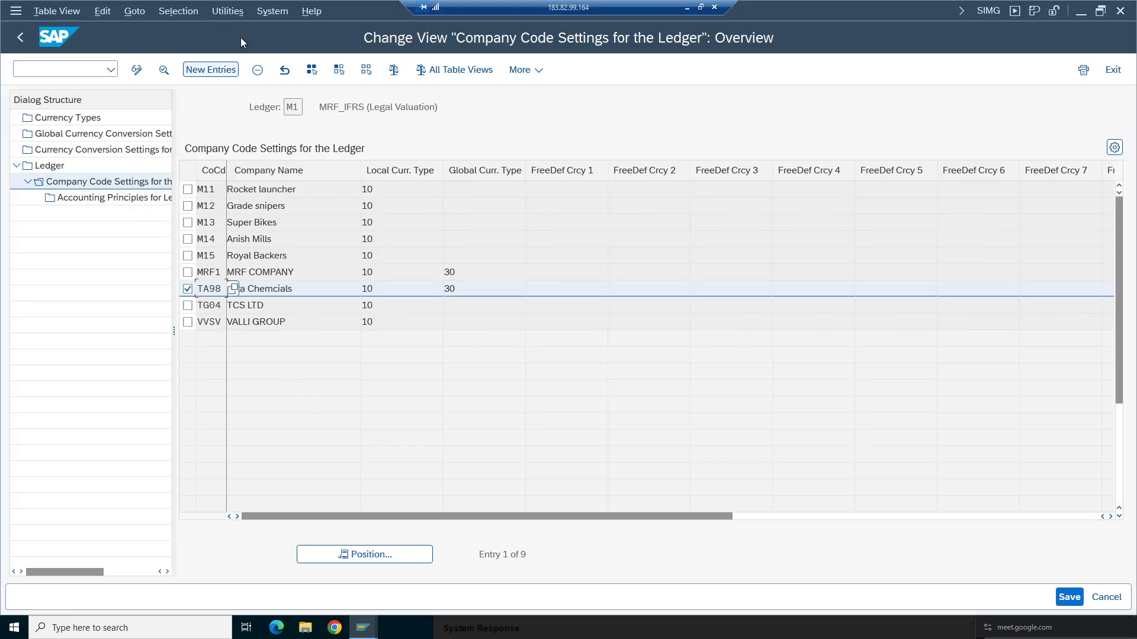
pyautogui.click(257, 70)
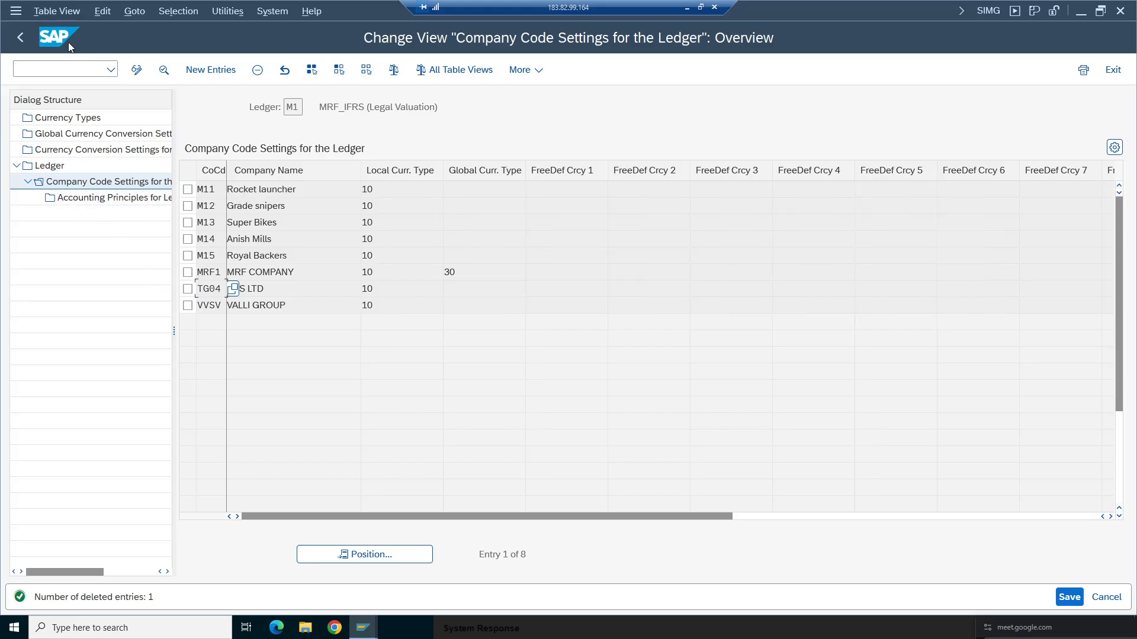
# - Open ledger LA's company code settings, position on company code ta98, delete TA98's entry and return to the ledger list
pyautogui.click(26, 34)
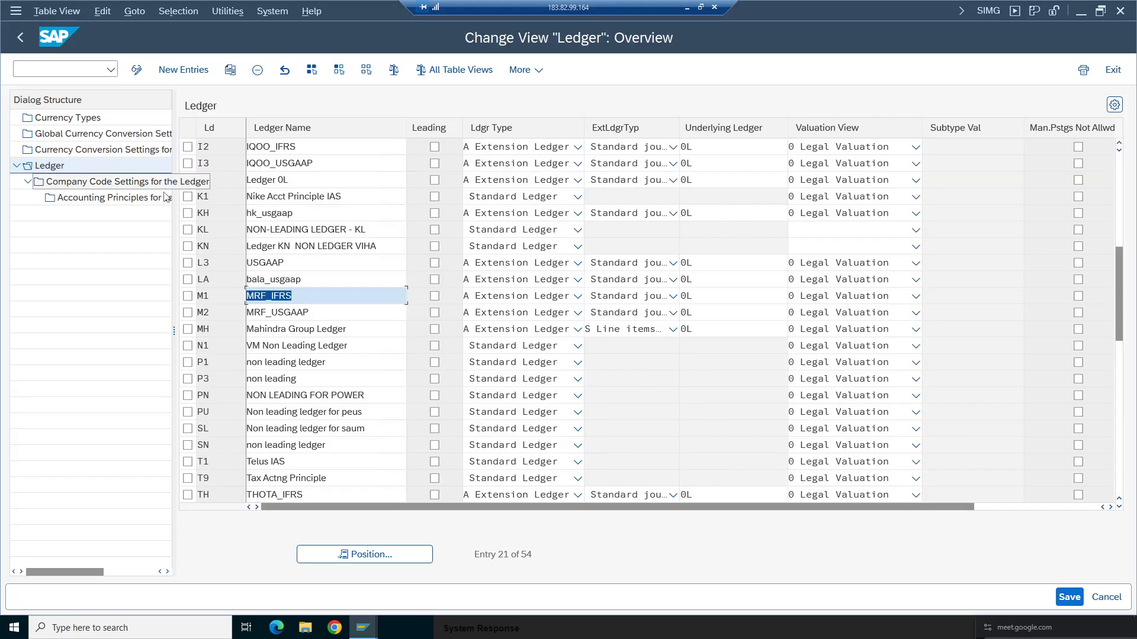
pyautogui.click(190, 279)
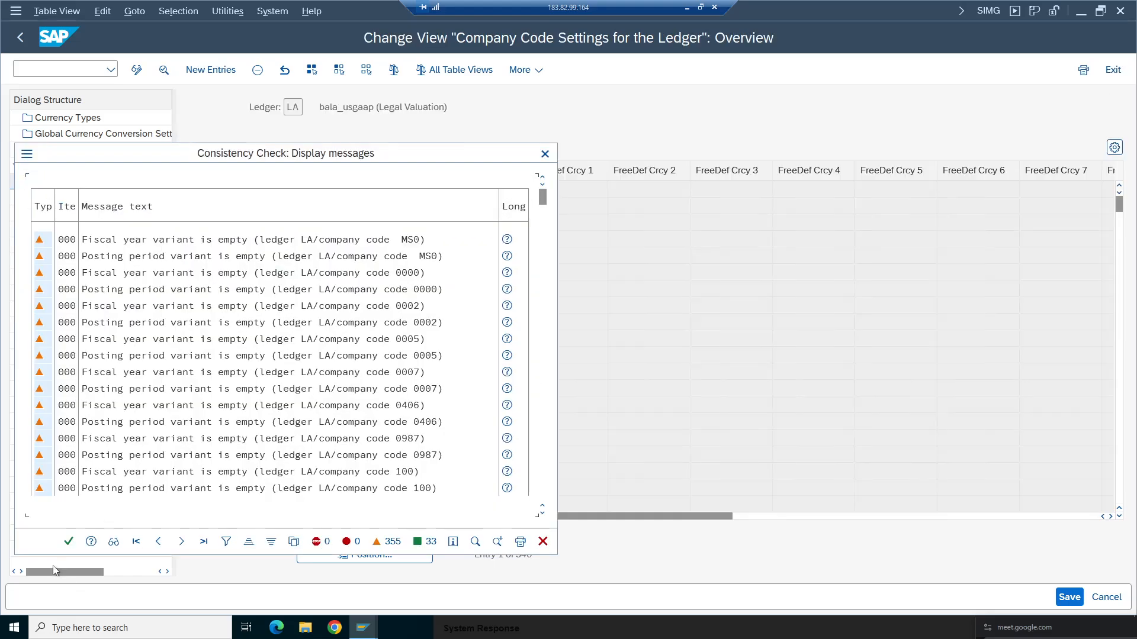
pyautogui.click(69, 541)
pyautogui.click(352, 552)
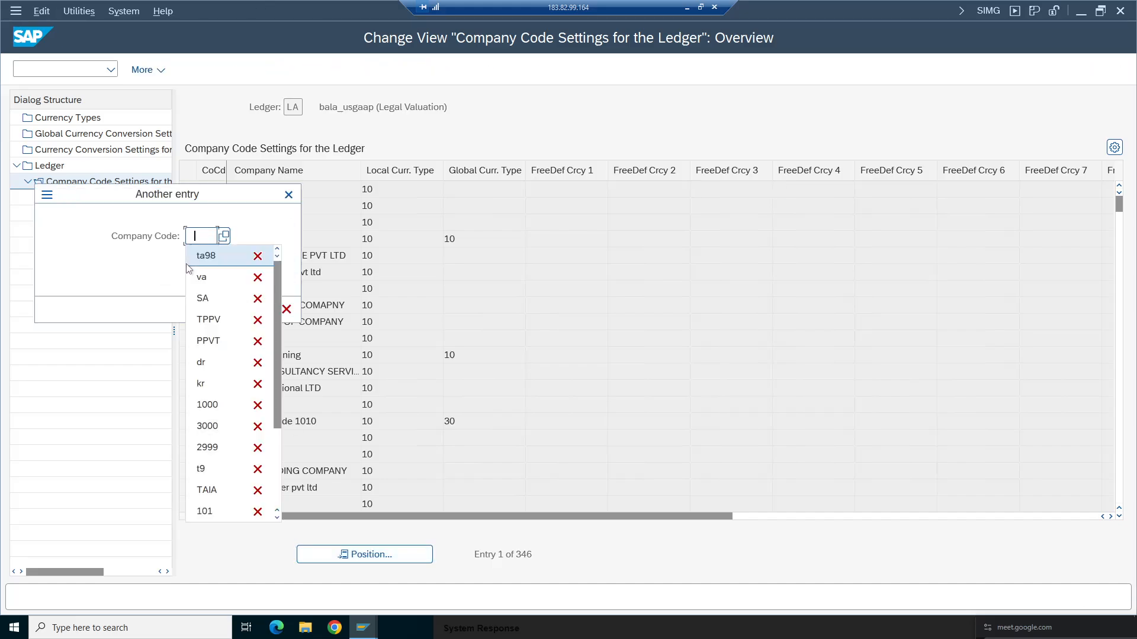
pyautogui.click(215, 262)
pyautogui.press('Return')
pyautogui.press('Return')
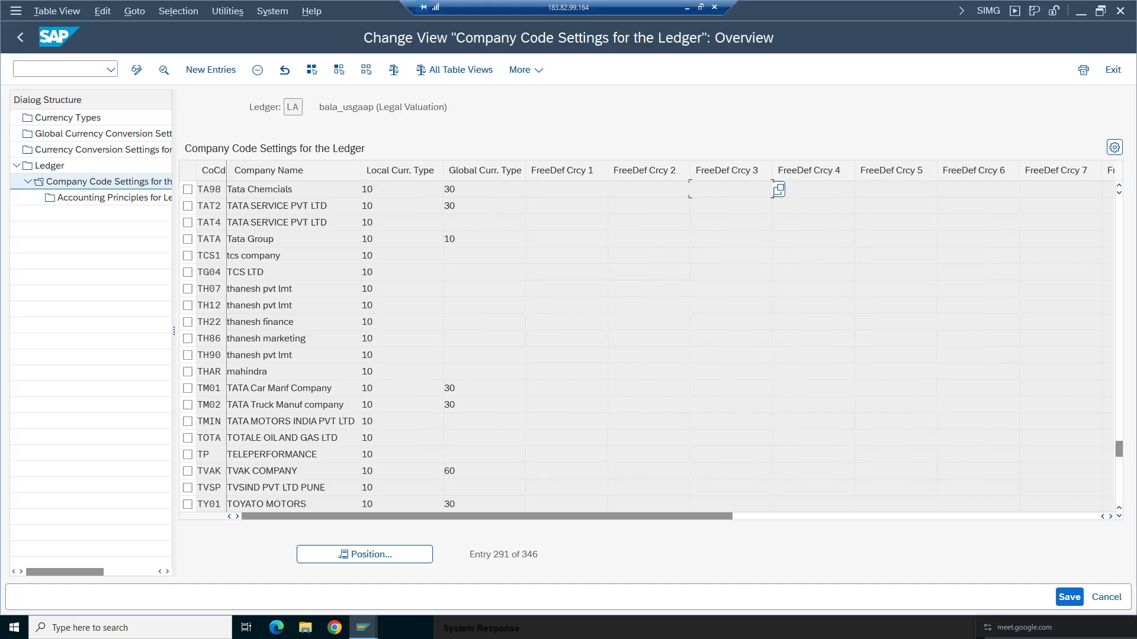
pyautogui.click(188, 189)
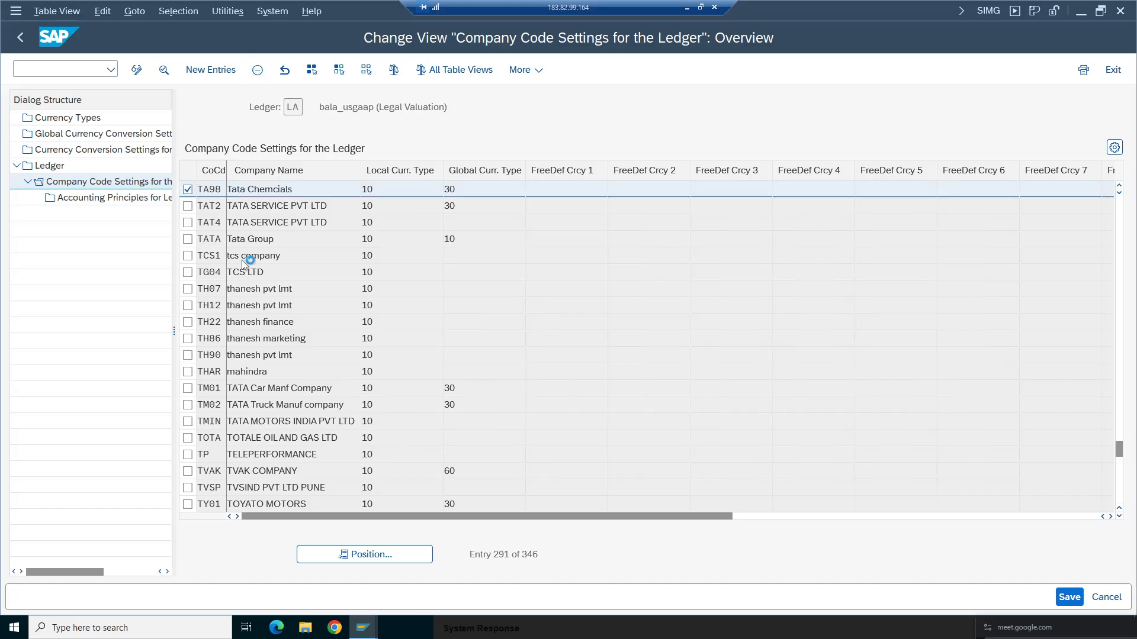
pyautogui.click(21, 35)
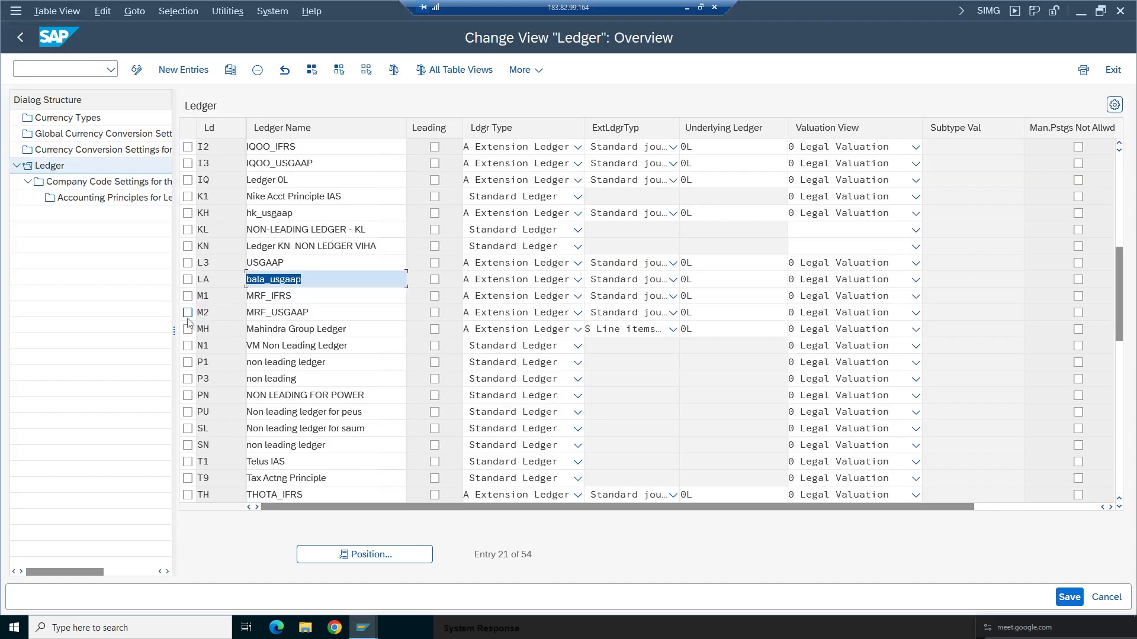
# - Delete company code TA98's entry from ledger L3's company code settings and return to the ledger list
pyautogui.click(188, 262)
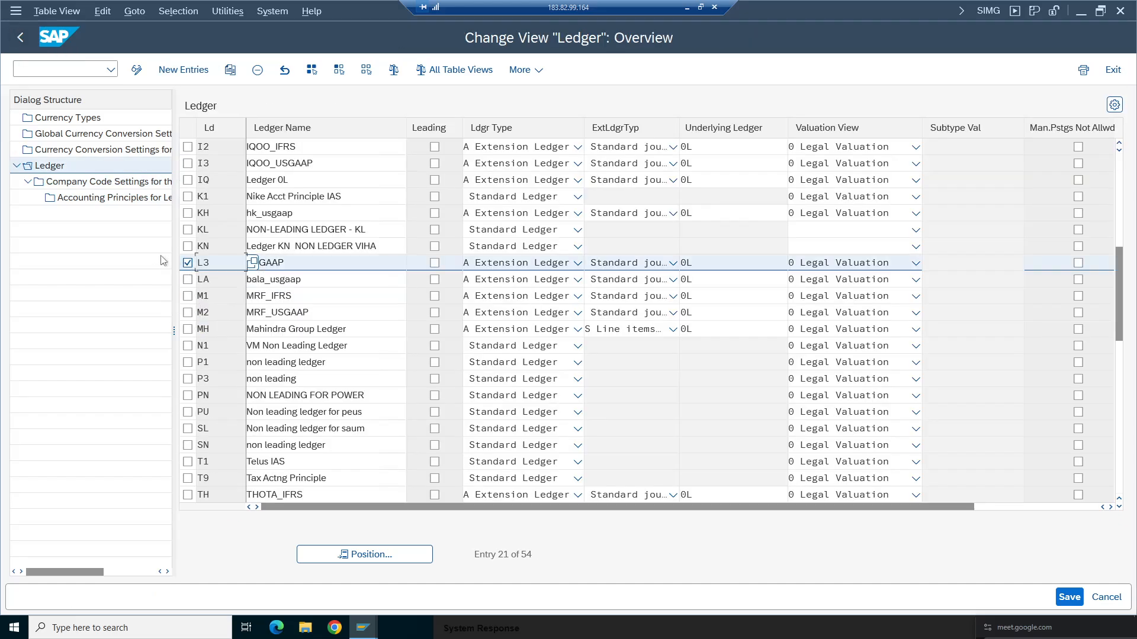
pyautogui.doubleClick(64, 181)
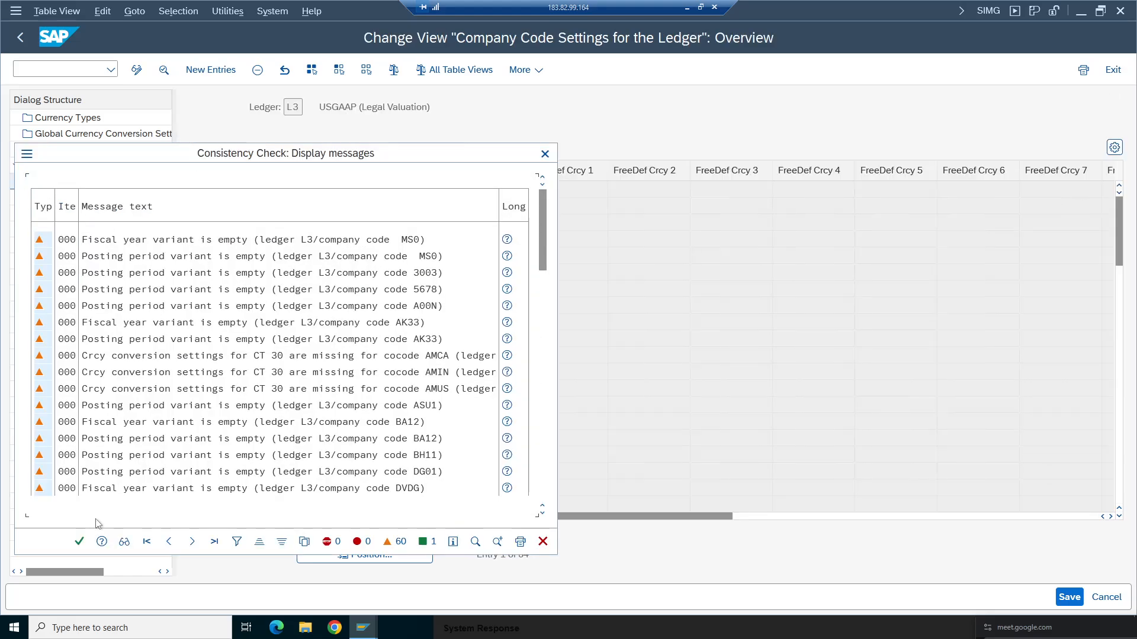
pyautogui.click(79, 541)
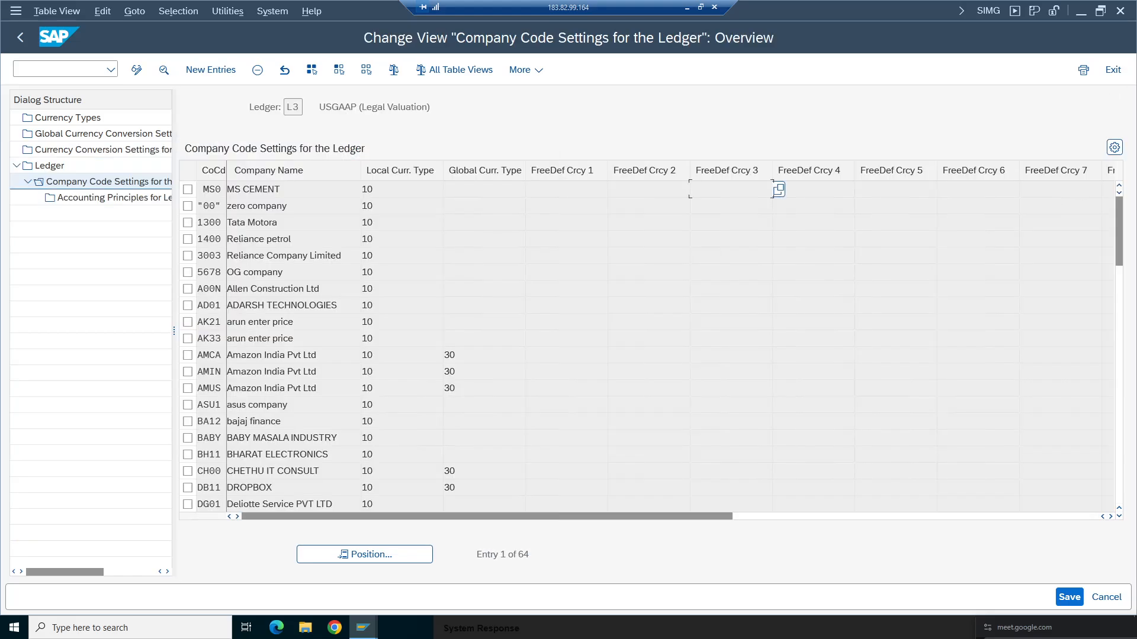
pyautogui.click(385, 555)
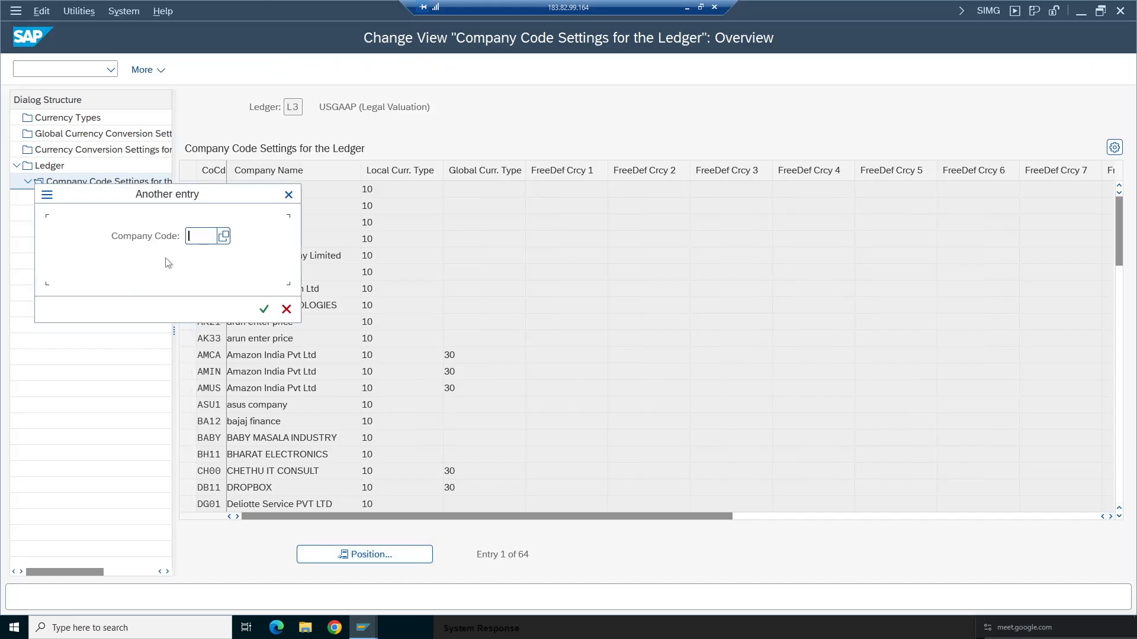
pyautogui.click(202, 259)
pyautogui.click(264, 308)
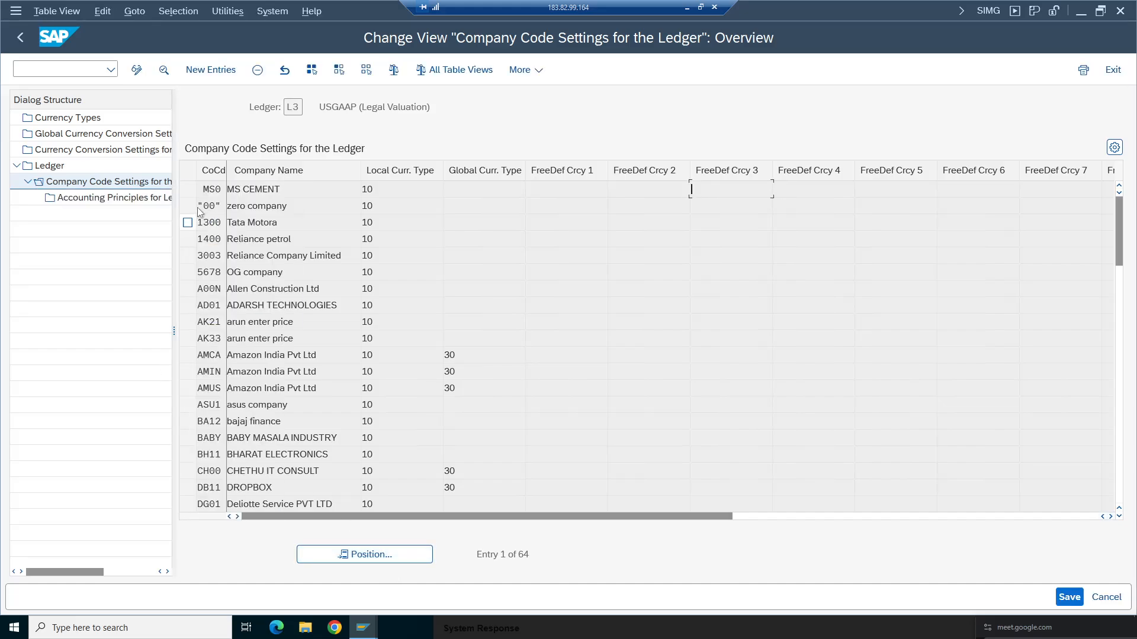
pyautogui.click(187, 191)
pyautogui.click(257, 70)
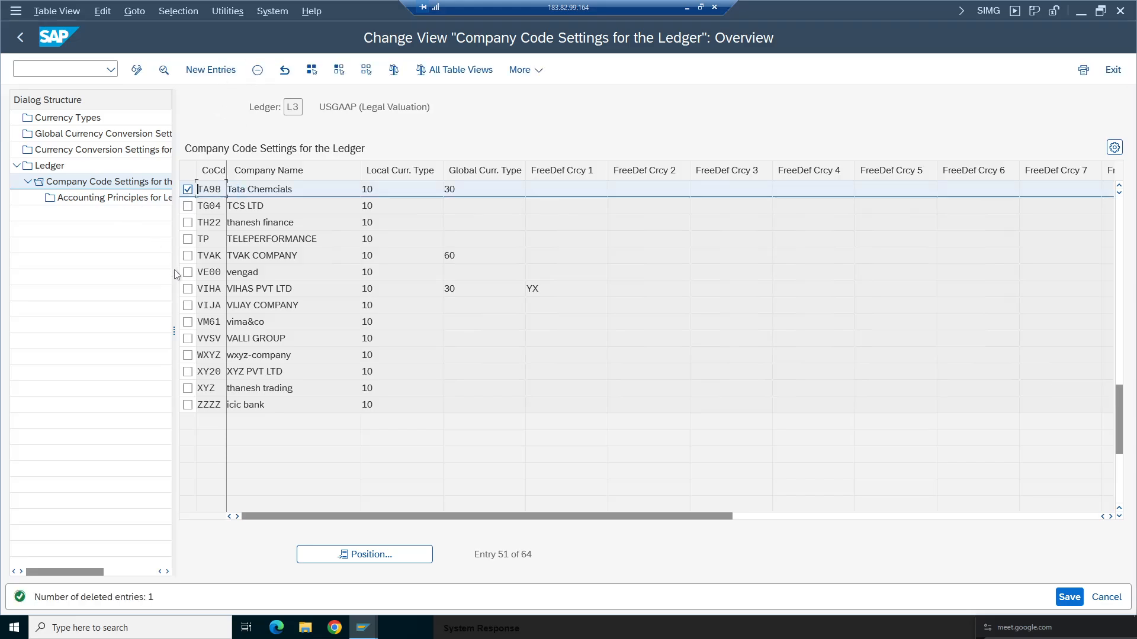
pyautogui.doubleClick(49, 165)
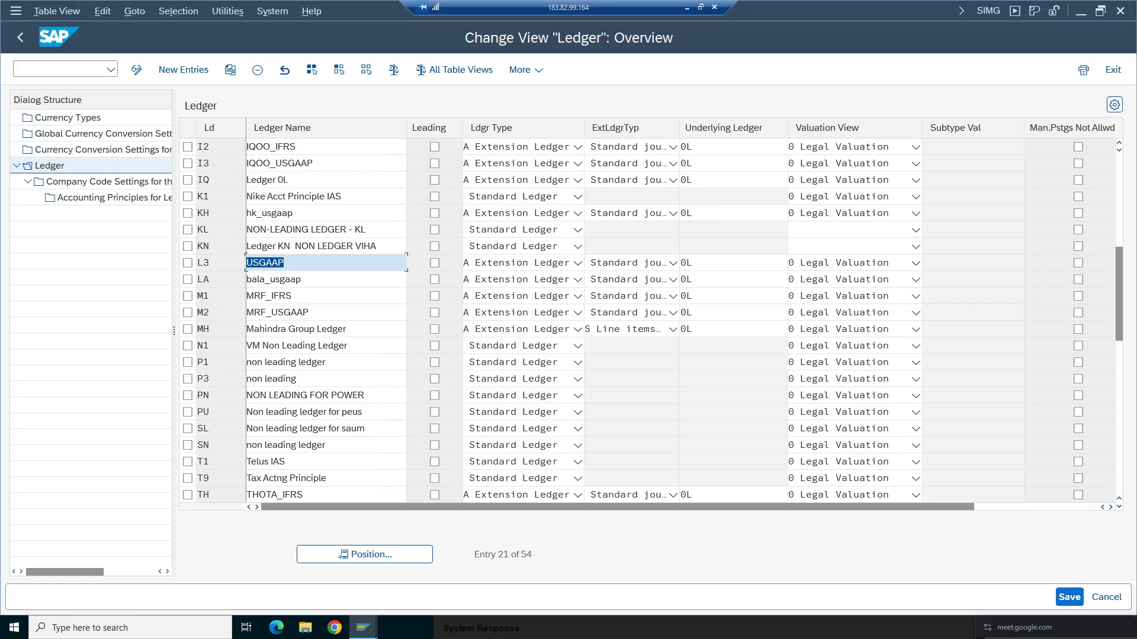
# - Delete company code TA98's entry from ledger KH's company code settings and return to the ledger list
pyautogui.click(187, 213)
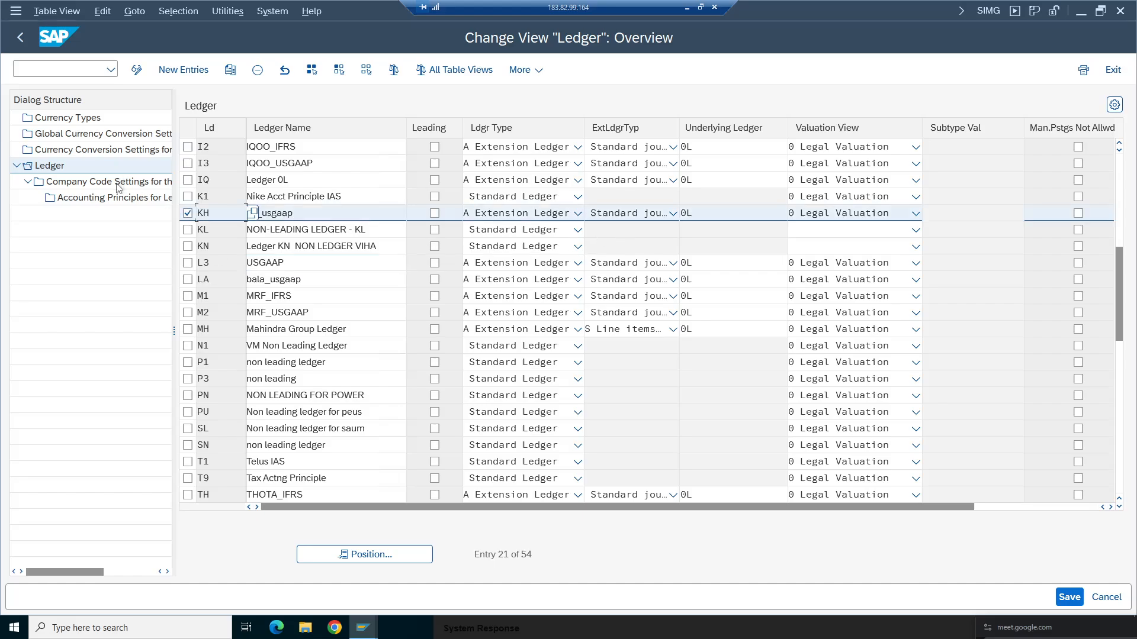
pyautogui.doubleClick(119, 182)
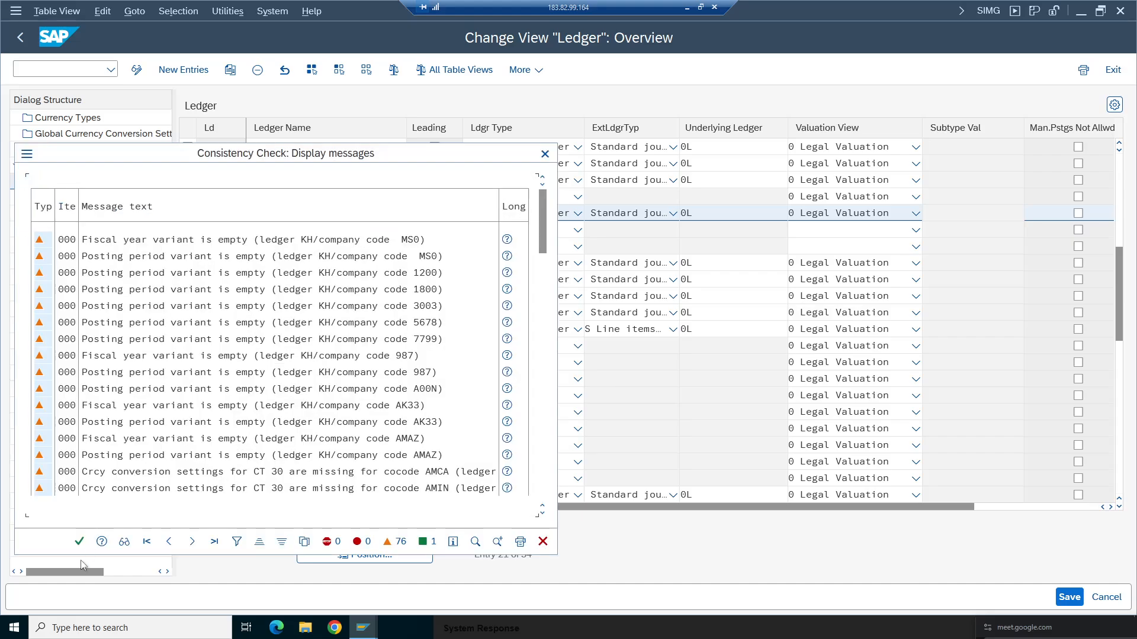
pyautogui.click(79, 541)
pyautogui.click(349, 555)
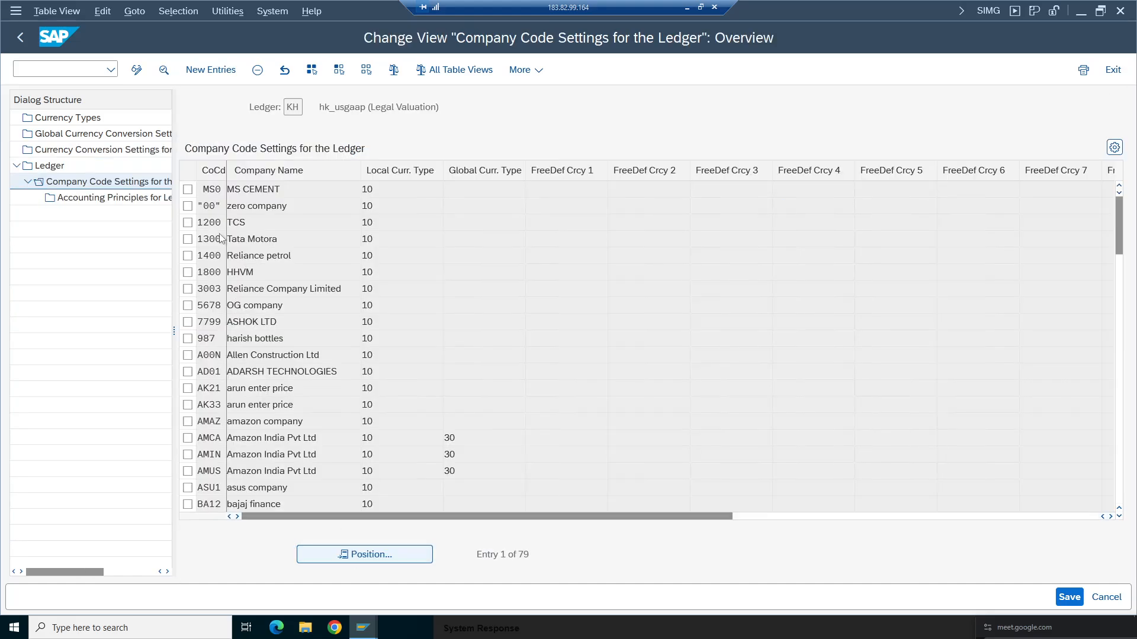
pyautogui.press('Down')
pyautogui.press('Return')
pyautogui.press('Return')
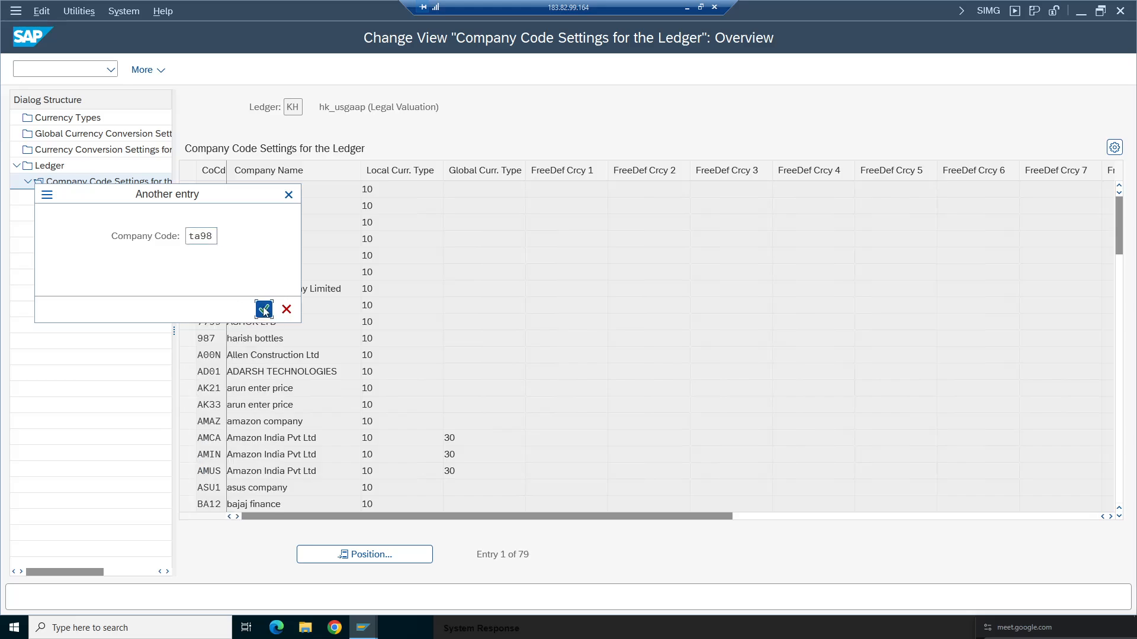
pyautogui.click(187, 188)
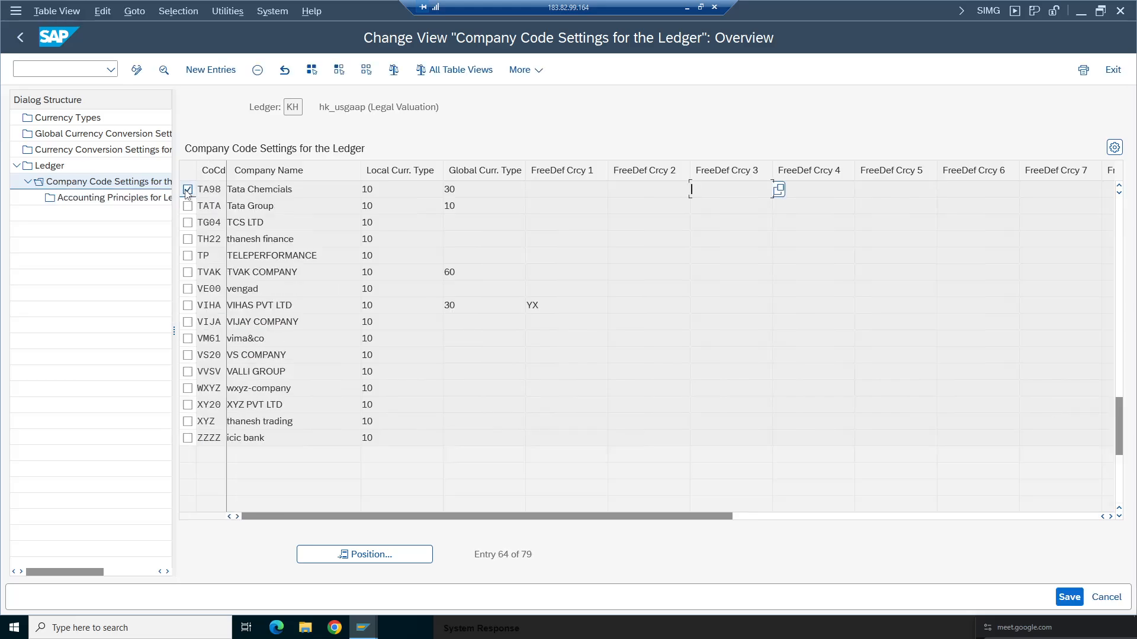
pyautogui.click(257, 70)
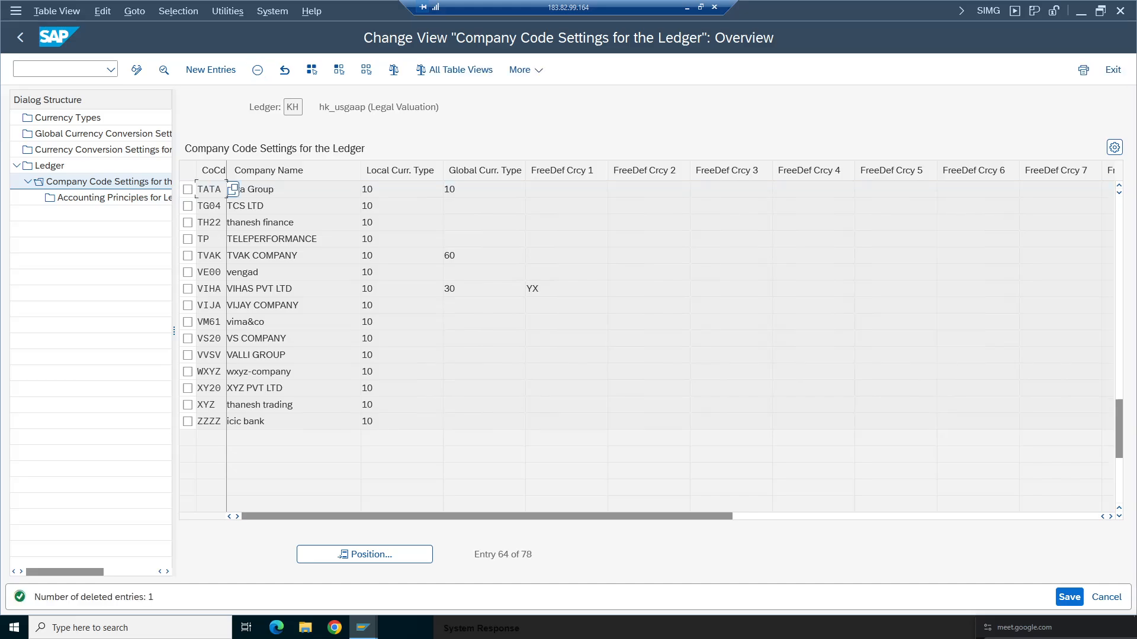
pyautogui.doubleClick(49, 166)
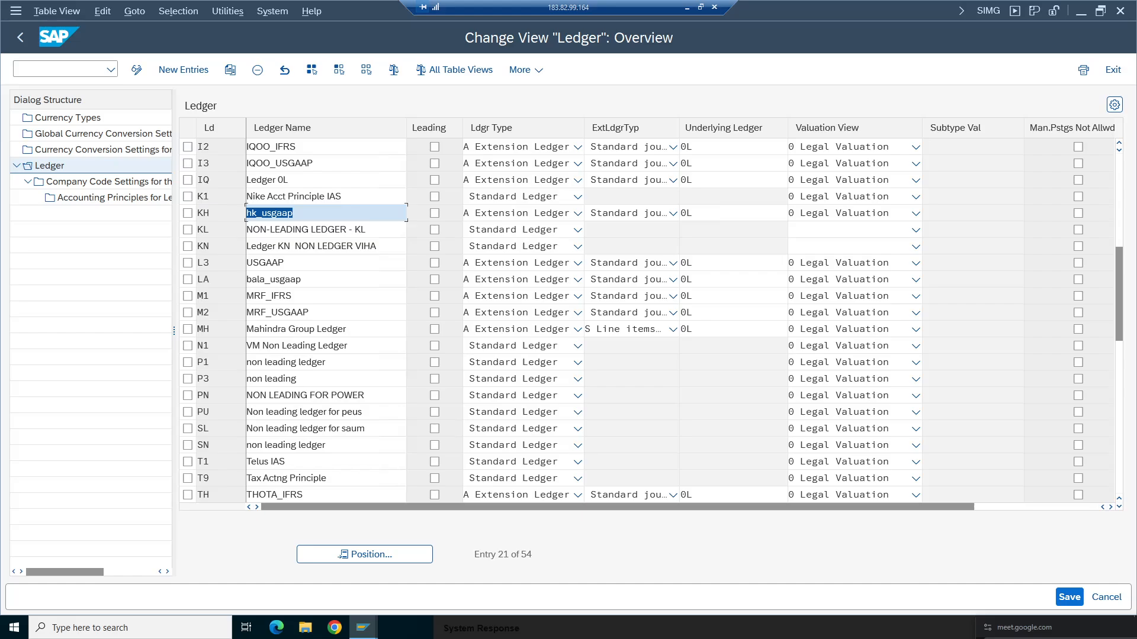
# - Delete company code TA98's entry from ledger IQ's company code settings and return to the ledger list
pyautogui.click(188, 179)
pyautogui.doubleClick(104, 181)
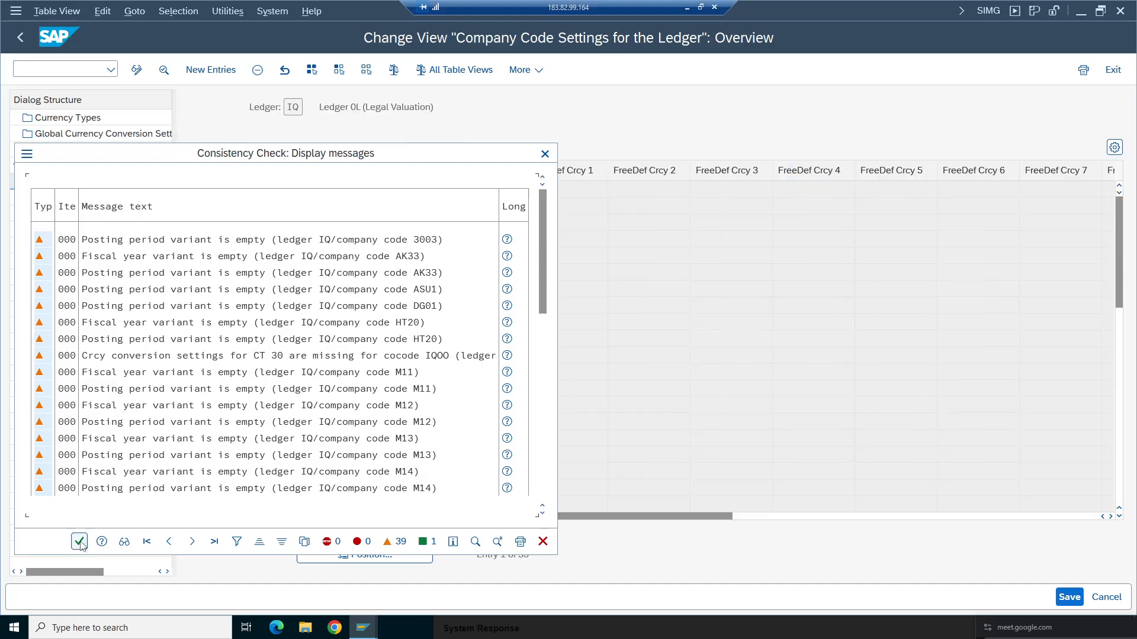
pyautogui.click(81, 541)
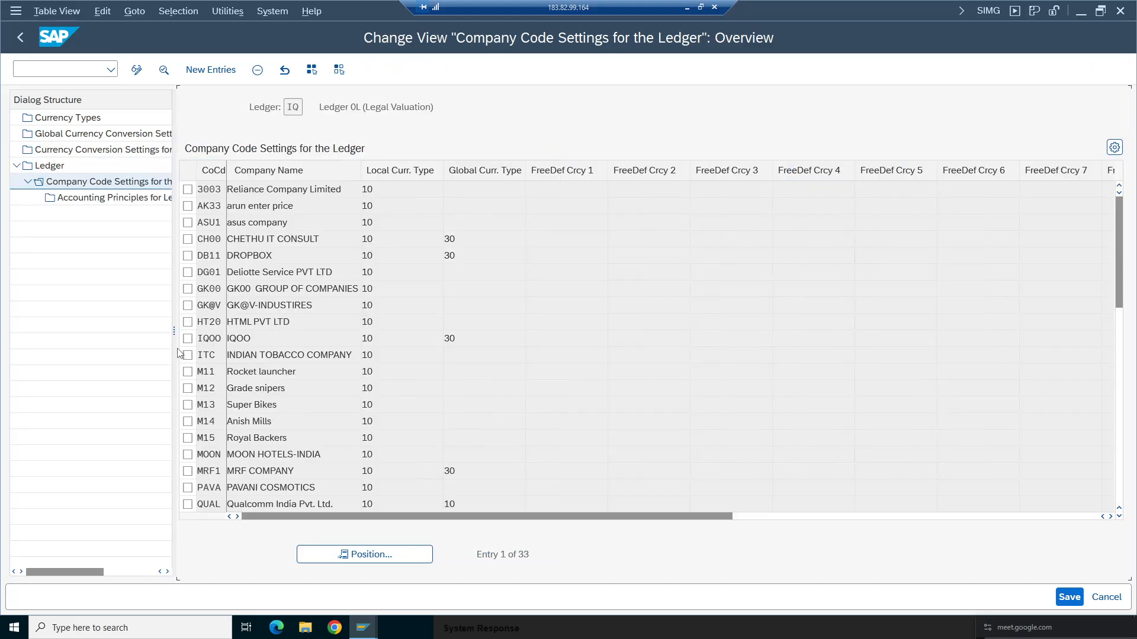
pyautogui.click(356, 554)
pyautogui.press('space')
pyautogui.click(206, 257)
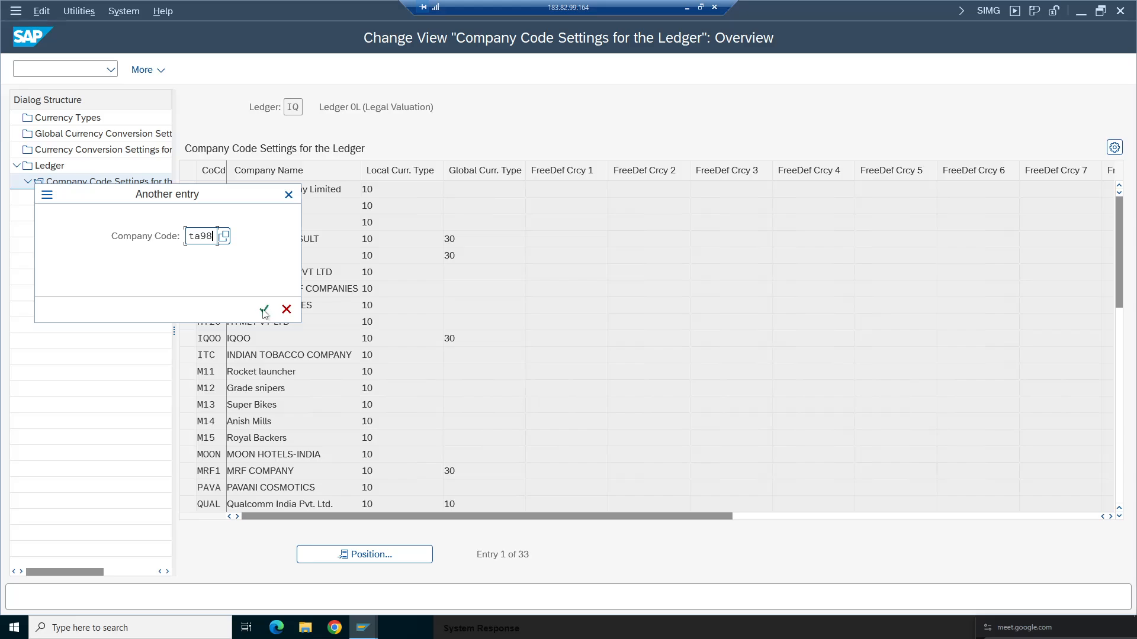
pyautogui.click(264, 310)
pyautogui.click(188, 190)
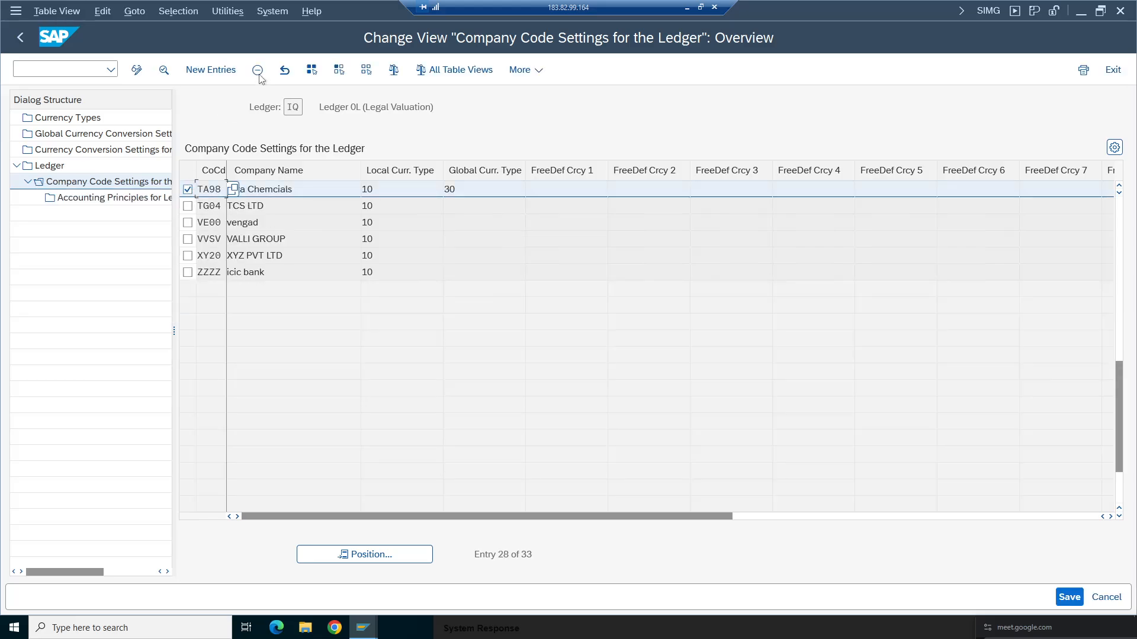
pyautogui.click(258, 70)
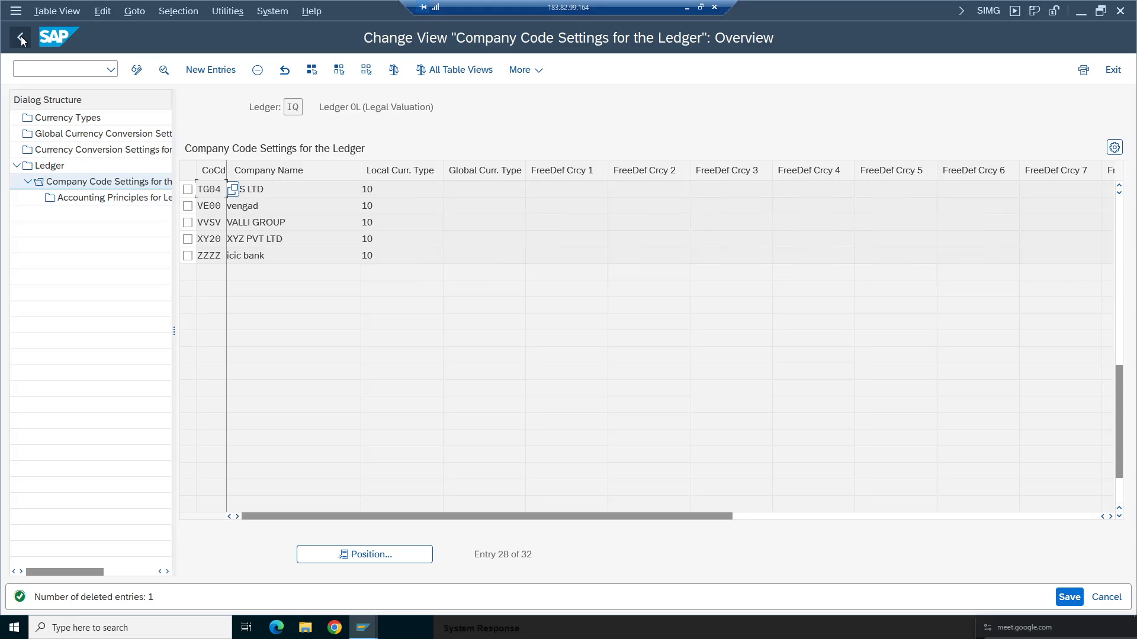
pyautogui.doubleClick(49, 165)
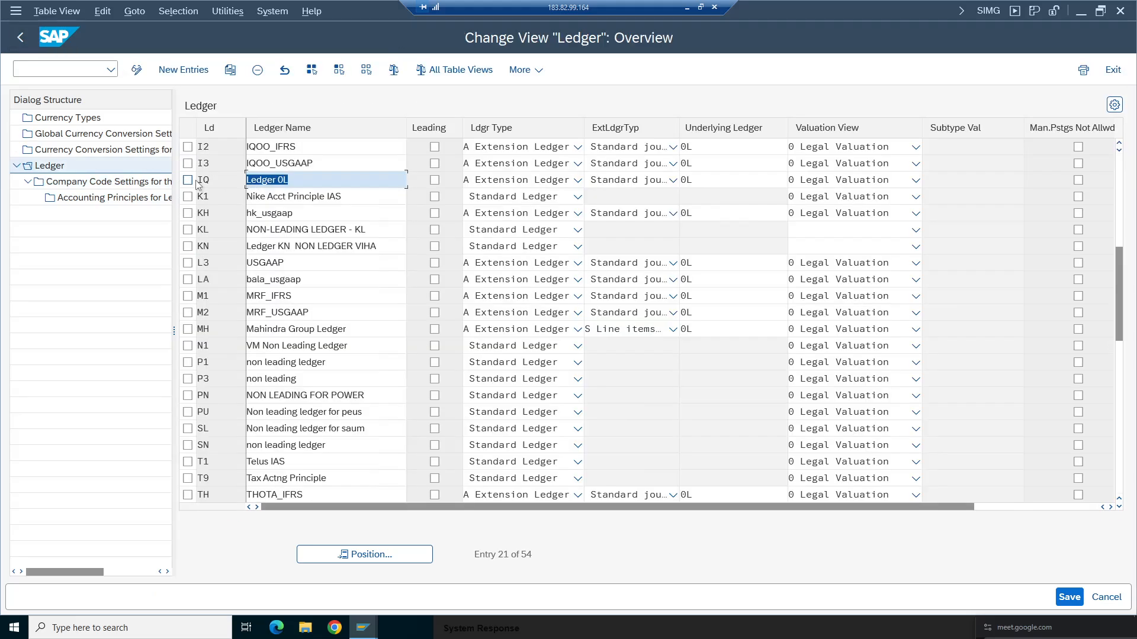
# - Delete company code TA98's entry from ledger I3's company code settings and return to the ledger list
pyautogui.click(189, 164)
pyautogui.doubleClick(104, 182)
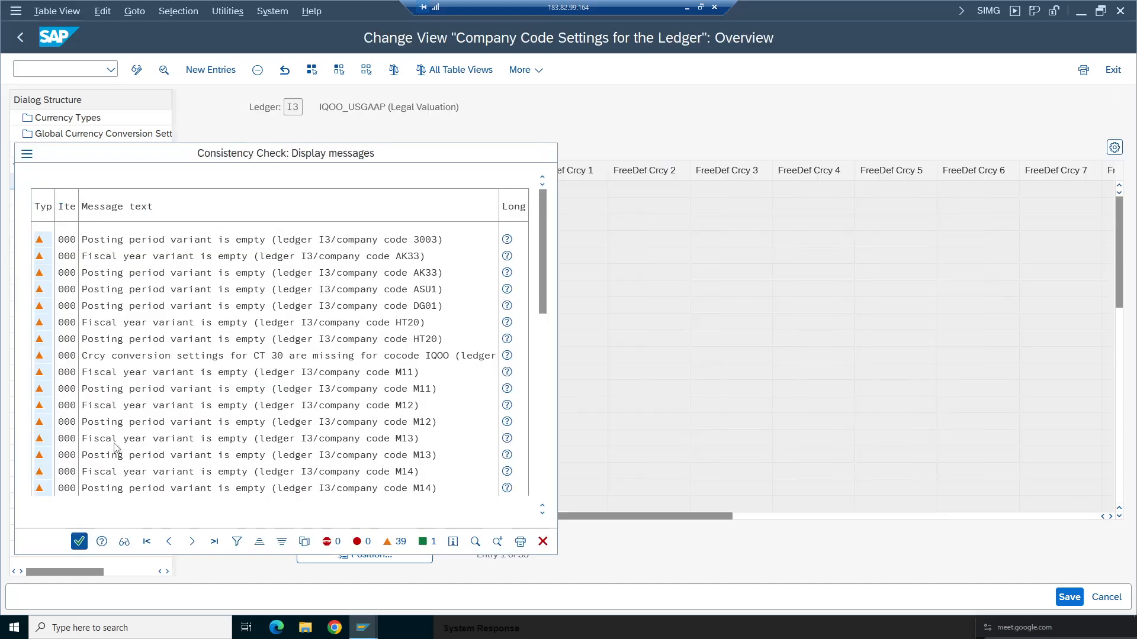
pyautogui.click(79, 541)
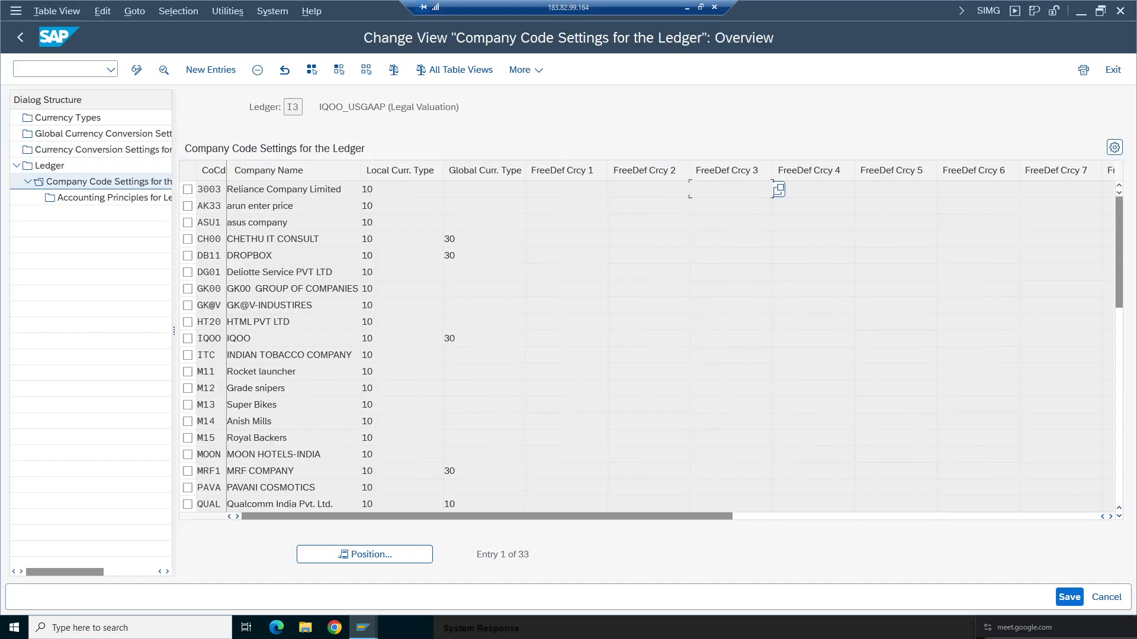
pyautogui.click(335, 554)
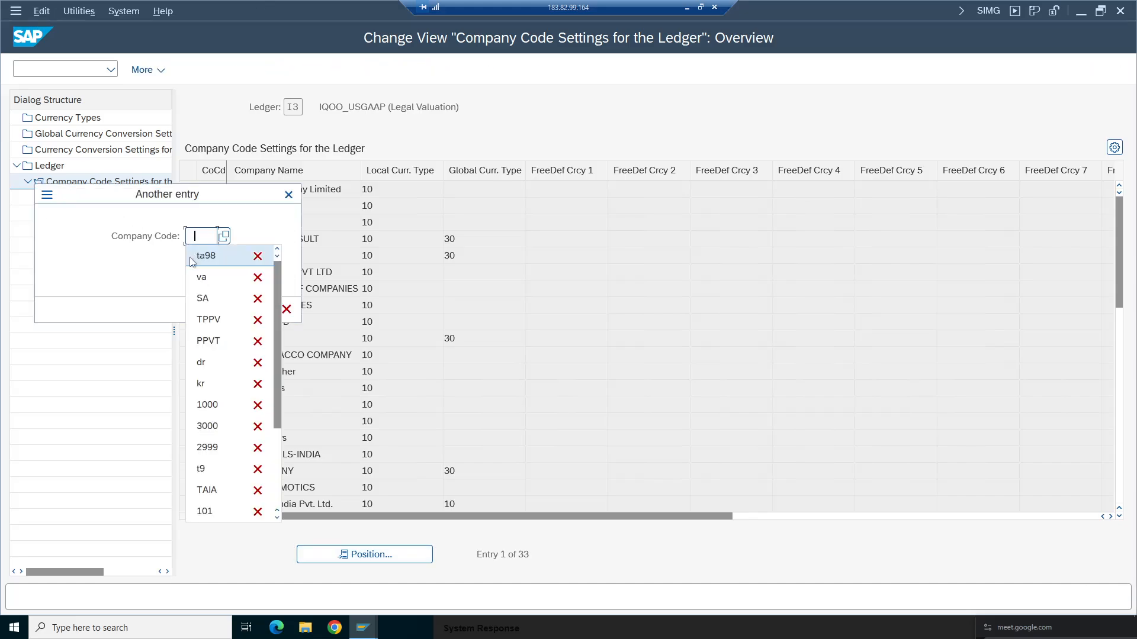
pyautogui.click(212, 259)
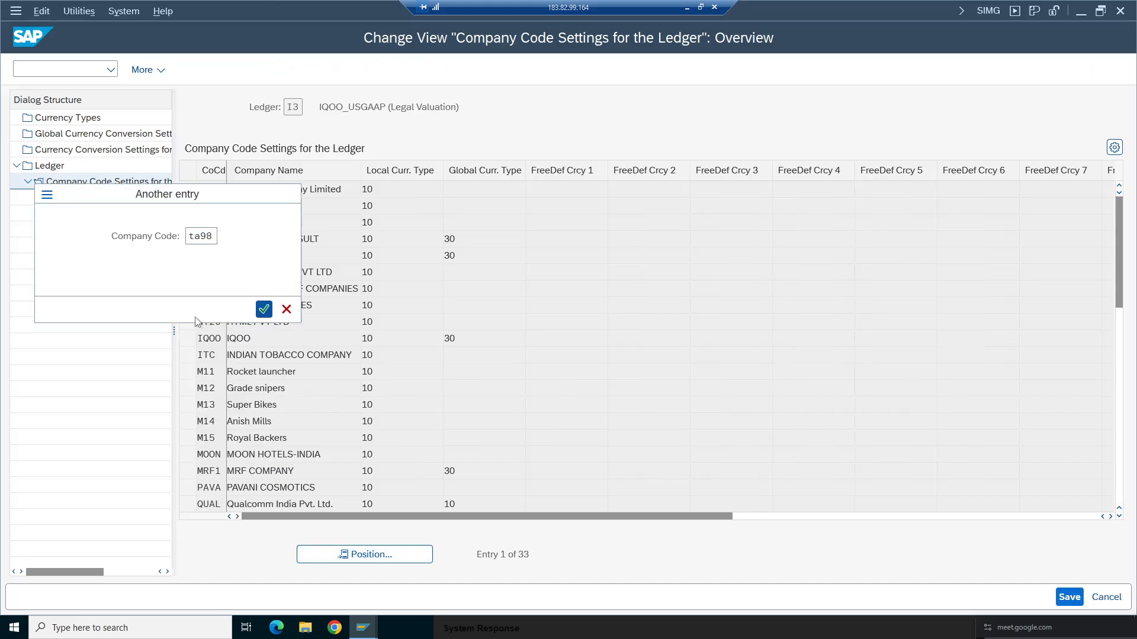
pyautogui.click(262, 308)
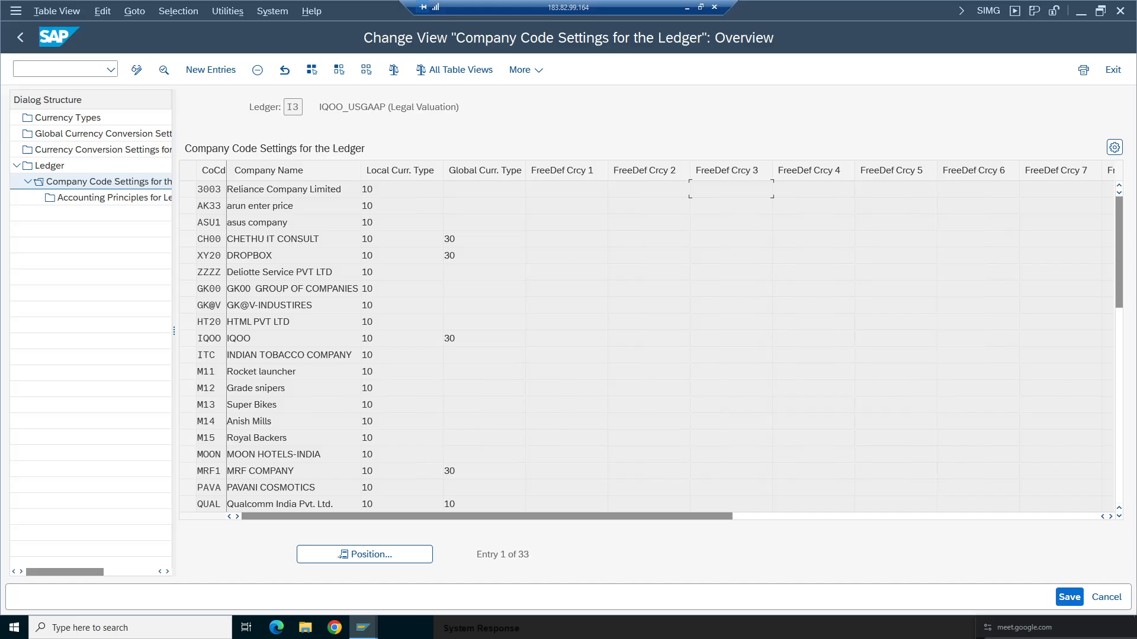
pyautogui.click(257, 70)
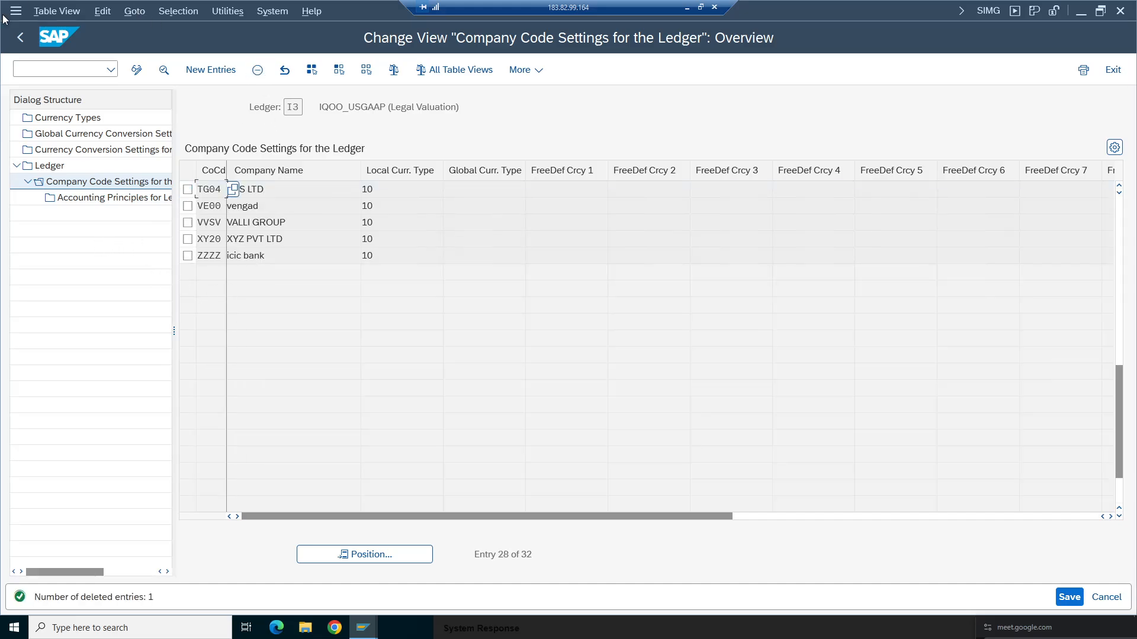
pyautogui.click(20, 37)
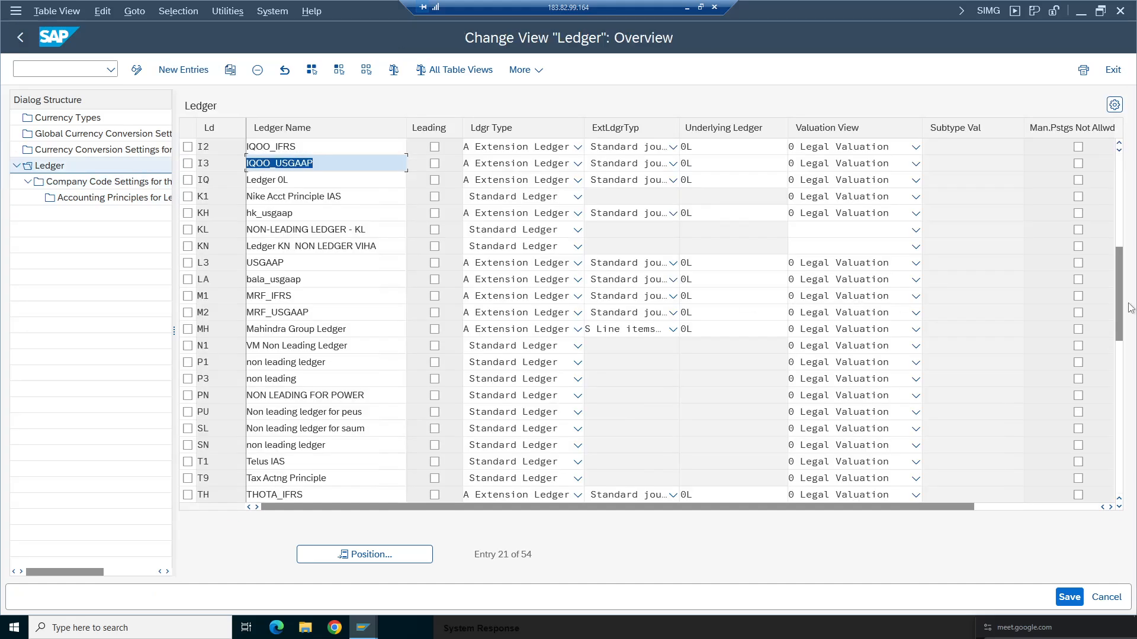
# - Delete company code TA98's entry from ledger I2's company code settings, return to the ledger list and save the changes
pyautogui.click(188, 147)
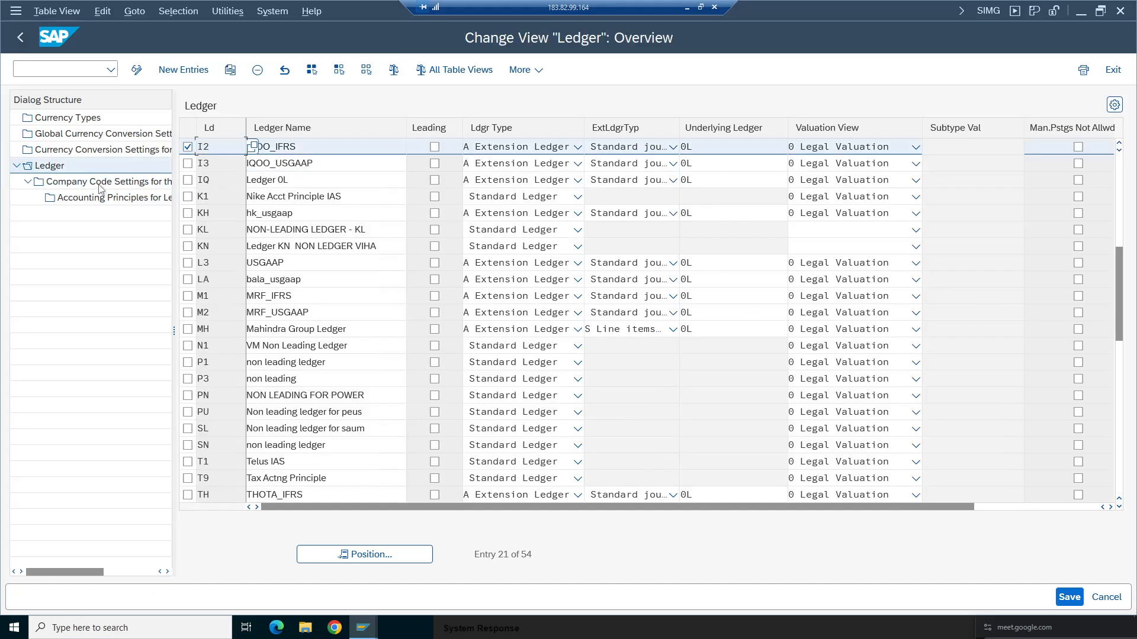
pyautogui.doubleClick(100, 182)
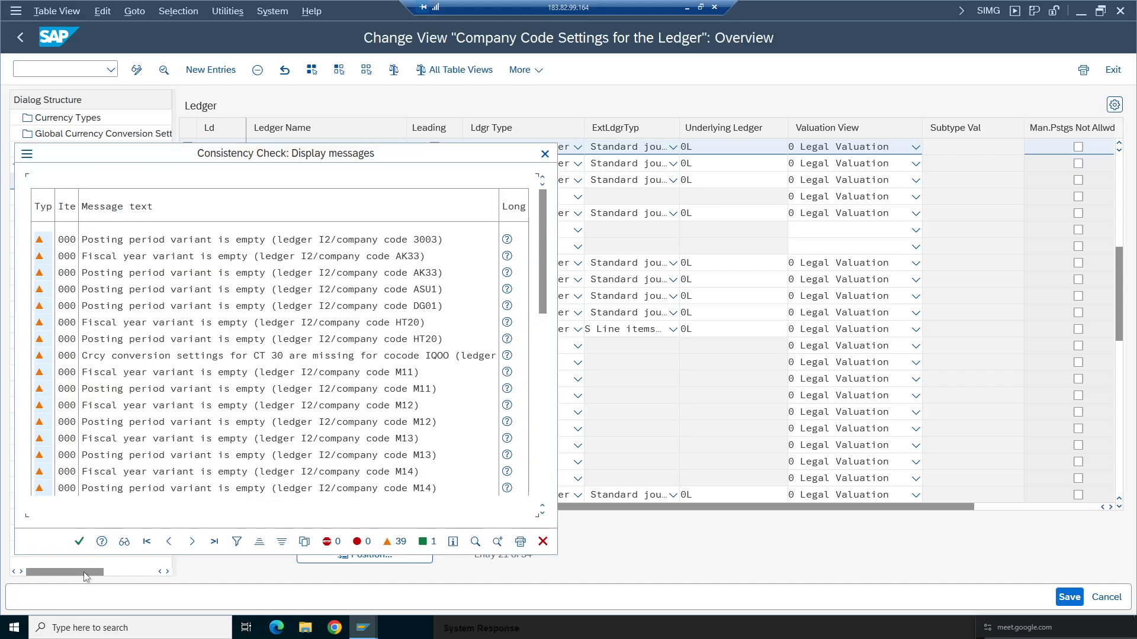
pyautogui.click(79, 541)
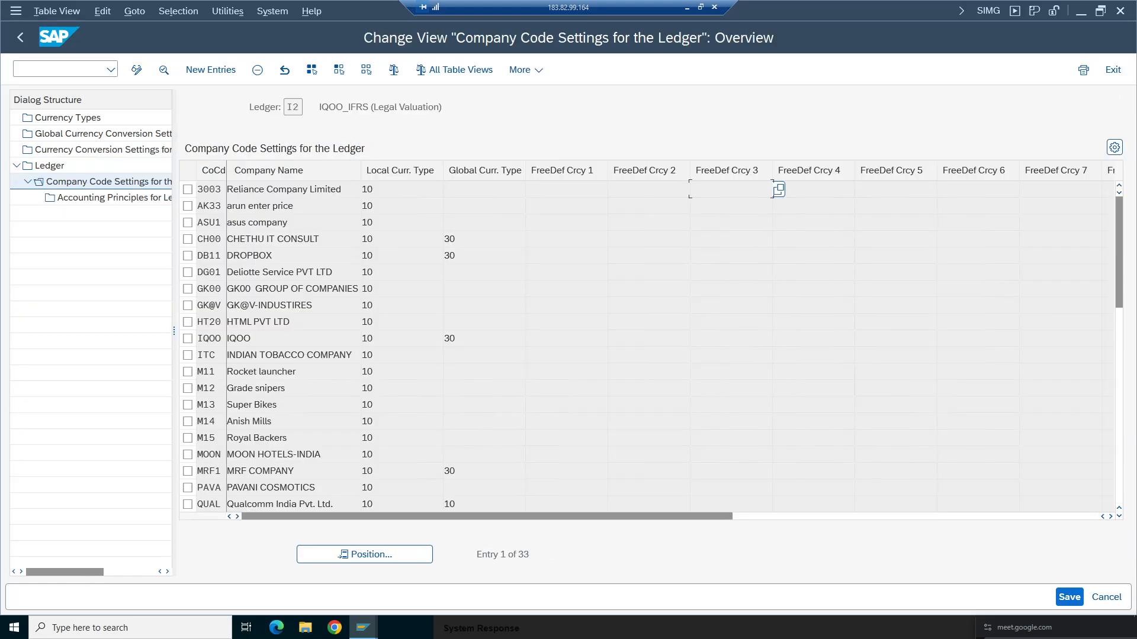
pyautogui.click(355, 554)
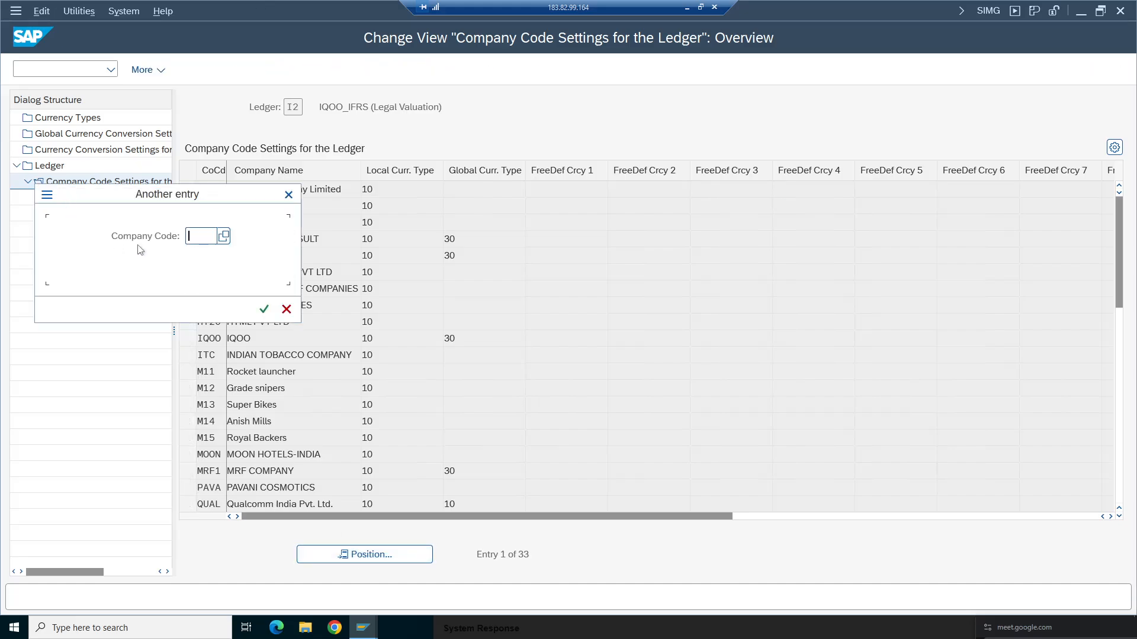
pyautogui.click(201, 256)
pyautogui.click(264, 308)
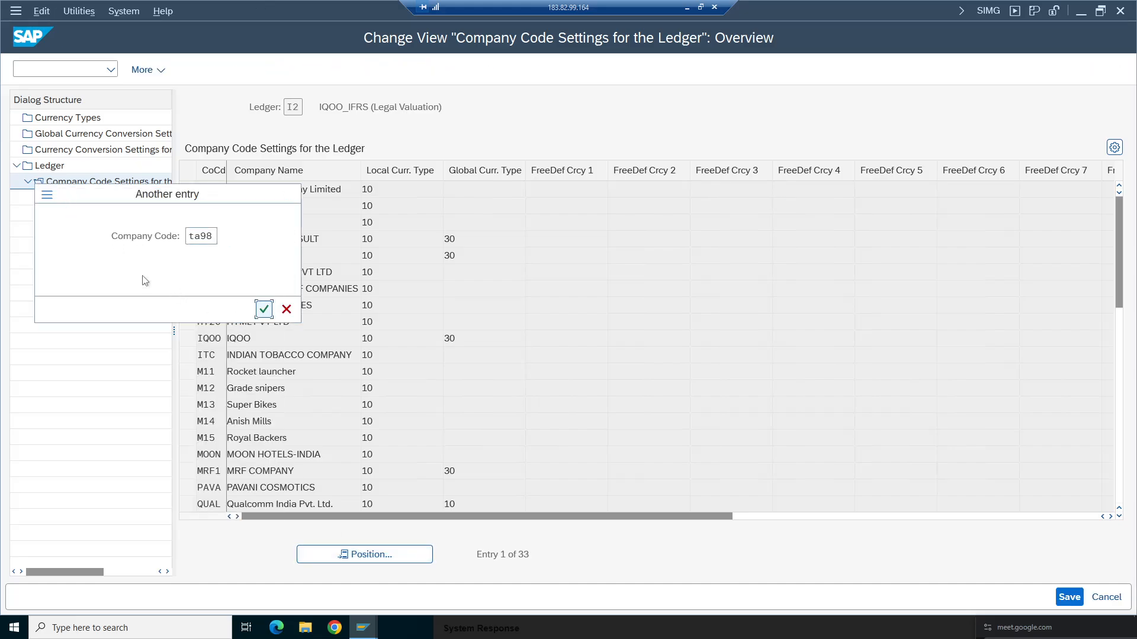
pyautogui.click(188, 189)
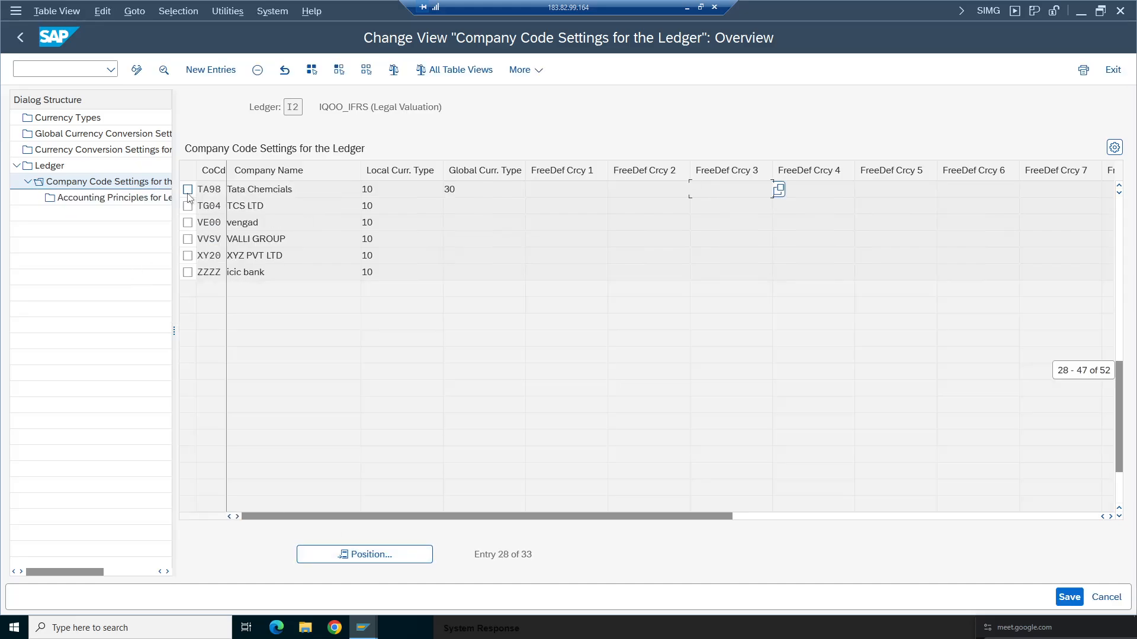
pyautogui.click(257, 71)
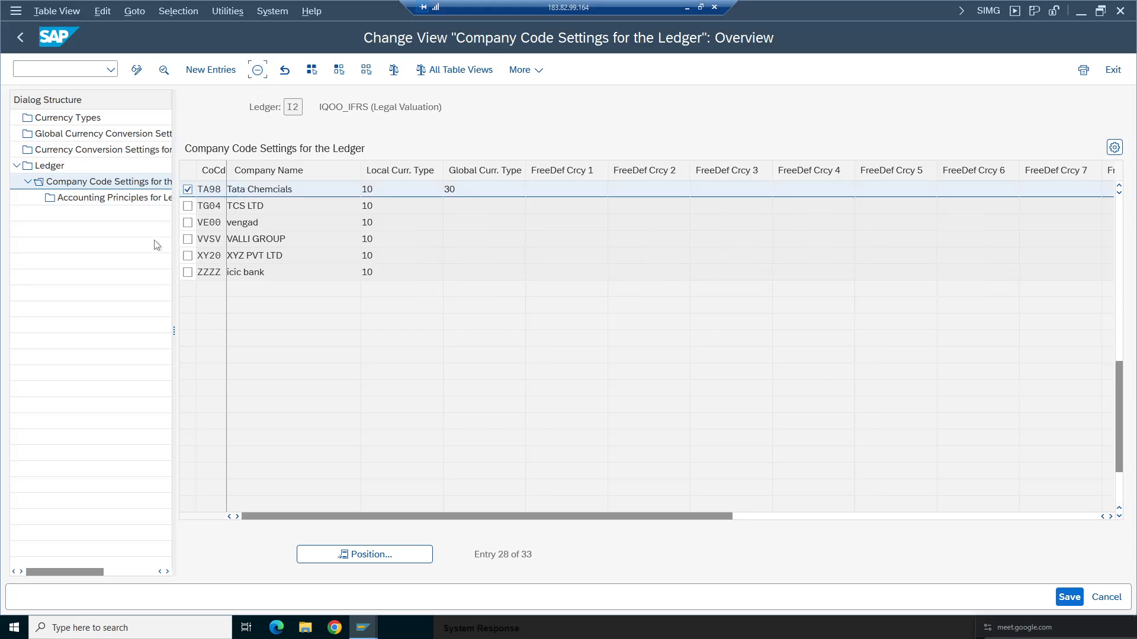
pyautogui.click(21, 40)
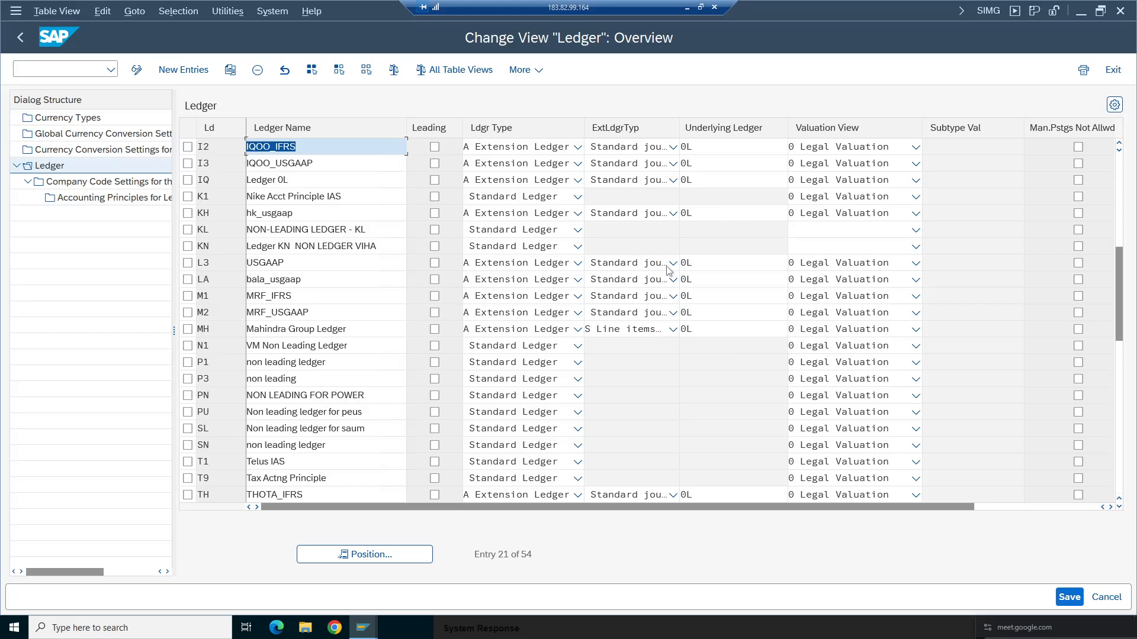
pyautogui.click(1077, 602)
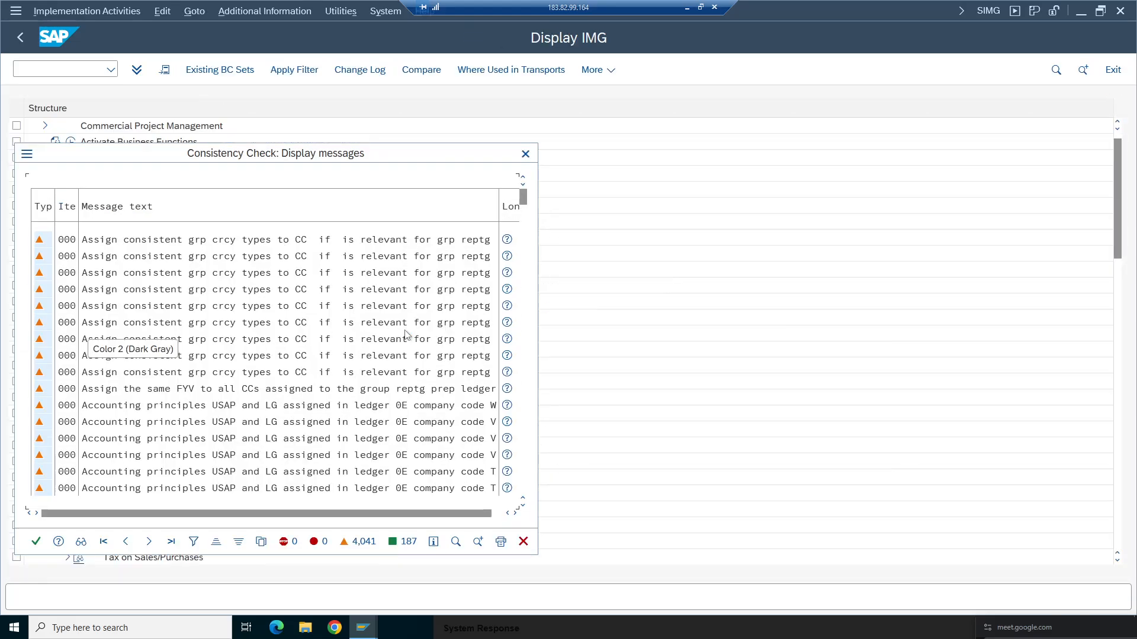
pyautogui.click(37, 542)
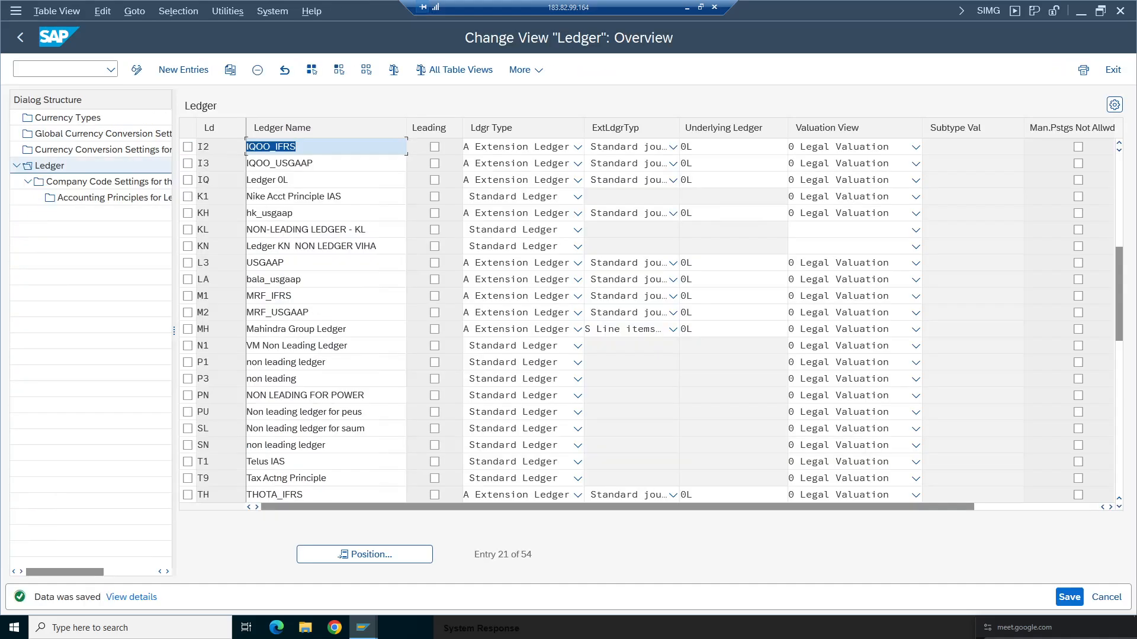
# - Delete company code TA98's entry from ledger HK's company code settings and return to the ledger list
pyautogui.scroll(5, 1121, 282)
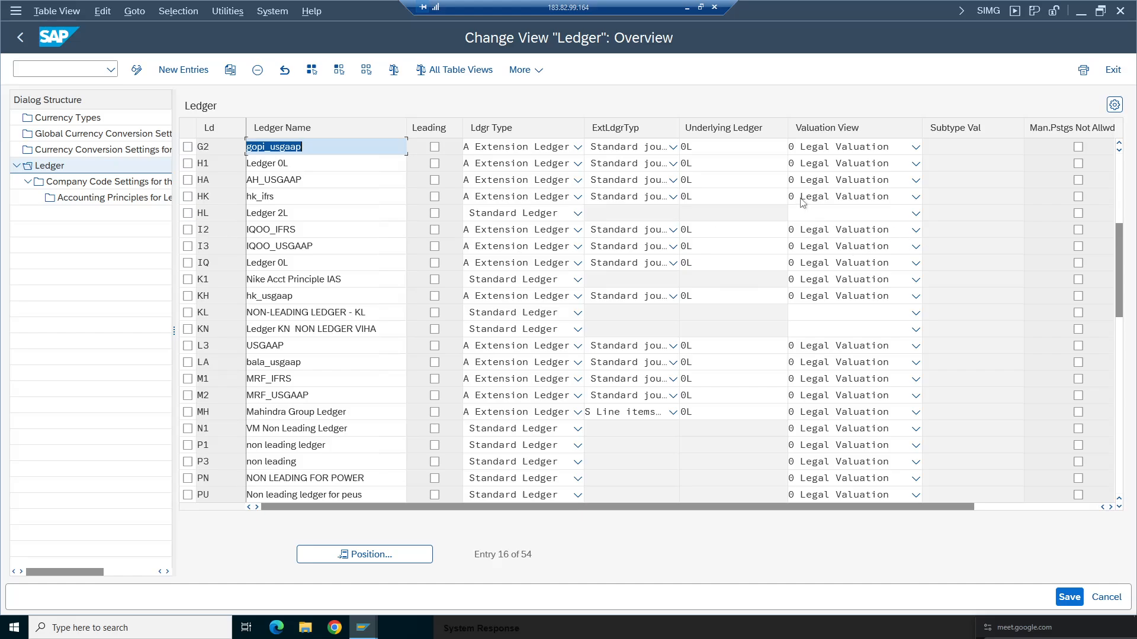
pyautogui.click(146, 203)
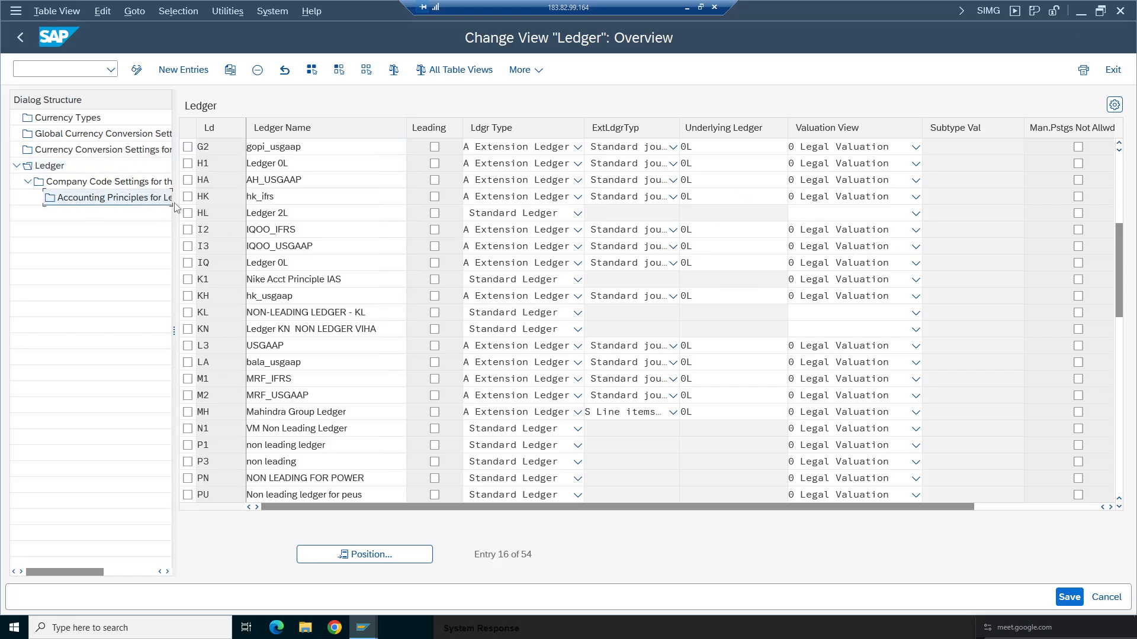
pyautogui.click(187, 197)
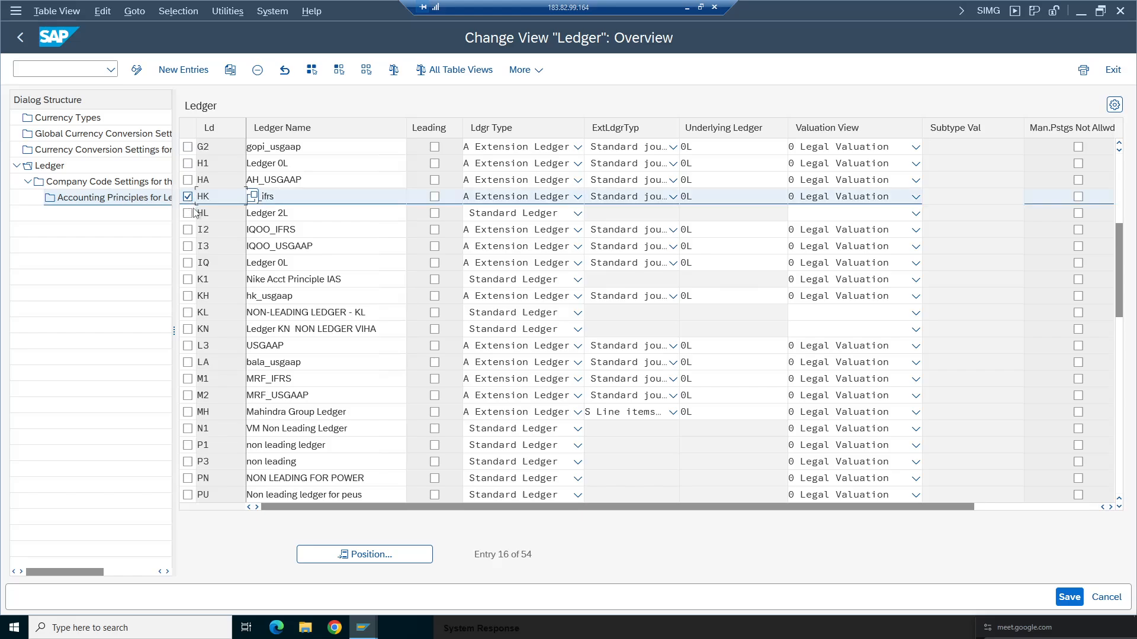
pyautogui.doubleClick(102, 183)
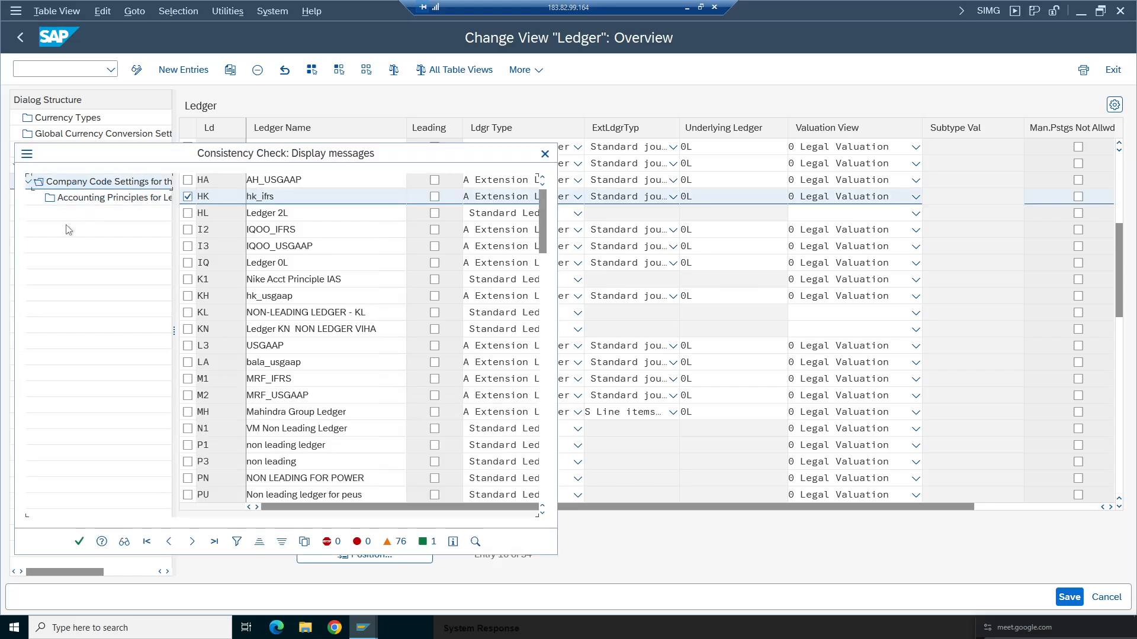
pyautogui.click(80, 540)
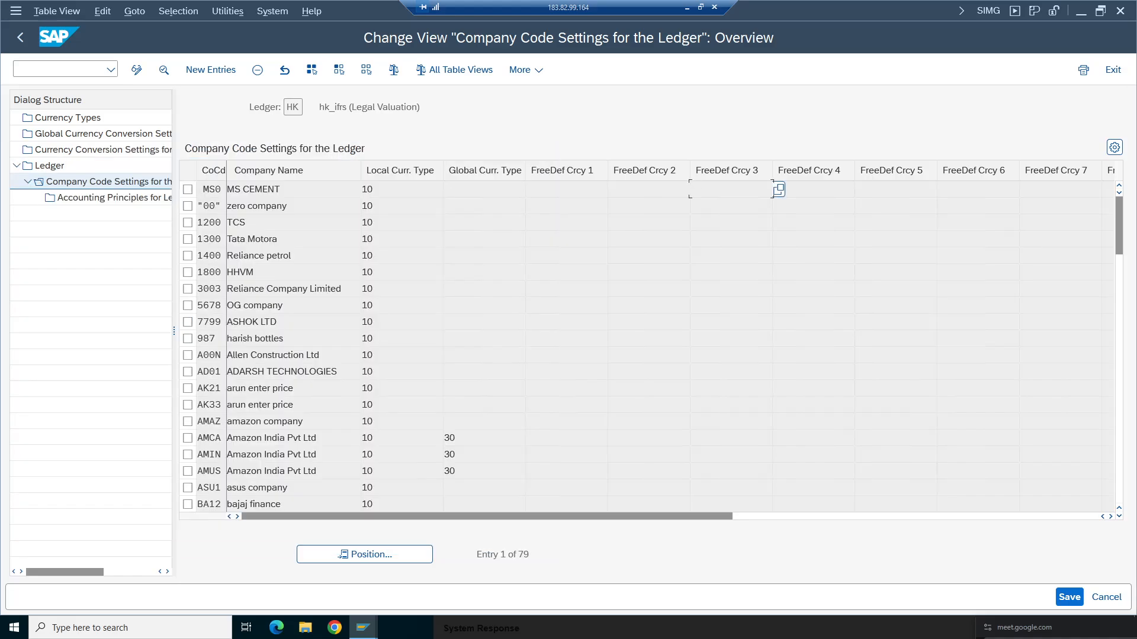
pyautogui.click(397, 554)
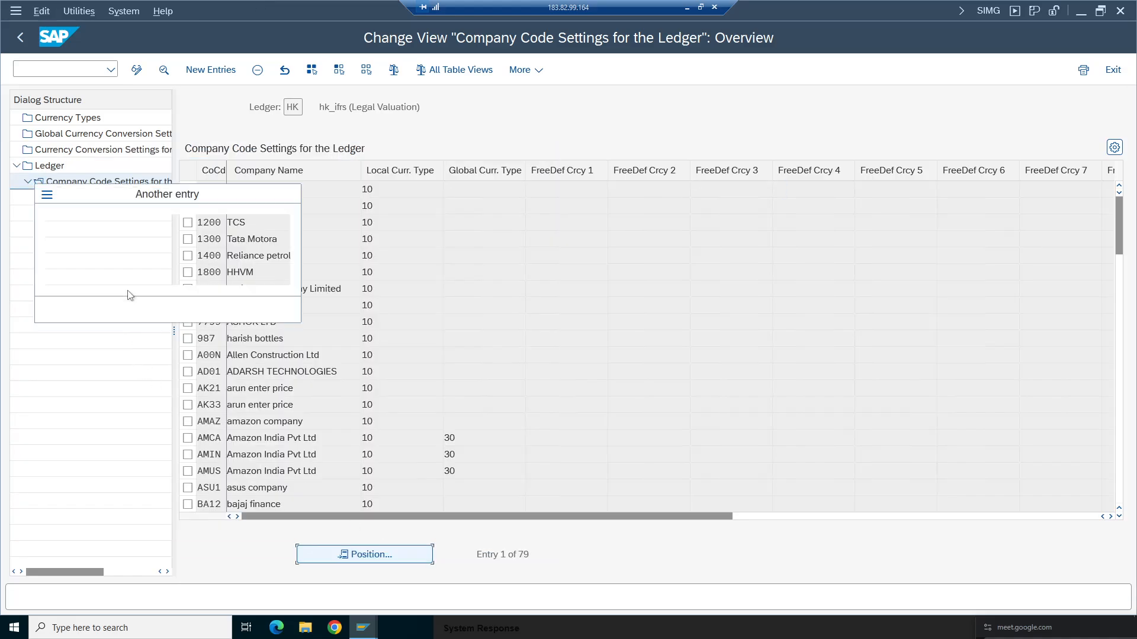
pyautogui.click(200, 236)
pyautogui.click(204, 255)
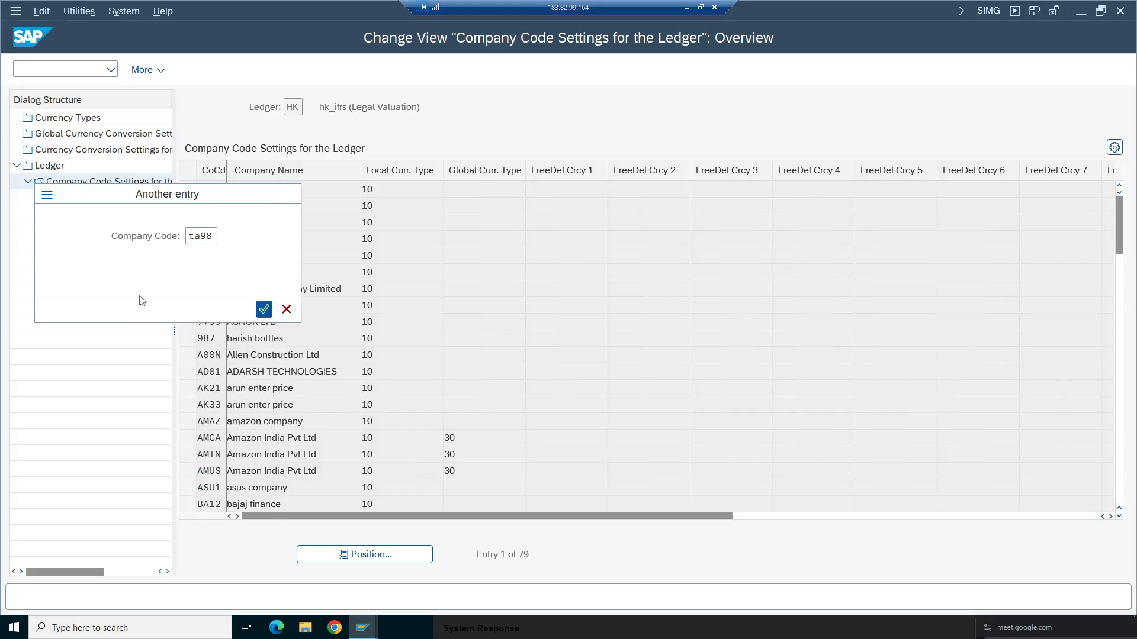
pyautogui.click(266, 309)
pyautogui.click(188, 189)
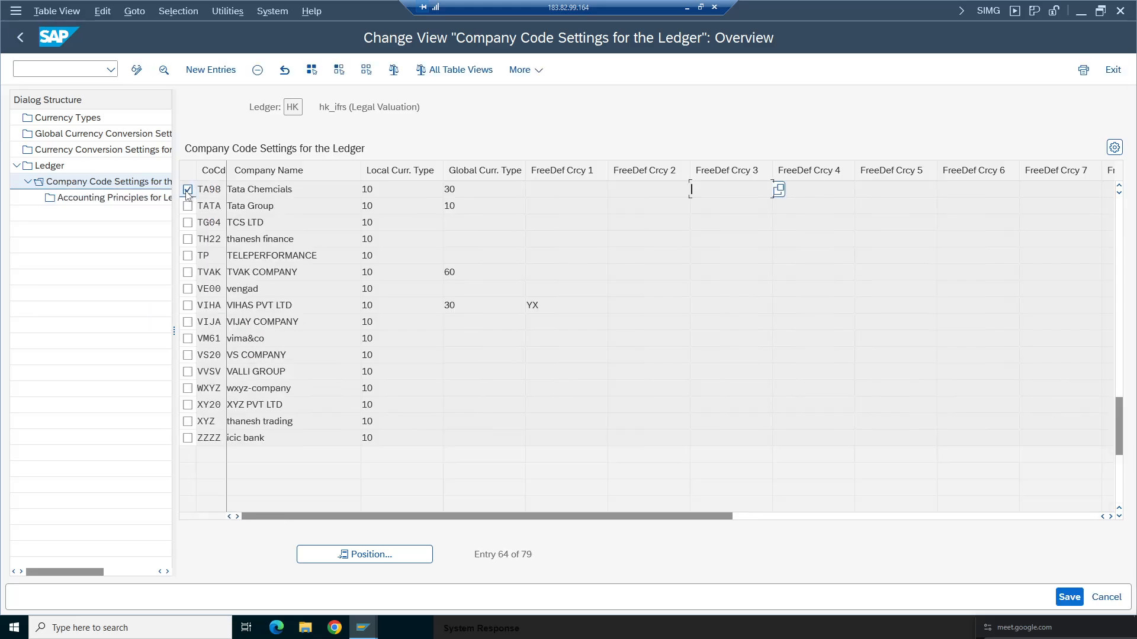
pyautogui.hotkey('shift', 'F2')
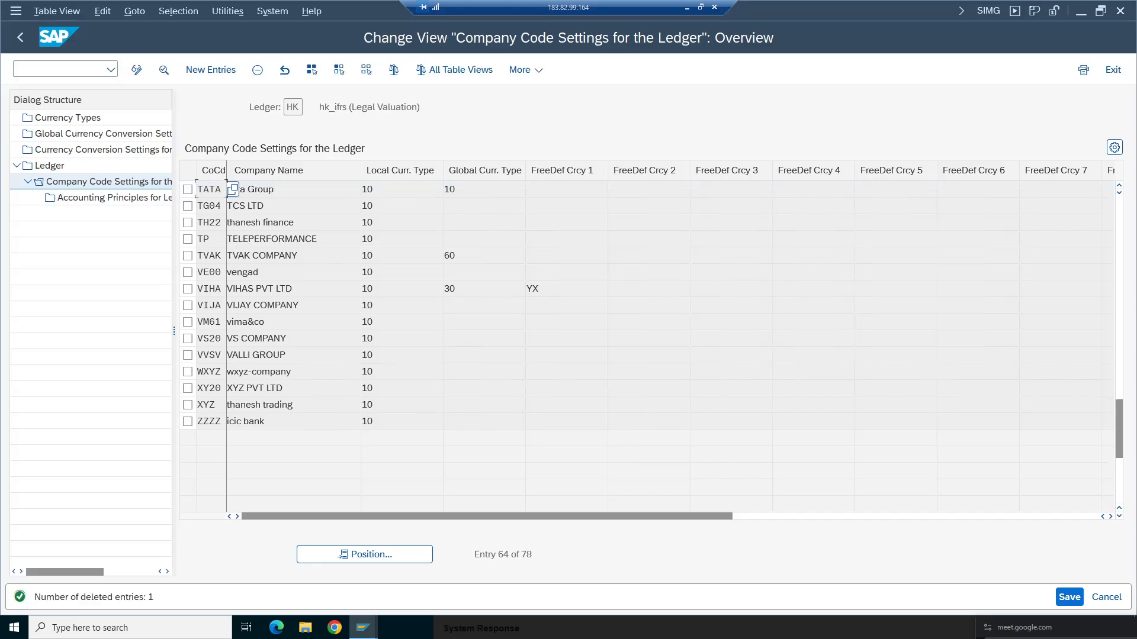
pyautogui.click(13, 38)
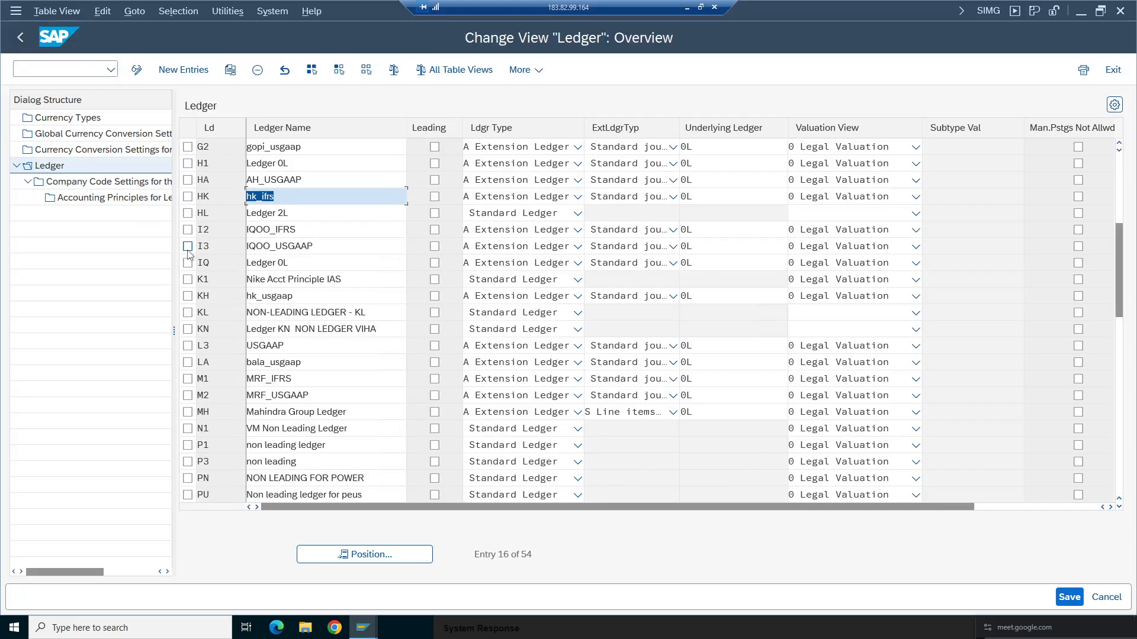
# - Delete company code TA98's entry from ledger HA's company code settings and return to the ledger list
pyautogui.click(188, 181)
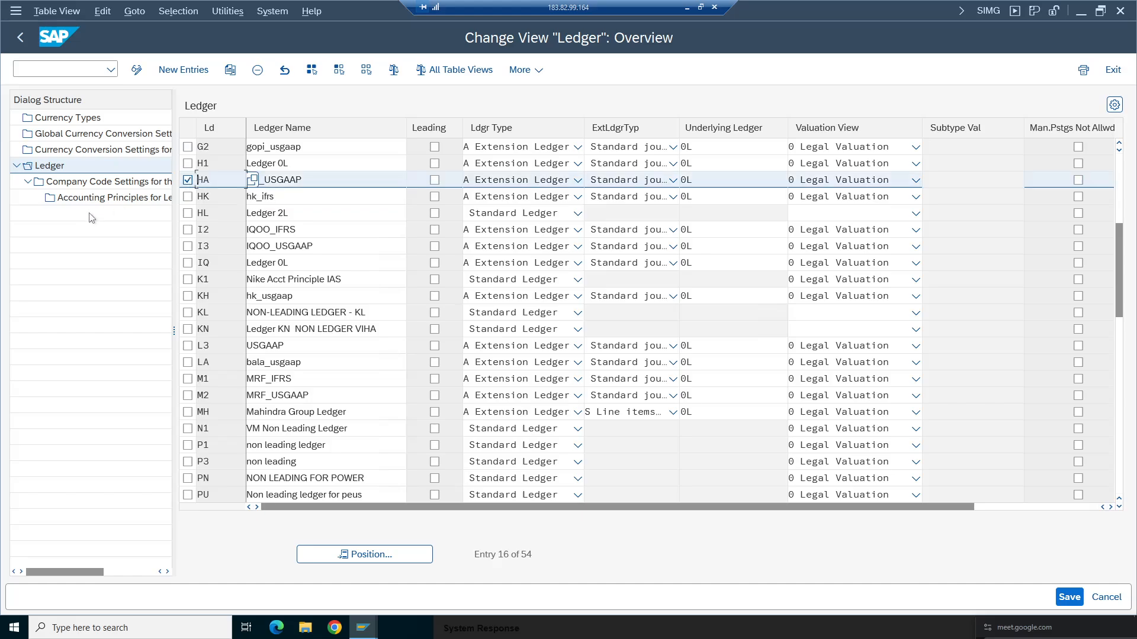
pyautogui.doubleClick(74, 185)
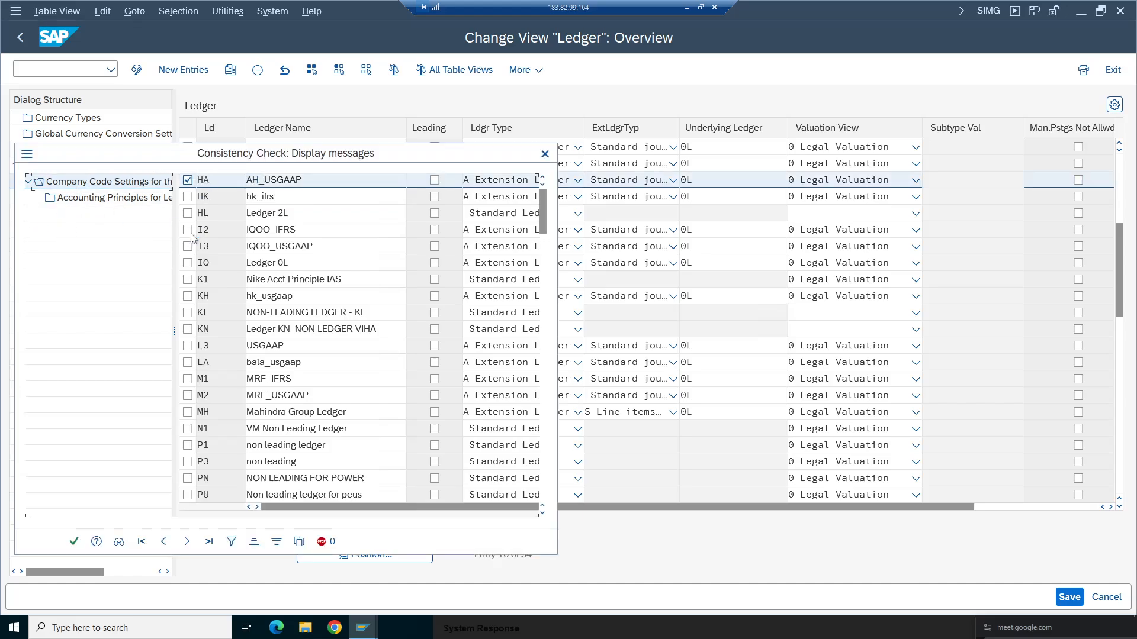
pyautogui.click(73, 541)
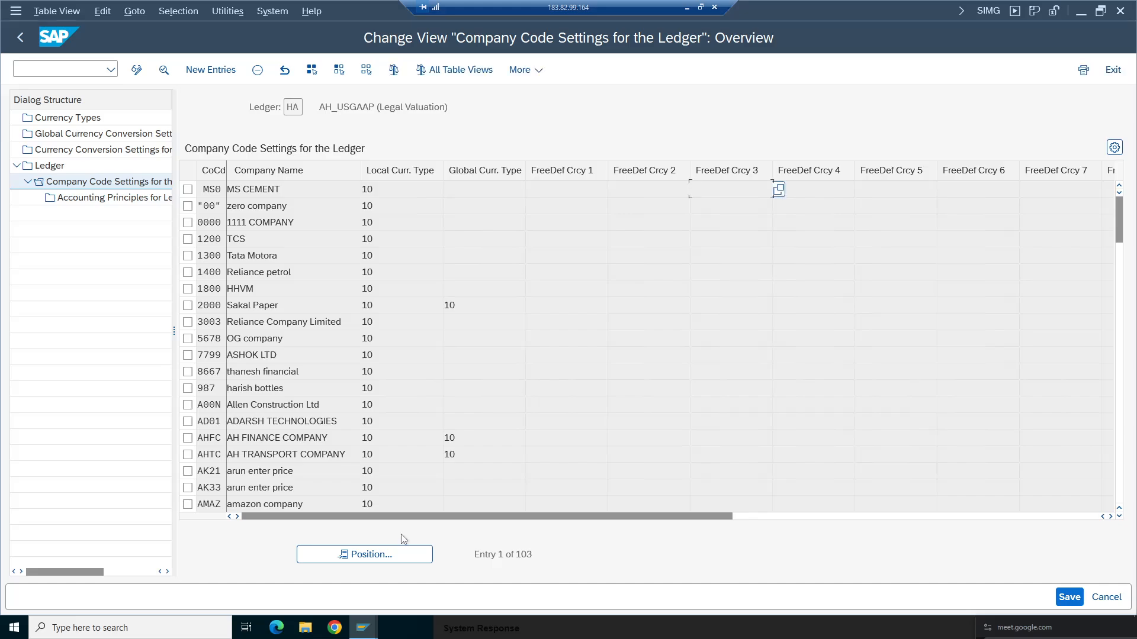
pyautogui.press('space')
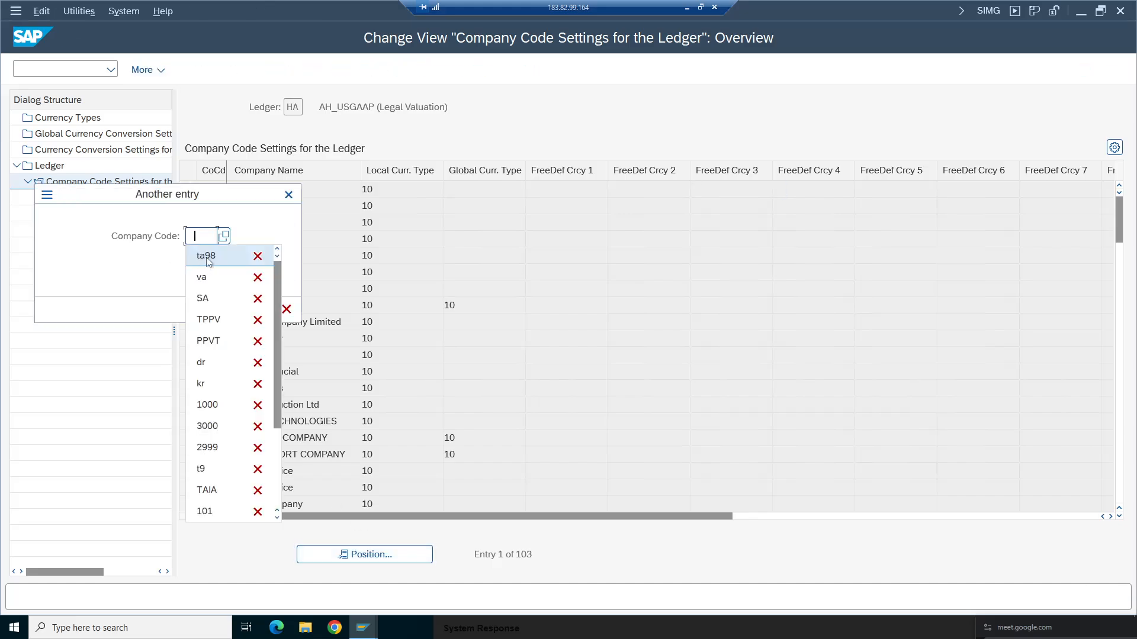
pyautogui.click(205, 256)
pyautogui.click(264, 309)
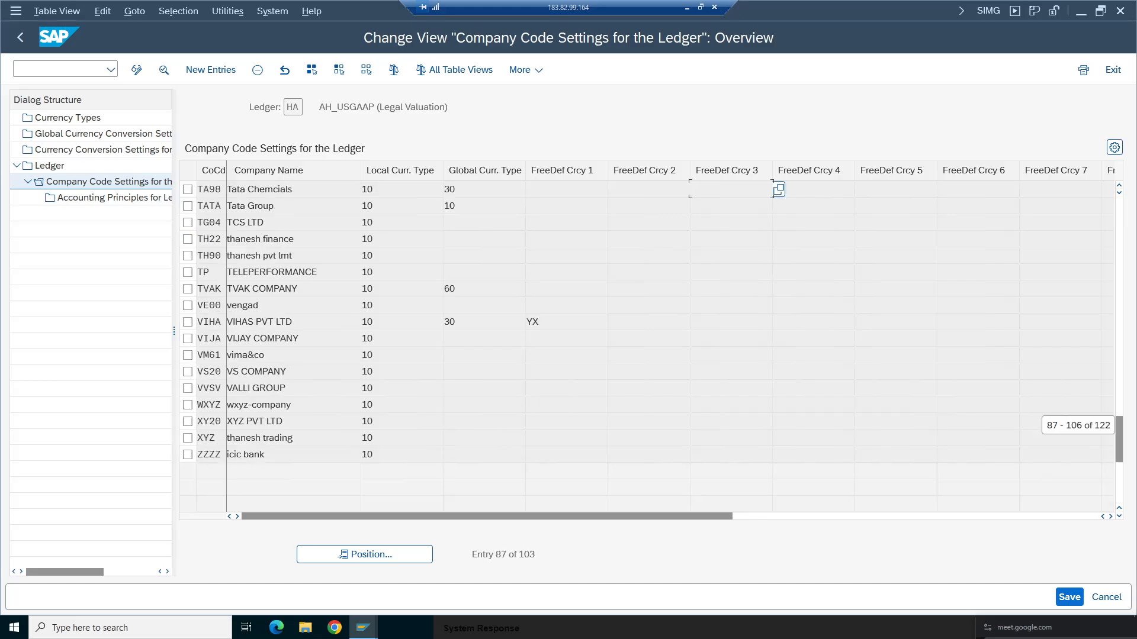
pyautogui.click(188, 189)
pyautogui.click(258, 70)
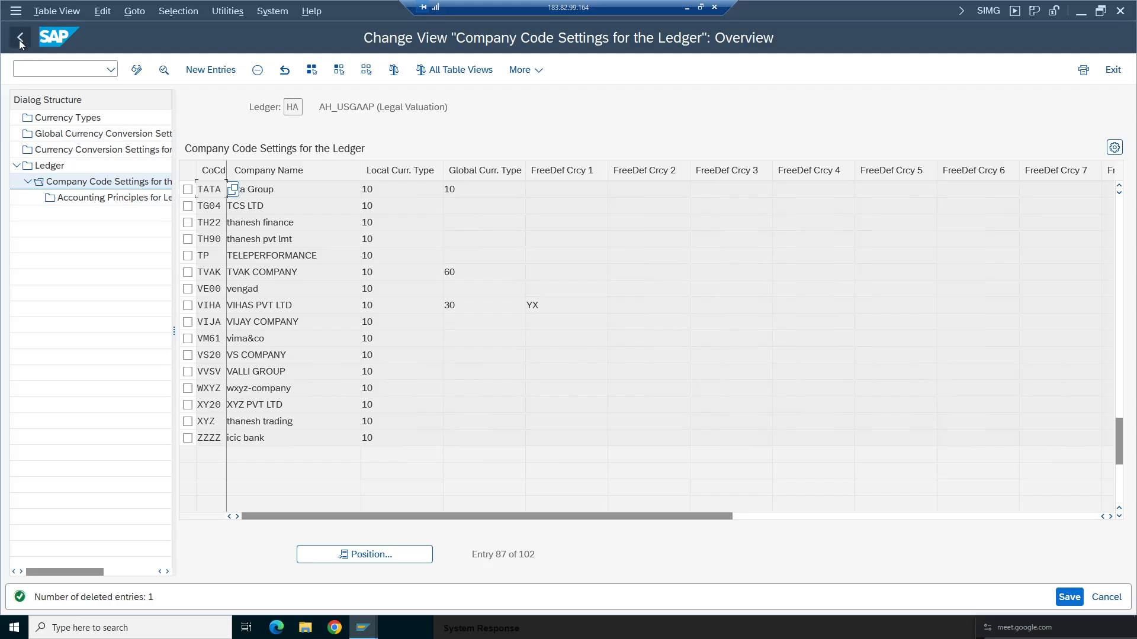
pyautogui.doubleClick(49, 166)
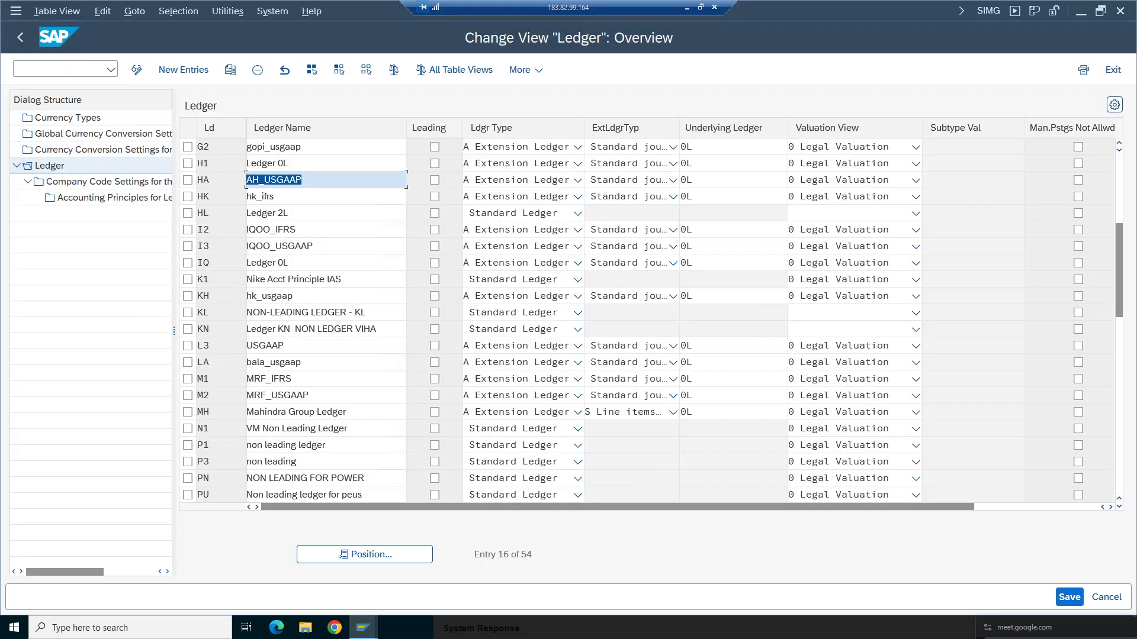
# - Delete company code TA98's entry from ledger H1's company code settings and return to the ledger list
pyautogui.click(187, 164)
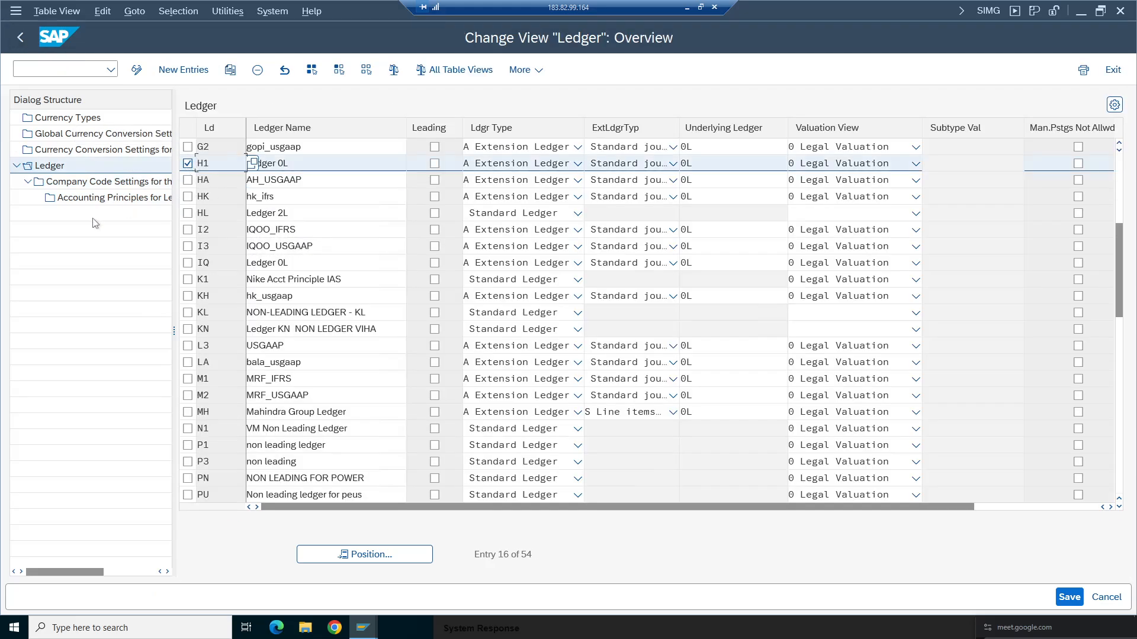
pyautogui.click(98, 182)
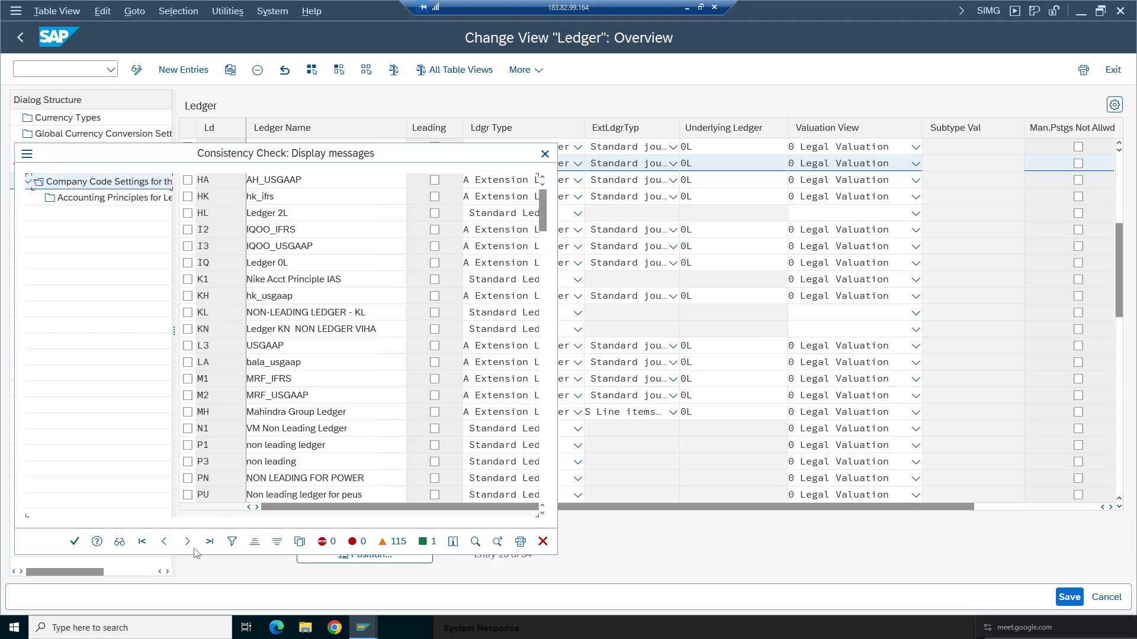
pyautogui.click(75, 542)
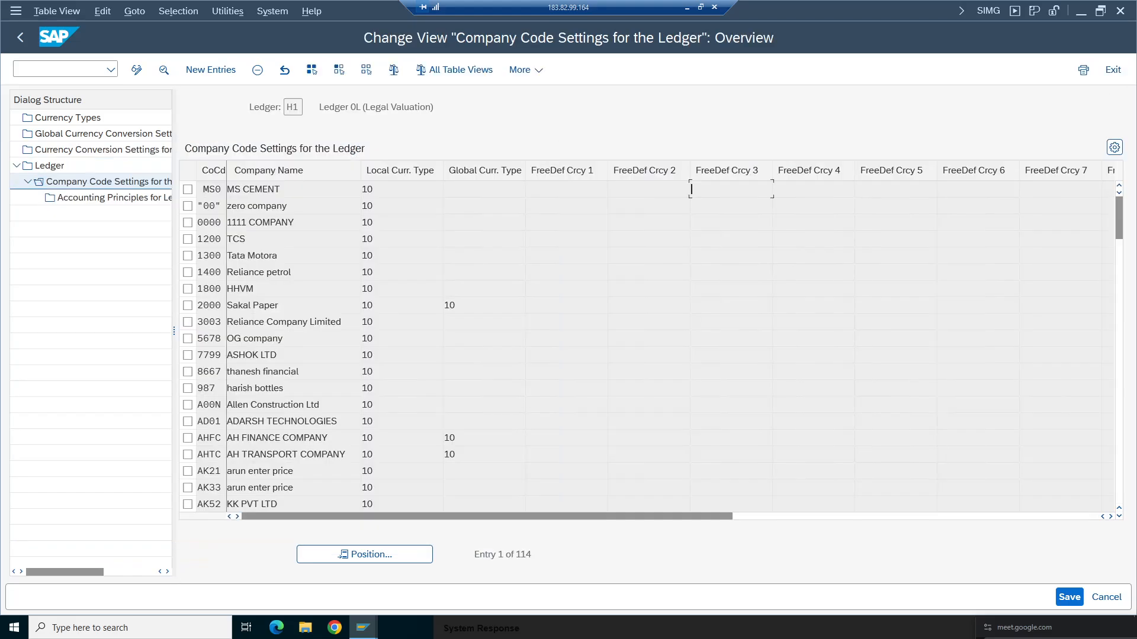
pyautogui.click(355, 560)
pyautogui.click(213, 263)
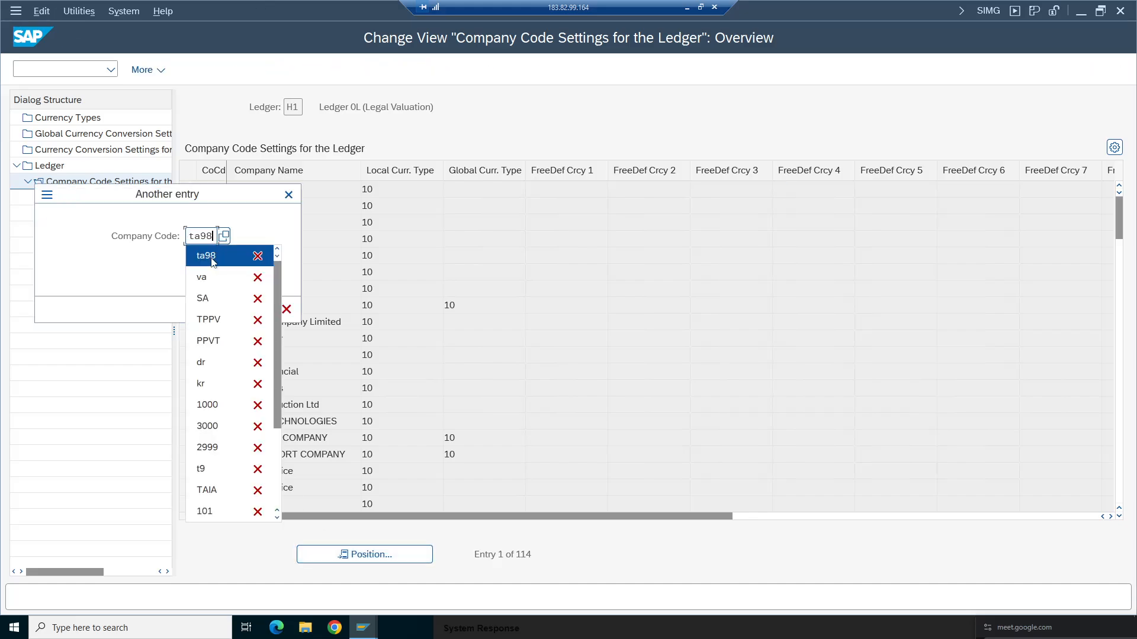
pyautogui.click(265, 308)
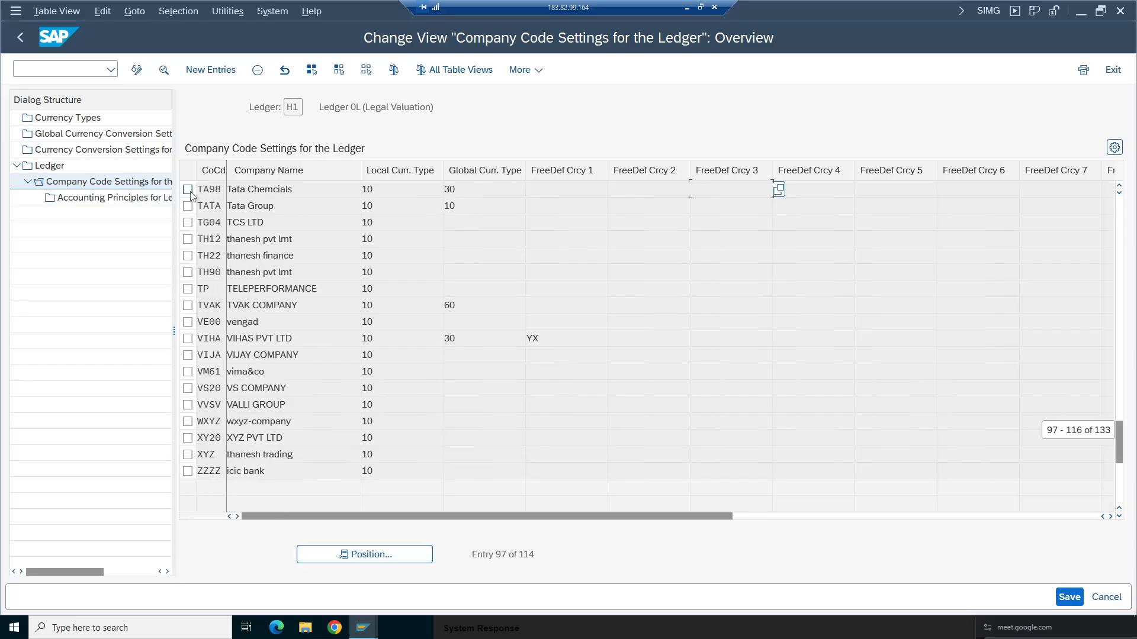
pyautogui.click(188, 190)
pyautogui.click(257, 70)
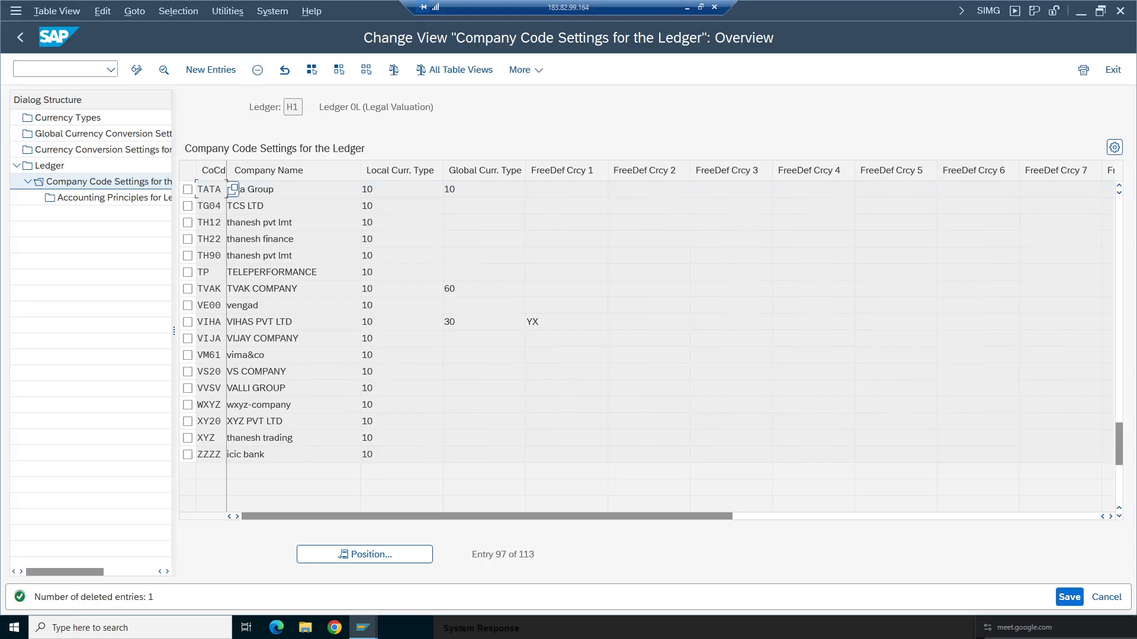
pyautogui.click(20, 37)
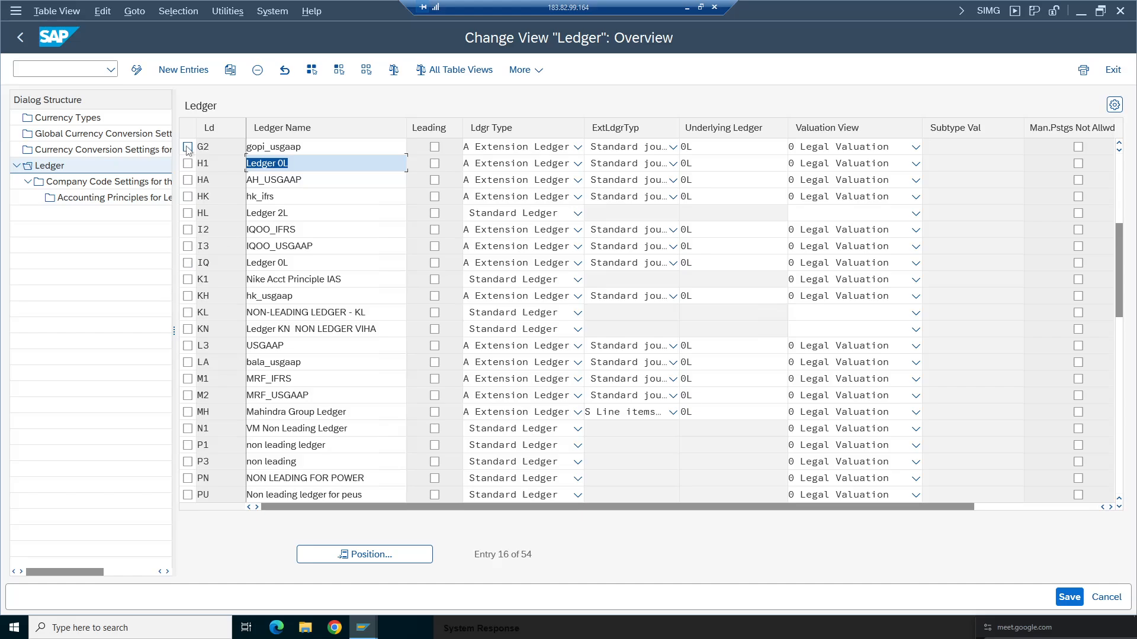
# - Delete company code TA98's entry from ledger G2's company code settings and return to the ledger list
pyautogui.click(188, 147)
pyautogui.click(107, 182)
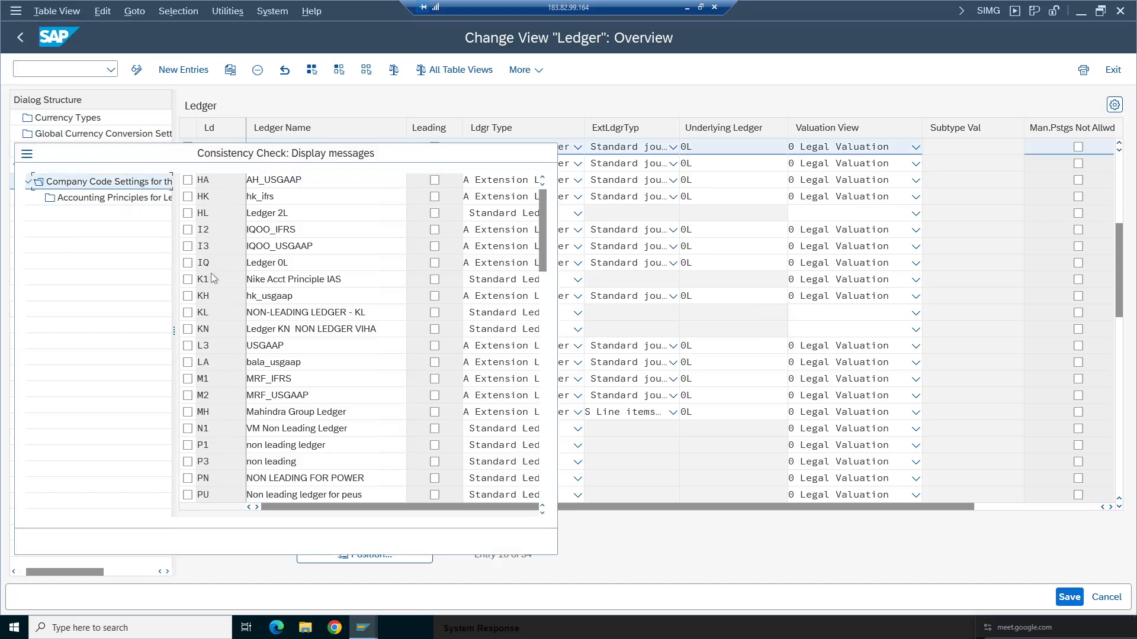
pyautogui.click(81, 540)
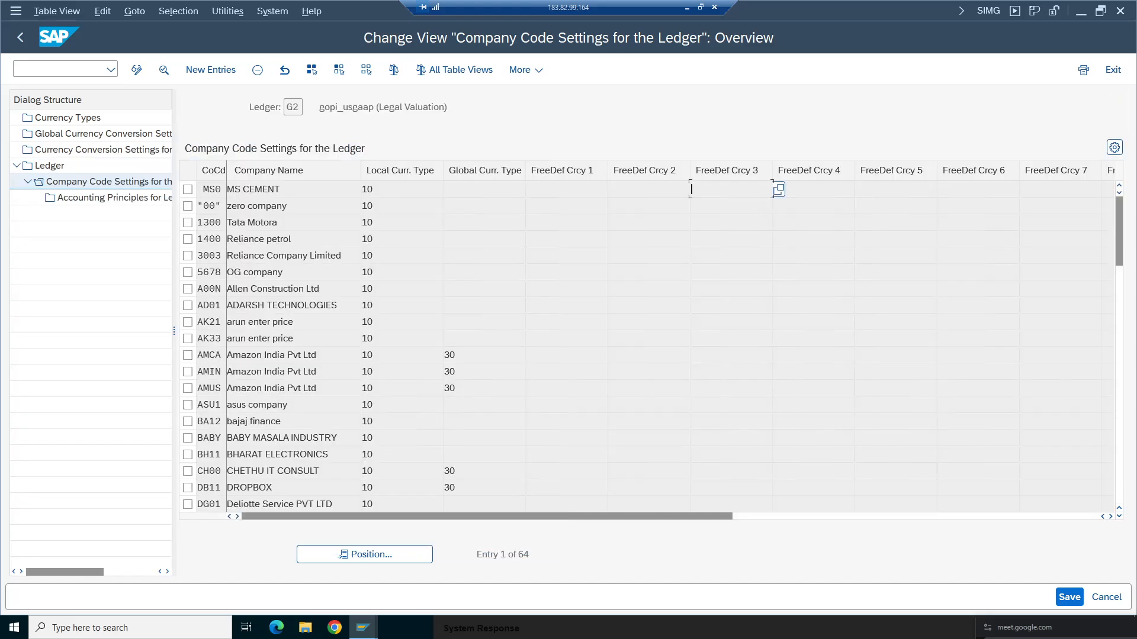
pyautogui.click(371, 559)
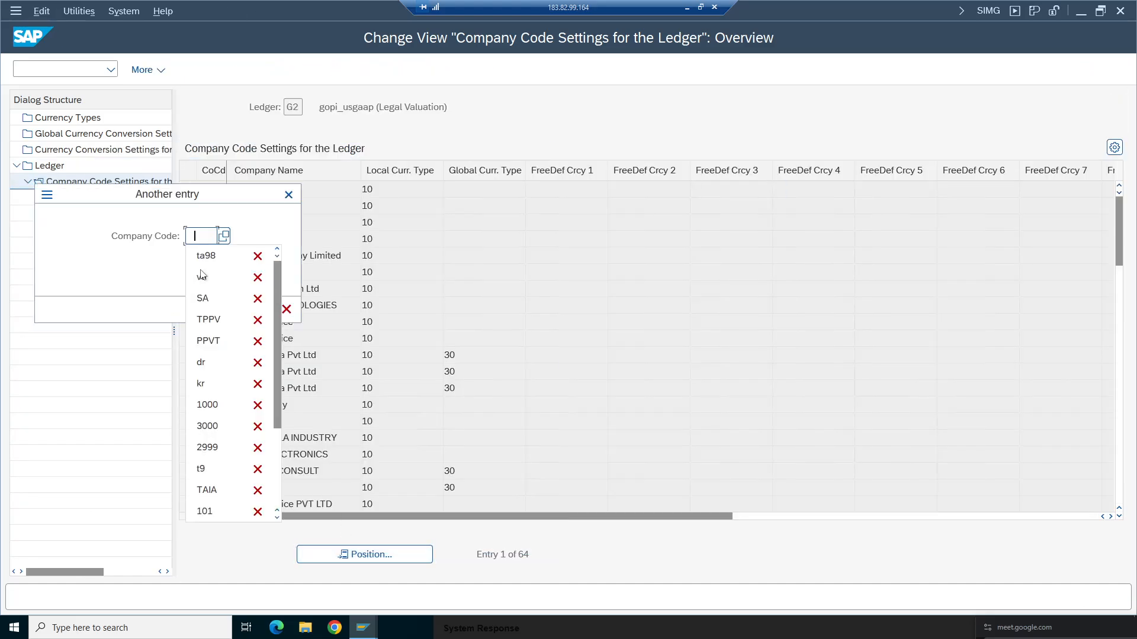
pyautogui.click(207, 256)
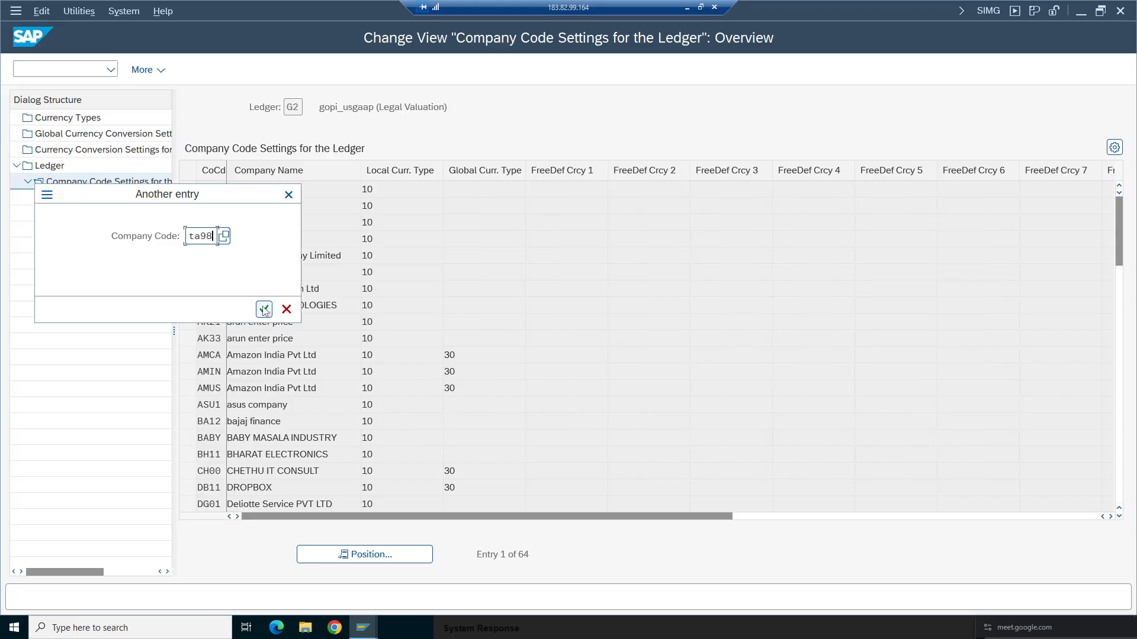
pyautogui.press('Return')
pyautogui.click(188, 189)
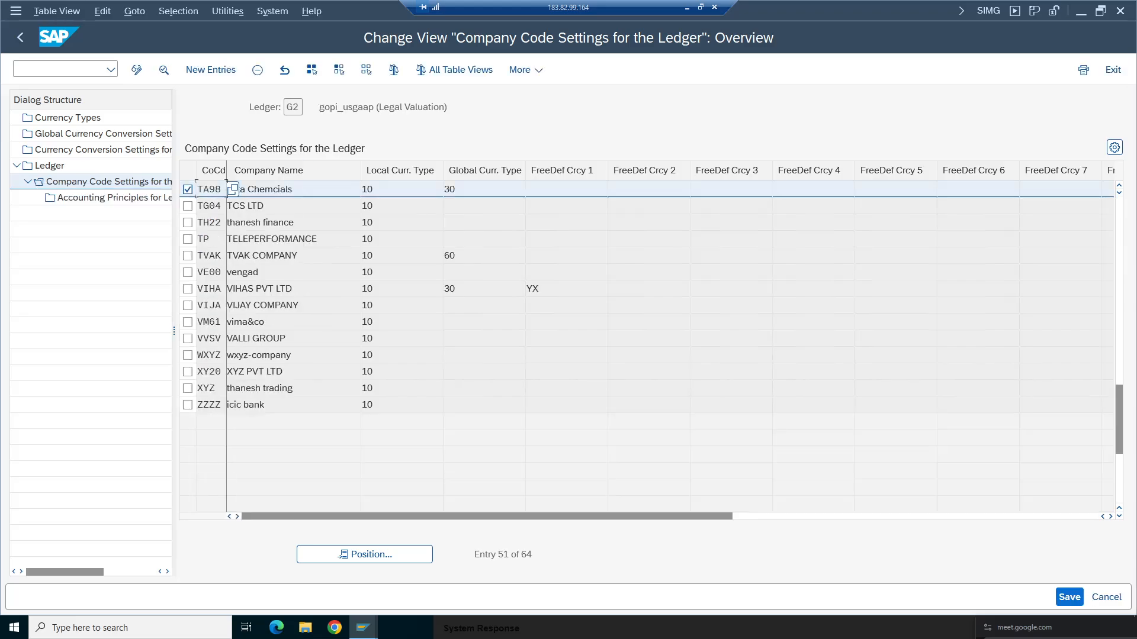
pyautogui.click(257, 69)
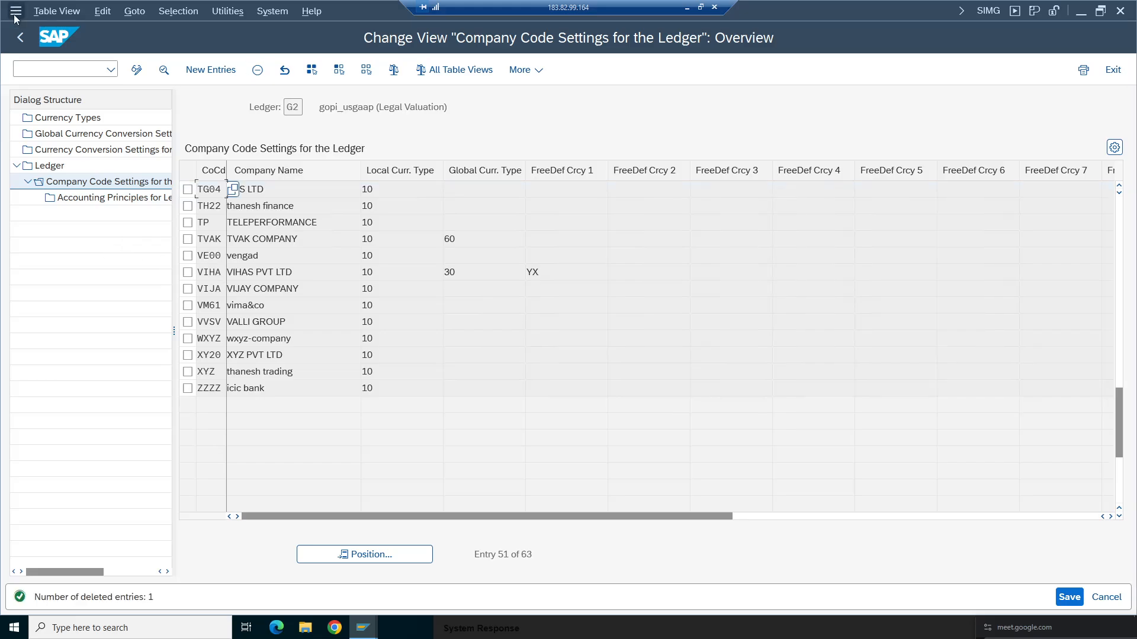
pyautogui.click(19, 39)
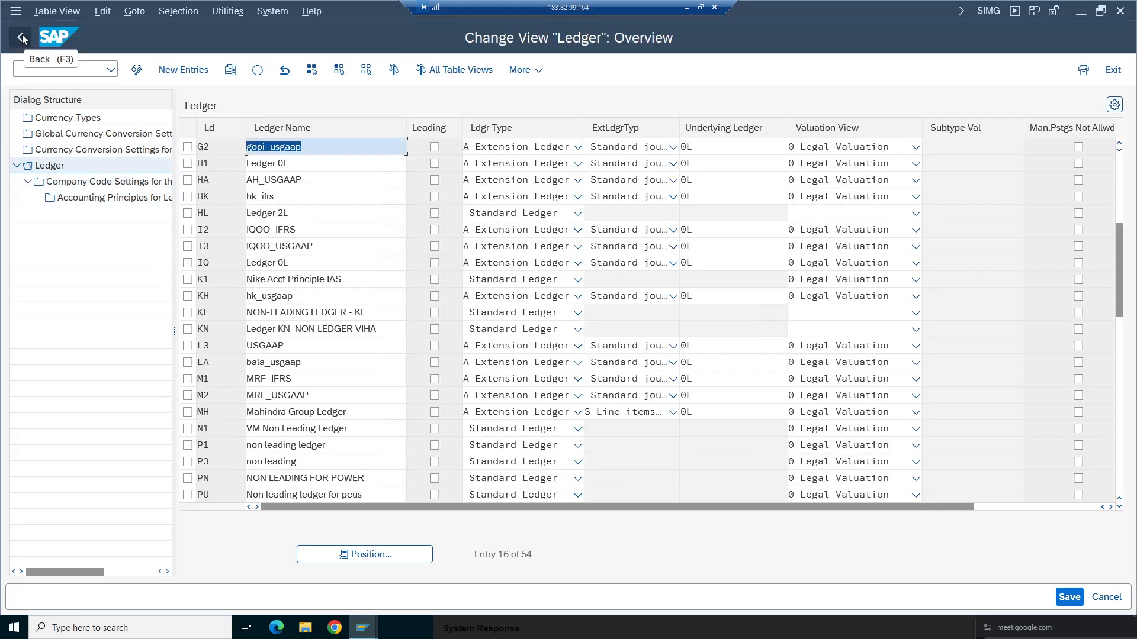
# - Delete company code TA98's entry from ledger G1's company code settings and return to the ledger list
pyautogui.moveTo(1123, 290); pyautogui.dragTo(1123, 244)
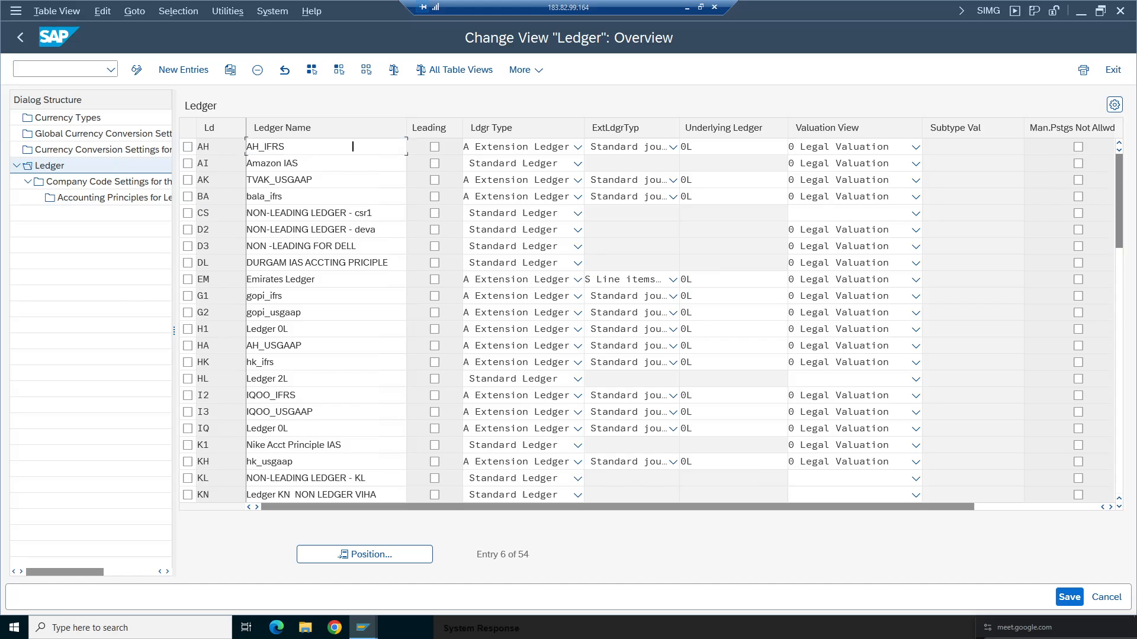
pyautogui.scroll(2, 356, 147)
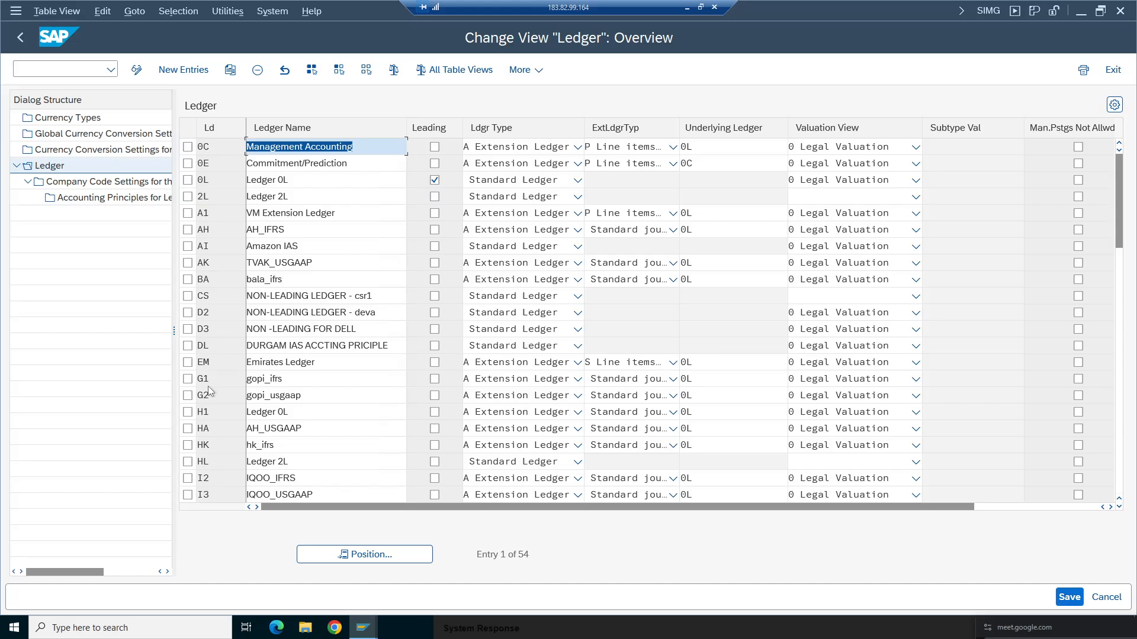
pyautogui.click(188, 379)
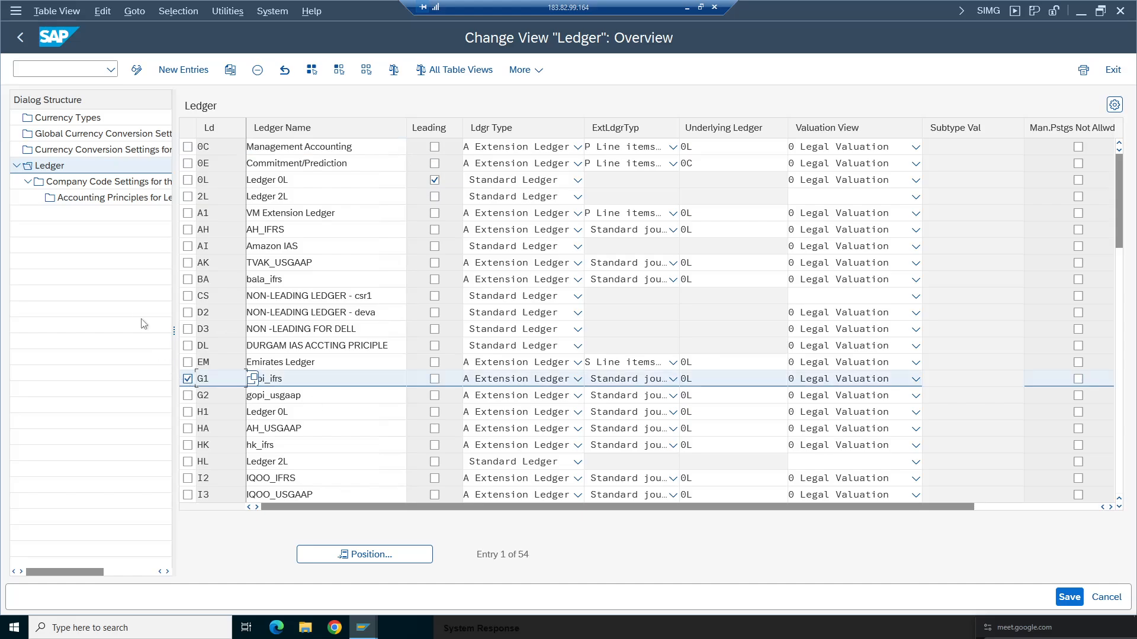
pyautogui.doubleClick(107, 181)
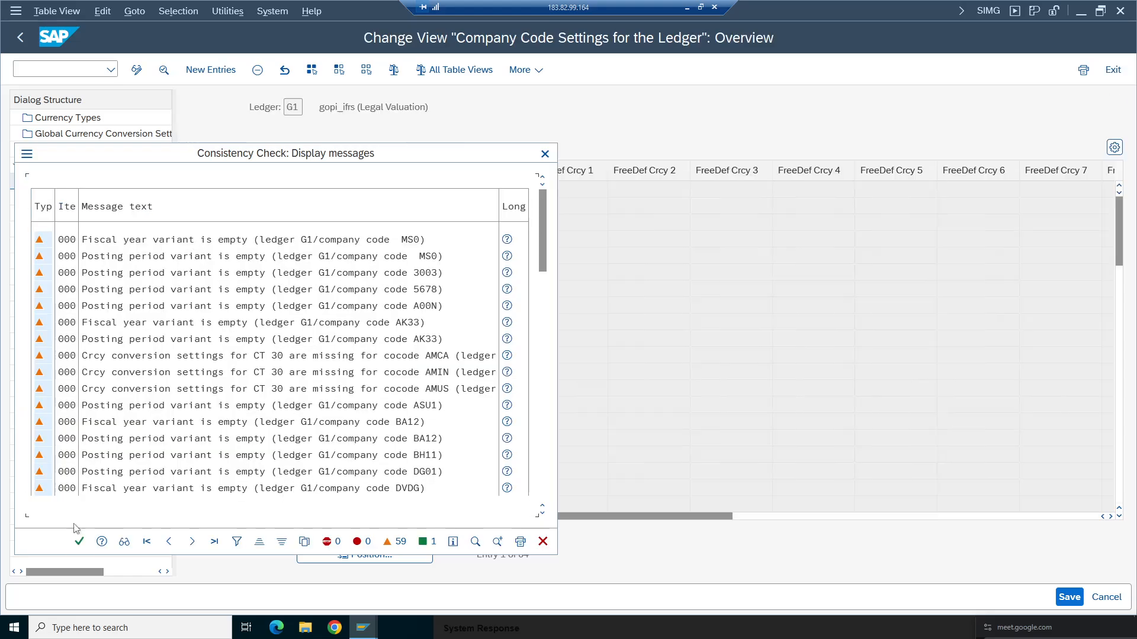
pyautogui.click(77, 540)
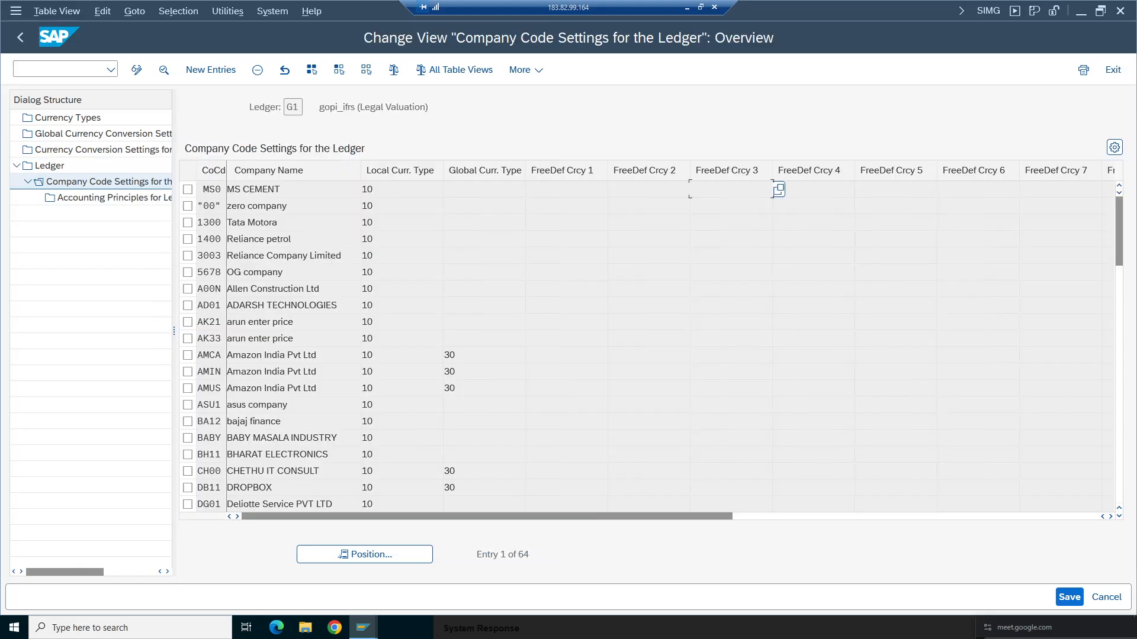
pyautogui.click(374, 551)
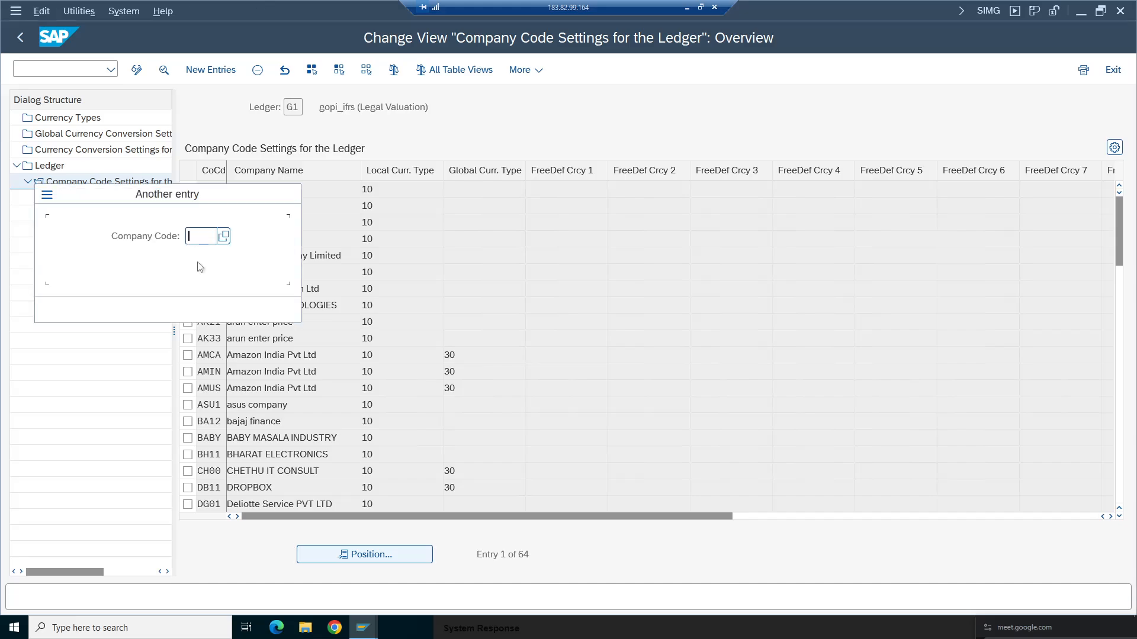
pyautogui.write('ta98')
pyautogui.click(264, 308)
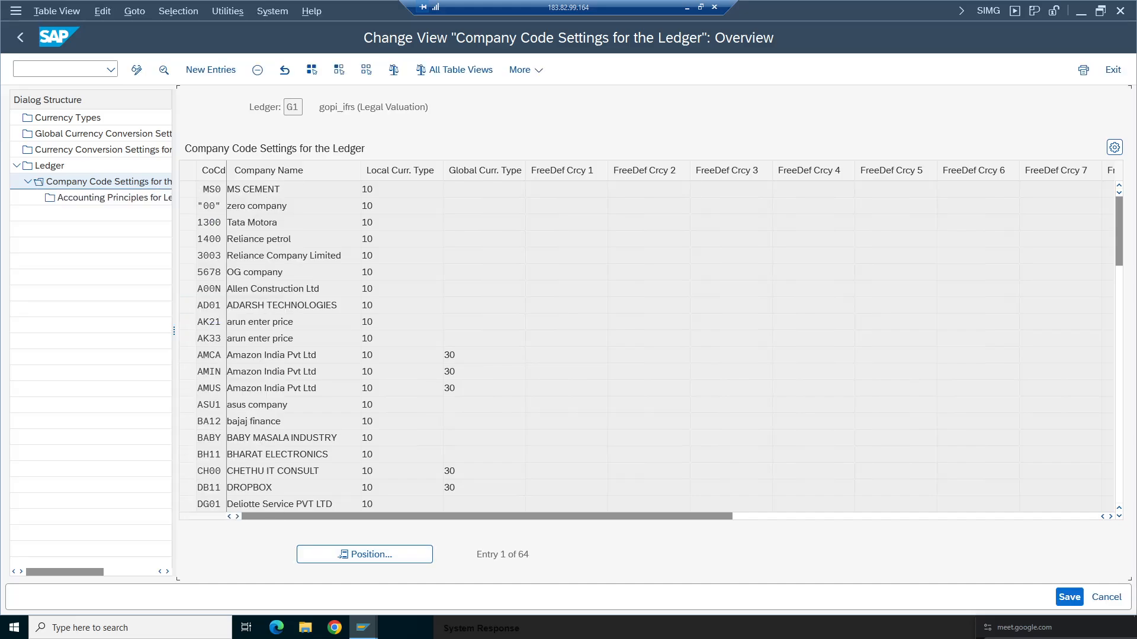
pyautogui.click(254, 73)
pyautogui.click(188, 189)
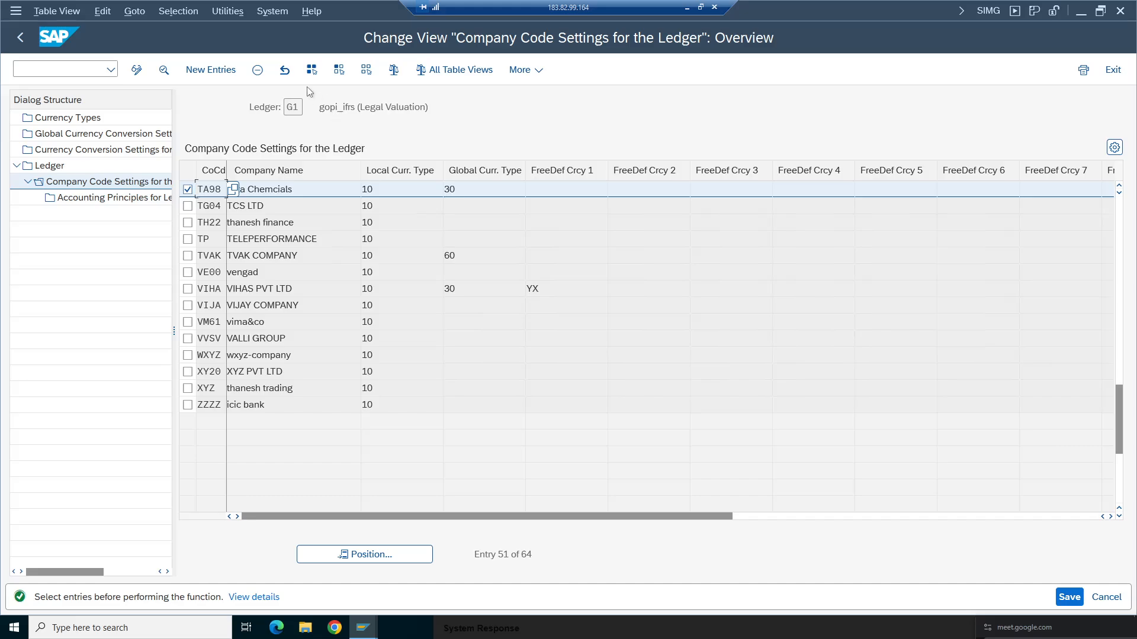
pyautogui.click(257, 70)
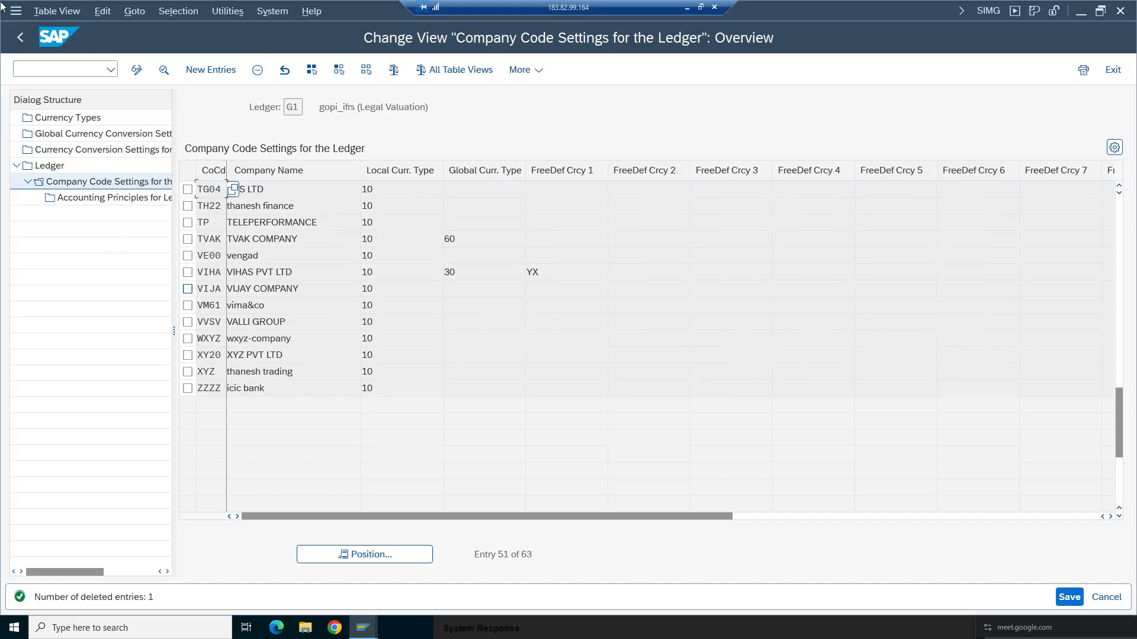
pyautogui.click(20, 36)
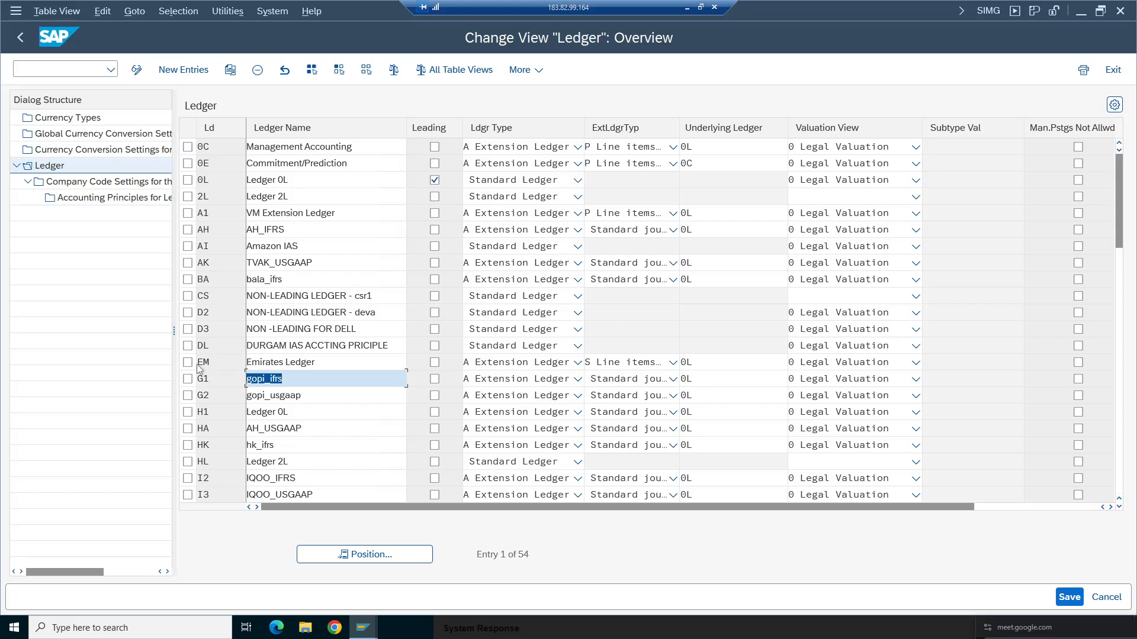
# - Delete company code TA98's entry from ledger EM's company code settings and return to the ledger list
pyautogui.click(188, 363)
pyautogui.click(110, 181)
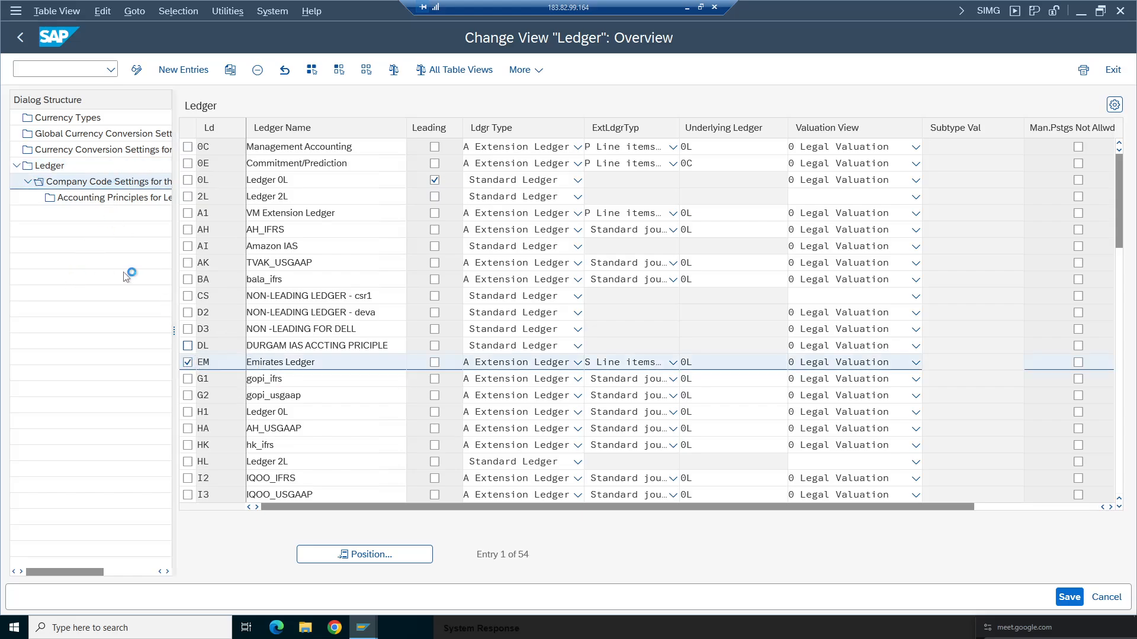
pyautogui.click(75, 542)
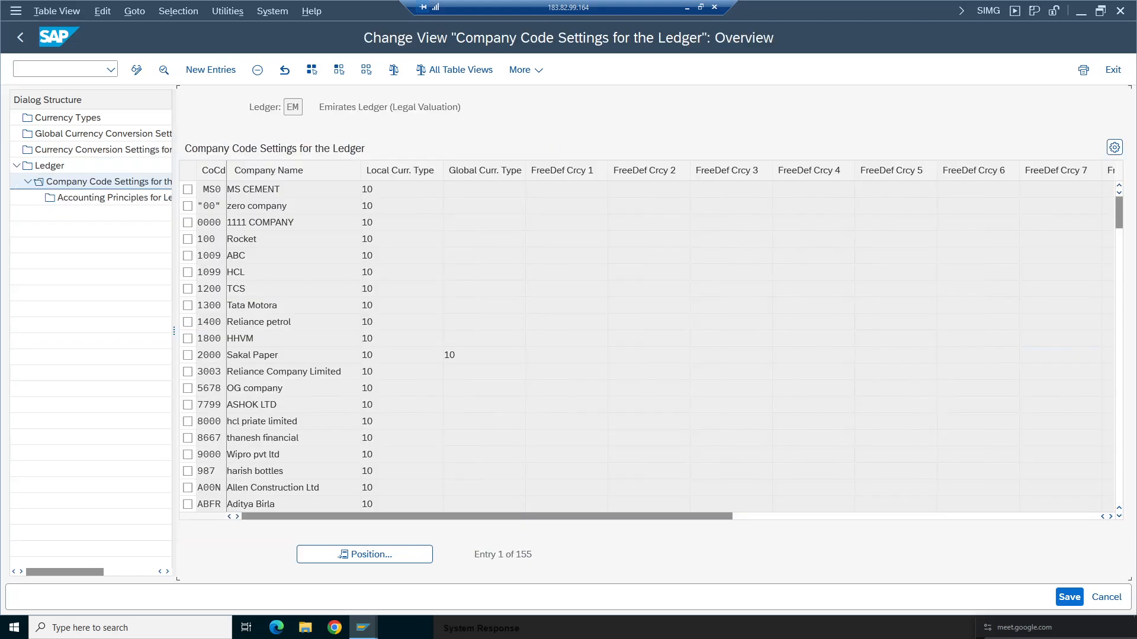
pyautogui.click(399, 559)
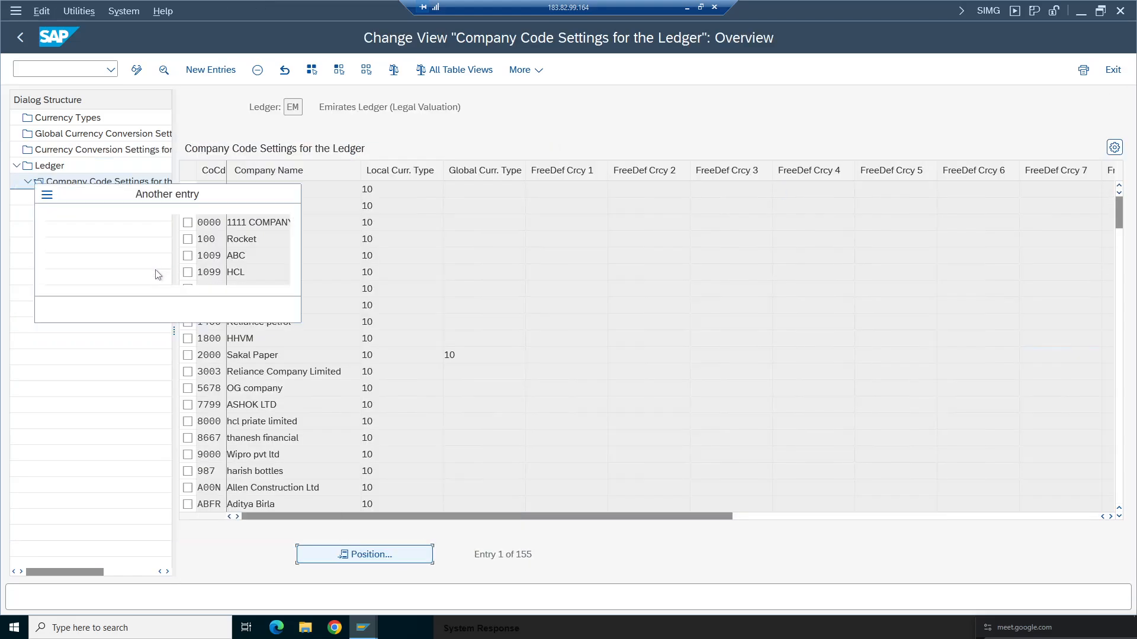
pyautogui.click(201, 236)
pyautogui.click(204, 258)
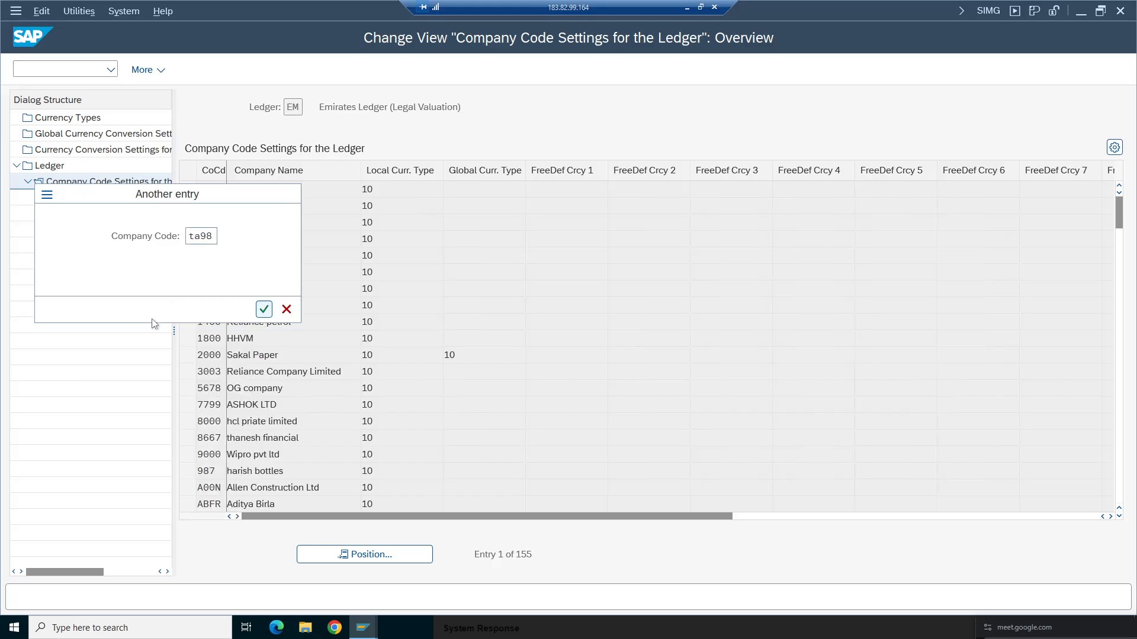
pyautogui.press('Return')
pyautogui.click(187, 190)
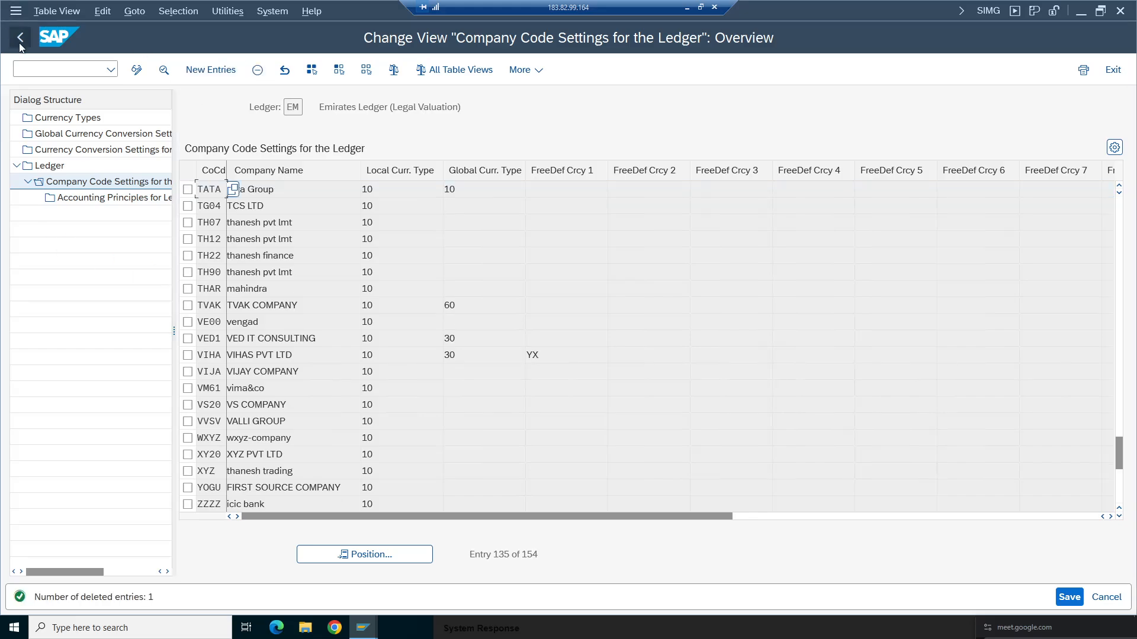
pyautogui.press('F3')
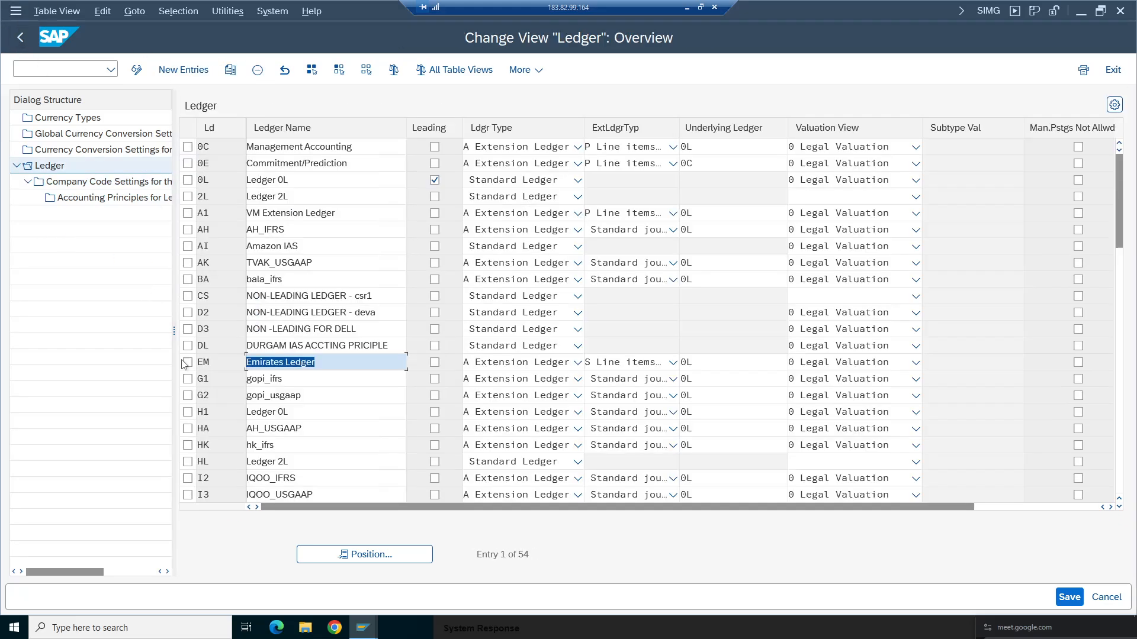
# - Delete company code TA98's entry from ledger BA's company code settings and return to the ledger list
pyautogui.click(187, 279)
pyautogui.click(113, 184)
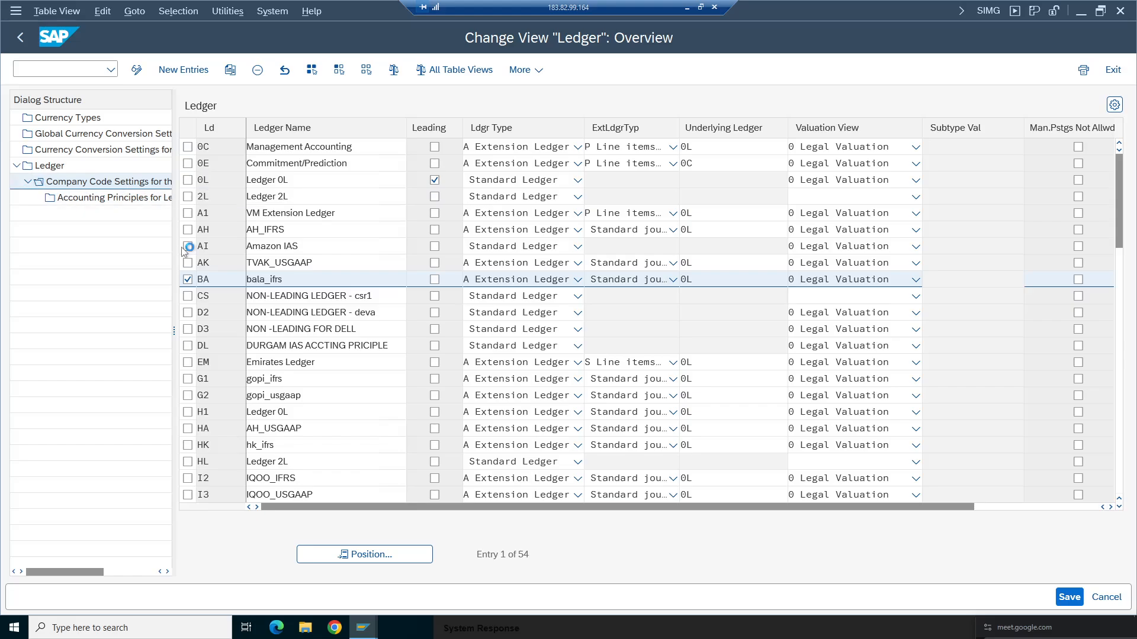
pyautogui.click(71, 541)
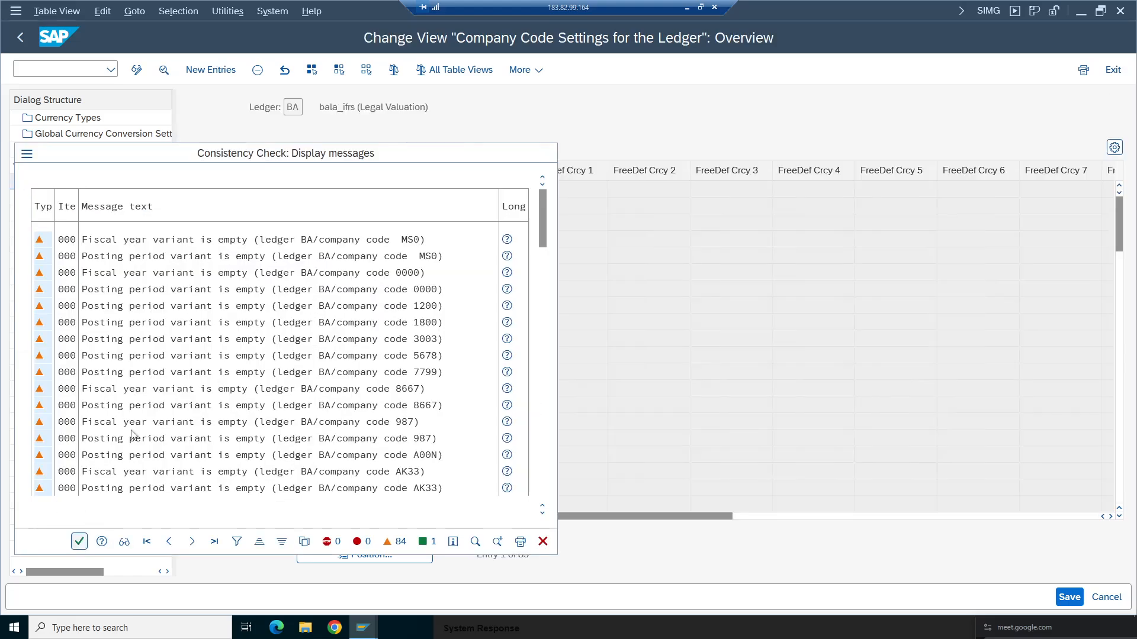
pyautogui.click(367, 555)
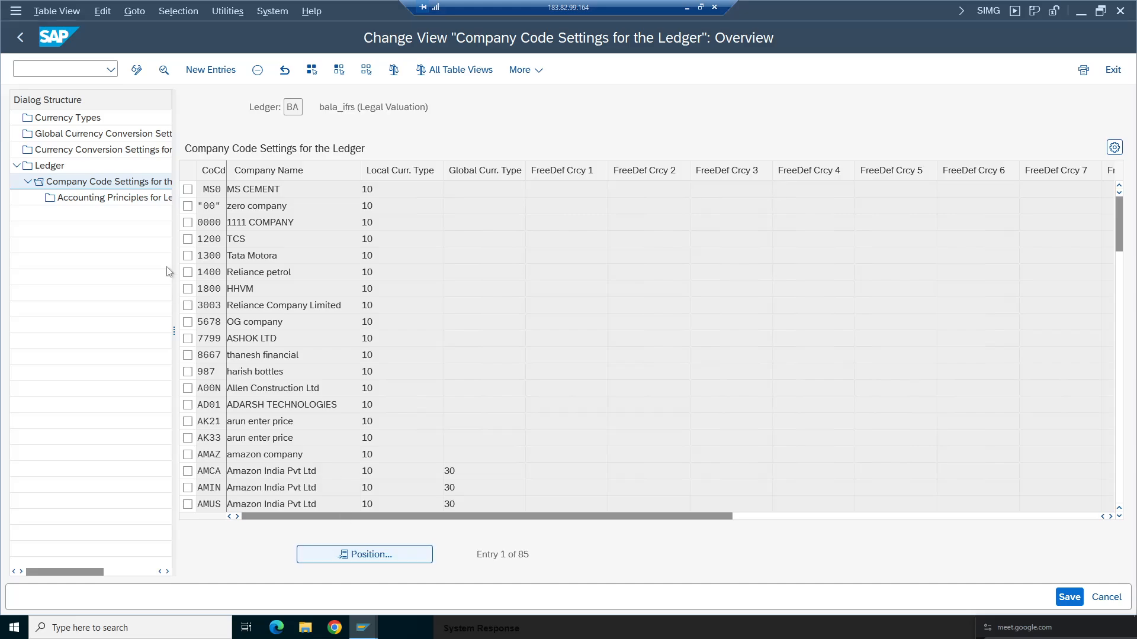
pyautogui.click(202, 261)
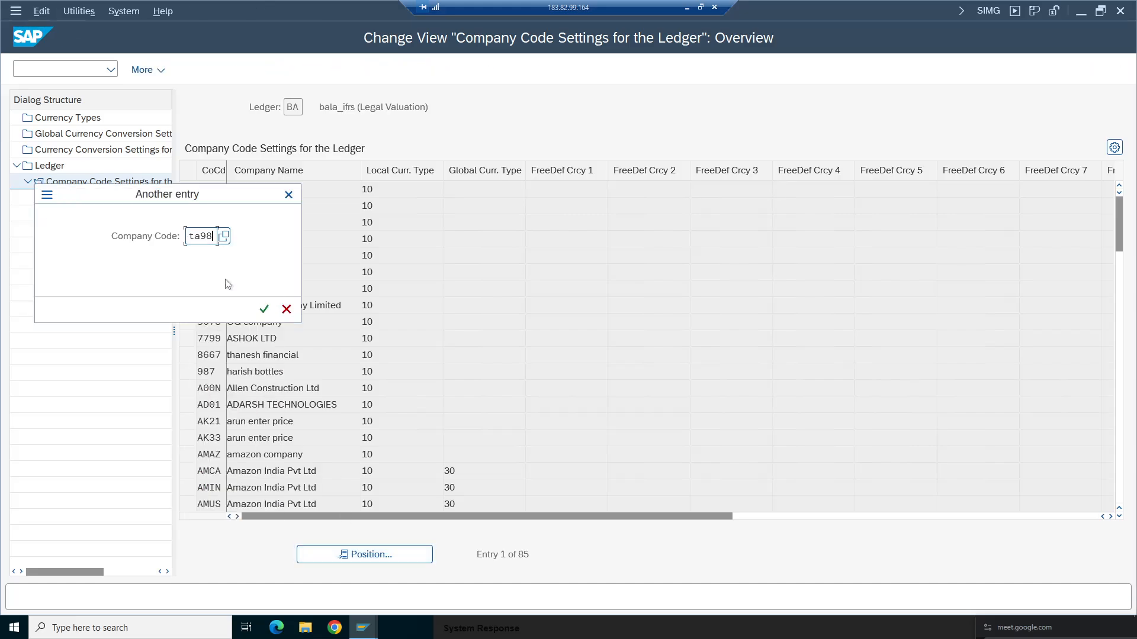
pyautogui.click(264, 309)
pyautogui.click(188, 188)
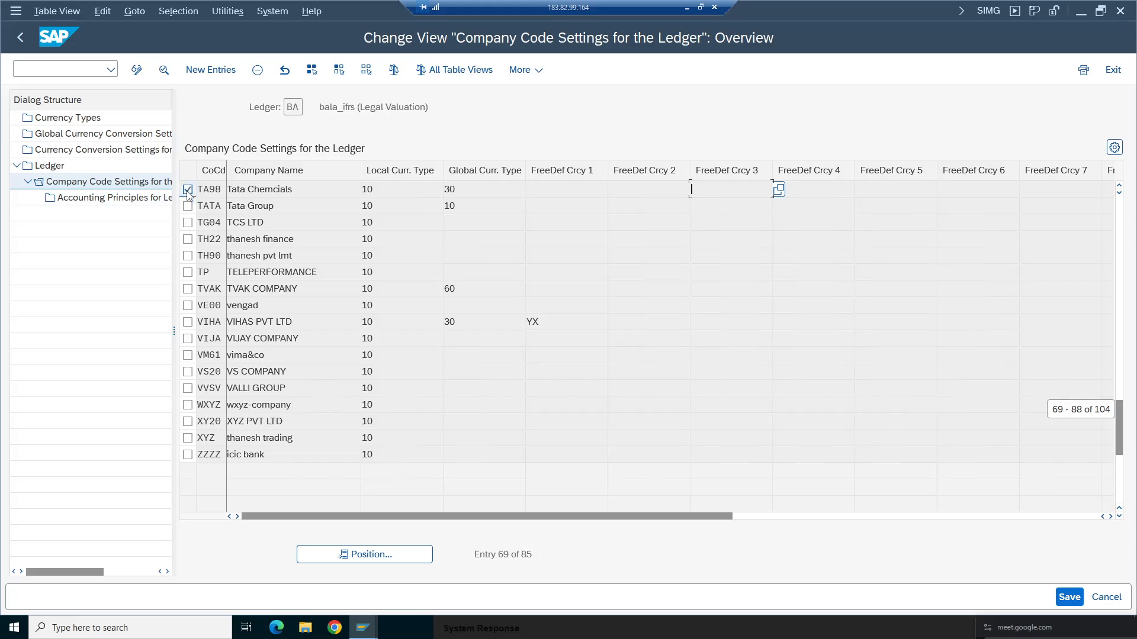
pyautogui.click(258, 70)
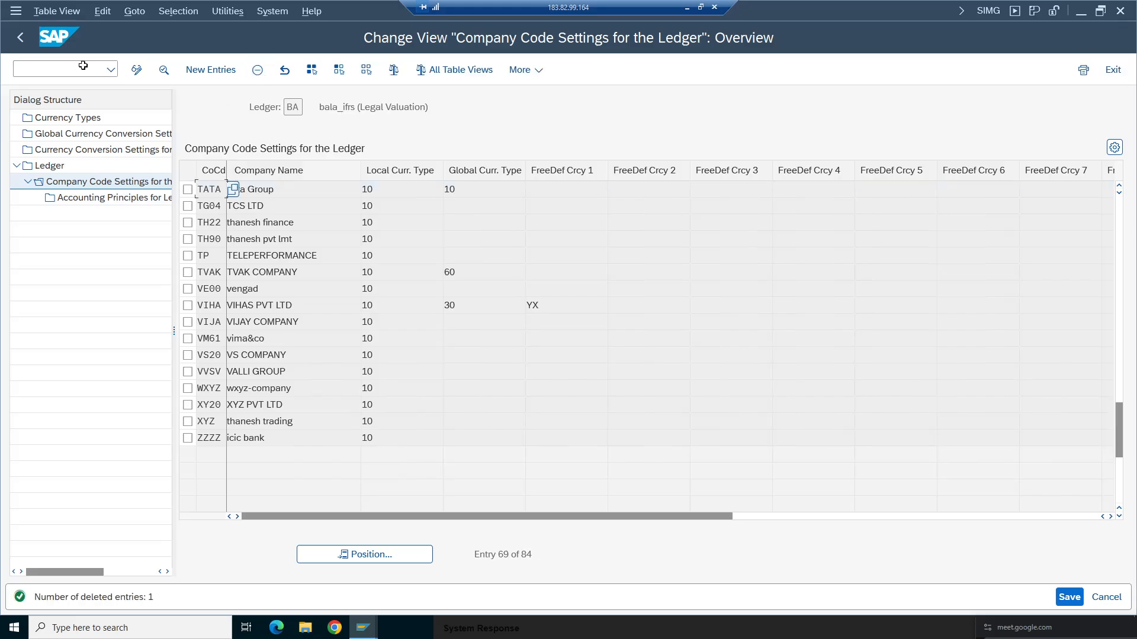
pyautogui.click(20, 38)
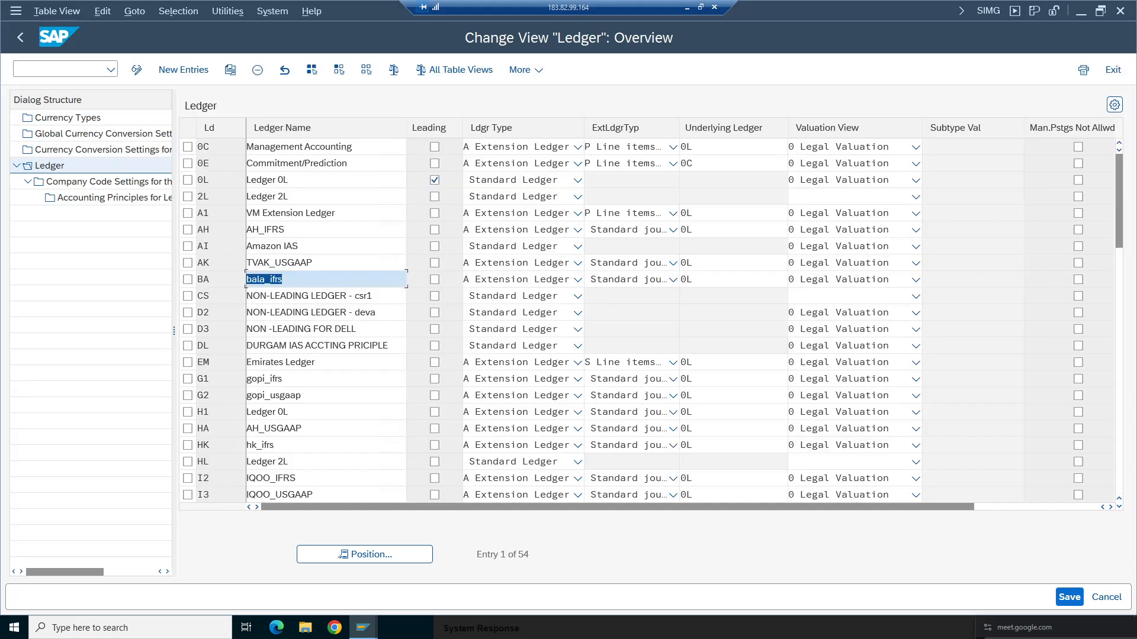
# - Delete company code TA98's entry from ledger AK's company code settings and return to the ledger list
pyautogui.click(187, 262)
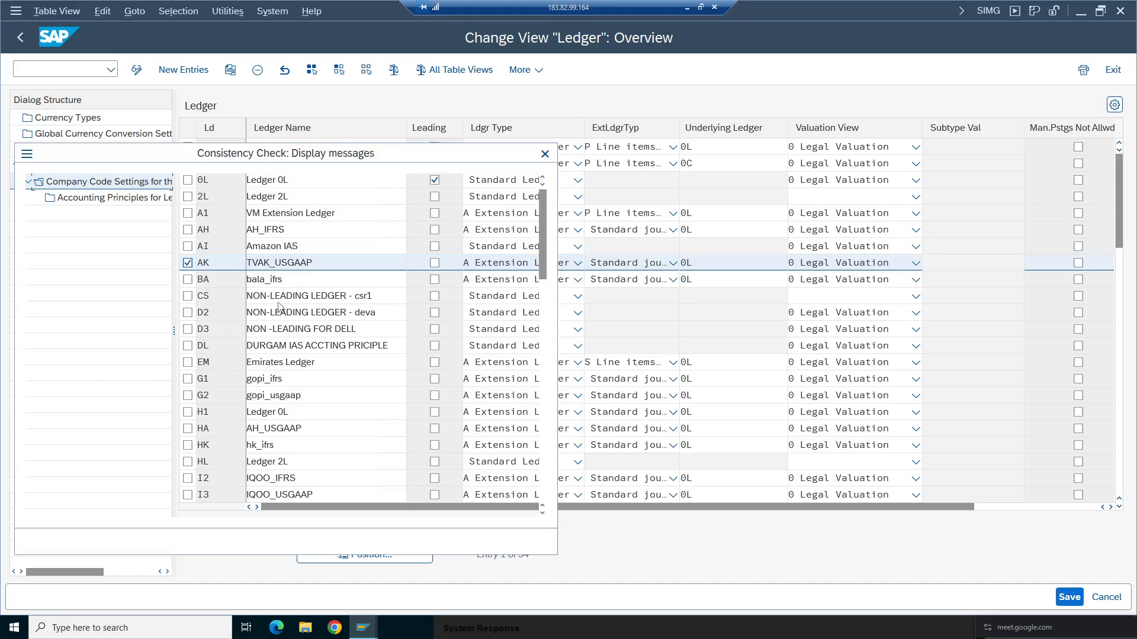
pyautogui.click(79, 541)
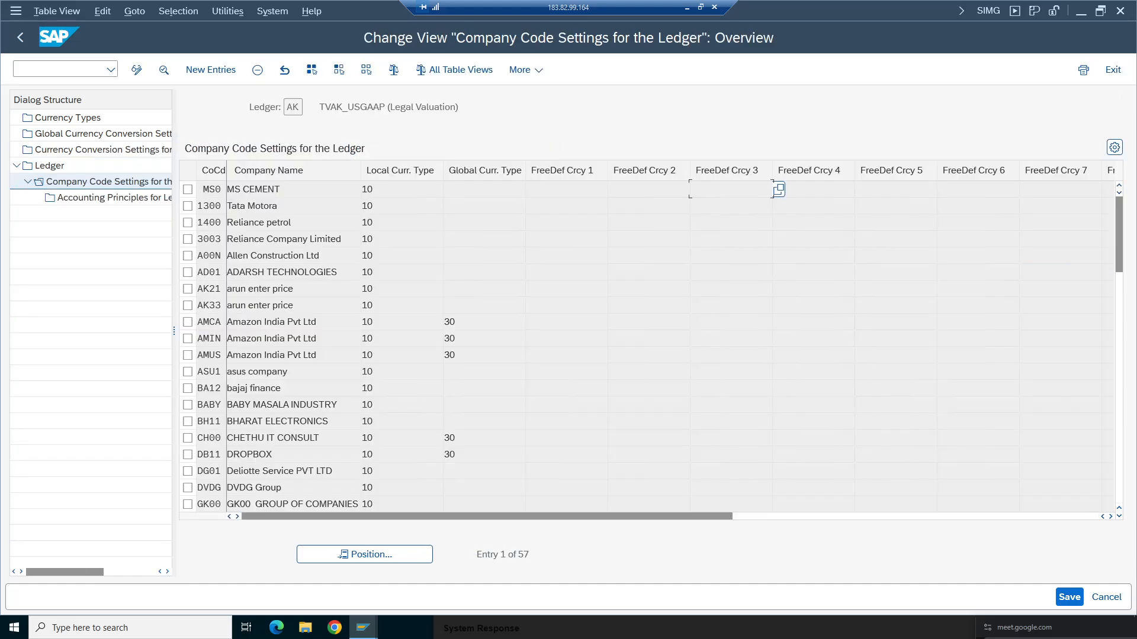
pyautogui.click(391, 554)
pyautogui.write('ta98')
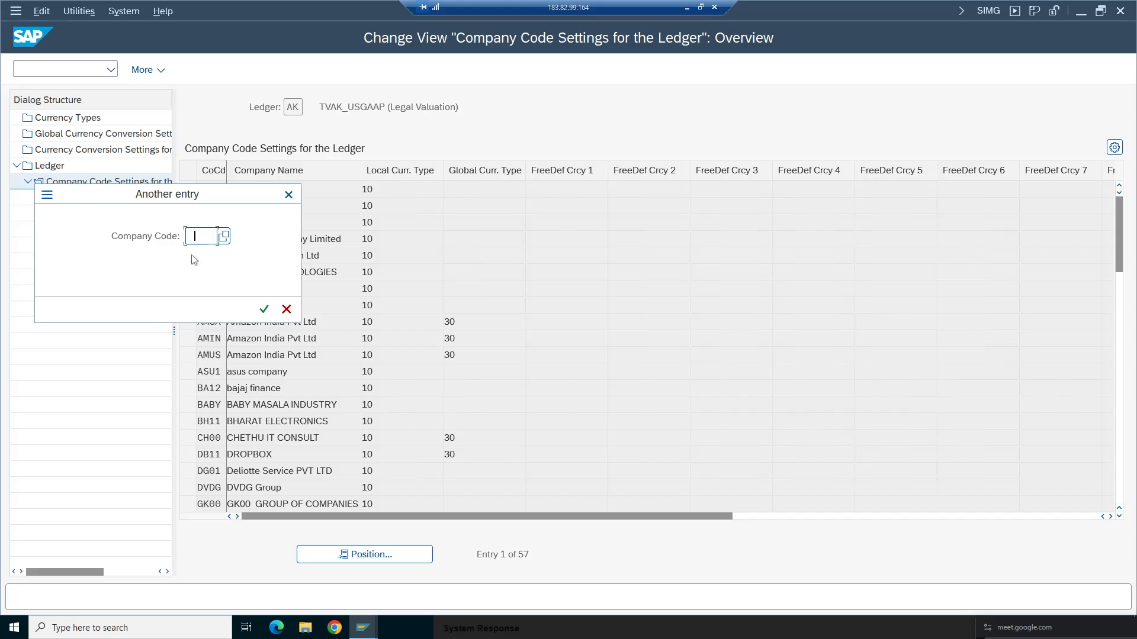
pyautogui.press('Return')
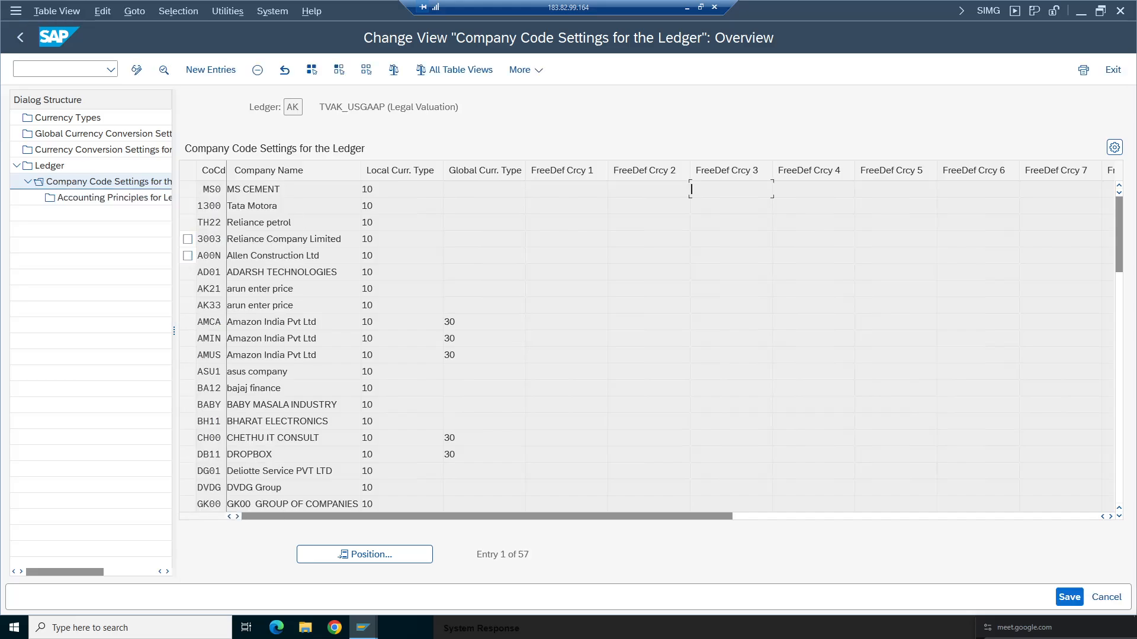
pyautogui.click(259, 71)
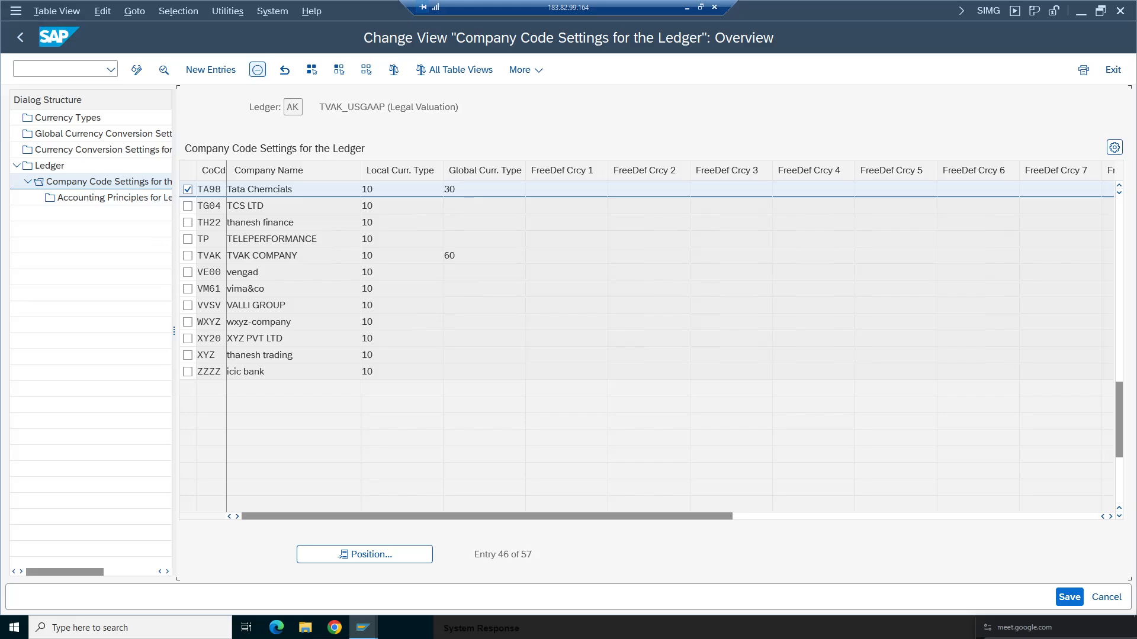
pyautogui.click(22, 38)
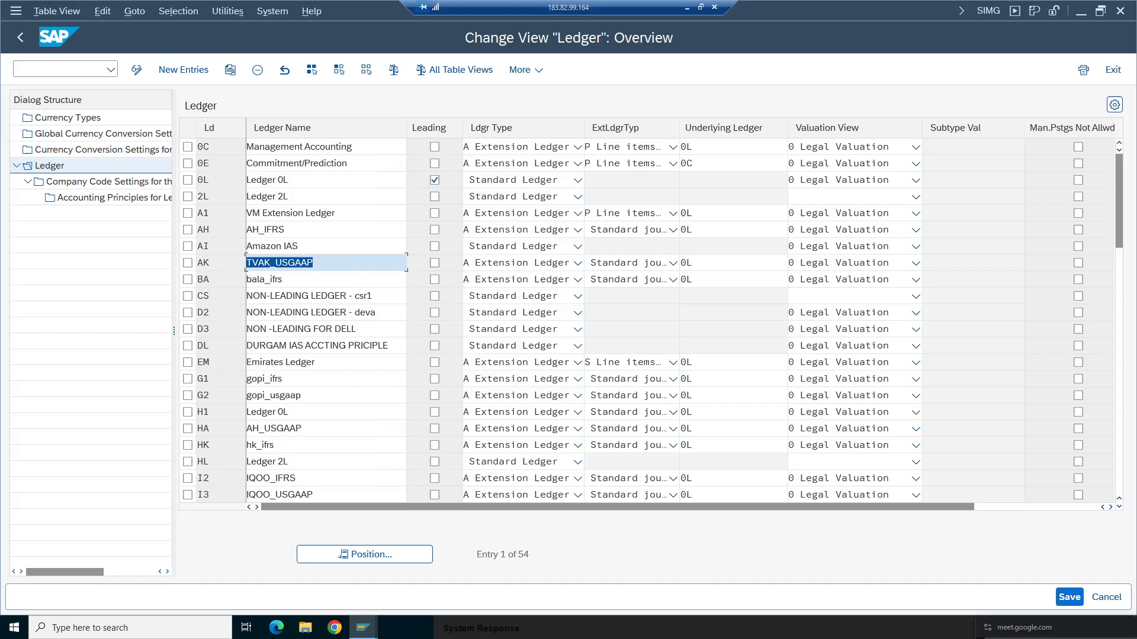
# - Delete company code TA98's entry from ledger AH's company code settings and return to the ledger list
pyautogui.click(187, 231)
pyautogui.doubleClick(129, 184)
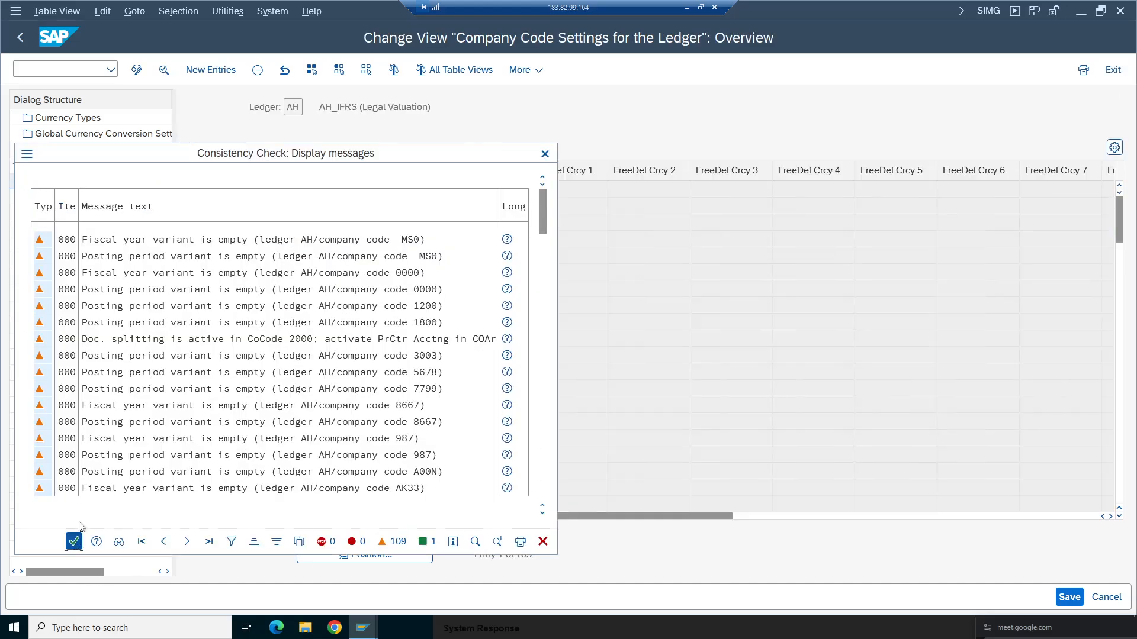
pyautogui.click(77, 541)
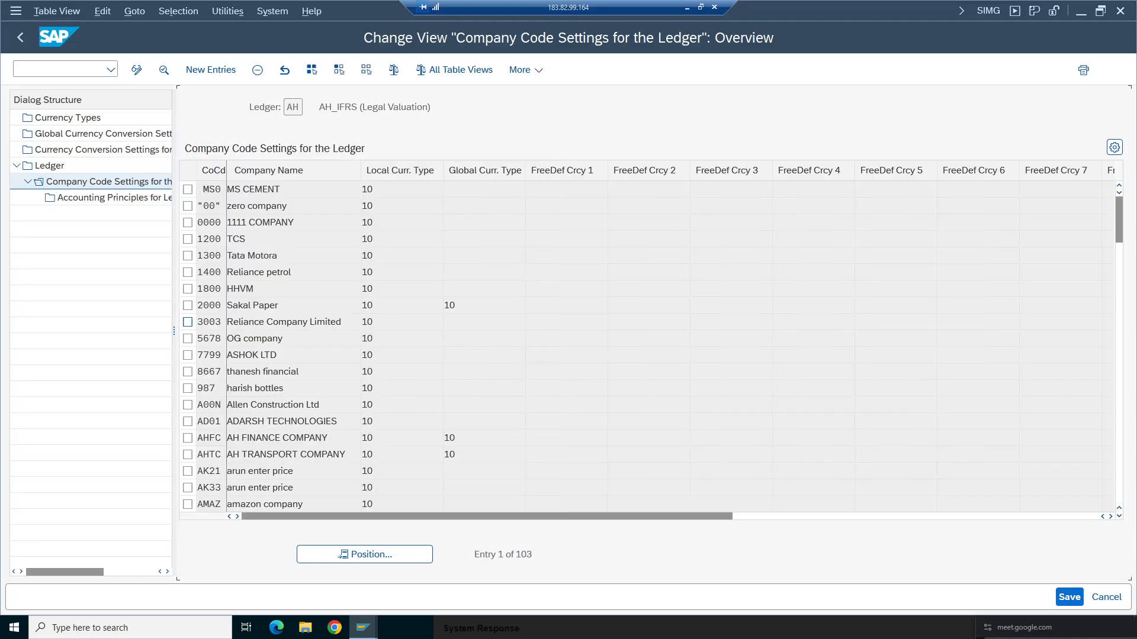
pyautogui.click(398, 555)
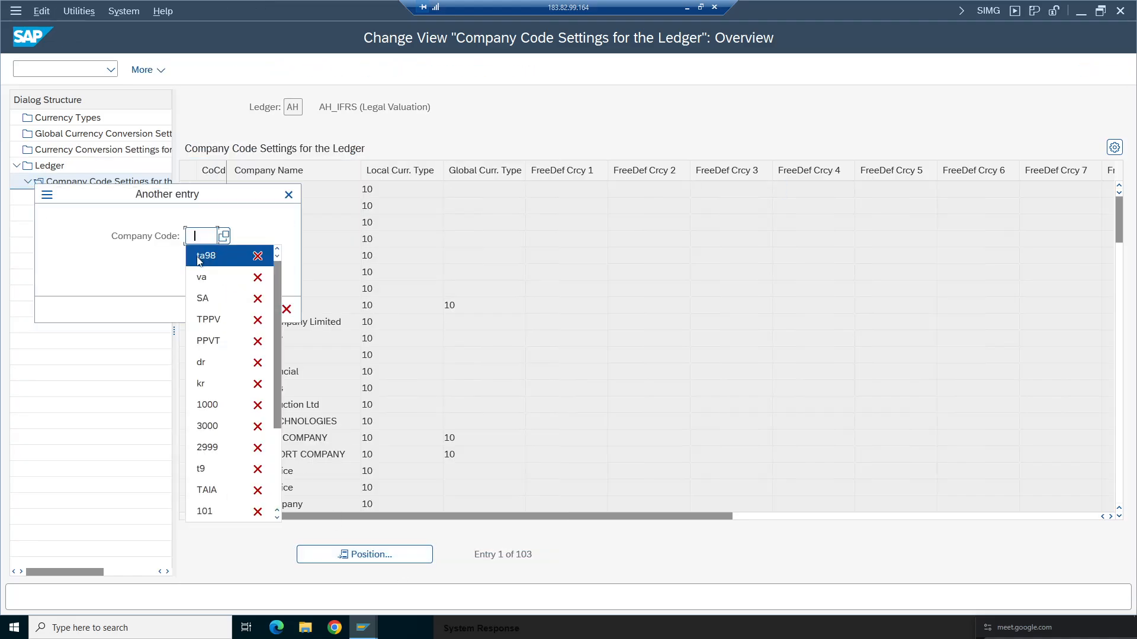
pyautogui.click(198, 260)
pyautogui.click(267, 308)
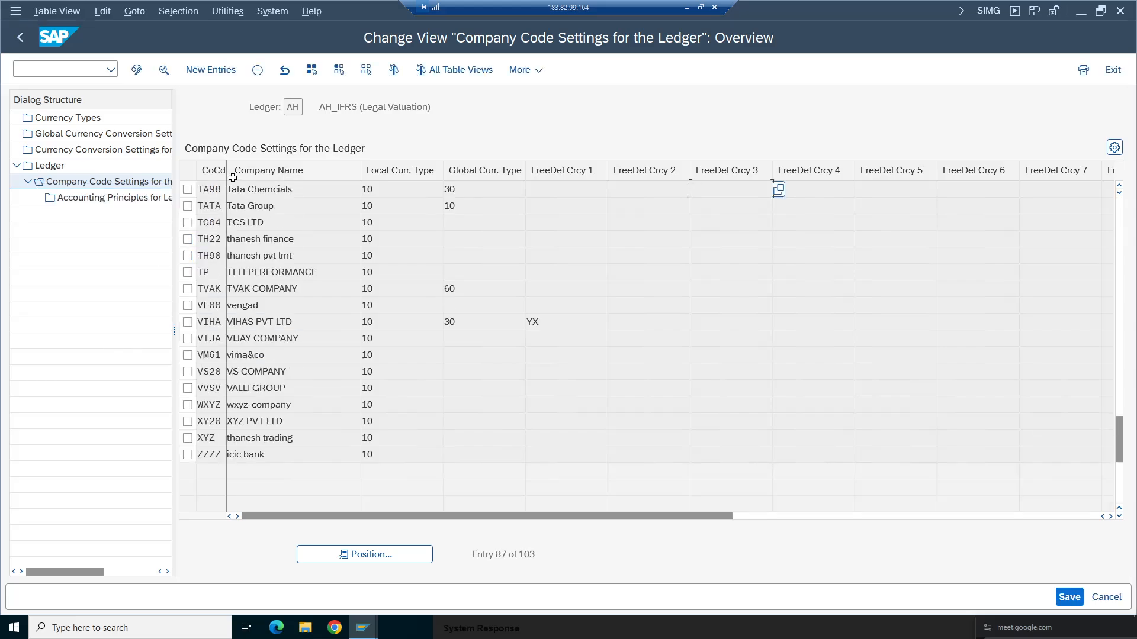
pyautogui.click(187, 190)
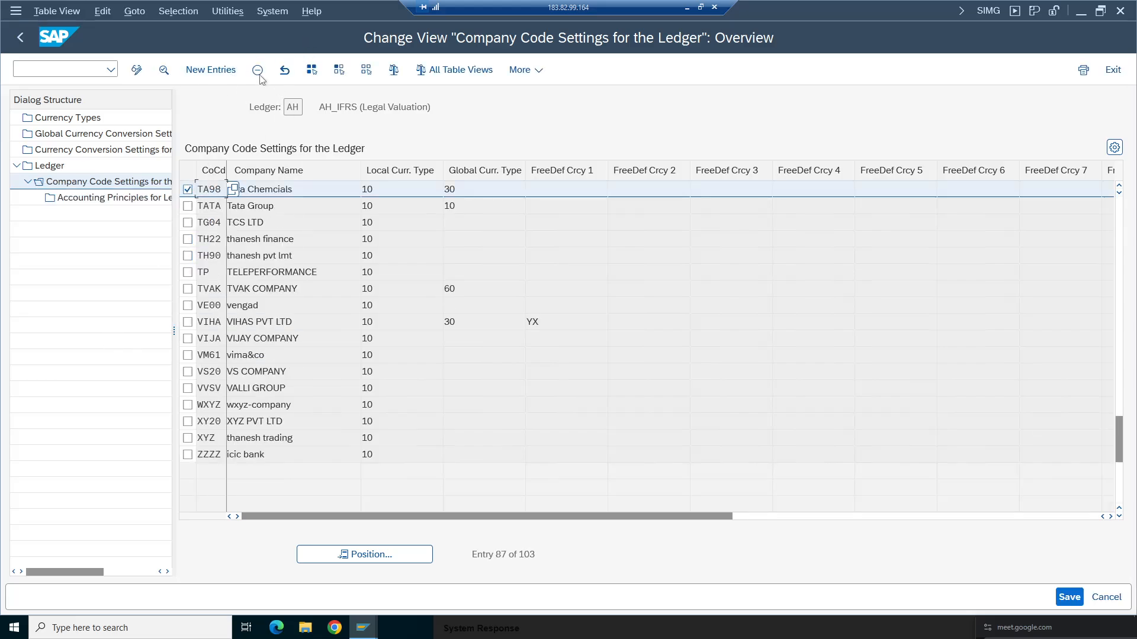
pyautogui.hotkey('shift', 'F2')
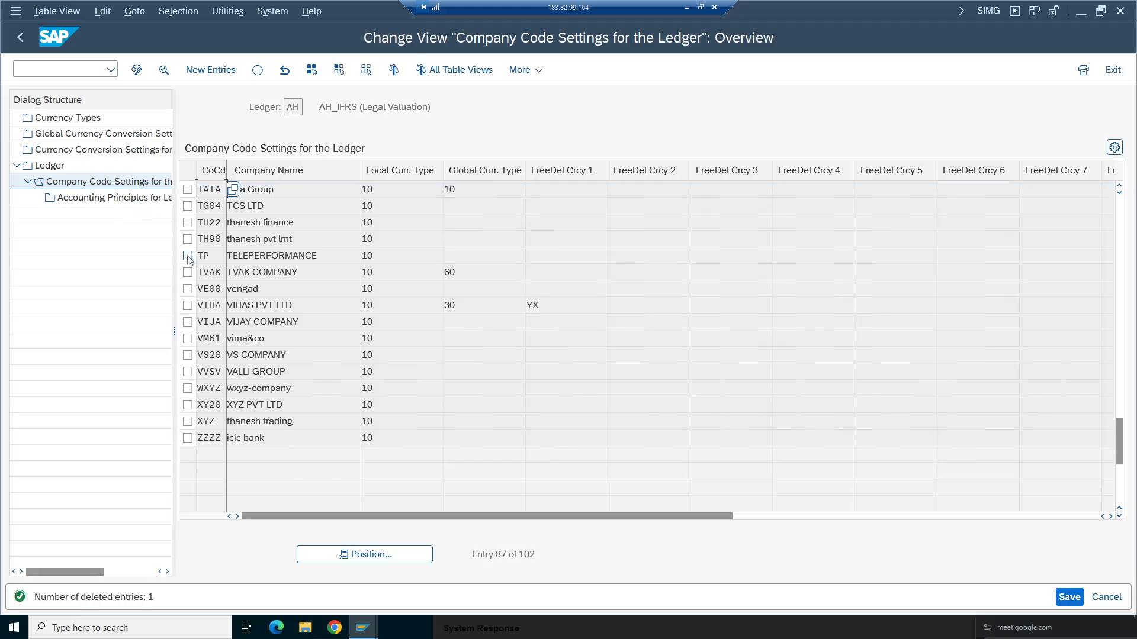
pyautogui.doubleClick(49, 166)
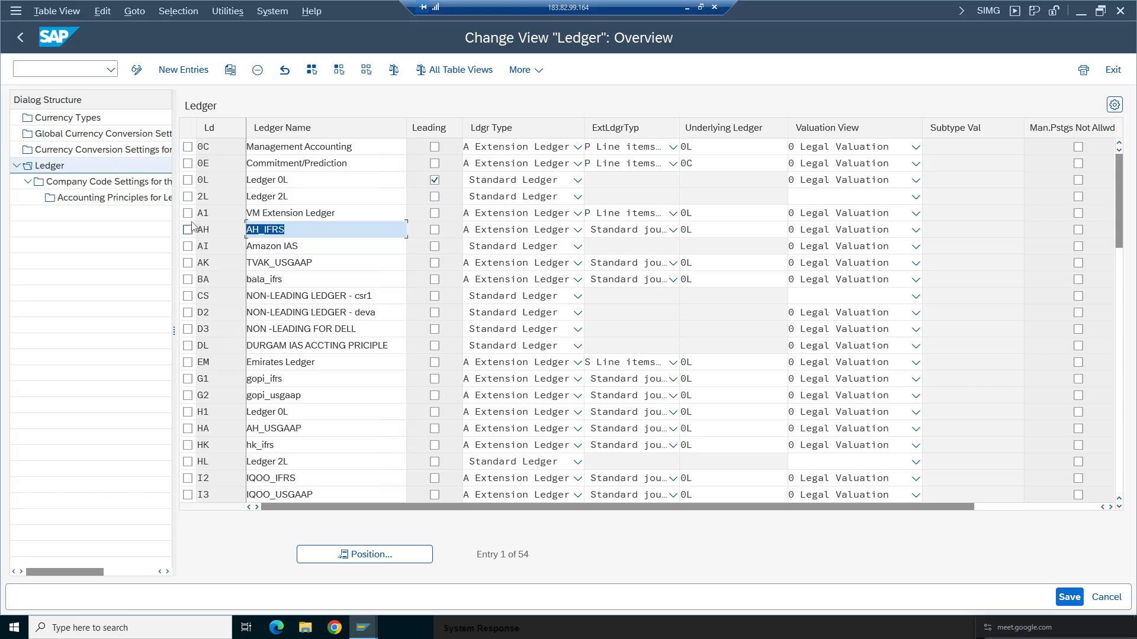
# - Delete company code TA98's entry from ledger A1's company code settings and return to the ledger list
pyautogui.click(187, 213)
pyautogui.doubleClick(146, 183)
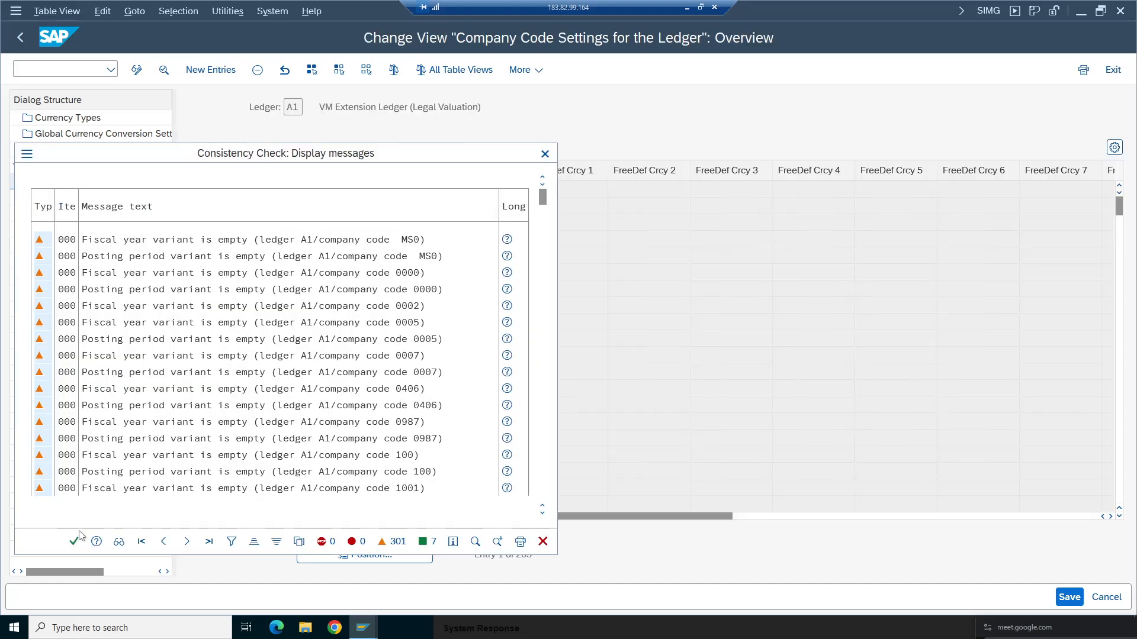
pyautogui.click(74, 540)
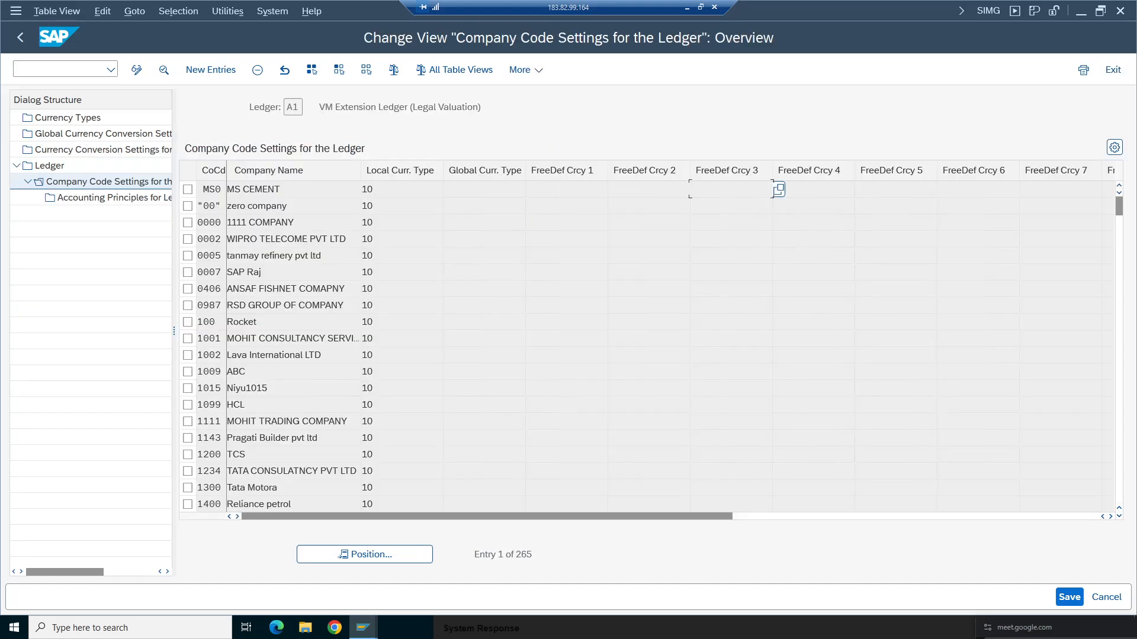
pyautogui.click(354, 551)
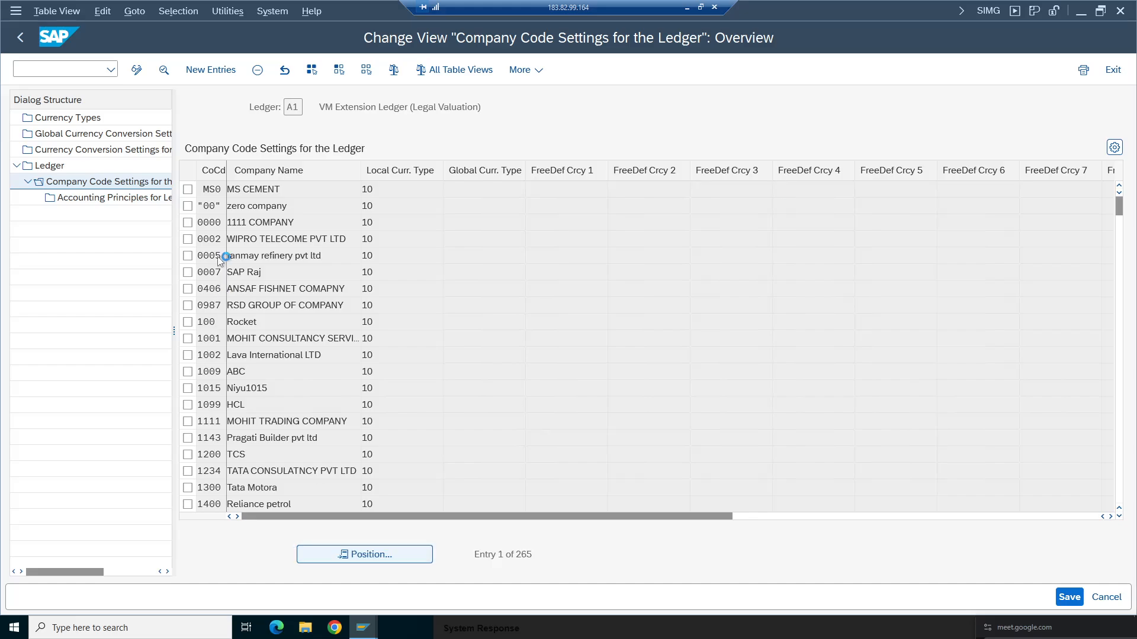
pyautogui.write('ta98')
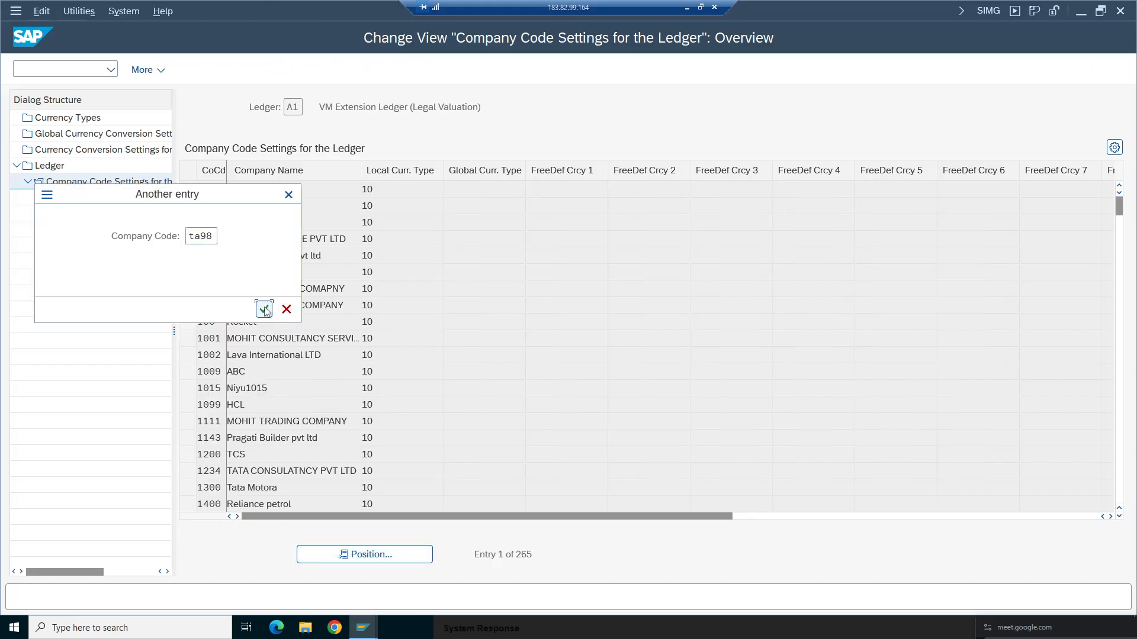
pyautogui.click(264, 310)
pyautogui.click(188, 189)
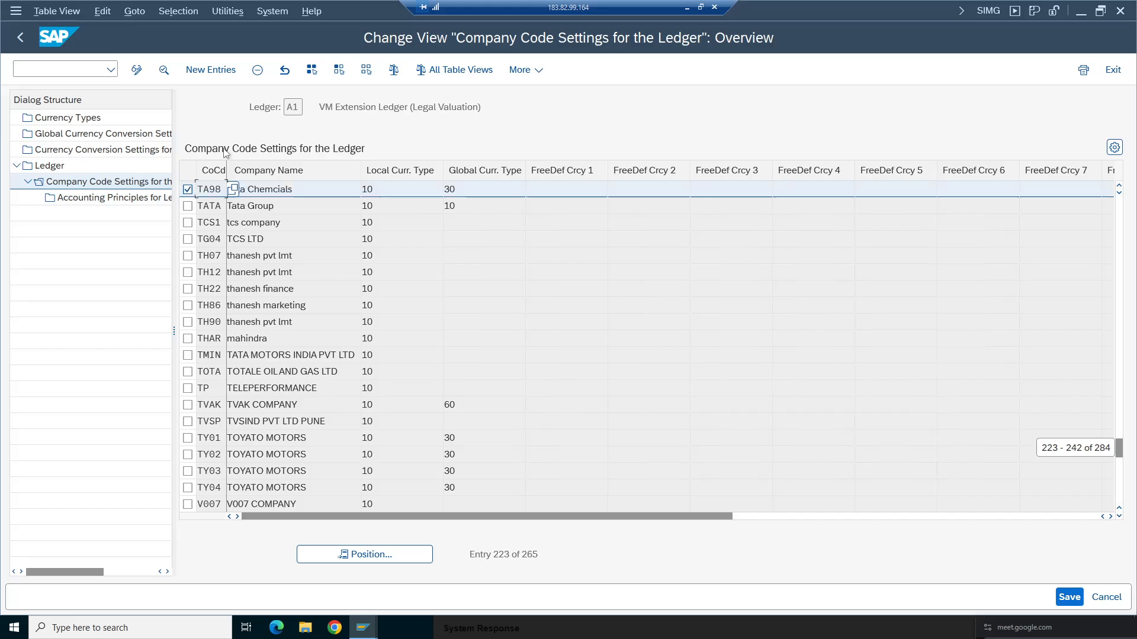
pyautogui.click(259, 72)
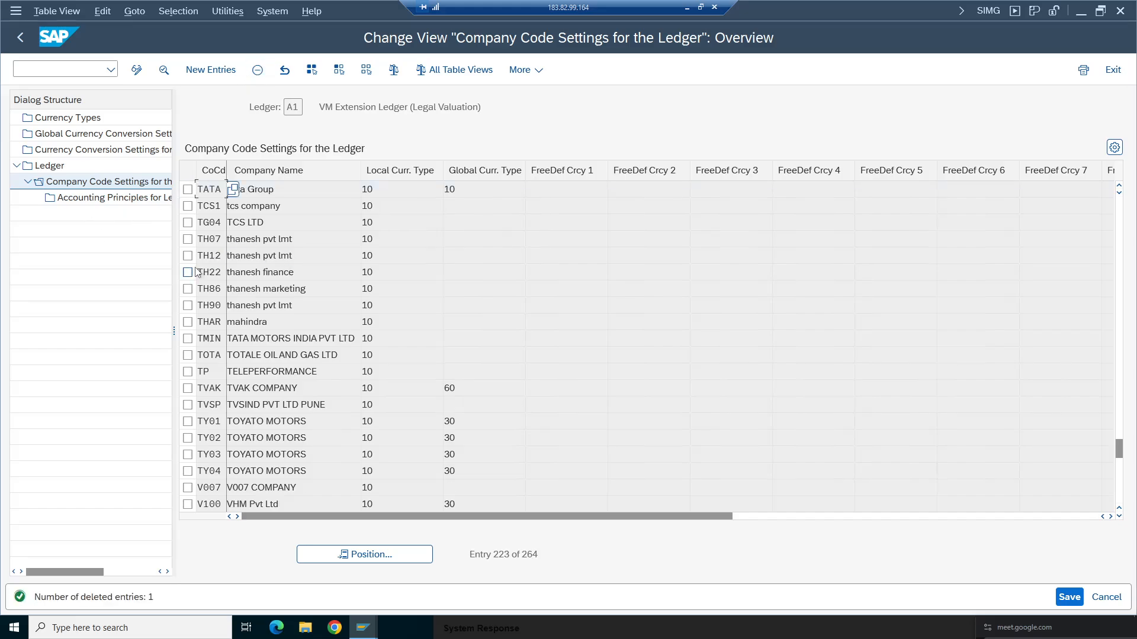
pyautogui.click(20, 37)
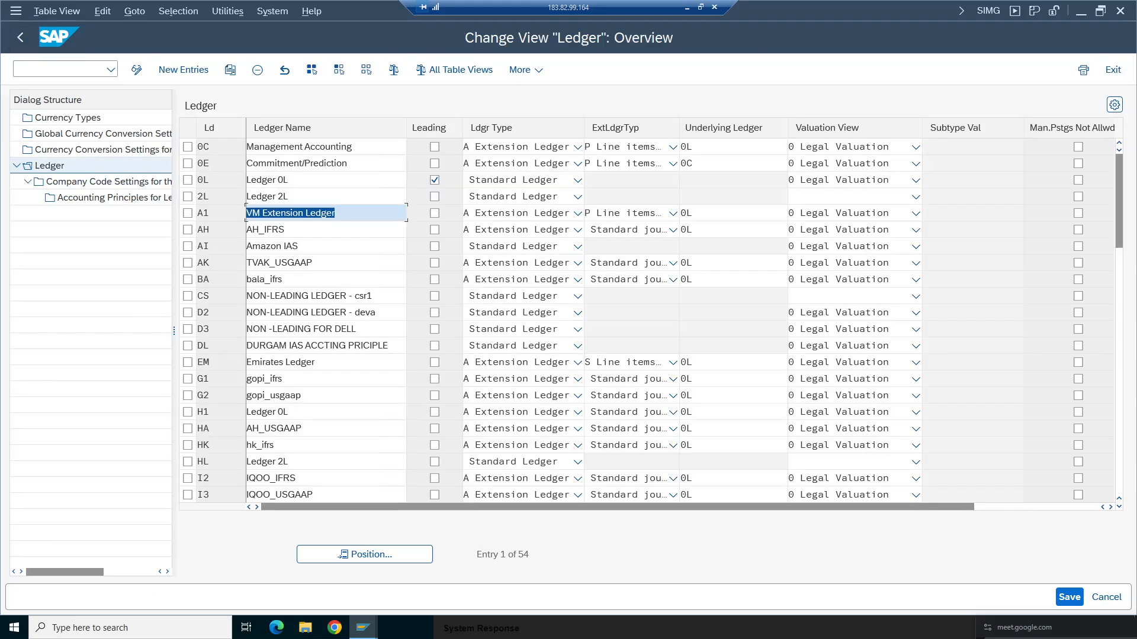
# - Delete company code TA98's entry from ledger 0E's company code settings and return to the ledger list
pyautogui.click(188, 163)
pyautogui.doubleClick(107, 181)
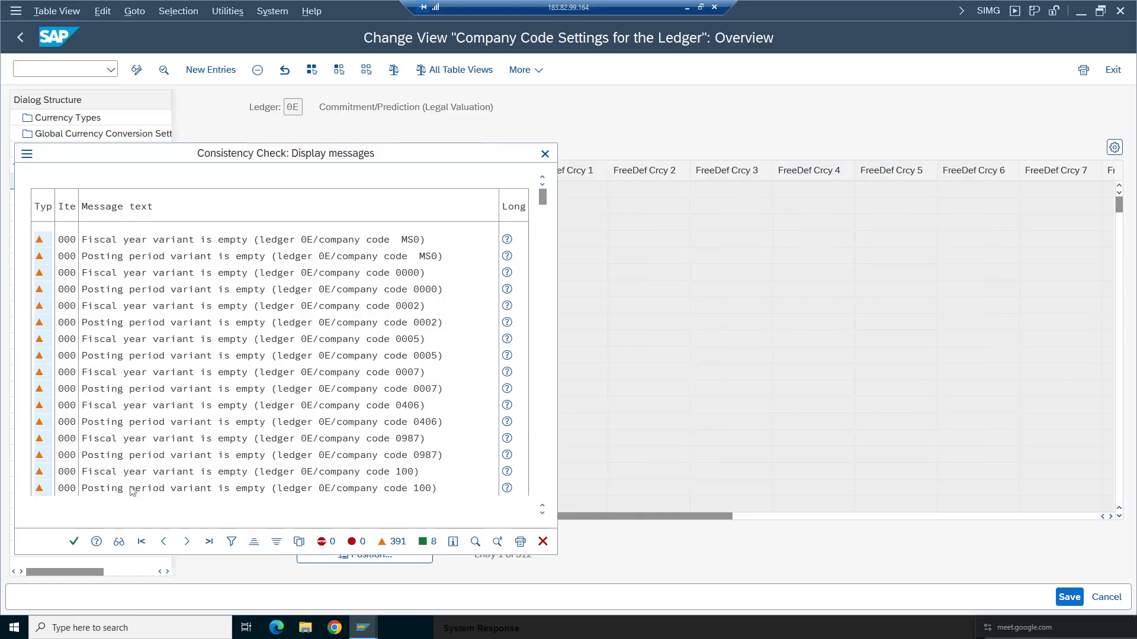
pyautogui.click(73, 541)
pyautogui.click(407, 552)
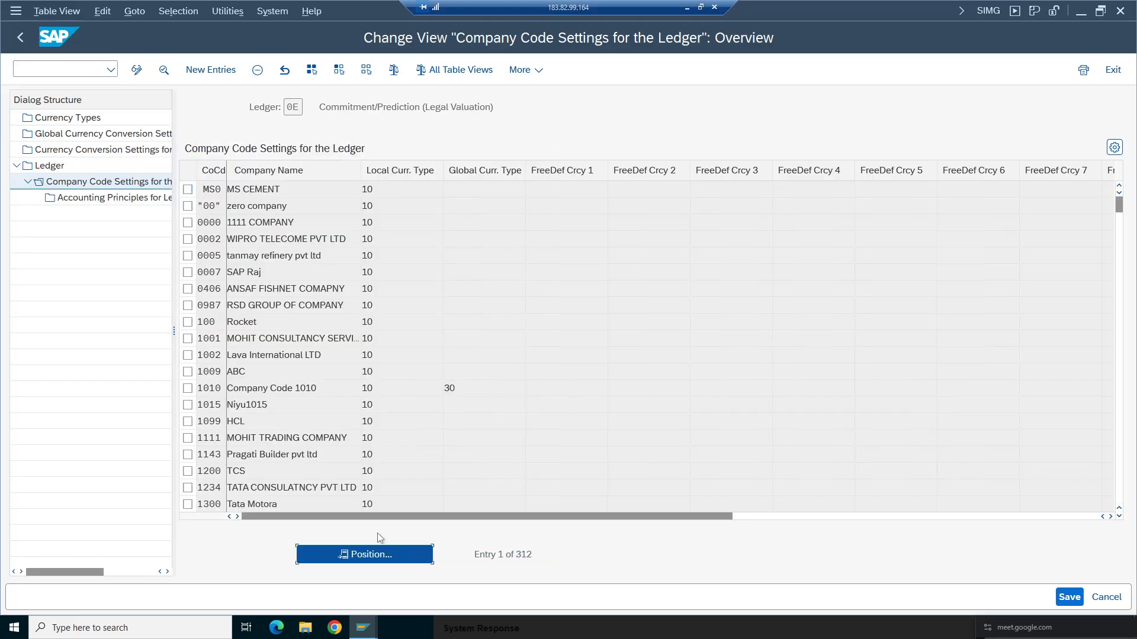
pyautogui.click(201, 237)
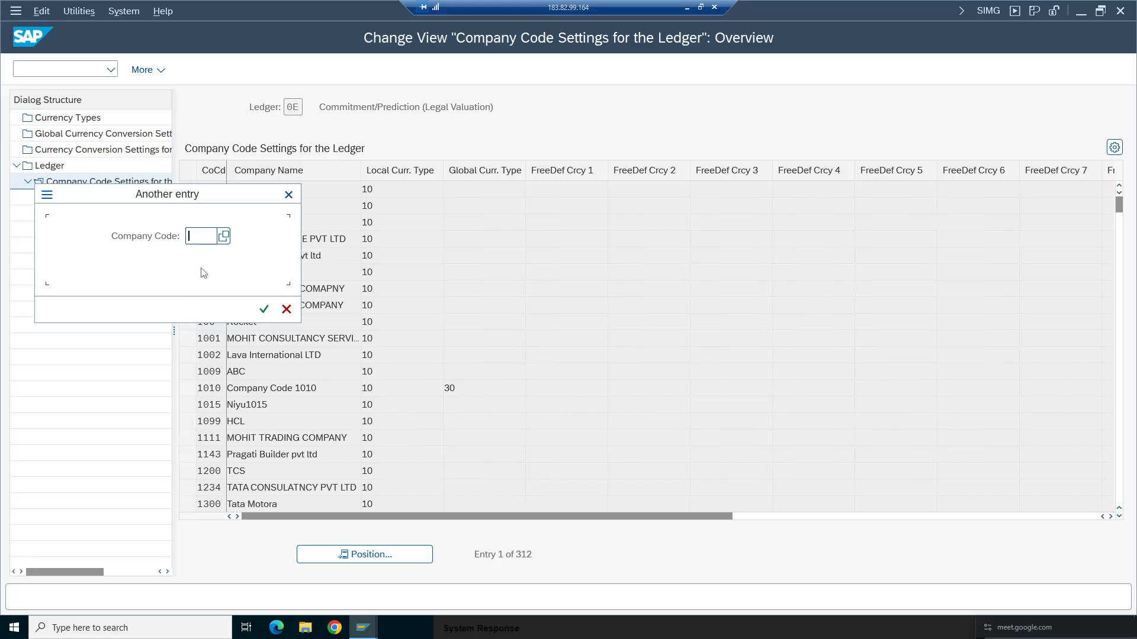
pyautogui.click(203, 254)
pyautogui.click(264, 309)
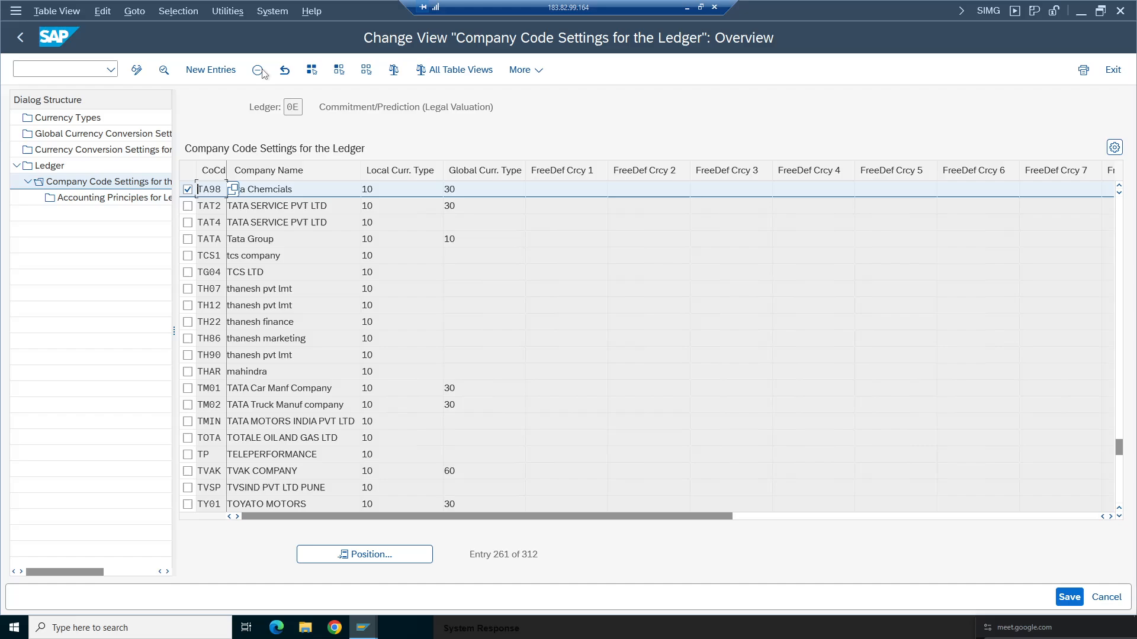
pyautogui.click(258, 71)
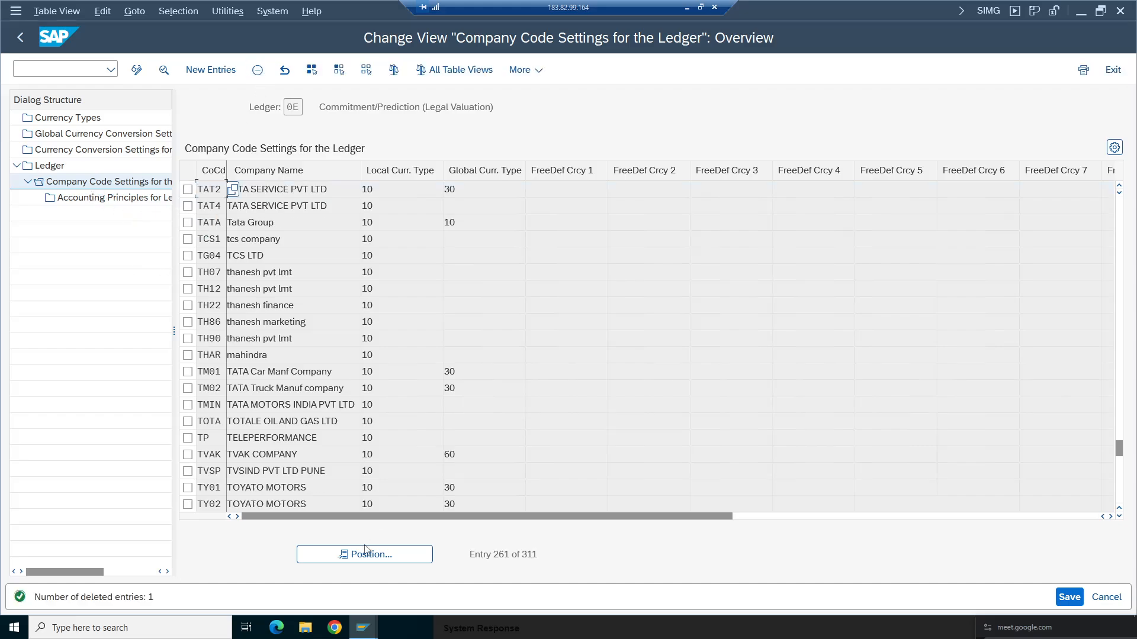
pyautogui.click(23, 42)
# - Delete company code TA98's entry from ledger 0C's company code settings and save the ledger changes
pyautogui.click(188, 147)
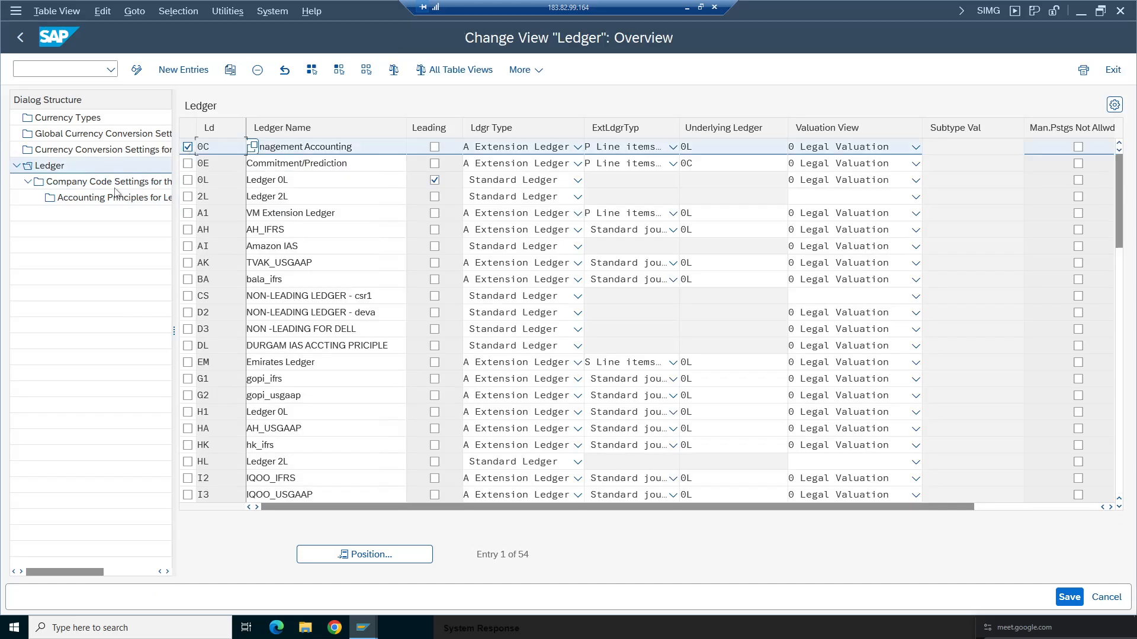
pyautogui.doubleClick(106, 181)
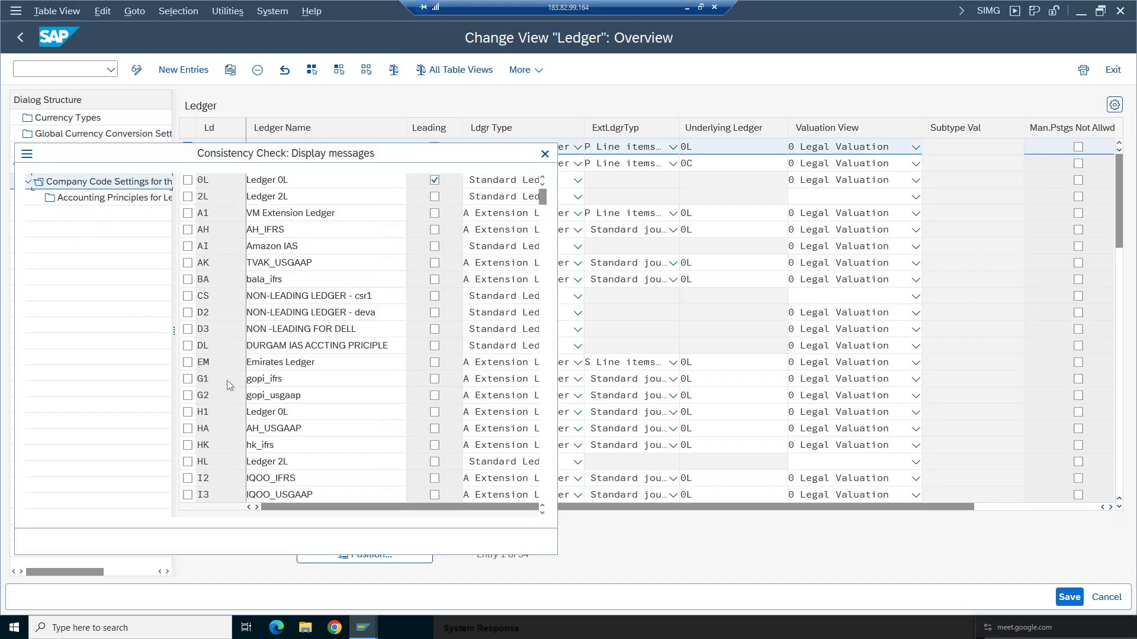
pyautogui.press('Return')
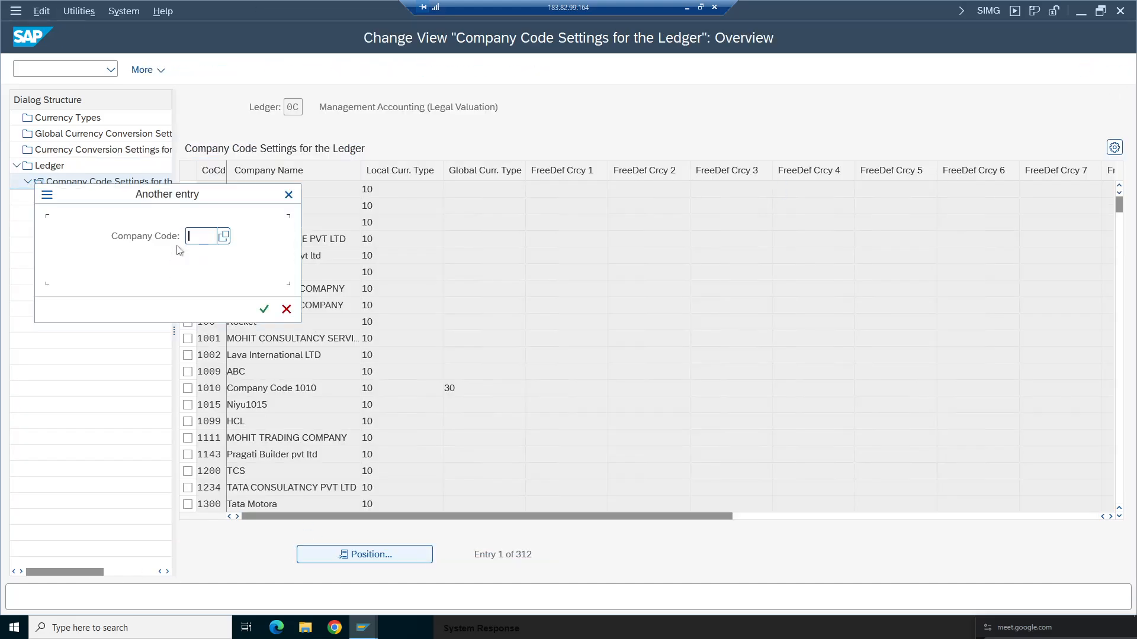
pyautogui.write('ta98')
pyautogui.click(267, 311)
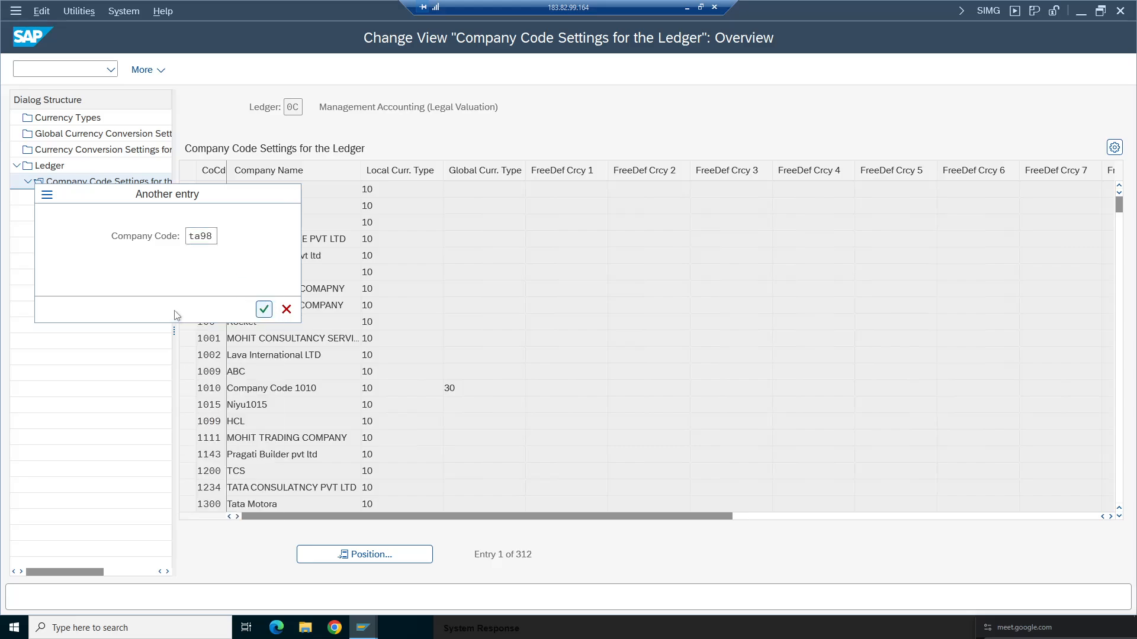
pyautogui.click(188, 189)
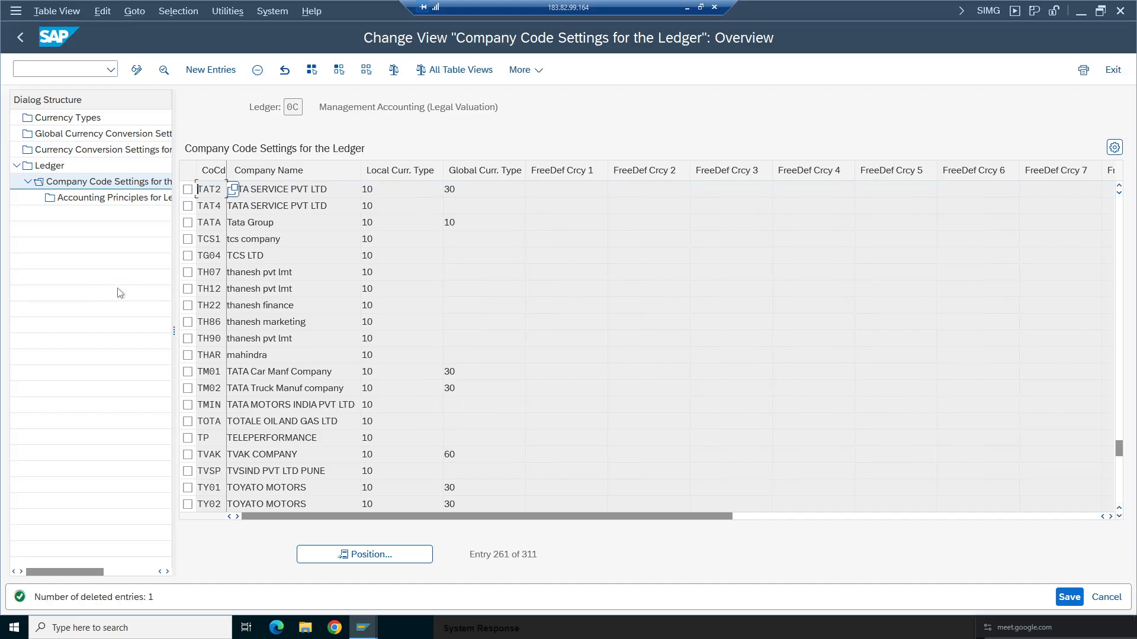
pyautogui.click(1073, 602)
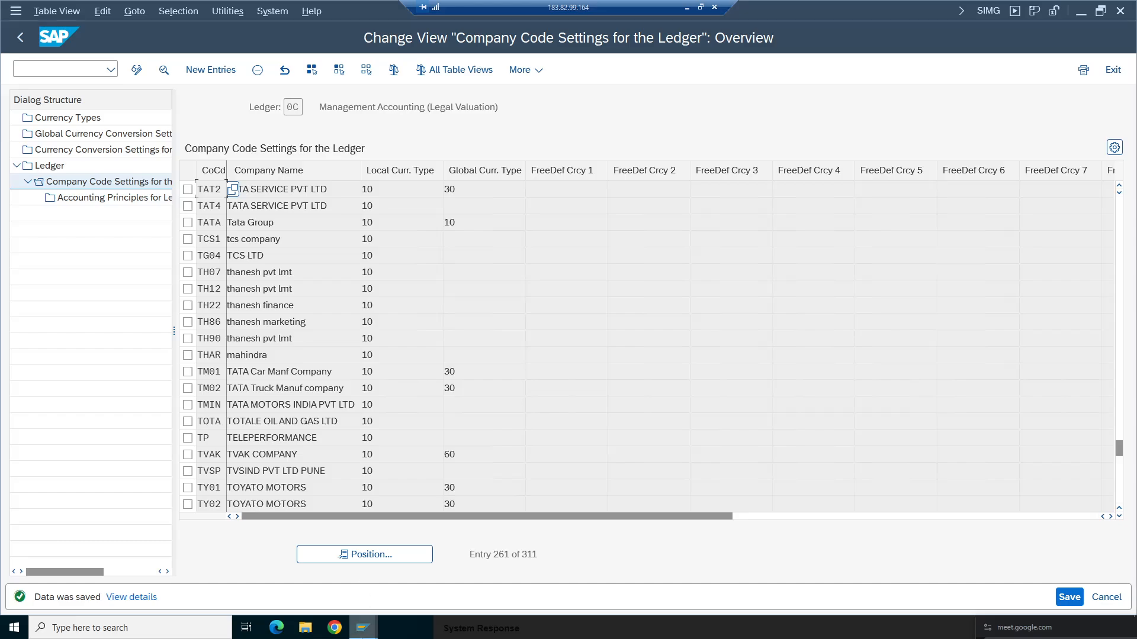
# - Switch to the messages log, exit it back to the G/L account document entry, and close the Performance Assistant
pyautogui.click(363, 628)
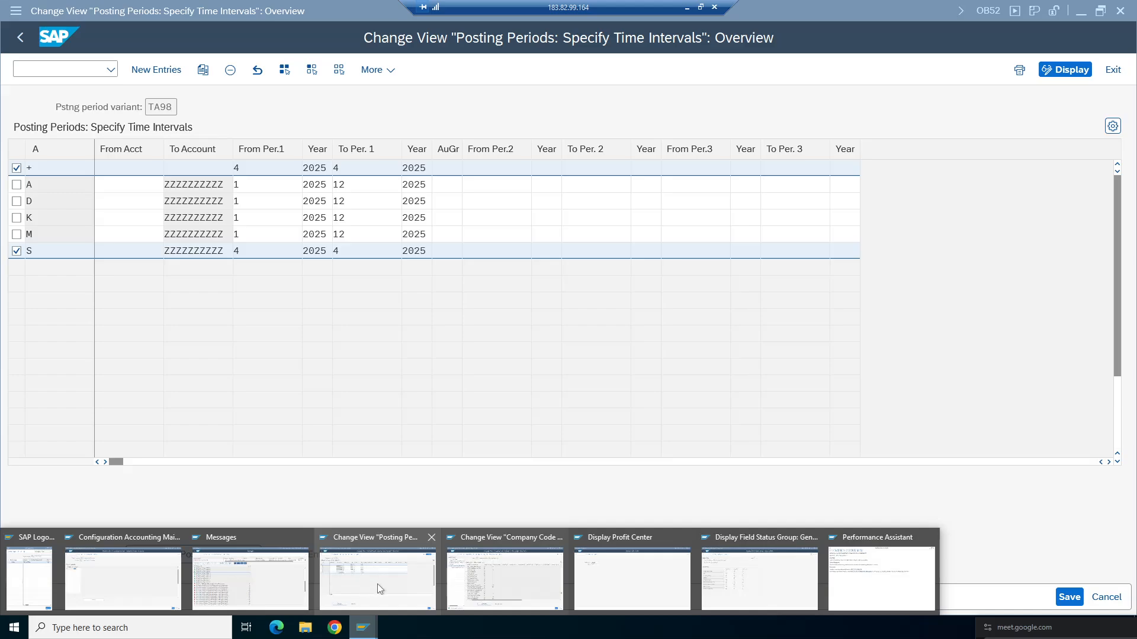
pyautogui.click(271, 577)
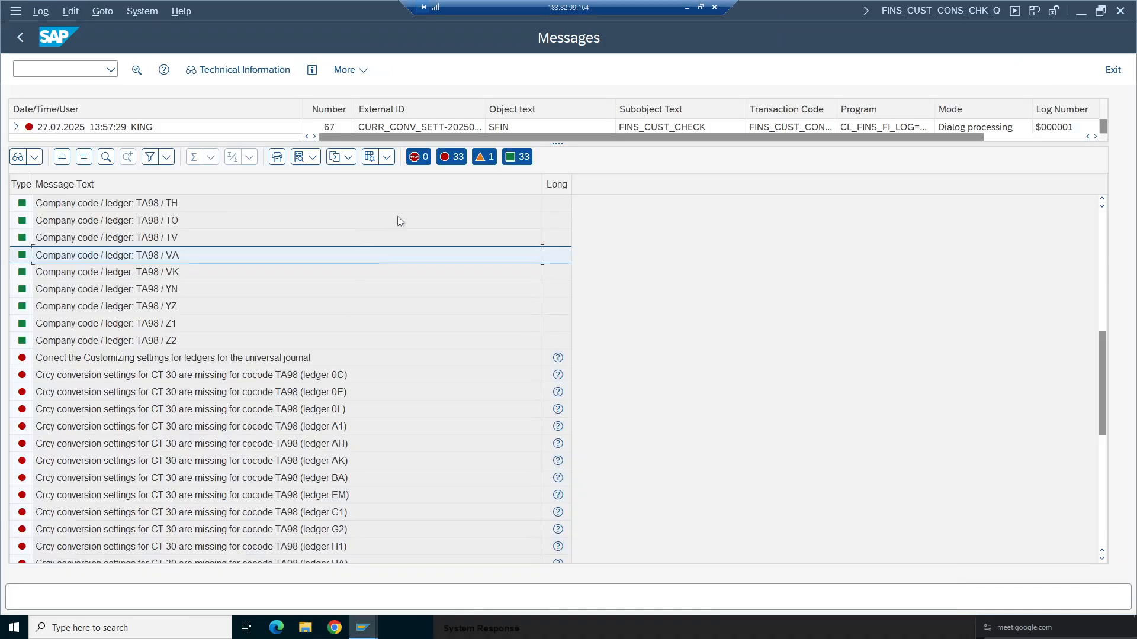
pyautogui.click(1115, 69)
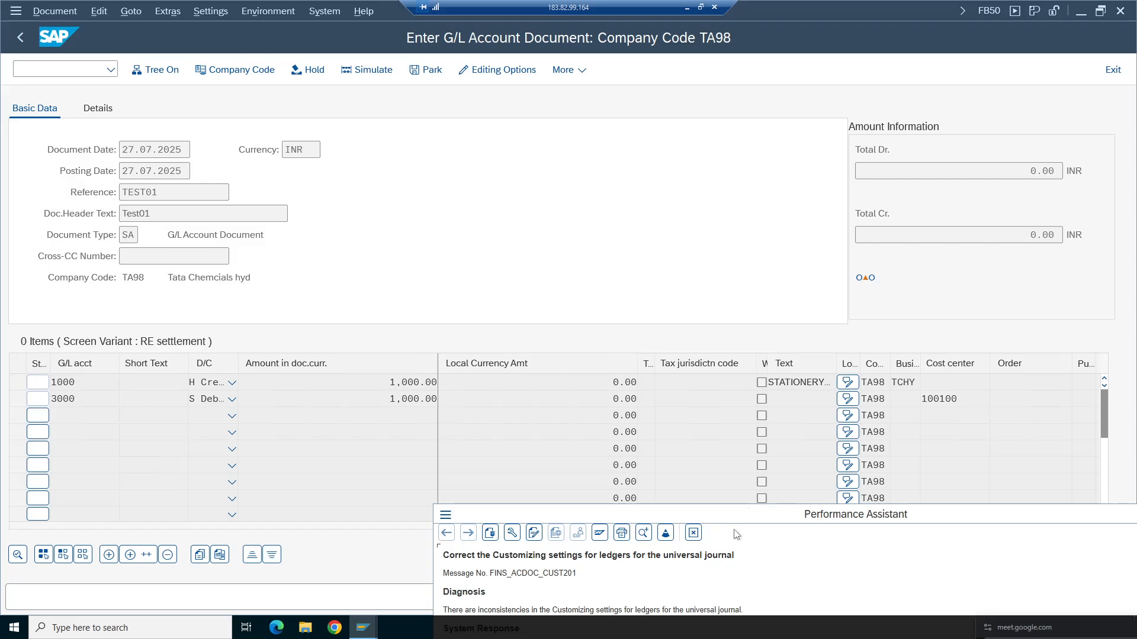
pyautogui.moveTo(731, 516); pyautogui.dragTo(397, 212)
pyautogui.click(934, 213)
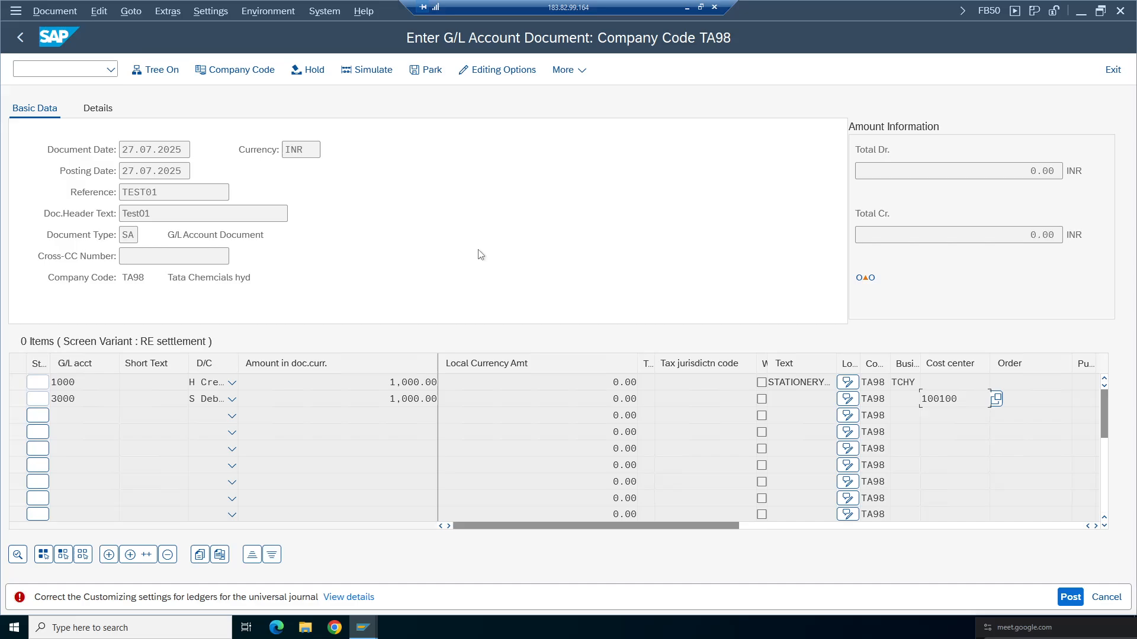
# - Open the posting error's details, run the ledger customizing check transaction, and examine the listed company code and ledger messages
pyautogui.click(332, 598)
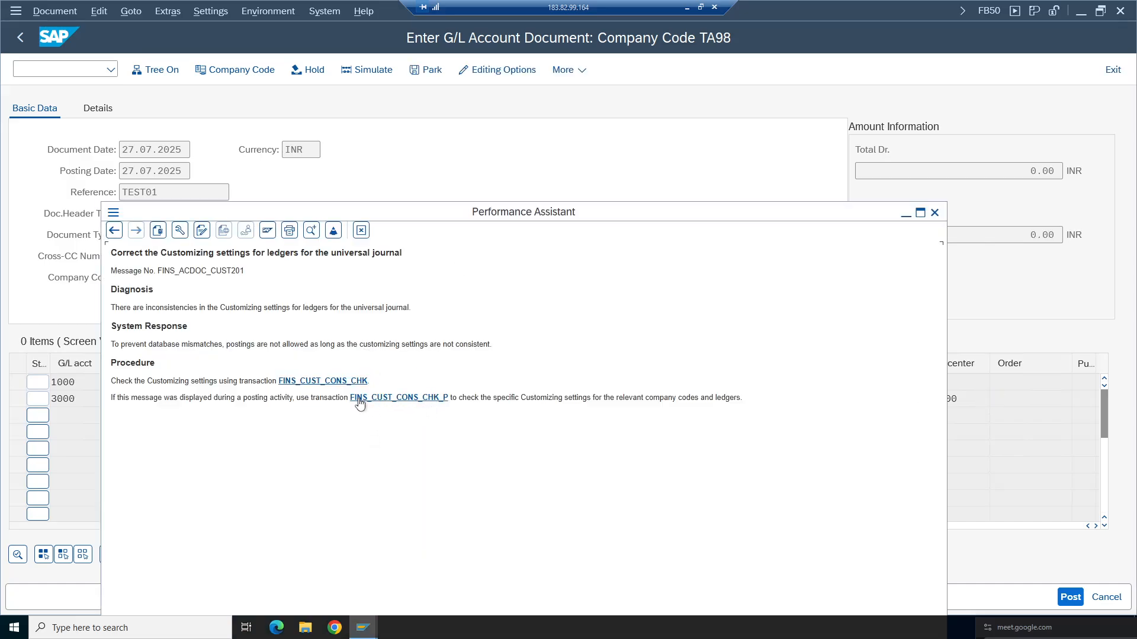
pyautogui.click(335, 382)
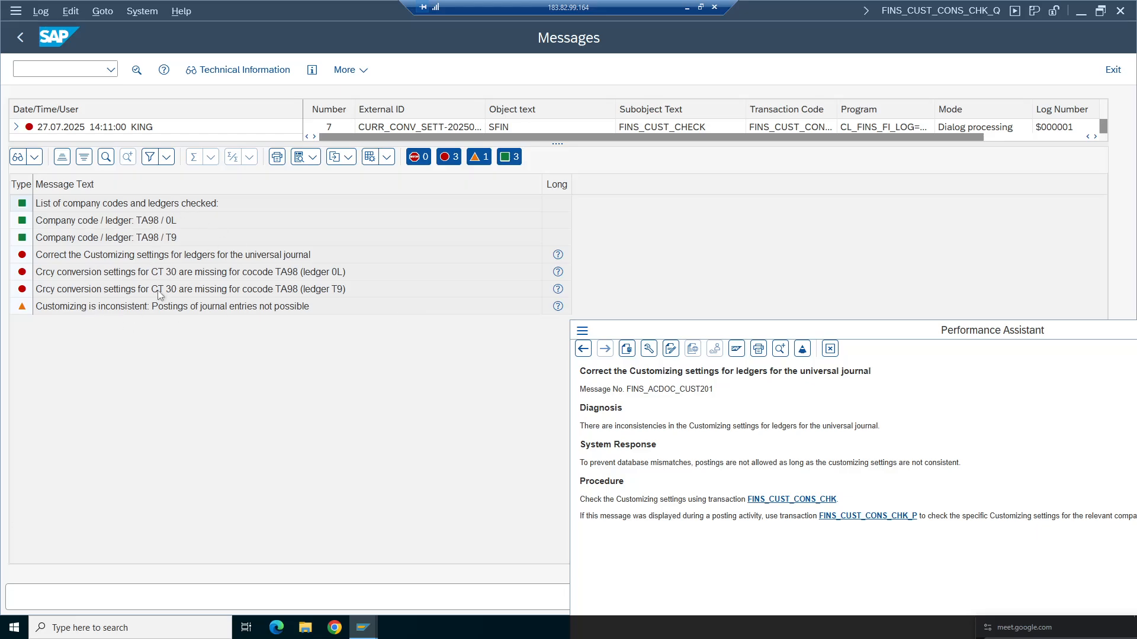
pyautogui.click(172, 221)
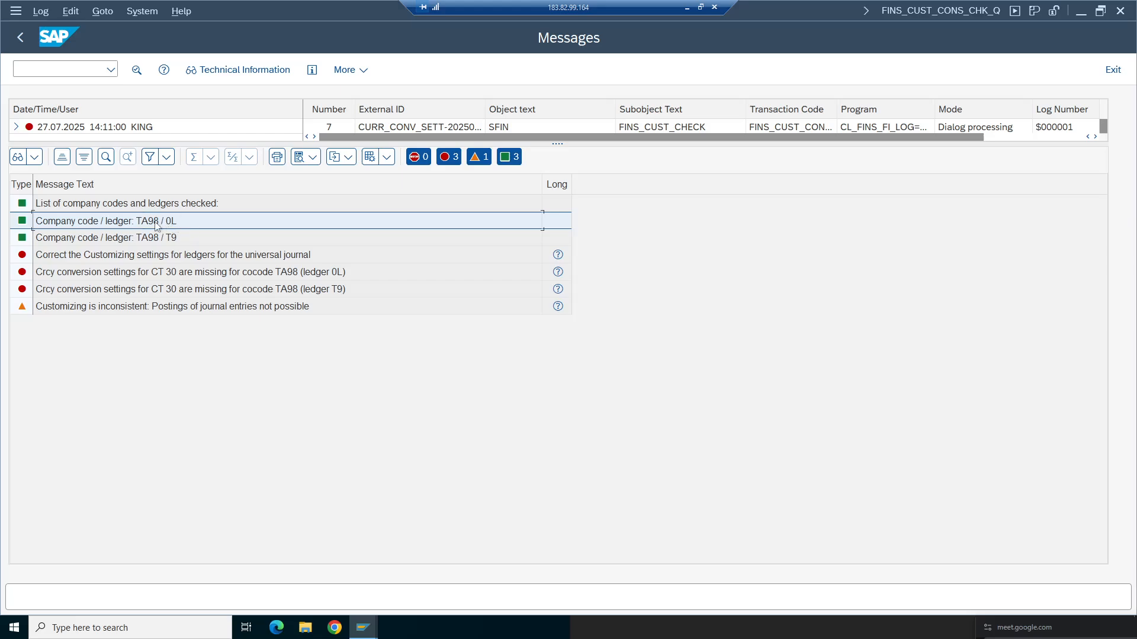
pyautogui.click(133, 237)
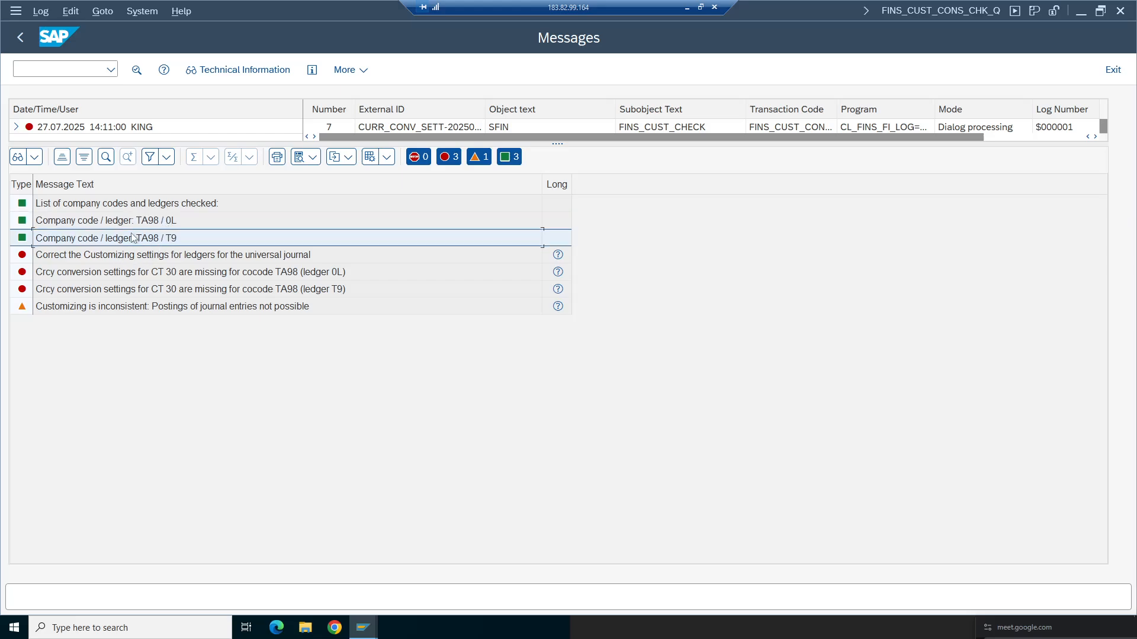
pyautogui.click(177, 223)
pyautogui.click(175, 238)
pyautogui.click(173, 223)
pyautogui.click(172, 239)
pyautogui.click(167, 223)
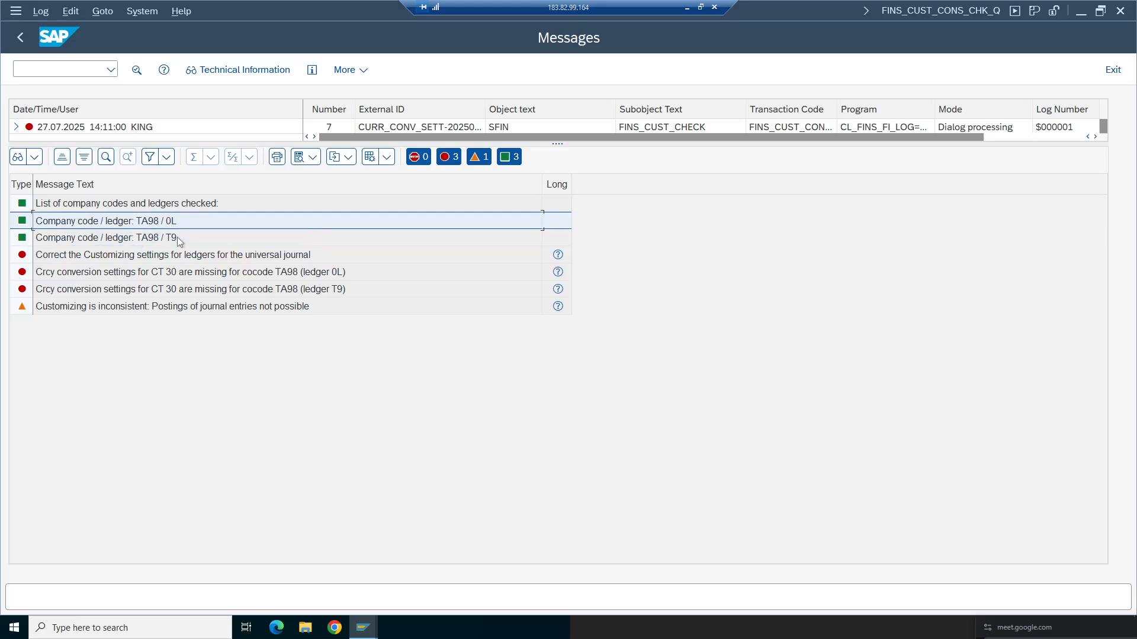
pyautogui.click(176, 238)
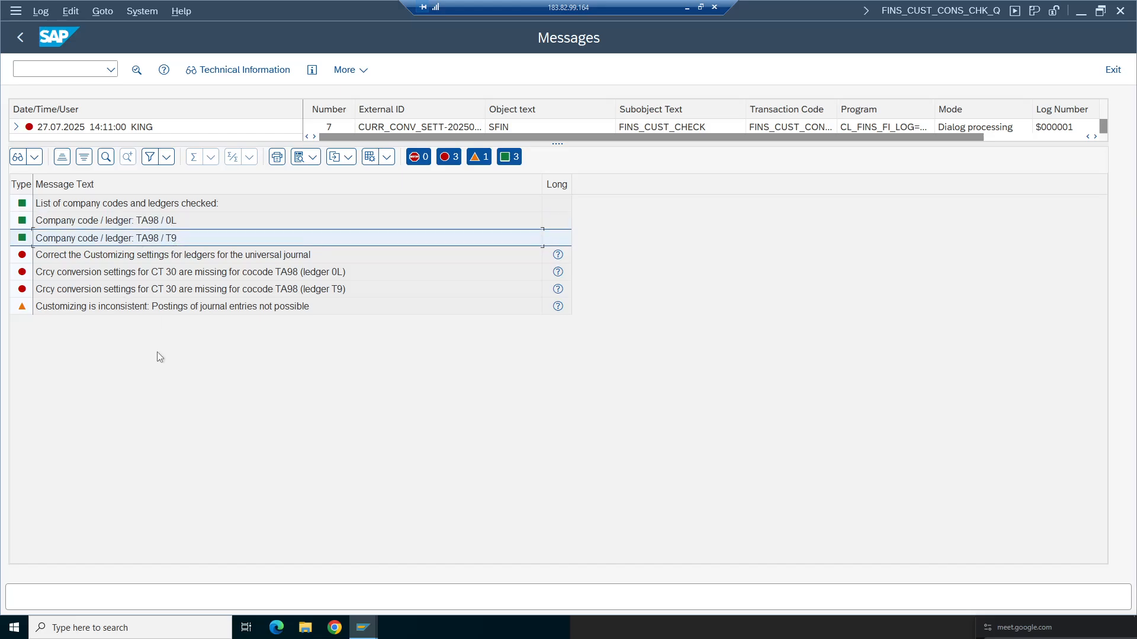
pyautogui.click(75, 258)
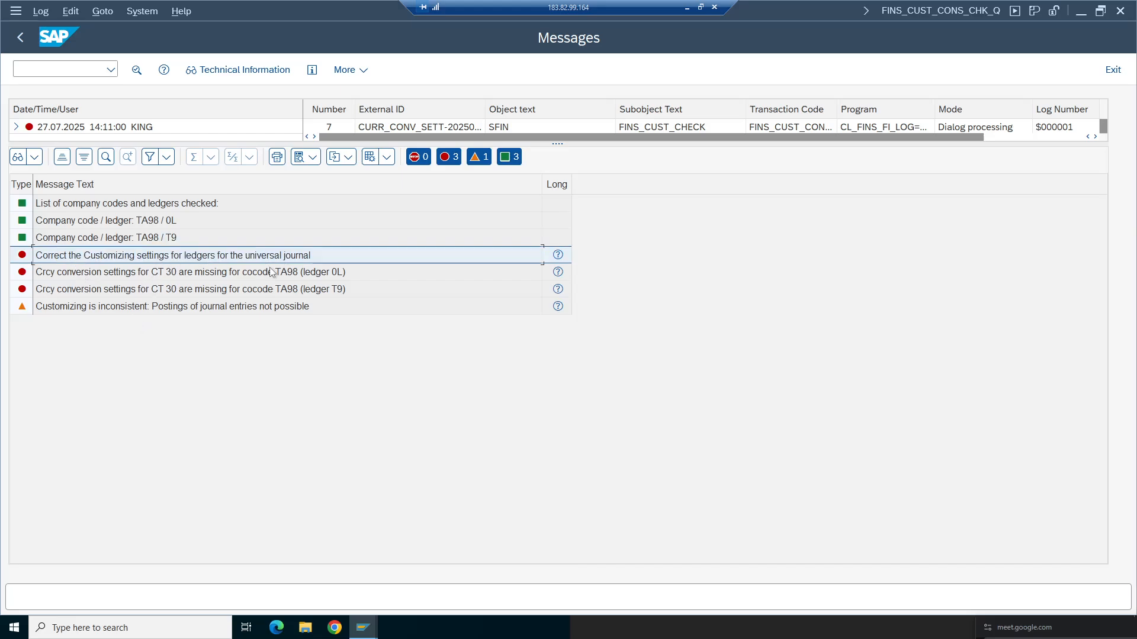
pyautogui.click(89, 279)
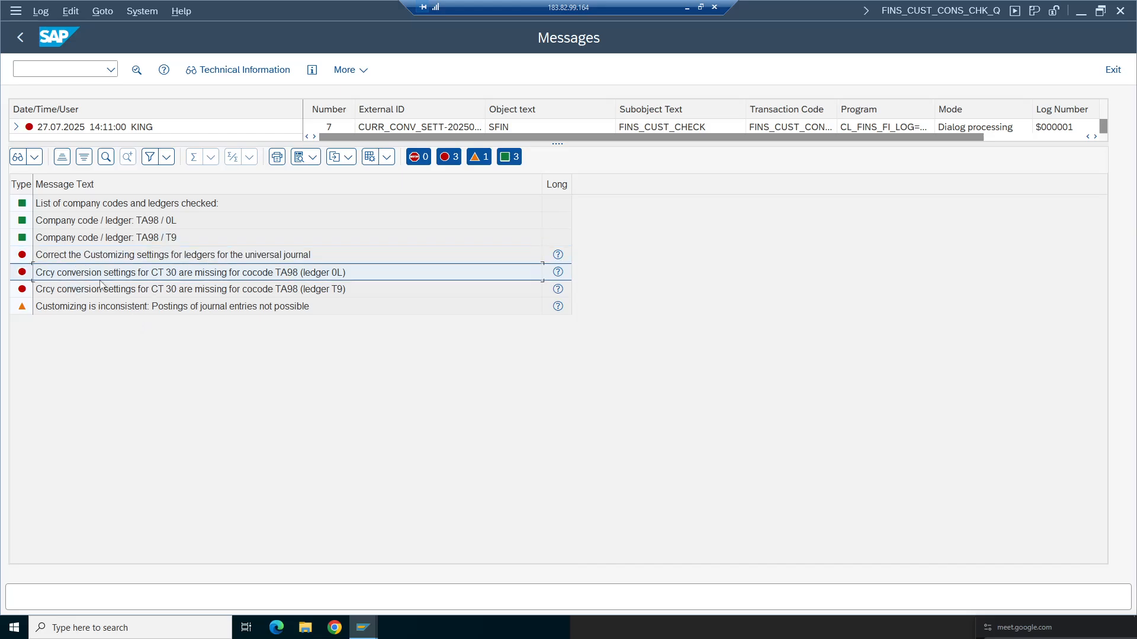
pyautogui.click(171, 289)
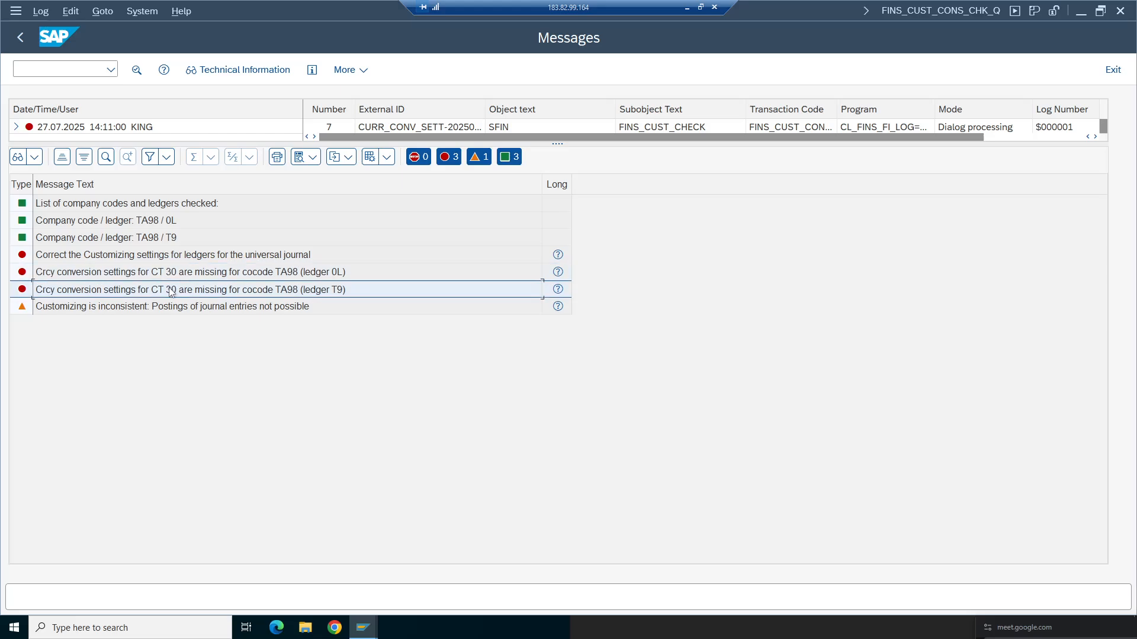
pyautogui.click(100, 275)
pyautogui.click(85, 288)
pyautogui.click(217, 275)
pyautogui.click(217, 290)
pyautogui.click(228, 275)
pyautogui.click(238, 291)
pyautogui.click(351, 276)
pyautogui.click(350, 289)
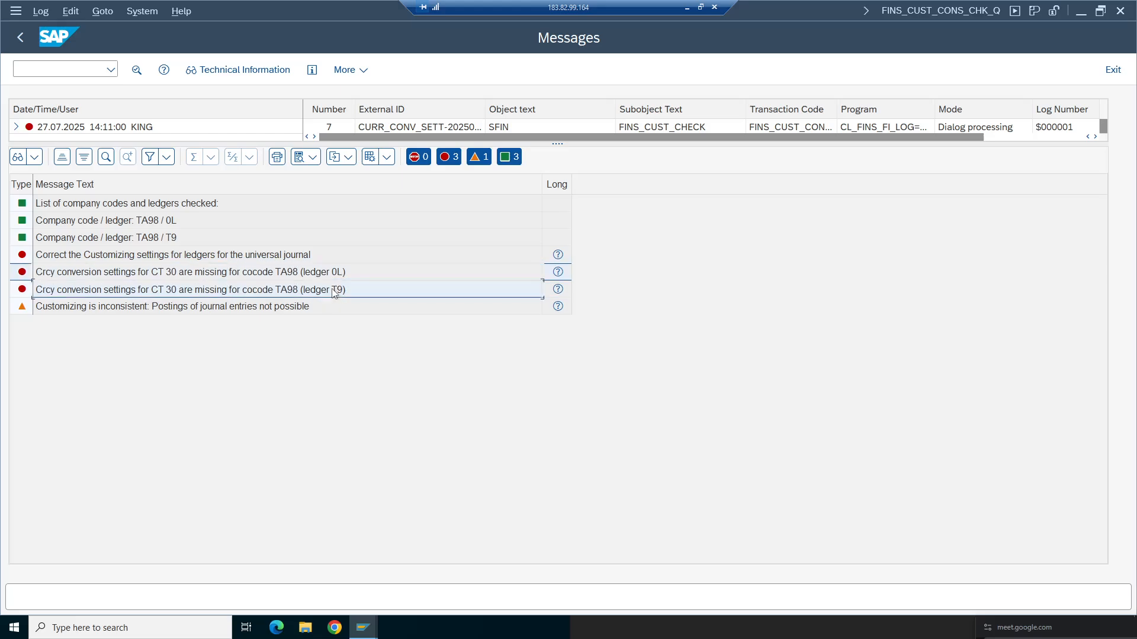
# - Switch to the ledger configuration window and open the currency conversion settings for company codes
pyautogui.click(369, 634)
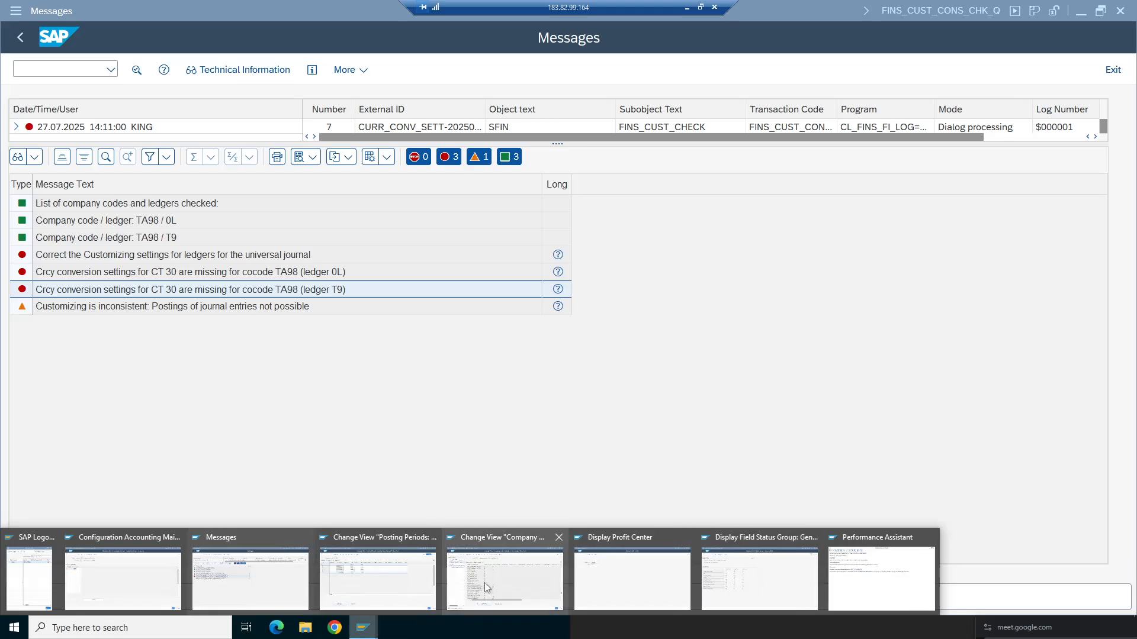
pyautogui.click(520, 587)
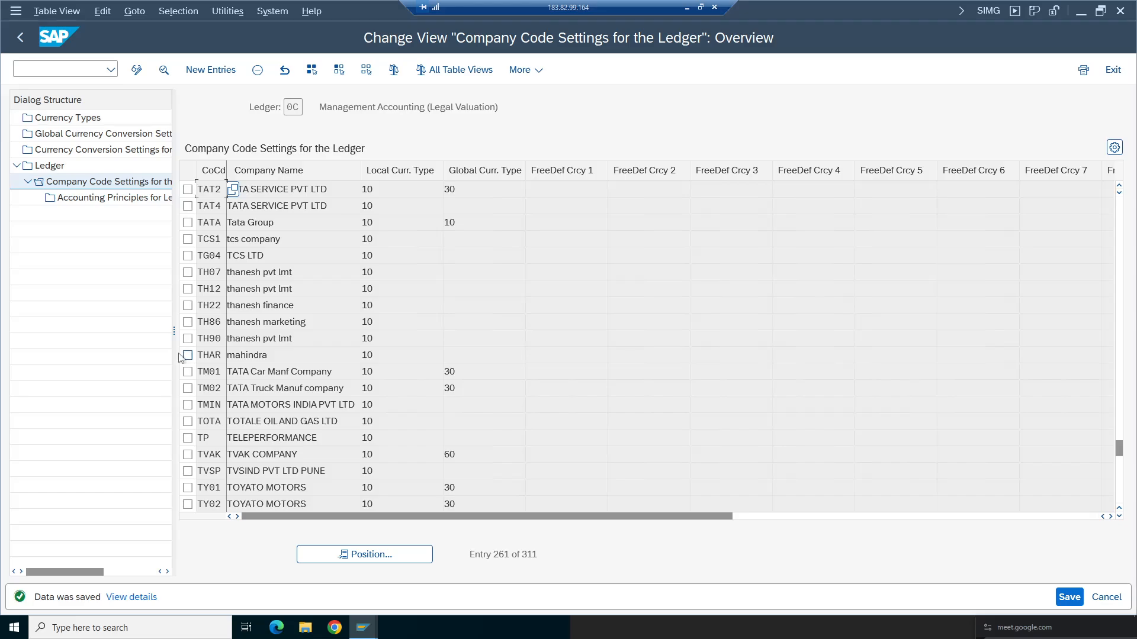
pyautogui.moveTo(172, 330); pyautogui.dragTo(366, 325)
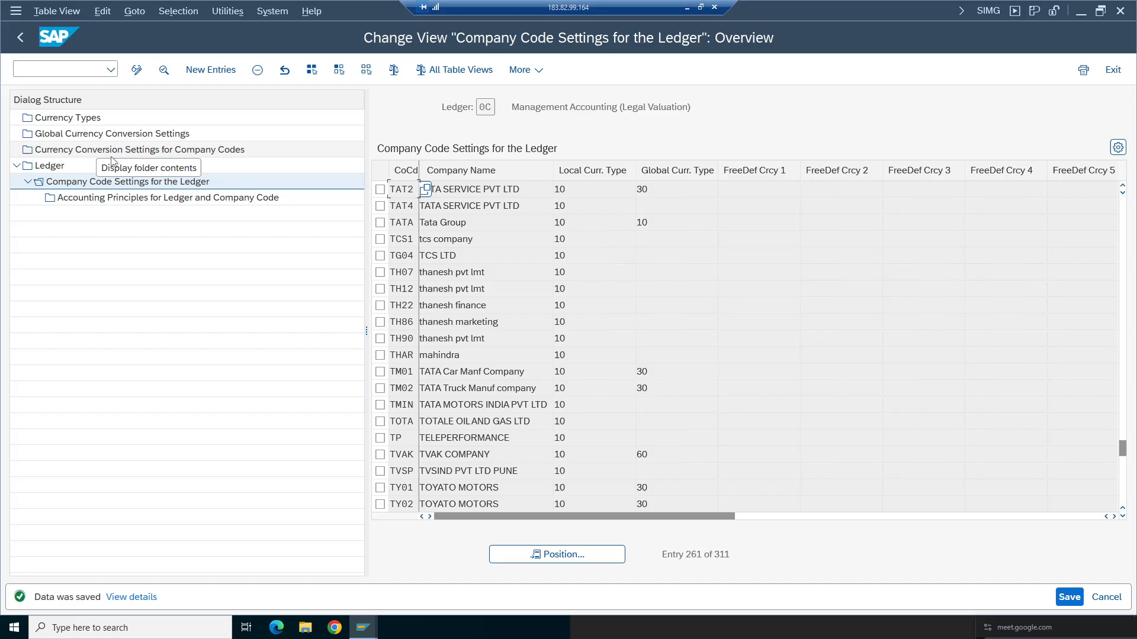
pyautogui.moveTo(363, 628)
pyautogui.click(299, 602)
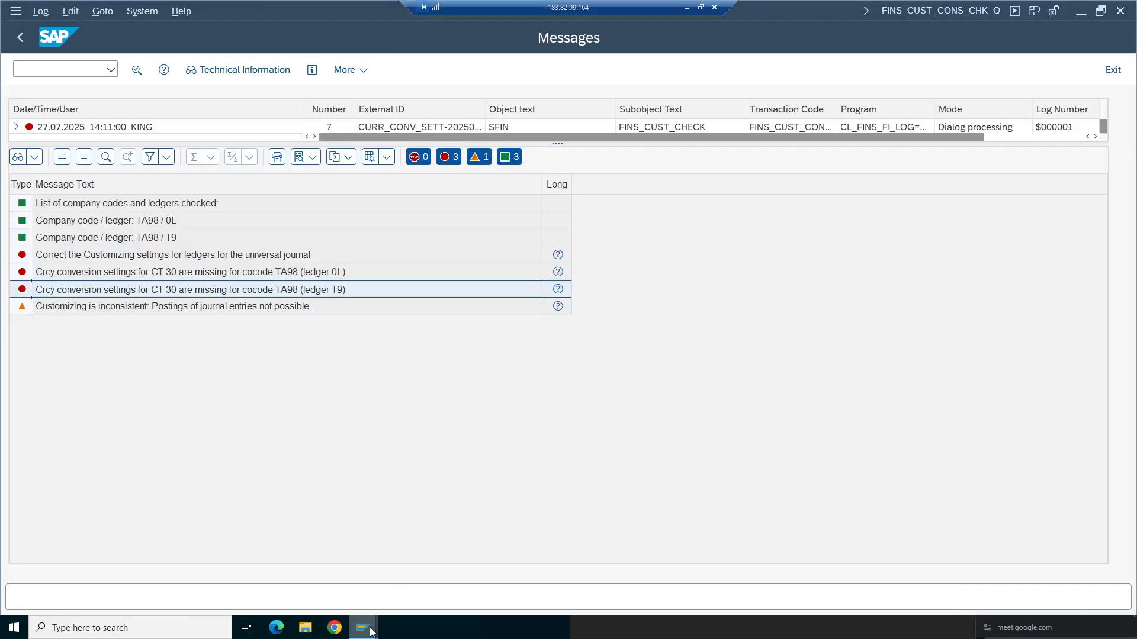
pyautogui.moveTo(363, 628)
pyautogui.click(479, 556)
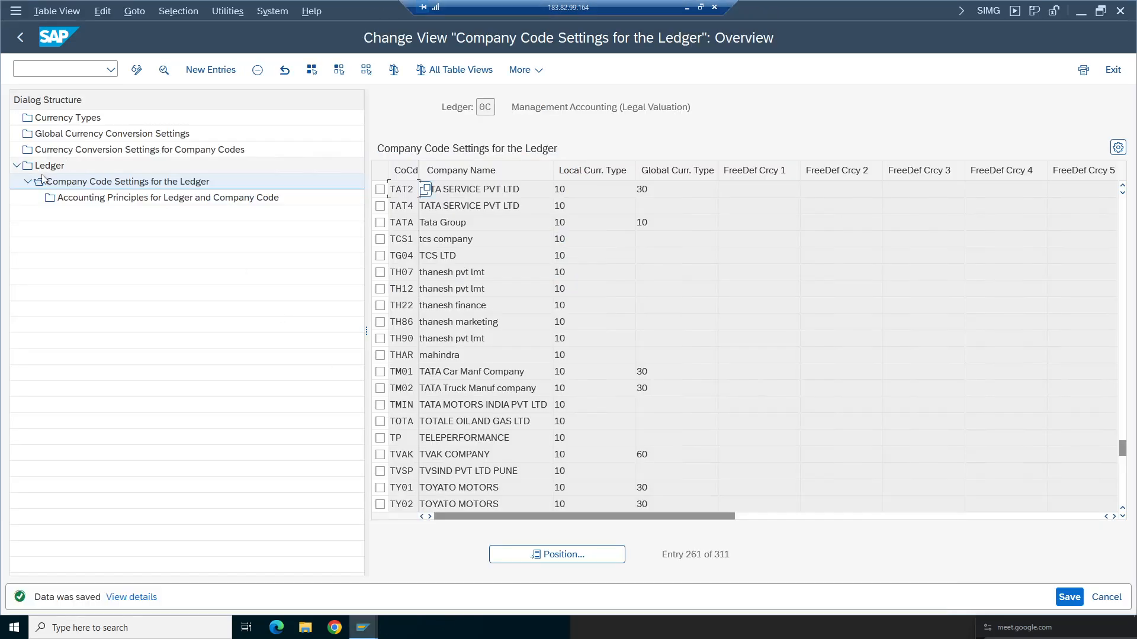
pyautogui.click(61, 153)
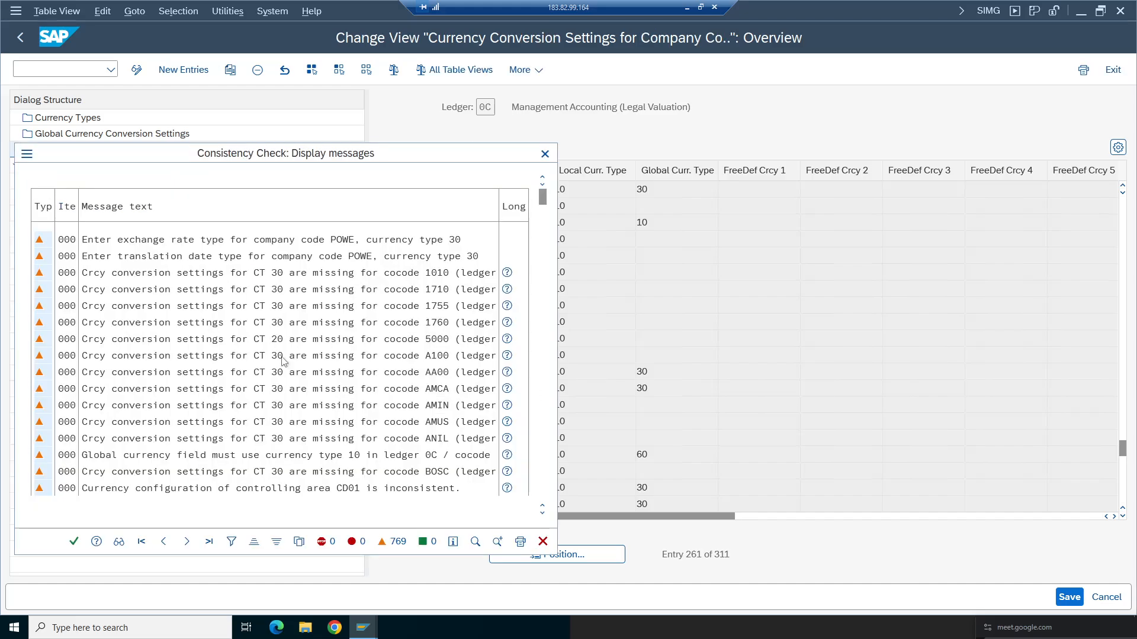
pyautogui.click(72, 542)
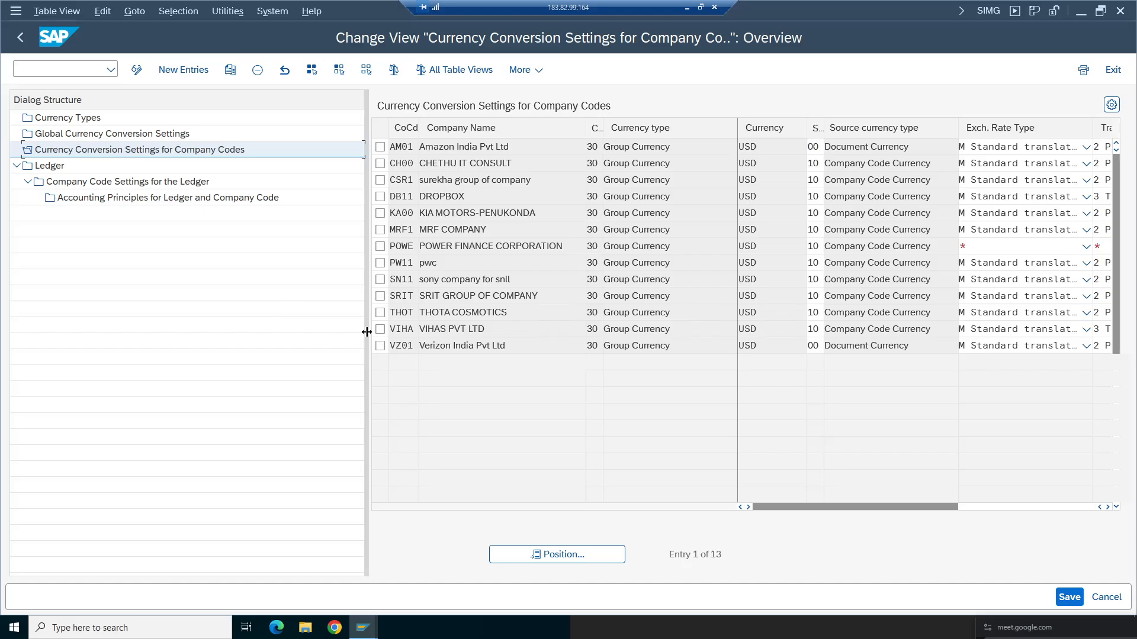
# - Copy the AM01 currency conversion entry to company code TA98
pyautogui.moveTo(366, 330); pyautogui.dragTo(172, 330)
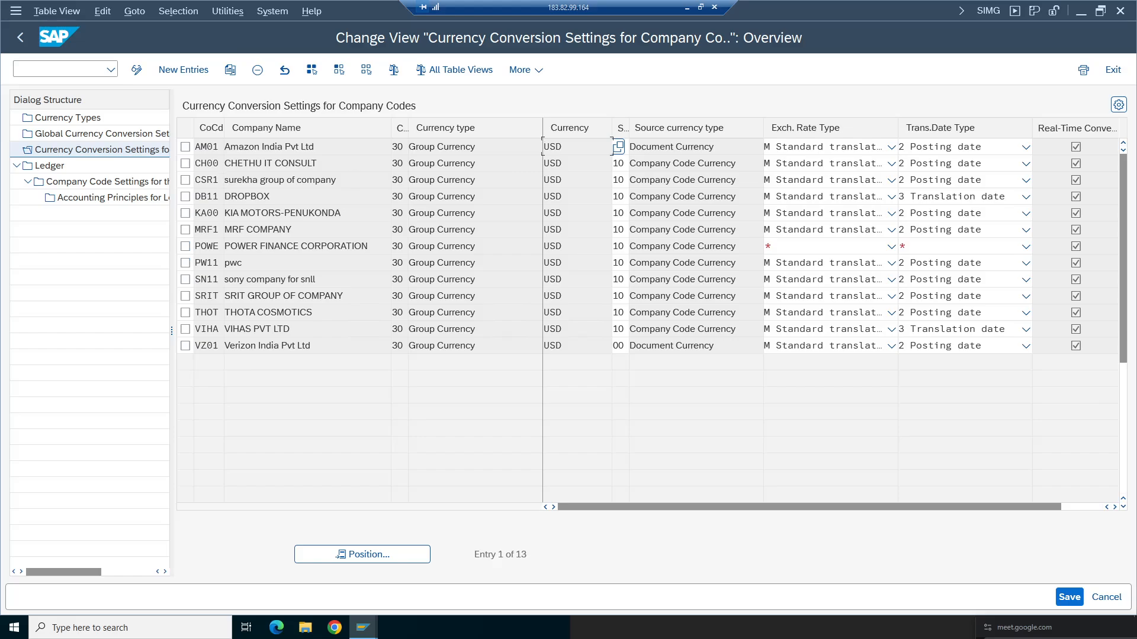
pyautogui.click(185, 146)
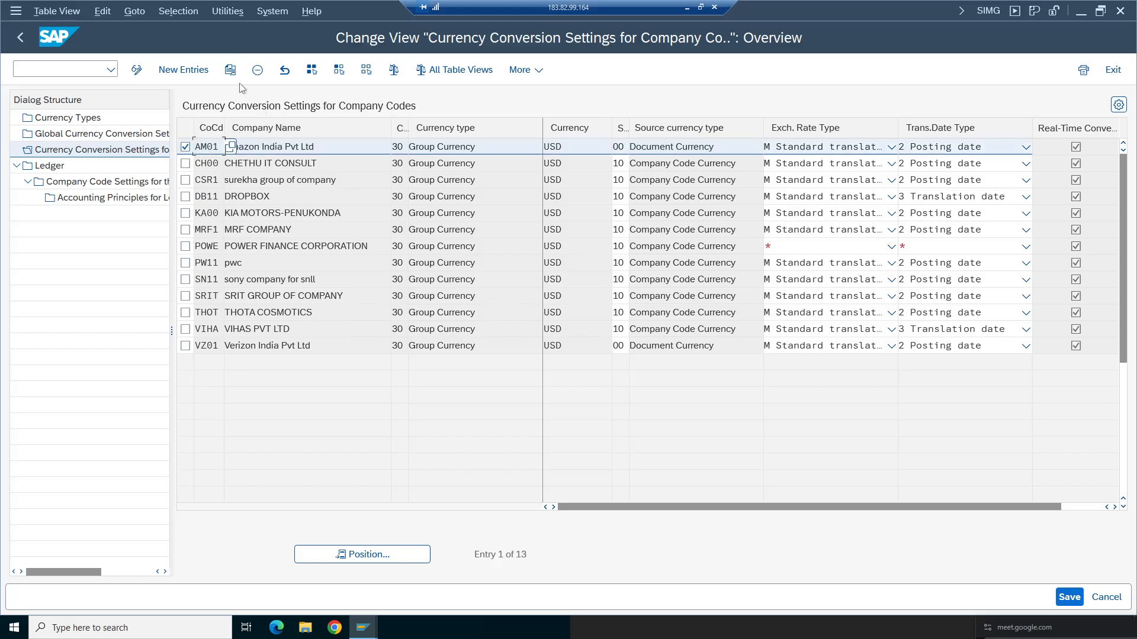
pyautogui.click(230, 71)
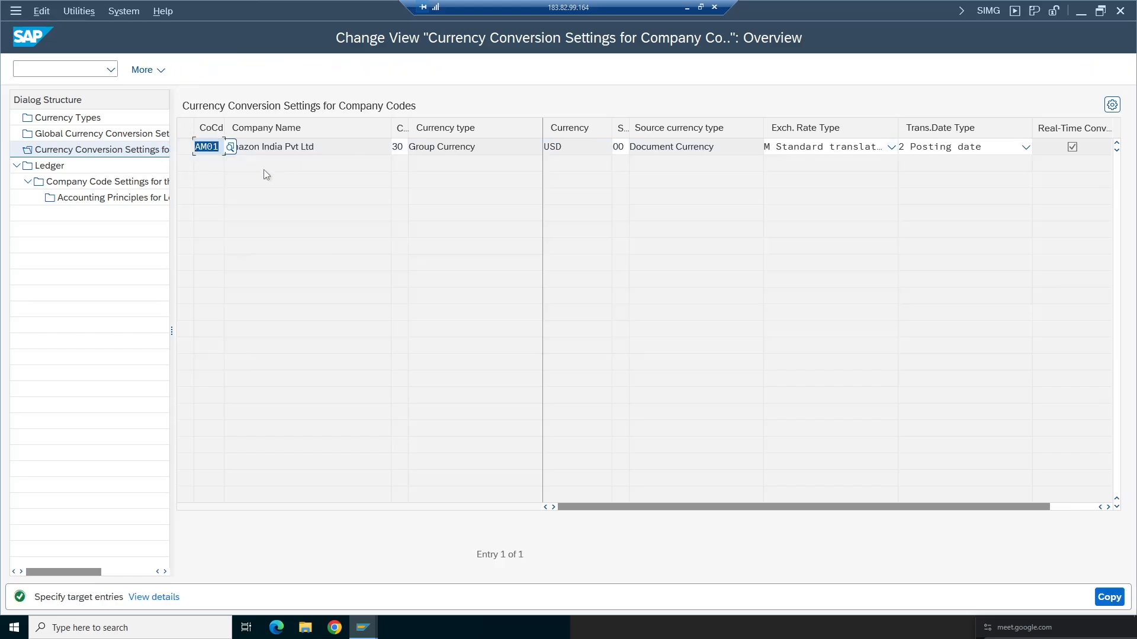
pyautogui.press('BackSpace')
pyautogui.write('TA98')
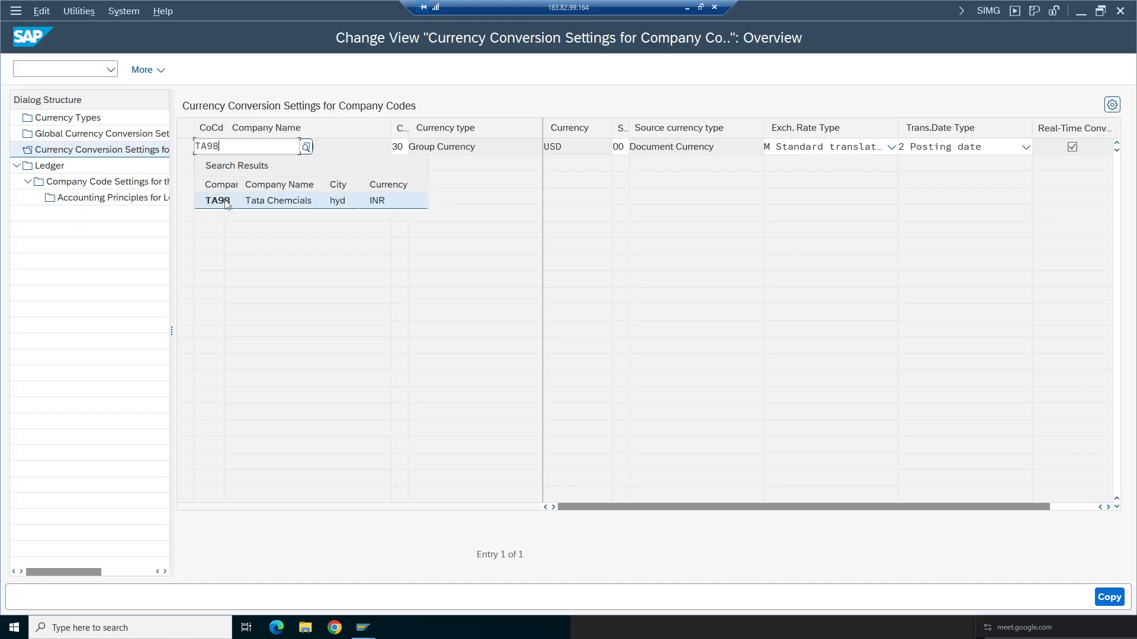
pyautogui.press('Return')
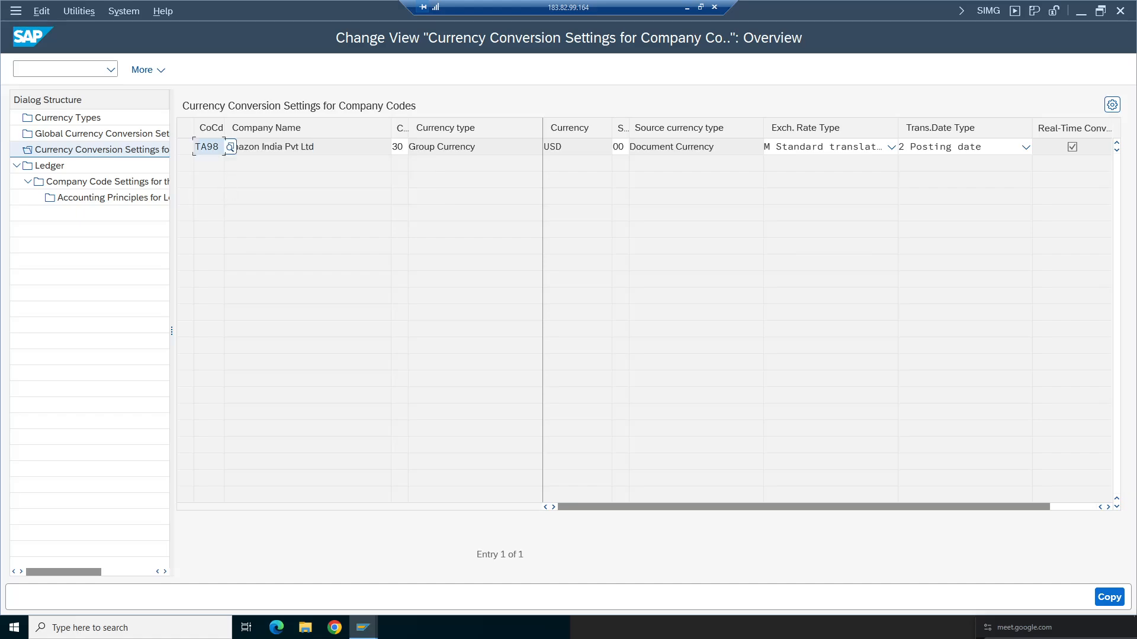
pyautogui.click(310, 146)
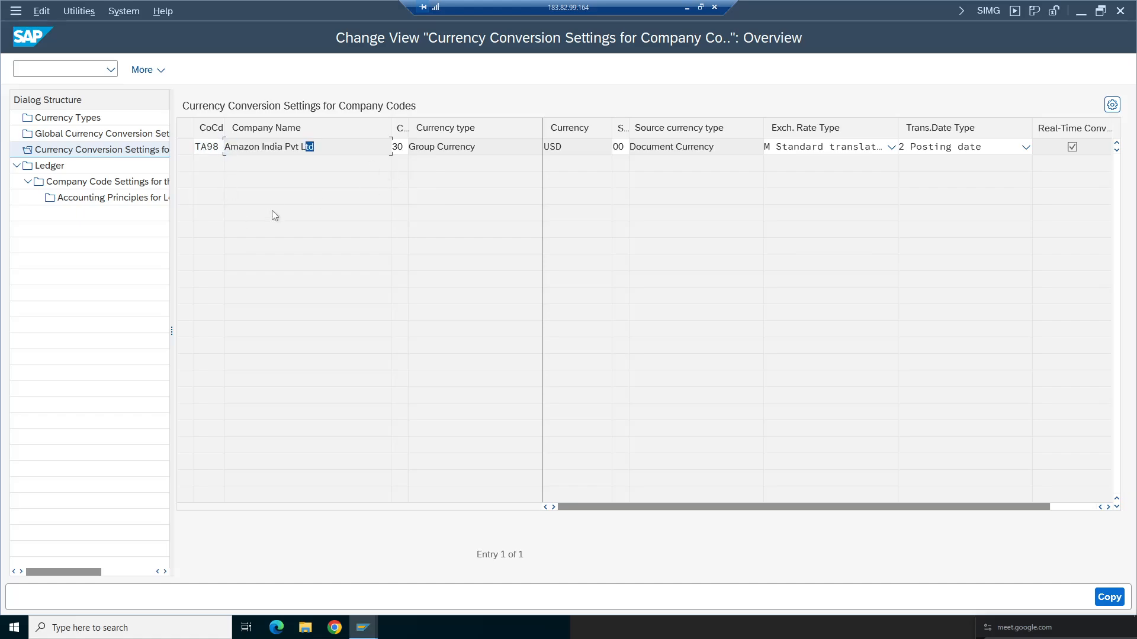
pyautogui.press('Return')
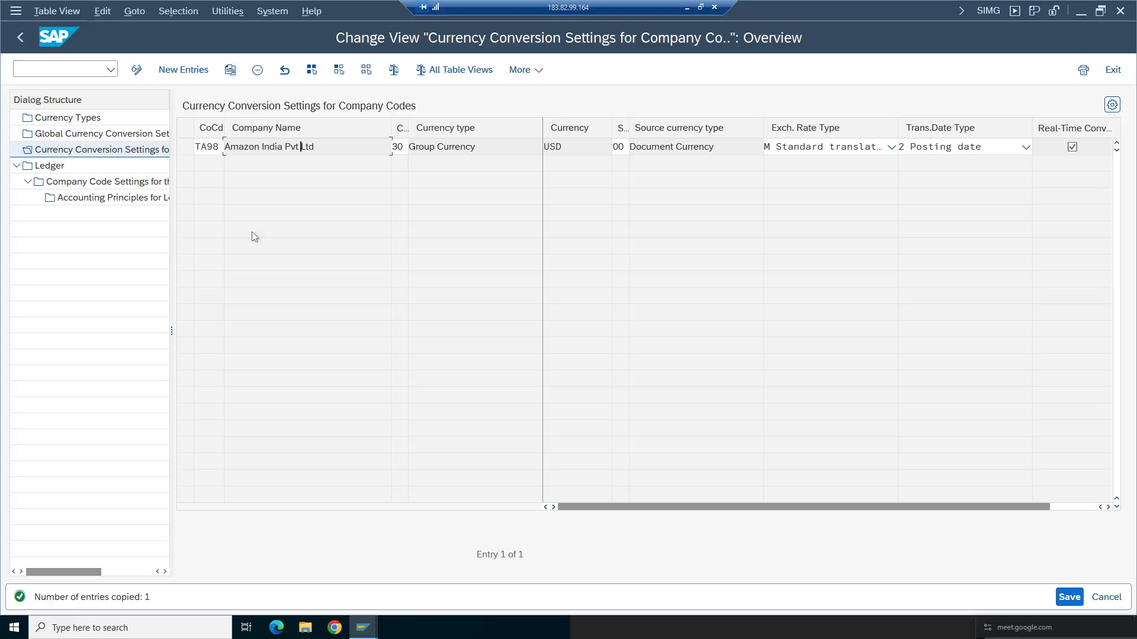
# - Review the new TA98 currency conversion entry's fields and save the settings
pyautogui.click(185, 147)
pyautogui.moveTo(290, 148); pyautogui.dragTo(225, 147)
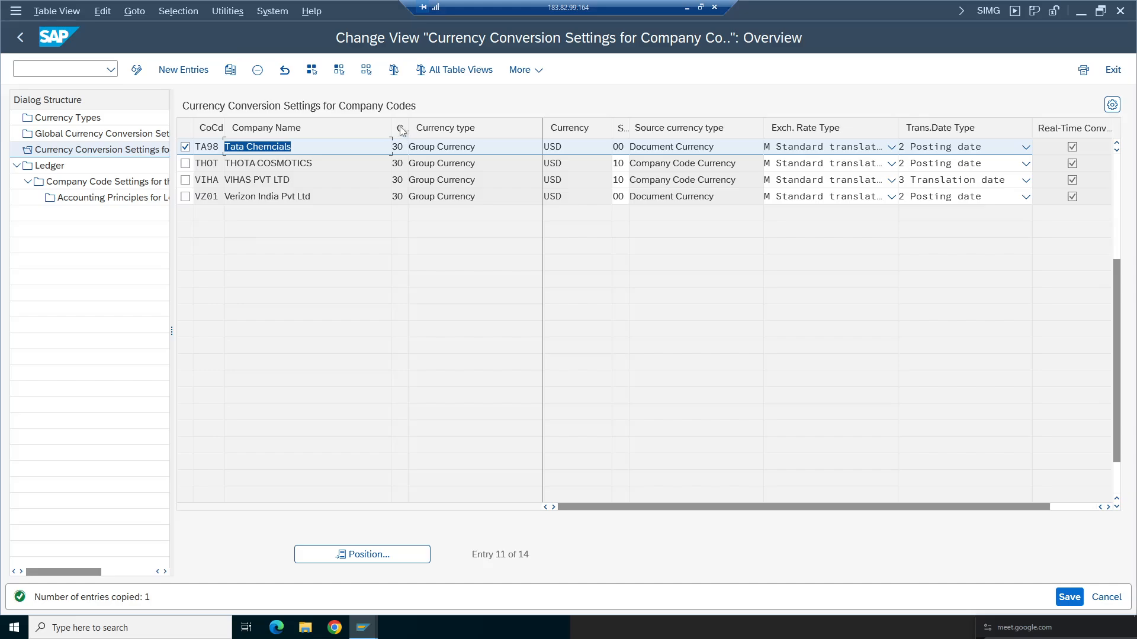
pyautogui.press('Tab')
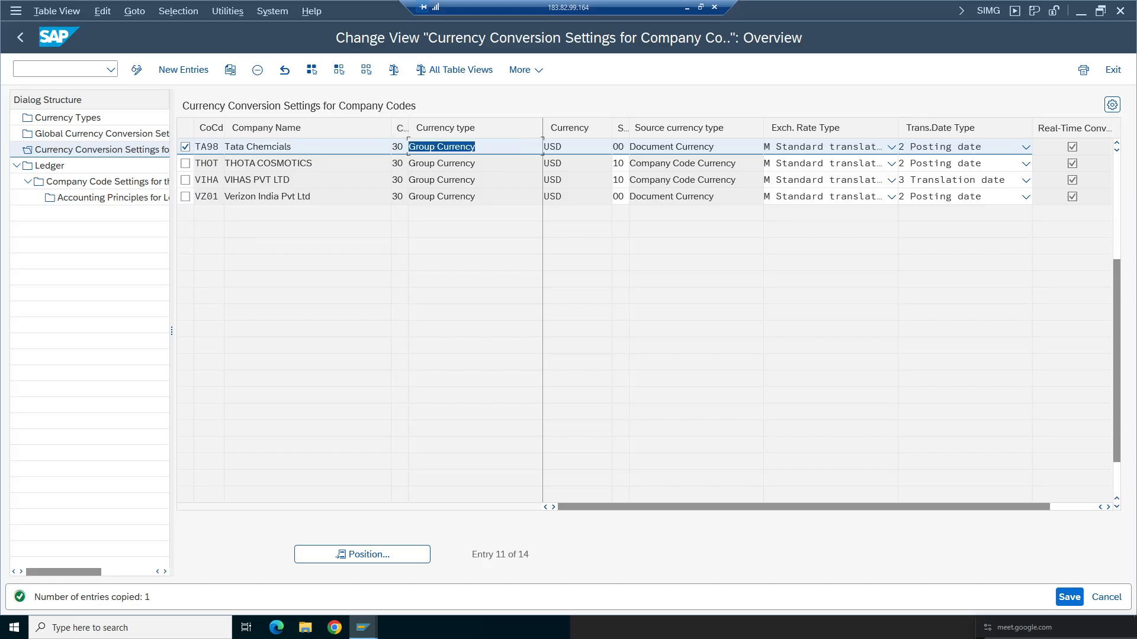
pyautogui.click(451, 147)
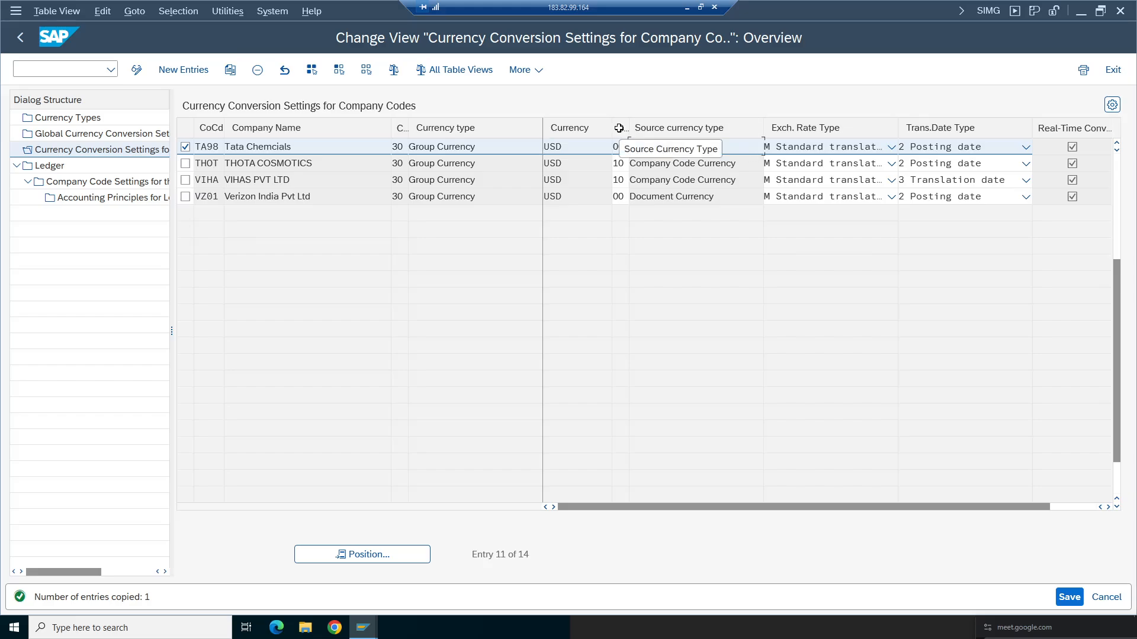
pyautogui.moveTo(630, 147); pyautogui.dragTo(717, 147)
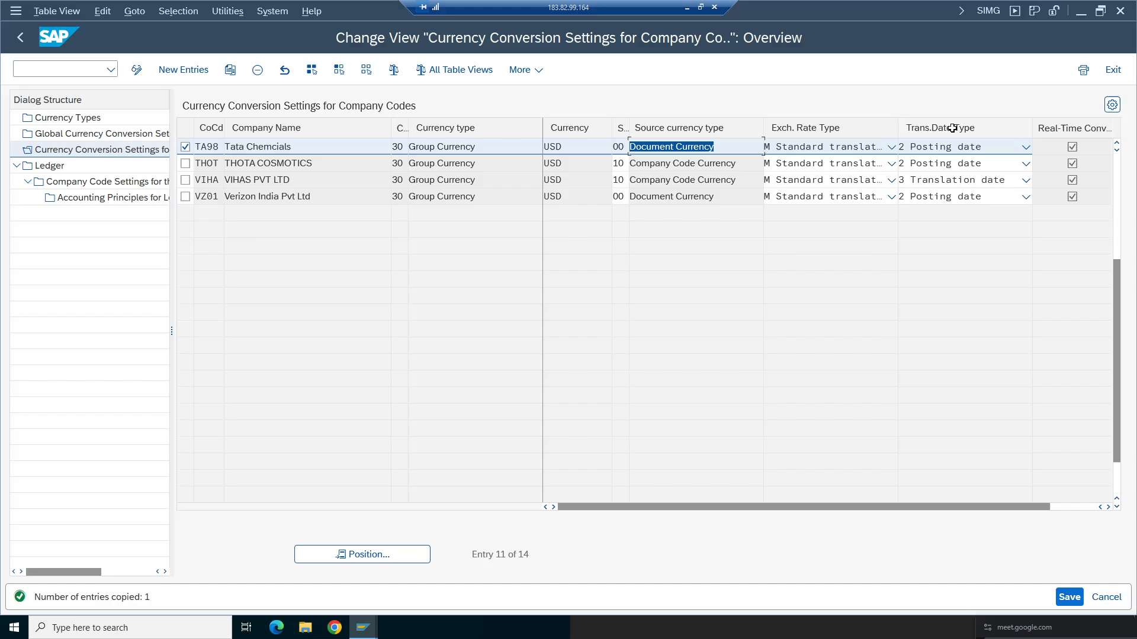
pyautogui.click(1073, 598)
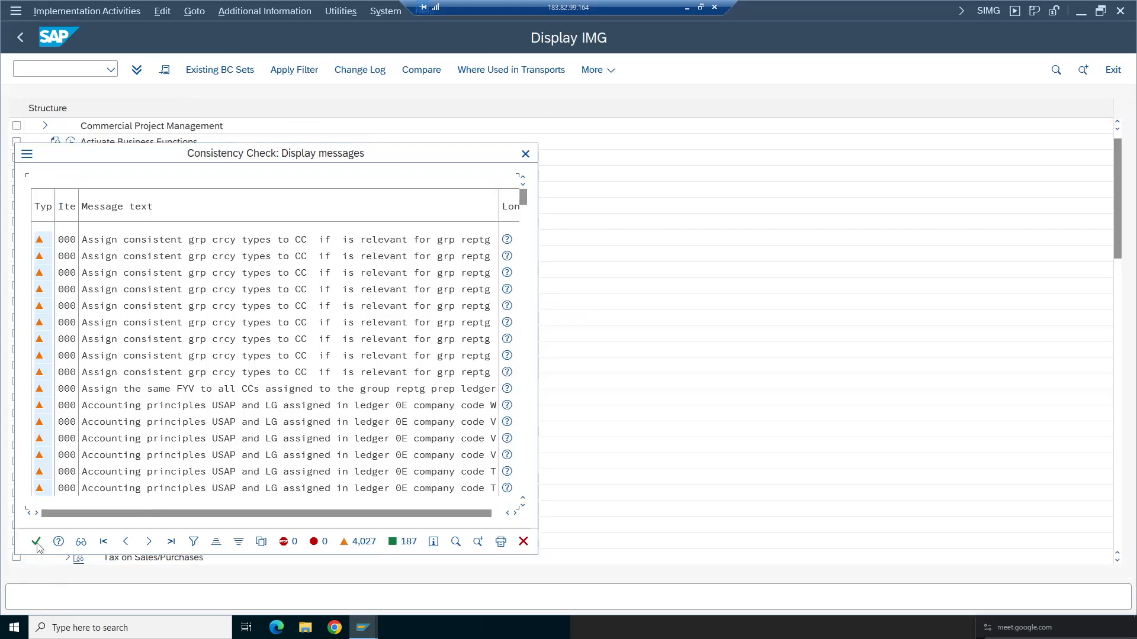
pyautogui.click(36, 543)
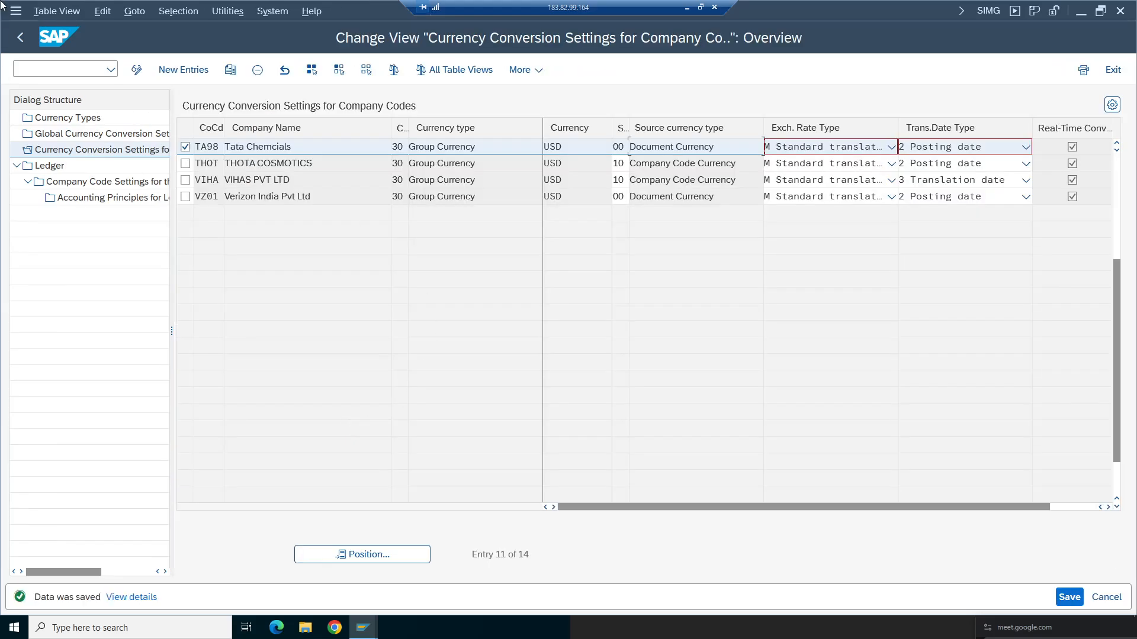
# - Return to the G/L account document entry, close the Performance Assistant, and reopen the posting error's details
pyautogui.moveTo(363, 628)
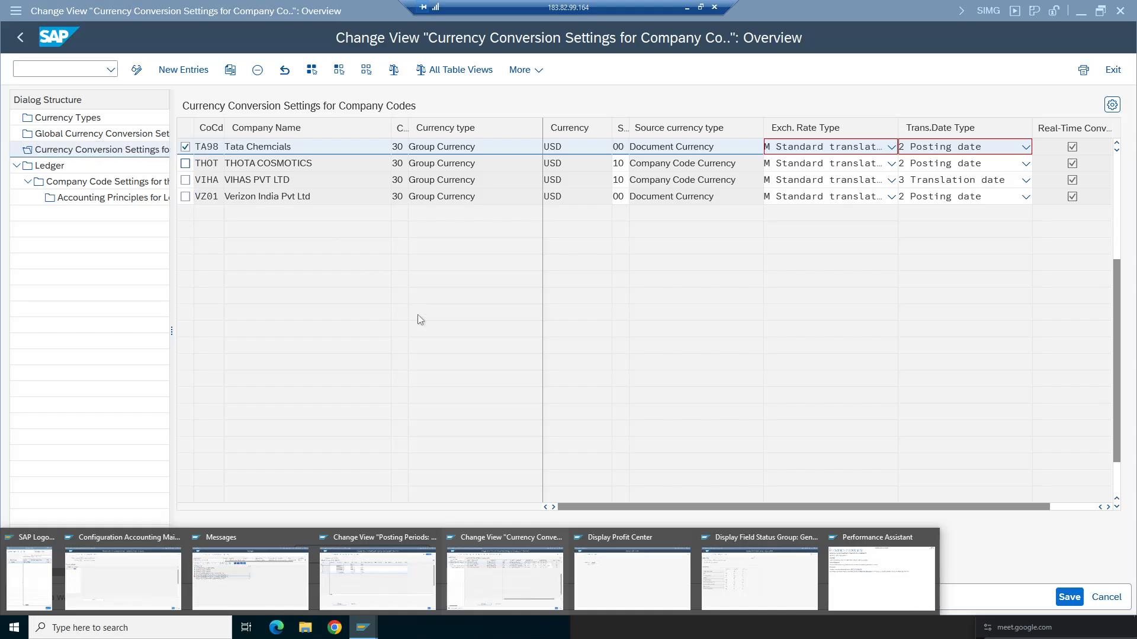
pyautogui.click(245, 569)
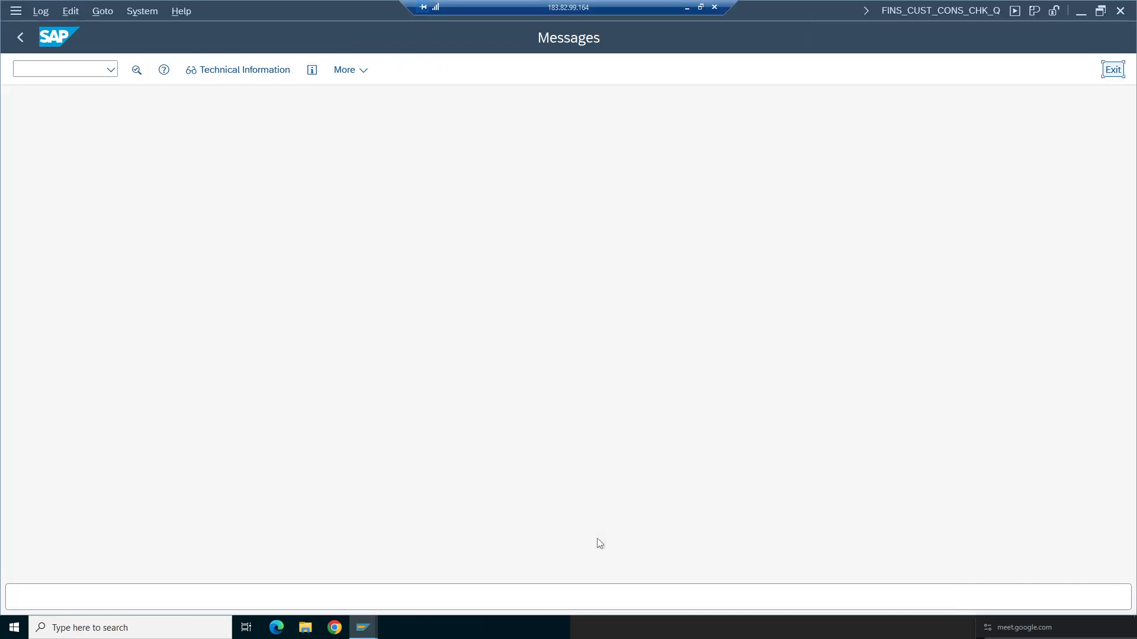
pyautogui.moveTo(731, 329); pyautogui.dragTo(431, 261)
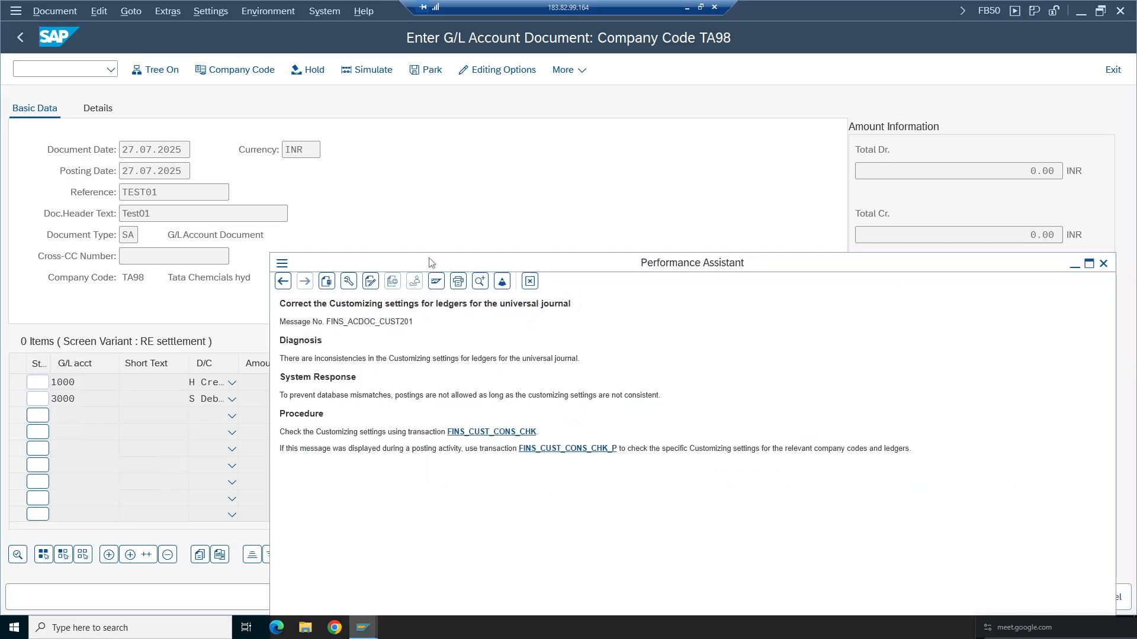
pyautogui.click(1103, 267)
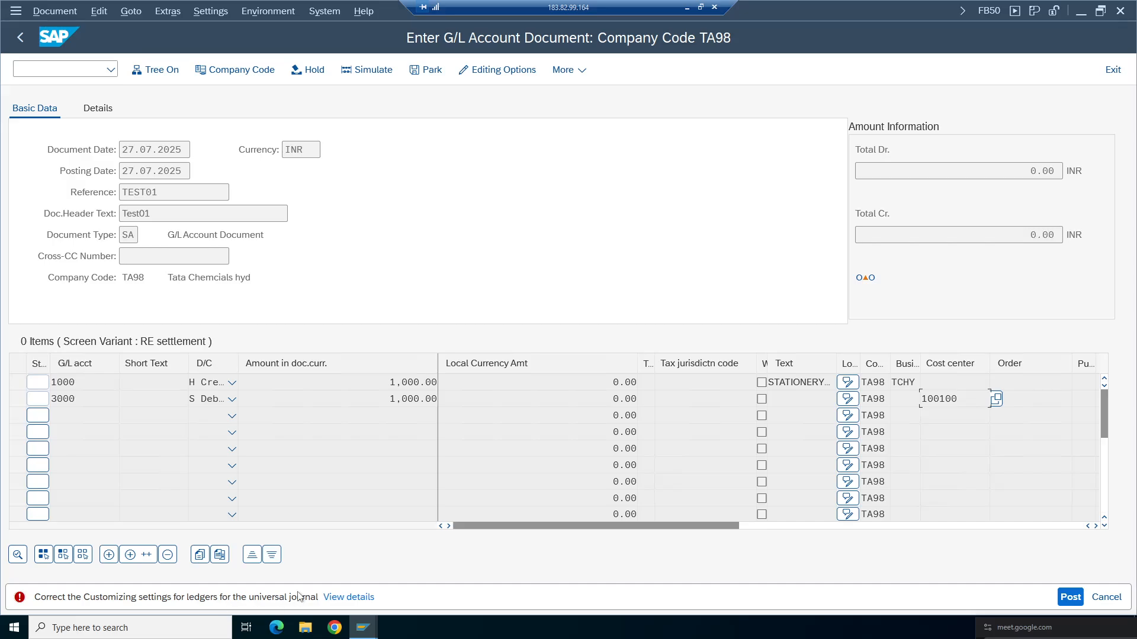
pyautogui.click(349, 597)
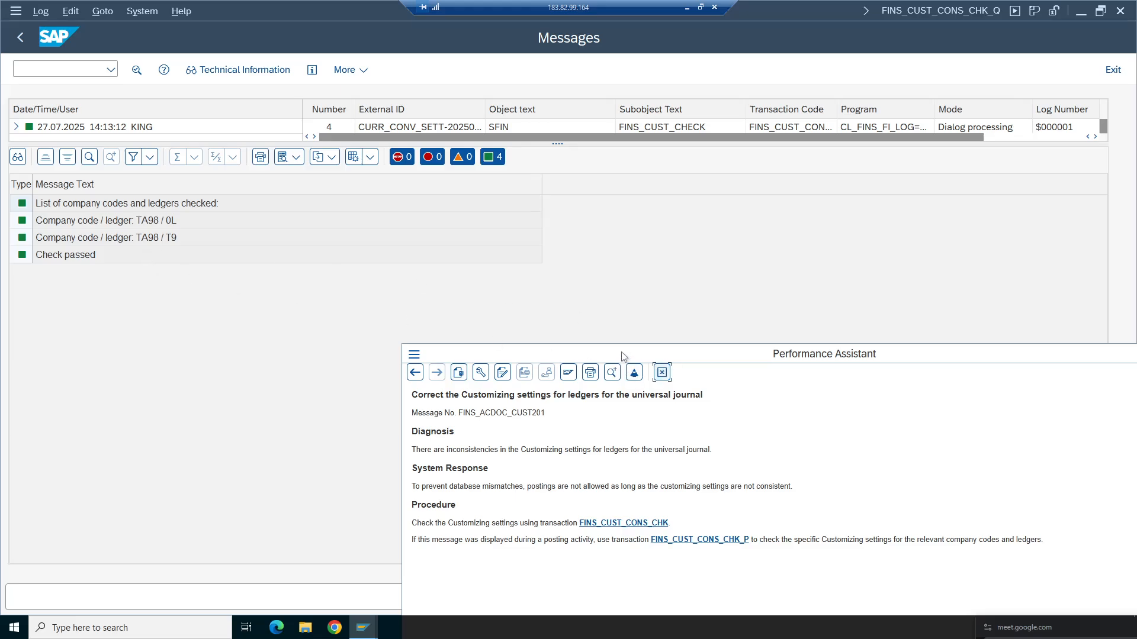
# - Close the error log and Performance Assistant, then restart the G/L account document entry transaction
pyautogui.click(1113, 69)
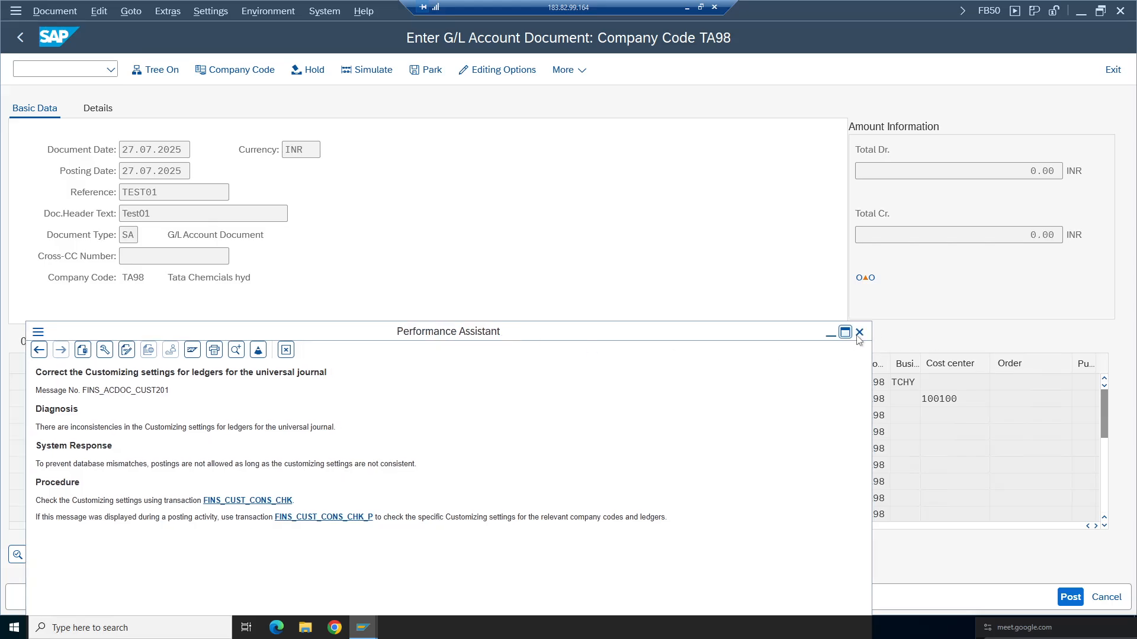
pyautogui.click(856, 333)
pyautogui.click(20, 36)
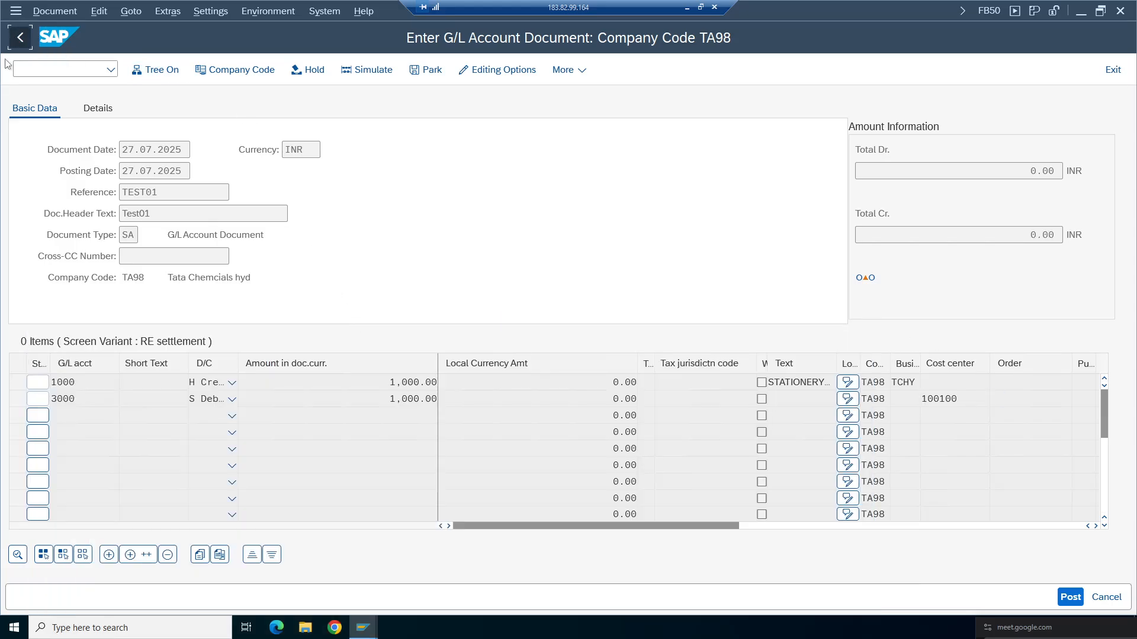
pyautogui.click(291, 367)
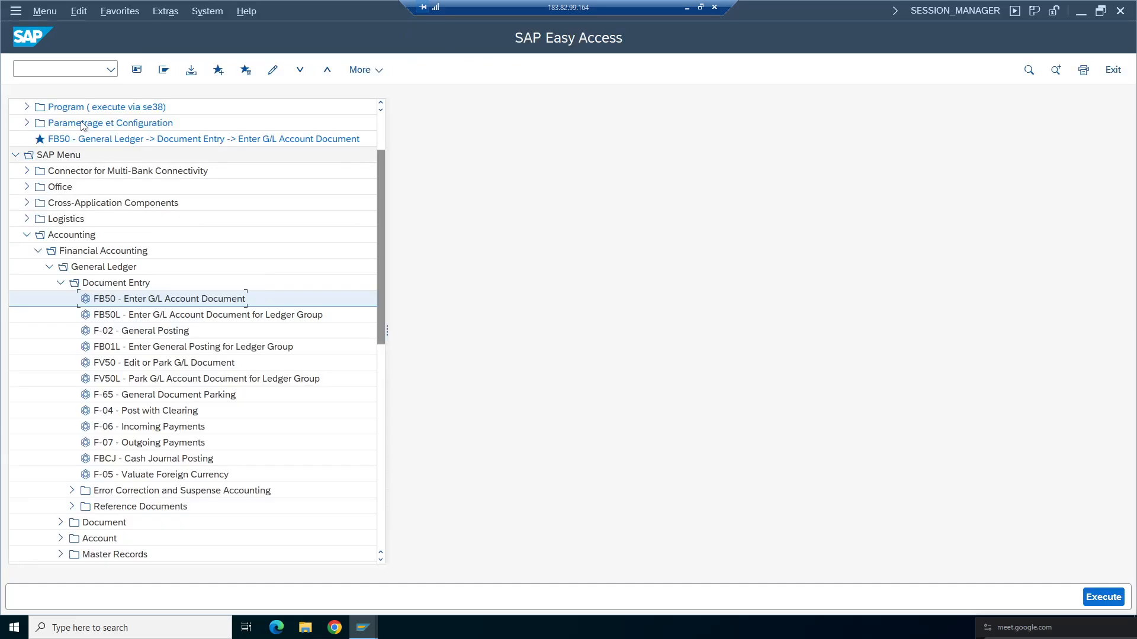
pyautogui.click(111, 70)
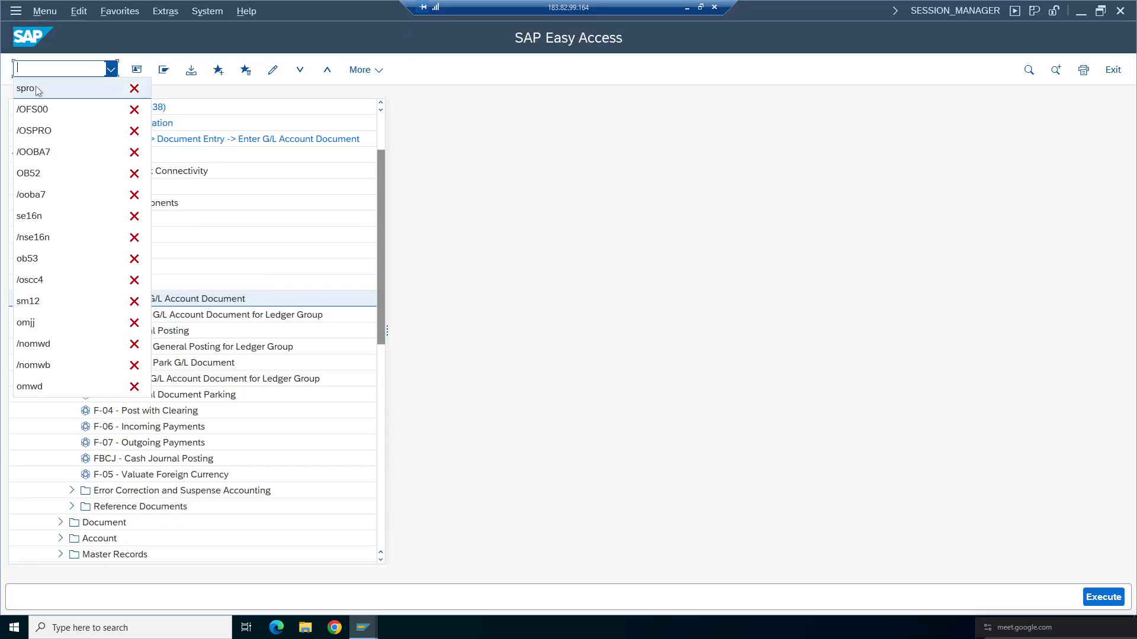
pyautogui.click(233, 355)
pyautogui.doubleClick(119, 300)
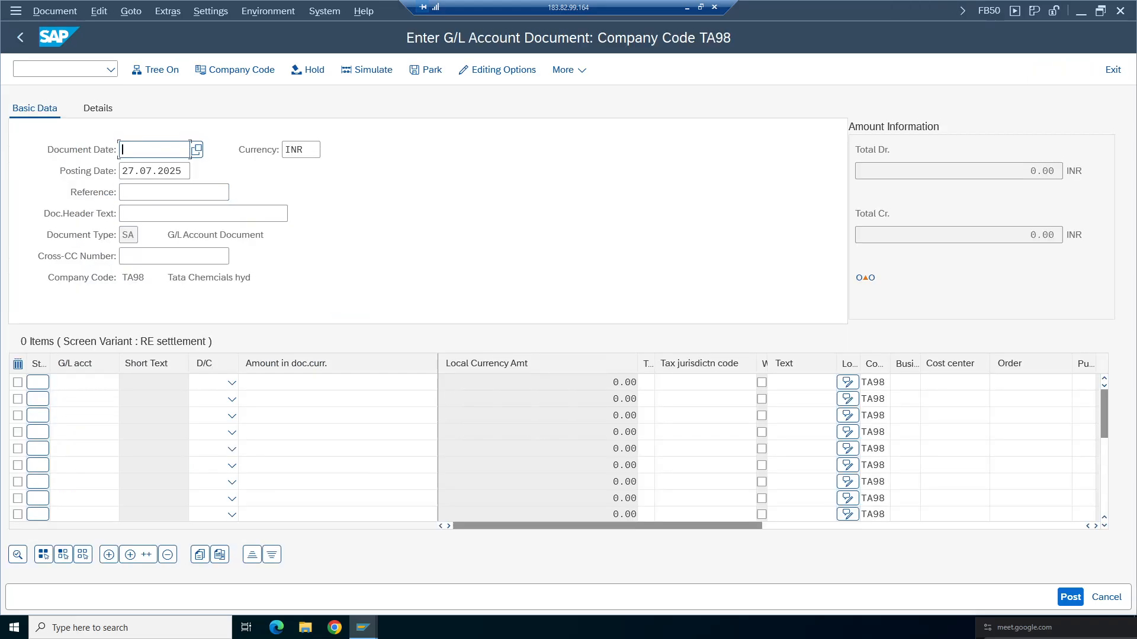
# - Fill the header with document and posting date 27.07.2025, reference Test01 and header text Test01
pyautogui.click(147, 171)
pyautogui.click(140, 194)
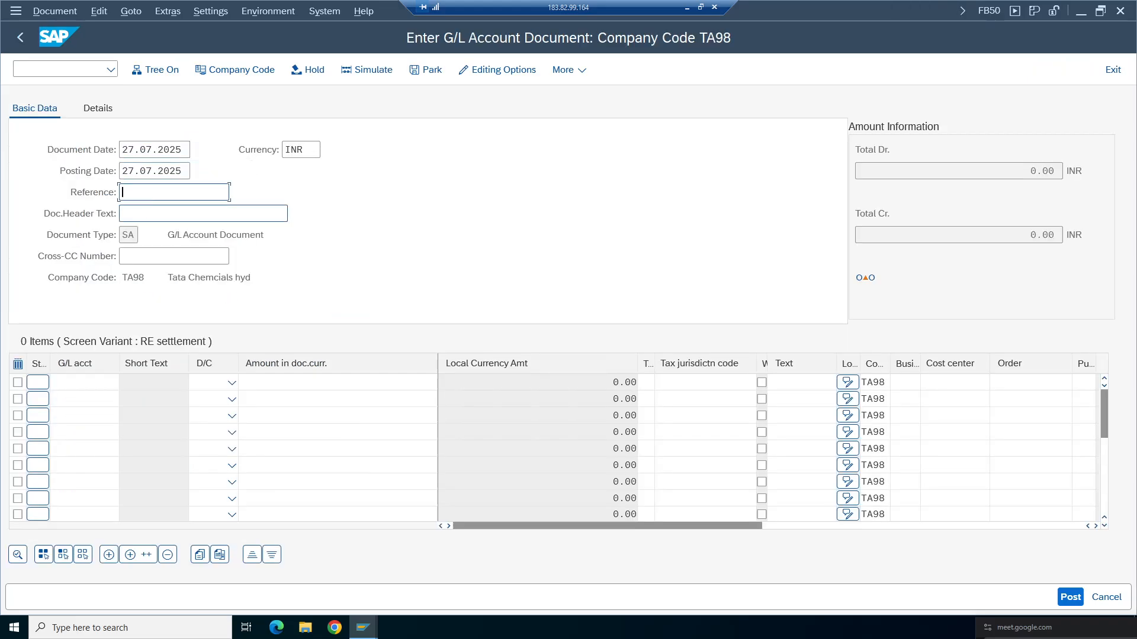
pyautogui.click(139, 214)
pyautogui.click(141, 215)
pyautogui.click(144, 232)
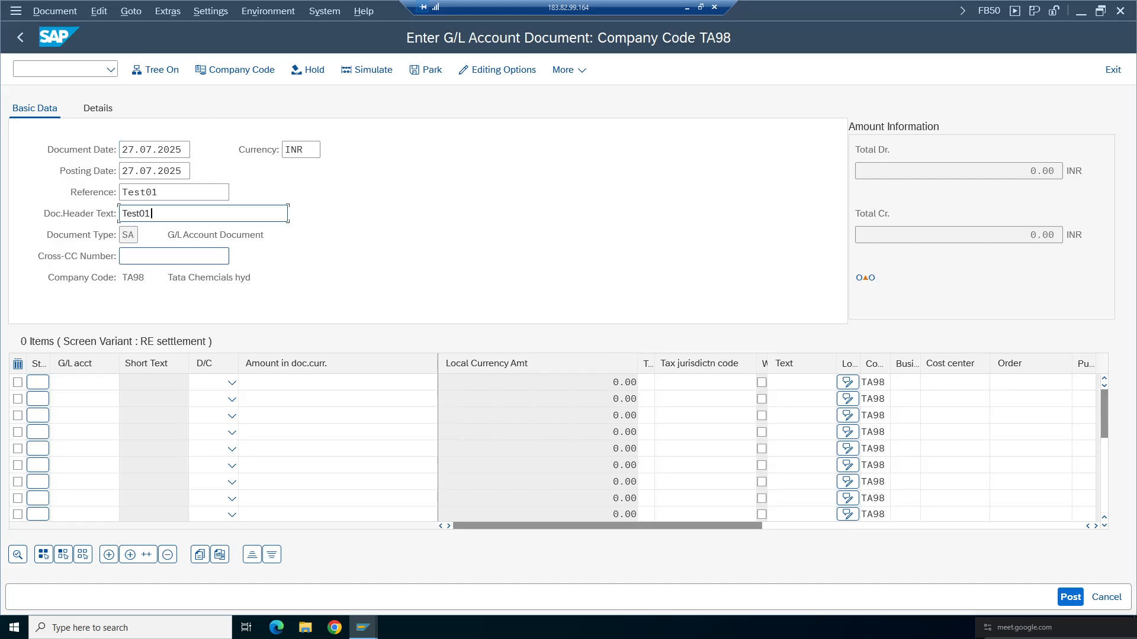
# - Enter G/L account 3000 as a debit line and G/L account 1000 as a credit line
pyautogui.click(83, 382)
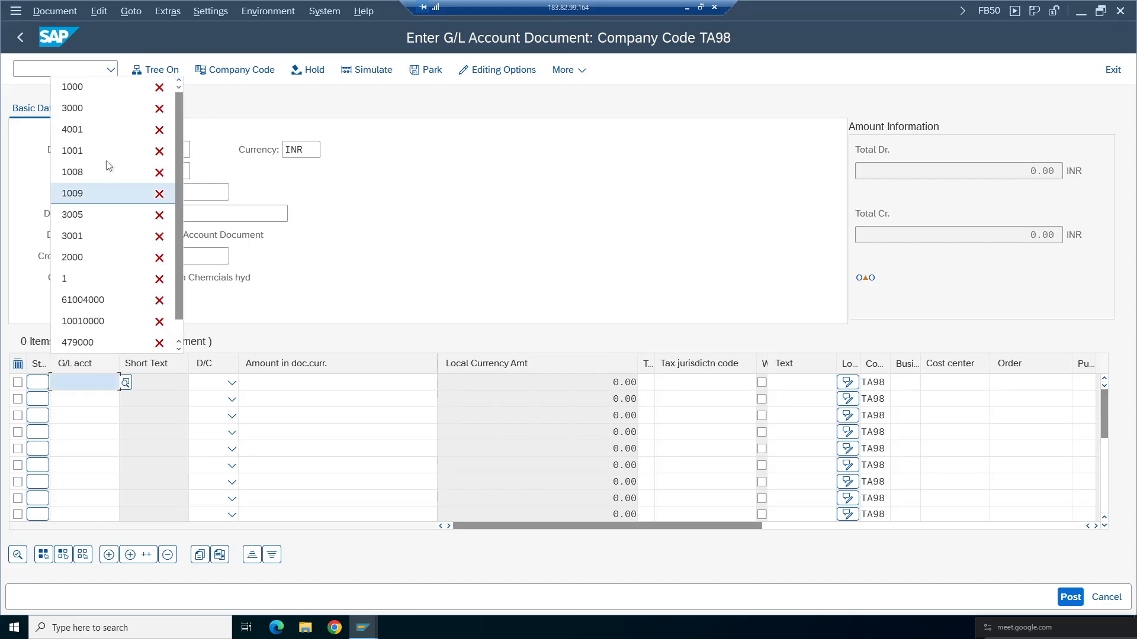
pyautogui.click(82, 101)
pyautogui.click(83, 399)
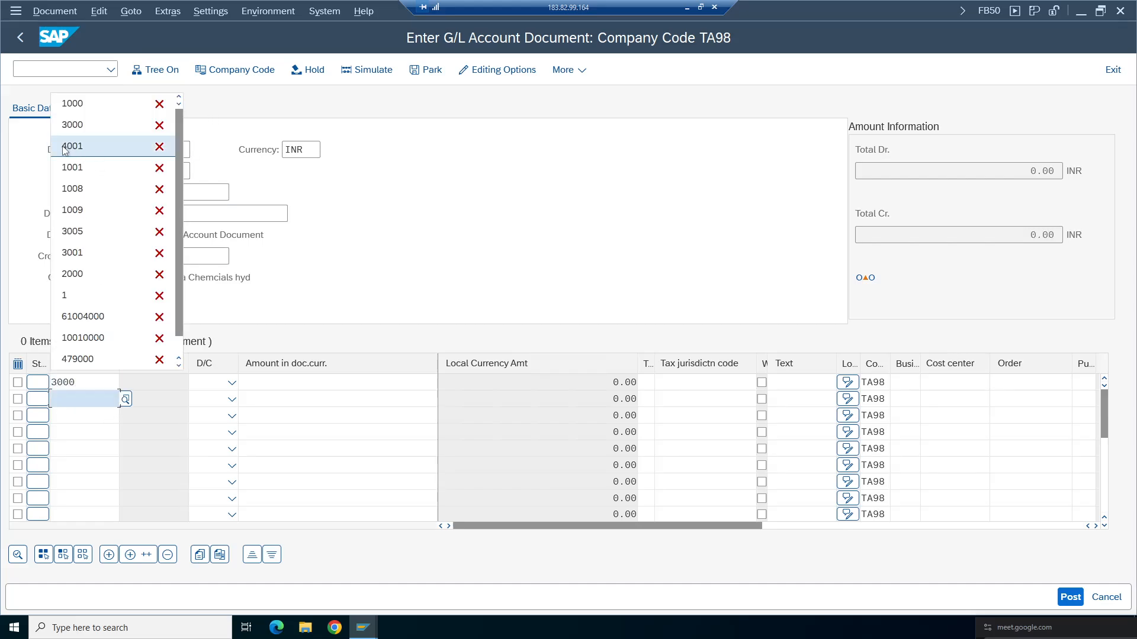
pyautogui.click(71, 101)
pyautogui.click(231, 383)
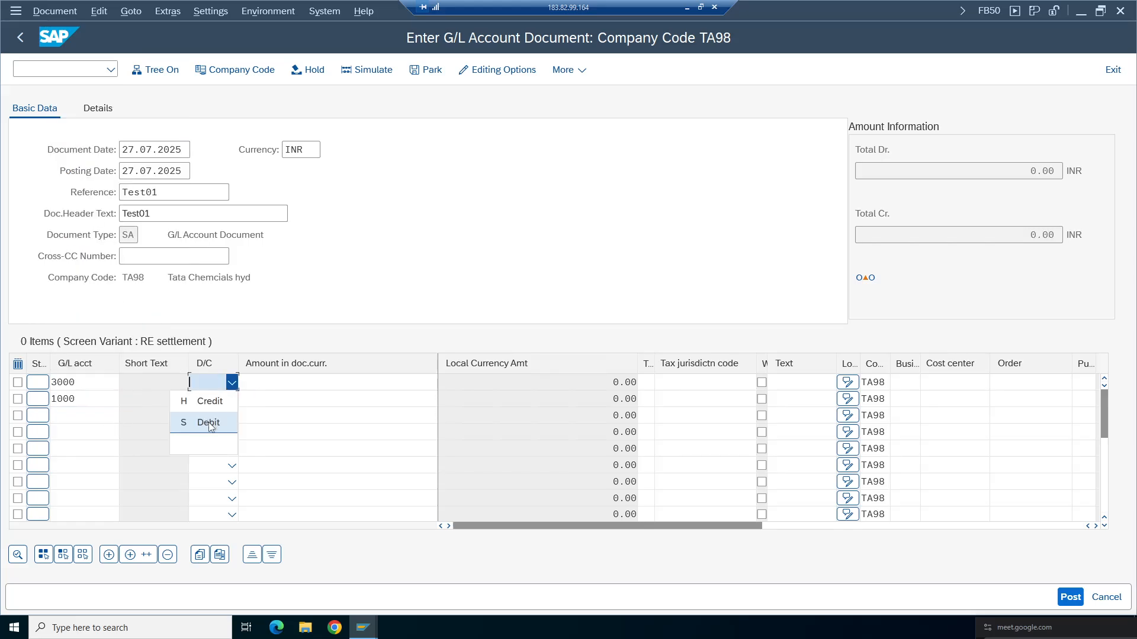
pyautogui.click(216, 422)
pyautogui.click(232, 399)
pyautogui.click(216, 422)
# - Enter an amount of 1000 on both line items and confirm the entries
pyautogui.click(331, 382)
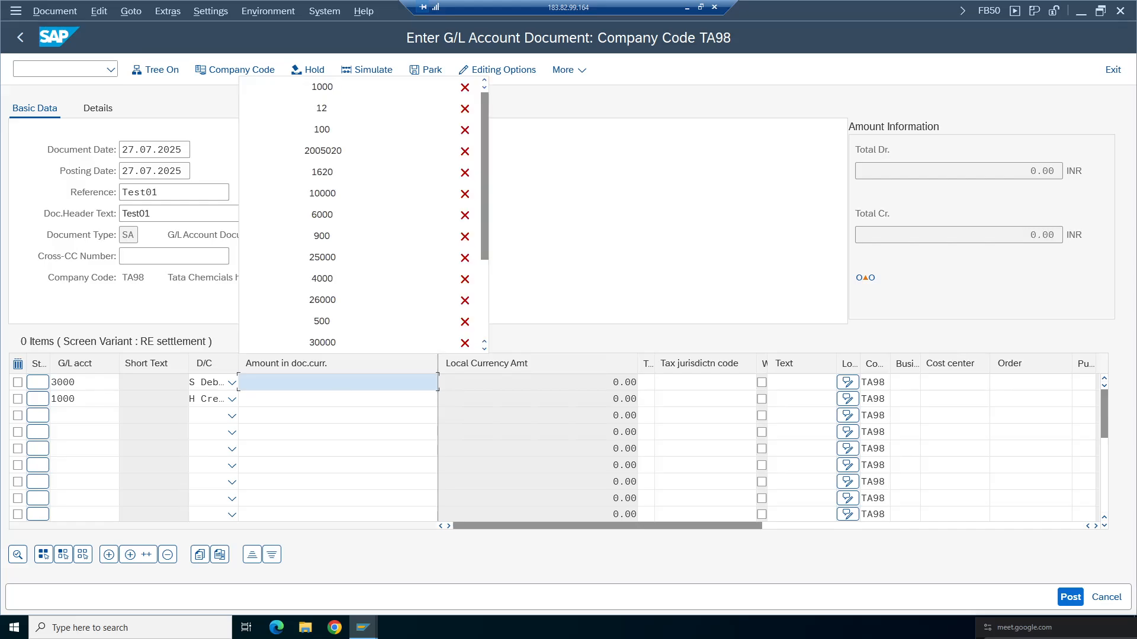
pyautogui.click(352, 87)
pyautogui.click(332, 398)
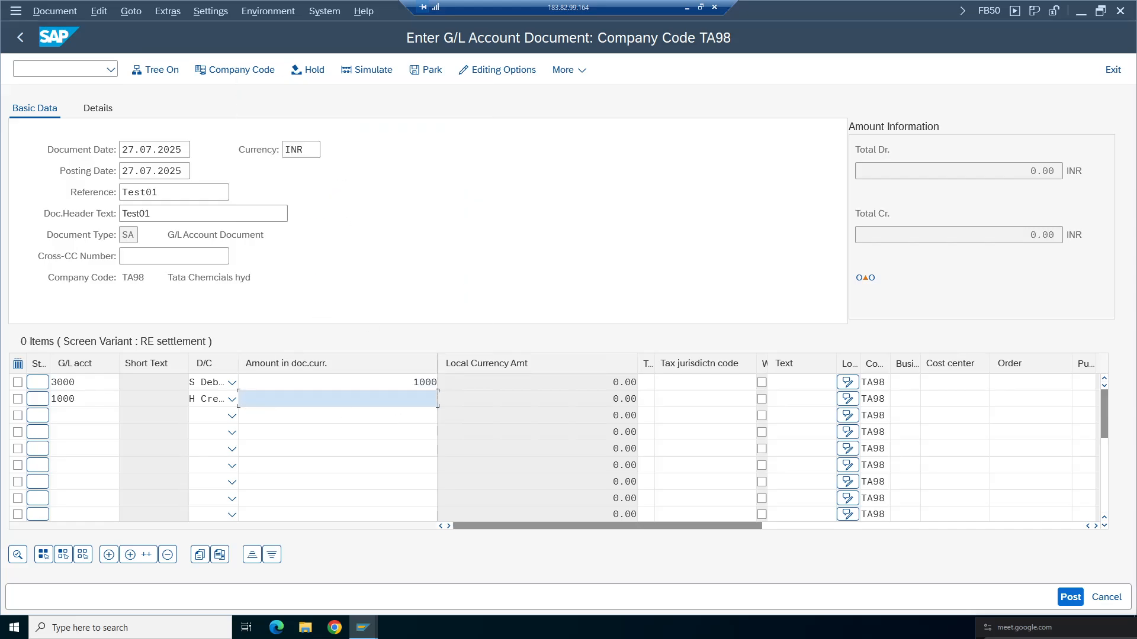
pyautogui.click(336, 103)
pyautogui.press('Return')
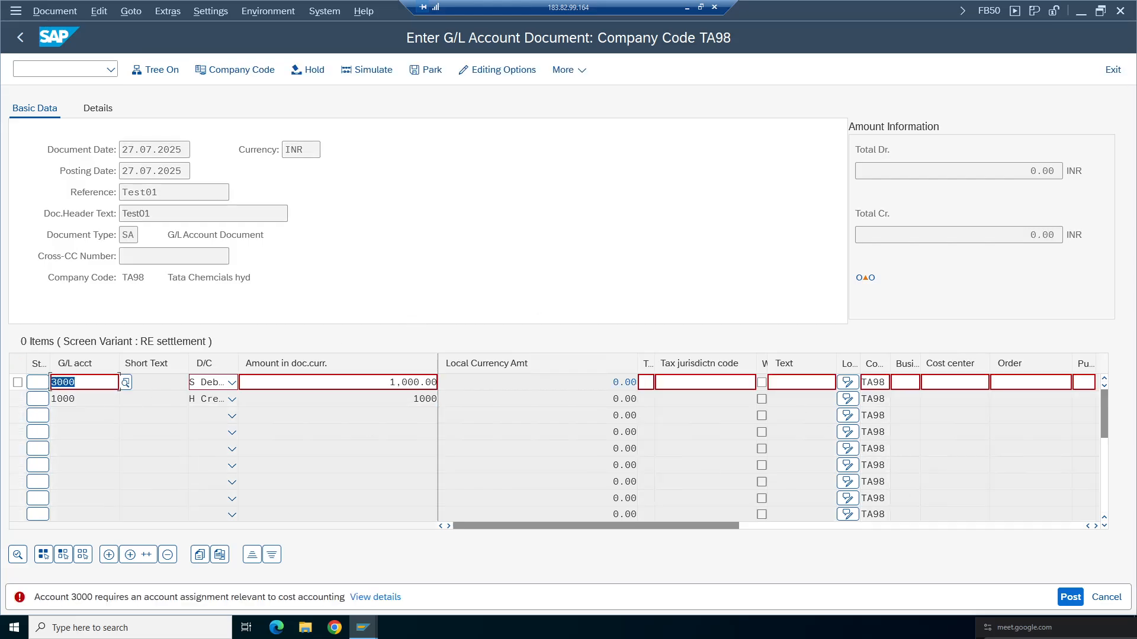
# - Assign cost center 100100 to the 3000 debit line and confirm
pyautogui.click(801, 382)
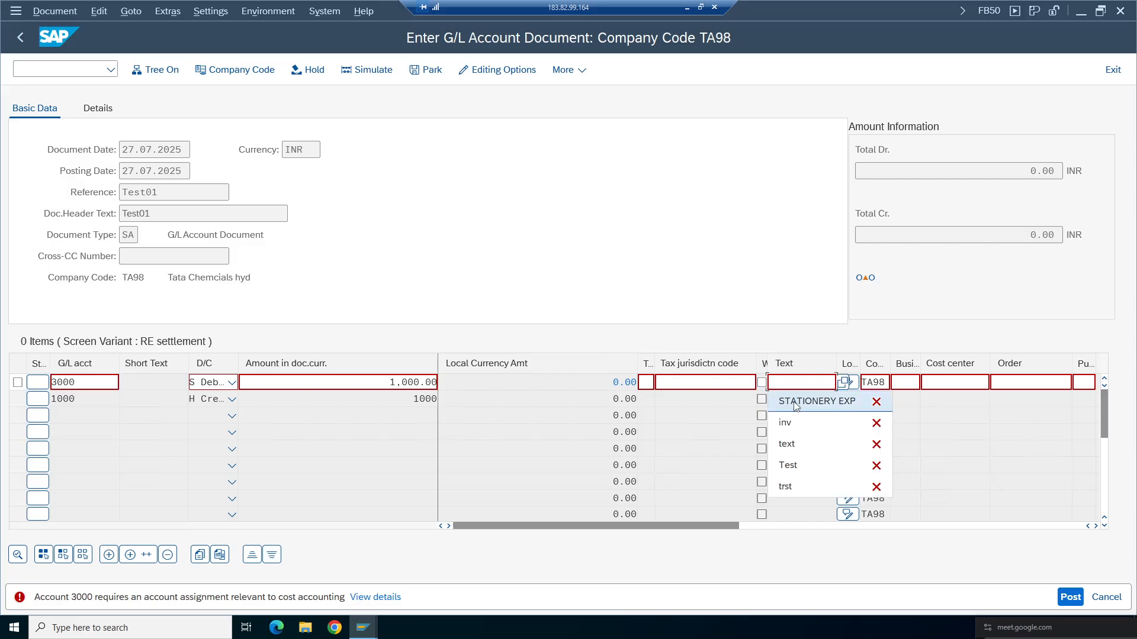
pyautogui.click(955, 382)
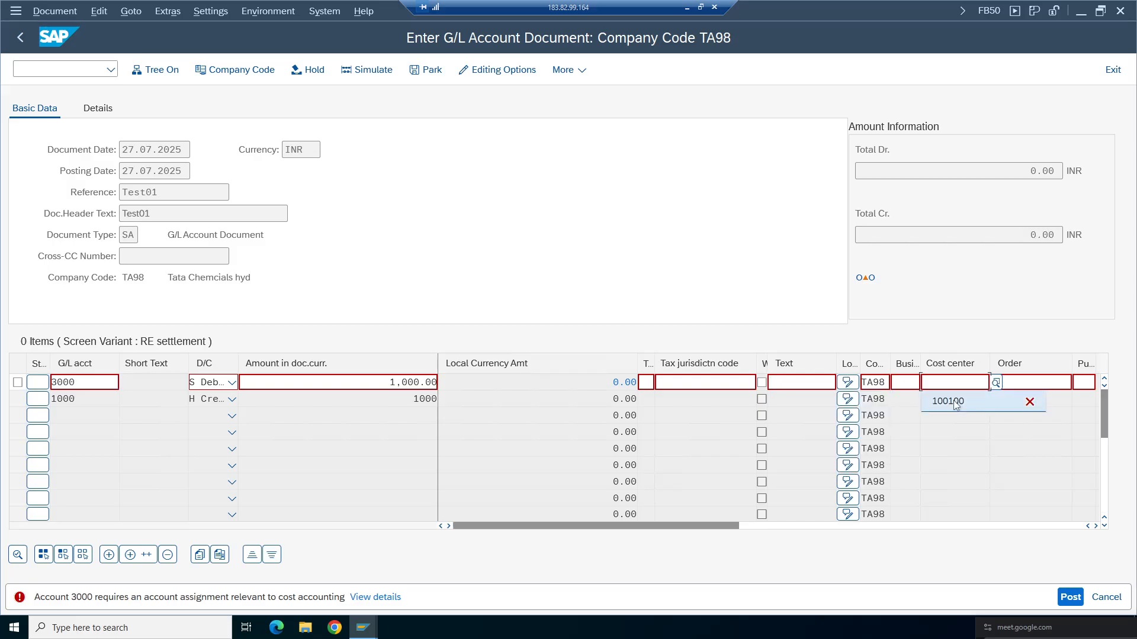
pyautogui.click(946, 401)
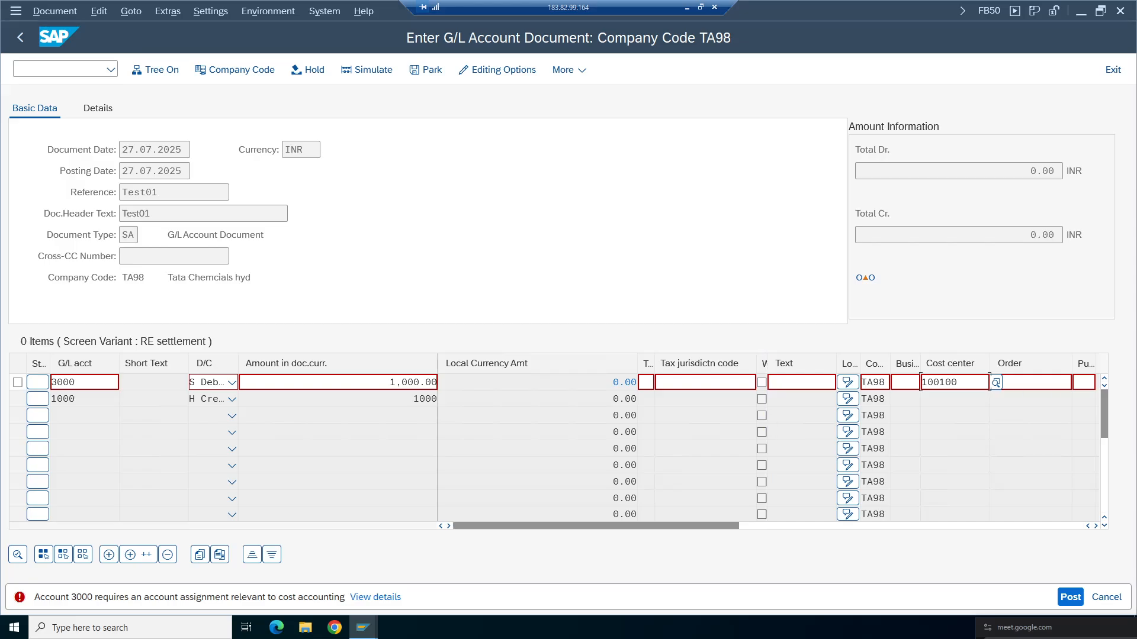
pyautogui.click(1096, 526)
pyautogui.click(1096, 526)
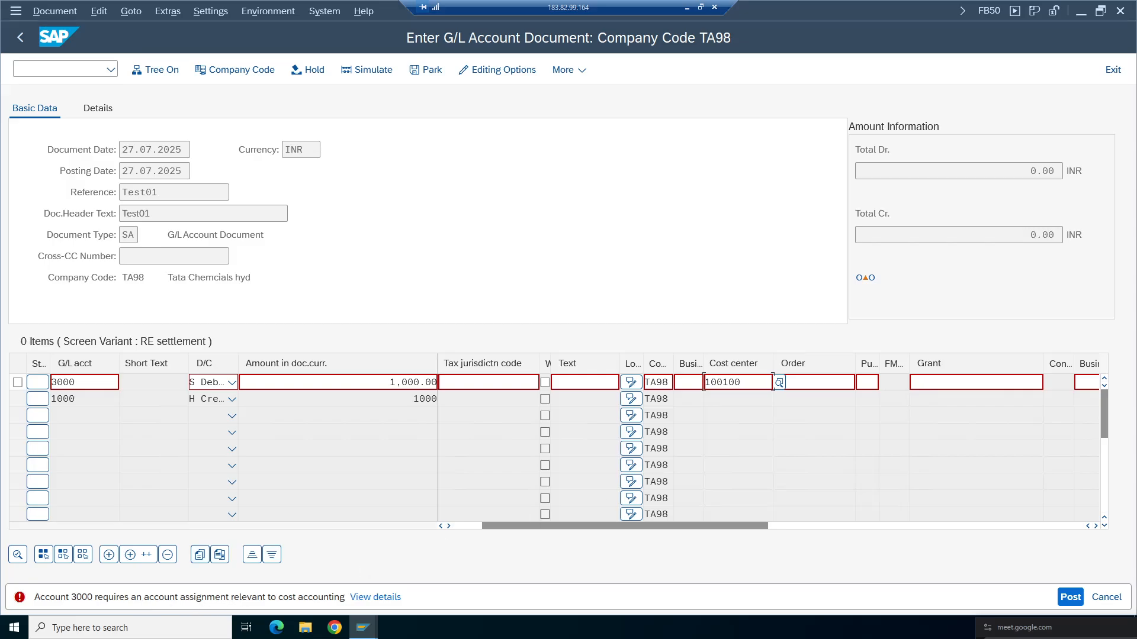
pyautogui.press('Return')
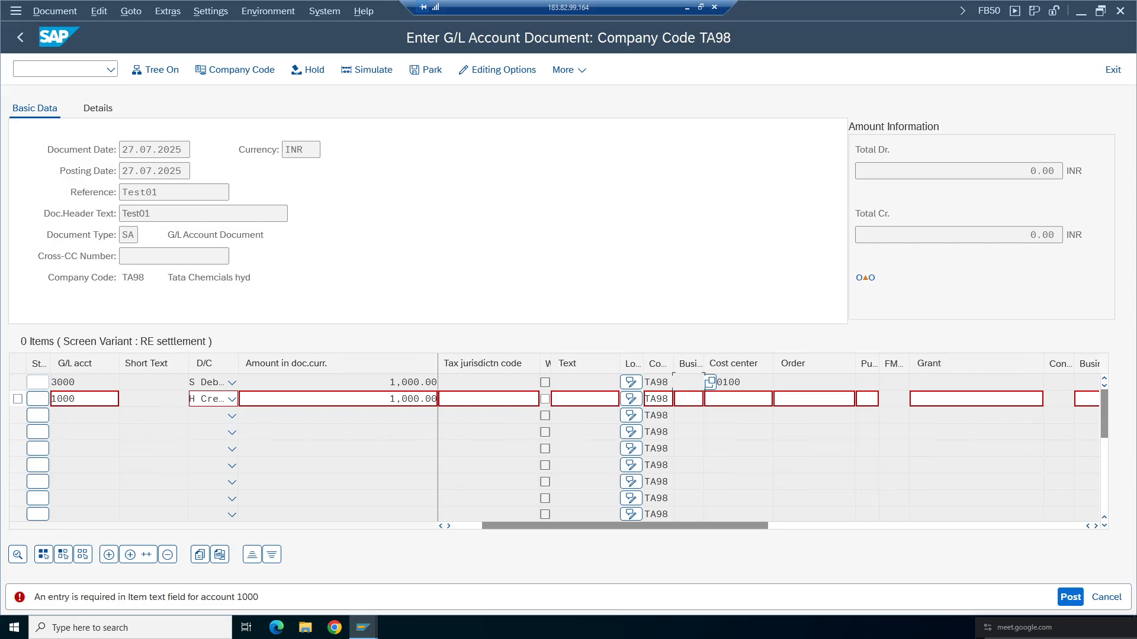
# - Set item text STATIONERY EXP and business area TCHY on the 1000 credit line and confirm
pyautogui.doubleClick(117, 398)
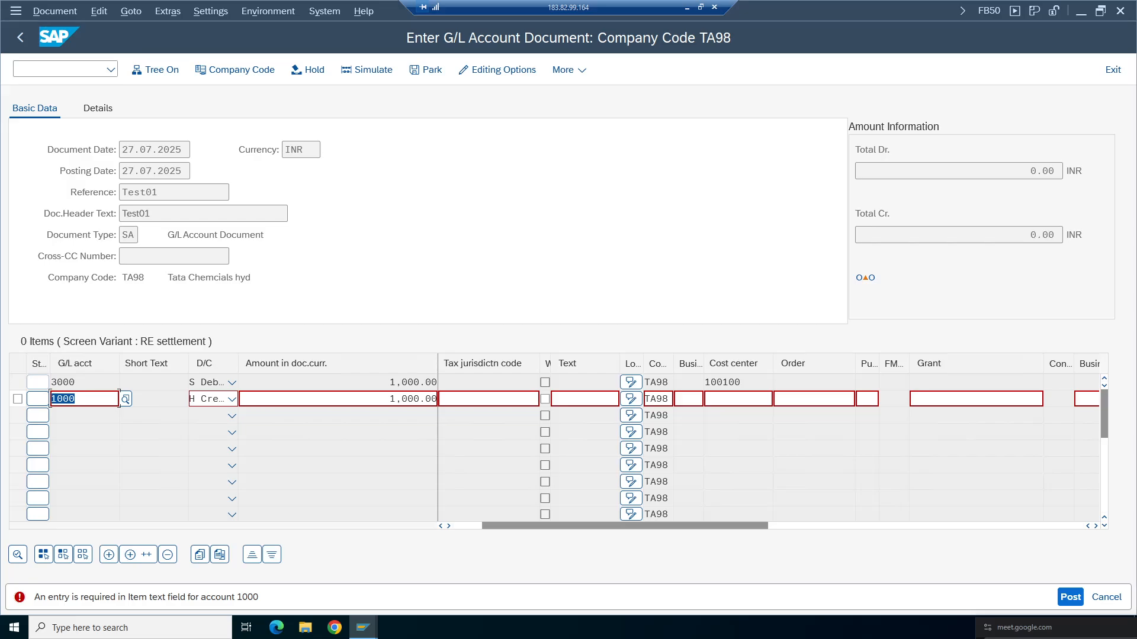
pyautogui.moveTo(655, 526); pyautogui.dragTo(626, 527)
pyautogui.click(800, 398)
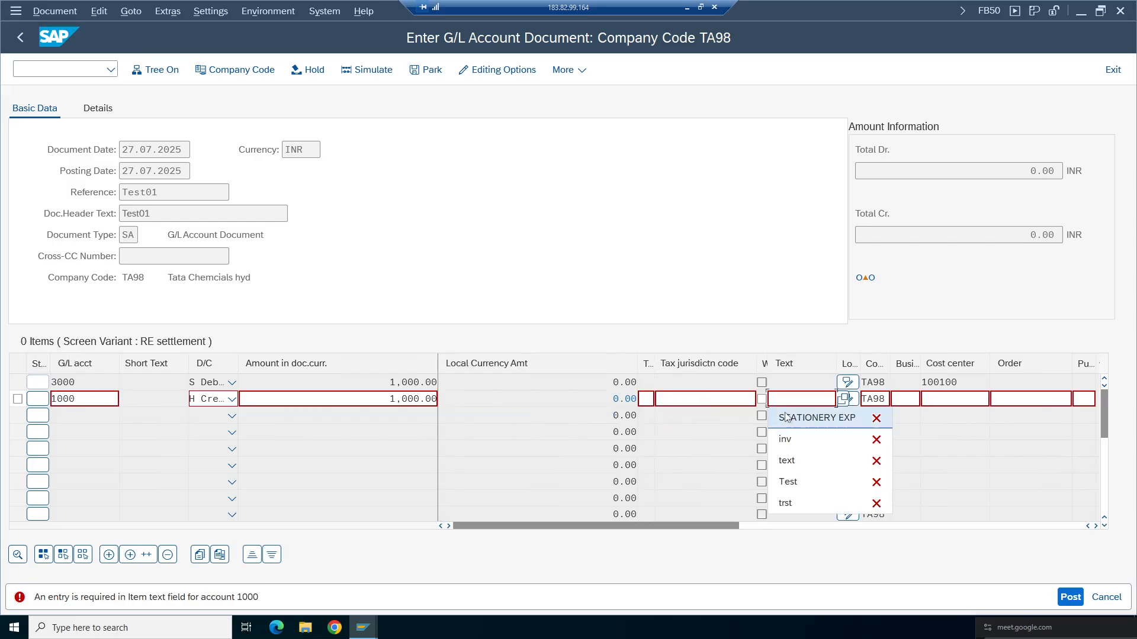
pyautogui.click(793, 418)
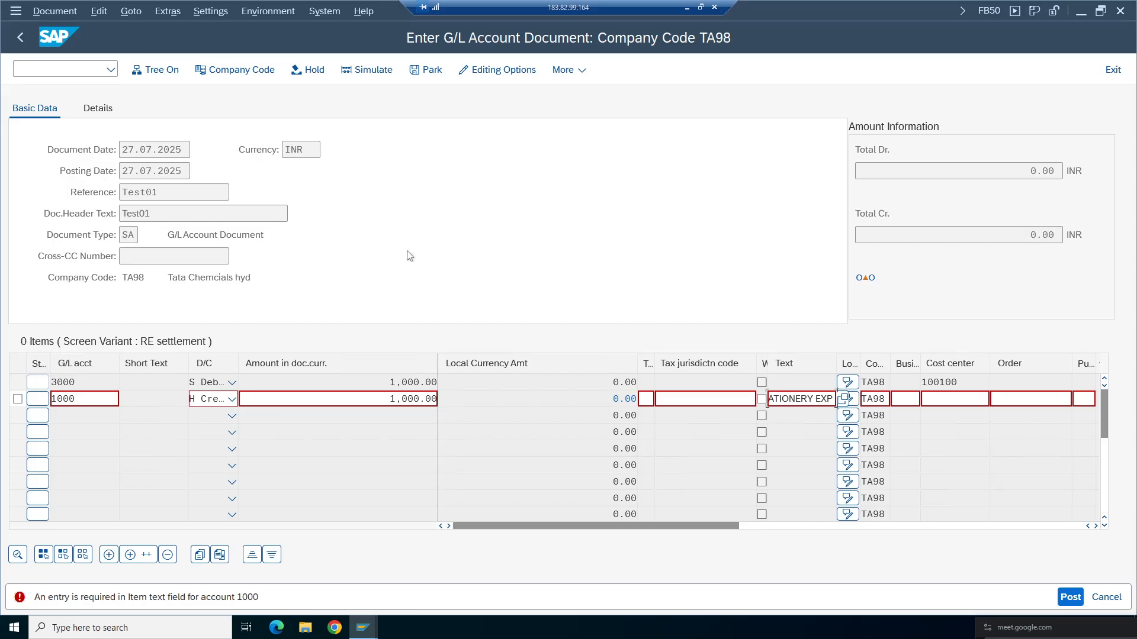
pyautogui.press('Return')
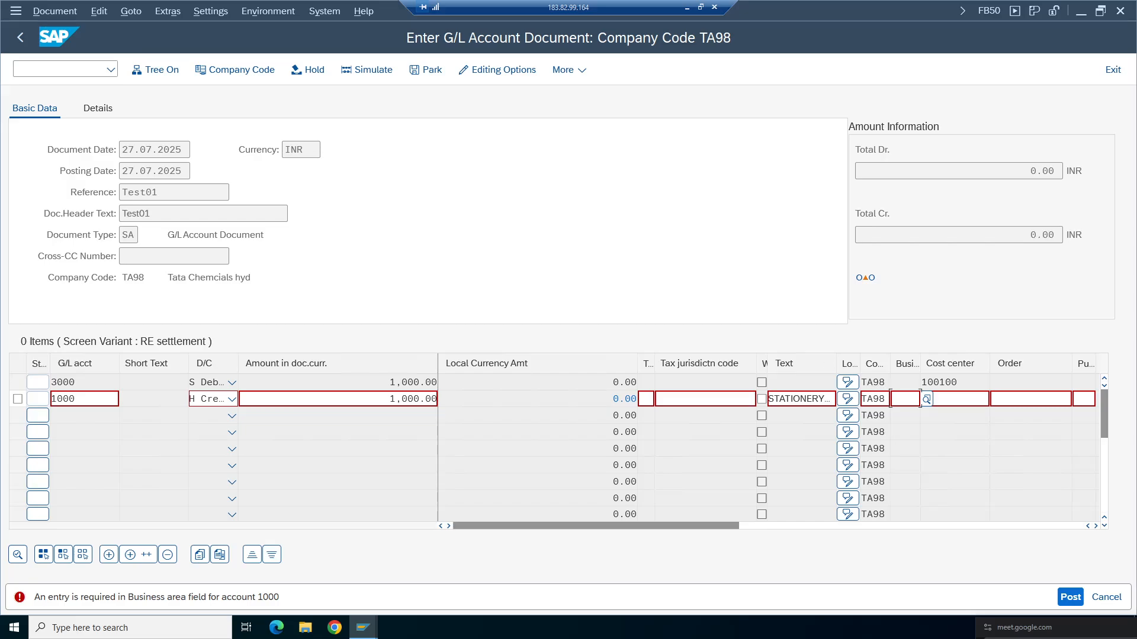
pyautogui.write('TCHY')
pyautogui.press('Return')
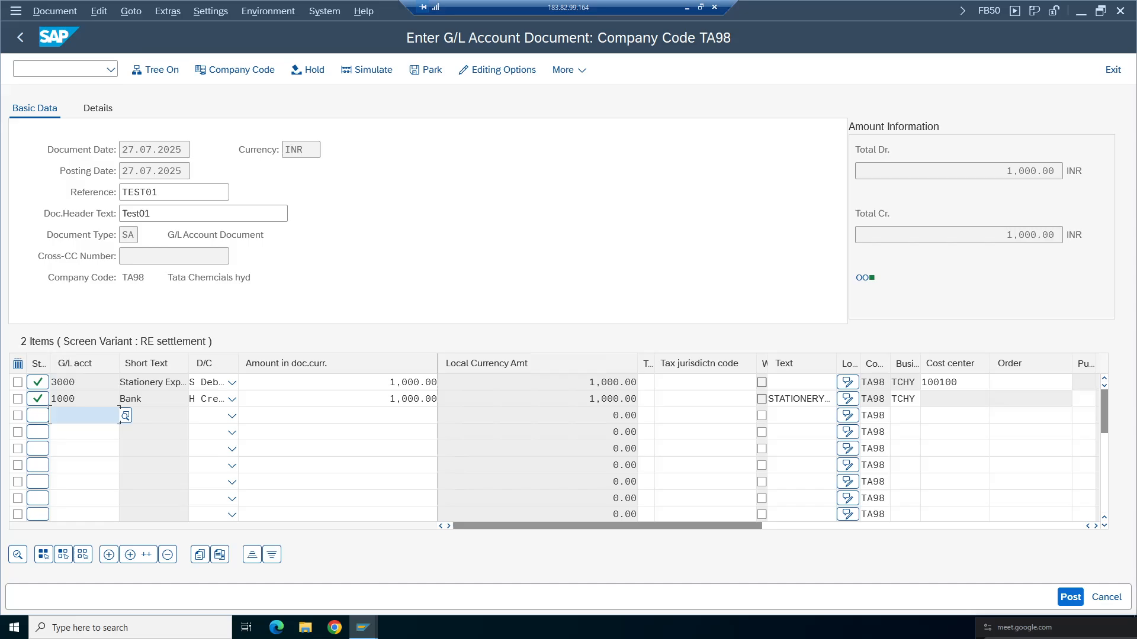
# - Scroll through the line item columns to review the entered fields
pyautogui.click(1096, 525)
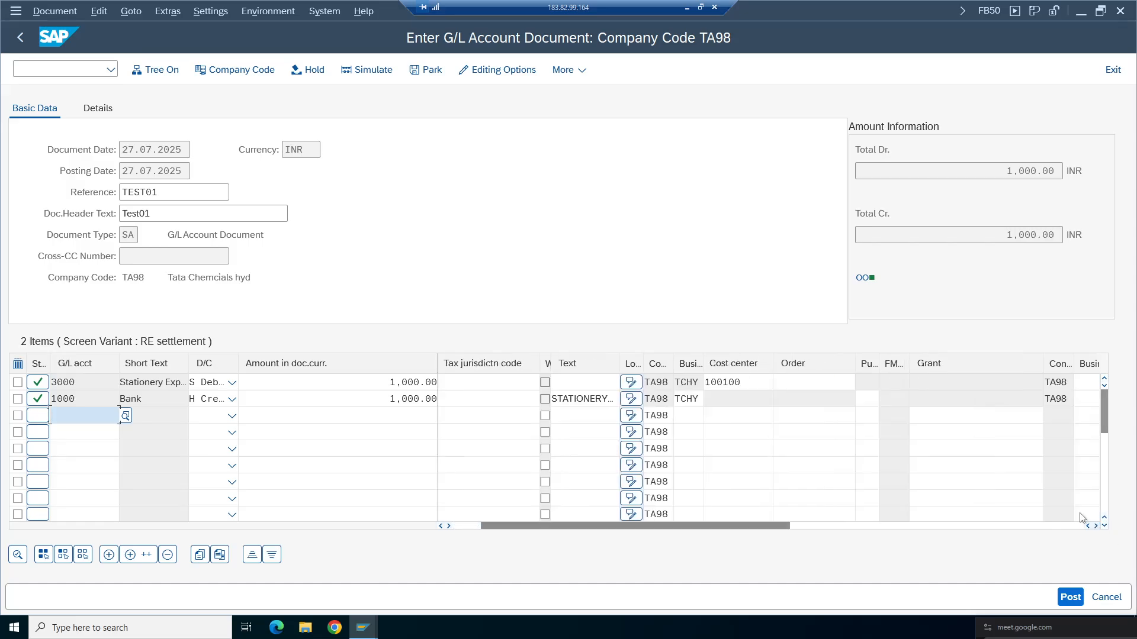
pyautogui.click(1096, 526)
pyautogui.click(608, 382)
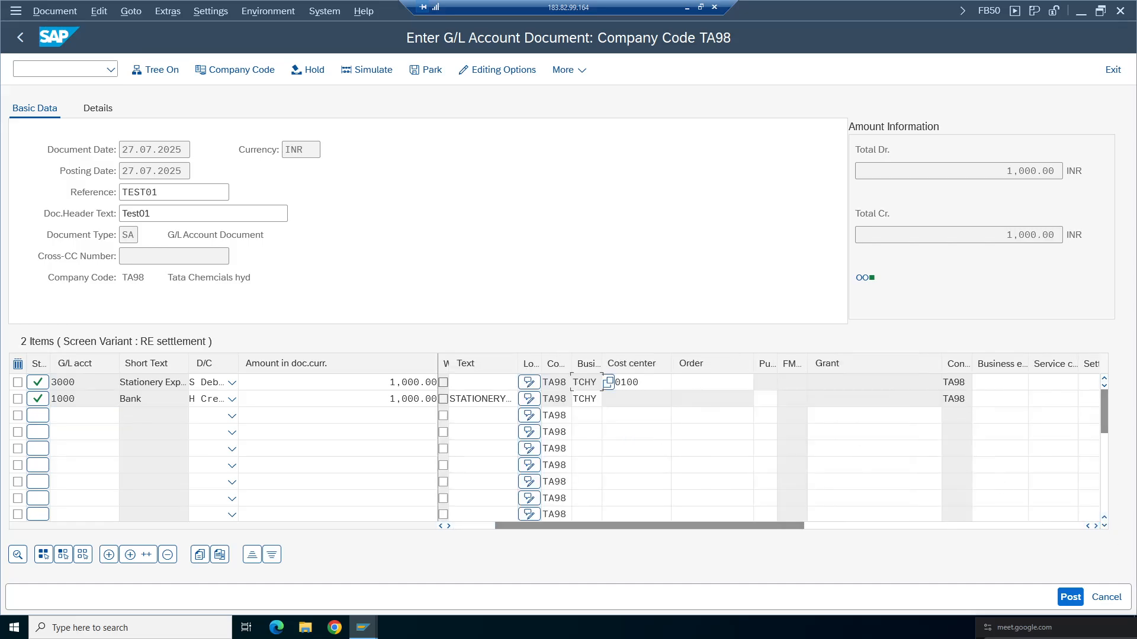
pyautogui.click(1096, 526)
pyautogui.click(1096, 525)
pyautogui.click(1096, 526)
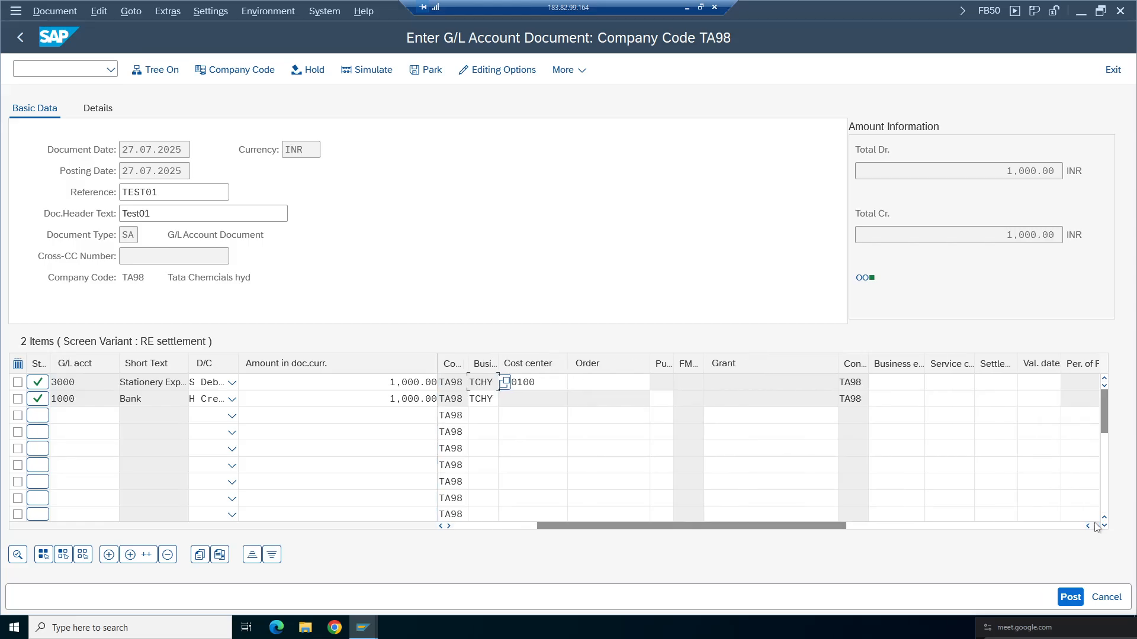
pyautogui.click(1096, 525)
pyautogui.click(1096, 526)
pyautogui.click(1096, 525)
pyautogui.click(1096, 525)
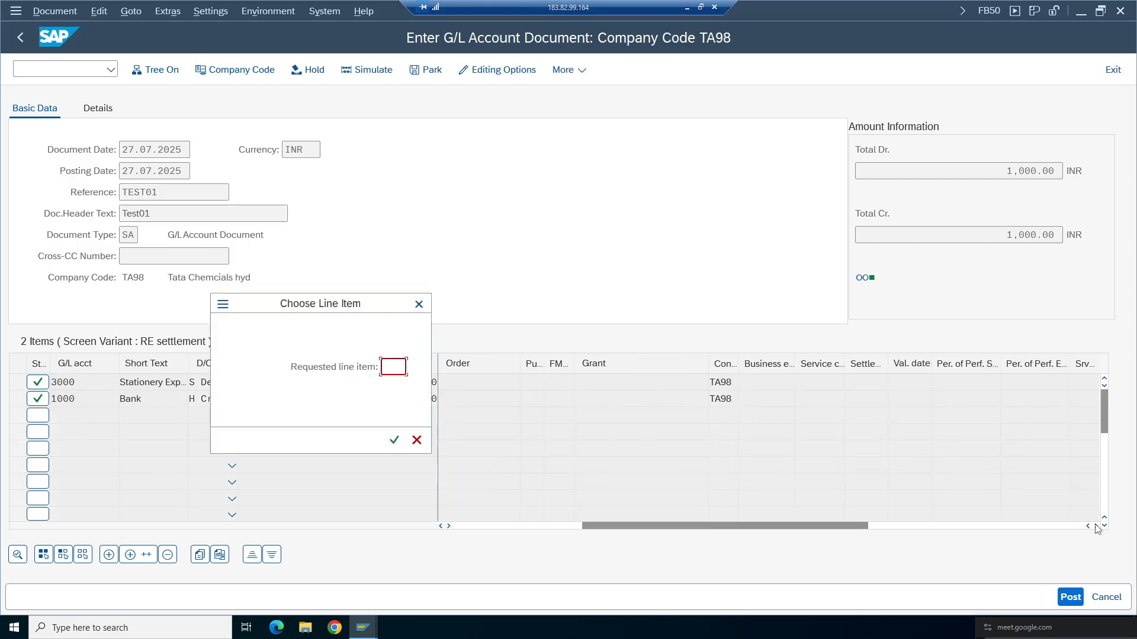
pyautogui.click(417, 440)
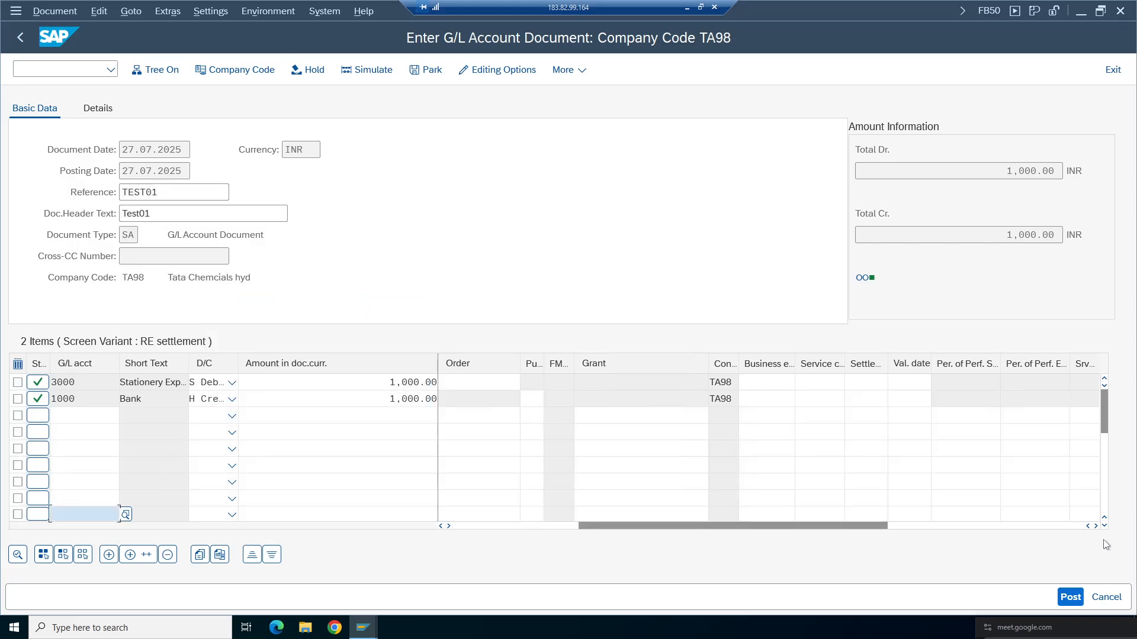
pyautogui.click(1096, 526)
pyautogui.click(1096, 526)
pyautogui.click(1096, 526)
pyautogui.click(1096, 526)
pyautogui.click(1096, 526)
pyautogui.click(1096, 526)
pyautogui.click(1096, 526)
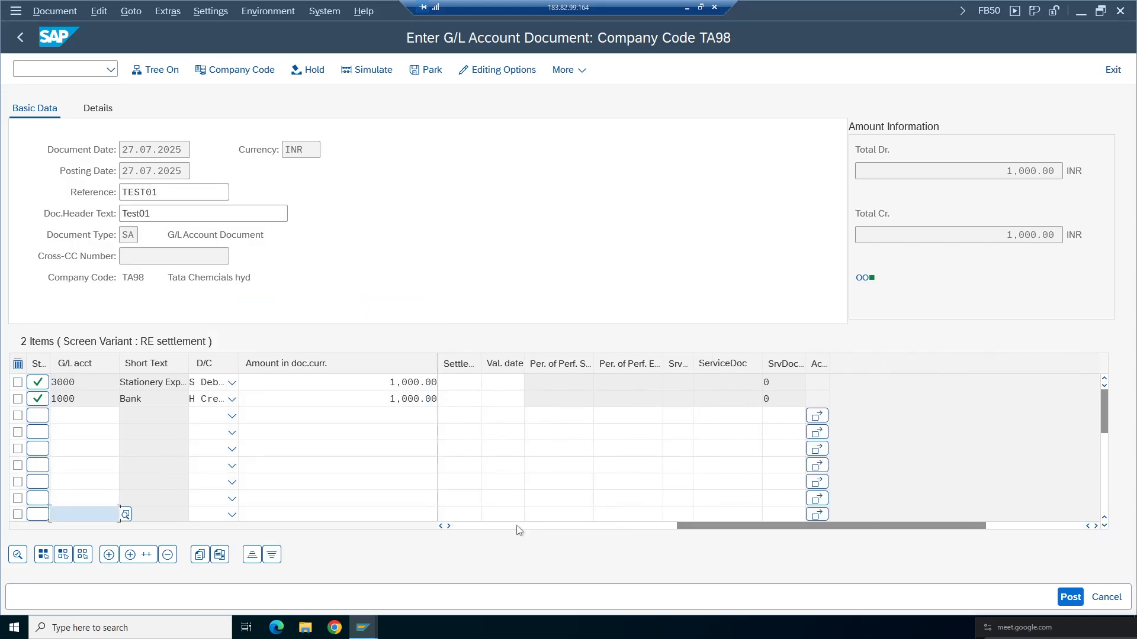
pyautogui.moveTo(696, 531); pyautogui.dragTo(259, 507)
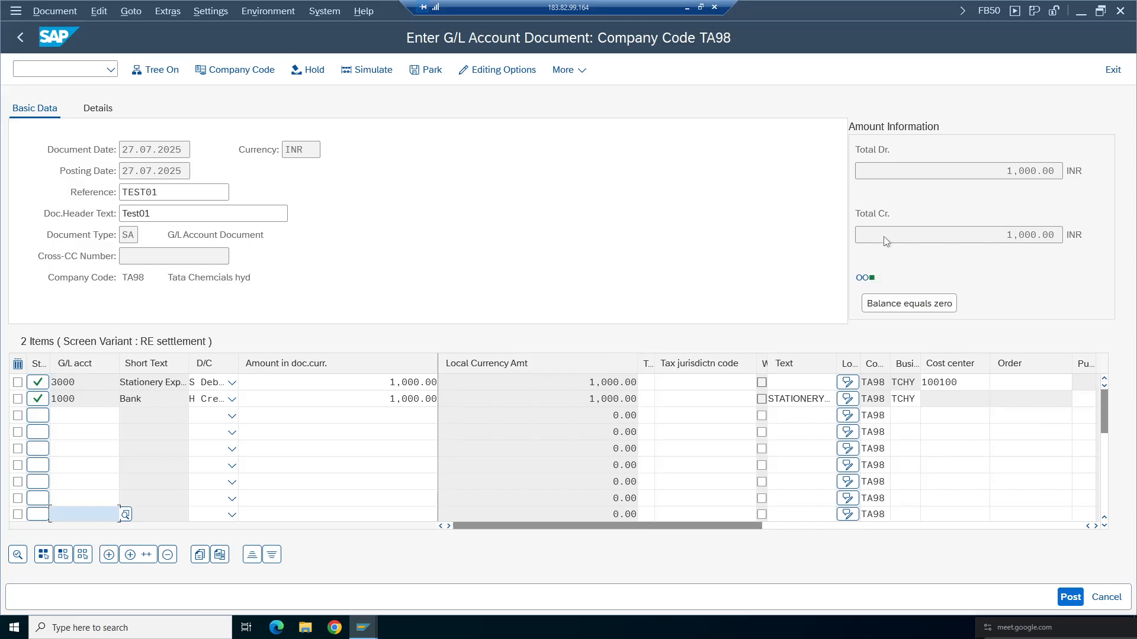
# - Simulate the G/L account document
pyautogui.click(917, 171)
pyautogui.click(894, 236)
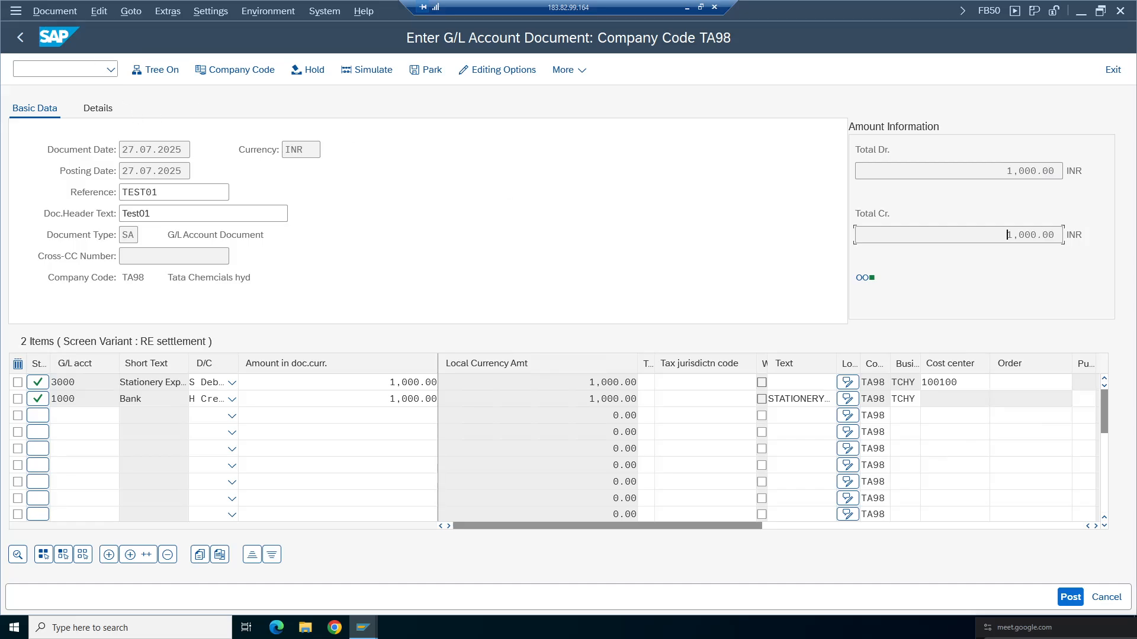
pyautogui.click(56, 12)
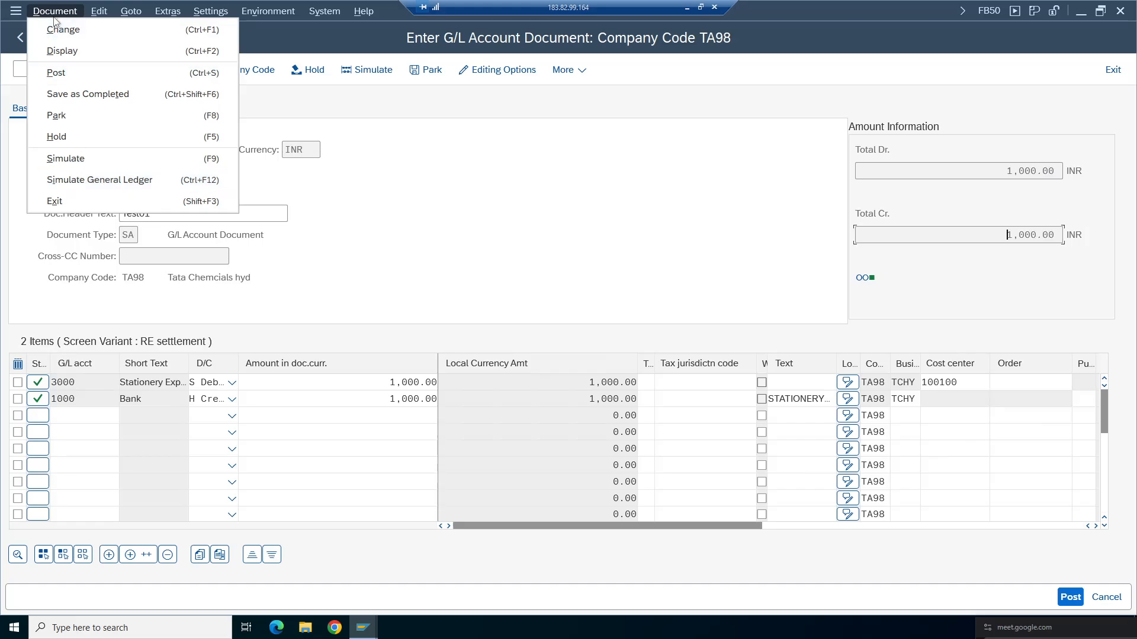
pyautogui.click(80, 160)
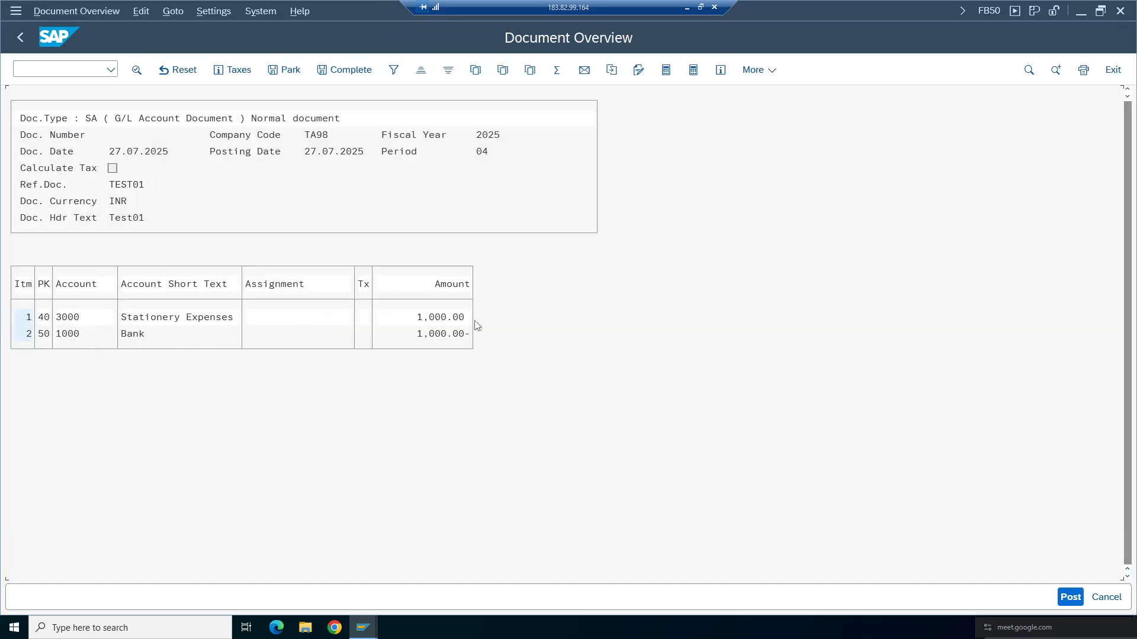
# - Review the simulated document overview's header and line items, then post the document
pyautogui.click(44, 319)
pyautogui.click(443, 334)
pyautogui.click(352, 152)
pyautogui.click(324, 135)
pyautogui.click(100, 119)
pyautogui.click(396, 152)
pyautogui.click(400, 152)
pyautogui.click(396, 136)
pyautogui.click(319, 153)
pyautogui.click(420, 136)
pyautogui.click(401, 153)
pyautogui.click(482, 154)
pyautogui.click(1071, 597)
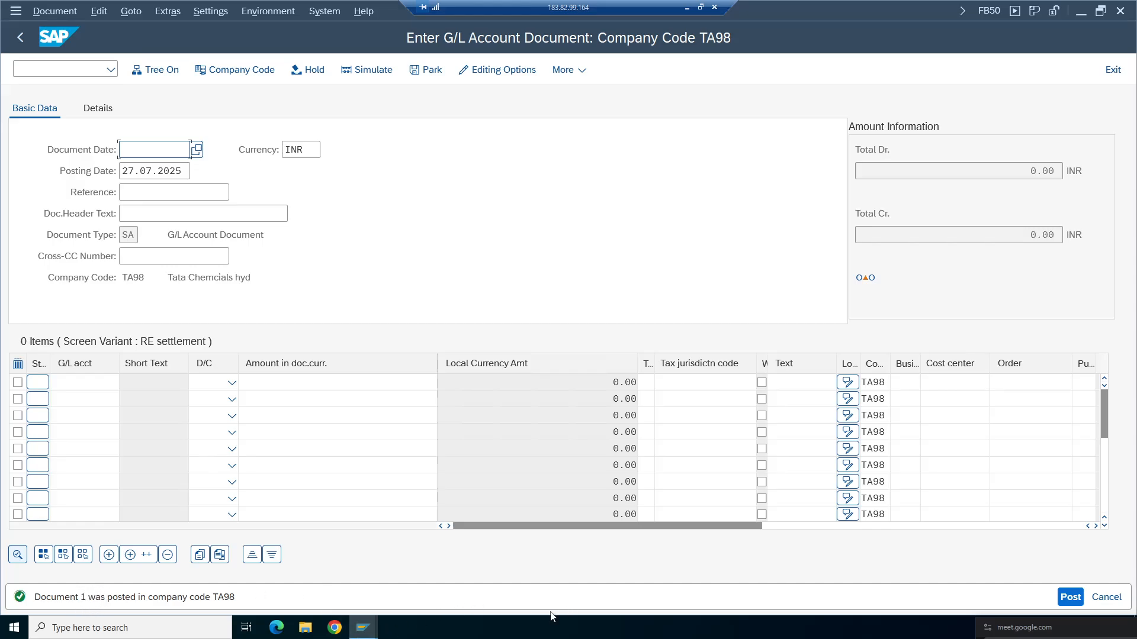
pyautogui.moveTo(365, 628)
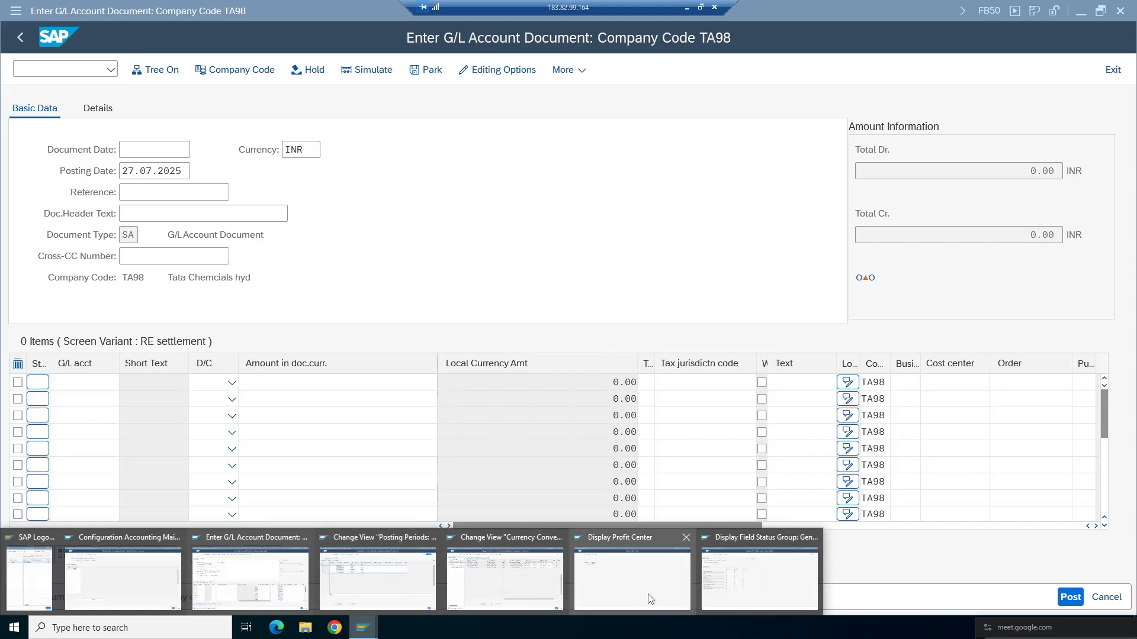
# - Open transaction FBN1 and review the accounting document number range intervals for company code TA98
pyautogui.click(636, 577)
pyautogui.click(59, 68)
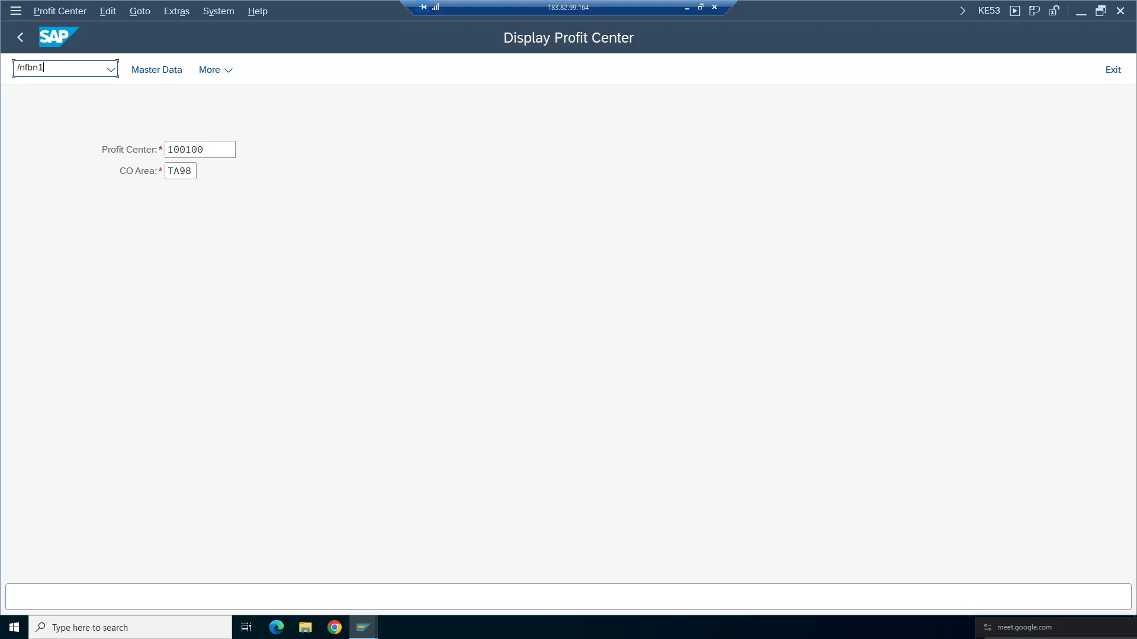
pyautogui.press('Return')
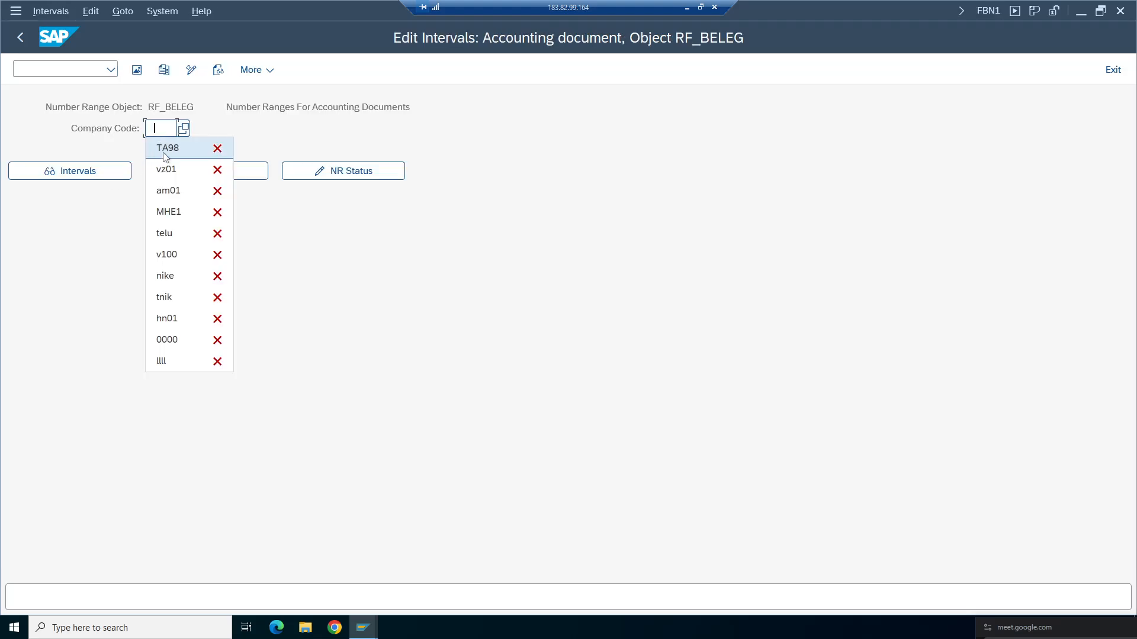
pyautogui.click(166, 150)
pyautogui.click(88, 173)
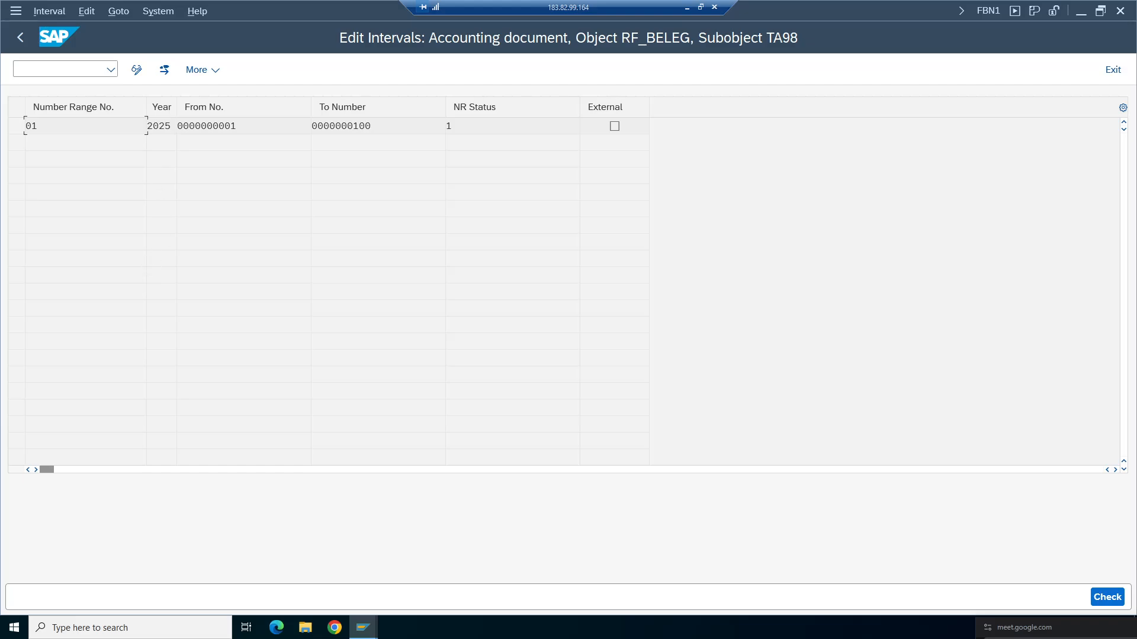
pyautogui.moveTo(25, 126); pyautogui.dragTo(38, 126)
pyautogui.doubleClick(206, 126)
pyautogui.press('Tab')
pyautogui.press('Tab')
pyautogui.hotkey('alt', 'Tab')
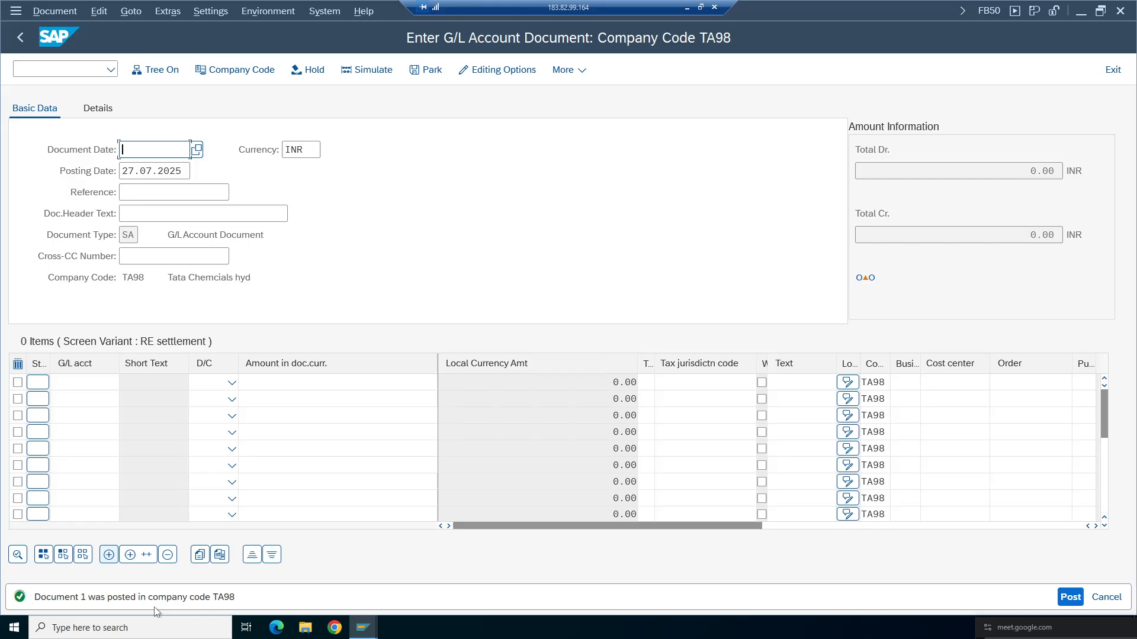
# - Display posted document 1 in company code TA98 and review its document header details
pyautogui.click(51, 17)
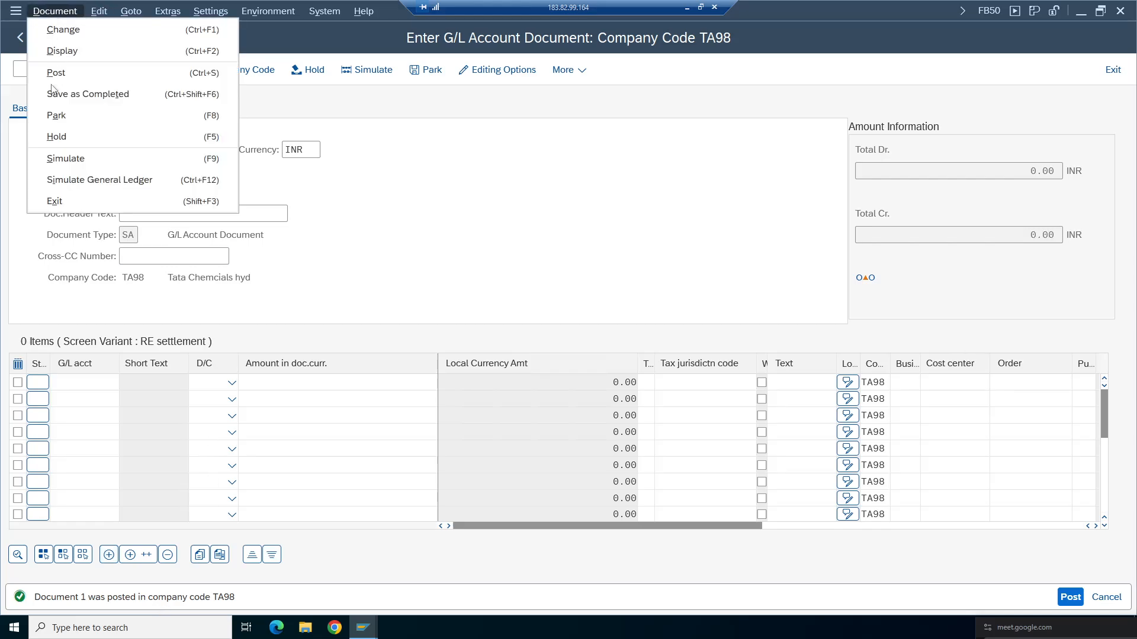
pyautogui.press('Escape')
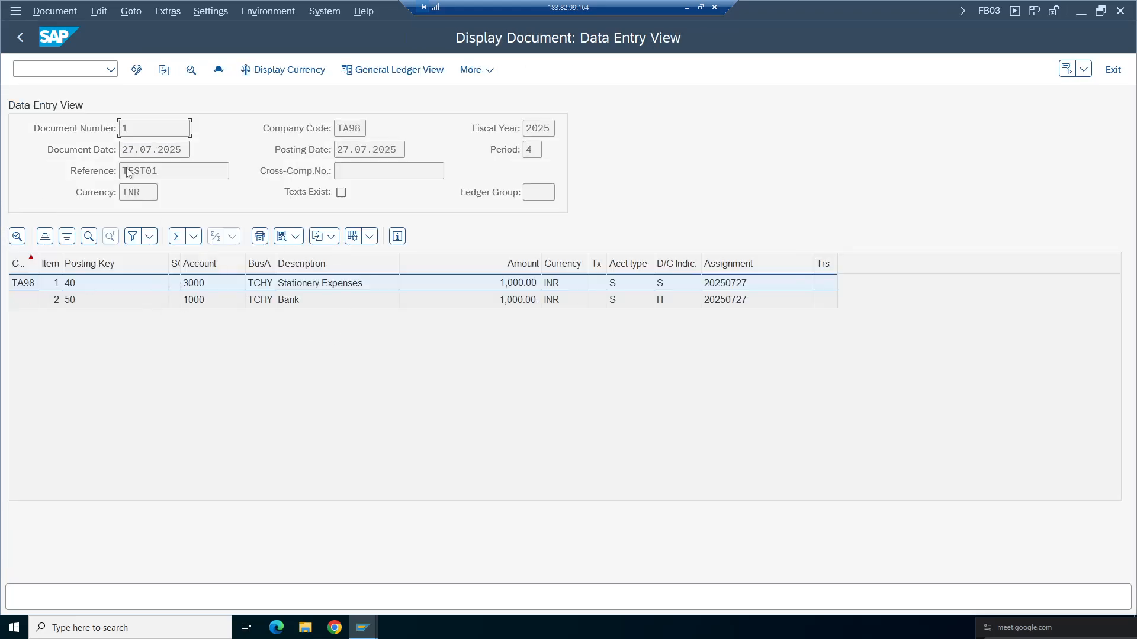
pyautogui.click(303, 302)
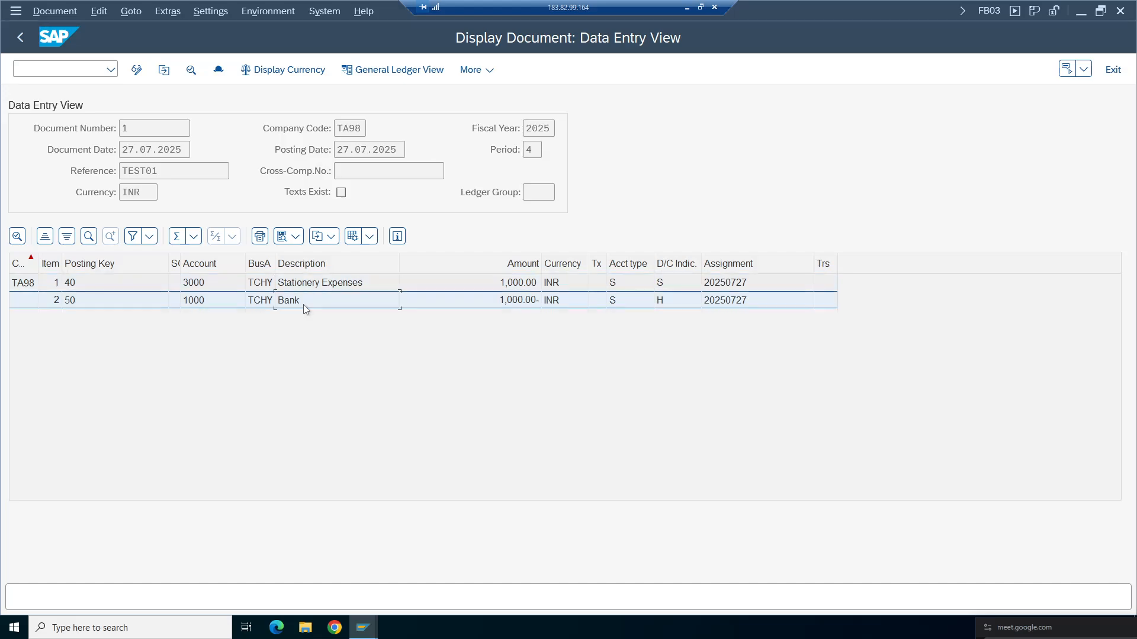
pyautogui.click(218, 70)
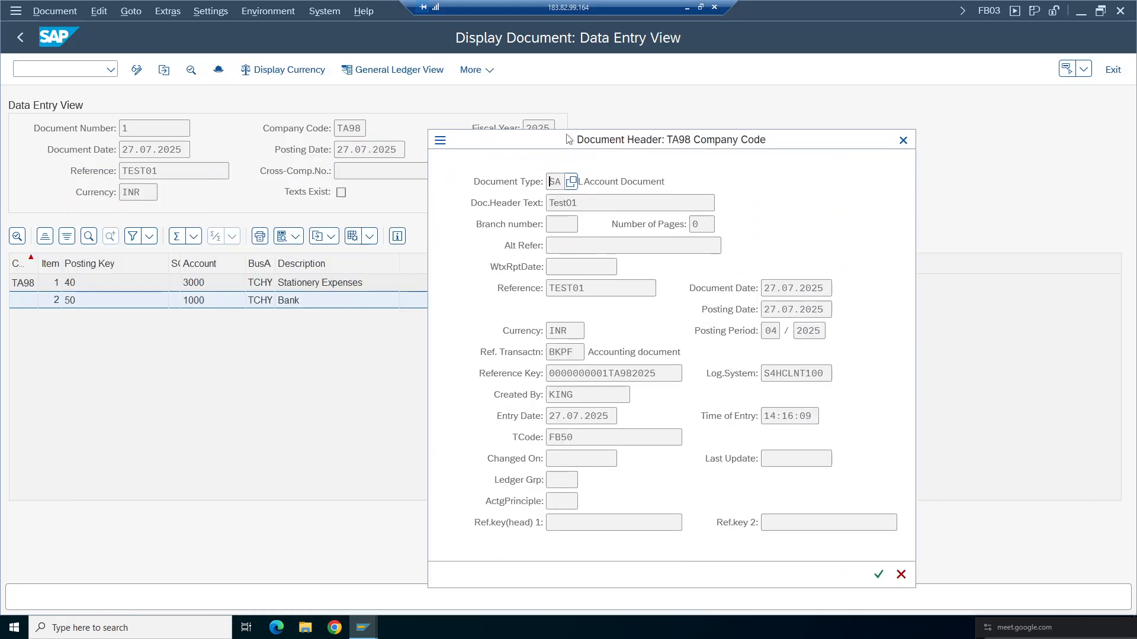
pyautogui.press('Tab')
pyautogui.press('Tab')
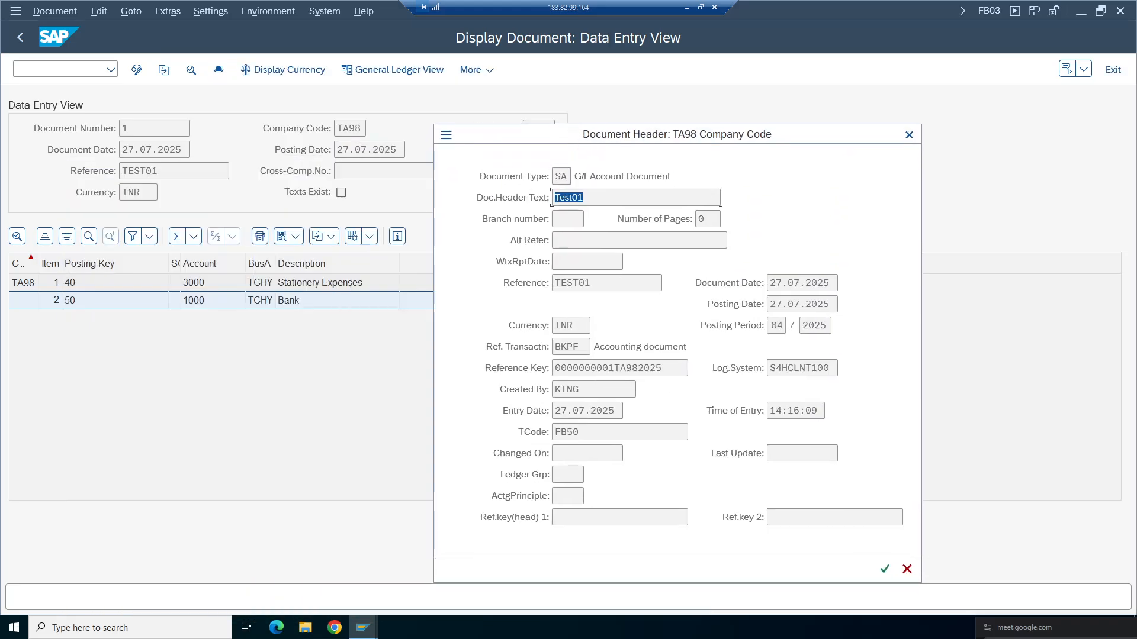
pyautogui.press('Tab')
pyautogui.press('Tab')
pyautogui.press('Tab')
pyautogui.press('Tab')
pyautogui.press('Tab')
pyautogui.press('Tab')
pyautogui.press('Tab')
pyautogui.moveTo(593, 432); pyautogui.dragTo(554, 432)
pyautogui.click(909, 134)
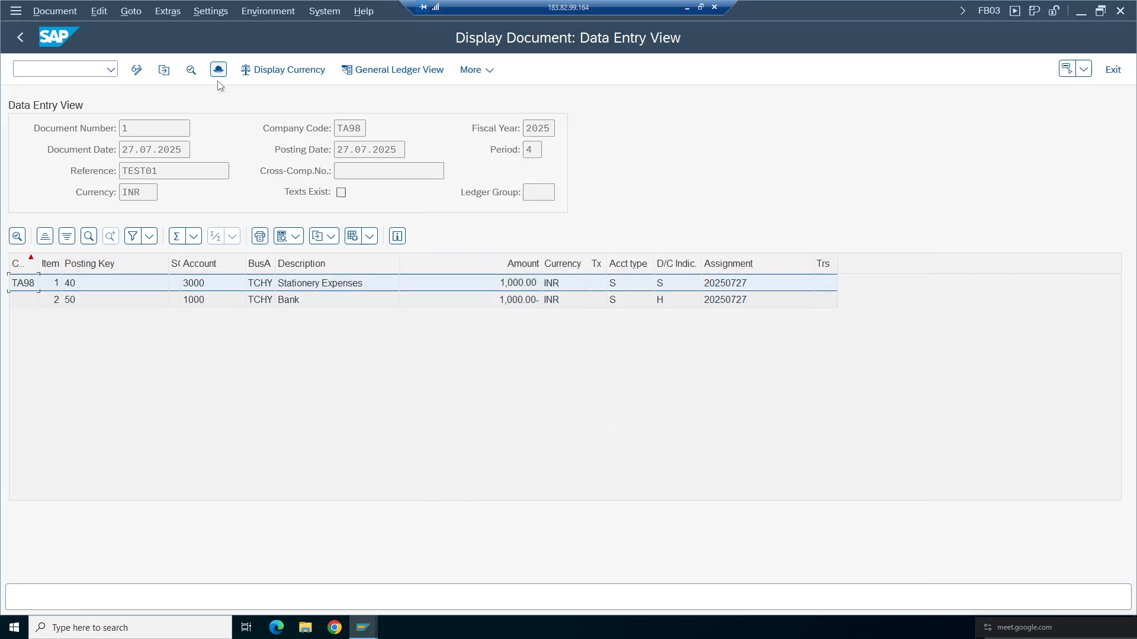
# - Open the document's line items to review their details, such as cost center and assignment
pyautogui.click(287, 286)
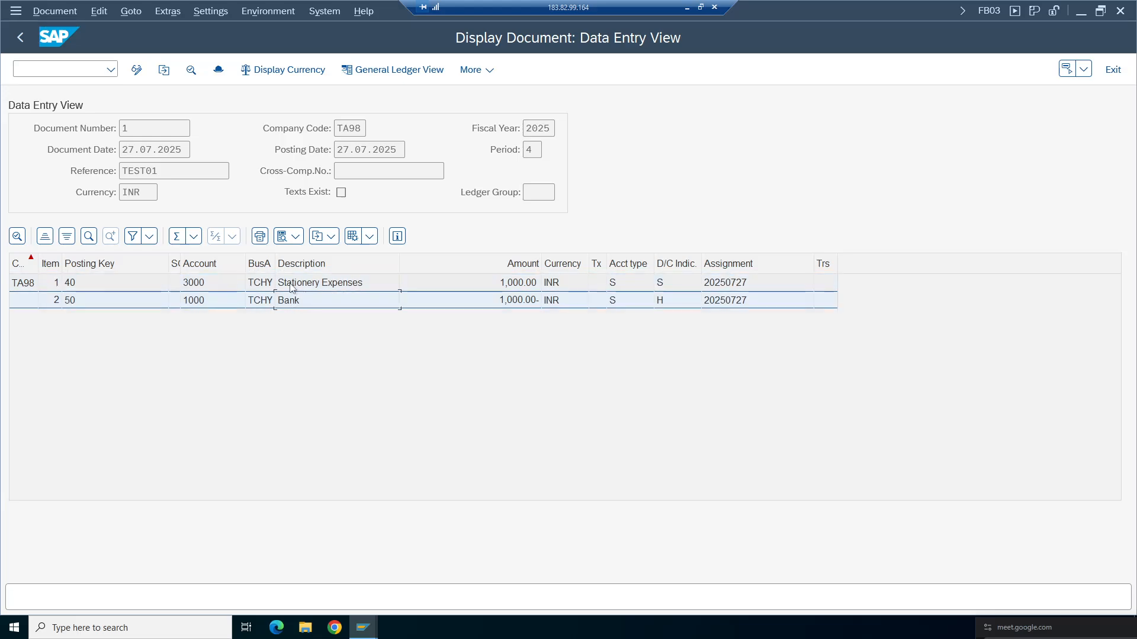
pyautogui.click(292, 303)
pyautogui.click(294, 289)
pyautogui.click(293, 304)
pyautogui.doubleClick(297, 285)
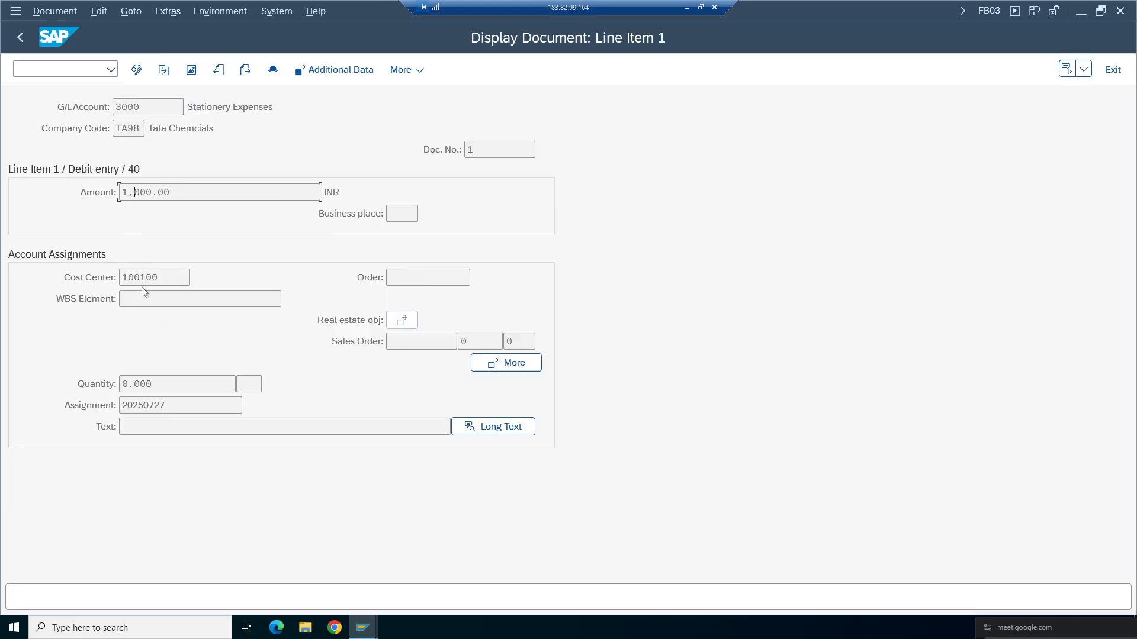
pyautogui.click(164, 405)
pyautogui.click(20, 37)
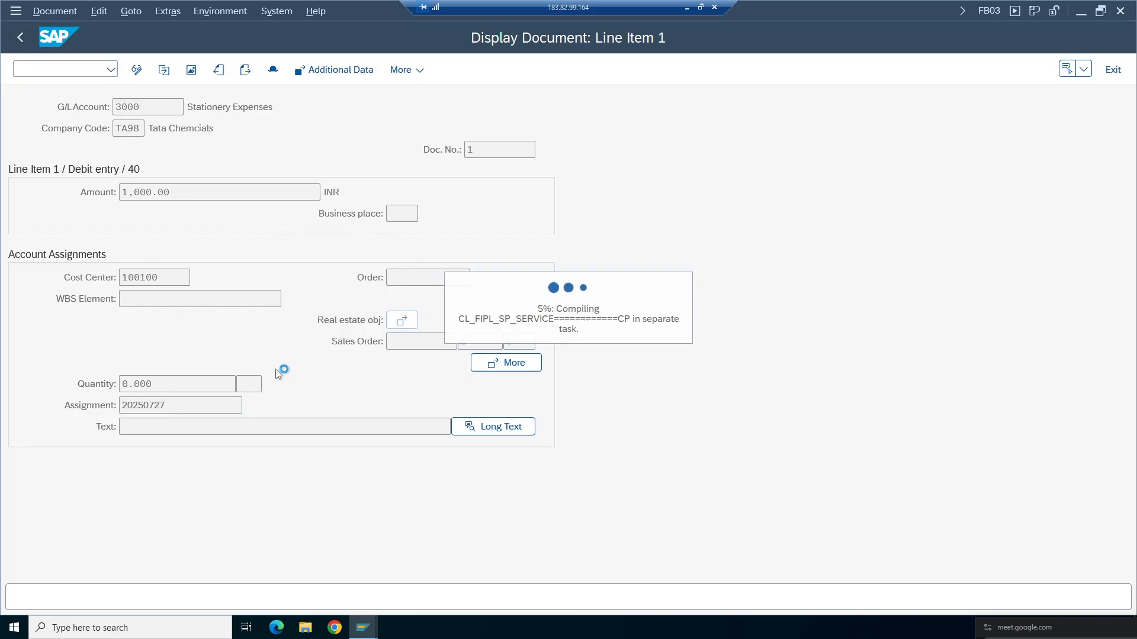
pyautogui.doubleClick(292, 301)
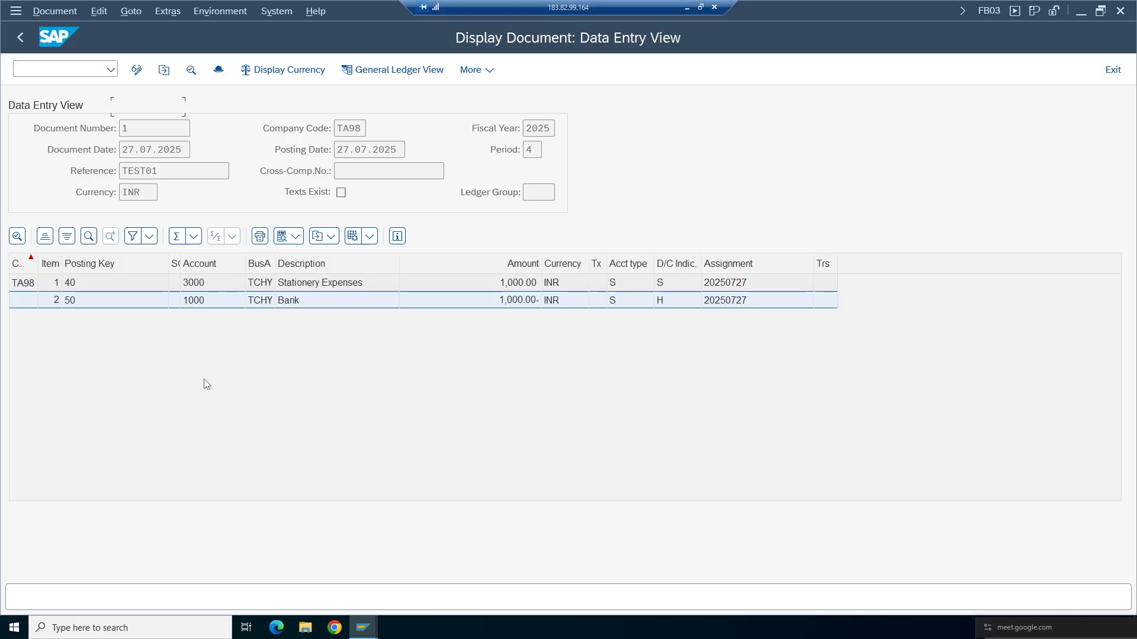
pyautogui.click(20, 38)
# - Switch the displayed document to the General Ledger View for ledger 0L
pyautogui.click(219, 70)
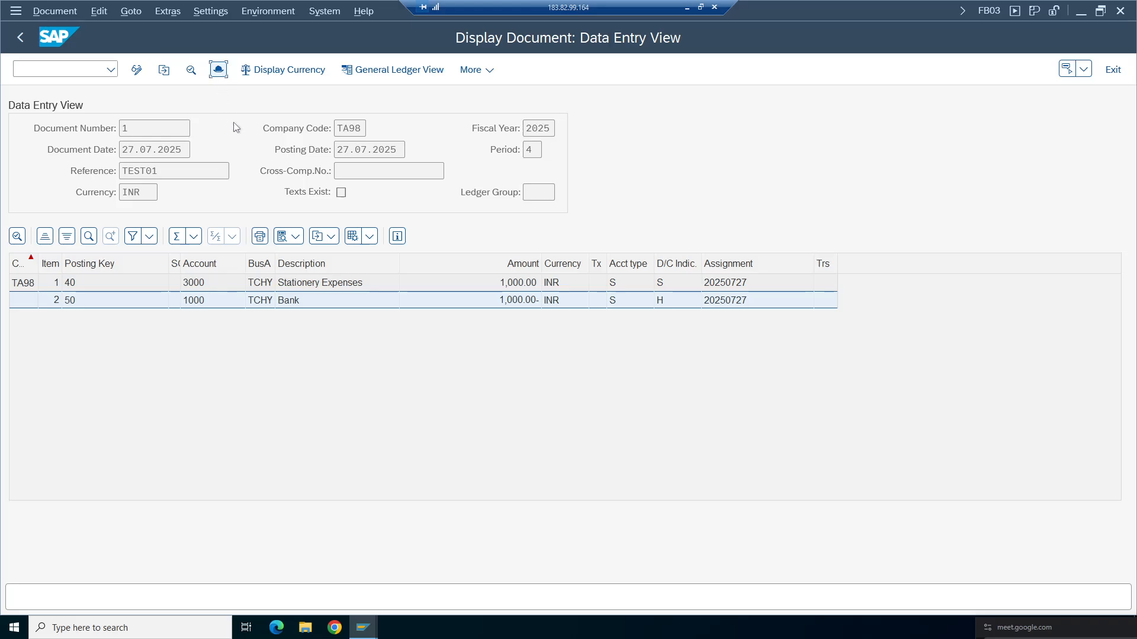
pyautogui.click(532, 168)
pyautogui.click(399, 71)
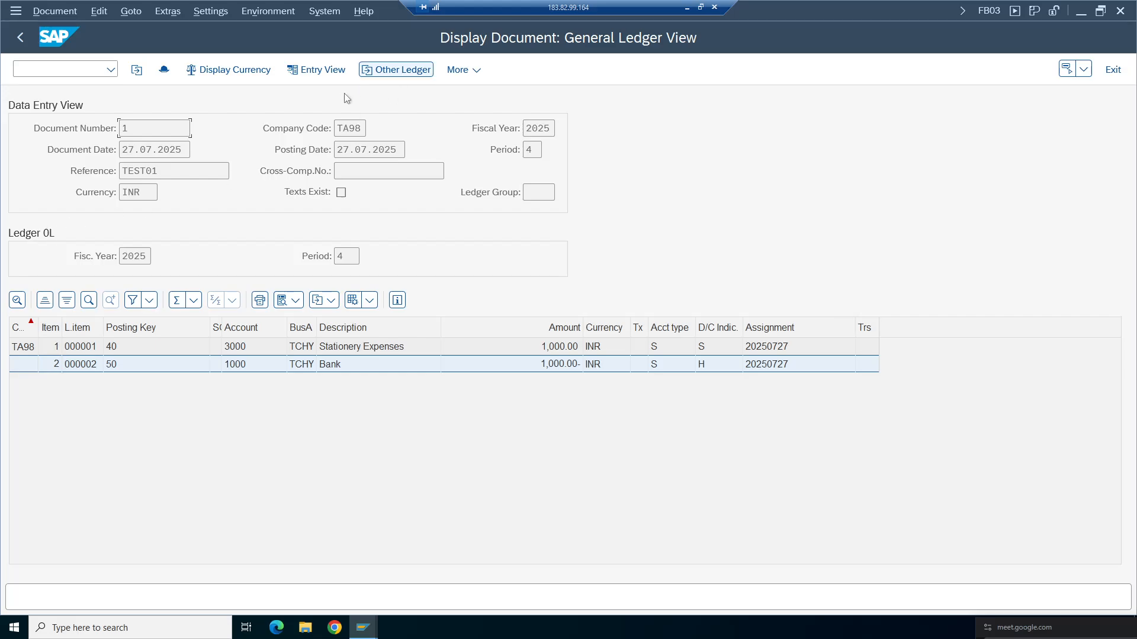
# - Switch the document display to ledger T9 and show its amounts in local currency
pyautogui.click(395, 70)
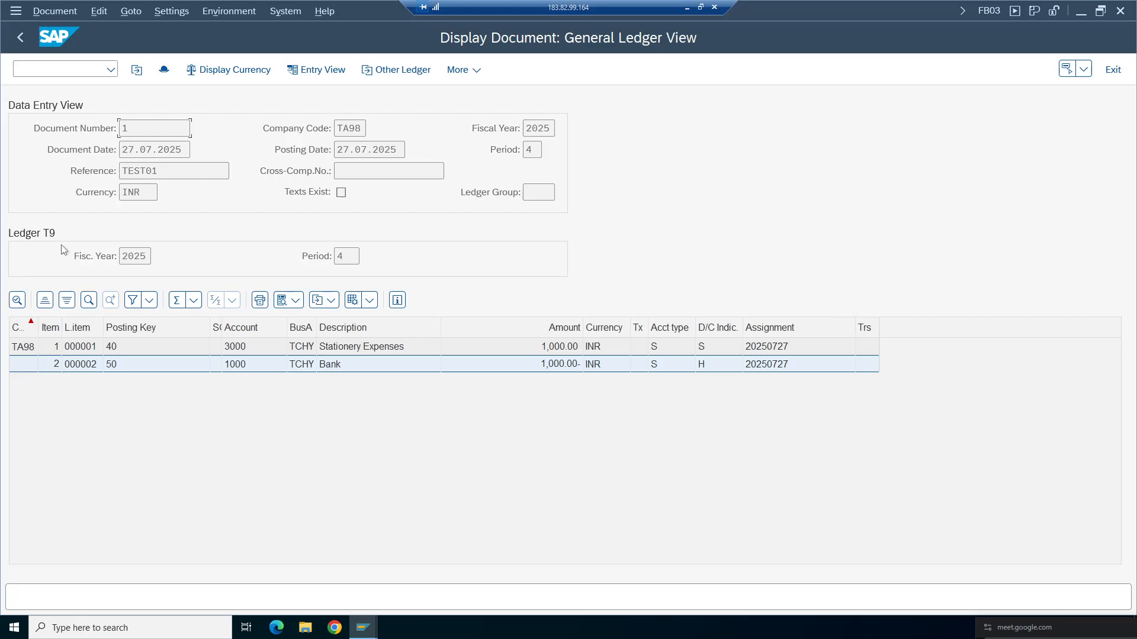
pyautogui.press('Tab')
pyautogui.click(228, 70)
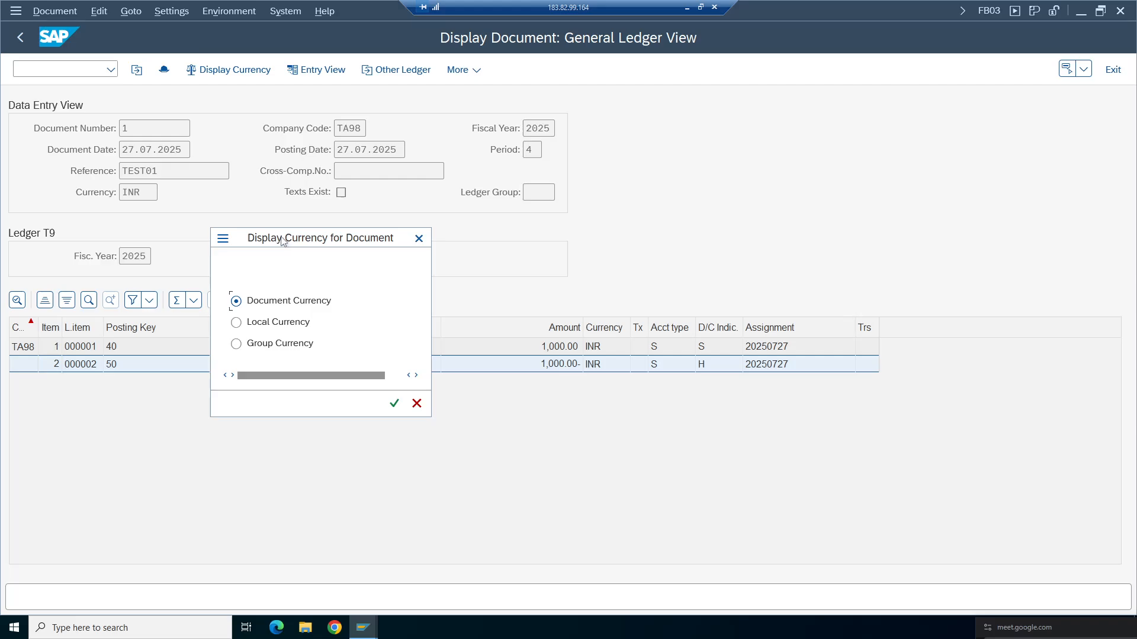
pyautogui.moveTo(283, 236); pyautogui.dragTo(601, 189)
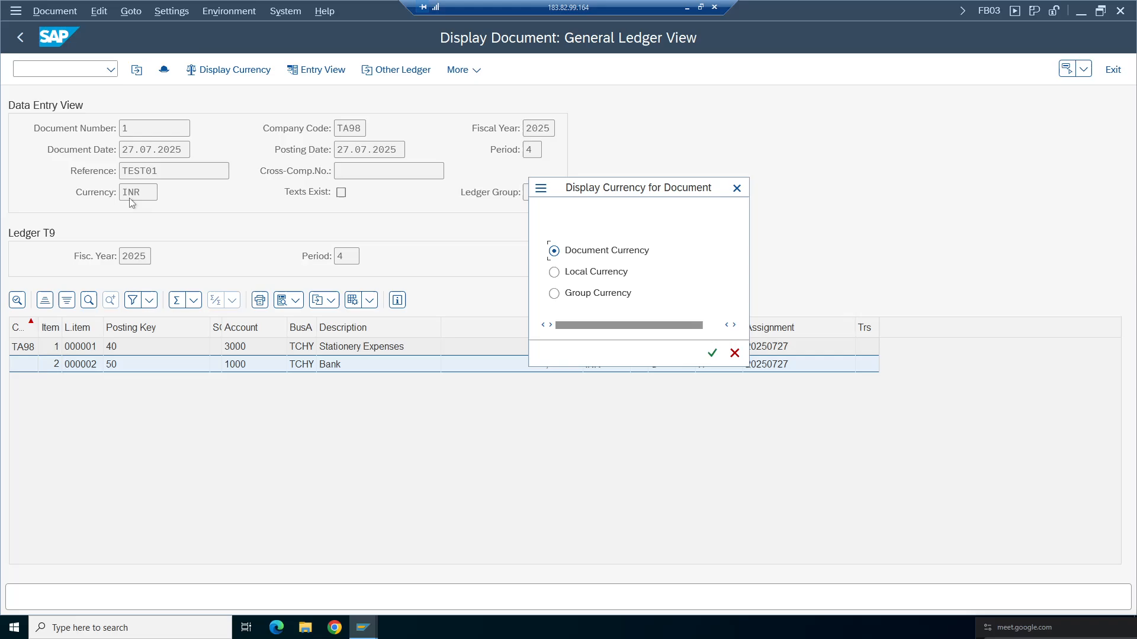
pyautogui.click(586, 274)
pyautogui.click(712, 353)
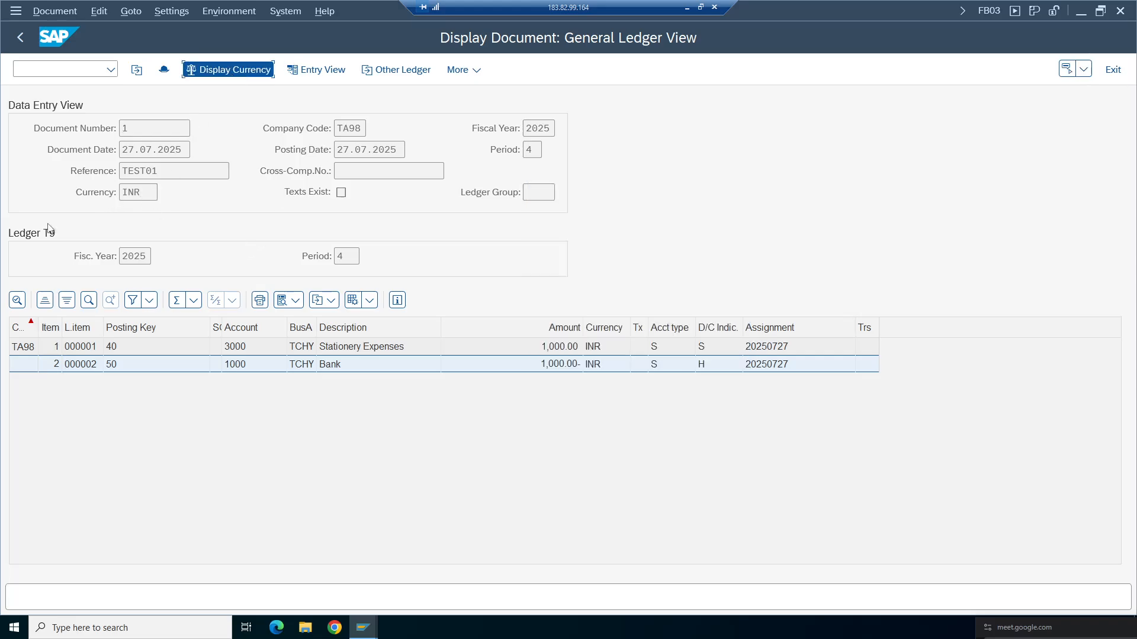
# - Open the display currency options and review the currency conversion settings for company code TA98 in the other session window
pyautogui.click(234, 70)
pyautogui.moveTo(296, 238); pyautogui.dragTo(662, 186)
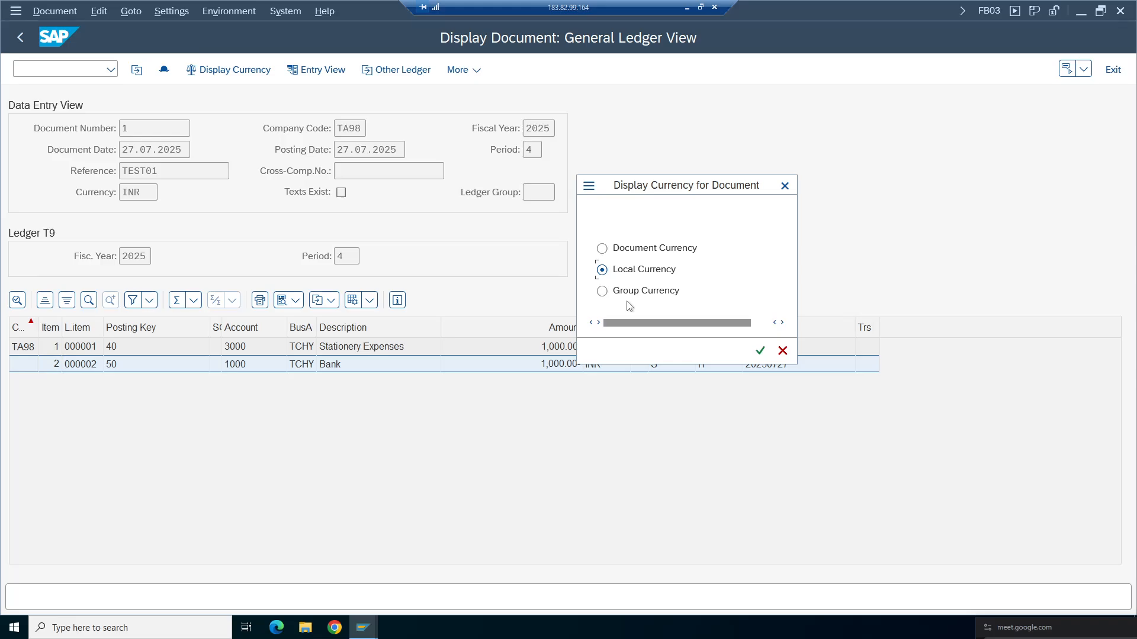
pyautogui.moveTo(363, 626)
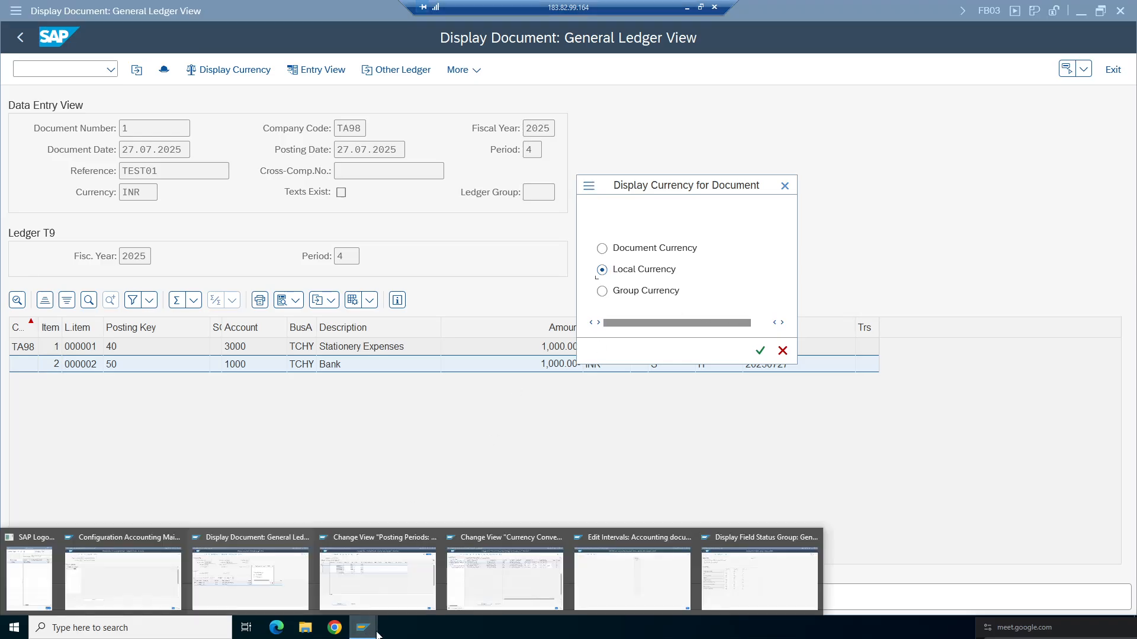
pyautogui.click(500, 577)
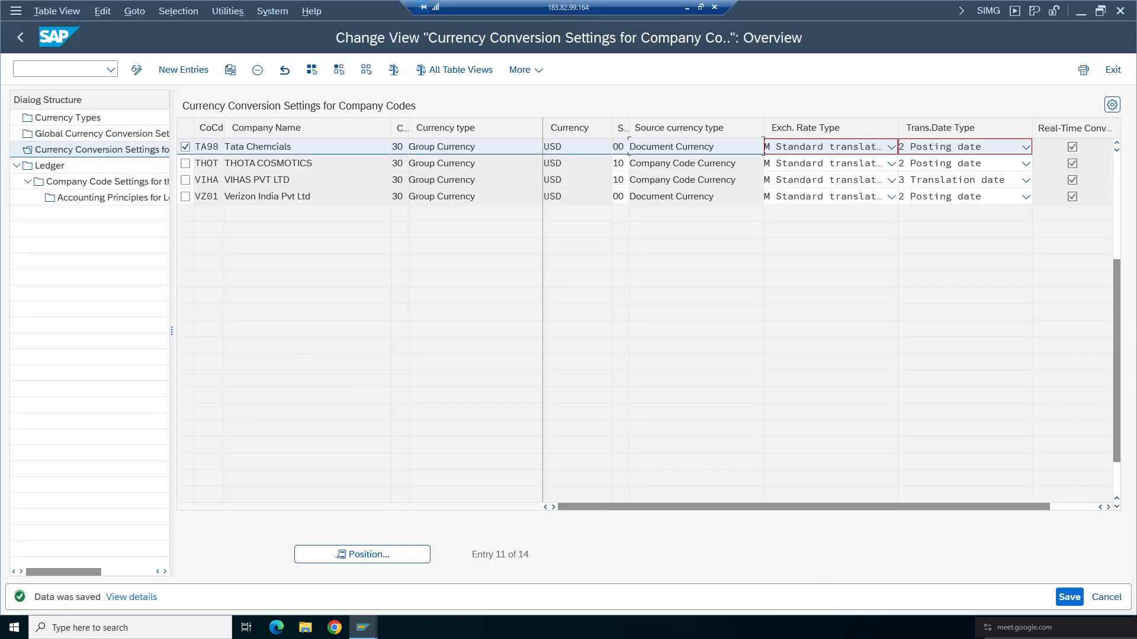
pyautogui.moveTo(415, 146)
pyautogui.mouseDown()
pyautogui.moveTo(476, 147)
pyautogui.moveTo(408, 147)
pyautogui.mouseUp()
pyautogui.moveTo(563, 147); pyautogui.dragTo(550, 146)
pyautogui.moveTo(363, 627)
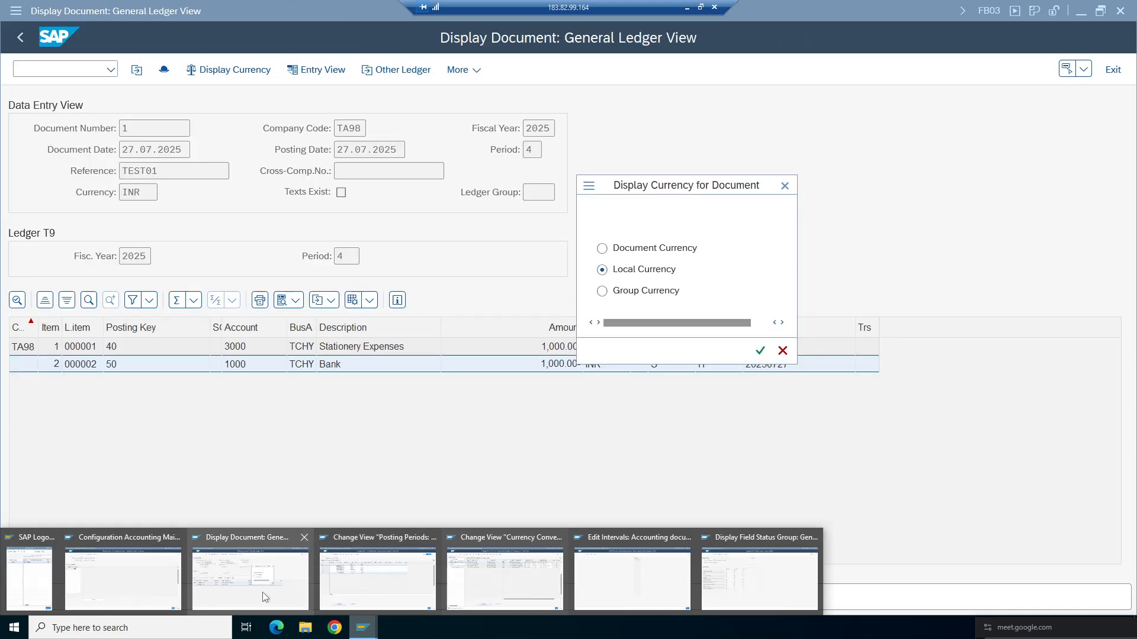
# - Display the ledger T9 line items in group currency
pyautogui.click(268, 589)
pyautogui.click(655, 291)
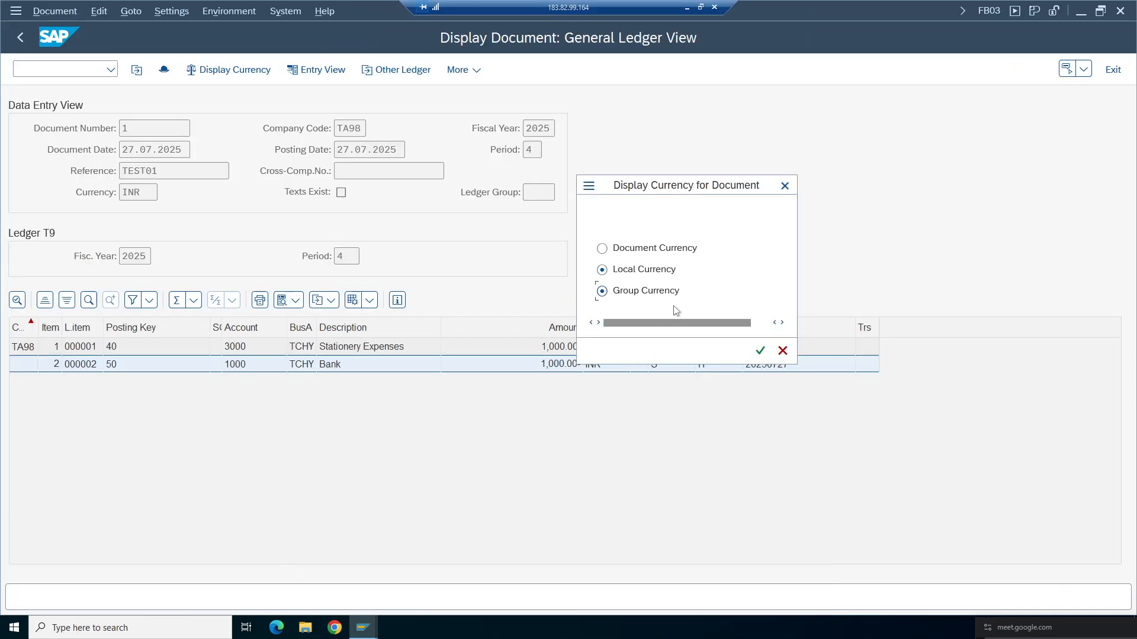
pyautogui.click(760, 350)
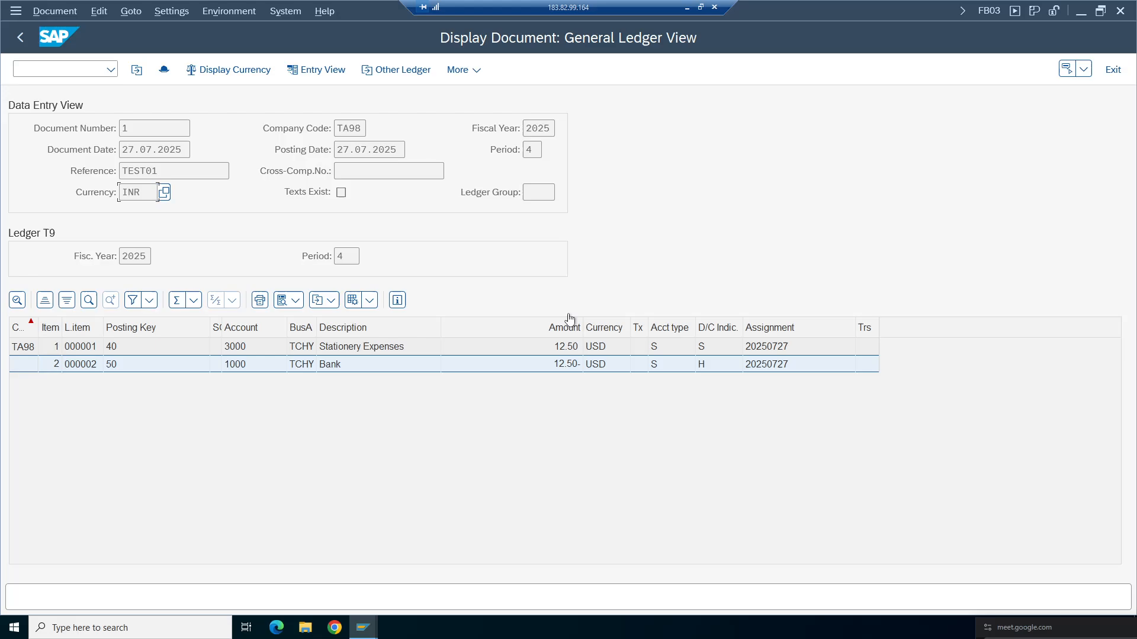
pyautogui.click(569, 350)
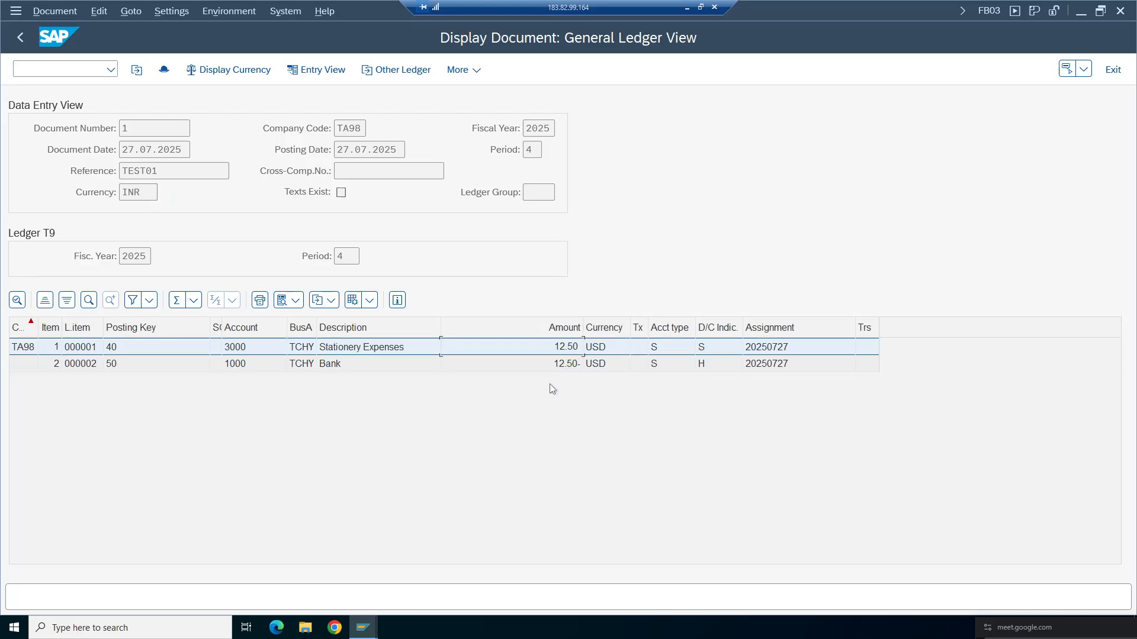
pyautogui.click(205, 71)
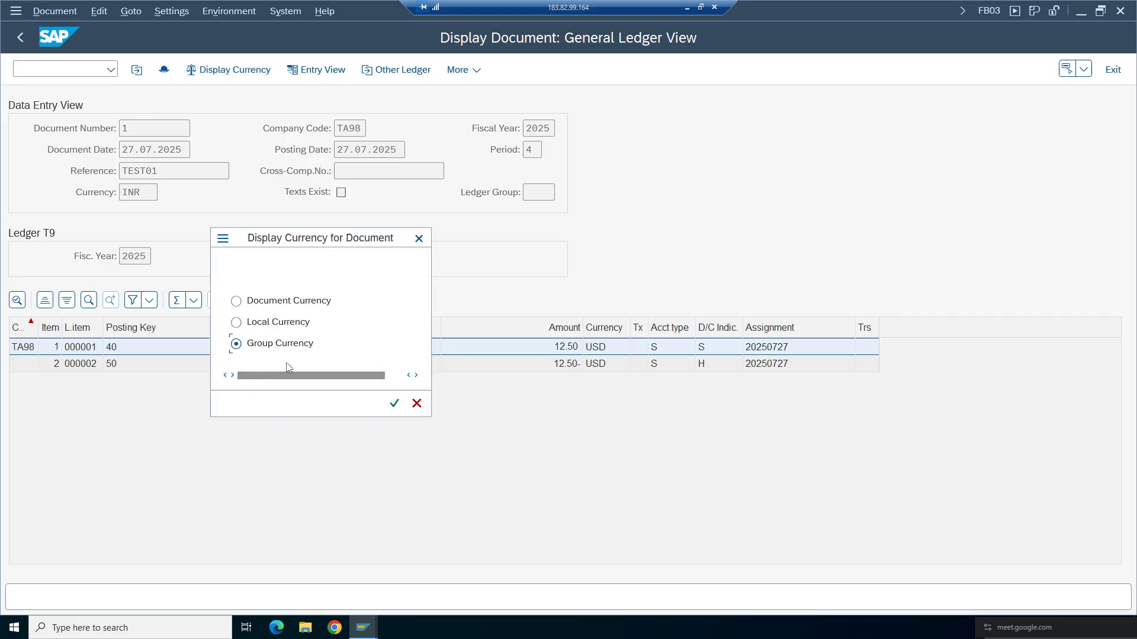
pyautogui.click(422, 401)
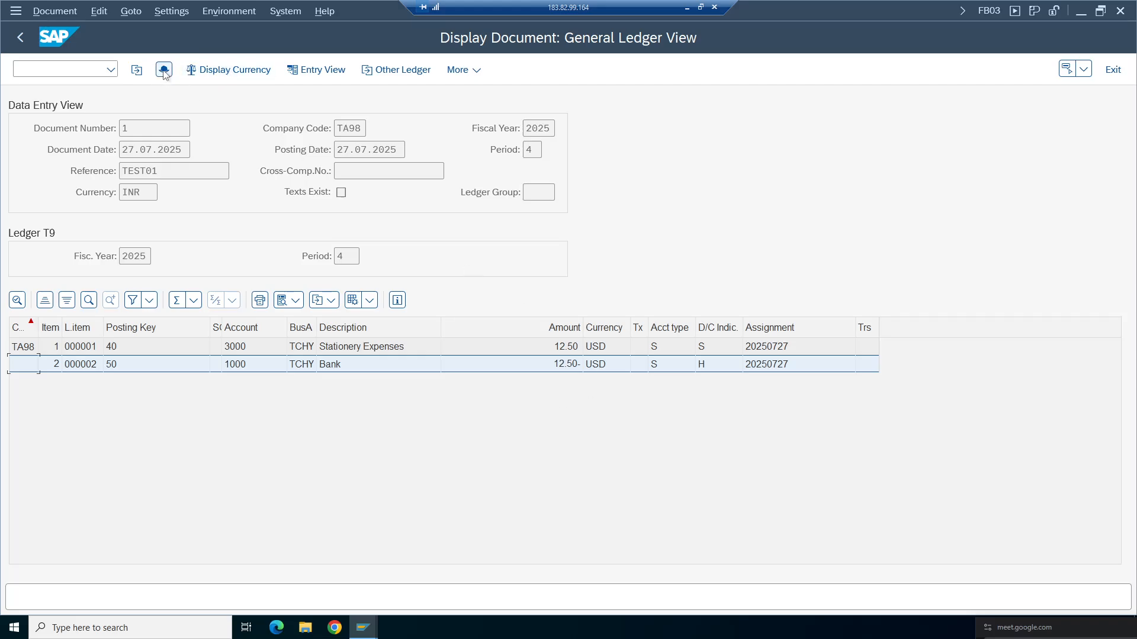
# - Compare the document in the data entry view, the general ledger view for ledger 0L, and ledger T9
pyautogui.click(162, 73)
pyautogui.click(536, 168)
pyautogui.click(316, 70)
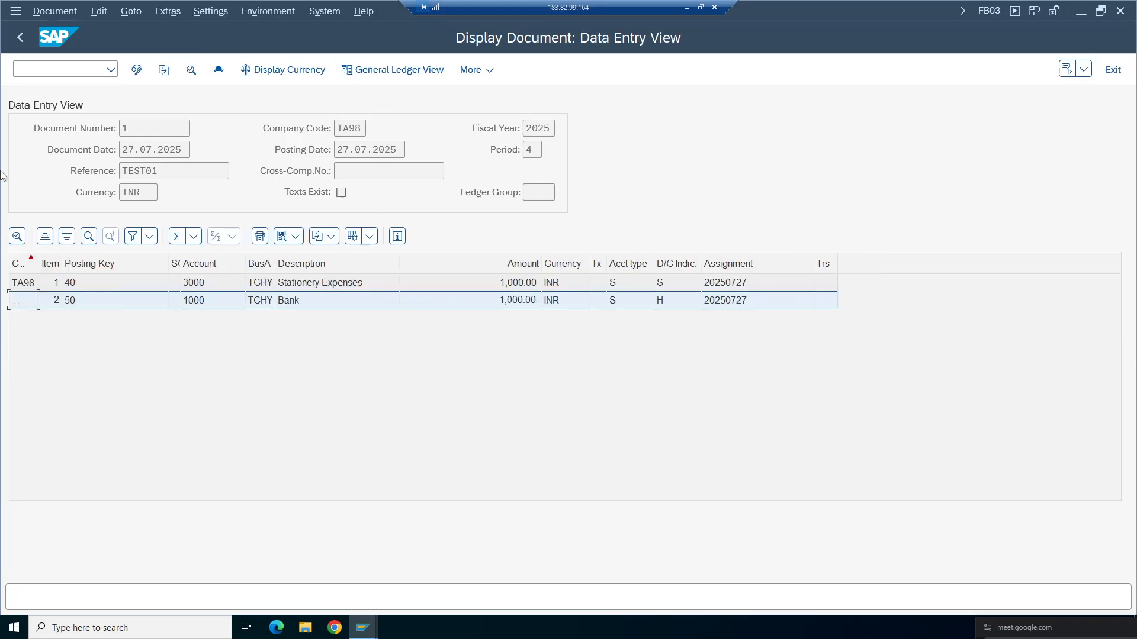
pyautogui.click(409, 69)
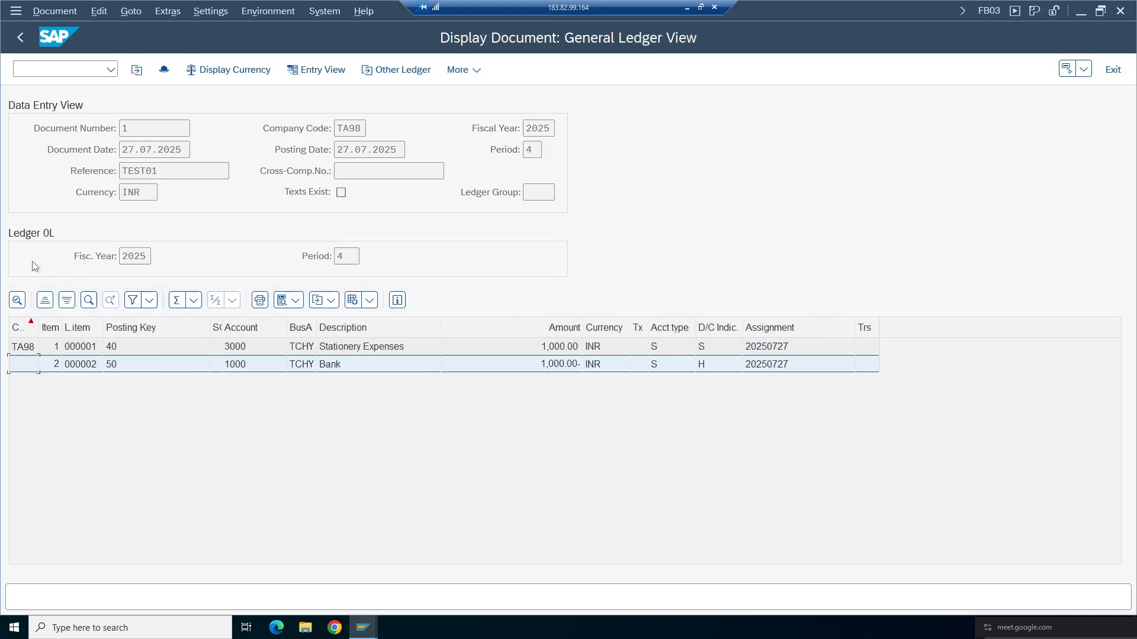
pyautogui.click(393, 71)
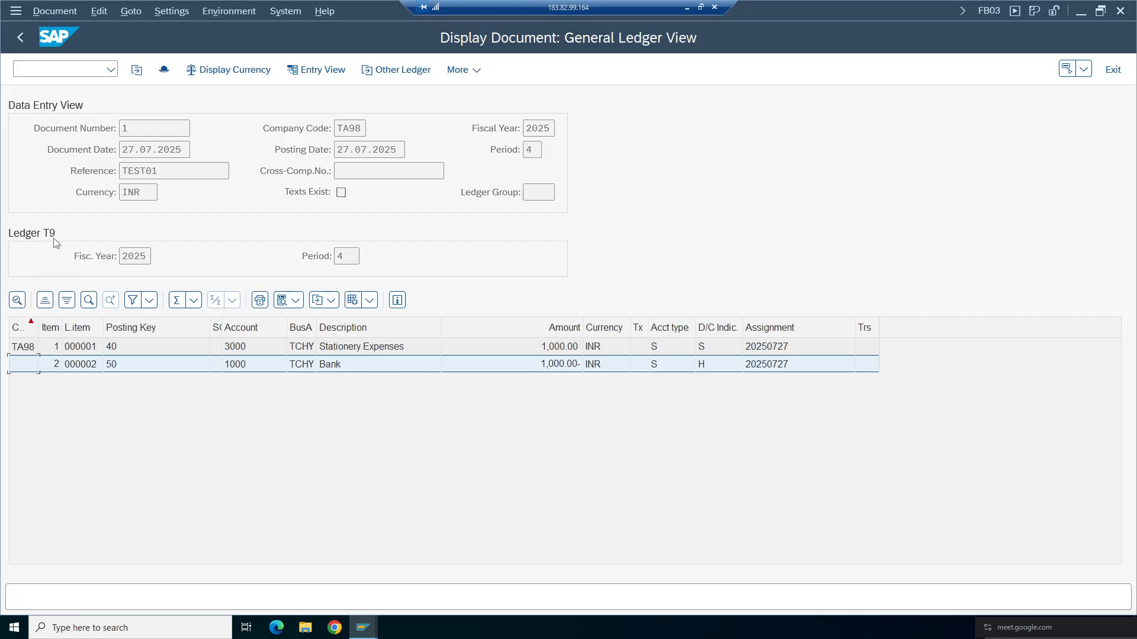
pyautogui.click(338, 352)
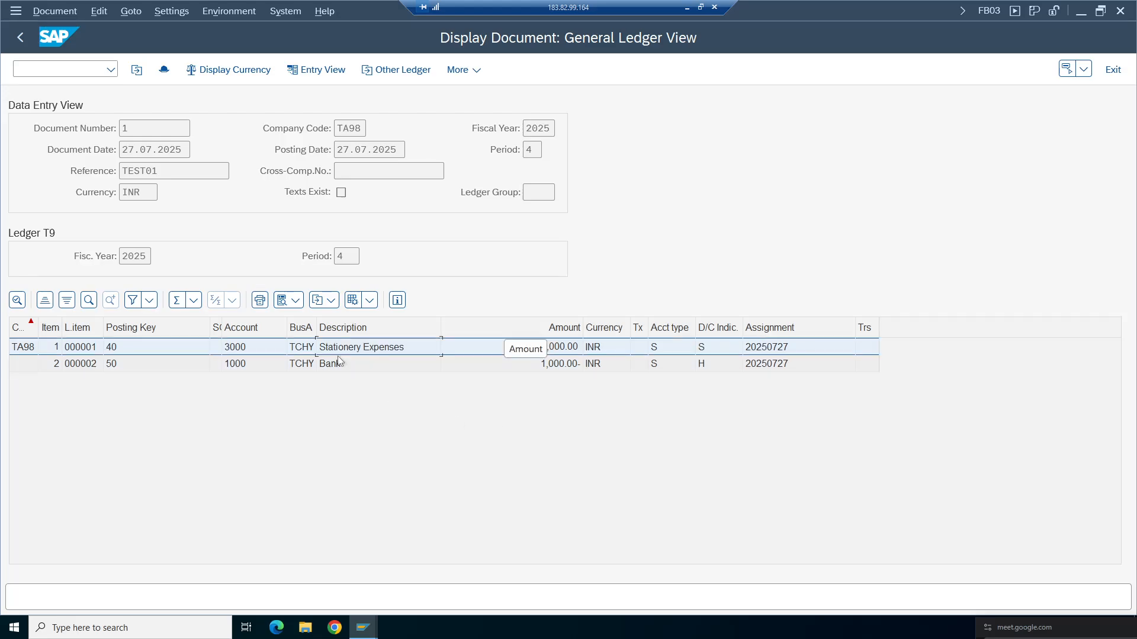
pyautogui.click(334, 362)
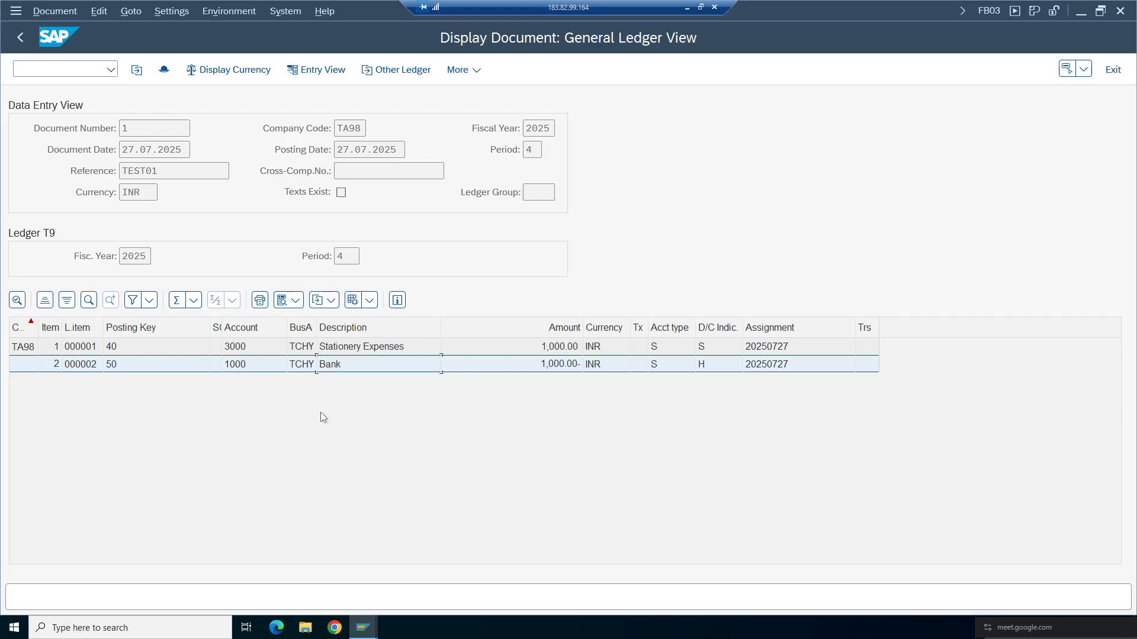
# - Switch to the FI Working Notes spreadsheet and enter '1)' and 'Posting period is not opened' in row 74
pyautogui.click(686, 7)
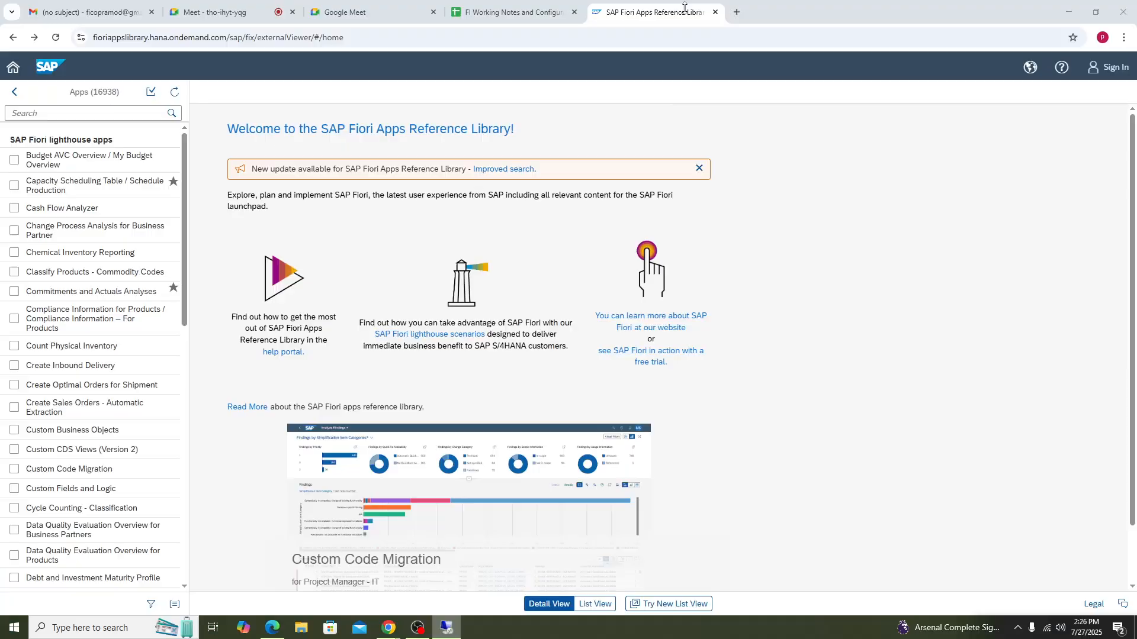
pyautogui.click(524, 14)
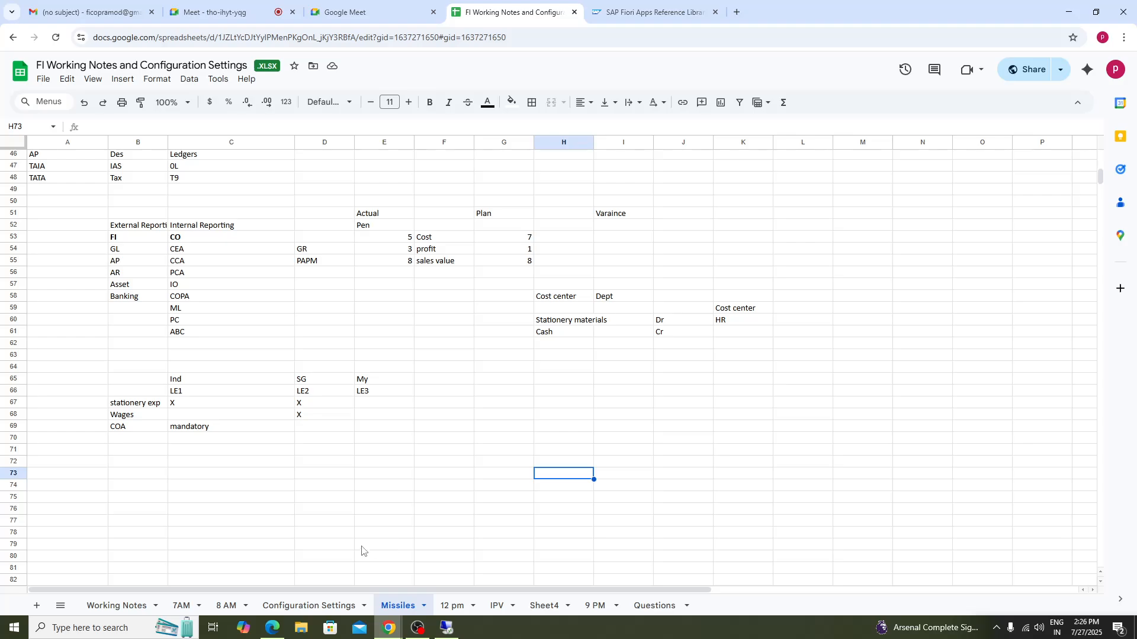
pyautogui.click(124, 488)
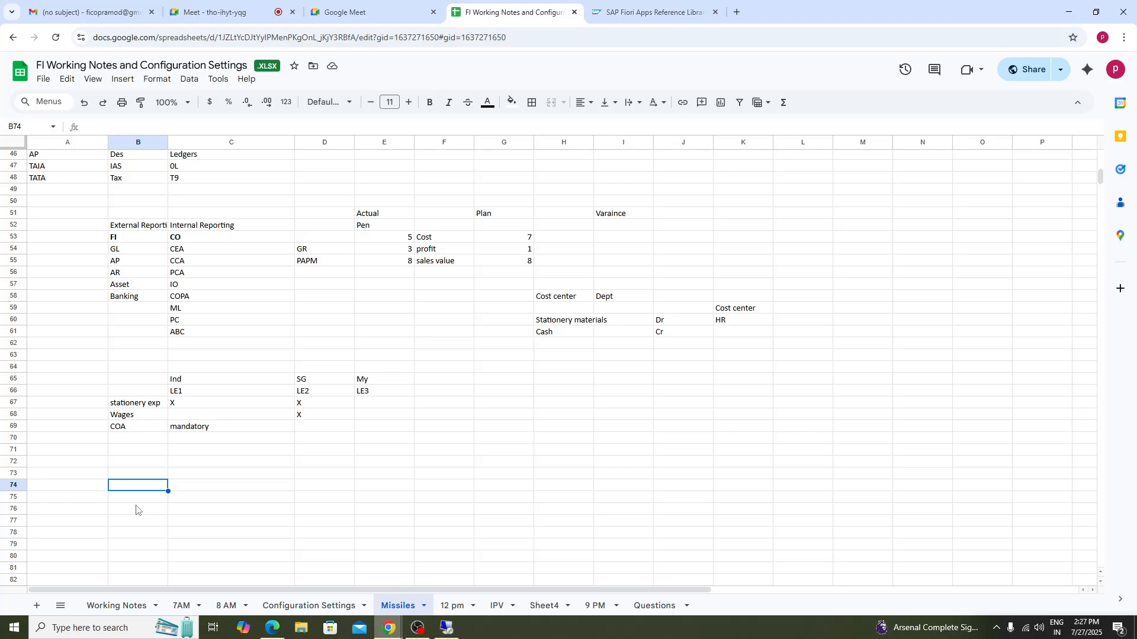
pyautogui.write('1)')
pyautogui.press('Tab')
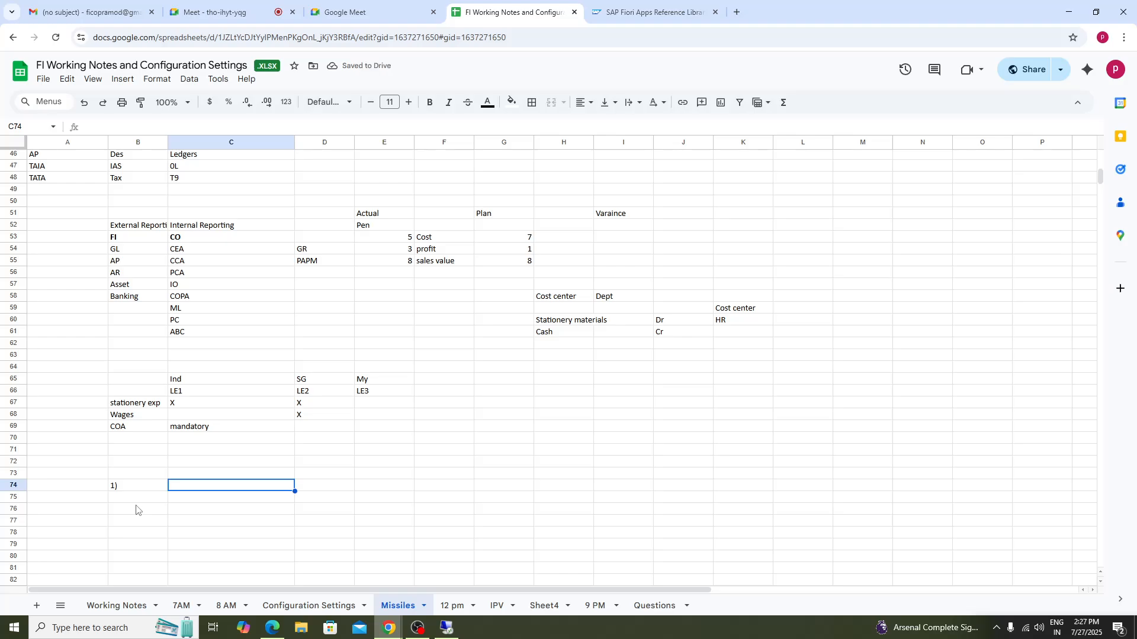
pyautogui.write('Posting period is not')
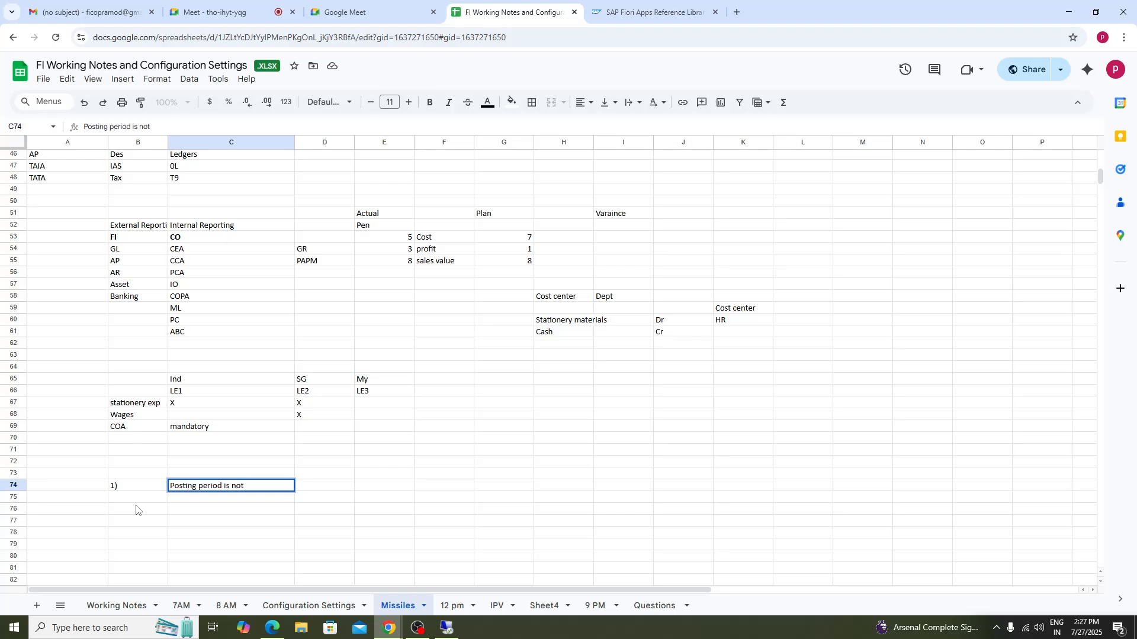
pyautogui.write(' opened')
# - Enter the transaction code OB52 beside the first issue in row 74
pyautogui.click(336, 487)
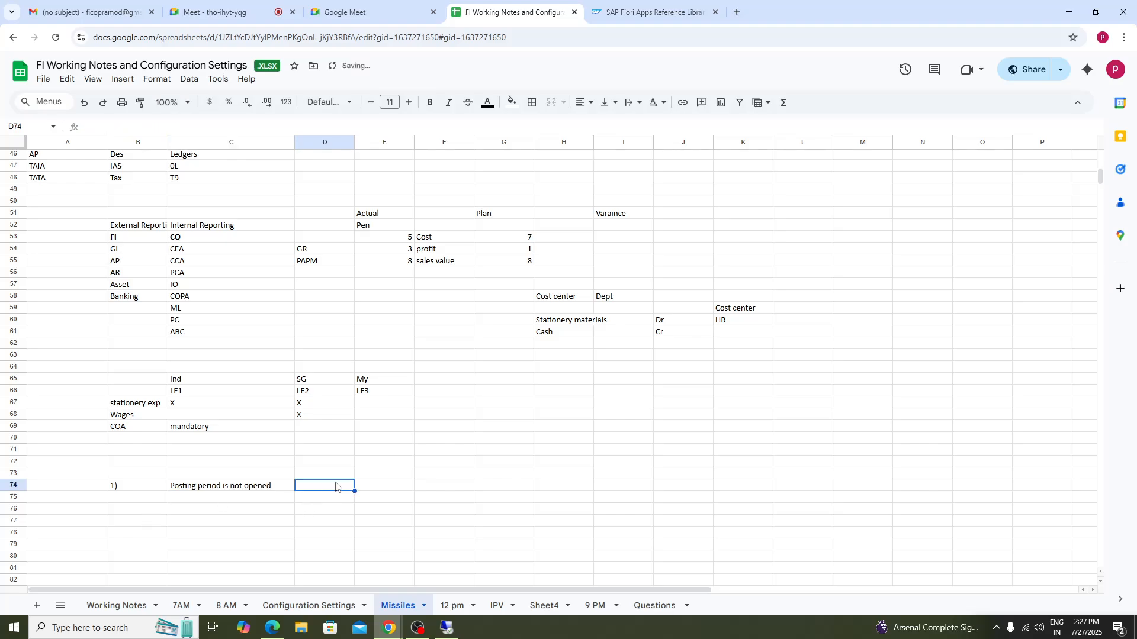
pyautogui.write('OB')
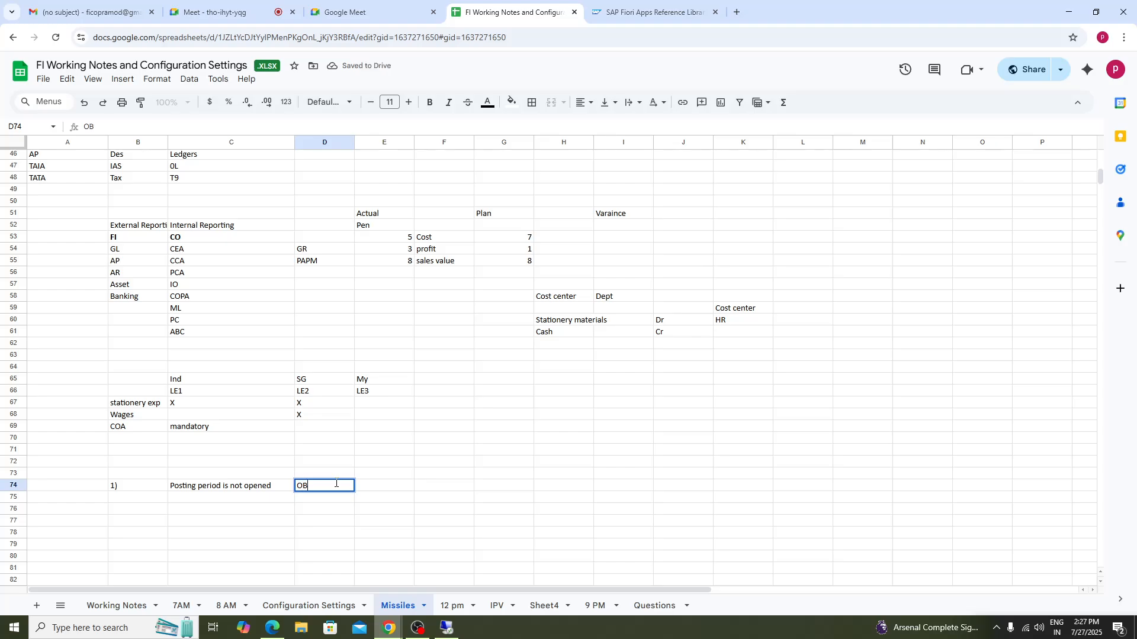
pyautogui.write('52')
# - Add row 75 with '2)' and 'Number ranges s not defined for SA Dc Type'
pyautogui.click(137, 499)
pyautogui.write('2)')
pyautogui.press('Tab')
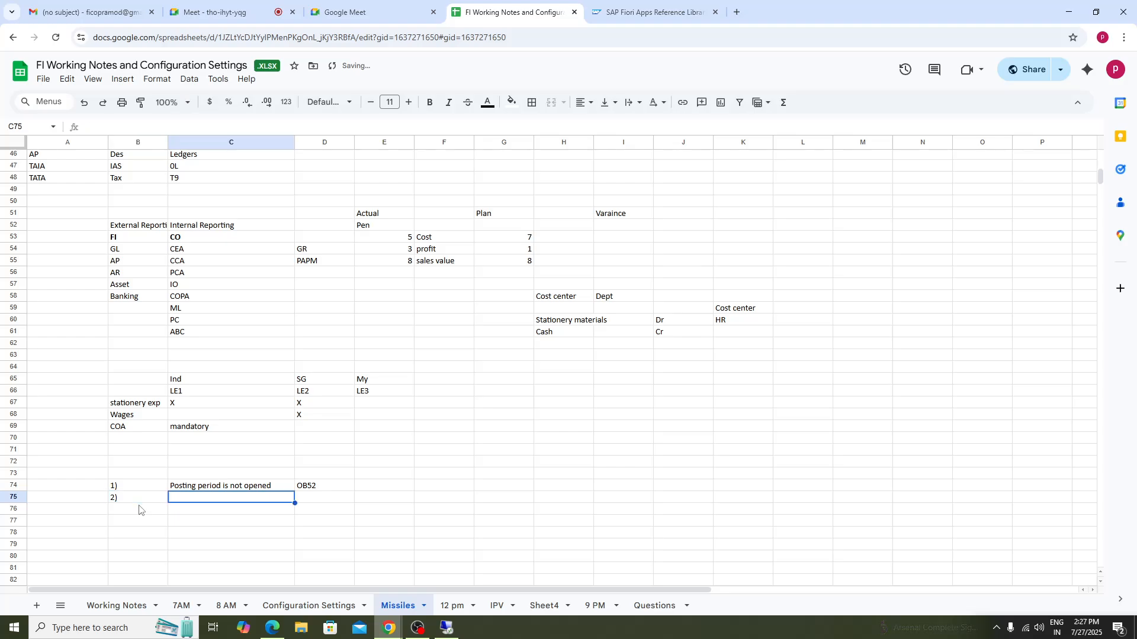
pyautogui.write('Numbe')
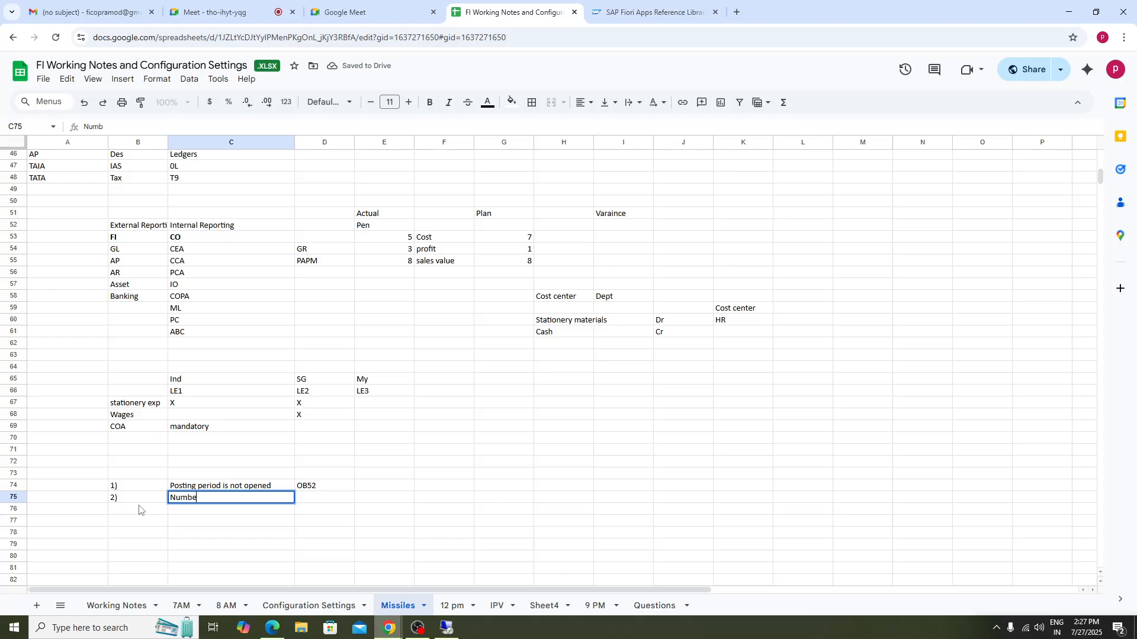
pyautogui.write('r ranges s not defined fo')
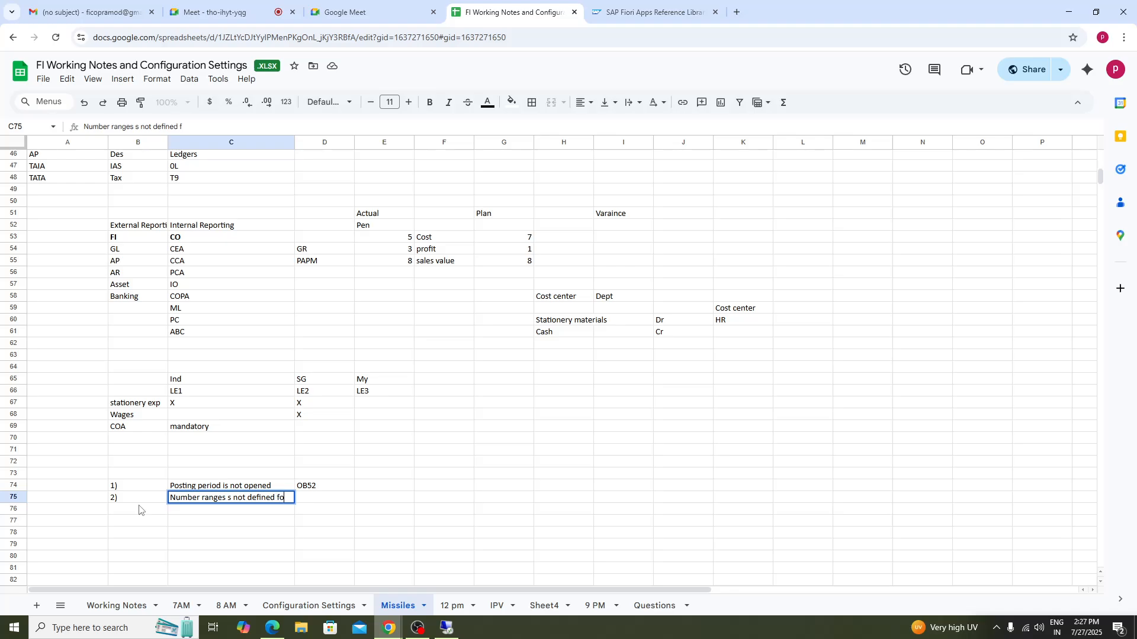
pyautogui.write('r SA Dc Type')
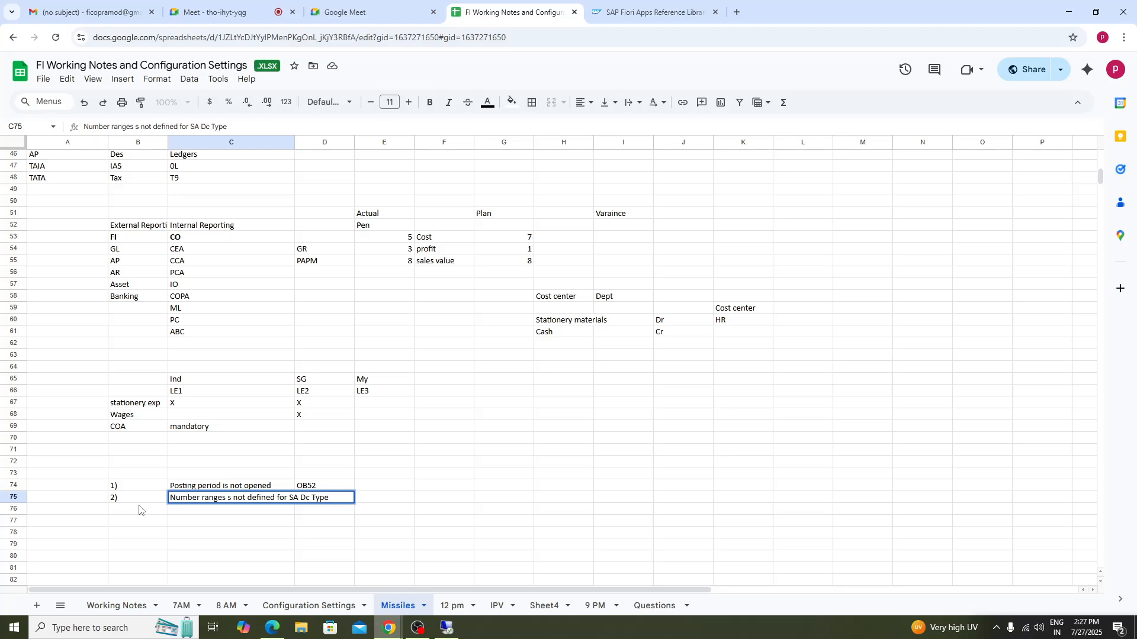
# - Move OB52 from column D to column F and enter OBA7 beside the second issue
pyautogui.click(439, 523)
pyautogui.click(386, 497)
pyautogui.click(332, 489)
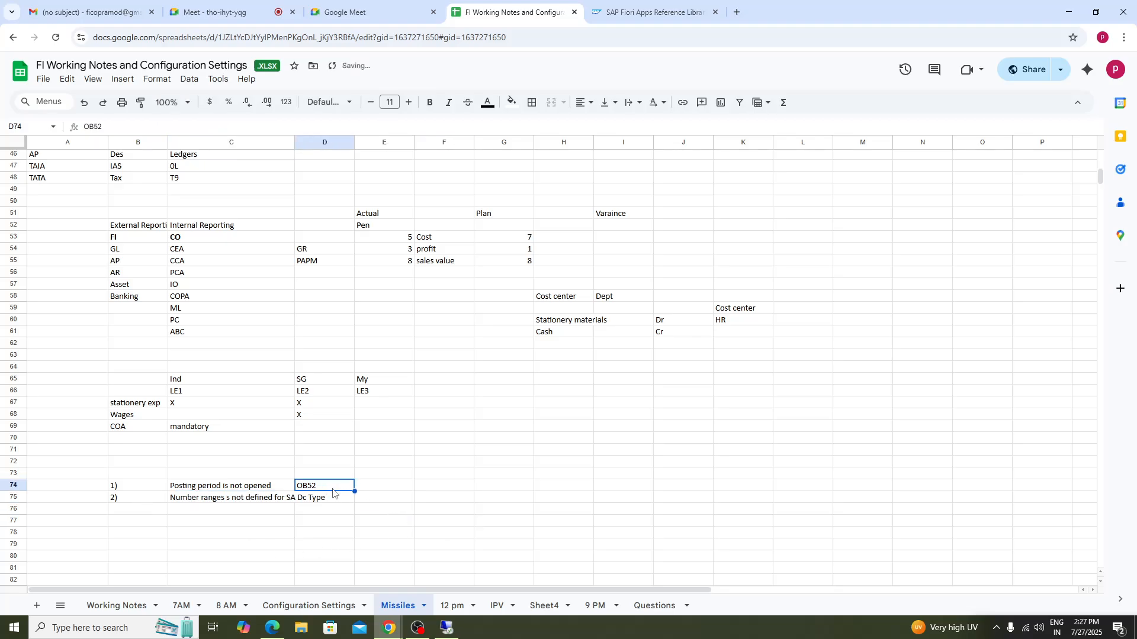
pyautogui.click(462, 491)
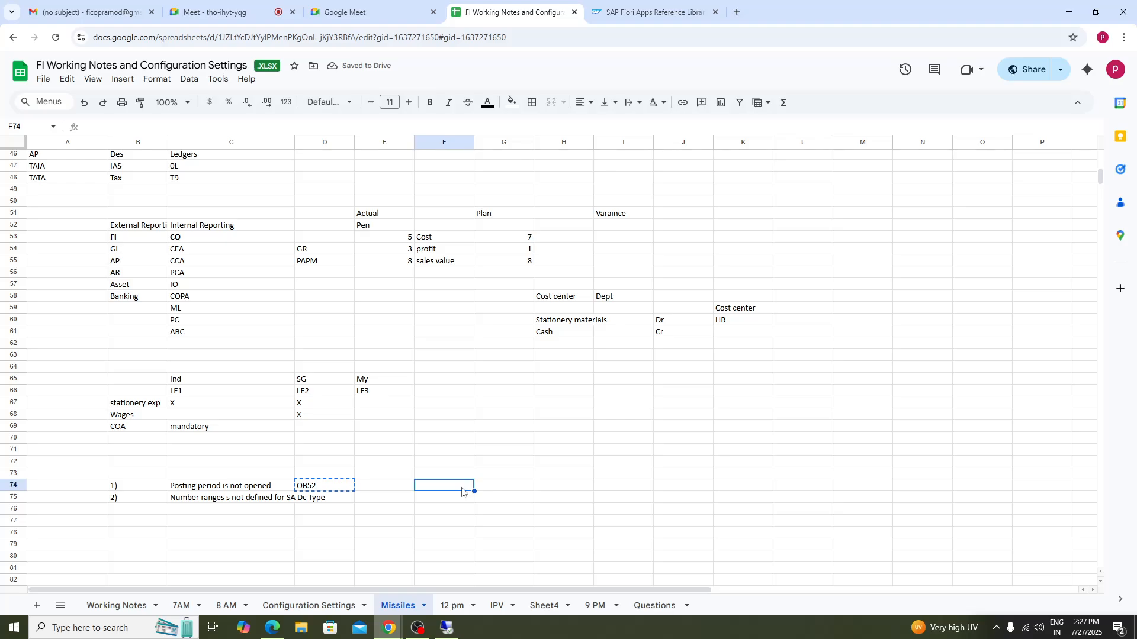
pyautogui.write('OB52')
pyautogui.click(450, 502)
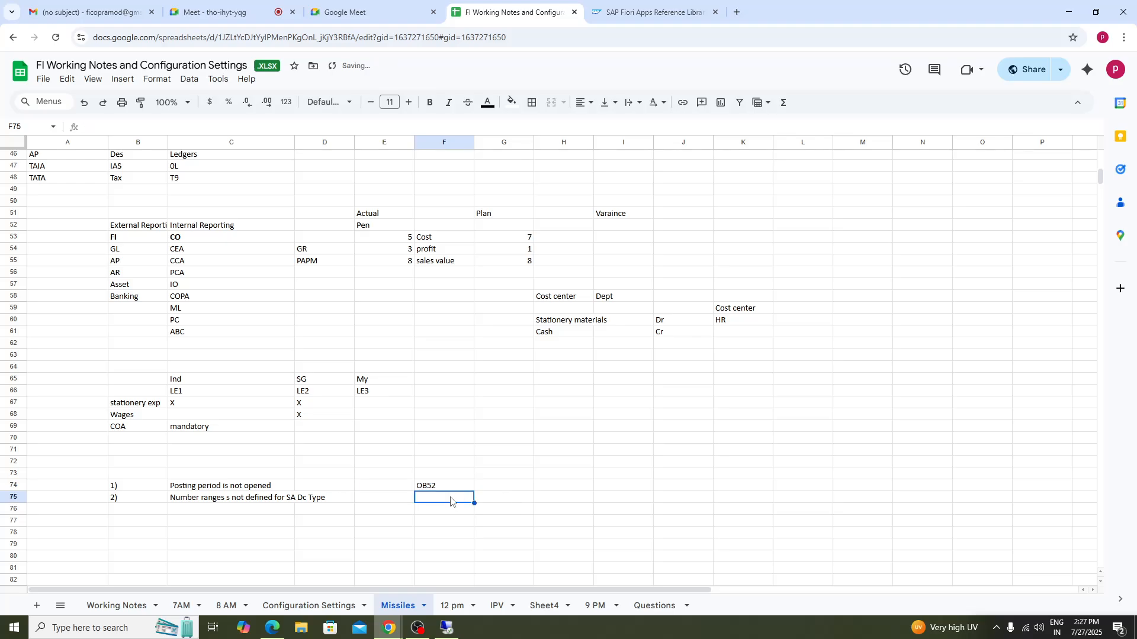
pyautogui.write('OBA7')
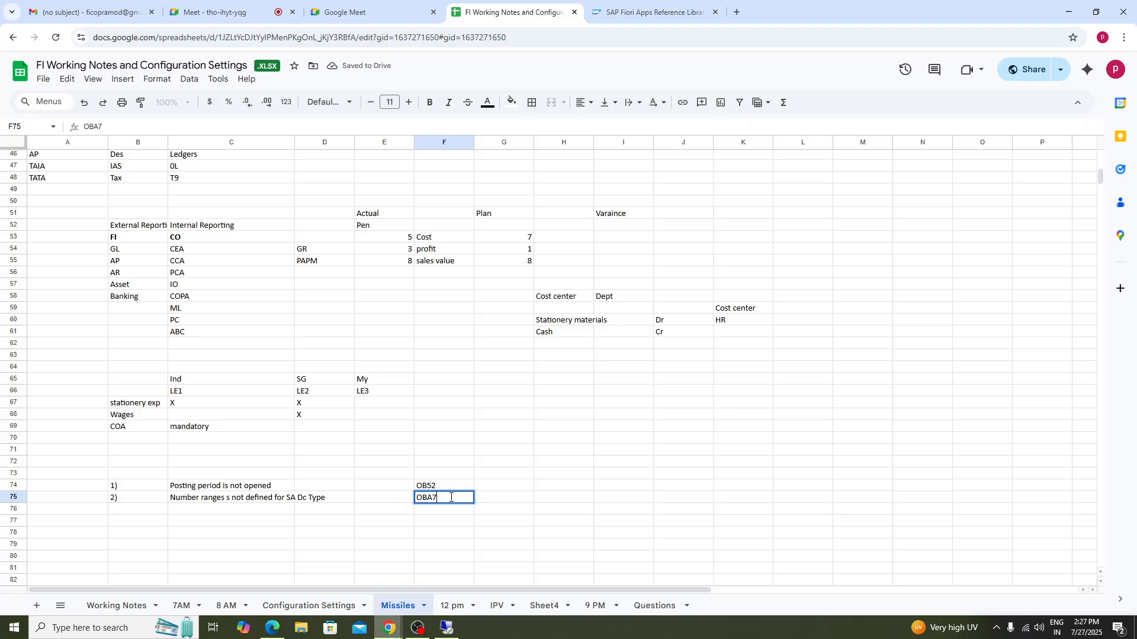
# - Number the next issue row 76 as '3)'
pyautogui.click(439, 529)
pyautogui.click(129, 514)
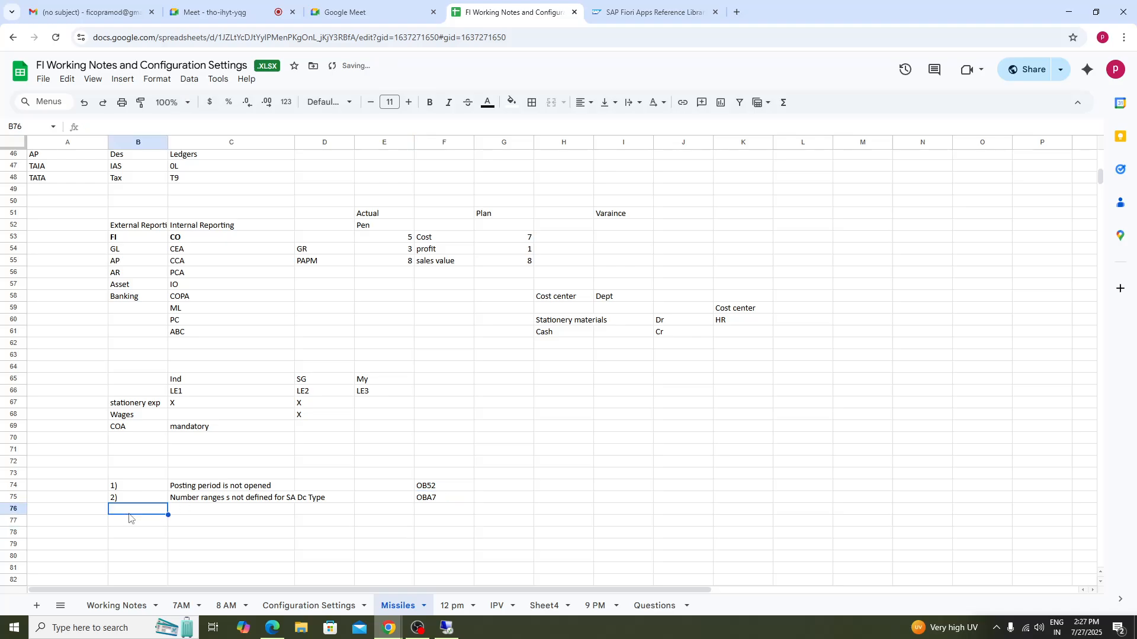
pyautogui.write('3')
pyautogui.click(202, 514)
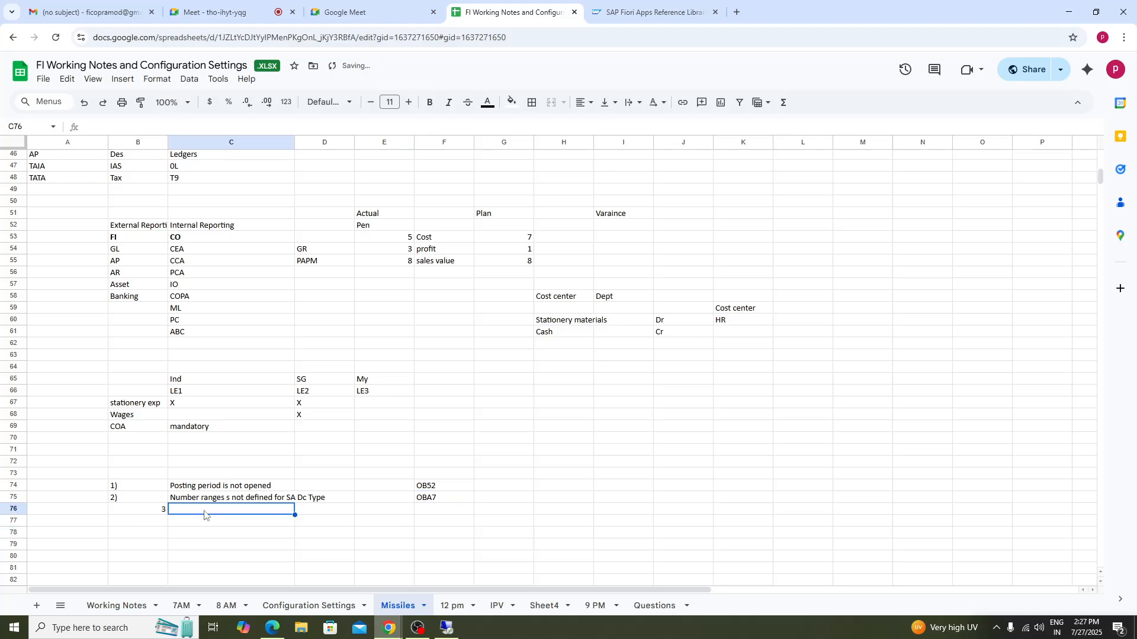
pyautogui.click(165, 514)
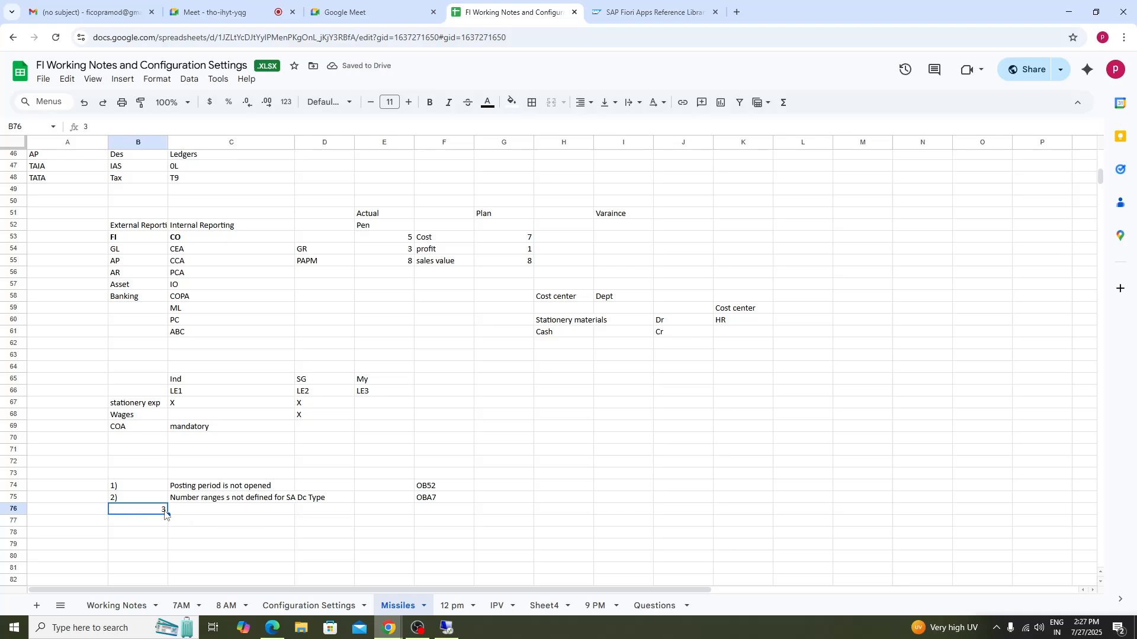
pyautogui.write('3)')
pyautogui.click(210, 513)
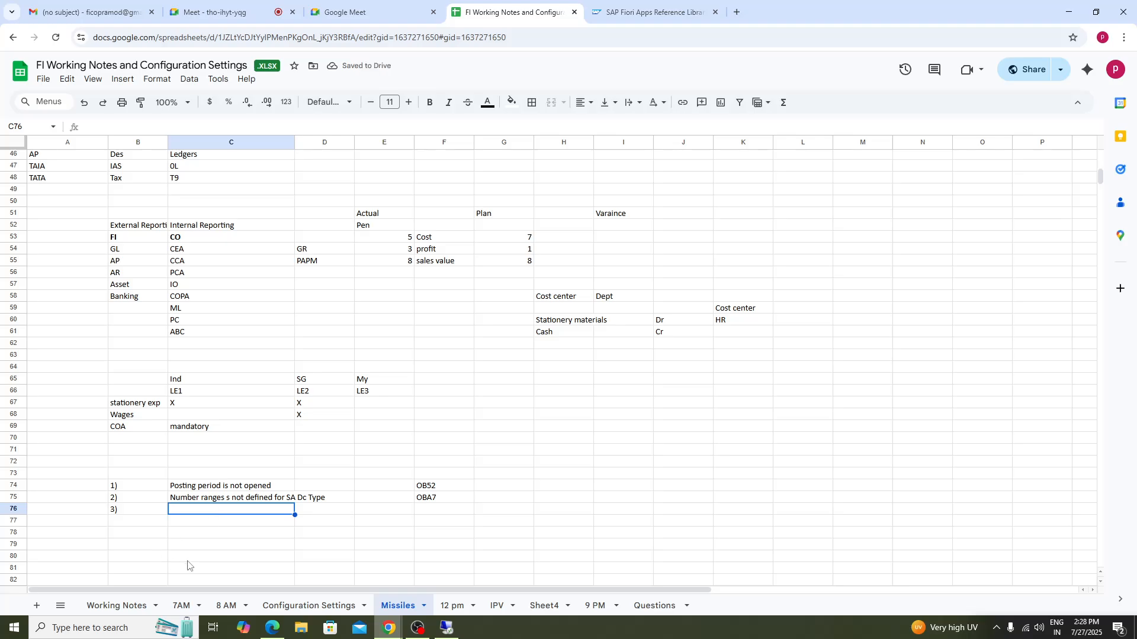
# - Remove the stray 's' after 'Number ranges' in the second issue's text
pyautogui.click(230, 498)
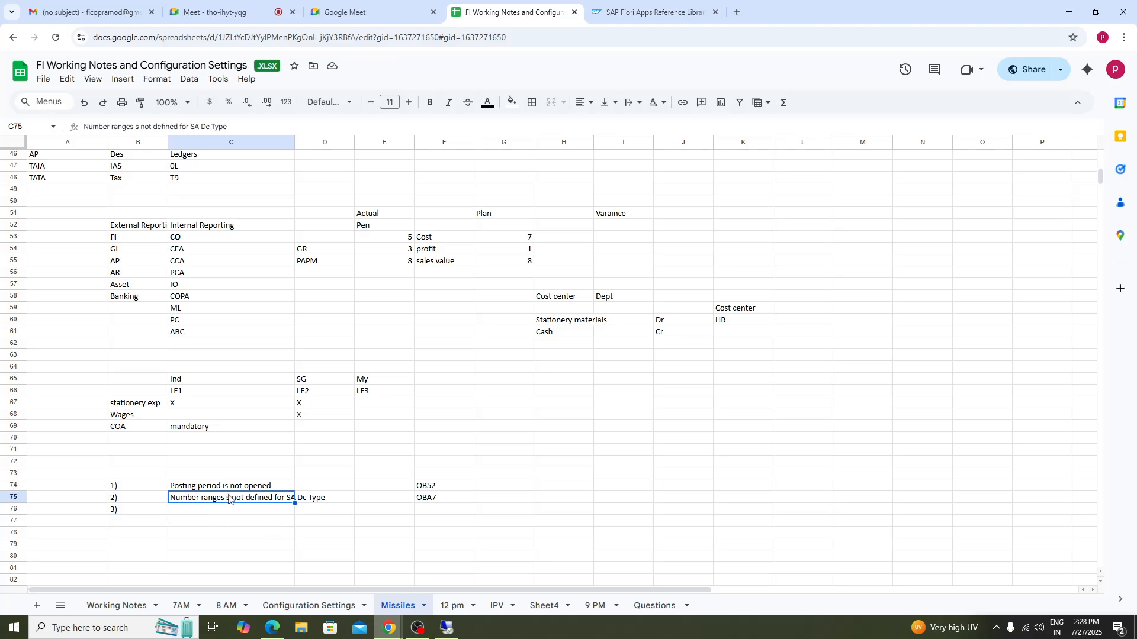
pyautogui.doubleClick(228, 498)
pyautogui.press('BackSpace')
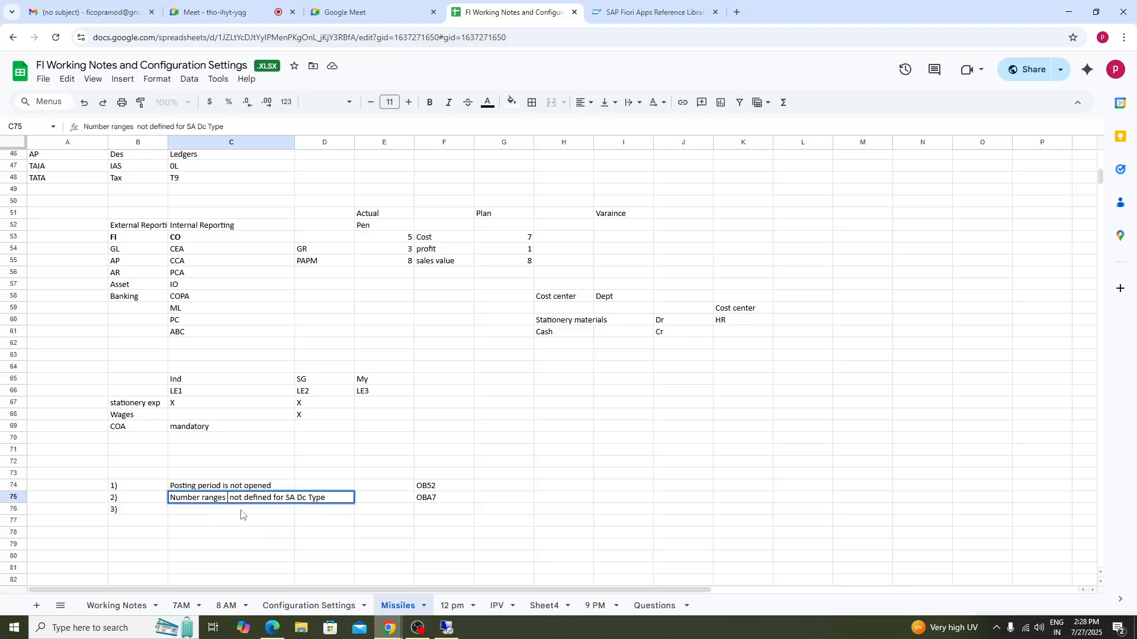
pyautogui.click(204, 514)
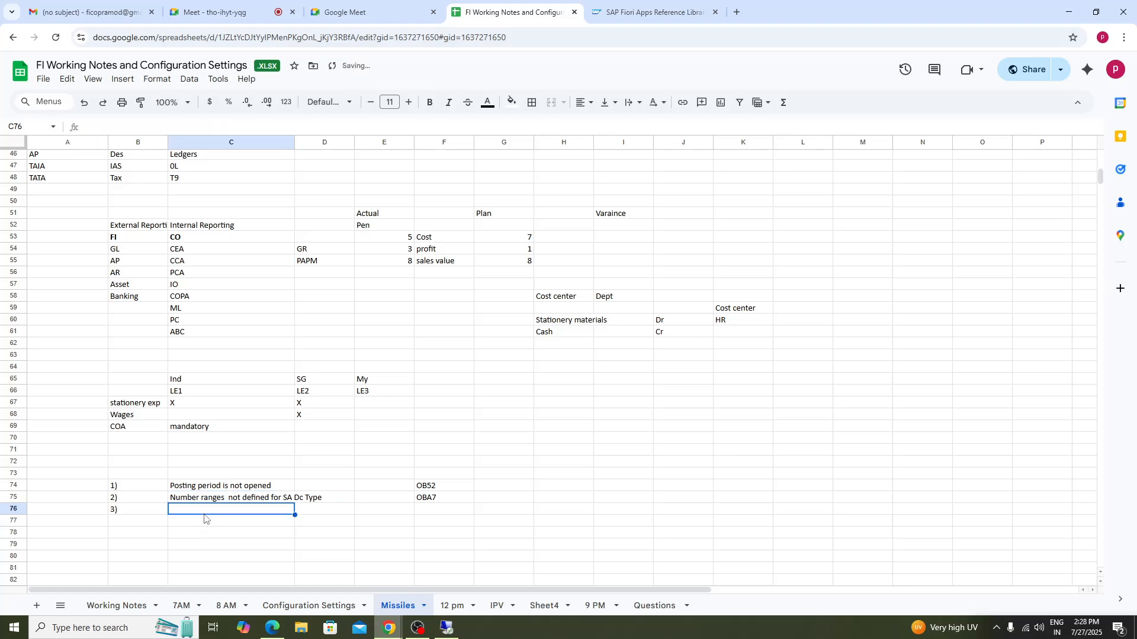
# - Enter 'Text is mandatory' as the third issue in row 76
pyautogui.write('Text')
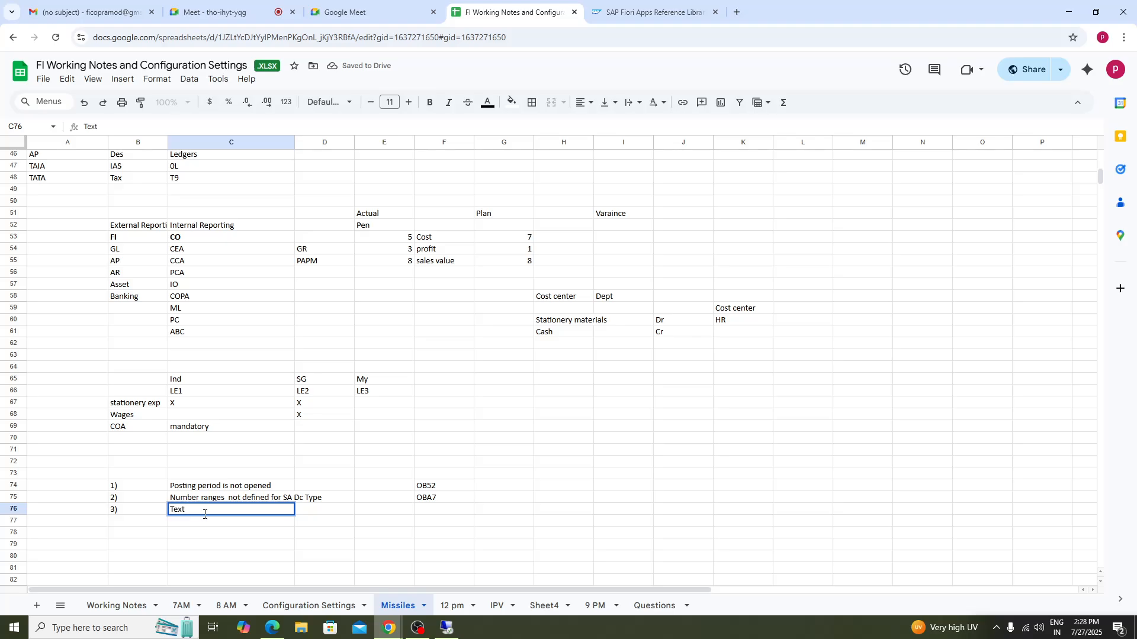
pyautogui.write(' is mandatory')
pyautogui.click(329, 555)
pyautogui.click(204, 515)
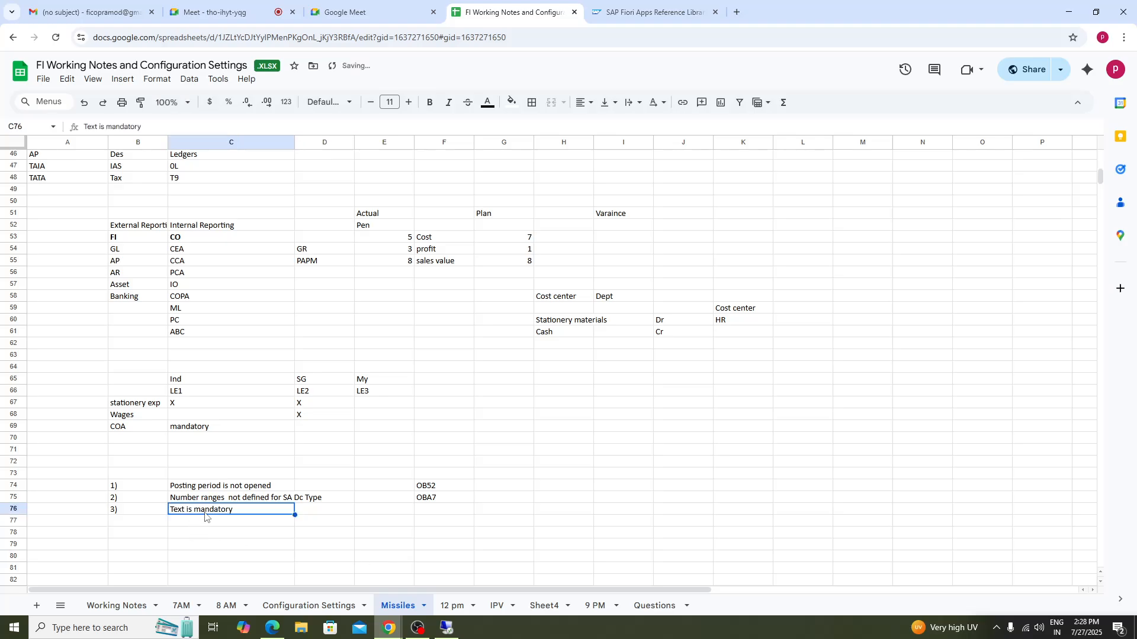
# - Enter the transaction code OBC4 beside the third issue
pyautogui.click(430, 519)
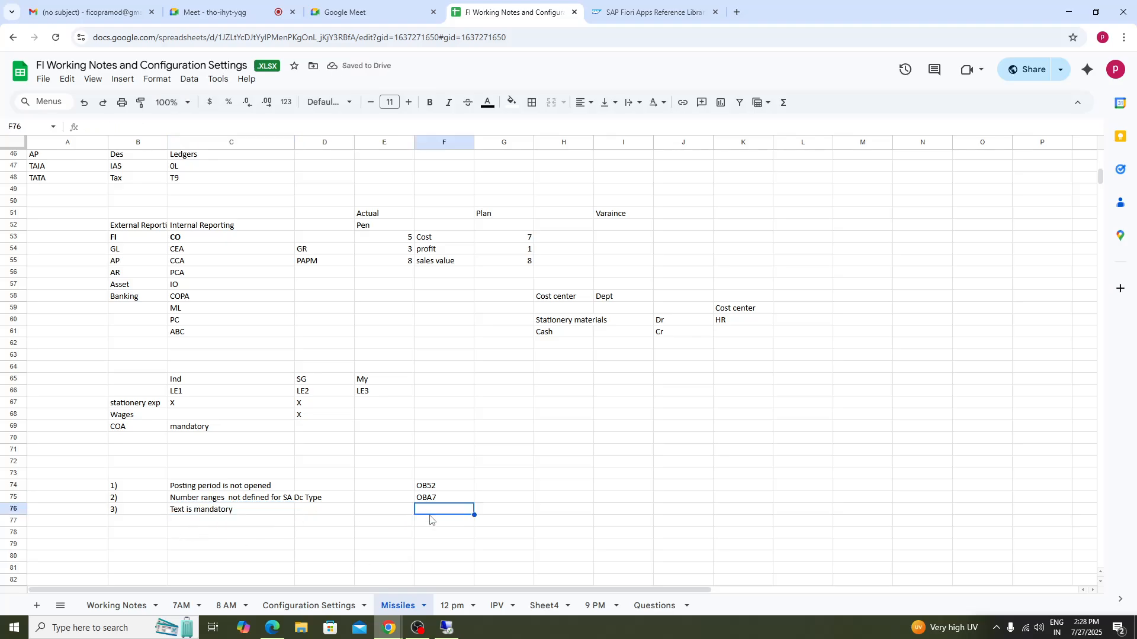
pyautogui.write('OB')
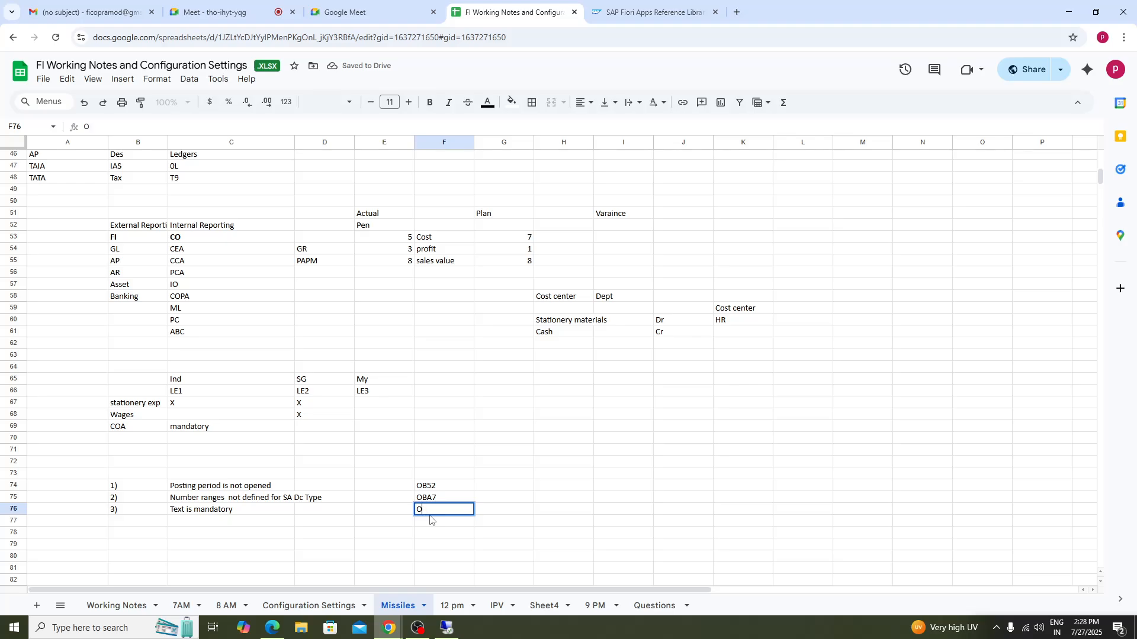
pyautogui.press('BackSpace')
pyautogui.write('OBC4')
# - Describe OBC4 as 'Filed status varaint' in the next column of row 76
pyautogui.click(518, 514)
pyautogui.write('Filed')
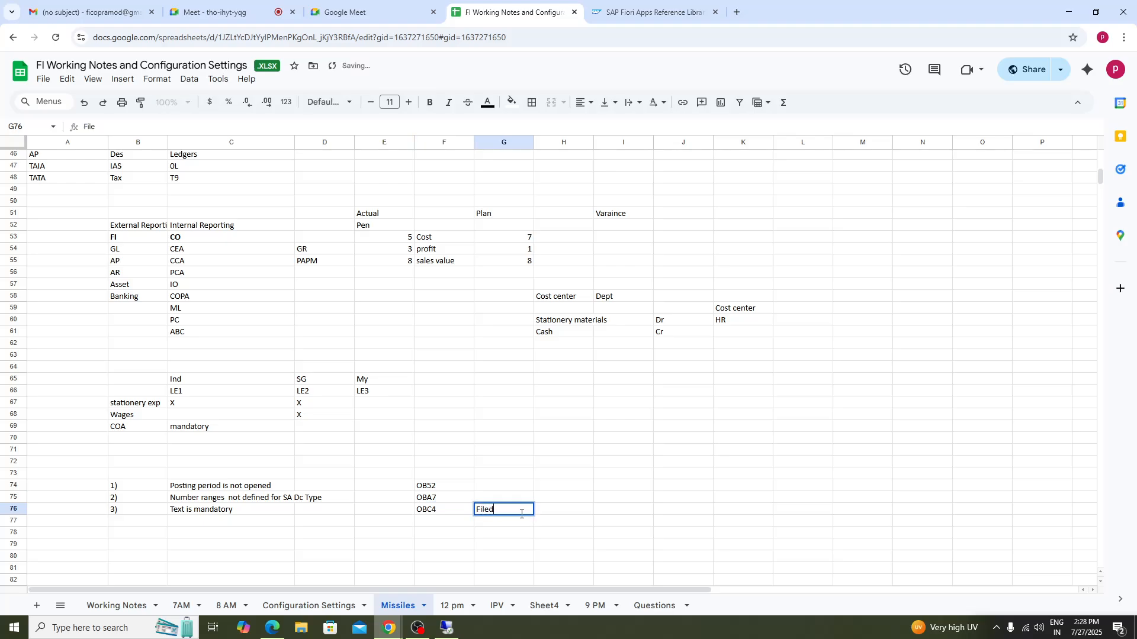
pyautogui.write(' status varaint')
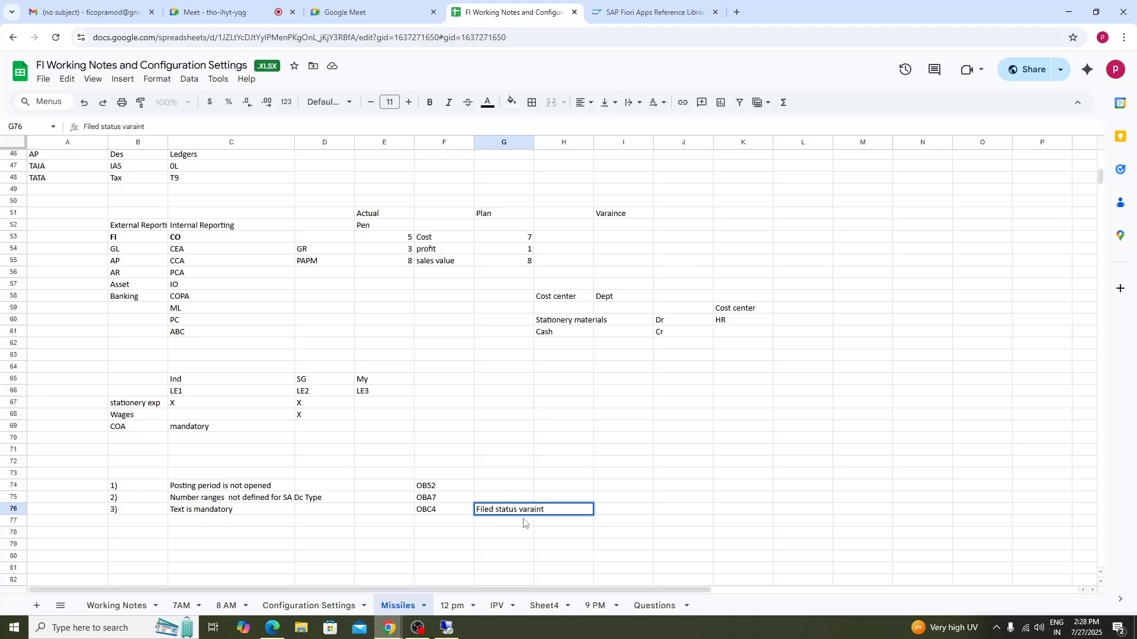
# - Describe OBA7 as 'Document Type' in the same column of row 75
pyautogui.click(438, 500)
pyautogui.click(506, 502)
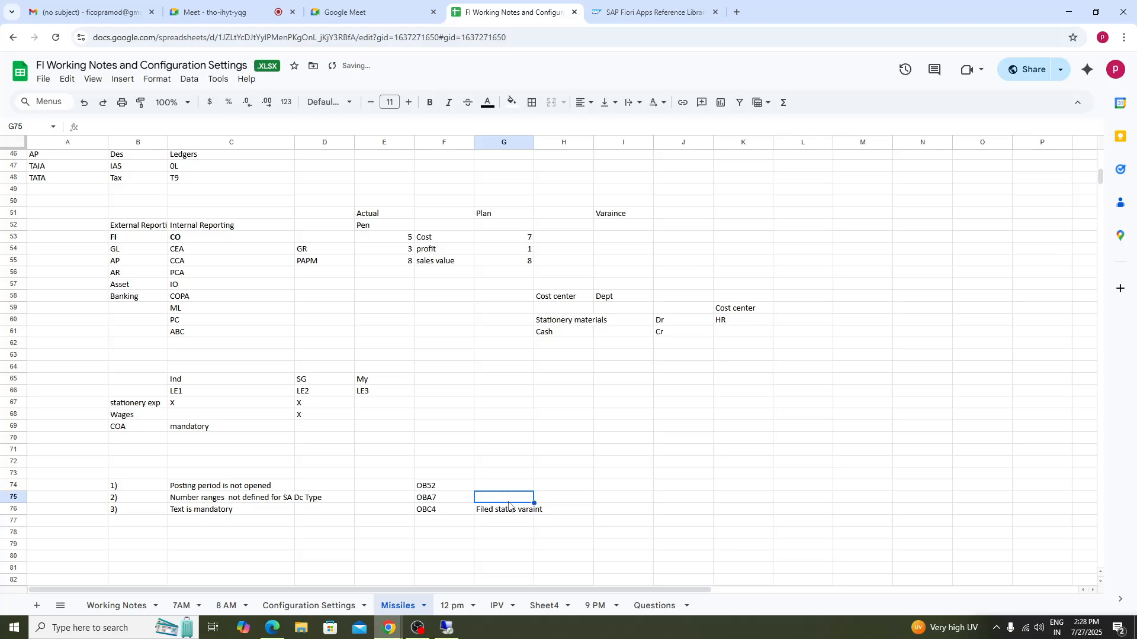
pyautogui.write('Documen')
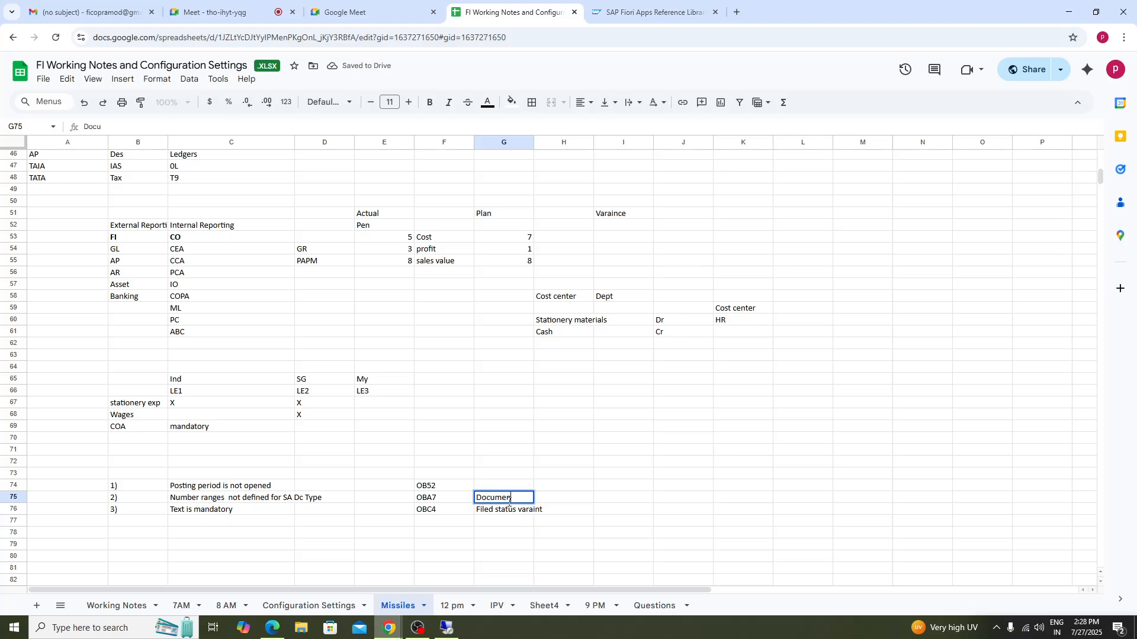
pyautogui.write('t Type')
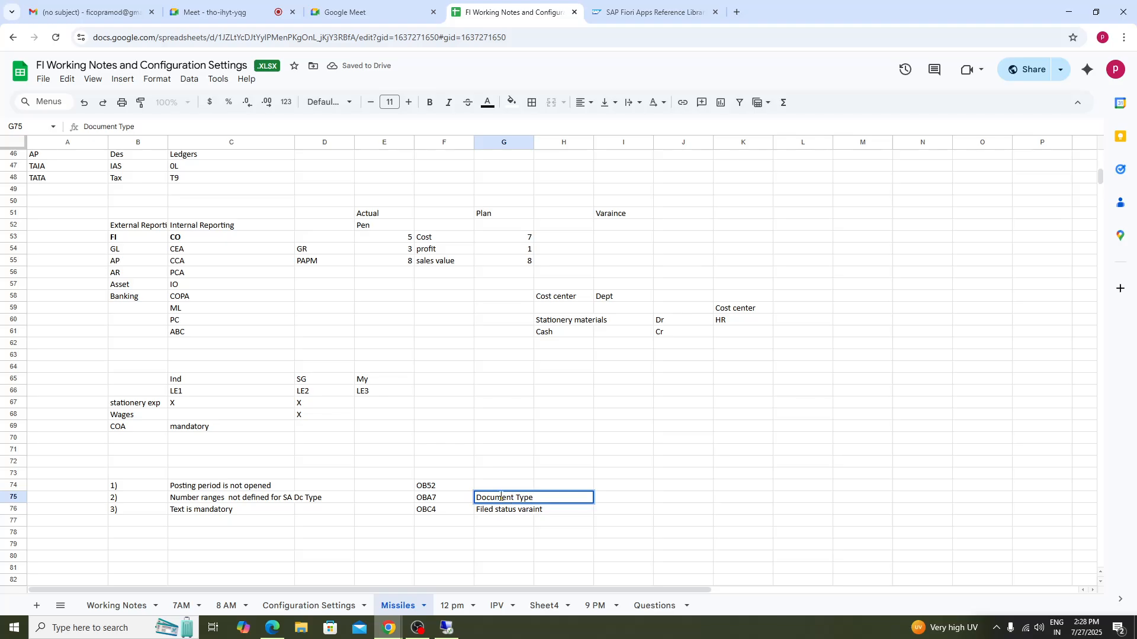
# - Describe OB52 as 'open and close periods' in the same column of row 74
pyautogui.click(503, 491)
pyautogui.write('op')
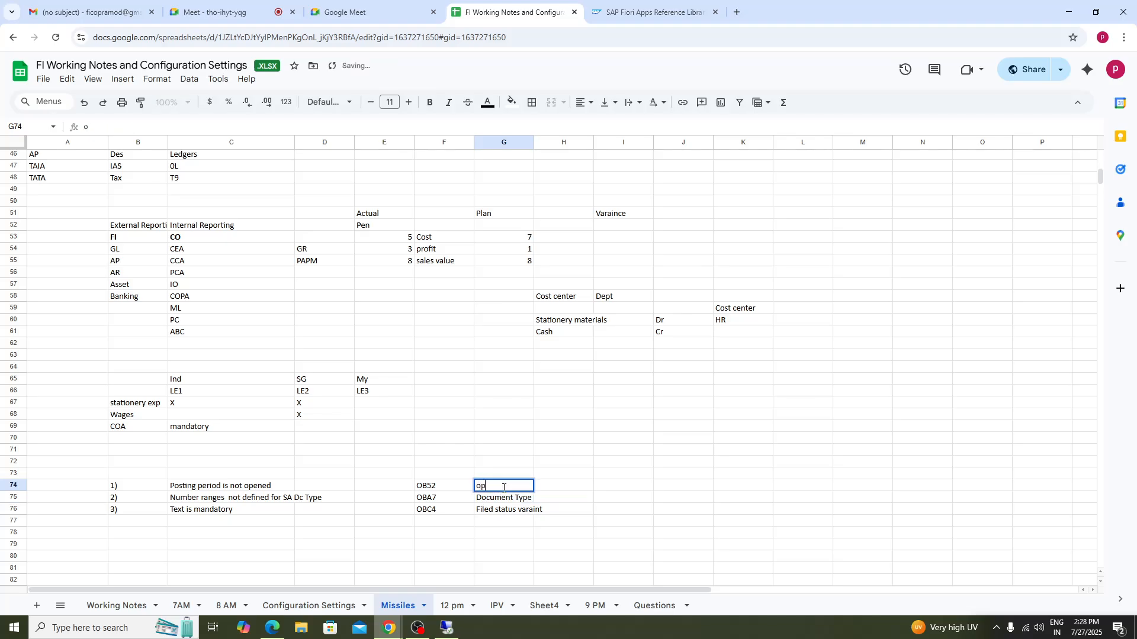
pyautogui.write('en and close period')
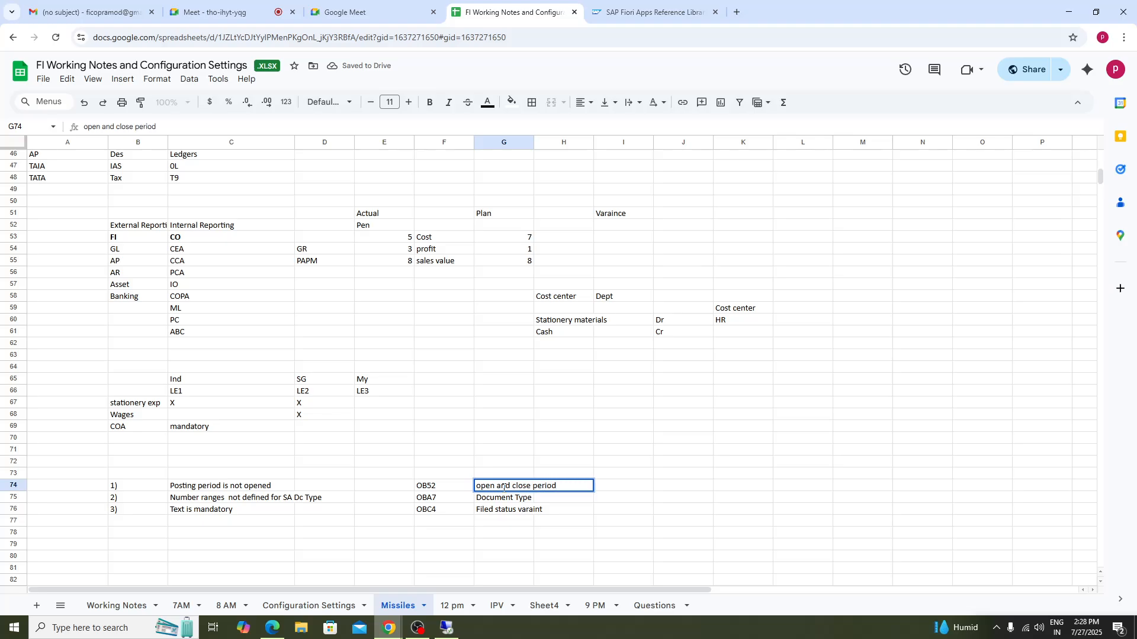
pyautogui.write('s')
# - Add row 77 with '4)' and the issue 'asscount assignment for cost related gls'
pyautogui.click(145, 529)
pyautogui.write('4)')
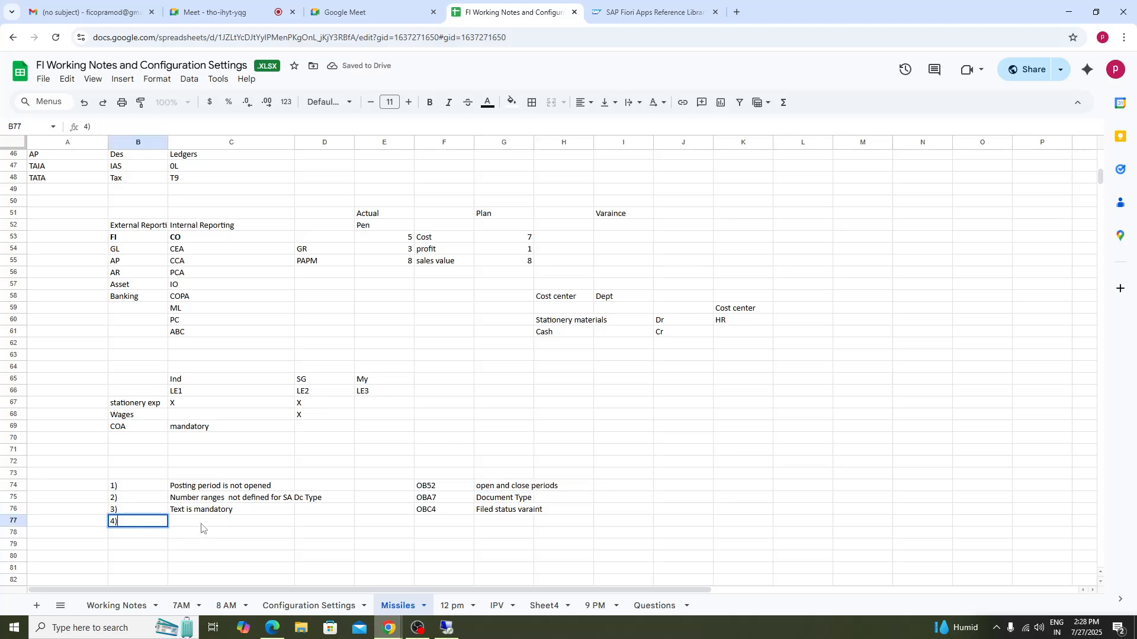
pyautogui.press('Tab')
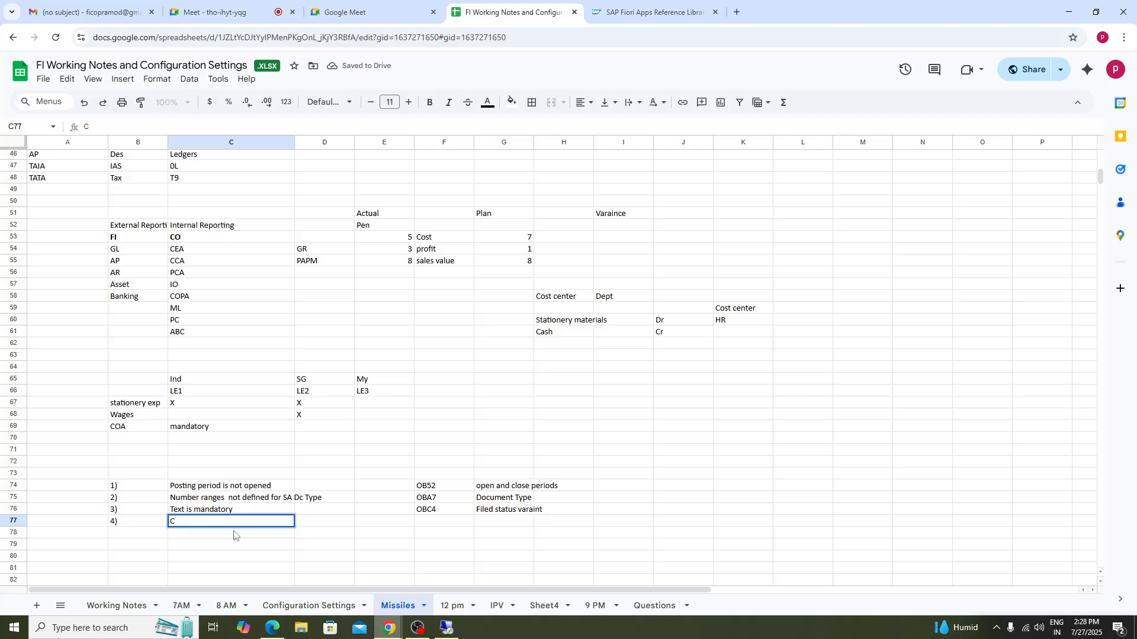
pyautogui.write('asscount assignm')
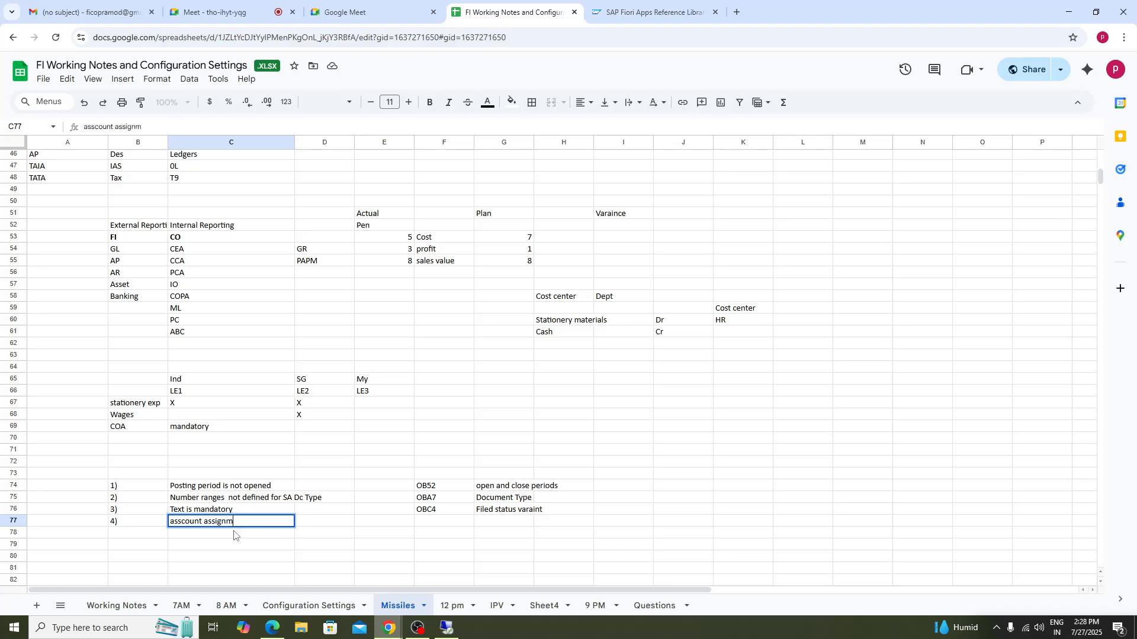
pyautogui.write('ent for cost')
pyautogui.write(' cen')
pyautogui.press('BackSpace')
pyautogui.press('BackSpace')
pyautogui.write('related ')
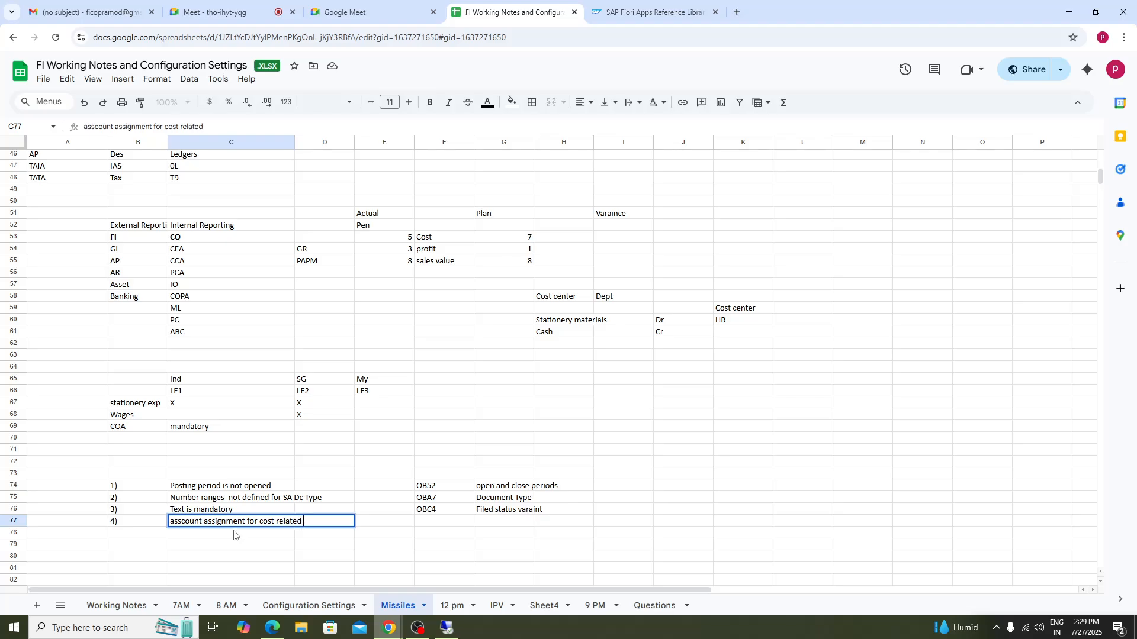
pyautogui.write('gls')
pyautogui.press('Return')
# - Enter 'KS01 Cost center' as the fix for the fourth issue
pyautogui.click(441, 522)
pyautogui.write('K')
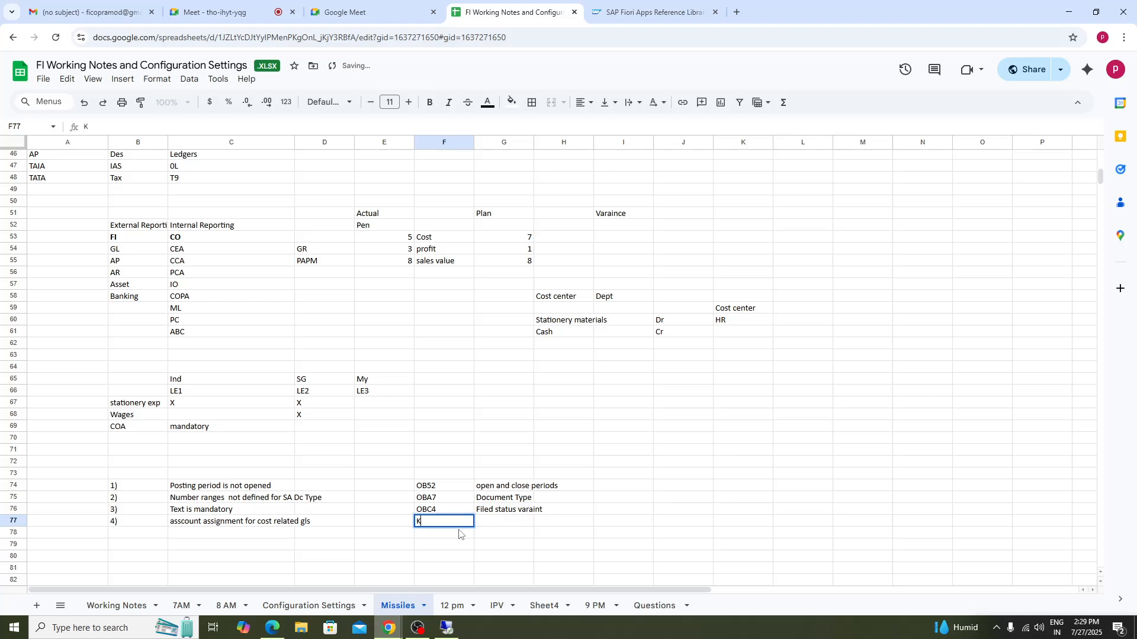
pyautogui.write('S01 Cost center')
pyautogui.click(610, 556)
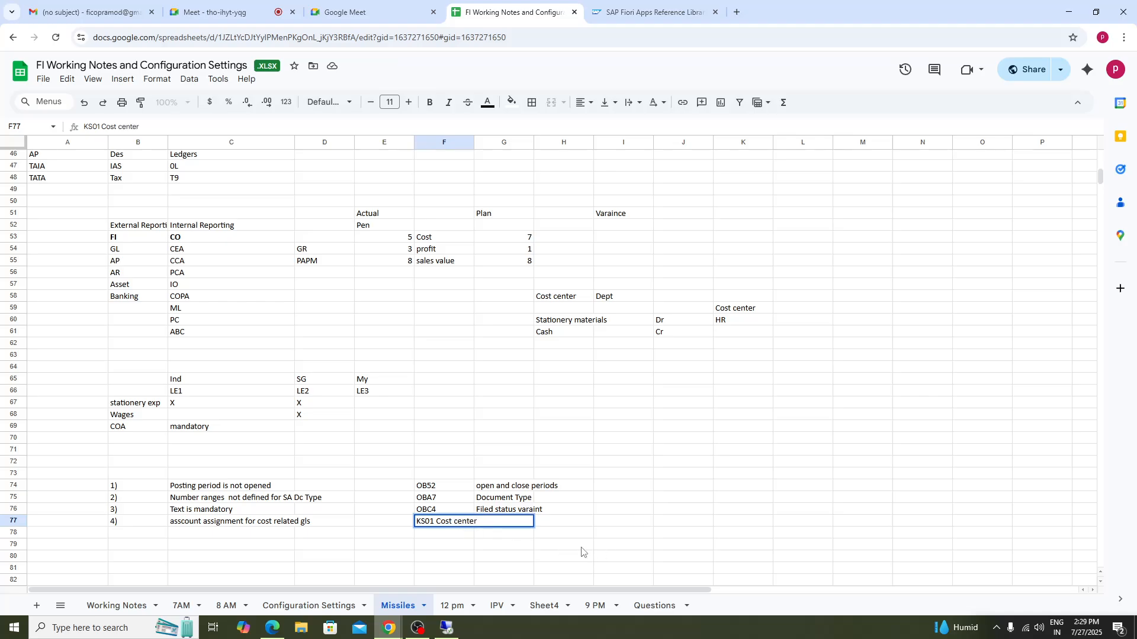
# - Add 'Profit center' further along row 77
pyautogui.click(552, 526)
pyautogui.write('P')
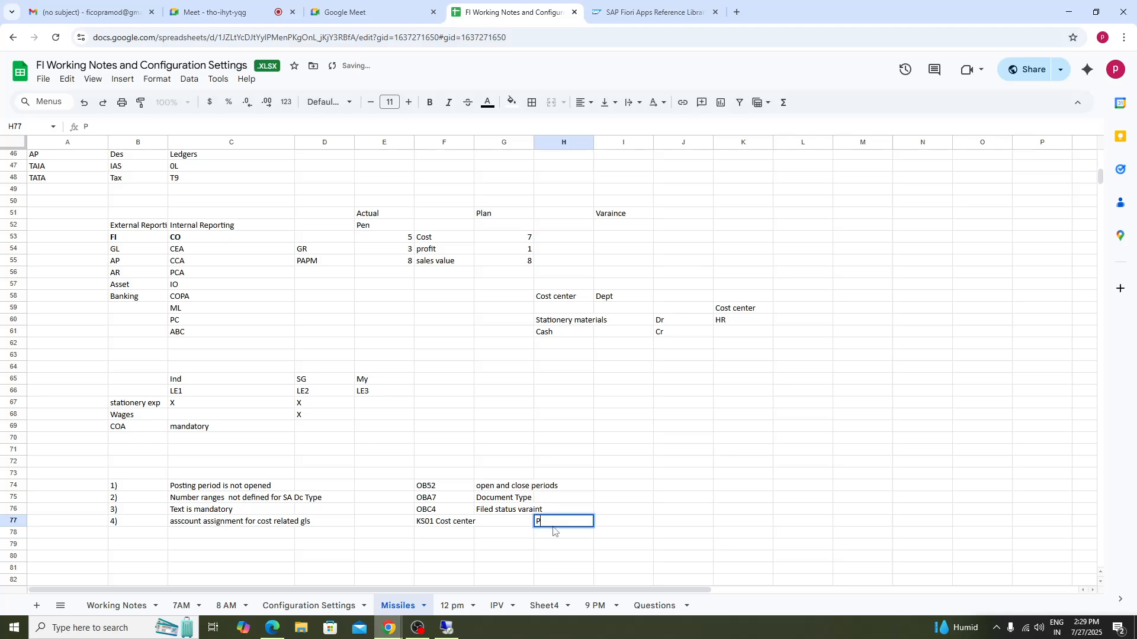
pyautogui.write('rofit center')
# - Number row 78 as '5)' for the next issue
pyautogui.click(138, 535)
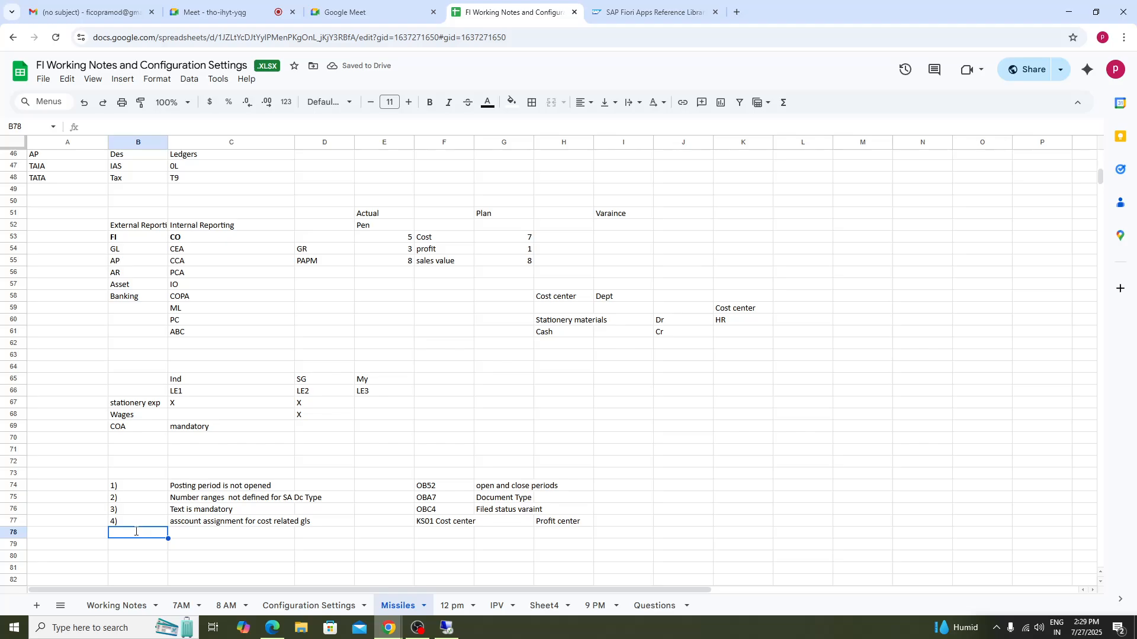
pyautogui.write('5')
pyautogui.click(198, 513)
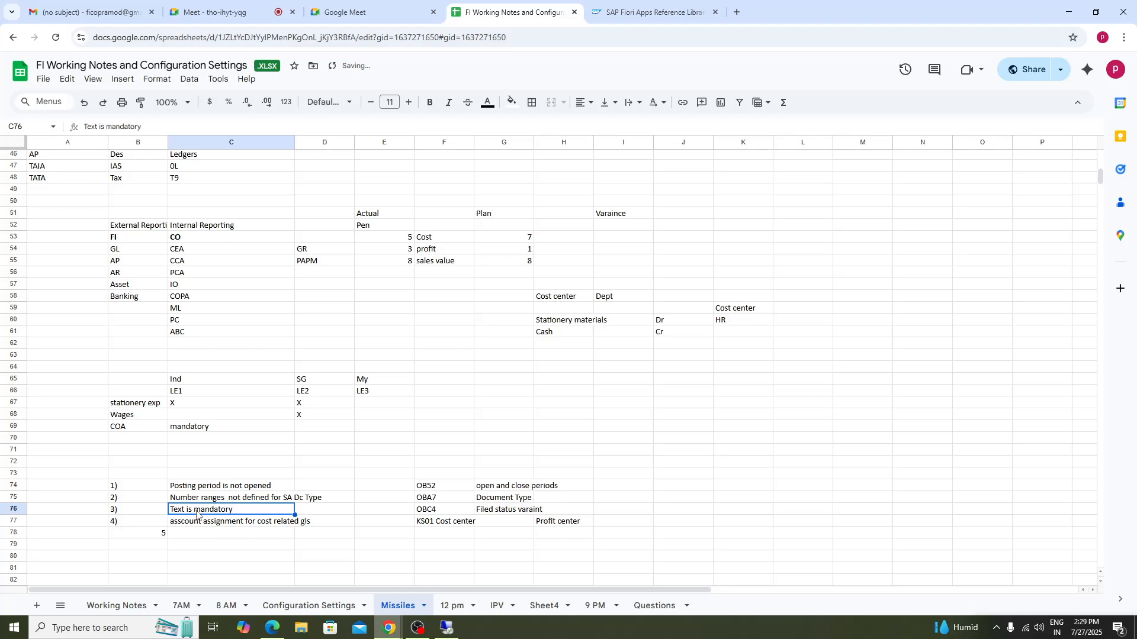
pyautogui.doubleClick(244, 511)
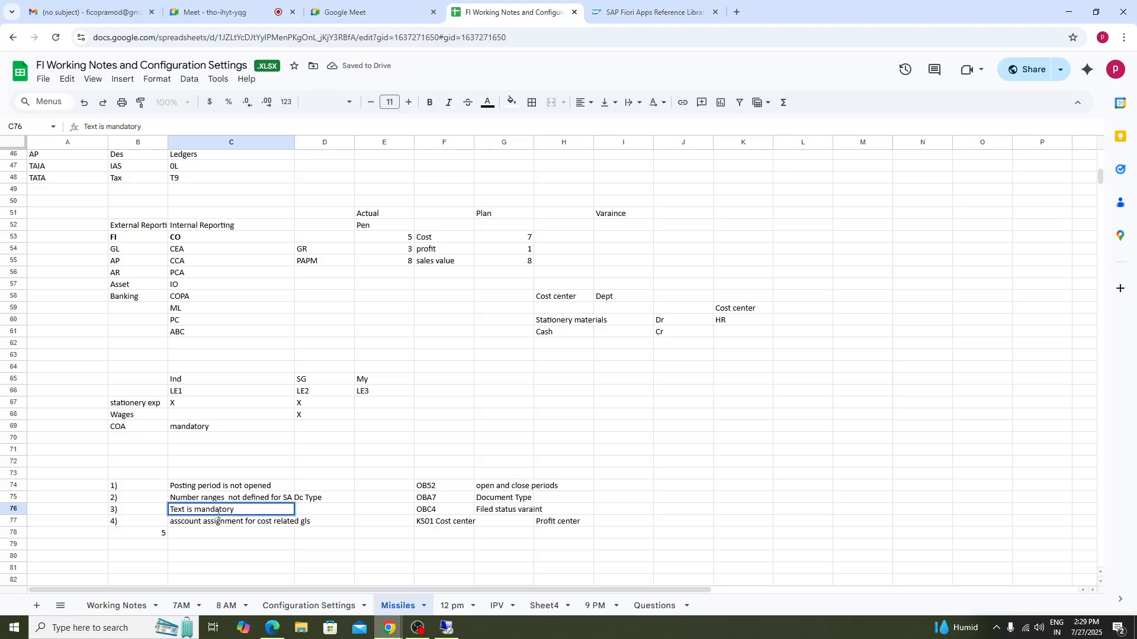
pyautogui.click(150, 538)
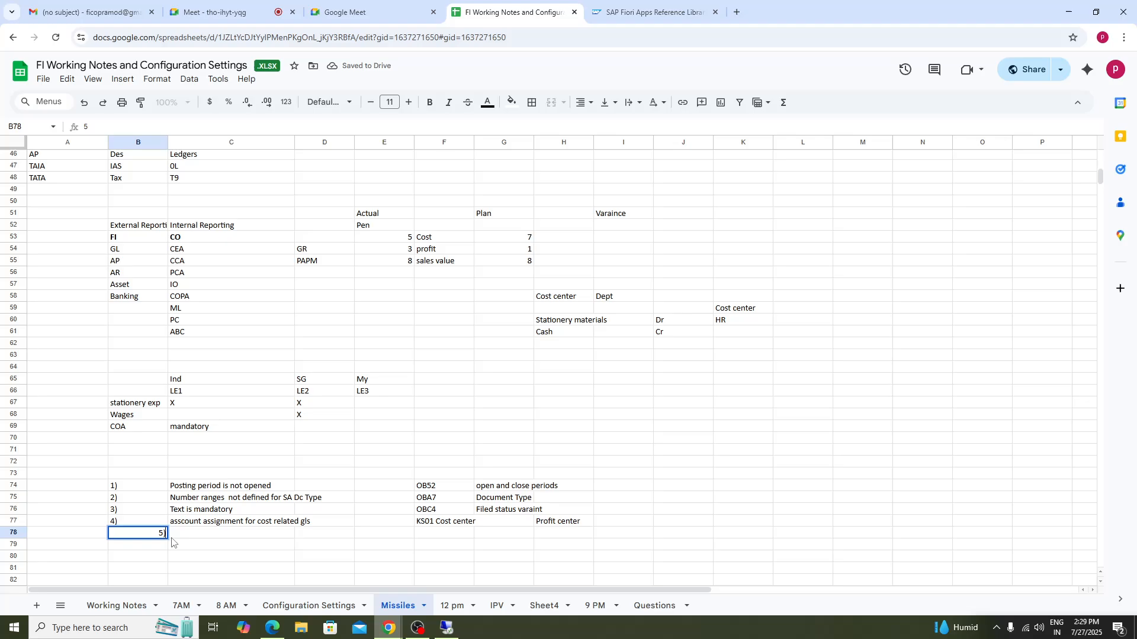
pyautogui.write(')')
# - Correct the fourth issue's spelling to 'account assignment for cost related gls'
pyautogui.click(262, 526)
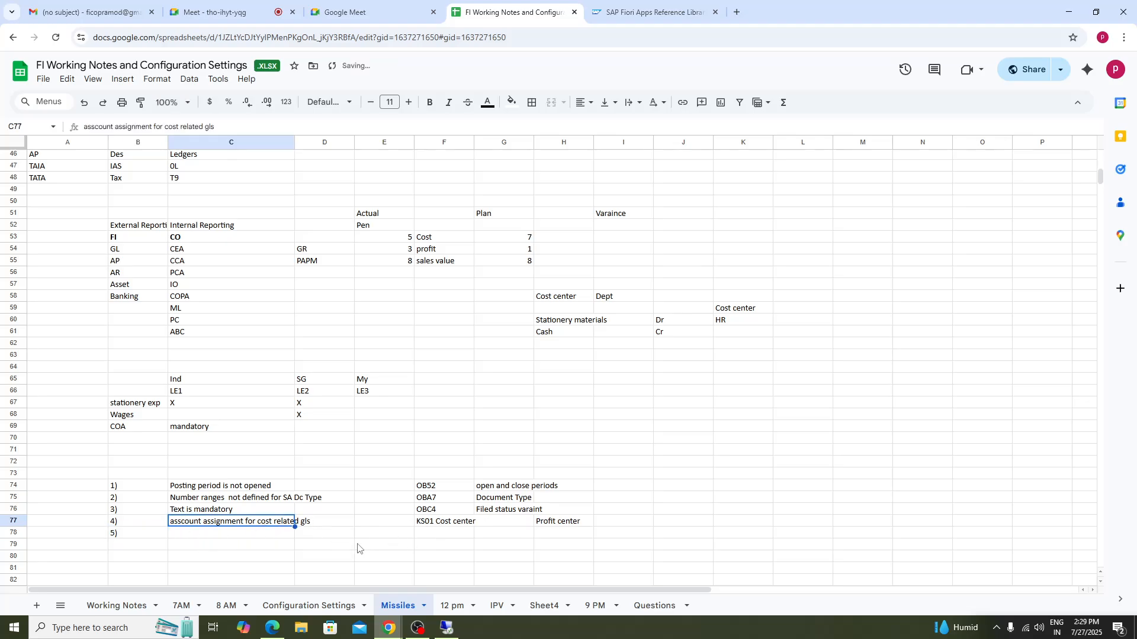
pyautogui.click(445, 525)
pyautogui.click(590, 524)
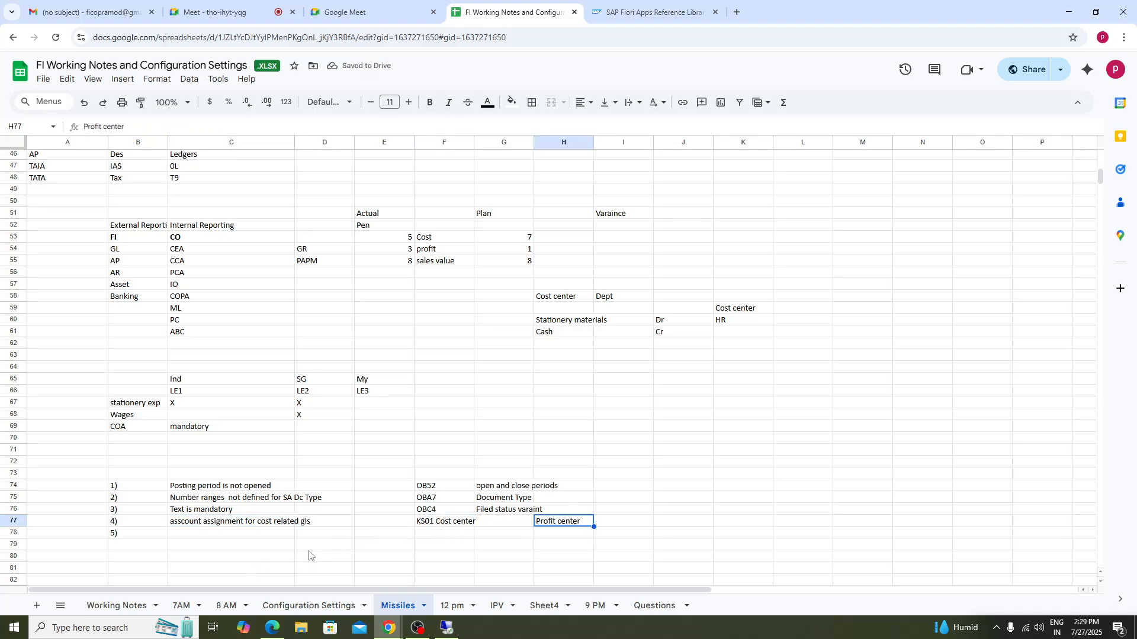
pyautogui.click(187, 534)
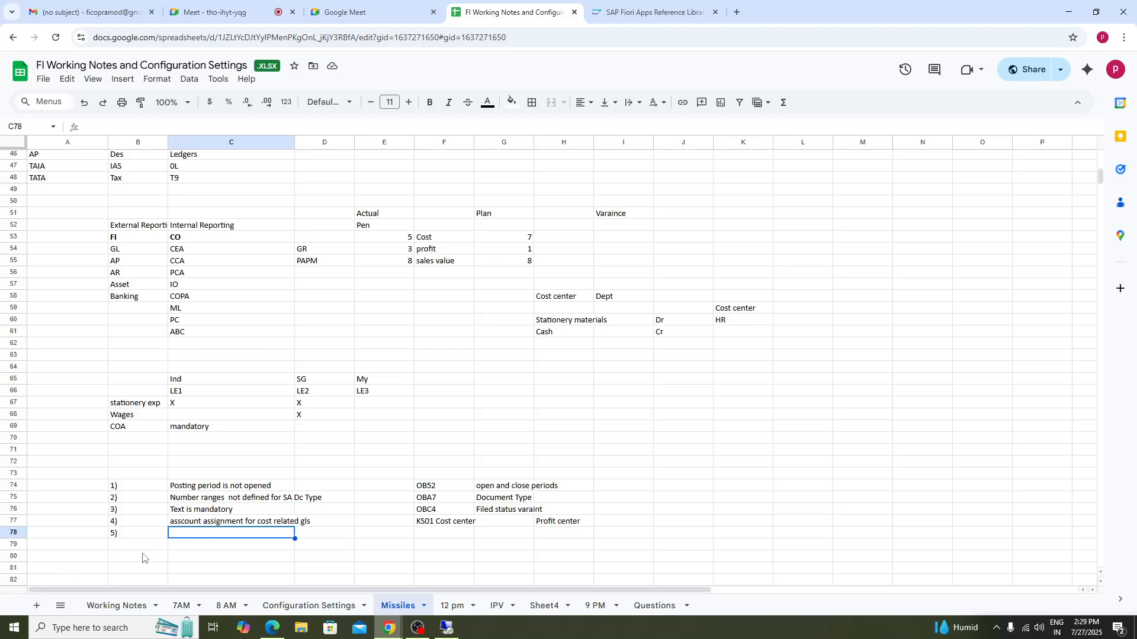
pyautogui.doubleClick(183, 527)
pyautogui.press('BackSpace')
pyautogui.press('BackSpace')
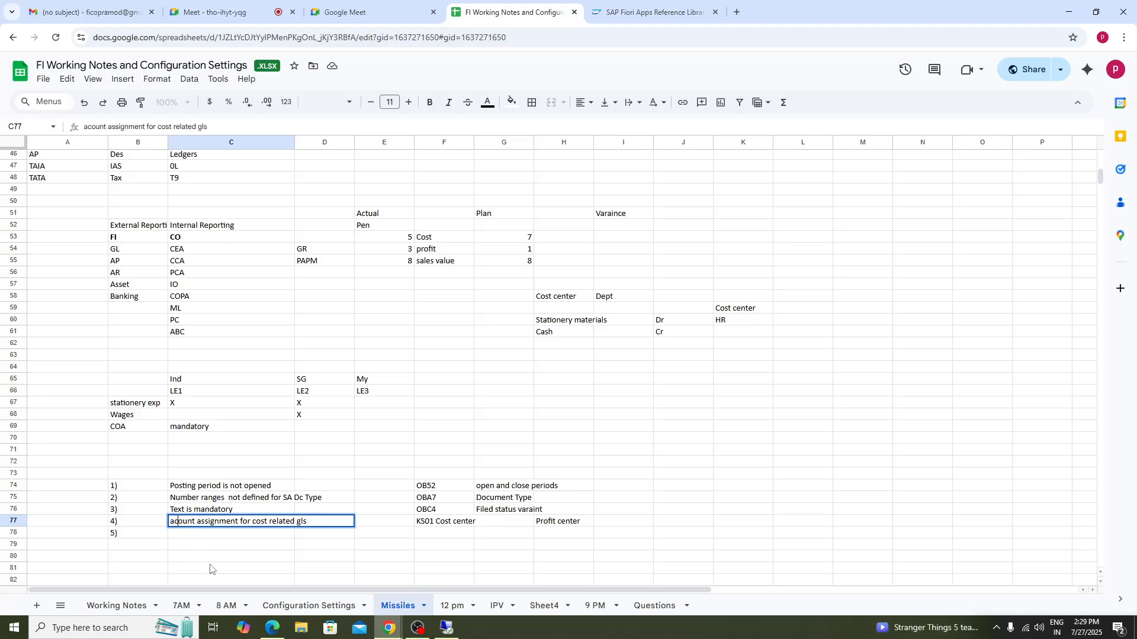
pyautogui.write('c')
pyautogui.click(210, 569)
# - Enter 'Deleting unnecessary assigned company code from ledgers' as the fifth issue in row 78
pyautogui.click(190, 533)
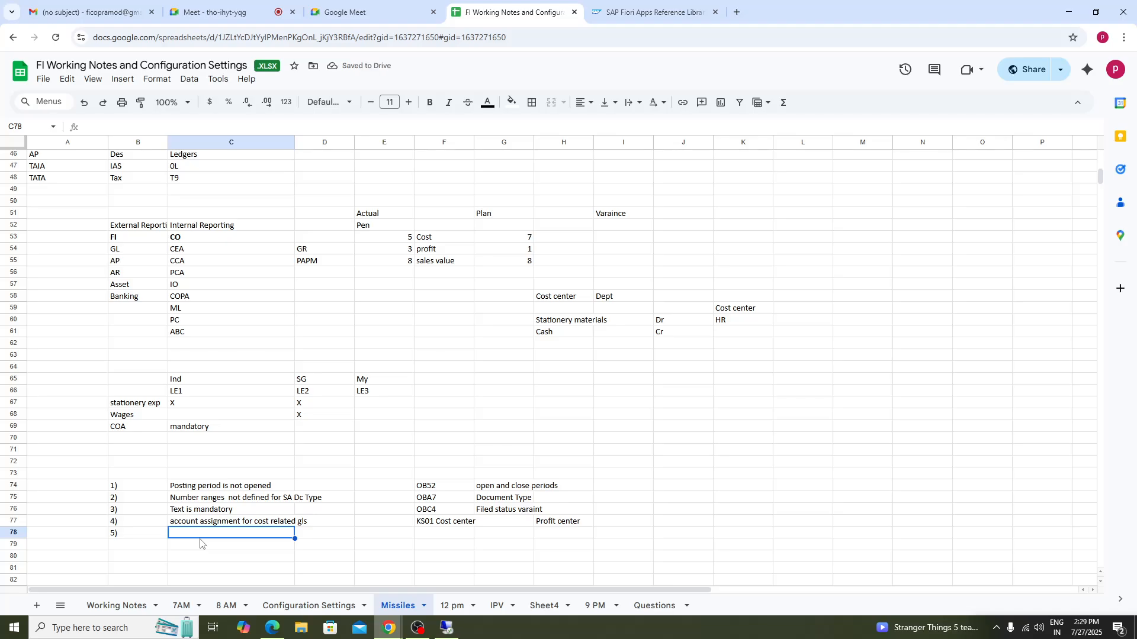
pyautogui.write('Delet')
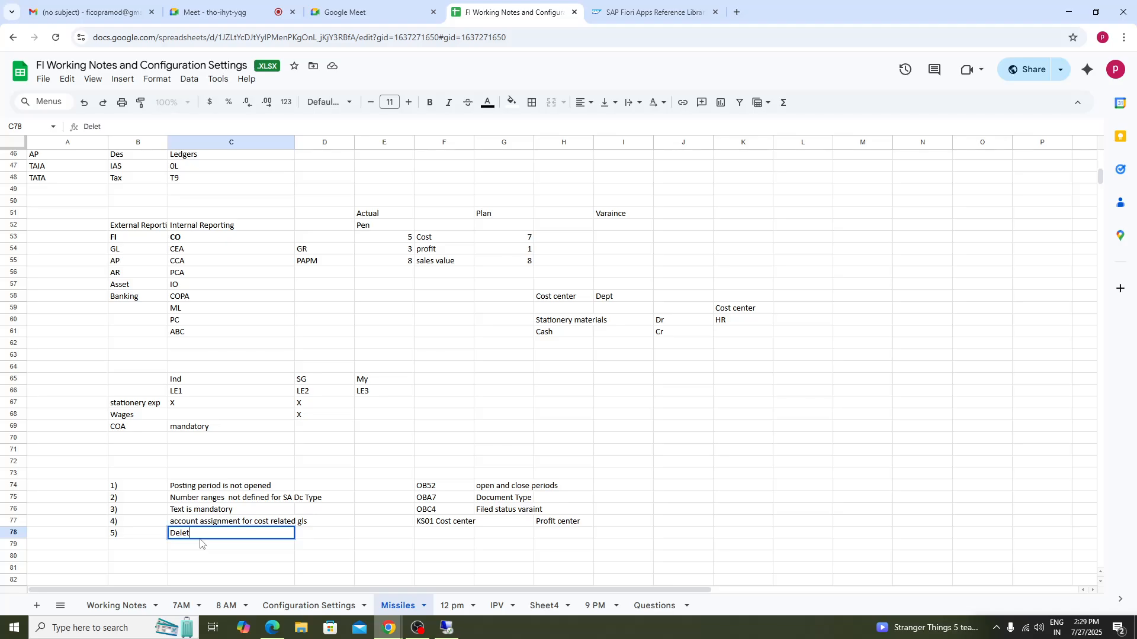
pyautogui.write('ing unnecessary as')
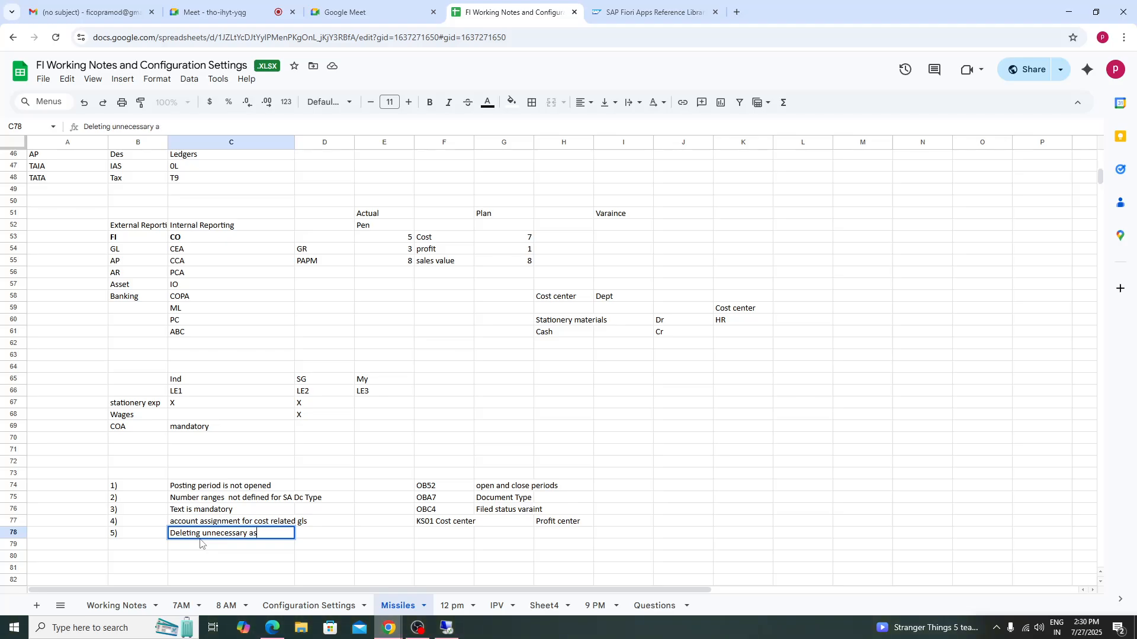
pyautogui.write('signed comany')
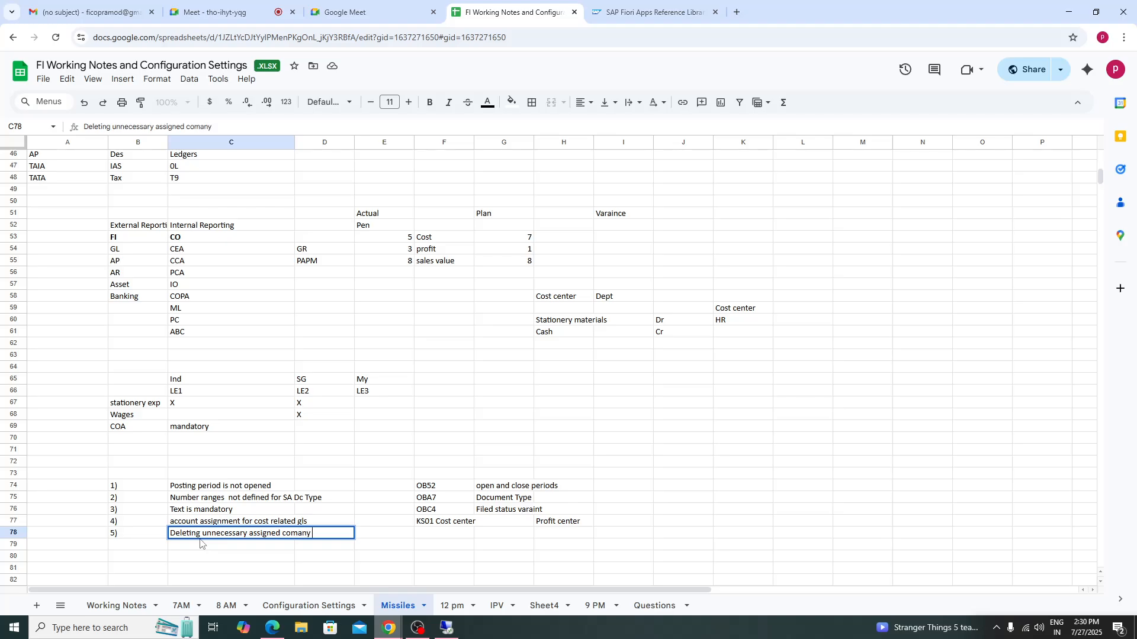
pyautogui.press('BackSpace')
pyautogui.write('pany code from le')
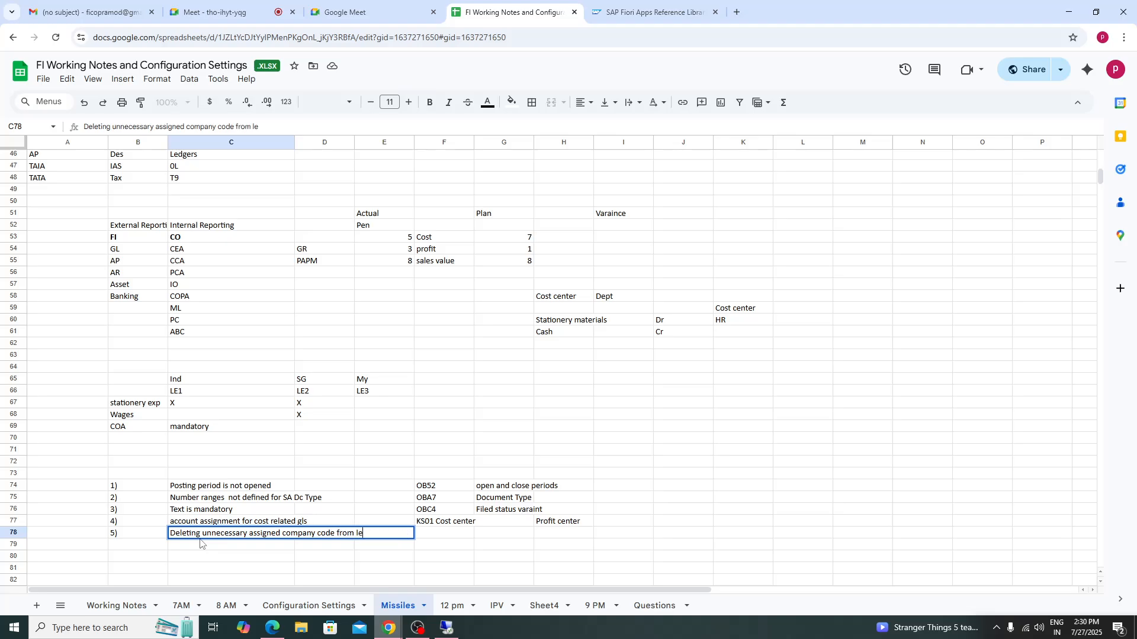
pyautogui.write('dgers')
# - Reword the fifth issue to 'Deleting company code from unnecessary assigned ledgers' by moving the words 'unnecessary assigned'
pyautogui.moveTo(202, 534); pyautogui.dragTo(279, 534)
pyautogui.hotkey('ctrl', 'c')
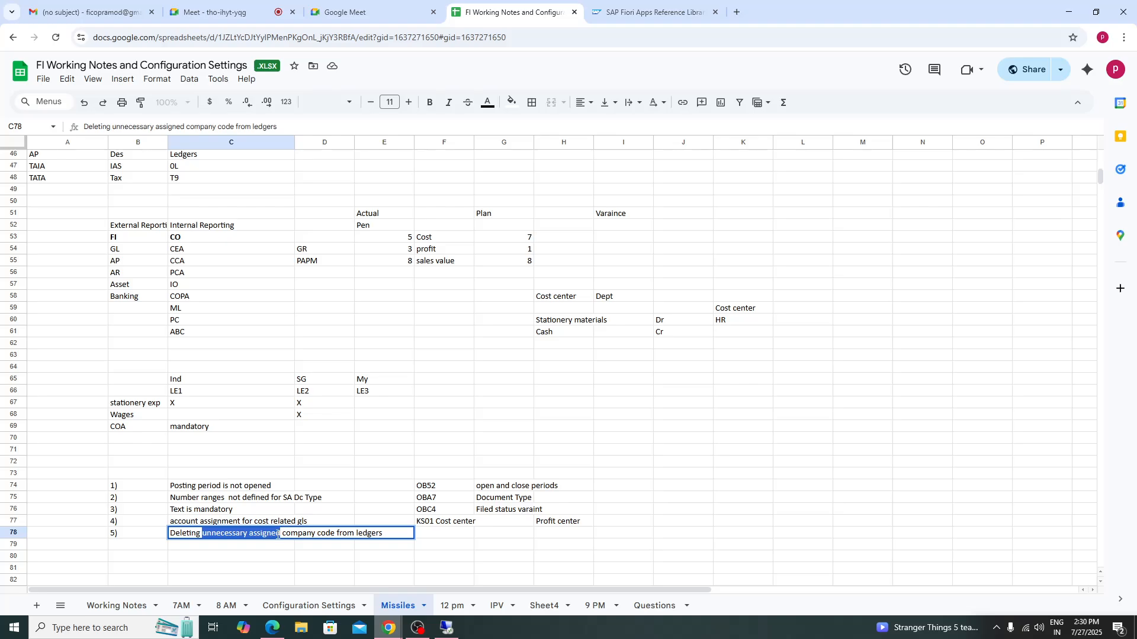
pyautogui.press('BackSpace')
pyautogui.click(277, 534)
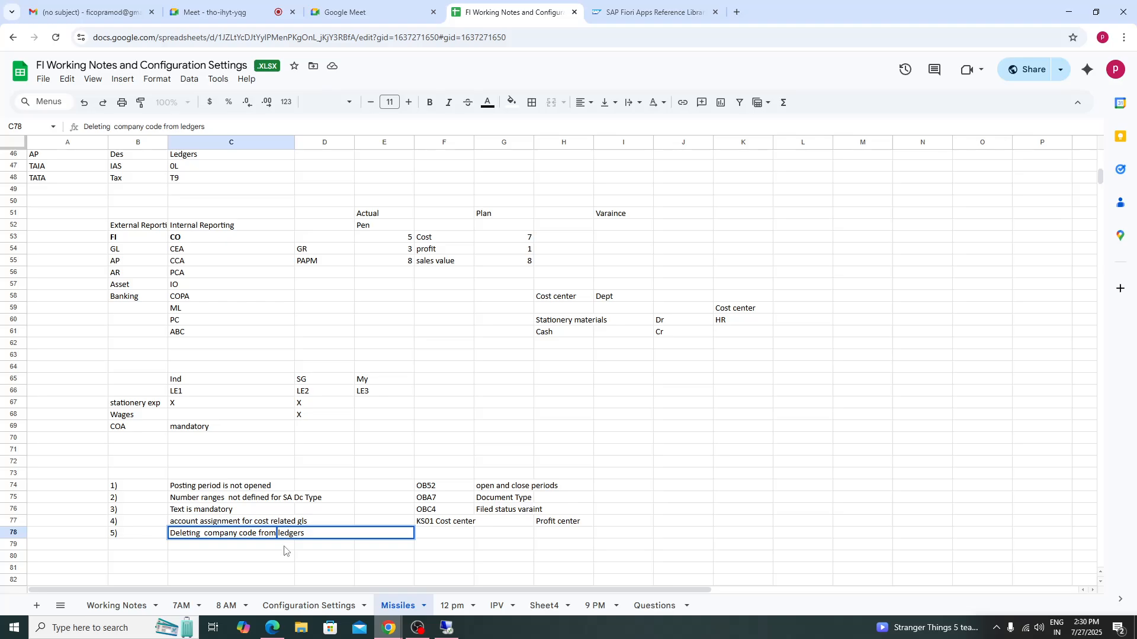
pyautogui.hotkey('ctrl', 'v')
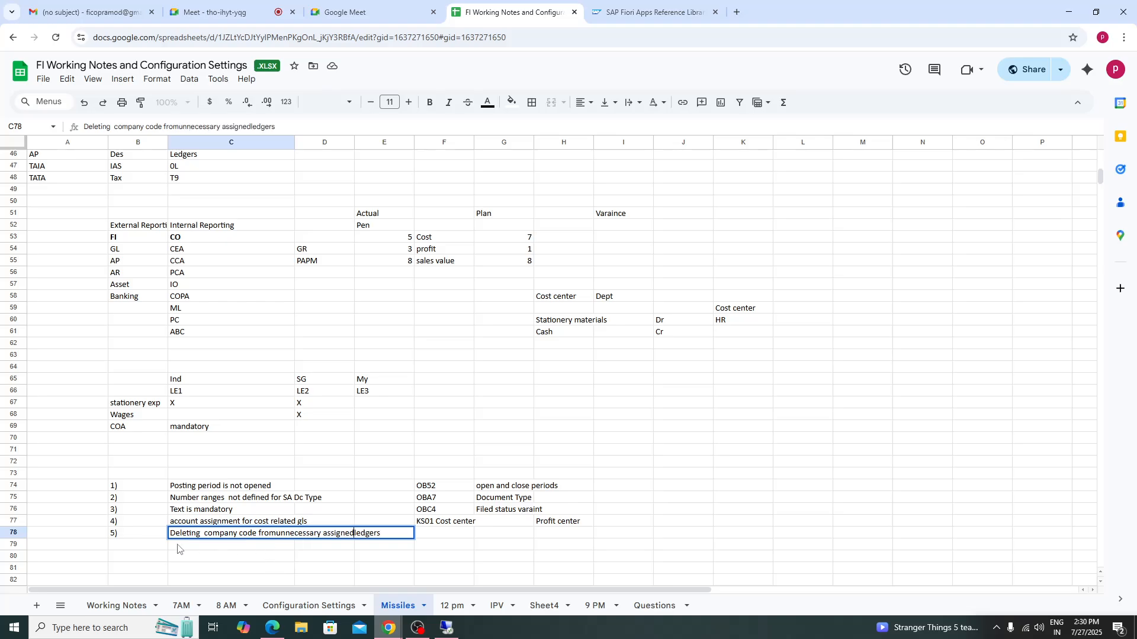
pyautogui.click(204, 535)
pyautogui.click(277, 534)
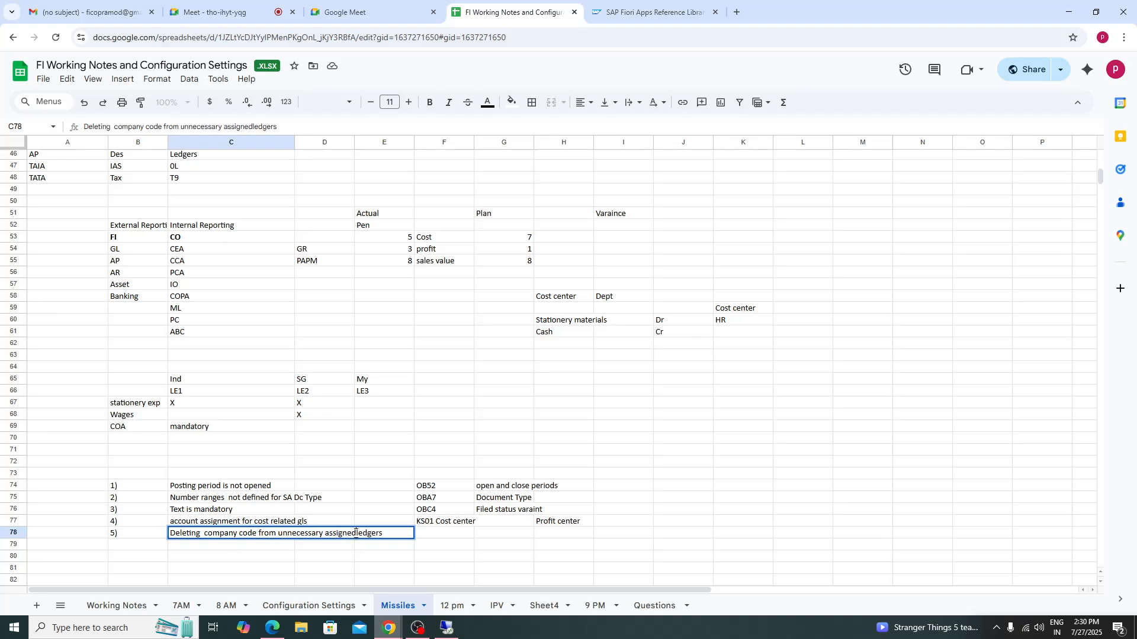
pyautogui.click(355, 534)
pyautogui.click(309, 558)
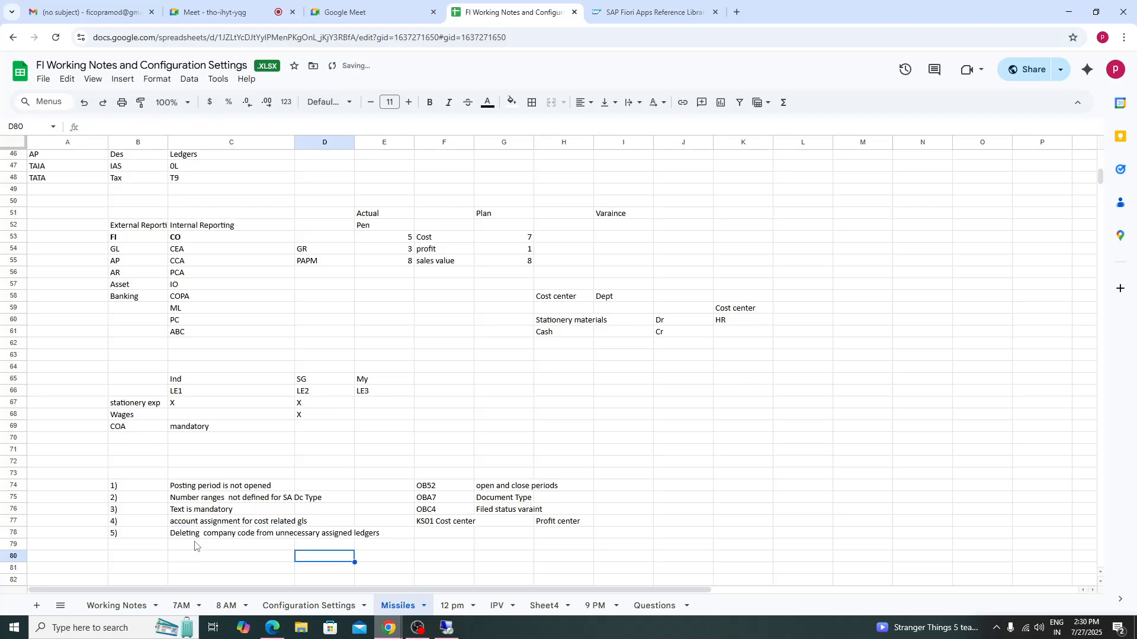
pyautogui.click(196, 538)
# - Enter 'FINSC_Ledger' as the fix for the fifth issue and 'Ledger' further along row 78
pyautogui.click(457, 536)
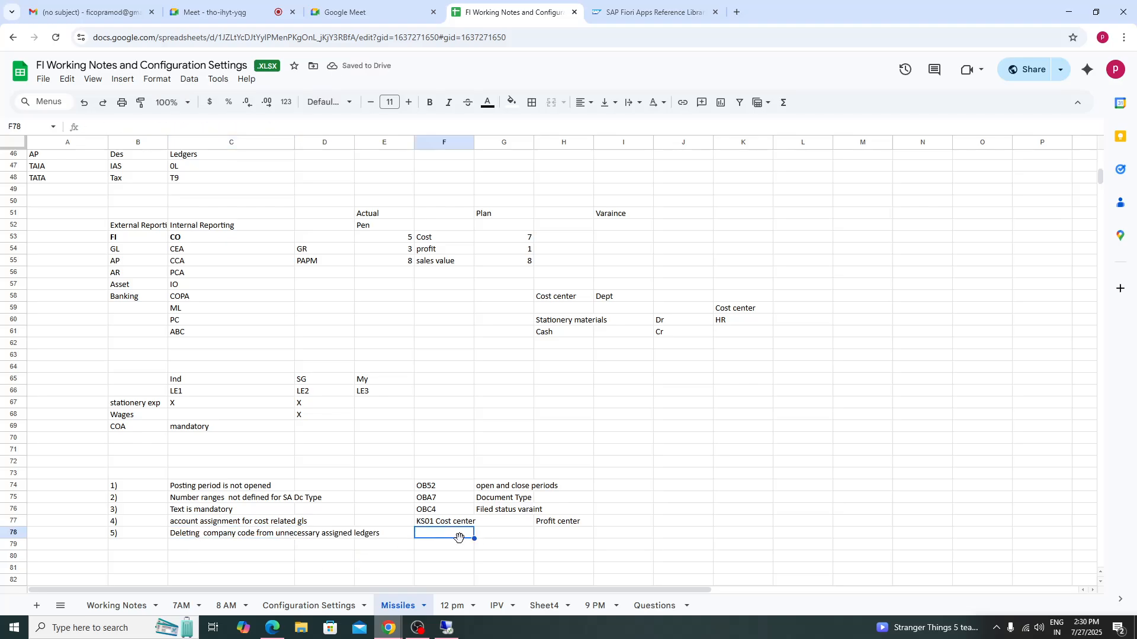
pyautogui.write('FINSC')
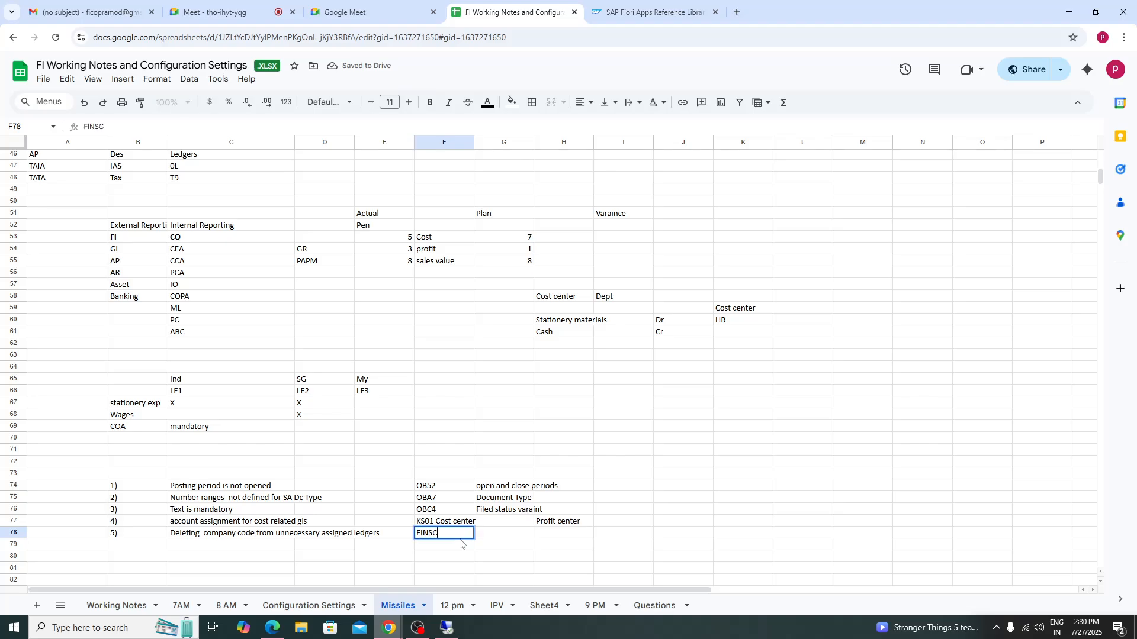
pyautogui.write('_Ledger')
pyautogui.click(555, 534)
pyautogui.write('Ledger')
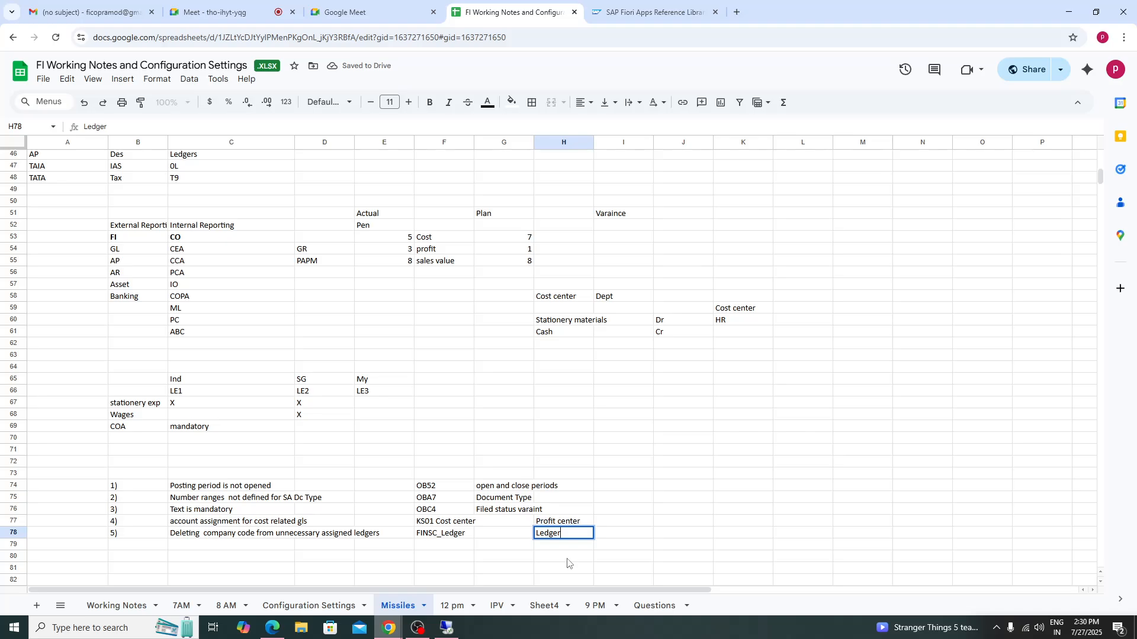
# - Number row 79 as '6)' for the next issue
pyautogui.click(133, 546)
pyautogui.write('6')
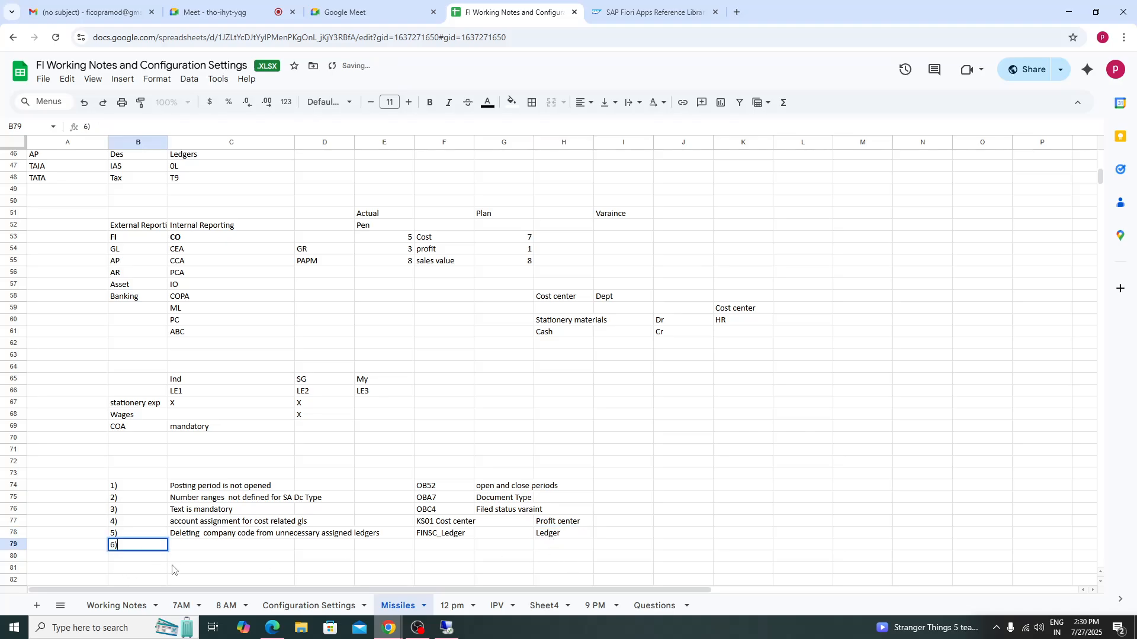
pyautogui.write(')')
pyautogui.press('Tab')
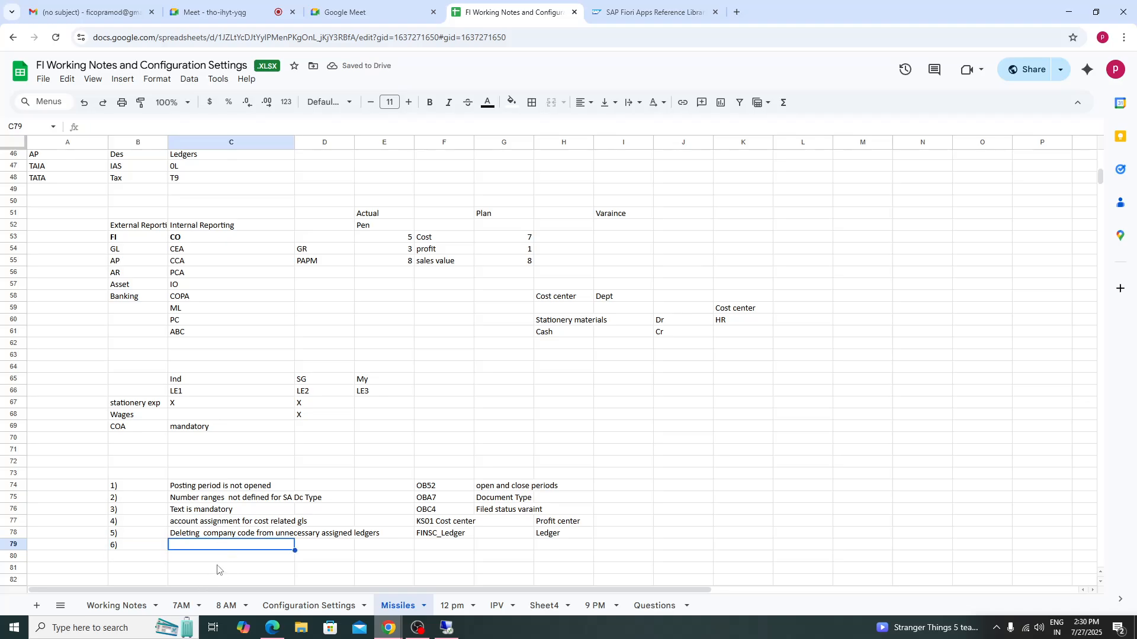
# - Enter 'Convrsion settings for company code for group currency 30' as the sixth issue
pyautogui.write('C')
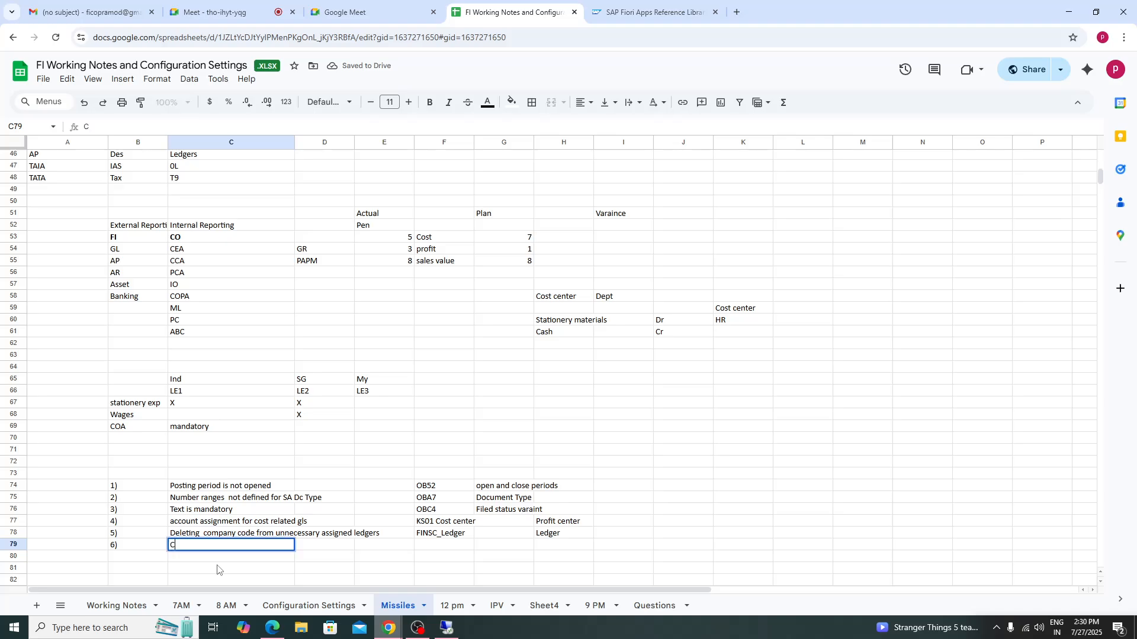
pyautogui.write('onvrsion settings for ')
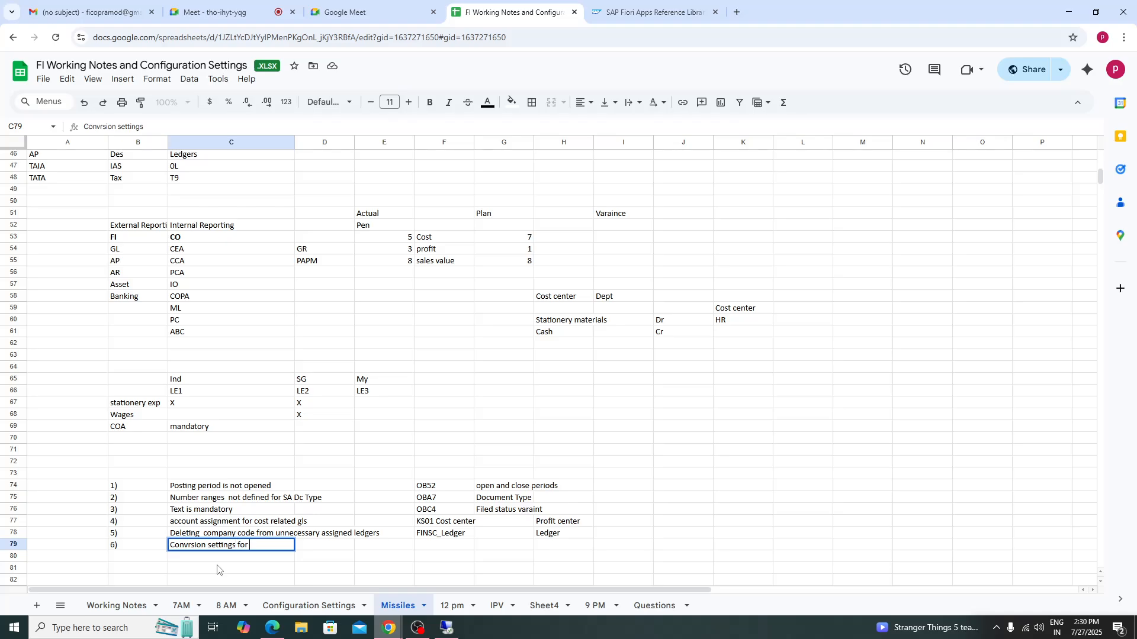
pyautogui.write('company code for grou')
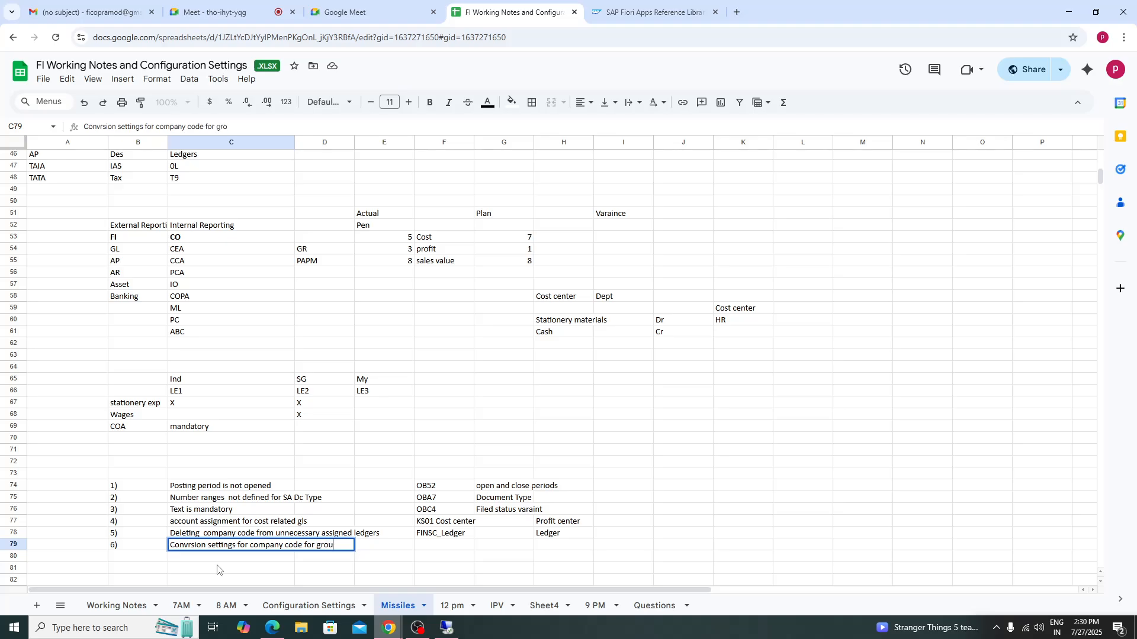
pyautogui.write('p currency 30')
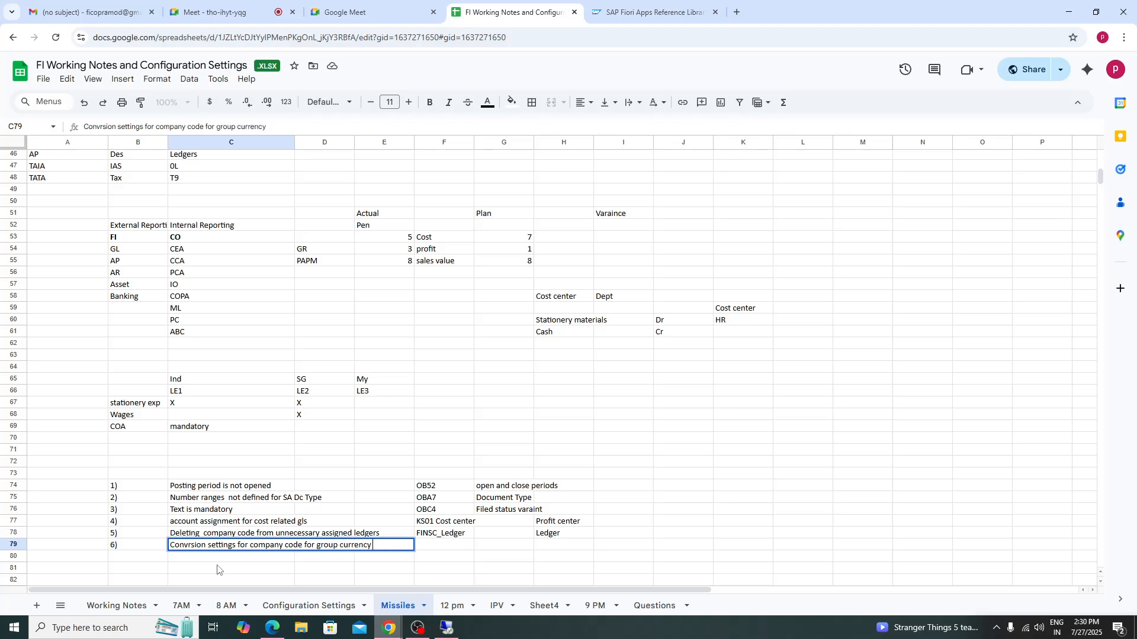
# - Copy 'FINSC_Ledger' as the fix for the sixth issue and add 'Ledger' further along row 79
pyautogui.click(456, 536)
pyautogui.hotkey('ctrl', 'c')
pyautogui.click(461, 546)
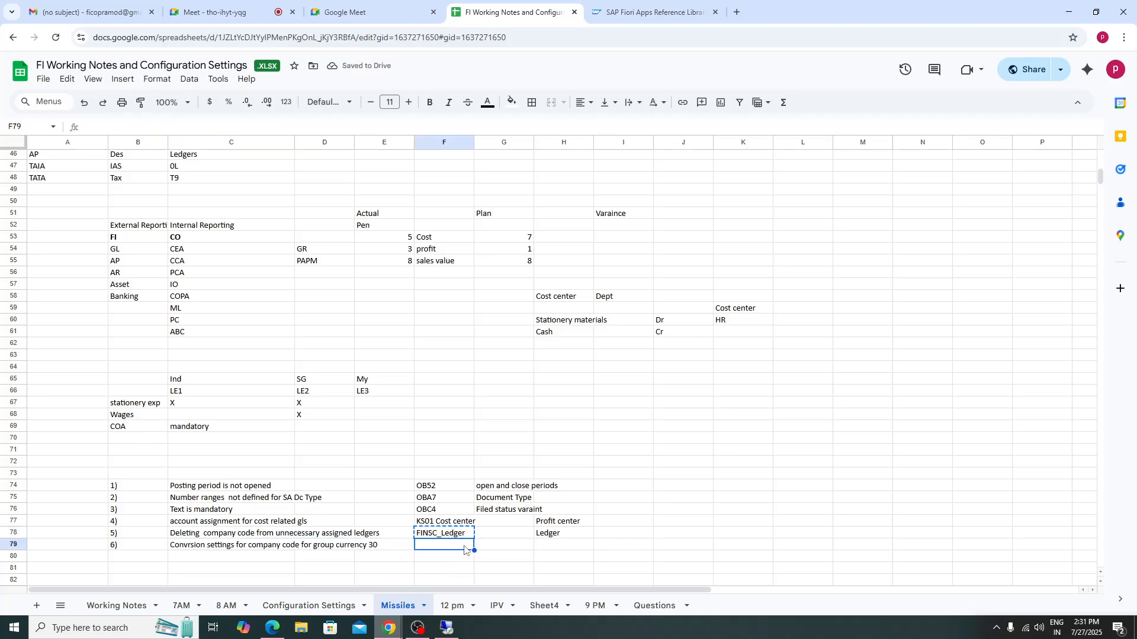
pyautogui.hotkey('ctrl', 'v')
pyautogui.click(552, 546)
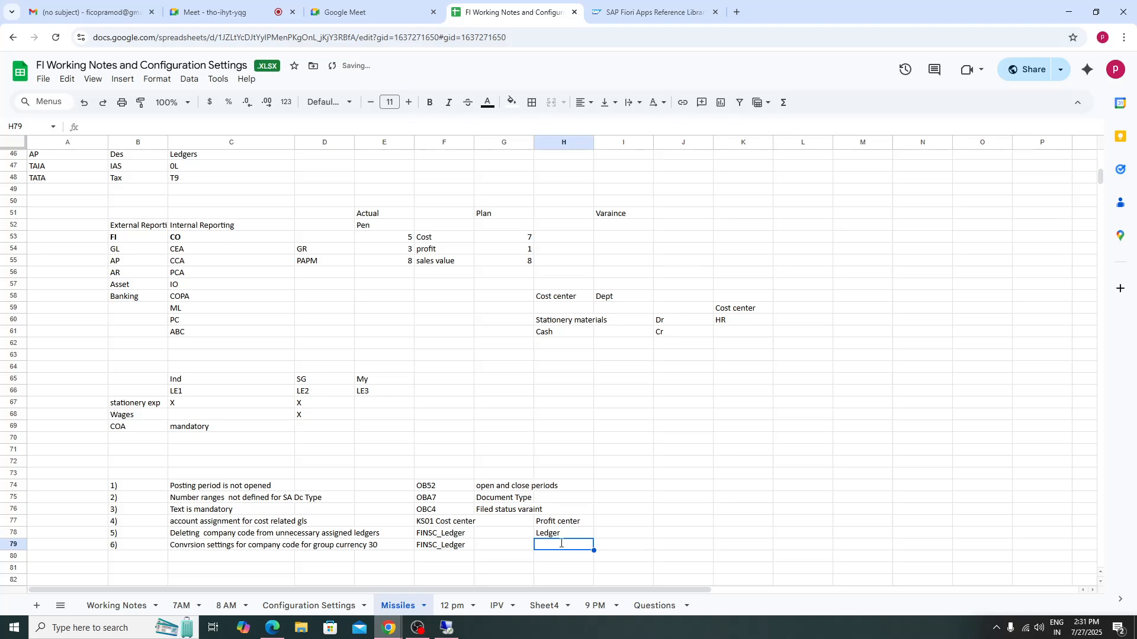
pyautogui.write('Ledger')
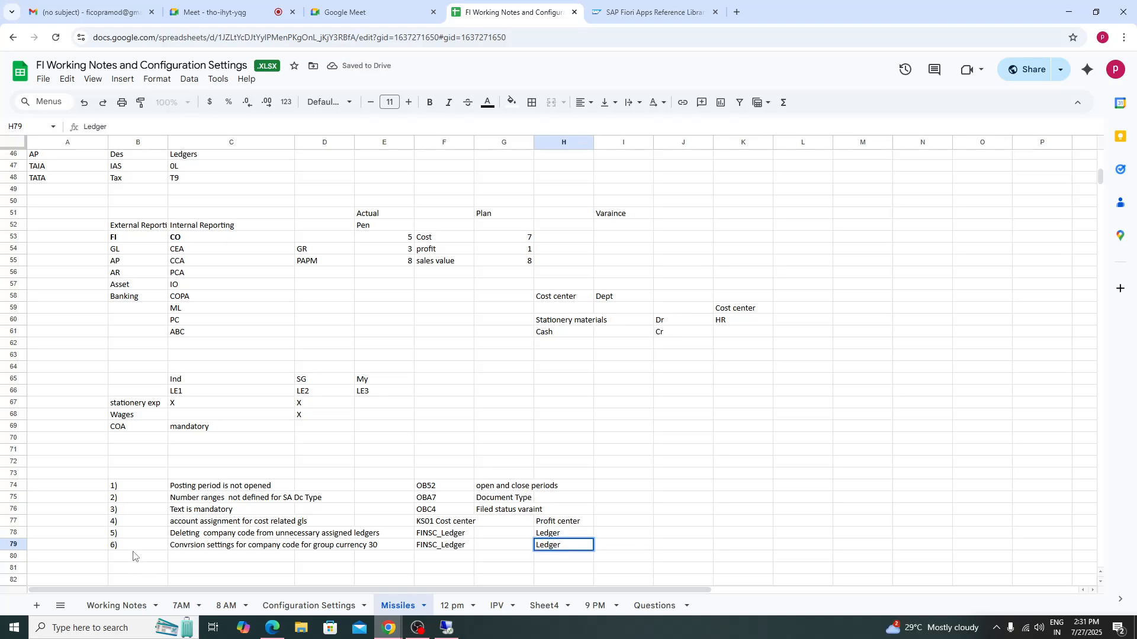
# - Number row 80 as '7)' for the next issue
pyautogui.click(138, 558)
pyautogui.write('7)')
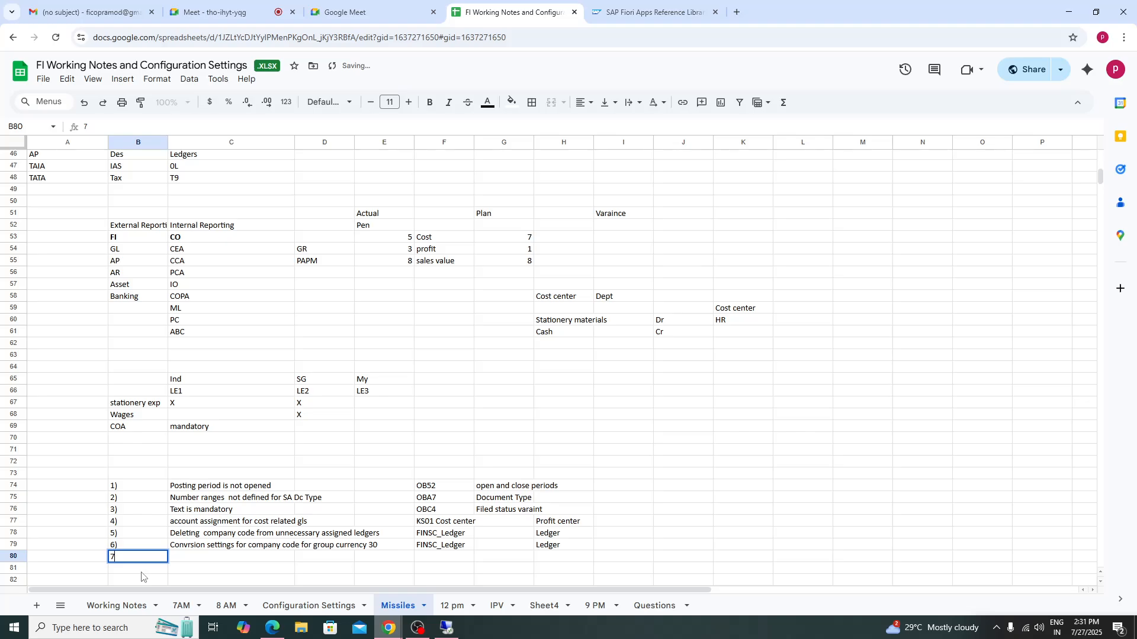
# - Correct the sixth issue's spelling to 'Conversion settings for company code for group currency 30'
pyautogui.click(186, 553)
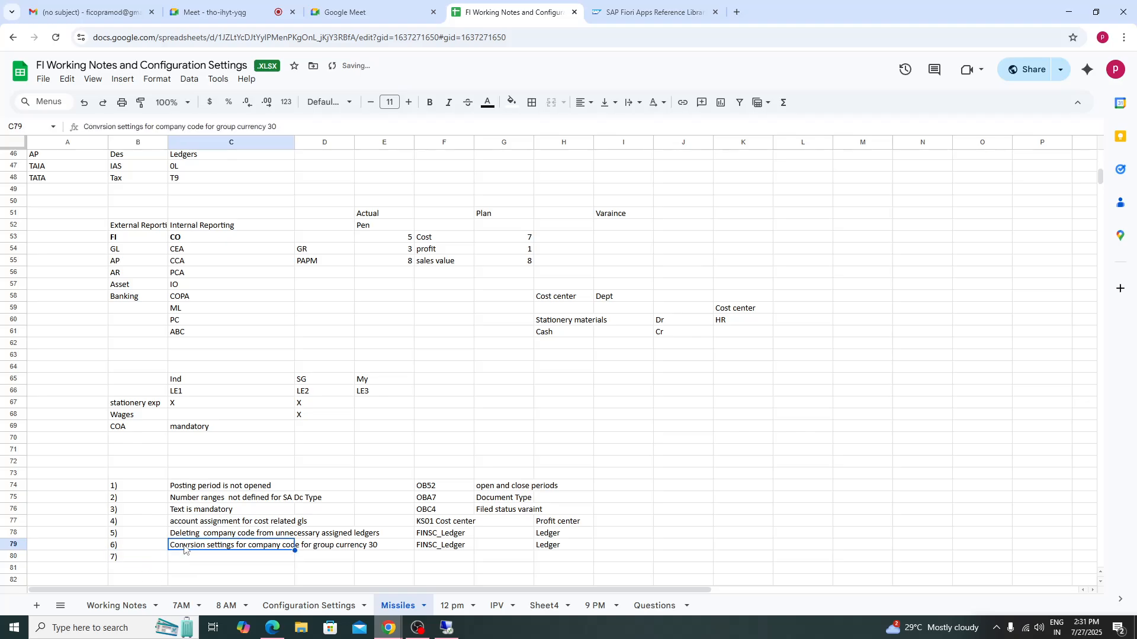
pyautogui.doubleClick(189, 546)
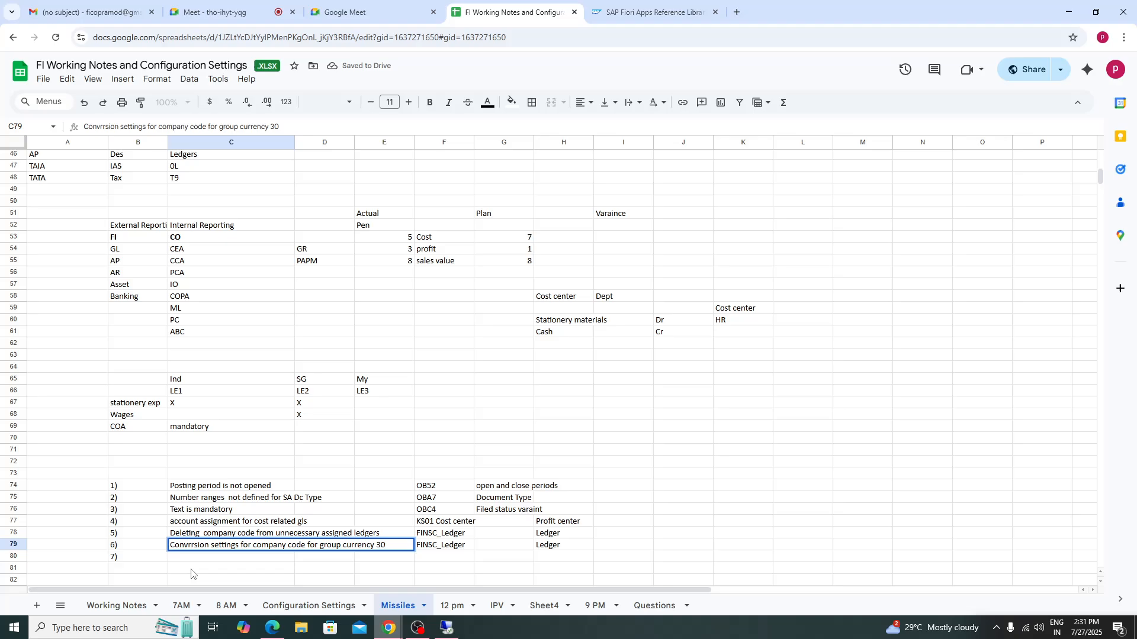
pyautogui.press('BackSpace')
pyautogui.write('e')
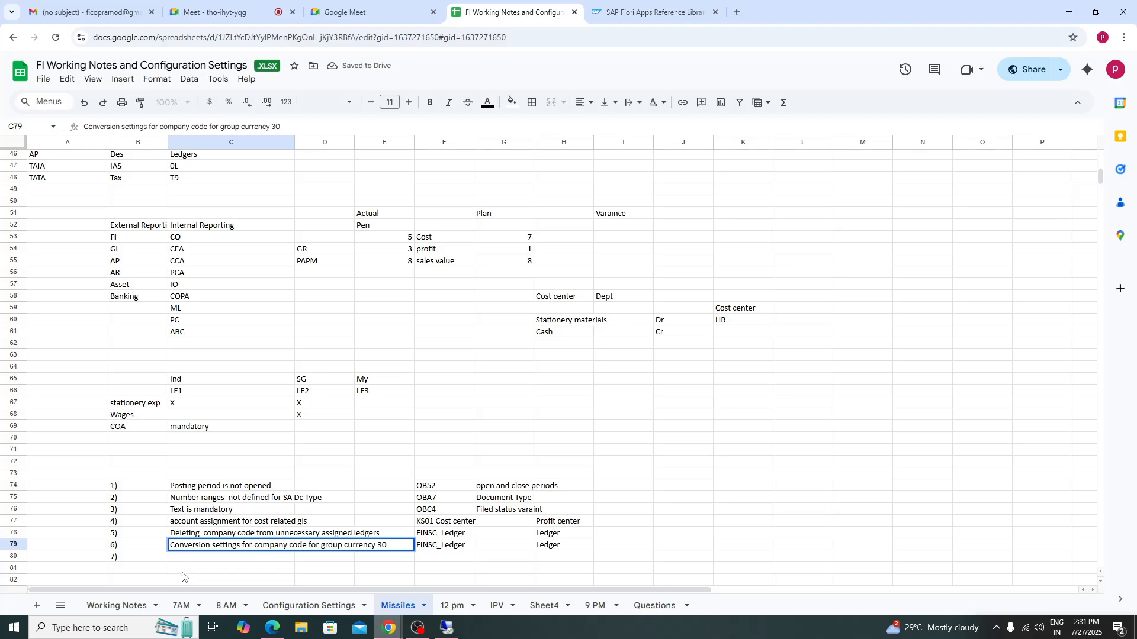
# - Enter 'Amount tolerance range' as the seventh issue in row 80
pyautogui.click(189, 560)
pyautogui.press('Down')
pyautogui.press('Down')
pyautogui.press('Down')
pyautogui.press('Down')
pyautogui.press('Down')
pyautogui.press('Down')
pyautogui.press('Down')
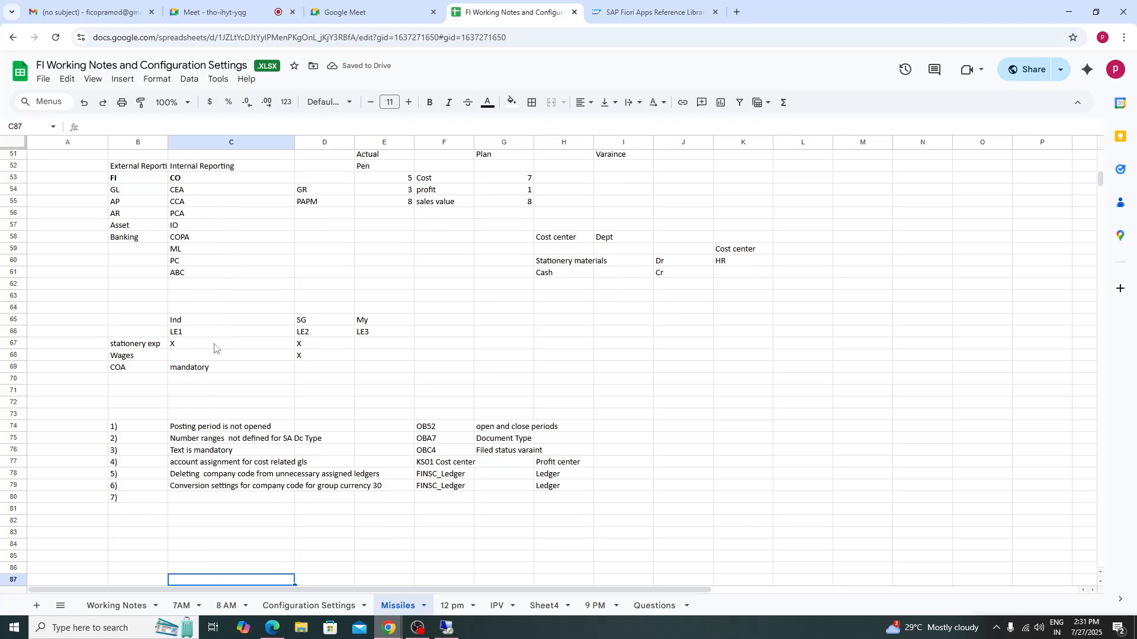
pyautogui.click(184, 502)
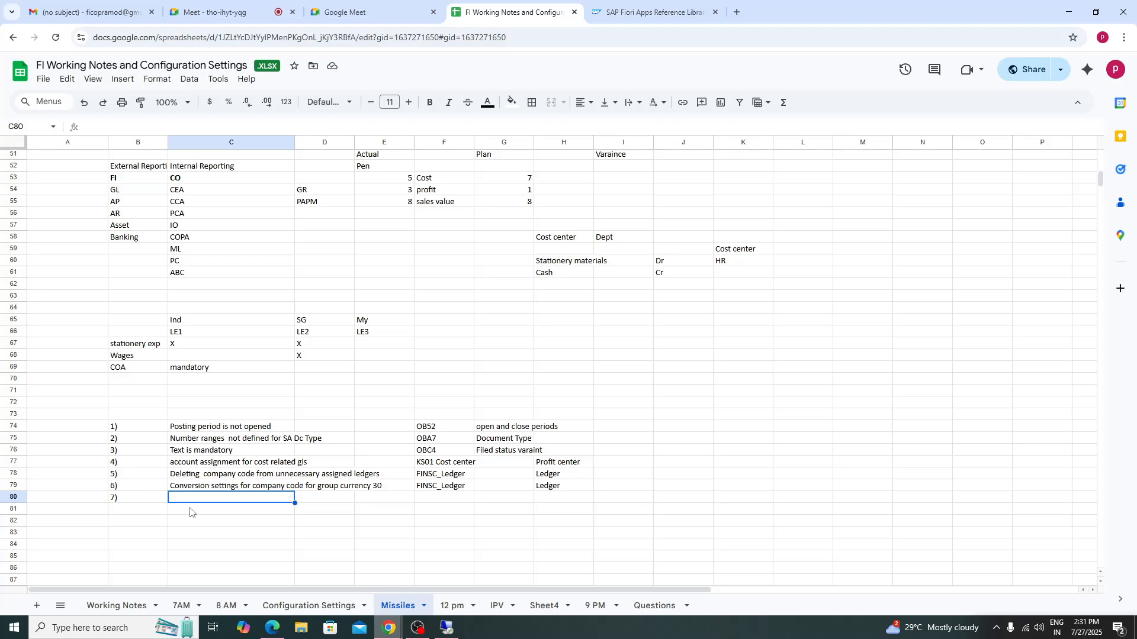
pyautogui.write('Amou')
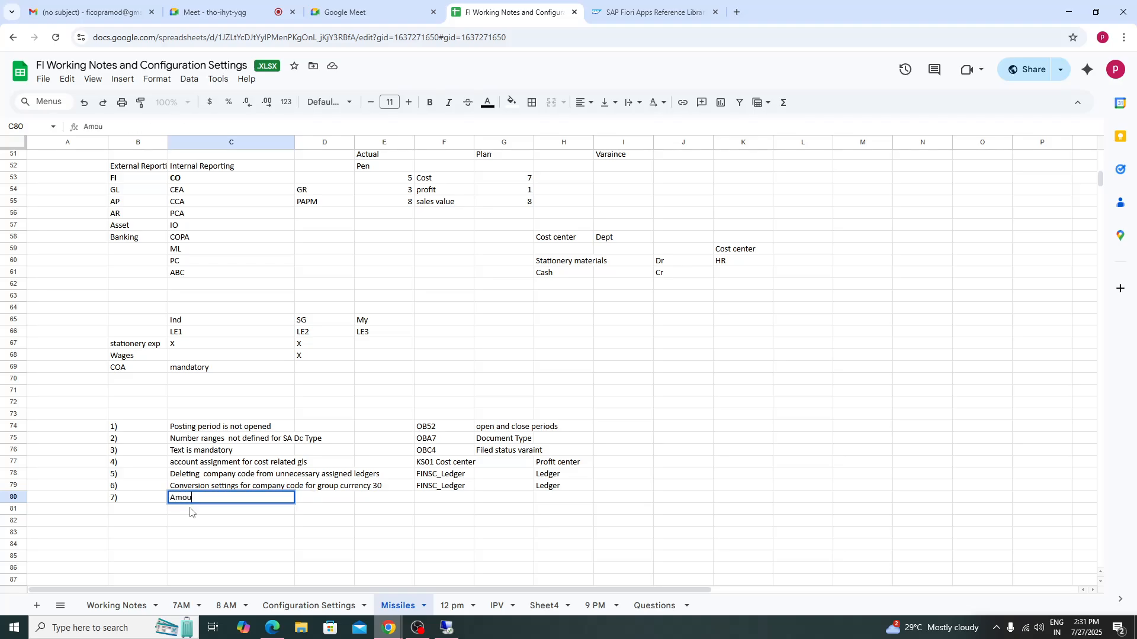
pyautogui.write('nt tolerance range')
pyautogui.click(271, 520)
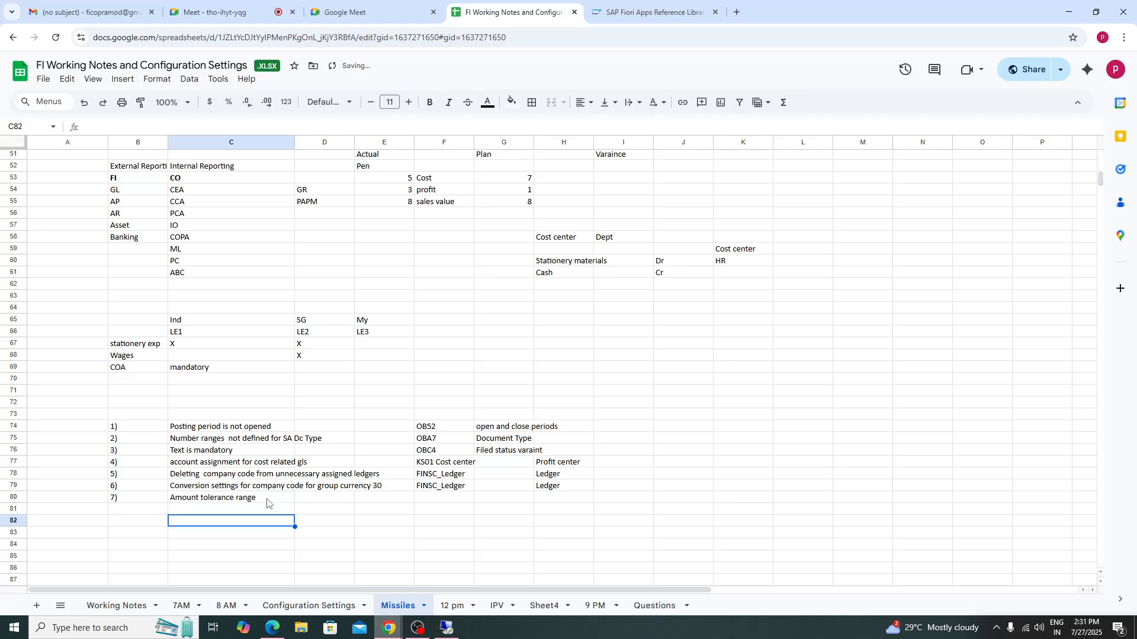
pyautogui.click(272, 500)
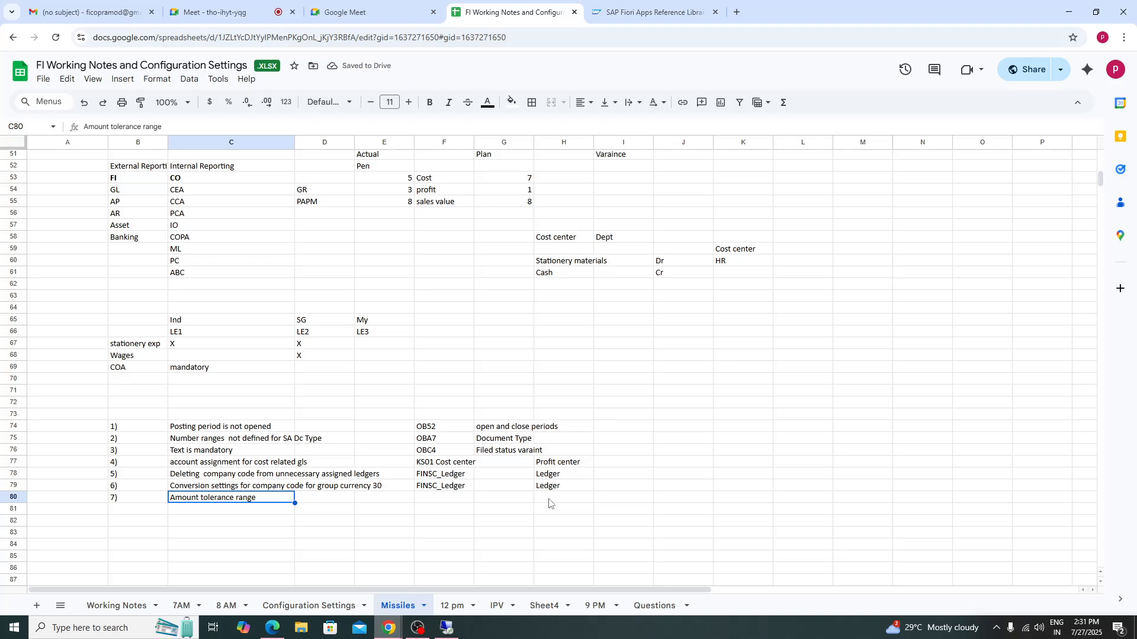
# - Enter 'OBA..' as the fix for the seventh issue and 'GL - BT' further along row 80
pyautogui.click(464, 501)
pyautogui.write('OB')
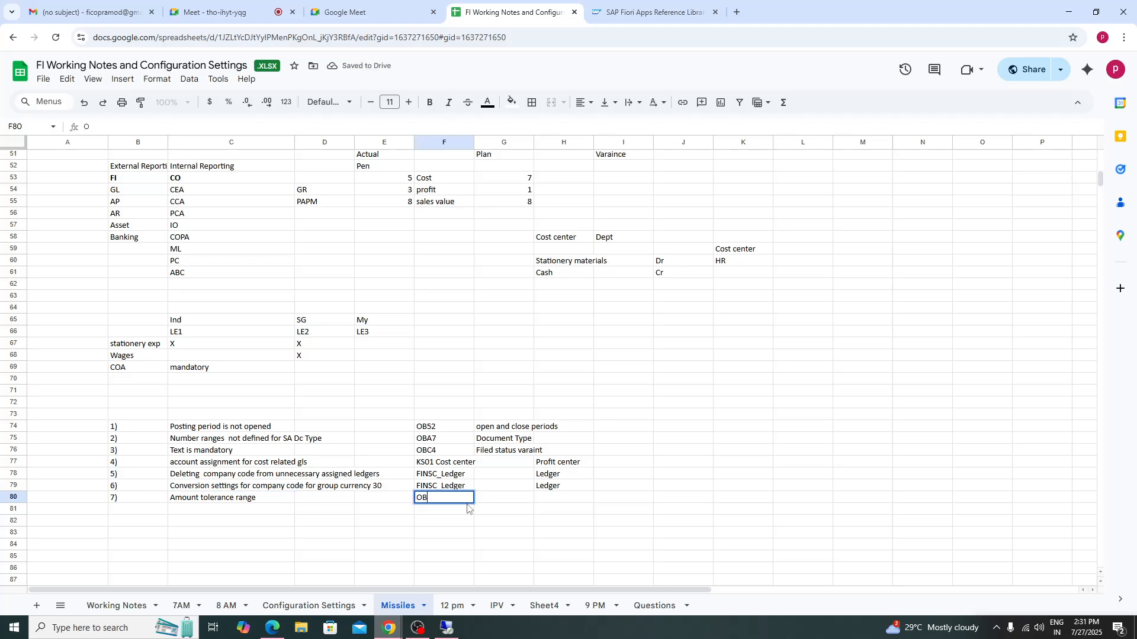
pyautogui.write('A..')
pyautogui.click(563, 499)
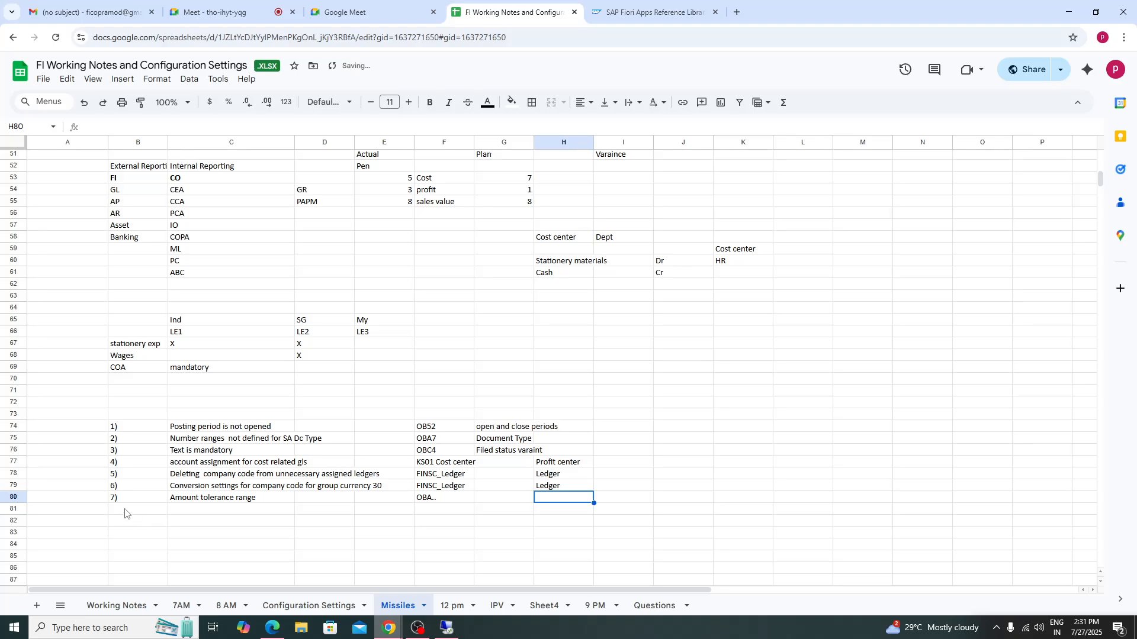
pyautogui.doubleClick(553, 499)
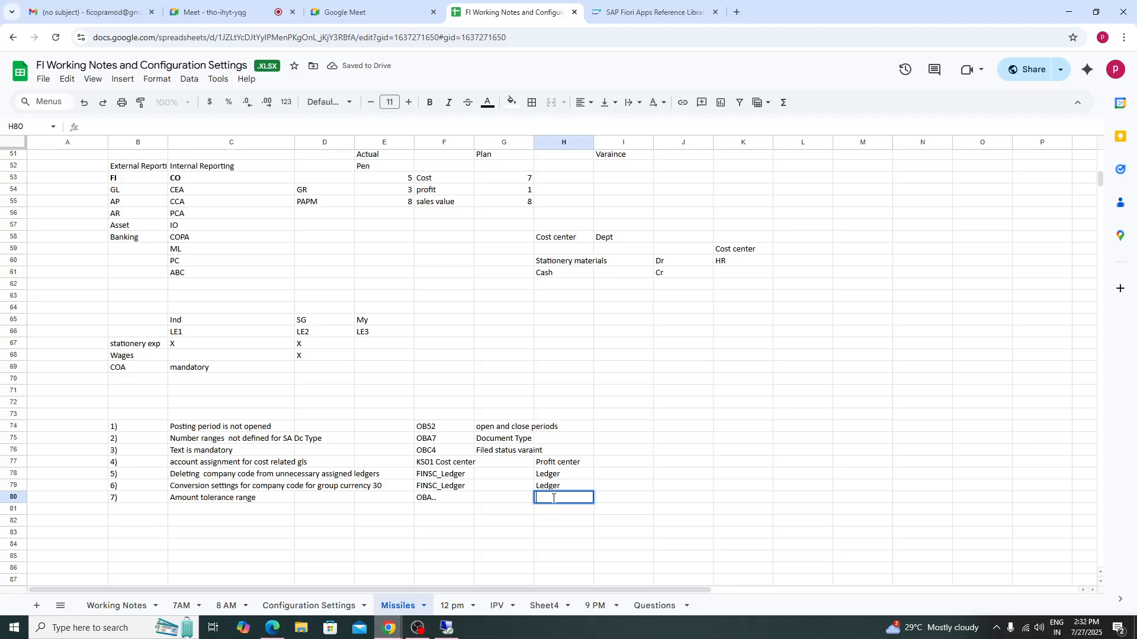
pyautogui.write('GL - BT')
# - Number row 81 as '8)' for the next issue
pyautogui.click(149, 511)
pyautogui.write('8')
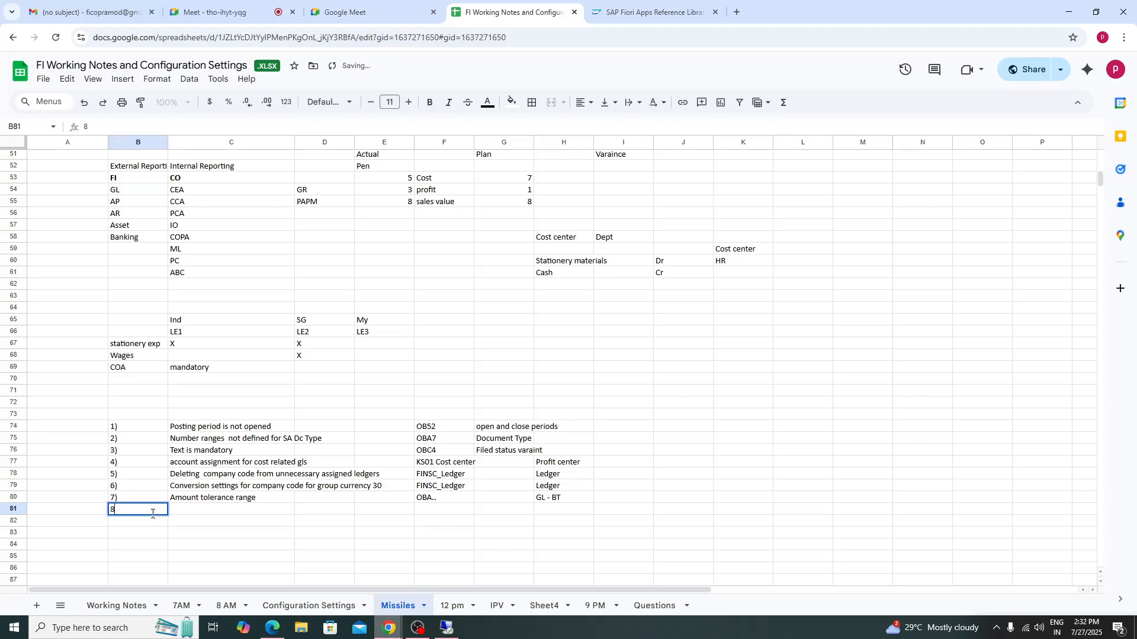
pyautogui.write(')')
pyautogui.click(231, 512)
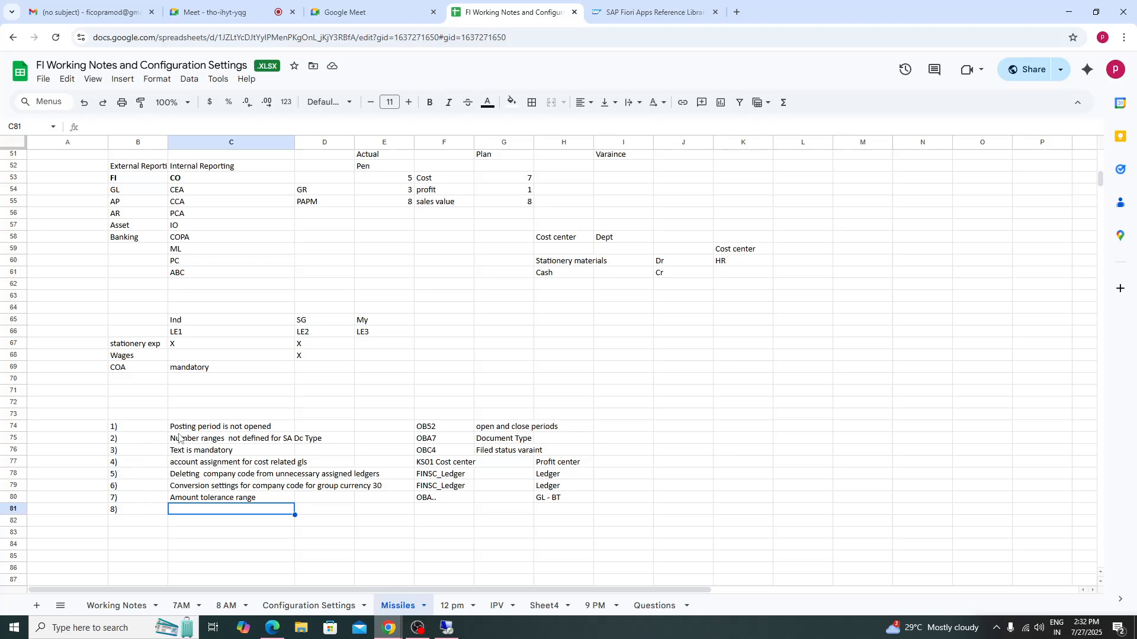
pyautogui.moveTo(192, 429); pyautogui.dragTo(206, 503)
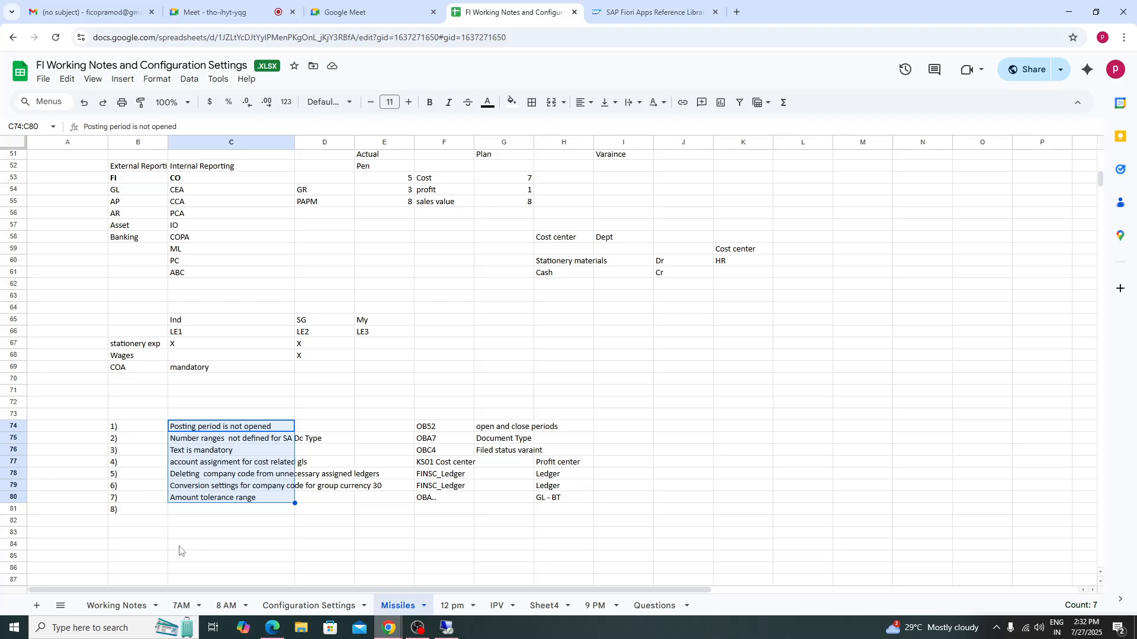
# - Switch to SAP and view the document header of the displayed FB03 document
pyautogui.click(448, 629)
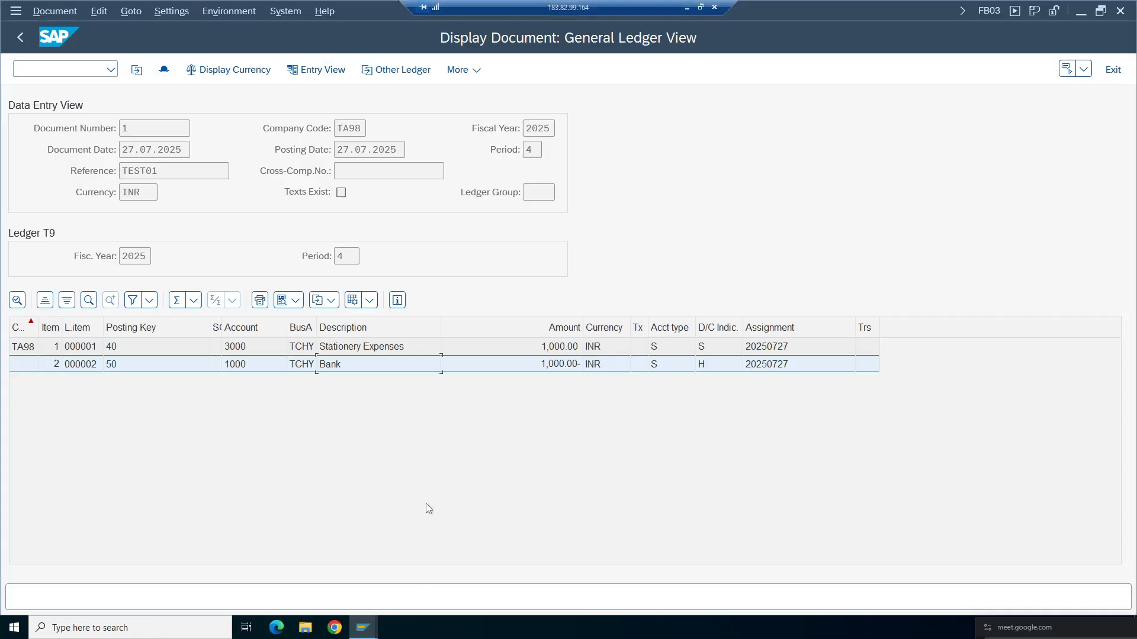
pyautogui.click(164, 70)
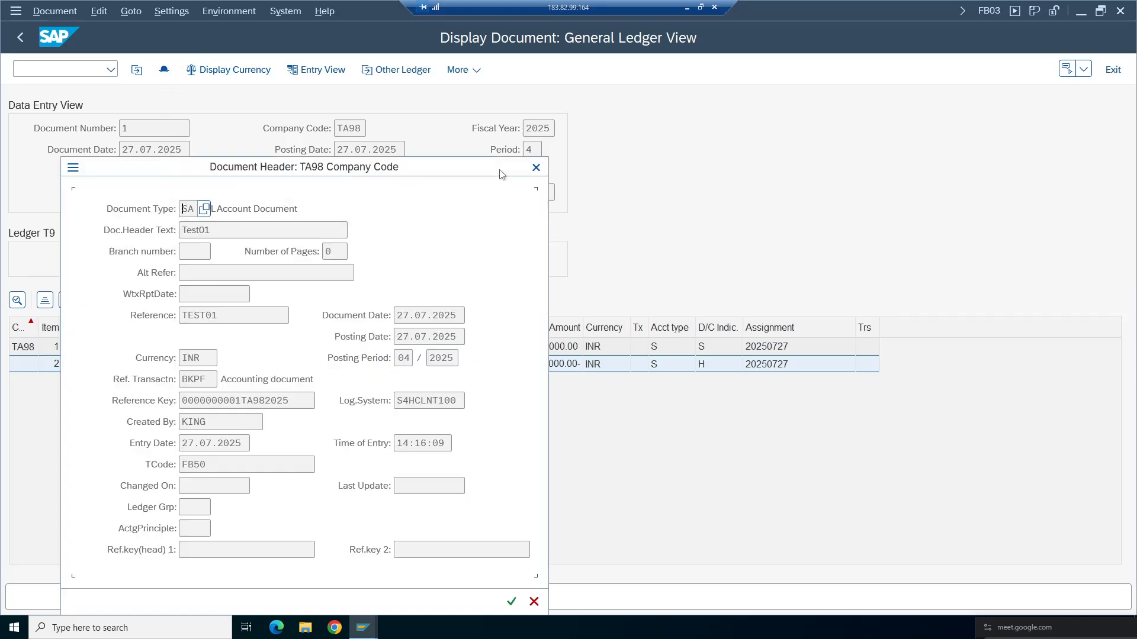
pyautogui.click(535, 168)
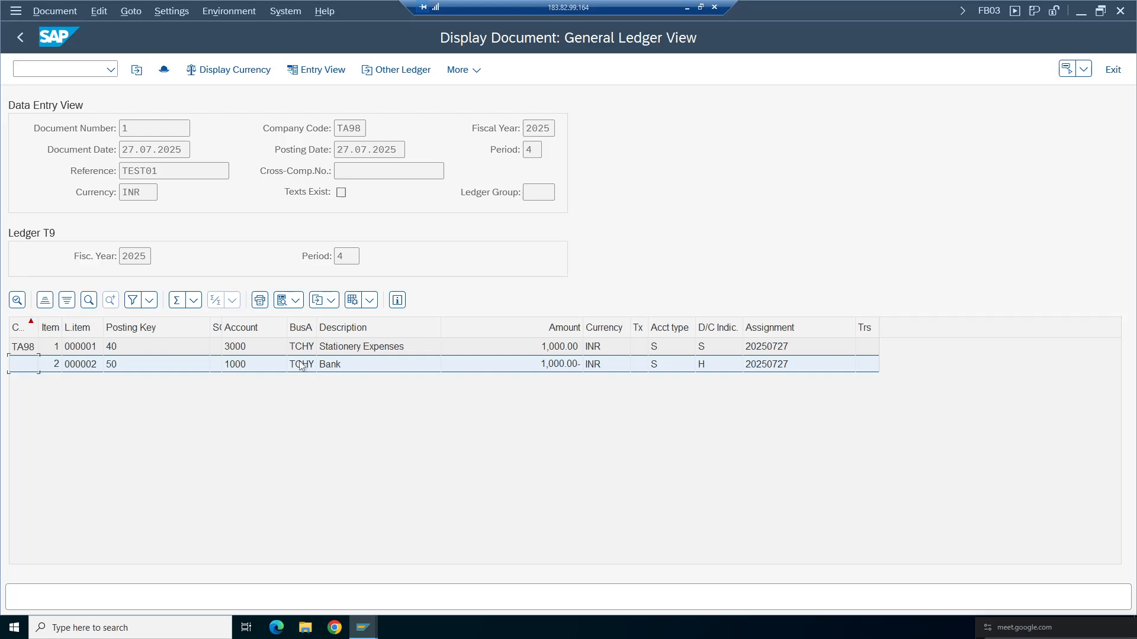
# - Open the general table display and load table BKPF
pyautogui.click(99, 68)
pyautogui.press('Return')
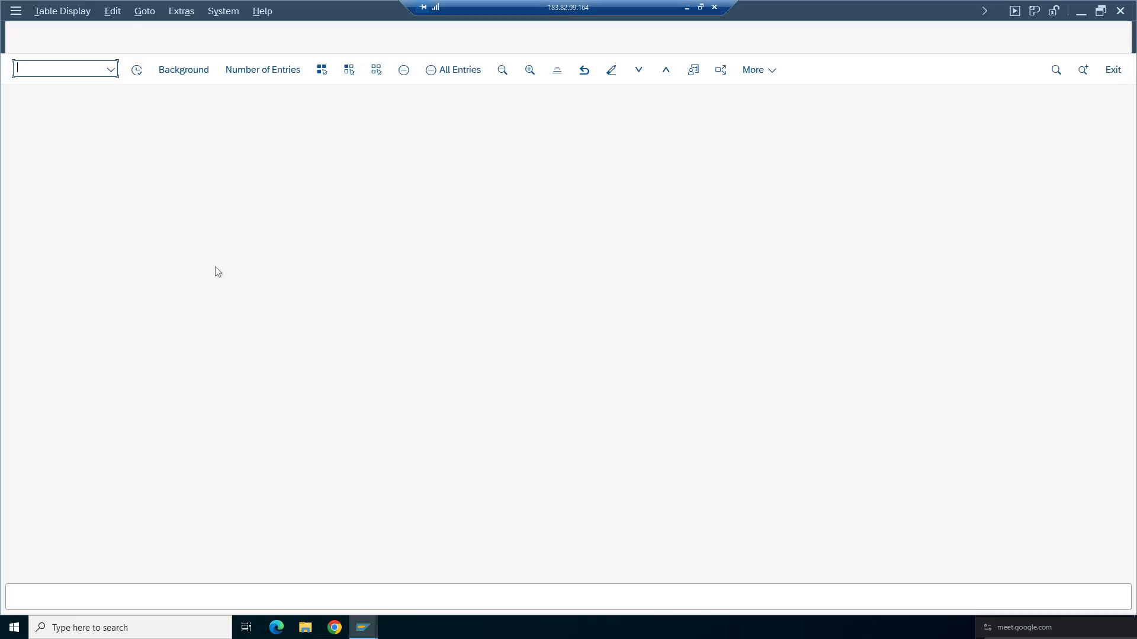
pyautogui.click(182, 108)
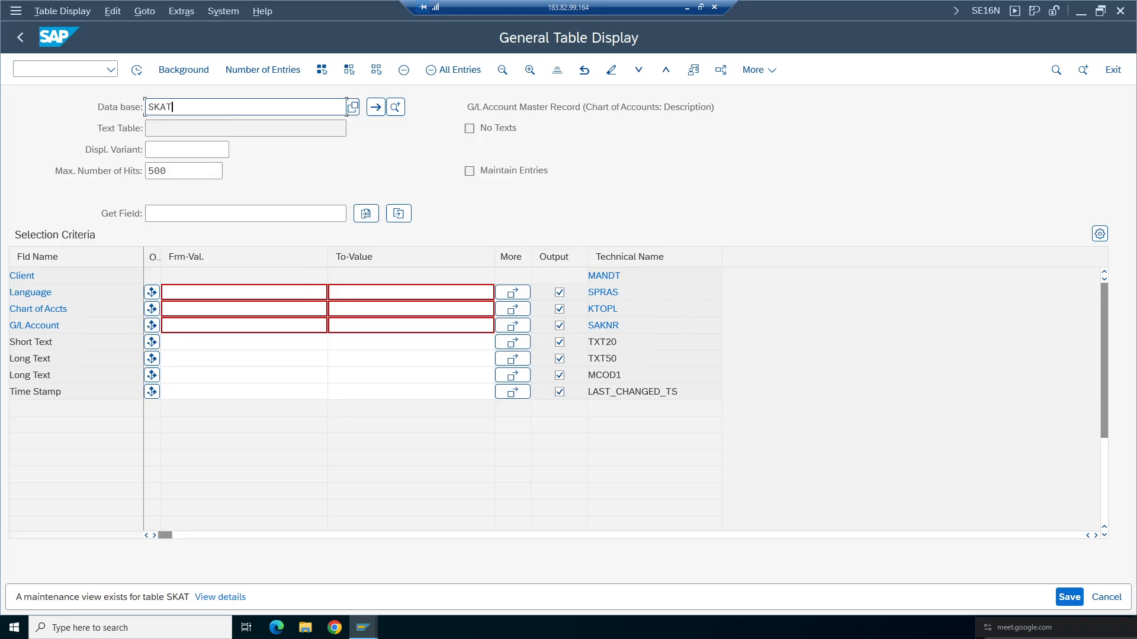
pyautogui.press('BackSpace')
pyautogui.press('BackSpace')
pyautogui.press('BackSpace')
pyautogui.press('BackSpace')
pyautogui.write('b')
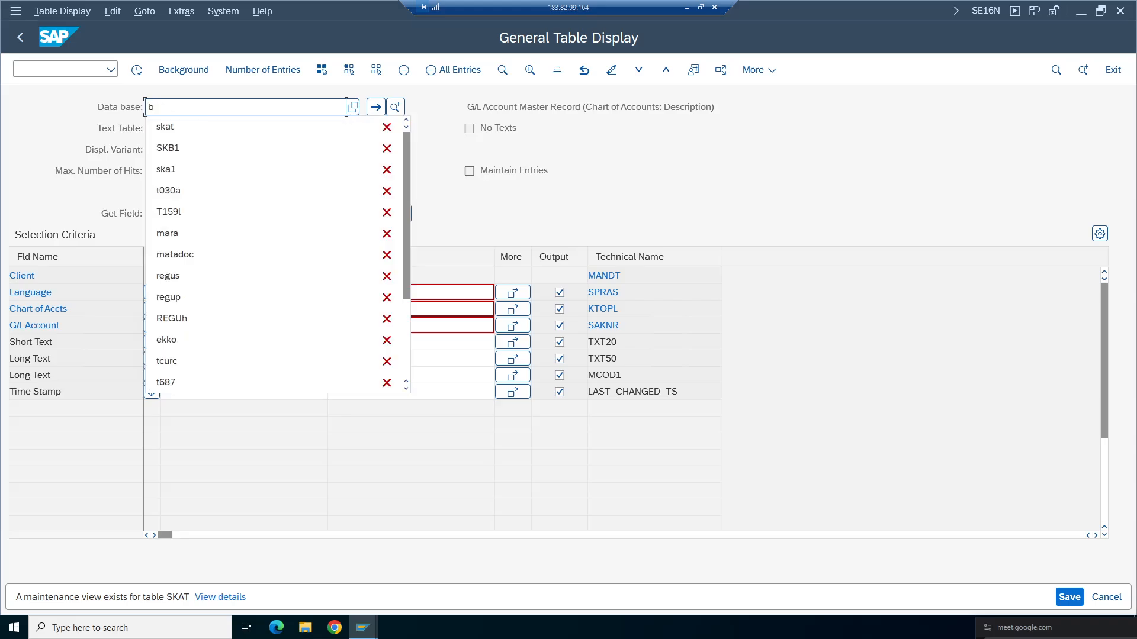
pyautogui.write('kpf')
pyautogui.press('Return')
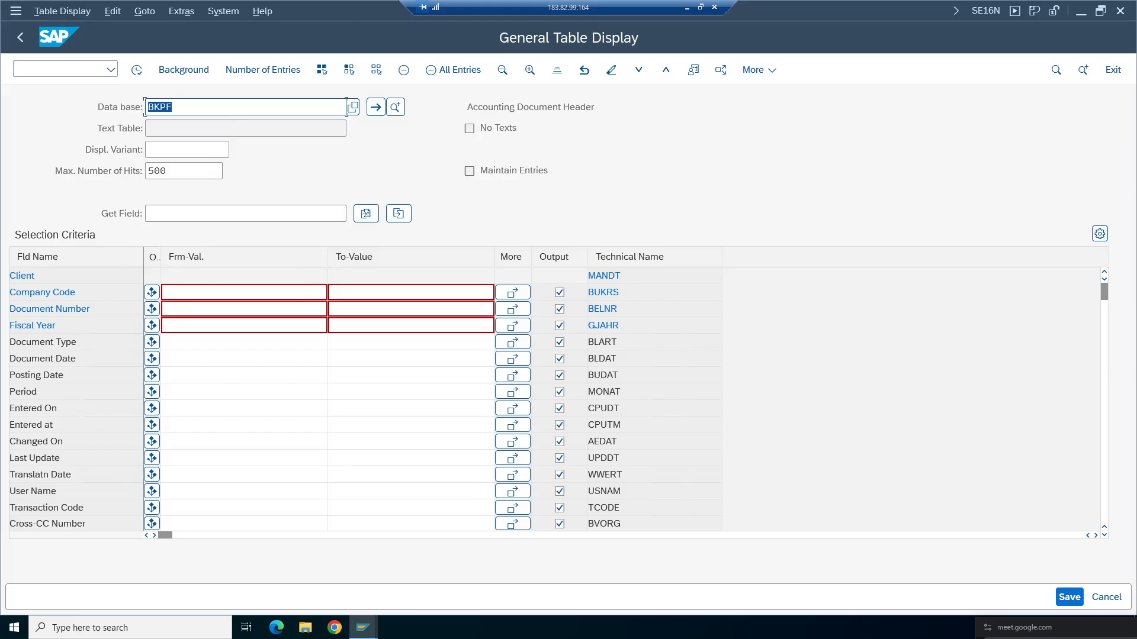
# - Filter BKPF by company code TA98 and execute the query
pyautogui.click(177, 292)
pyautogui.click(181, 311)
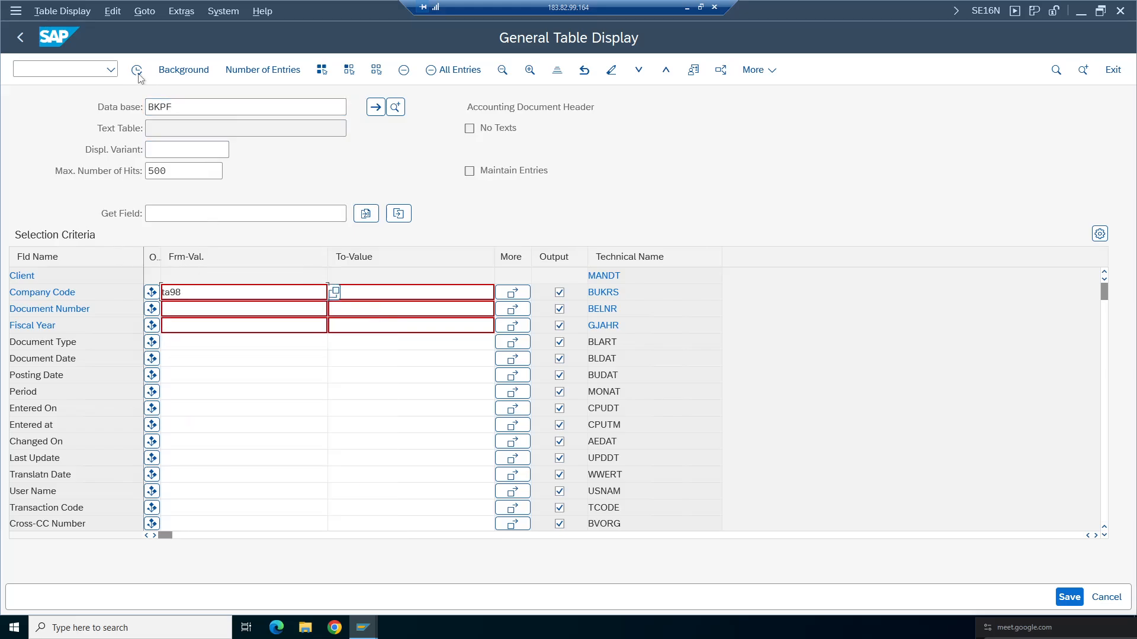
pyautogui.press('F8')
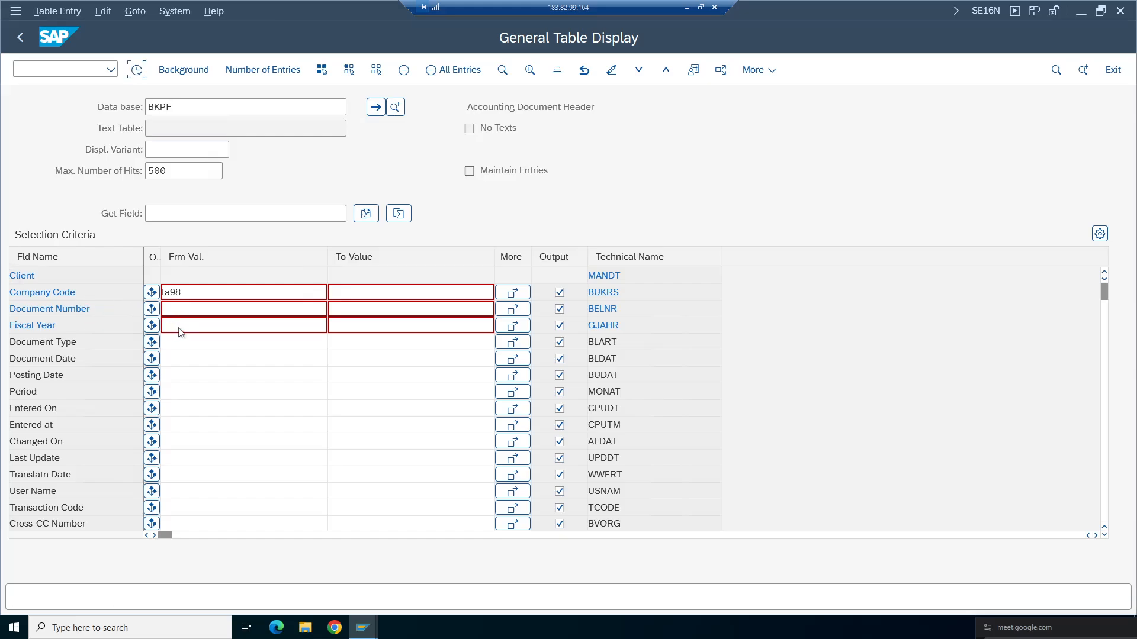
# - Examine the fields of the BKPF document header entry
pyautogui.click(43, 281)
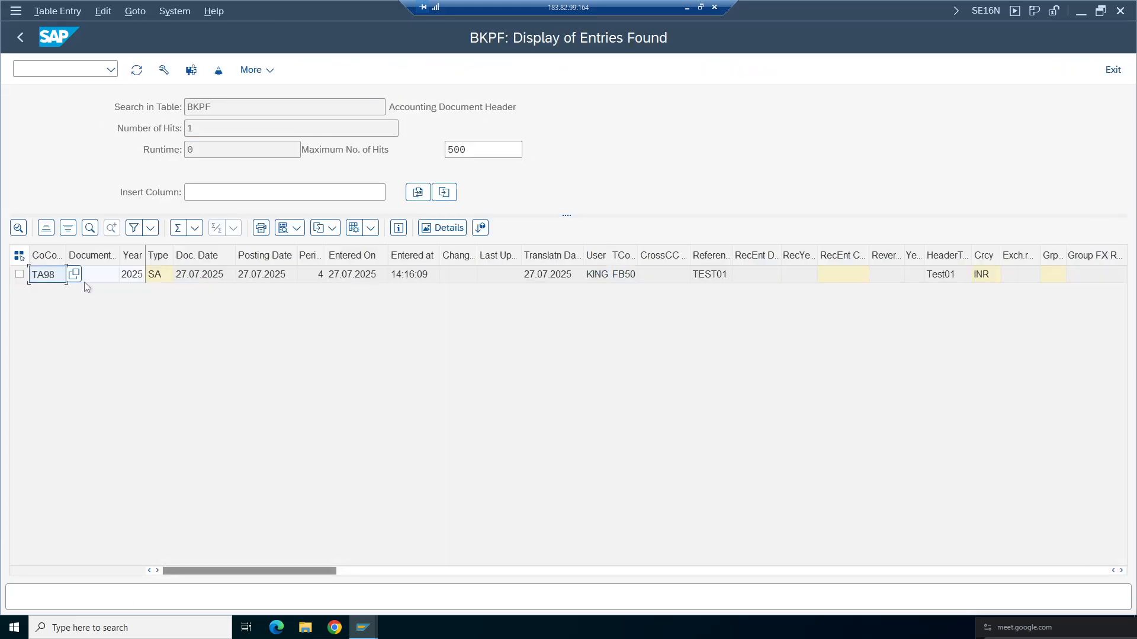
pyautogui.click(84, 282)
pyautogui.click(152, 278)
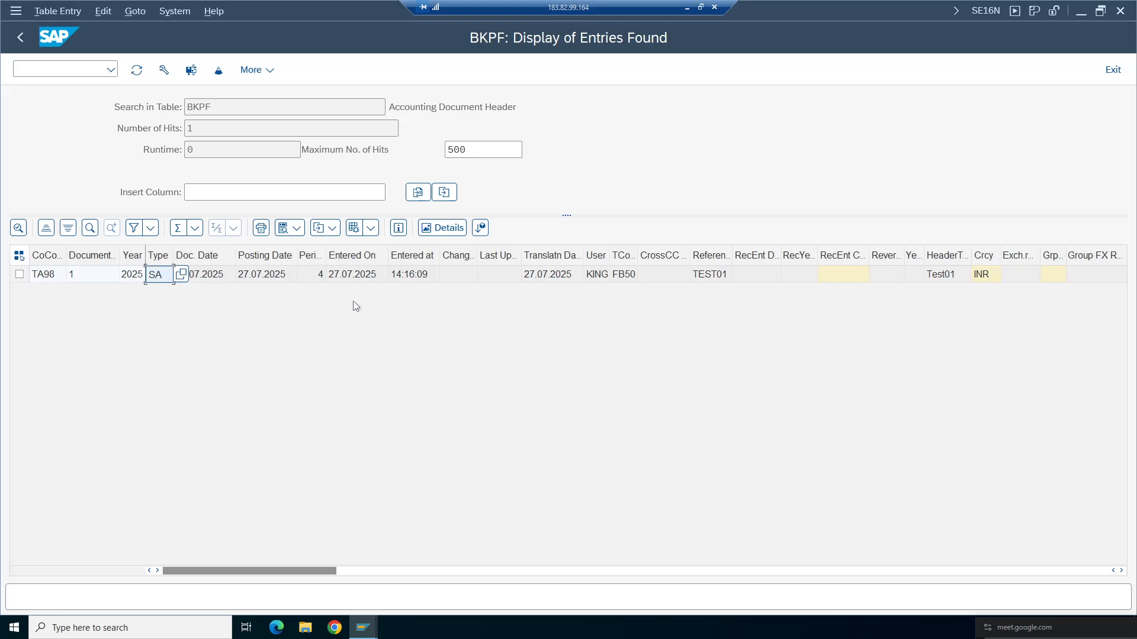
pyautogui.click(260, 275)
pyautogui.click(344, 280)
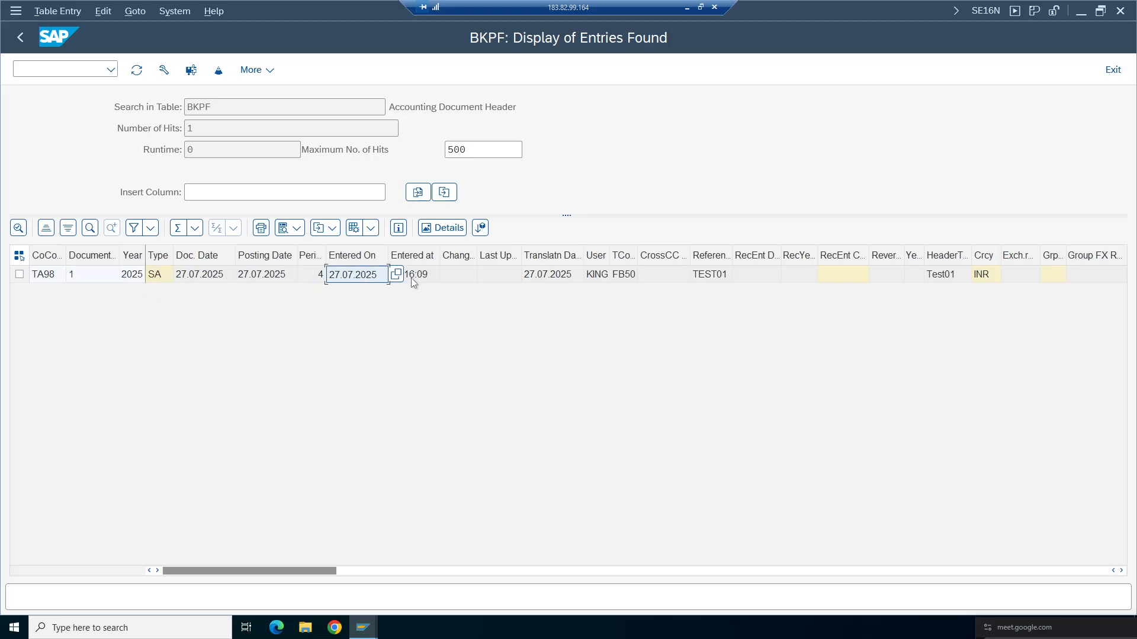
pyautogui.click(411, 278)
pyautogui.click(548, 276)
pyautogui.click(624, 276)
pyautogui.click(710, 275)
pyautogui.click(934, 273)
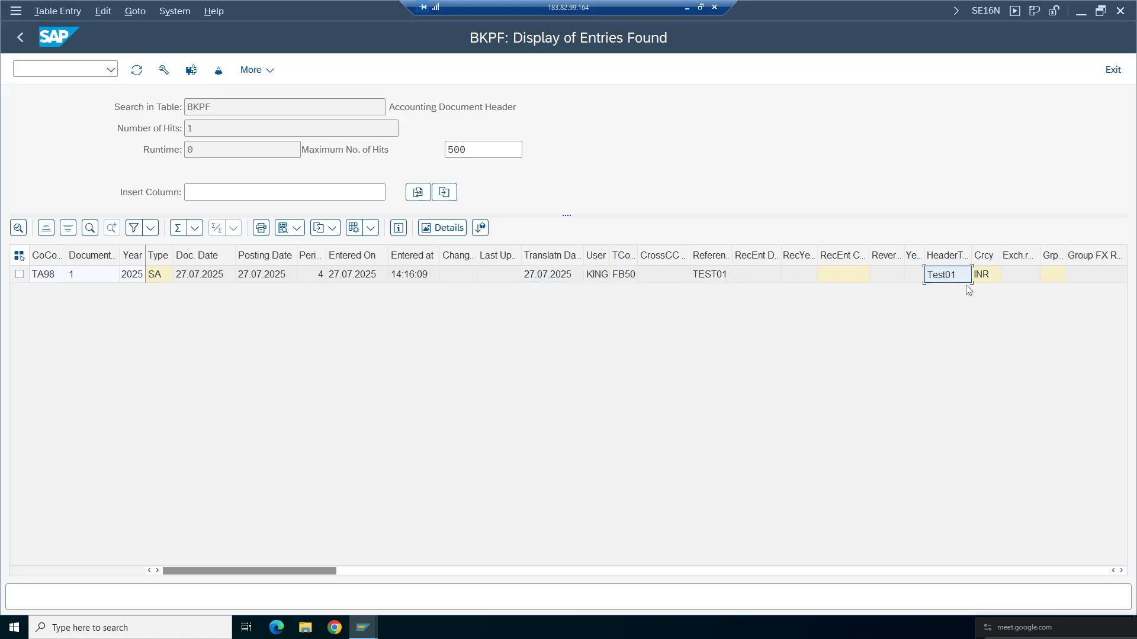
pyautogui.click(981, 278)
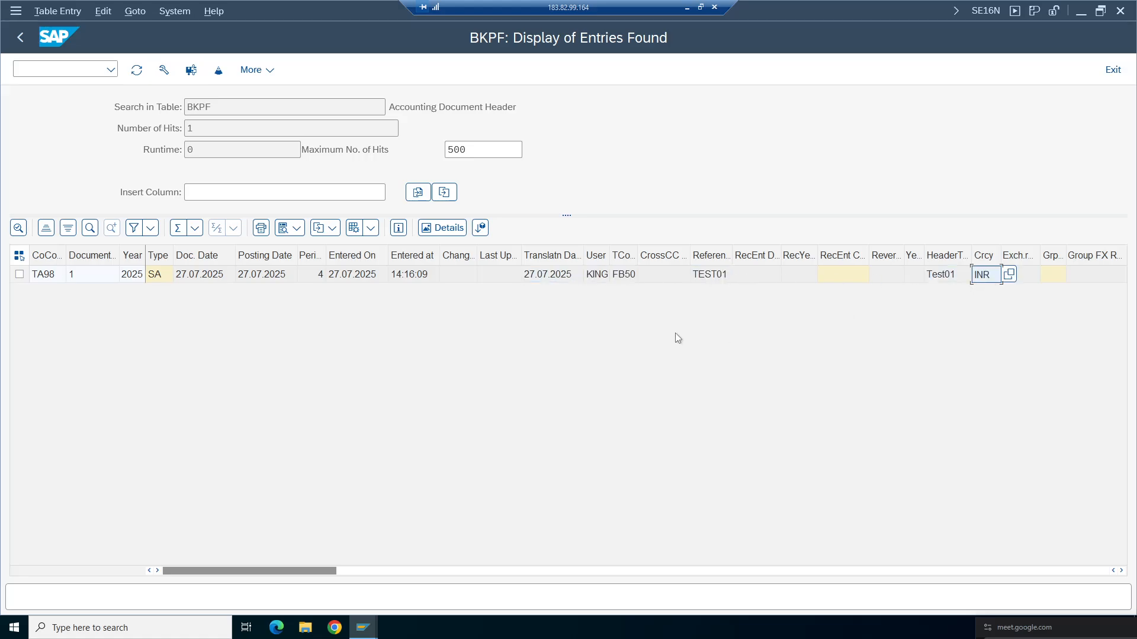
pyautogui.moveTo(516, 108); pyautogui.dragTo(390, 107)
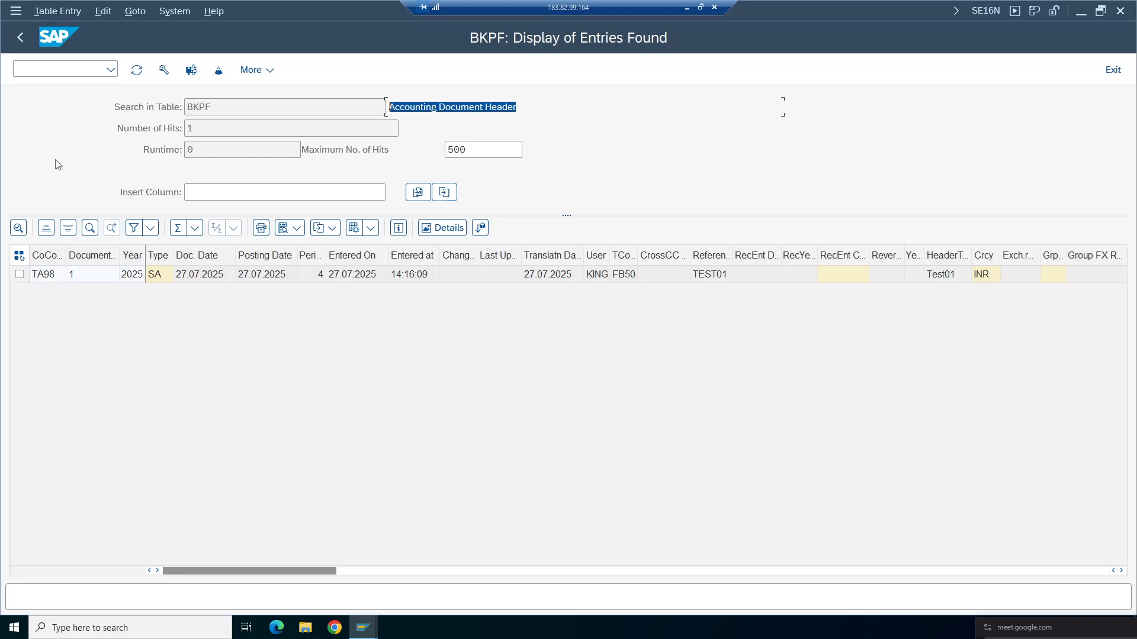
# - Return to the selection screen and load table ACDOCA
pyautogui.click(19, 39)
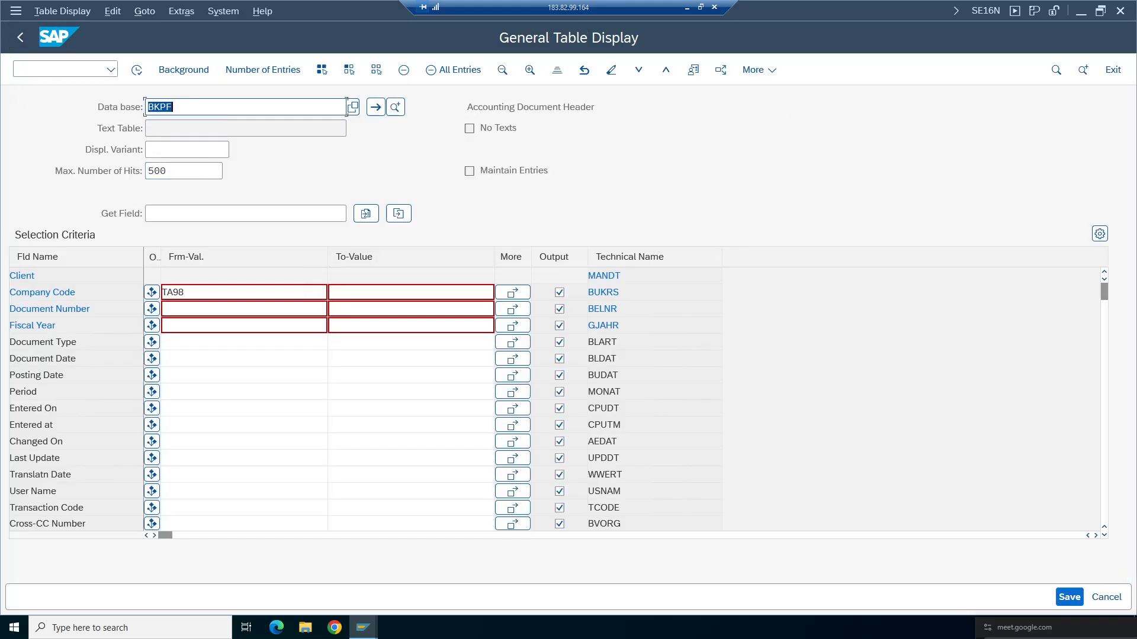
pyautogui.click(187, 113)
pyautogui.press('BackSpace')
pyautogui.press('BackSpace')
pyautogui.press('BackSpace')
pyautogui.press('BackSpace')
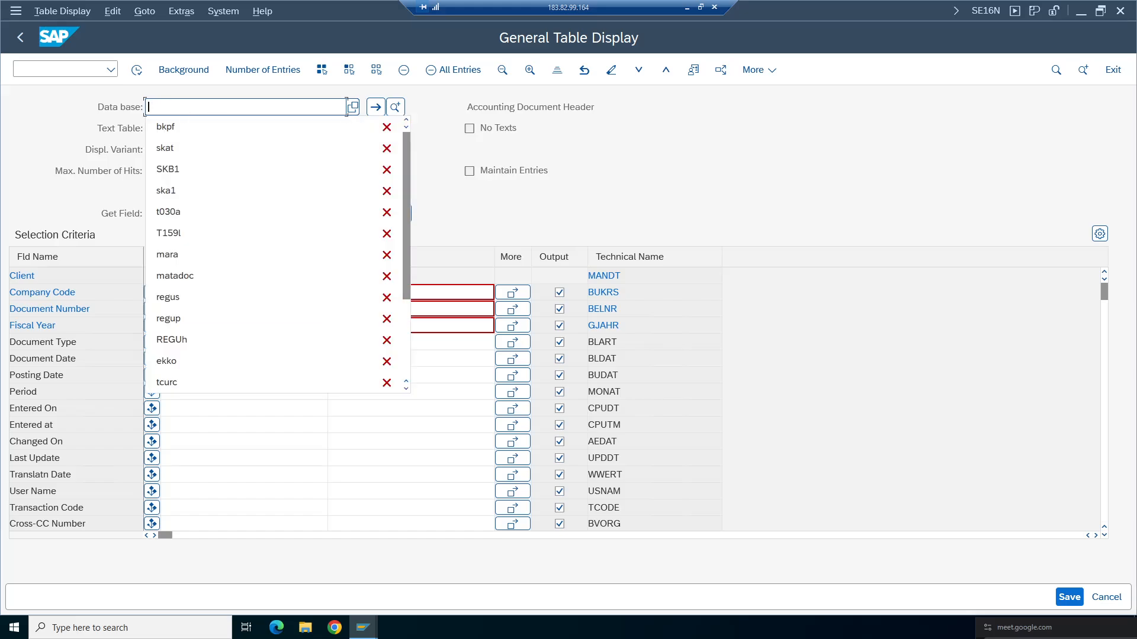
pyautogui.write('acdo')
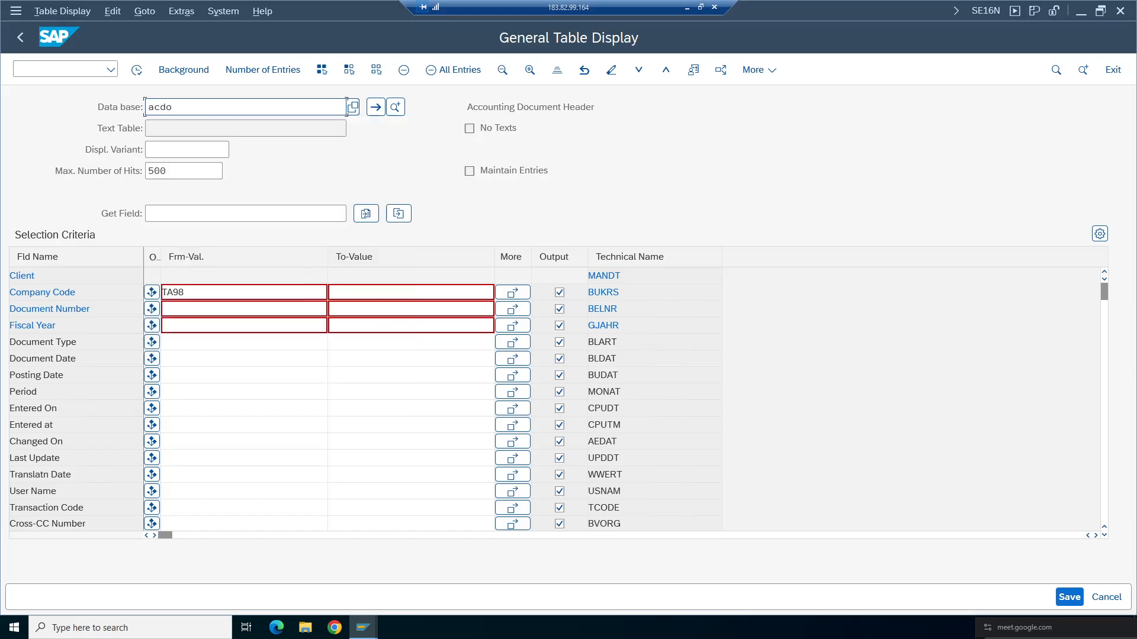
pyautogui.write('ca')
pyautogui.press('Return')
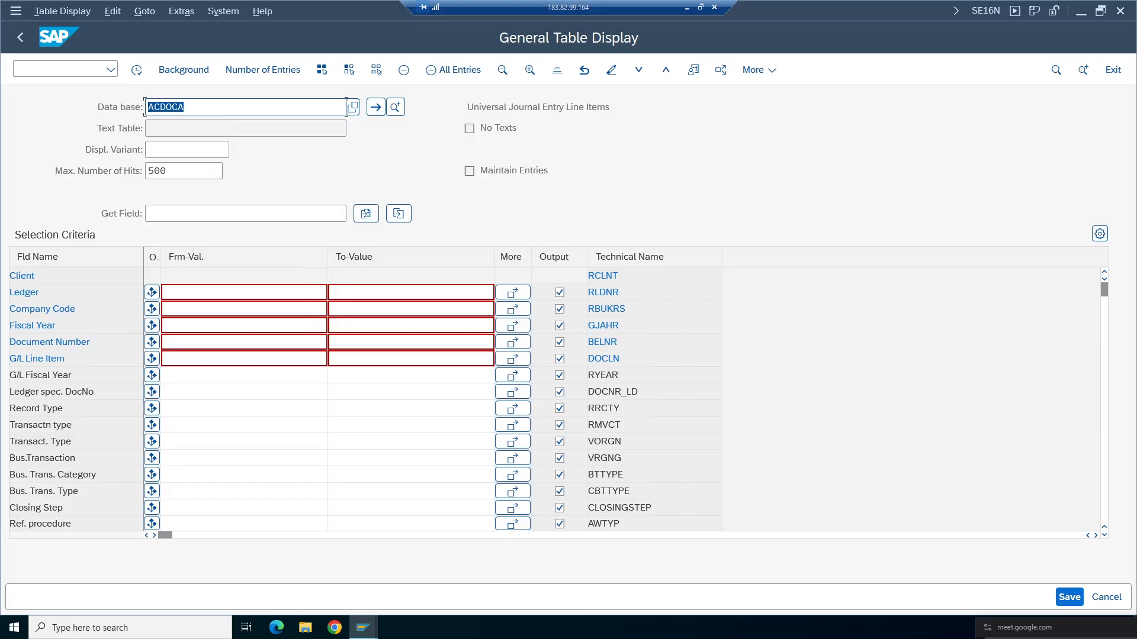
# - Filter ACDOCA by company code TA98 and execute the query
pyautogui.press('Tab')
pyautogui.click(573, 107)
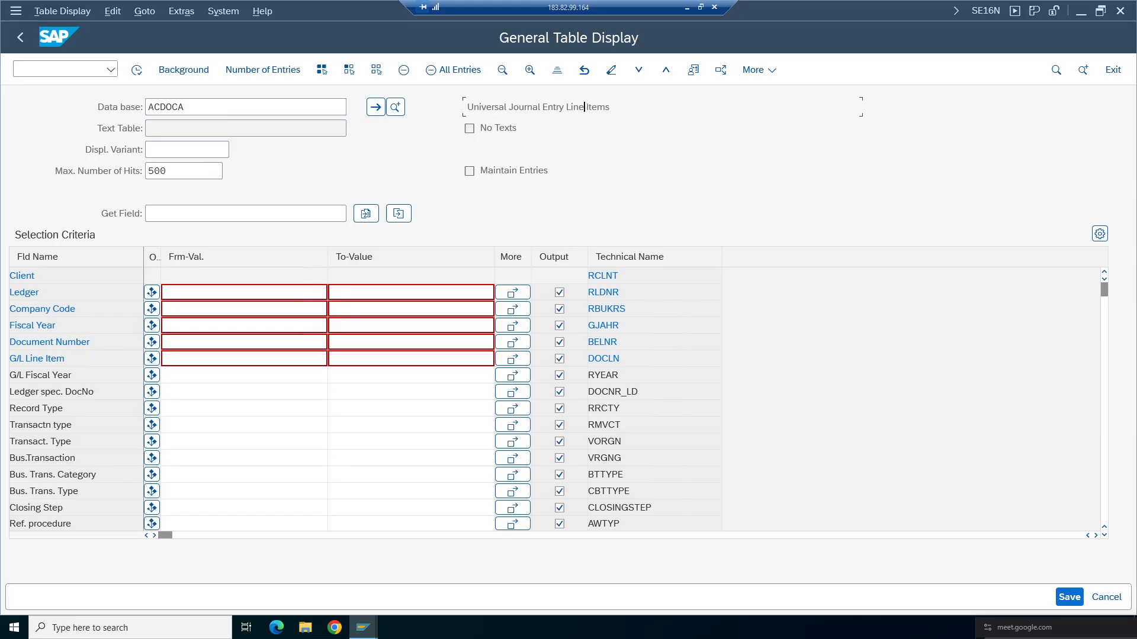
pyautogui.click(179, 309)
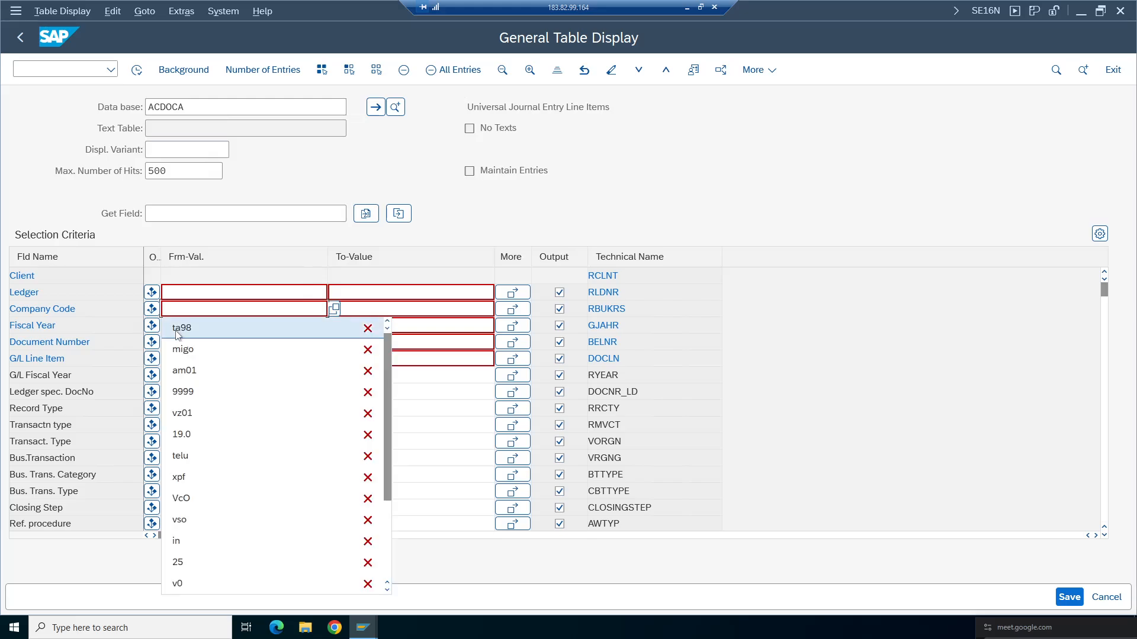
pyautogui.click(180, 330)
pyautogui.click(140, 74)
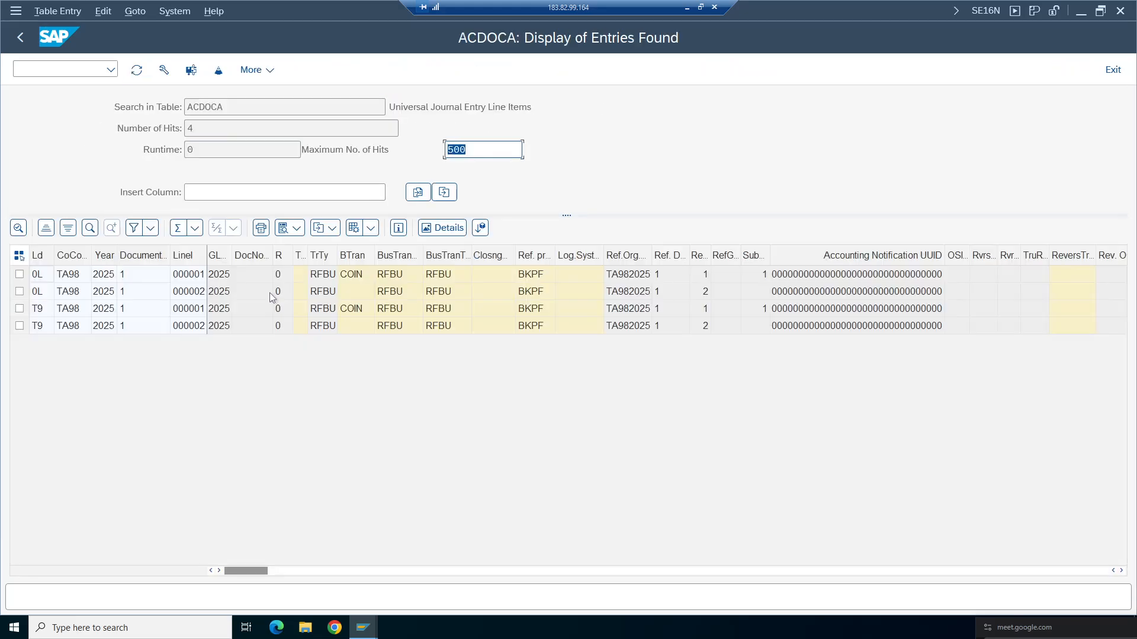
# - Examine the ACDOCA line items for the 0L and T9 ledgers
pyautogui.click(222, 324)
pyautogui.click(220, 308)
pyautogui.click(220, 291)
pyautogui.click(221, 274)
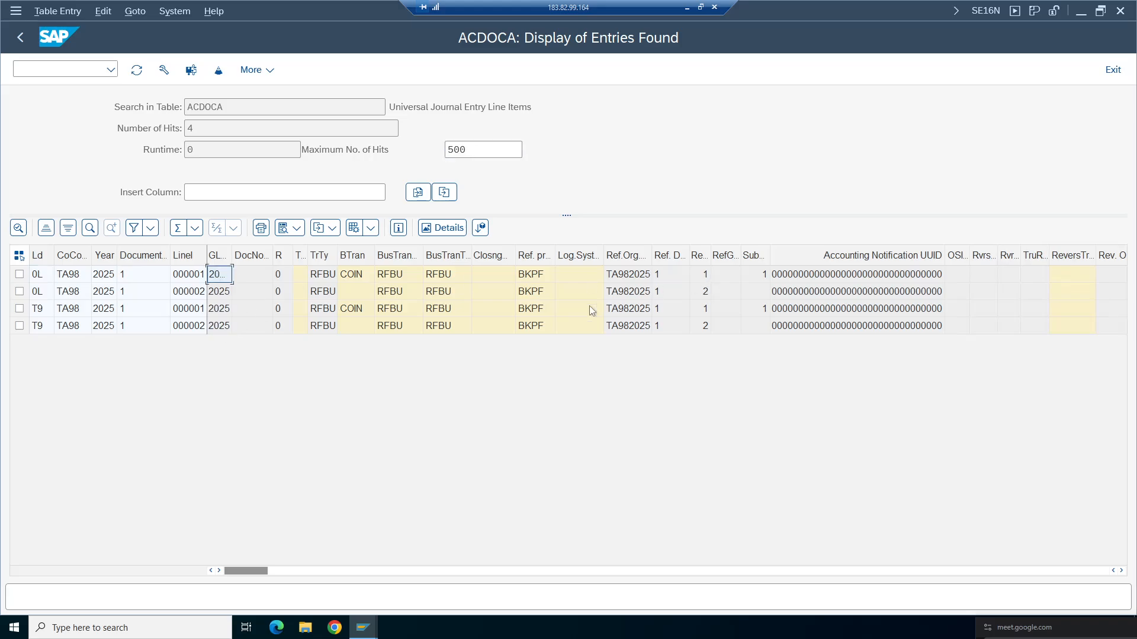
pyautogui.click(625, 327)
pyautogui.press('Up')
pyautogui.press('Up')
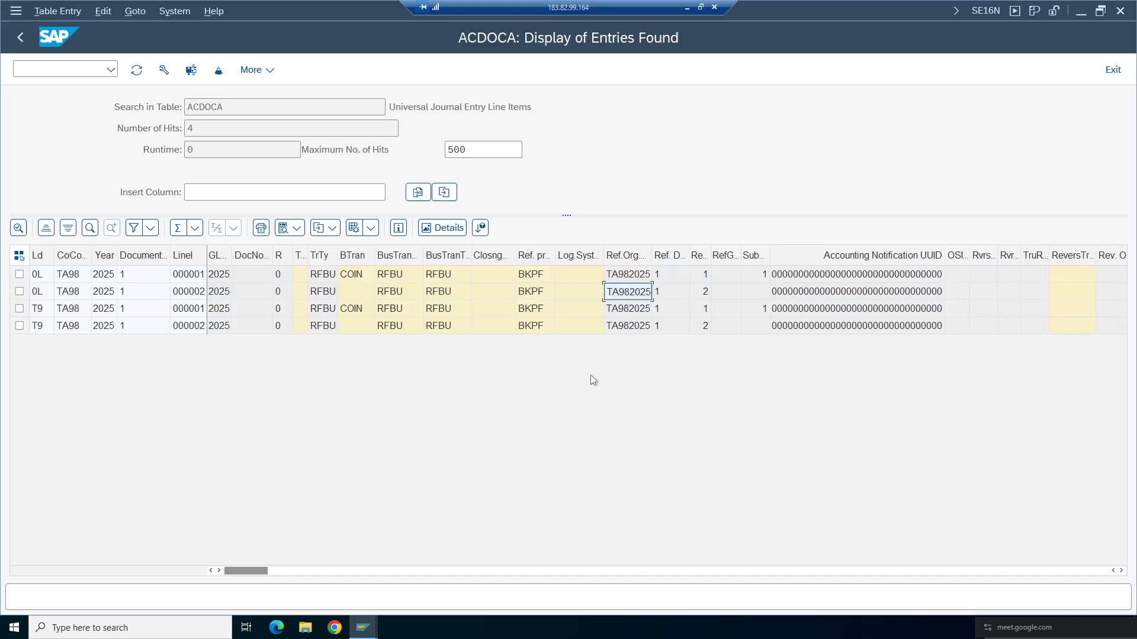
pyautogui.press('Up')
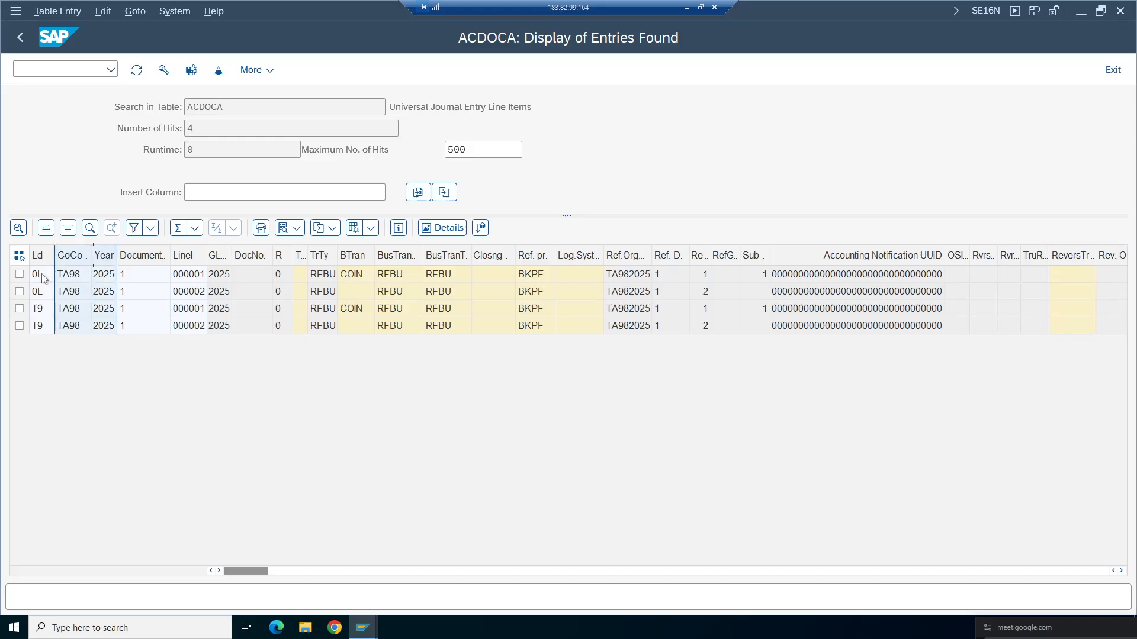
pyautogui.click(37, 310)
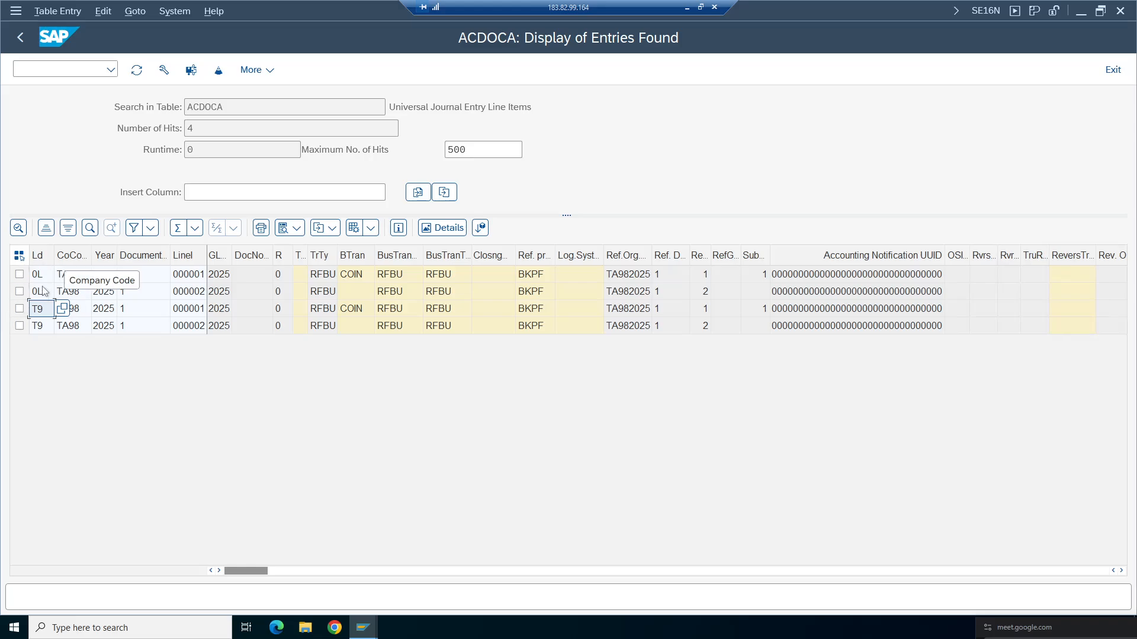
pyautogui.click(189, 275)
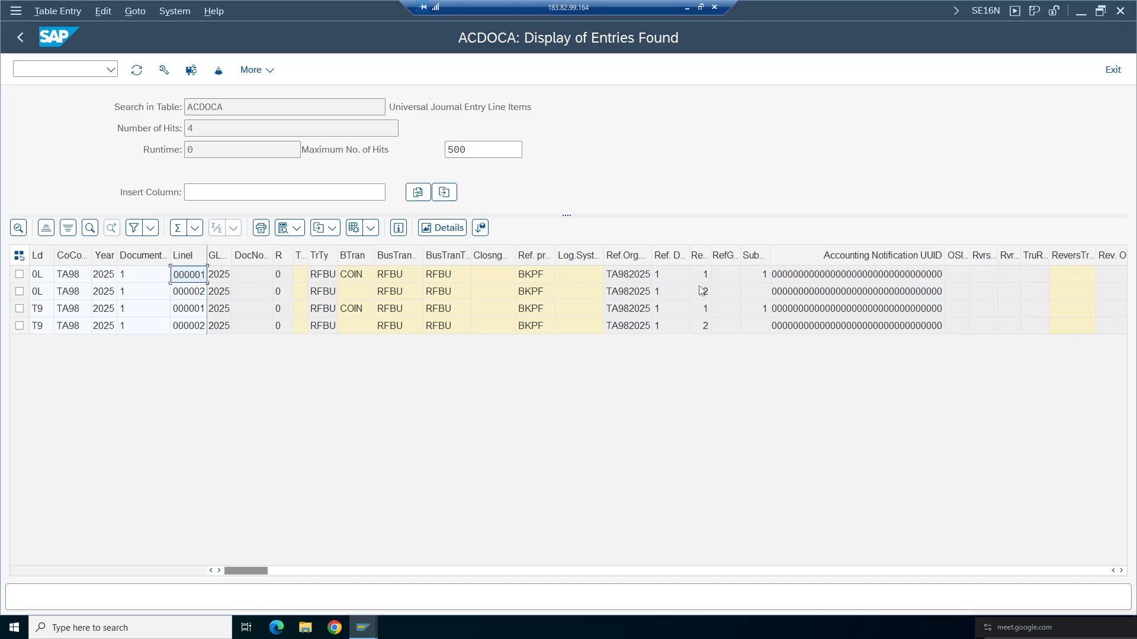
pyautogui.click(821, 325)
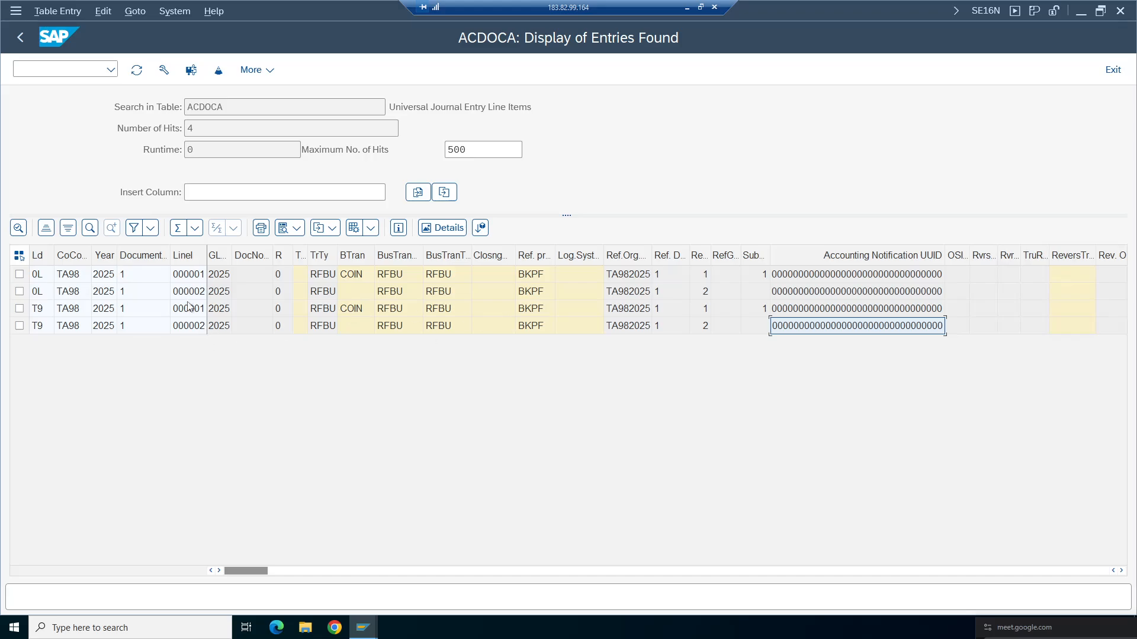
pyautogui.click(232, 107)
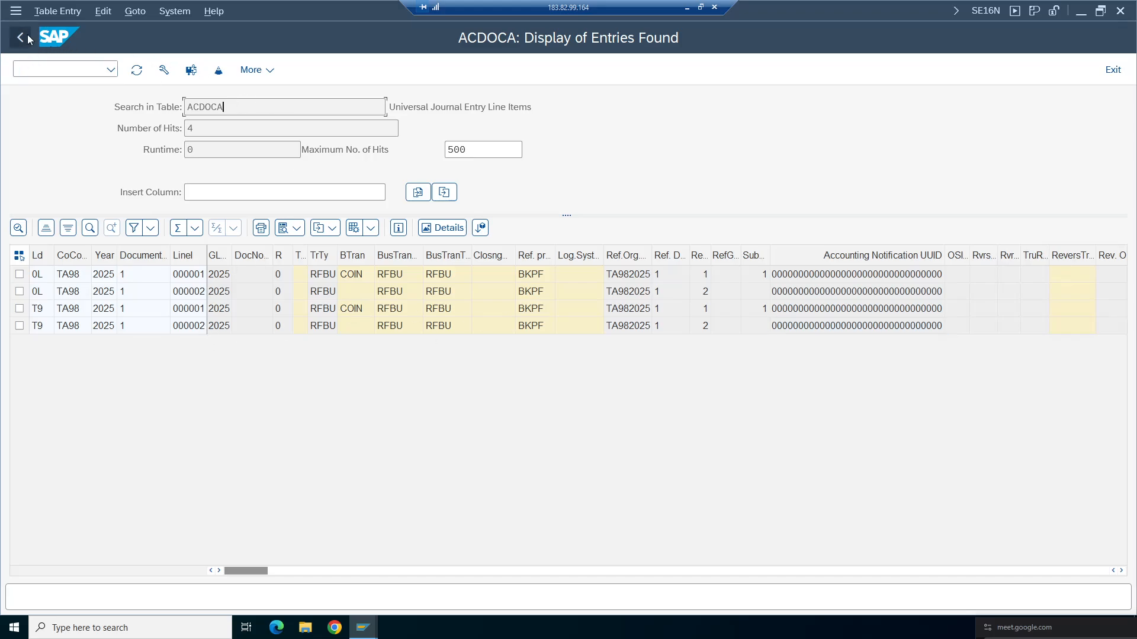
# - Return to the selection screen and load table BSEG
pyautogui.click(19, 37)
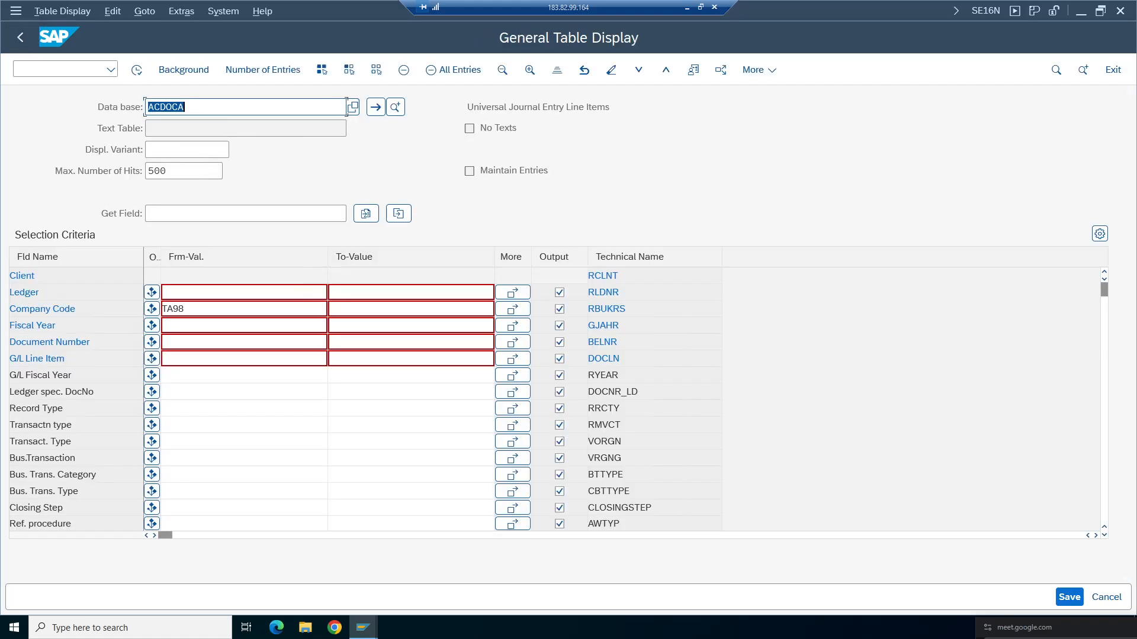
pyautogui.press('BackSpace')
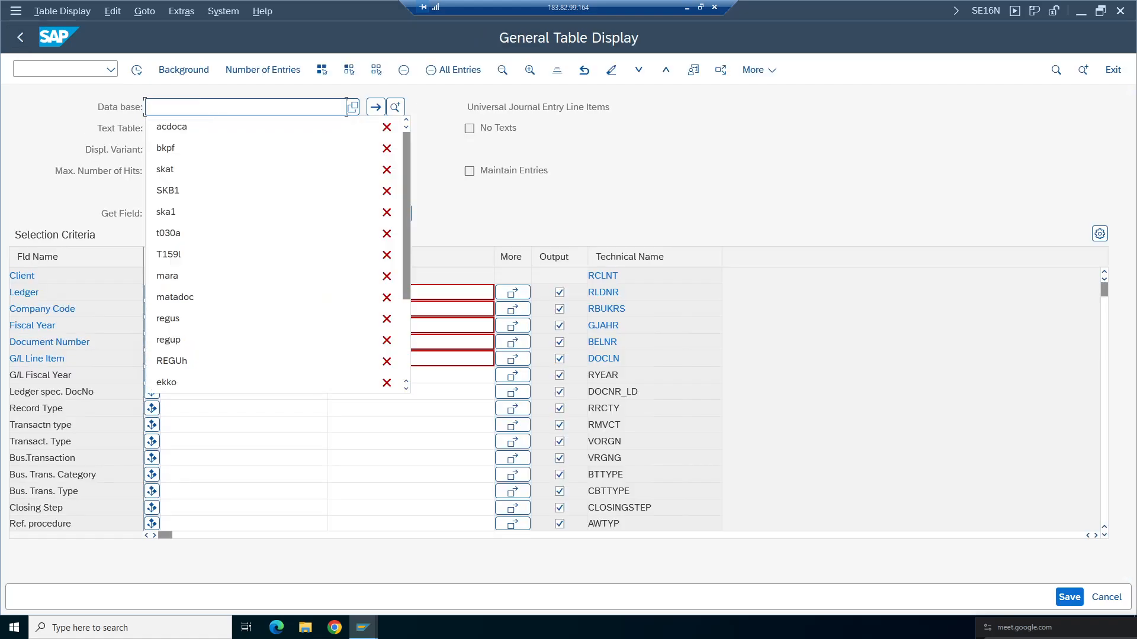
pyautogui.write('bseg')
pyautogui.press('Return')
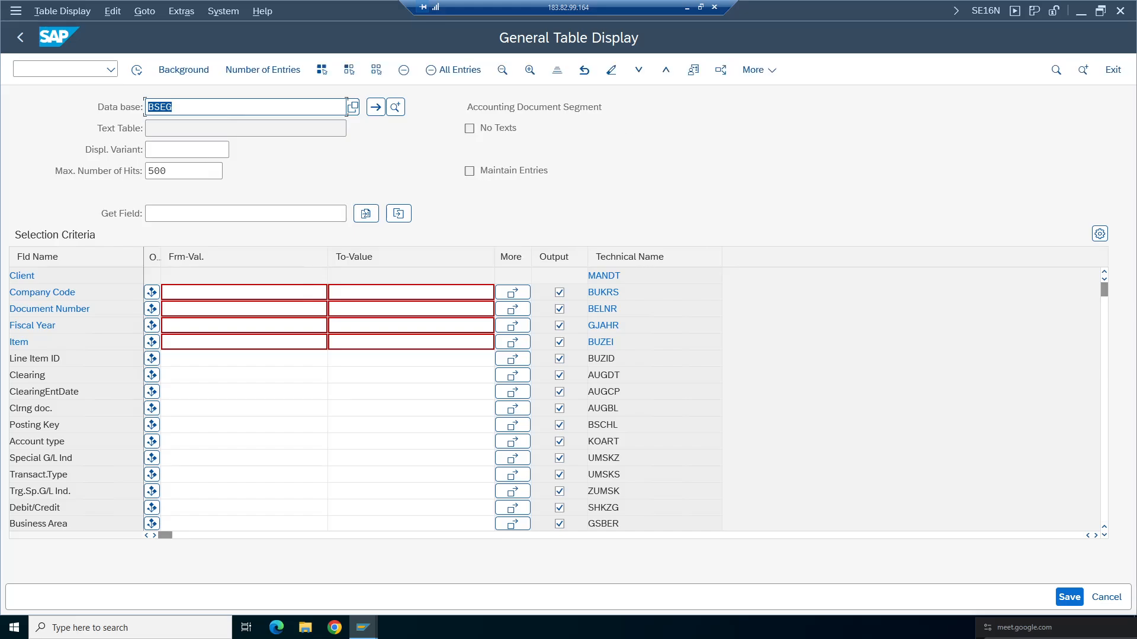
# - Filter BSEG by company code TA98 and execute the query
pyautogui.press('Tab')
pyautogui.click(180, 294)
pyautogui.press('BackSpace')
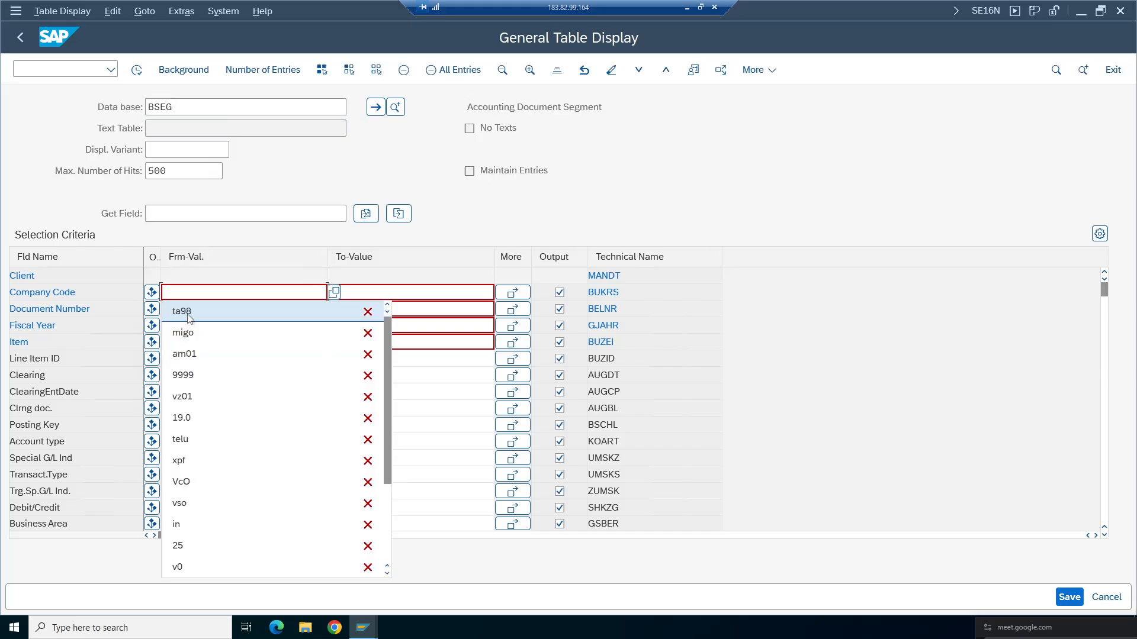
pyautogui.click(187, 314)
pyautogui.click(137, 70)
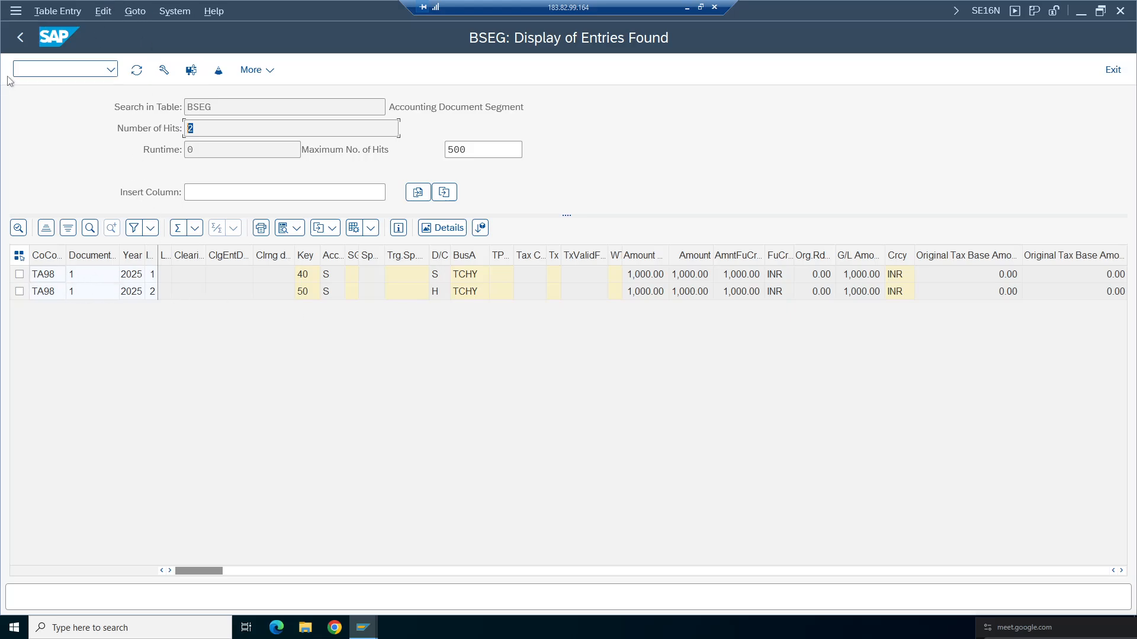
# - Scroll through the BSEG line-item columns to examine the document's entries
pyautogui.hotkey('shift', 'Tab')
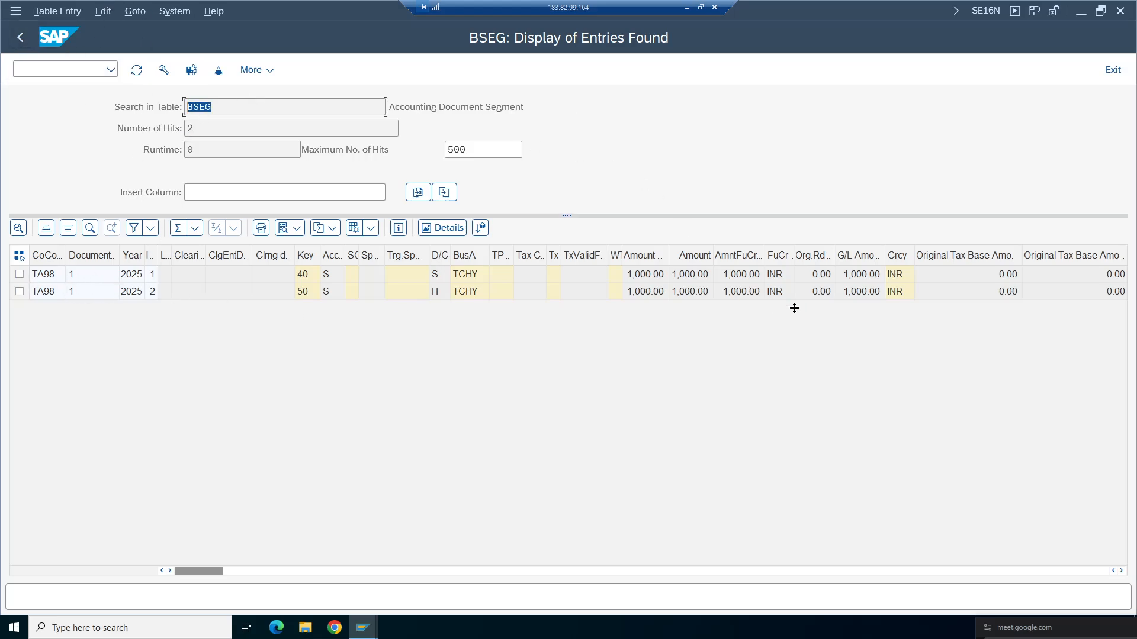
pyautogui.click(743, 297)
pyautogui.press('Right')
pyautogui.press('Right')
pyautogui.press('Right')
pyautogui.press('Right')
pyautogui.press('Right')
pyautogui.press('Right')
pyautogui.press('Right')
pyautogui.press('Right')
pyautogui.press('Right')
pyautogui.press('Right')
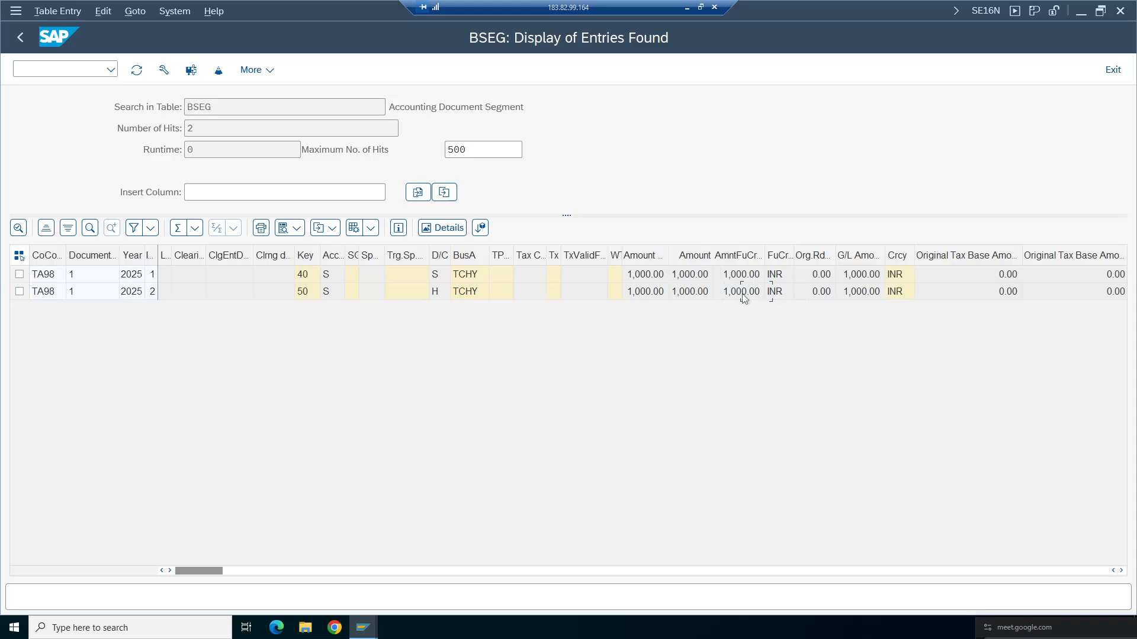
pyautogui.press('Right')
pyautogui.press('Right')
pyautogui.press('Right')
pyautogui.press('Right')
pyautogui.press('Right')
pyautogui.press('Right')
pyautogui.press('Right')
pyautogui.press('Right')
pyautogui.press('Right')
pyautogui.press('Right')
pyautogui.press('Right')
pyautogui.press('Right')
pyautogui.press('Right')
pyautogui.press('Right')
pyautogui.press('Right')
pyautogui.press('Right')
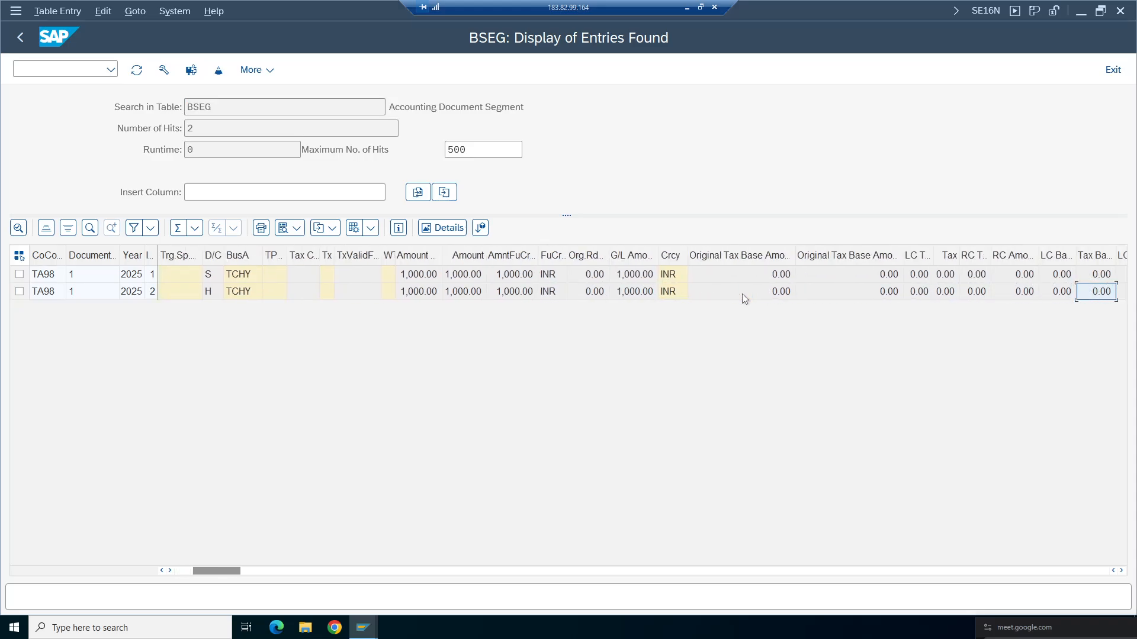
pyautogui.press('Right')
pyautogui.press('Right')
pyautogui.press('Right')
pyautogui.press('Right')
pyautogui.press('Right')
pyautogui.press('Right')
pyautogui.press('Right')
pyautogui.press('Right')
pyautogui.press('Right')
pyautogui.press('Right')
pyautogui.press('Right')
pyautogui.press('Right')
pyautogui.press('Right')
pyautogui.press('Right')
pyautogui.press('Right')
pyautogui.press('Right')
pyautogui.press('Right')
pyautogui.press('Right')
pyautogui.press('Right')
pyautogui.press('Right')
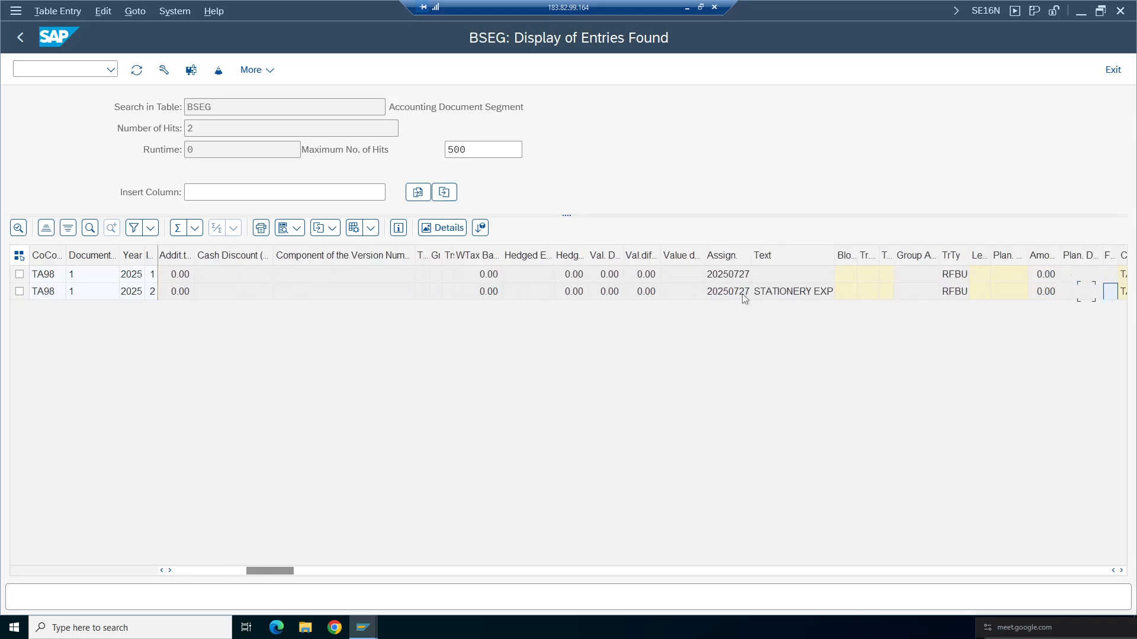
pyautogui.press('Right')
pyautogui.press('Right')
pyautogui.press('Right')
pyautogui.press('Right')
pyautogui.press('Right')
pyautogui.press('Right')
pyautogui.press('Right')
pyautogui.press('Right')
pyautogui.press('Right')
pyautogui.press('Right')
pyautogui.press('Right')
pyautogui.press('Right')
pyautogui.press('Right')
pyautogui.press('Right')
pyautogui.press('Right')
pyautogui.press('Right')
pyautogui.press('Right')
pyautogui.press('Right')
pyautogui.press('Right')
pyautogui.press('Right')
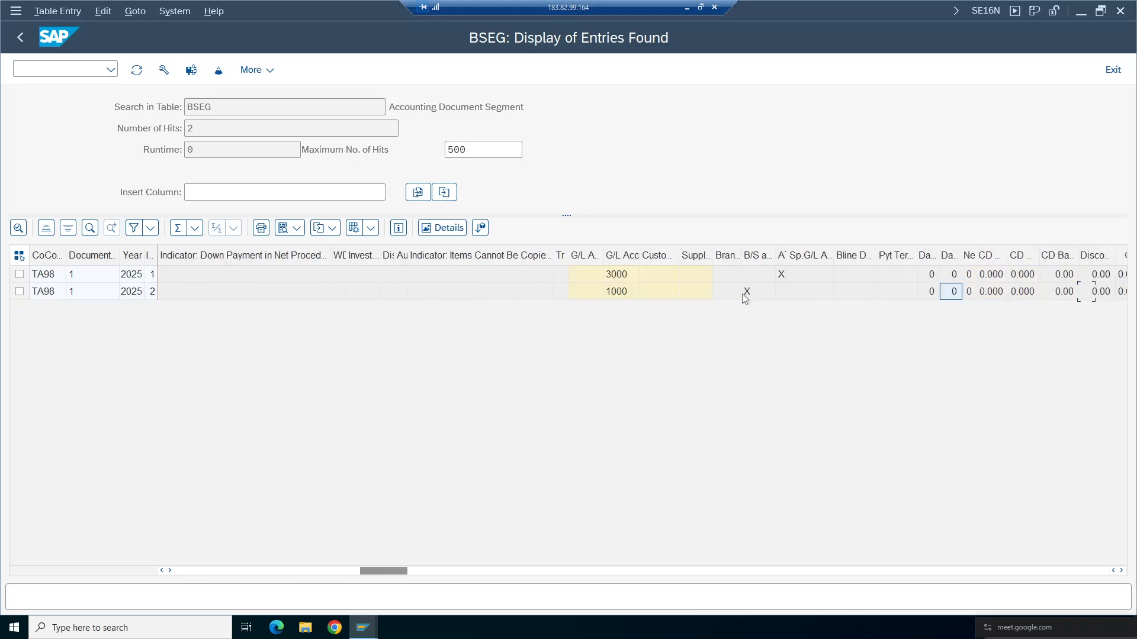
# - Switch to the notes spreadsheet and enter BKPF with the description 'Doc header table' in row 83
pyautogui.click(20, 38)
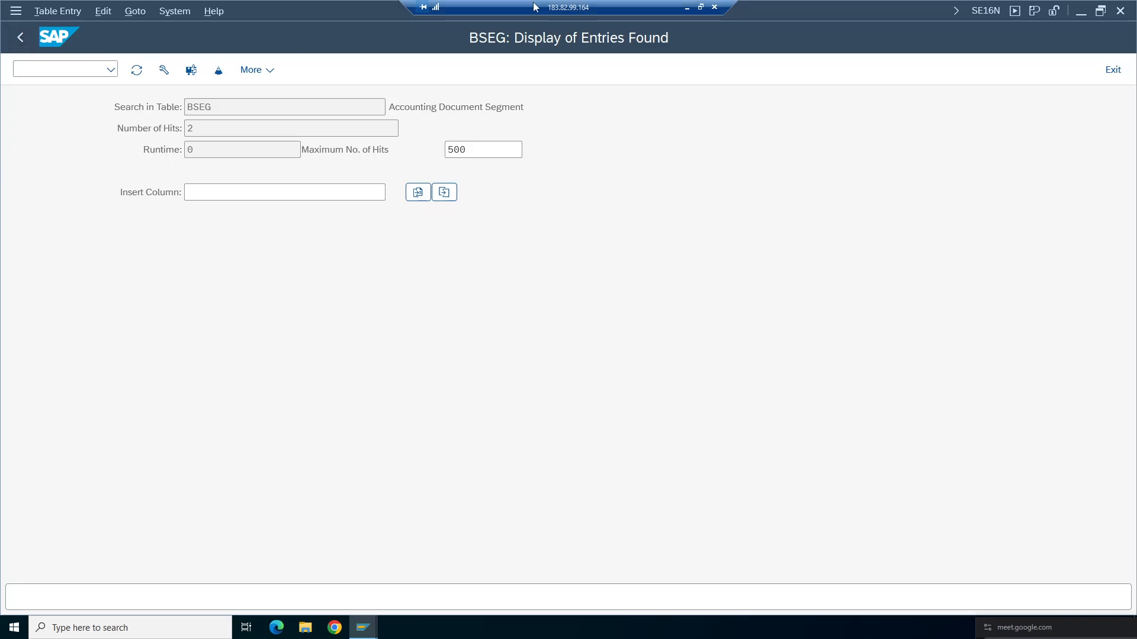
pyautogui.click(687, 7)
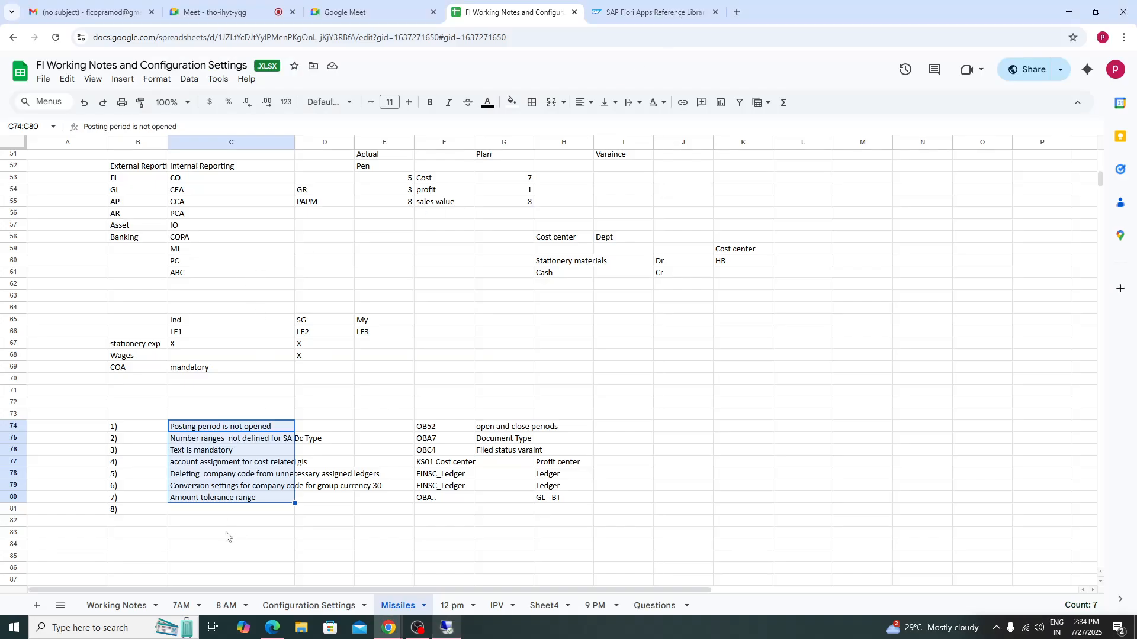
pyautogui.click(157, 537)
pyautogui.click(198, 536)
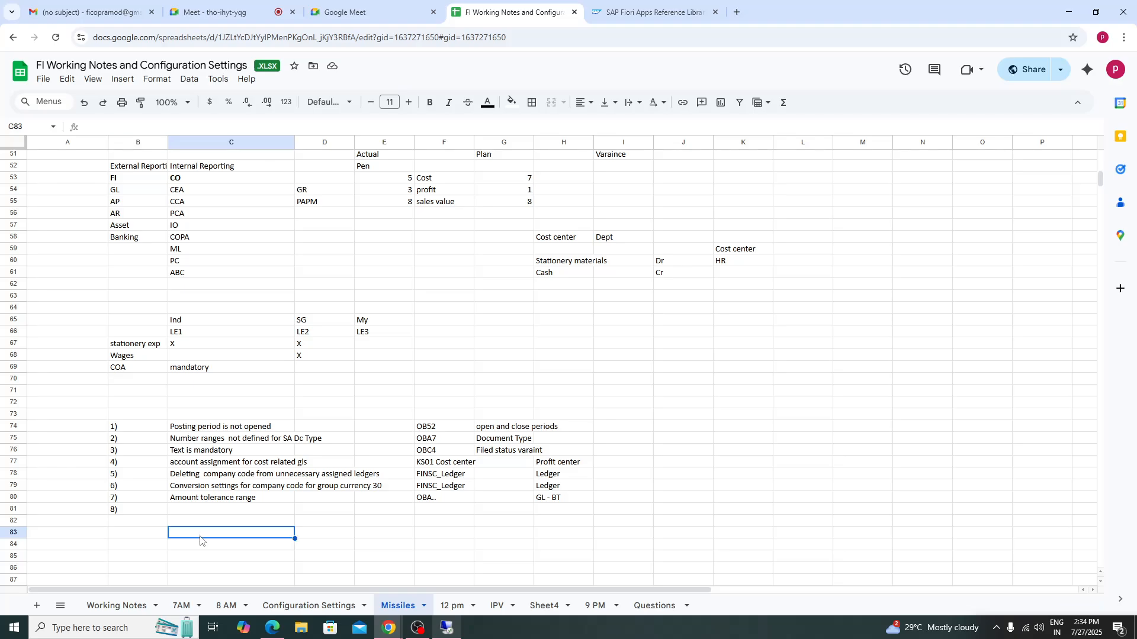
pyautogui.click(116, 536)
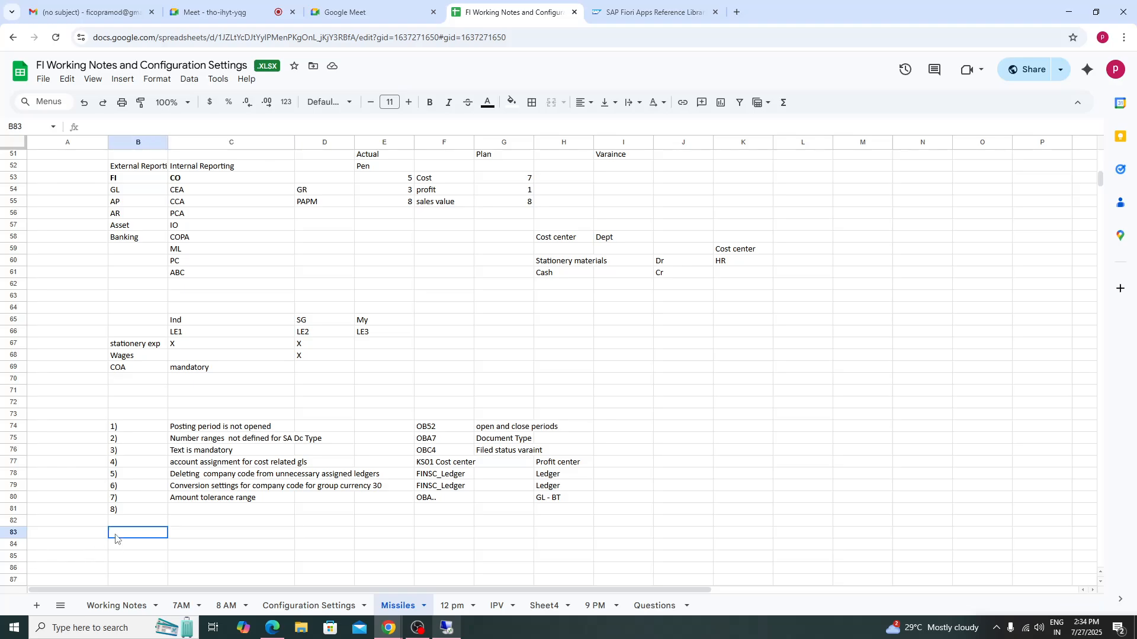
pyautogui.click(202, 538)
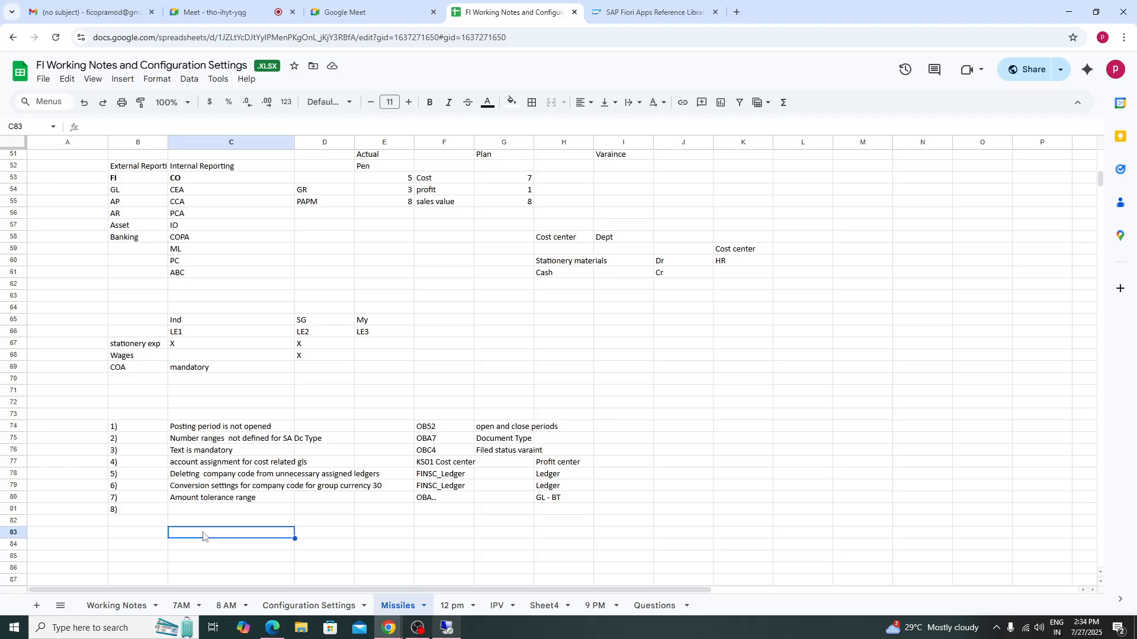
pyautogui.write('BK')
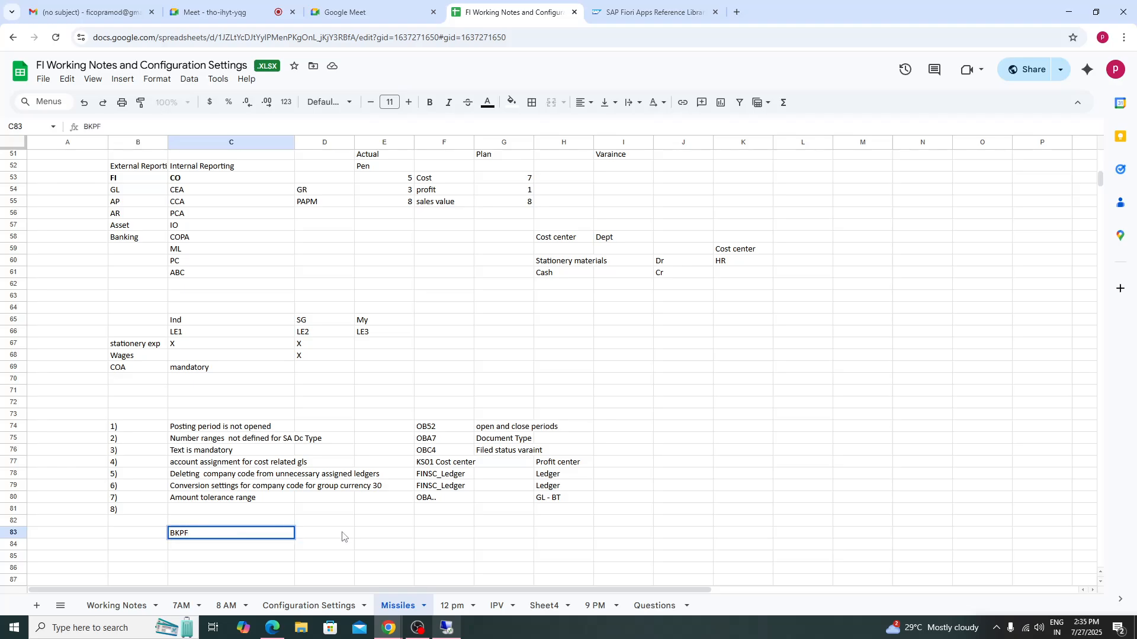
pyautogui.write('PF')
pyautogui.click(340, 531)
pyautogui.write('Doc')
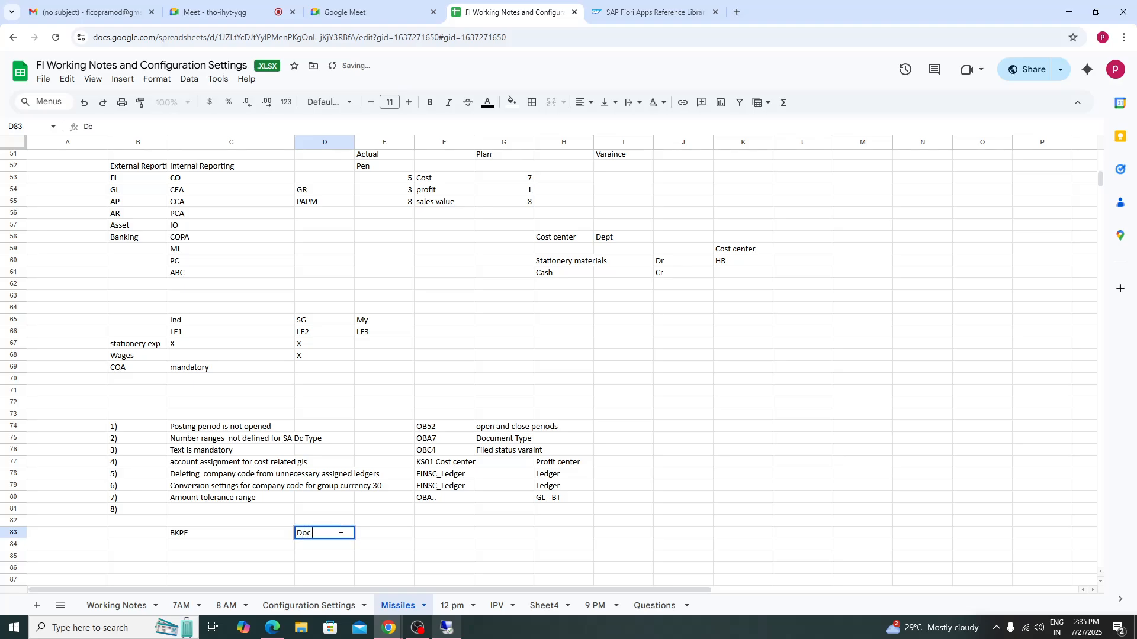
pyautogui.write(' header table')
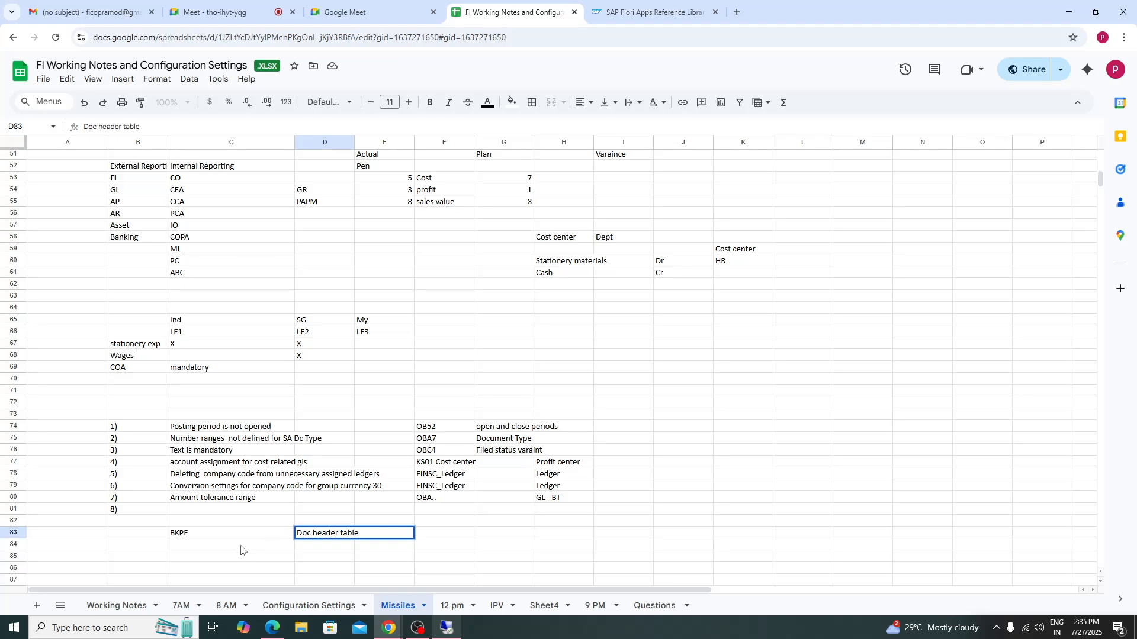
# - Enter ACDOCA with the description 'Lin item U.J' in the next row
pyautogui.click(248, 552)
pyautogui.write('ACDO')
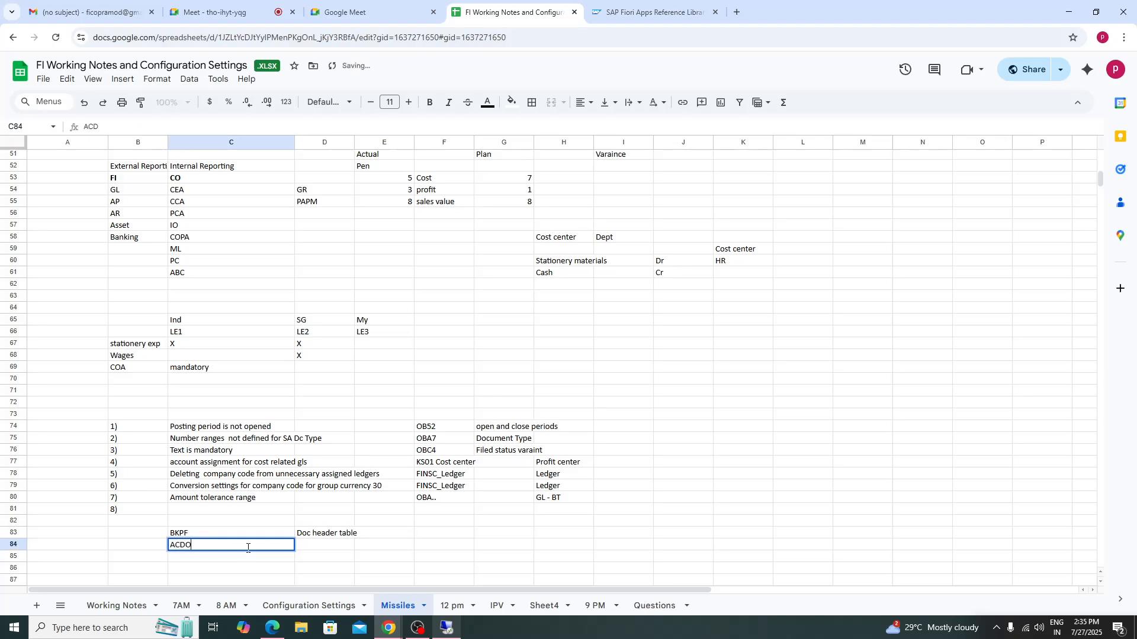
pyautogui.write('CA')
pyautogui.click(337, 549)
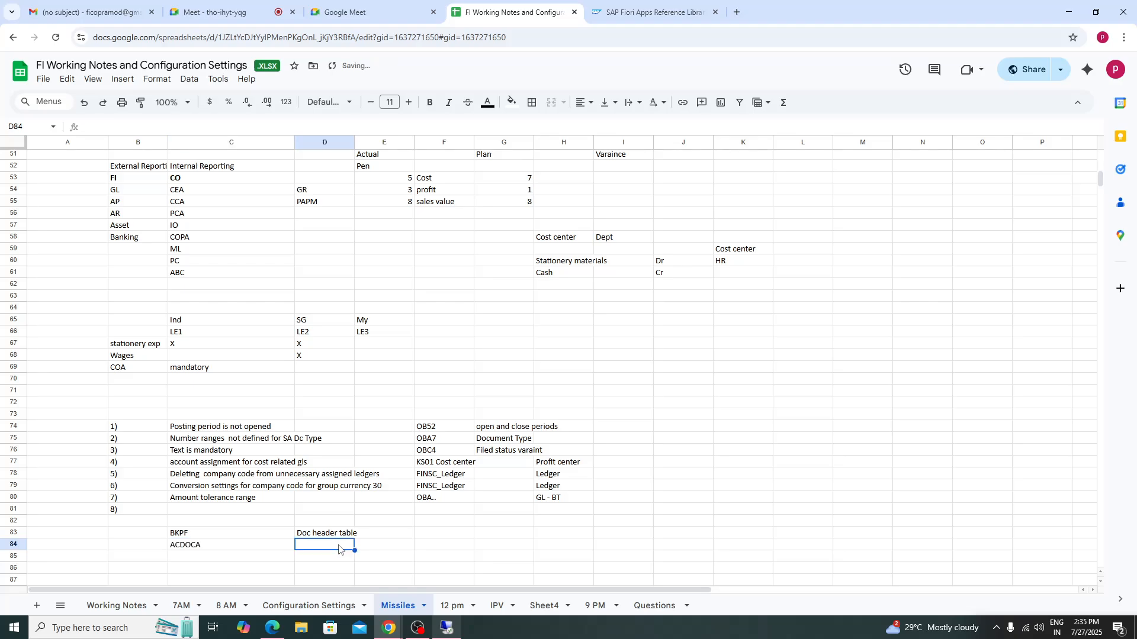
pyautogui.write('Lin item U.J')
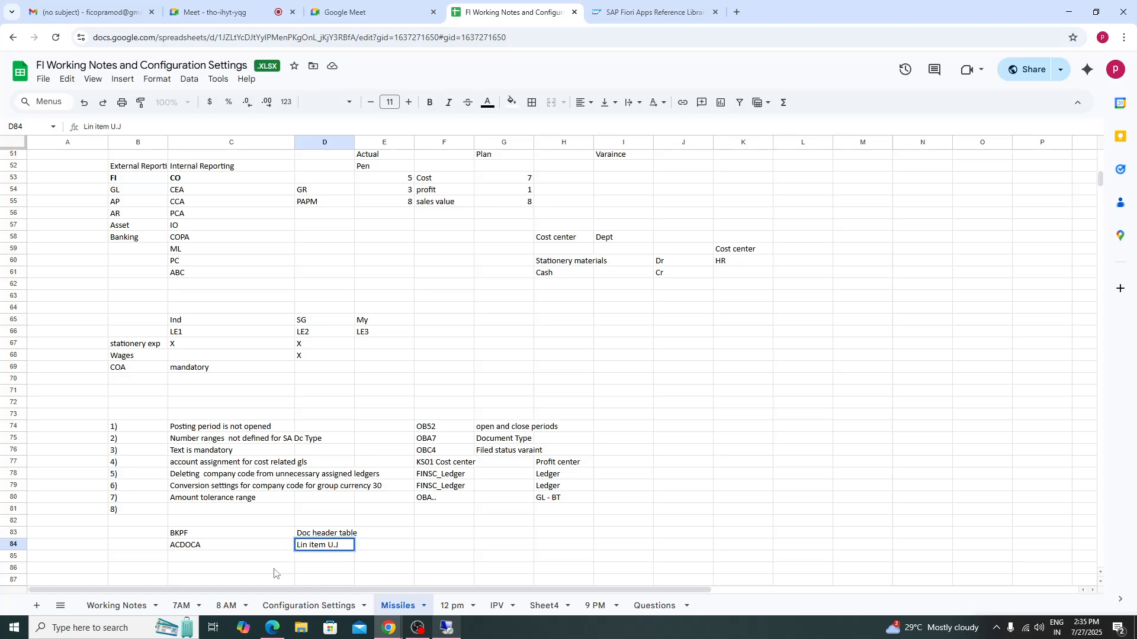
# - Enter BSEG with the description 'Line items' in the row below
pyautogui.click(206, 561)
pyautogui.write('BSEG')
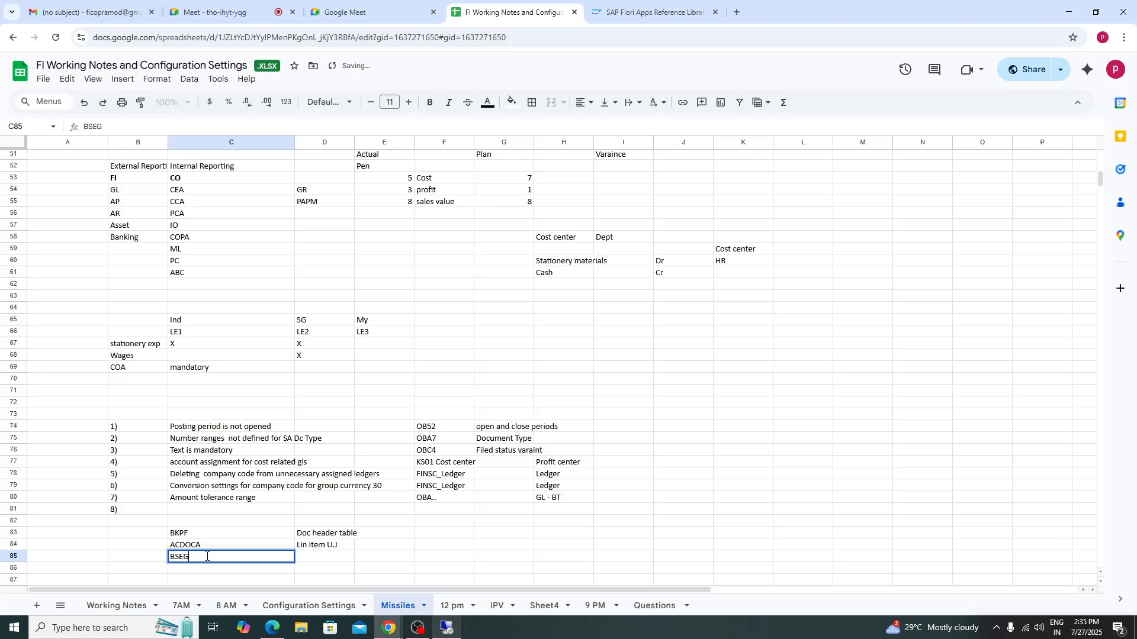
pyautogui.click(326, 560)
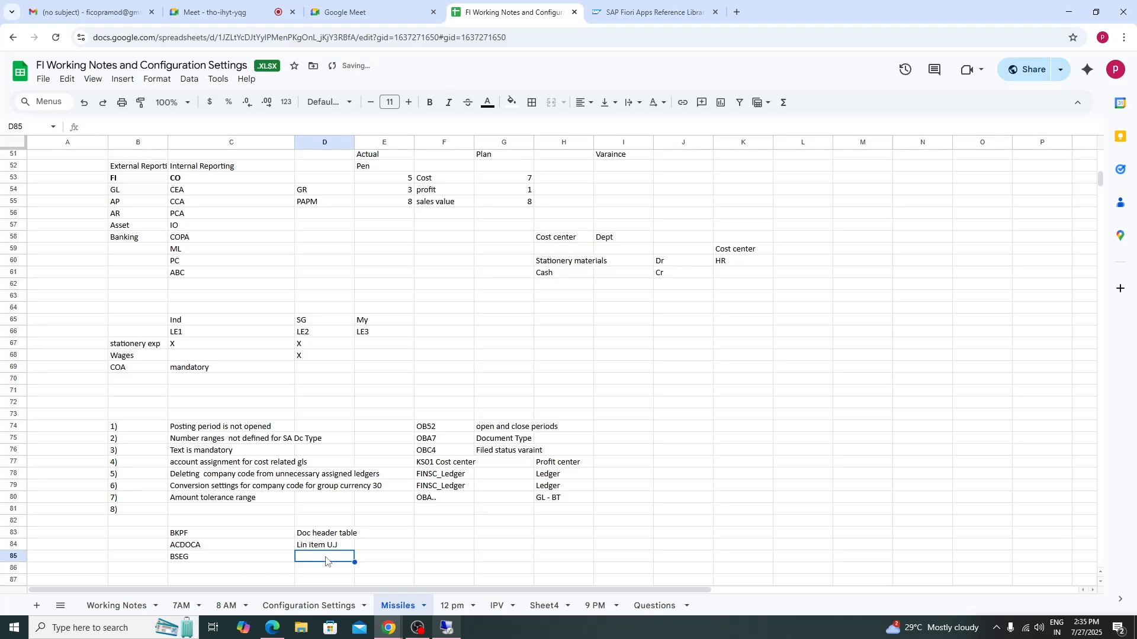
pyautogui.write('Line item')
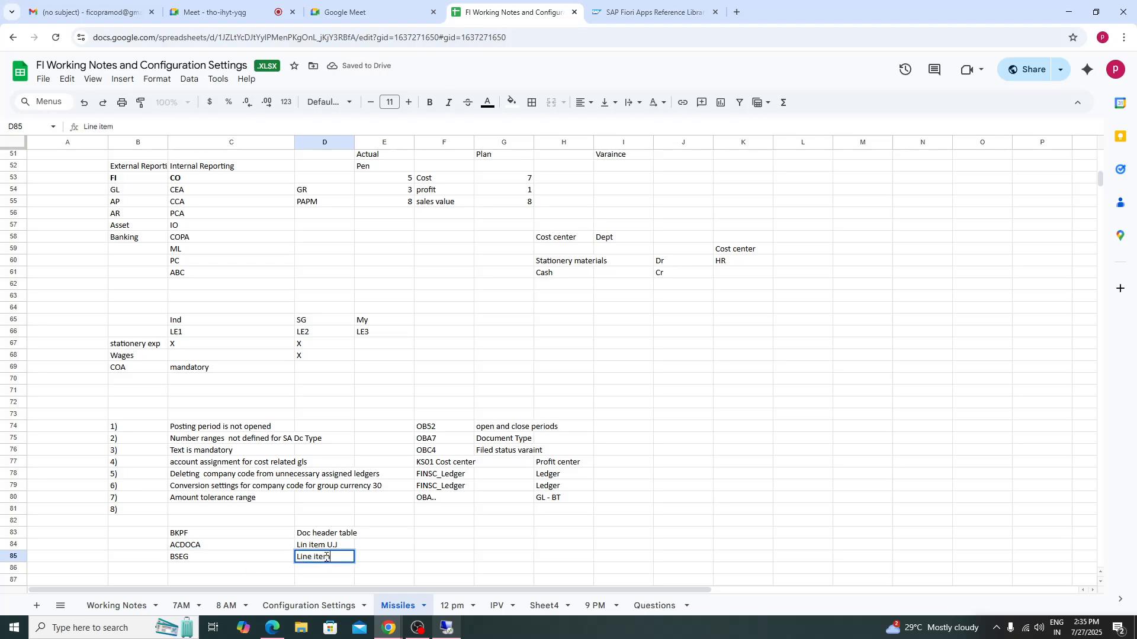
pyautogui.write('s')
pyautogui.press('Tab')
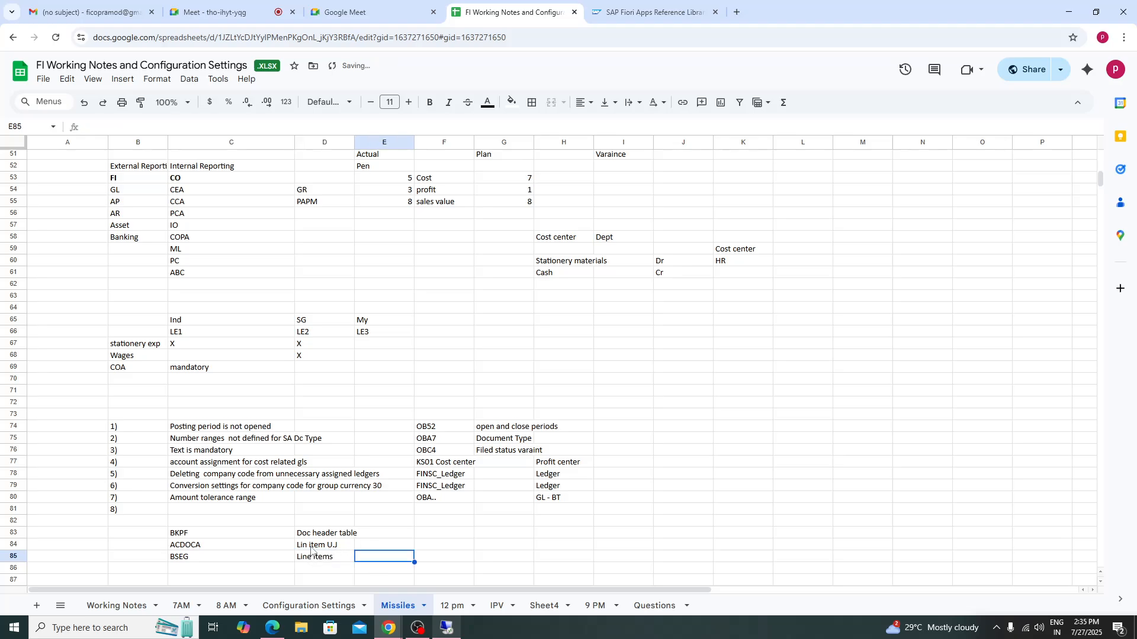
# - Correct ACDOCA's description to 'Line item U.J' and add the note 'accros all actng prici' beside it
pyautogui.doubleClick(308, 545)
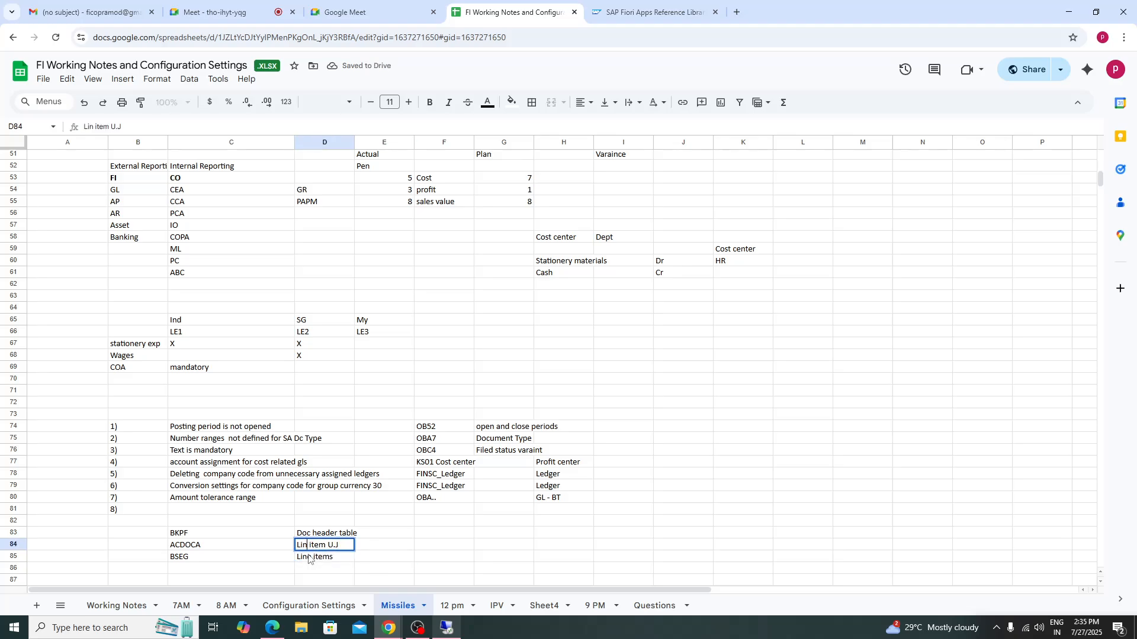
pyautogui.write('e')
pyautogui.click(418, 569)
pyautogui.click(380, 549)
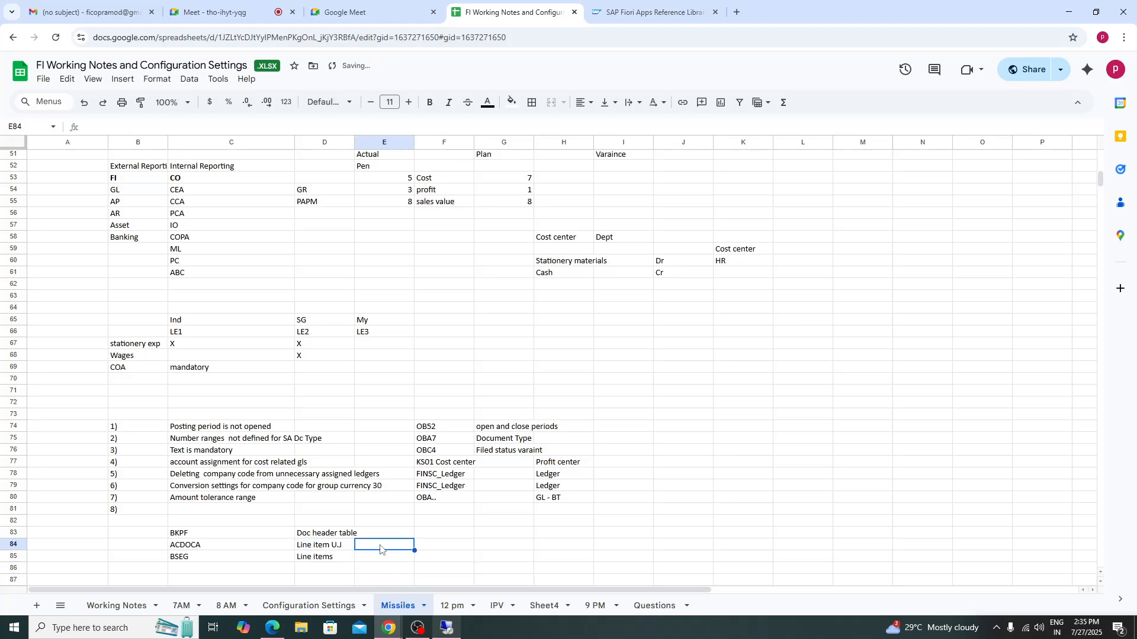
pyautogui.write('acc')
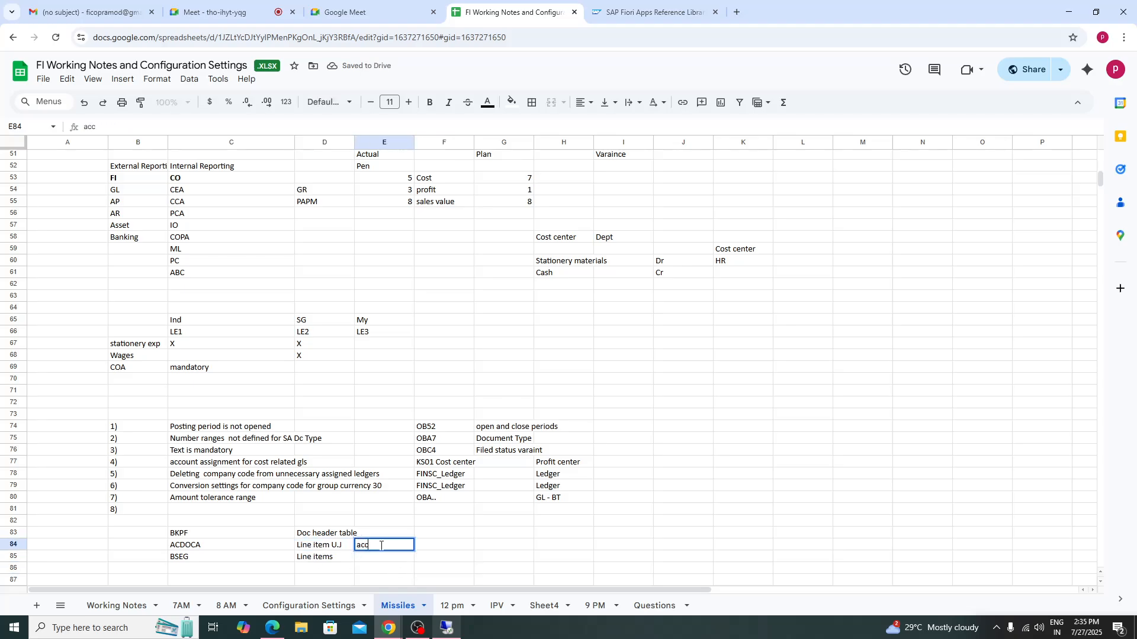
pyautogui.write('ros all actng pri')
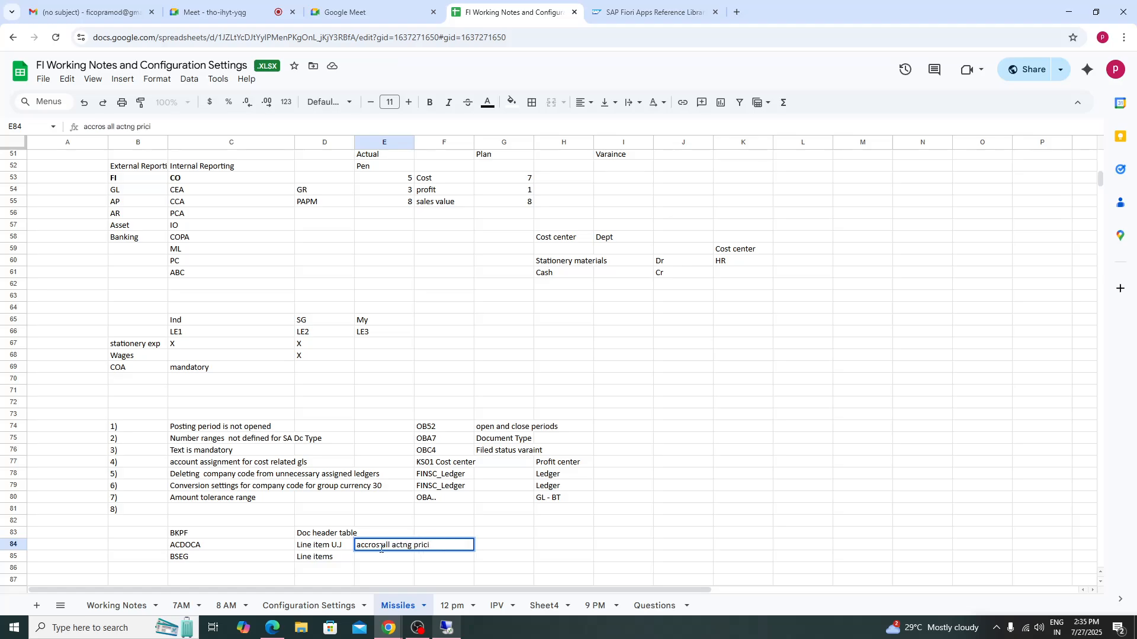
pyautogui.write('ci')
pyautogui.press('Return')
# - Add the note 'posting view entry view' beside the BSEG row
pyautogui.write('po')
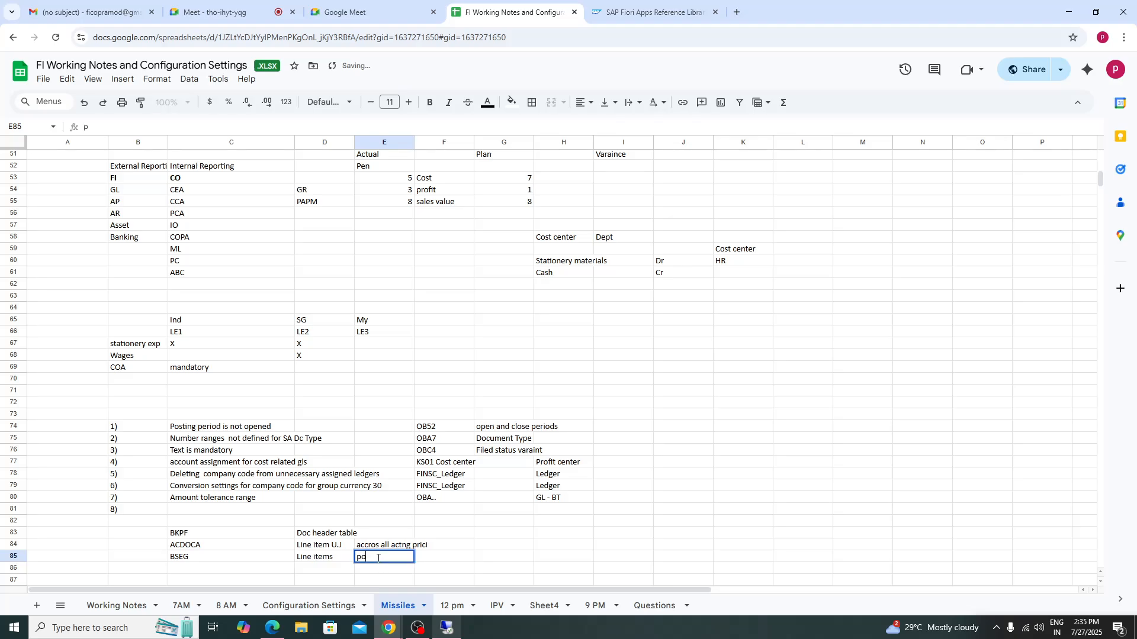
pyautogui.write('sting view entry view')
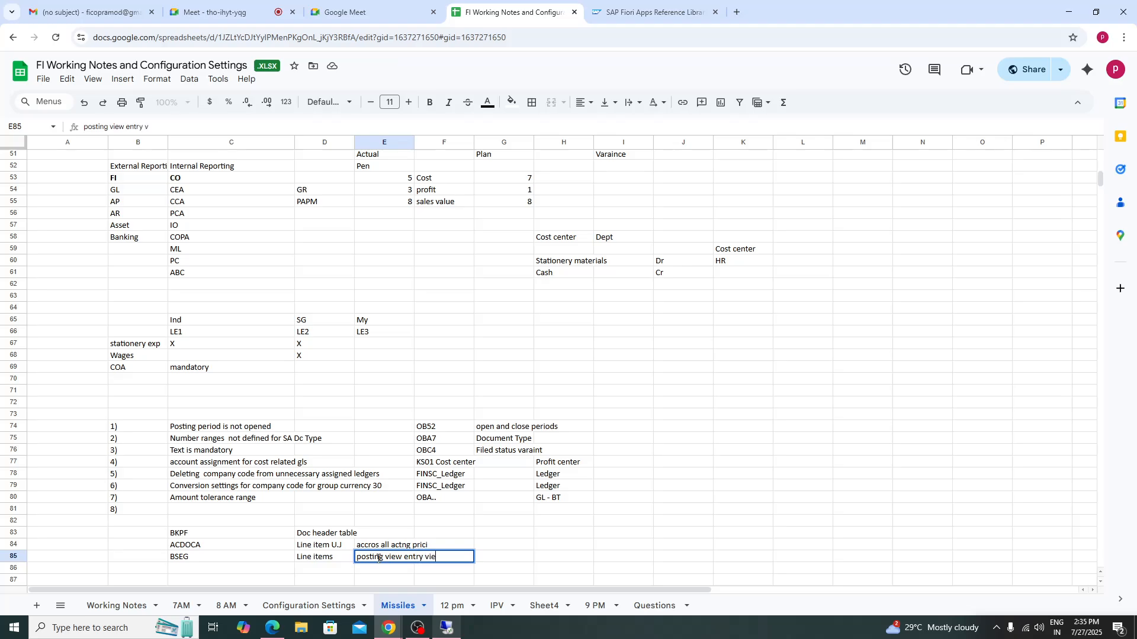
pyautogui.click(663, 557)
# - Switch back to the FB03 document and display its data entry view
pyautogui.click(447, 627)
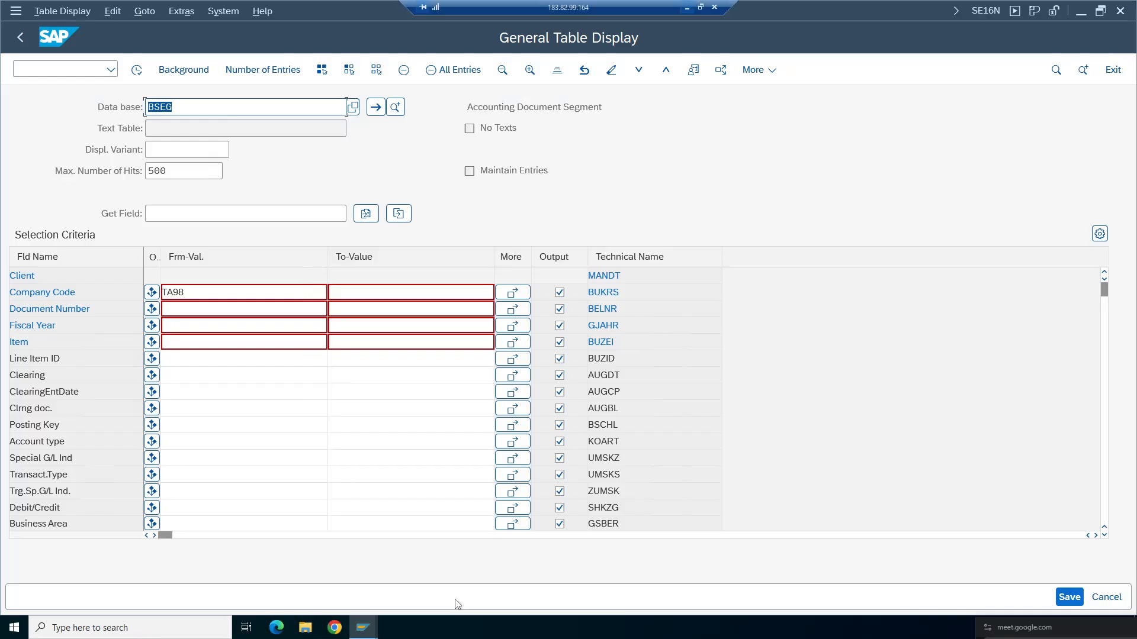
pyautogui.click(364, 628)
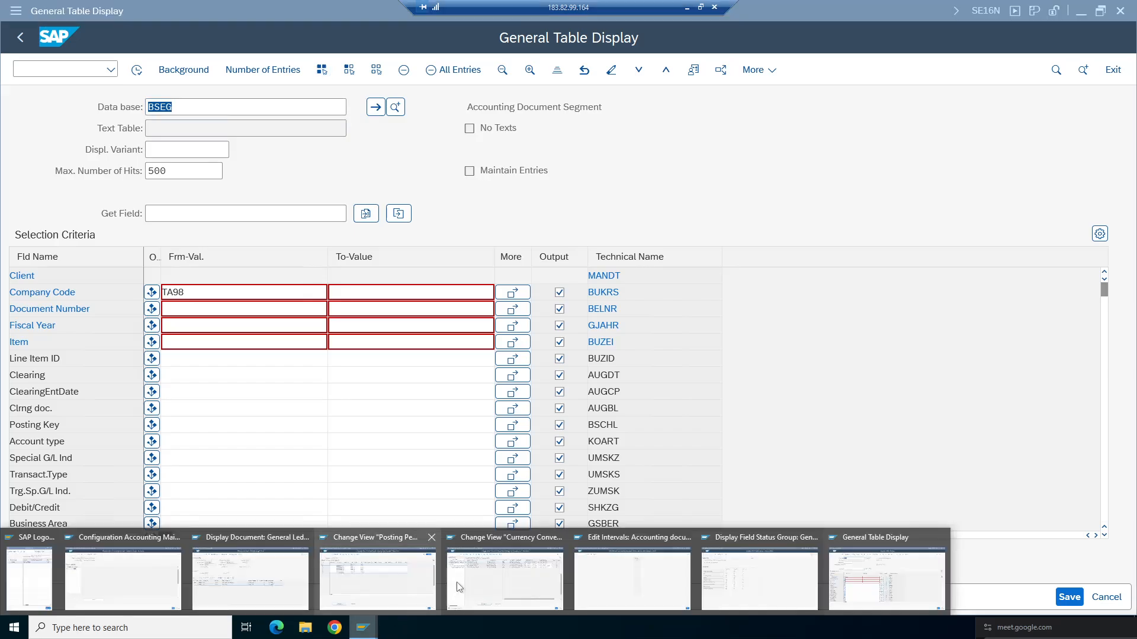
pyautogui.click(272, 596)
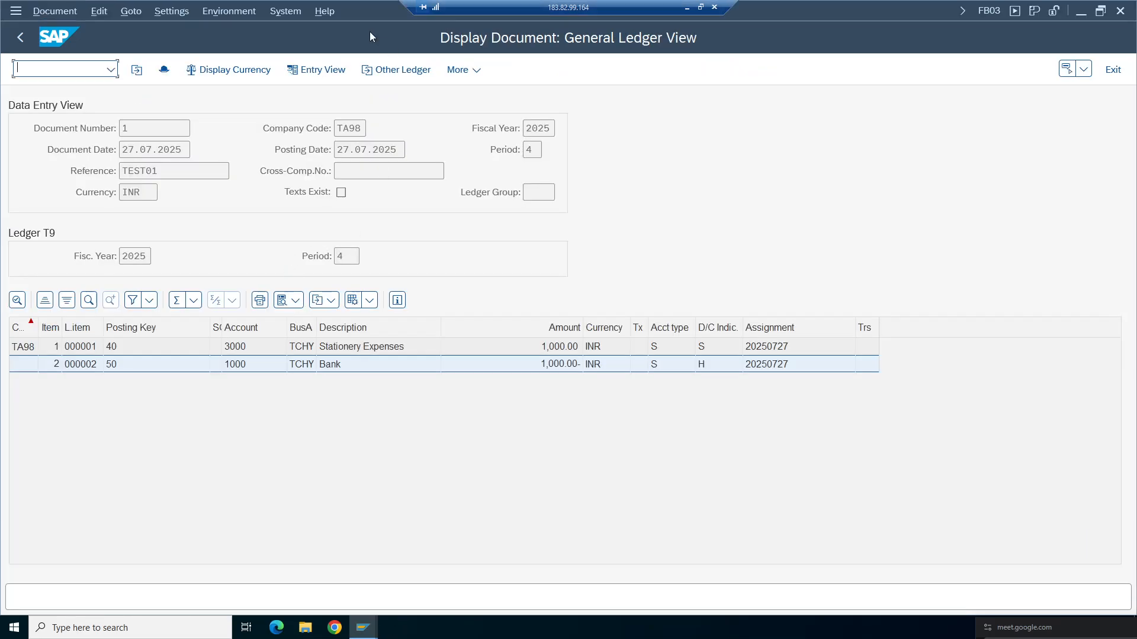
pyautogui.click(317, 69)
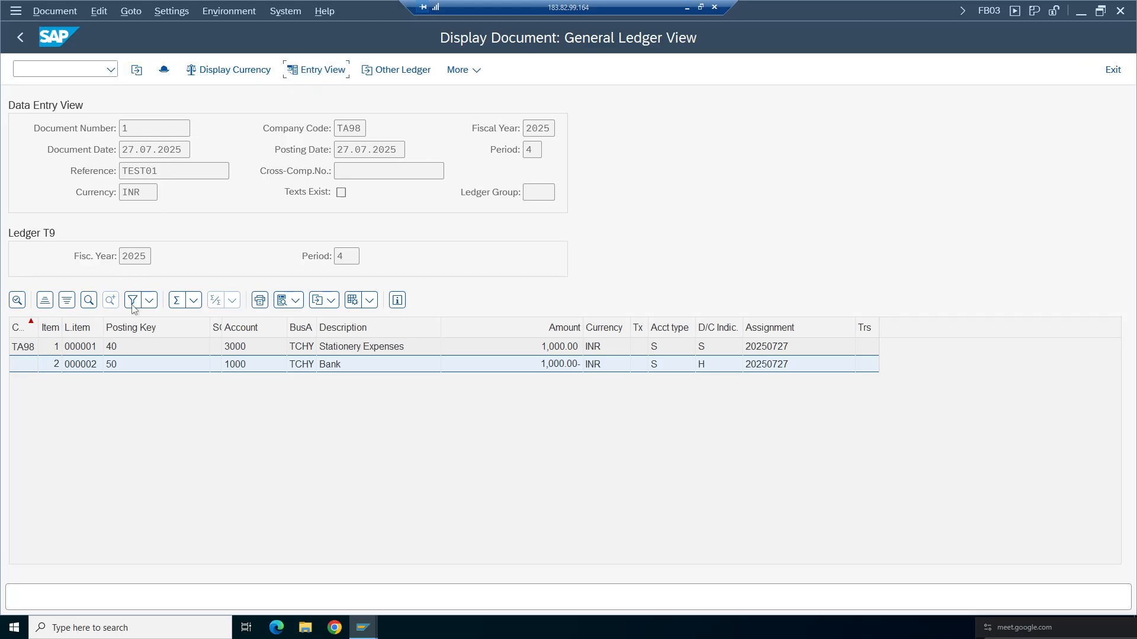
# - Return to the spreadsheet and select the table notes in rows 83 to 85
pyautogui.click(688, 8)
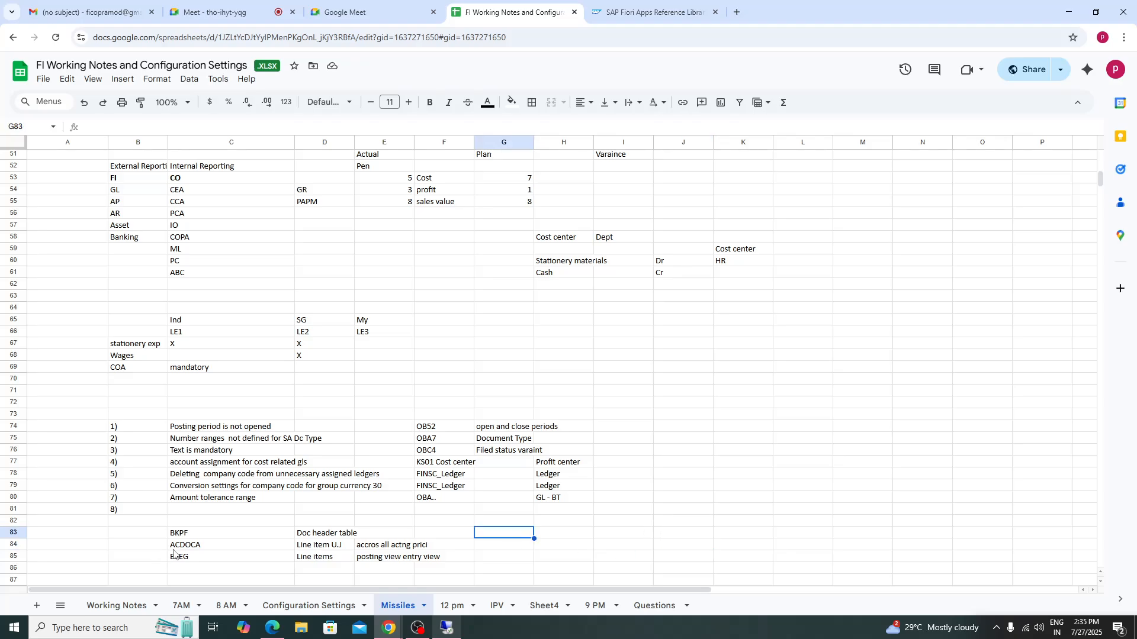
pyautogui.click(183, 535)
pyautogui.moveTo(183, 535); pyautogui.dragTo(422, 558)
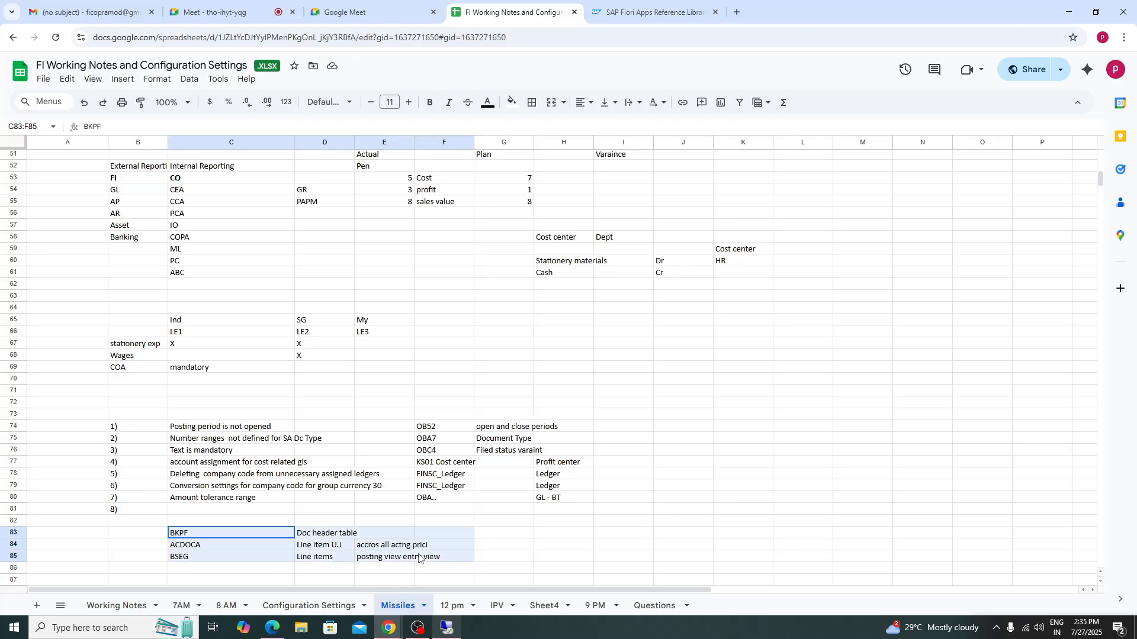
pyautogui.click(213, 573)
pyautogui.press('Down')
pyautogui.press('Down')
pyautogui.press('Down')
pyautogui.press('Down')
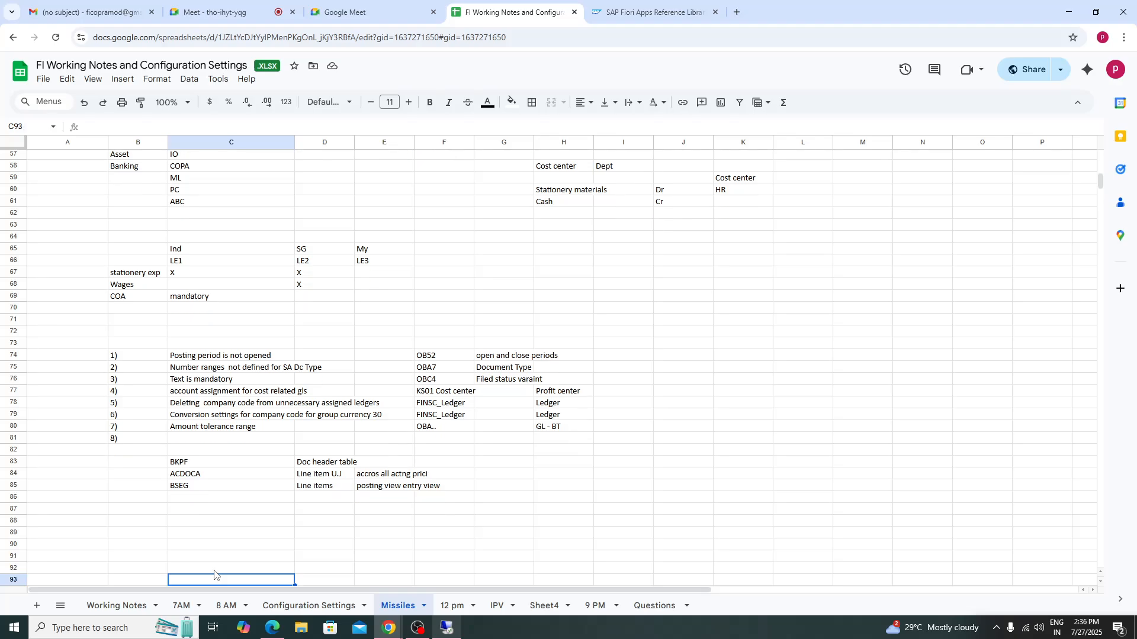
# - Enter the table names SKA1, SKB1 and SKAT in the three cells below the table notes
pyautogui.click(212, 511)
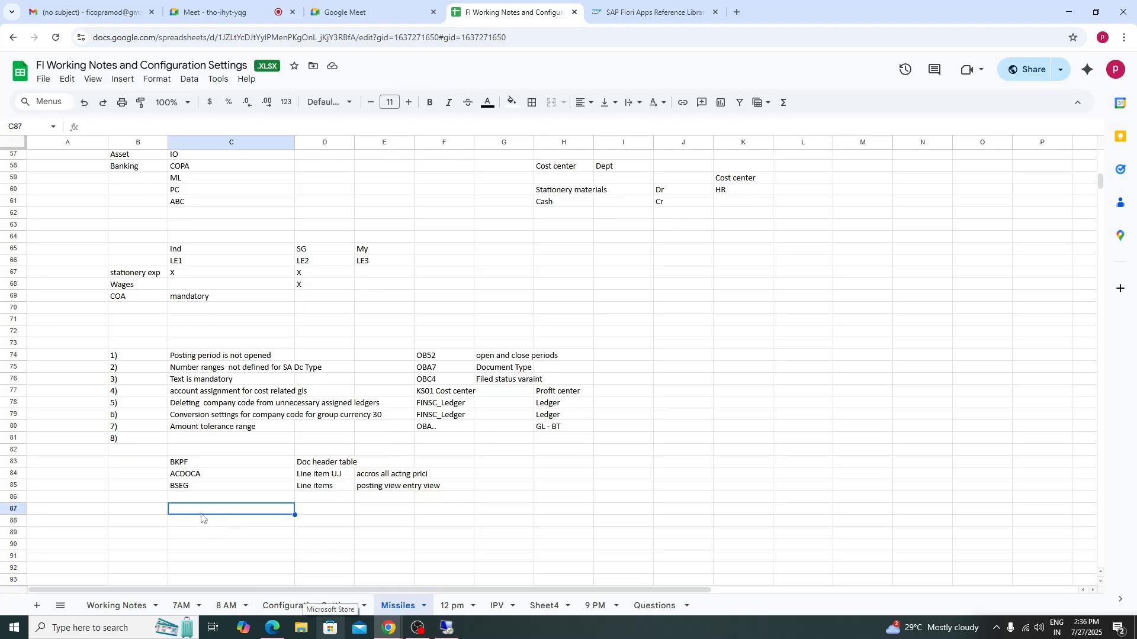
pyautogui.write('SKA1')
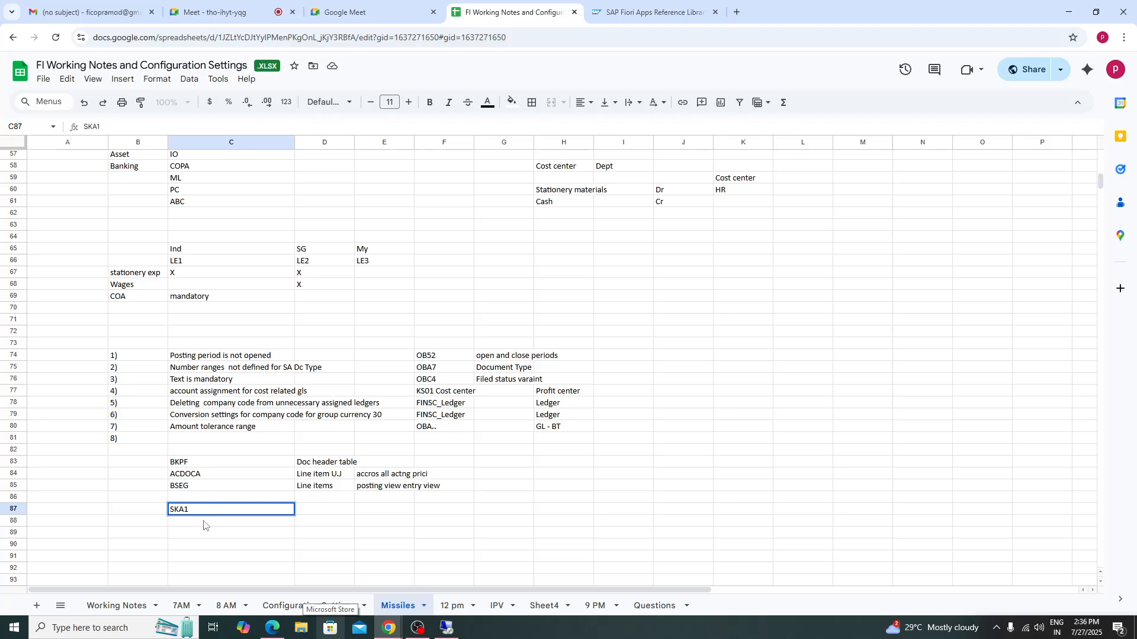
pyautogui.press('Return')
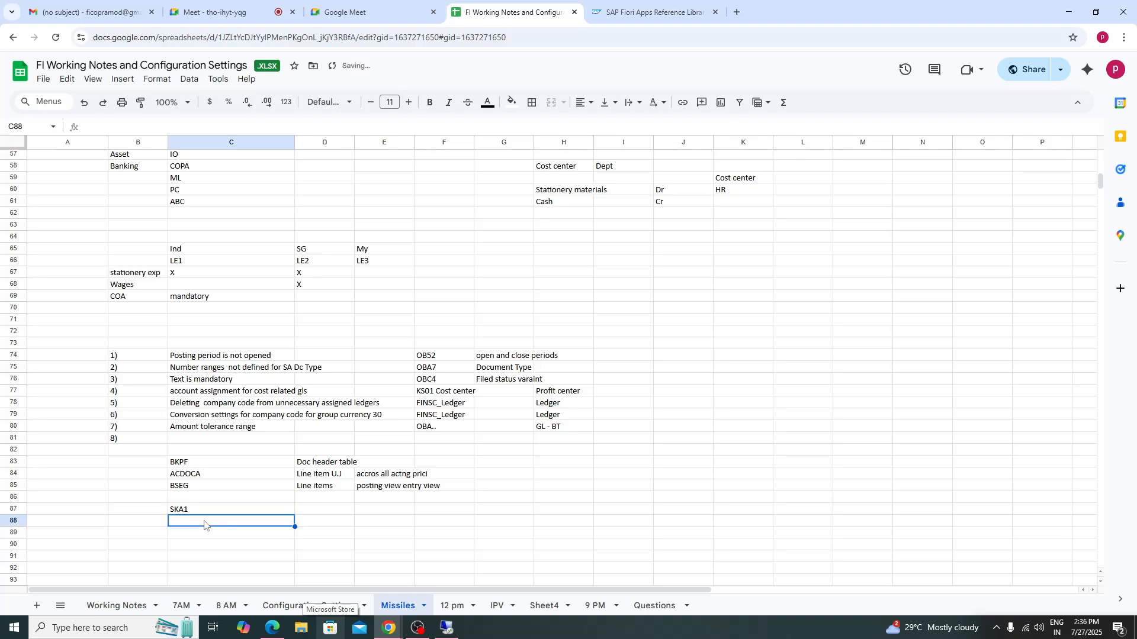
pyautogui.write('SKB1')
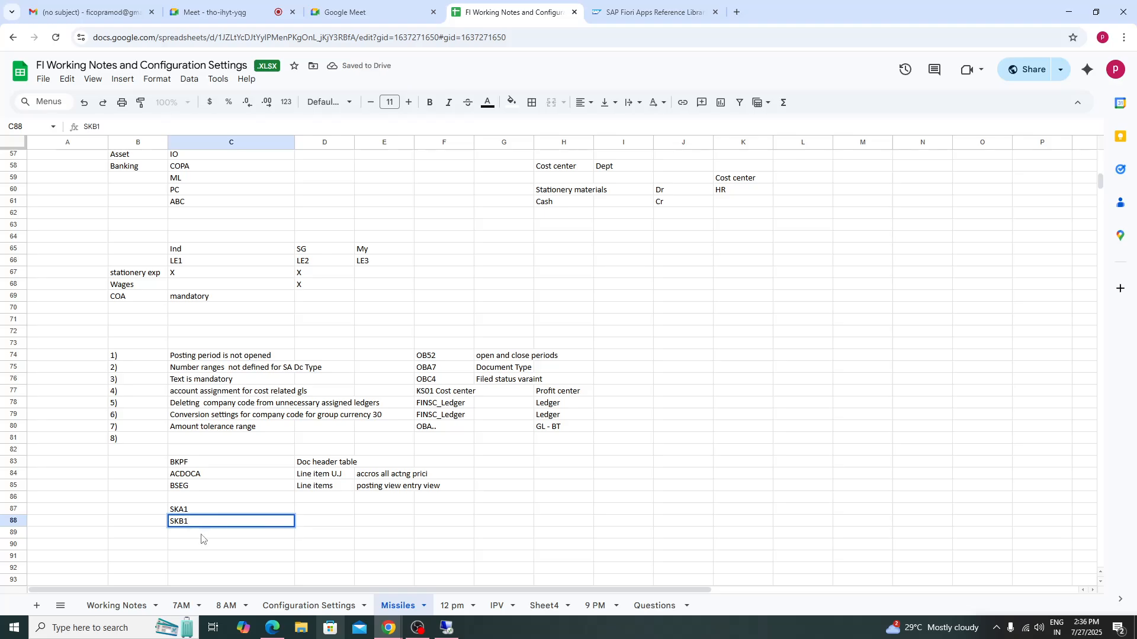
pyautogui.press('Return')
pyautogui.write('S')
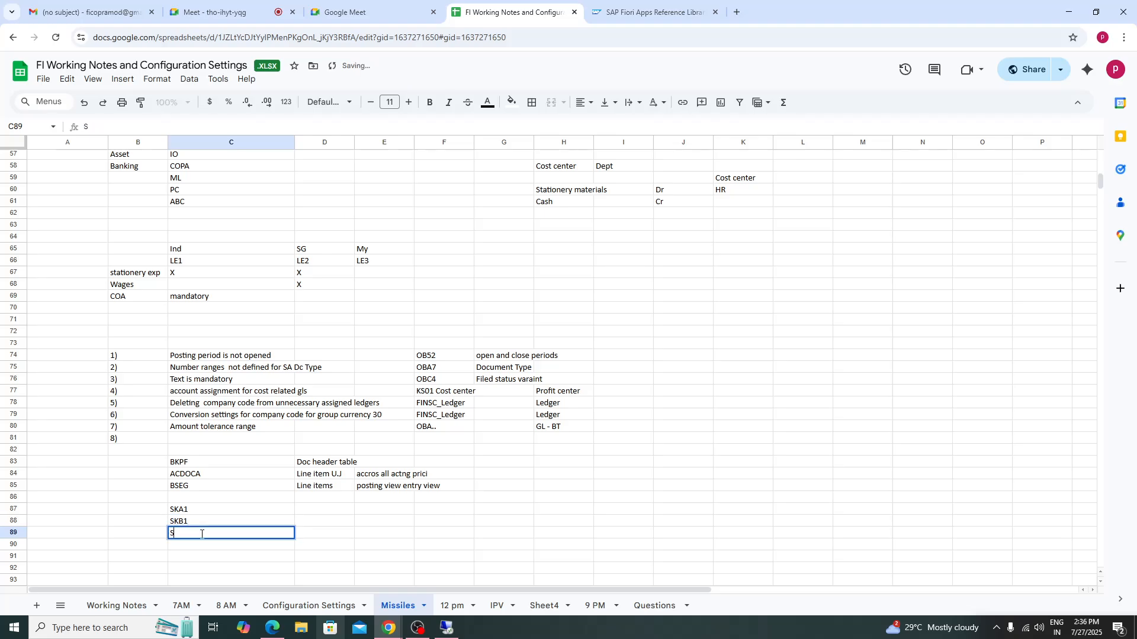
pyautogui.write('KAT')
# - Describe the tables beside them as 'Chart of accts', 'company code' and 'Description data'
pyautogui.click(337, 514)
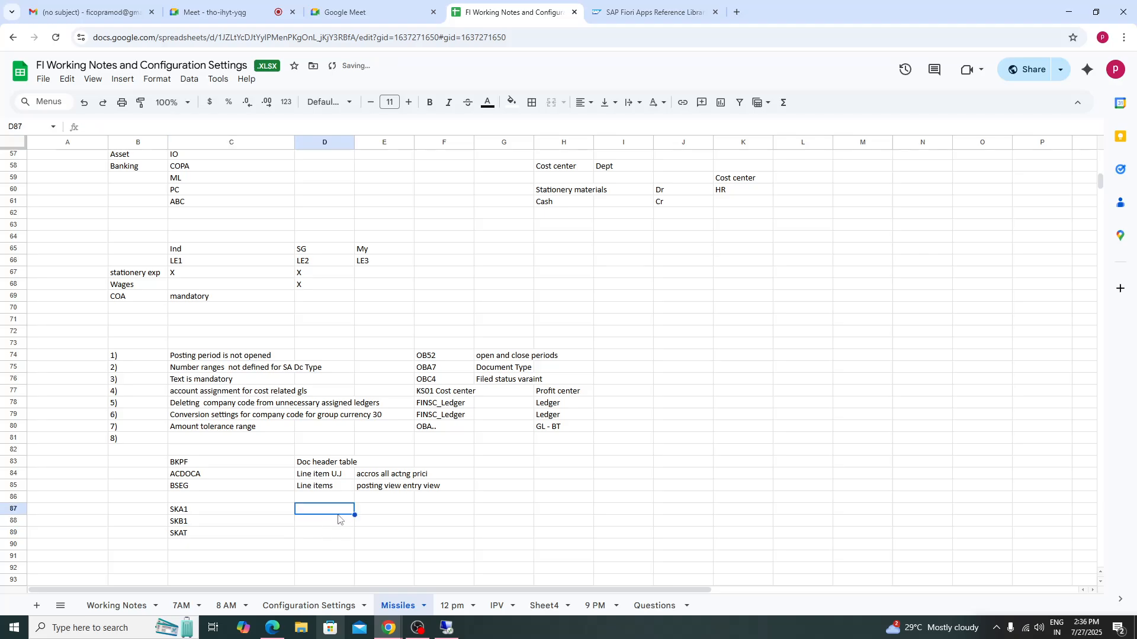
pyautogui.write('Chart ')
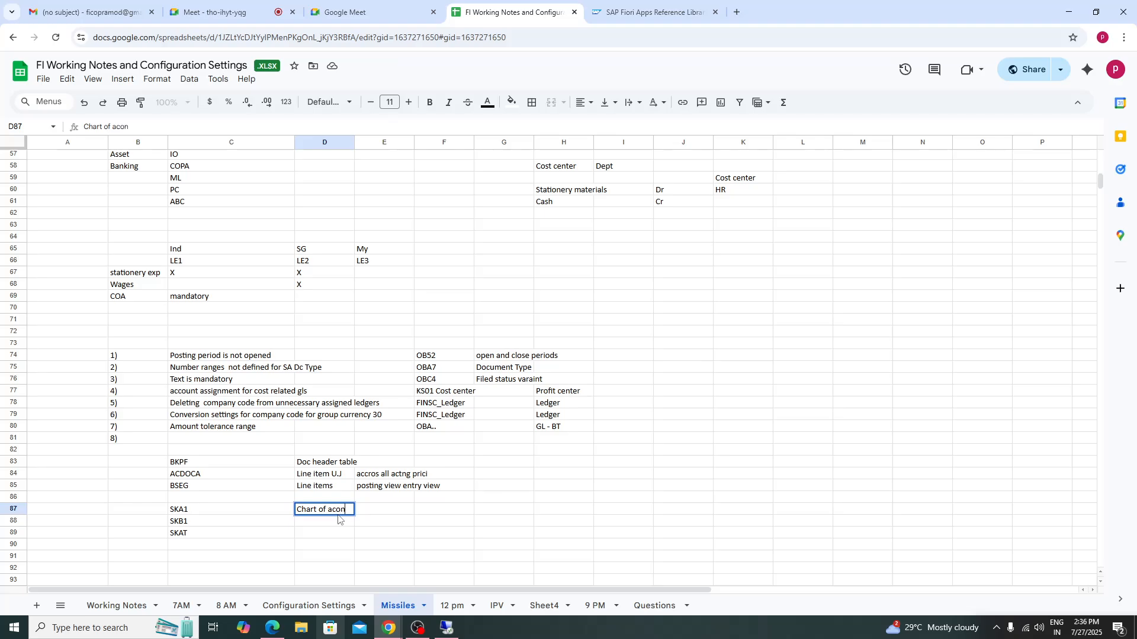
pyautogui.write('of accts')
pyautogui.click(319, 524)
pyautogui.write('compan')
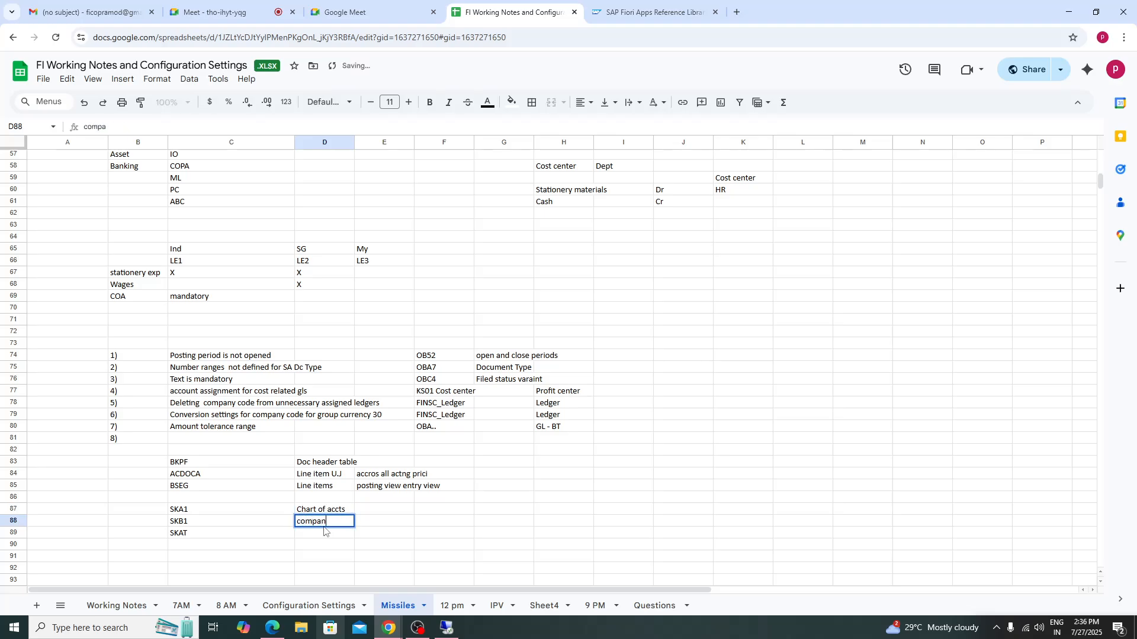
pyautogui.write('y code')
pyautogui.click(320, 539)
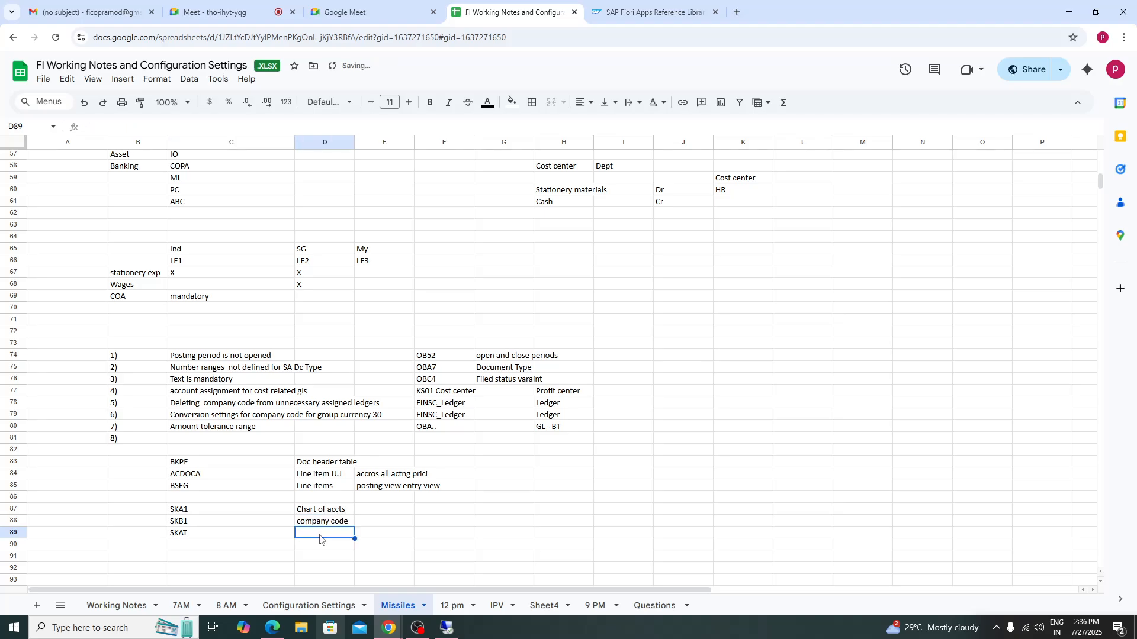
pyautogui.write('Descr')
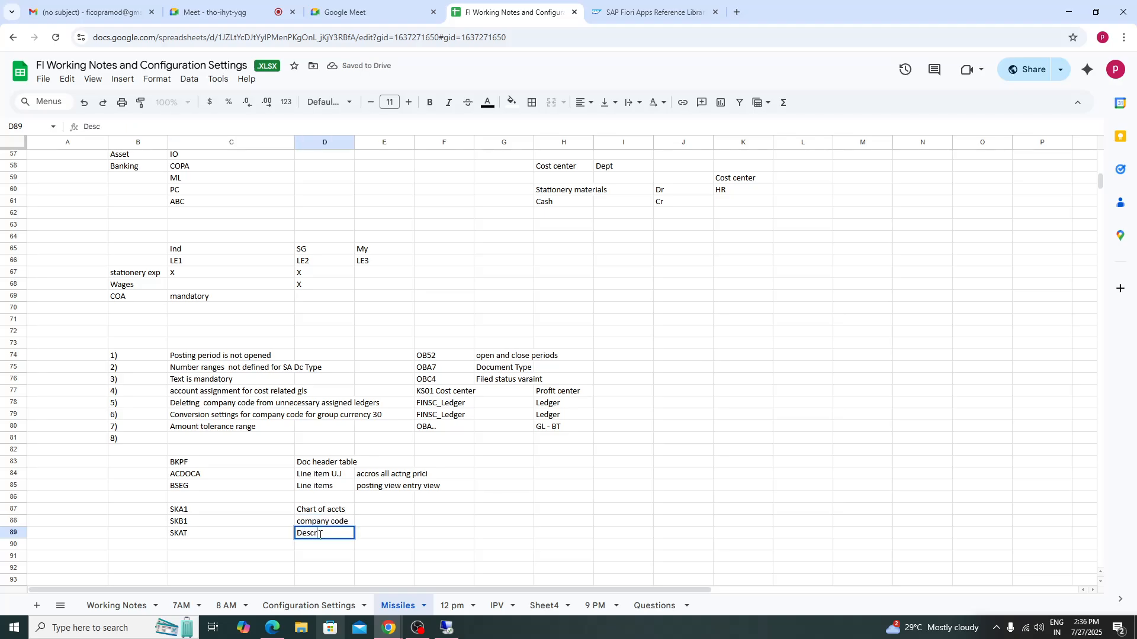
pyautogui.write('iption data')
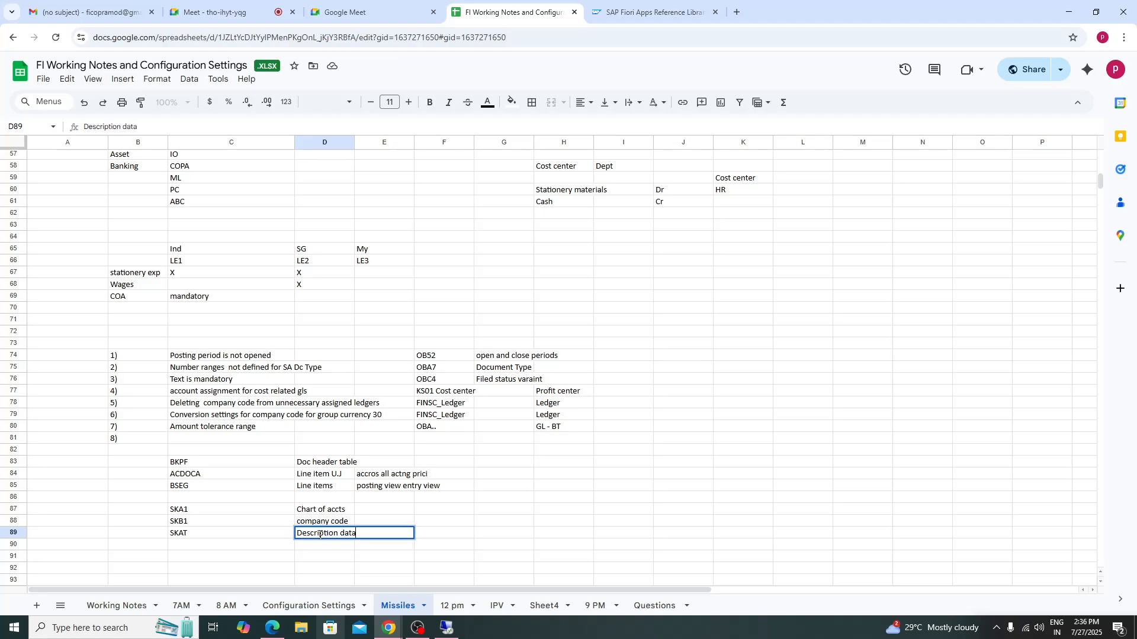
pyautogui.click(489, 546)
pyautogui.moveTo(195, 512); pyautogui.dragTo(384, 546)
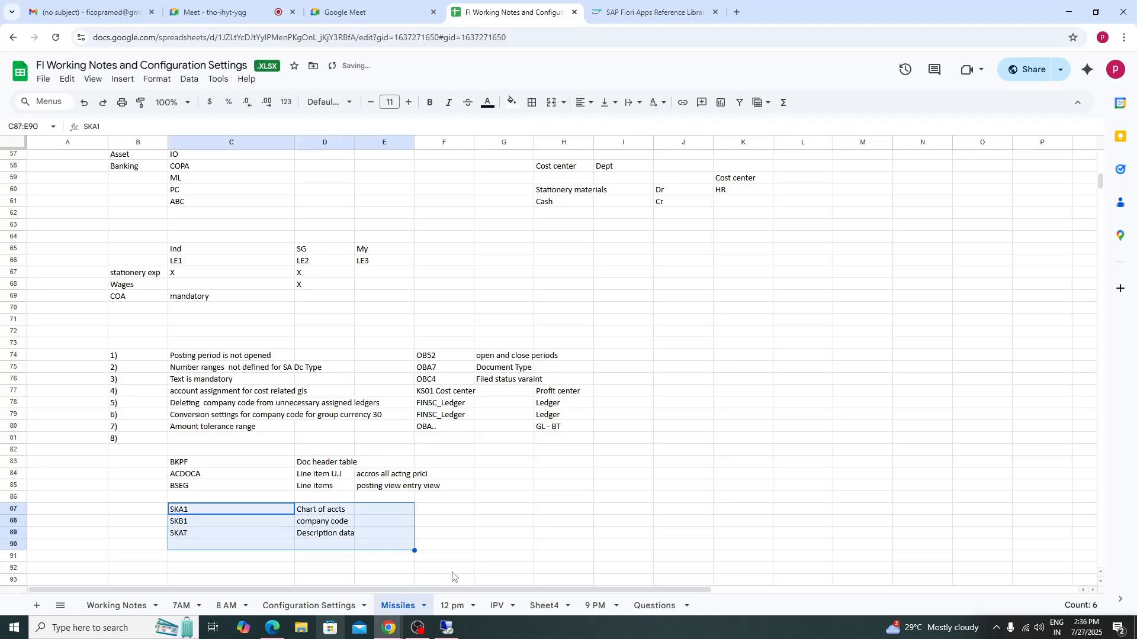
pyautogui.click(544, 501)
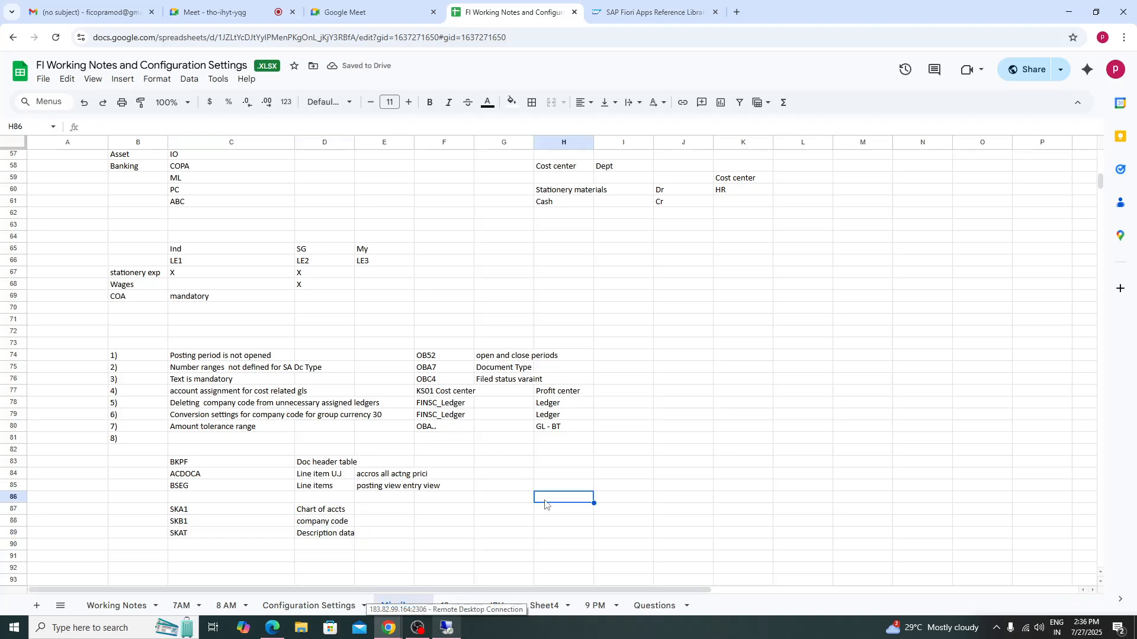
pyautogui.click(512, 488)
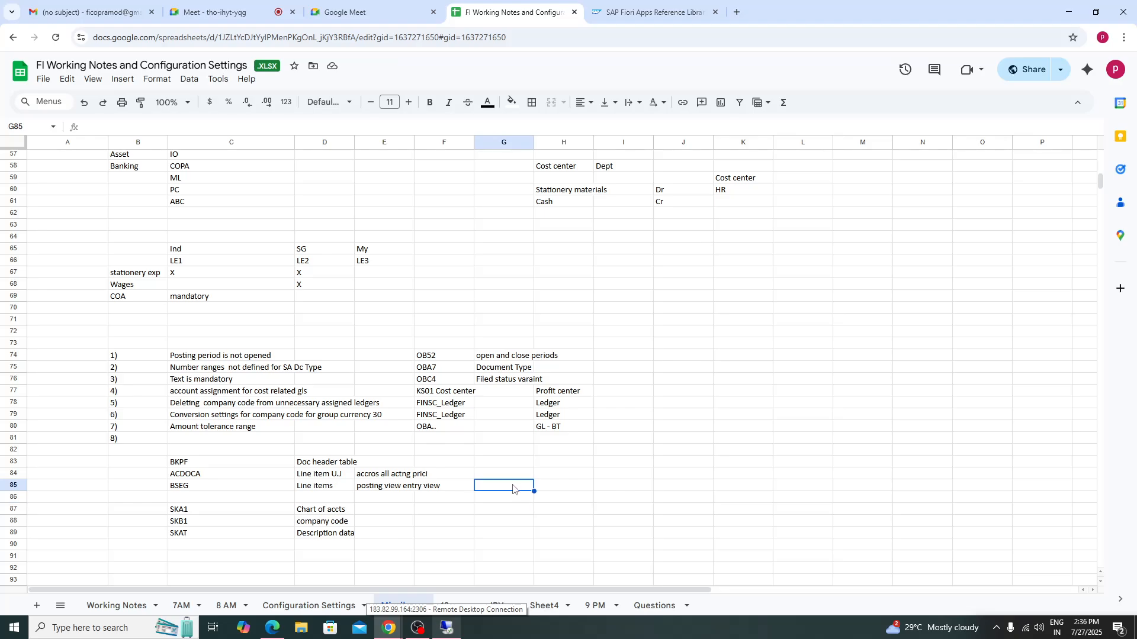
# - Review the G/L master data, document display and report notes in the Configuration Settings sheet
pyautogui.click(310, 605)
pyautogui.click(87, 494)
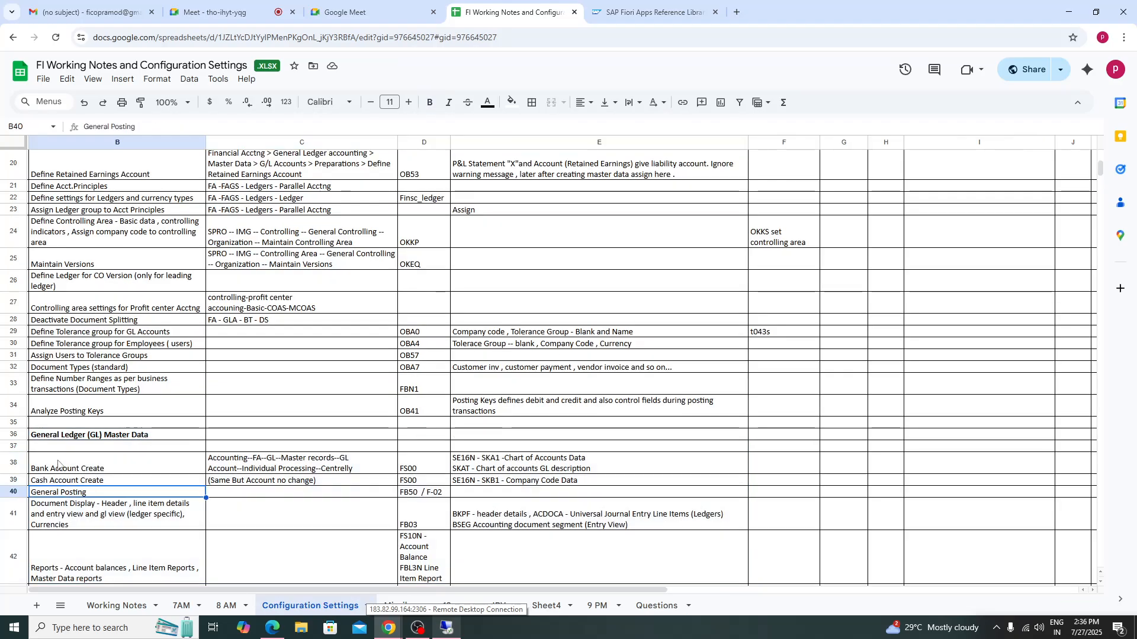
pyautogui.moveTo(59, 464); pyautogui.dragTo(467, 481)
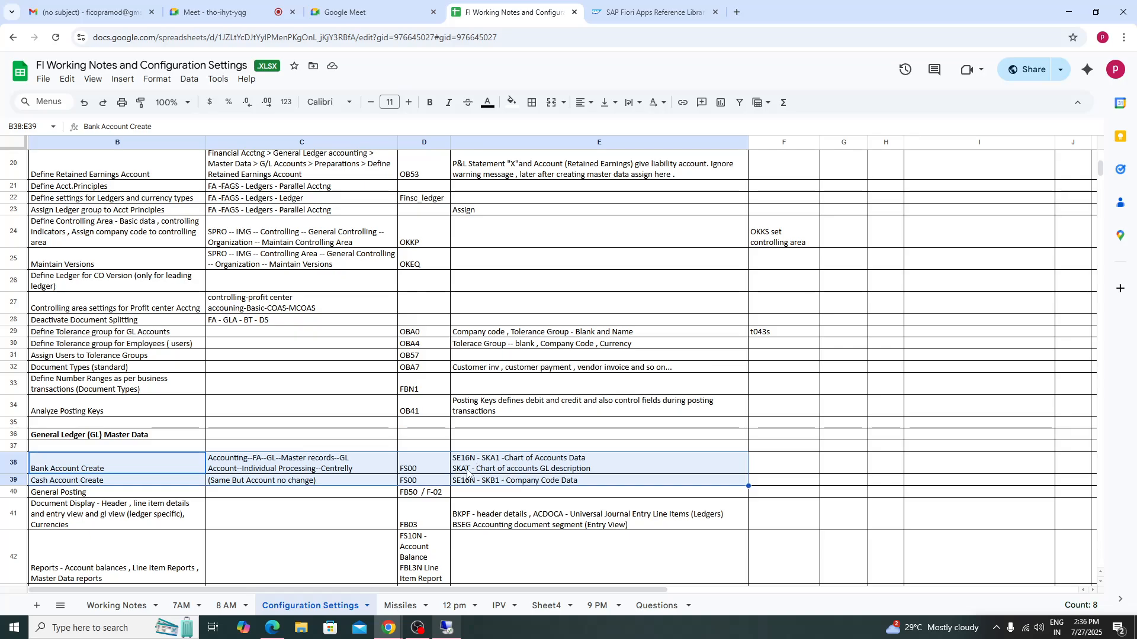
pyautogui.moveTo(102, 503); pyautogui.dragTo(521, 519)
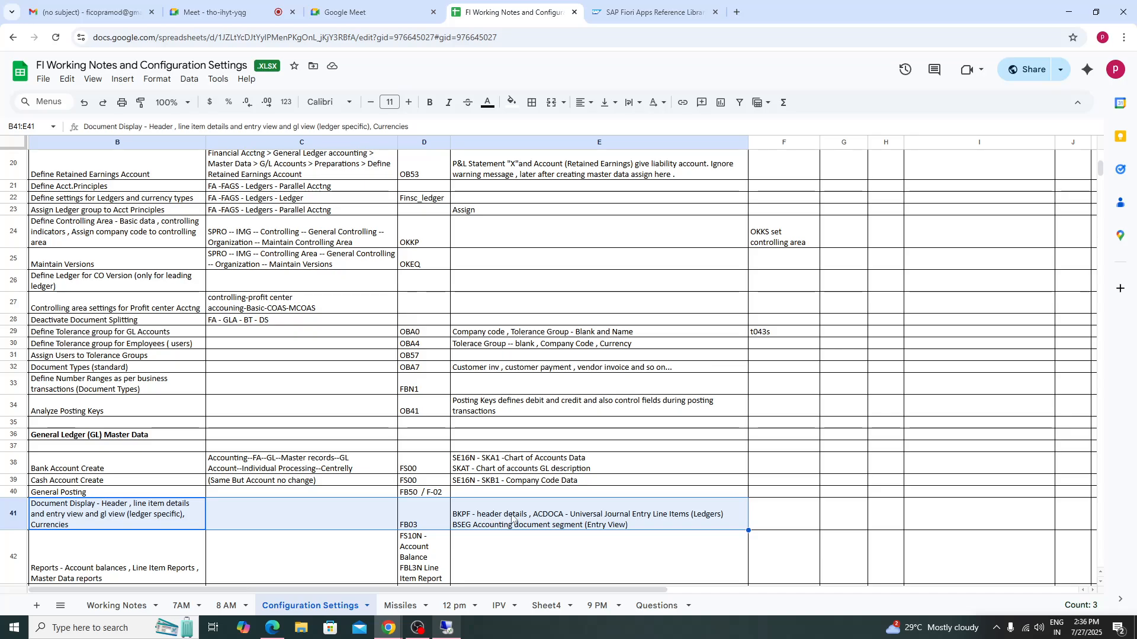
pyautogui.click(127, 560)
pyautogui.press('Down')
pyautogui.press('Down')
pyautogui.press('Down')
pyautogui.press('Down')
pyautogui.press('Down')
pyautogui.press('Down')
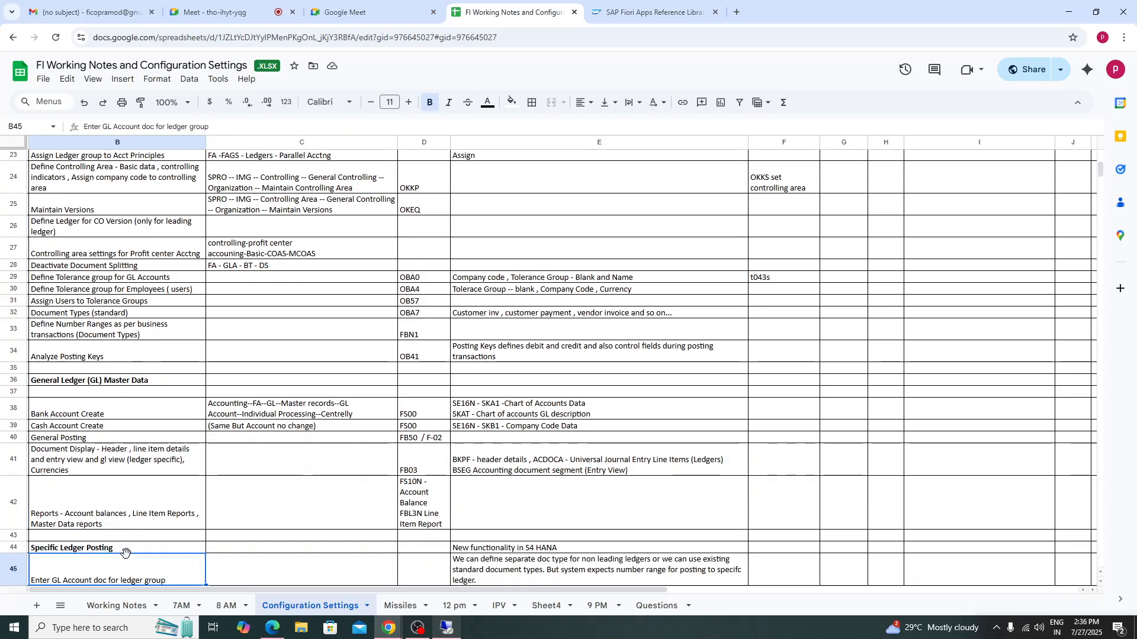
pyautogui.click(420, 476)
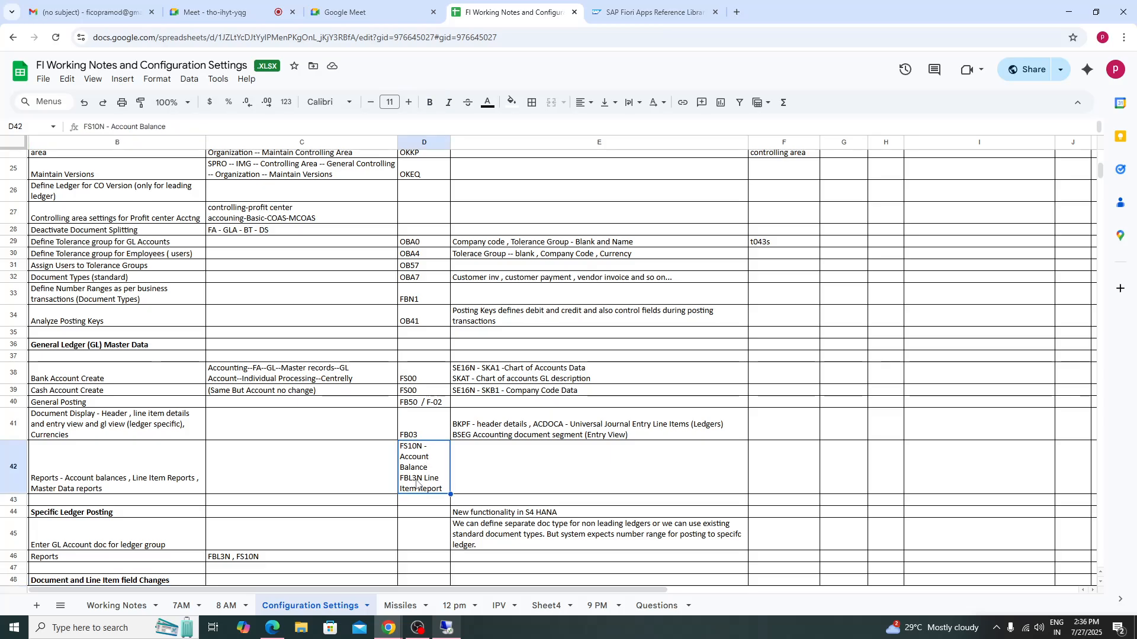
# - Open FBL3N and display all line items for G/L account 1000 in company code TA98
pyautogui.click(449, 632)
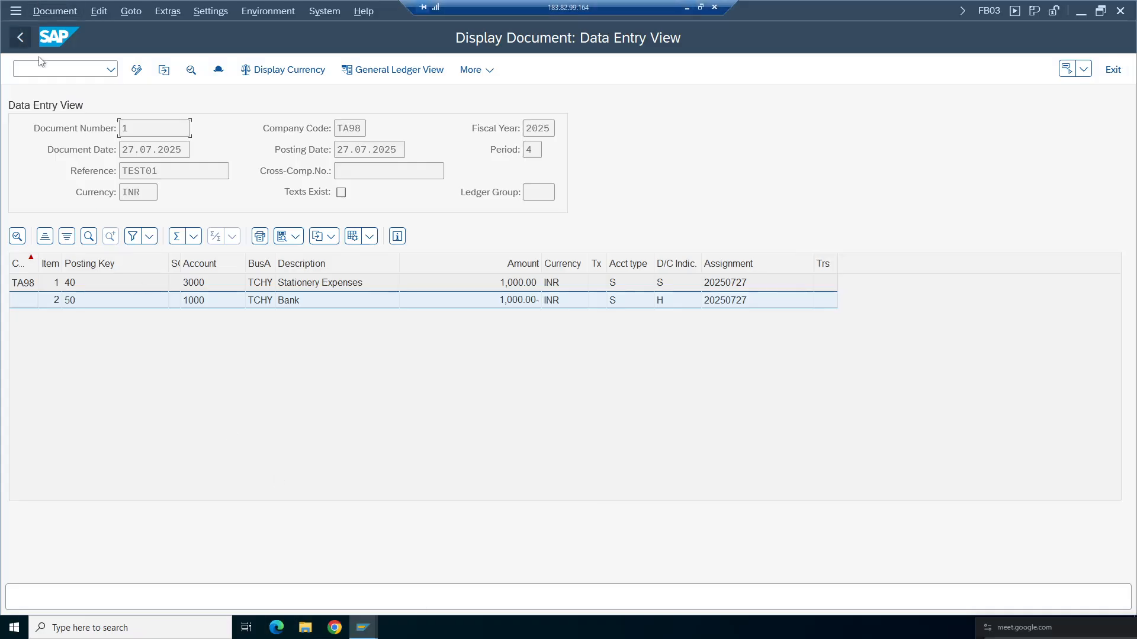
pyautogui.write('/ofbl3n')
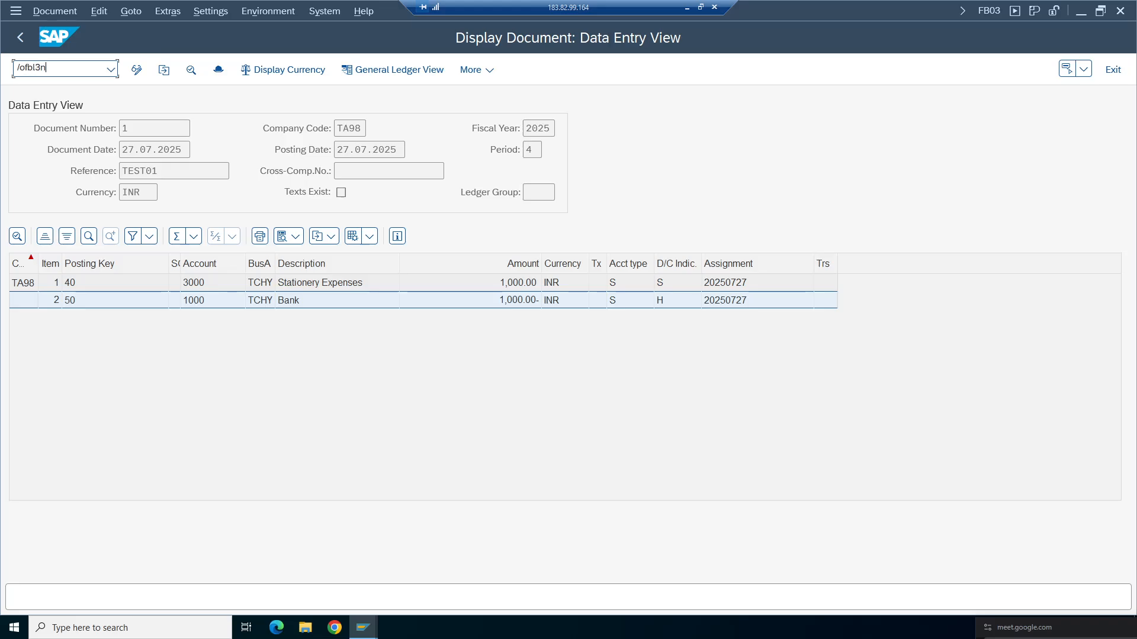
pyautogui.press('Return')
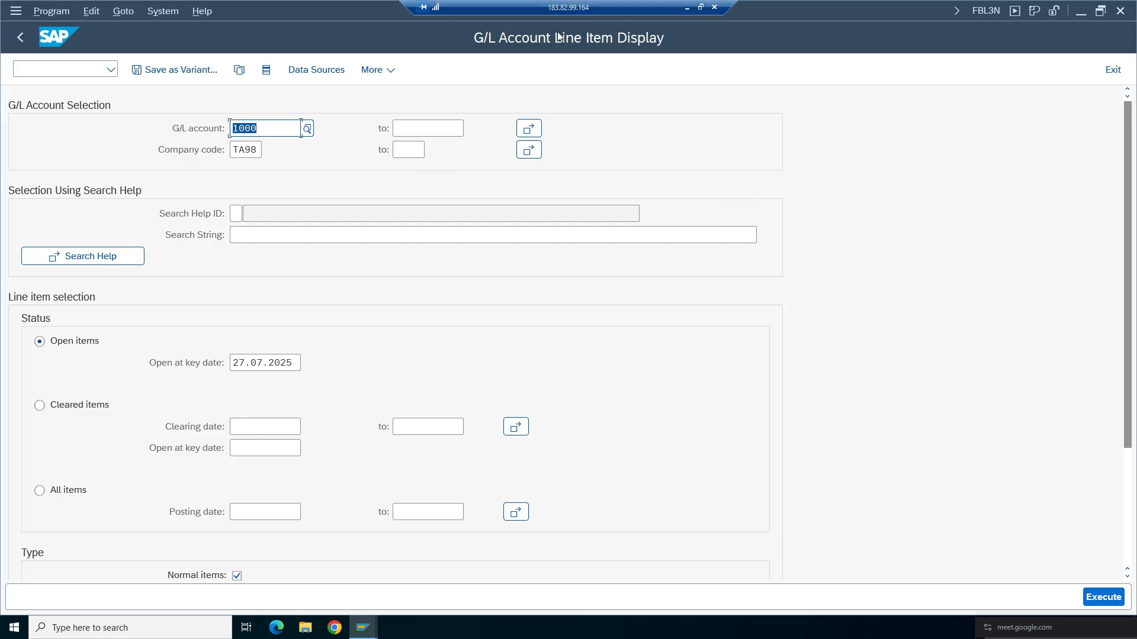
pyautogui.click(301, 128)
pyautogui.click(60, 497)
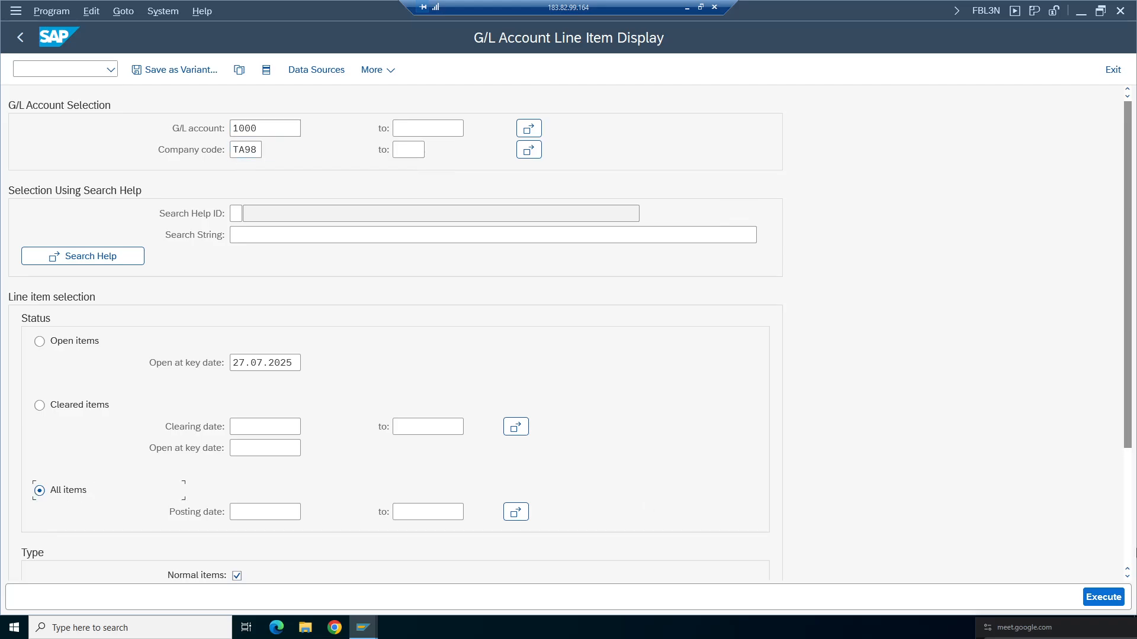
pyautogui.click(1105, 597)
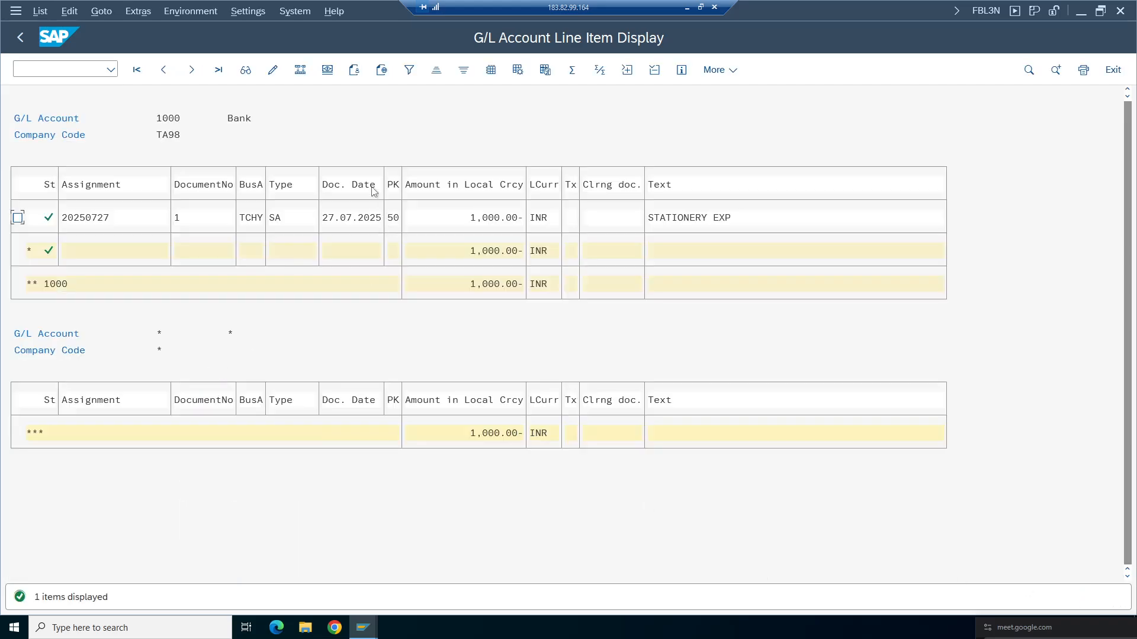
# - Open the bank line item's document, view its data entry view, and return to the line item selection
pyautogui.click(484, 218)
pyautogui.doubleClick(359, 216)
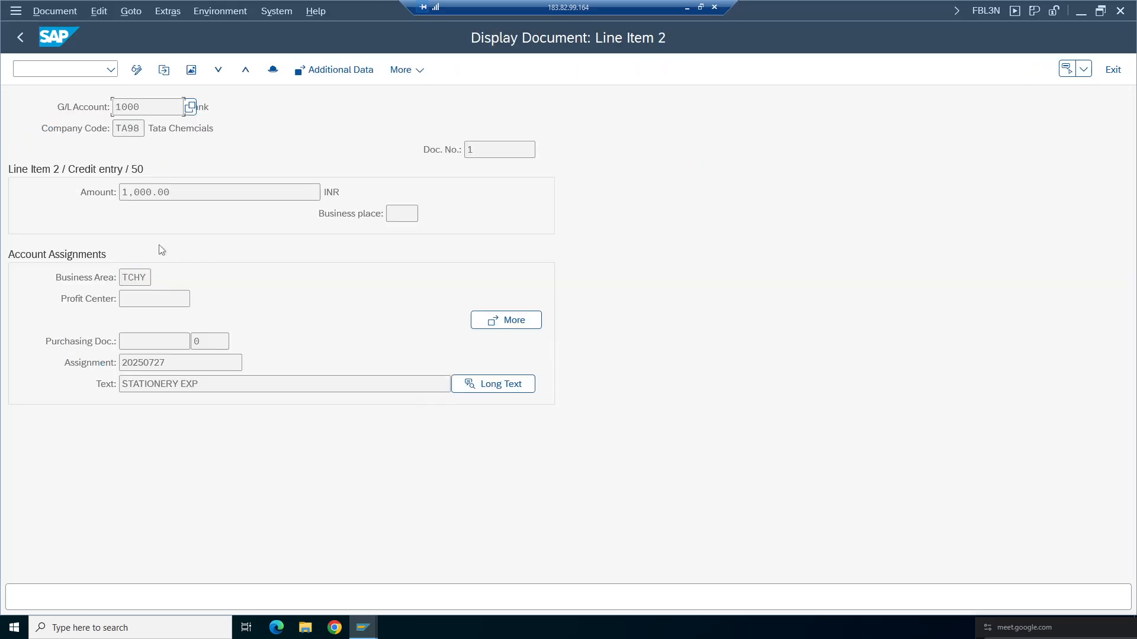
pyautogui.click(194, 72)
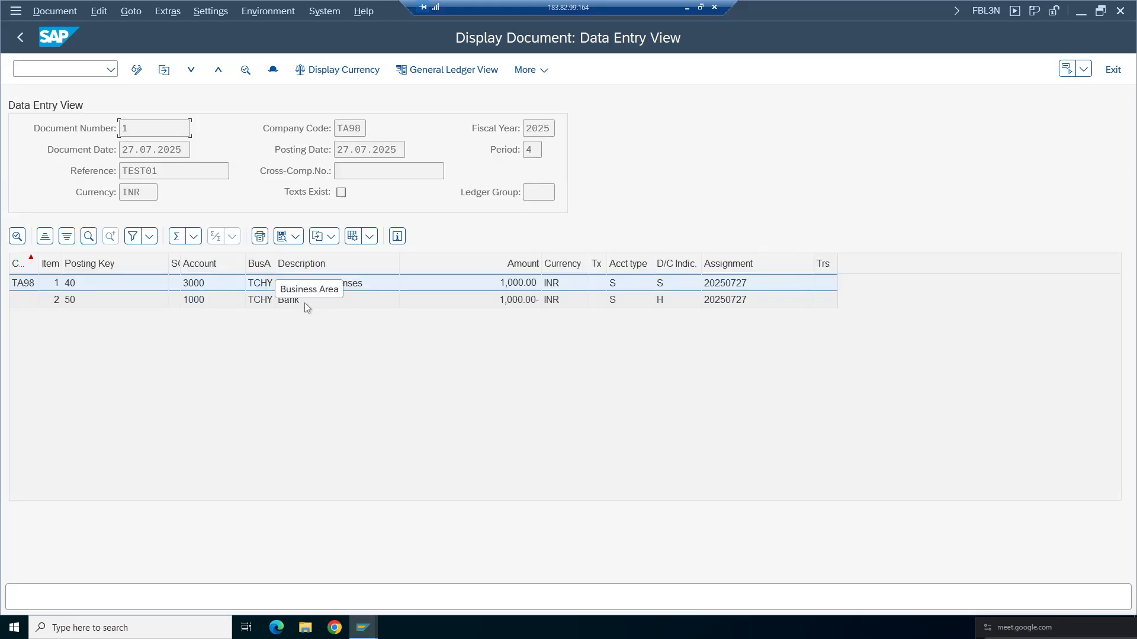
pyautogui.click(19, 38)
pyautogui.click(20, 38)
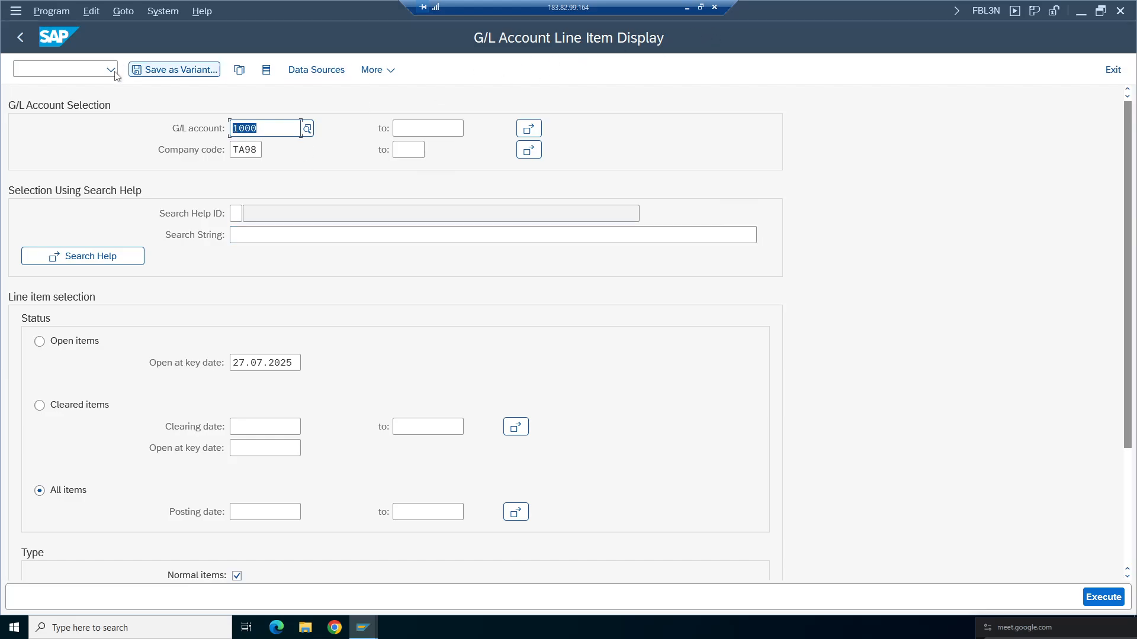
pyautogui.click(97, 71)
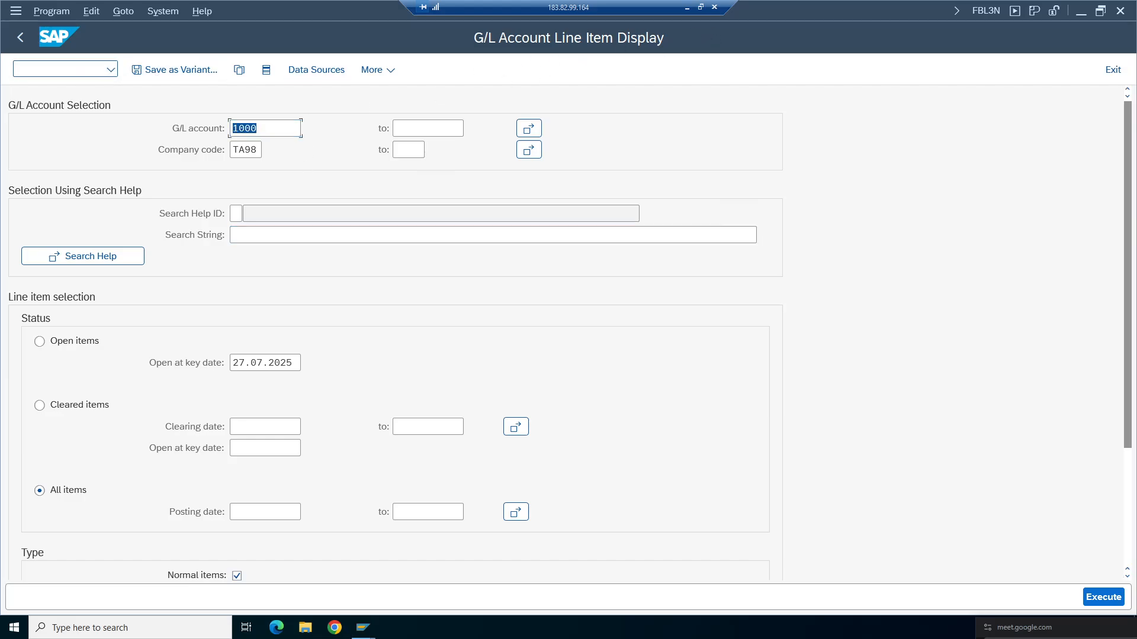
pyautogui.write('/o')
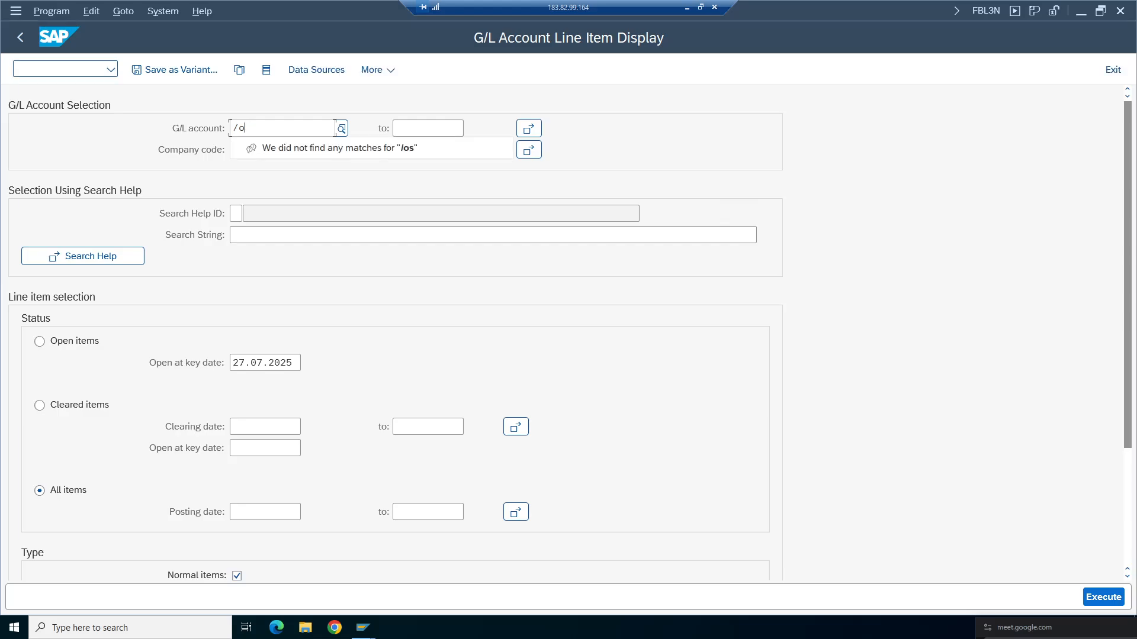
pyautogui.write('sfs10N')
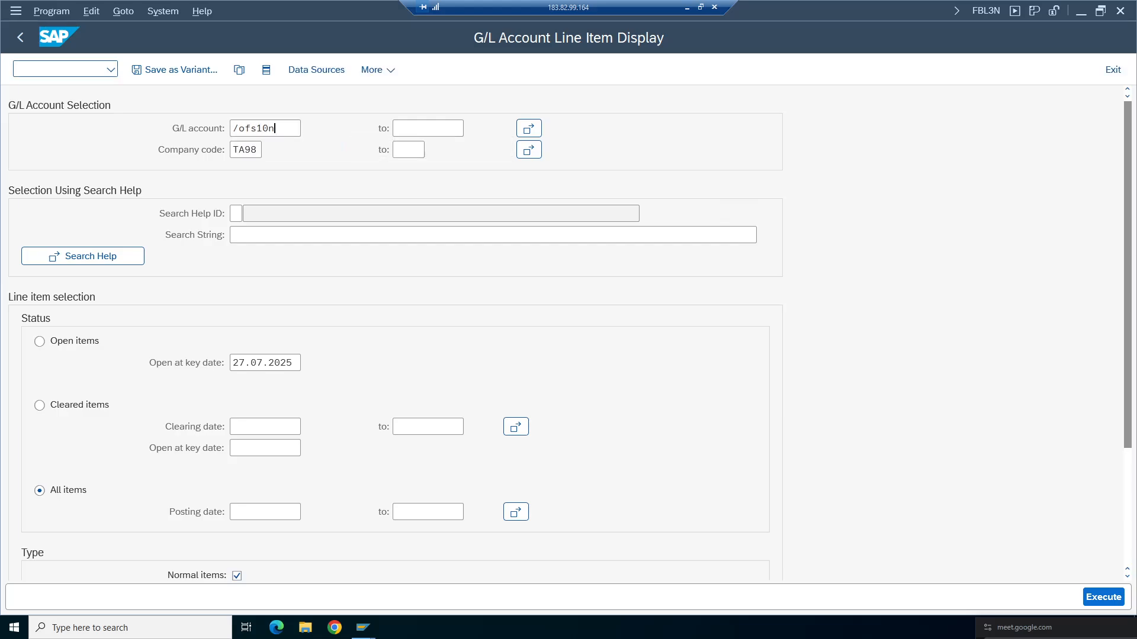
pyautogui.press('Return')
# - Open FS10N and display the balances of account 1000 in company code TA98 for fiscal year 2025
pyautogui.click(17, 69)
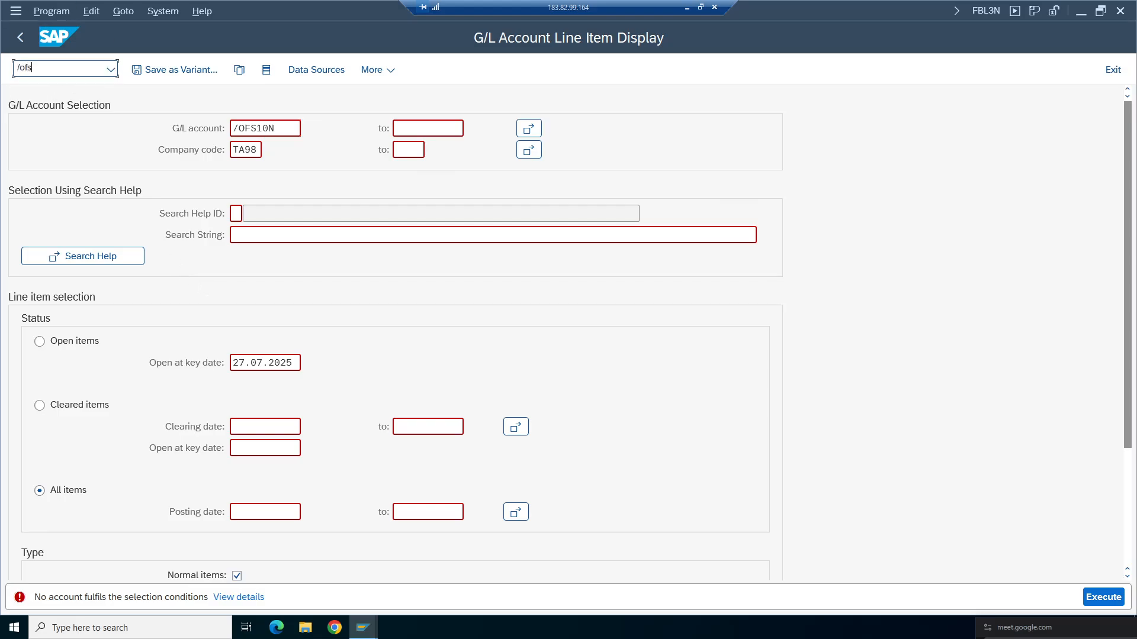
pyautogui.press('Return')
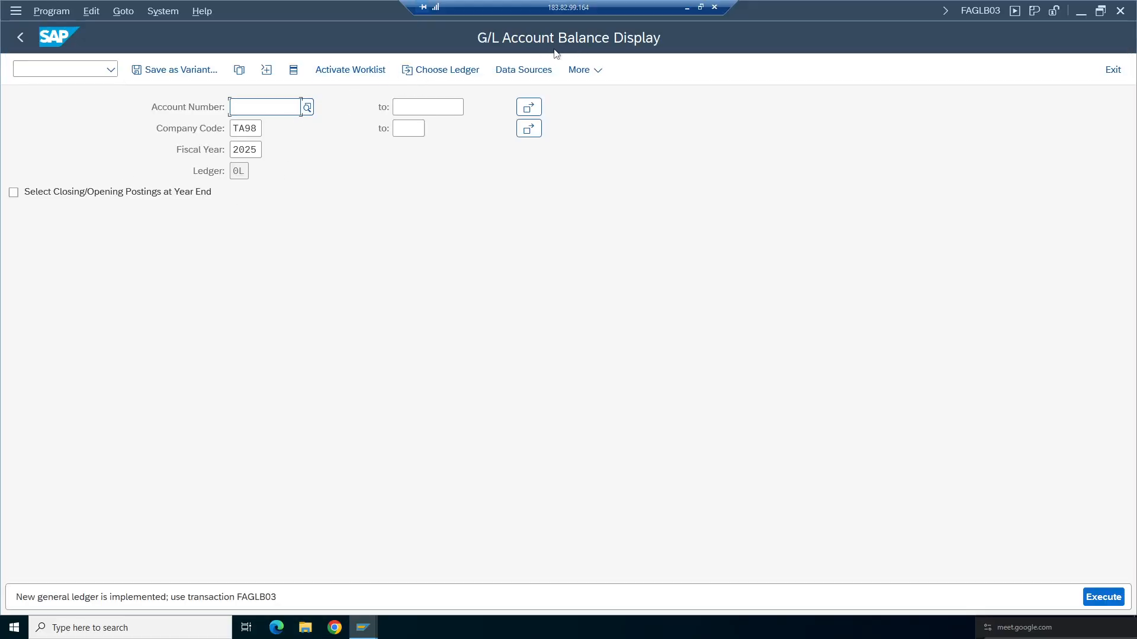
pyautogui.click(255, 109)
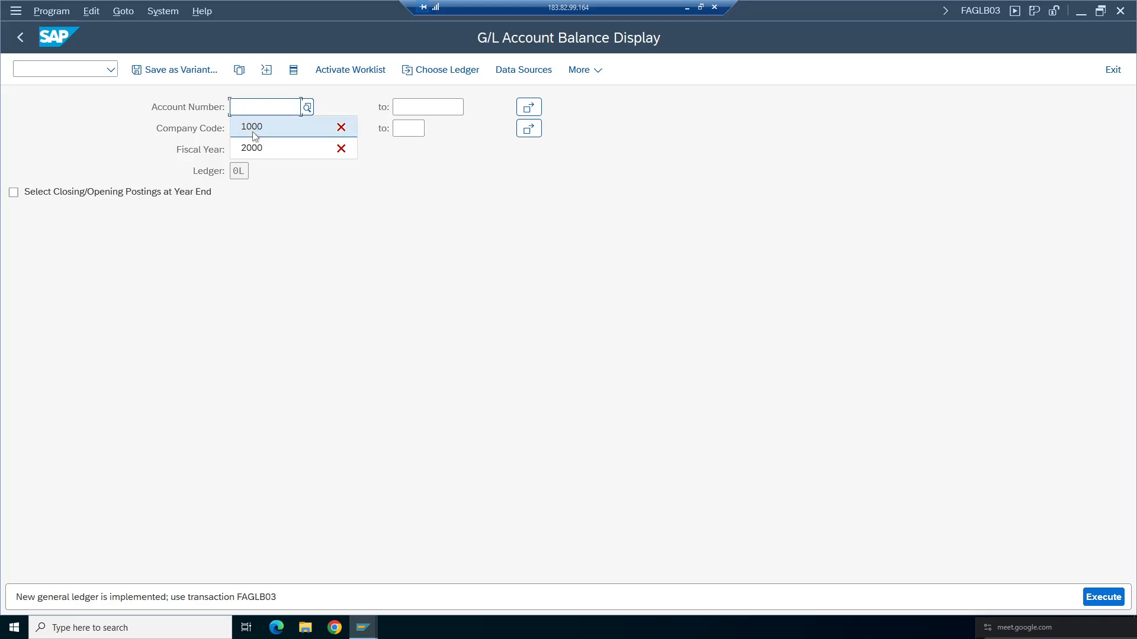
pyautogui.click(253, 130)
pyautogui.click(253, 149)
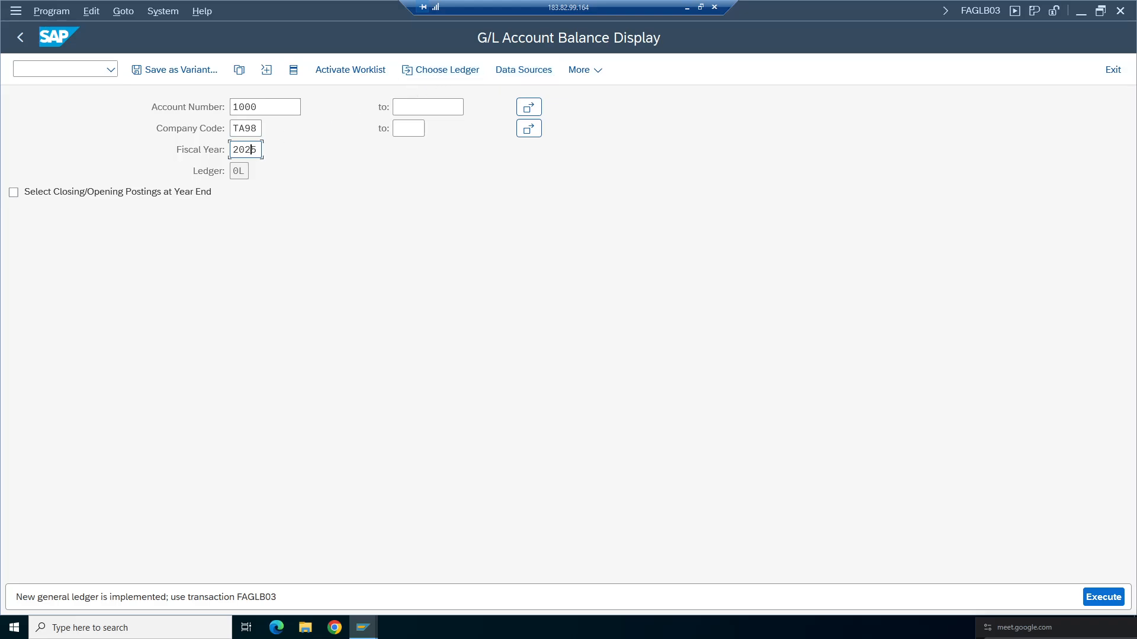
pyautogui.press('Tab')
pyautogui.click(1103, 597)
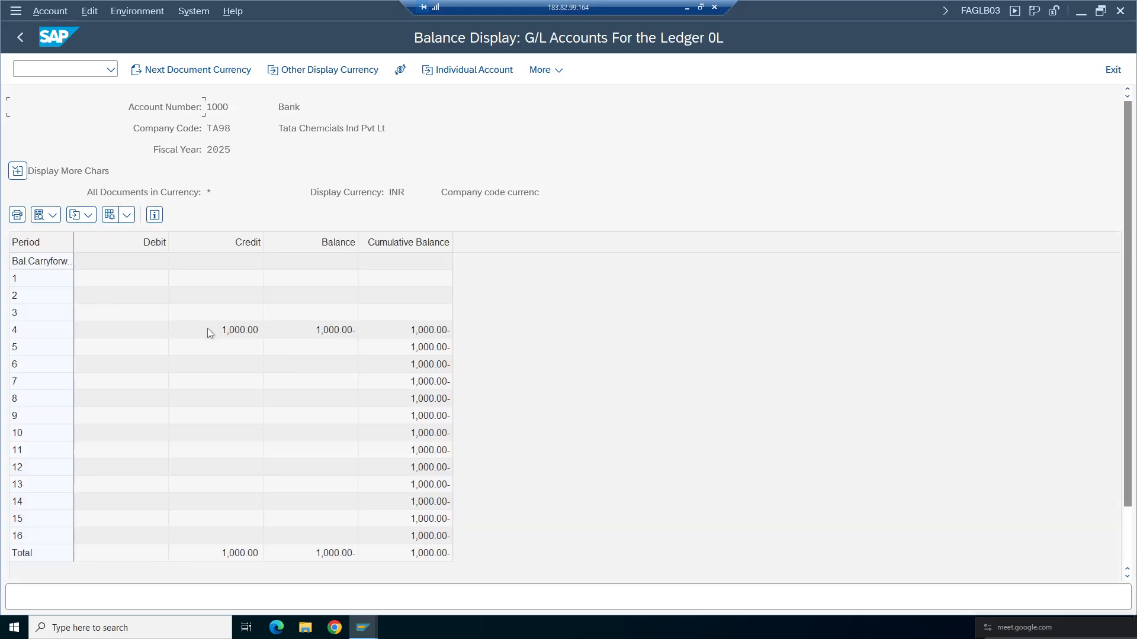
# - Examine the period-by-period debit, credit, balance and cumulative balance rows for account 1000, then return to the selection screen
pyautogui.click(232, 335)
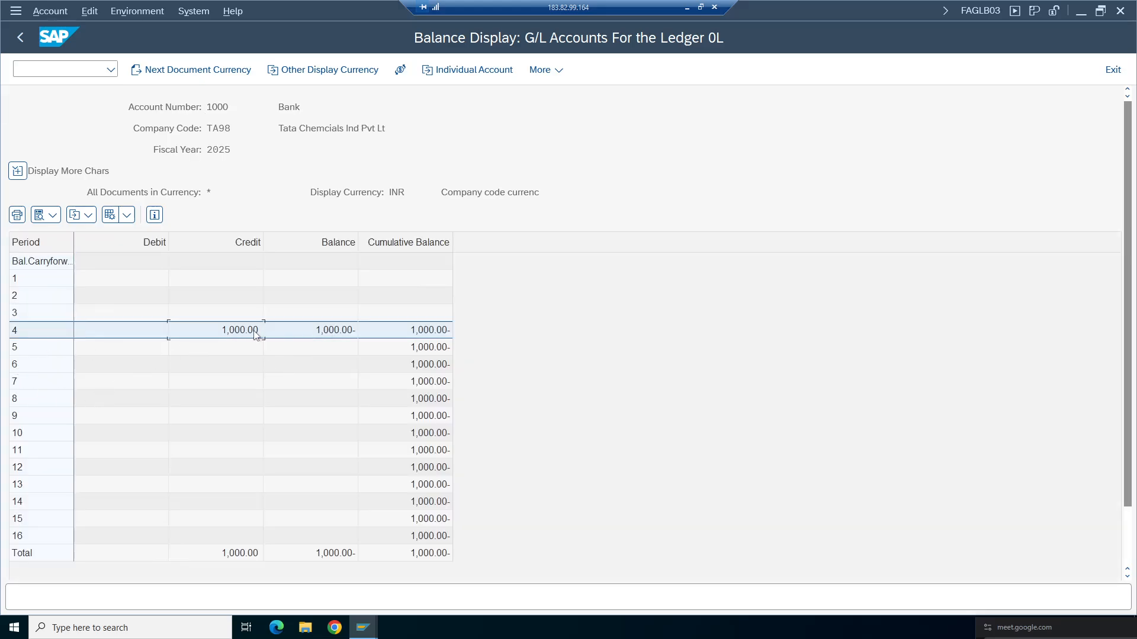
pyautogui.moveTo(295, 107); pyautogui.dragTo(186, 156)
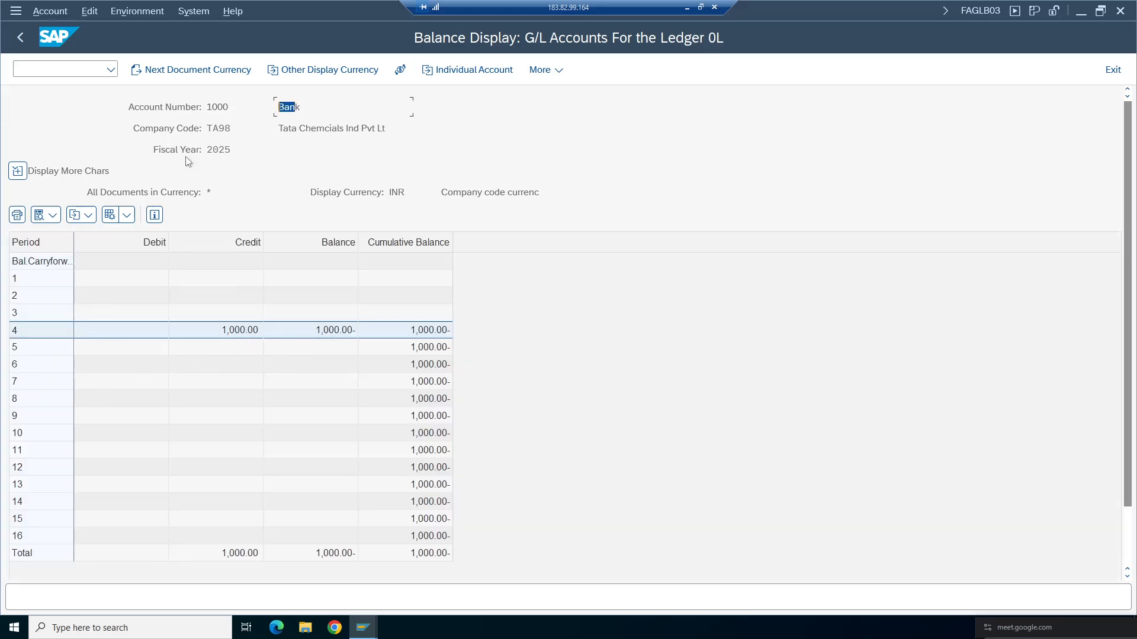
pyautogui.click(212, 335)
pyautogui.click(298, 102)
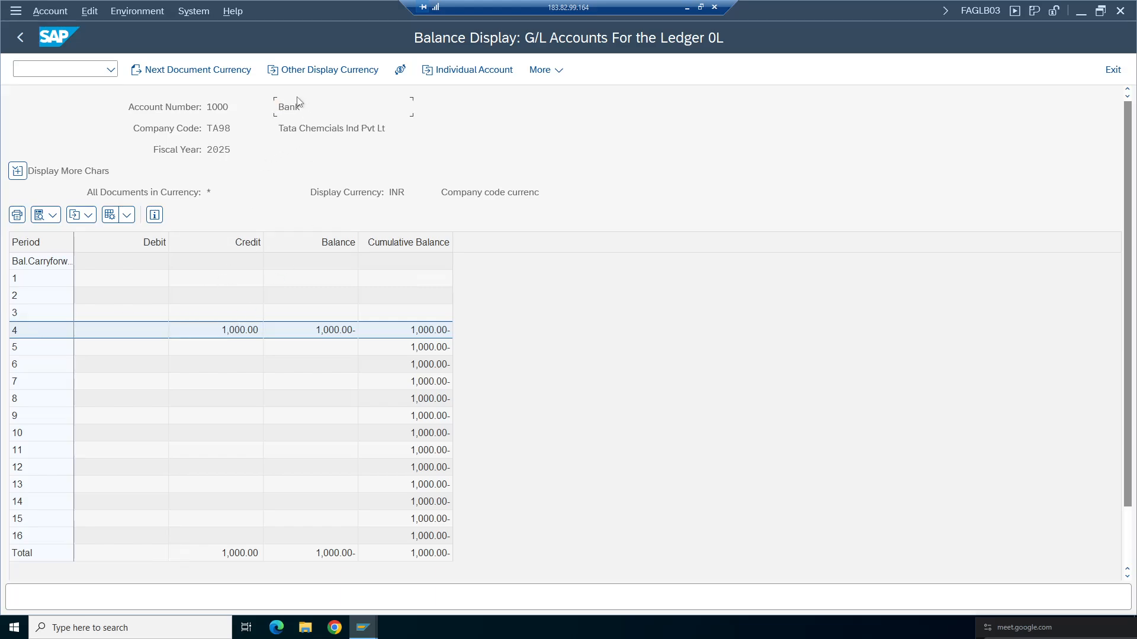
pyautogui.click(309, 333)
pyautogui.click(442, 334)
pyautogui.click(36, 537)
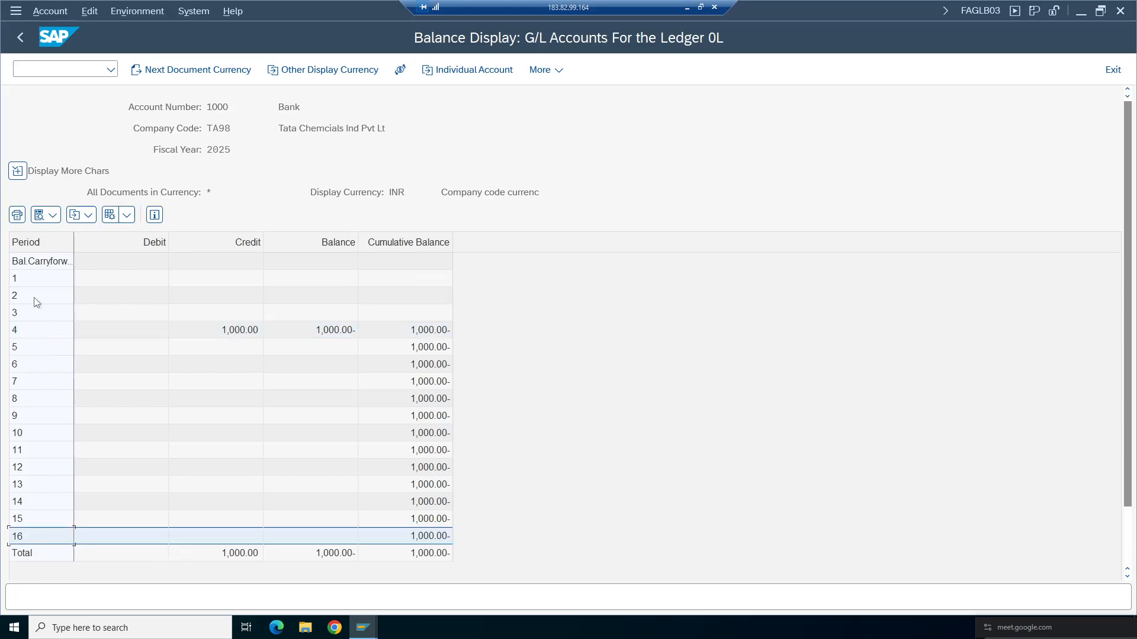
pyautogui.click(29, 280)
pyautogui.click(242, 468)
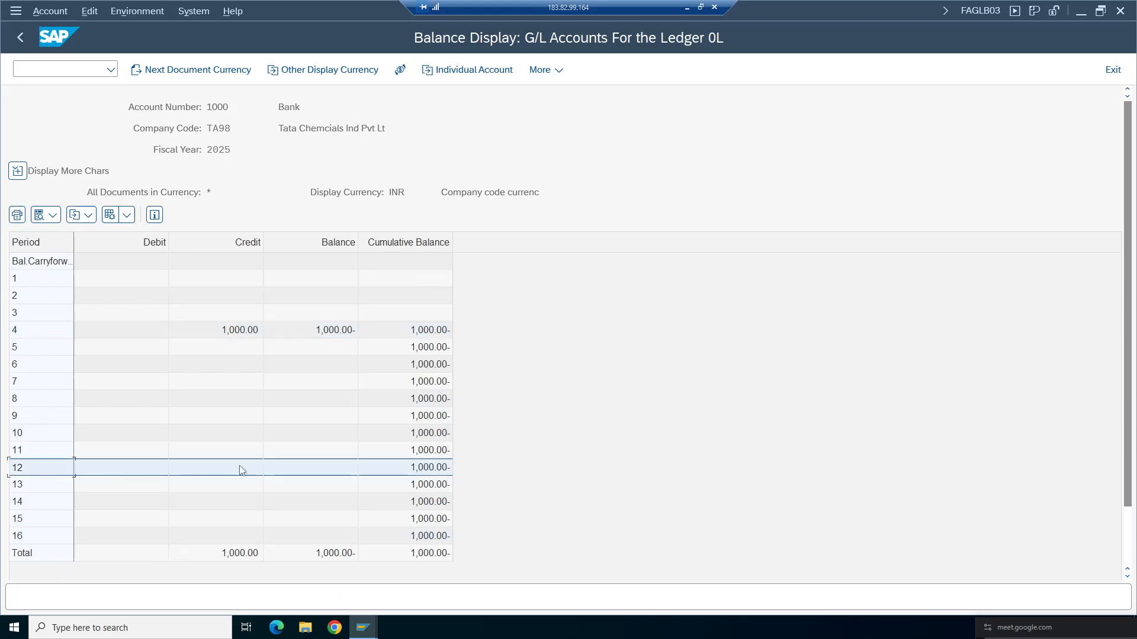
pyautogui.click(345, 469)
pyautogui.click(195, 472)
pyautogui.click(21, 279)
pyautogui.click(25, 300)
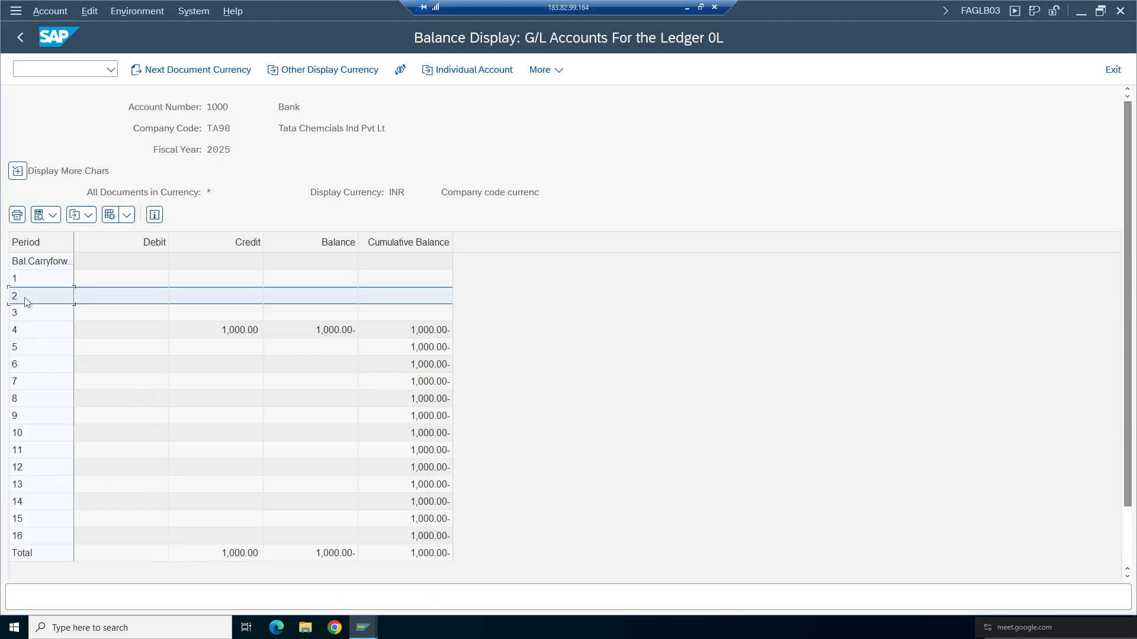
pyautogui.click(22, 319)
pyautogui.click(253, 334)
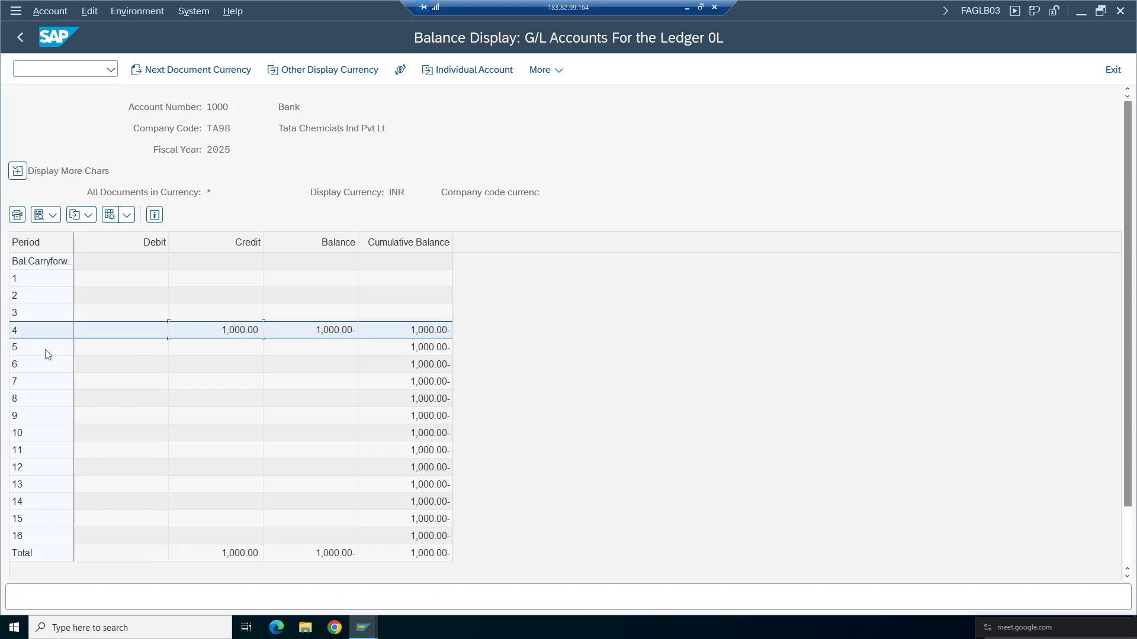
pyautogui.click(30, 422)
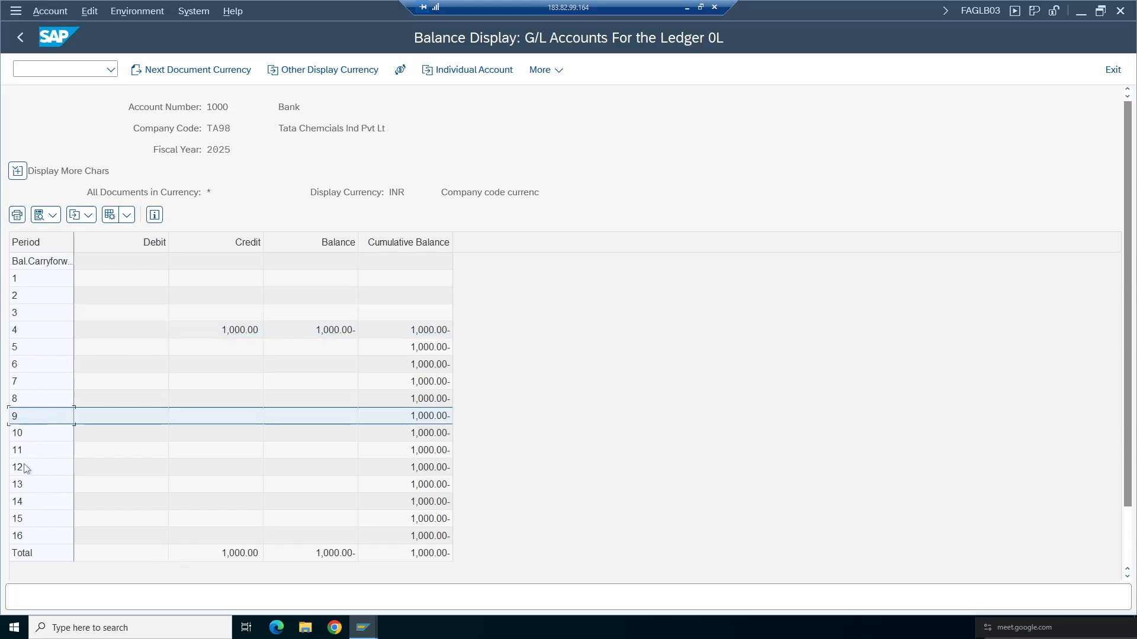
pyautogui.click(30, 436)
pyautogui.click(33, 452)
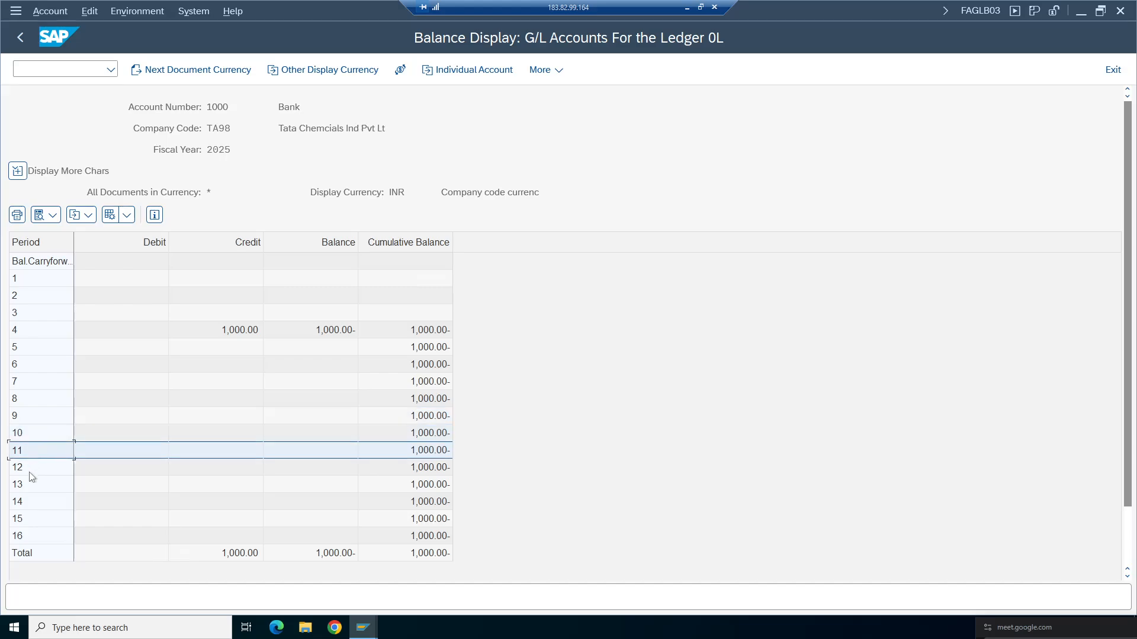
pyautogui.click(34, 468)
pyautogui.click(26, 486)
pyautogui.click(27, 502)
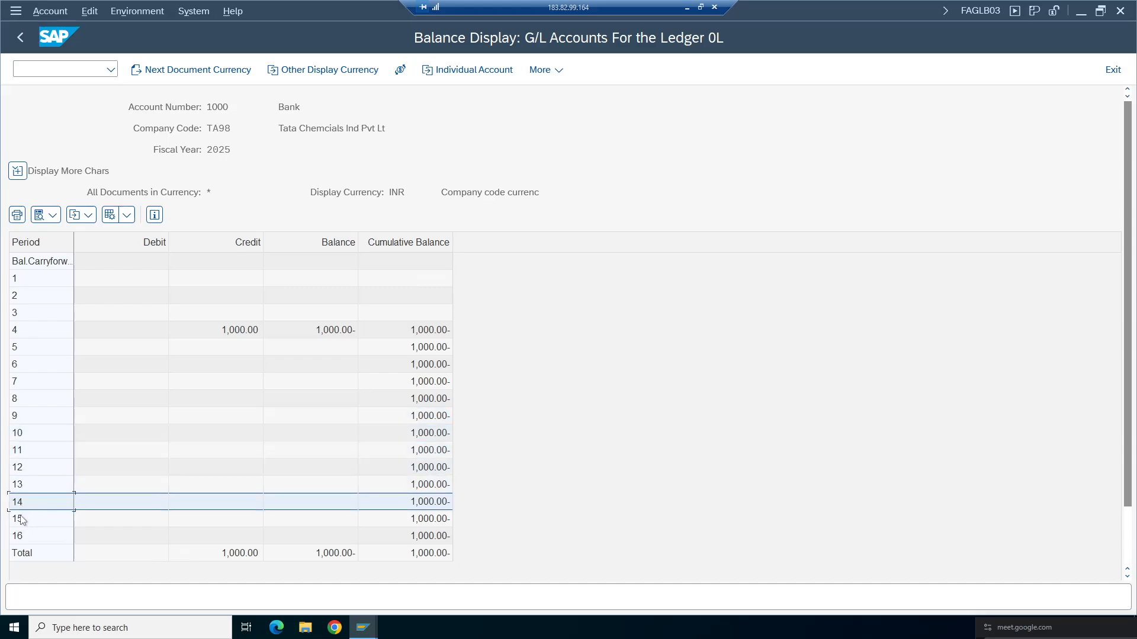
pyautogui.click(23, 519)
pyautogui.click(26, 539)
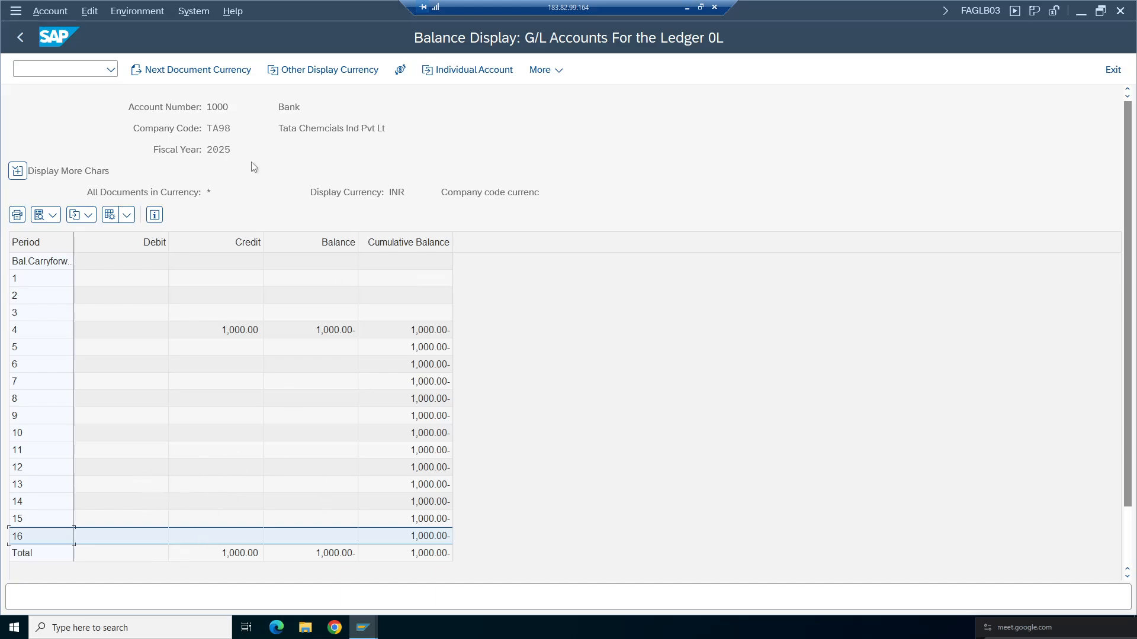
pyautogui.click(20, 37)
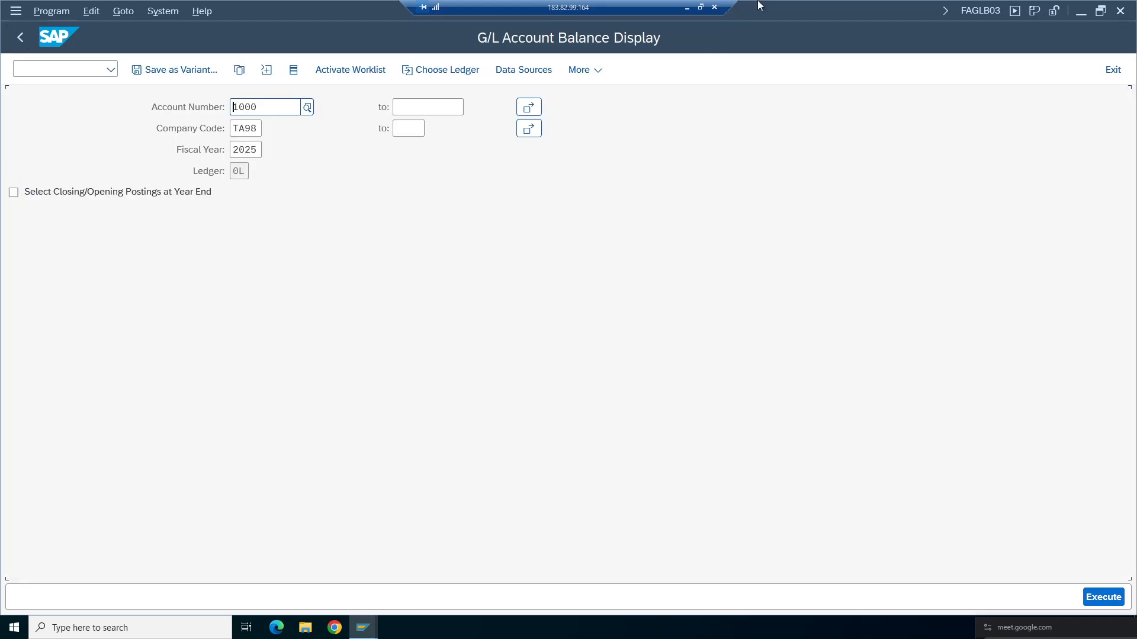
# - Switch to the notes spreadsheet and review the General Ledger (GL) Master Data section rows 36 to 42 in Configuration Settings
pyautogui.click(688, 7)
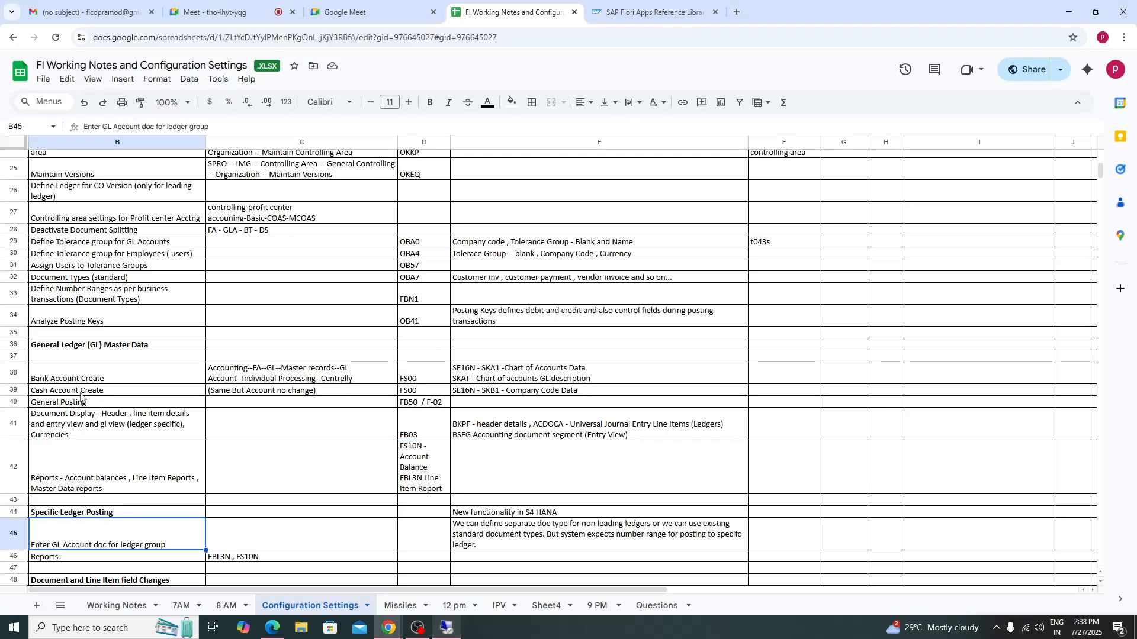
pyautogui.click(83, 346)
pyautogui.keyDown('shift'); pyautogui.click(666, 473); pyautogui.keyUp('shift')
pyautogui.click(671, 493)
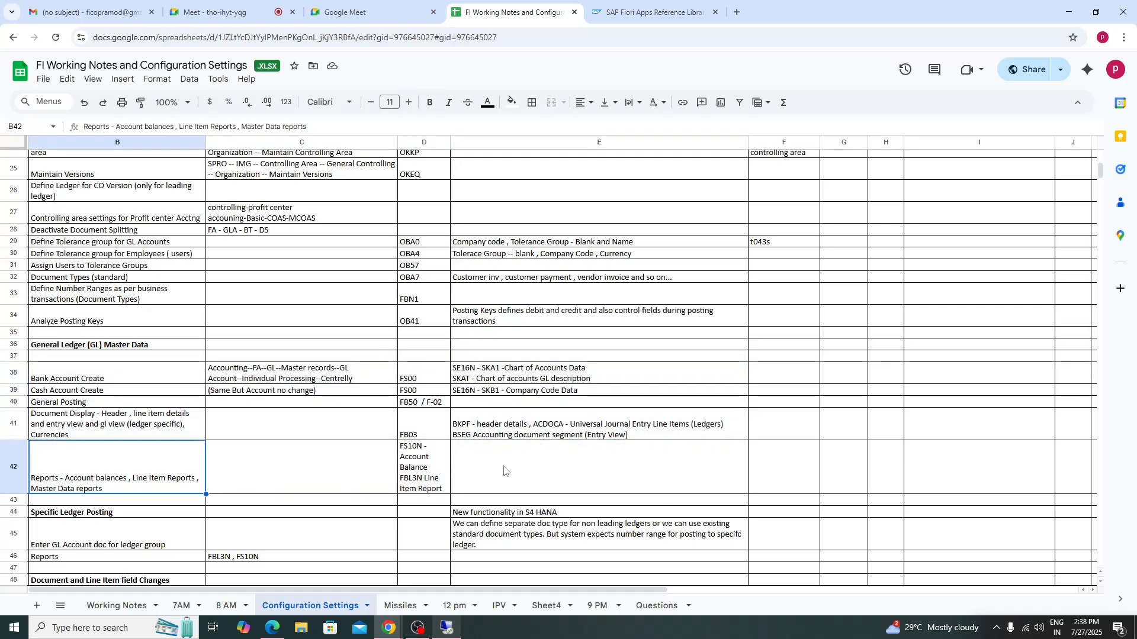
pyautogui.moveTo(186, 347); pyautogui.dragTo(590, 474)
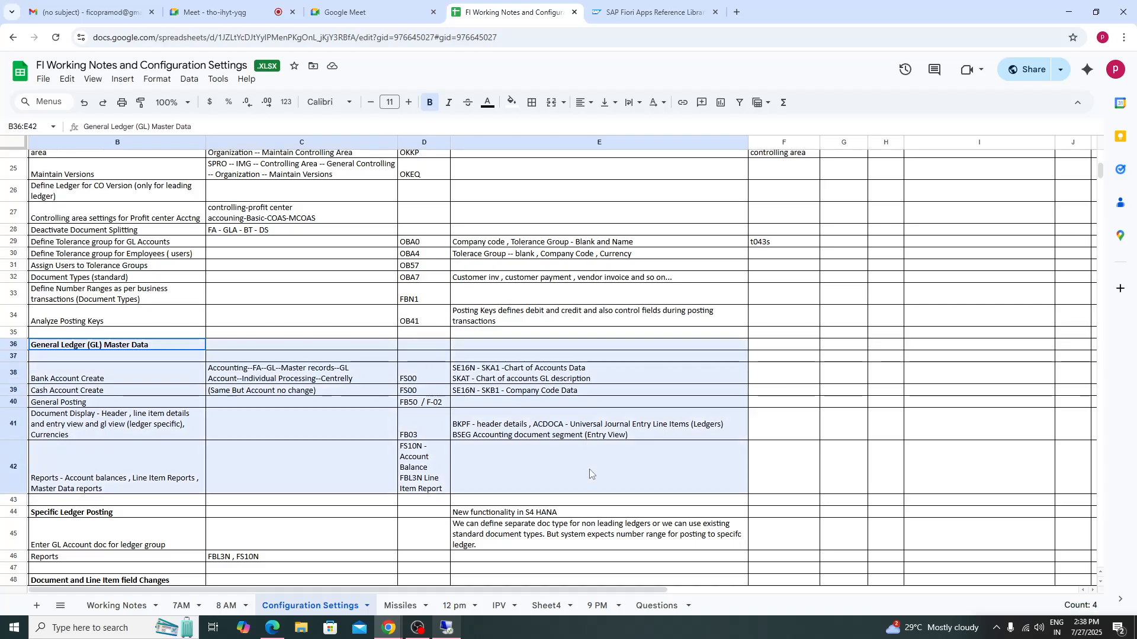
pyautogui.click(590, 474)
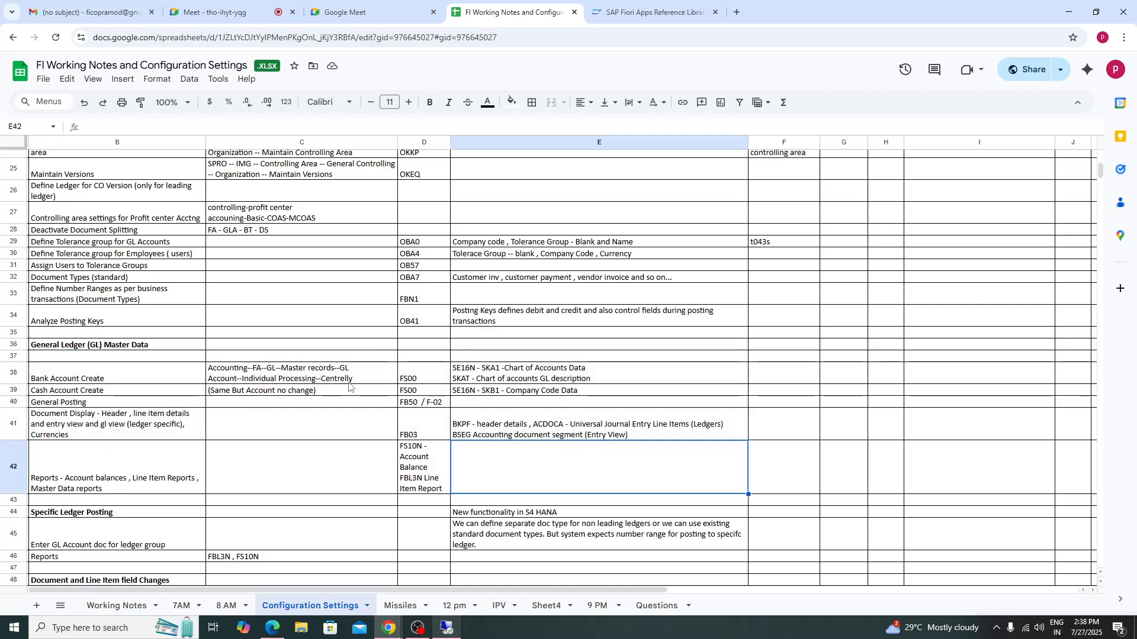
pyautogui.click(418, 627)
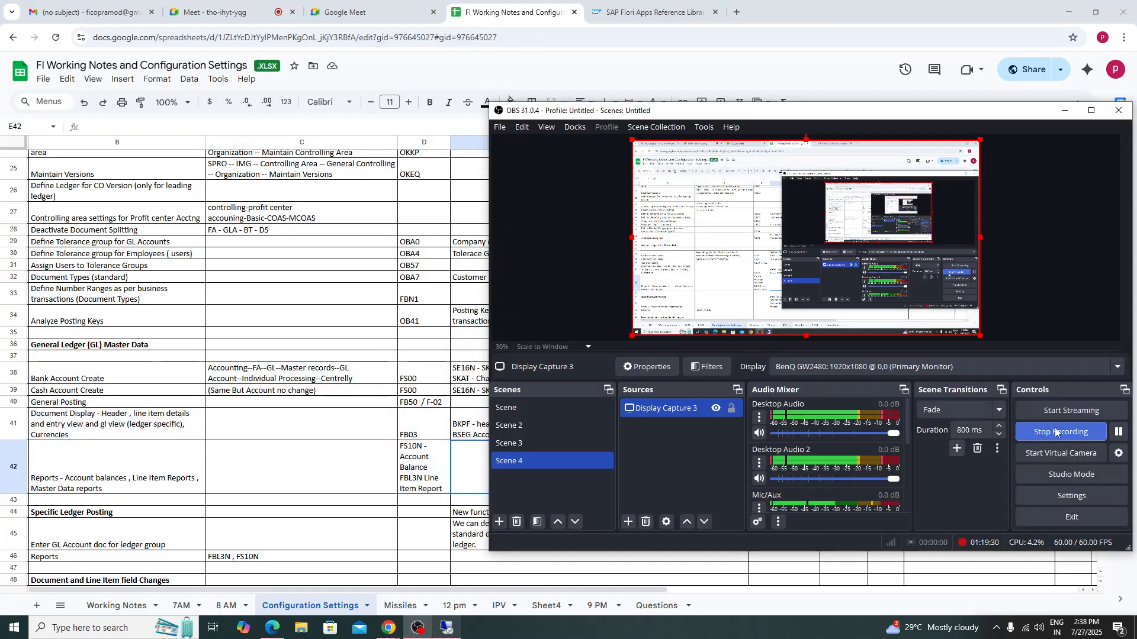